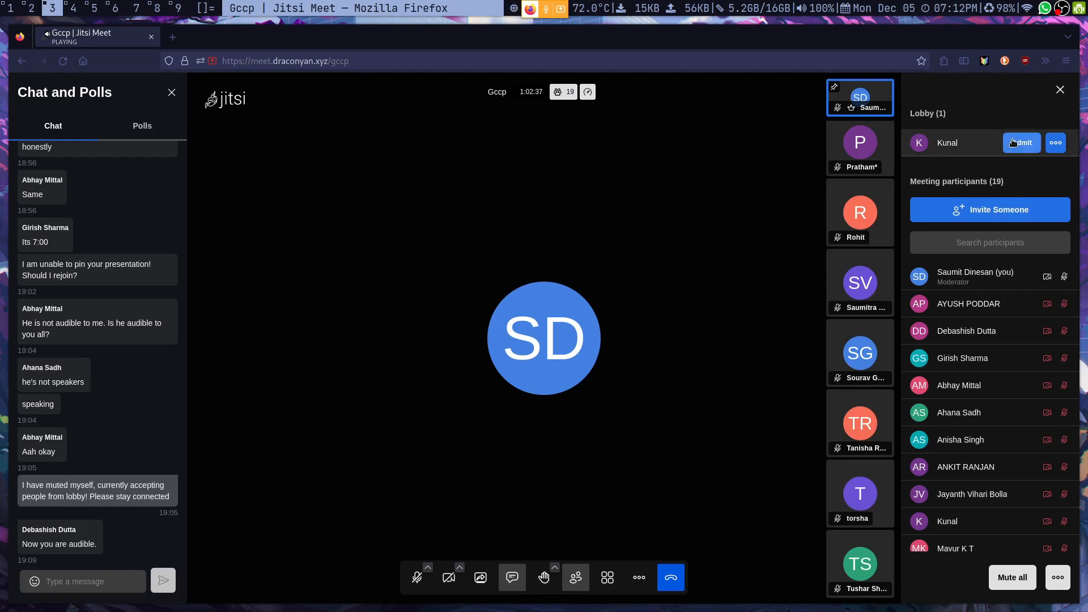
- Admit the participant waiting in the meeting lobby and switch to the Google Slides presentation
{"action": "left_click", "coordinate": [1022, 142]}
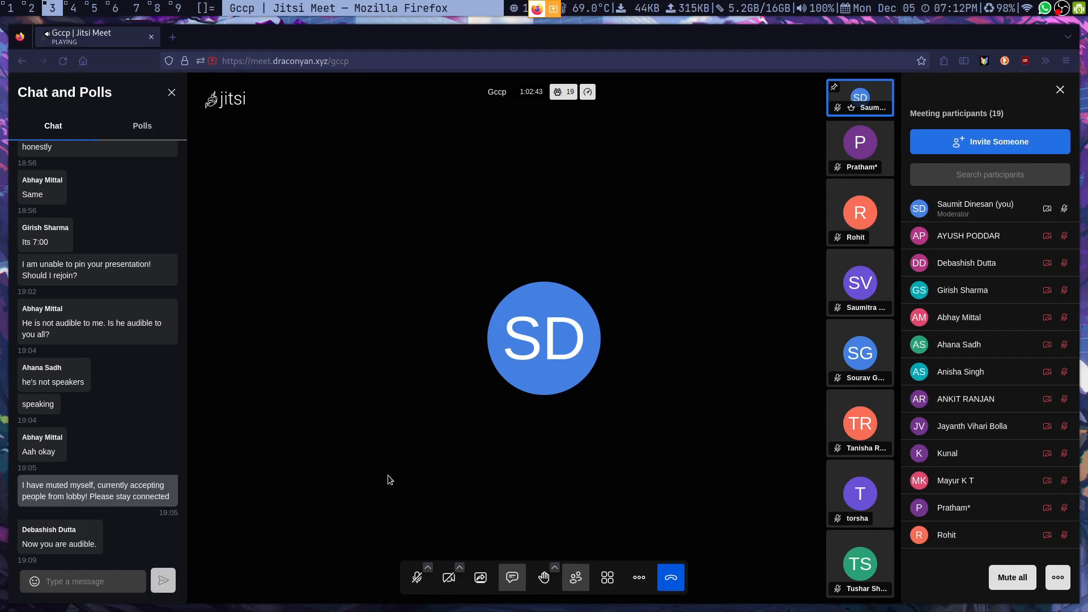
{"action": "left_click", "coordinate": [31, 8]}
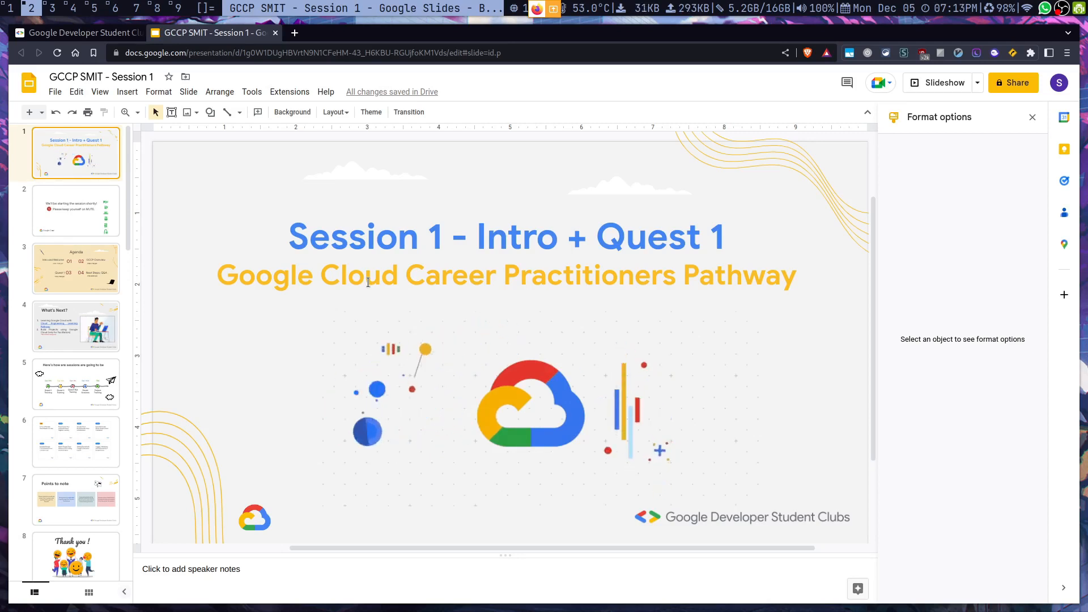
- Switch back to Jitsi Meet and share the "GCCP SMIT - Session 1 - Google Slides - Brave" window with the meeting
{"action": "key", "text": "super+3"}
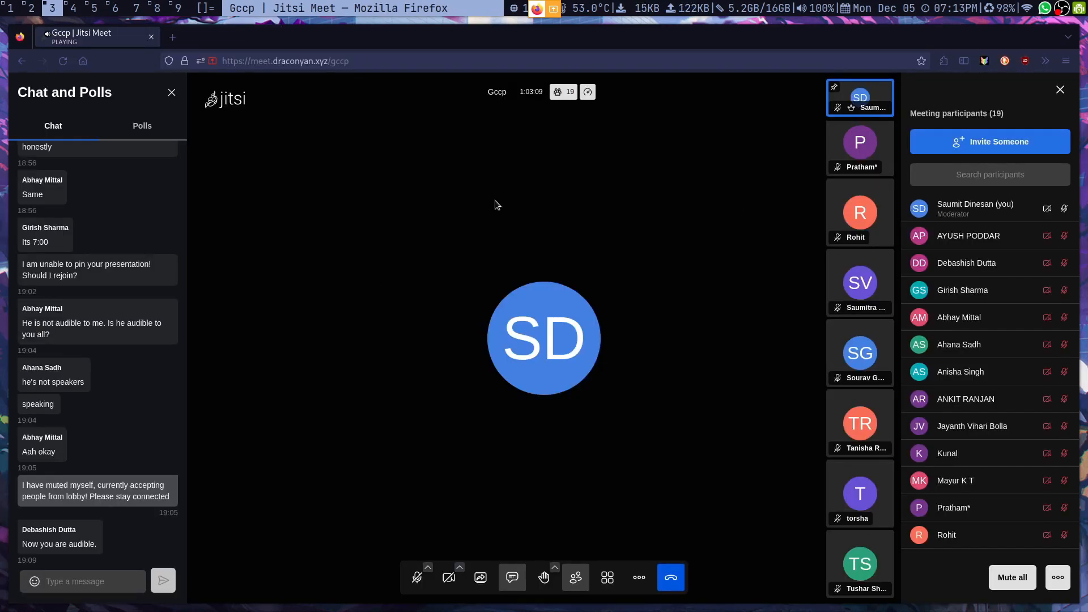
{"action": "left_click", "coordinate": [477, 586]}
{"action": "left_click", "coordinate": [313, 109]}
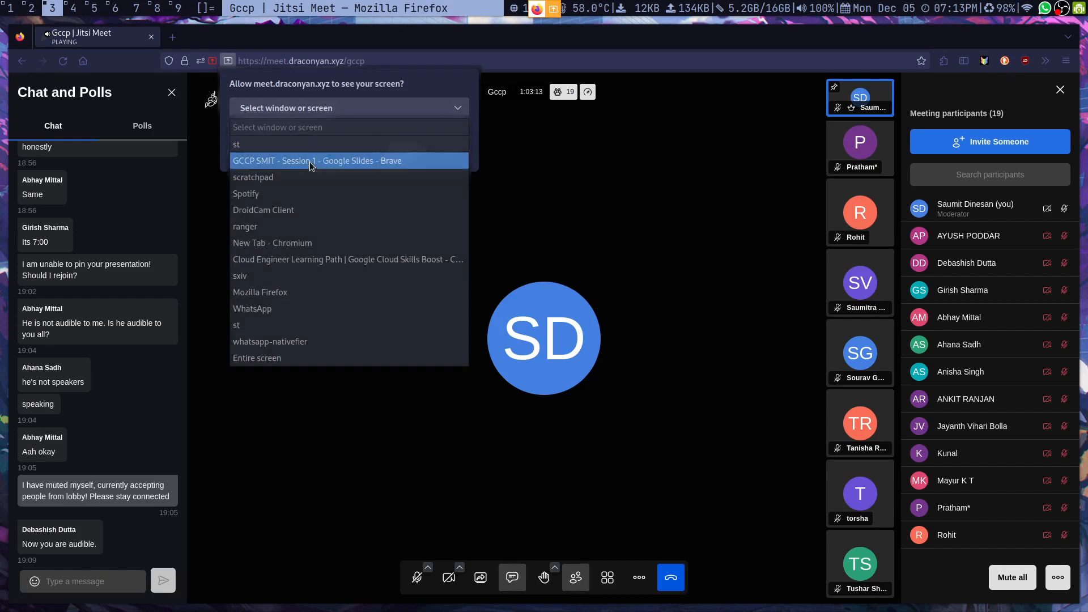
{"action": "left_click", "coordinate": [311, 162]}
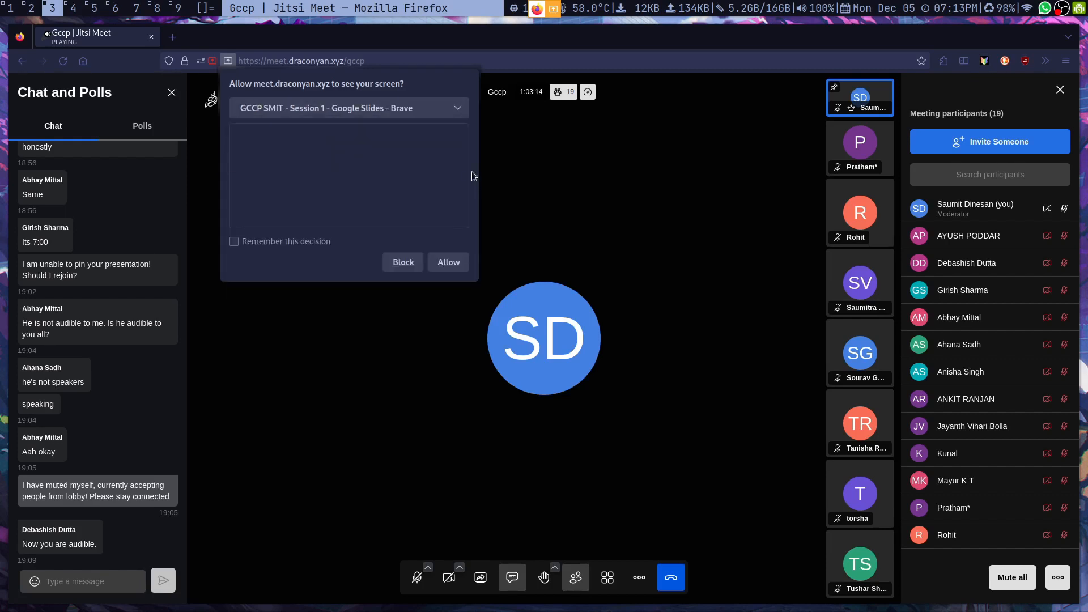
{"action": "left_click", "coordinate": [443, 271]}
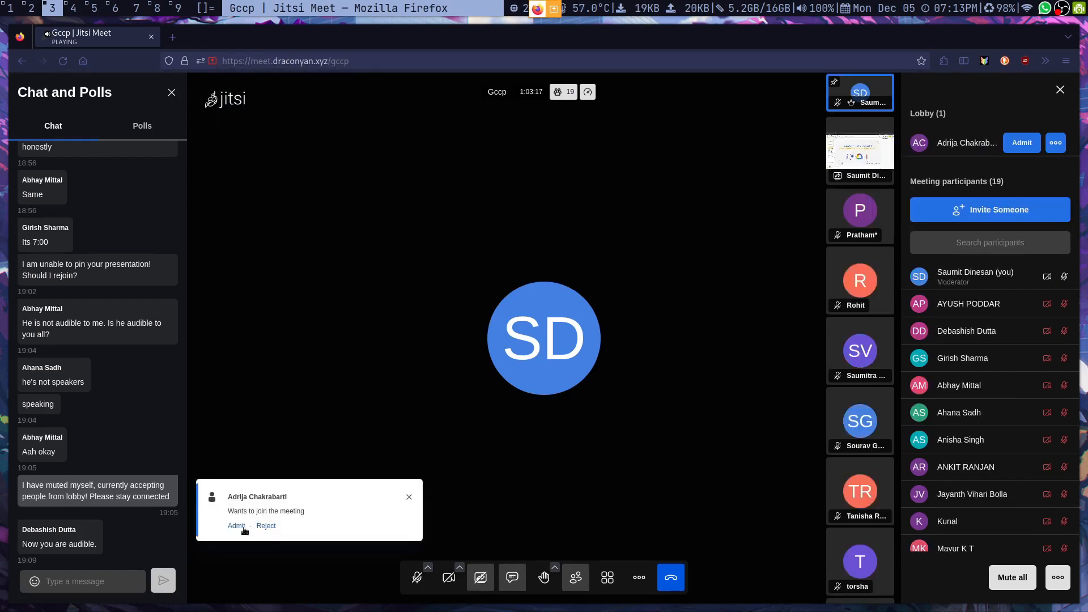
- Admit the two people asking to join the meeting
{"action": "left_click", "coordinate": [239, 527]}
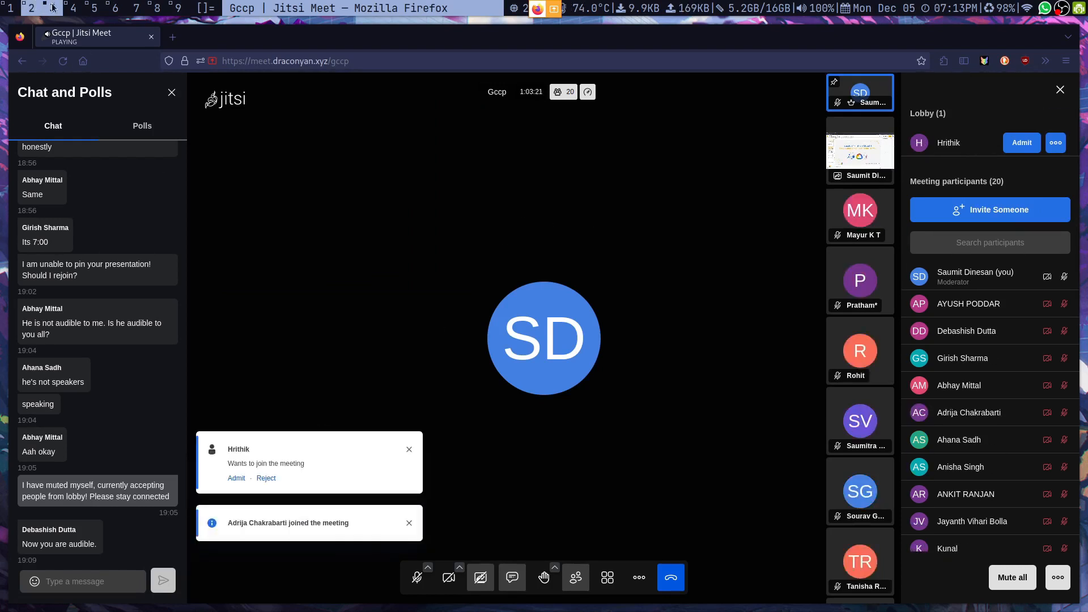
{"action": "left_click", "coordinate": [236, 478]}
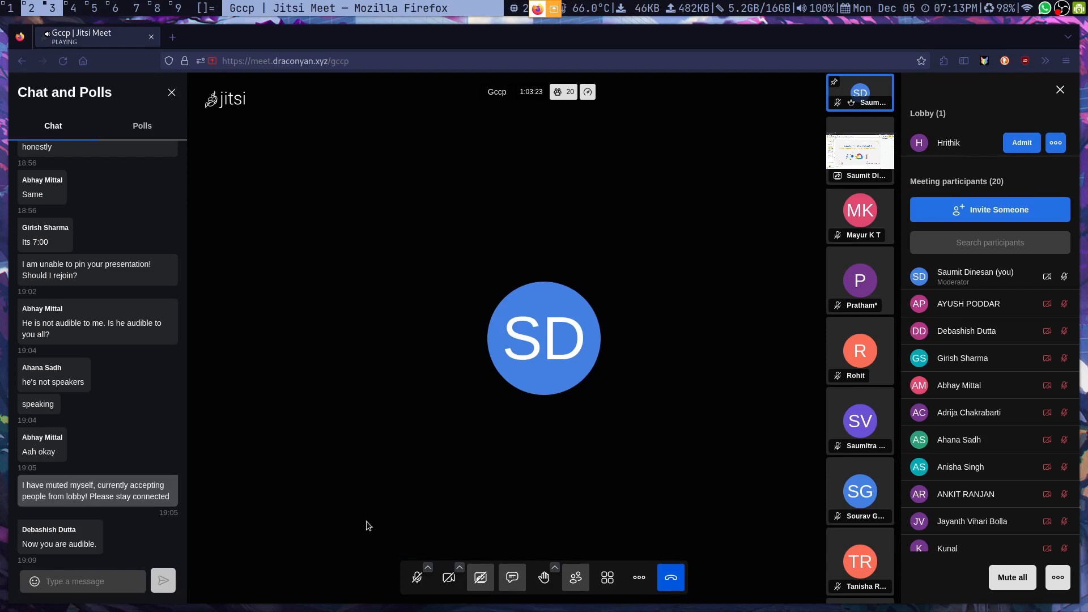
{"action": "left_click", "coordinate": [639, 577]}
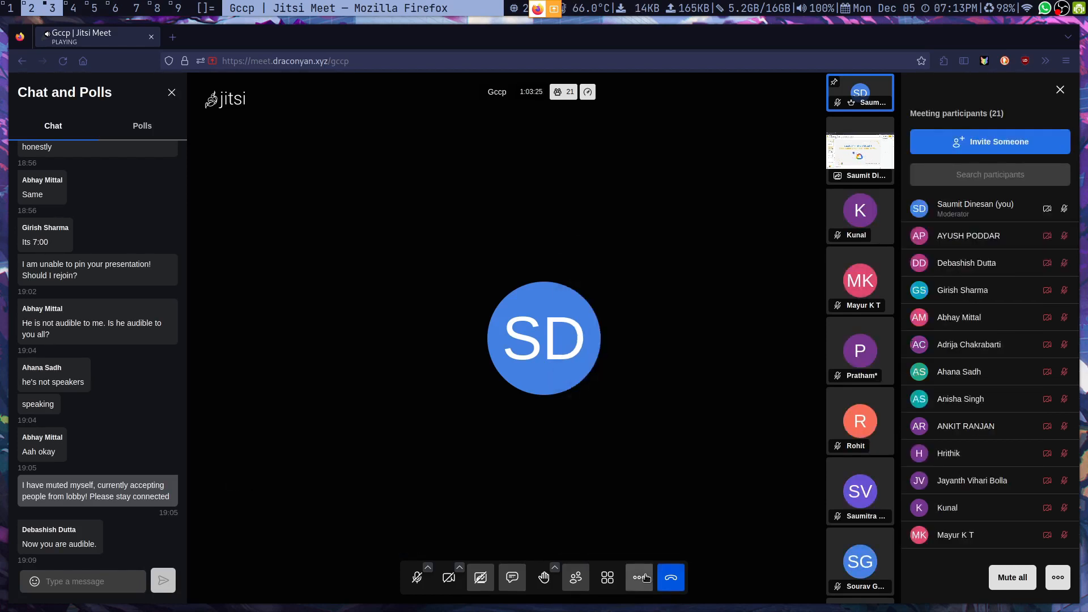
- Switch to the Google Slides presentation and show slide 4, "What's Next?"
{"action": "key", "text": "super+2"}
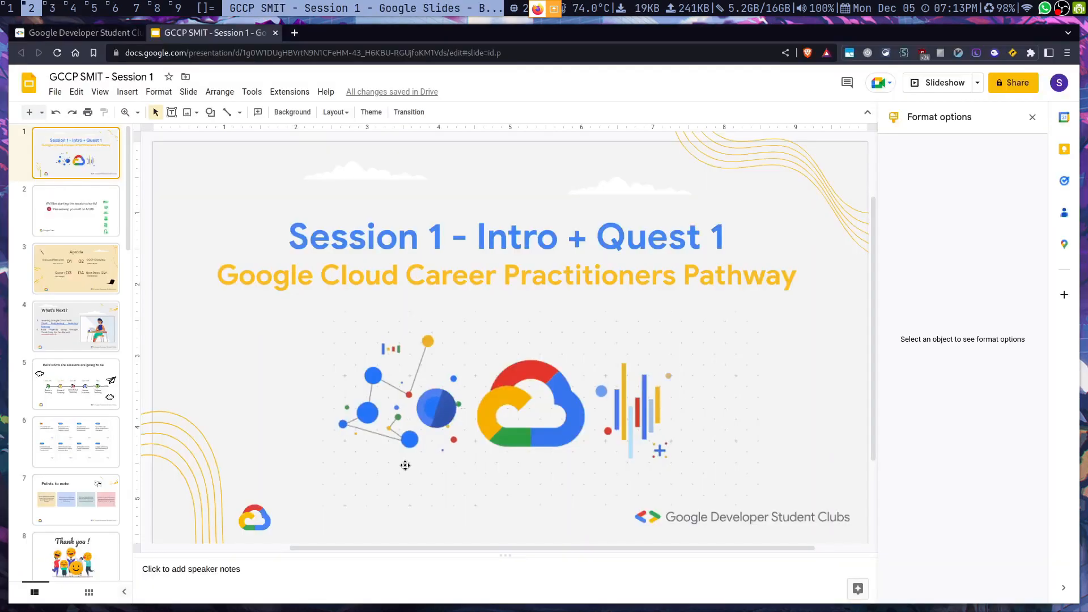
{"action": "key", "text": "super+3"}
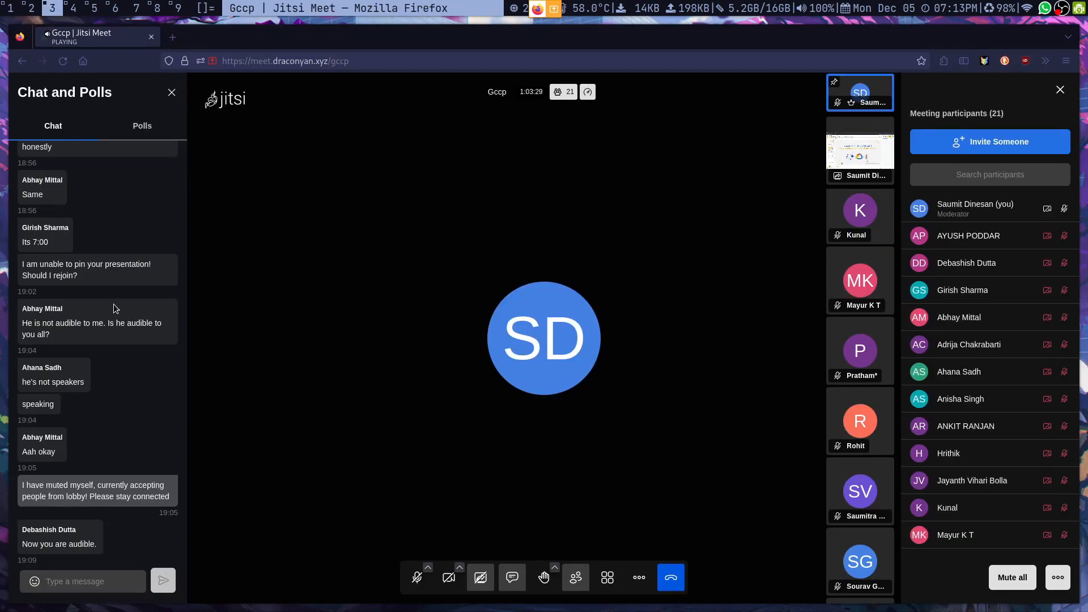
{"action": "key", "text": "super+2"}
{"action": "left_click", "coordinate": [104, 326]}
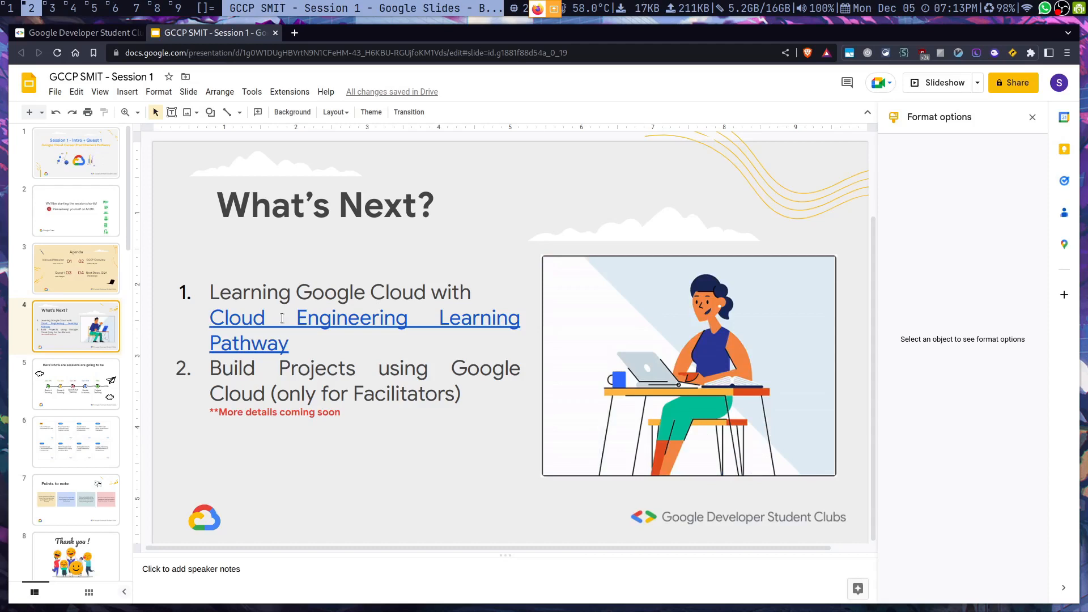
- Open the slide's "Cloud Engineering Learning Pathway" link in a new browser tab
{"action": "left_click", "coordinate": [238, 311]}
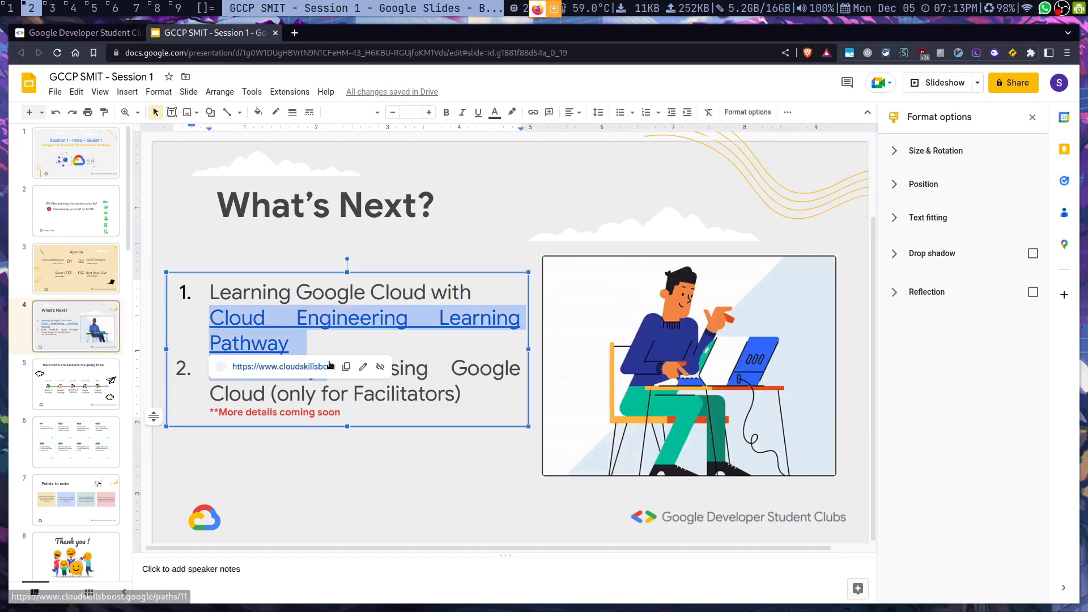
{"action": "right_click", "coordinate": [304, 371]}
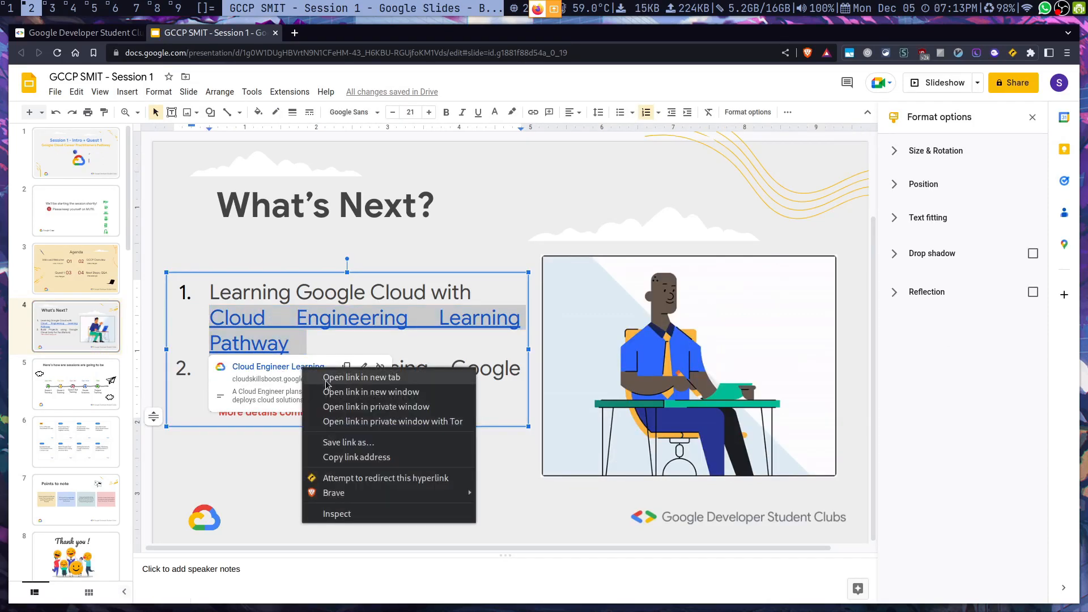
{"action": "left_click", "coordinate": [340, 376]}
{"action": "left_click", "coordinate": [332, 36]}
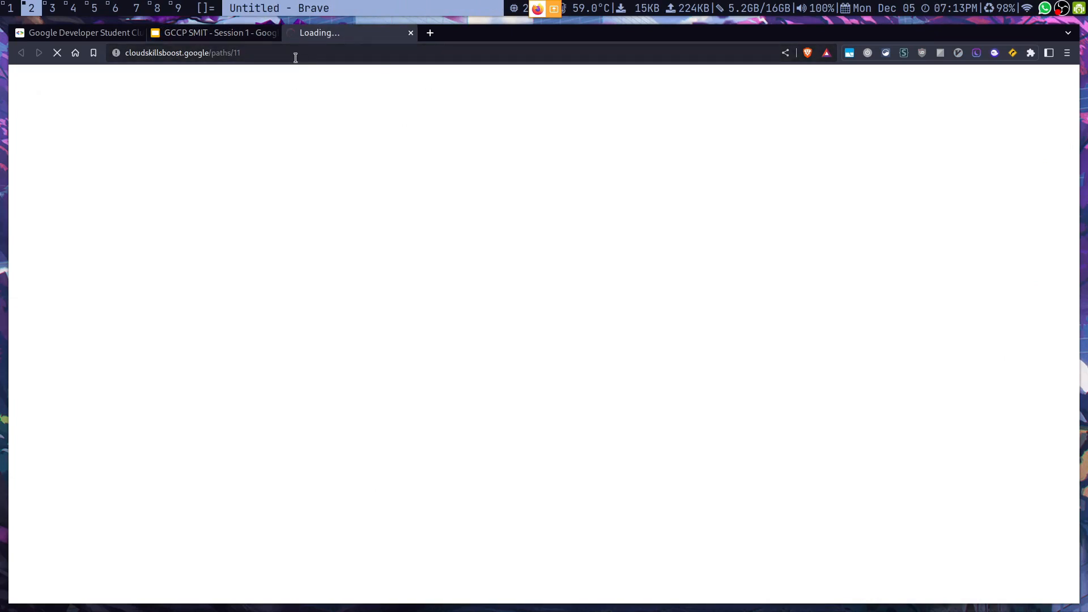
{"action": "left_click", "coordinate": [295, 56]}
{"action": "key", "text": "ctrl+x"}
{"action": "middle_click", "coordinate": [308, 37]}
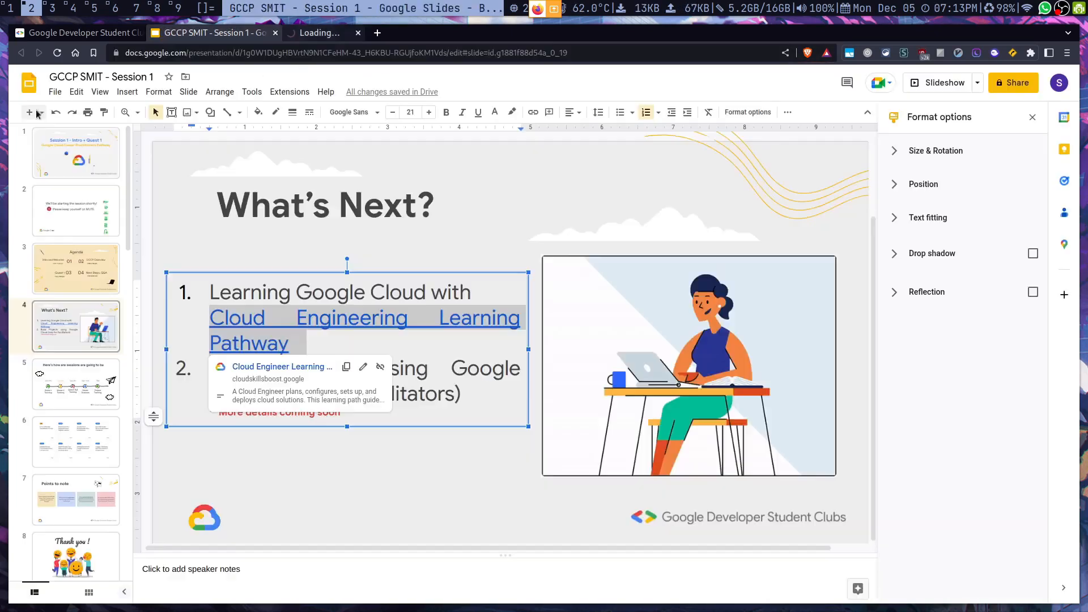
- Switch to the Chromium window with the Cloud Engineer Learning Path page and make it fill the screen
{"action": "left_click", "coordinate": [78, 5]}
{"action": "left_click", "coordinate": [96, 6]}
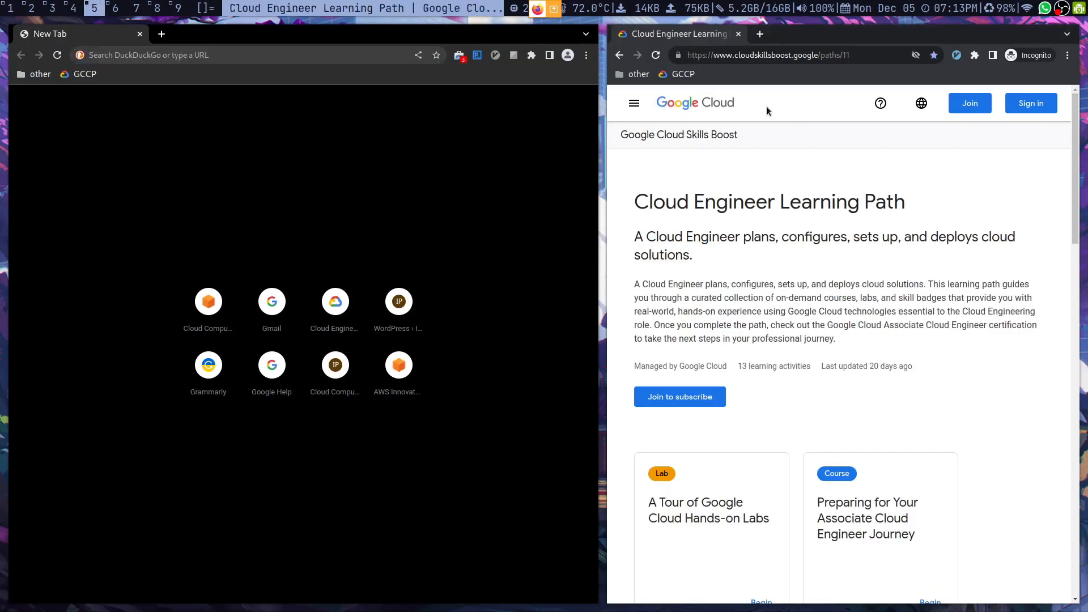
{"action": "key", "text": "super+m"}
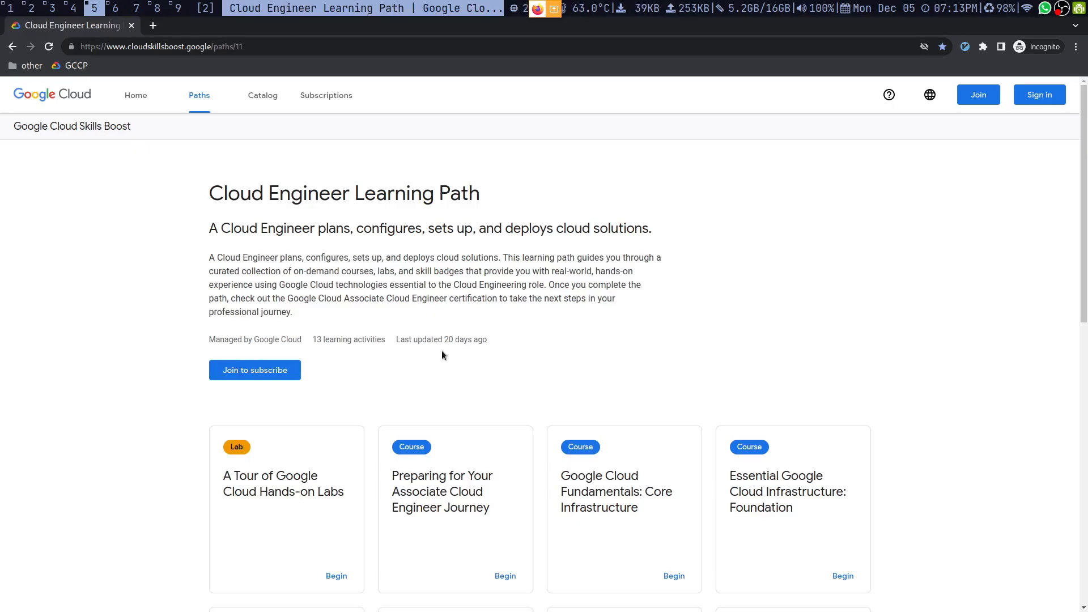
- Examine the Cloud Engineer Learning Path's description and its lab, course and quest cards
{"action": "scroll", "coordinate": [442, 355], "scroll_direction": "down", "scroll_amount": 1}
{"action": "scroll", "coordinate": [442, 355], "scroll_direction": "up", "scroll_amount": 2}
{"action": "scroll", "coordinate": [390, 283], "scroll_direction": "down", "scroll_amount": 3}
{"action": "scroll", "coordinate": [389, 284], "scroll_direction": "up", "scroll_amount": 3}
{"action": "scroll", "coordinate": [305, 312], "scroll_direction": "down", "scroll_amount": 2}
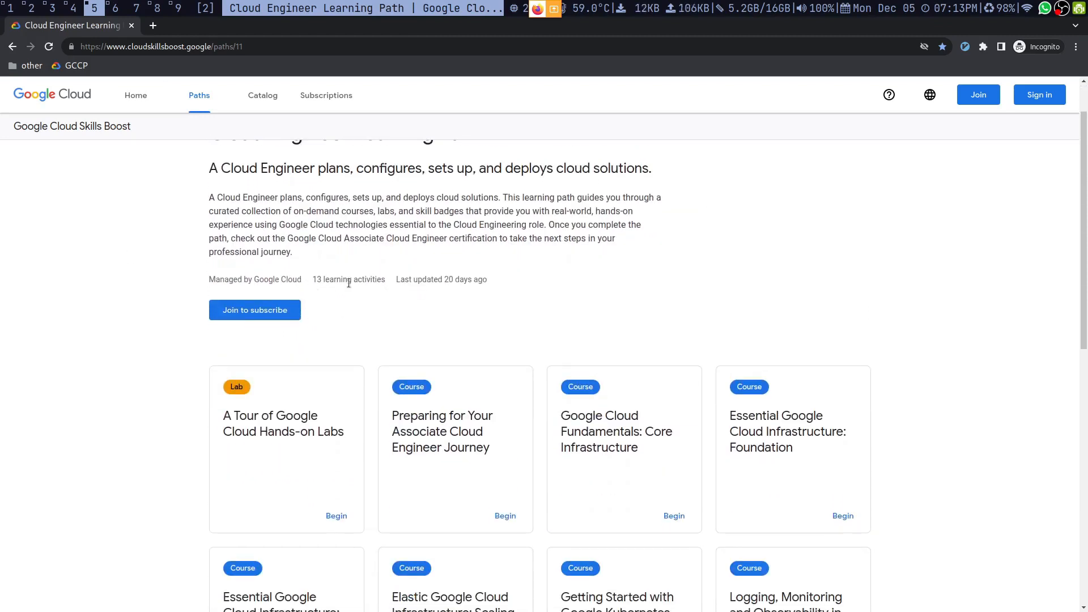
{"action": "scroll", "coordinate": [363, 286], "scroll_direction": "down", "scroll_amount": 4}
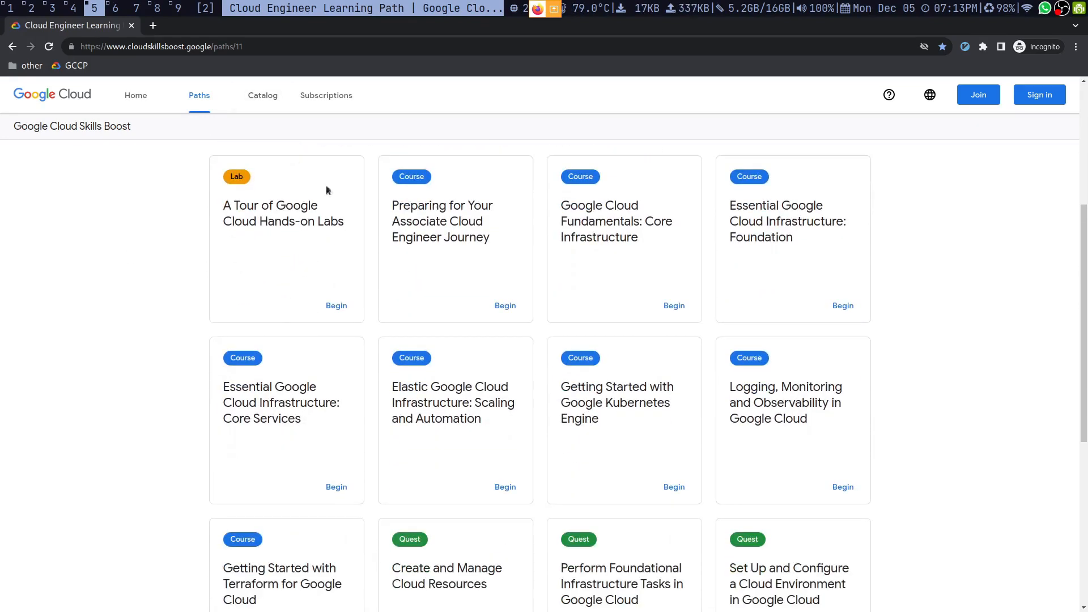
{"action": "scroll", "coordinate": [575, 369], "scroll_direction": "down", "scroll_amount": 1}
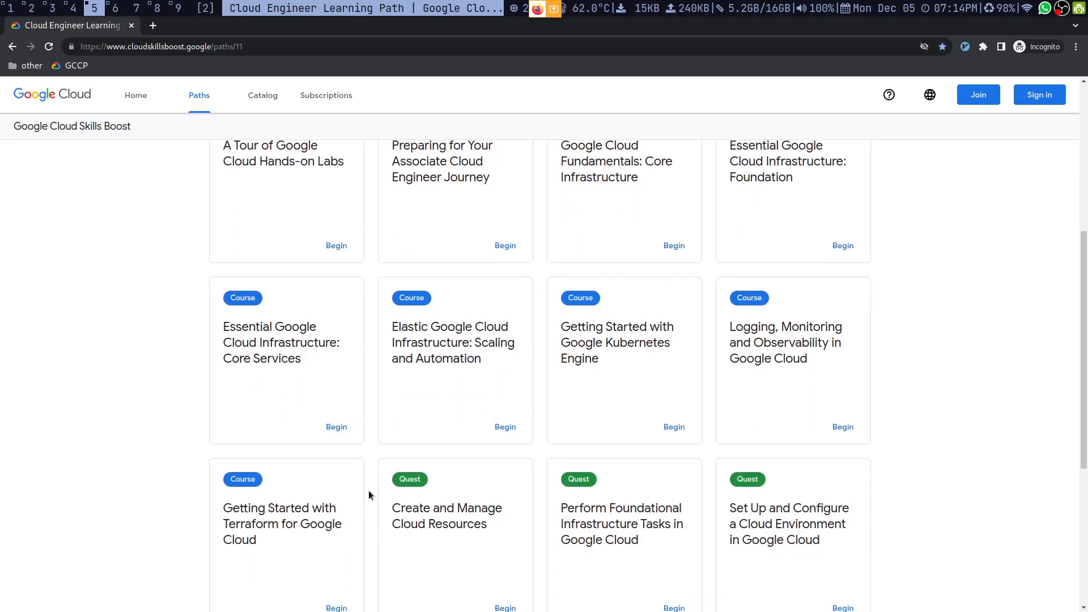
{"action": "scroll", "coordinate": [369, 495], "scroll_direction": "up", "scroll_amount": 2}
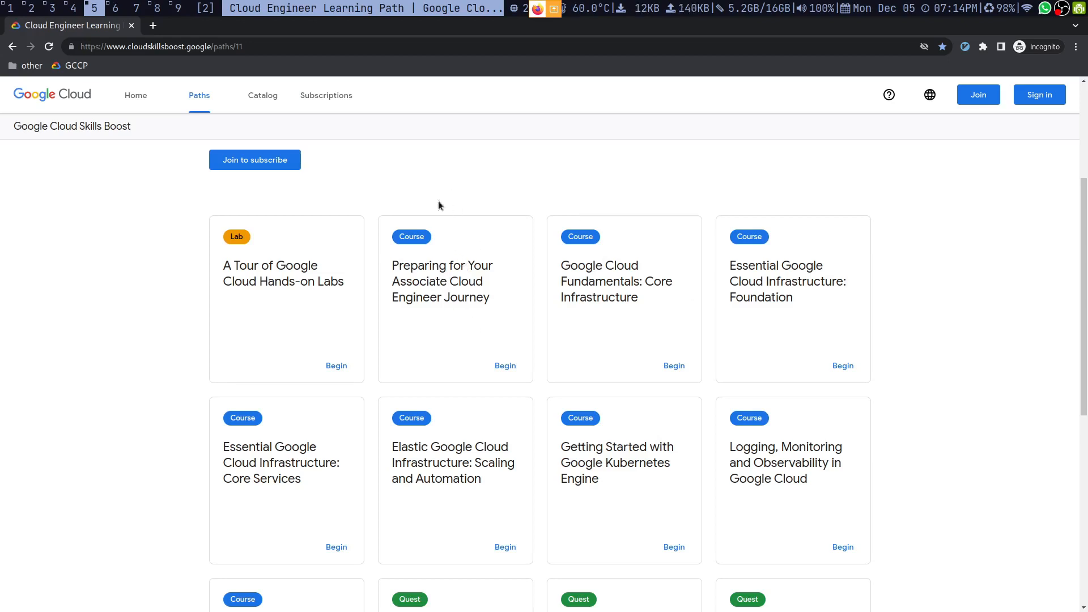
- Open the "Preparing for Your Associate Cloud Engineer Journey" course from the learning path
{"action": "left_click", "coordinate": [506, 366]}
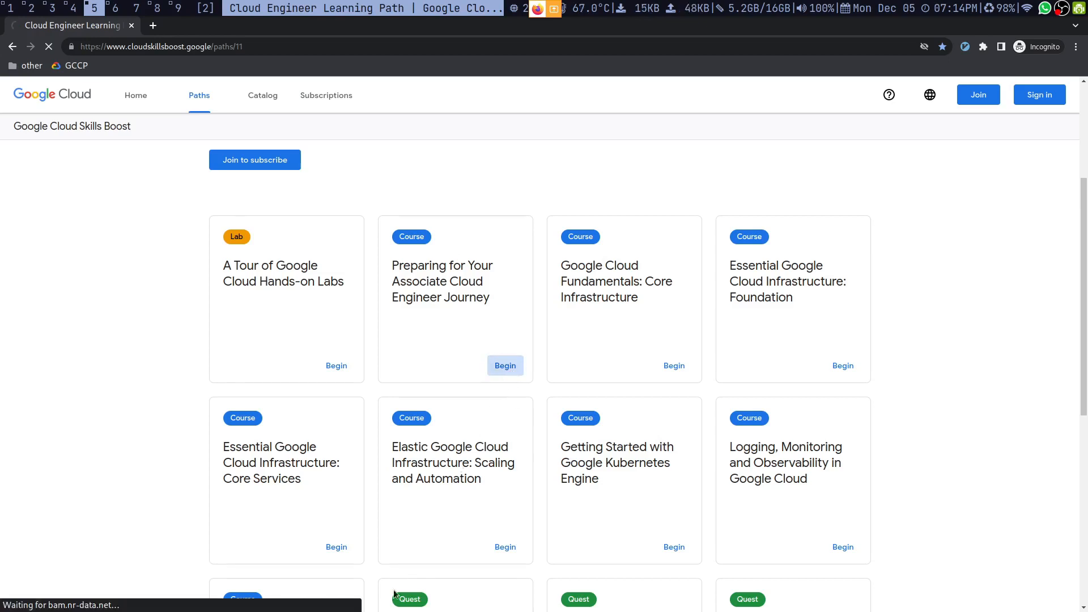
{"action": "key", "text": "super+3"}
{"action": "key", "text": "super+5"}
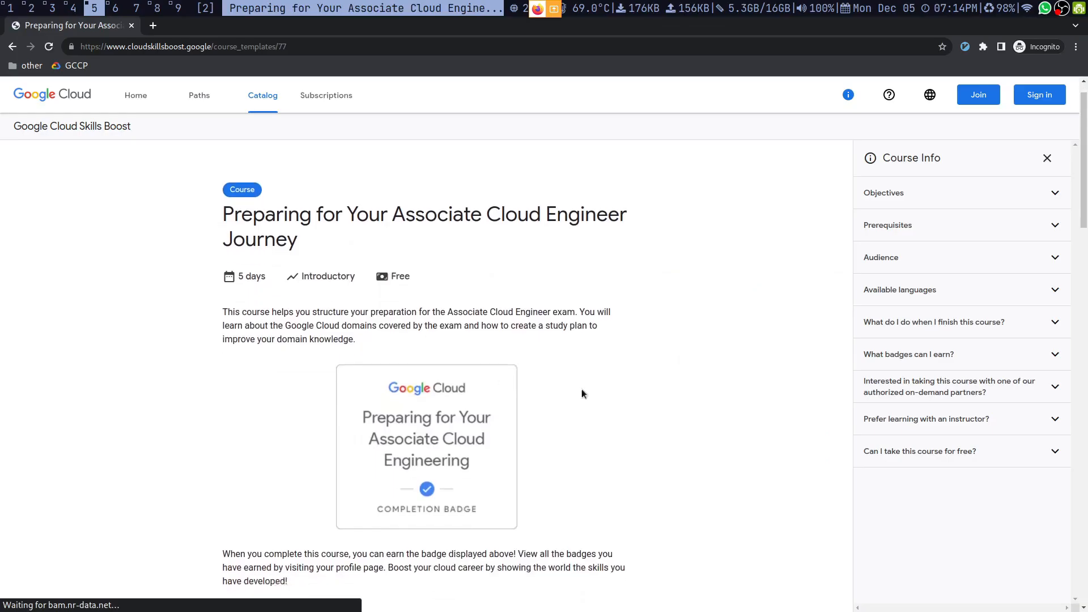
- Examine the course's duration, completion badge and modules, and return to the Cloud Engineer Learning Path page
{"action": "scroll", "coordinate": [442, 445], "scroll_direction": "down", "scroll_amount": 2}
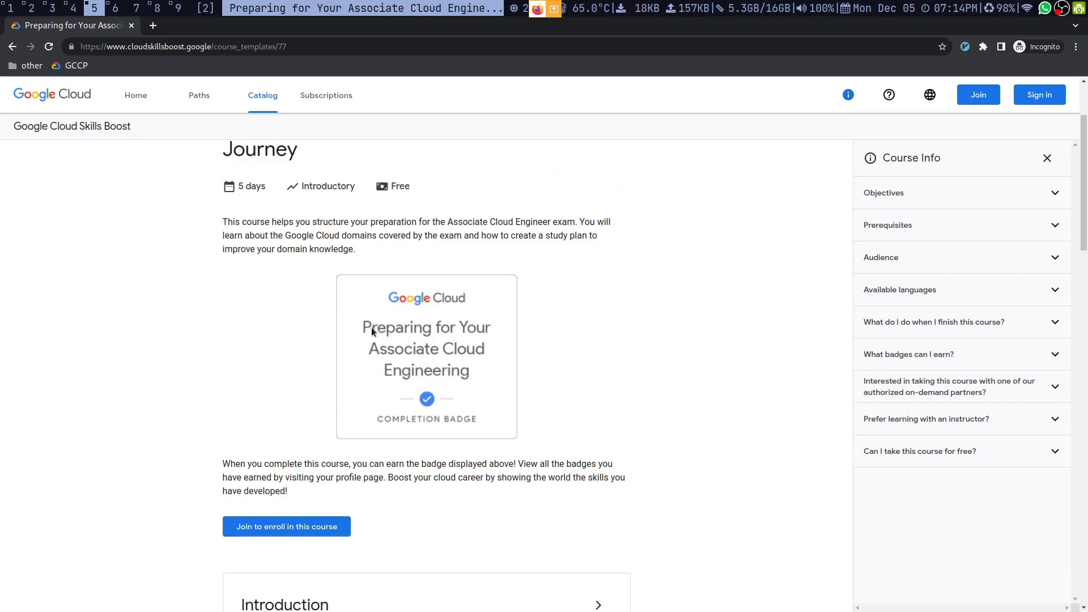
{"action": "left_click_drag", "start_coordinate": [232, 186], "coordinate": [267, 194]}
{"action": "left_click", "coordinate": [267, 194]}
{"action": "scroll", "coordinate": [282, 211], "scroll_direction": "up", "scroll_amount": 3}
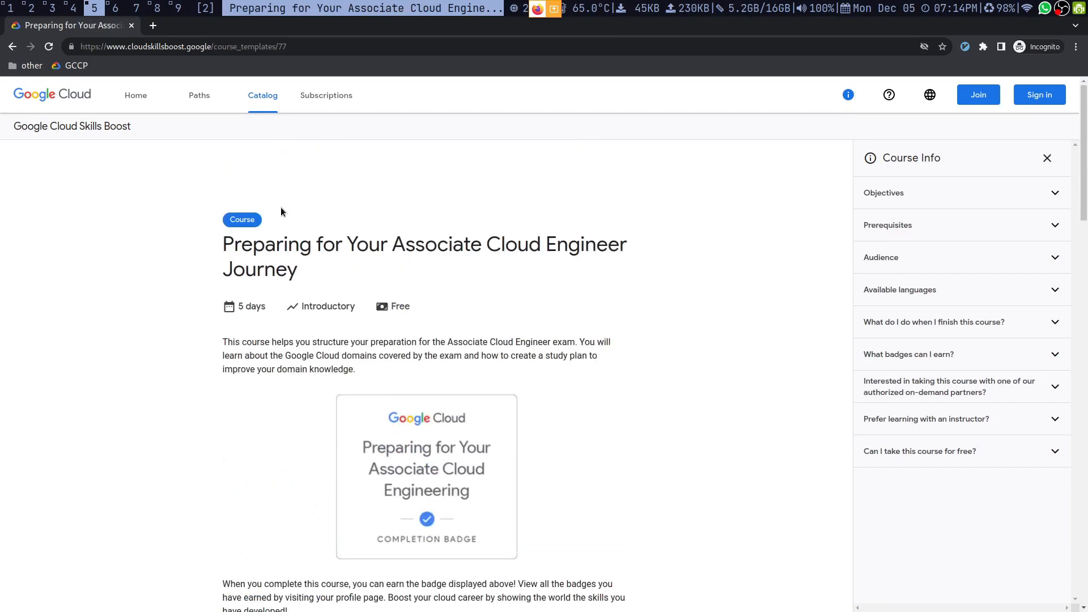
{"action": "left_click_drag", "start_coordinate": [231, 304], "coordinate": [274, 313]}
{"action": "left_click", "coordinate": [266, 311]}
{"action": "scroll", "coordinate": [317, 336], "scroll_direction": "down", "scroll_amount": 10}
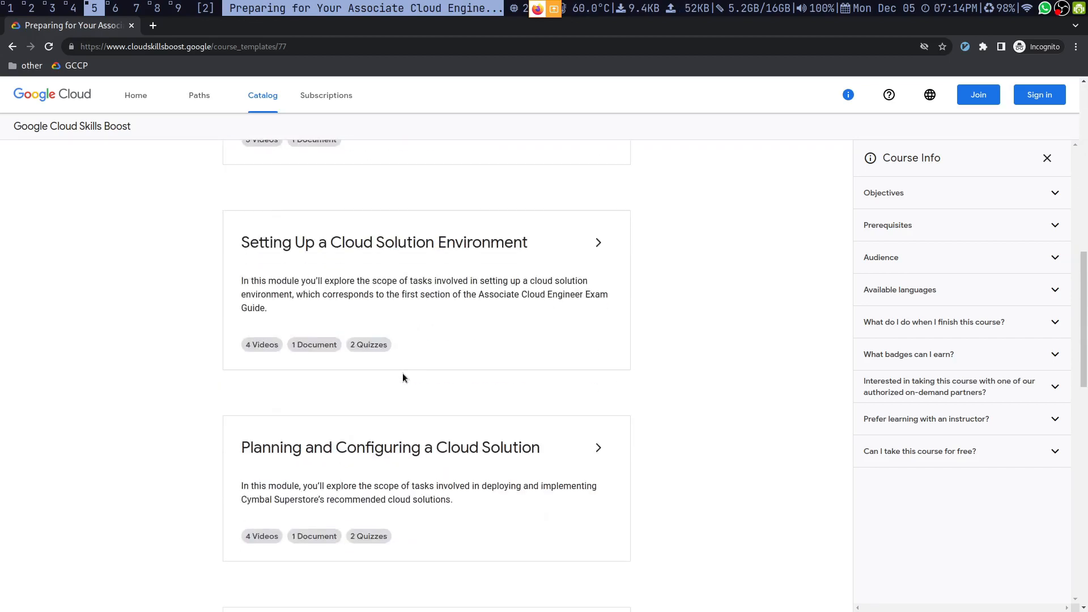
{"action": "scroll", "coordinate": [333, 301], "scroll_direction": "down", "scroll_amount": 2}
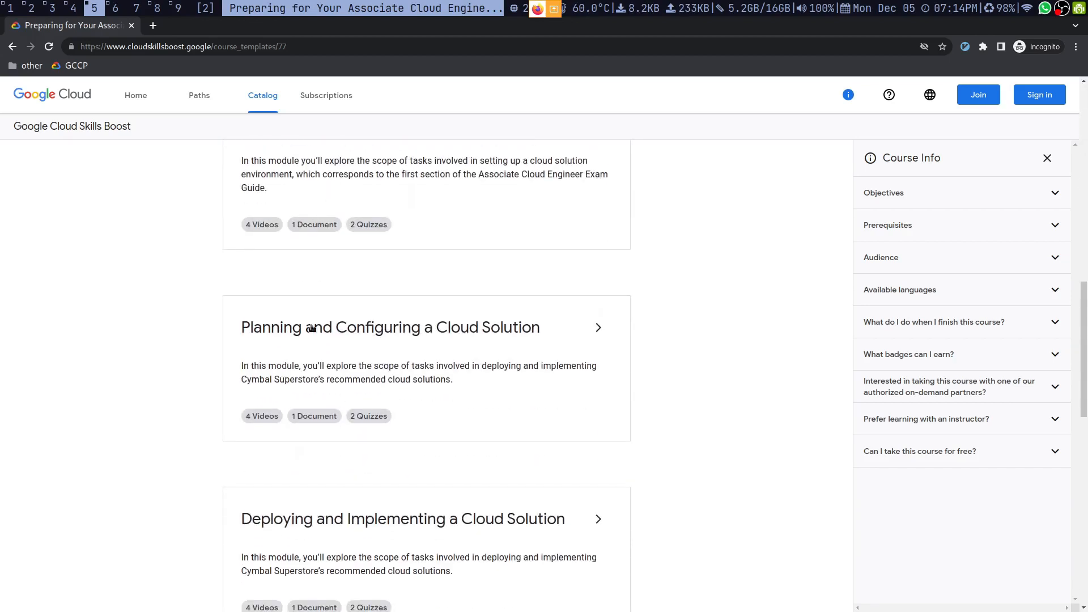
{"action": "scroll", "coordinate": [323, 292], "scroll_direction": "up", "scroll_amount": 11}
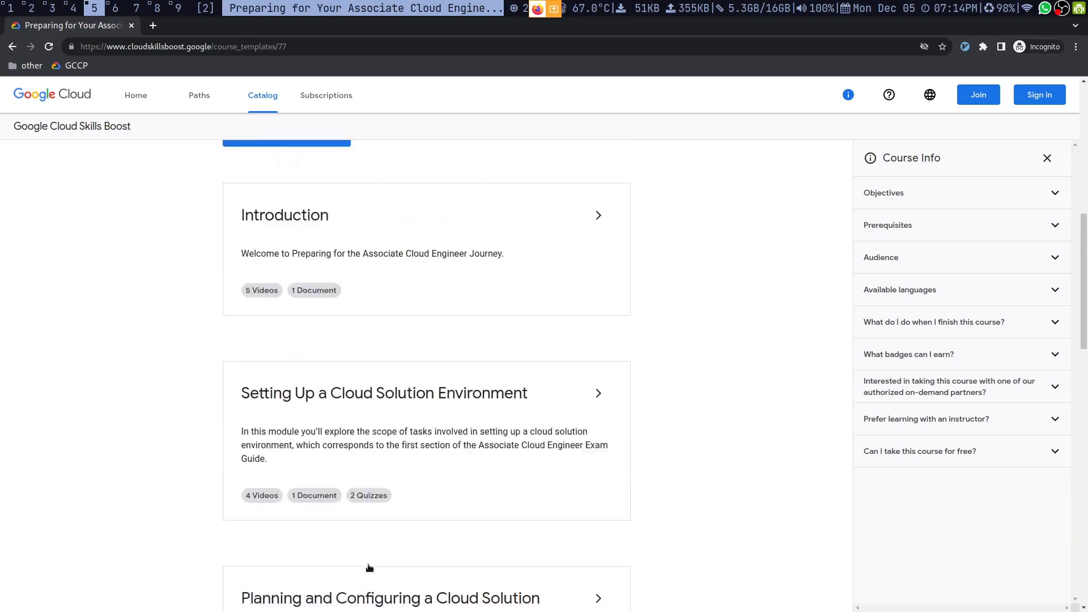
{"action": "scroll", "coordinate": [439, 502], "scroll_direction": "up", "scroll_amount": 2}
{"action": "left_click", "coordinate": [12, 47]}
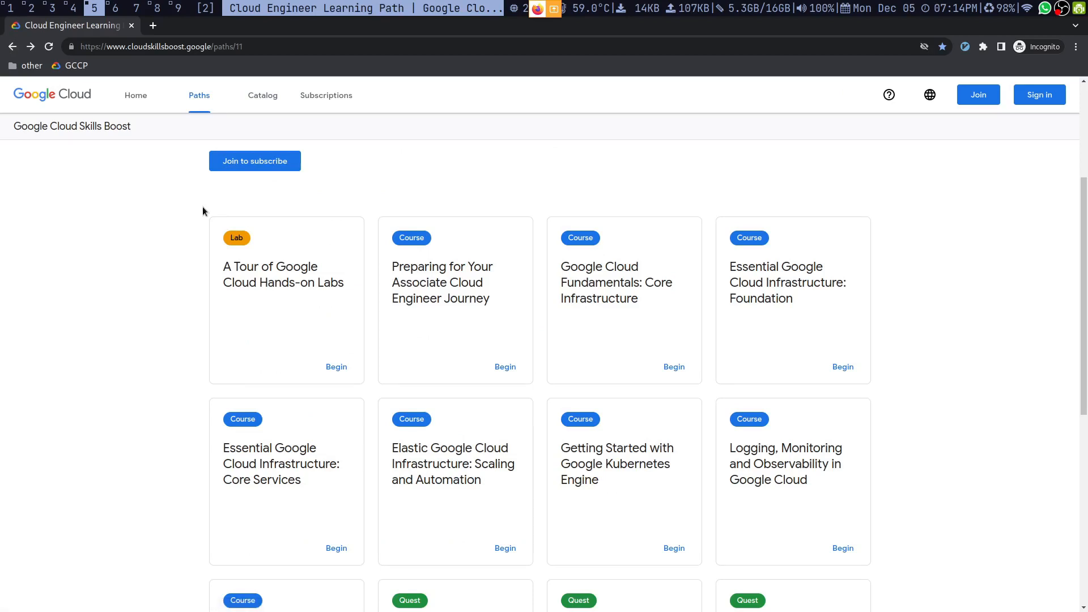
- Check the Jitsi Meet lobby, and return to the learning path to examine its remaining course and quest cards
{"action": "key", "text": "super+3"}
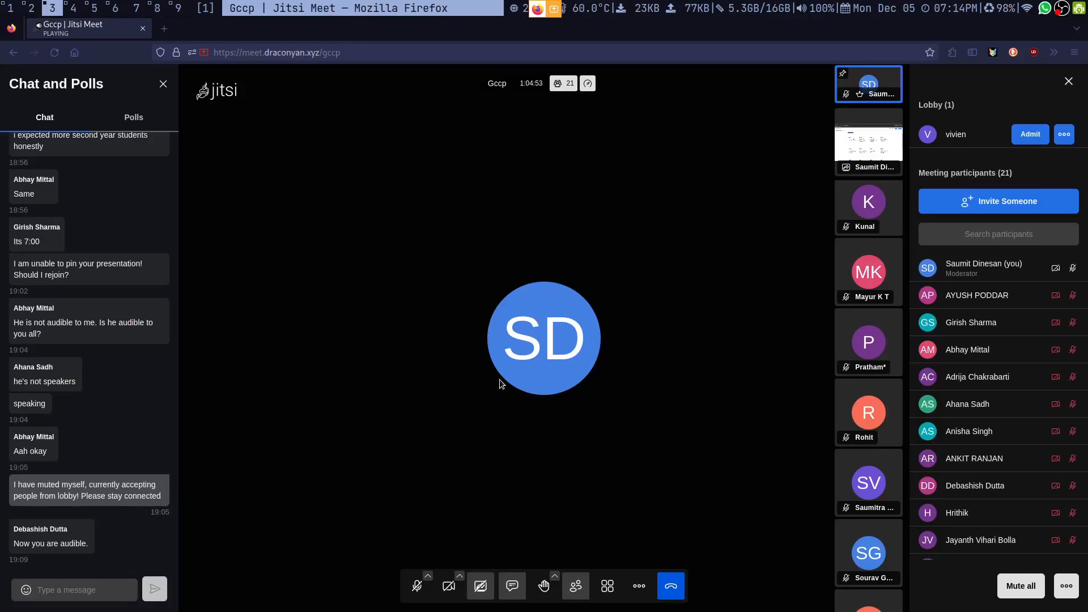
{"action": "key", "text": "super+5"}
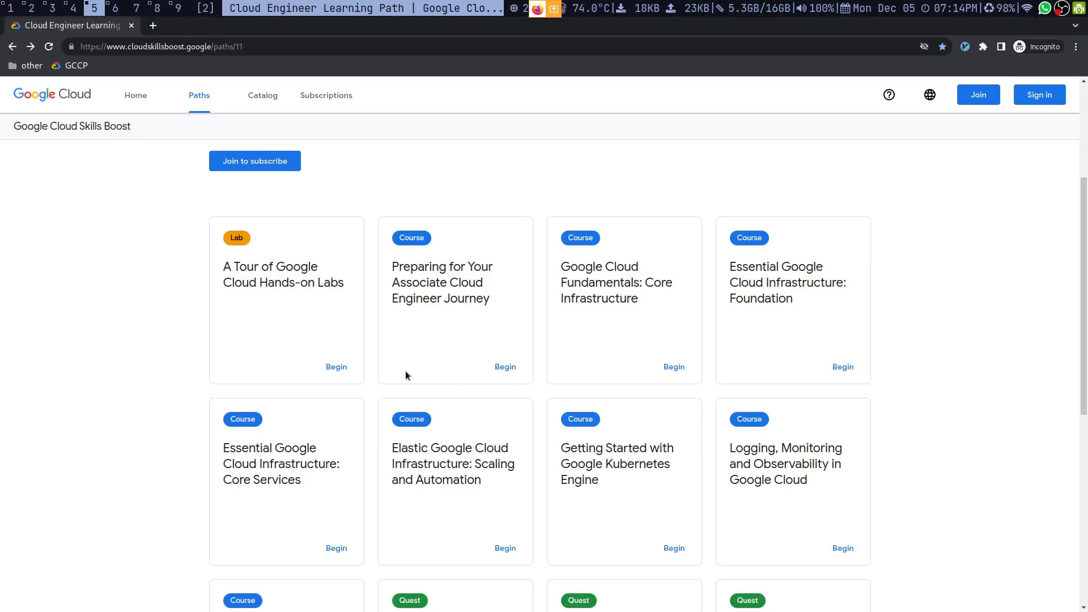
{"action": "scroll", "coordinate": [422, 343], "scroll_direction": "down", "scroll_amount": 6}
{"action": "scroll", "coordinate": [472, 352], "scroll_direction": "up", "scroll_amount": 2}
{"action": "scroll", "coordinate": [472, 352], "scroll_direction": "down", "scroll_amount": 1}
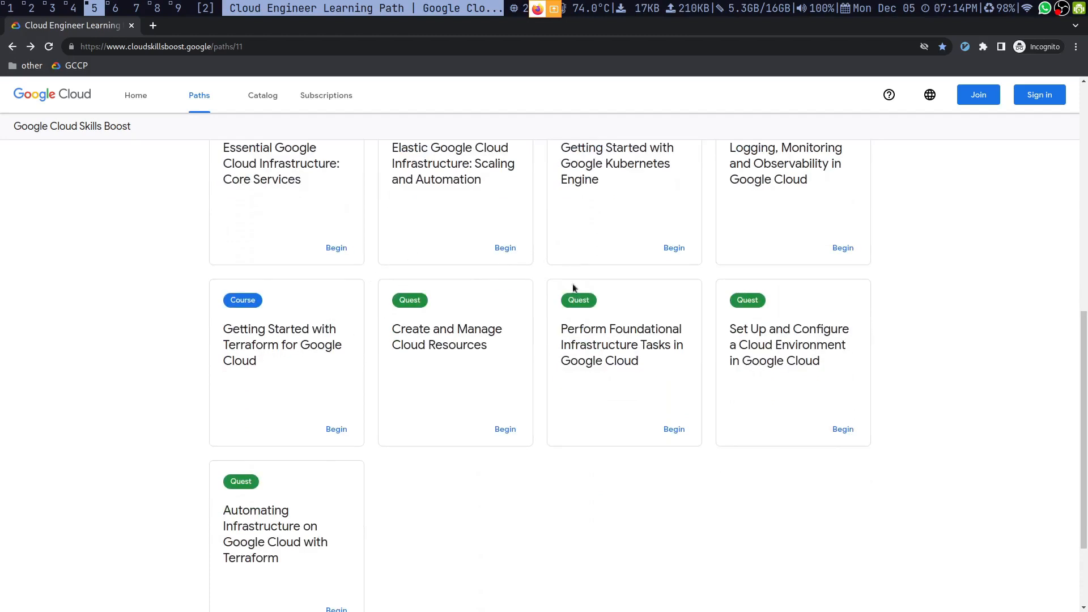
{"action": "scroll", "coordinate": [446, 406], "scroll_direction": "up", "scroll_amount": 7}
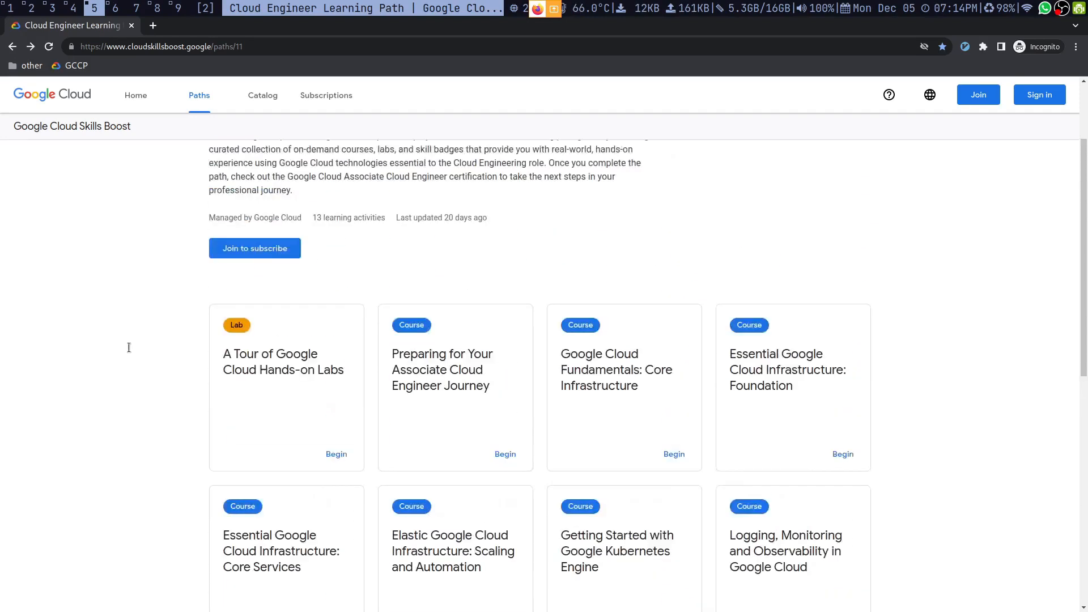
{"action": "scroll", "coordinate": [308, 382], "scroll_direction": "down", "scroll_amount": 3}
{"action": "scroll", "coordinate": [316, 408], "scroll_direction": "down", "scroll_amount": 5}
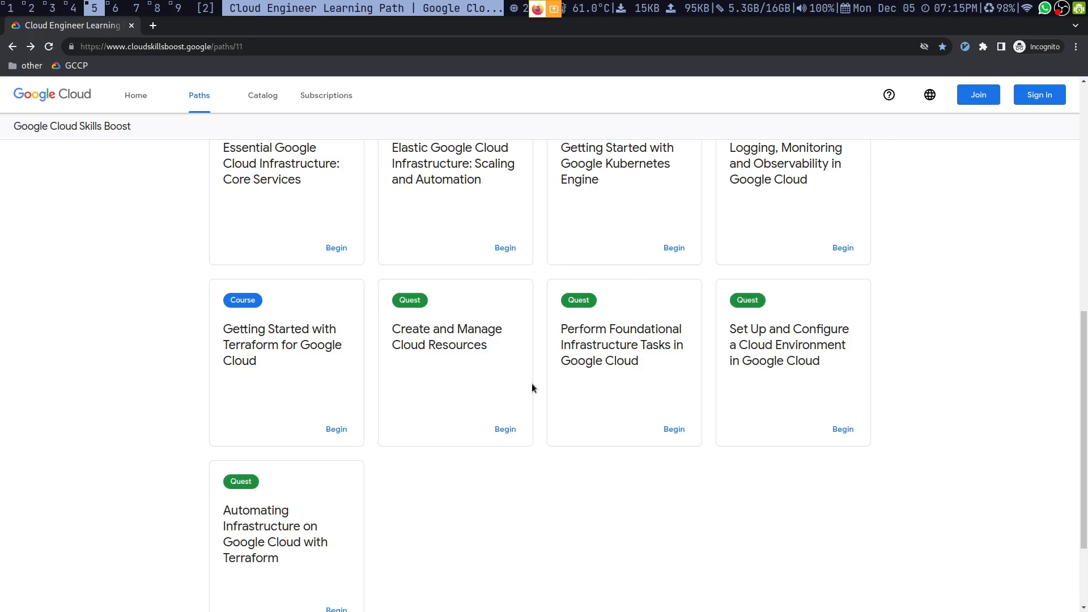
- Try to open the Create and Manage Cloud Resources quest, and highlight the "Cloud Engineer Learning Path" heading on the learning path page
{"action": "left_click", "coordinate": [502, 429]}
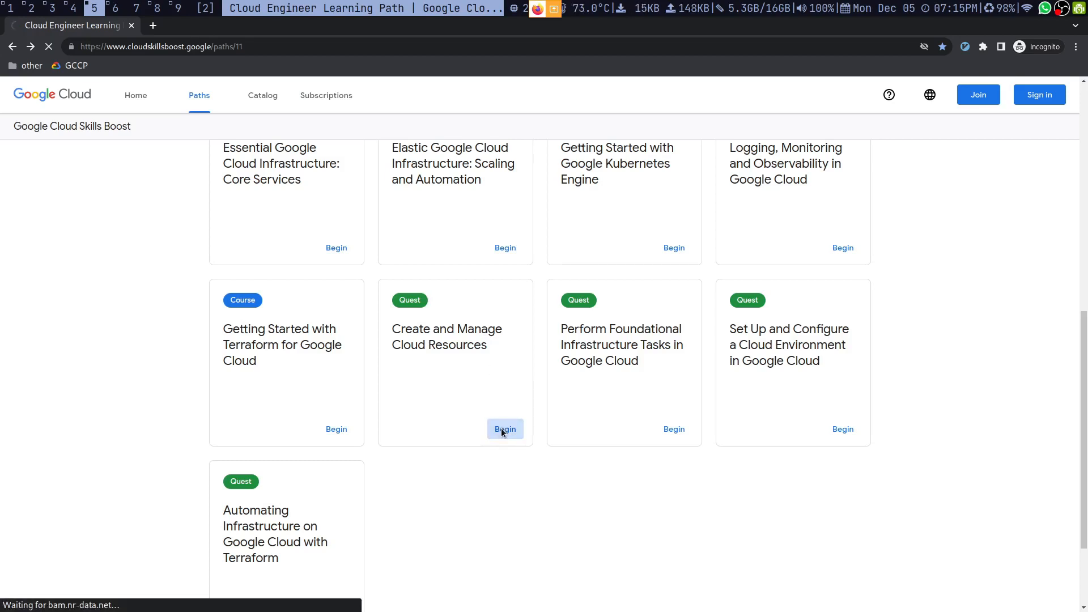
{"action": "left_click", "coordinate": [13, 47]}
{"action": "scroll", "coordinate": [315, 332], "scroll_direction": "up", "scroll_amount": 8}
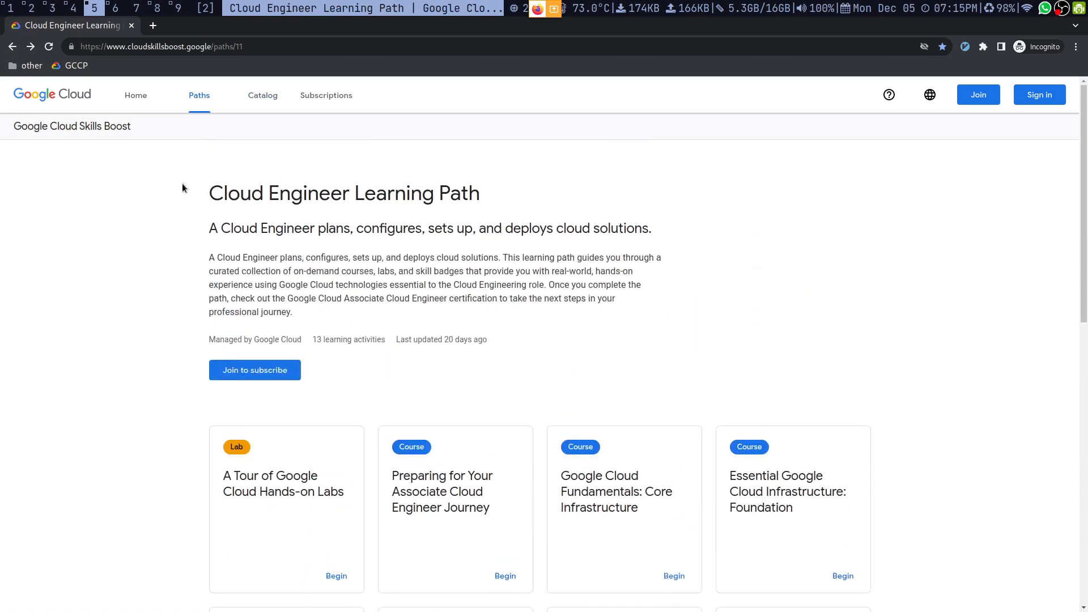
{"action": "triple_click", "coordinate": [273, 194]}
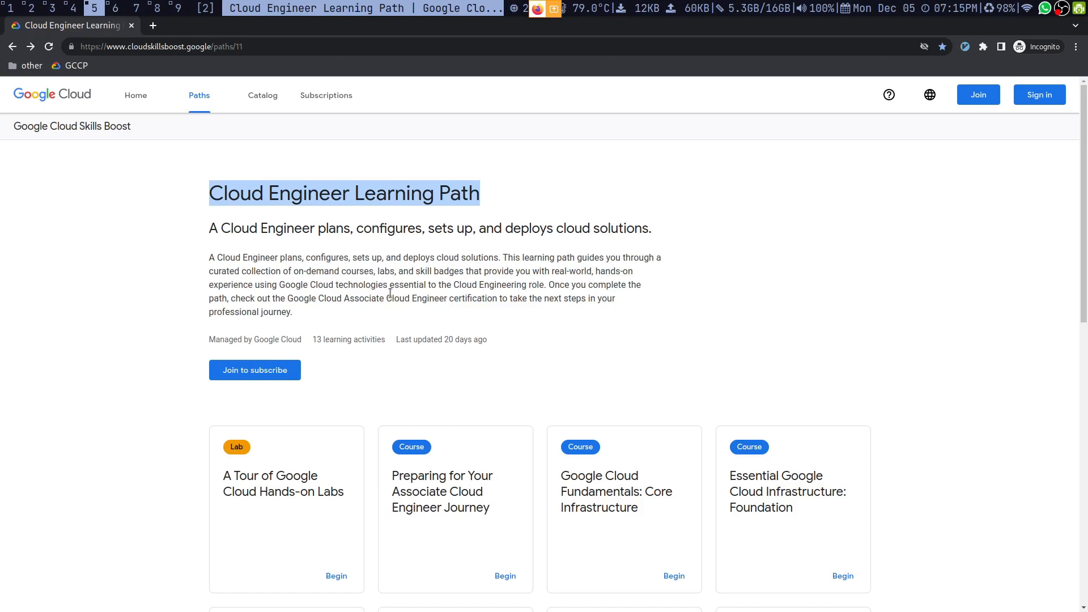
- Search the web for the description's "Google Cloud Associate Cloud Engineer certification" phrase and open Google Cloud's Associate Cloud Engineer Certification page
{"action": "left_click_drag", "start_coordinate": [287, 299], "coordinate": [495, 298]}
{"action": "left_click", "coordinate": [488, 294]}
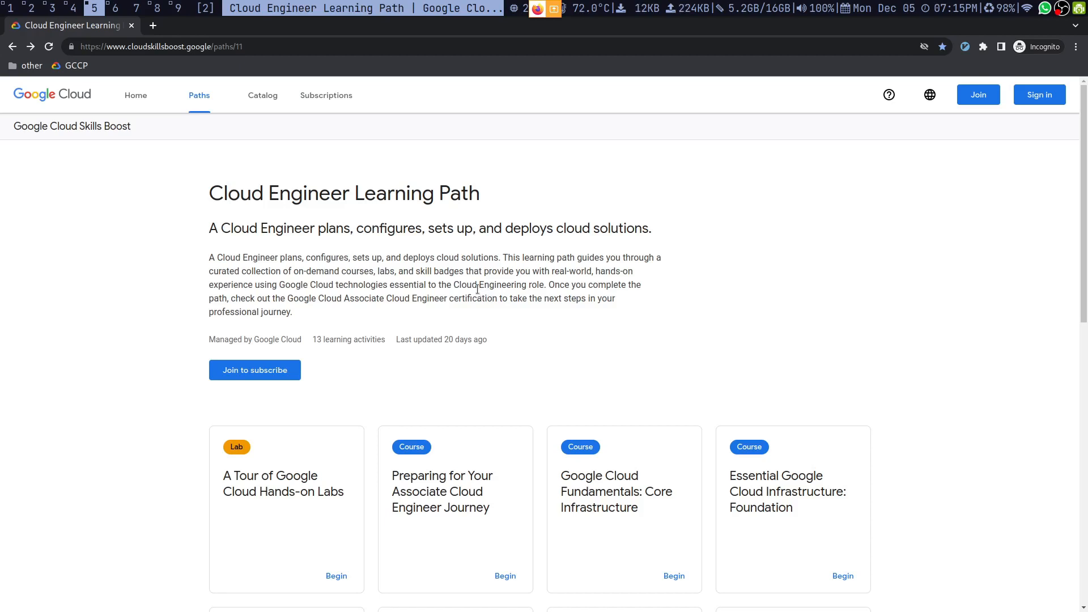
{"action": "left_click_drag", "start_coordinate": [288, 298], "coordinate": [496, 299]}
{"action": "right_click", "coordinate": [494, 299]}
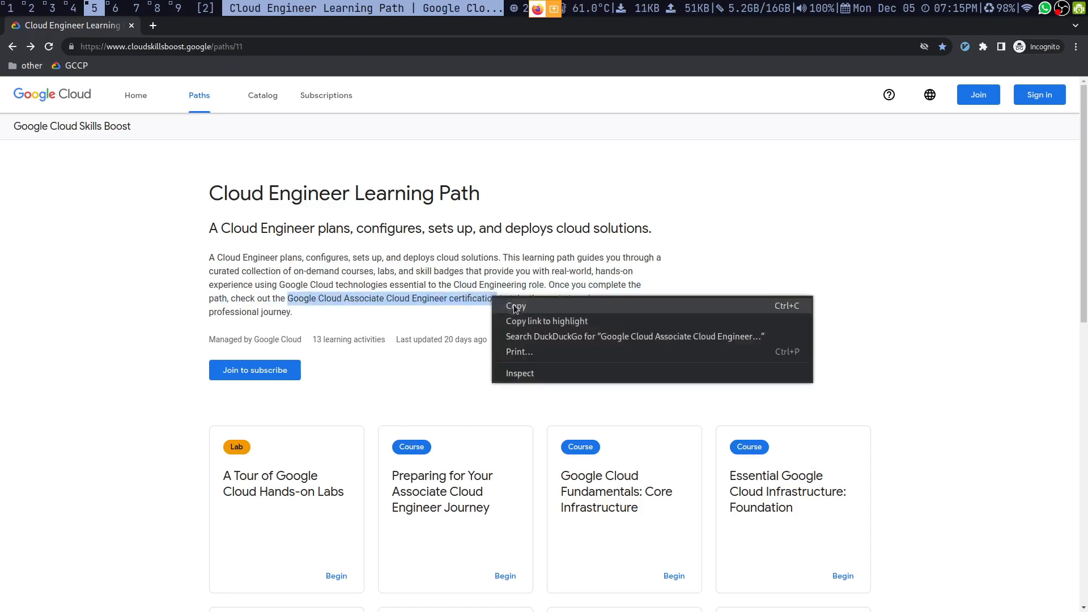
{"action": "left_click", "coordinate": [552, 339]}
{"action": "left_click", "coordinate": [157, 385]}
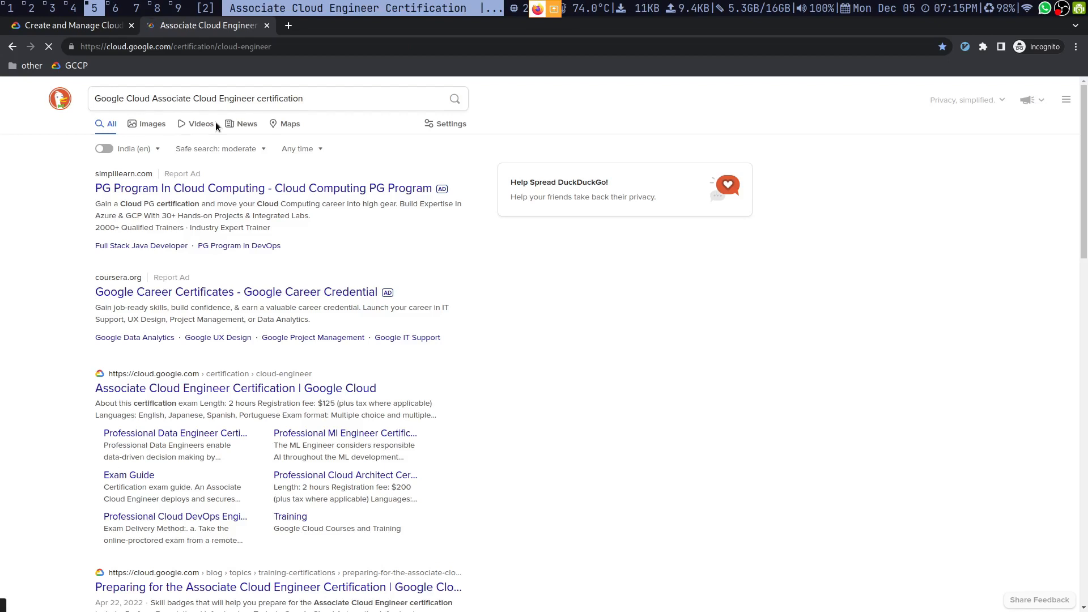
- Examine the "About this certification exam" section and highlight the certification's validity period in the renewal paragraph
{"action": "scroll", "coordinate": [236, 378], "scroll_direction": "down", "scroll_amount": 3}
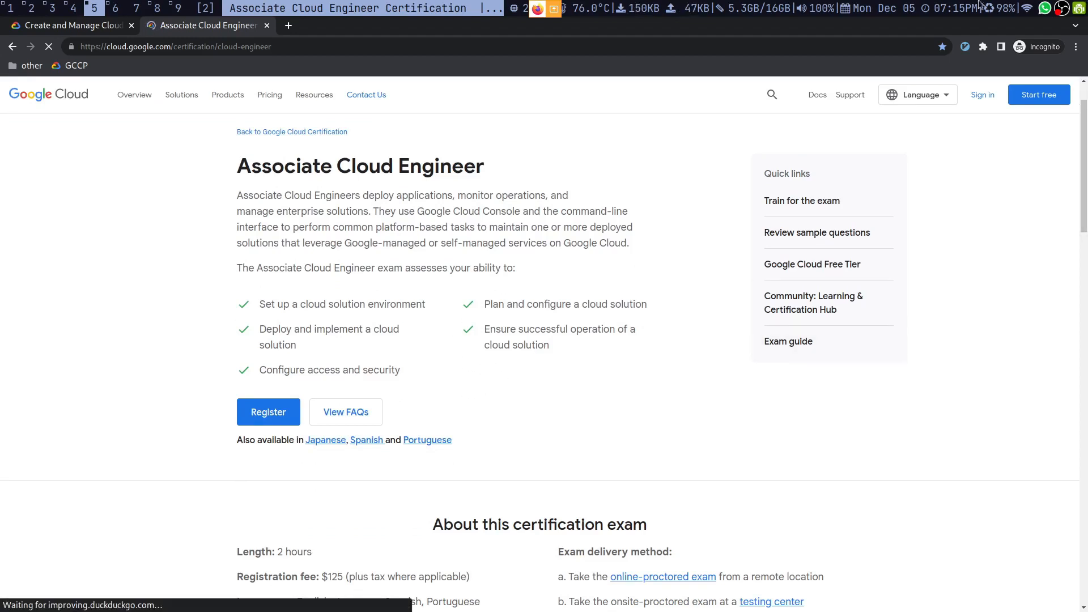
{"action": "scroll", "coordinate": [495, 325], "scroll_direction": "down", "scroll_amount": 5}
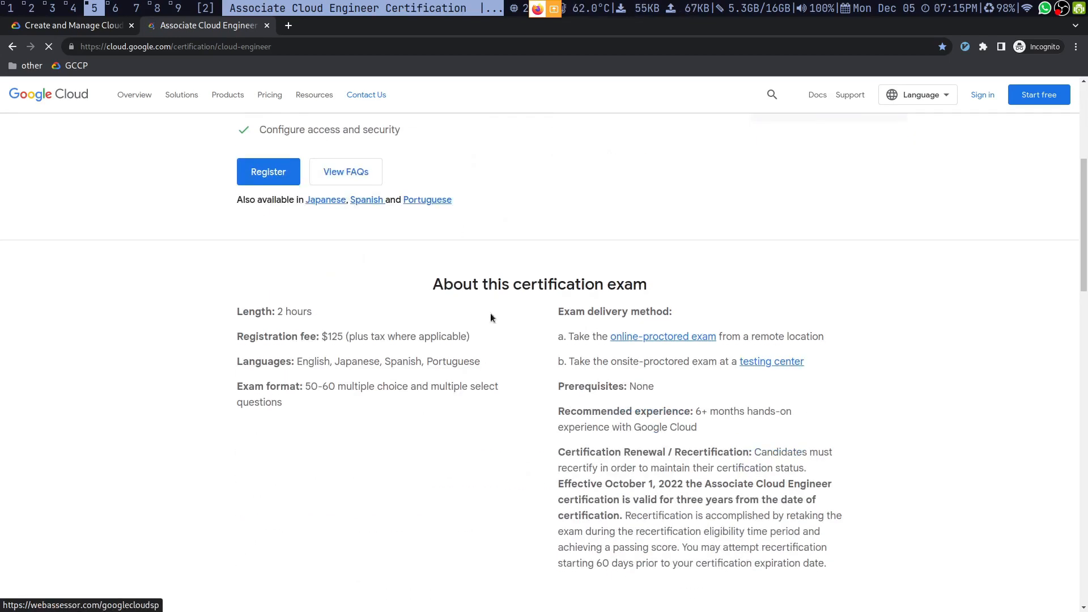
{"action": "scroll", "coordinate": [527, 276], "scroll_direction": "down", "scroll_amount": 5}
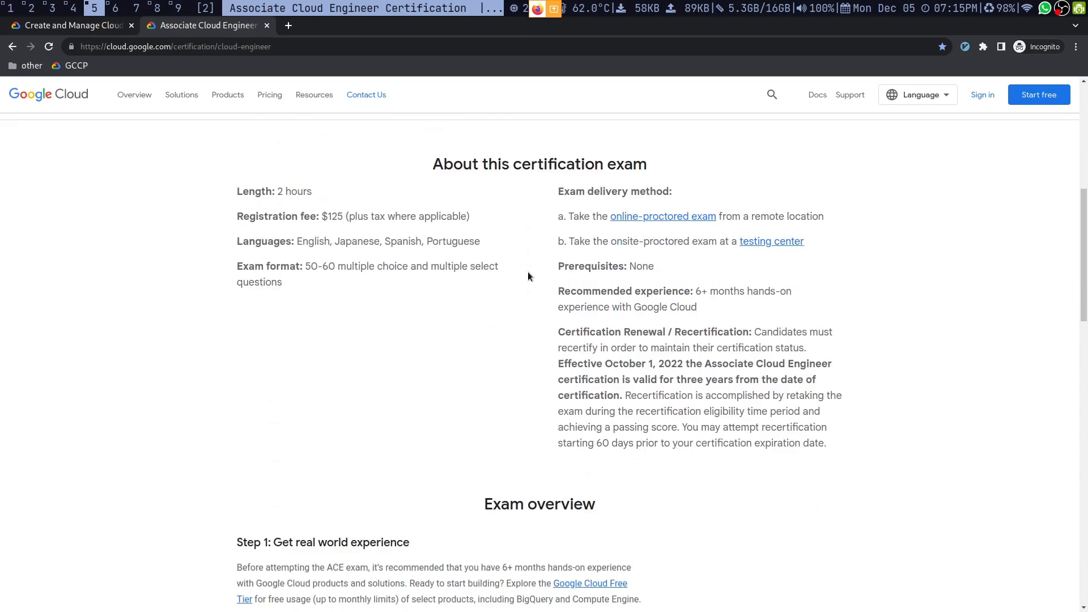
{"action": "left_click_drag", "start_coordinate": [676, 380], "coordinate": [729, 375]}
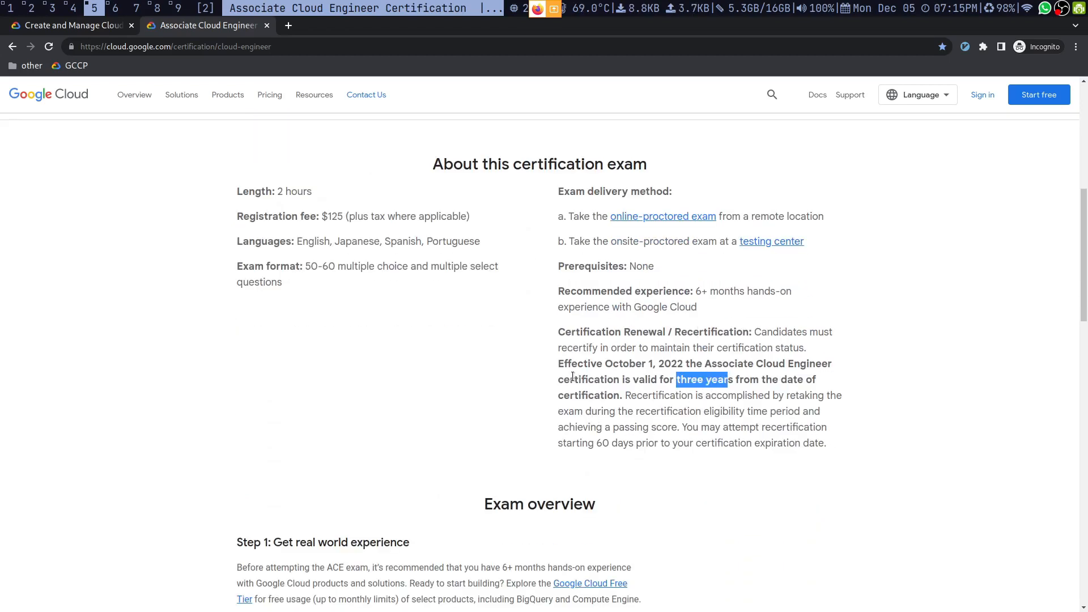
{"action": "left_click", "coordinate": [521, 354]}
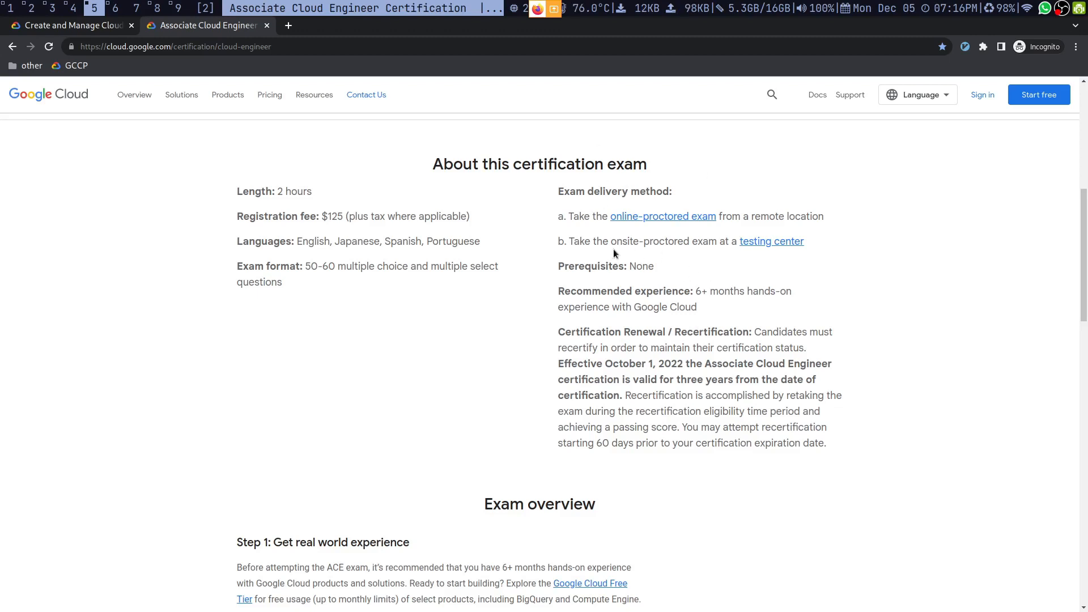
- Examine the certification page's exam overview steps, and return to the Cloud Engineer Learning Path page
{"action": "scroll", "coordinate": [632, 264], "scroll_direction": "up", "scroll_amount": 3}
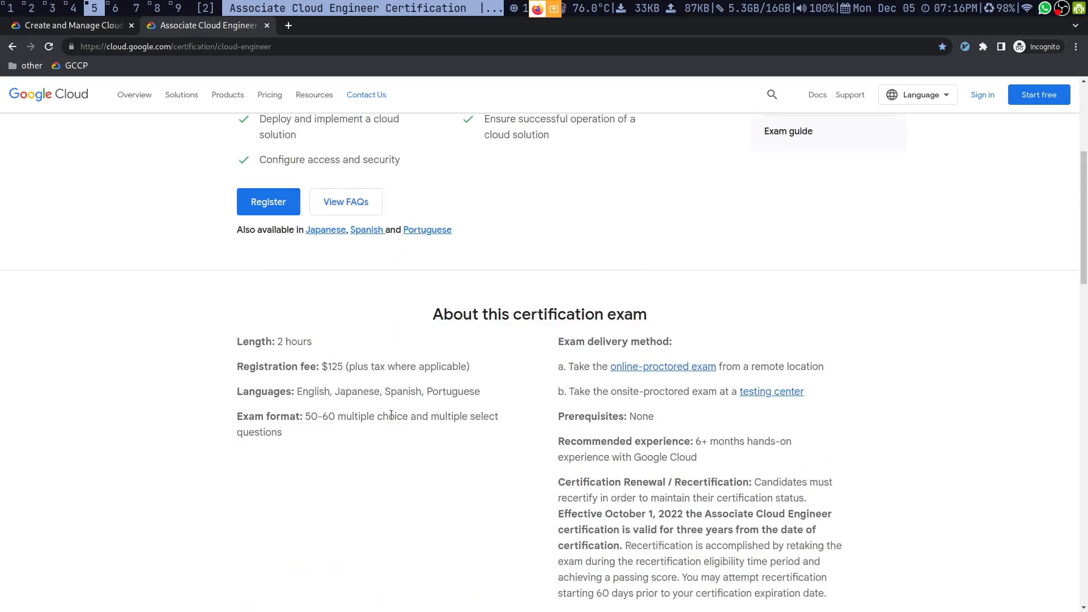
{"action": "scroll", "coordinate": [391, 389], "scroll_direction": "down", "scroll_amount": 4}
{"action": "scroll", "coordinate": [579, 369], "scroll_direction": "down", "scroll_amount": 2}
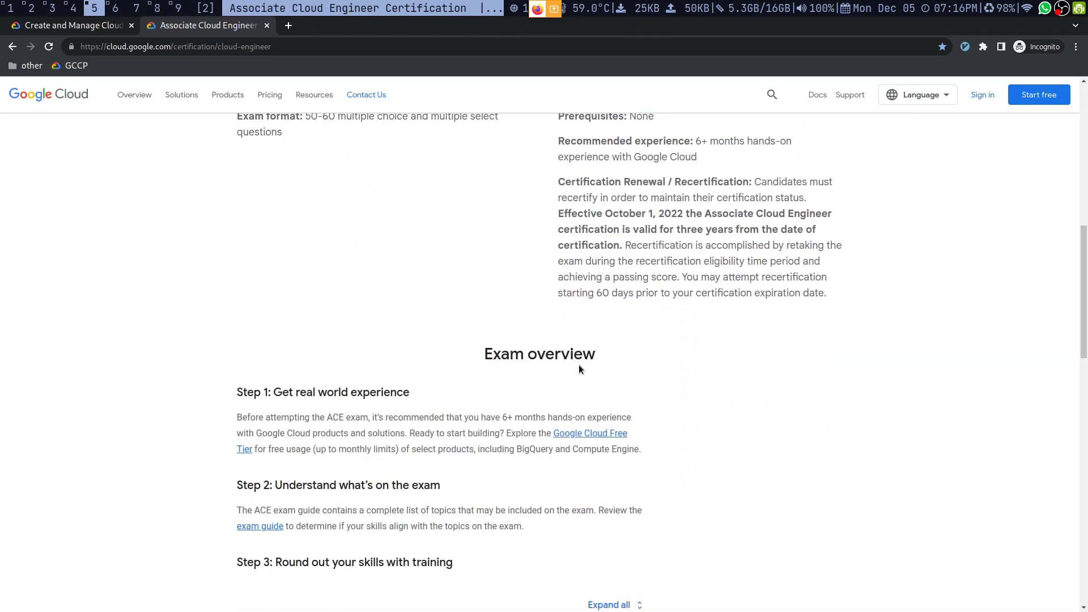
{"action": "scroll", "coordinate": [579, 369], "scroll_direction": "down", "scroll_amount": 2}
{"action": "scroll", "coordinate": [575, 357], "scroll_direction": "down", "scroll_amount": 4}
{"action": "scroll", "coordinate": [576, 355], "scroll_direction": "up", "scroll_amount": 10}
{"action": "left_click", "coordinate": [73, 29]}
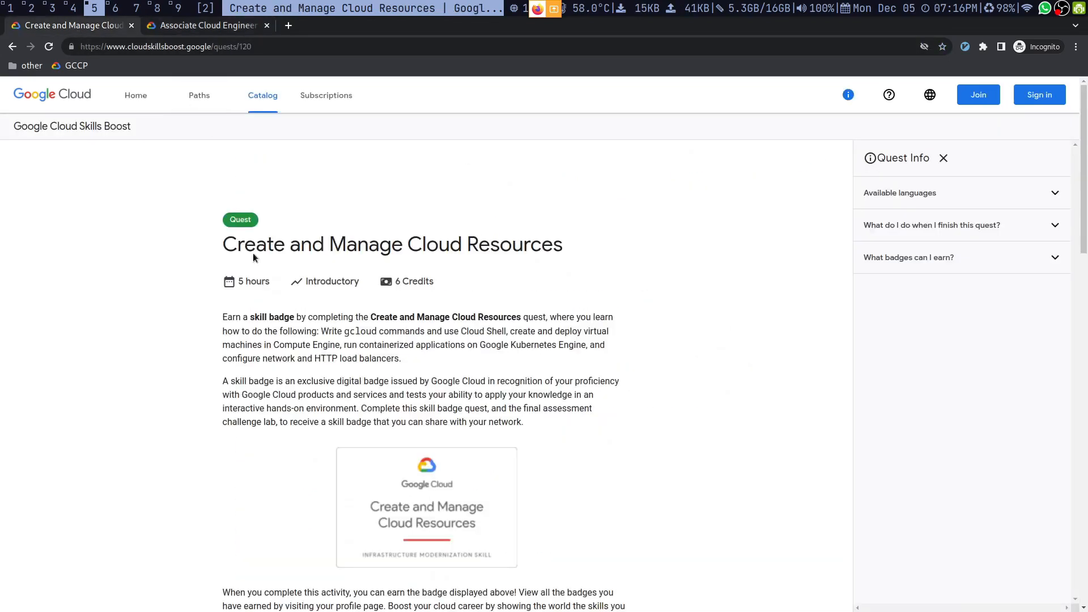
{"action": "left_click", "coordinate": [15, 52]}
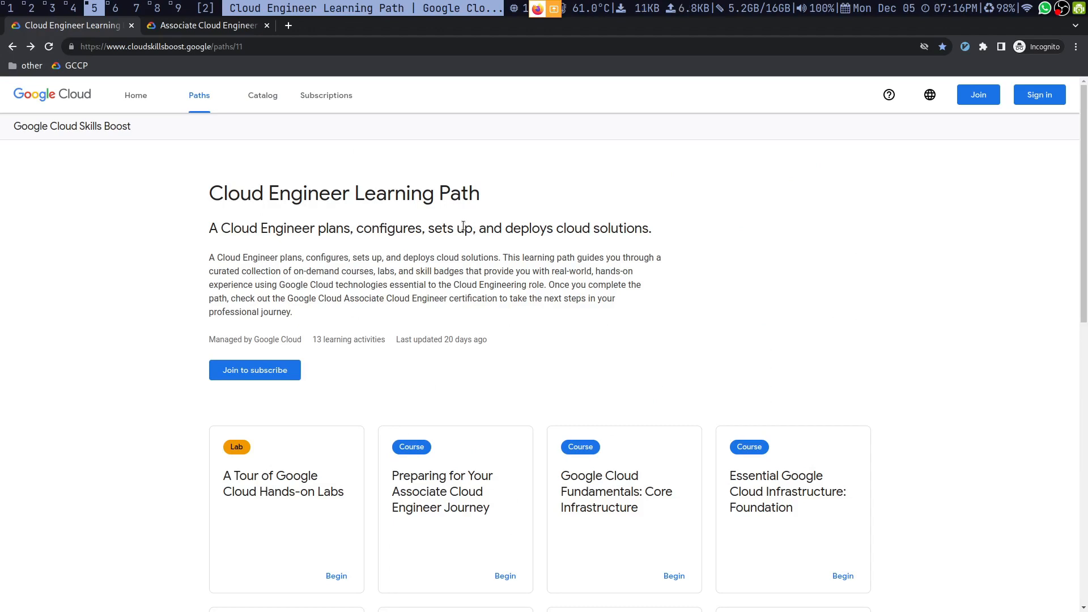
- Switch to the Jitsi Meet session and admit the waiting participants from the lobby one by one
{"action": "key", "text": "super+3"}
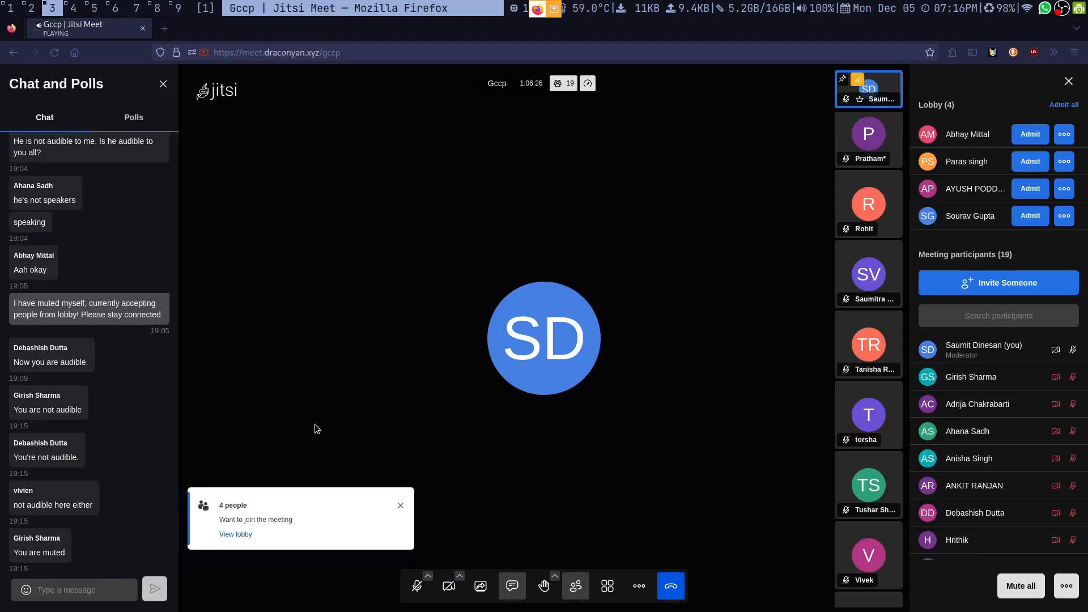
{"action": "left_click", "coordinate": [1030, 135]}
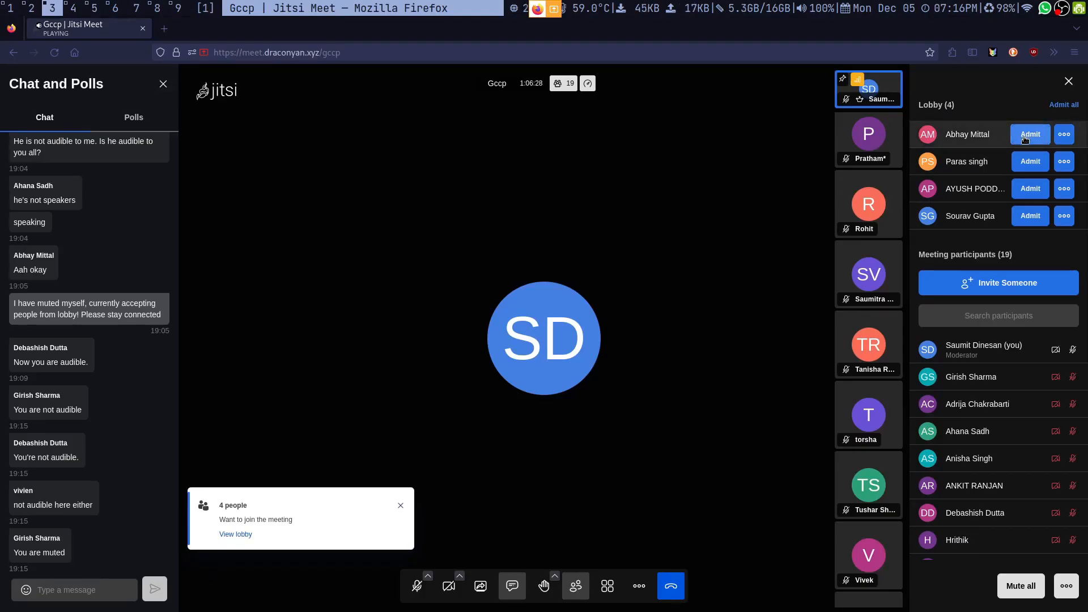
{"action": "left_click", "coordinate": [1030, 164]}
{"action": "left_click", "coordinate": [1031, 188]}
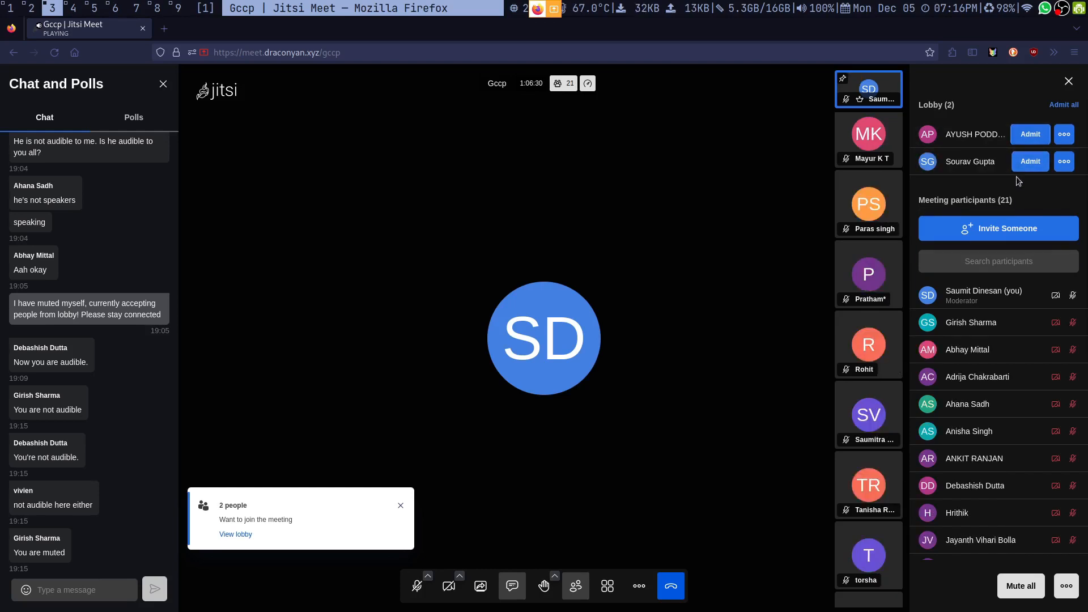
{"action": "left_click", "coordinate": [1026, 136]}
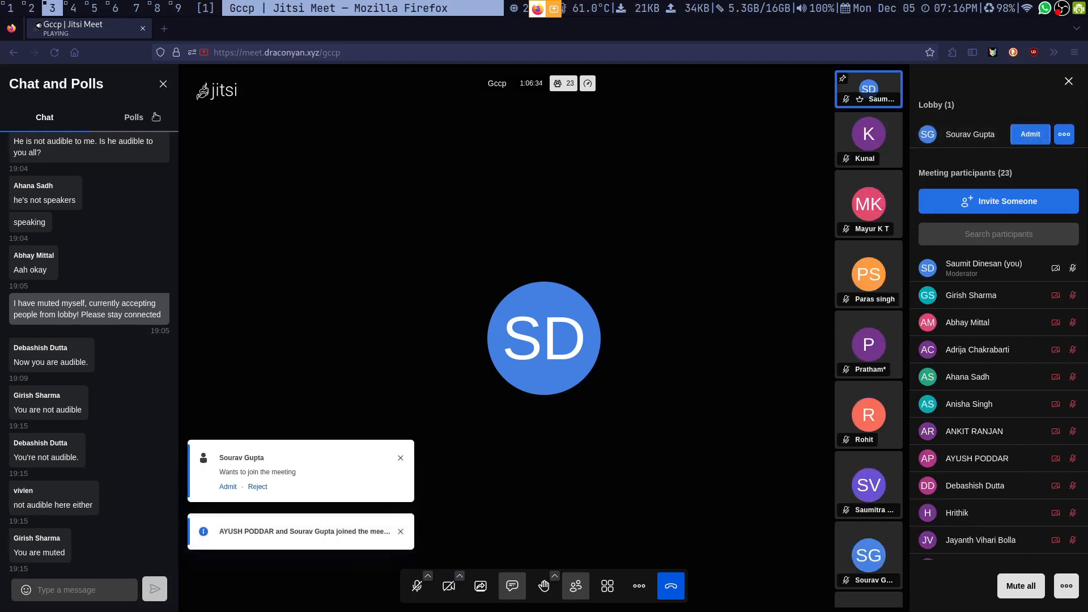
- Return to the learning path, open the Create and Manage Cloud Resources quest and examine its skill badge and labs
{"action": "key", "text": "super+5"}
{"action": "scroll", "coordinate": [359, 503], "scroll_direction": "down", "scroll_amount": 3}
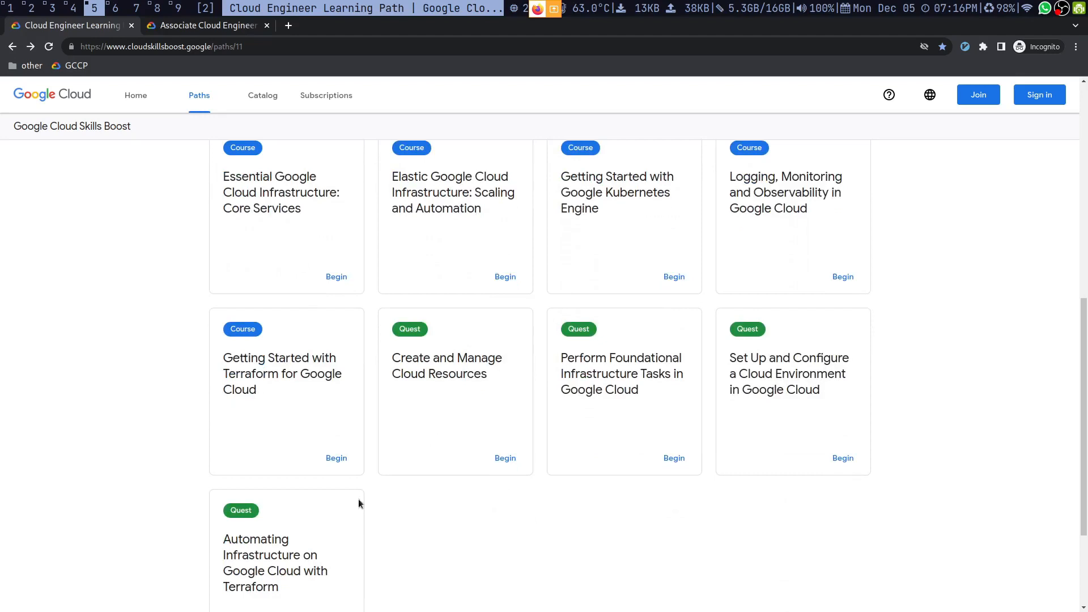
{"action": "left_click", "coordinate": [505, 456]}
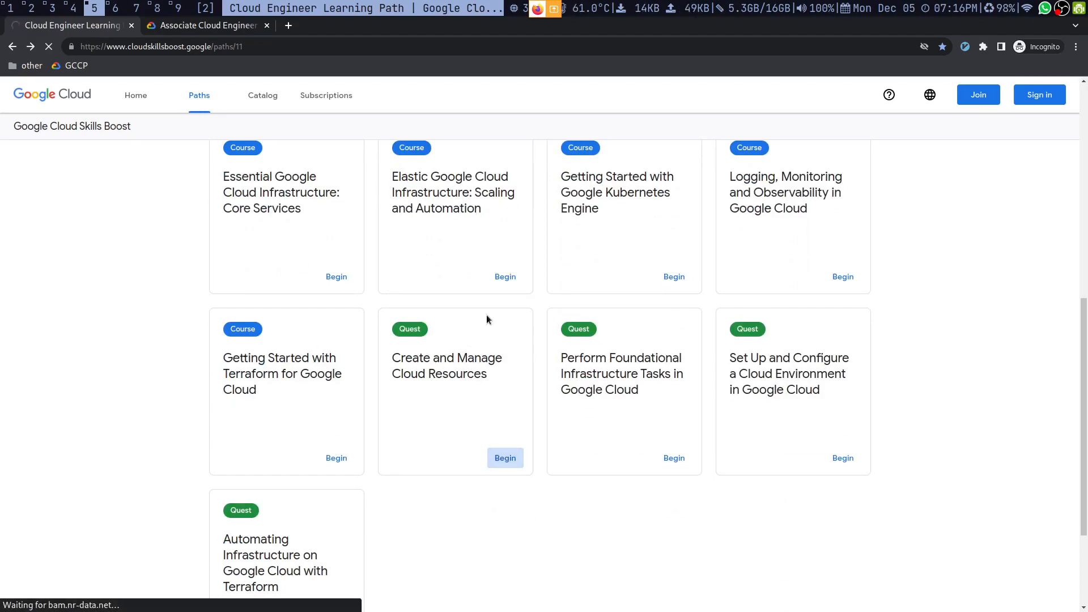
{"action": "left_click", "coordinate": [202, 29]}
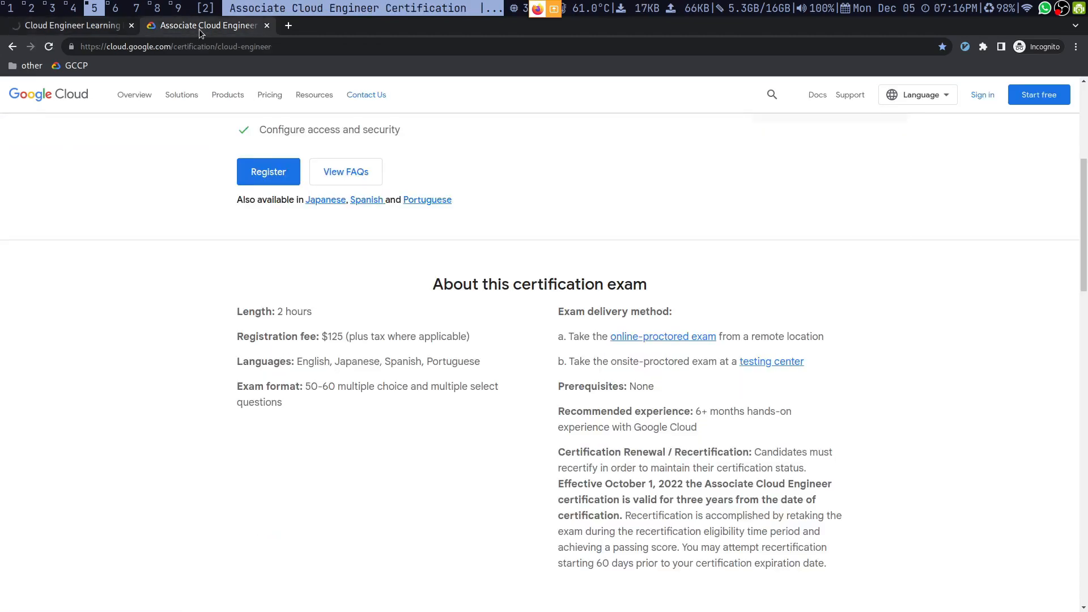
{"action": "left_click", "coordinate": [56, 26]}
{"action": "scroll", "coordinate": [142, 79], "scroll_direction": "down", "scroll_amount": 4}
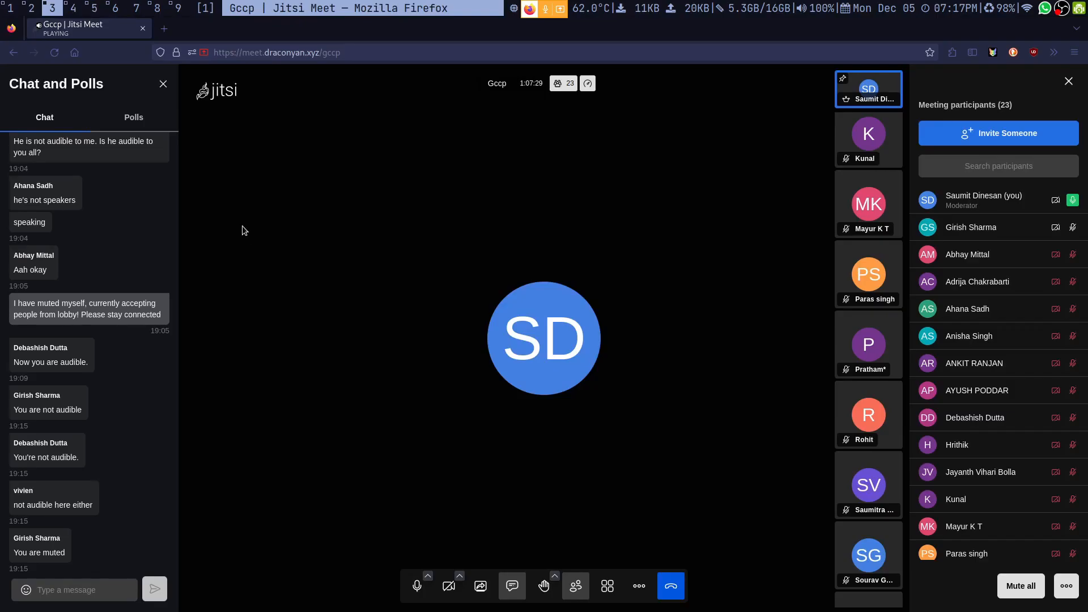
- Return to the Cloud Engineer Learning Path page and highlight "Google Cloud Associate Cloud Engineer certification" in its description
{"action": "key", "text": "super+5"}
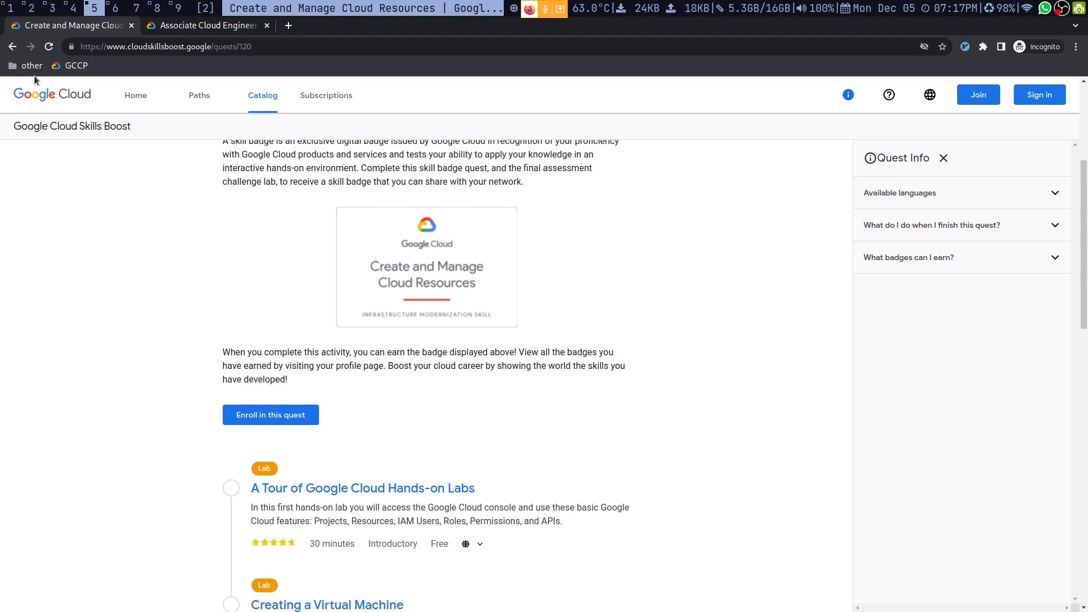
{"action": "left_click", "coordinate": [13, 46]}
{"action": "scroll", "coordinate": [406, 297], "scroll_direction": "up", "scroll_amount": 10}
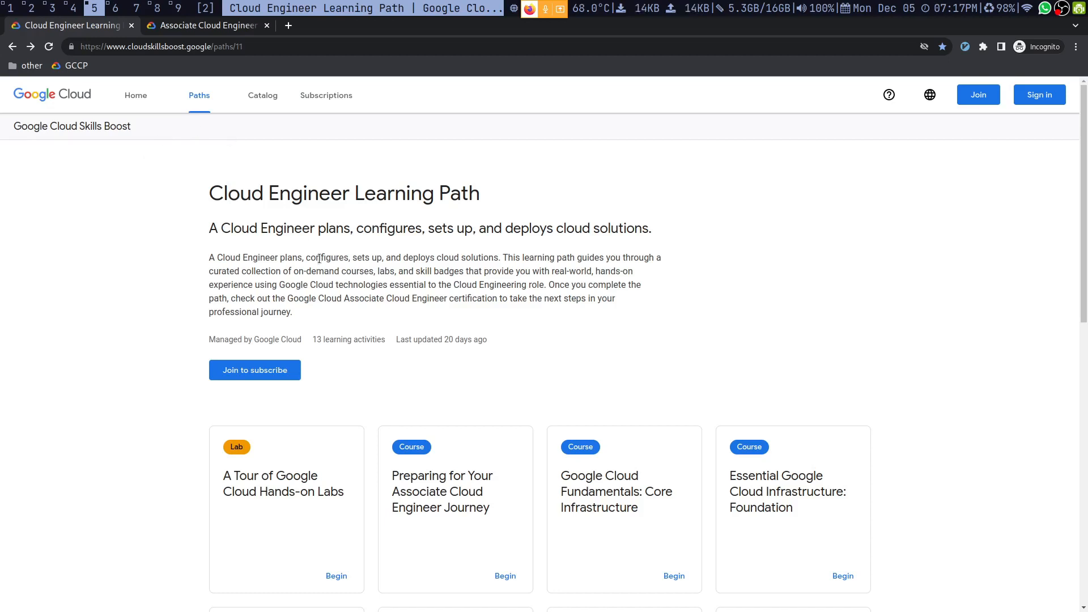
{"action": "left_click_drag", "start_coordinate": [542, 293], "coordinate": [502, 302]}
{"action": "left_click", "coordinate": [283, 296]}
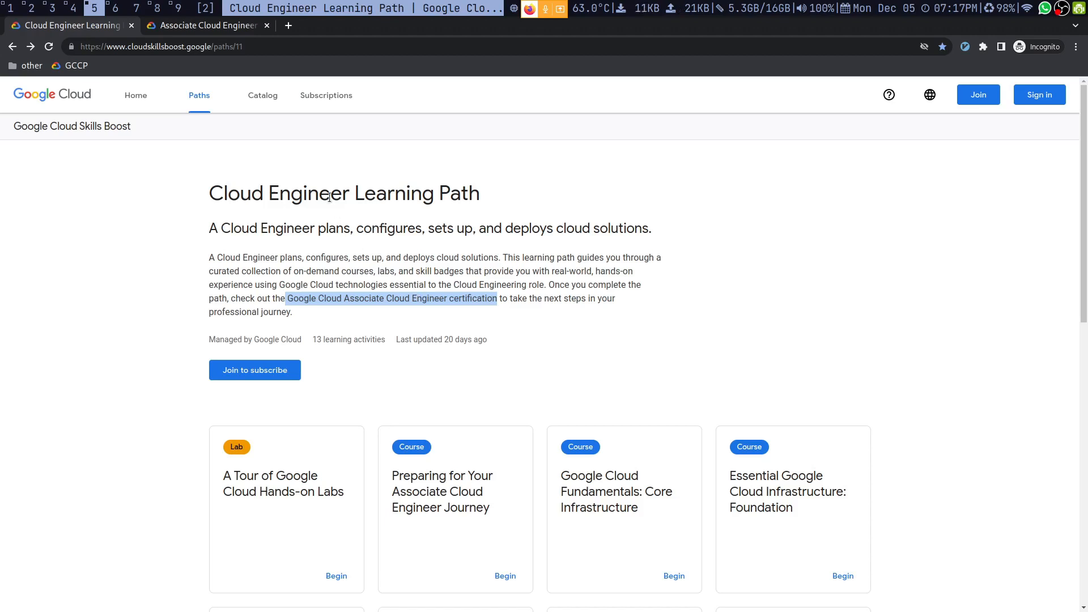
- Examine the Associate Cloud Engineer certification page's assessed abilities, exam format, fee, delivery method and renewal details
{"action": "key", "text": "ctrl+Tab"}
{"action": "scroll", "coordinate": [170, 255], "scroll_direction": "up", "scroll_amount": 5}
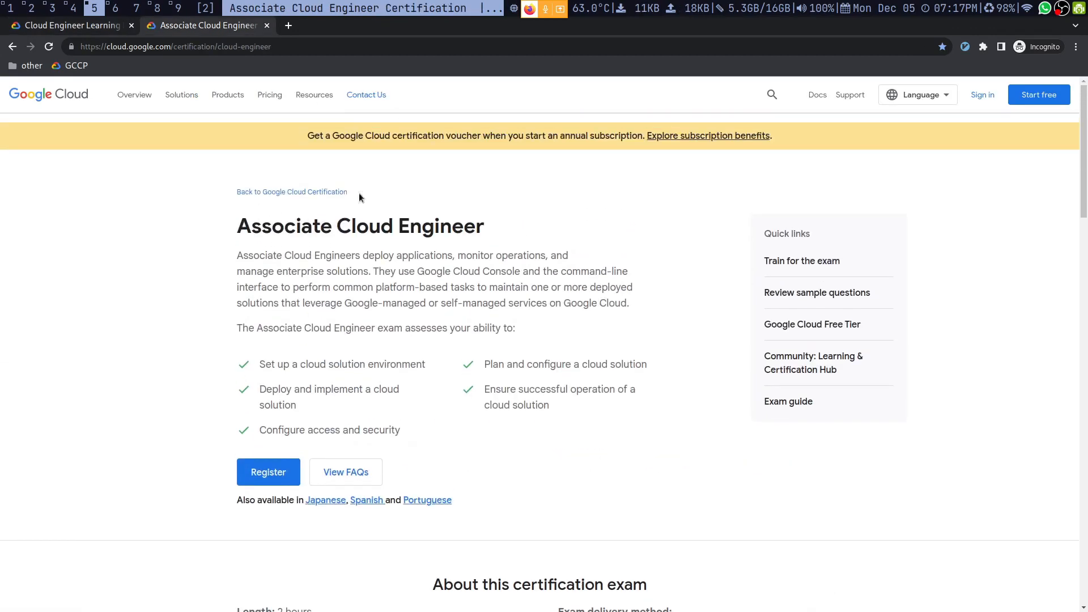
{"action": "scroll", "coordinate": [391, 294], "scroll_direction": "down", "scroll_amount": 2}
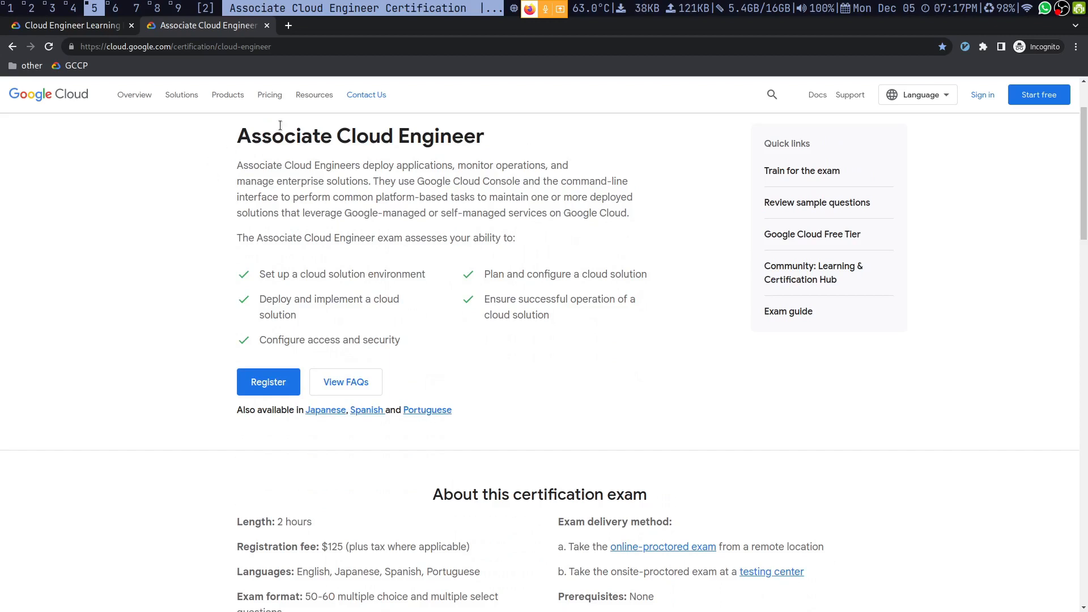
{"action": "triple_click", "coordinate": [306, 237]}
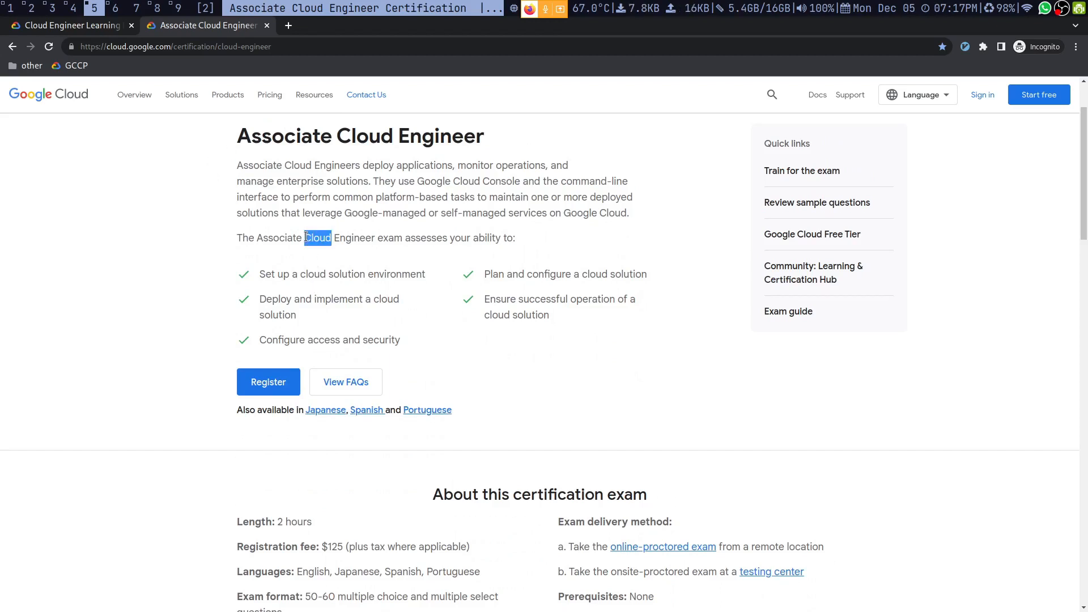
{"action": "left_click", "coordinate": [528, 315]}
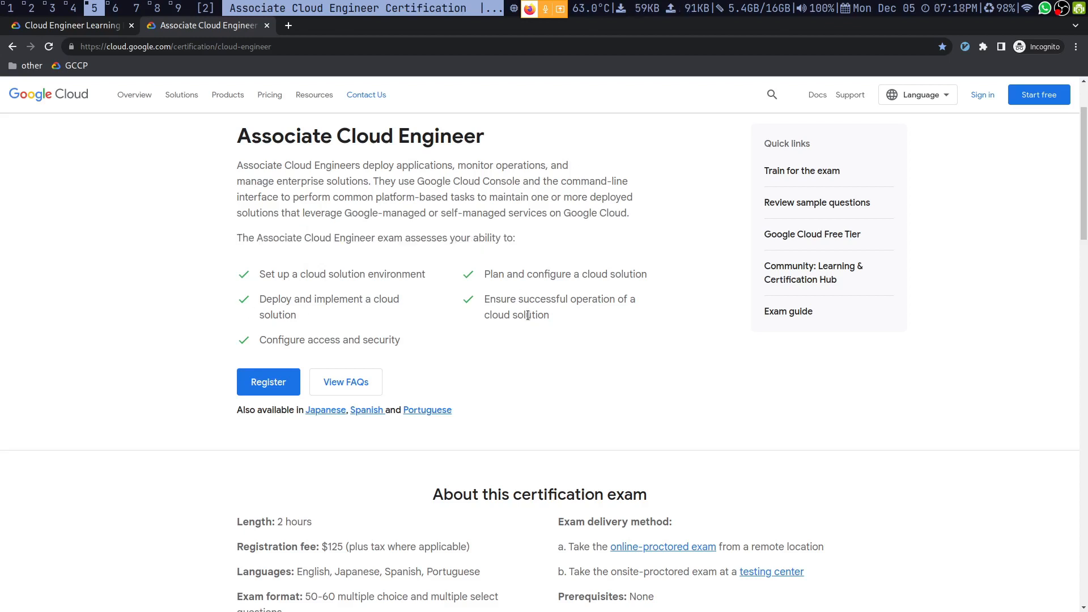
{"action": "scroll", "coordinate": [526, 311], "scroll_direction": "down", "scroll_amount": 3}
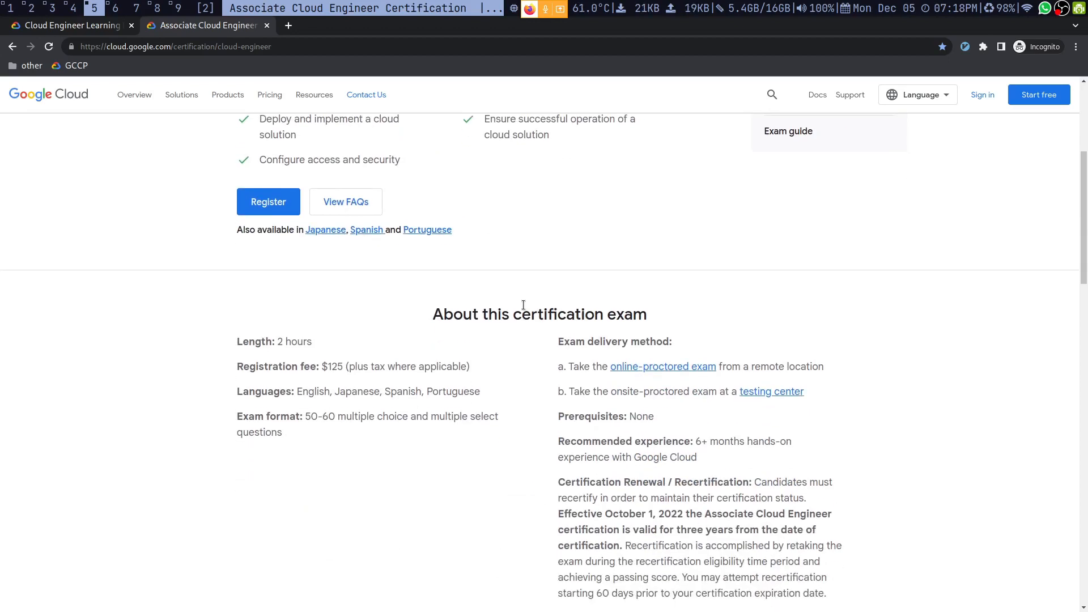
{"action": "key", "text": "super+1"}
{"action": "key", "text": "super+5"}
{"action": "scroll", "coordinate": [480, 441], "scroll_direction": "down", "scroll_amount": 2}
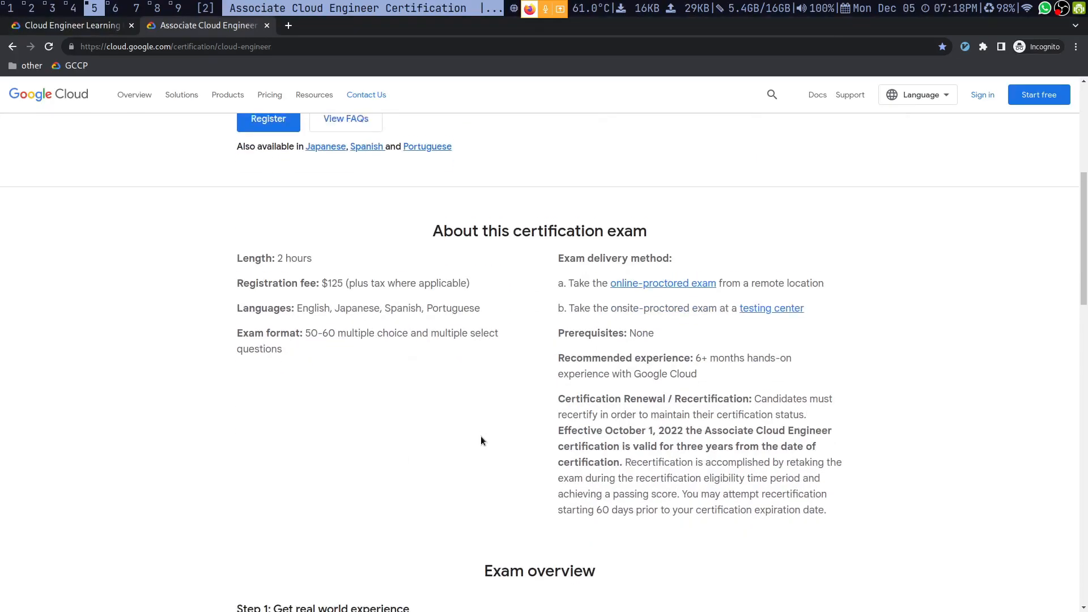
{"action": "scroll", "coordinate": [480, 441], "scroll_direction": "down", "scroll_amount": 1}
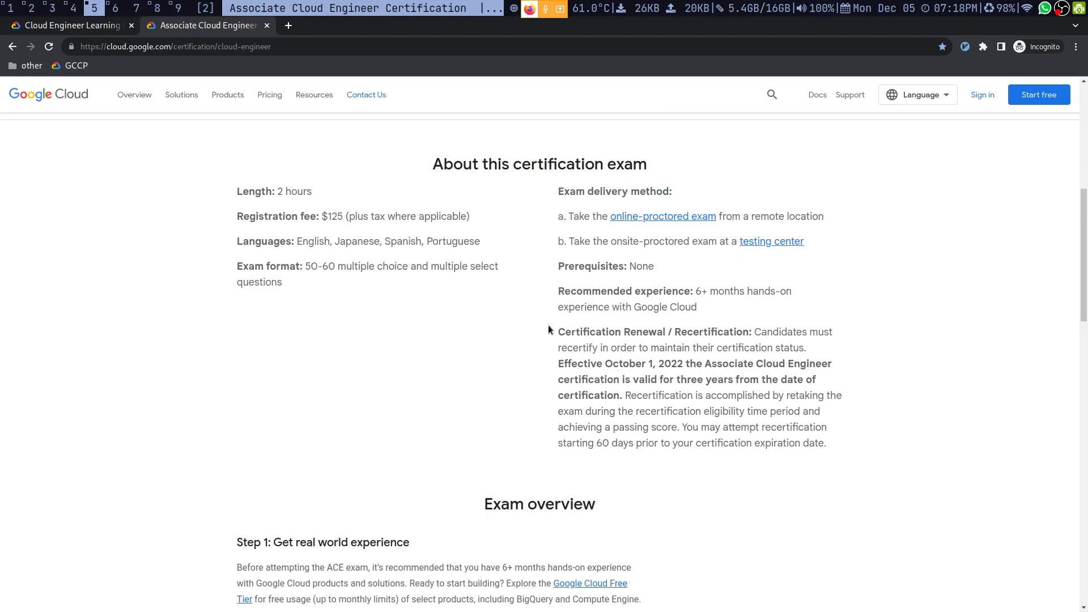
{"action": "scroll", "coordinate": [398, 311], "scroll_direction": "up", "scroll_amount": 3}
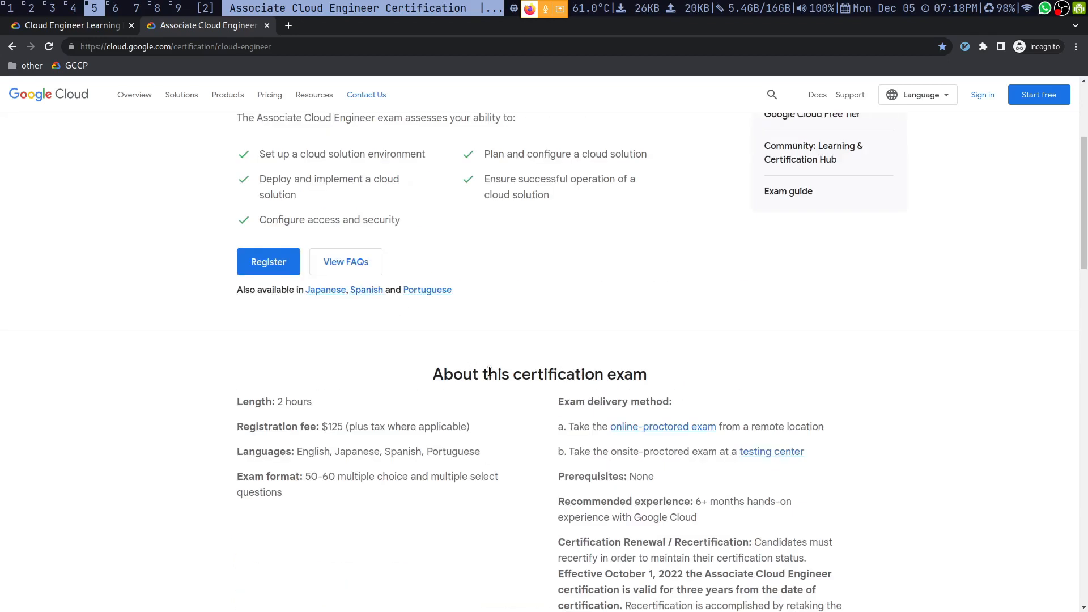
{"action": "scroll", "coordinate": [489, 372], "scroll_direction": "up", "scroll_amount": 2}
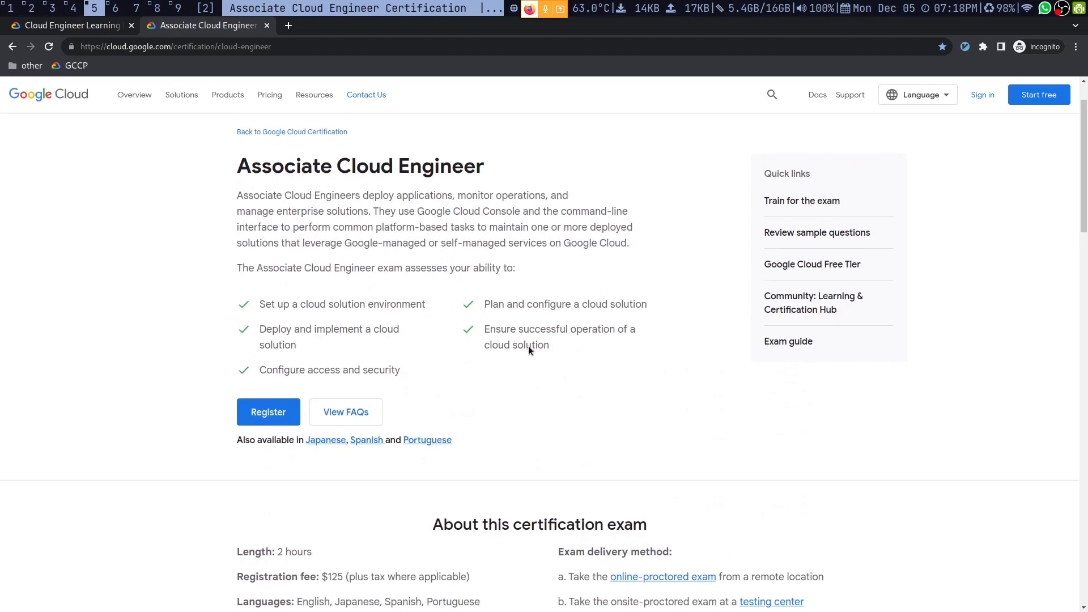
- Review the certification exam details and highlight "three years" in the Certification Renewal / Recertification paragraph
{"action": "scroll", "coordinate": [528, 347], "scroll_direction": "down", "scroll_amount": 1}
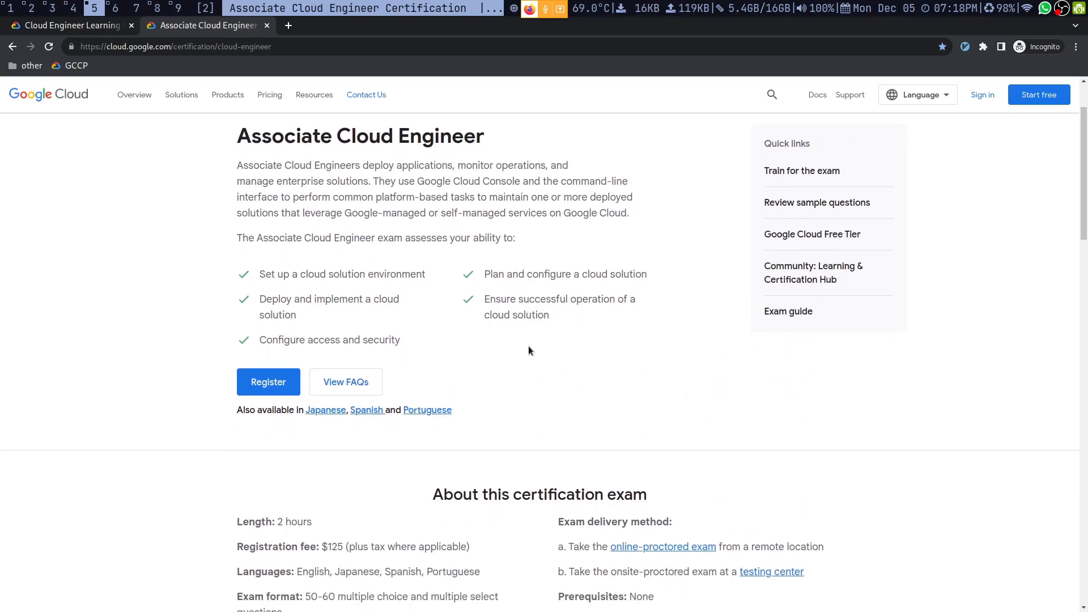
{"action": "scroll", "coordinate": [528, 350], "scroll_direction": "down", "scroll_amount": 3}
{"action": "scroll", "coordinate": [528, 350], "scroll_direction": "down", "scroll_amount": 1}
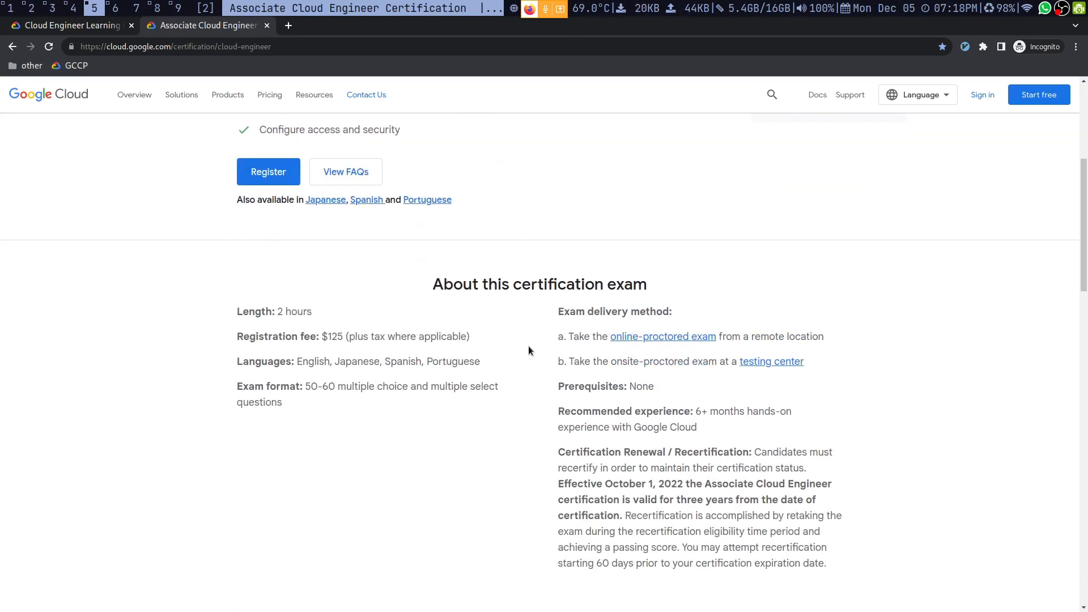
{"action": "scroll", "coordinate": [528, 350], "scroll_direction": "down", "scroll_amount": 1}
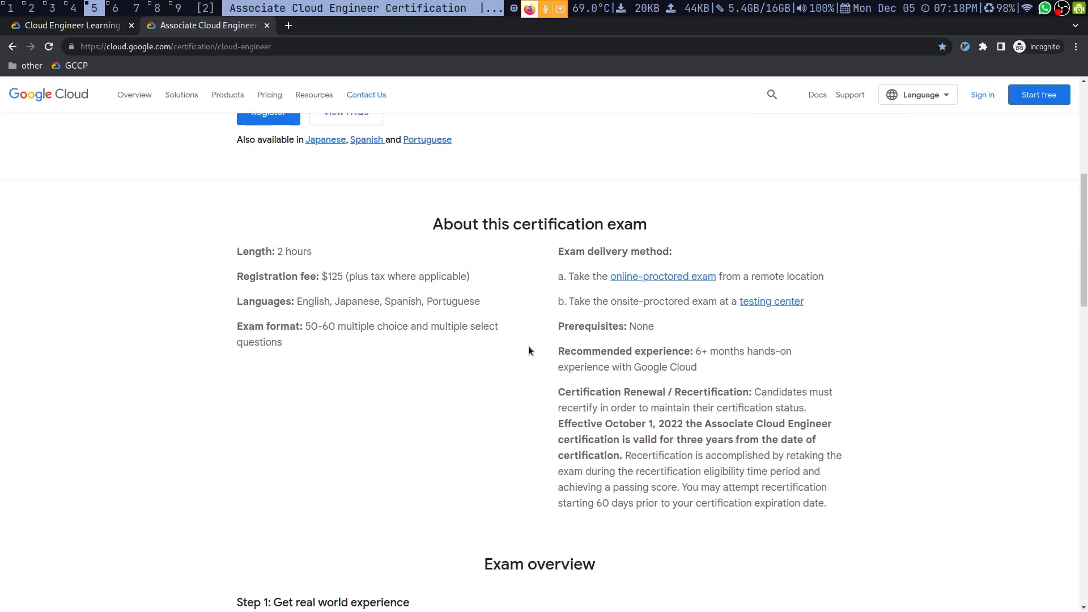
{"action": "scroll", "coordinate": [651, 362], "scroll_direction": "down", "scroll_amount": 2}
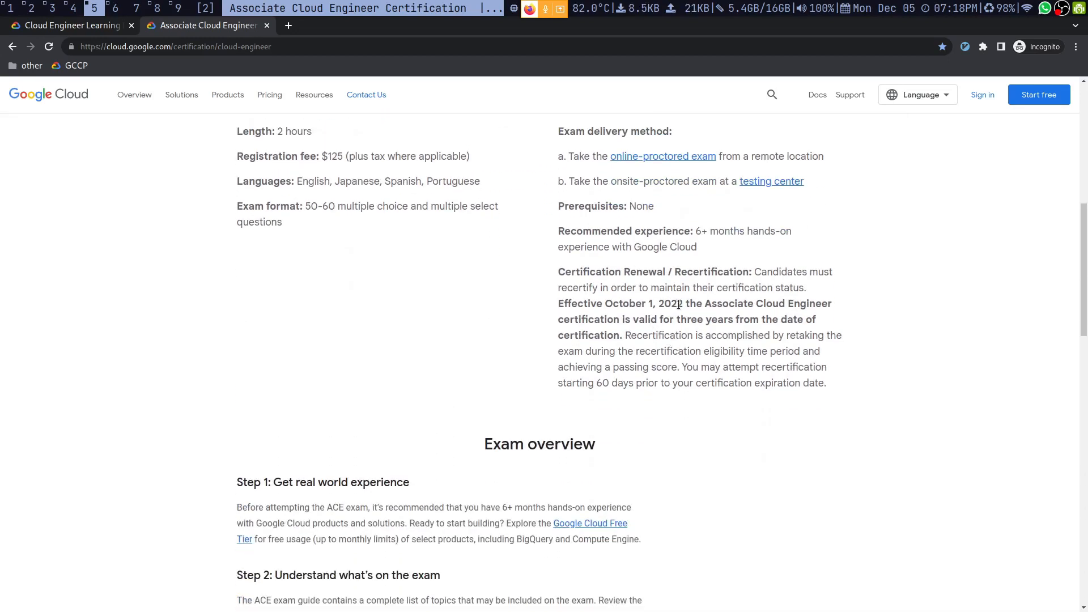
{"action": "left_click_drag", "start_coordinate": [673, 318], "coordinate": [734, 319]}
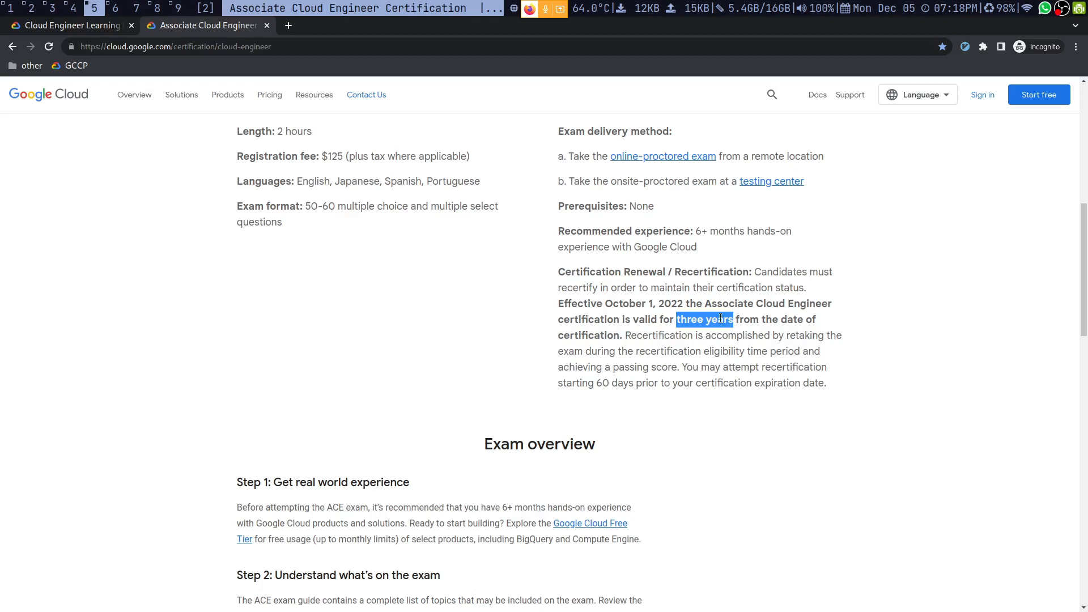
- Examine the exam overview's preparation steps, including the exam guide and the recommended training resources
{"action": "scroll", "coordinate": [764, 354], "scroll_direction": "down", "scroll_amount": 3}
{"action": "scroll", "coordinate": [759, 345], "scroll_direction": "up", "scroll_amount": 2}
{"action": "scroll", "coordinate": [748, 335], "scroll_direction": "down", "scroll_amount": 5}
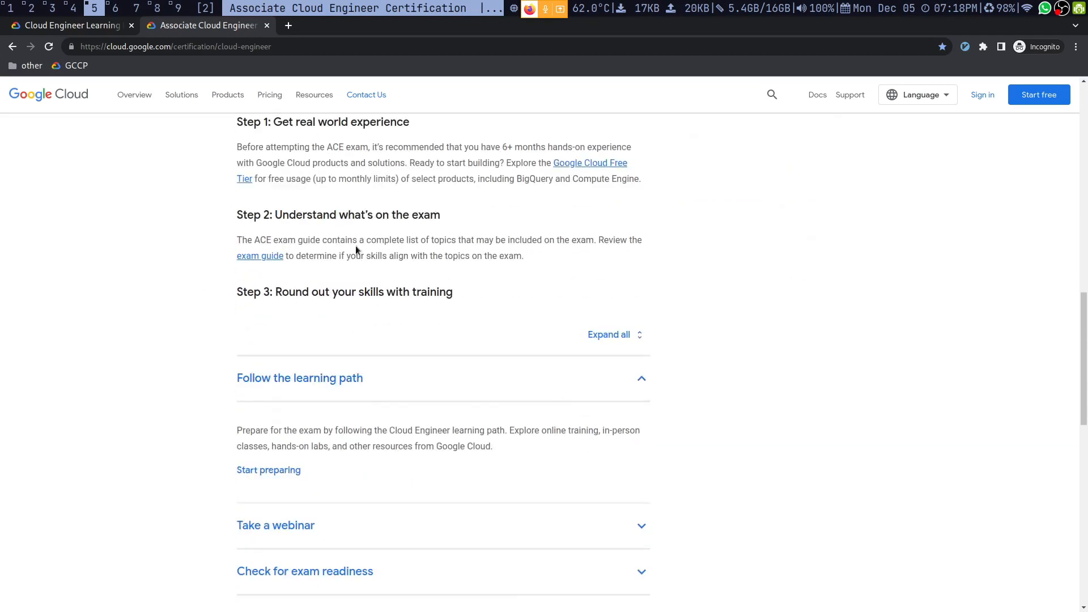
{"action": "scroll", "coordinate": [212, 471], "scroll_direction": "down", "scroll_amount": 2}
{"action": "scroll", "coordinate": [215, 468], "scroll_direction": "up", "scroll_amount": 15}
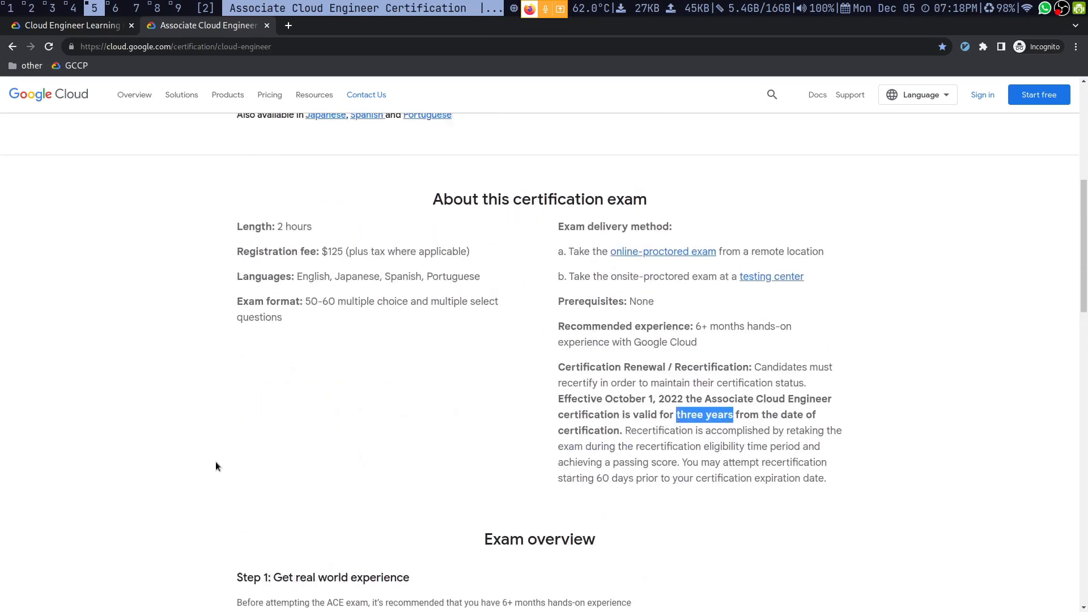
- Switch to the Cloud Engineer Learning Path page, check the Jitsi Meet session, and return to clear the page's text highlight
{"action": "left_click", "coordinate": [76, 26]}
{"action": "key", "text": "super+3"}
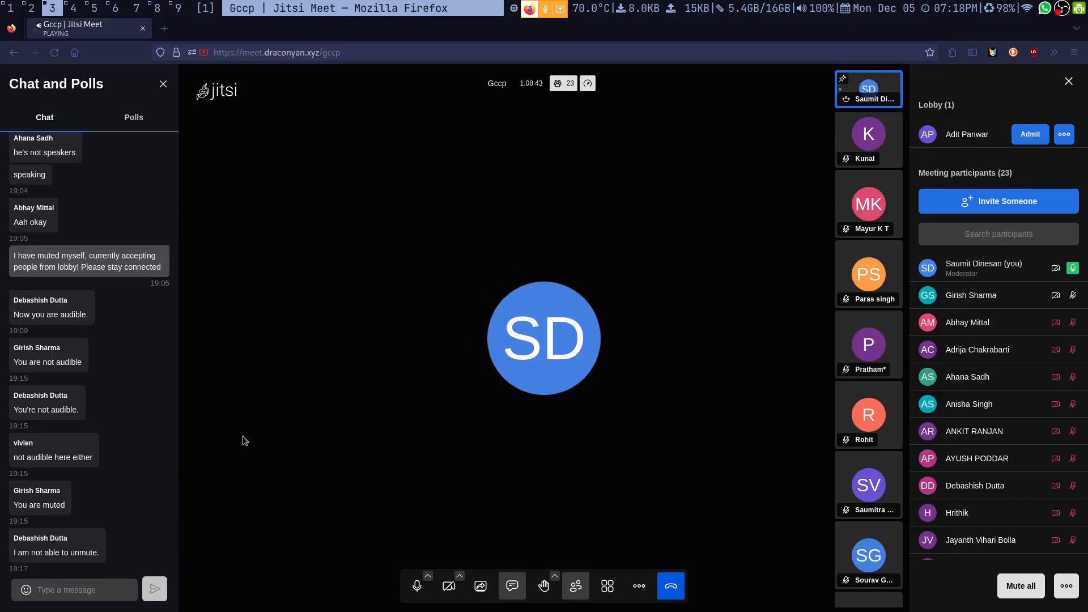
{"action": "key", "text": "super+5"}
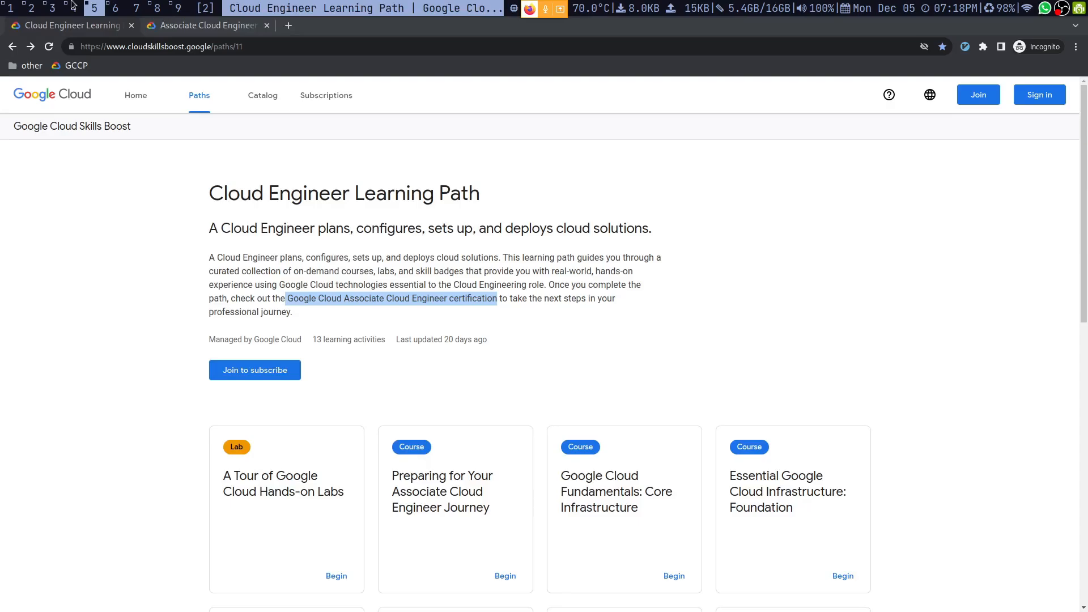
{"action": "left_click", "coordinate": [199, 420]}
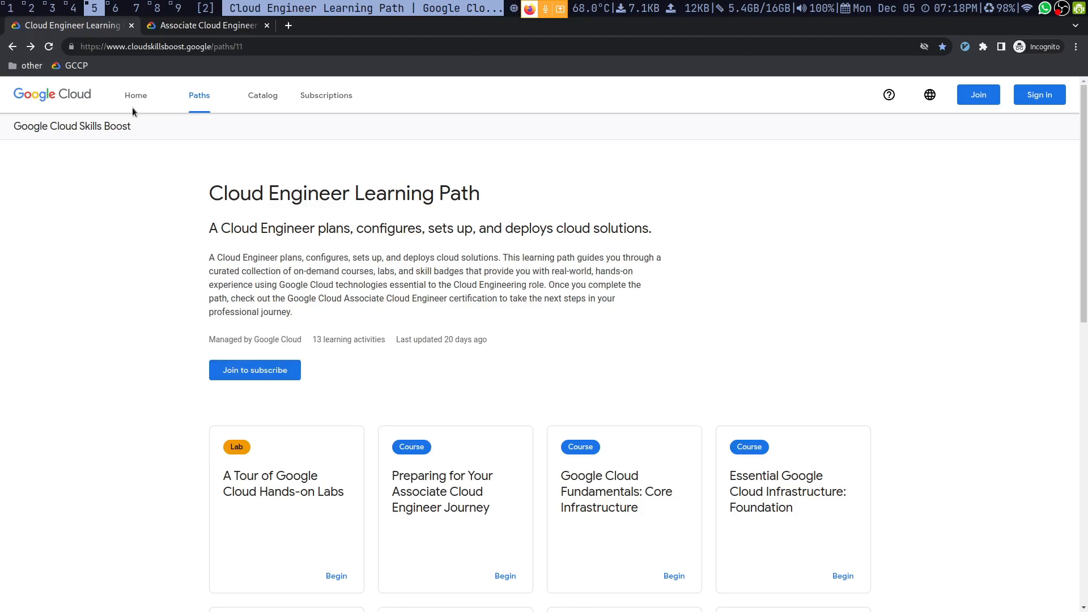
- Open the Google Cloud Skills Boost Paths page in a new tab and look through the available learning paths
{"action": "right_click", "coordinate": [199, 95]}
{"action": "left_click", "coordinate": [238, 103]}
{"action": "left_click_drag", "start_coordinate": [299, 34], "coordinate": [187, 24]}
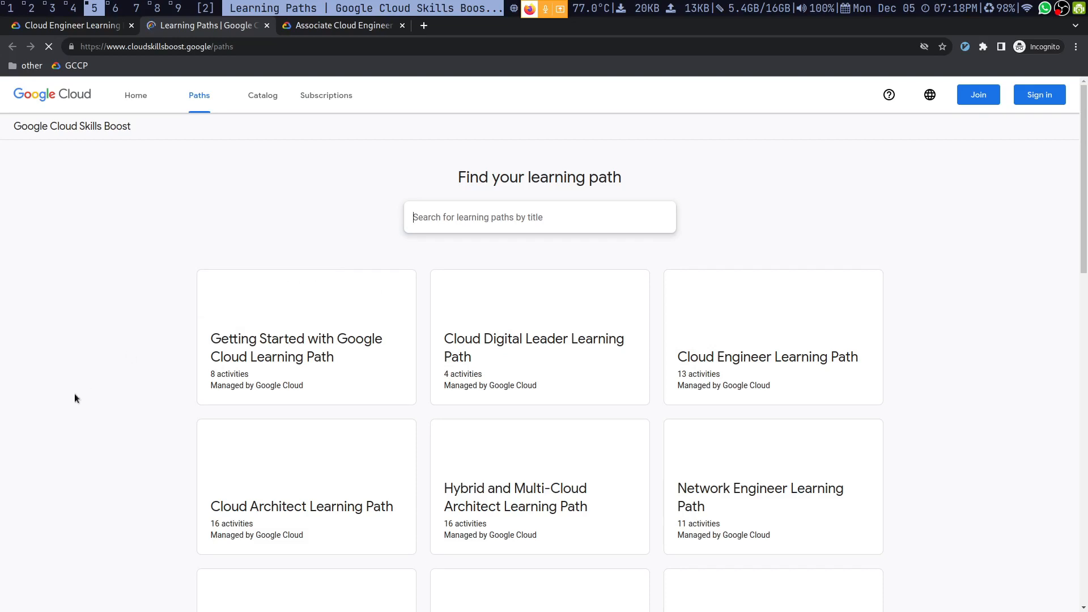
{"action": "scroll", "coordinate": [73, 394], "scroll_direction": "down", "scroll_amount": 2}
{"action": "scroll", "coordinate": [105, 441], "scroll_direction": "down", "scroll_amount": 2}
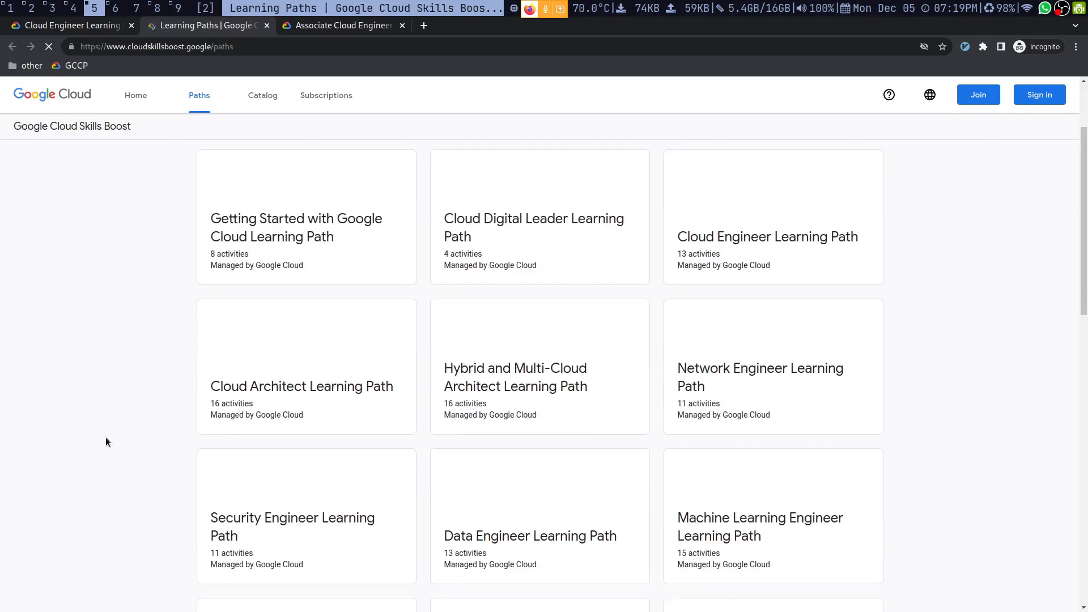
{"action": "scroll", "coordinate": [108, 442], "scroll_direction": "down", "scroll_amount": 1}
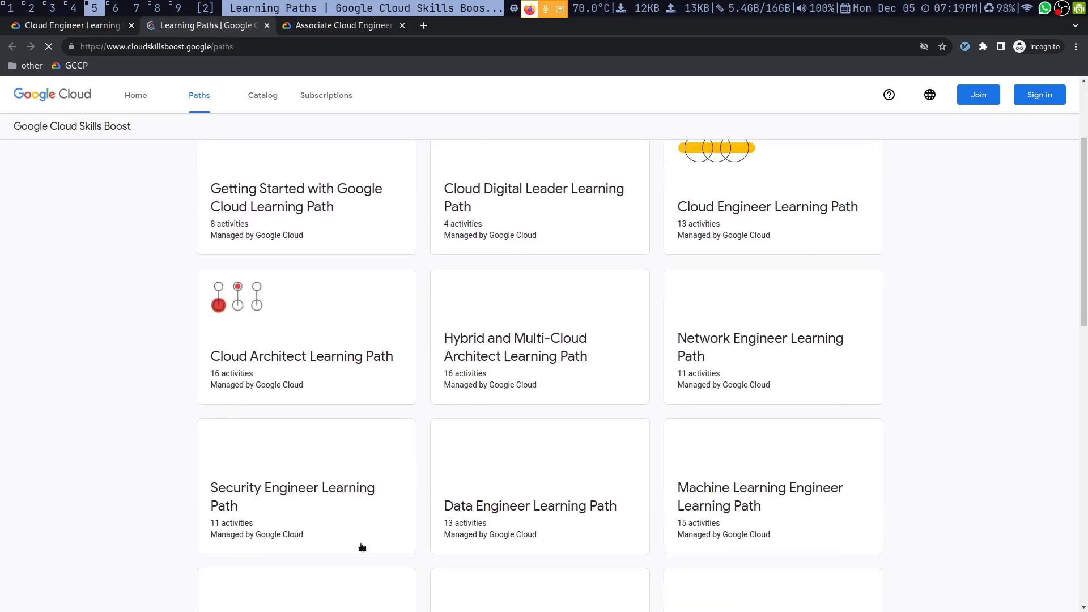
{"action": "scroll", "coordinate": [114, 474], "scroll_direction": "up", "scroll_amount": 2}
{"action": "scroll", "coordinate": [111, 473], "scroll_direction": "up", "scroll_amount": 3}
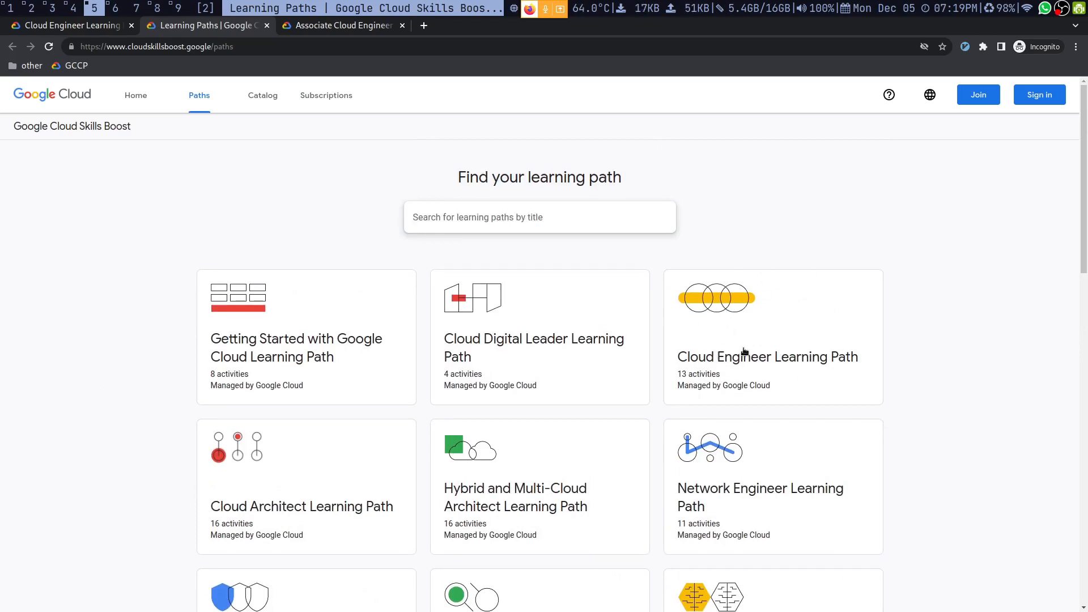
- Return to the Cloud Engineer Learning Path and examine its lab, courses and quests from beginning to end
{"action": "key", "text": "ctrl+shift+Tab"}
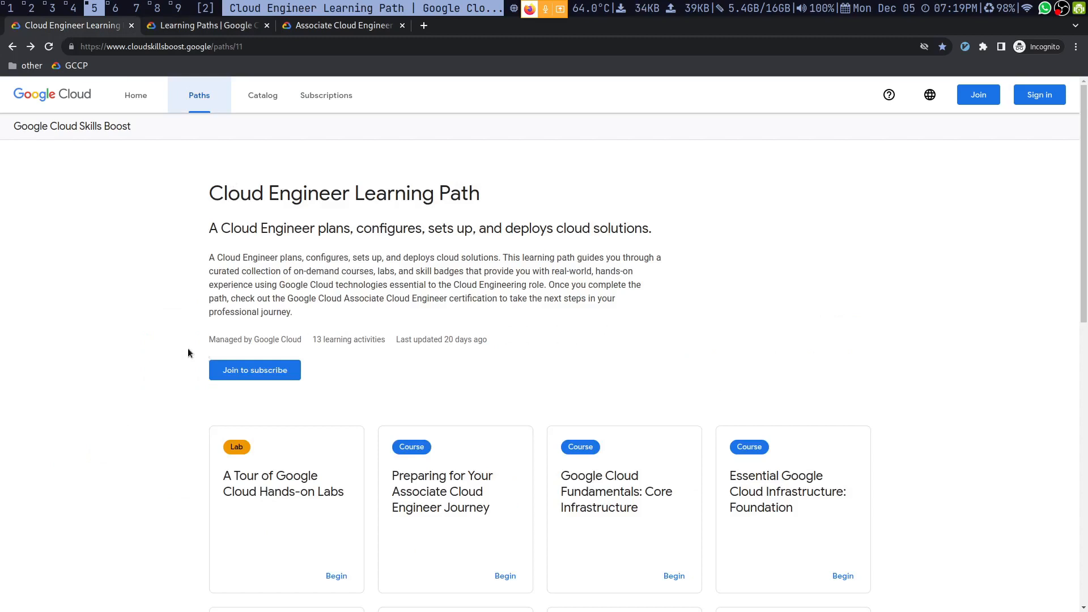
{"action": "scroll", "coordinate": [389, 347], "scroll_direction": "down", "scroll_amount": 2}
{"action": "scroll", "coordinate": [233, 381], "scroll_direction": "down", "scroll_amount": 2}
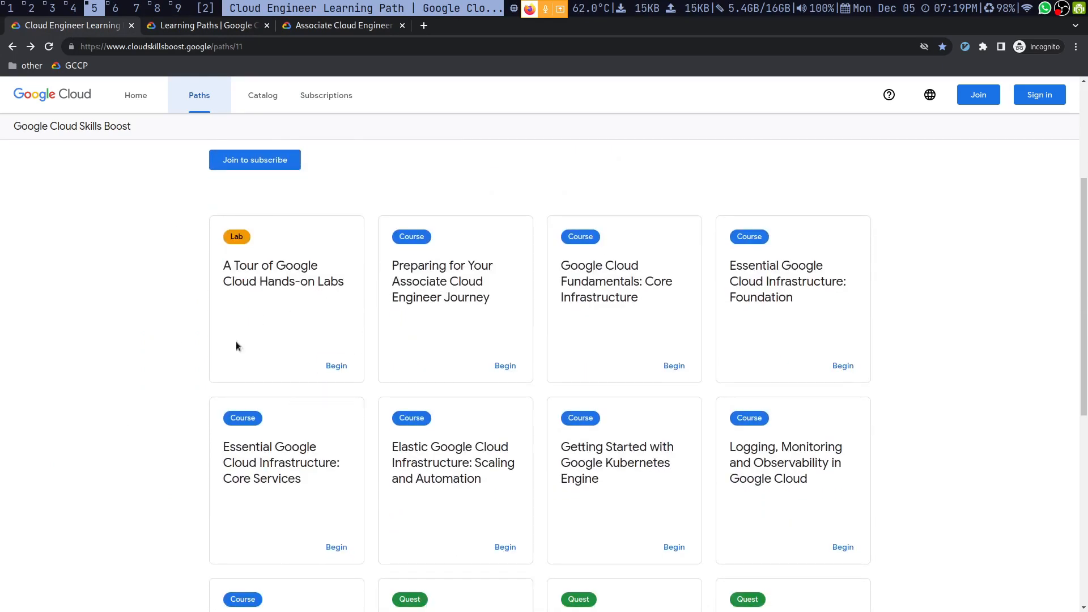
{"action": "scroll", "coordinate": [237, 346], "scroll_direction": "down", "scroll_amount": 2}
{"action": "scroll", "coordinate": [413, 544], "scroll_direction": "down", "scroll_amount": 1}
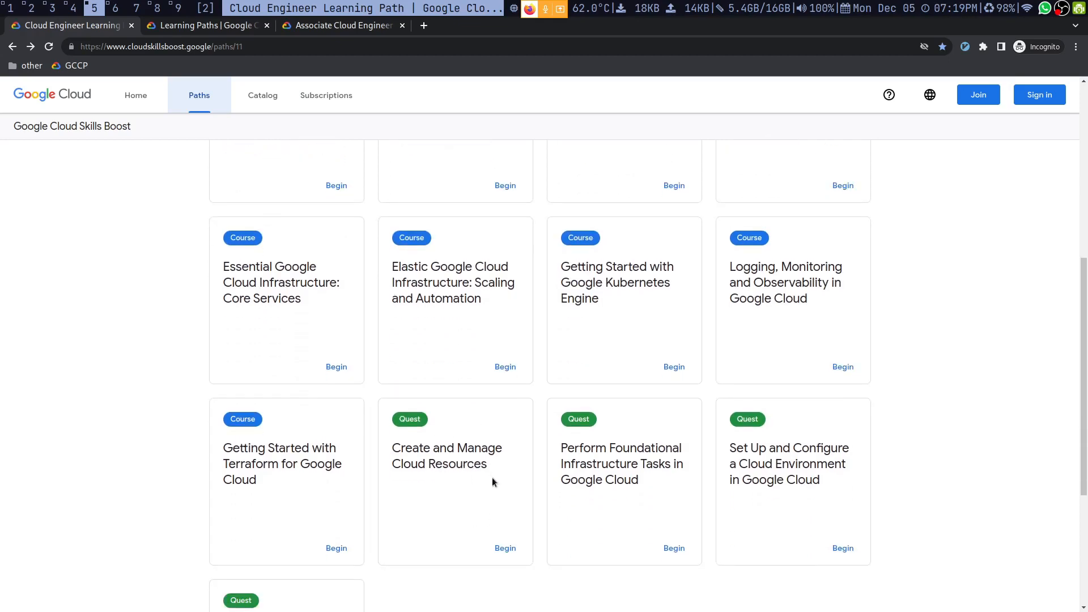
{"action": "scroll", "coordinate": [492, 482], "scroll_direction": "down", "scroll_amount": 2}
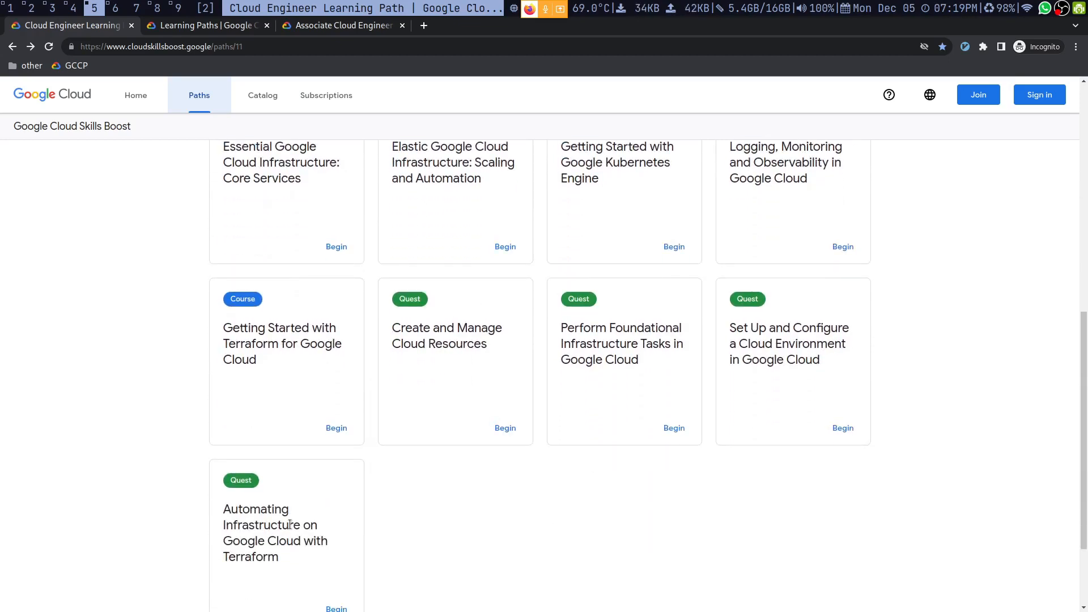
{"action": "scroll", "coordinate": [347, 442], "scroll_direction": "up", "scroll_amount": 5}
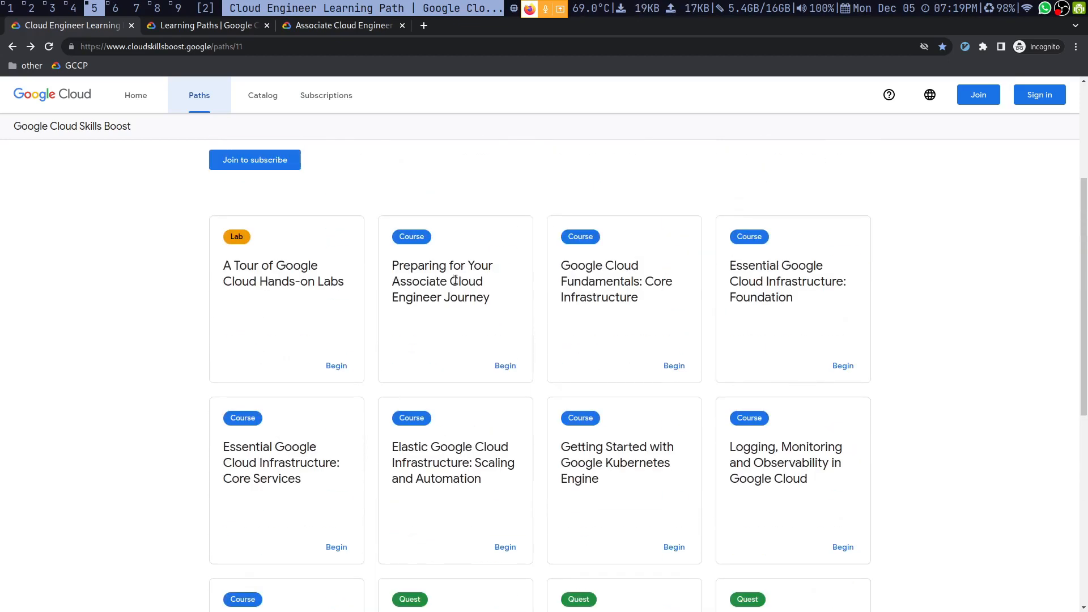
{"action": "scroll", "coordinate": [844, 482], "scroll_direction": "down", "scroll_amount": 2}
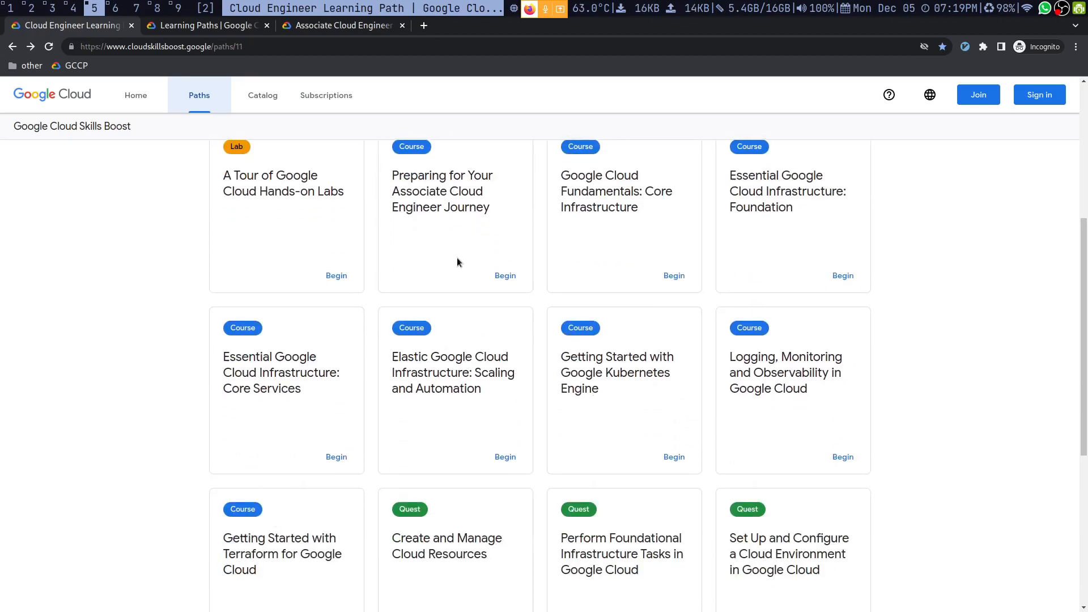
{"action": "scroll", "coordinate": [457, 260], "scroll_direction": "up", "scroll_amount": 2}
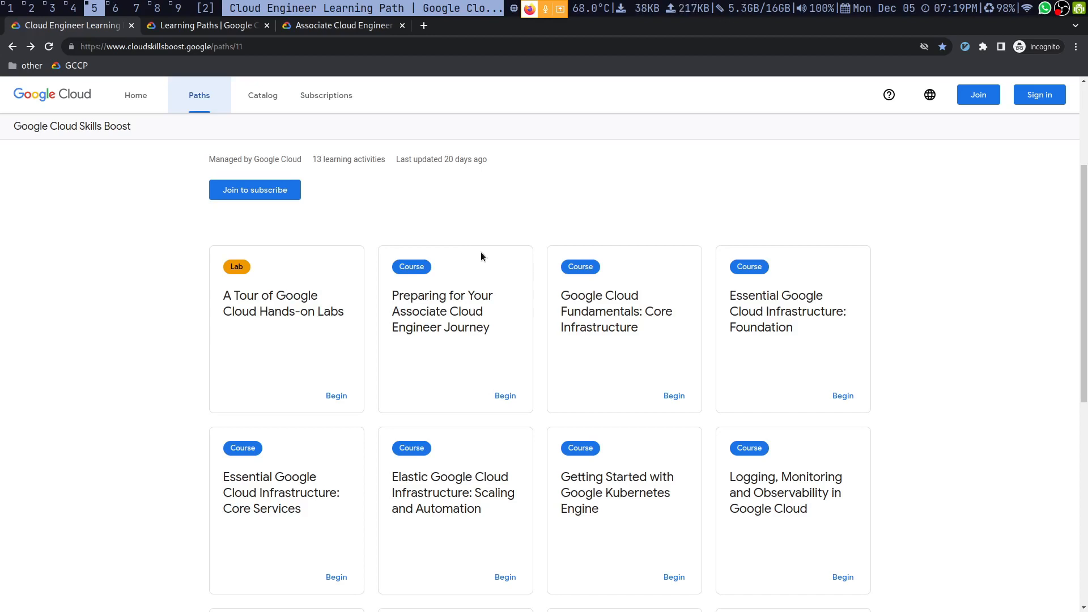
- Open the Preparing for Your Associate Cloud Engineer Journey course and examine its modules
{"action": "left_click", "coordinate": [505, 395]}
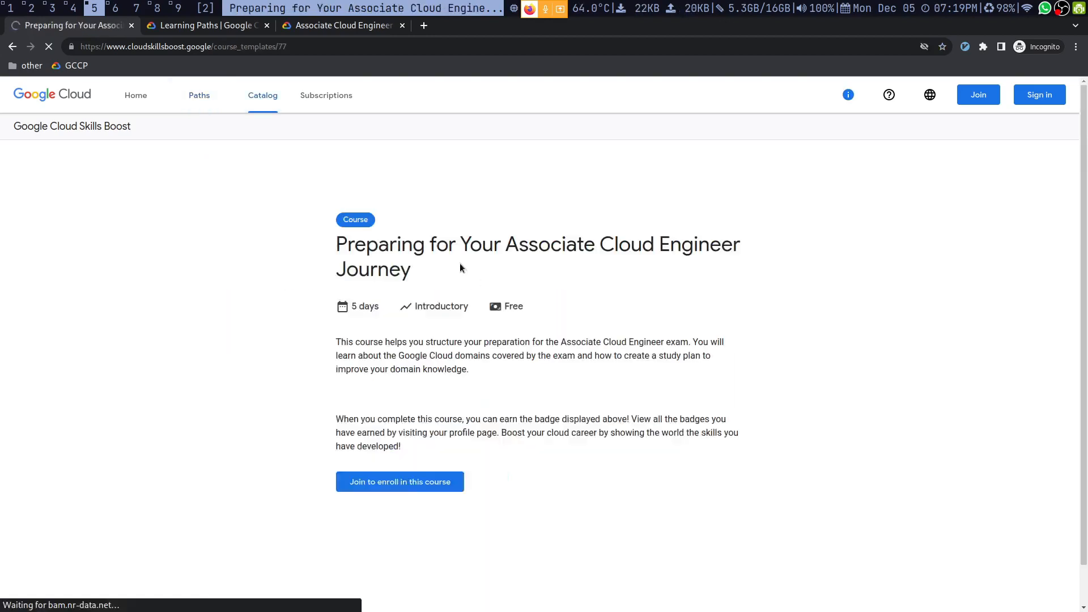
{"action": "scroll", "coordinate": [424, 328], "scroll_direction": "down", "scroll_amount": 5}
{"action": "scroll", "coordinate": [279, 433], "scroll_direction": "down", "scroll_amount": 5}
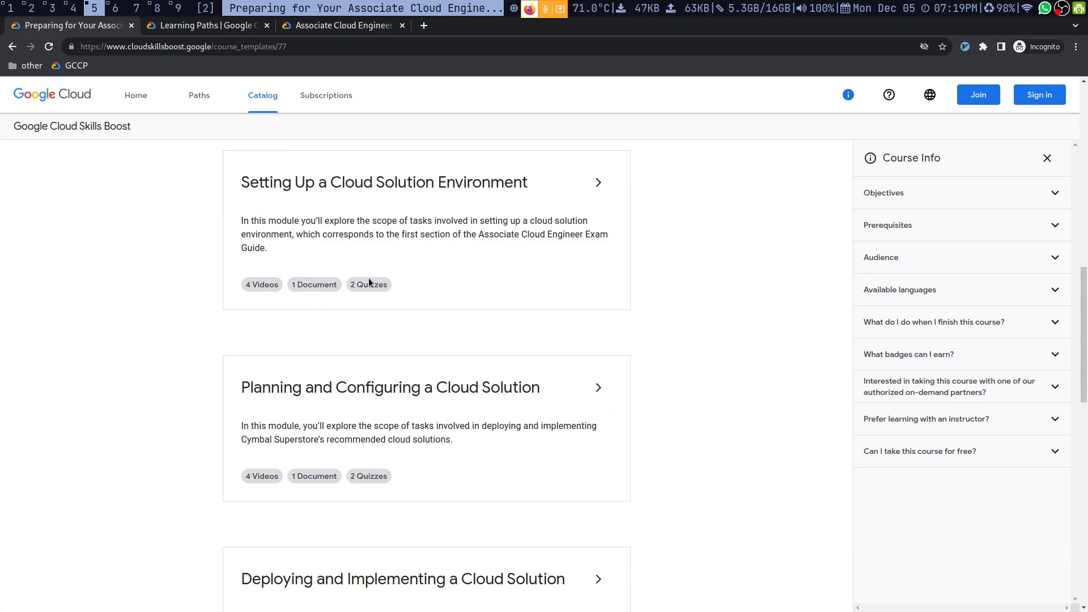
{"action": "scroll", "coordinate": [369, 363], "scroll_direction": "down", "scroll_amount": 3}
{"action": "scroll", "coordinate": [413, 328], "scroll_direction": "down", "scroll_amount": 5}
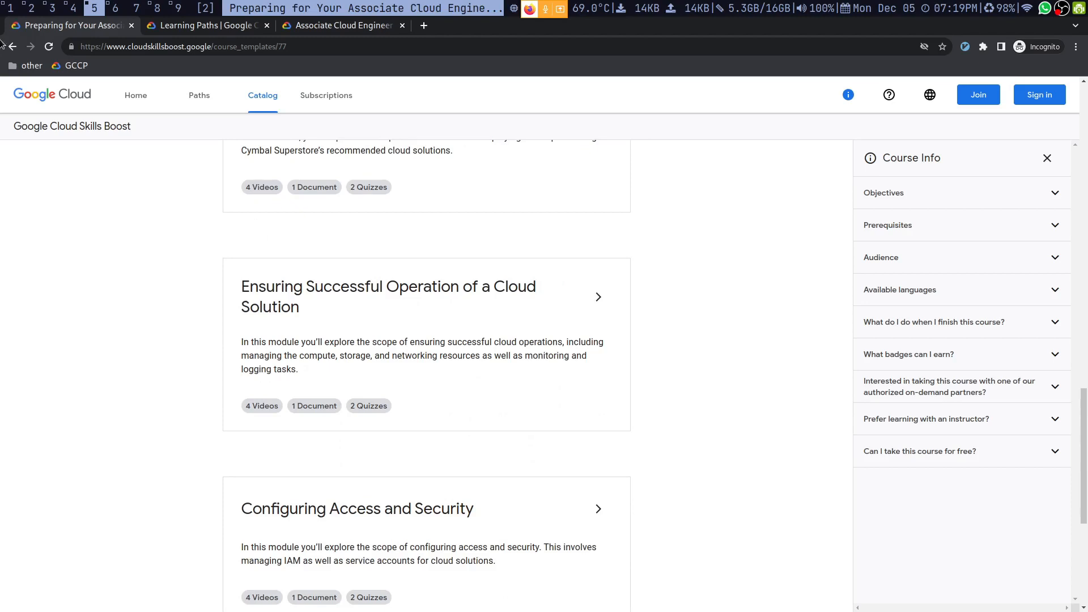
- Go back from the course to the Cloud Engineer Learning Path and skim its remaining courses and quests
{"action": "left_click", "coordinate": [13, 46]}
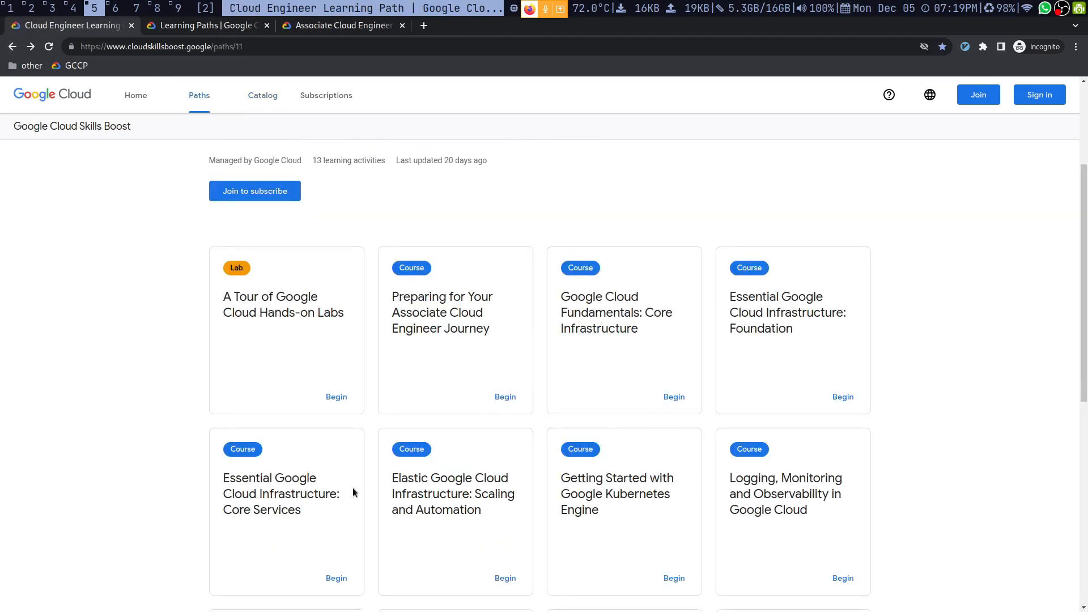
{"action": "scroll", "coordinate": [272, 238], "scroll_direction": "down", "scroll_amount": 4}
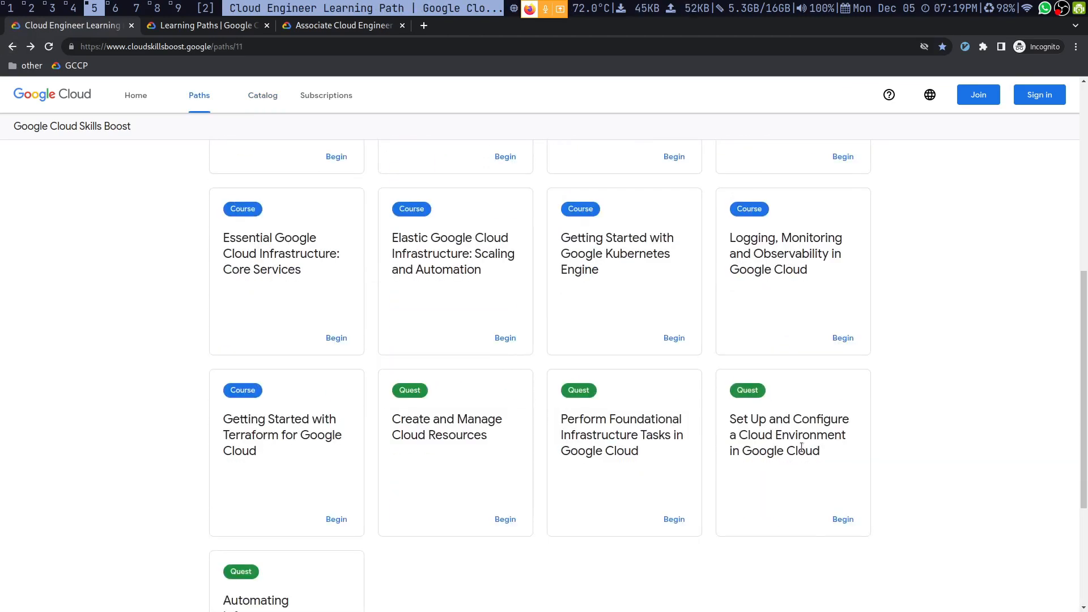
{"action": "scroll", "coordinate": [440, 442], "scroll_direction": "up", "scroll_amount": 5}
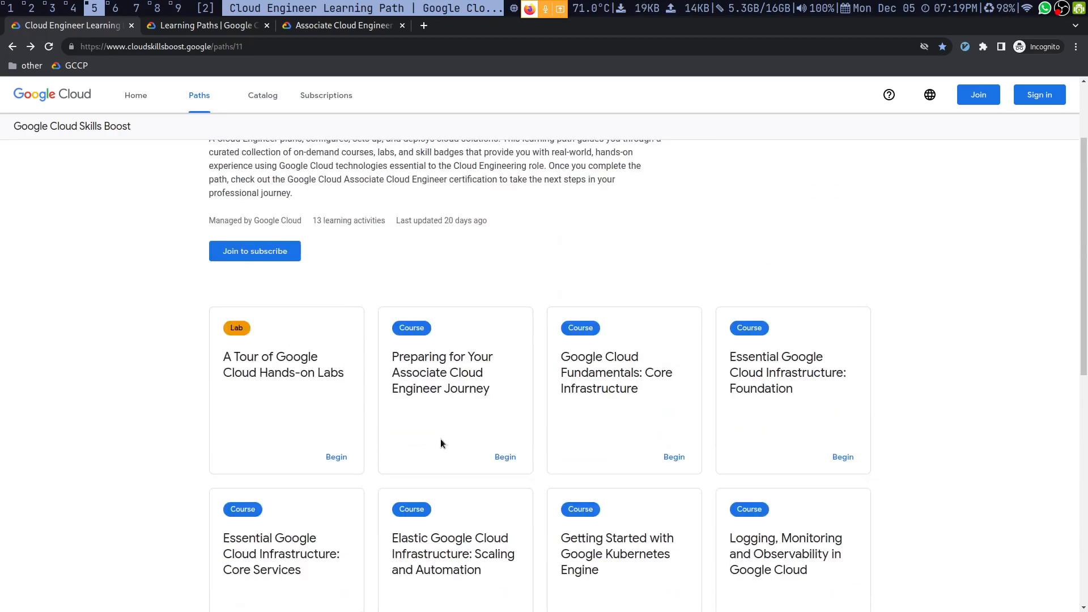
- Check the Jitsi Meet session, the onlyones.csv sheet and the Points to note slide, ending on the meeting's latest chat messages
{"action": "key", "text": "super+3"}
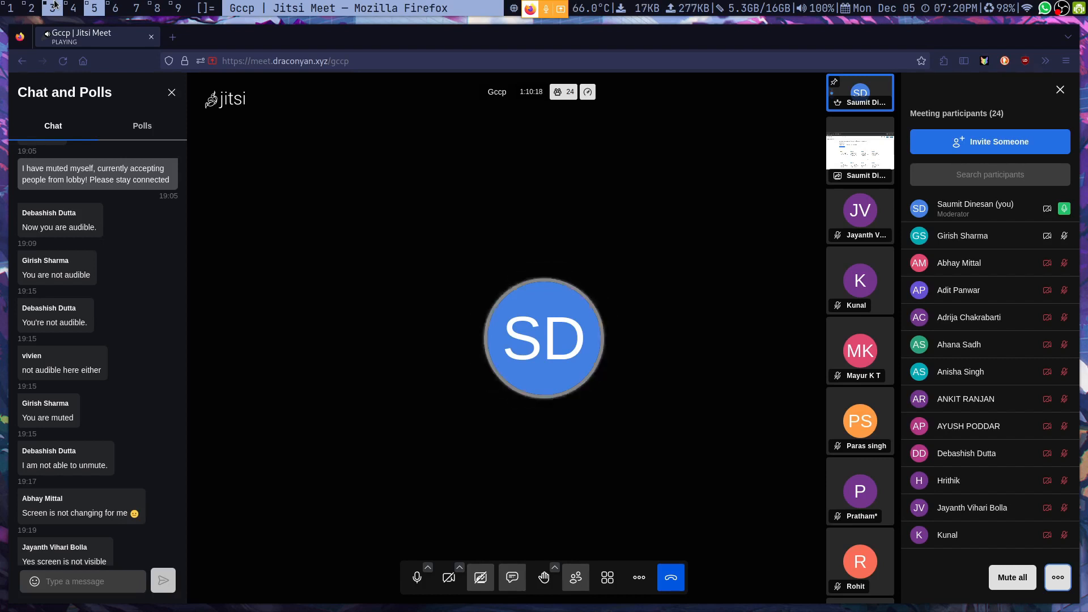
{"action": "left_click", "coordinate": [76, 7]}
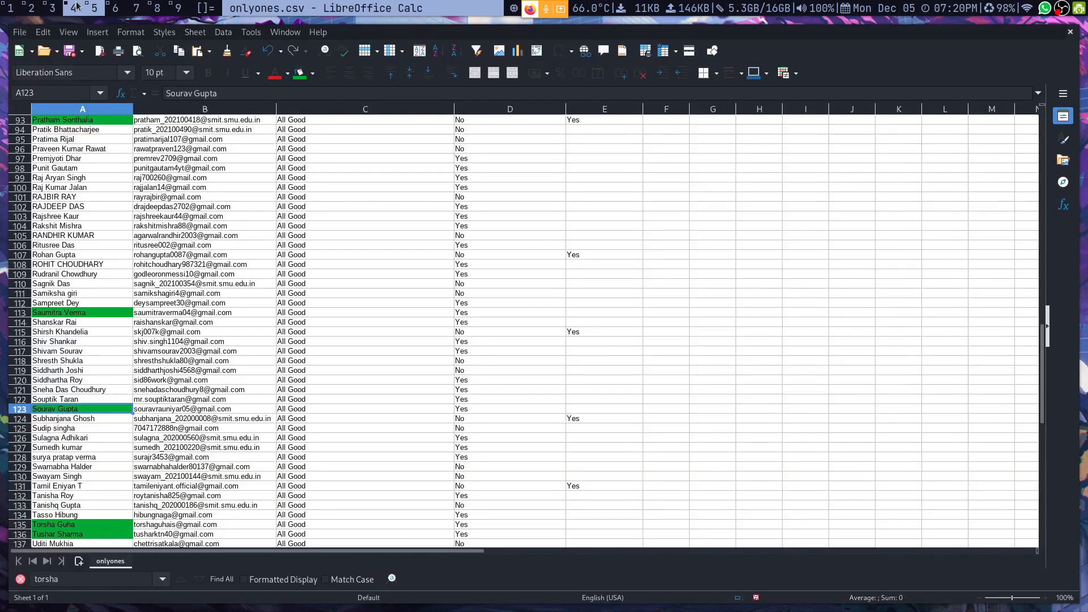
{"action": "key", "text": "super+2"}
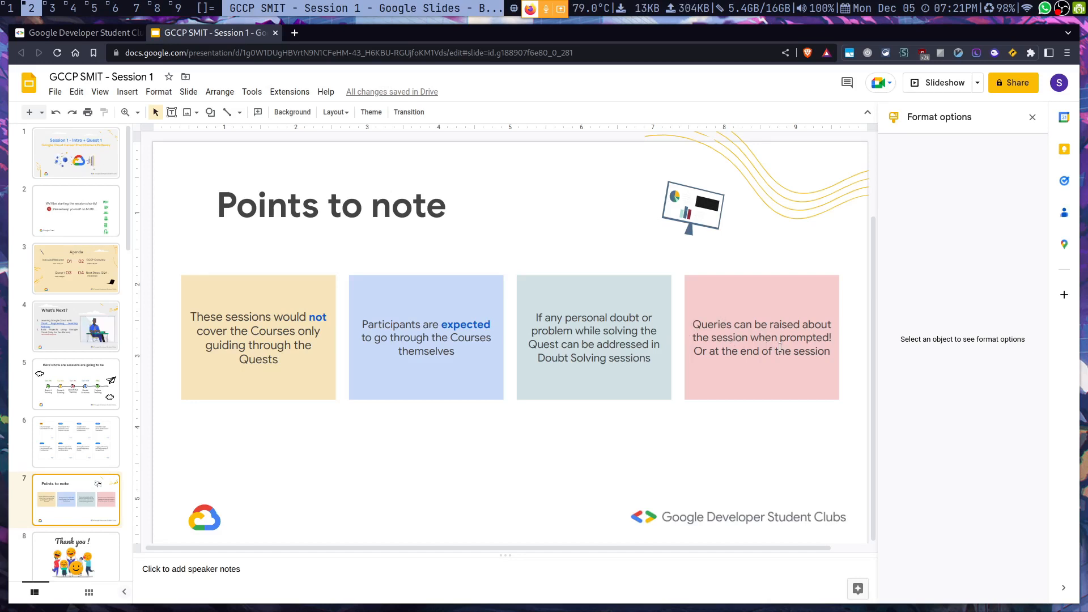
{"action": "key", "text": "super+3"}
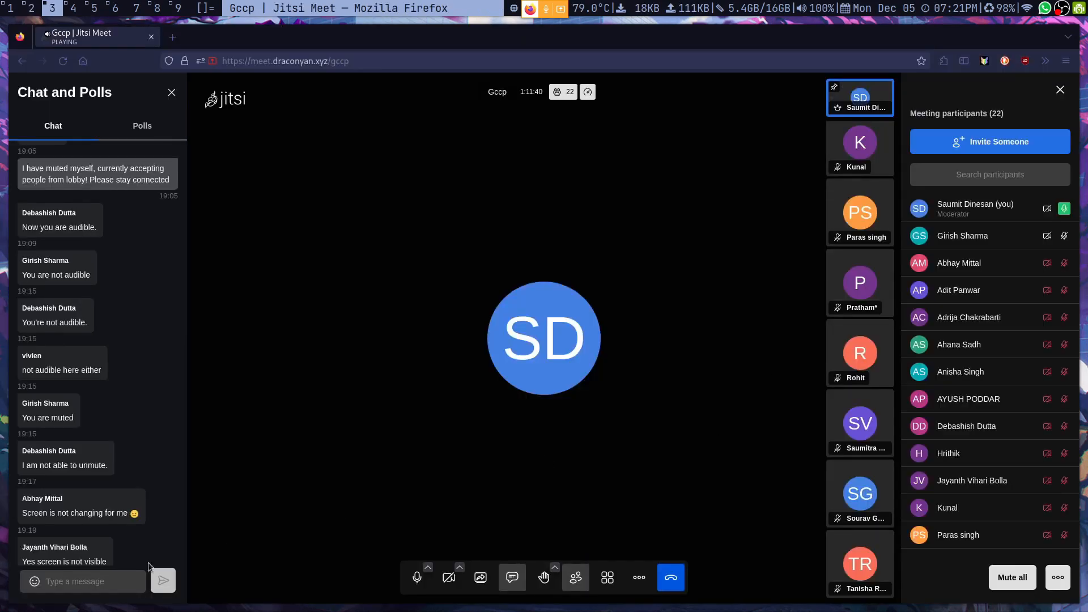
{"action": "scroll", "coordinate": [105, 504], "scroll_direction": "down", "scroll_amount": 1}
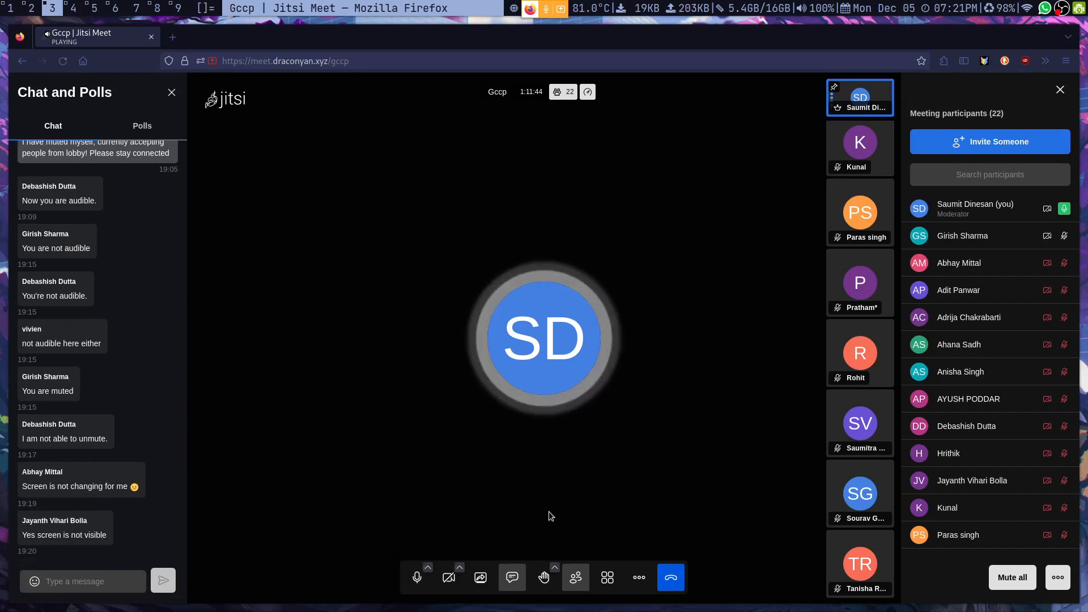
- Switch to the Chromium workspace and open a new incognito window alongside the Cloud Engineer Learning Path
{"action": "key", "text": "super+5"}
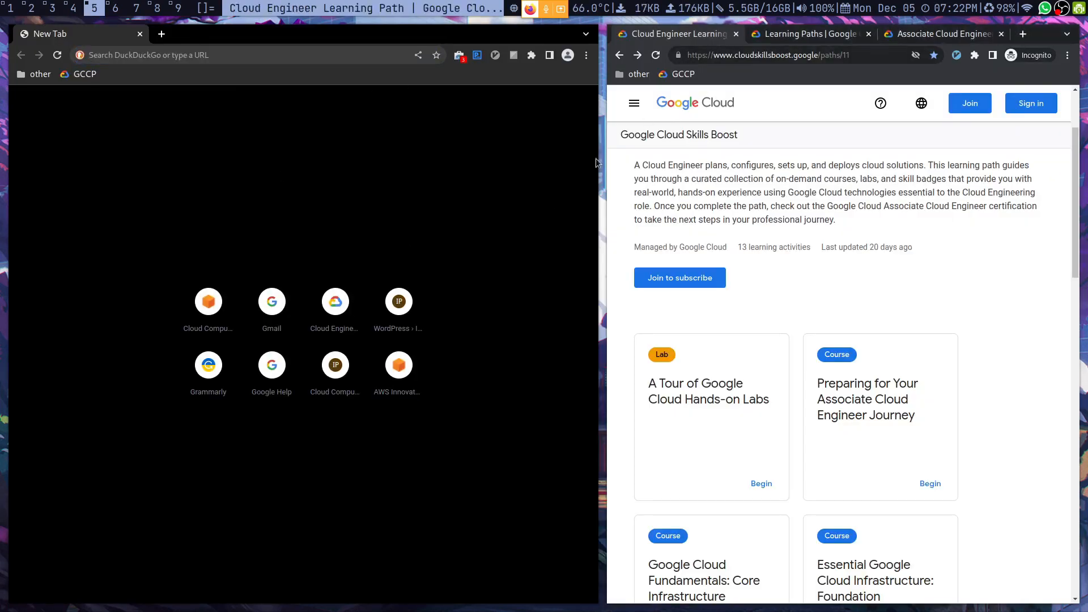
{"action": "key", "text": "ctrl+shift+n"}
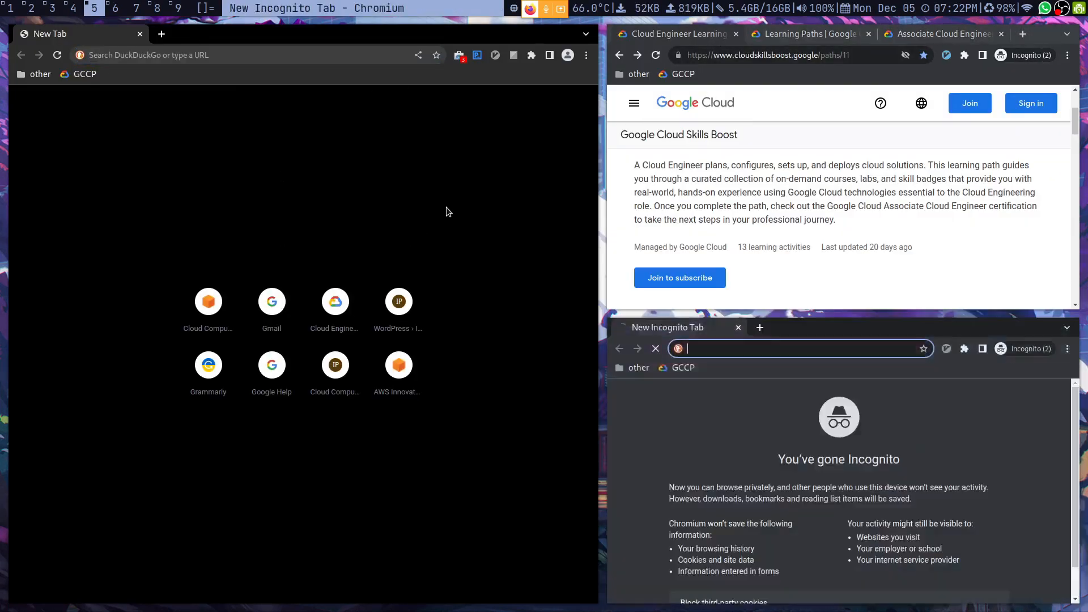
{"action": "key", "text": "super+4"}
{"action": "key", "text": "super+5"}
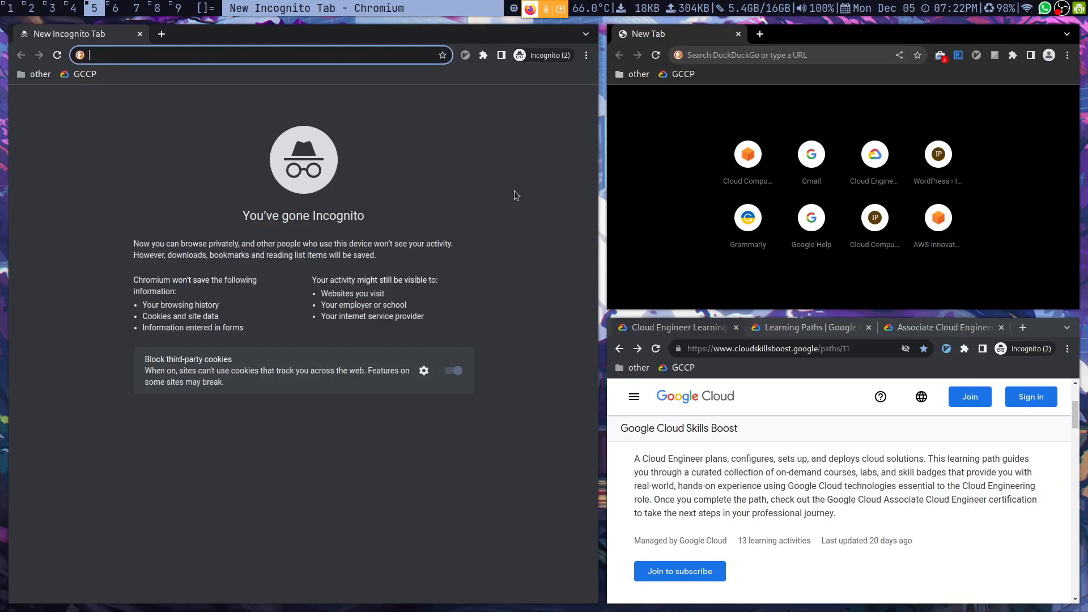
- Check the Jitsi Meet chat and close the other Chromium windows, keeping only the new incognito window
{"action": "left_click", "coordinate": [53, 7]}
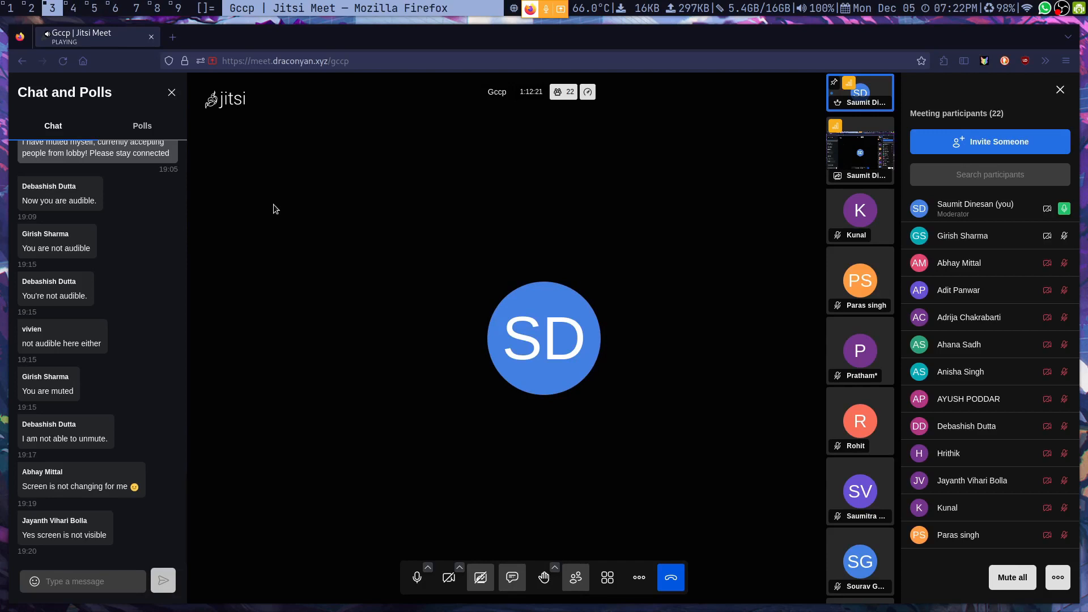
{"action": "key", "text": "super+5"}
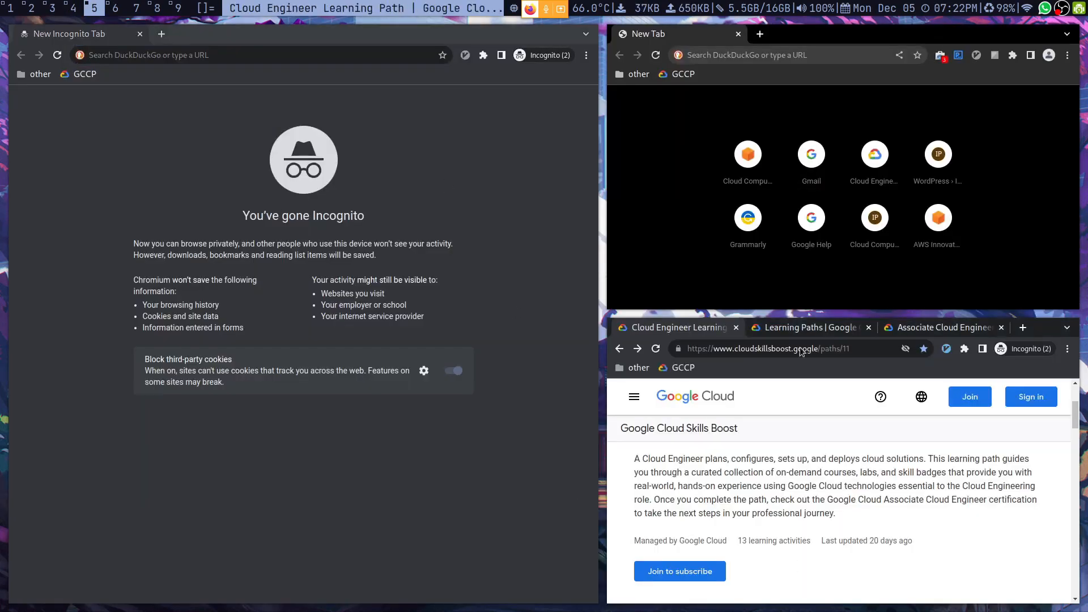
{"action": "key", "text": "super+q"}
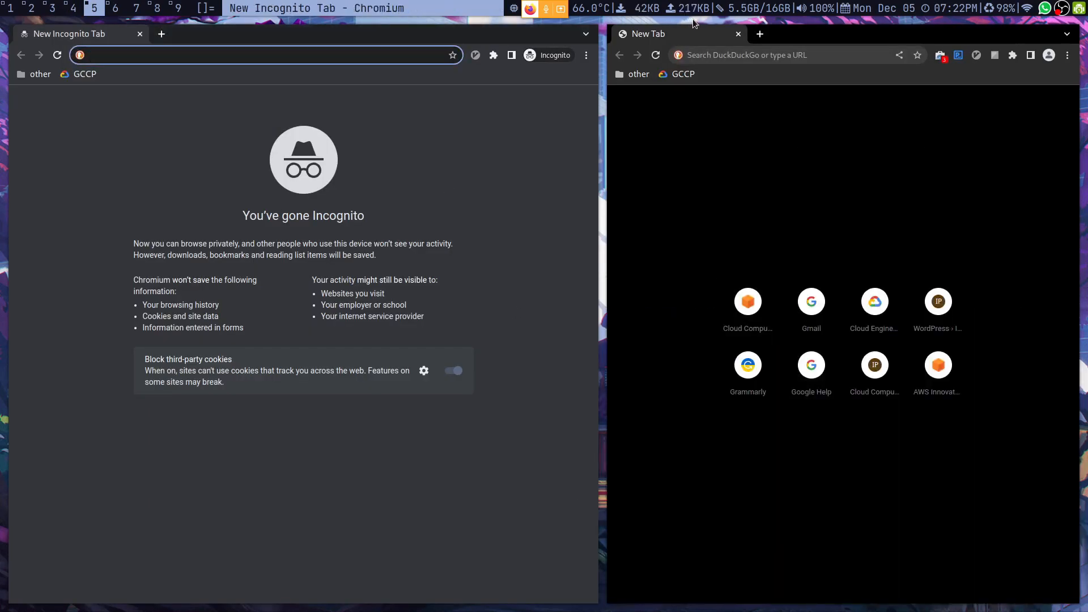
{"action": "key", "text": "ctrl+w"}
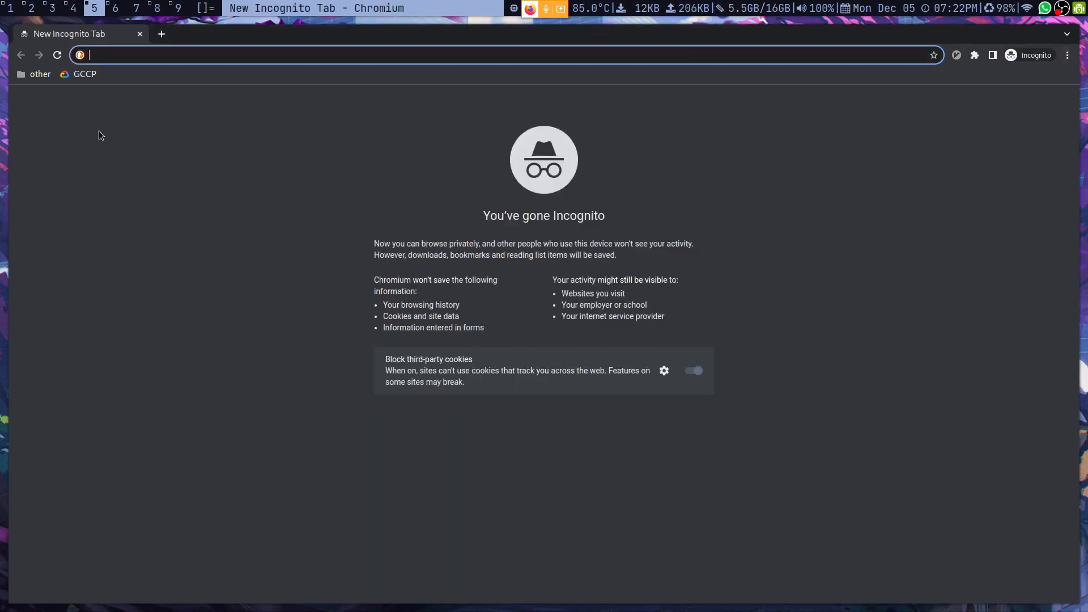
- Open the GCCP bookmark in the incognito window and share its cloudskillsboost.google/paths/11 link in the Jitsi Meet chat
{"action": "left_click", "coordinate": [78, 77]}
{"action": "left_click", "coordinate": [149, 58]}
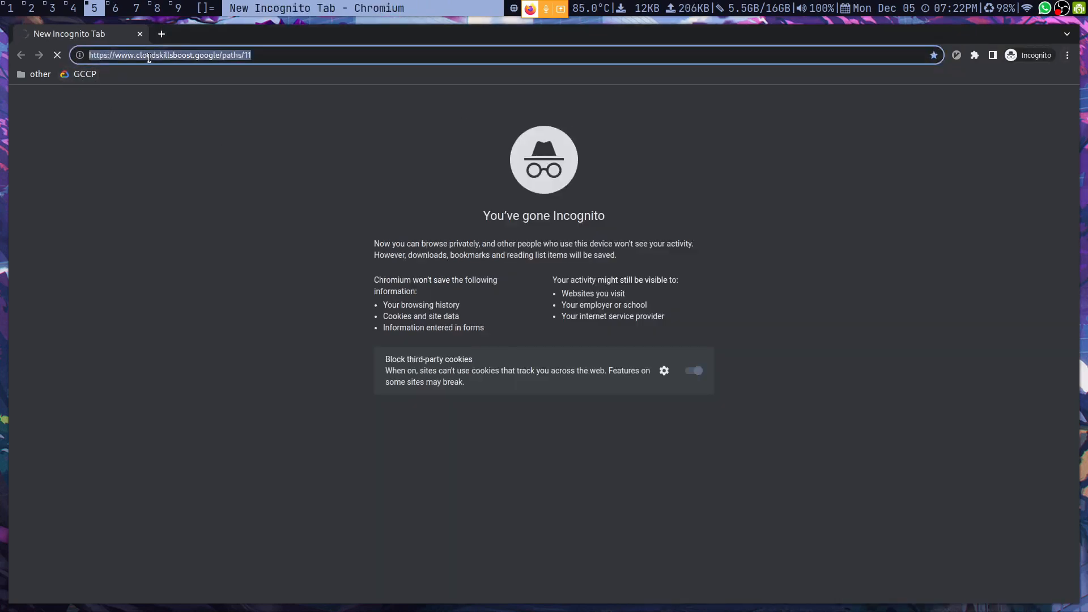
{"action": "left_click", "coordinate": [174, 91]}
{"action": "key", "text": "super+3"}
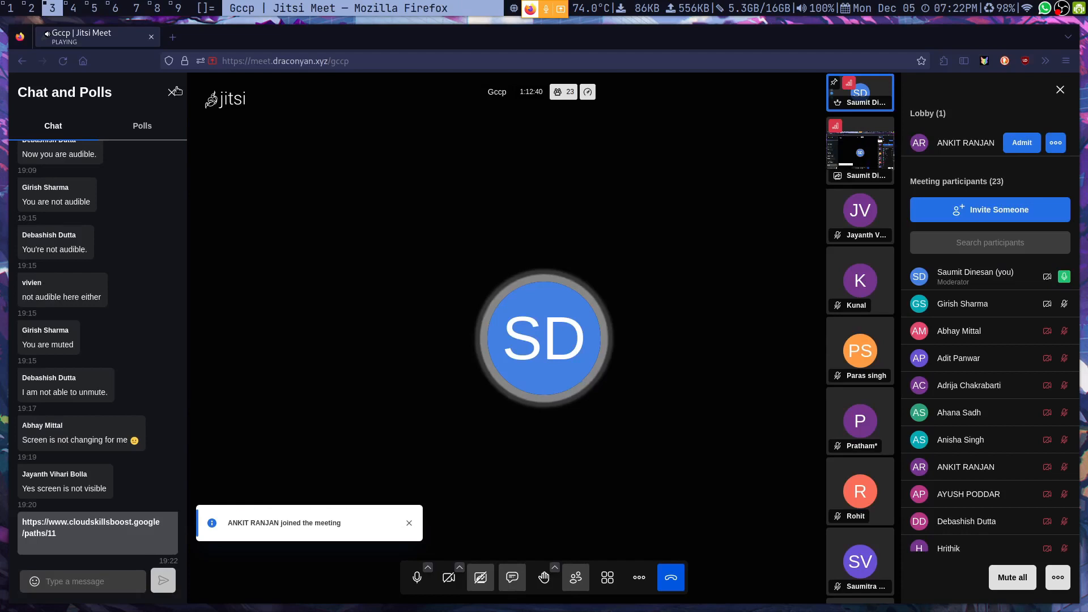
- Return to the Cloud Engineer Learning Path in Chromium and open the Google Cloud Skills Boost sign-in page
{"action": "key", "text": "super+5"}
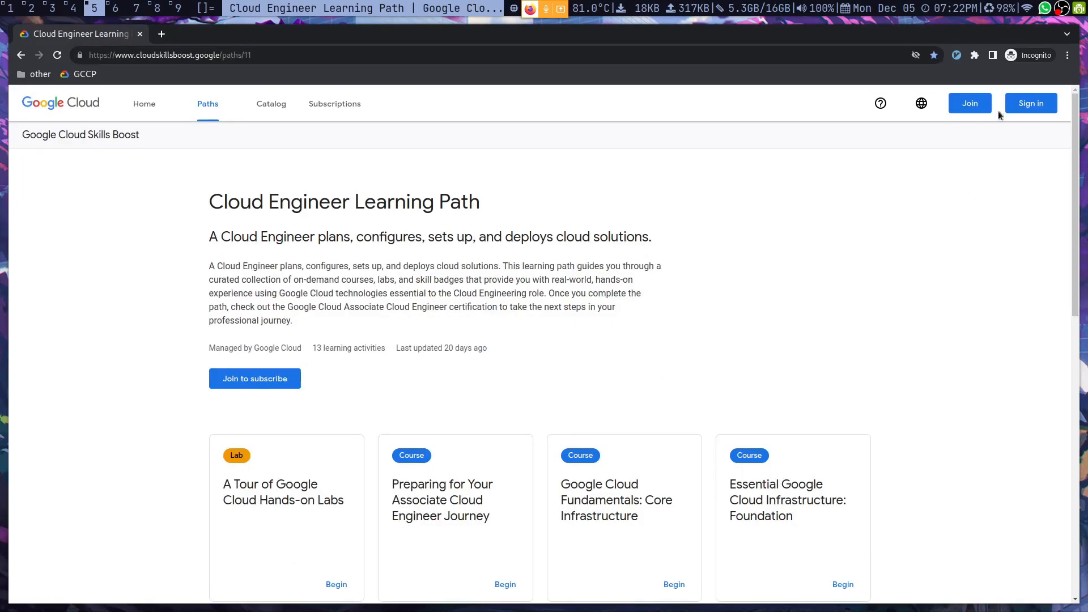
{"action": "left_click", "coordinate": [1031, 103]}
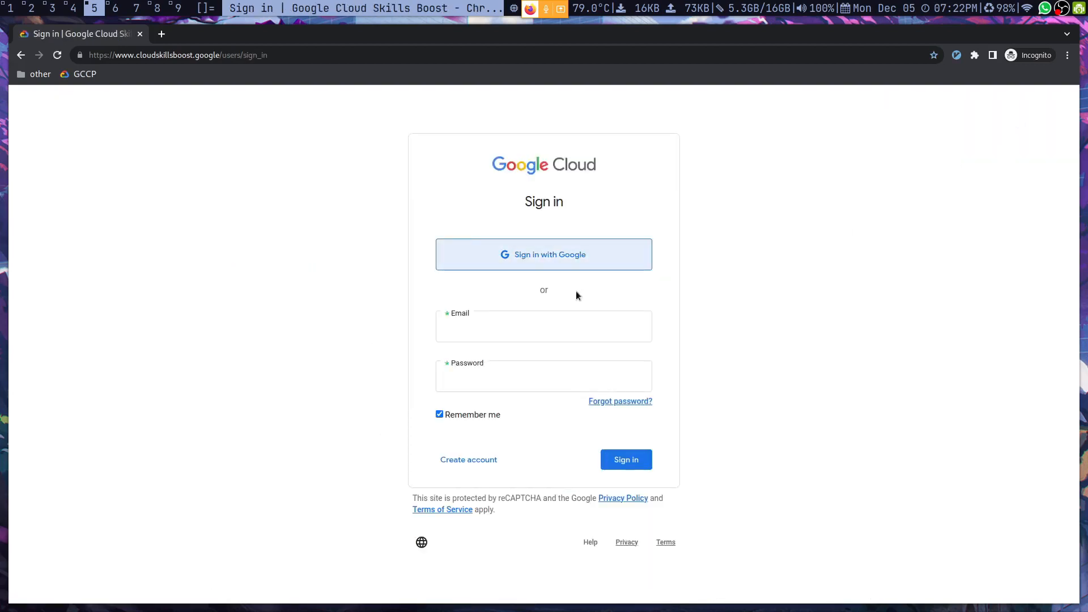
- In a new browser tab, search Google for "google cloud" and open the official cloud.google.com site
{"action": "left_click", "coordinate": [162, 34]}
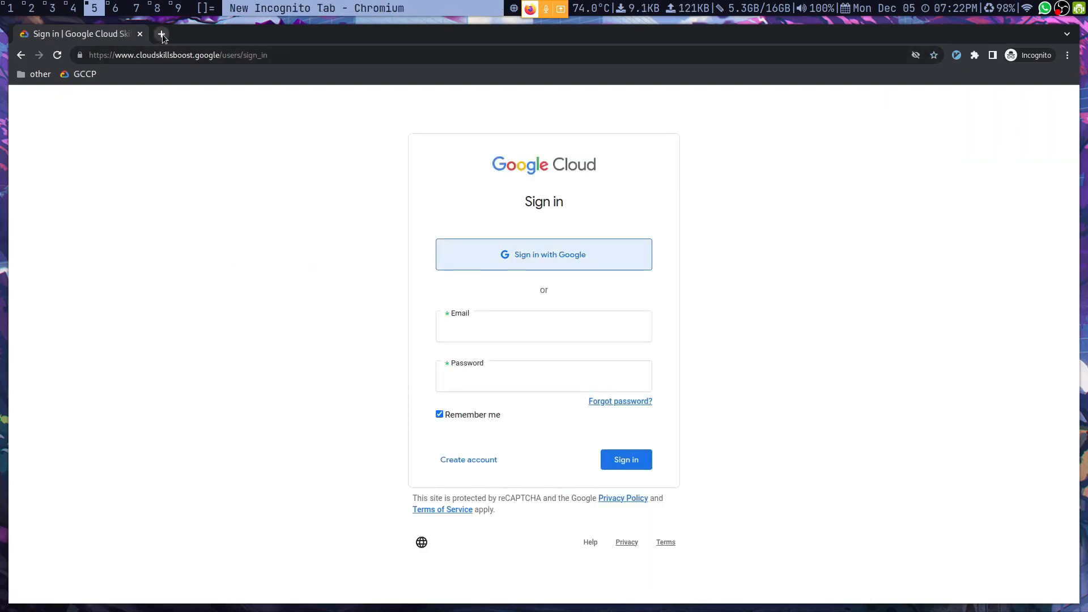
{"action": "type", "text": "google clou"}
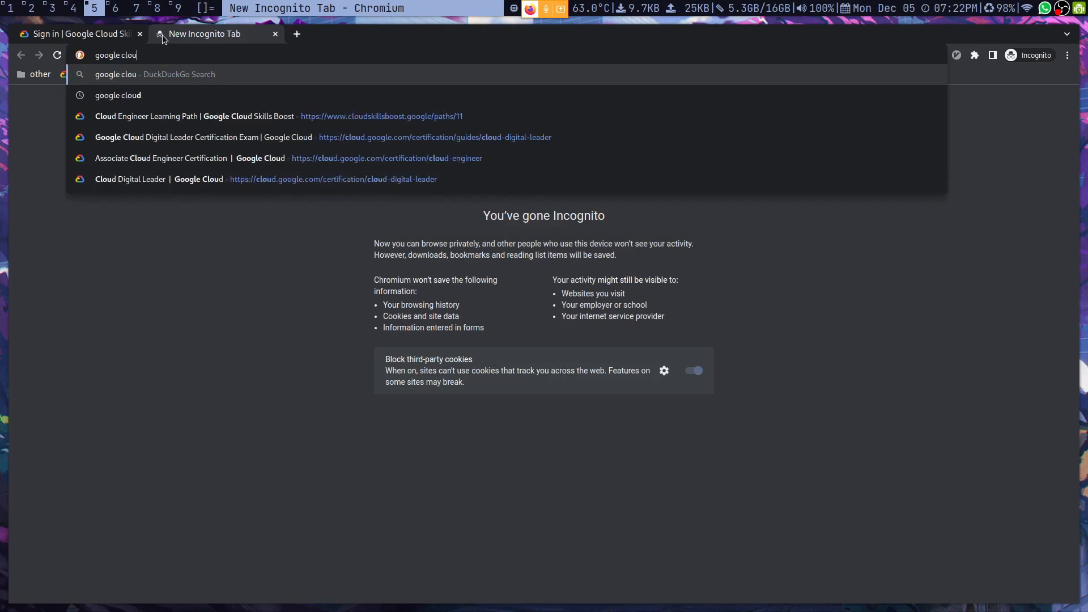
{"action": "key", "text": "ctrl+a"}
{"action": "type", "text": "go"}
{"action": "key", "text": "Return"}
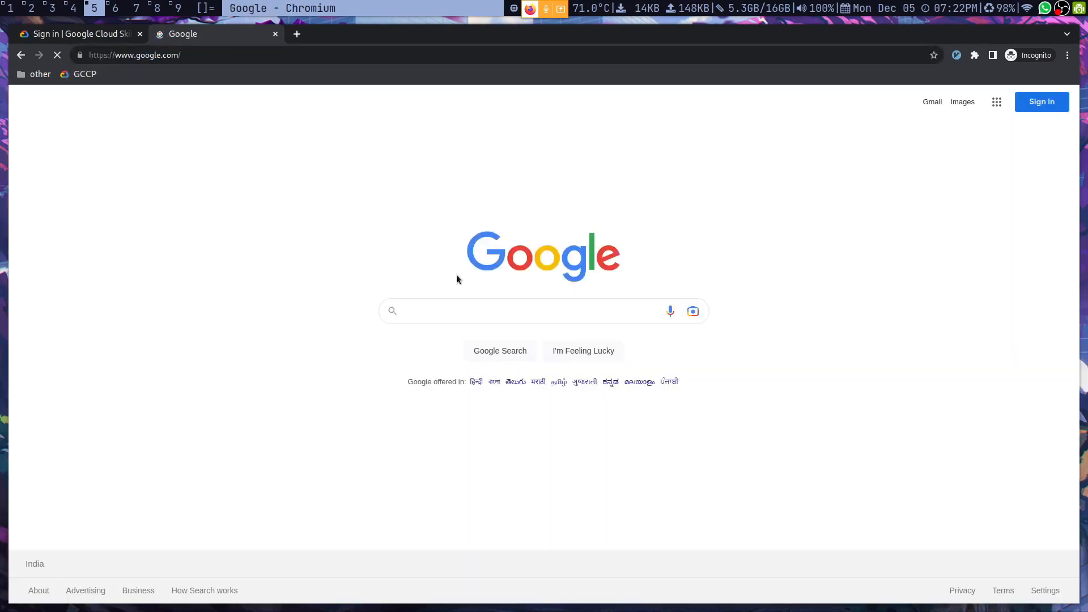
{"action": "type", "text": "goog le cloud"}
{"action": "key", "text": "Return"}
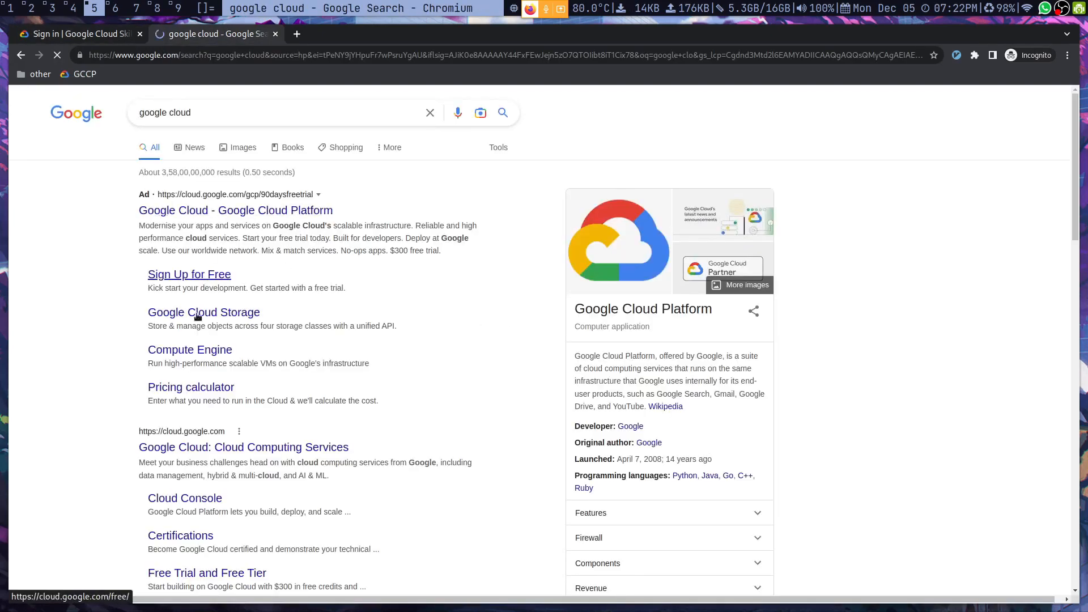
{"action": "left_click", "coordinate": [227, 447]}
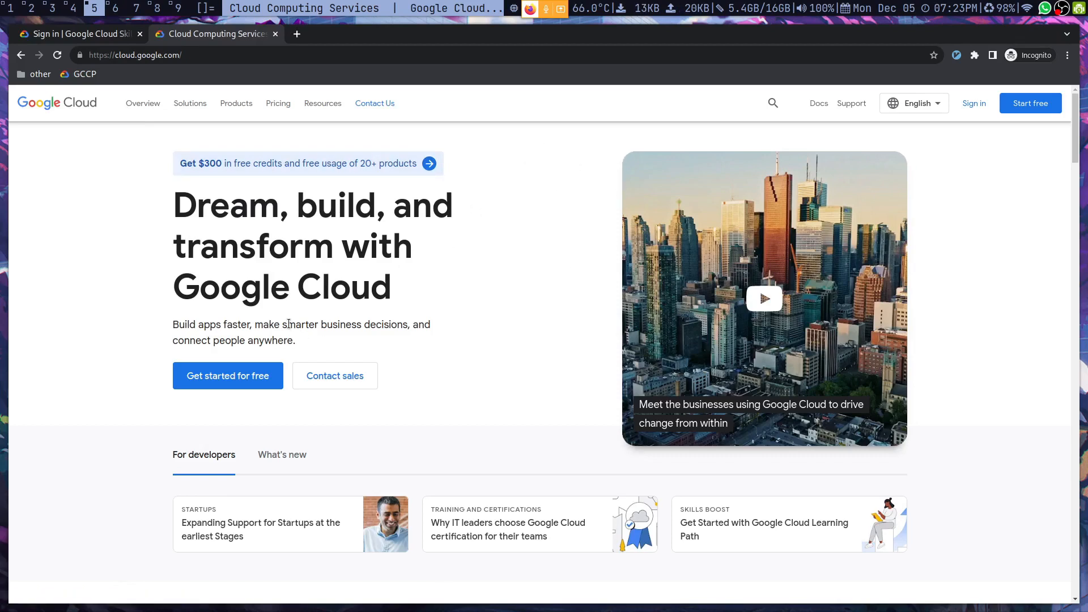
- Skim the Google Cloud home page, compare it with the Skills Boost sign-in page, and check the Jitsi Meet session
{"action": "scroll", "coordinate": [288, 321], "scroll_direction": "down", "scroll_amount": 6}
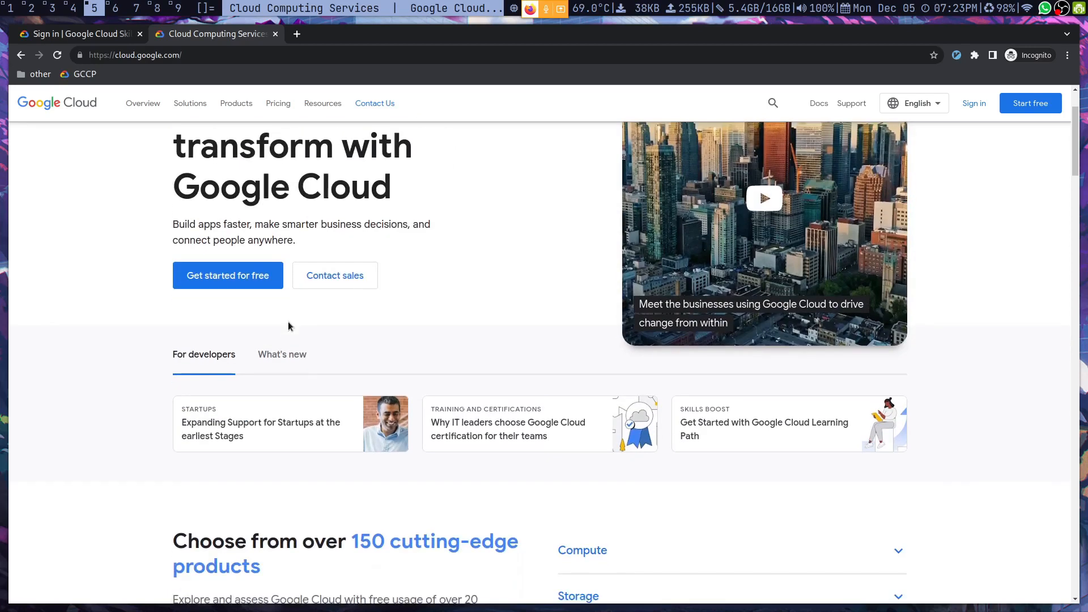
{"action": "scroll", "coordinate": [303, 308], "scroll_direction": "up", "scroll_amount": 1}
{"action": "key", "text": "ctrl+shift+Tab"}
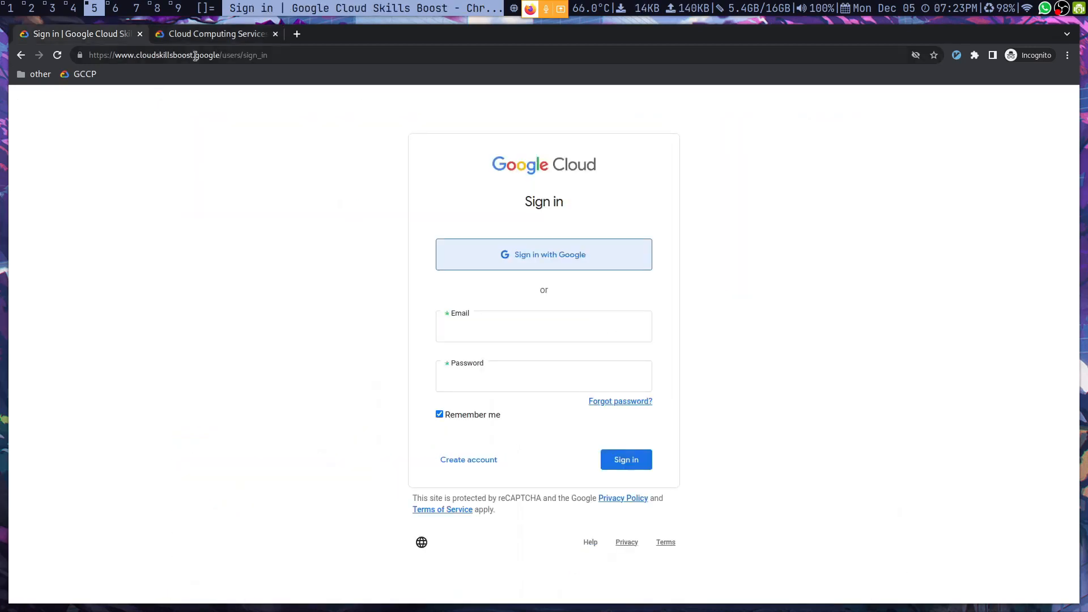
{"action": "key", "text": "ctrl+Tab"}
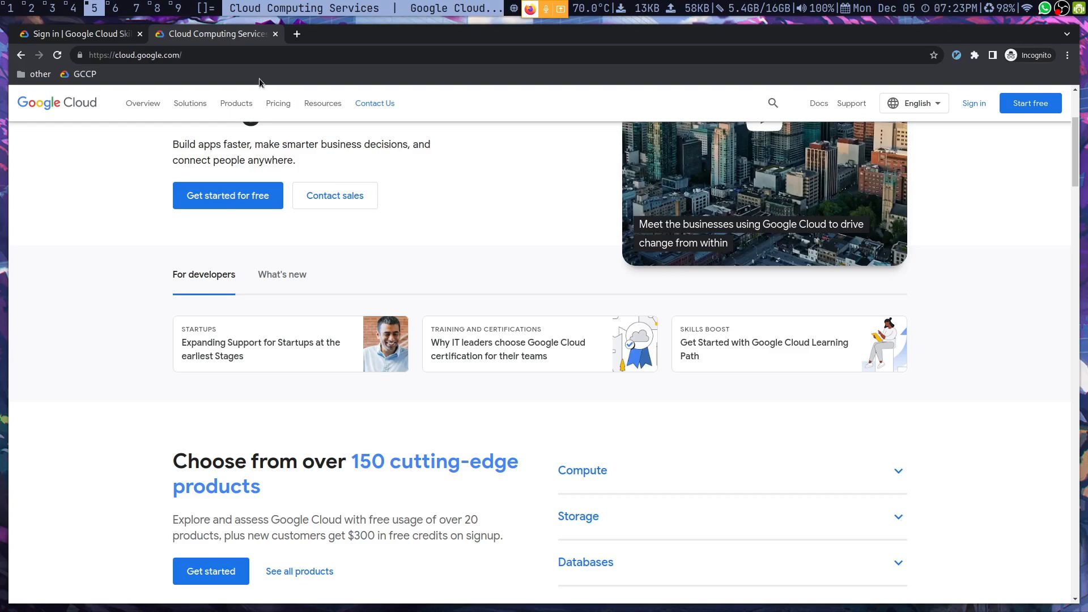
{"action": "scroll", "coordinate": [471, 396], "scroll_direction": "up", "scroll_amount": 3}
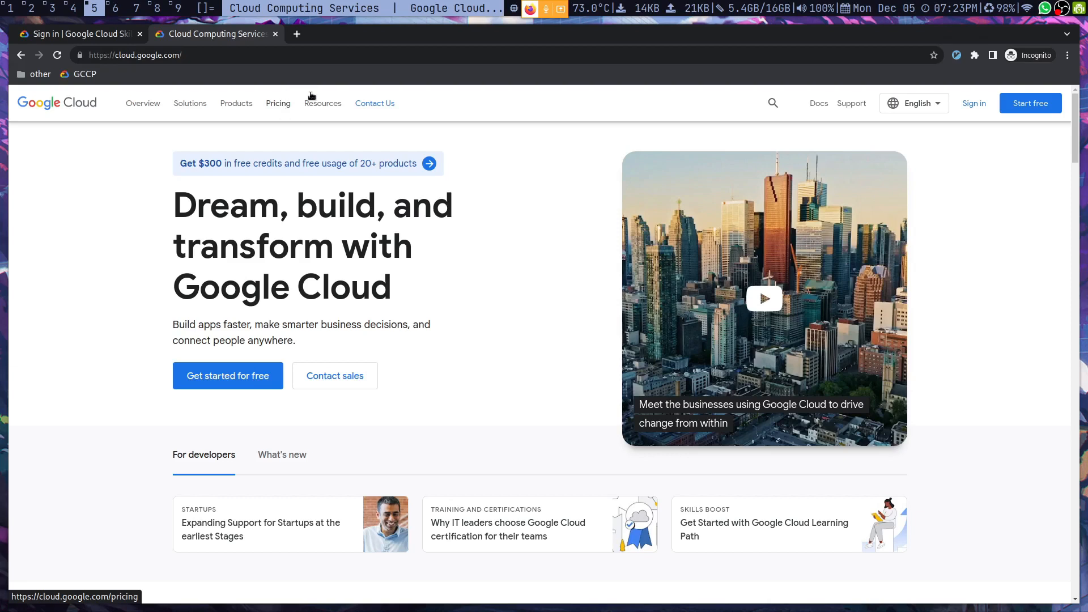
{"action": "scroll", "coordinate": [161, 184], "scroll_direction": "down", "scroll_amount": 2}
{"action": "scroll", "coordinate": [327, 385], "scroll_direction": "up", "scroll_amount": 2}
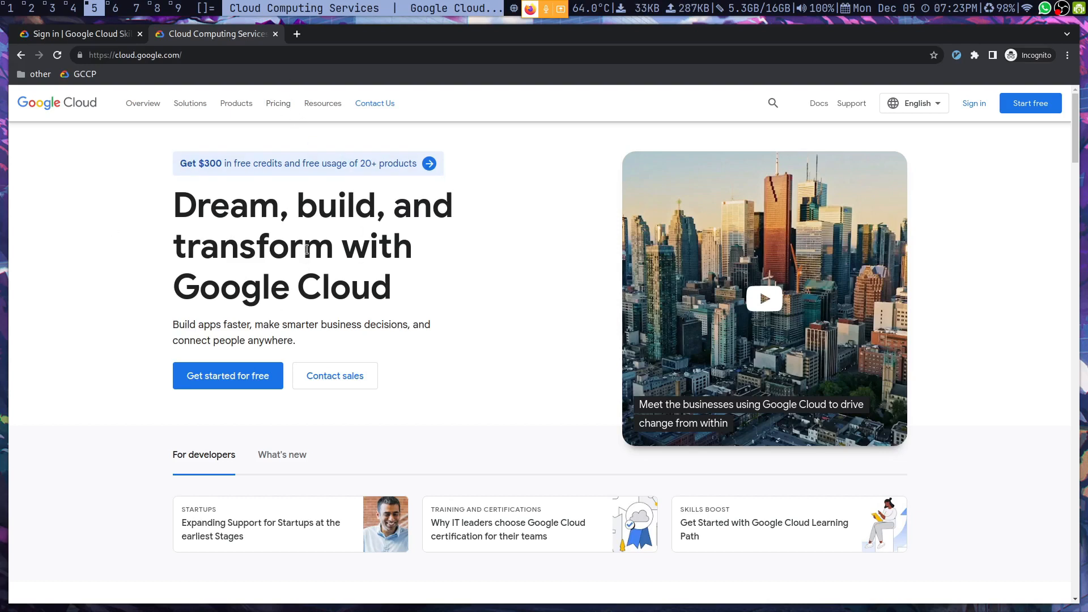
{"action": "key", "text": "super+3"}
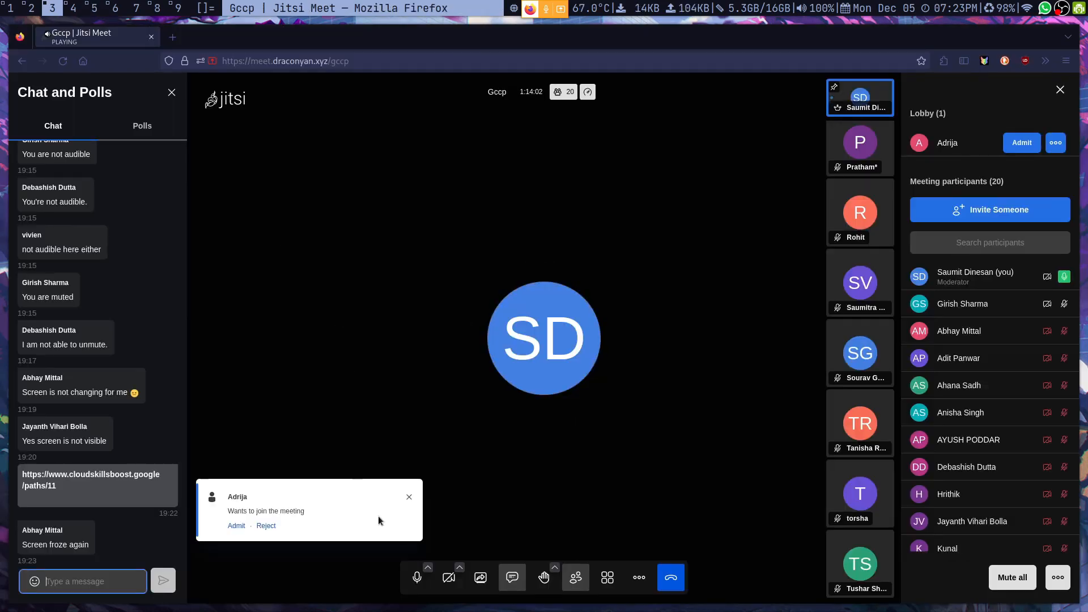
{"action": "key", "text": "super+5"}
{"action": "key", "text": "super+p"}
{"action": "type", "text": "passmenu"}
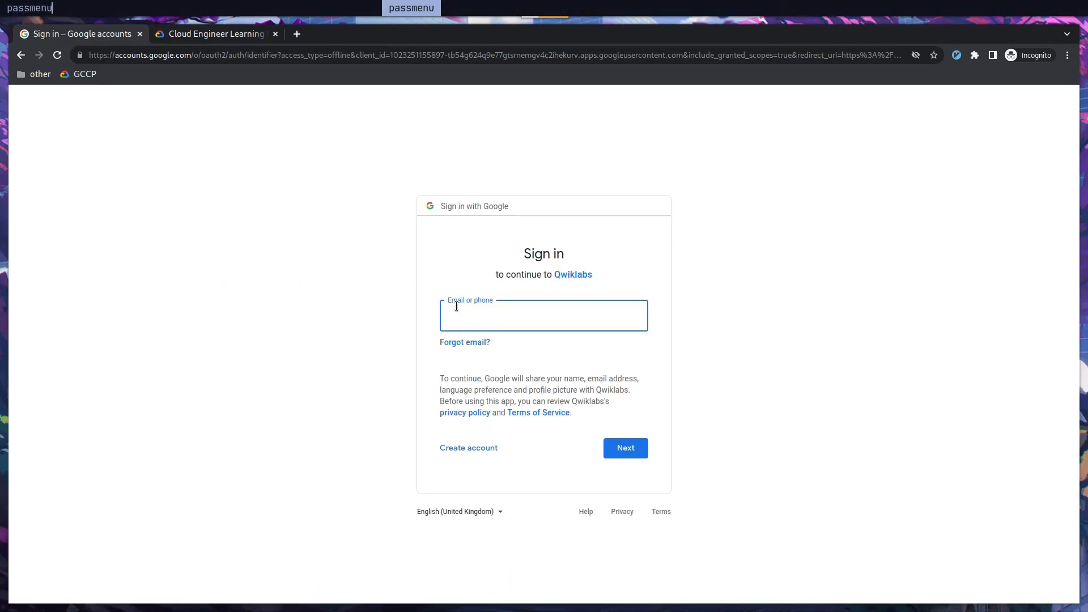
{"action": "key", "text": "Escape"}
- Switch to Jitsi Meet, admit the two people waiting in the lobby and dismiss the join-request notification
{"action": "key", "text": "super+3"}
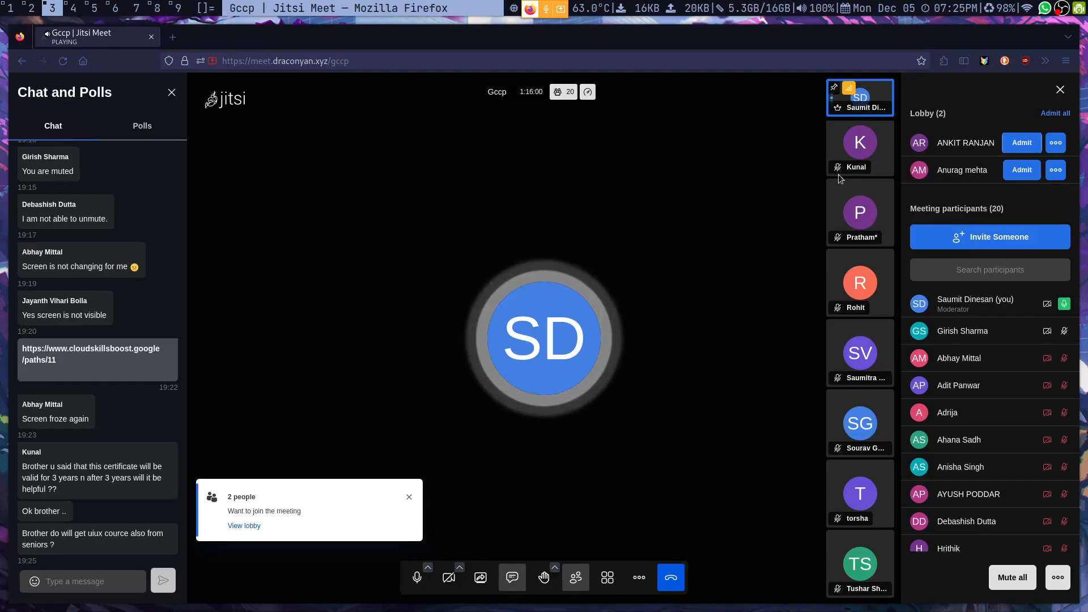
{"action": "left_click", "coordinate": [1021, 170]}
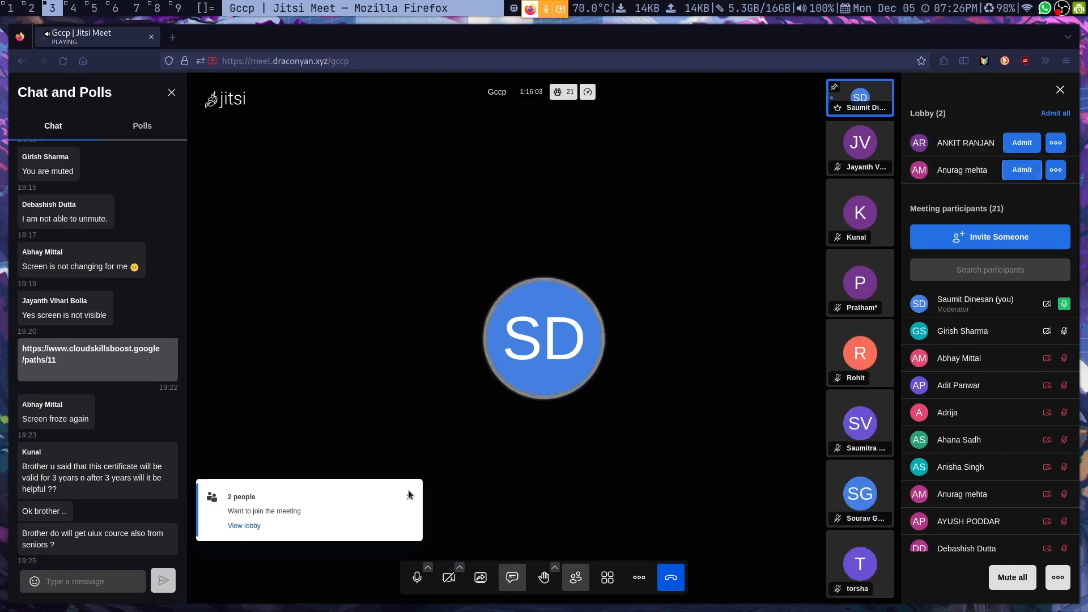
{"action": "left_click", "coordinate": [1018, 141]}
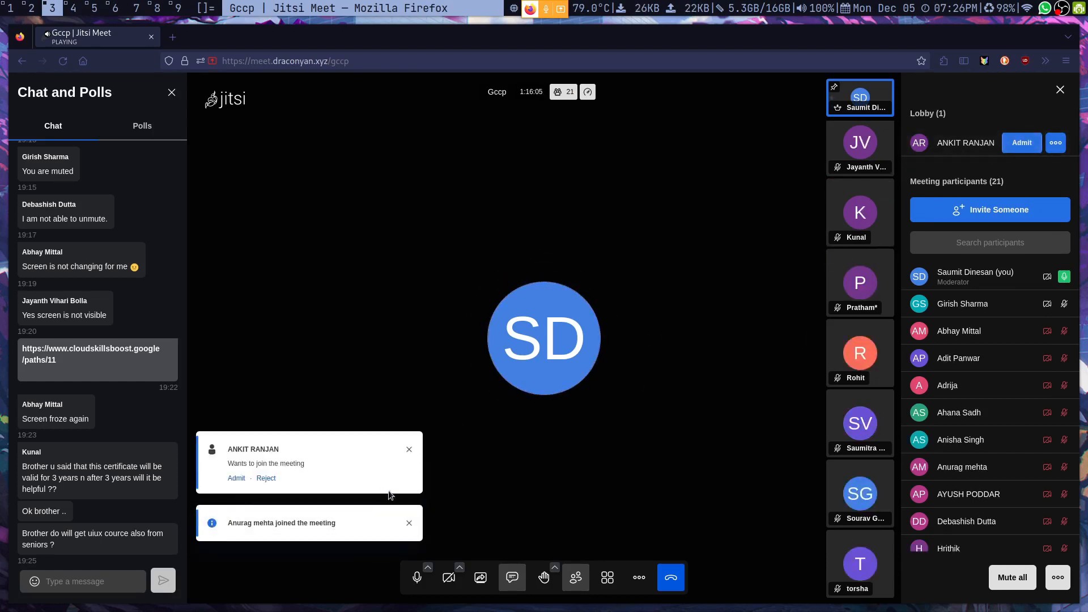
{"action": "left_click", "coordinate": [410, 449]}
- Draft a Jitsi chat message starting with "1) Open up a Chrome Browser", followed by the text "Go to incognito"
{"action": "left_click", "coordinate": [129, 574]}
{"action": "type", "text": "1)"}
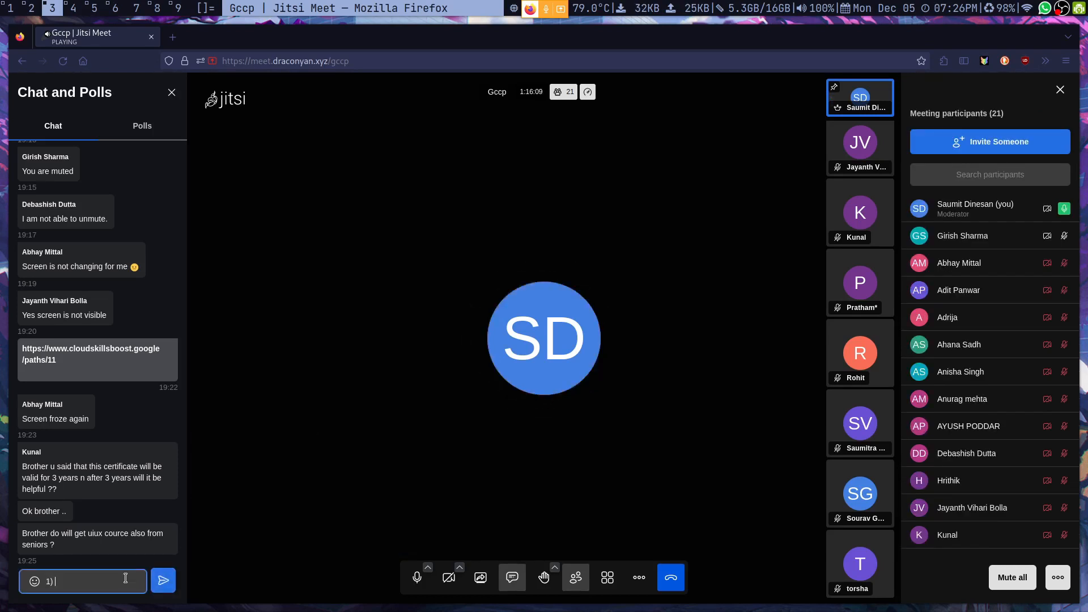
{"action": "type", "text": " Go to incognt"}
{"action": "key", "text": "Home"}
{"action": "key", "text": "Right"}
{"action": "key", "text": "Right"}
{"action": "key", "text": "Right"}
{"action": "type", "text": "OPen"}
{"action": "key", "text": "BackSpace"}
{"action": "key", "text": "BackSpace"}
{"action": "key", "text": "BackSpace"}
{"action": "type", "text": "pen up a Chrome Browser"}
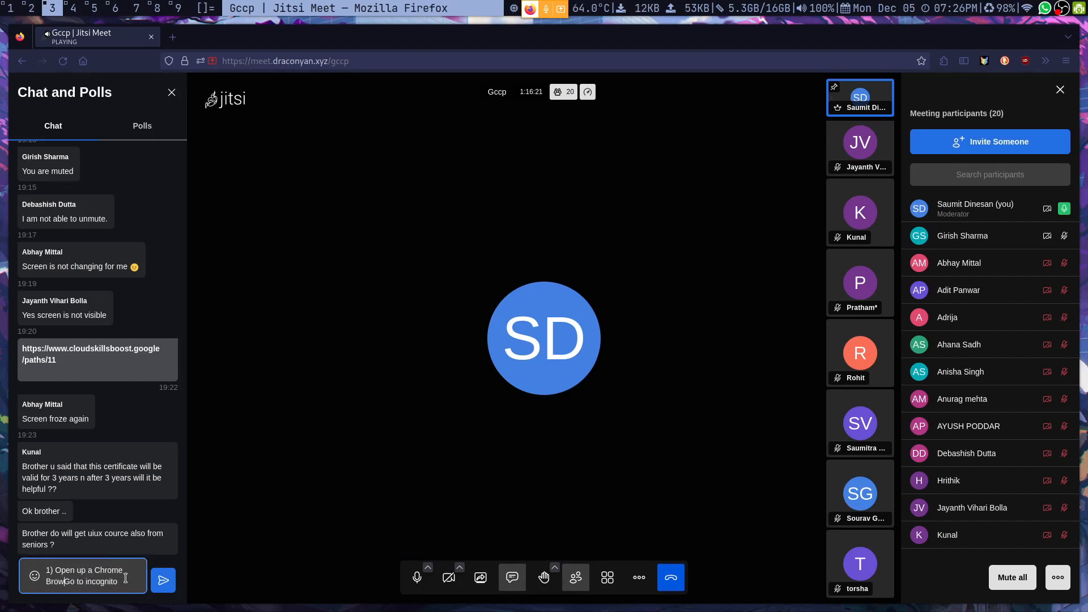
- Put "2) Go to incognito" on its own line, add "3) Login to Skillboost on path link", and send the message
{"action": "key", "text": "shift+Return"}
{"action": "type", "text": "2)"}
{"action": "key", "text": "shift+Return"}
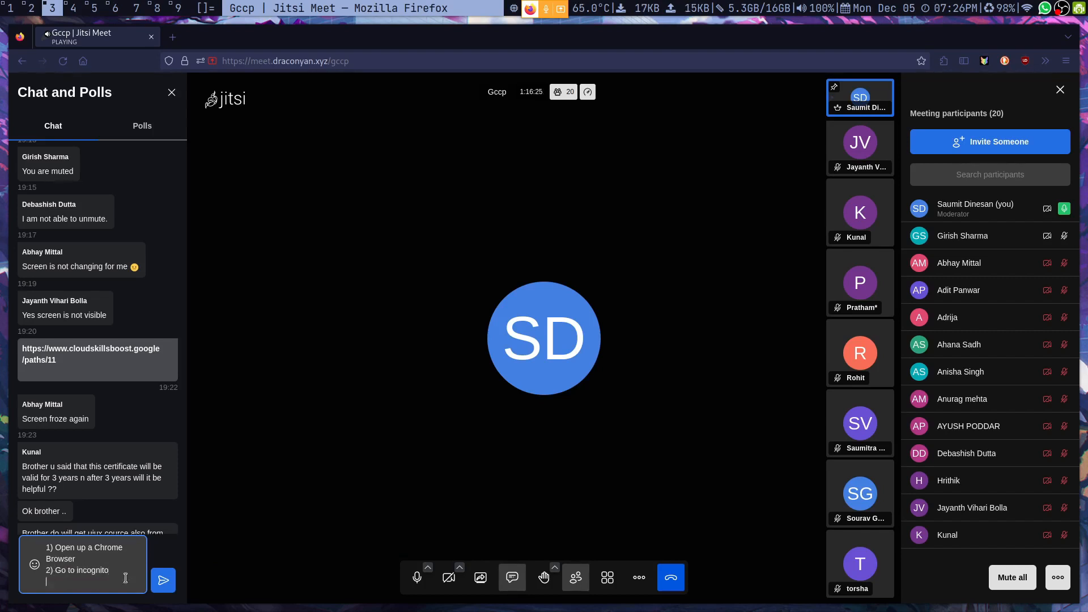
{"action": "type", "text": "3)"}
{"action": "type", "text": "Login to Skillboost on path link"}
{"action": "key", "text": "Return"}
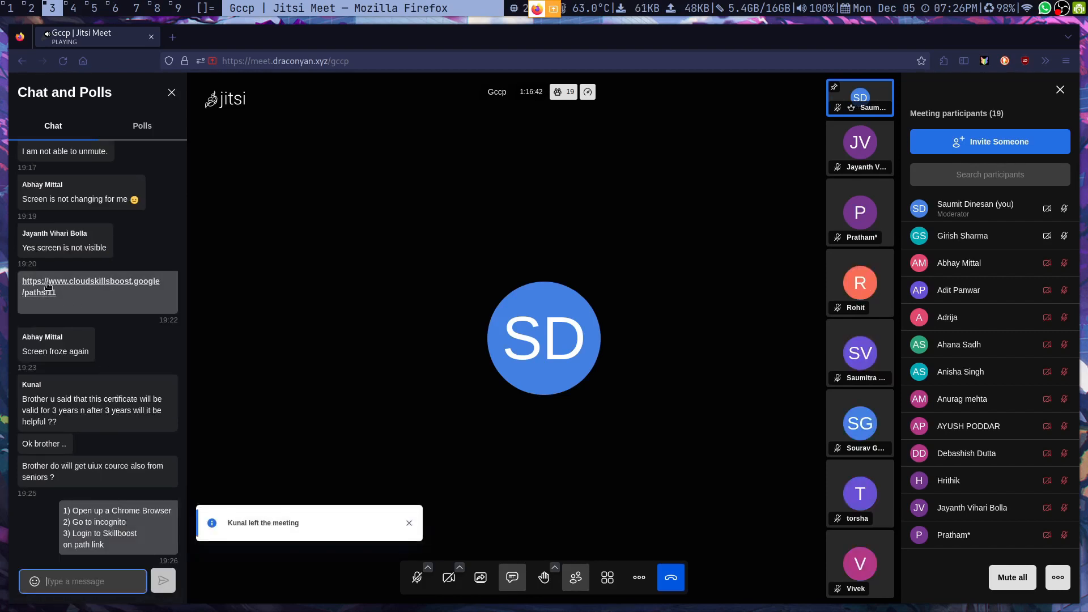
- Copy the cloudskillsboost.google/paths/11 link from the earlier chat message and send it again in the meeting chat
{"action": "right_click", "coordinate": [49, 287]}
{"action": "left_click", "coordinate": [80, 390]}
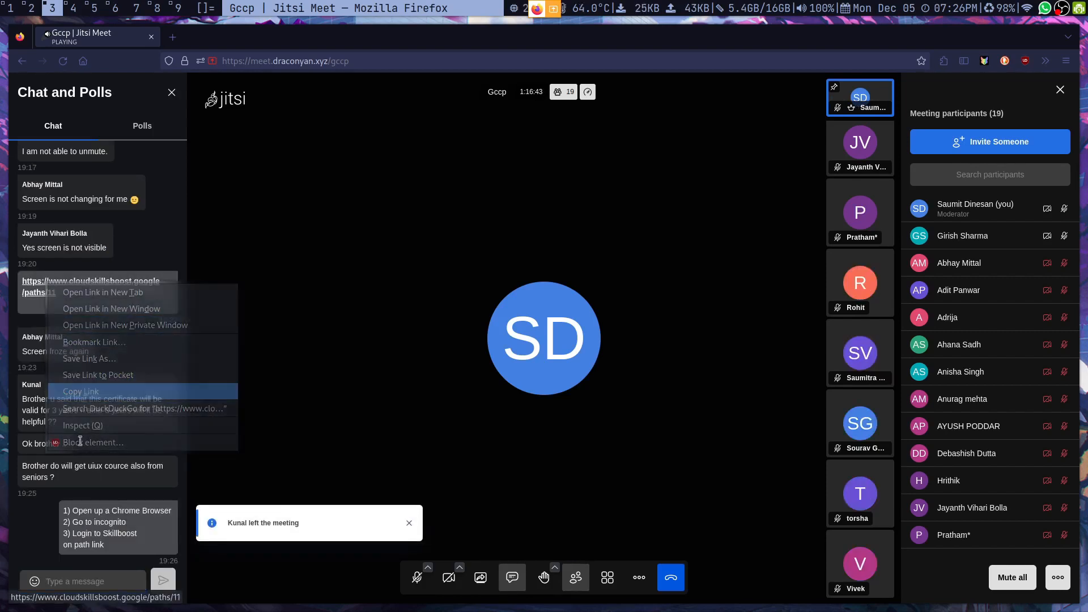
{"action": "left_click", "coordinate": [86, 578]}
{"action": "key", "text": "ctrl+v"}
{"action": "key", "text": "Return"}
- Switch to Chromium and skim the courses and quests on the signed-in Cloud Engineer Learning Path page
{"action": "key", "text": "super+5"}
{"action": "scroll", "coordinate": [400, 390], "scroll_direction": "down", "scroll_amount": 3}
{"action": "scroll", "coordinate": [402, 385], "scroll_direction": "down", "scroll_amount": 3}
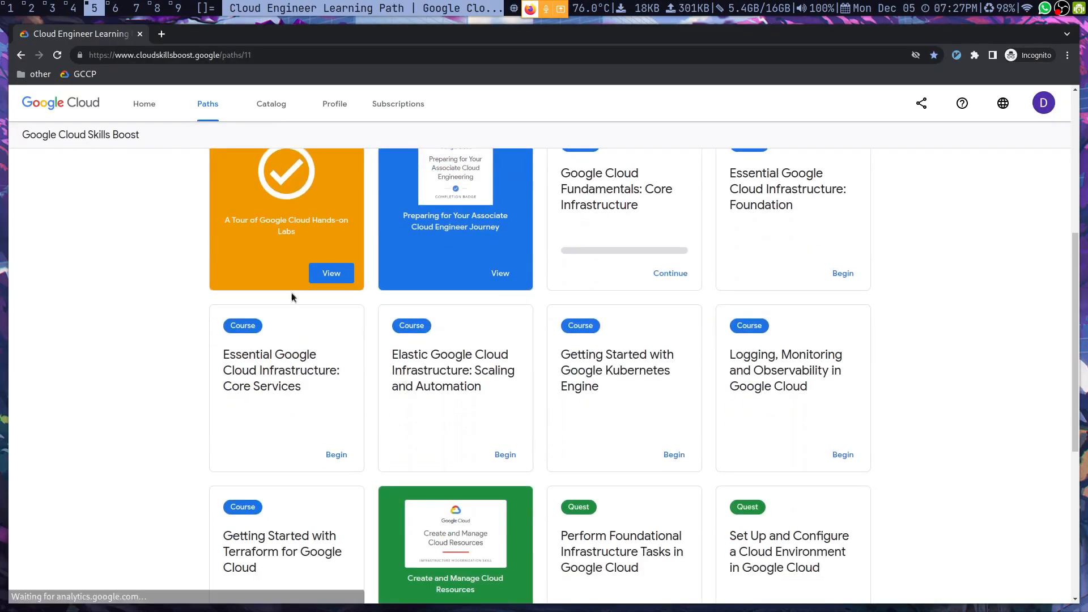
{"action": "scroll", "coordinate": [292, 292], "scroll_direction": "up", "scroll_amount": 3}
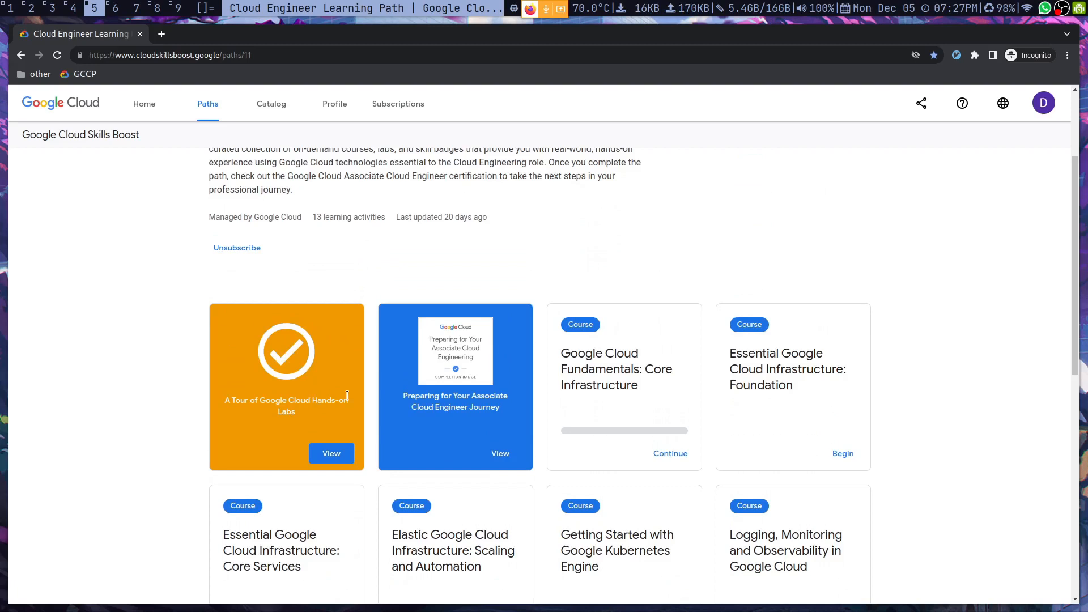
{"action": "left_click", "coordinate": [176, 7]}
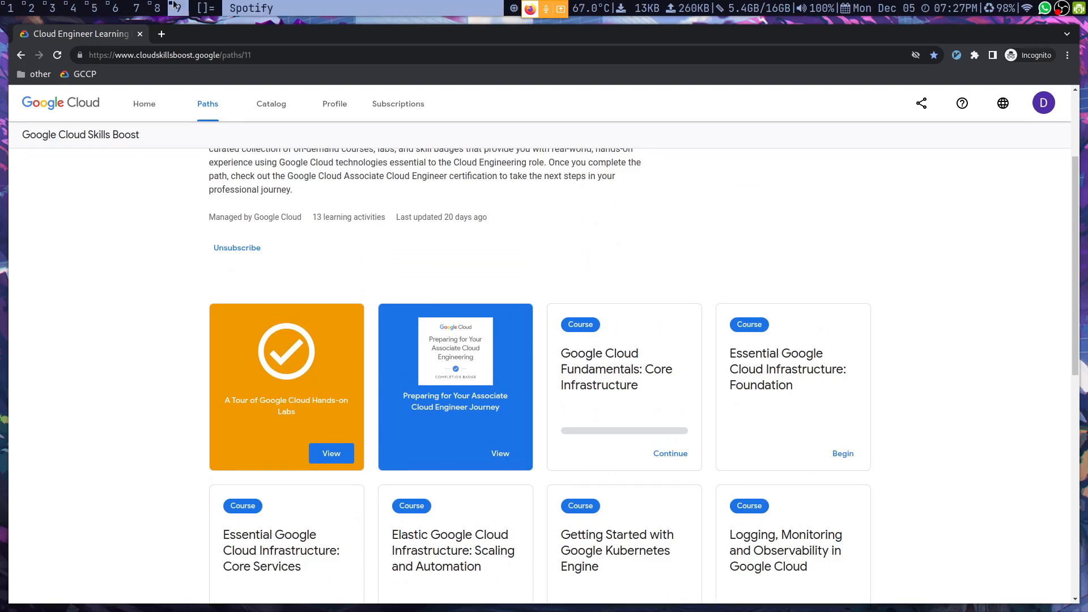
{"action": "left_click", "coordinate": [938, 265]}
{"action": "key", "text": "super+5"}
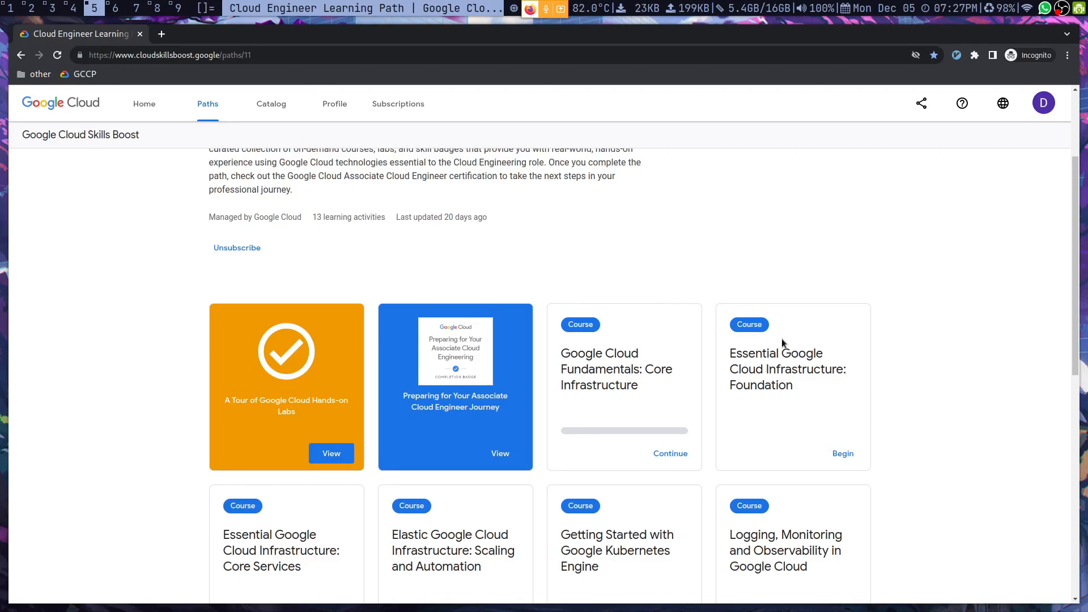
{"action": "key", "text": "super+grave"}
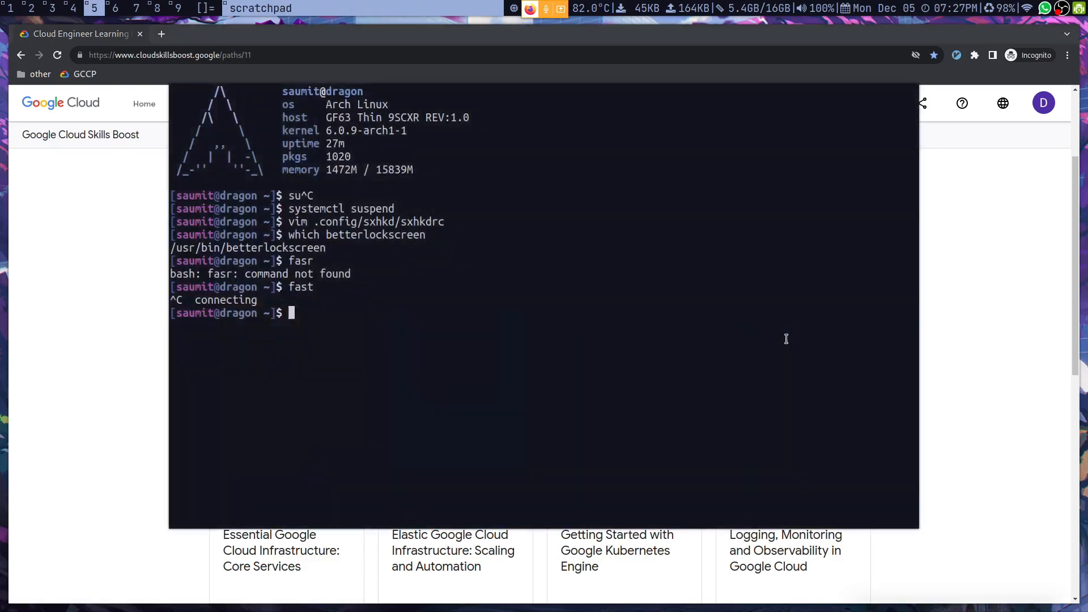
{"action": "key", "text": "super+grave"}
{"action": "key", "text": "super+7"}
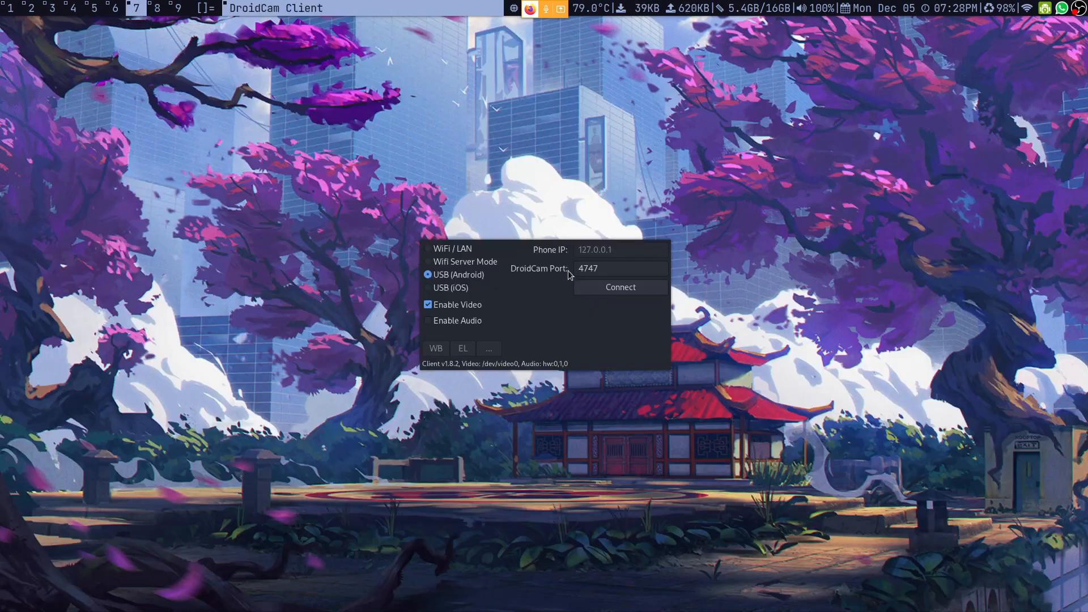
{"action": "key", "text": "super+5"}
{"action": "key", "text": "super+grave"}
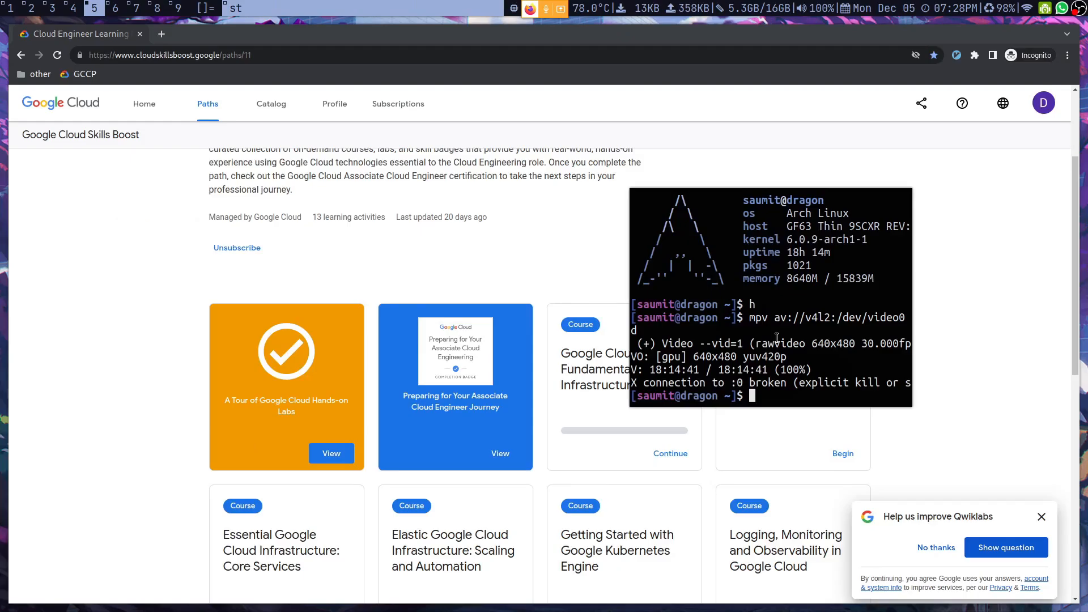
{"action": "key", "text": "ctrl+c"}
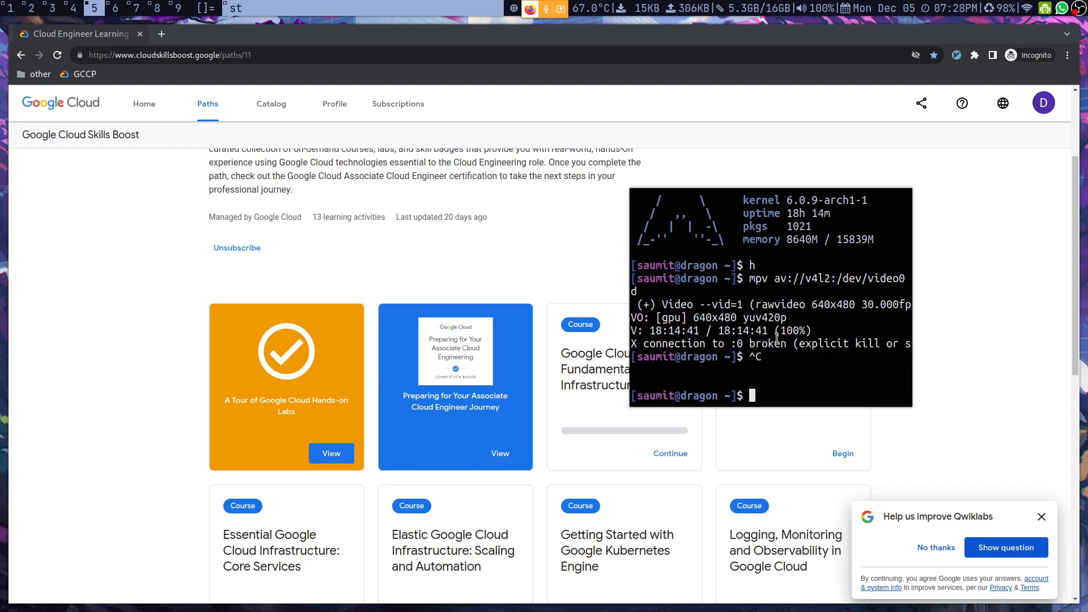
{"action": "key", "text": "super+grave"}
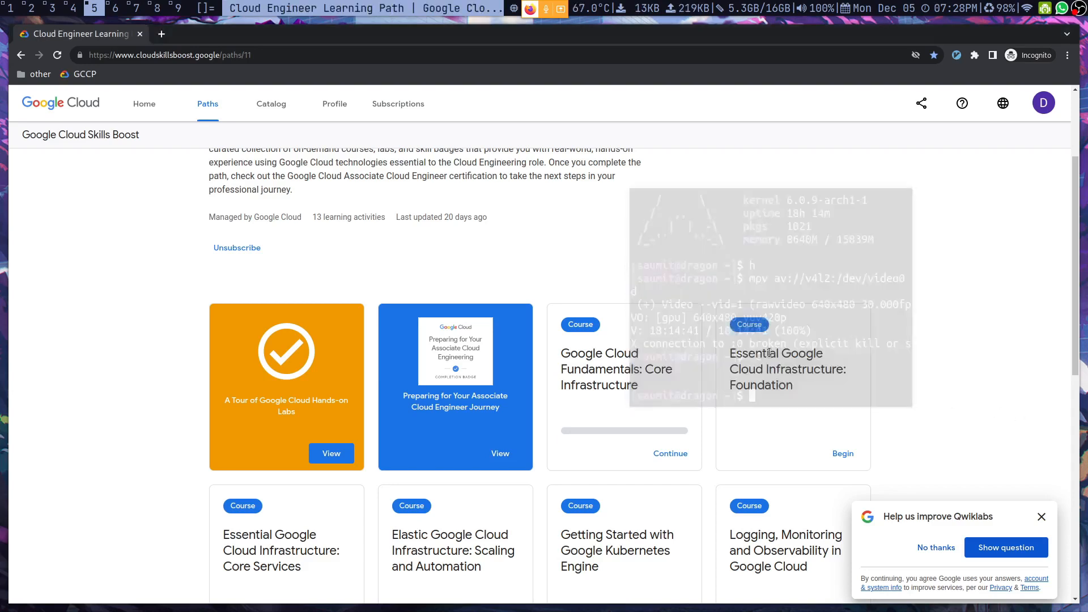
- Open a new terminal and rerun the mpv command that plays the /dev/video0 webcam feed
{"action": "key", "text": "super+Return"}
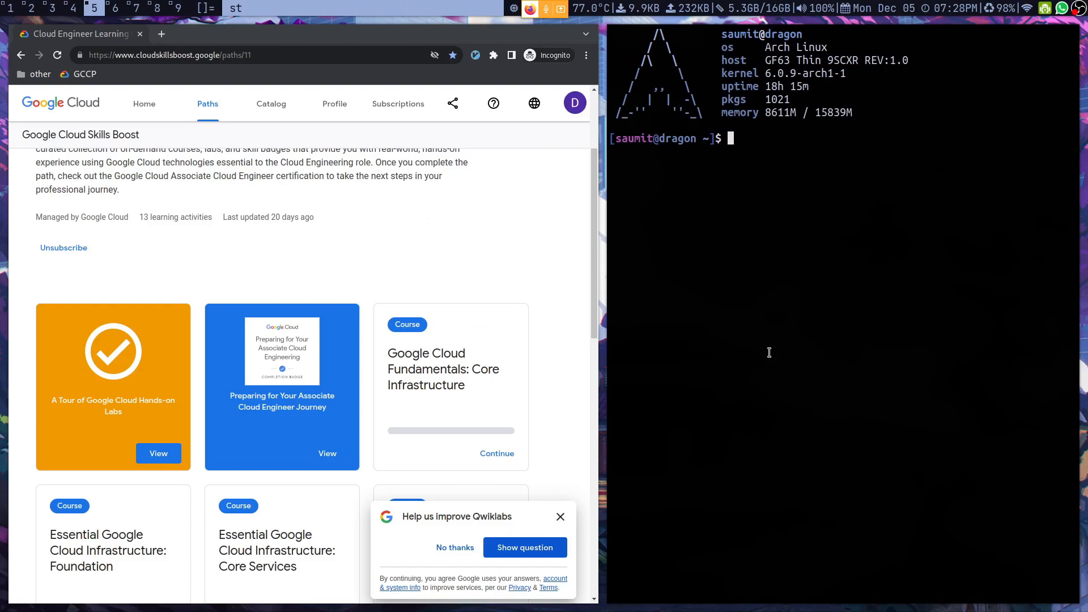
{"action": "key", "text": "Up"}
{"action": "key", "text": "Return"}
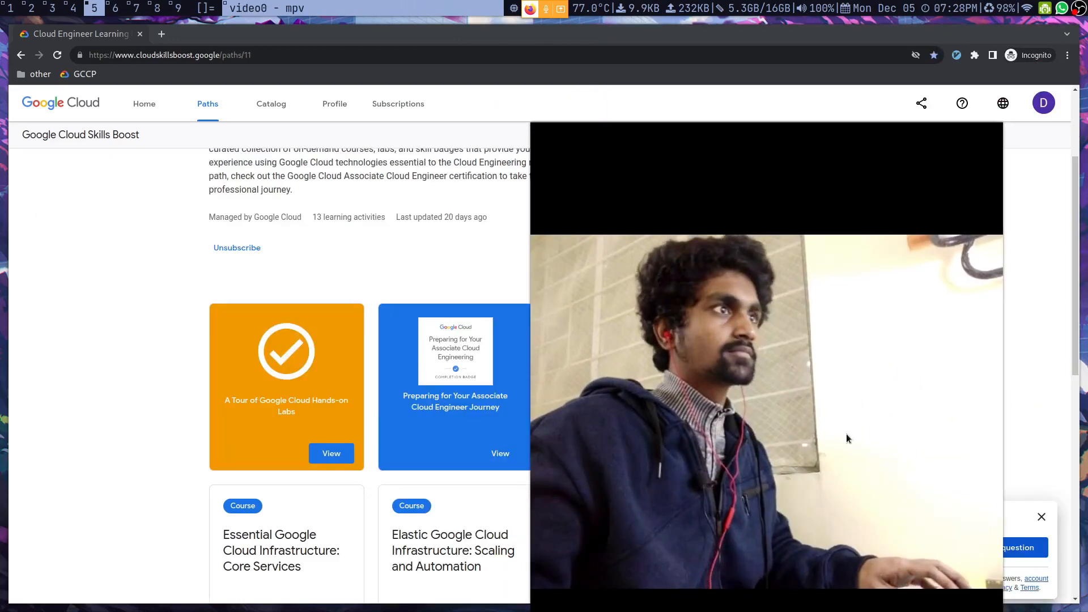
- Shrink the webcam window to about a third of the screen's width and raise its panscan to 1.000
{"action": "left_click_drag", "start_coordinate": [846, 438], "coordinate": [926, 423]}
{"action": "left_click_drag", "start_coordinate": [804, 328], "coordinate": [821, 392]}
{"action": "left_click_drag", "start_coordinate": [822, 392], "coordinate": [801, 405]}
{"action": "left_click_drag", "start_coordinate": [812, 421], "coordinate": [831, 462]}
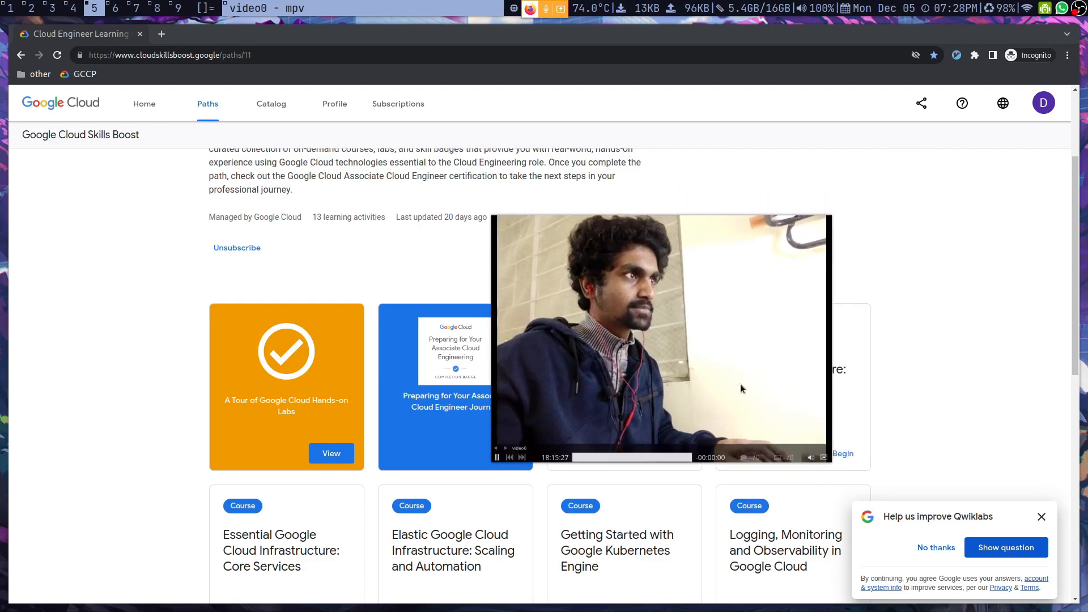
{"action": "key", "text": "shift+w"}
{"action": "key", "text": "shift+w"}
{"action": "key", "text": "shift+w"}
{"action": "key", "text": "shift+w"}
{"action": "key", "text": "shift+w"}
{"action": "key", "text": "shift+w"}
{"action": "key", "text": "shift+w"}
{"action": "key", "text": "shift+w"}
{"action": "key", "text": "shift+w"}
{"action": "key", "text": "shift+w"}
{"action": "left_click_drag", "start_coordinate": [690, 350], "coordinate": [743, 332]}
{"action": "left_click_drag", "start_coordinate": [882, 446], "coordinate": [886, 407]}
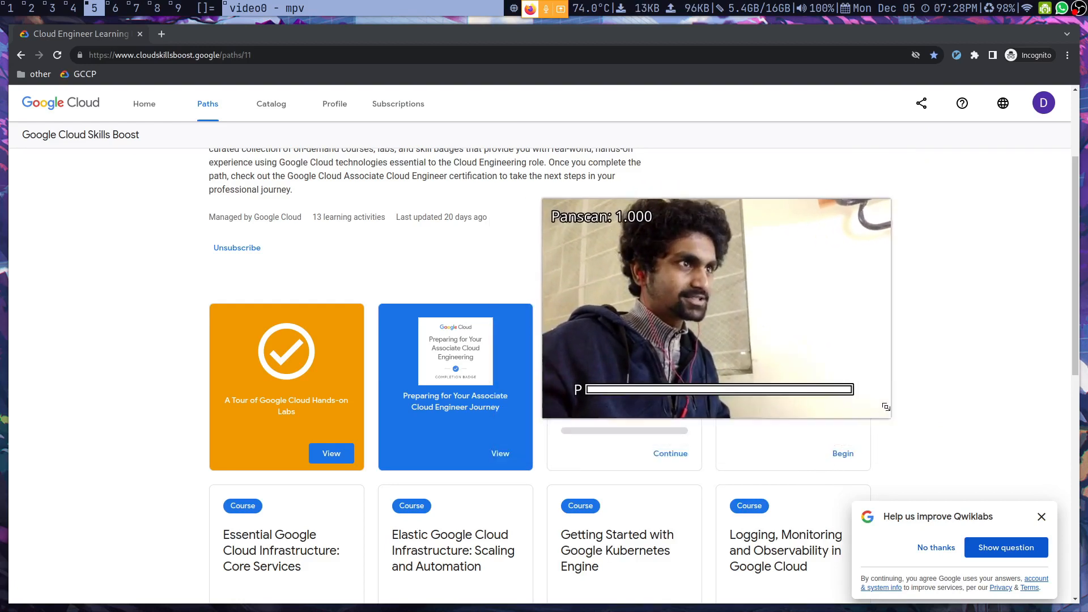
- Place the webcam window in the desktop's lower-right corner and mirror its image horizontally
{"action": "left_click_drag", "start_coordinate": [787, 327], "coordinate": [1019, 518]}
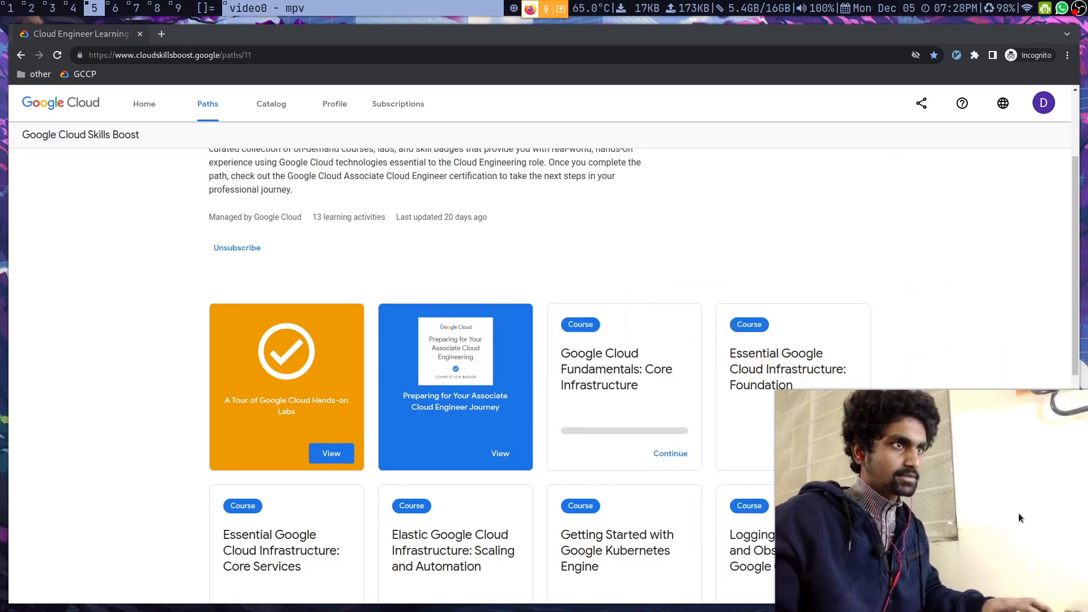
{"action": "key", "text": "h"}
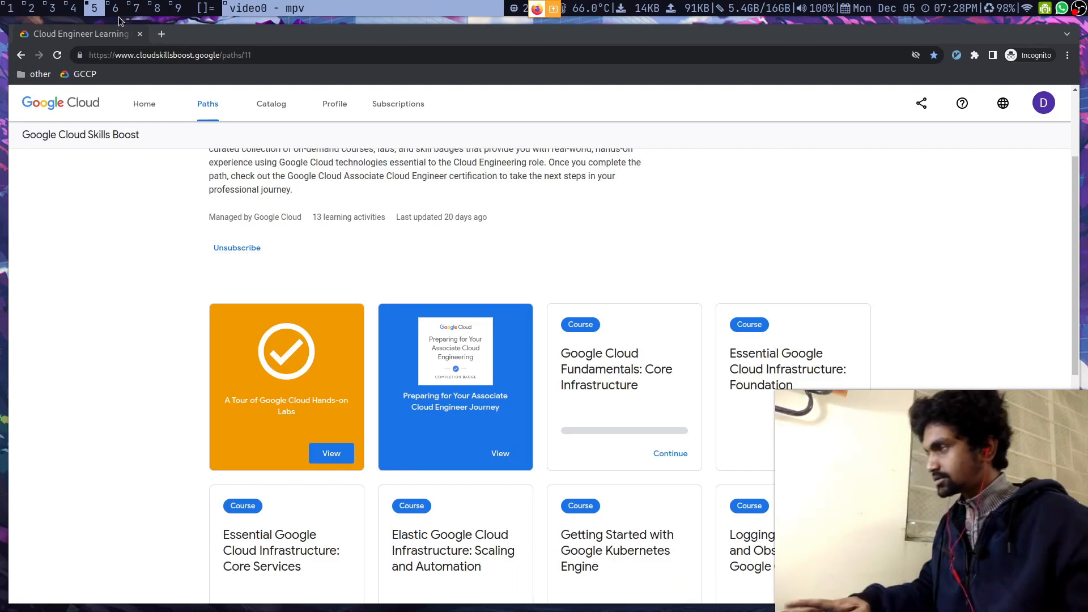
- Terminate WhatsApp with the desktop's process killer
{"action": "key", "text": "super+shift+k"}
{"action": "type", "text": "w"}
{"action": "key", "text": "Return"}
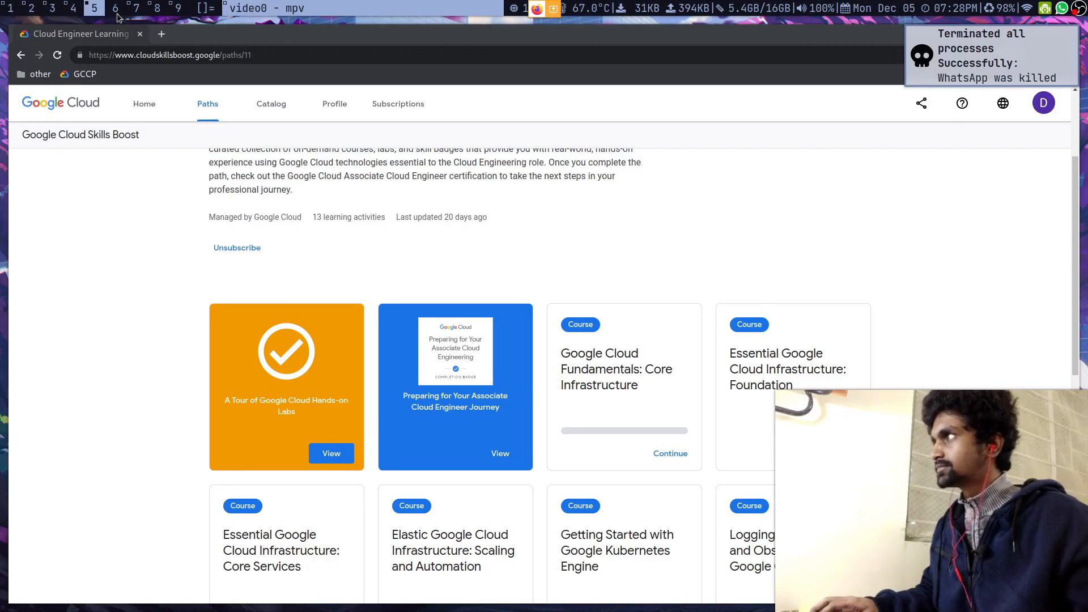
- Make the webcam window smaller and tuck it back into the lower-right corner of the desktop
{"action": "mouse_move", "coordinate": [1005, 521]}
{"action": "left_click_drag", "start_coordinate": [1006, 521], "coordinate": [955, 502]}
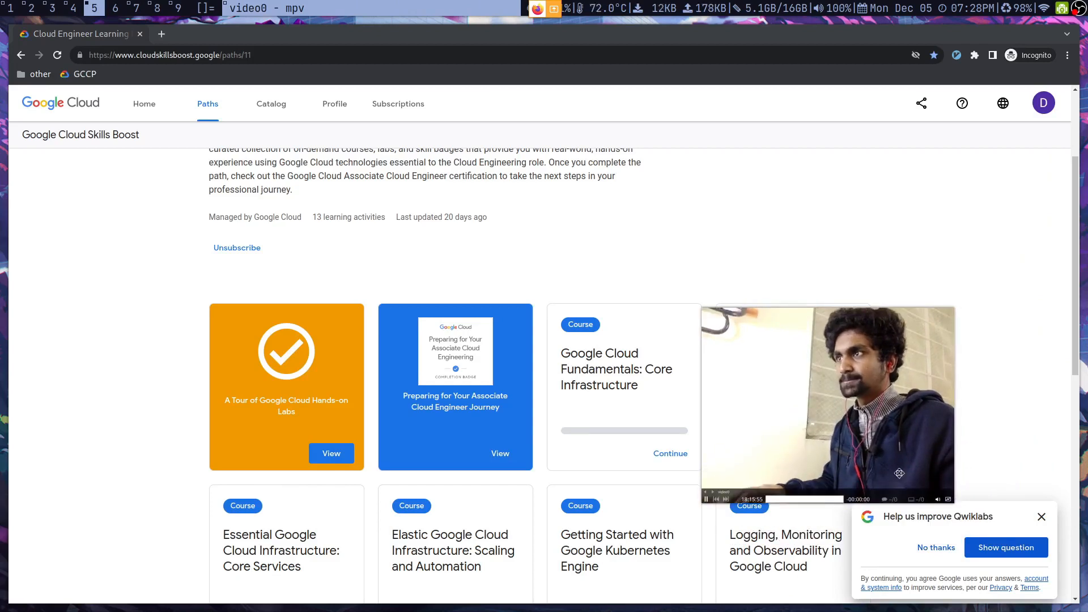
{"action": "left_click_drag", "start_coordinate": [899, 473], "coordinate": [1032, 582]}
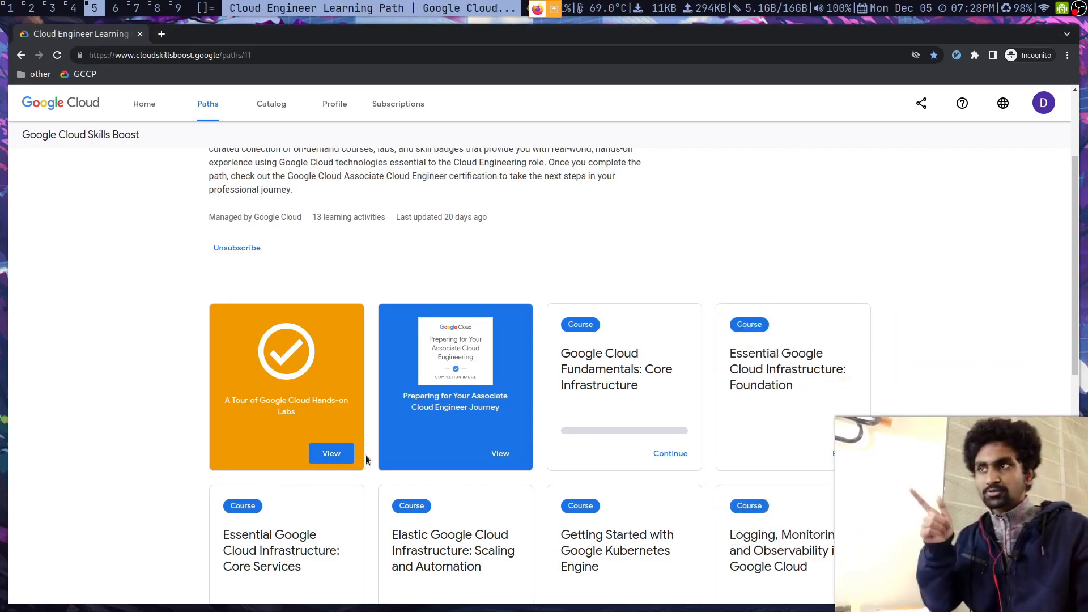
- Open the "A Tour of Google Cloud Hands-on Labs" lab from the learning path and start it
{"action": "left_click", "coordinate": [333, 454]}
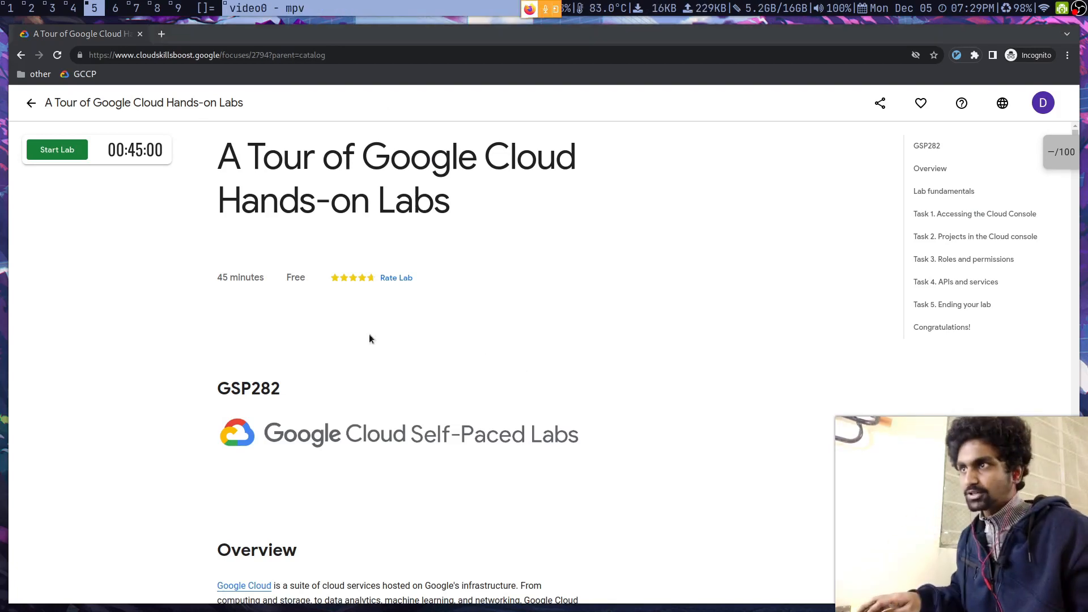
{"action": "left_click", "coordinate": [54, 149]}
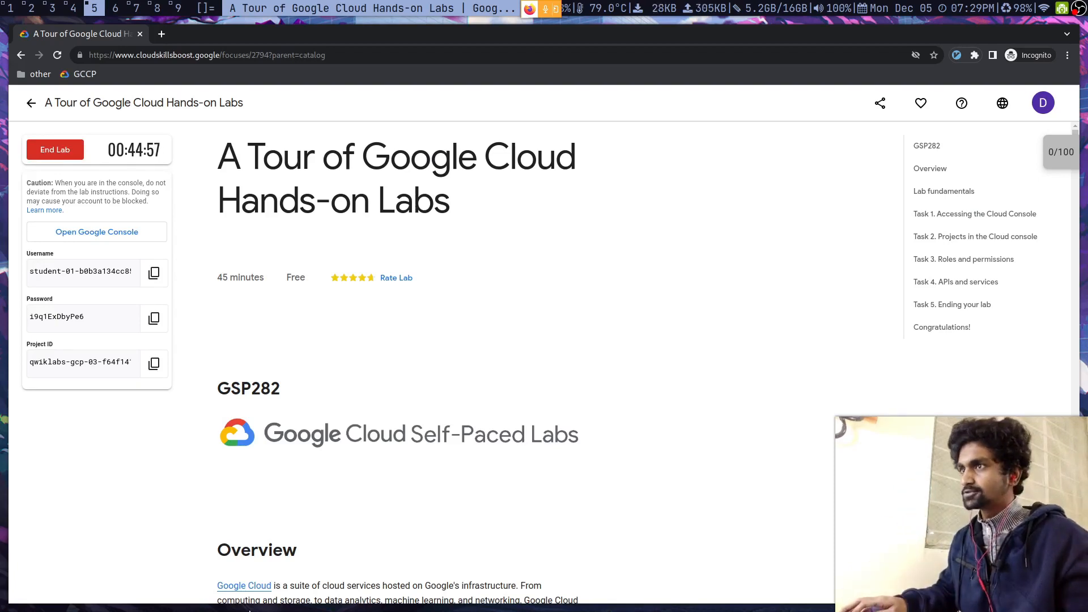
- Examine the lab's overview, prerequisites and Lab fundamentals sections, along with the signed-in account's details
{"action": "scroll", "coordinate": [336, 387], "scroll_direction": "down", "scroll_amount": 4}
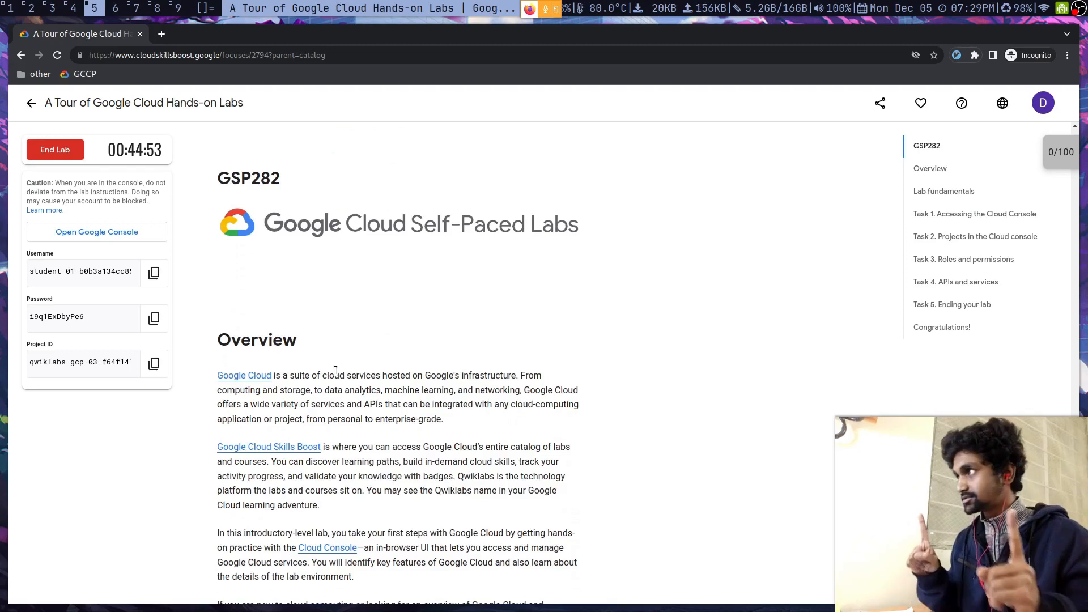
{"action": "scroll", "coordinate": [354, 426], "scroll_direction": "down", "scroll_amount": 4}
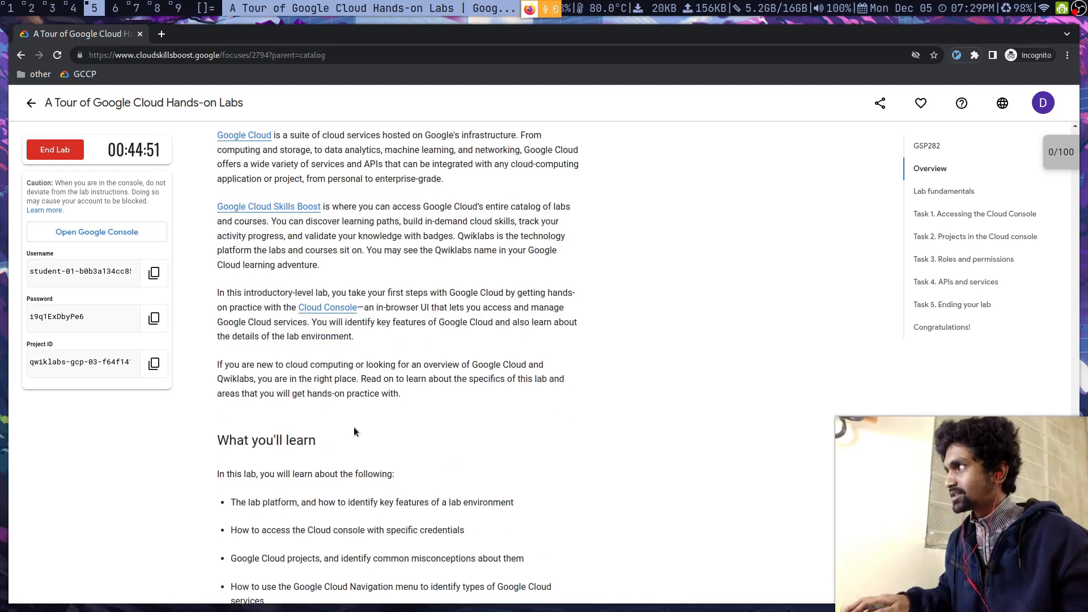
{"action": "scroll", "coordinate": [354, 427], "scroll_direction": "up", "scroll_amount": 8}
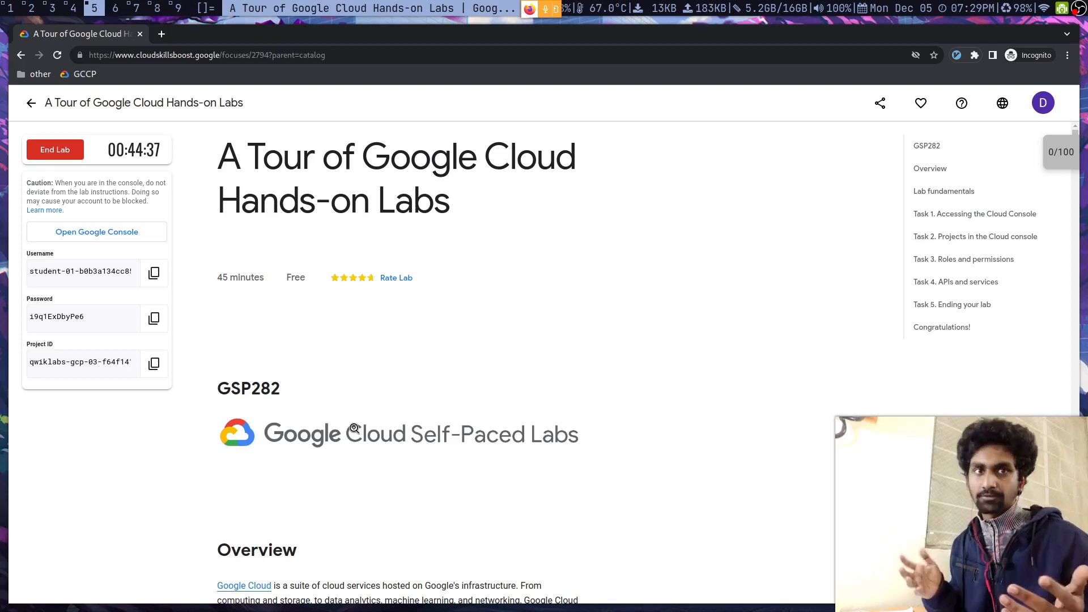
{"action": "left_click", "coordinate": [1043, 103]}
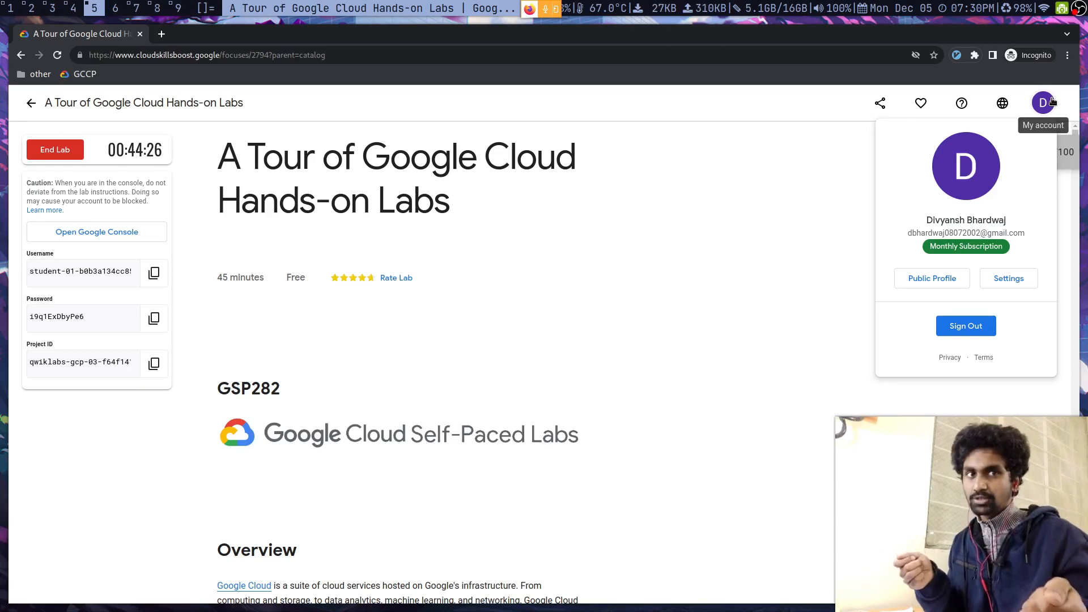
{"action": "left_click", "coordinate": [652, 189]}
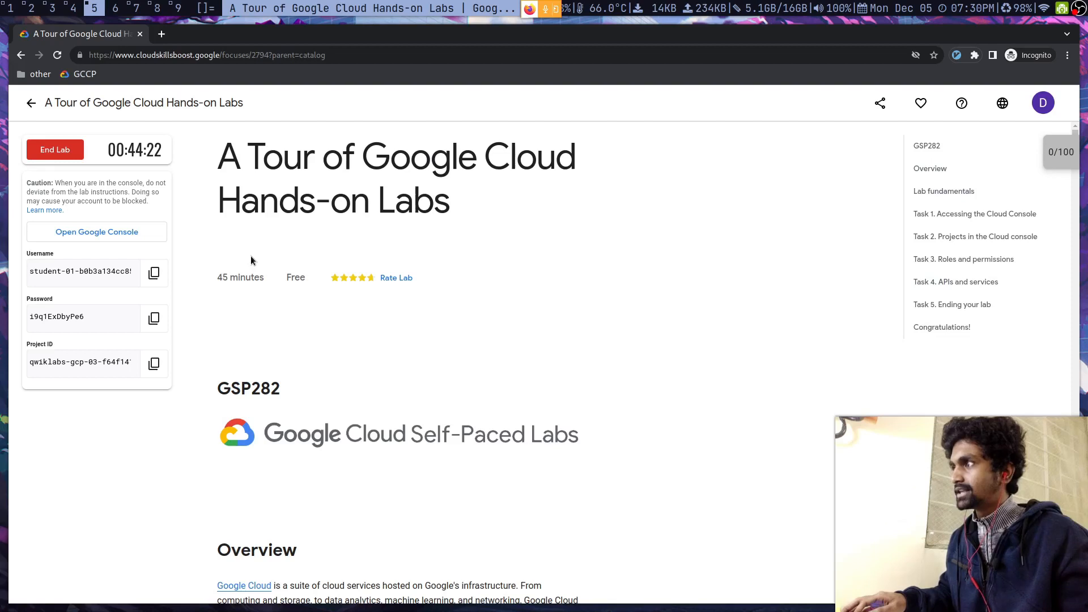
{"action": "scroll", "coordinate": [308, 262], "scroll_direction": "down", "scroll_amount": 1}
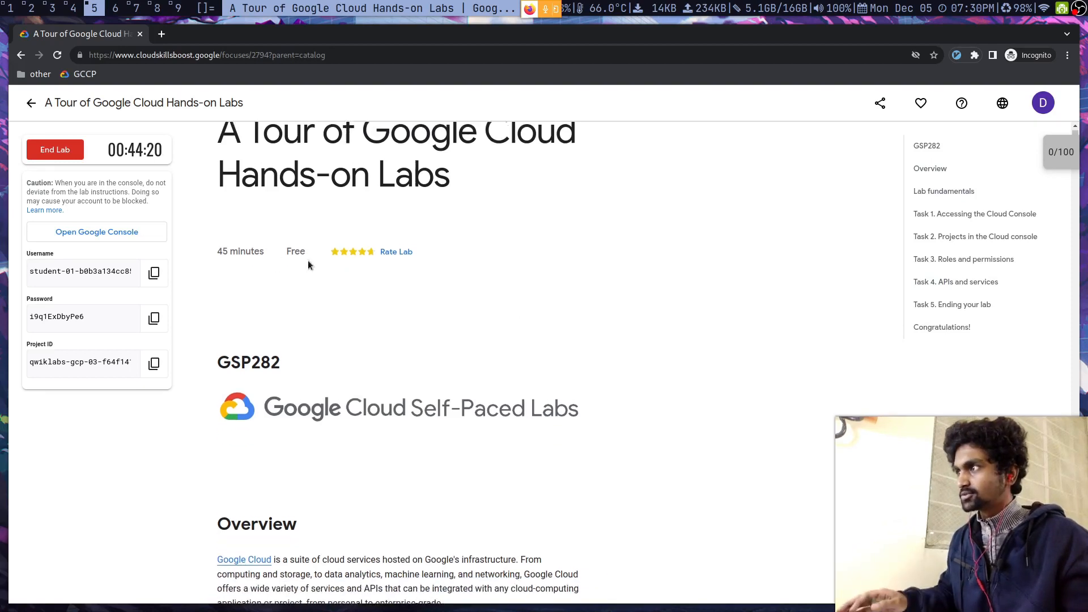
{"action": "scroll", "coordinate": [609, 442], "scroll_direction": "down", "scroll_amount": 7}
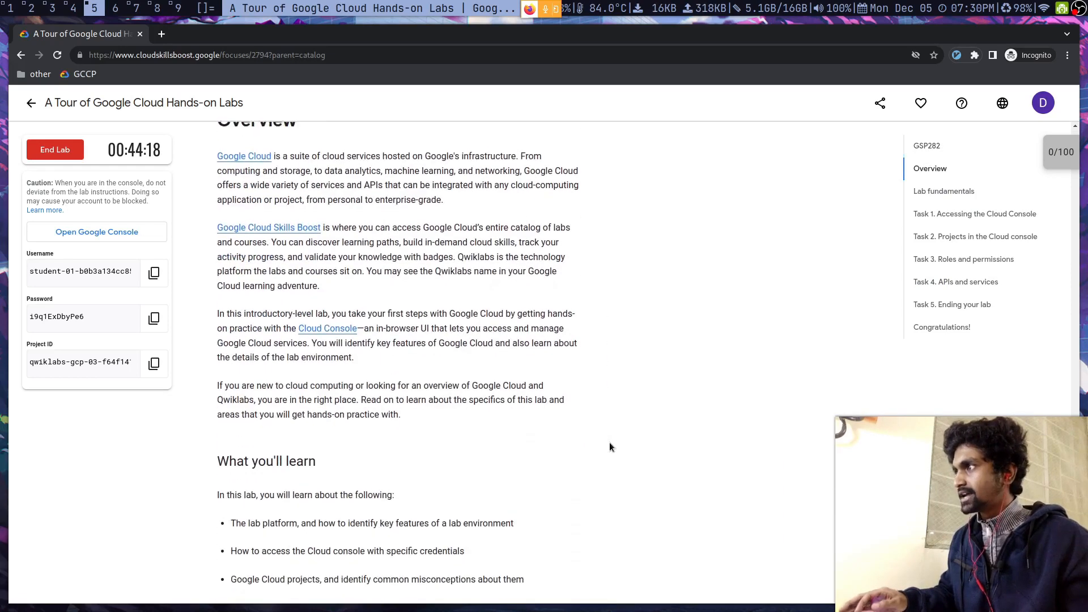
{"action": "scroll", "coordinate": [610, 442], "scroll_direction": "down", "scroll_amount": 6}
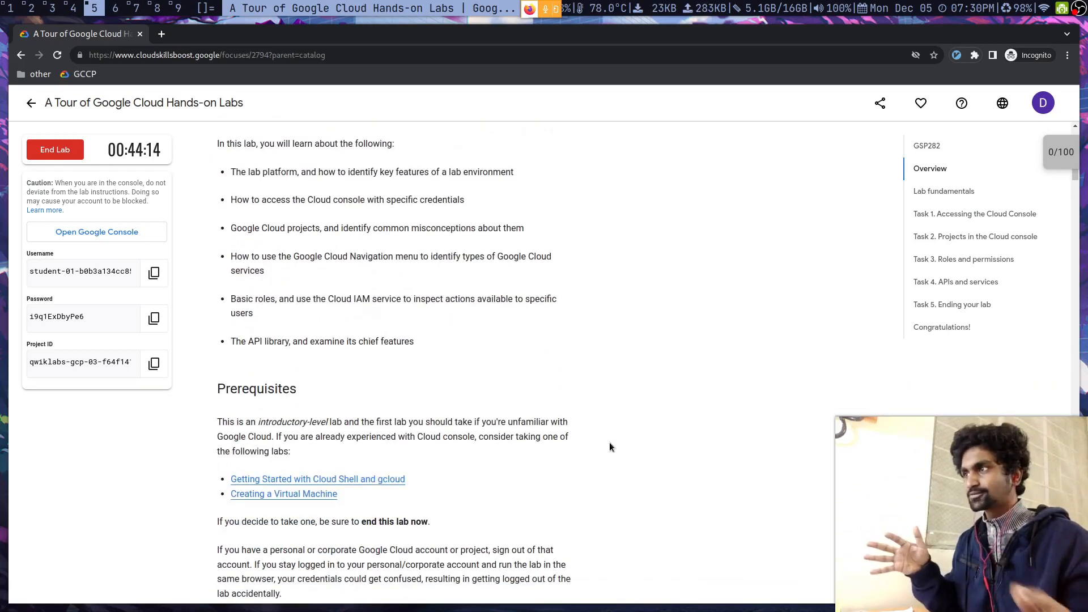
{"action": "scroll", "coordinate": [610, 442], "scroll_direction": "down", "scroll_amount": 8}
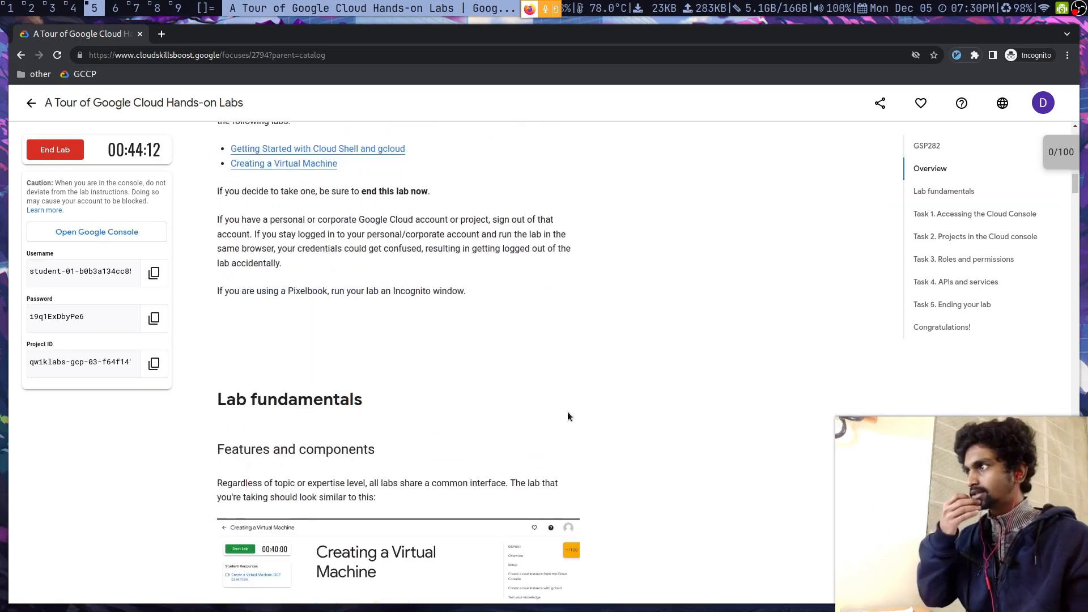
{"action": "scroll", "coordinate": [568, 412], "scroll_direction": "down", "scroll_amount": 5}
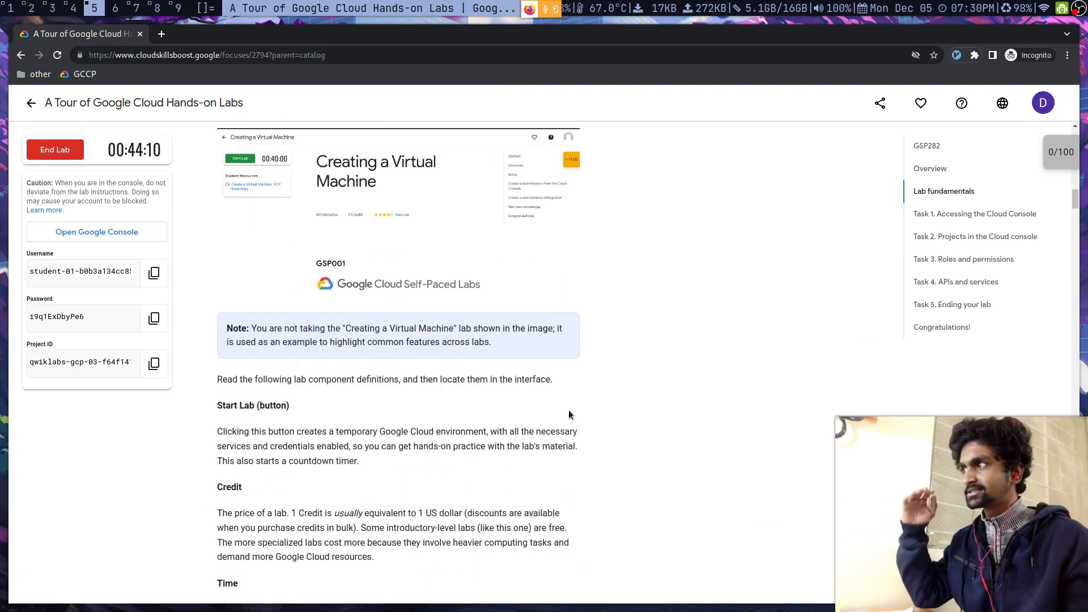
{"action": "scroll", "coordinate": [567, 410], "scroll_direction": "up", "scroll_amount": 1}
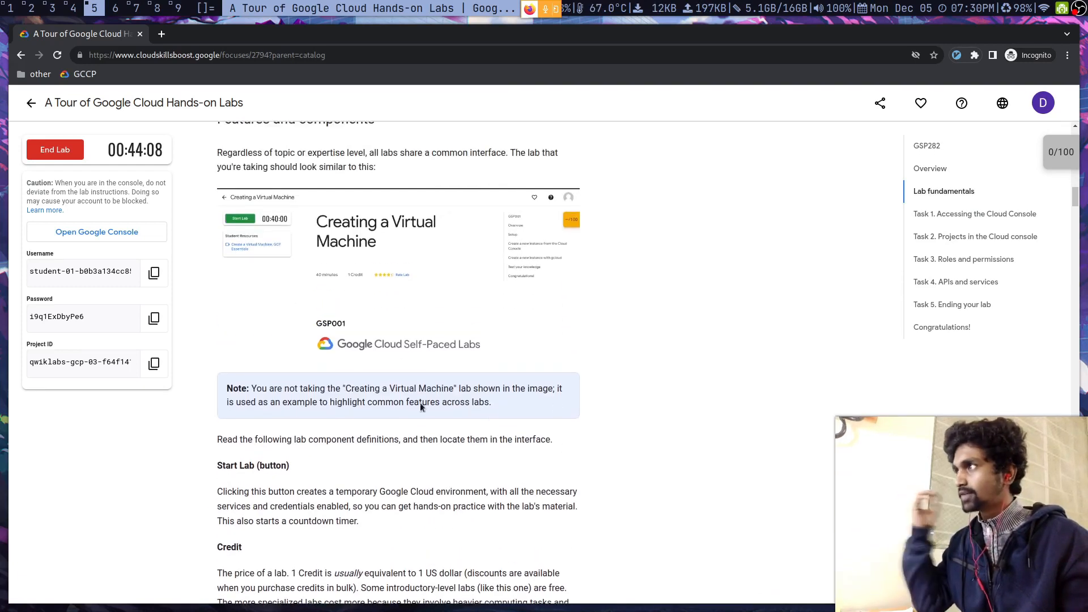
{"action": "scroll", "coordinate": [273, 389], "scroll_direction": "down", "scroll_amount": 2}
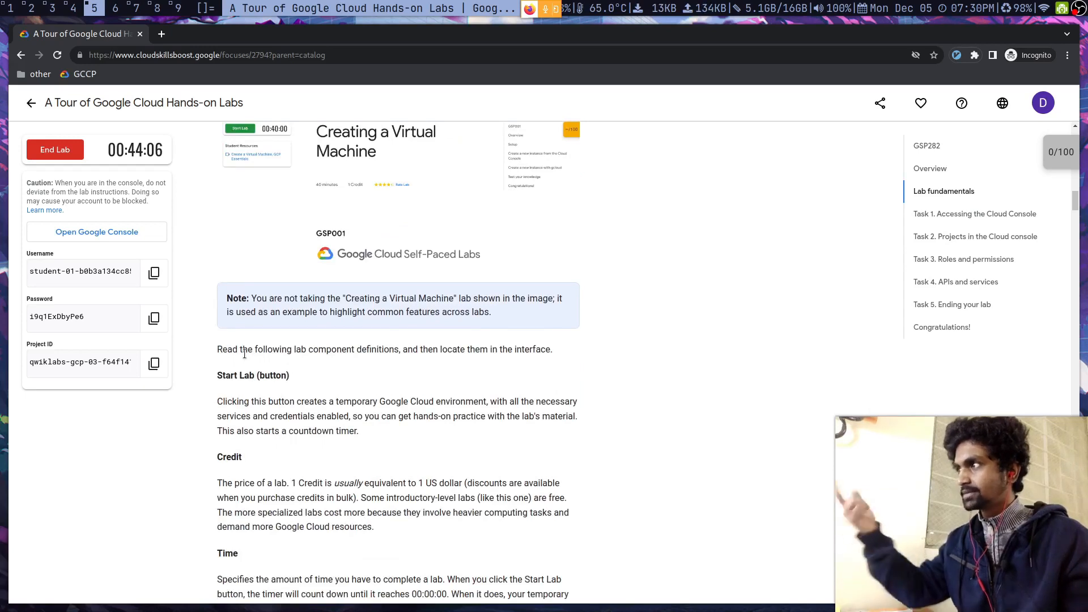
- Open the lab's Google Console link in a separate incognito window and load the Google sign-in page
{"action": "left_click", "coordinate": [95, 231]}
{"action": "left_click_drag", "start_coordinate": [239, 42], "coordinate": [362, 94]}
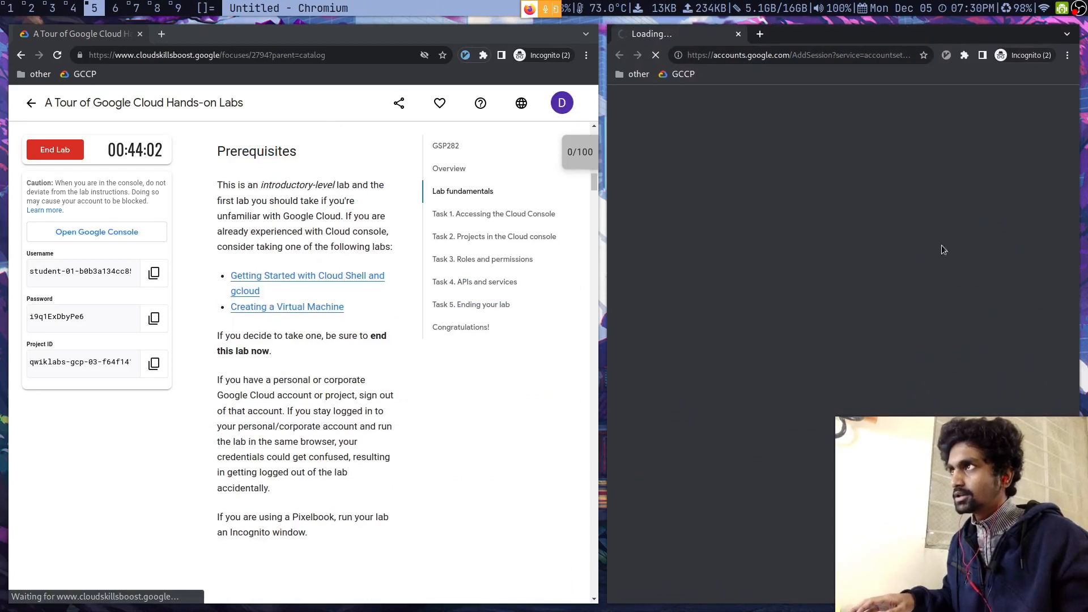
{"action": "key", "text": "ctrl+v"}
{"action": "key", "text": "Return"}
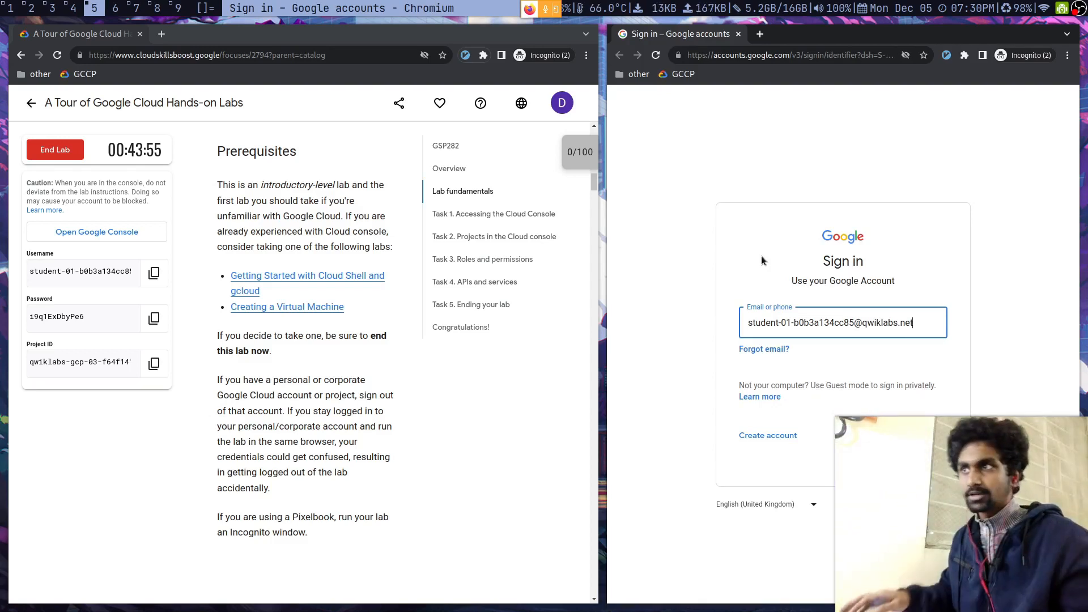
- Copy the lab's temporary username into the Google sign-in email field and shrink the webcam window clear of the form
{"action": "left_click", "coordinate": [153, 274]}
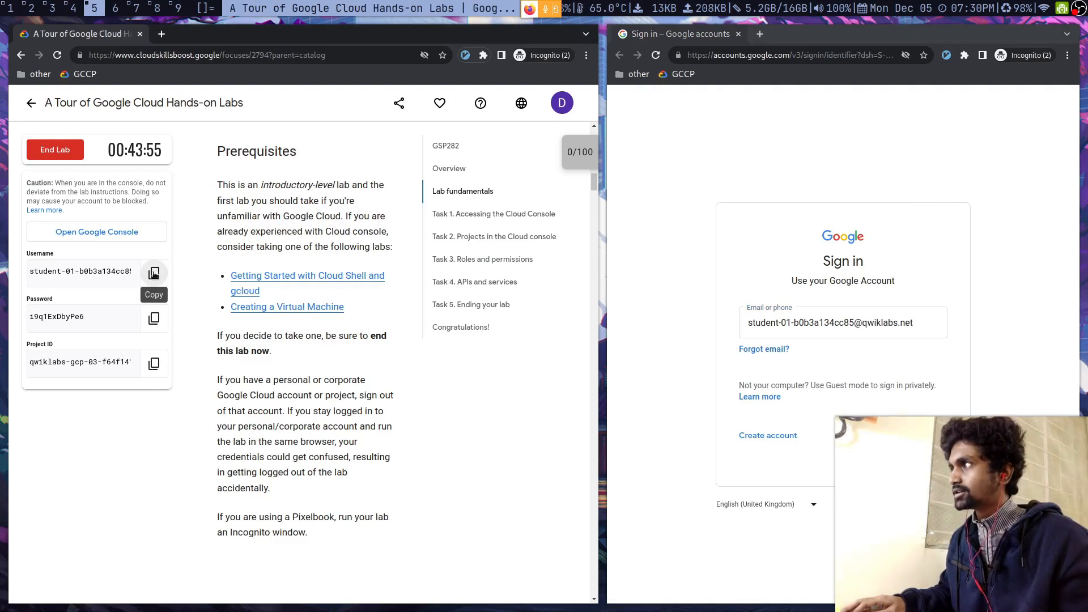
{"action": "left_click", "coordinate": [782, 333]}
{"action": "key", "text": "ctrl+a"}
{"action": "key", "text": "ctrl+v"}
{"action": "left_click_drag", "start_coordinate": [913, 447], "coordinate": [931, 474]}
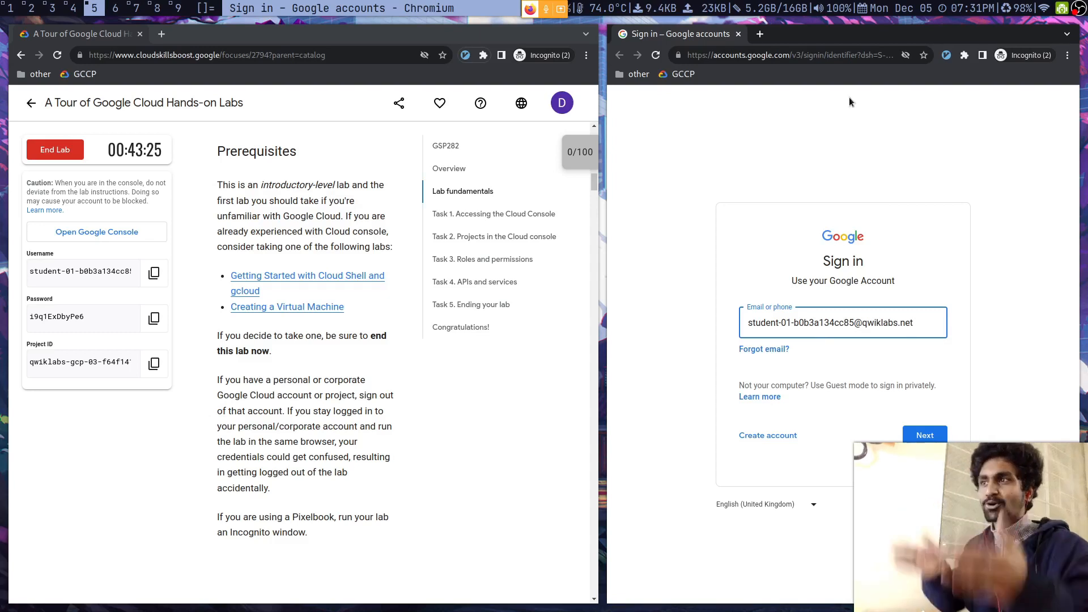
- Check the Jitsi meeting chat, copy the lab's temporary password into the Google sign-in password field, and submit it
{"action": "key", "text": "super+3"}
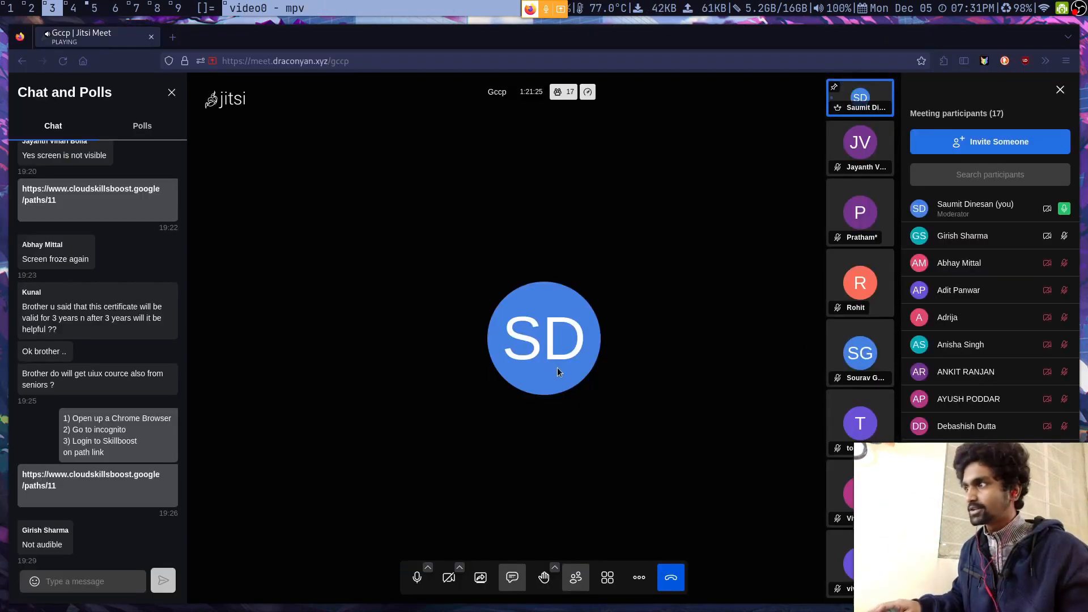
{"action": "key", "text": "super+5"}
{"action": "left_click", "coordinate": [153, 318]}
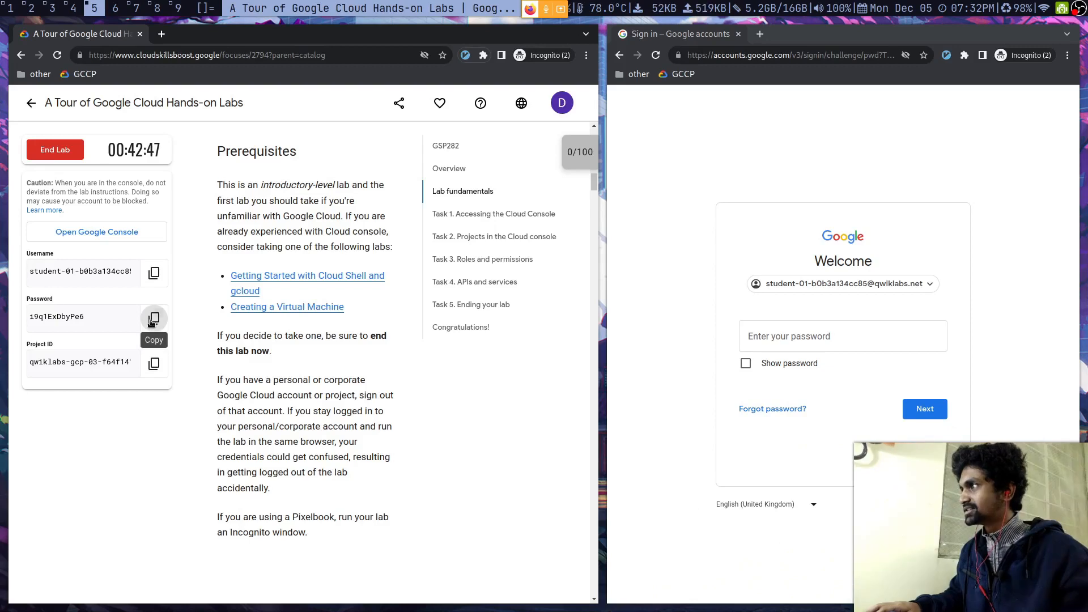
{"action": "left_click", "coordinate": [750, 336]}
{"action": "key", "text": "ctrl+v"}
{"action": "left_click", "coordinate": [940, 412]}
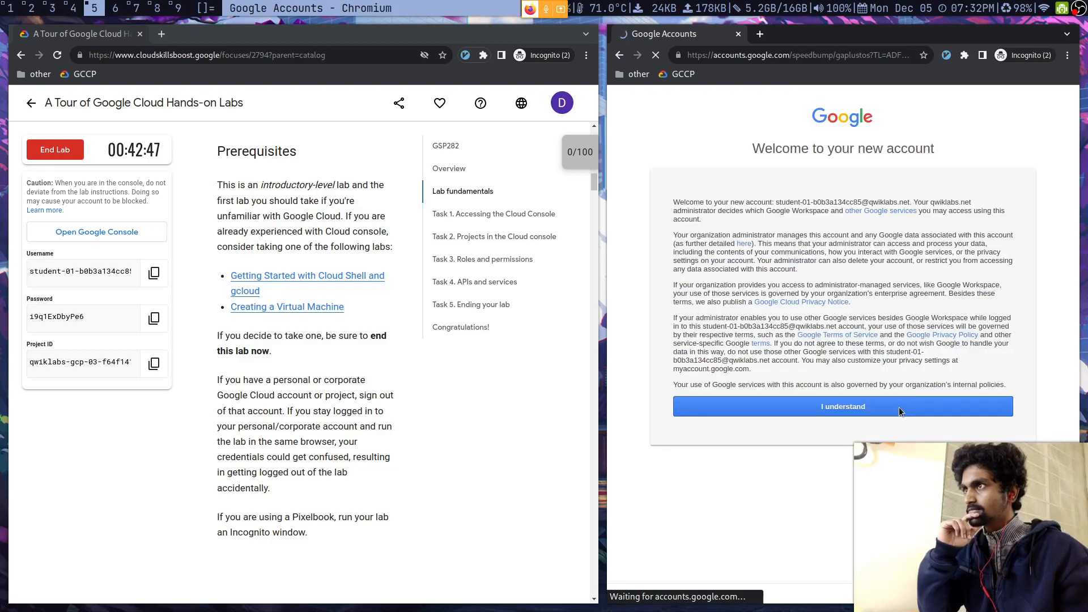
- Acknowledge the new account notice, agree to the Google Cloud Terms of Service, and bring up the project dashboard with its navigation menu closed
{"action": "left_click", "coordinate": [834, 411]}
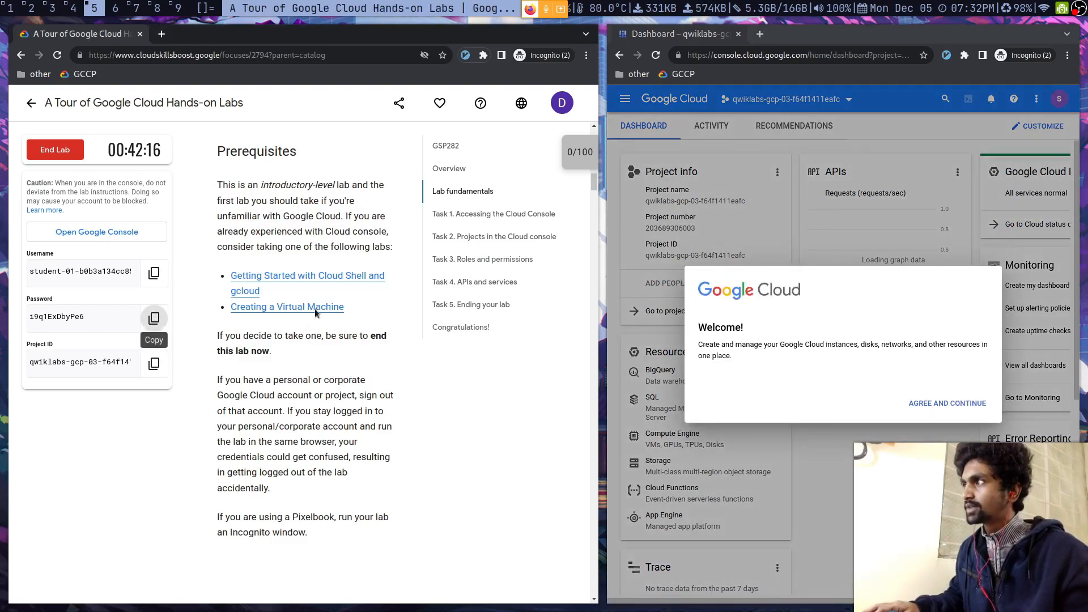
{"action": "left_click", "coordinate": [702, 395]}
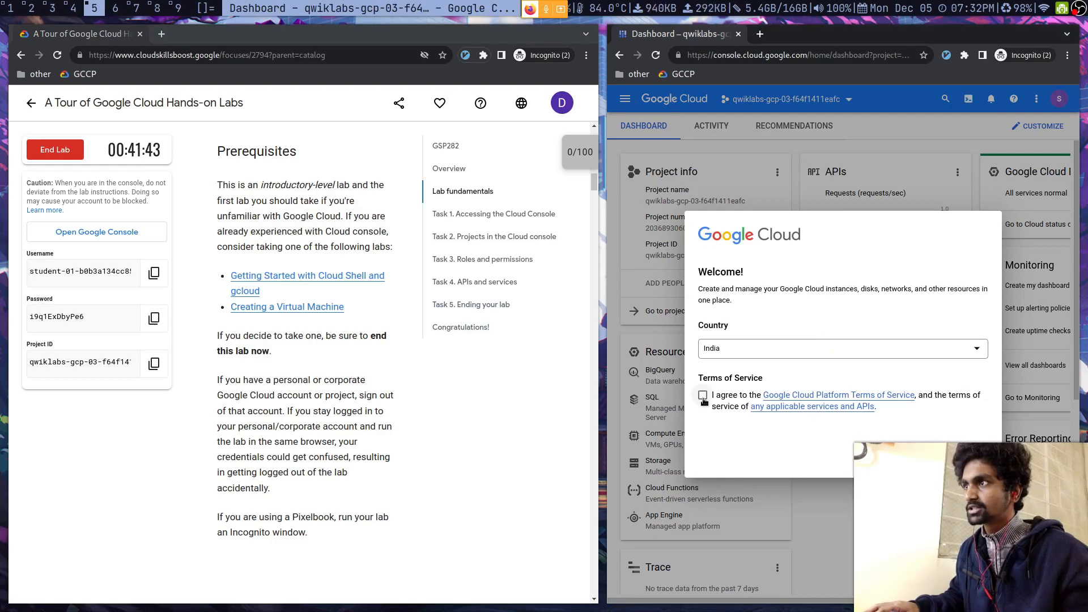
{"action": "left_click_drag", "start_coordinate": [998, 504], "coordinate": [980, 487]}
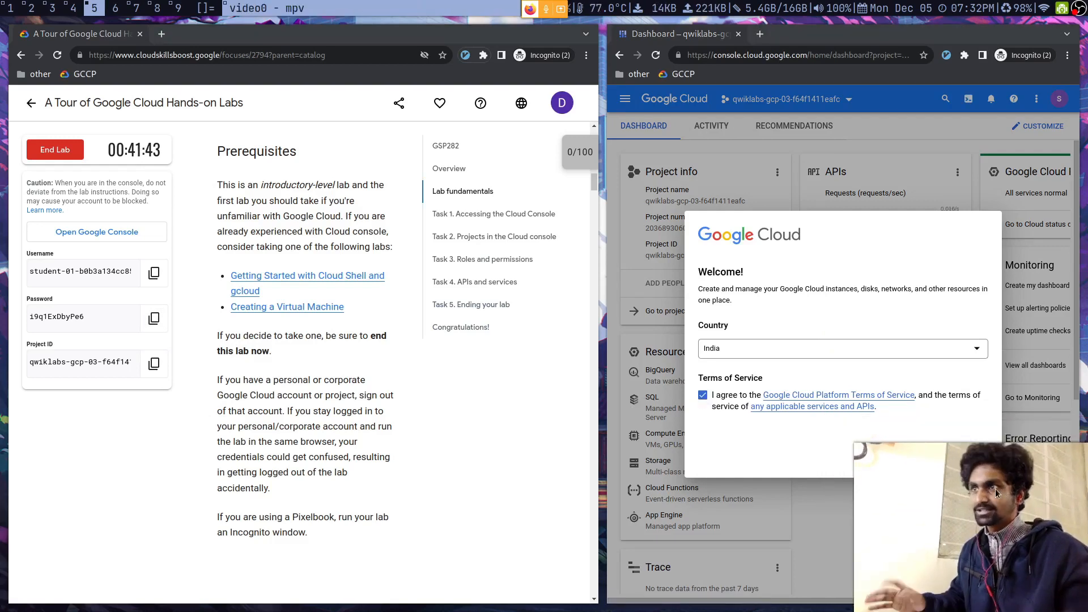
{"action": "left_click", "coordinate": [625, 99]}
{"action": "left_click", "coordinate": [627, 106]}
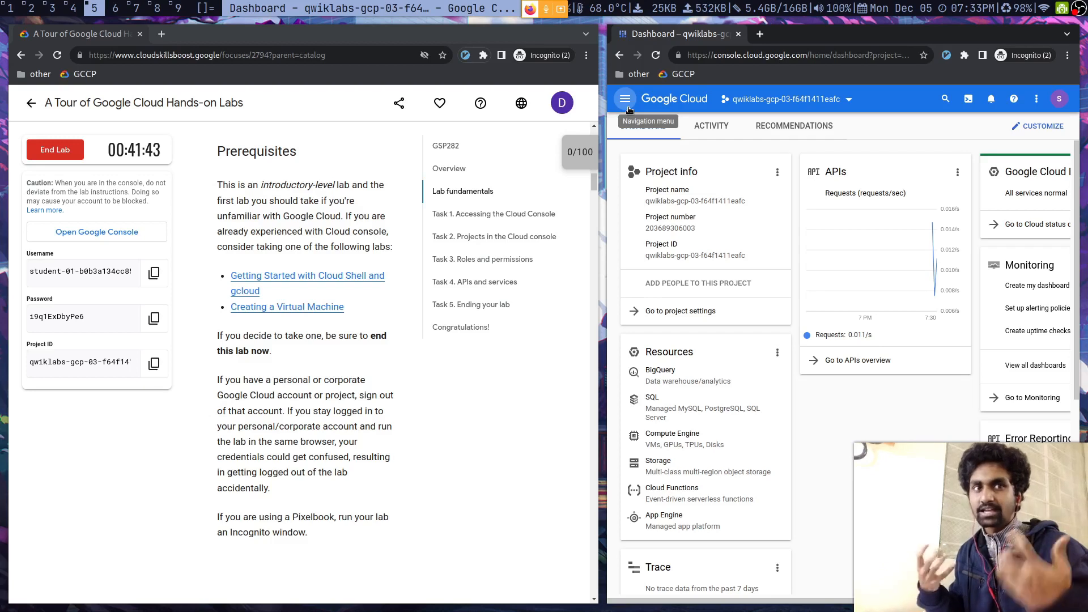
- Check the Jitsi meeting for participant messages and return to the lab and console windows
{"action": "key", "text": "super+3"}
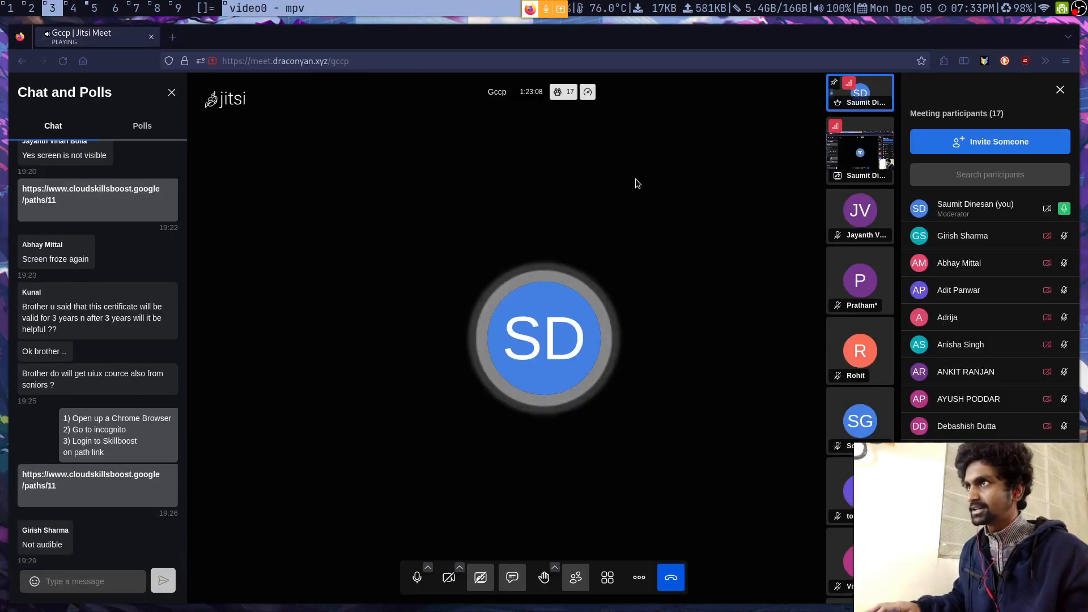
{"action": "key", "text": "super+5"}
{"action": "left_click", "coordinate": [153, 318]}
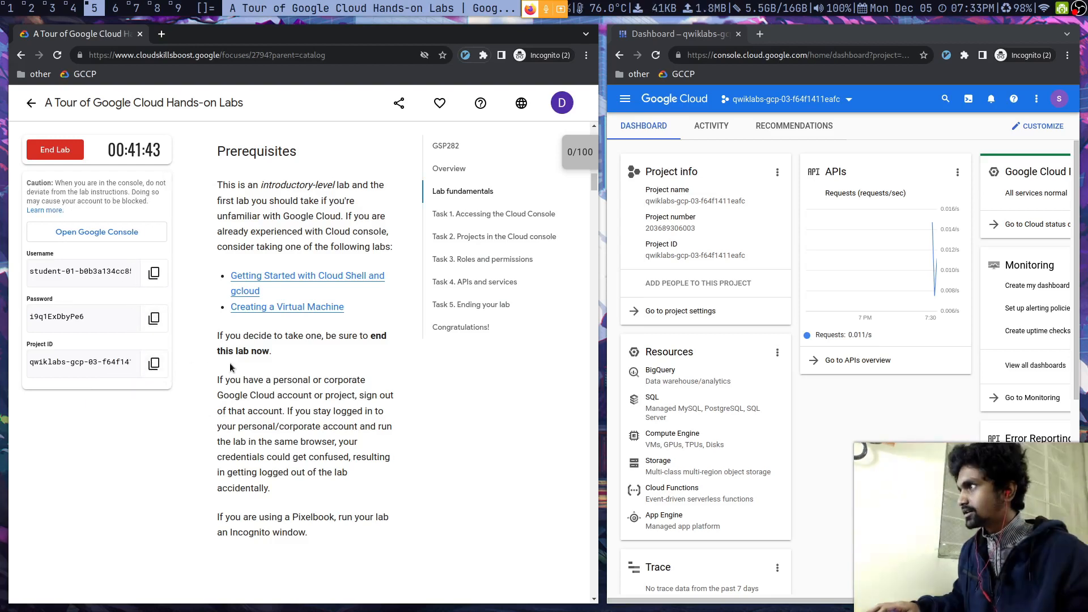
- Read the Lab fundamentals section, covering the Start Lab button, credit, time, score, paying for a lab and following instructions
{"action": "scroll", "coordinate": [232, 363], "scroll_direction": "down", "scroll_amount": 3}
{"action": "scroll", "coordinate": [272, 269], "scroll_direction": "up", "scroll_amount": 2}
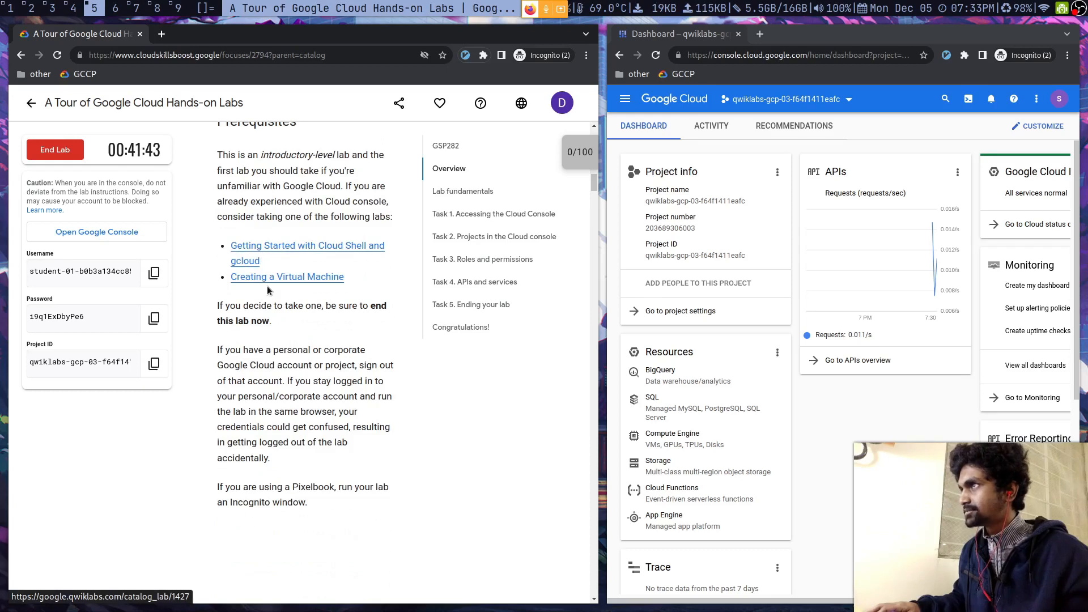
{"action": "scroll", "coordinate": [295, 352], "scroll_direction": "down", "scroll_amount": 6}
{"action": "scroll", "coordinate": [295, 352], "scroll_direction": "down", "scroll_amount": 10}
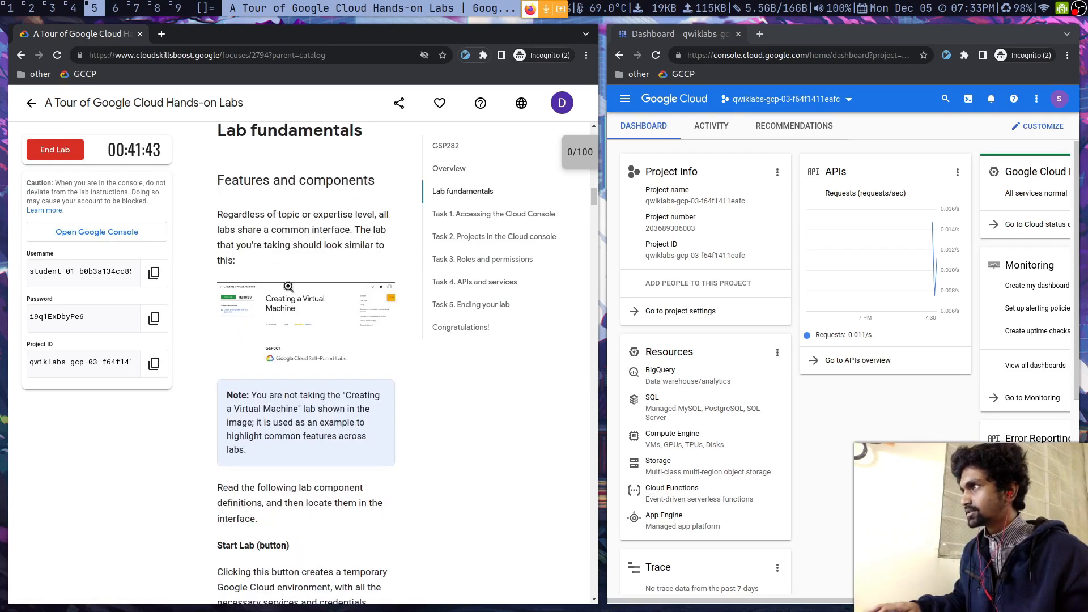
{"action": "scroll", "coordinate": [360, 295], "scroll_direction": "down", "scroll_amount": 6}
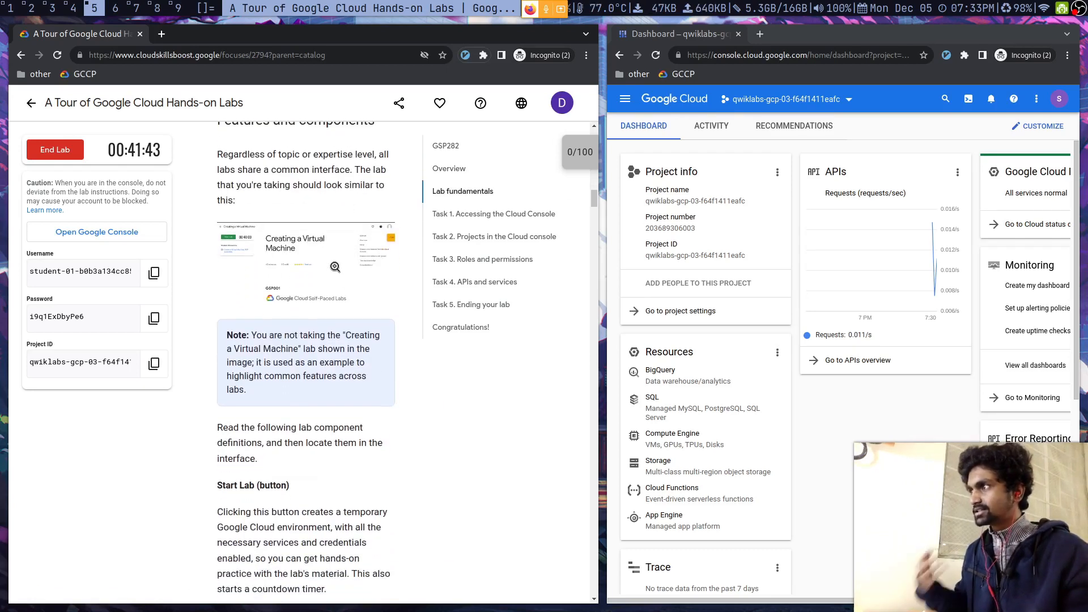
{"action": "scroll", "coordinate": [259, 305], "scroll_direction": "down", "scroll_amount": 7}
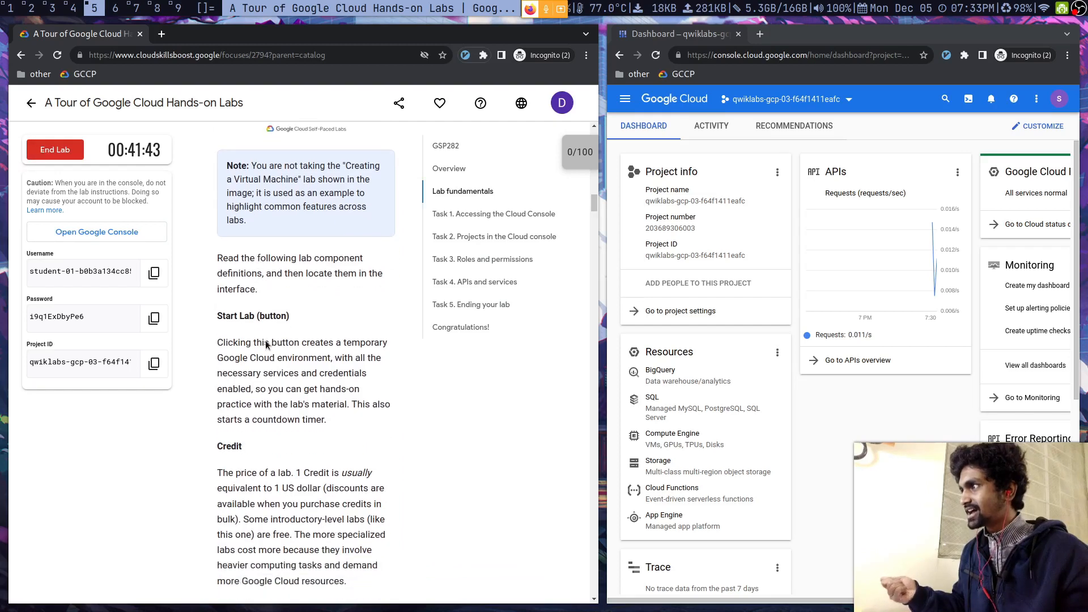
{"action": "scroll", "coordinate": [258, 401], "scroll_direction": "down", "scroll_amount": 3}
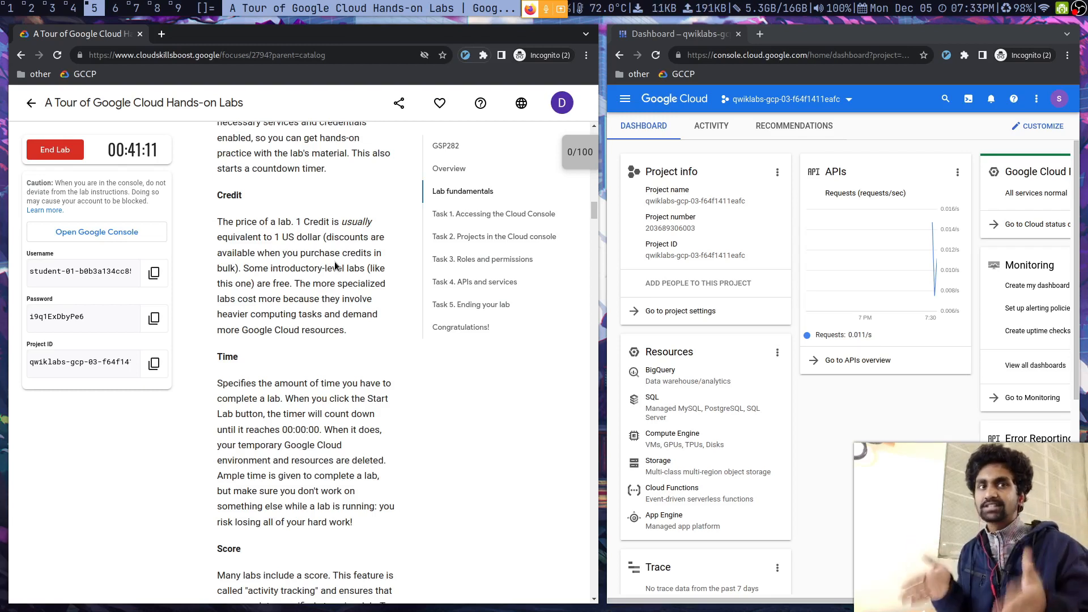
{"action": "scroll", "coordinate": [257, 329], "scroll_direction": "down", "scroll_amount": 4}
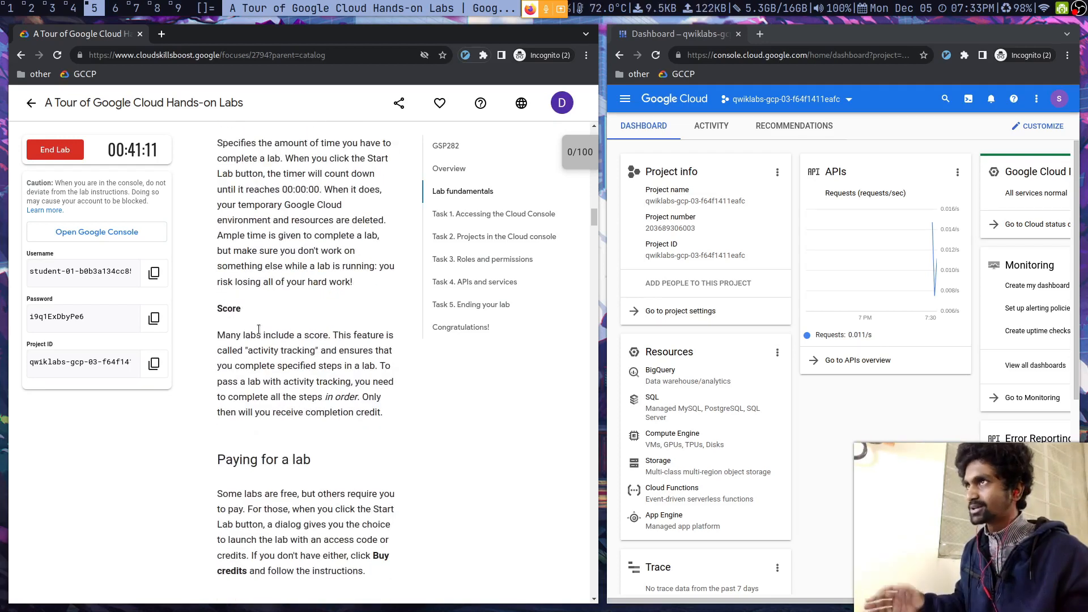
{"action": "scroll", "coordinate": [303, 368], "scroll_direction": "down", "scroll_amount": 6}
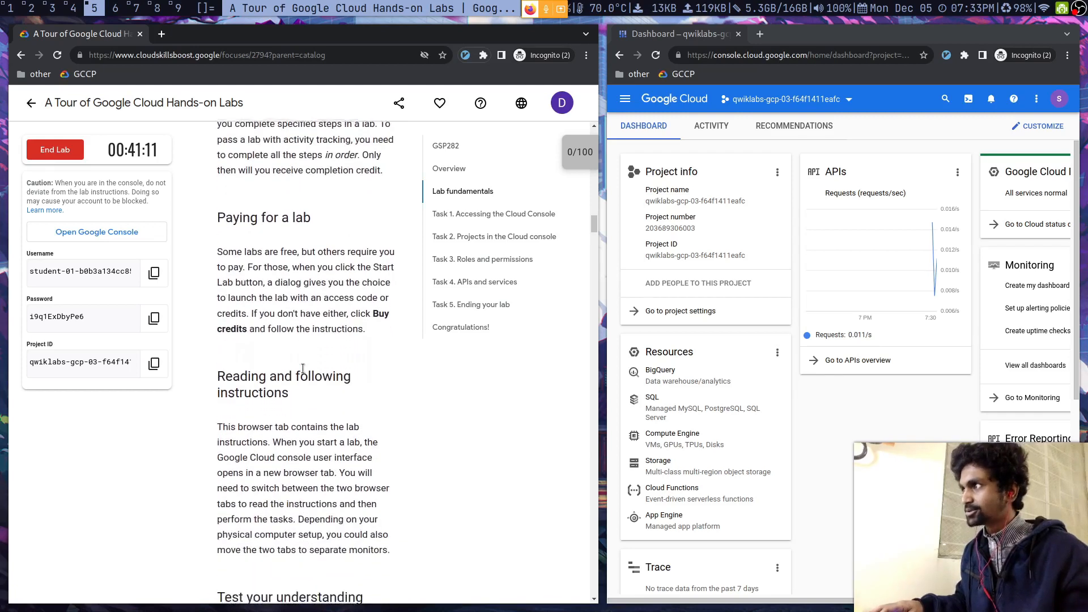
{"action": "scroll", "coordinate": [295, 340], "scroll_direction": "up", "scroll_amount": 4}
{"action": "scroll", "coordinate": [282, 289], "scroll_direction": "down", "scroll_amount": 3}
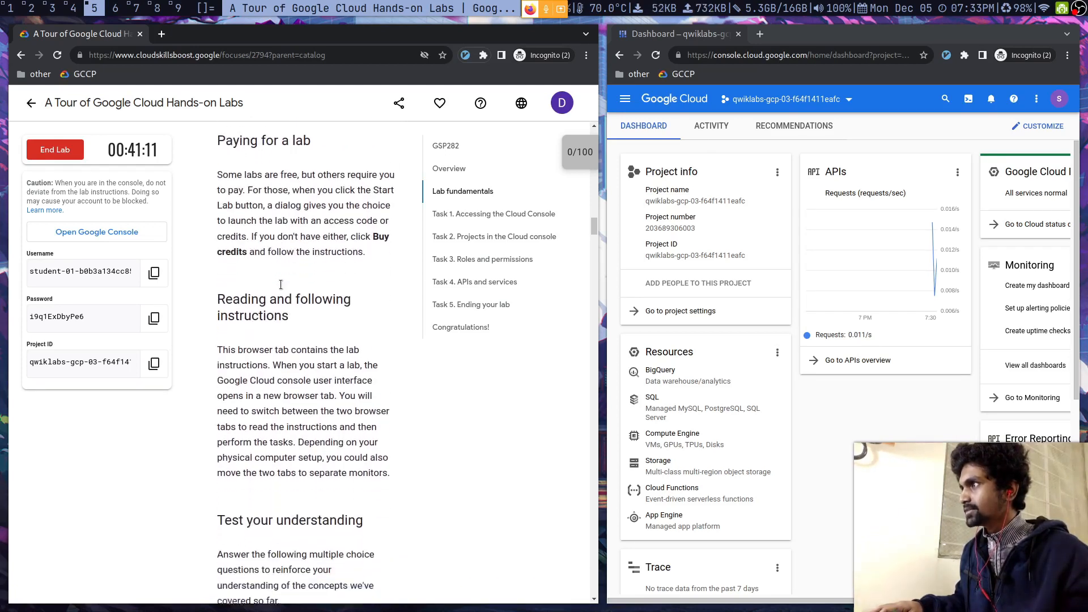
{"action": "scroll", "coordinate": [281, 289], "scroll_direction": "up", "scroll_amount": 2}
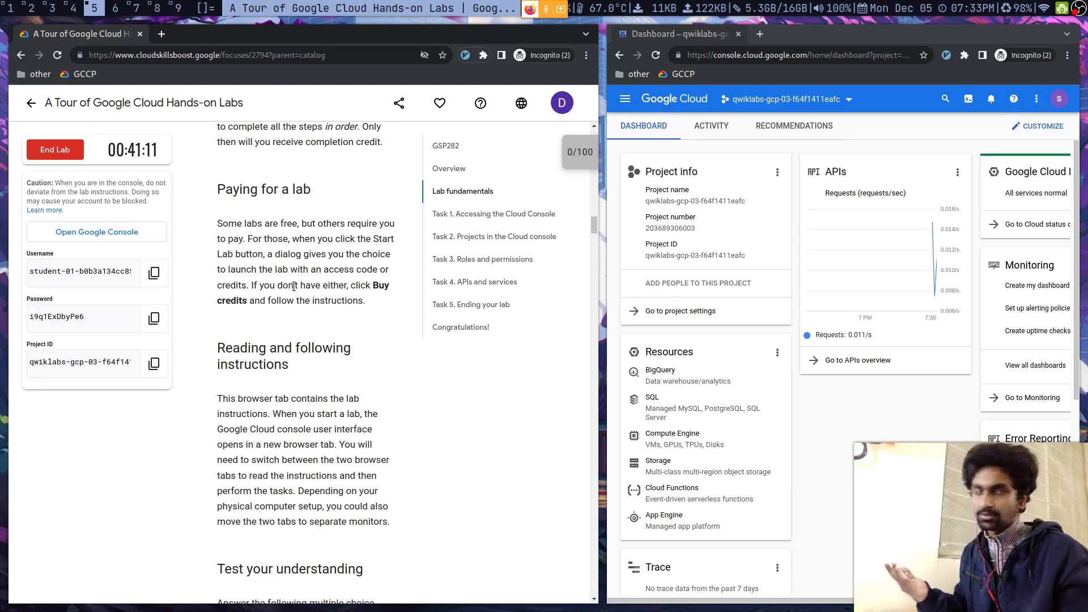
{"action": "scroll", "coordinate": [293, 286], "scroll_direction": "down", "scroll_amount": 7}
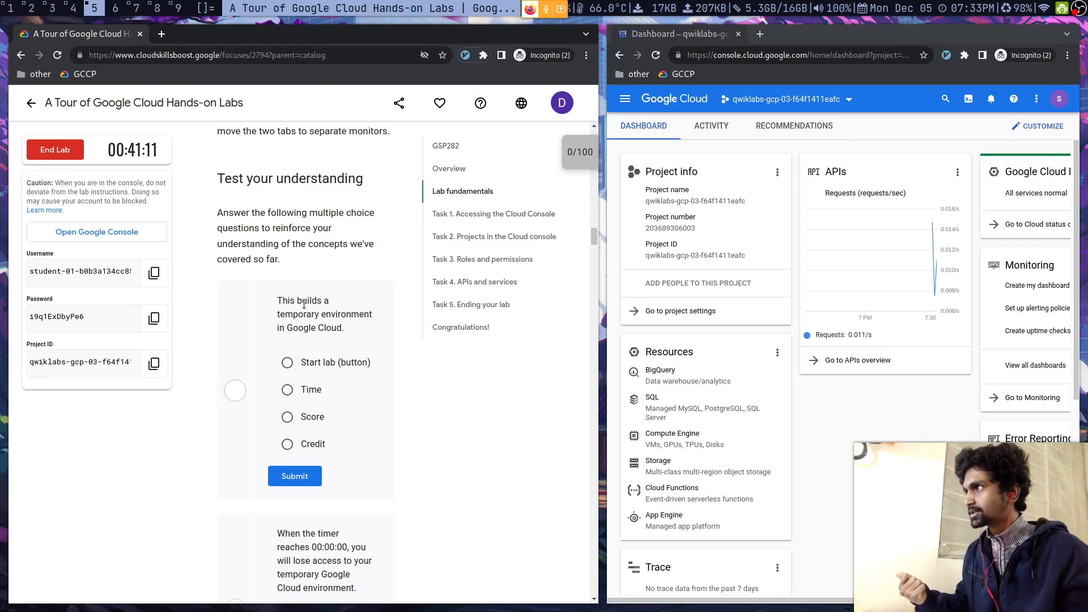
- Submit "Start lab (button)" for the temporary environment question and True for losing access when the timer reaches 00:00:00
{"action": "scroll", "coordinate": [304, 304], "scroll_direction": "down", "scroll_amount": 1}
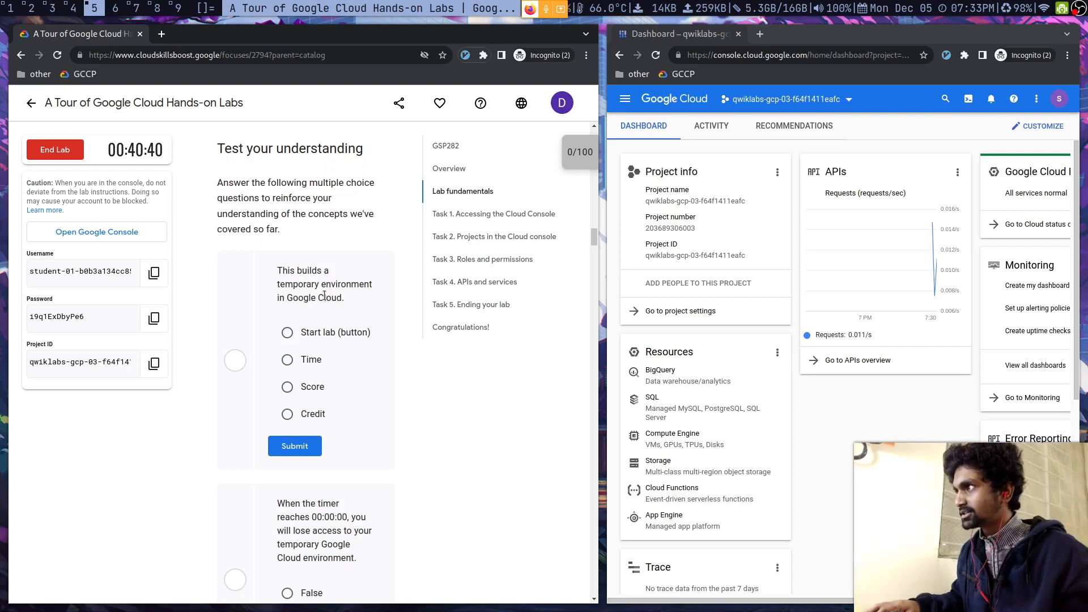
{"action": "left_click", "coordinate": [328, 336]}
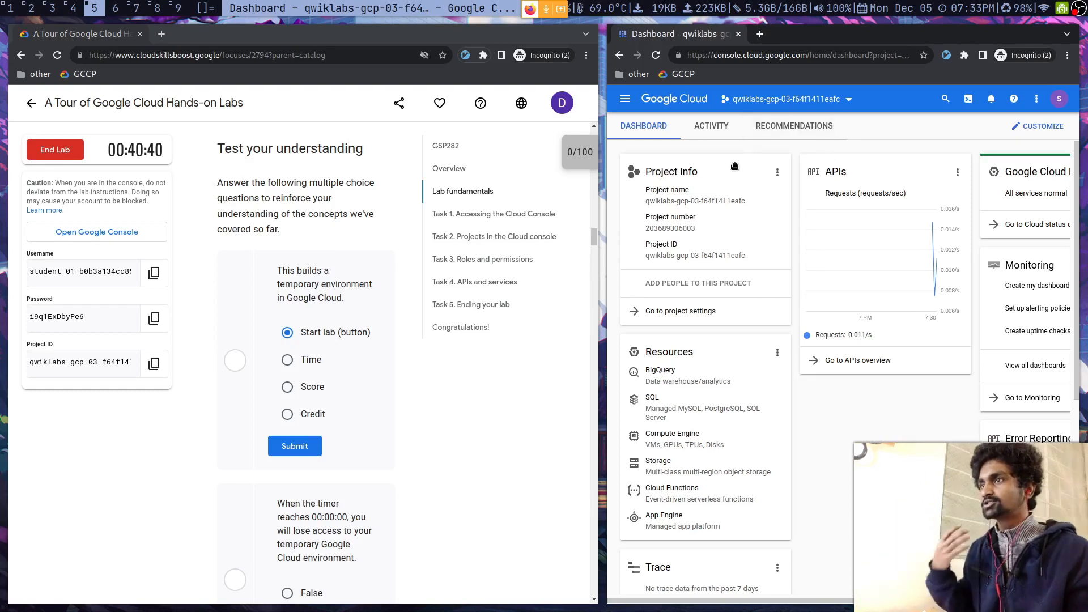
{"action": "left_click", "coordinate": [300, 447]}
{"action": "scroll", "coordinate": [300, 450], "scroll_direction": "down", "scroll_amount": 5}
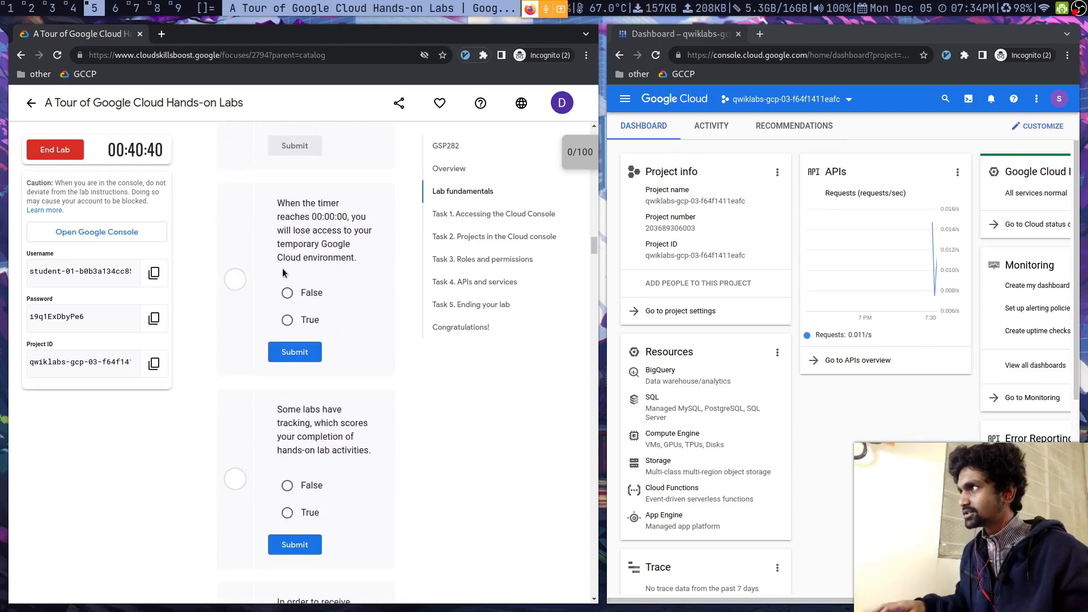
{"action": "left_click", "coordinate": [288, 319]}
{"action": "left_click", "coordinate": [295, 348]}
- Submit True for both the lab activity tracking question and the completion credit question
{"action": "scroll", "coordinate": [295, 341], "scroll_direction": "down", "scroll_amount": 5}
{"action": "scroll", "coordinate": [295, 340], "scroll_direction": "up", "scroll_amount": 1}
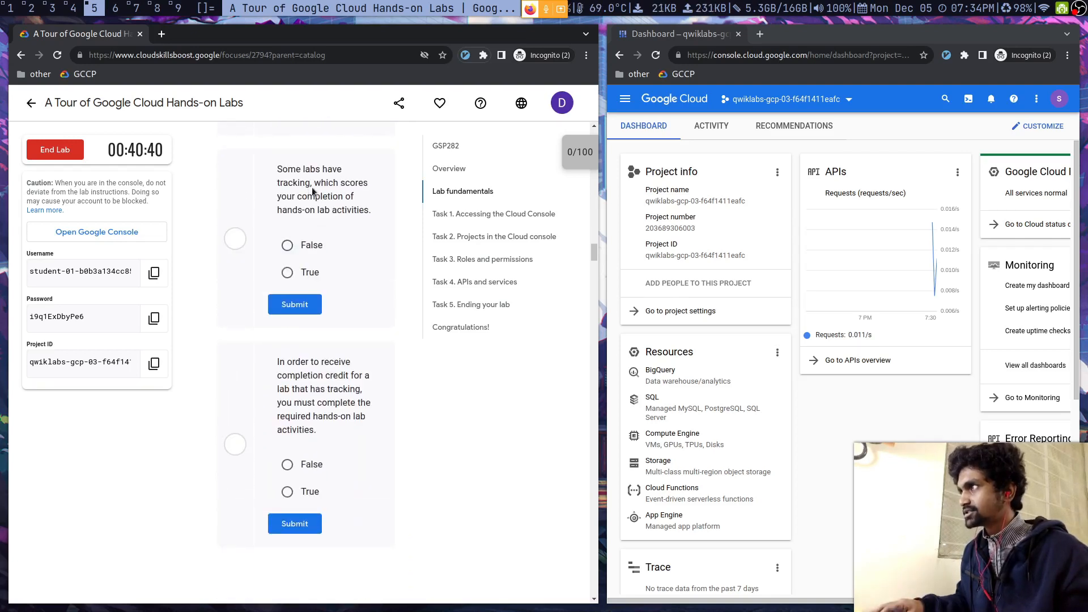
{"action": "left_click", "coordinate": [295, 304]}
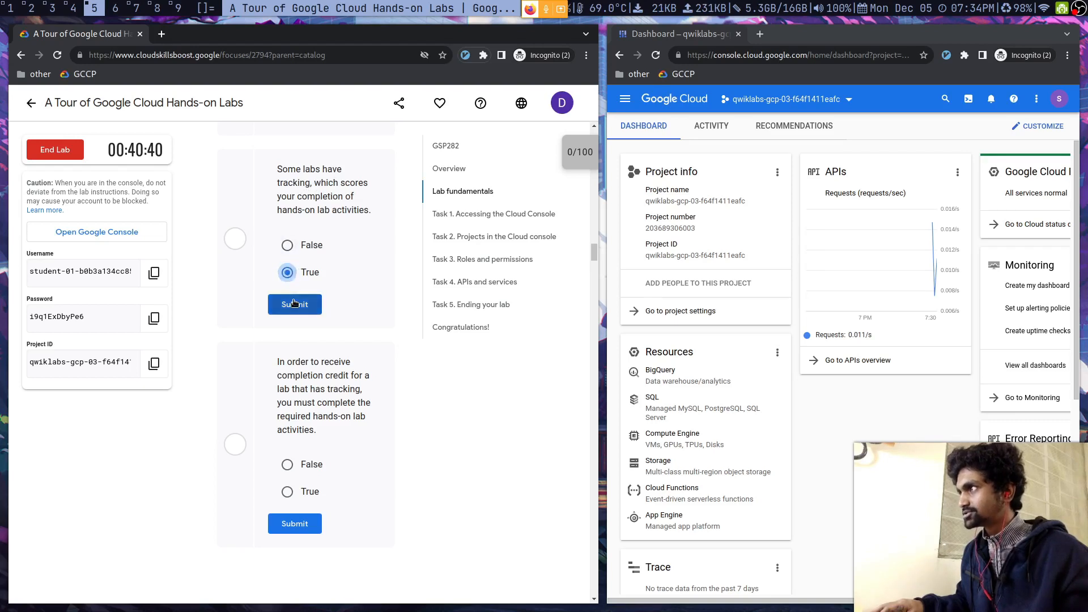
{"action": "scroll", "coordinate": [325, 352], "scroll_direction": "down", "scroll_amount": 3}
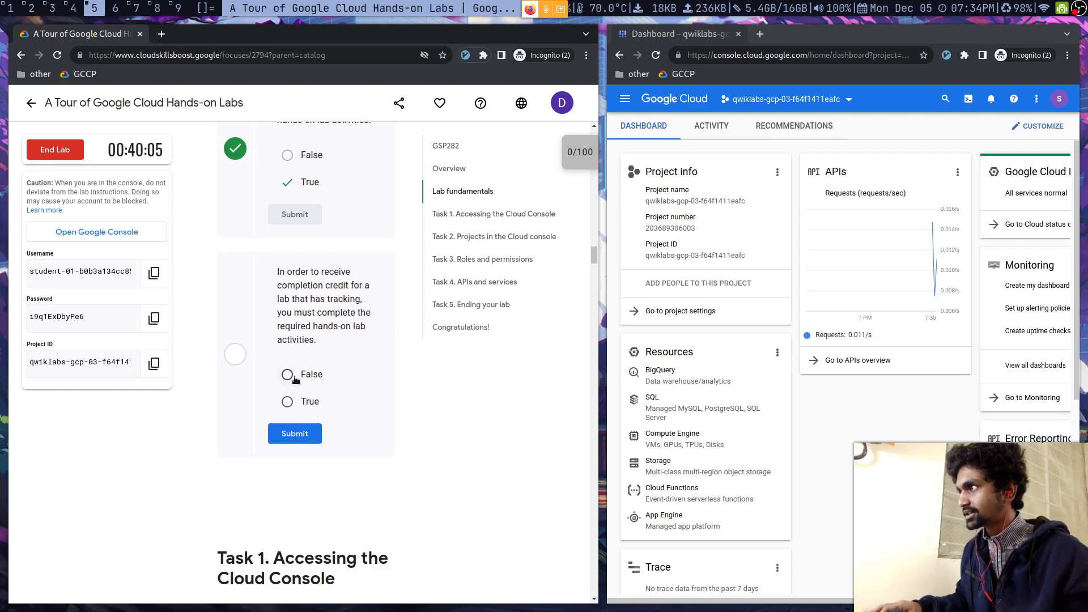
{"action": "left_click", "coordinate": [288, 402]}
{"action": "left_click", "coordinate": [307, 437]}
- Review Task 1's Lab details pane and check the console's project list, closing it without changing the project
{"action": "scroll", "coordinate": [307, 436], "scroll_direction": "down", "scroll_amount": 6}
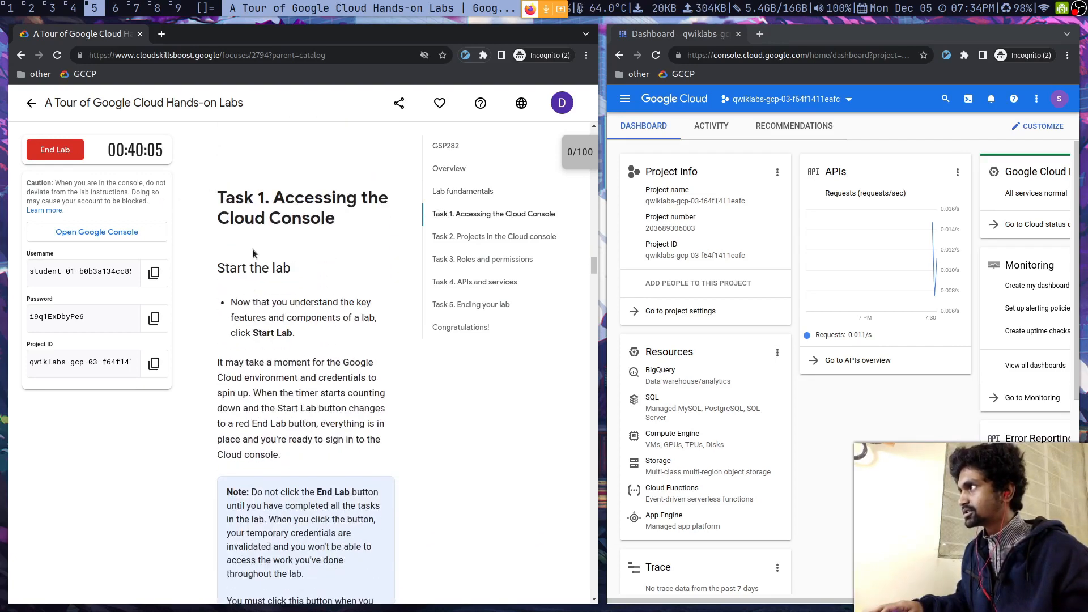
{"action": "scroll", "coordinate": [253, 251], "scroll_direction": "down", "scroll_amount": 9}
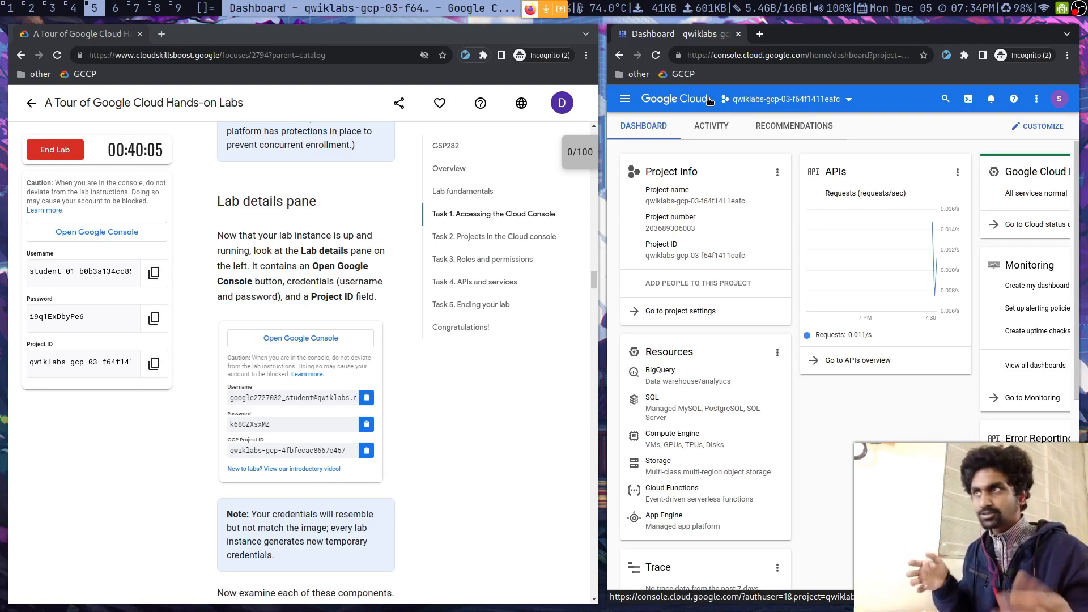
{"action": "left_click", "coordinate": [784, 105]}
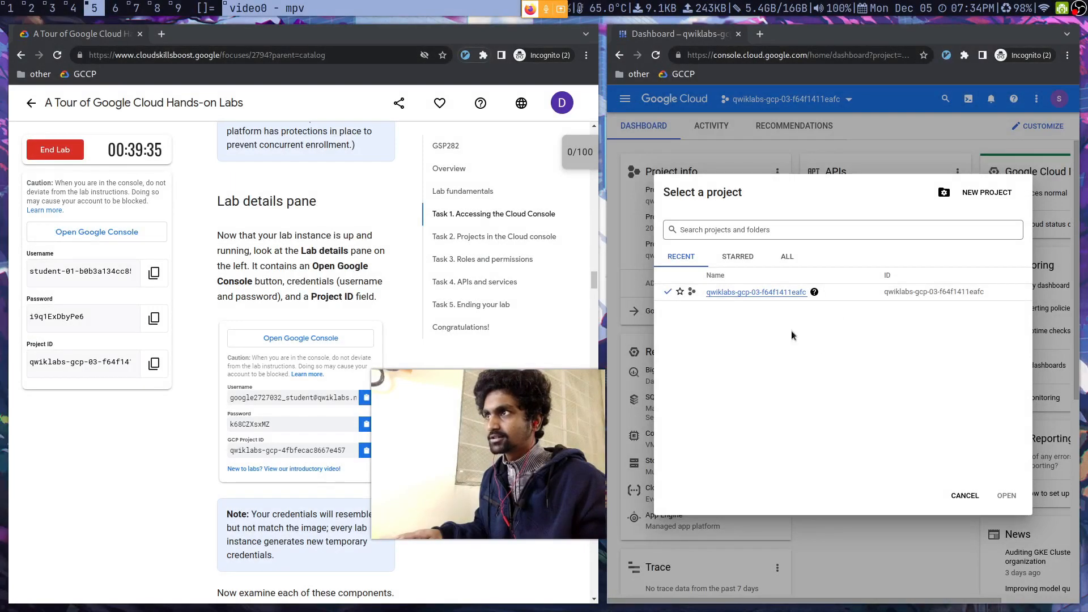
{"action": "left_click", "coordinate": [965, 495]}
{"action": "left_click_drag", "start_coordinate": [515, 470], "coordinate": [996, 544]}
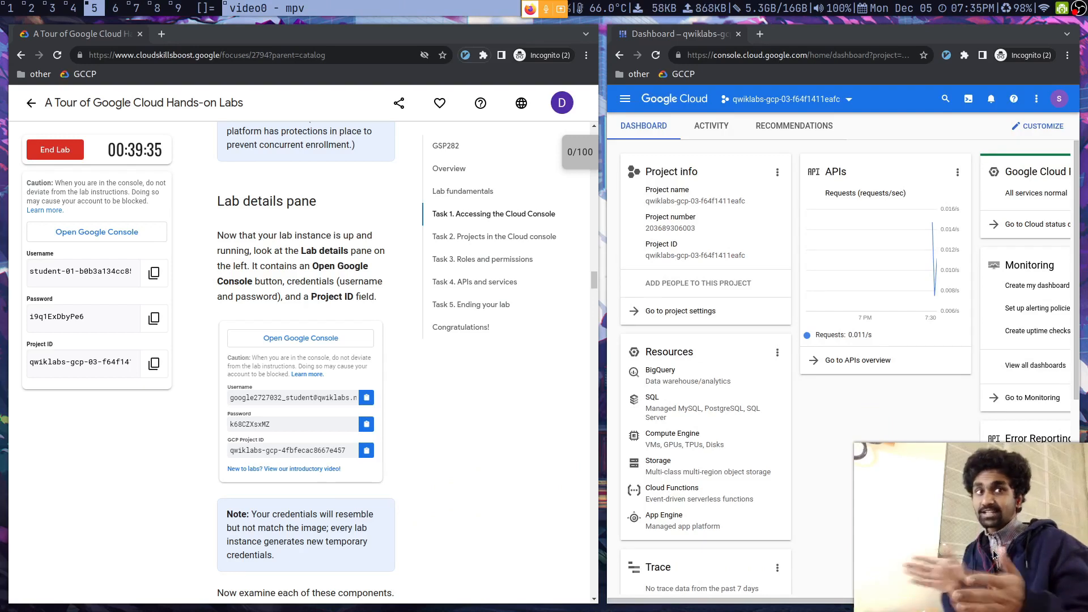
- Copy the lab's Project ID and examine Task 1's explanations of Open Google console, Project ID and the credentials
{"action": "scroll", "coordinate": [306, 362], "scroll_direction": "down", "scroll_amount": 5}
{"action": "left_click", "coordinate": [153, 360]}
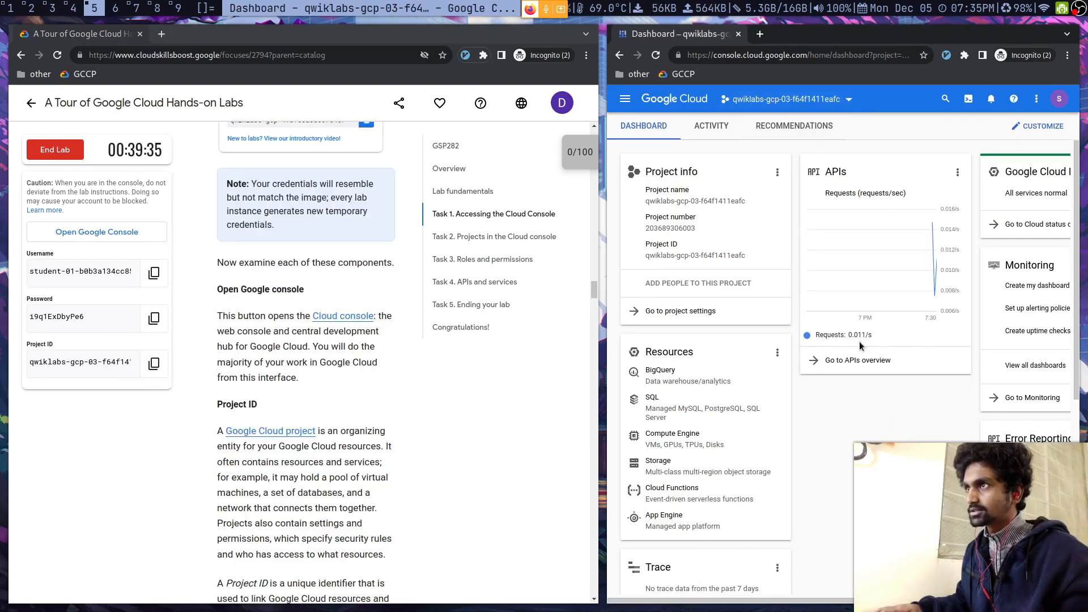
{"action": "scroll", "coordinate": [416, 358], "scroll_direction": "down", "scroll_amount": 3}
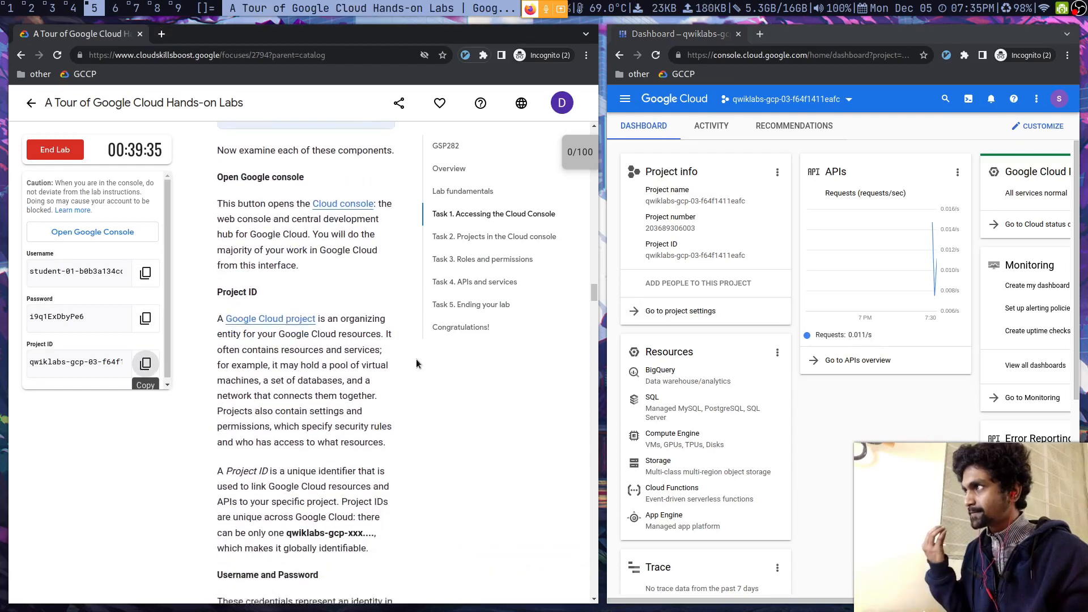
{"action": "left_click", "coordinate": [475, 226]}
{"action": "scroll", "coordinate": [329, 347], "scroll_direction": "down", "scroll_amount": 5}
{"action": "scroll", "coordinate": [329, 342], "scroll_direction": "down", "scroll_amount": 7}
{"action": "left_click_drag", "start_coordinate": [253, 192], "coordinate": [321, 204]}
{"action": "left_click", "coordinate": [321, 204]}
{"action": "scroll", "coordinate": [281, 305], "scroll_direction": "up", "scroll_amount": 3}
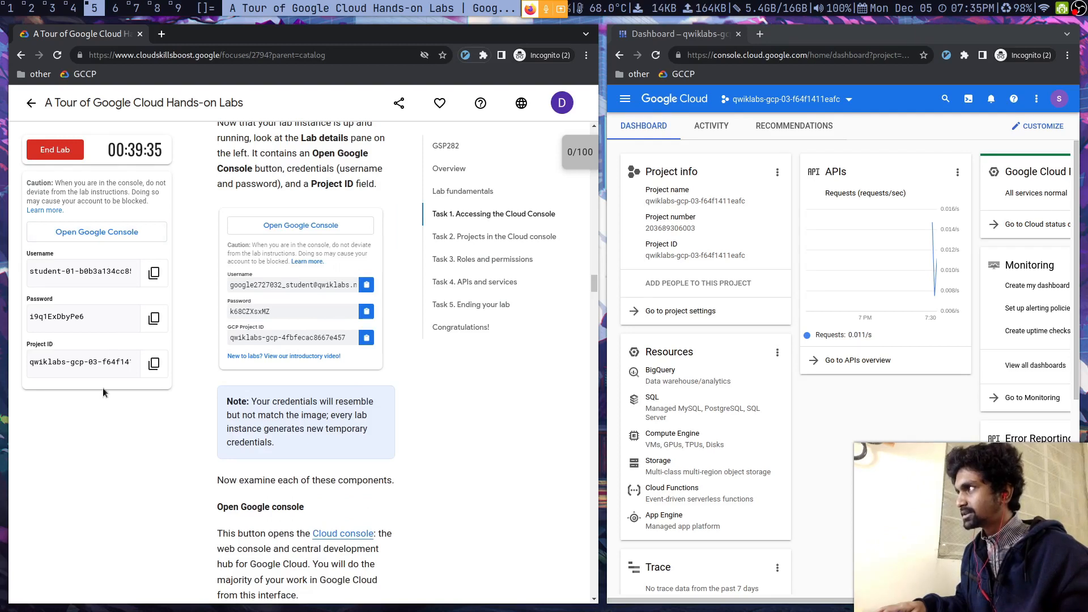
- Read the Username and Password explanation and the Sign in to Google Cloud instructions, down to Task 1's multiple-choice questions
{"action": "scroll", "coordinate": [292, 384], "scroll_direction": "down", "scroll_amount": 6}
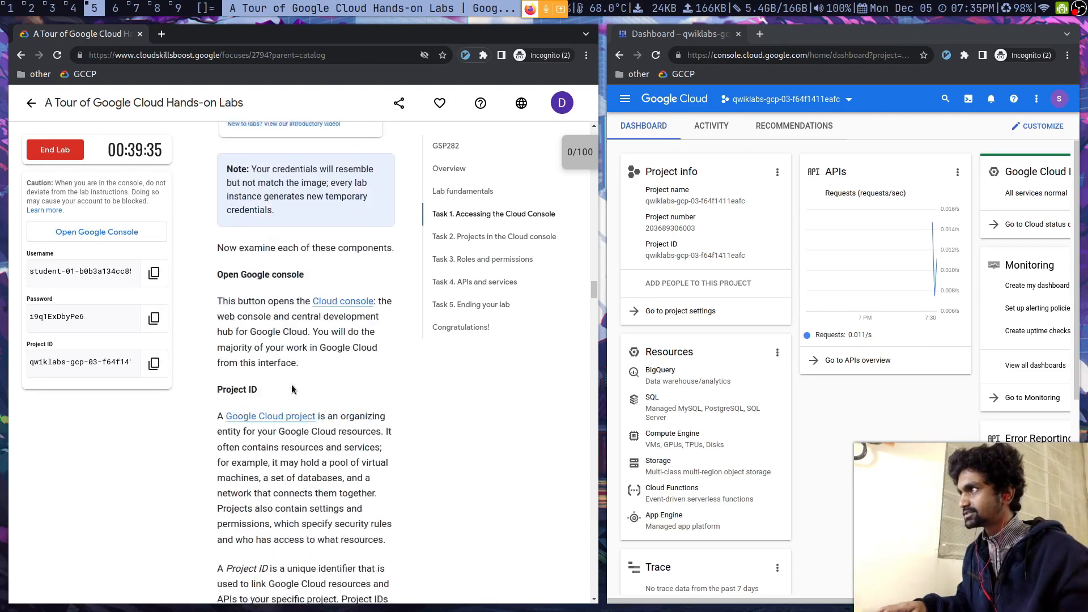
{"action": "scroll", "coordinate": [290, 374], "scroll_direction": "down", "scroll_amount": 6}
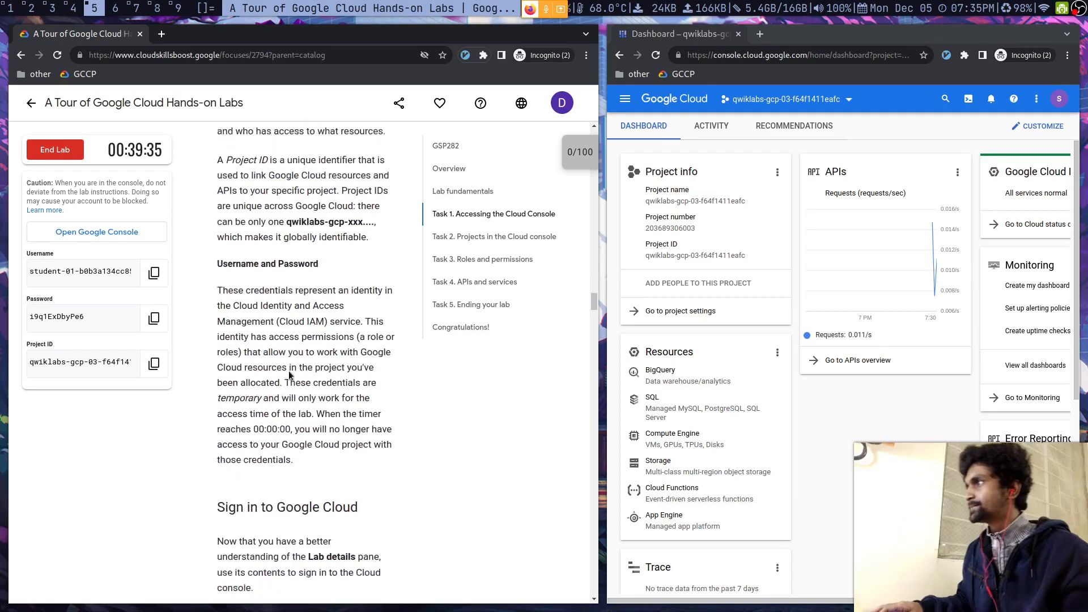
{"action": "scroll", "coordinate": [276, 300], "scroll_direction": "down", "scroll_amount": 5}
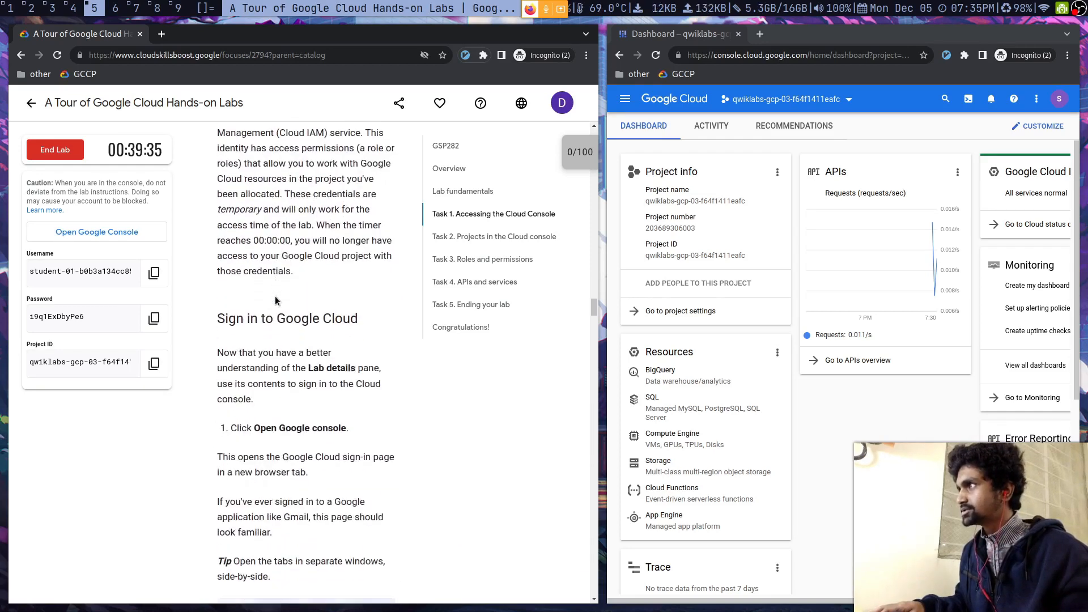
{"action": "scroll", "coordinate": [298, 263], "scroll_direction": "down", "scroll_amount": 6}
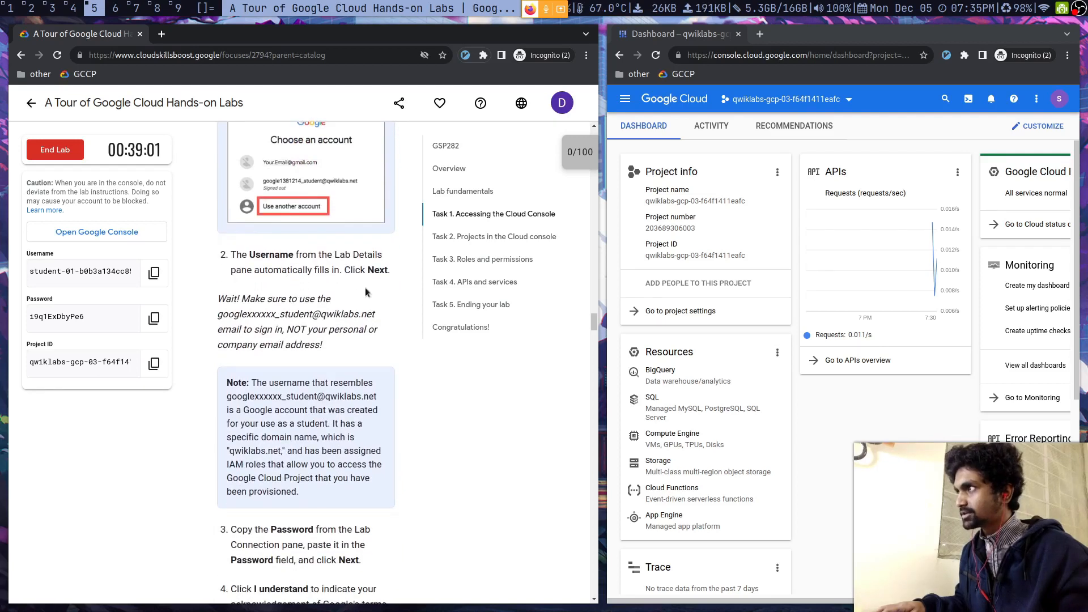
{"action": "scroll", "coordinate": [365, 292], "scroll_direction": "down", "scroll_amount": 5}
{"action": "scroll", "coordinate": [283, 287], "scroll_direction": "down", "scroll_amount": 2}
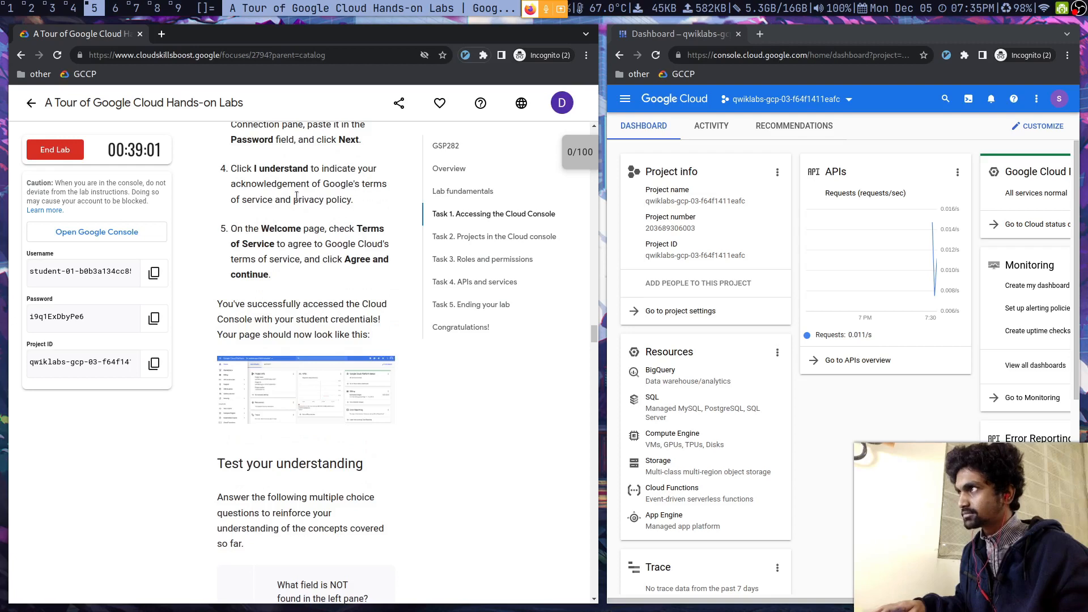
{"action": "scroll", "coordinate": [316, 227], "scroll_direction": "down", "scroll_amount": 2}
{"action": "scroll", "coordinate": [316, 227], "scroll_direction": "down", "scroll_amount": 5}
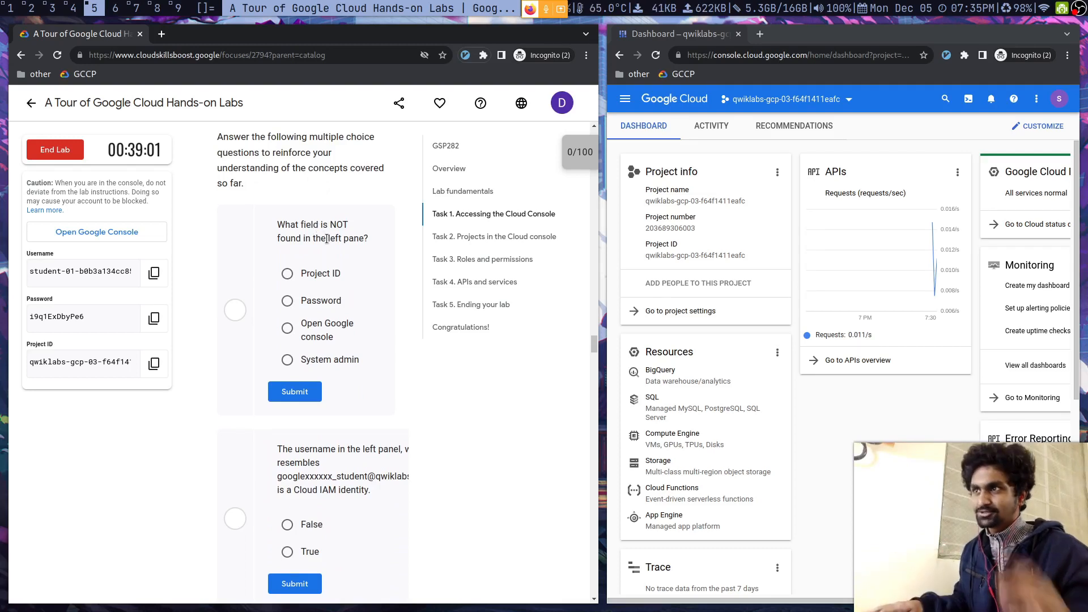
- Switch to the Jitsi meeting, admit the participant waiting in the lobby, and return to the lab
{"action": "key", "text": "super+3"}
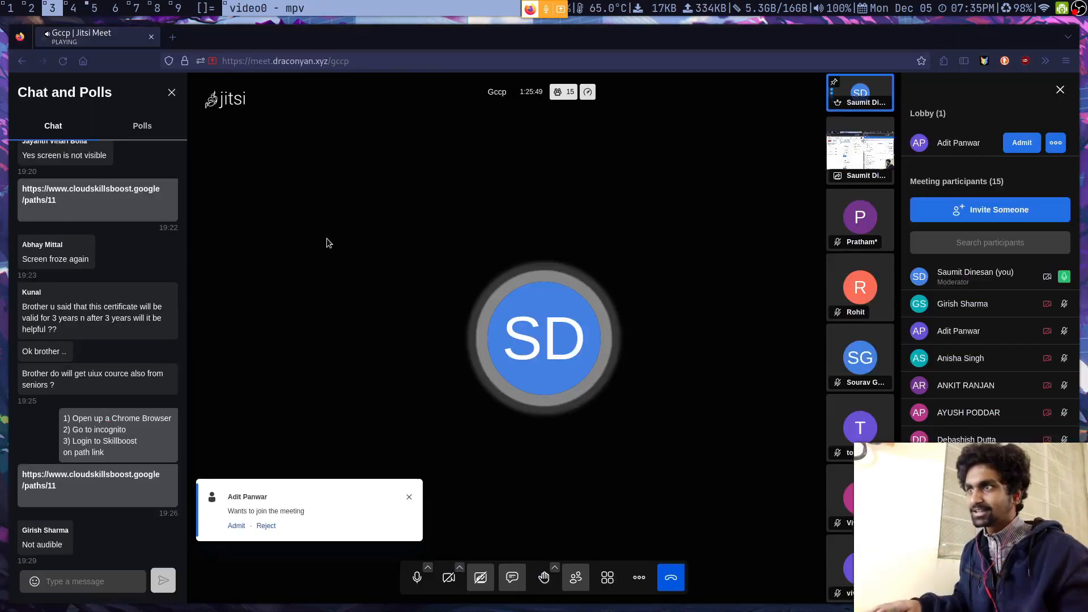
{"action": "left_click", "coordinate": [233, 525]}
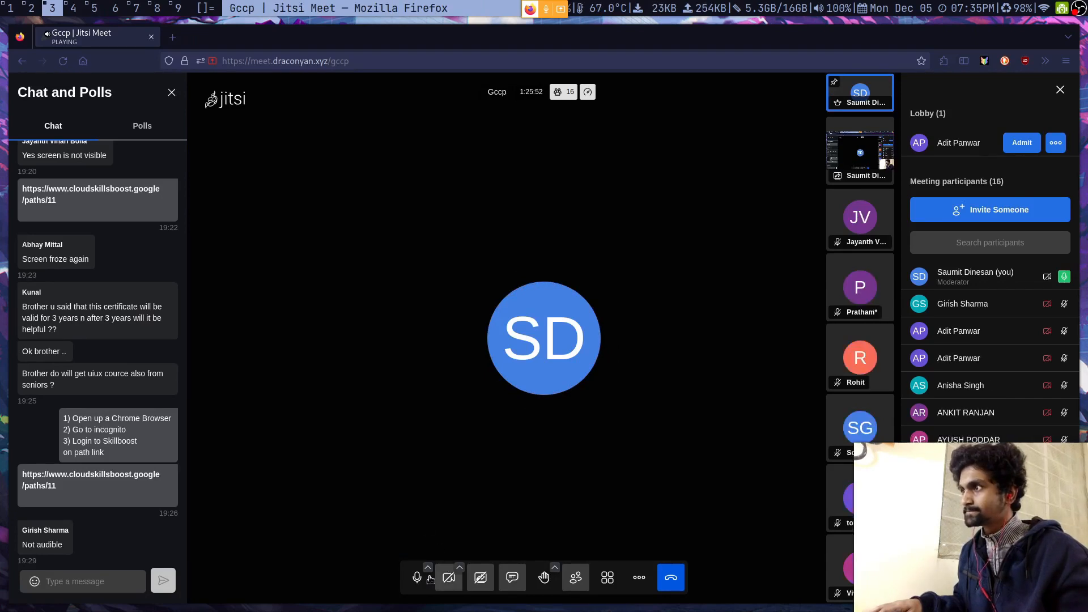
{"action": "key", "text": "super+5"}
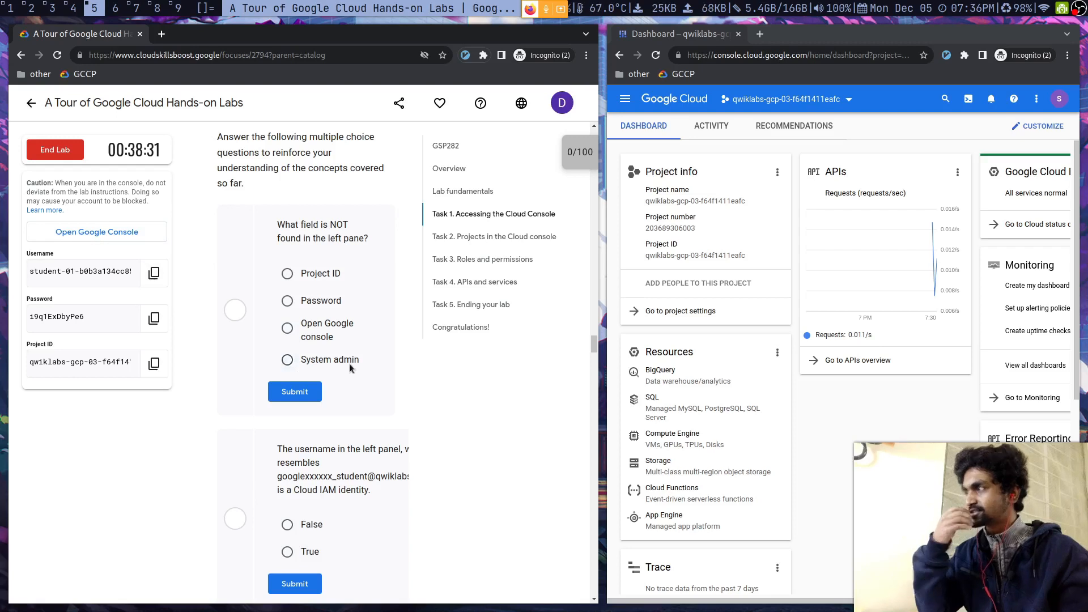
{"action": "key", "text": "super+3"}
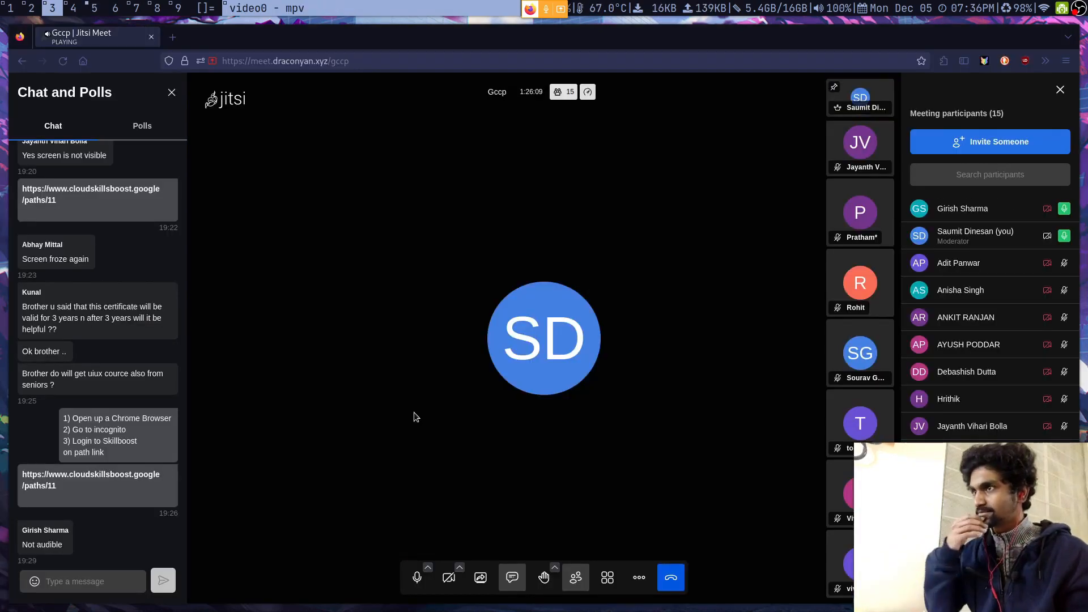
{"action": "key", "text": "super+5"}
- Submit System admin for the field not found in the left pane and True for the username being a Cloud IAM identity
{"action": "left_click", "coordinate": [308, 362]}
{"action": "left_click", "coordinate": [295, 388]}
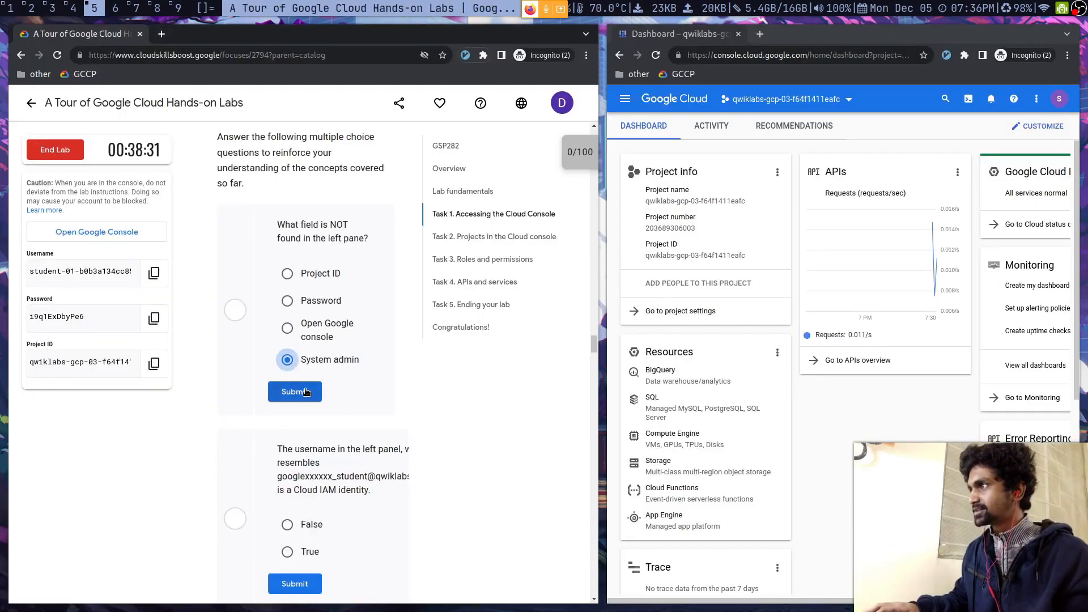
{"action": "scroll", "coordinate": [275, 360], "scroll_direction": "down", "scroll_amount": 4}
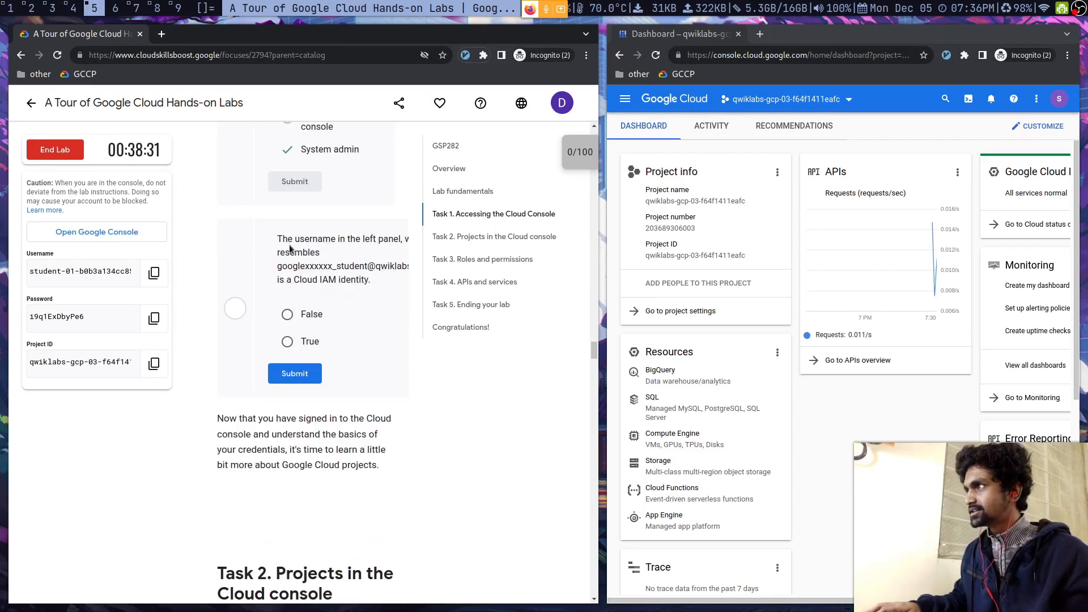
{"action": "triple_click", "coordinate": [313, 268]}
{"action": "left_click", "coordinate": [321, 278]}
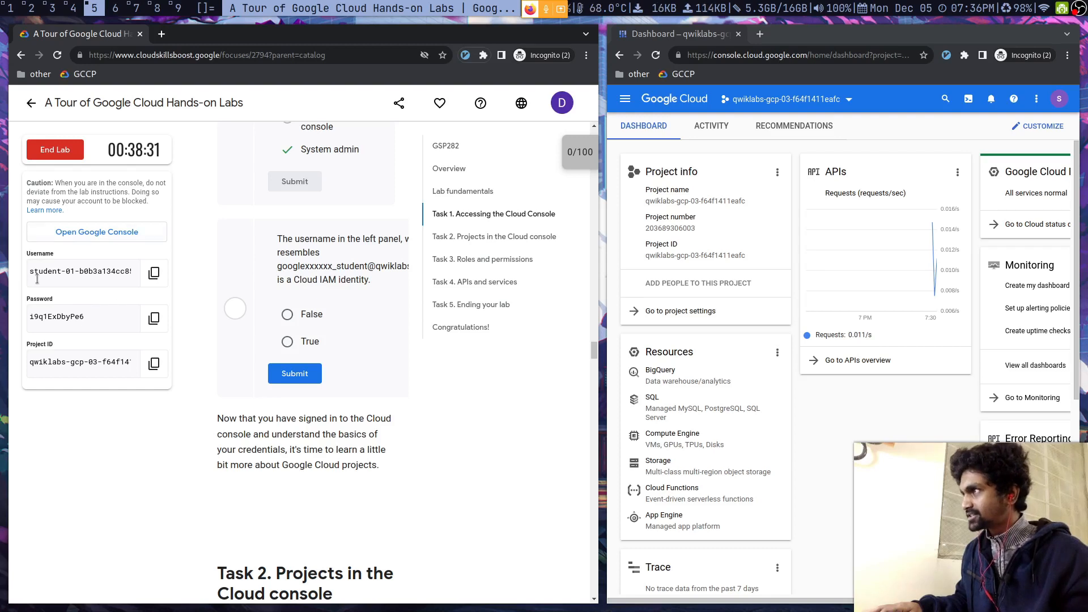
{"action": "left_click", "coordinate": [154, 273]}
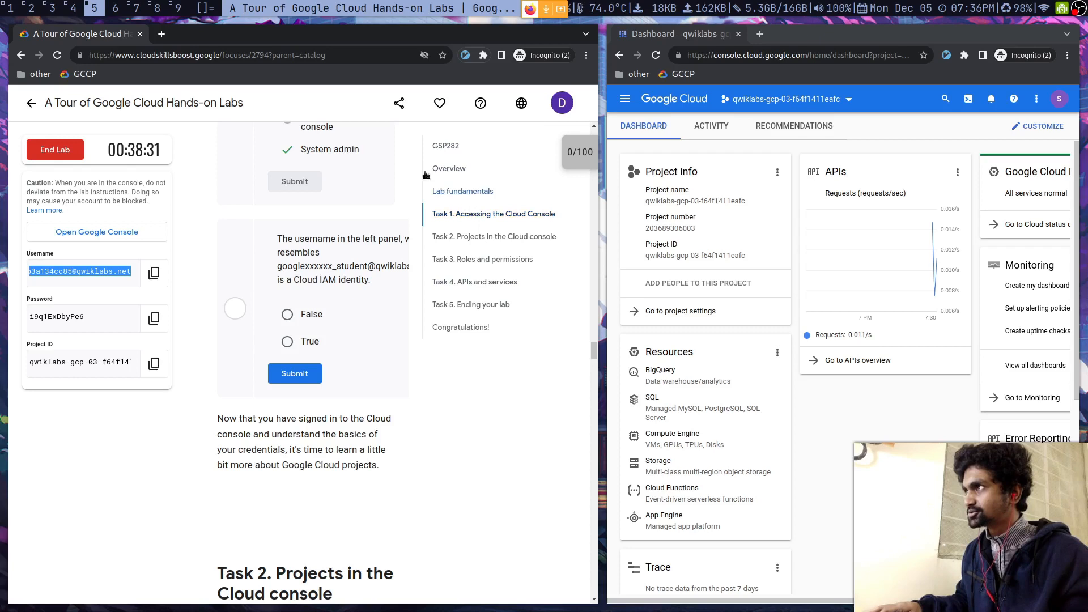
{"action": "left_click", "coordinate": [288, 341]}
{"action": "left_click", "coordinate": [295, 373]}
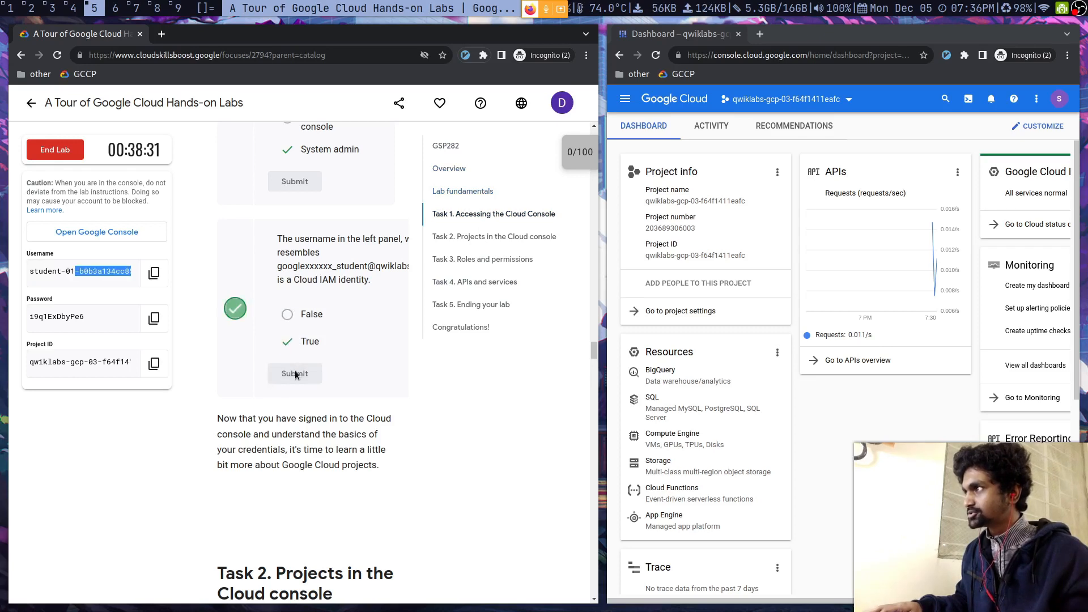
- Read through Task 2 on Google Cloud projects and submit Google Cloud Project as the organizing entity in its quiz
{"action": "scroll", "coordinate": [283, 408], "scroll_direction": "down", "scroll_amount": 7}
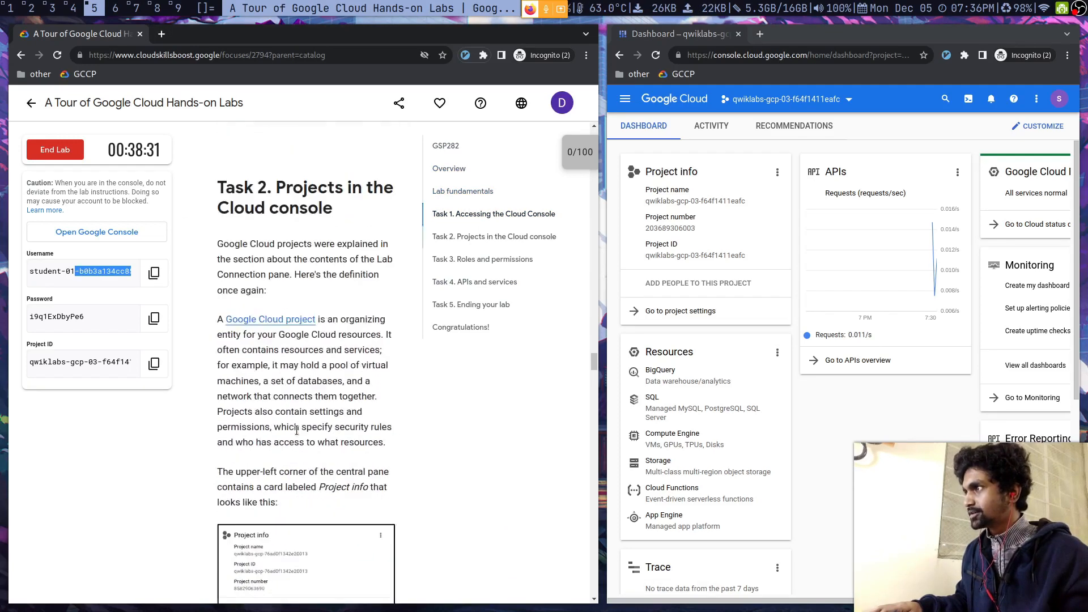
{"action": "scroll", "coordinate": [297, 429], "scroll_direction": "down", "scroll_amount": 5}
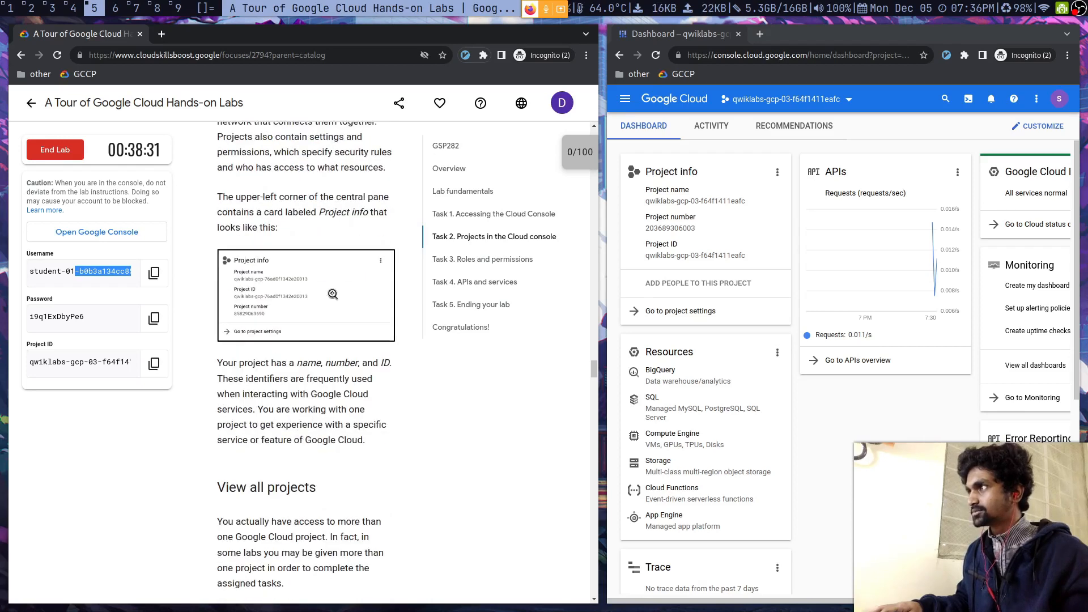
{"action": "scroll", "coordinate": [108, 270], "scroll_direction": "up", "scroll_amount": 3}
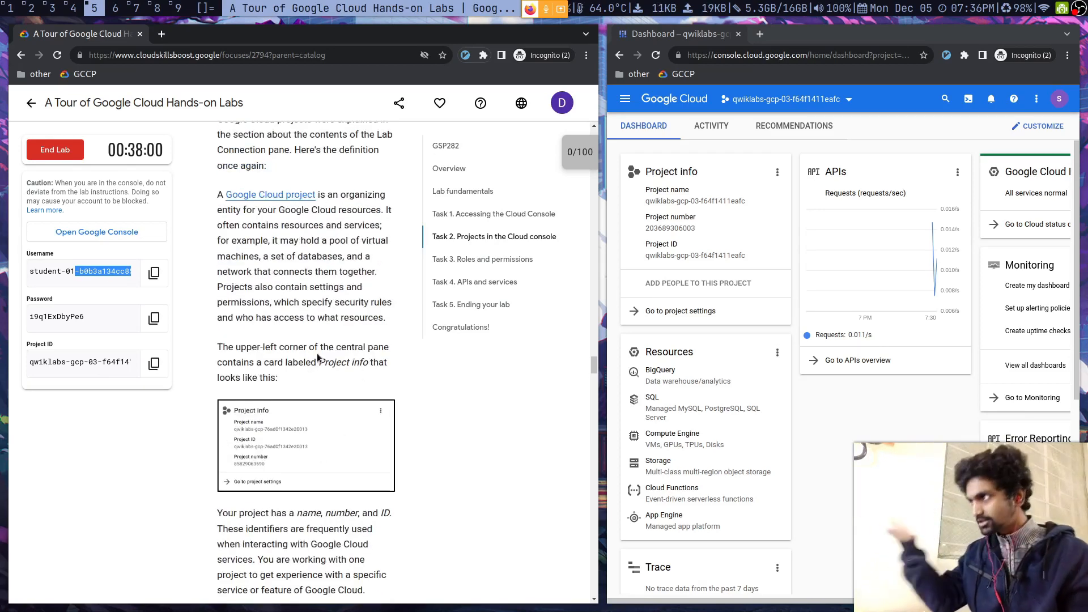
{"action": "scroll", "coordinate": [315, 349], "scroll_direction": "down", "scroll_amount": 10}
{"action": "scroll", "coordinate": [313, 344], "scroll_direction": "down", "scroll_amount": 5}
{"action": "scroll", "coordinate": [313, 344], "scroll_direction": "up", "scroll_amount": 1}
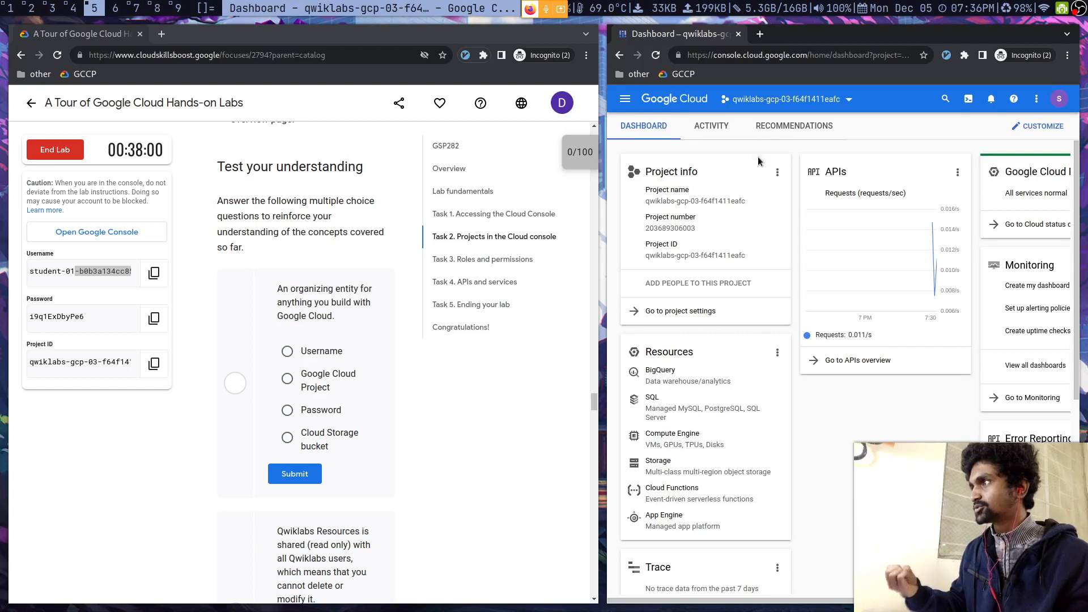
{"action": "left_click", "coordinate": [316, 304]}
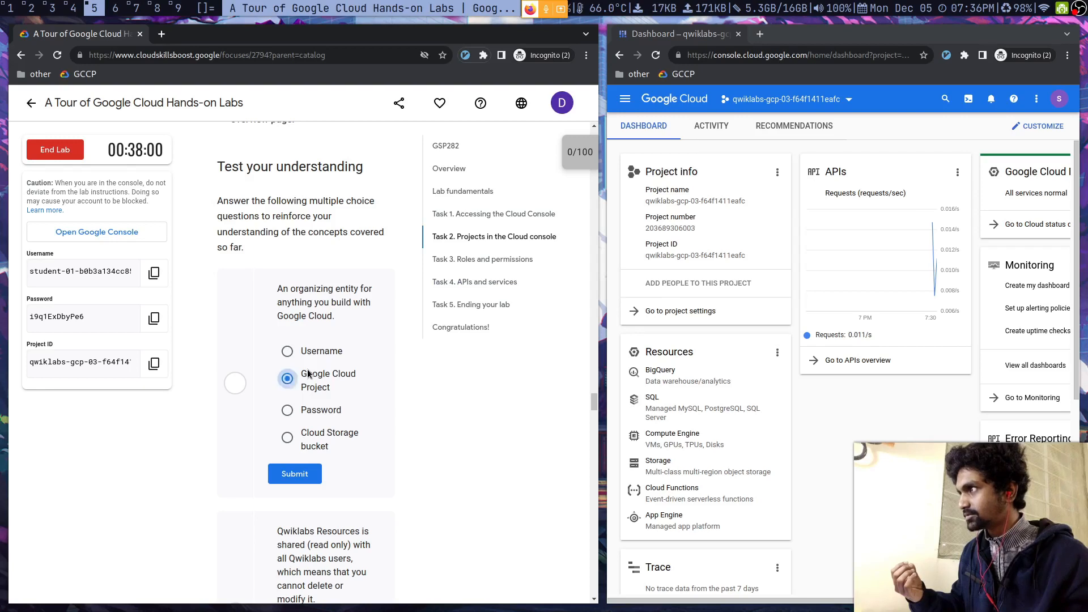
{"action": "left_click", "coordinate": [289, 474]}
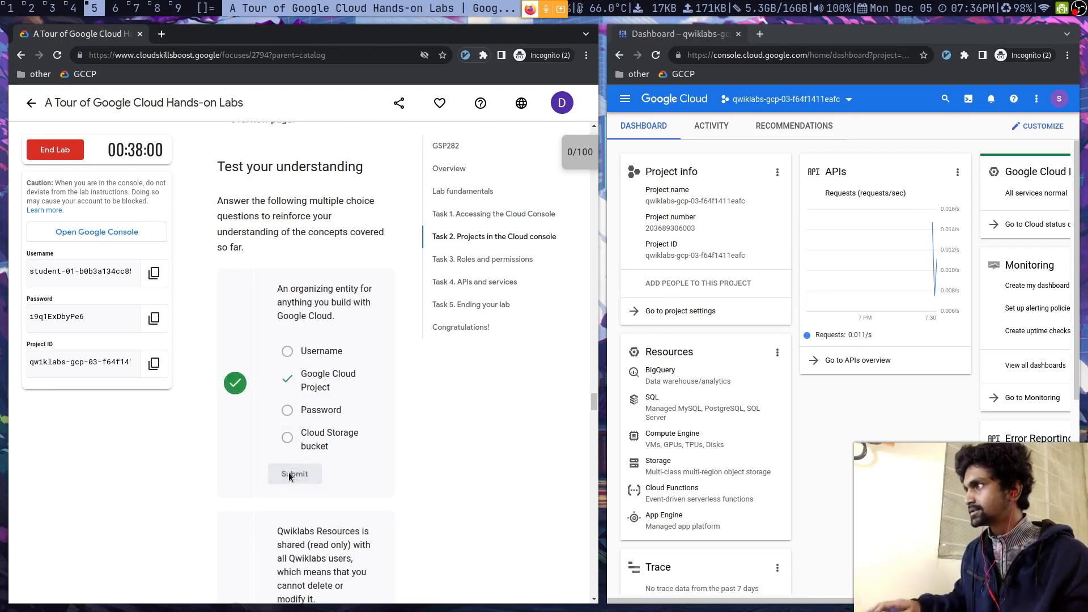
- Switch the console to the Qwiklabs Resources project, examine its dashboard, and switch back to the qwiklabs-gcp-03-f64f1411eafc project
{"action": "scroll", "coordinate": [289, 471], "scroll_direction": "down", "scroll_amount": 3}
{"action": "scroll", "coordinate": [289, 468], "scroll_direction": "down", "scroll_amount": 2}
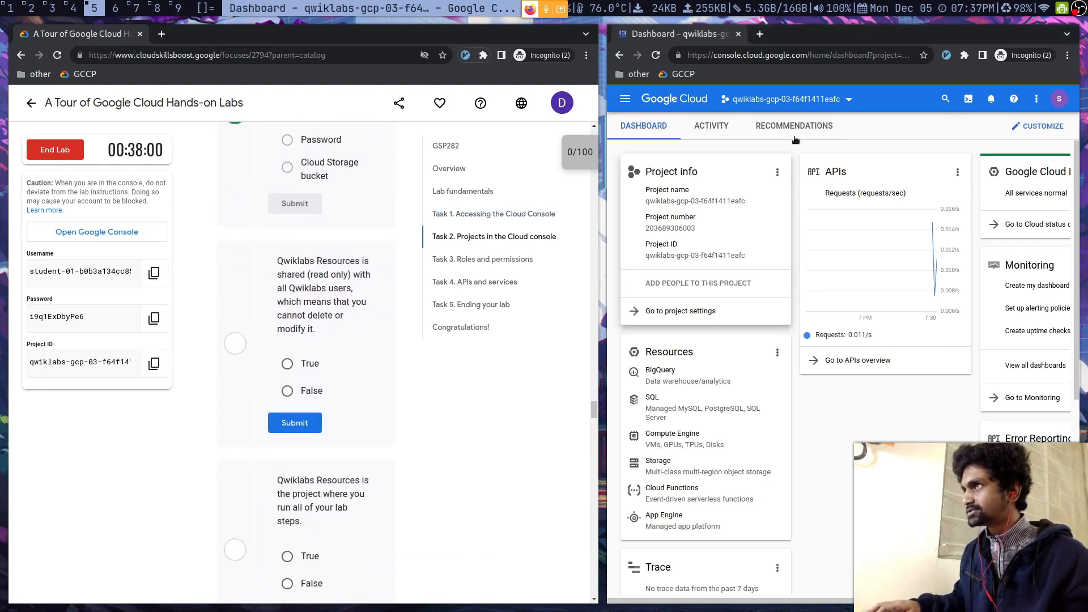
{"action": "left_click", "coordinate": [796, 102]}
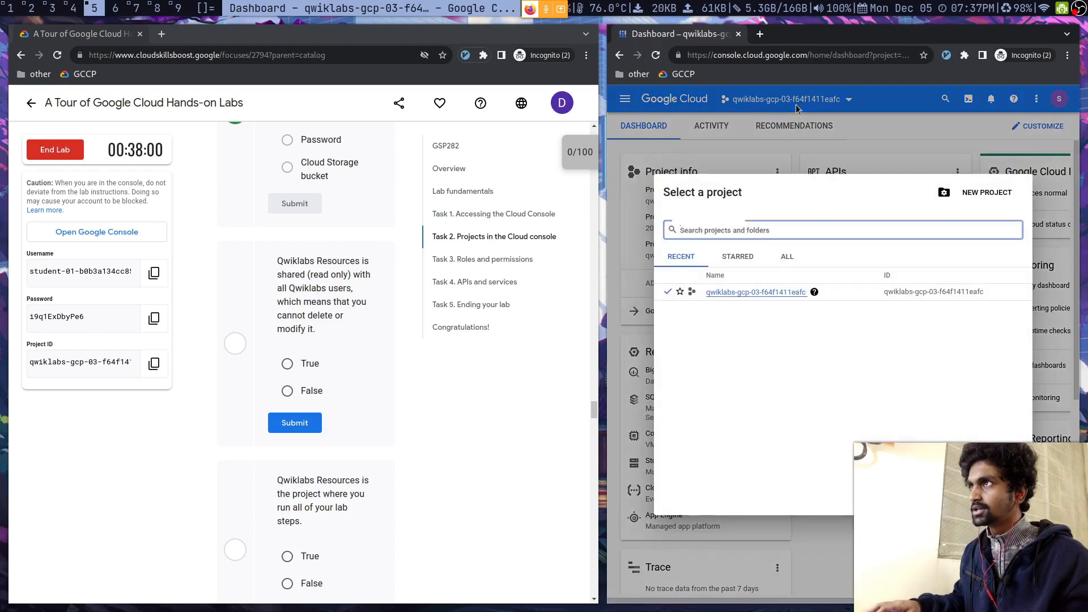
{"action": "left_click", "coordinate": [748, 256]}
{"action": "left_click", "coordinate": [786, 256]}
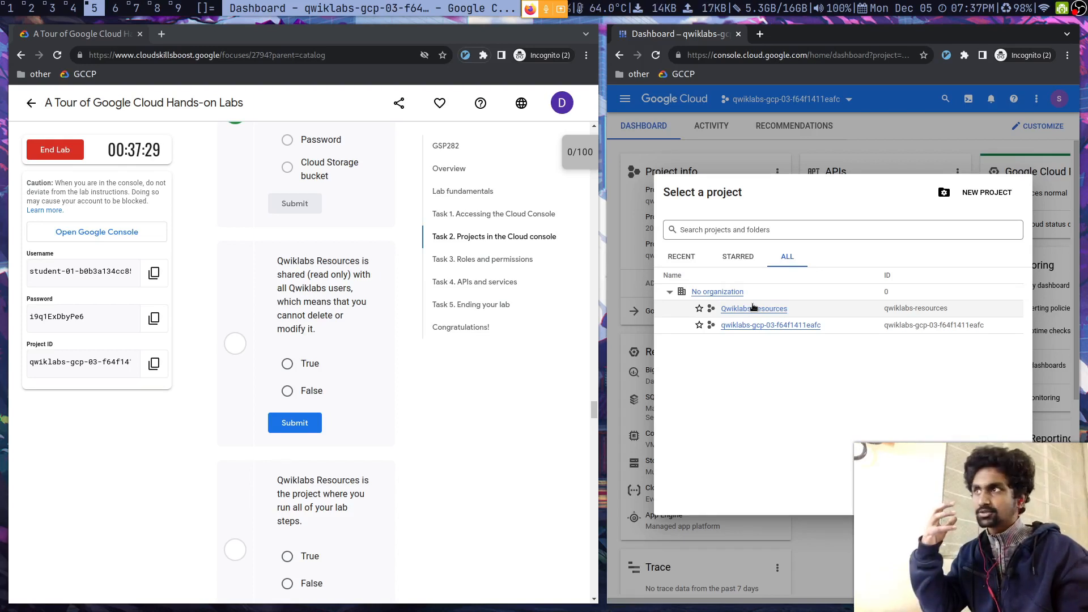
{"action": "left_click", "coordinate": [753, 307]}
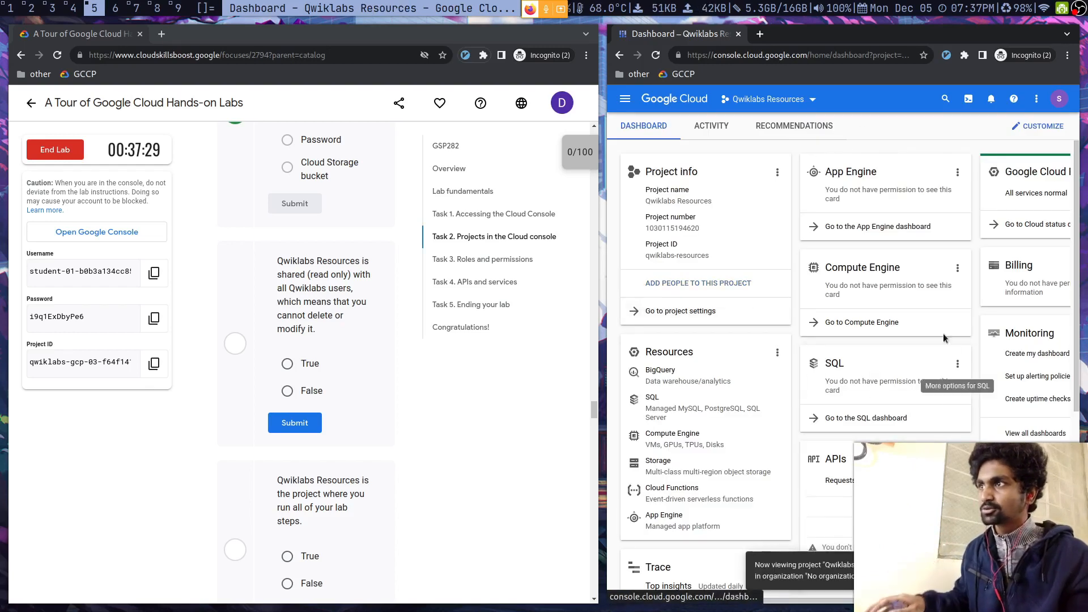
{"action": "scroll", "coordinate": [914, 372], "scroll_direction": "down", "scroll_amount": 3}
{"action": "scroll", "coordinate": [918, 369], "scroll_direction": "up", "scroll_amount": 3}
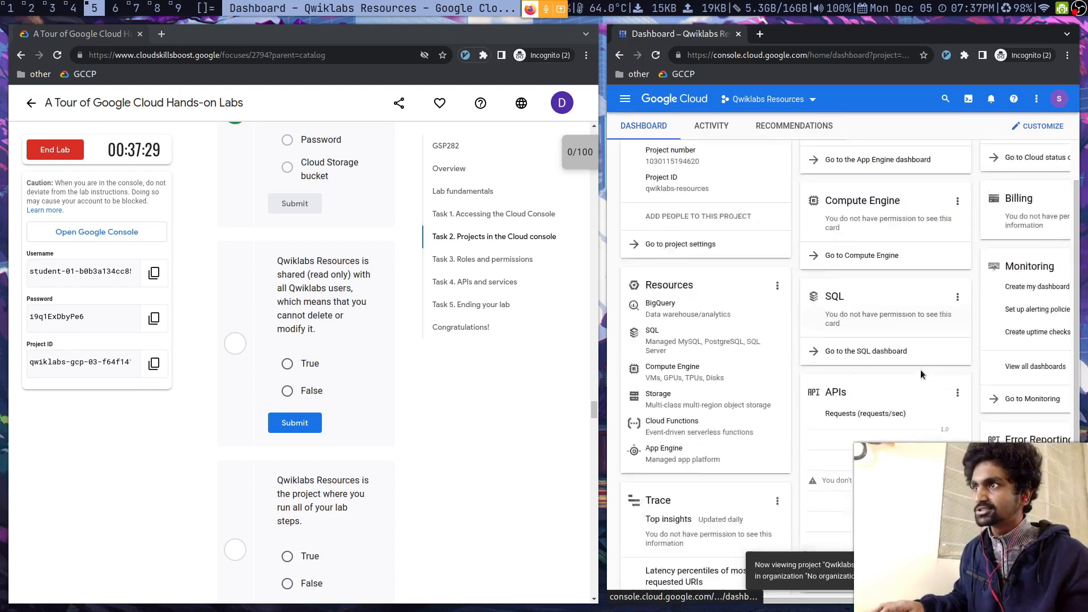
{"action": "left_click", "coordinate": [752, 107]}
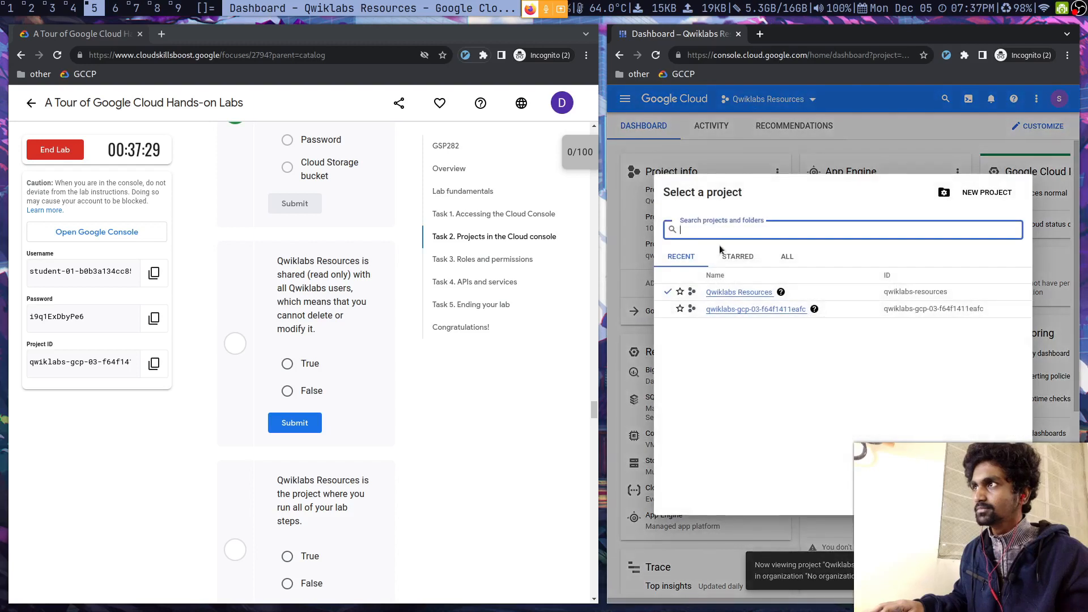
{"action": "left_click", "coordinate": [726, 309]}
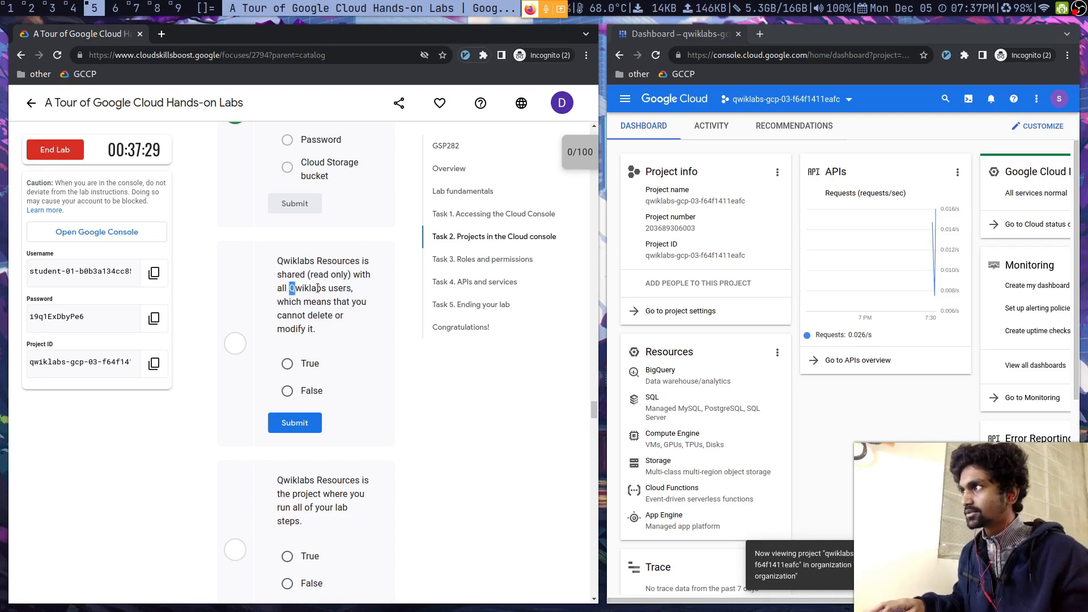
- Submit True for the question on Qwiklabs Resources being shared read-only with all Qwiklabs users
{"action": "left_click_drag", "start_coordinate": [318, 288], "coordinate": [349, 286]}
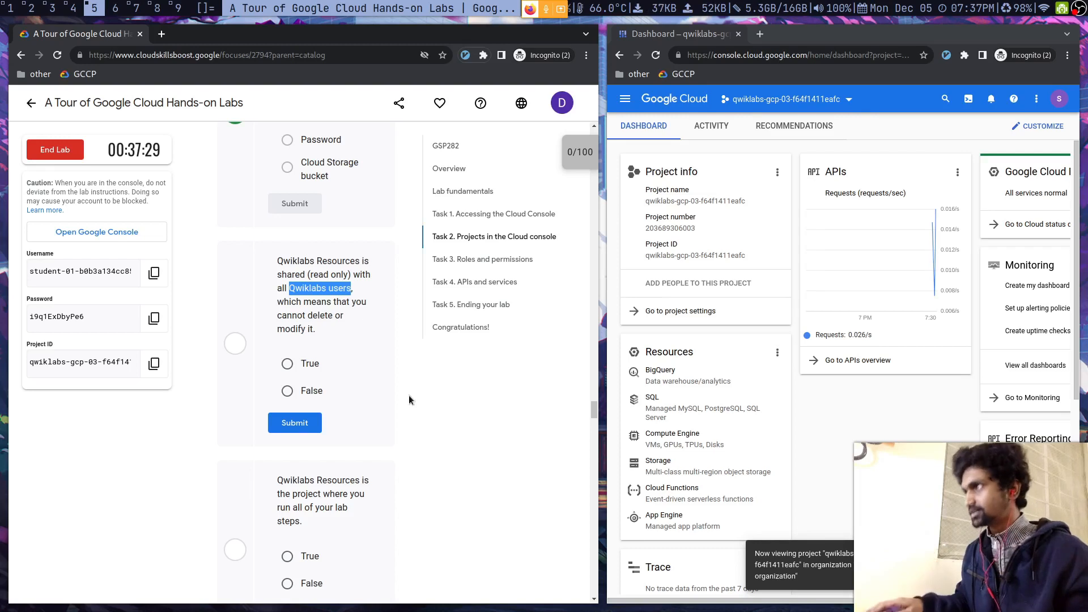
{"action": "left_click", "coordinate": [287, 363]}
{"action": "left_click", "coordinate": [295, 422]}
- Try True and submit False for the question on Qwiklabs Resources being the project where all lab steps run
{"action": "scroll", "coordinate": [458, 433], "scroll_direction": "down", "scroll_amount": 5}
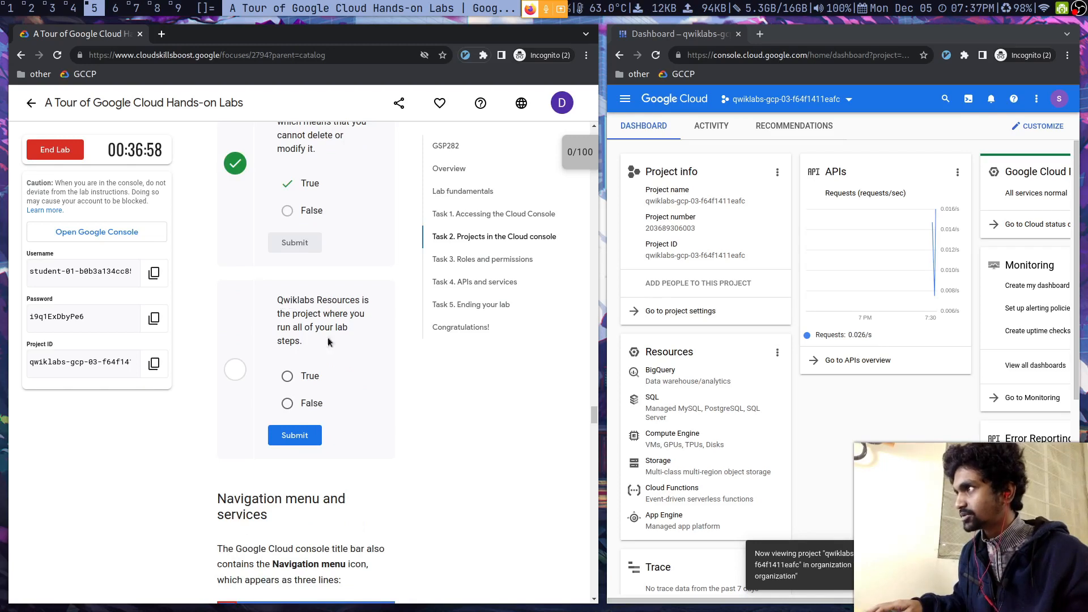
{"action": "left_click", "coordinate": [313, 376]}
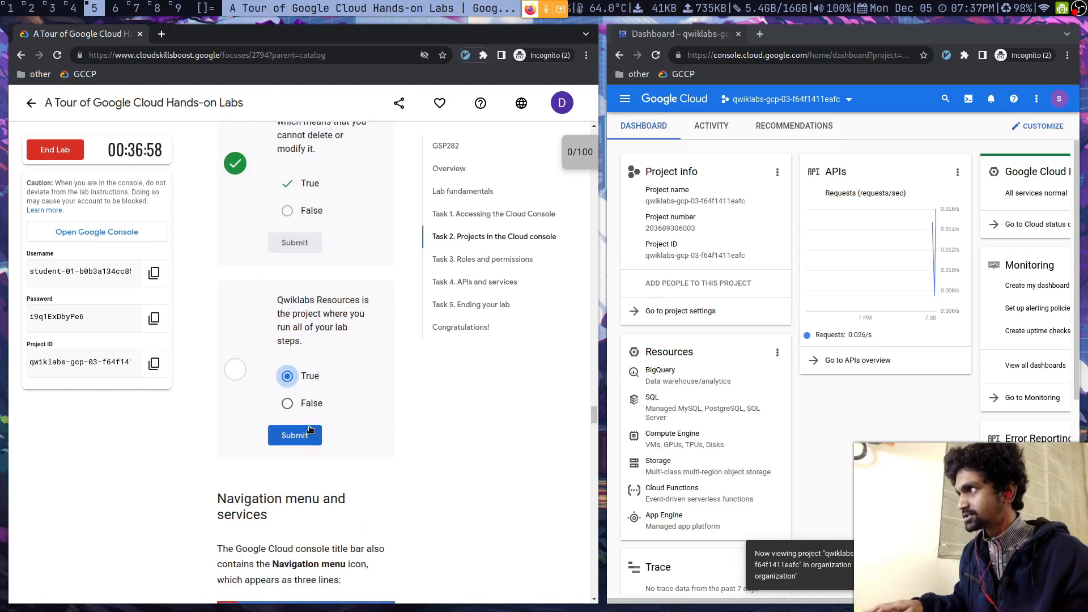
{"action": "left_click", "coordinate": [320, 435]}
{"action": "left_click", "coordinate": [288, 404]}
{"action": "left_click", "coordinate": [294, 435]}
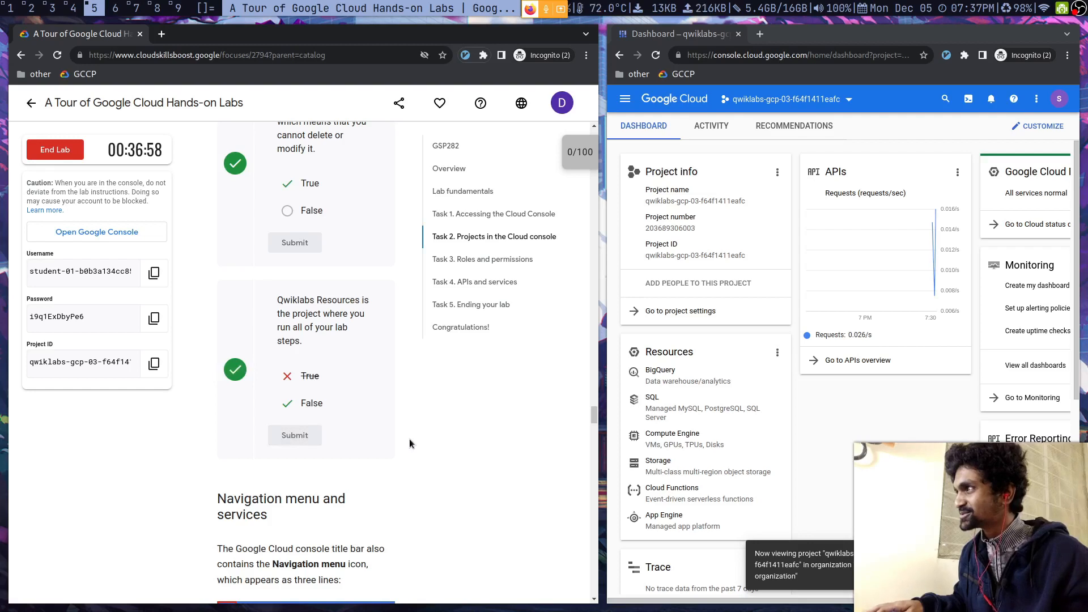
- Read the Navigation menu and services instructions and view the console's navigation menu
{"action": "scroll", "coordinate": [407, 437], "scroll_direction": "down", "scroll_amount": 6}
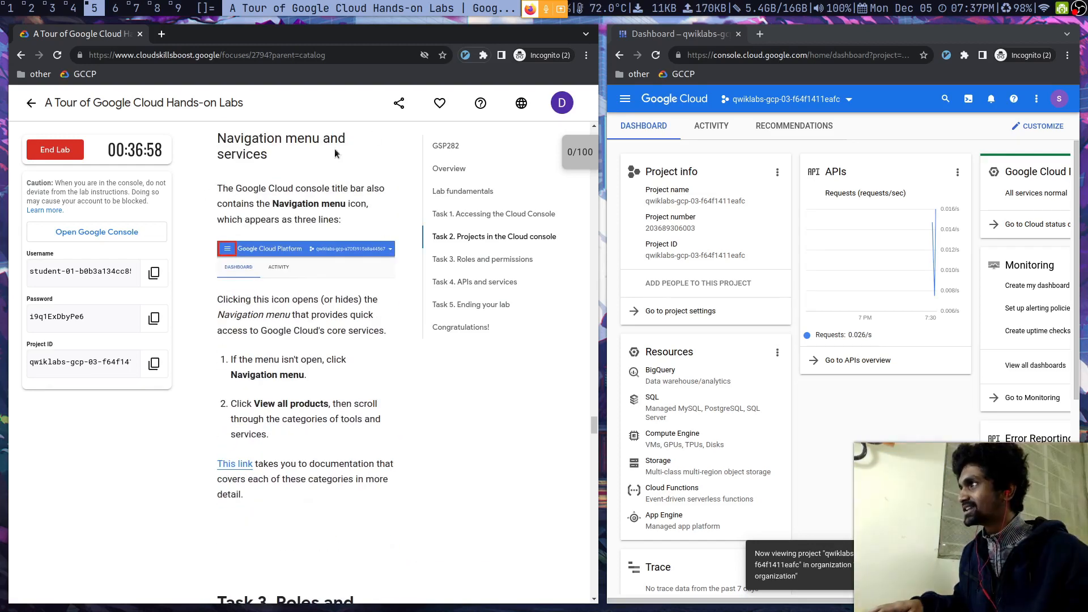
{"action": "left_click", "coordinate": [615, 98]}
{"action": "left_click", "coordinate": [615, 99]}
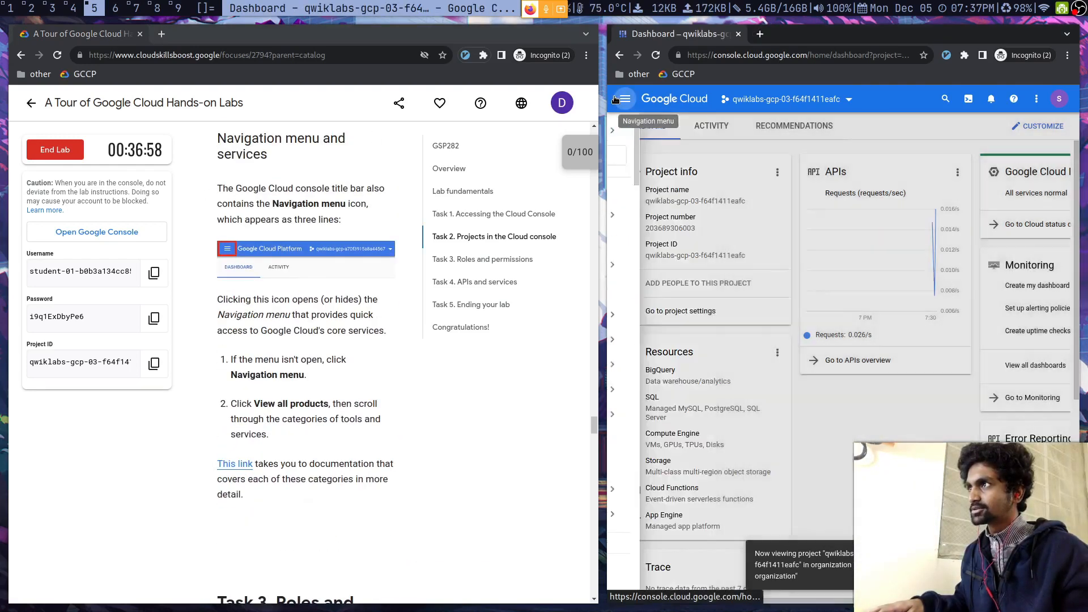
{"action": "left_click", "coordinate": [626, 104]}
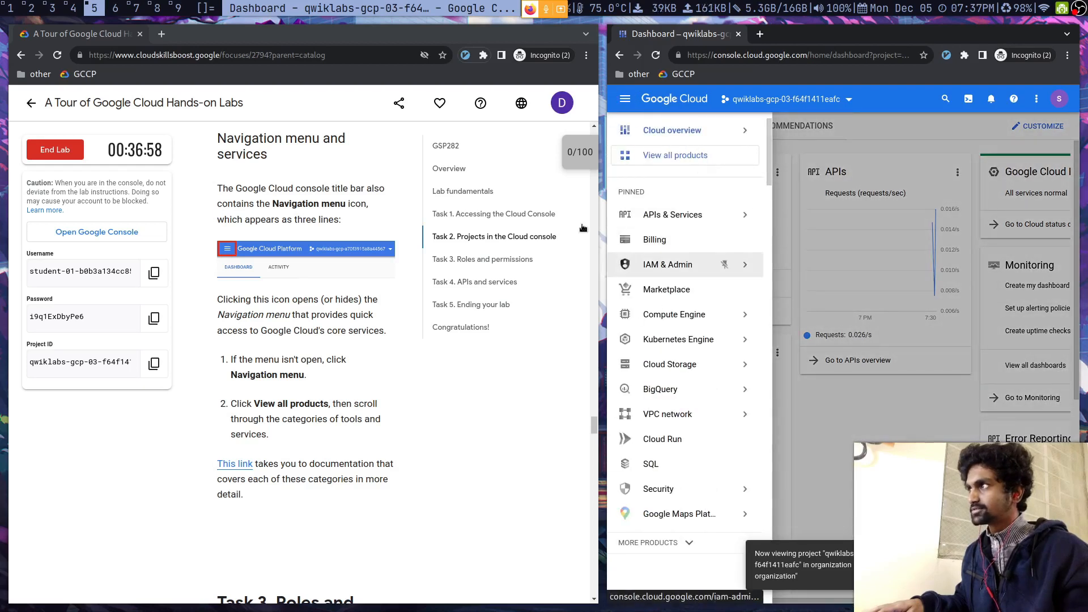
{"action": "scroll", "coordinate": [286, 368], "scroll_direction": "down", "scroll_amount": 1}
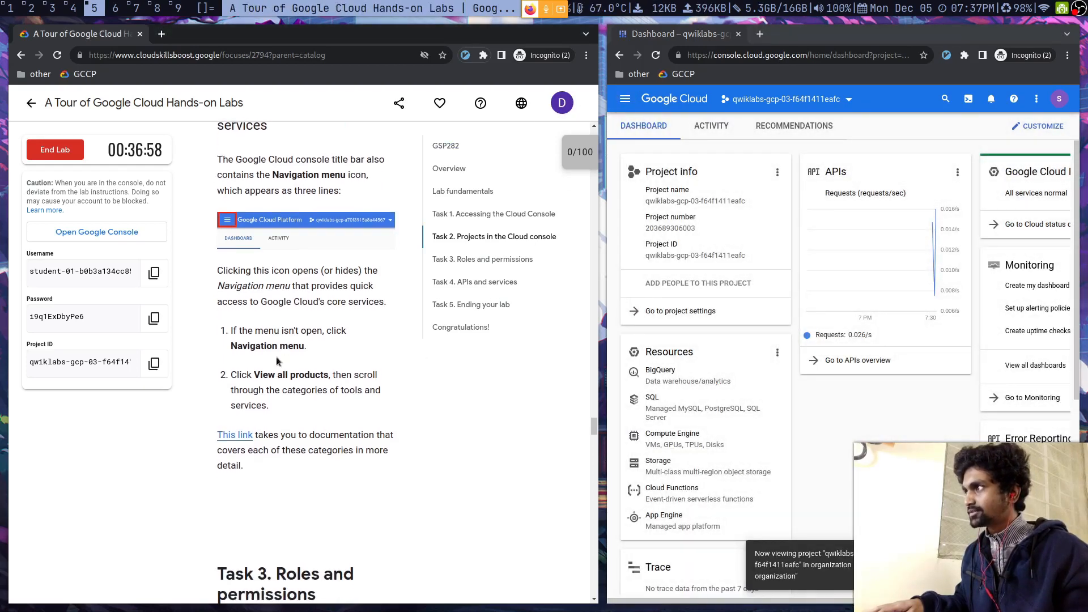
{"action": "scroll", "coordinate": [311, 334], "scroll_direction": "down", "scroll_amount": 4}
- Expand More Products in the console's navigation menu and look through the categories of tools and services
{"action": "left_click", "coordinate": [625, 98]}
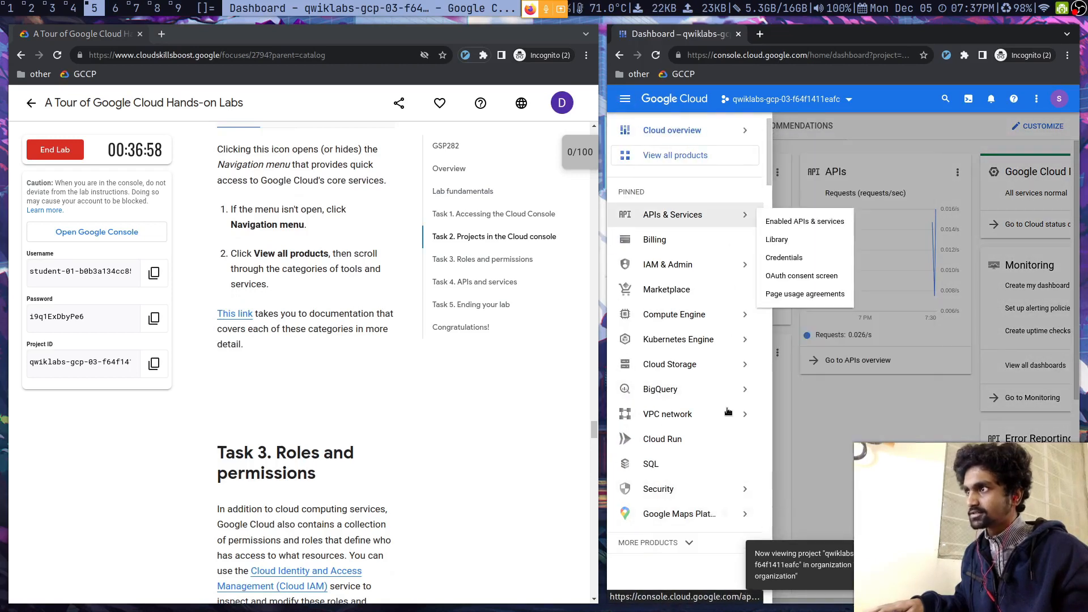
{"action": "left_click", "coordinate": [680, 545]}
{"action": "scroll", "coordinate": [680, 503], "scroll_direction": "down", "scroll_amount": 9}
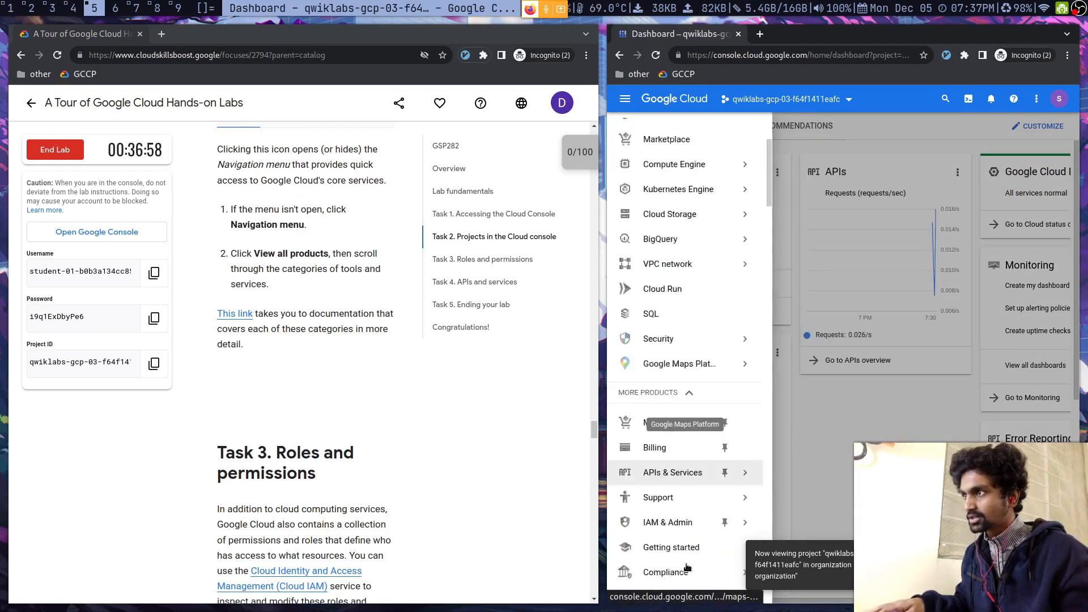
{"action": "scroll", "coordinate": [680, 538], "scroll_direction": "up", "scroll_amount": 1}
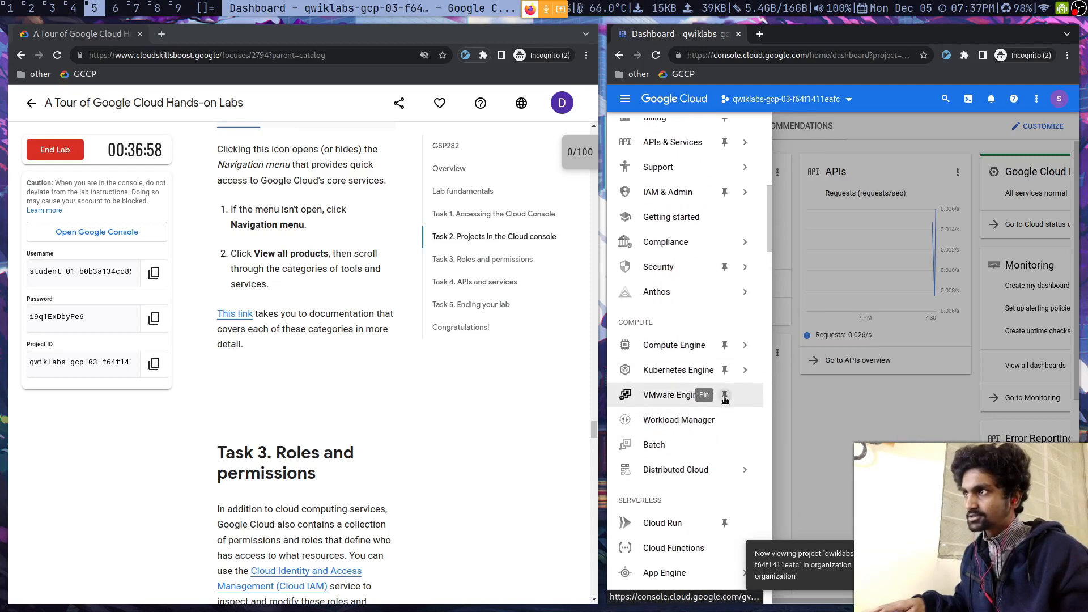
{"action": "scroll", "coordinate": [716, 430], "scroll_direction": "up", "scroll_amount": 9}
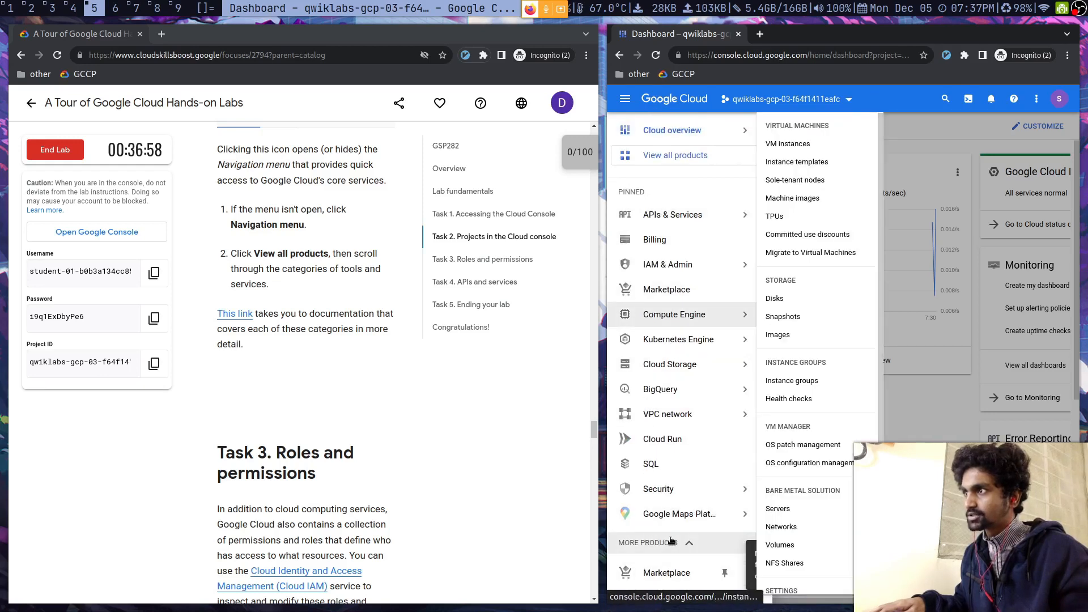
{"action": "scroll", "coordinate": [247, 237], "scroll_direction": "up", "scroll_amount": 3}
{"action": "scroll", "coordinate": [326, 248], "scroll_direction": "down", "scroll_amount": 3}
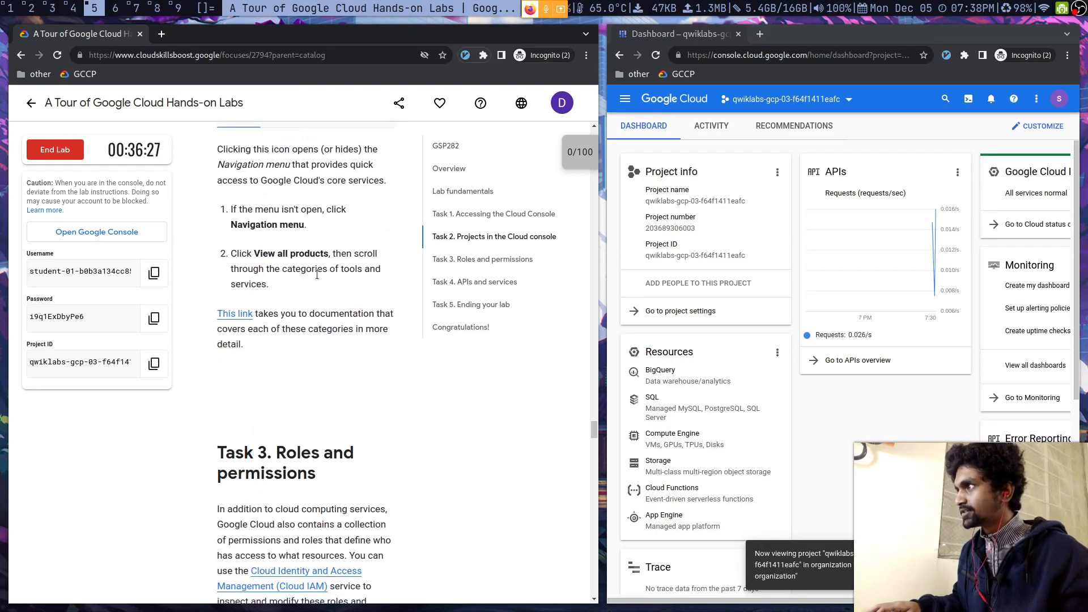
- Reopen the console's navigation menu and expand and collapse its More Products list
{"action": "left_click", "coordinate": [624, 99]}
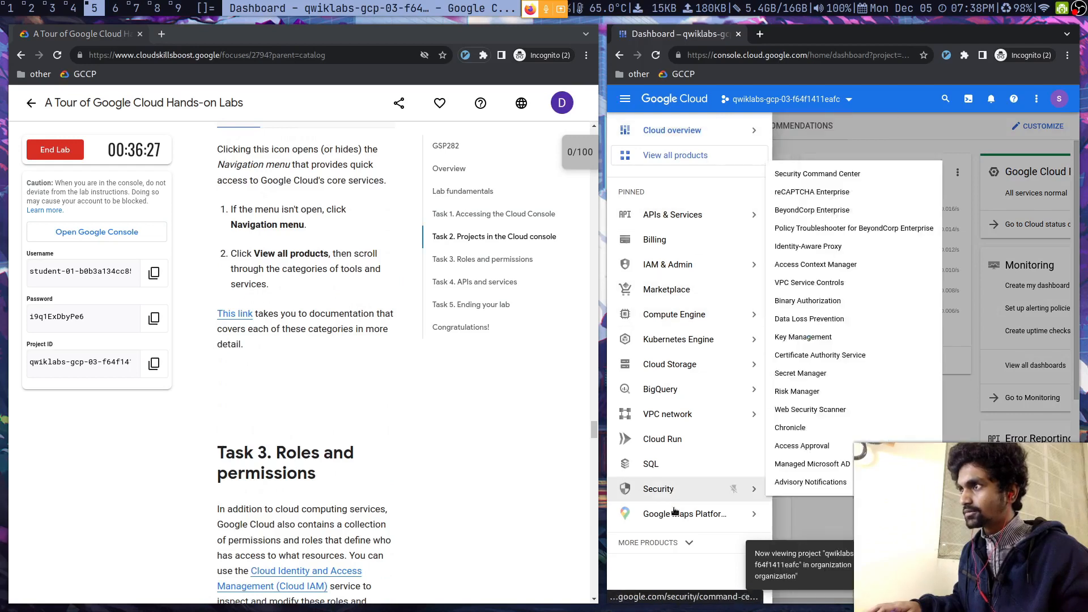
{"action": "left_click", "coordinate": [673, 548]}
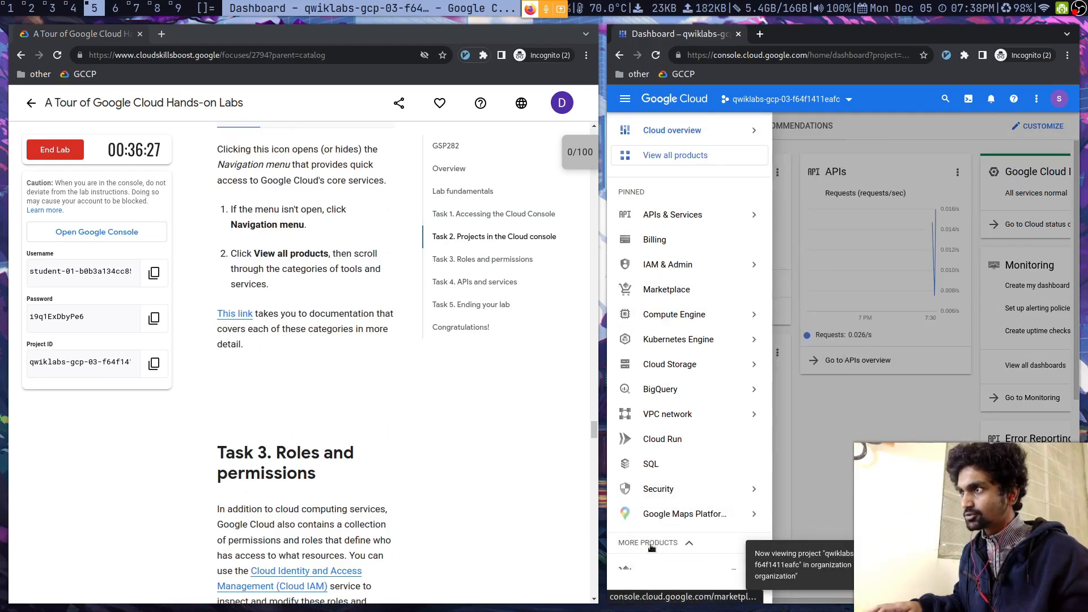
{"action": "left_click", "coordinate": [655, 542]}
- Read the Task 3 Roles and permissions section, including the Editor role text and the viewer, editor and owner permissions table
{"action": "scroll", "coordinate": [307, 403], "scroll_direction": "down", "scroll_amount": 1}
{"action": "scroll", "coordinate": [306, 404], "scroll_direction": "down", "scroll_amount": 3}
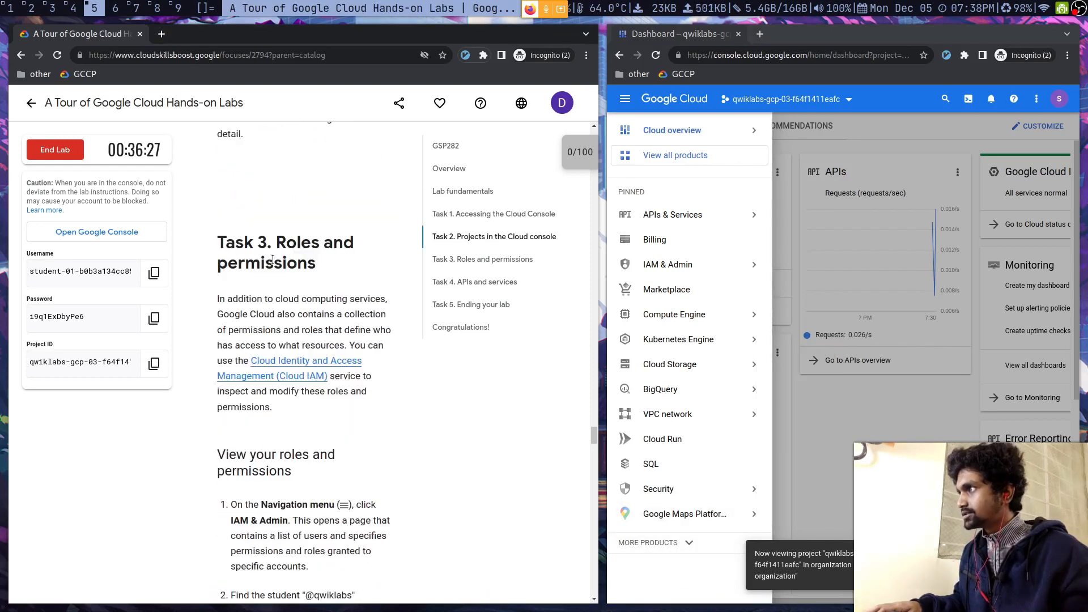
{"action": "scroll", "coordinate": [287, 251], "scroll_direction": "down", "scroll_amount": 5}
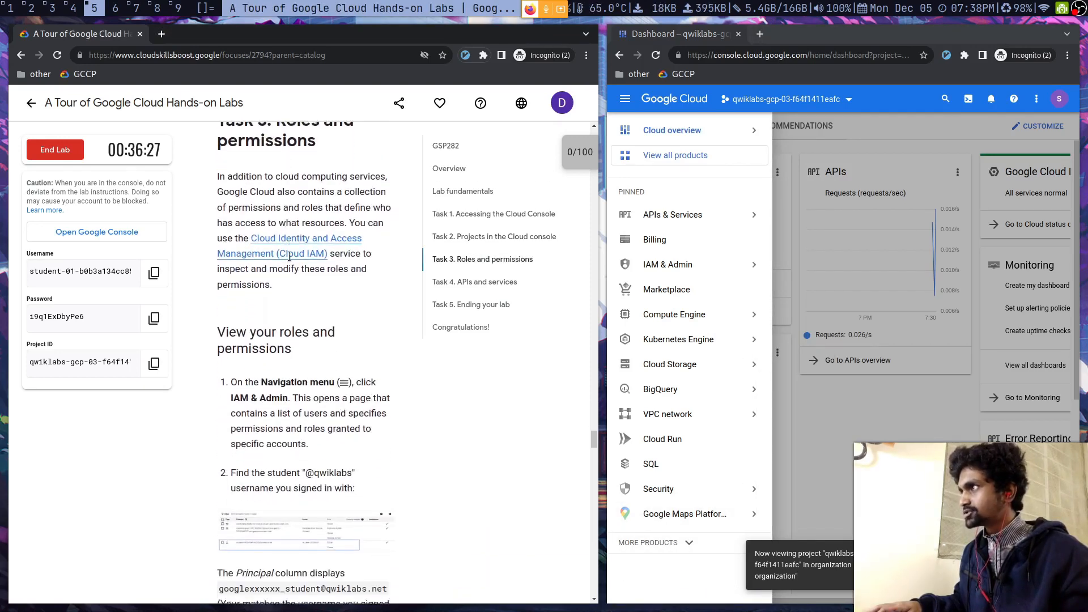
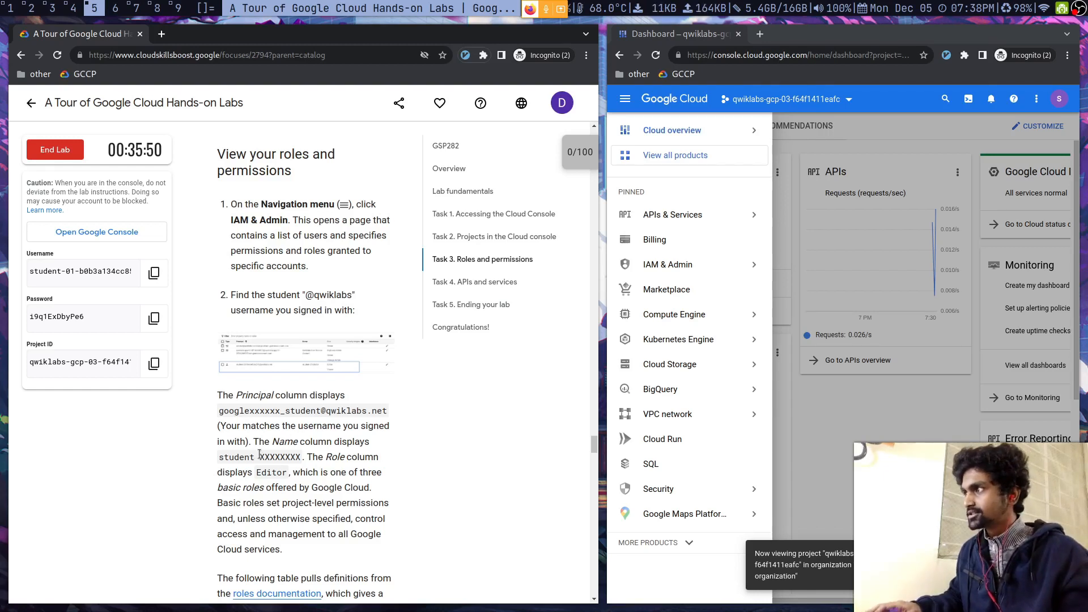
{"action": "left_click_drag", "start_coordinate": [253, 473], "coordinate": [287, 480]}
{"action": "left_click", "coordinate": [286, 480]}
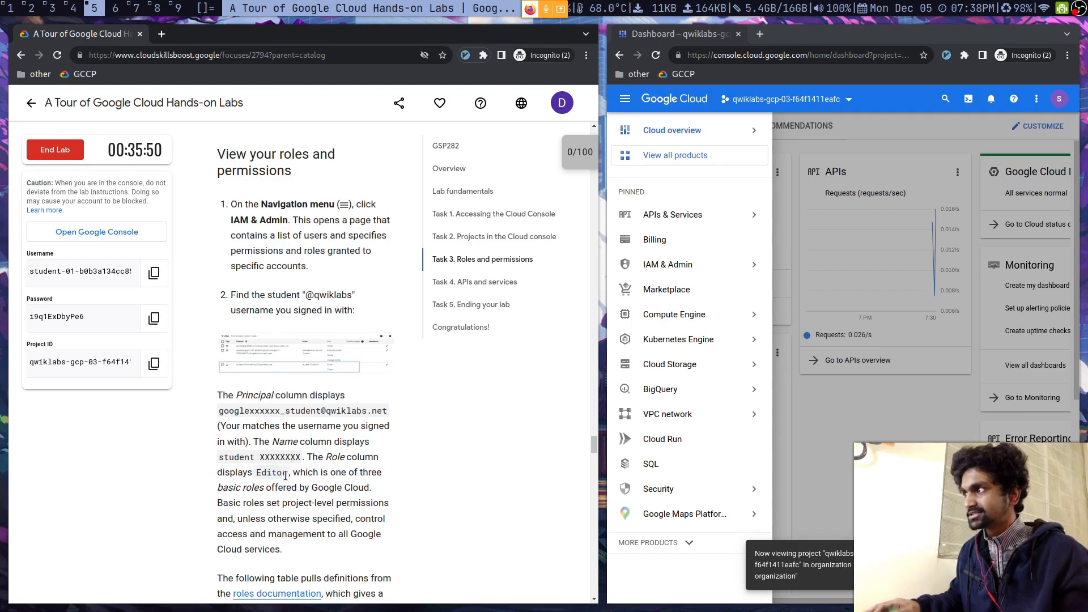
{"action": "double_click", "coordinate": [277, 468]}
{"action": "left_click", "coordinate": [277, 468]}
{"action": "scroll", "coordinate": [275, 431], "scroll_direction": "down", "scroll_amount": 6}
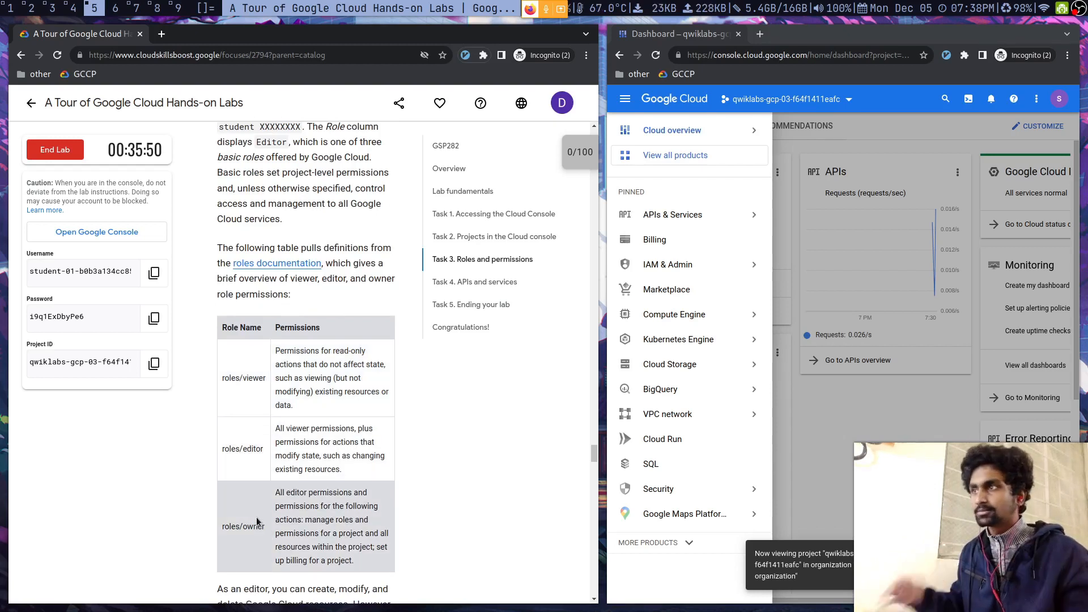
{"action": "left_click", "coordinate": [924, 565]}
{"action": "left_click_drag", "start_coordinate": [867, 323], "coordinate": [984, 529]}
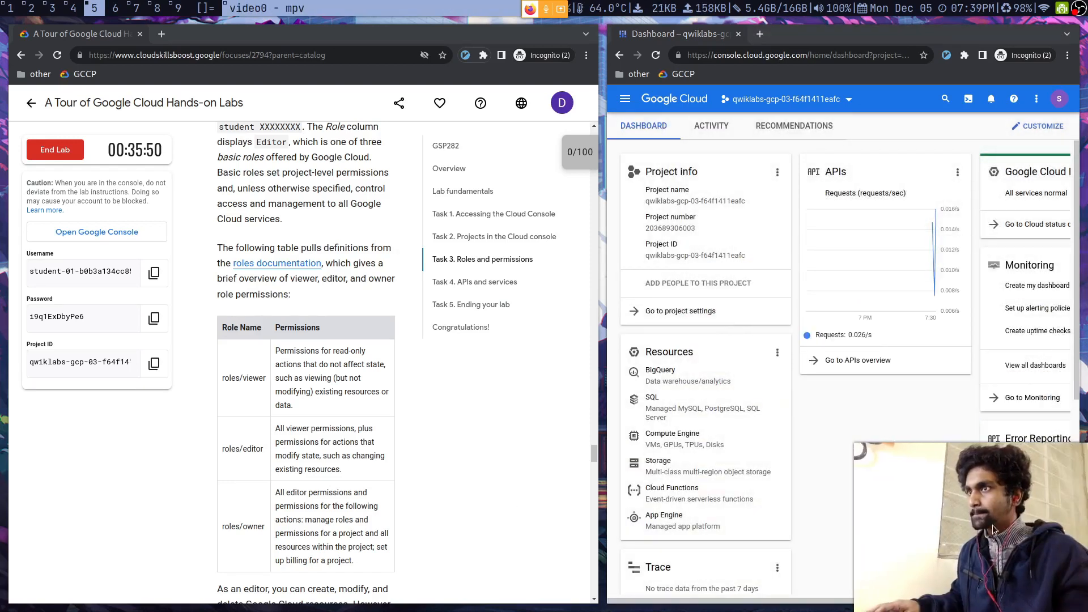
- Submit Navigation menu for the question on what offers quick access to the platform's services and outlines its offerings
{"action": "scroll", "coordinate": [368, 471], "scroll_direction": "down", "scroll_amount": 6}
{"action": "scroll", "coordinate": [368, 470], "scroll_direction": "down", "scroll_amount": 4}
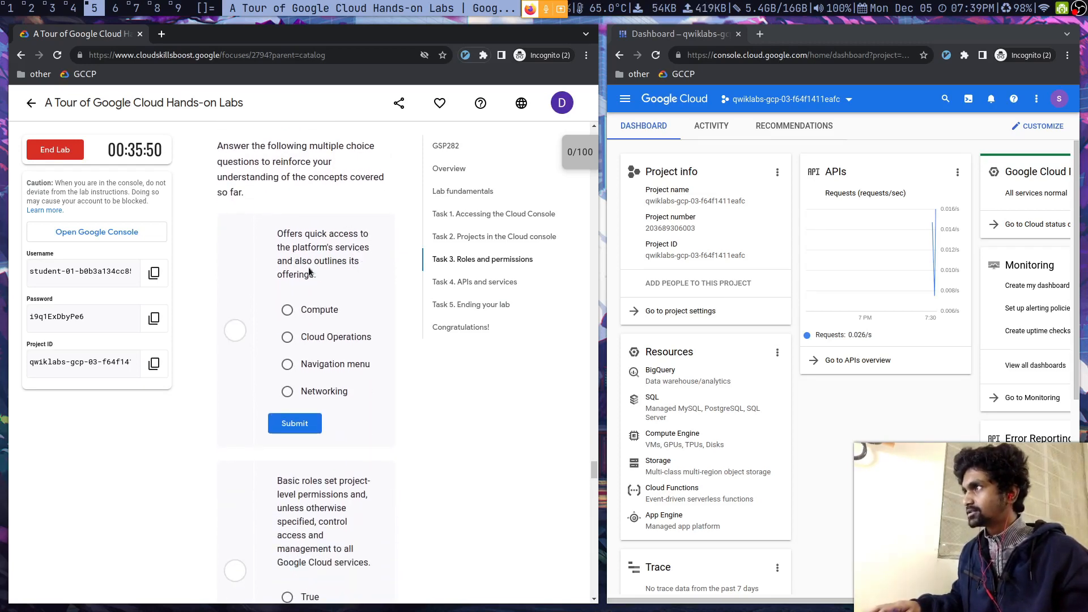
{"action": "scroll", "coordinate": [306, 266], "scroll_direction": "down", "scroll_amount": 1}
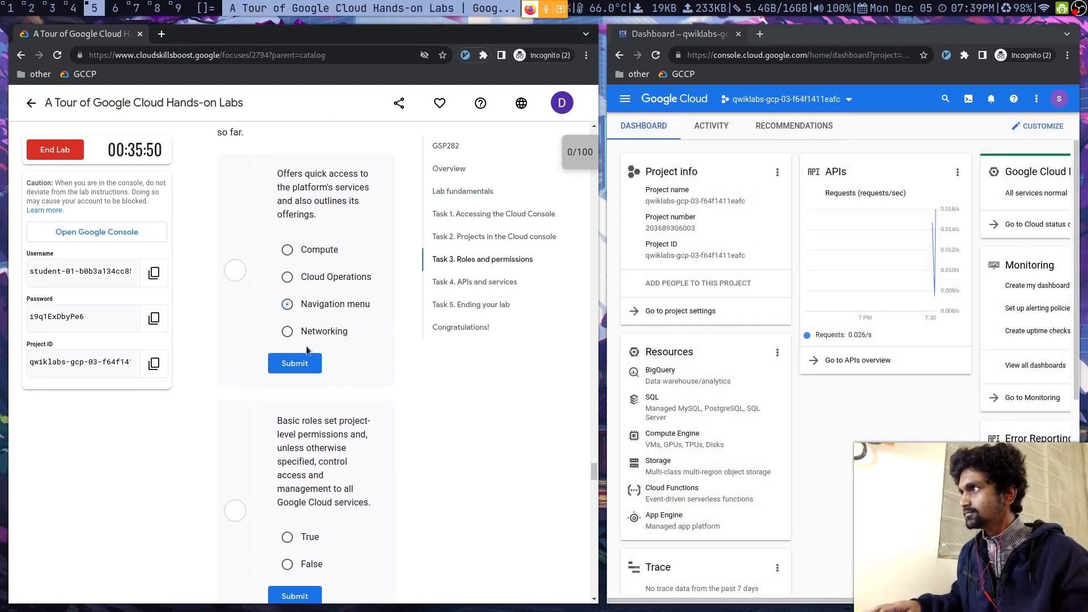
{"action": "left_click", "coordinate": [306, 358]}
- Submit True for the question on basic roles setting project-level permissions for all Google Cloud services
{"action": "scroll", "coordinate": [309, 357], "scroll_direction": "down", "scroll_amount": 4}
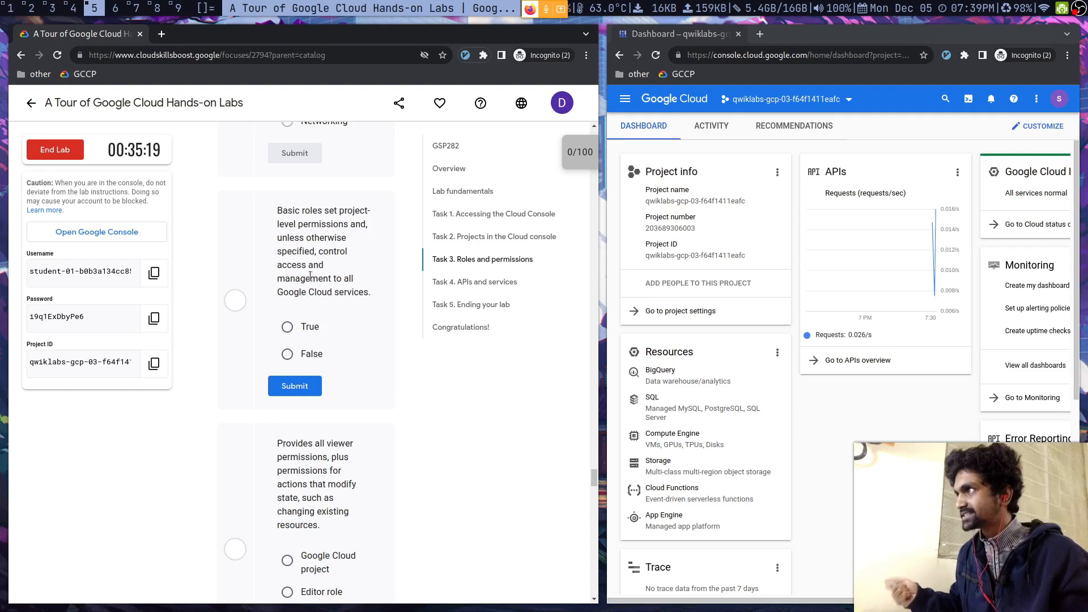
{"action": "left_click", "coordinate": [313, 326]}
{"action": "left_click", "coordinate": [294, 387]}
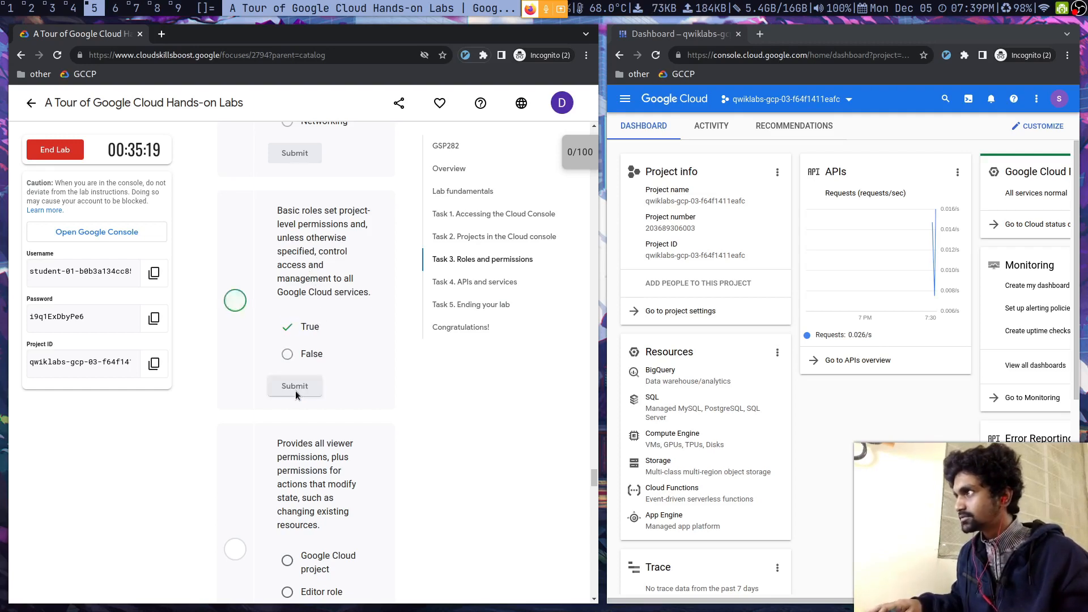
- Submit Editor role for the question on having all viewer permissions plus permissions for actions that modify state
{"action": "scroll", "coordinate": [295, 390], "scroll_direction": "down", "scroll_amount": 4}
{"action": "left_click_drag", "start_coordinate": [337, 187], "coordinate": [322, 184]}
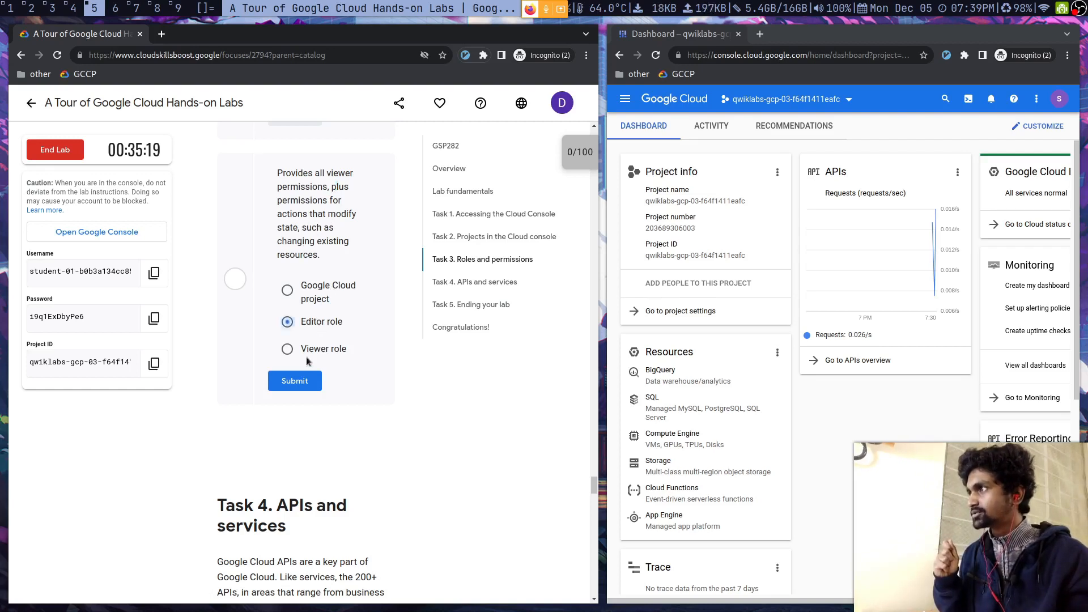
{"action": "left_click", "coordinate": [297, 381]}
- Read the Task 4 APIs and services instructions and open the Dialogflow API page from the console's API Library
{"action": "scroll", "coordinate": [346, 368], "scroll_direction": "down", "scroll_amount": 4}
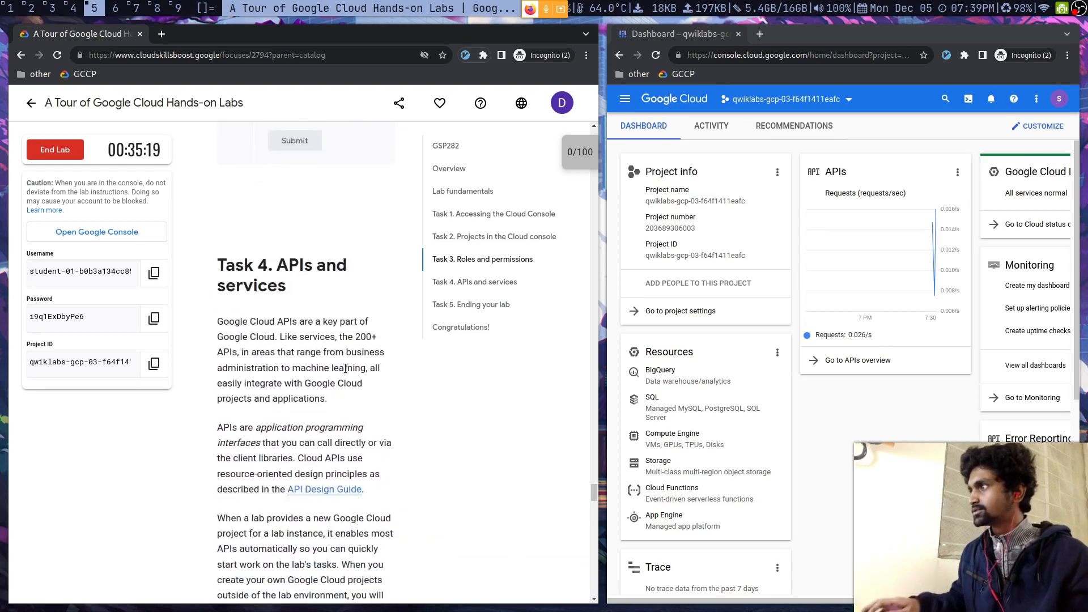
{"action": "scroll", "coordinate": [346, 368], "scroll_direction": "down", "scroll_amount": 4}
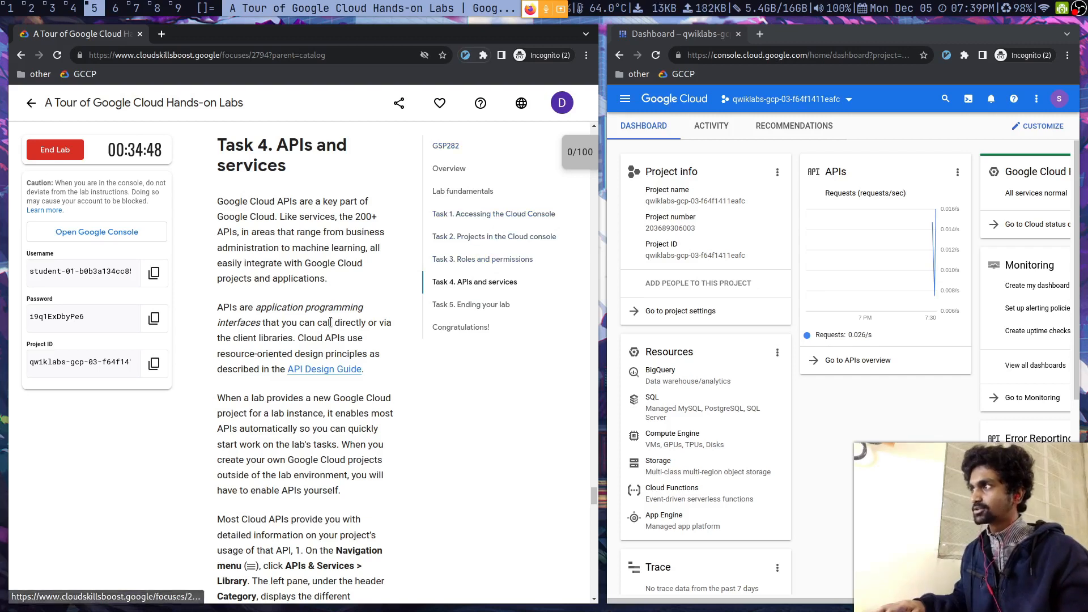
{"action": "scroll", "coordinate": [332, 326], "scroll_direction": "down", "scroll_amount": 5}
{"action": "scroll", "coordinate": [332, 326], "scroll_direction": "up", "scroll_amount": 5}
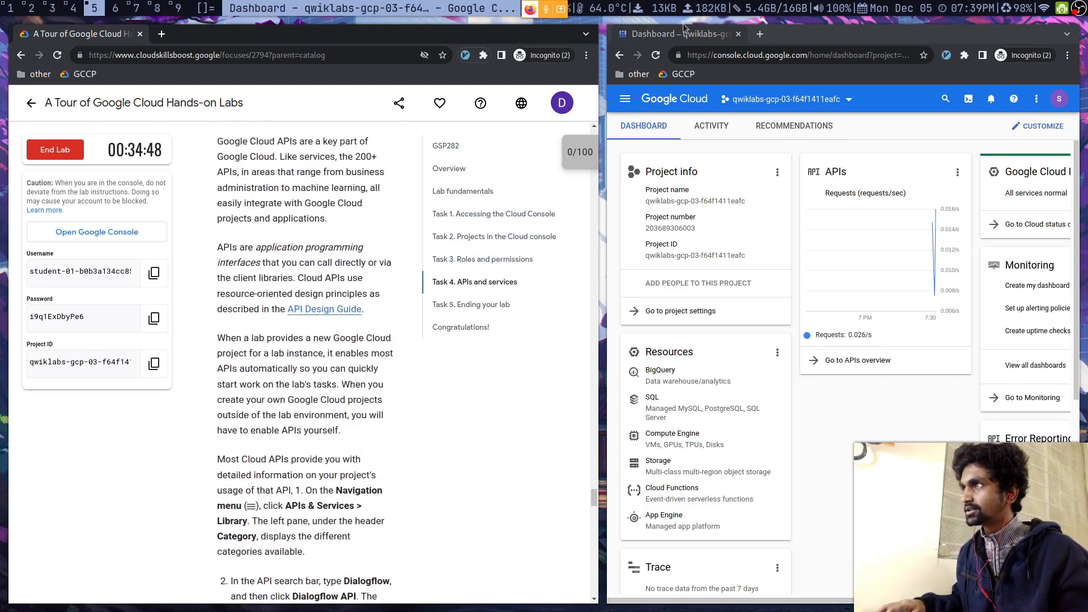
{"action": "left_click", "coordinate": [624, 102]}
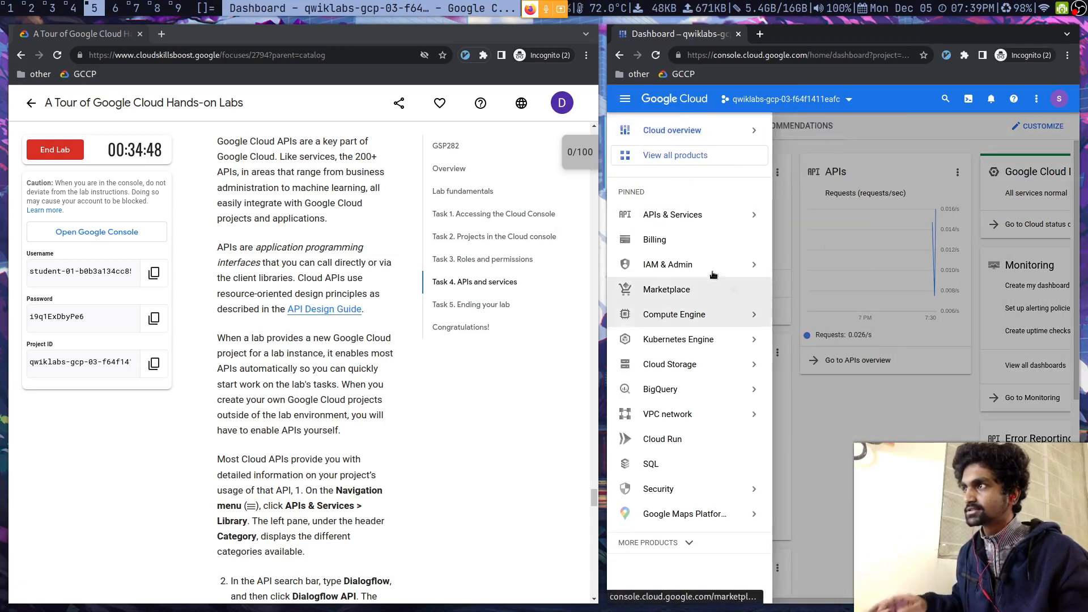
{"action": "mouse_move", "coordinate": [676, 221]}
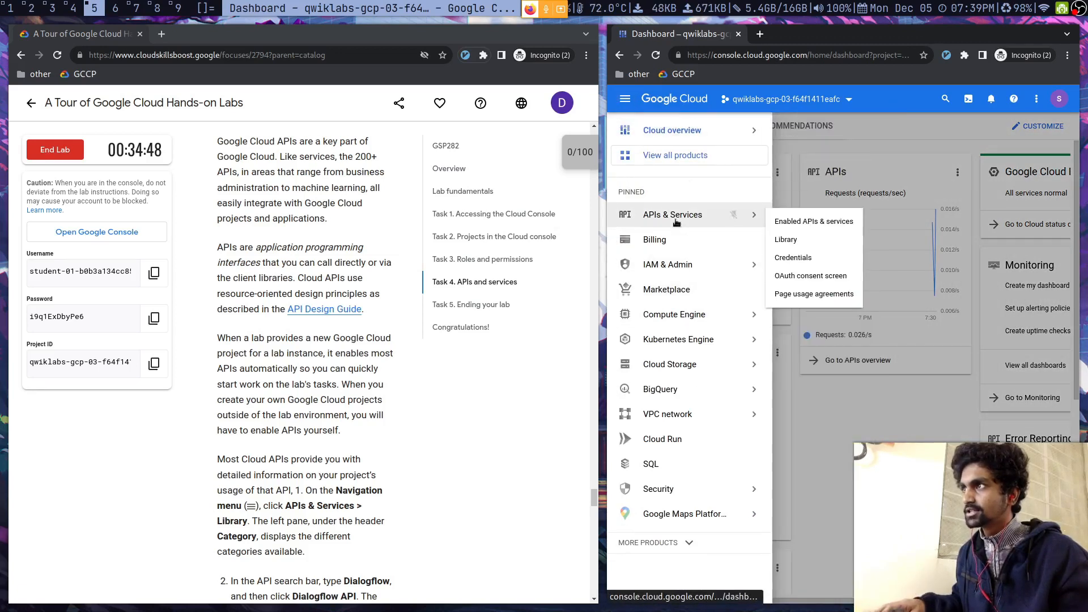
{"action": "left_click", "coordinate": [791, 239]}
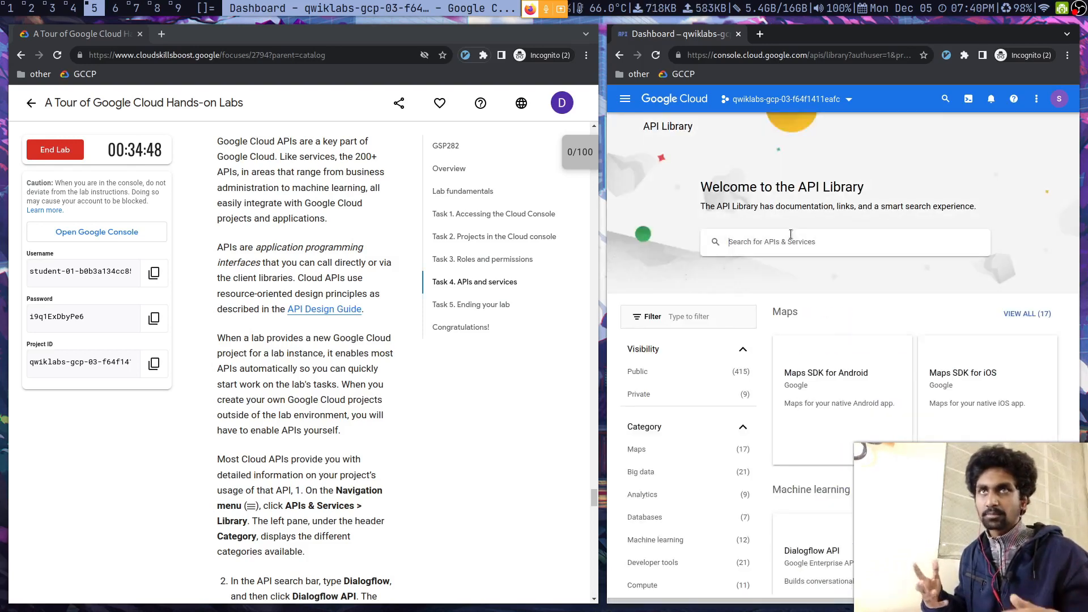
{"action": "scroll", "coordinate": [806, 225], "scroll_direction": "down", "scroll_amount": 4}
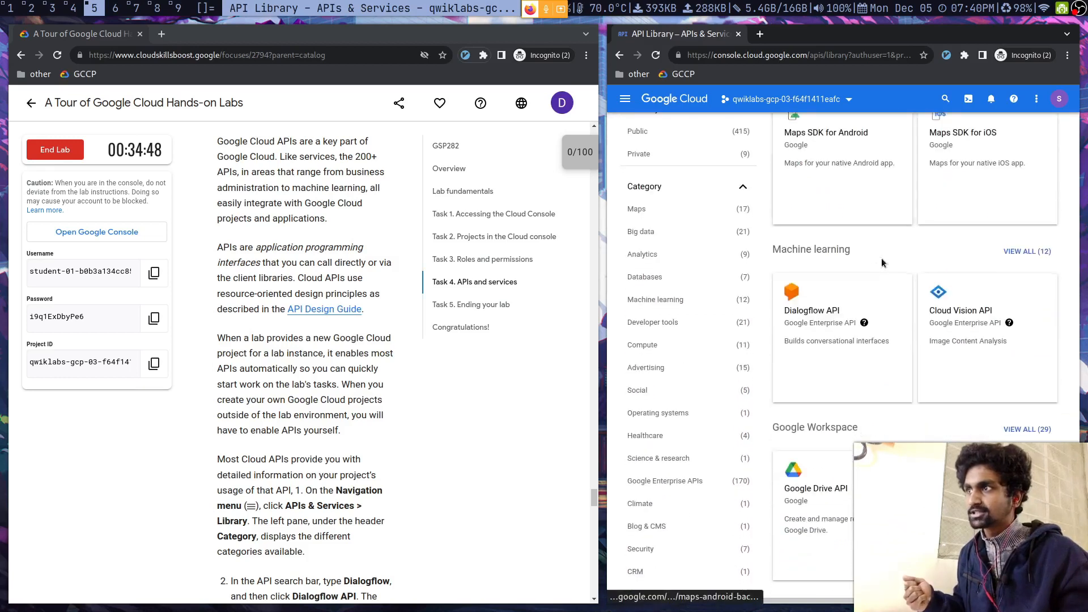
{"action": "left_click", "coordinate": [789, 297]}
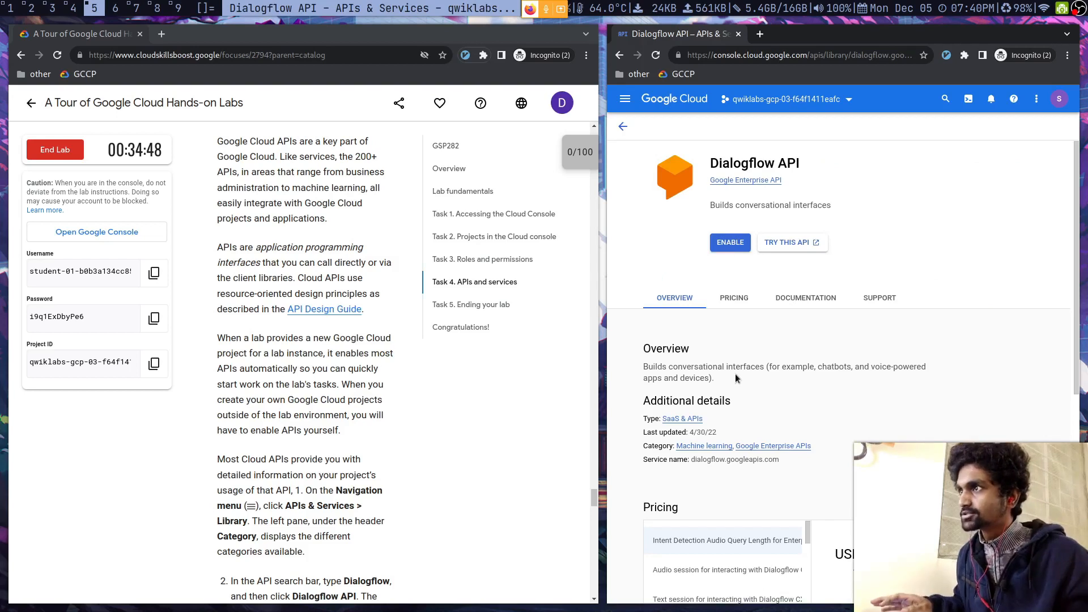
- Examine the Dialogflow API's overview and pricing details alongside the lab's instructions for enabling and trying the API
{"action": "scroll", "coordinate": [736, 376], "scroll_direction": "down", "scroll_amount": 3}
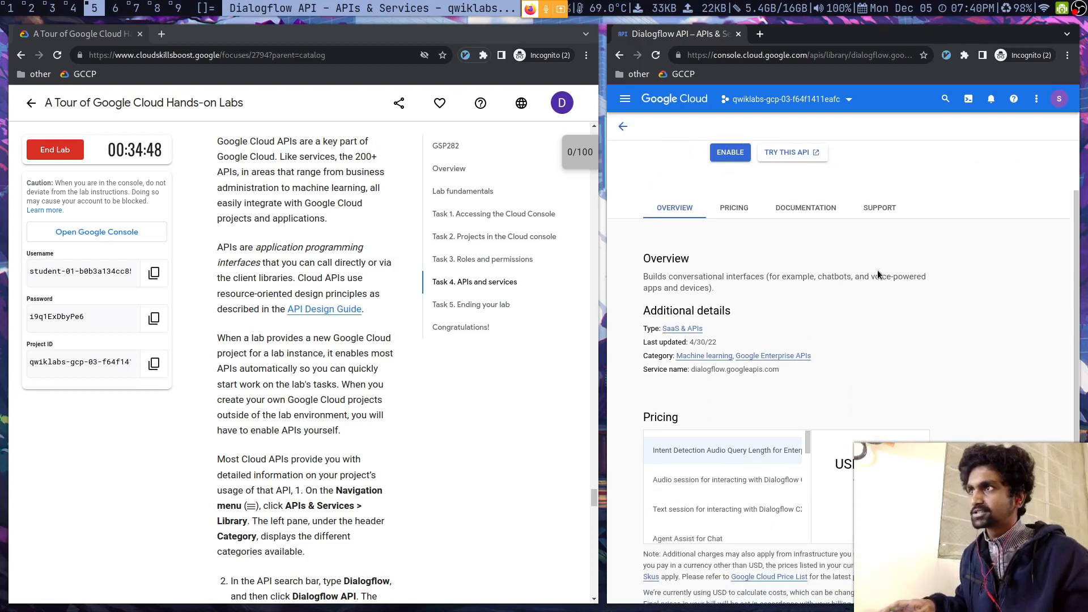
{"action": "scroll", "coordinate": [414, 332], "scroll_direction": "down", "scroll_amount": 6}
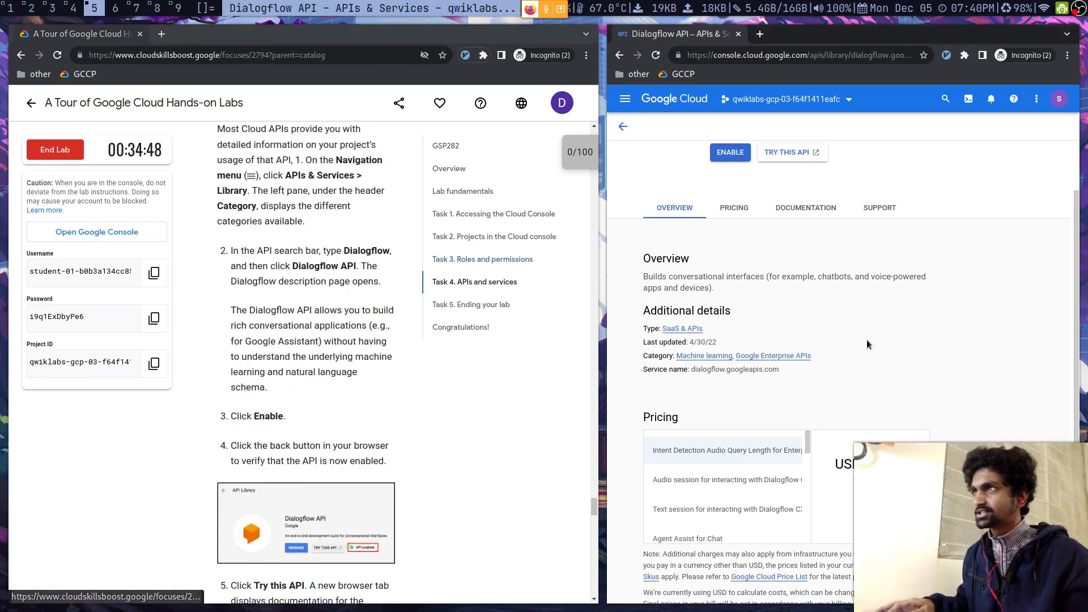
{"action": "scroll", "coordinate": [866, 339], "scroll_direction": "up", "scroll_amount": 3}
{"action": "scroll", "coordinate": [866, 339], "scroll_direction": "down", "scroll_amount": 5}
{"action": "scroll", "coordinate": [866, 339], "scroll_direction": "down", "scroll_amount": 5}
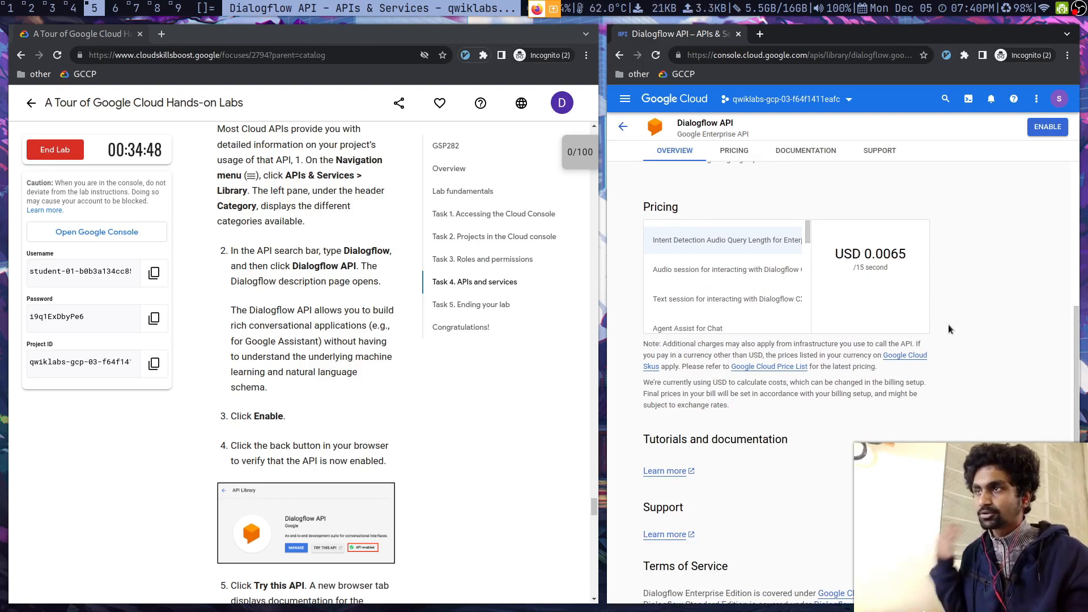
{"action": "scroll", "coordinate": [801, 372], "scroll_direction": "up", "scroll_amount": 2}
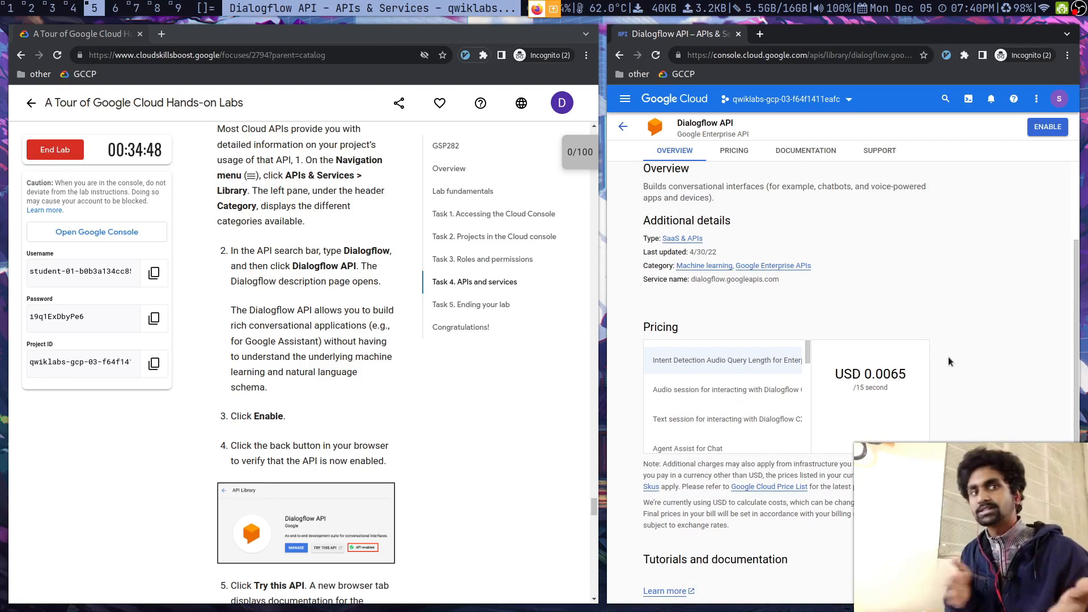
{"action": "scroll", "coordinate": [861, 276], "scroll_direction": "up", "scroll_amount": 3}
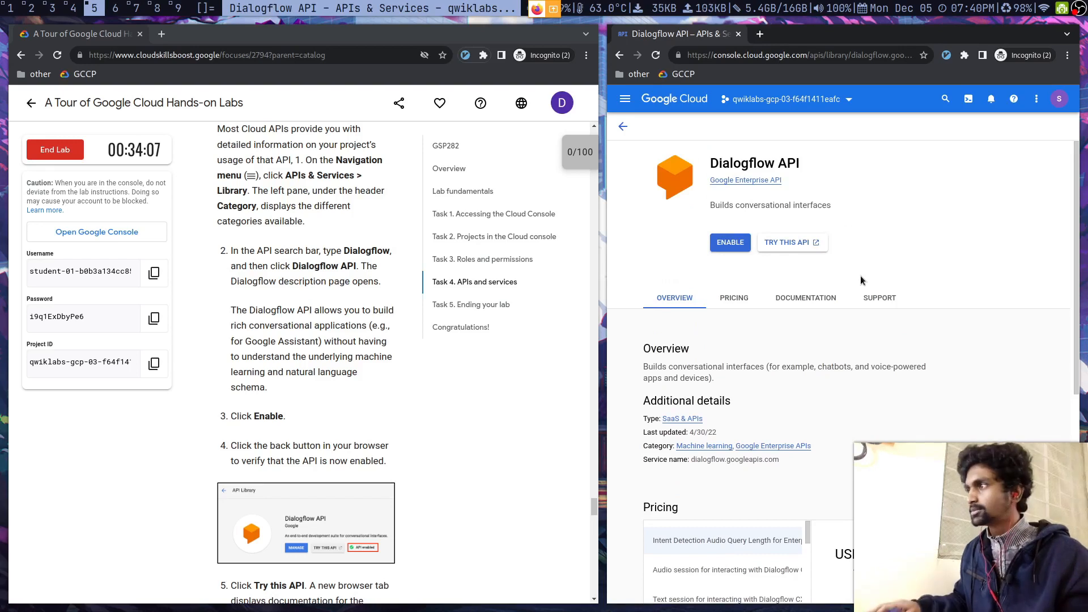
{"action": "scroll", "coordinate": [443, 393], "scroll_direction": "down", "scroll_amount": 2}
{"action": "scroll", "coordinate": [443, 393], "scroll_direction": "up", "scroll_amount": 6}
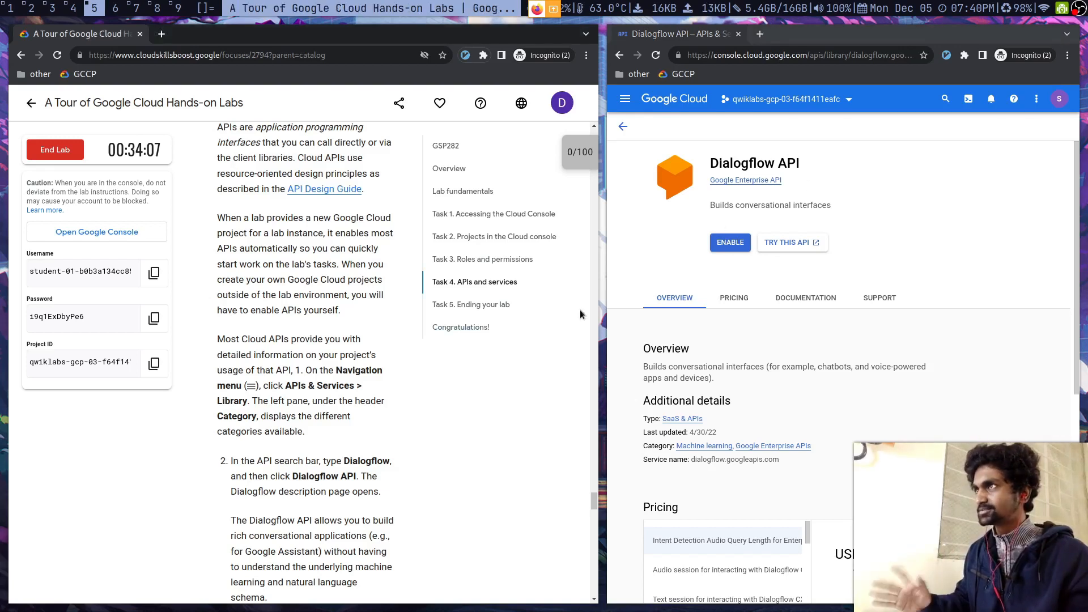
{"action": "scroll", "coordinate": [379, 310], "scroll_direction": "down", "scroll_amount": 10}
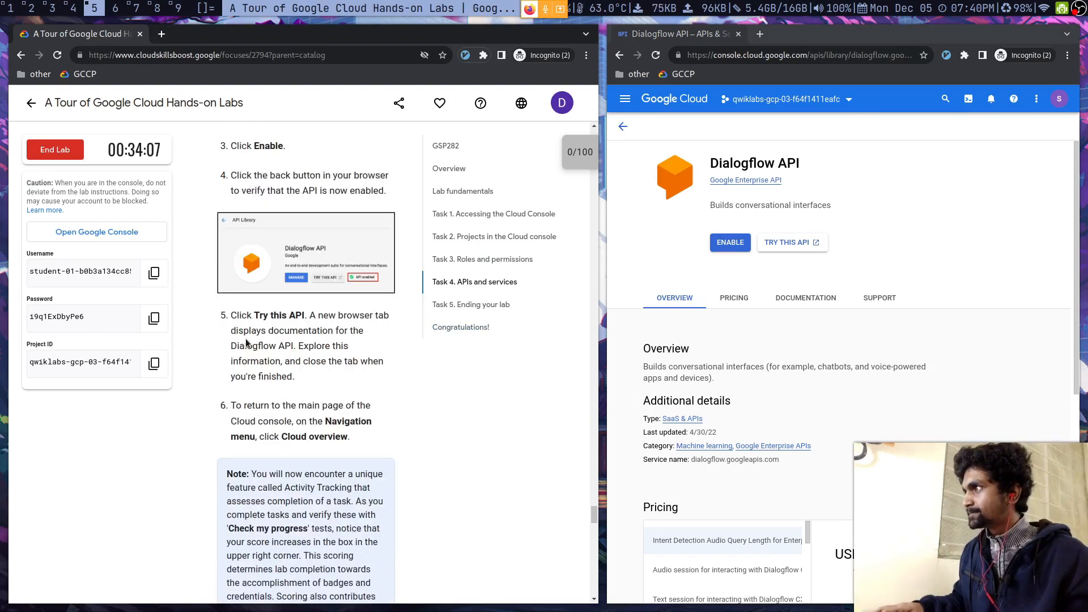
{"action": "scroll", "coordinate": [272, 317], "scroll_direction": "down", "scroll_amount": 5}
{"action": "scroll", "coordinate": [288, 309], "scroll_direction": "up", "scroll_amount": 5}
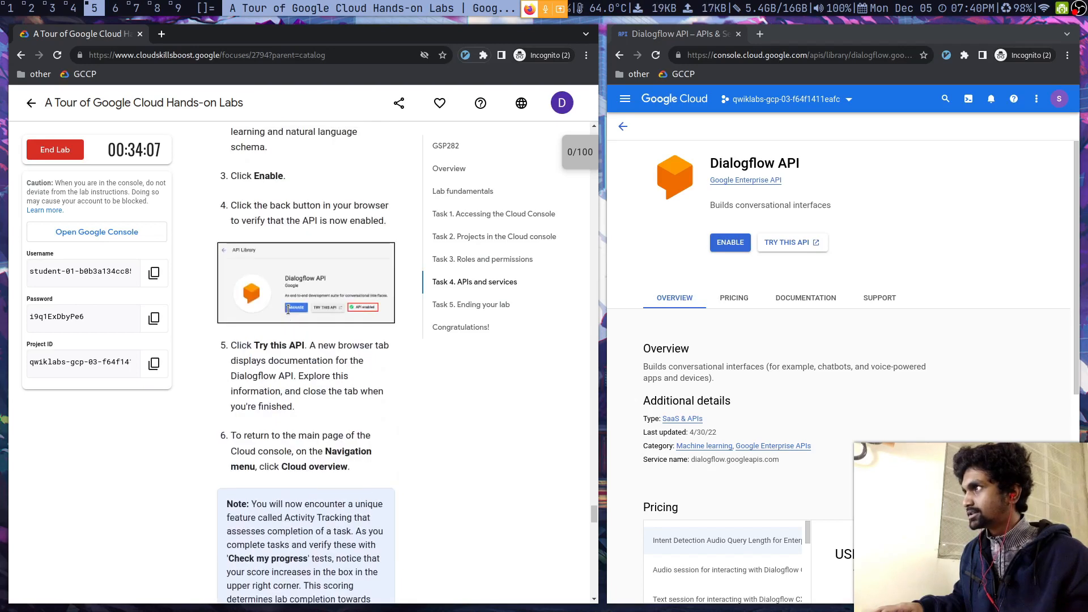
- Enable the Dialogflow API for the lab project and reload its page to verify the status
{"action": "left_click", "coordinate": [731, 247]}
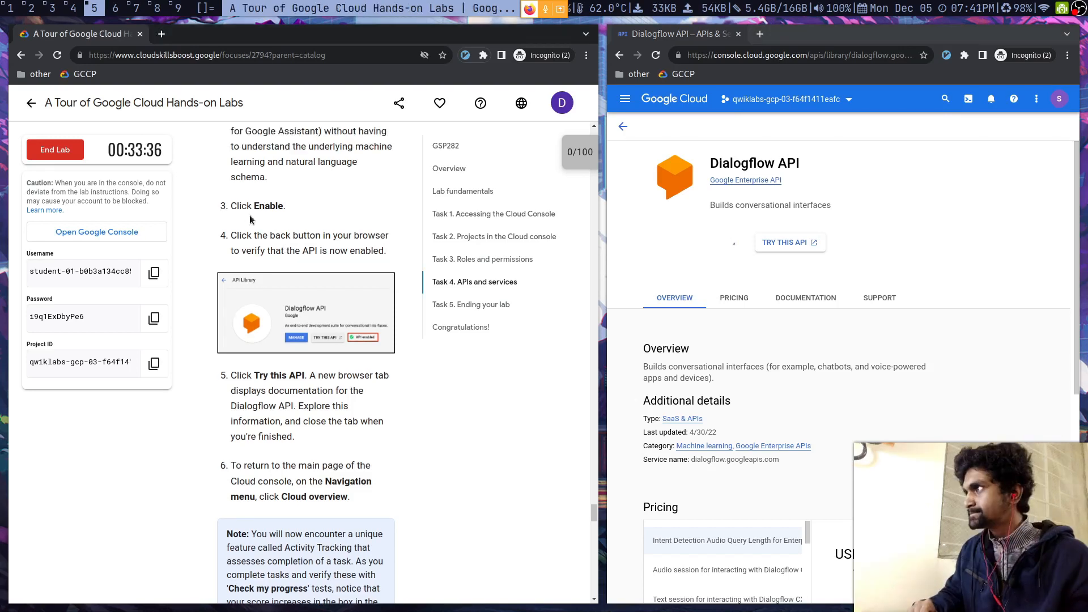
{"action": "scroll", "coordinate": [301, 208], "scroll_direction": "down", "scroll_amount": 2}
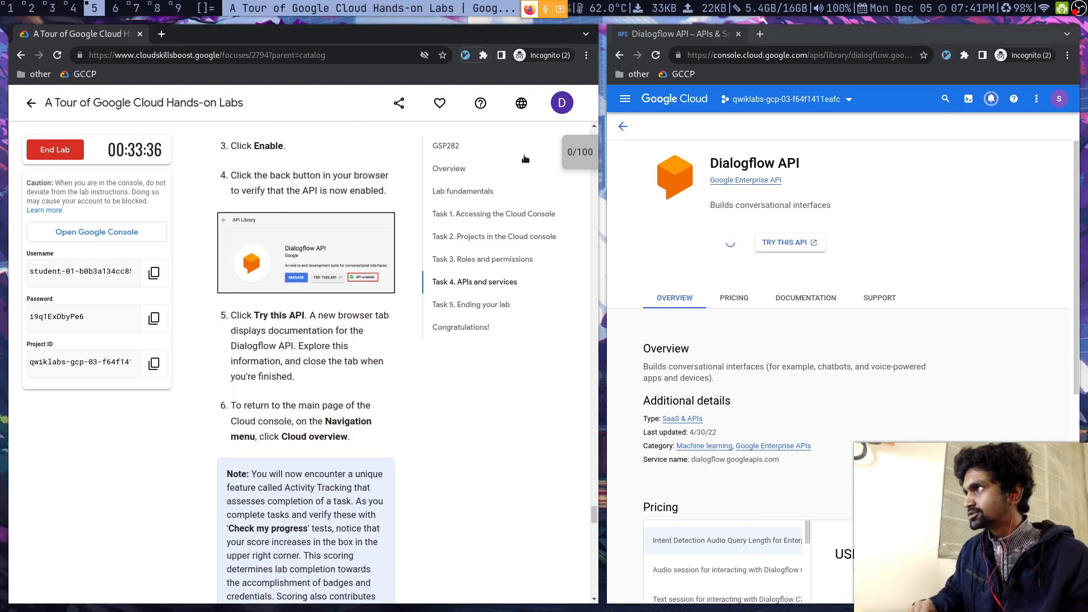
{"action": "left_click", "coordinate": [656, 55]}
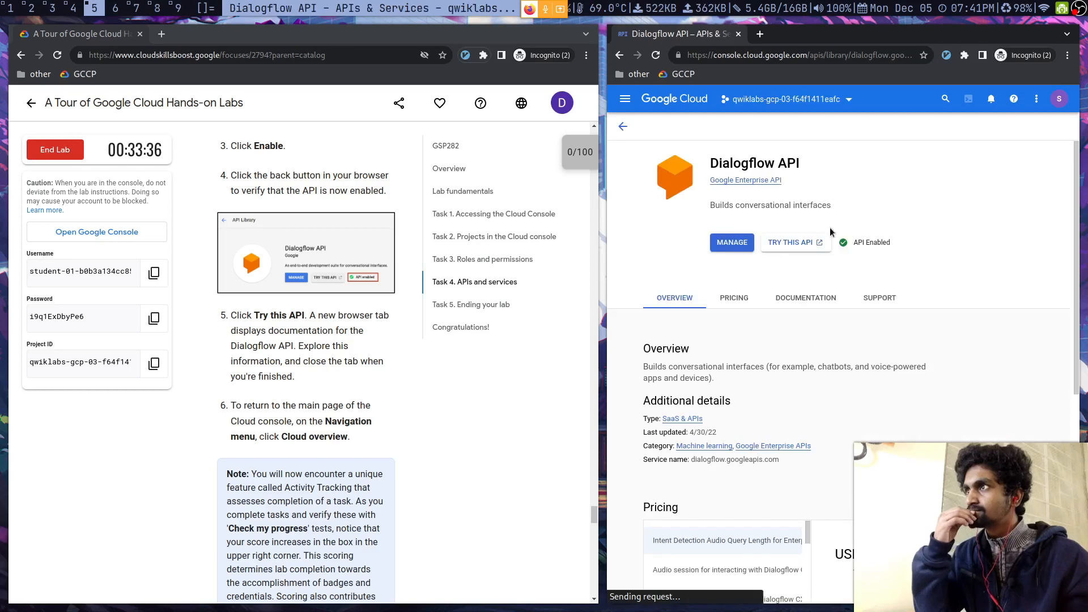
- Return to the project's Cloud overview dashboard and open its APIs overview
{"action": "left_click", "coordinate": [626, 100]}
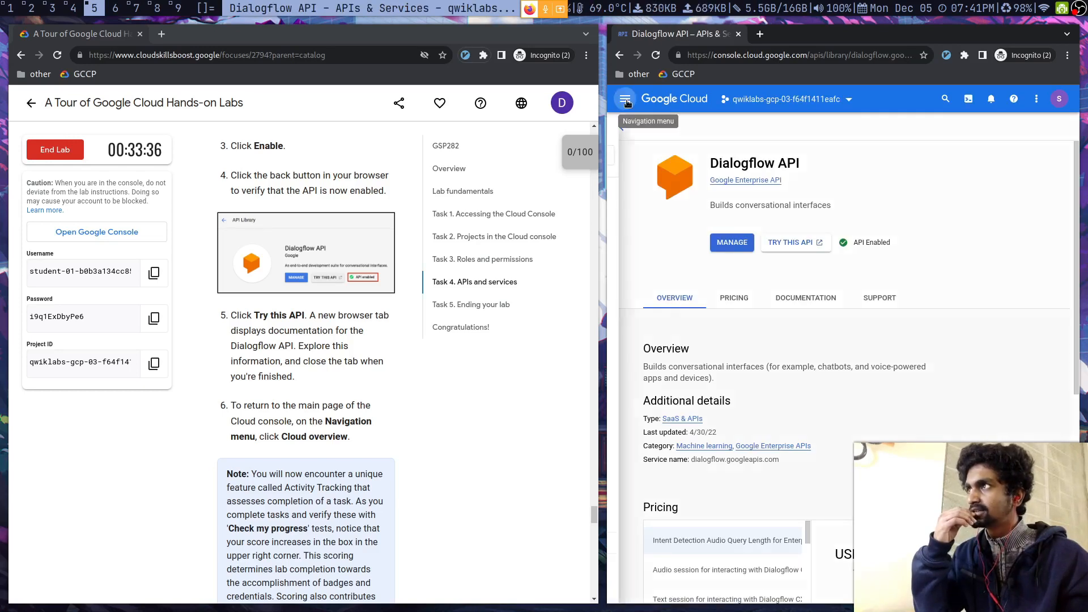
{"action": "left_click", "coordinate": [664, 130]}
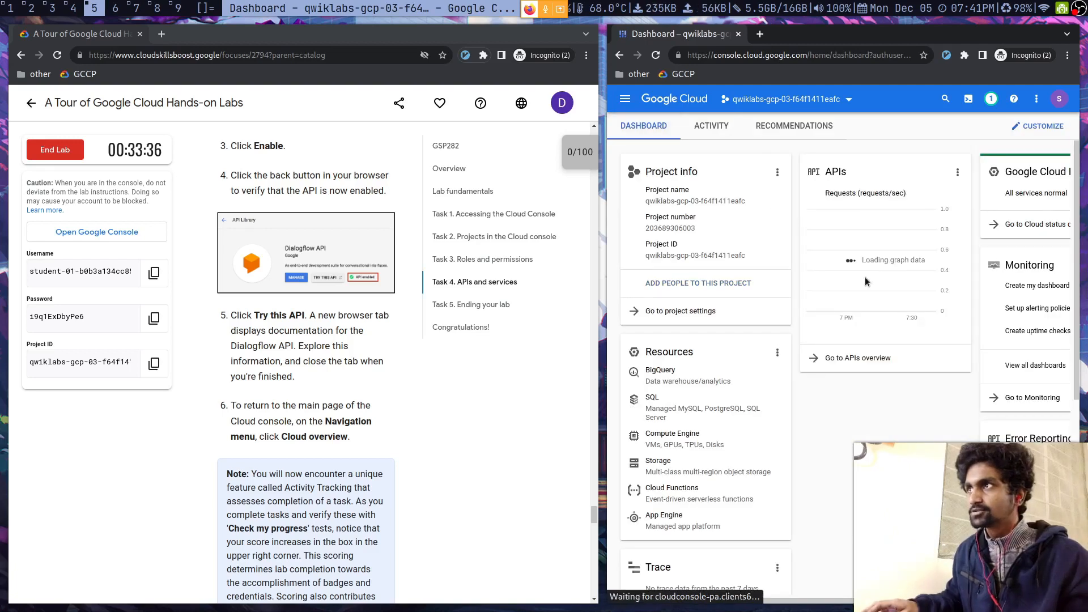
{"action": "left_click", "coordinate": [851, 363]}
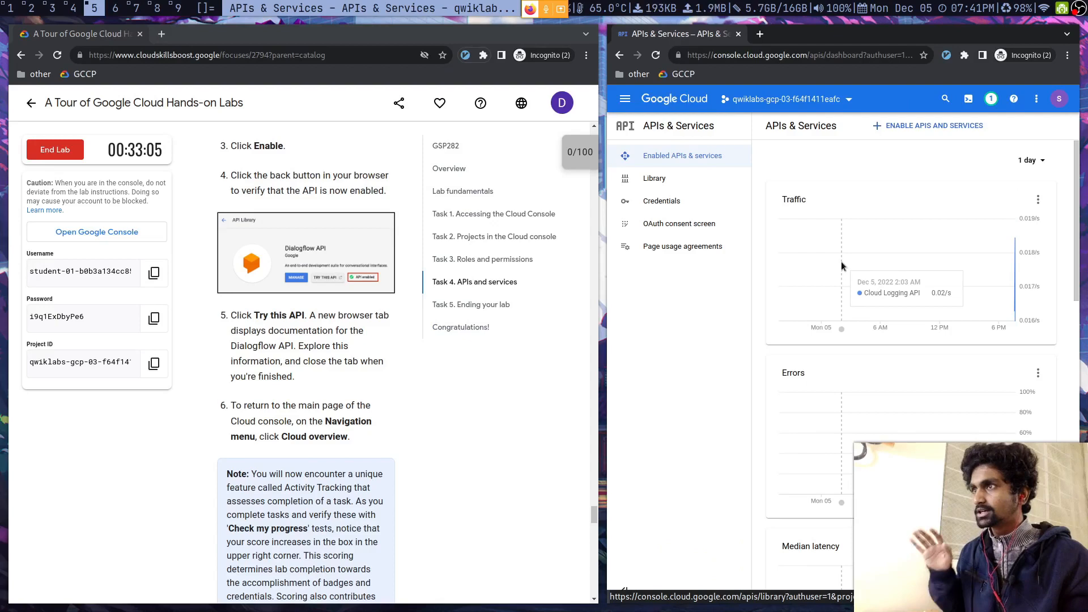
- Sort the project's enabled APIs by name and open the details of the Dialogflow API
{"action": "scroll", "coordinate": [948, 281], "scroll_direction": "down", "scroll_amount": 10}
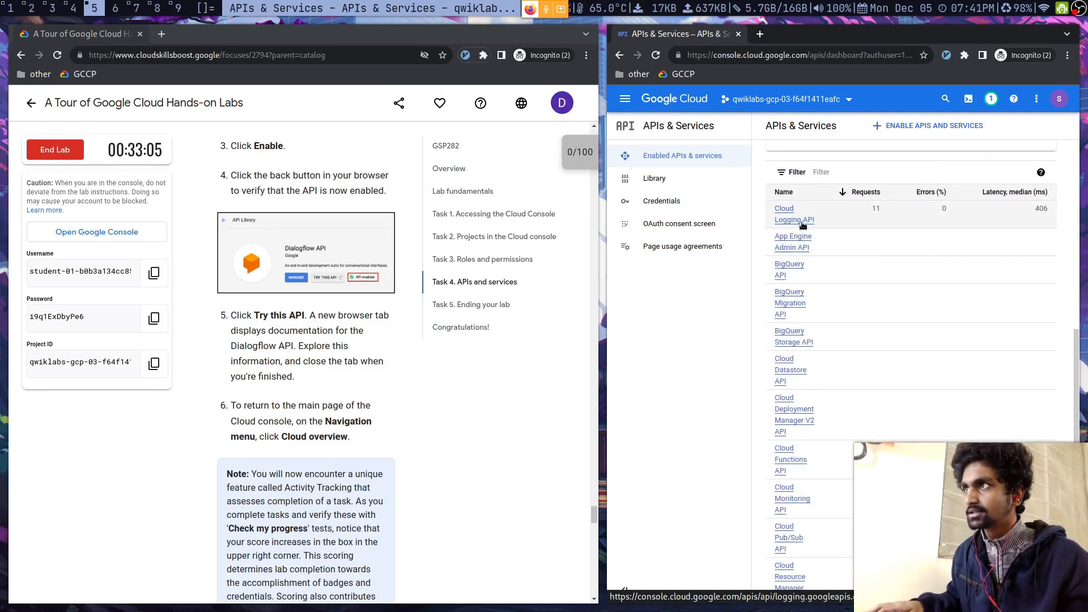
{"action": "scroll", "coordinate": [790, 255], "scroll_direction": "up", "scroll_amount": 3}
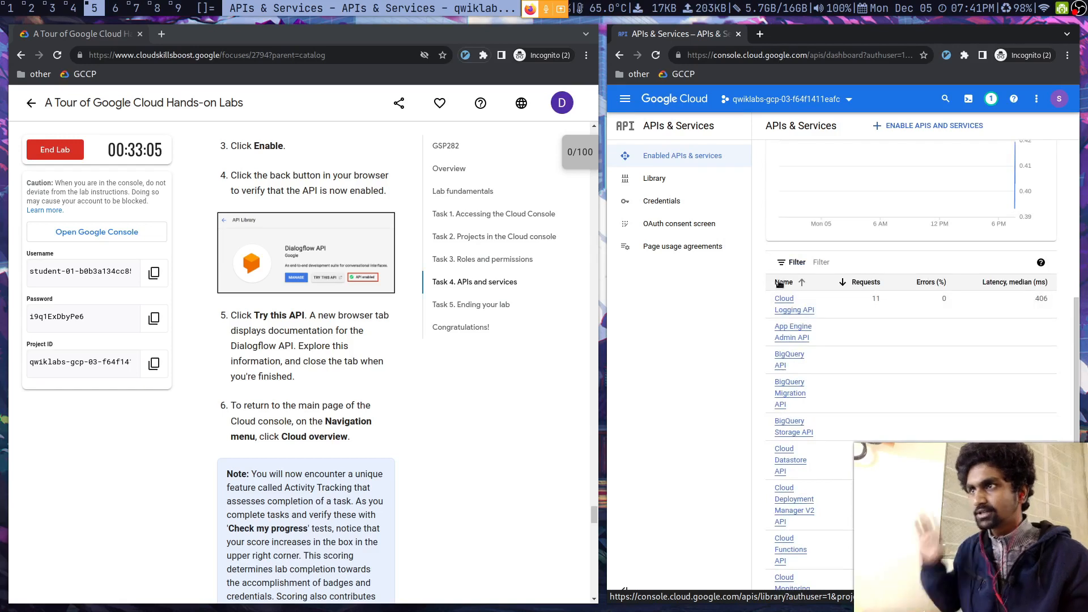
{"action": "left_click", "coordinate": [780, 282]}
{"action": "scroll", "coordinate": [779, 294], "scroll_direction": "down", "scroll_amount": 5}
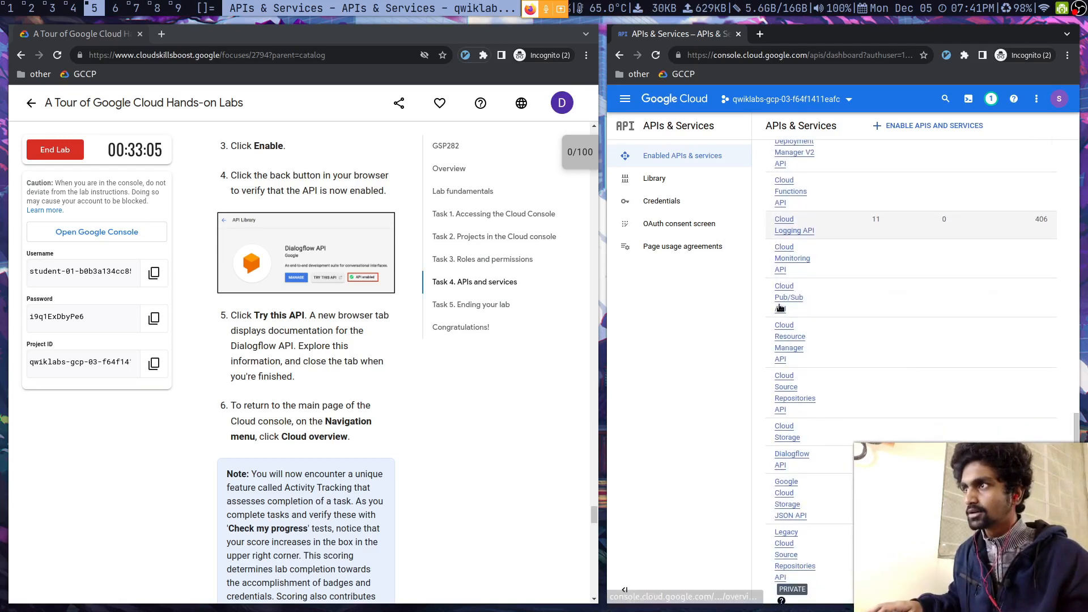
{"action": "scroll", "coordinate": [782, 309], "scroll_direction": "down", "scroll_amount": 2}
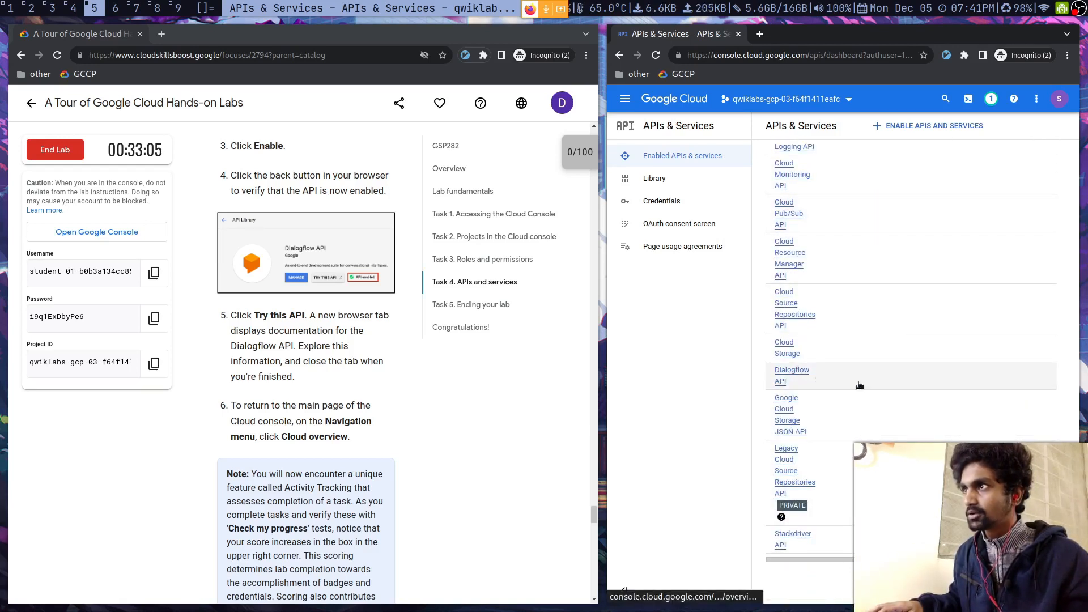
{"action": "left_click", "coordinate": [780, 381]}
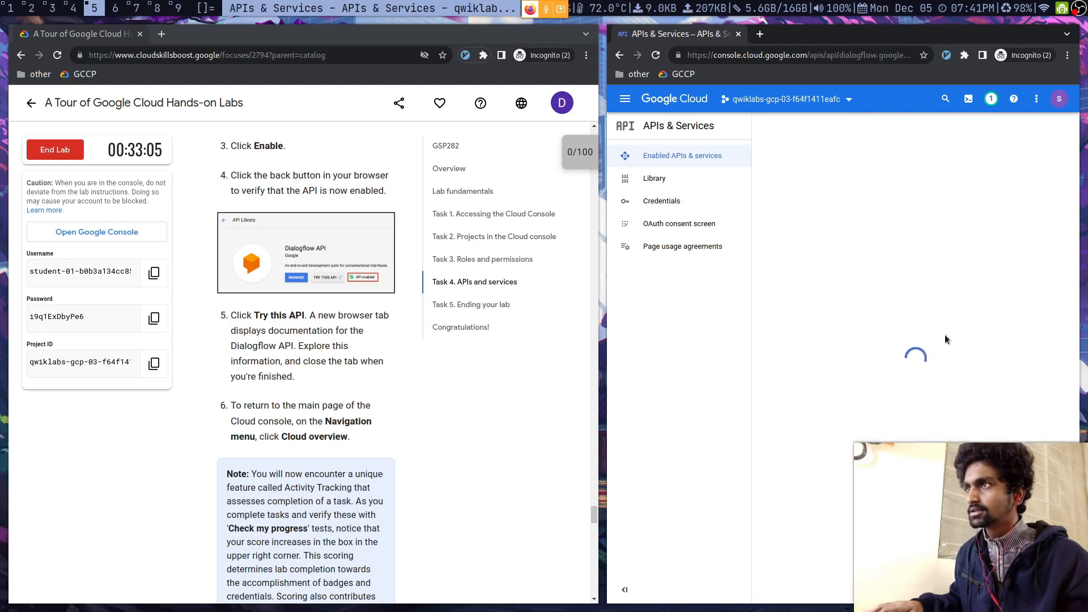
- Open the project dashboard from the notification, and look through the project's enabled APIs list
{"action": "left_click", "coordinate": [991, 99]}
{"action": "left_click", "coordinate": [919, 155]}
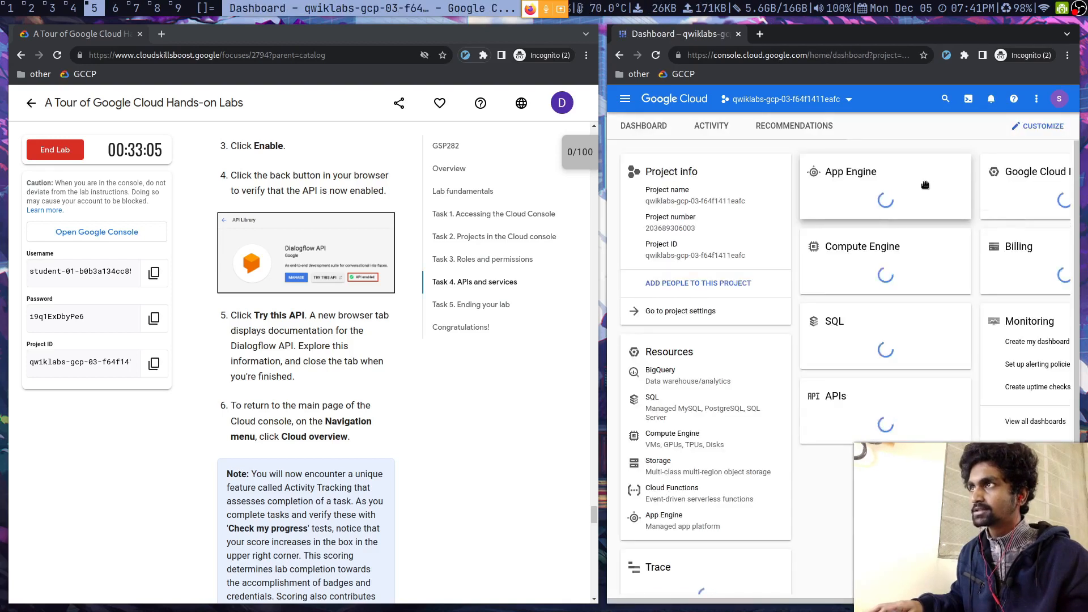
{"action": "left_click", "coordinate": [831, 363]}
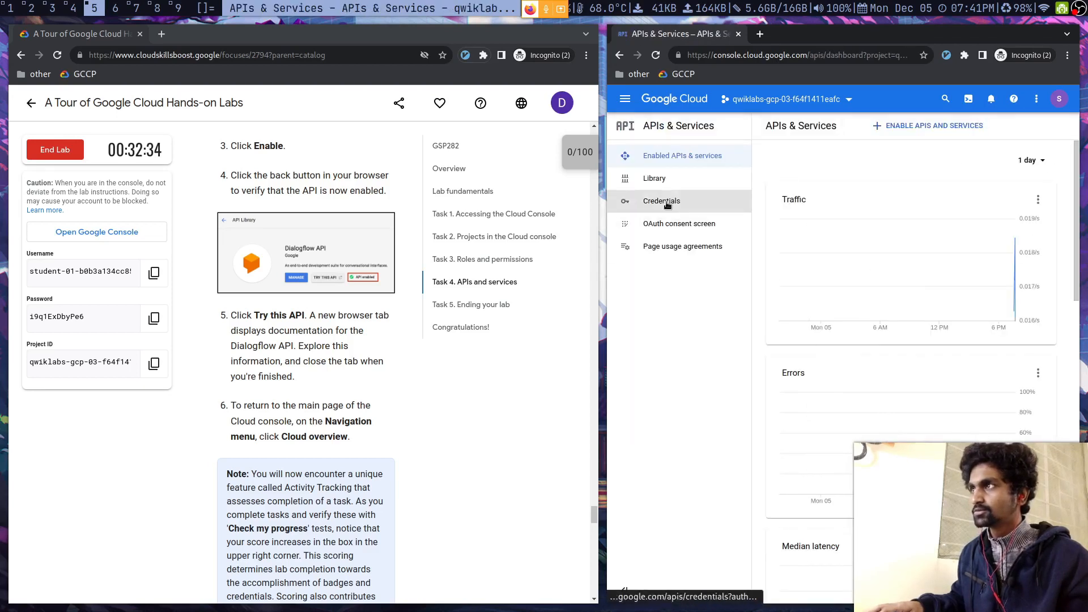
{"action": "scroll", "coordinate": [872, 258], "scroll_direction": "down", "scroll_amount": 8}
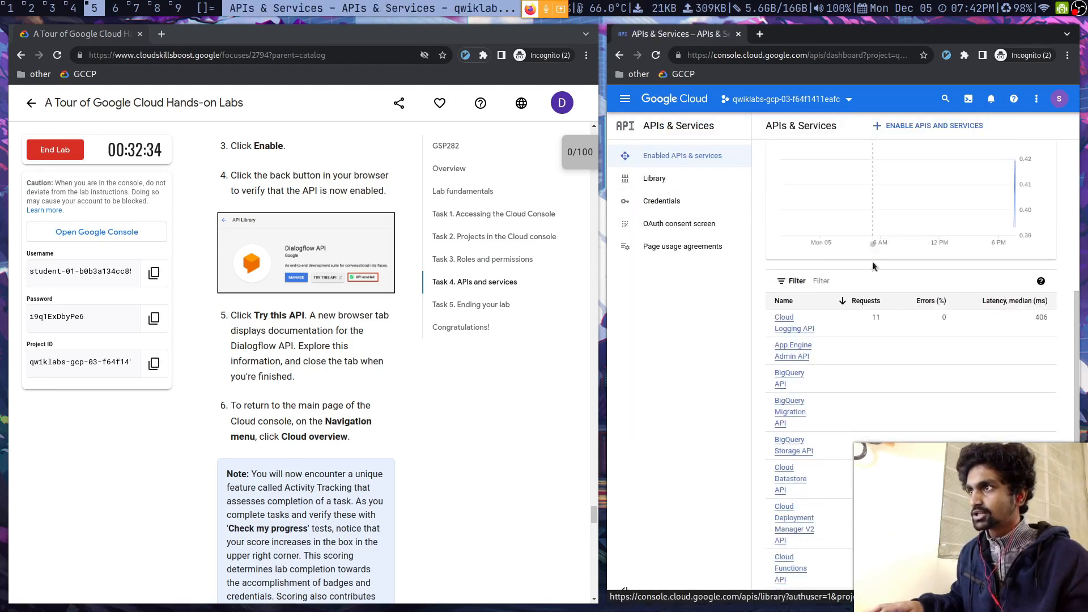
{"action": "scroll", "coordinate": [872, 260], "scroll_direction": "down", "scroll_amount": 5}
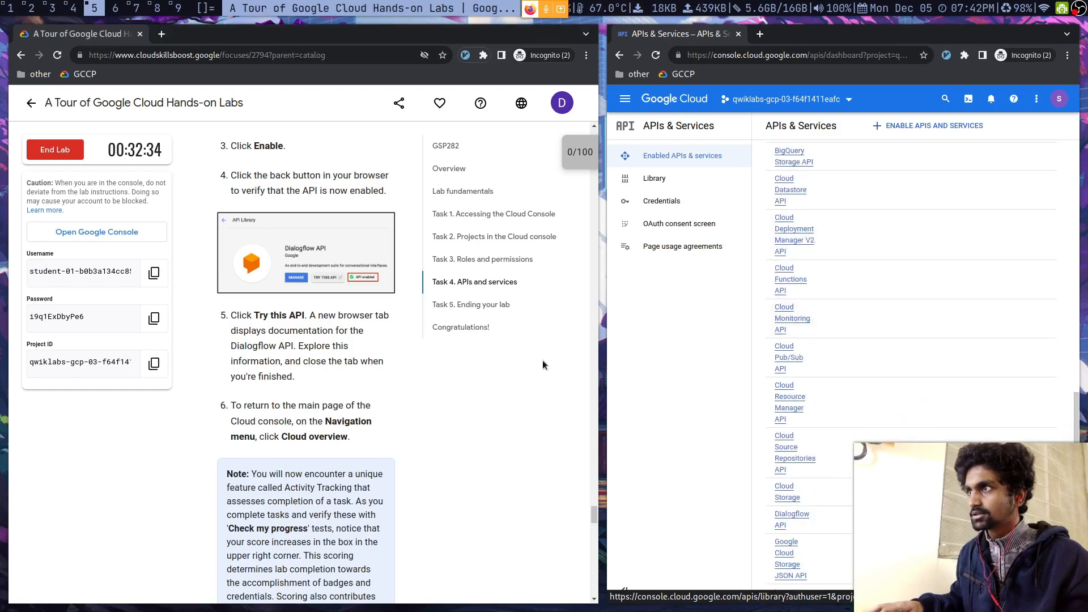
- Check the lab progress for the Task 4 objective of enabling the Dialogflow API
{"action": "scroll", "coordinate": [434, 366], "scroll_direction": "down", "scroll_amount": 7}
{"action": "scroll", "coordinate": [753, 322], "scroll_direction": "up", "scroll_amount": 3}
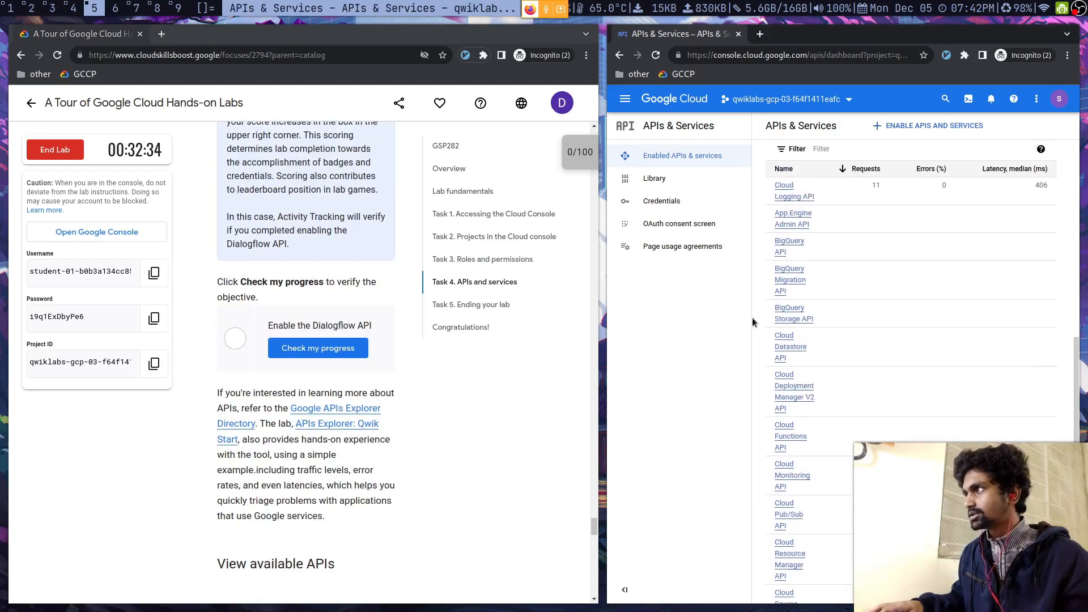
{"action": "scroll", "coordinate": [753, 321], "scroll_direction": "up", "scroll_amount": 8}
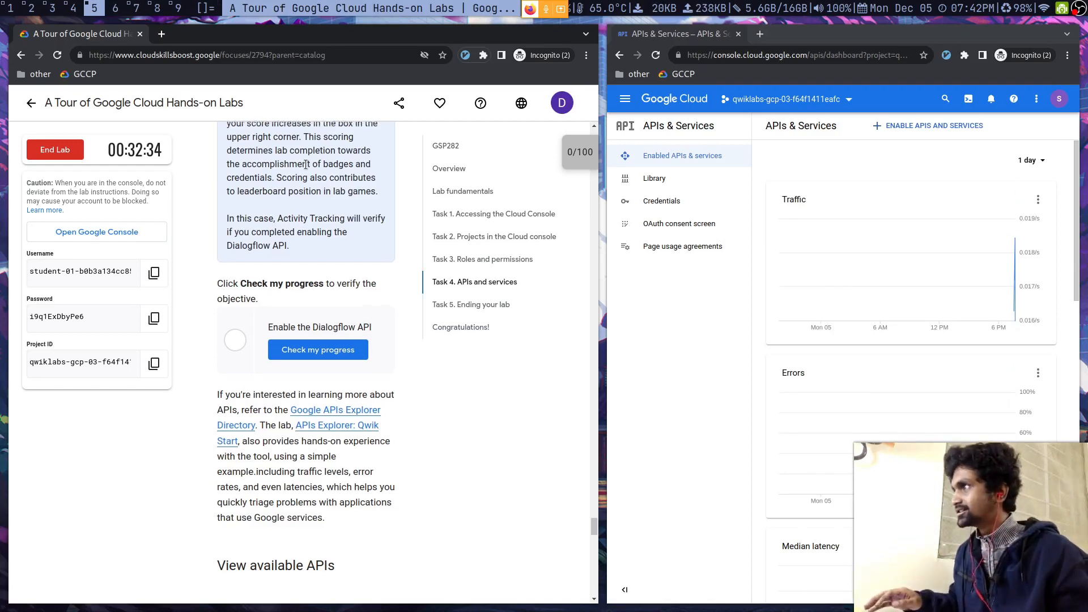
{"action": "scroll", "coordinate": [397, 283], "scroll_direction": "up", "scroll_amount": 2}
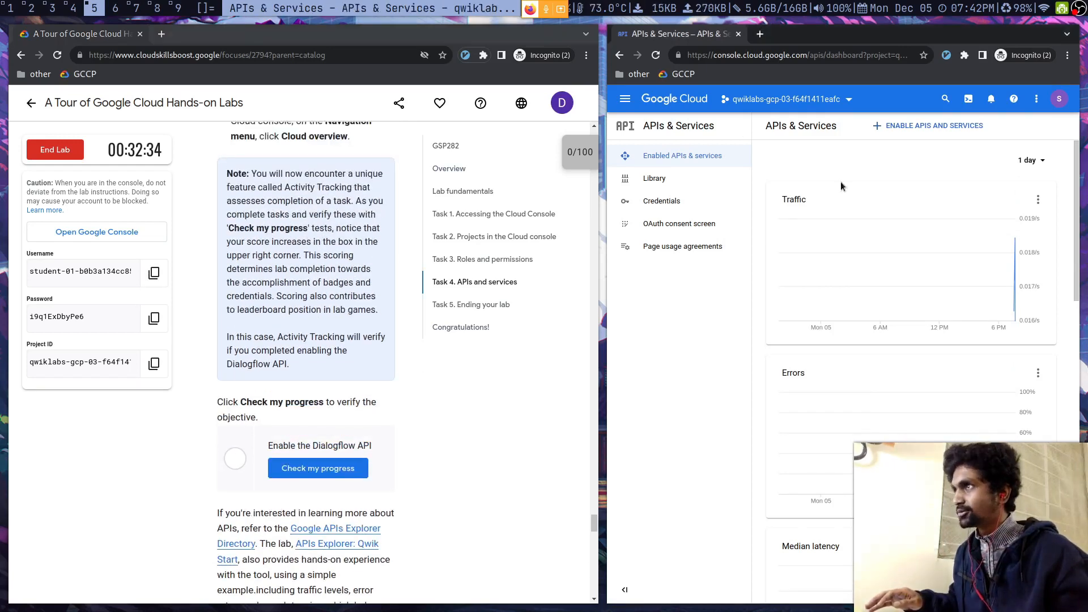
{"action": "left_click", "coordinate": [294, 474]}
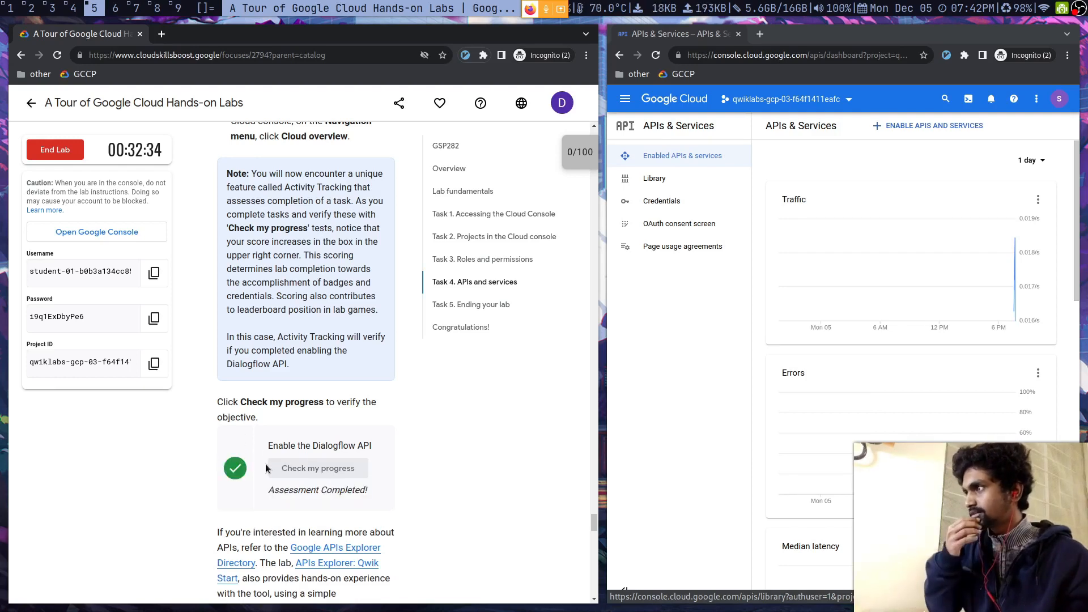
- Open the Dialogflow API's details from the enabled APIs list and examine its status
{"action": "scroll", "coordinate": [793, 351], "scroll_direction": "down", "scroll_amount": 15}
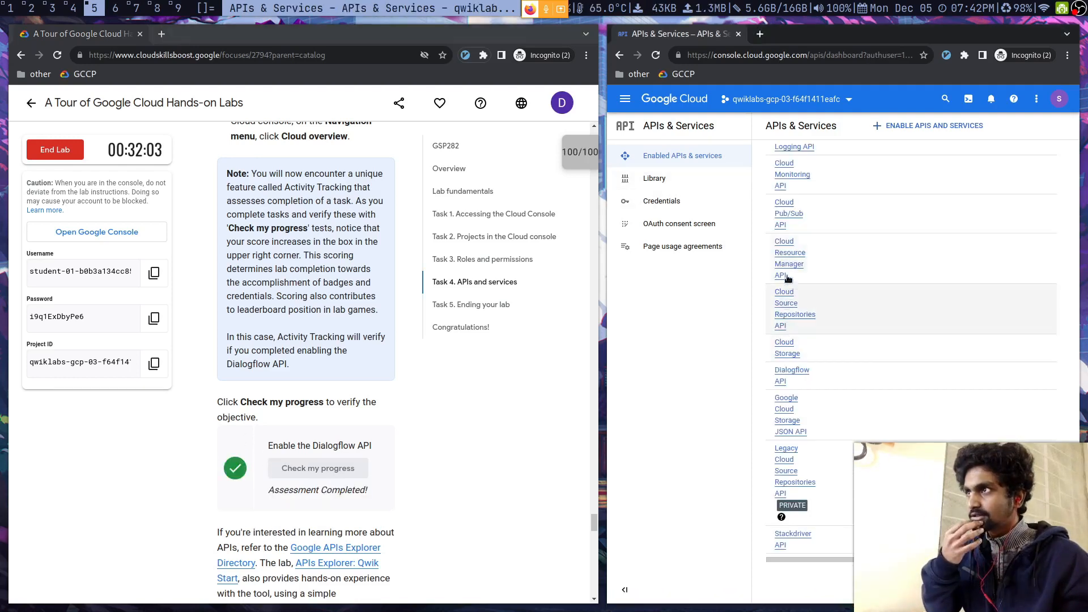
{"action": "left_click", "coordinate": [782, 371]}
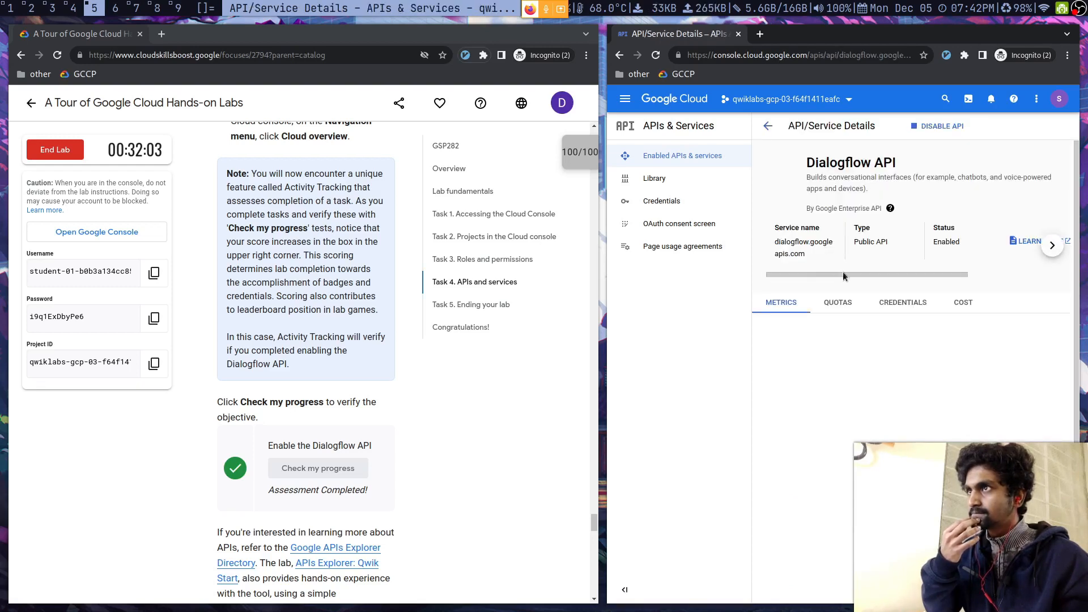
{"action": "double_click", "coordinate": [939, 240]}
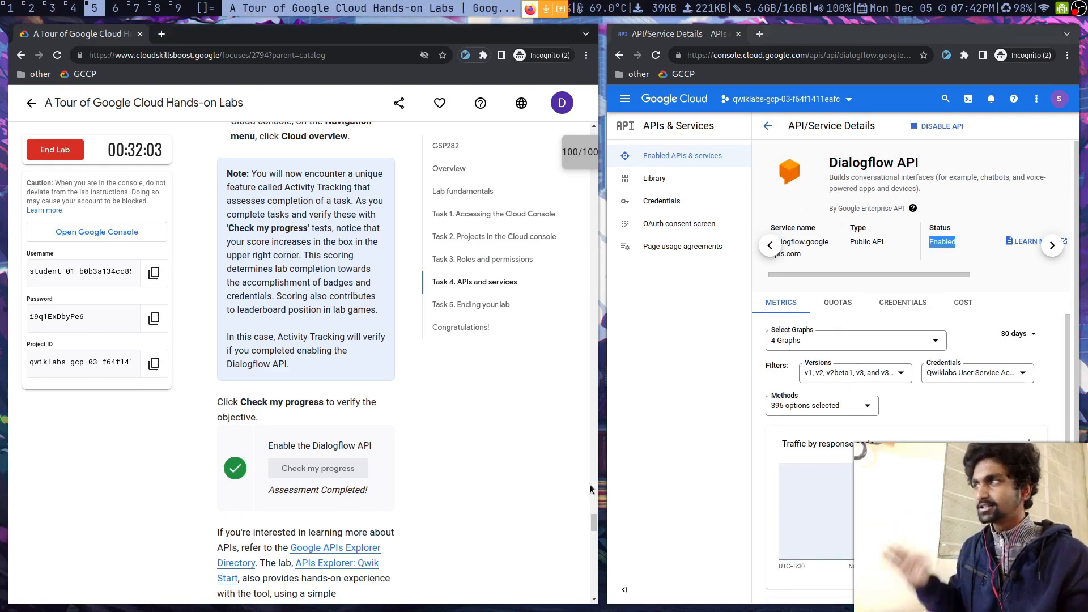
- Read the rest of the lab's Task 4 section up to its quiz and view the lab's checkpoint score
{"action": "scroll", "coordinate": [576, 481], "scroll_direction": "down", "scroll_amount": 8}
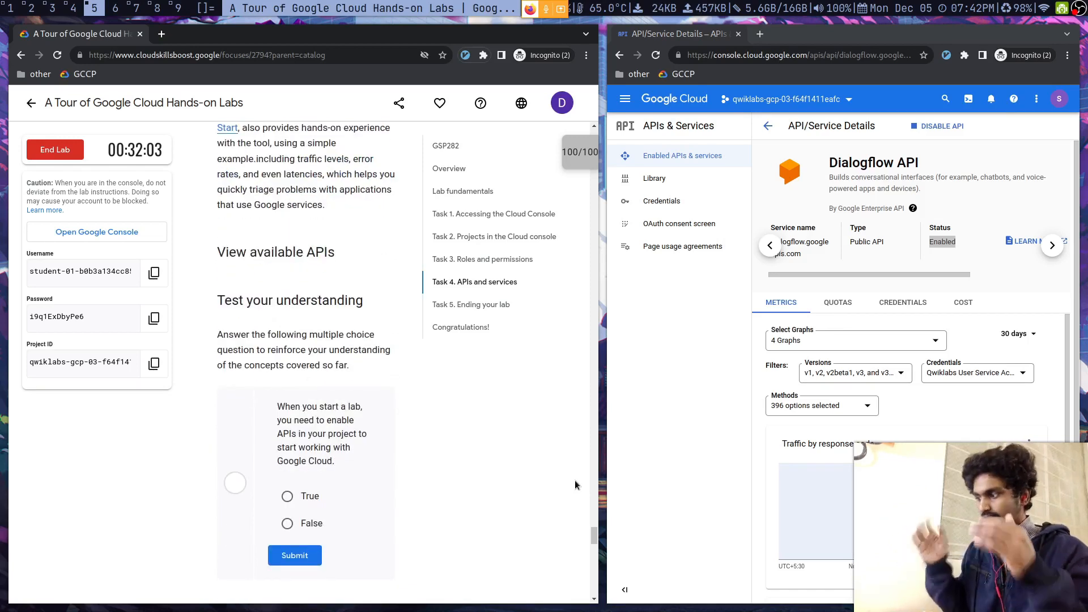
{"action": "key", "text": "super+2"}
{"action": "key", "text": "super+5"}
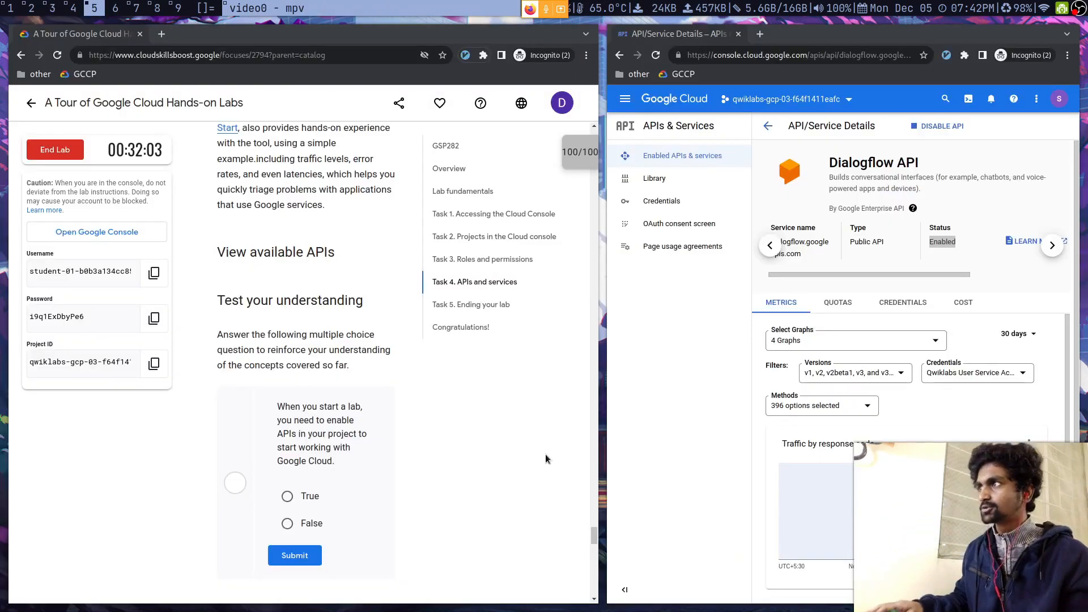
{"action": "scroll", "coordinate": [523, 444], "scroll_direction": "down", "scroll_amount": 2}
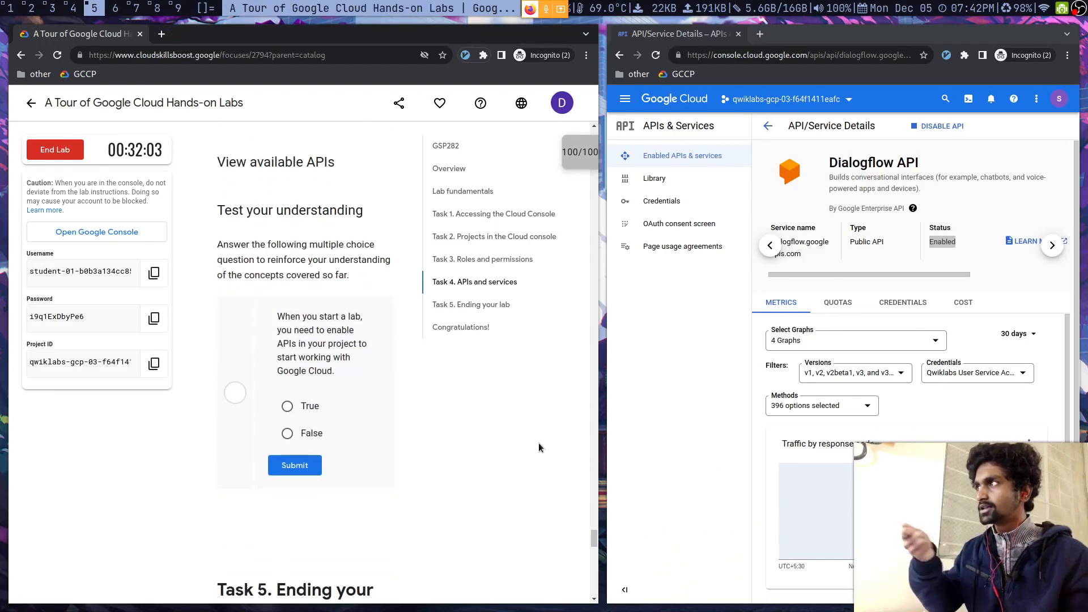
{"action": "scroll", "coordinate": [535, 445], "scroll_direction": "up", "scroll_amount": 8}
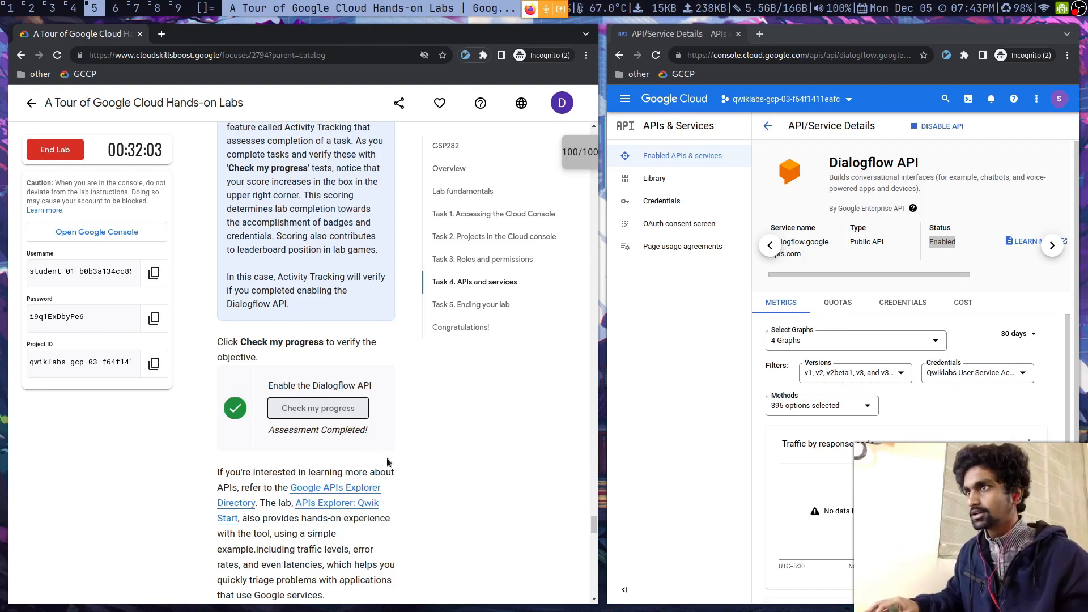
{"action": "scroll", "coordinate": [386, 458], "scroll_direction": "down", "scroll_amount": 6}
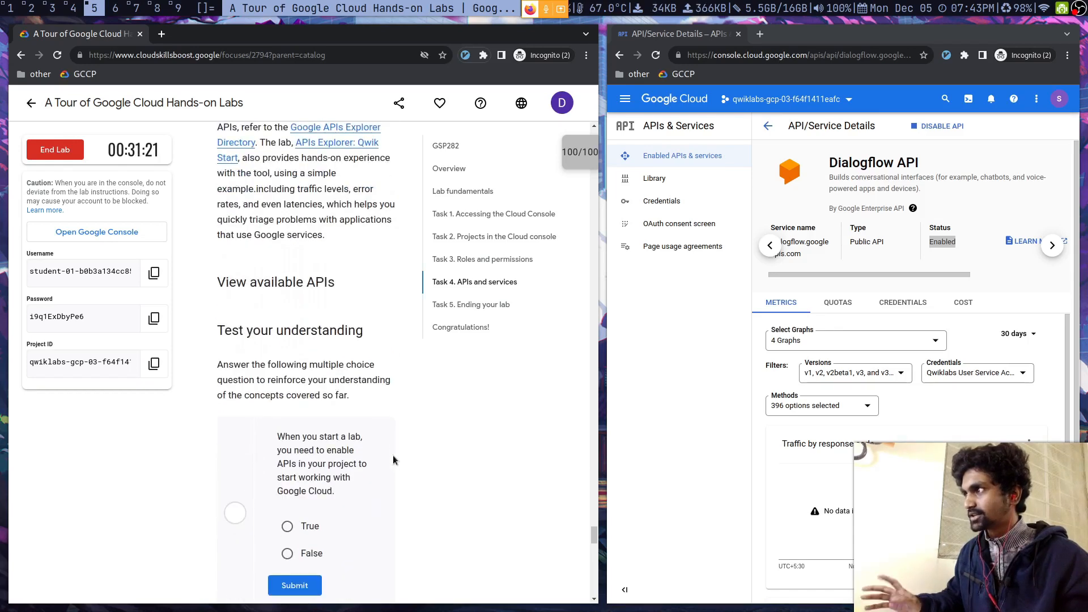
{"action": "scroll", "coordinate": [393, 459], "scroll_direction": "down", "scroll_amount": 3}
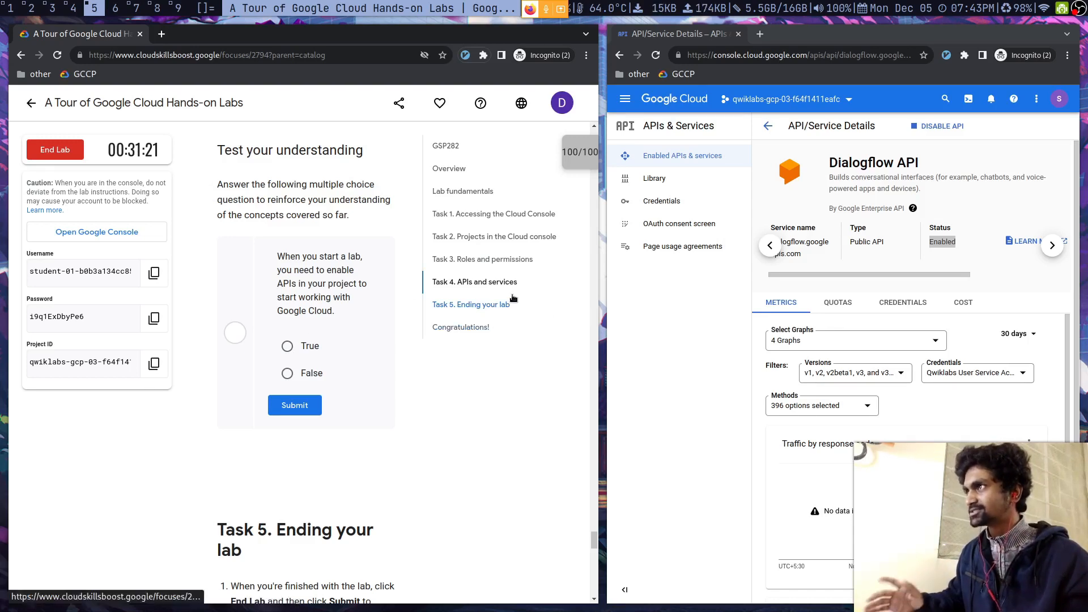
{"action": "left_click", "coordinate": [577, 156]}
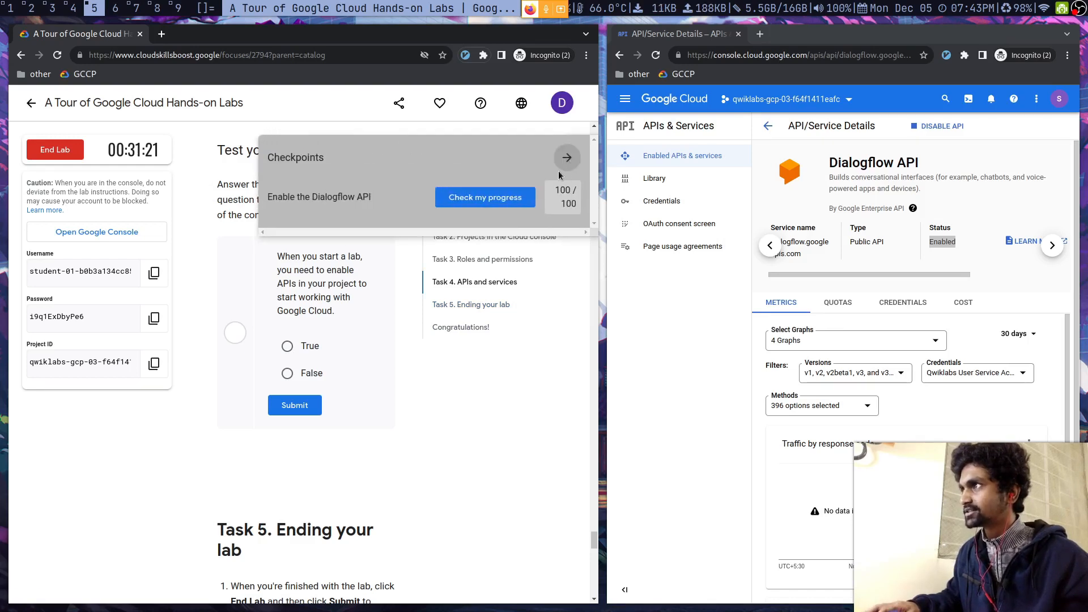
{"action": "left_click", "coordinate": [563, 164]}
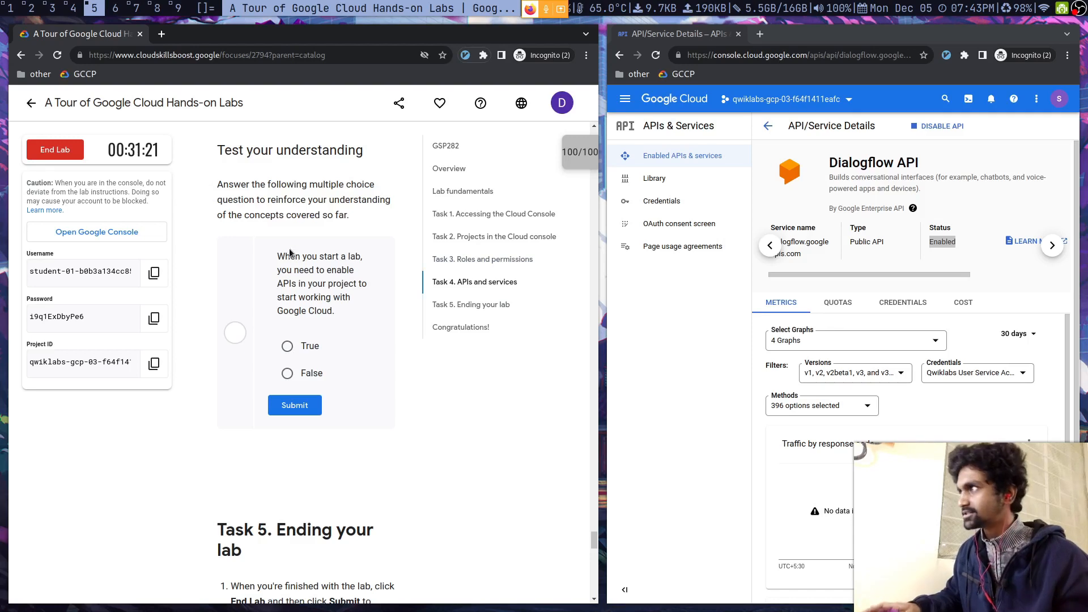
- Answer False to the quiz question about needing to enable APIs when starting a lab, and submit the answer
{"action": "left_click_drag", "start_coordinate": [277, 257], "coordinate": [350, 263]}
{"action": "left_click", "coordinate": [308, 275]}
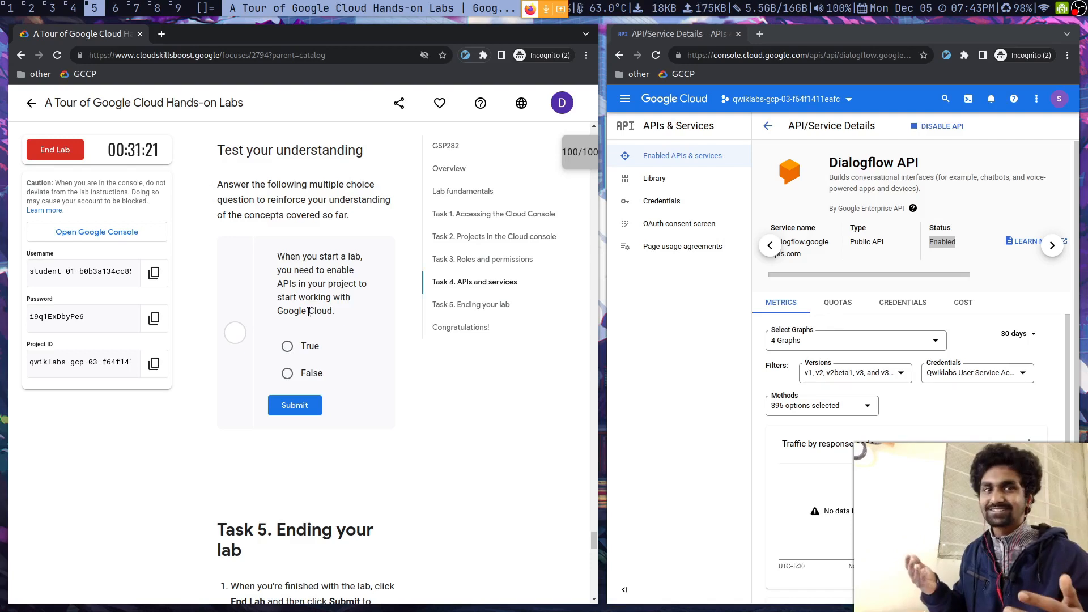
{"action": "left_click", "coordinate": [288, 373]}
{"action": "left_click", "coordinate": [300, 404]}
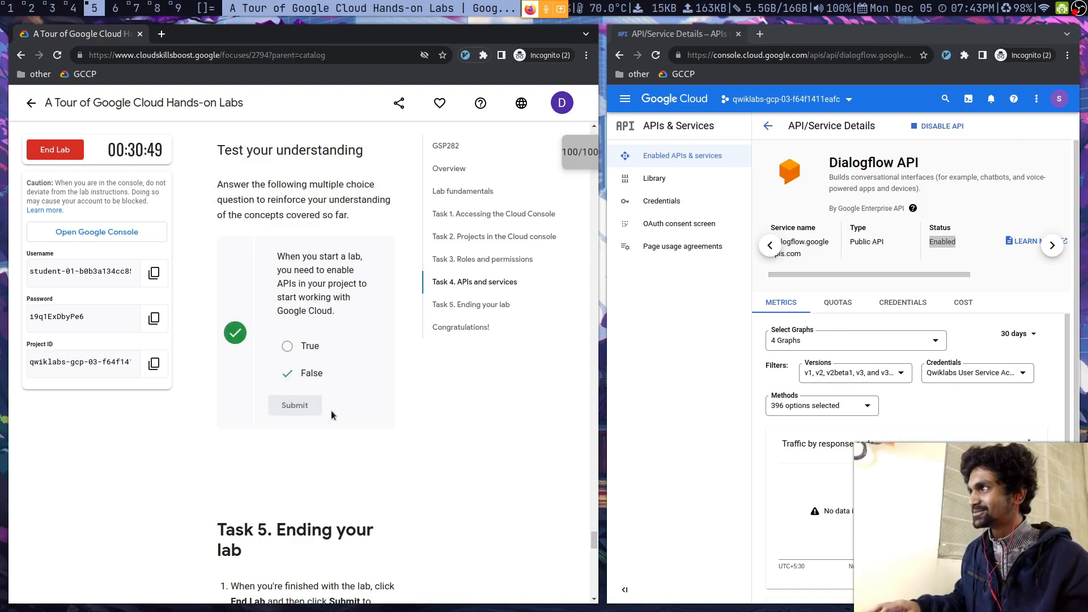
- End the lab as described in Task 5 and dismiss the satisfaction survey without submitting it
{"action": "scroll", "coordinate": [333, 405], "scroll_direction": "down", "scroll_amount": 8}
{"action": "scroll", "coordinate": [332, 405], "scroll_direction": "down", "scroll_amount": 10}
{"action": "scroll", "coordinate": [308, 284], "scroll_direction": "up", "scroll_amount": 10}
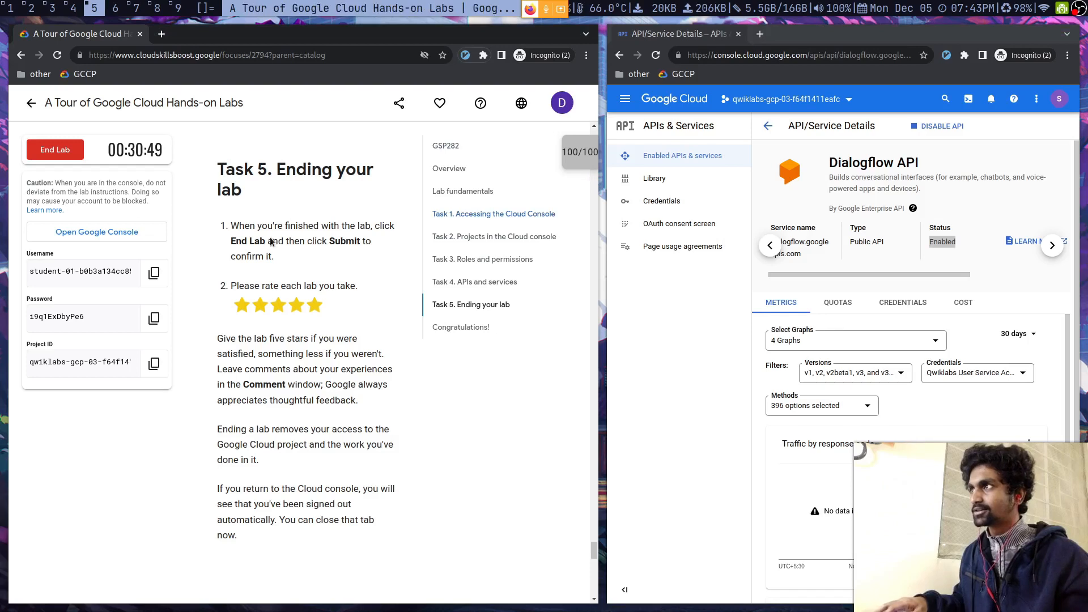
{"action": "left_click", "coordinate": [59, 154]}
{"action": "left_click", "coordinate": [414, 391]}
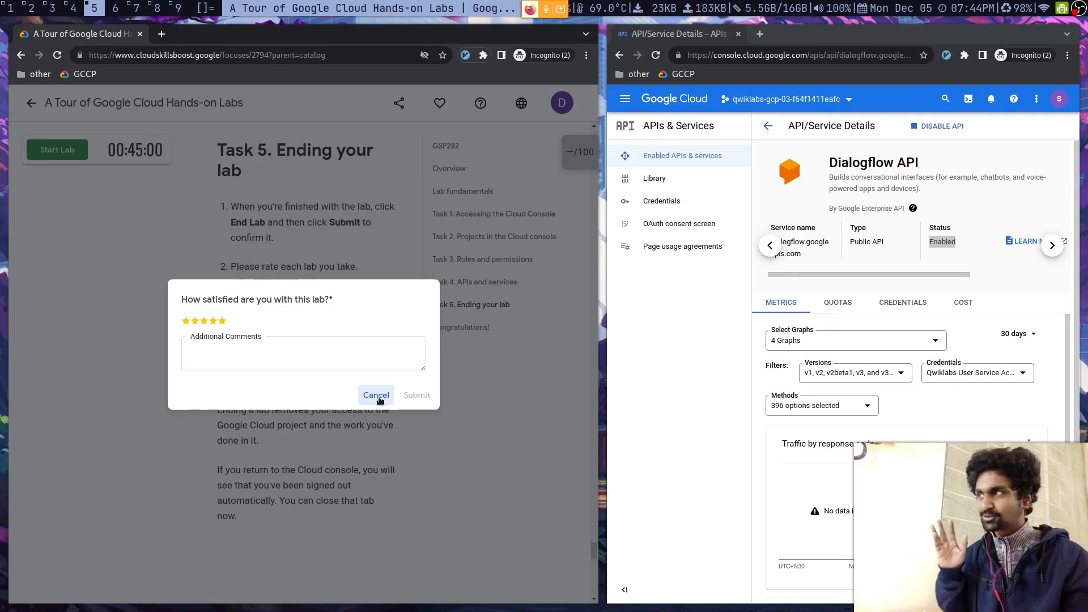
{"action": "left_click", "coordinate": [376, 396]}
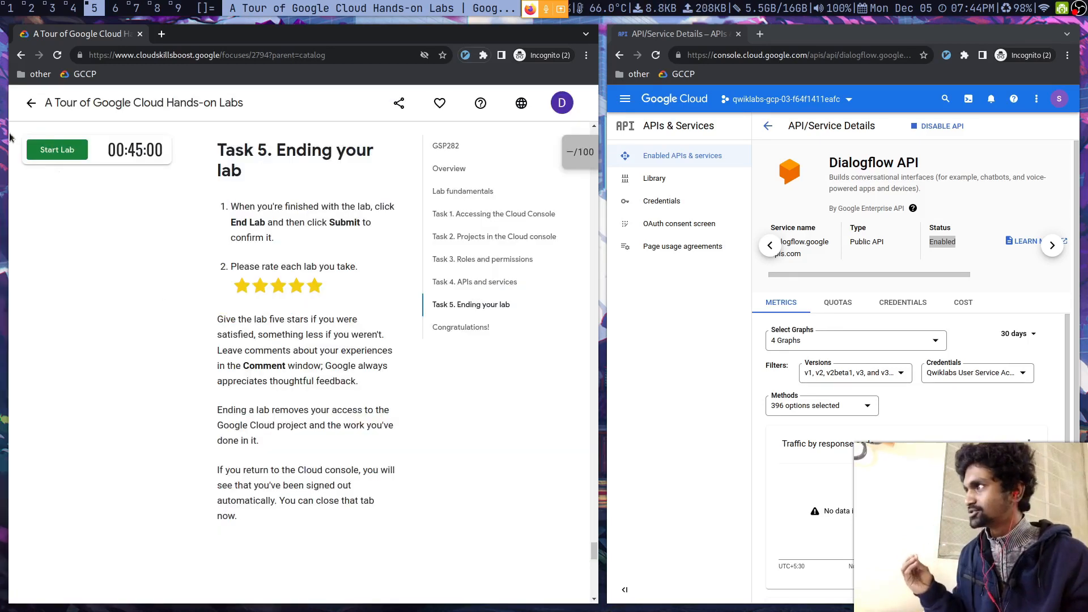
- Return to the learning path and open the Create and Manage Cloud Resources quest to review its list of labs
{"action": "left_click", "coordinate": [37, 100]}
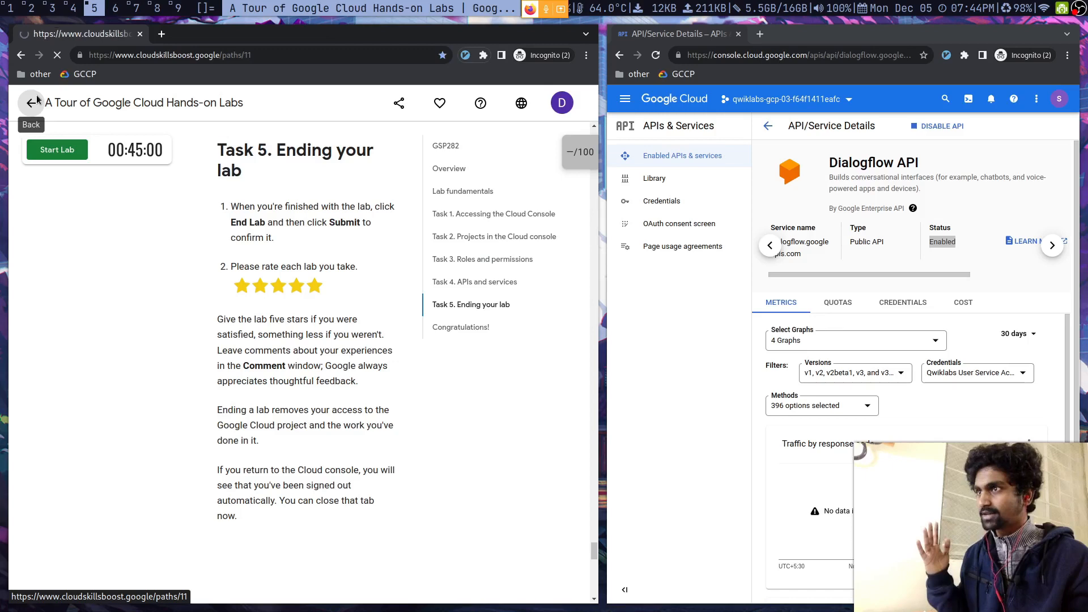
{"action": "left_click", "coordinate": [130, 330]}
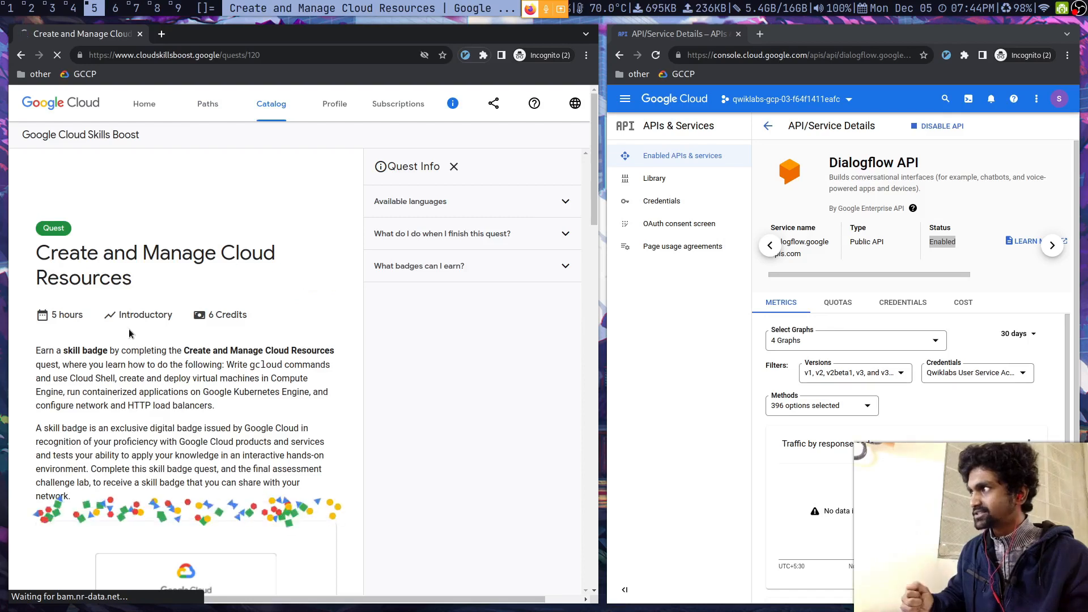
{"action": "scroll", "coordinate": [144, 355], "scroll_direction": "down", "scroll_amount": 10}
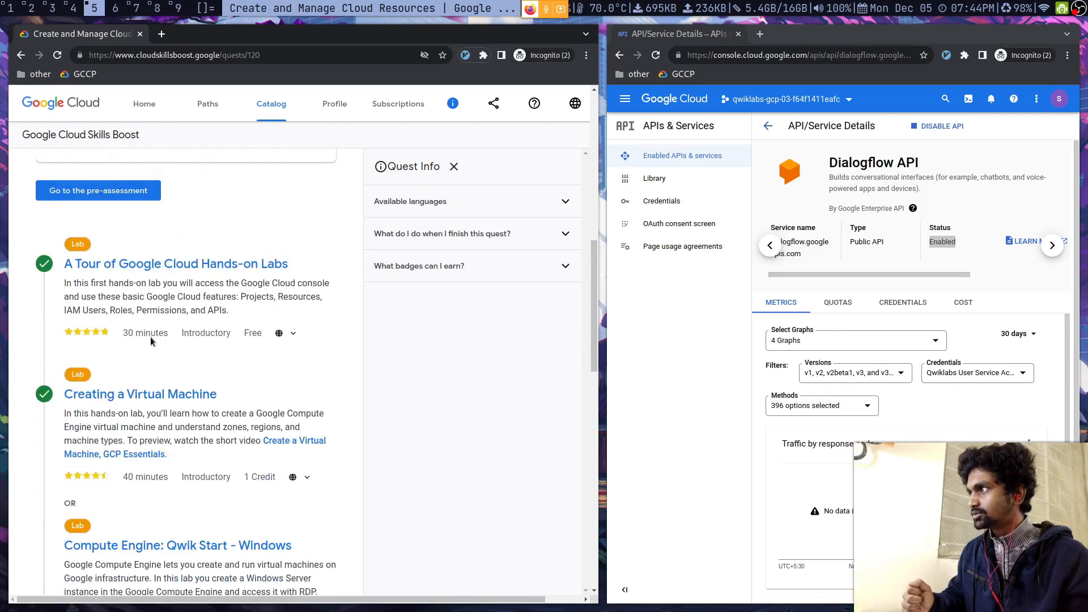
{"action": "scroll", "coordinate": [151, 336], "scroll_direction": "up", "scroll_amount": 1}
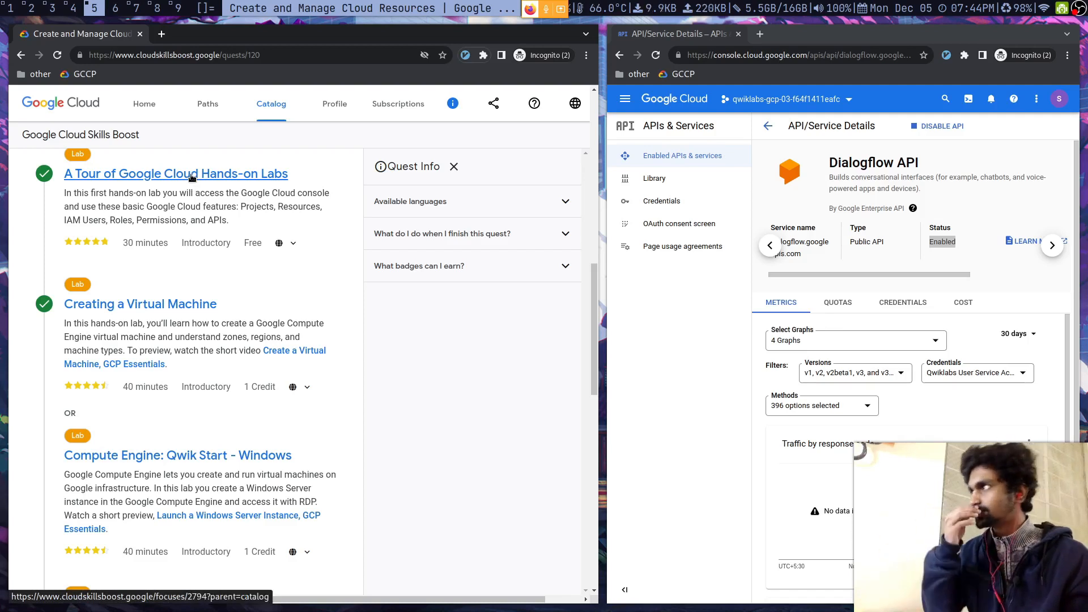
{"action": "scroll", "coordinate": [197, 233], "scroll_direction": "down", "scroll_amount": 2}
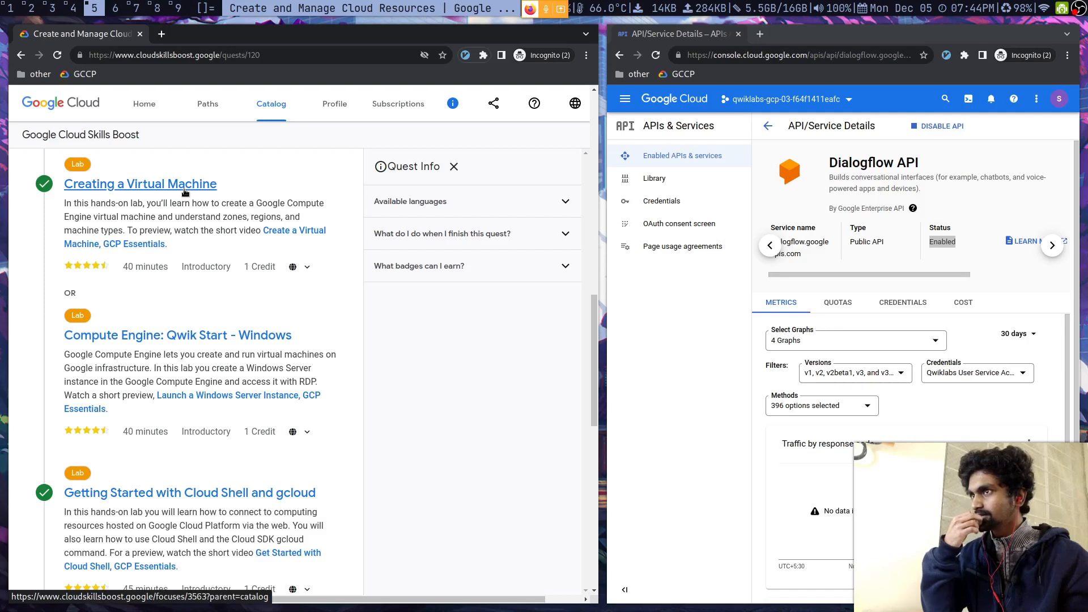
- Try to open Compute Engine in the ended lab's console, return to APIs & Services, and close that console tab
{"action": "left_click", "coordinate": [622, 100]}
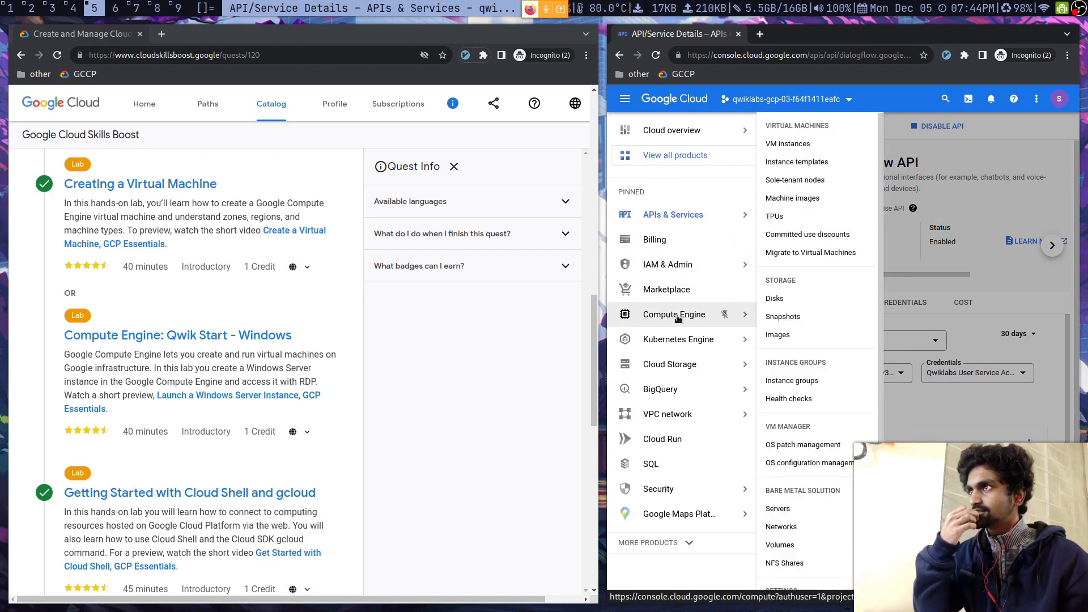
{"action": "left_click", "coordinate": [677, 315]}
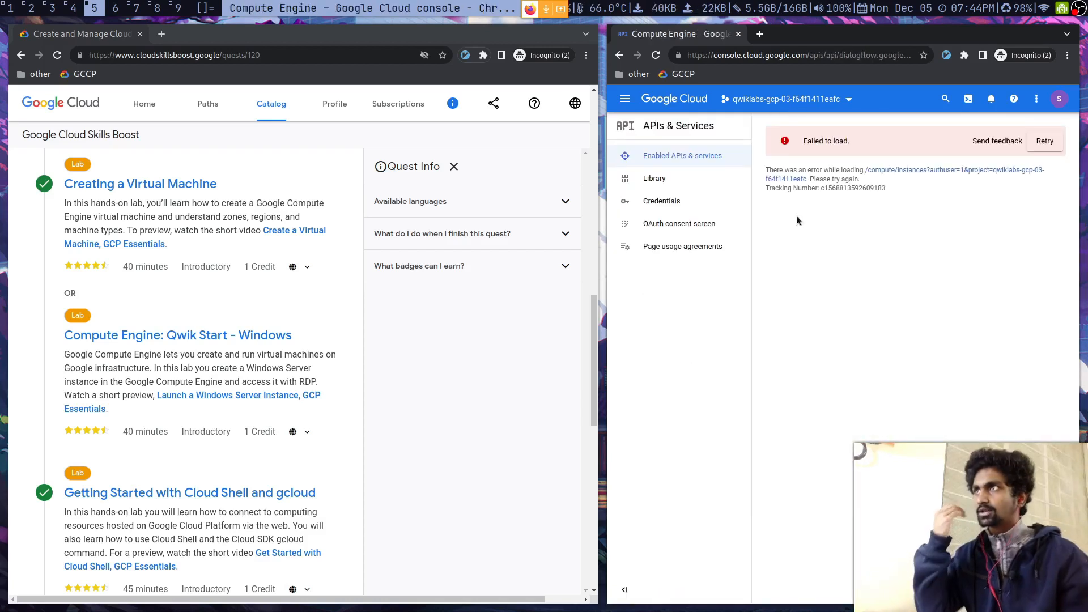
{"action": "left_click", "coordinate": [628, 118]}
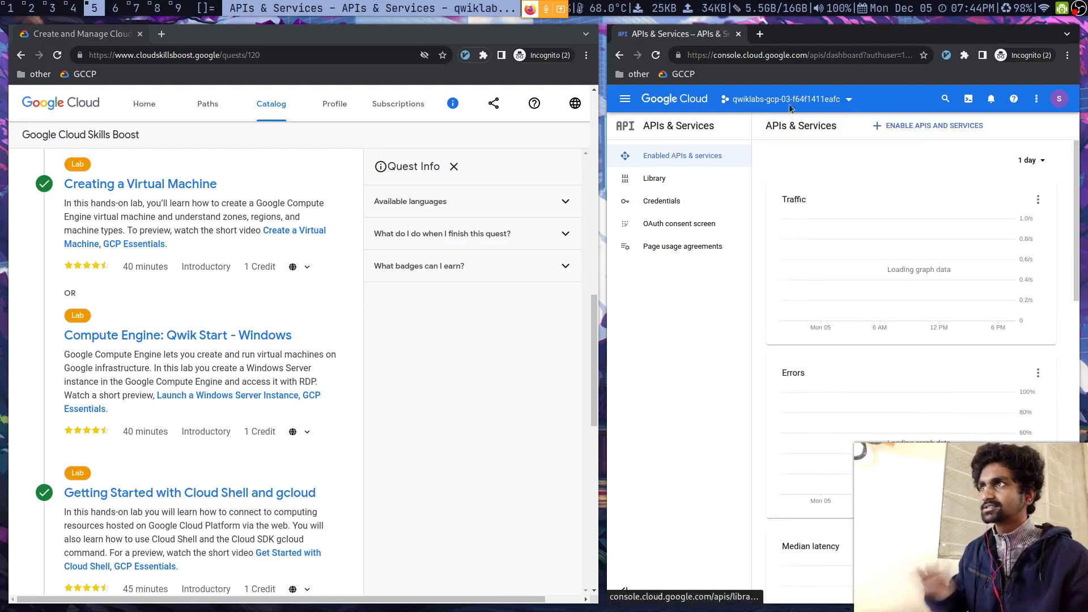
{"action": "middle_click", "coordinate": [698, 34]}
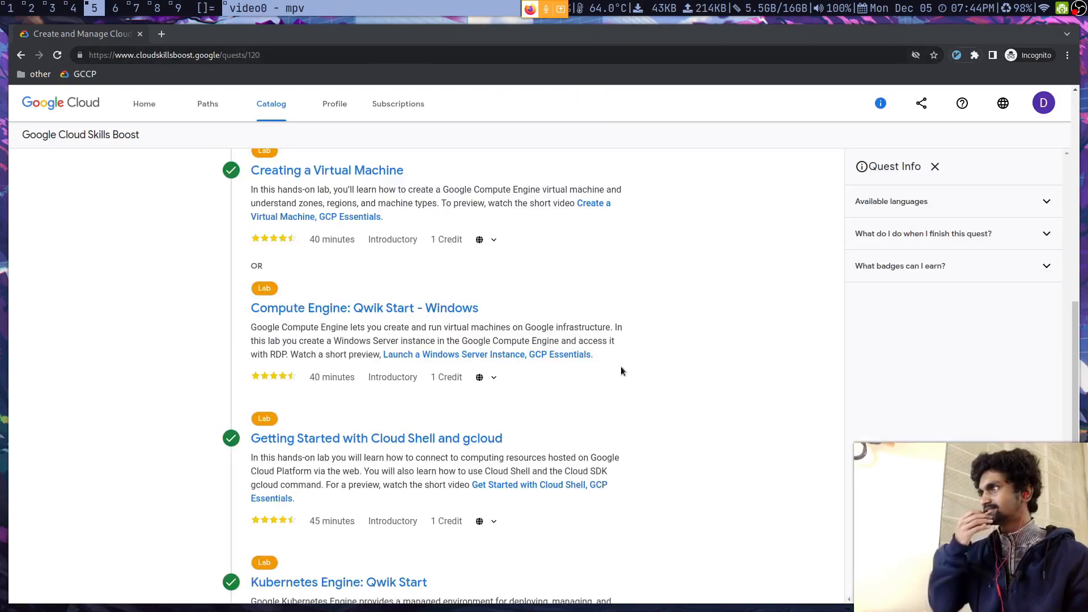
- Open the Creating a Virtual Machine lab in a new tab and return to the quest's lab list
{"action": "scroll", "coordinate": [621, 371], "scroll_direction": "up", "scroll_amount": 5}
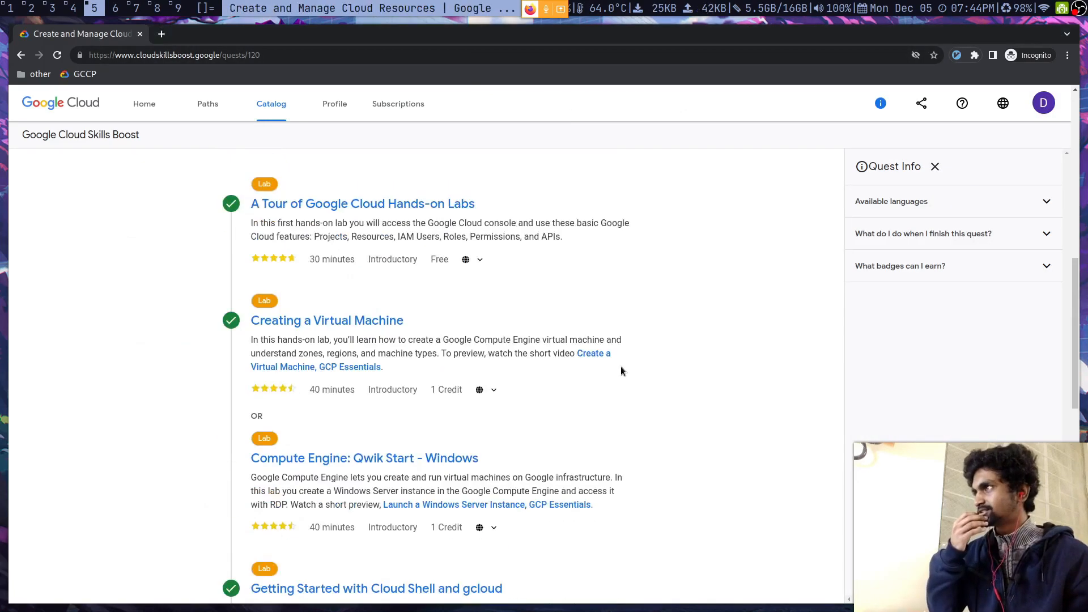
{"action": "left_click", "coordinate": [276, 321]}
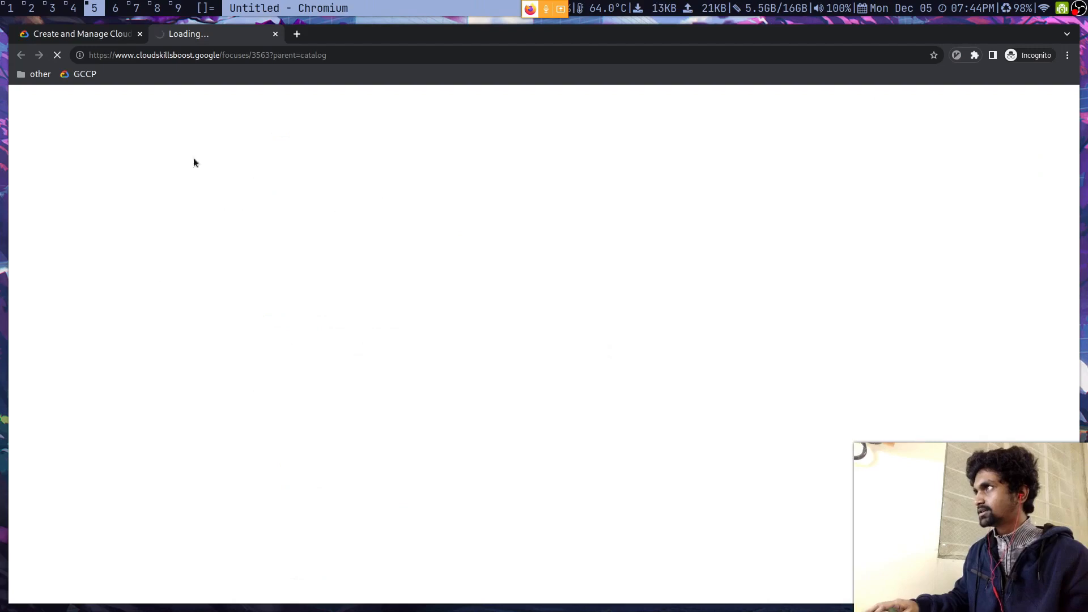
{"action": "left_click", "coordinate": [90, 34]}
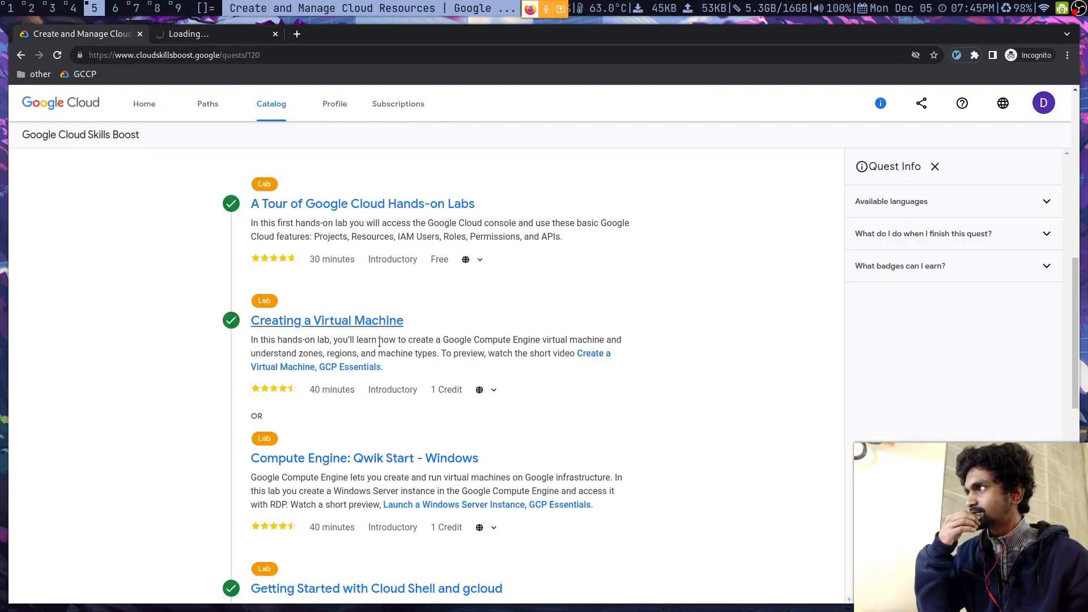
- Switch to the GCCP SMIT - Session 1 presentation in Google Slides and show slide 13 on Google Cloud compute services
{"action": "left_click", "coordinate": [28, 7]}
{"action": "scroll", "coordinate": [89, 410], "scroll_direction": "down", "scroll_amount": 5}
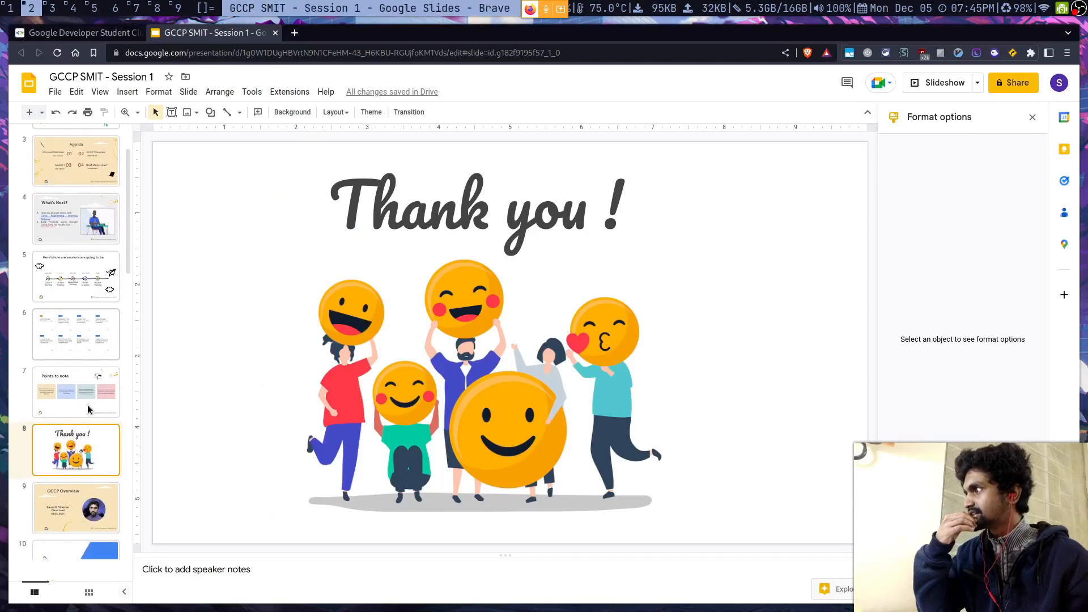
{"action": "scroll", "coordinate": [88, 409], "scroll_direction": "down", "scroll_amount": 3}
{"action": "left_click", "coordinate": [89, 422]}
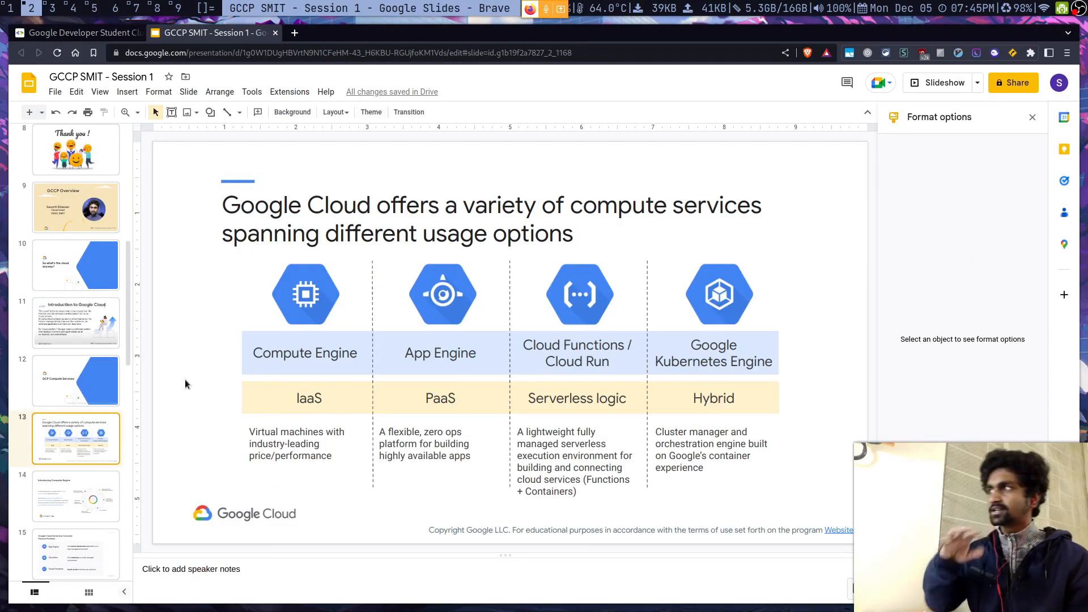
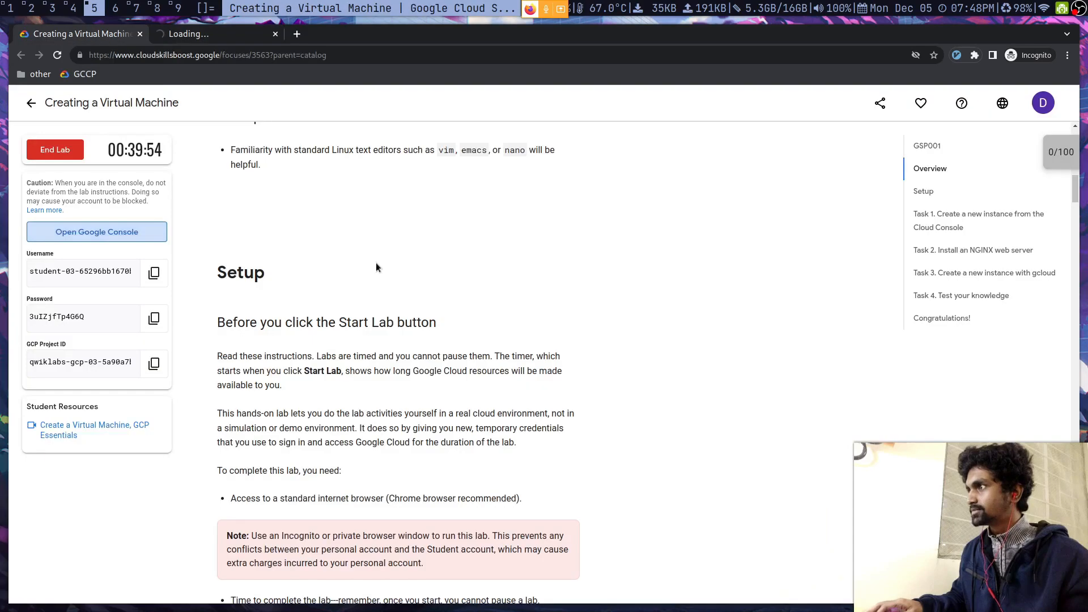
- Highlight the parts of the Setup note about using an Incognito window and the Student account
{"action": "left_click_drag", "start_coordinate": [251, 415], "coordinate": [418, 410]}
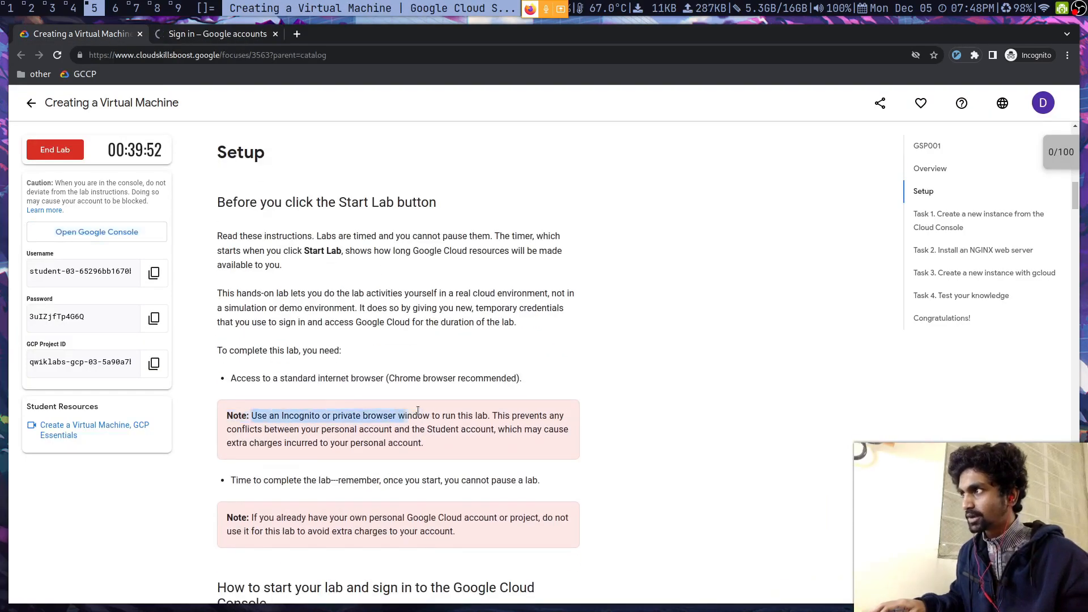
{"action": "mouse_move", "coordinate": [490, 415]}
{"action": "left_mouse_down"}
{"action": "mouse_move", "coordinate": [501, 417]}
{"action": "mouse_move", "coordinate": [315, 443]}
{"action": "mouse_move", "coordinate": [495, 425]}
{"action": "left_mouse_up"}
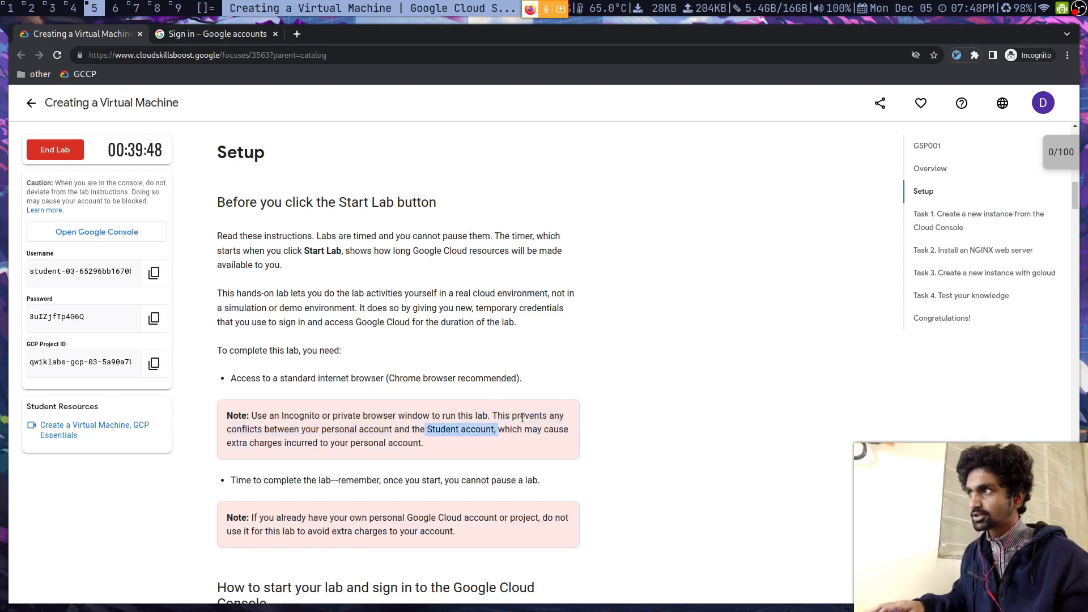
{"action": "left_click", "coordinate": [522, 417]}
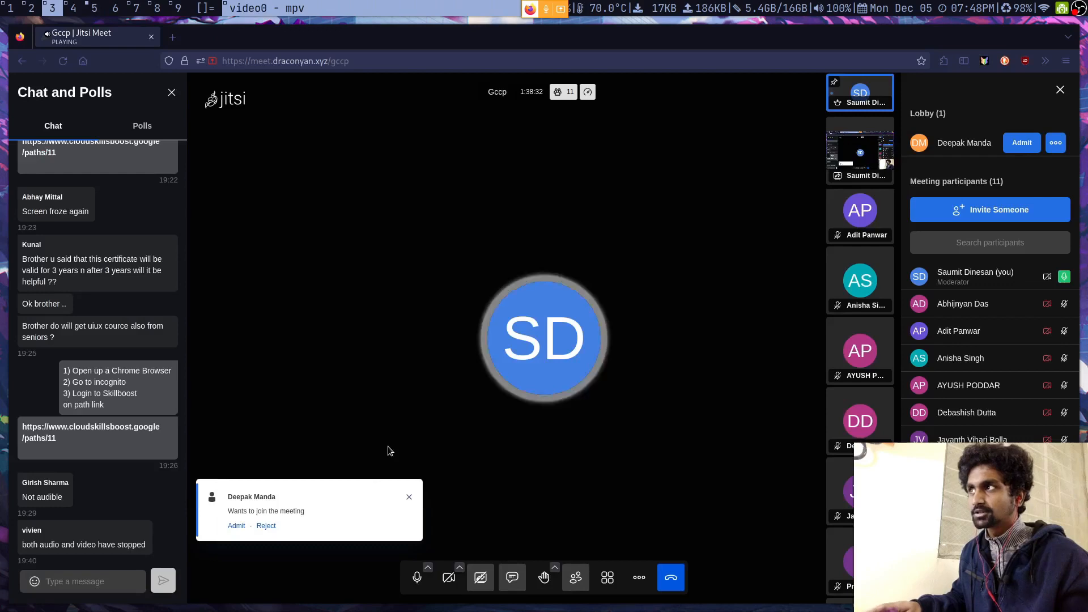
- Separate the Google sign-in tab into its own window beside the lab instructions
{"action": "left_click", "coordinate": [202, 41]}
{"action": "left_click_drag", "start_coordinate": [280, 105], "coordinate": [411, 140]}
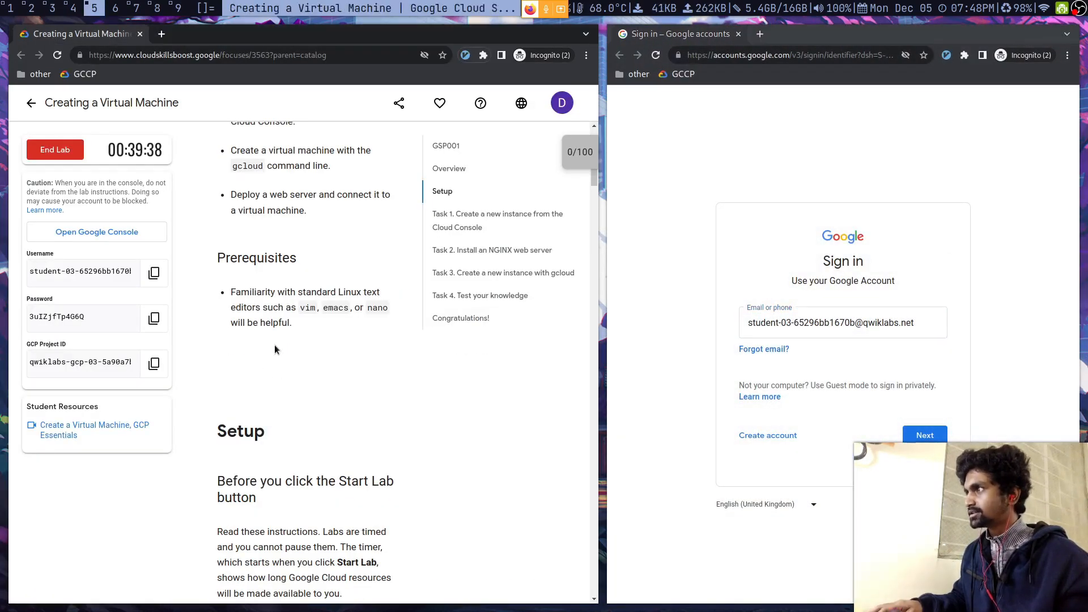
- Review the lab's overview, prerequisites and setup instructions, and go to Task 1, Create a new instance from the Cloud Console
{"action": "scroll", "coordinate": [274, 344], "scroll_direction": "up", "scroll_amount": 2}
{"action": "scroll", "coordinate": [274, 344], "scroll_direction": "up", "scroll_amount": 4}
{"action": "scroll", "coordinate": [275, 344], "scroll_direction": "up", "scroll_amount": 10}
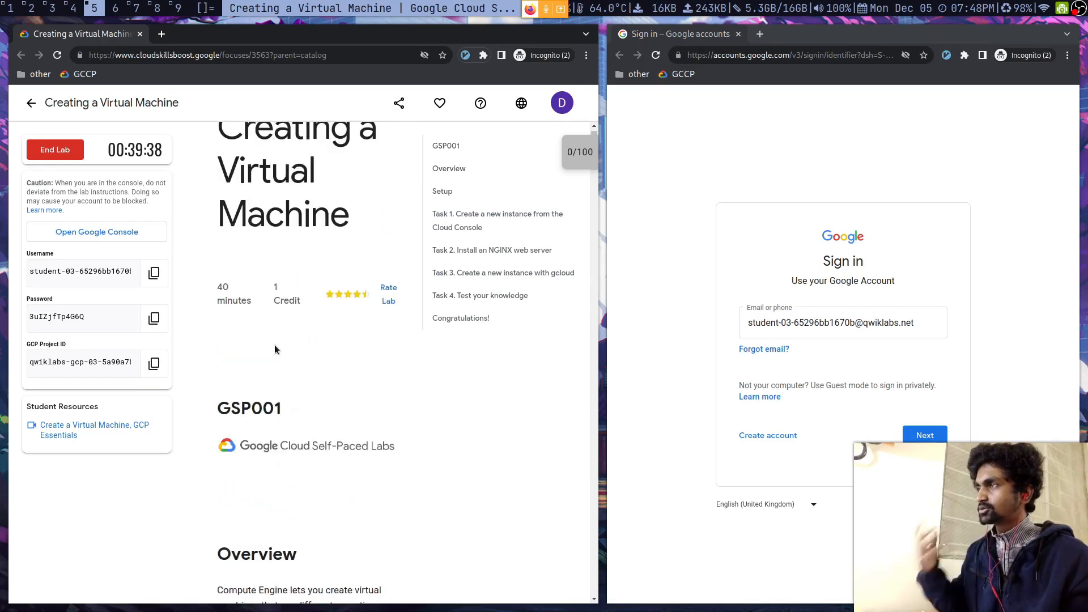
{"action": "scroll", "coordinate": [274, 345], "scroll_direction": "down", "scroll_amount": 15}
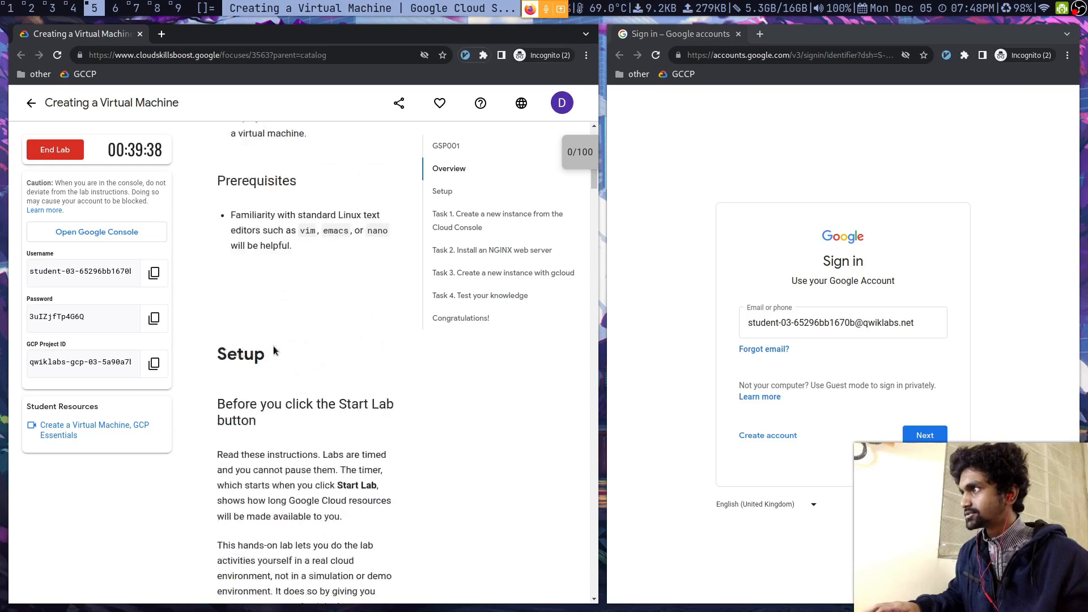
{"action": "scroll", "coordinate": [274, 350], "scroll_direction": "down", "scroll_amount": 5}
{"action": "scroll", "coordinate": [223, 190], "scroll_direction": "up", "scroll_amount": 3}
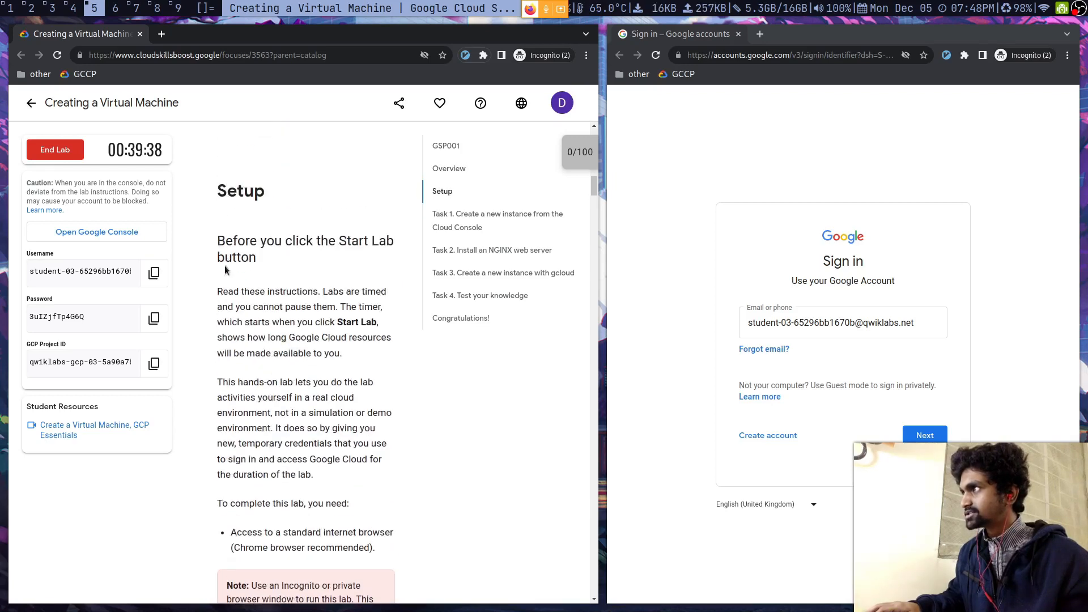
{"action": "scroll", "coordinate": [225, 269], "scroll_direction": "down", "scroll_amount": 12}
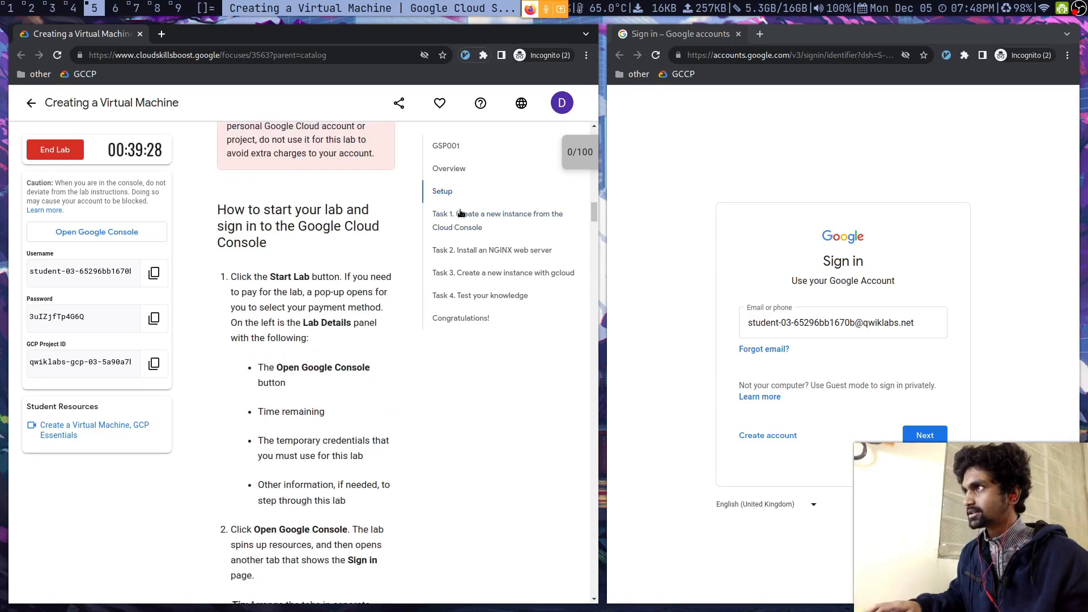
{"action": "left_click", "coordinate": [454, 221]}
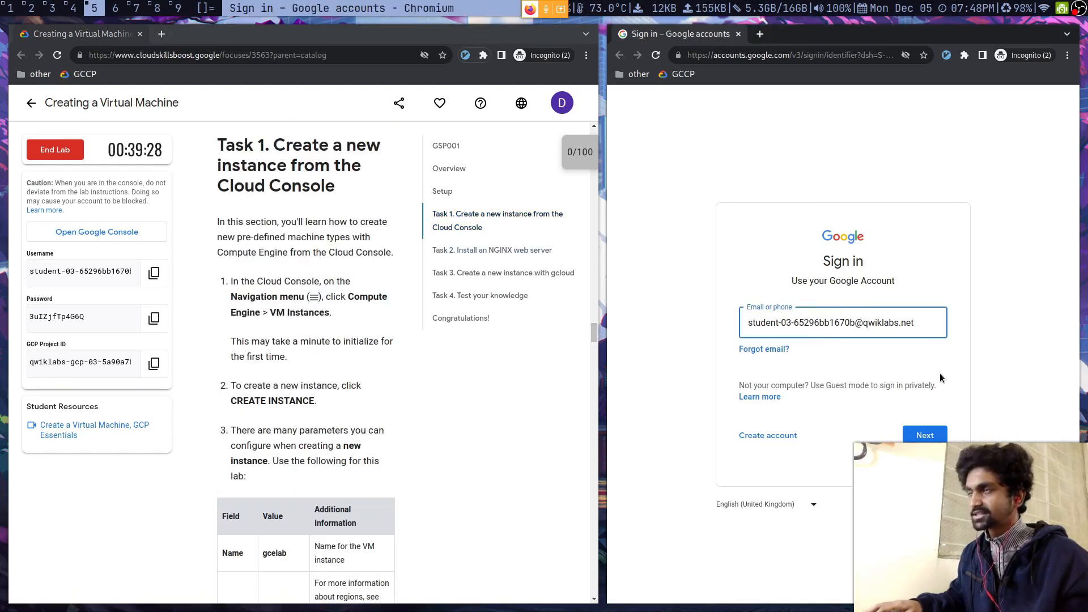
- Copy the lab's temporary username into the Google sign-in email field and continue to the password page
{"action": "left_click", "coordinate": [153, 272]}
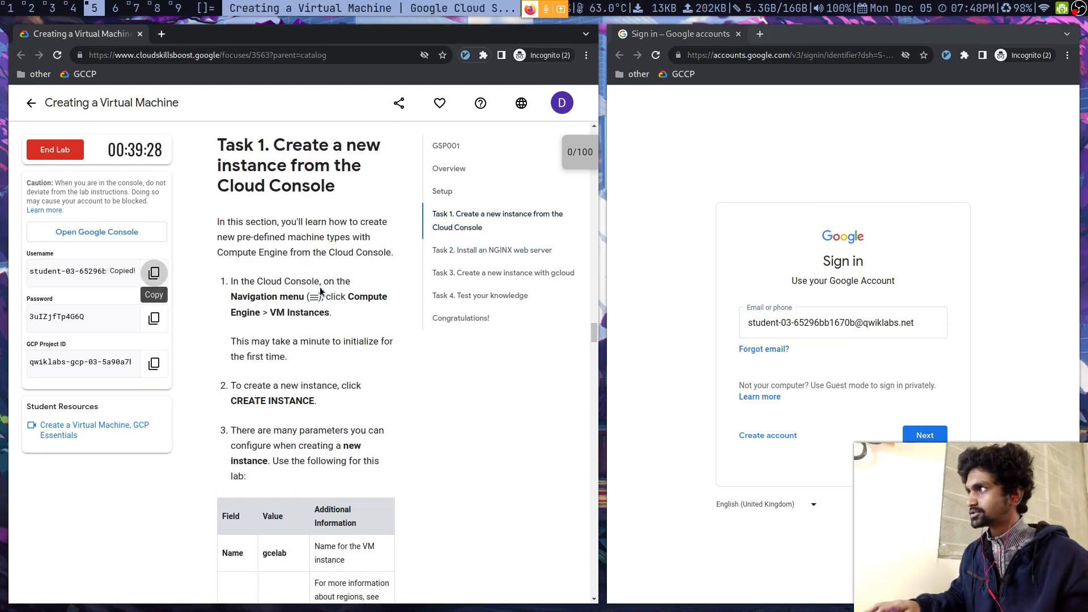
{"action": "key", "text": "ctrl+a"}
{"action": "key", "text": "ctrl+v"}
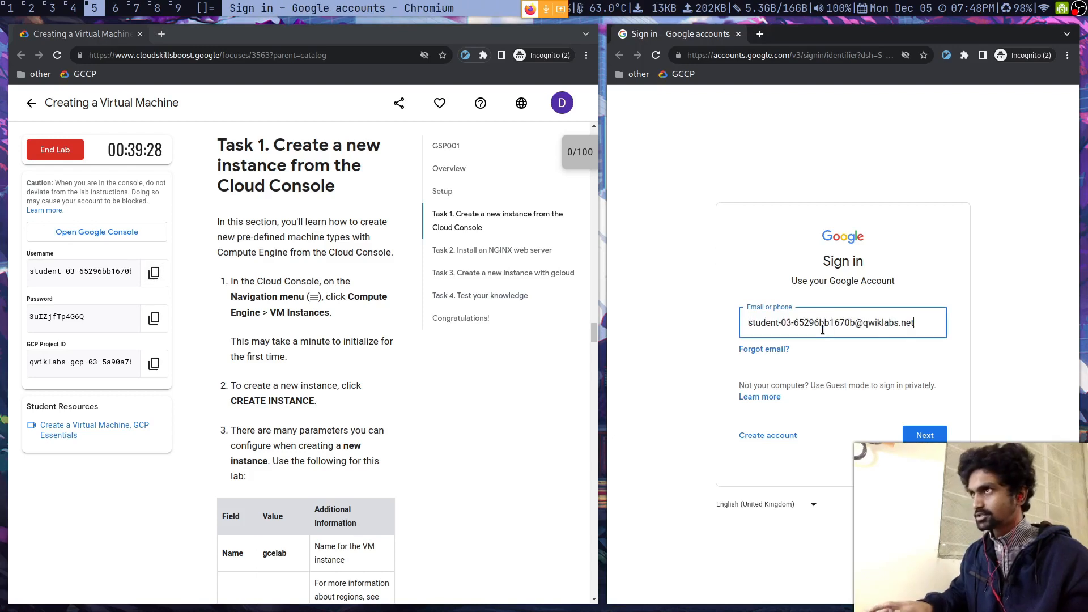
{"action": "left_click", "coordinate": [933, 435]}
- Paste the lab's temporary password into the password field, sign in, and acknowledge the new account notice
{"action": "left_click", "coordinate": [153, 318]}
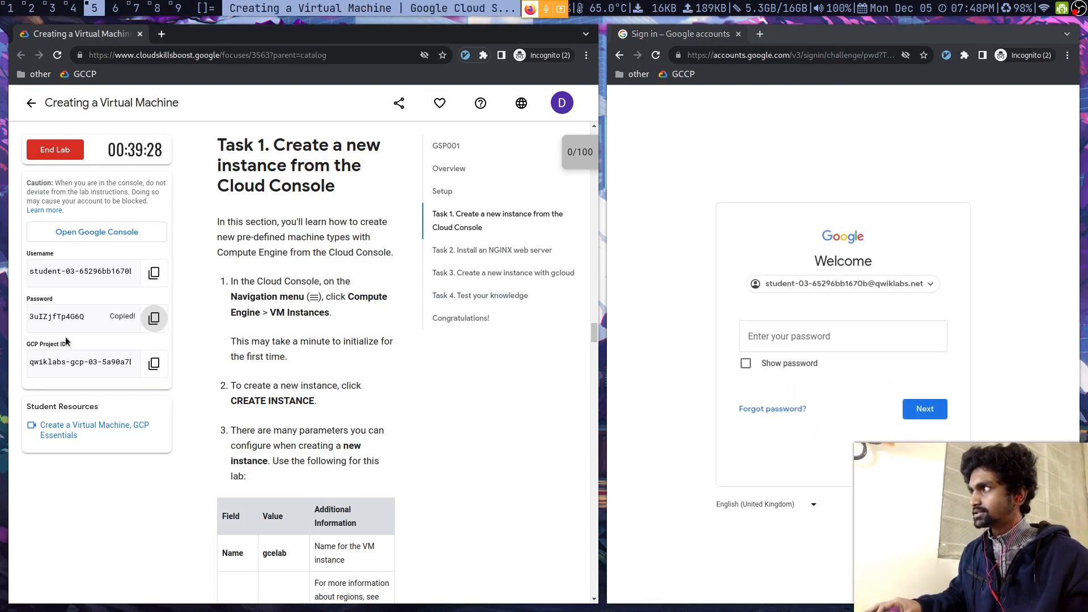
{"action": "left_click", "coordinate": [794, 336]}
{"action": "key", "text": "ctrl+v"}
{"action": "left_click", "coordinate": [932, 404]}
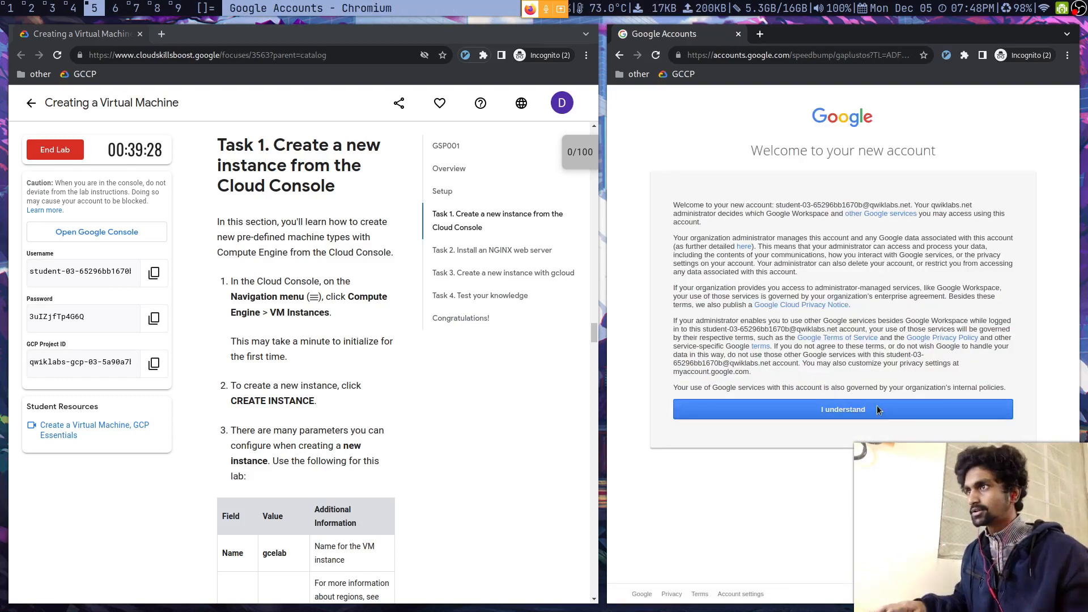
{"action": "left_click", "coordinate": [877, 409]}
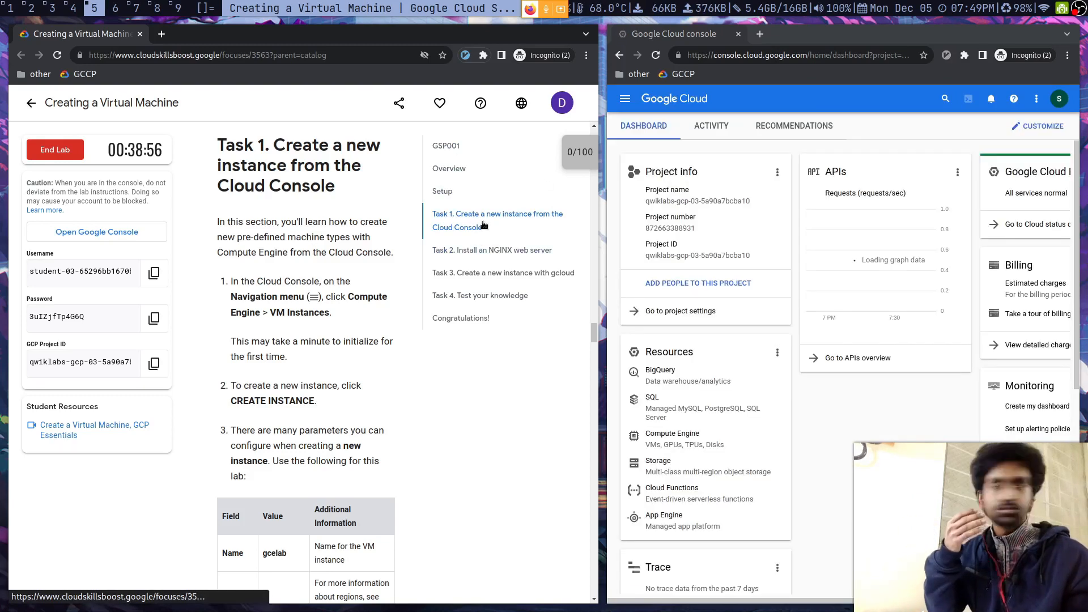
- Agree to the Google Cloud Platform Terms of Service and continue into the lab project's console
{"action": "left_click", "coordinate": [626, 99]}
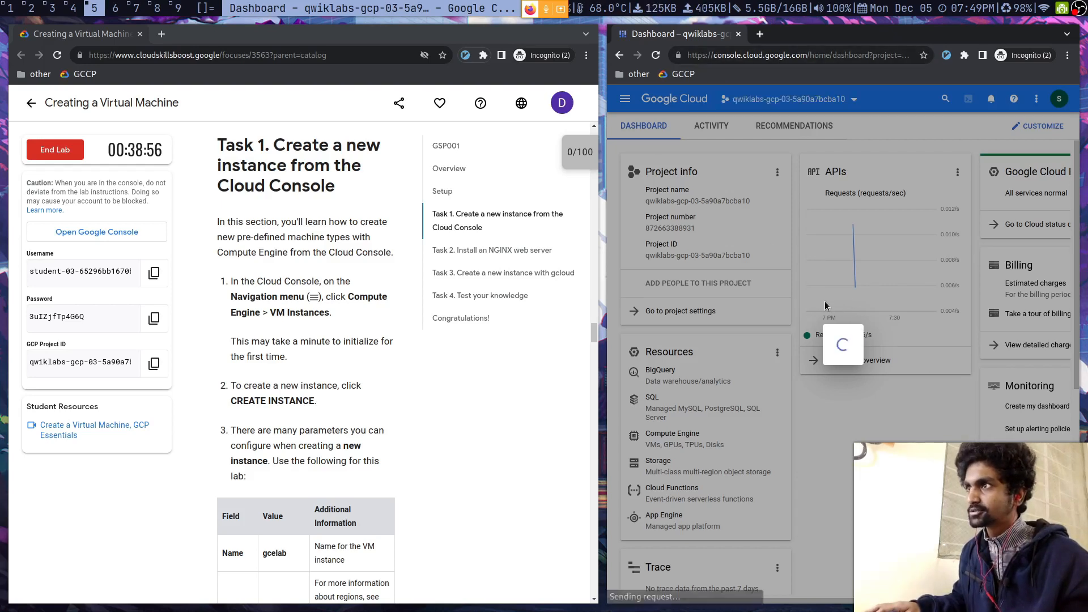
{"action": "left_click", "coordinate": [703, 394]}
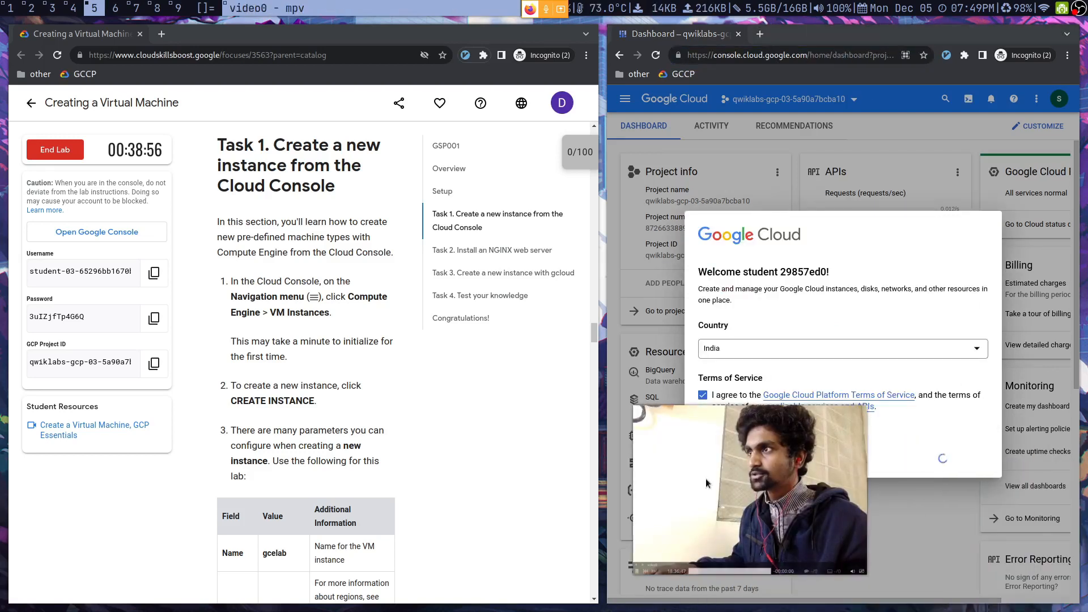
{"action": "left_click_drag", "start_coordinate": [774, 461], "coordinate": [994, 498]}
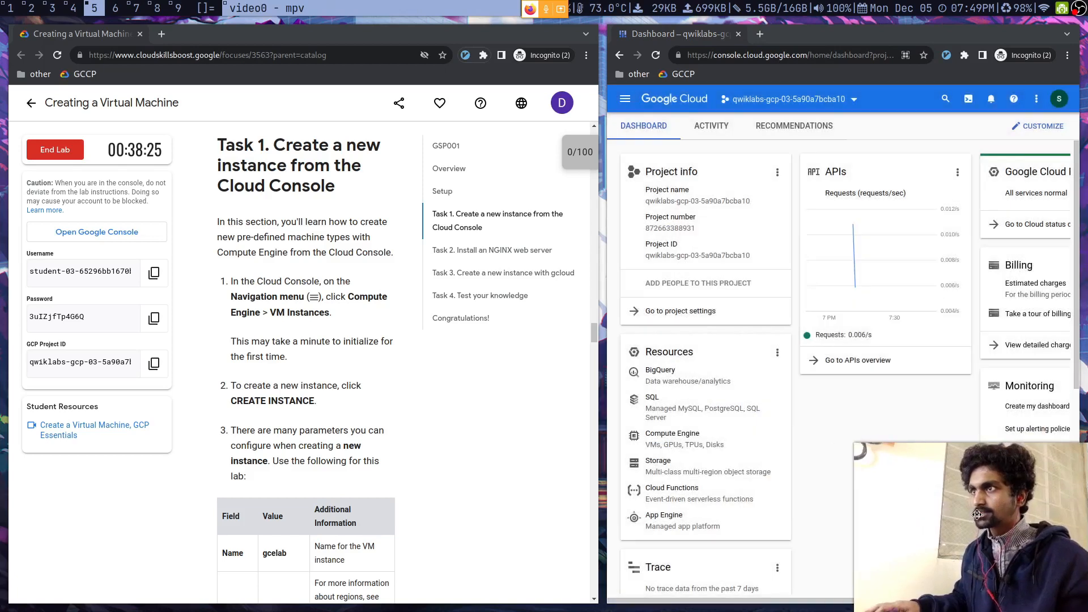
- Go to the Compute Engine VM instances page and start creating a new instance
{"action": "left_click", "coordinate": [623, 101]}
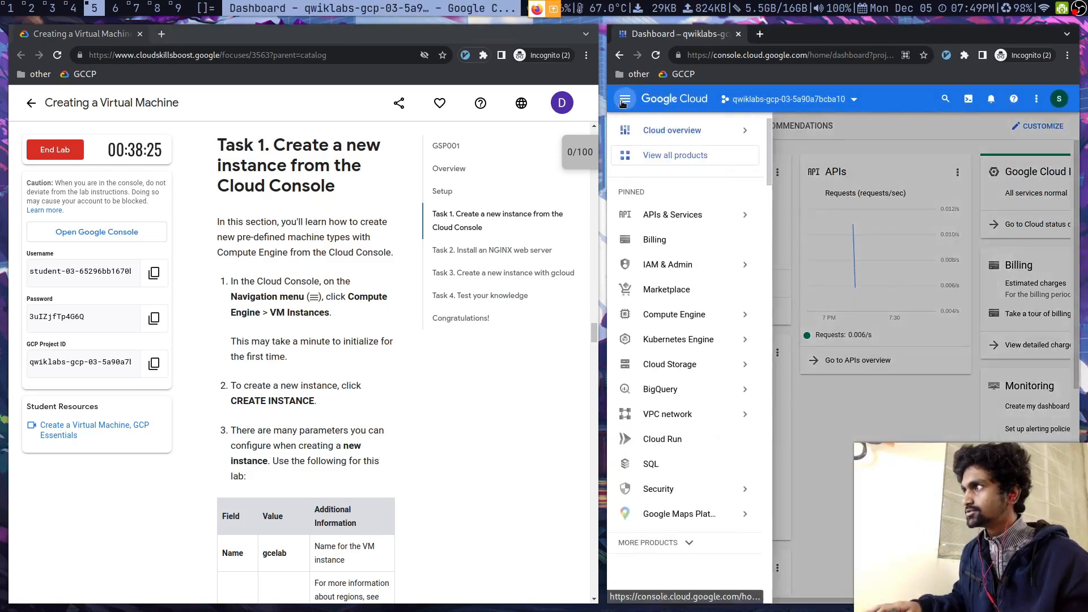
{"action": "mouse_move", "coordinate": [680, 220]}
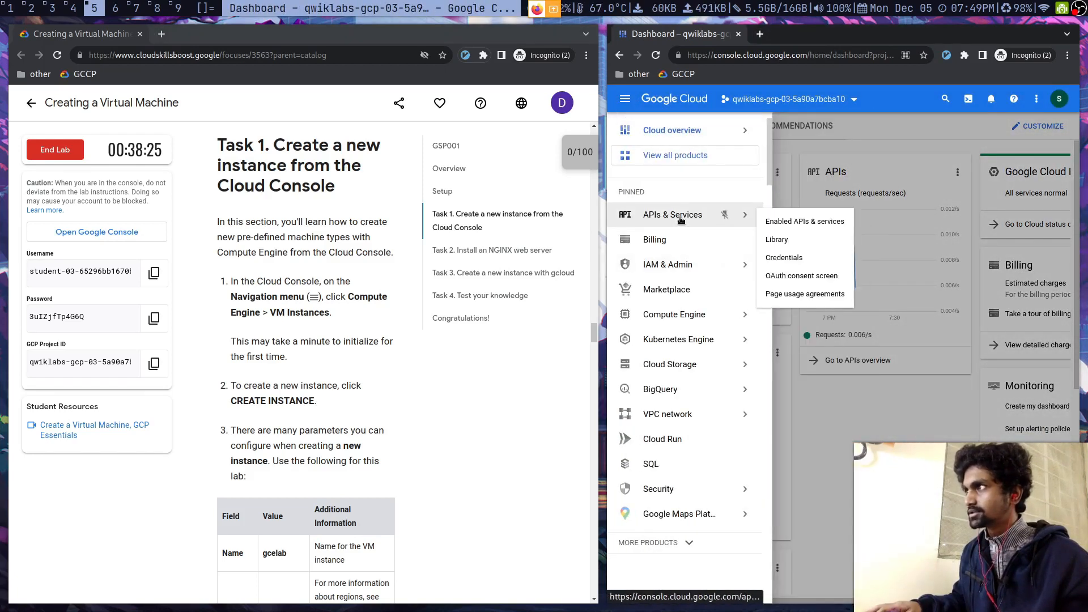
{"action": "mouse_move", "coordinate": [672, 316]}
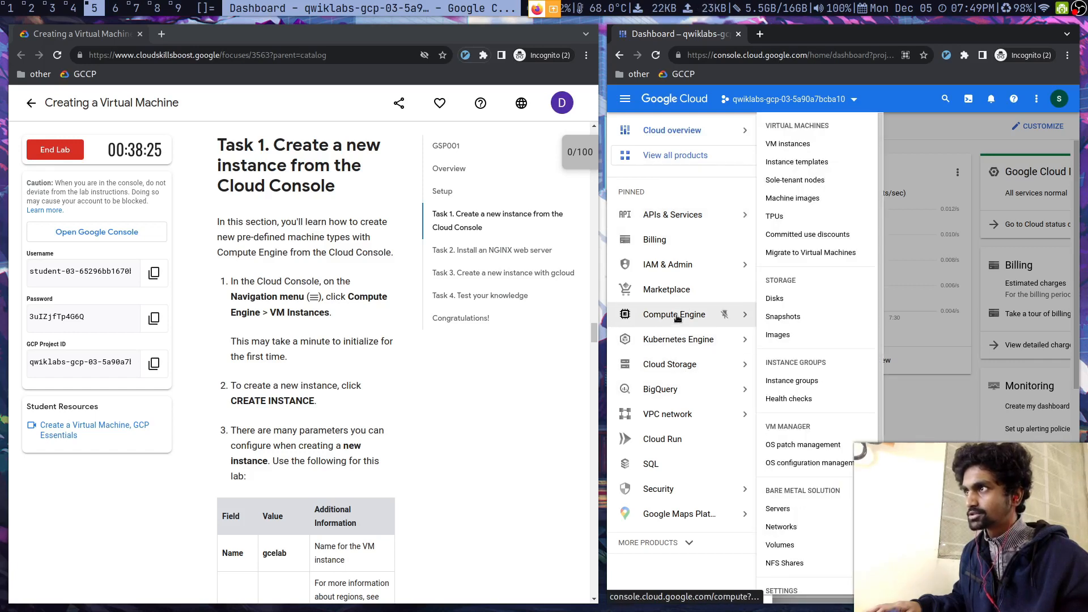
{"action": "left_click", "coordinate": [816, 142]}
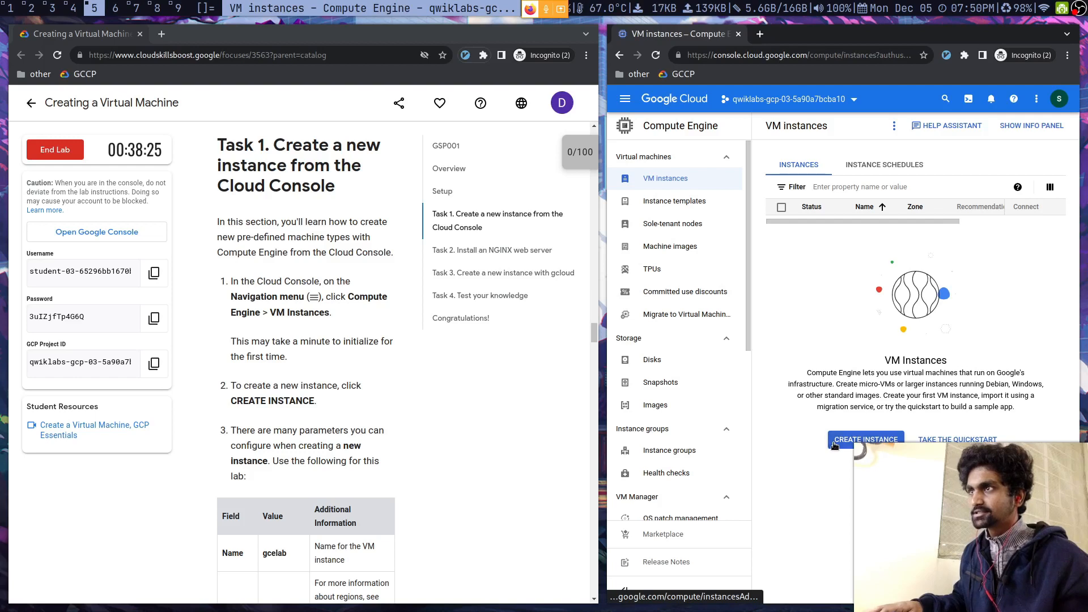
{"action": "left_click", "coordinate": [855, 439]}
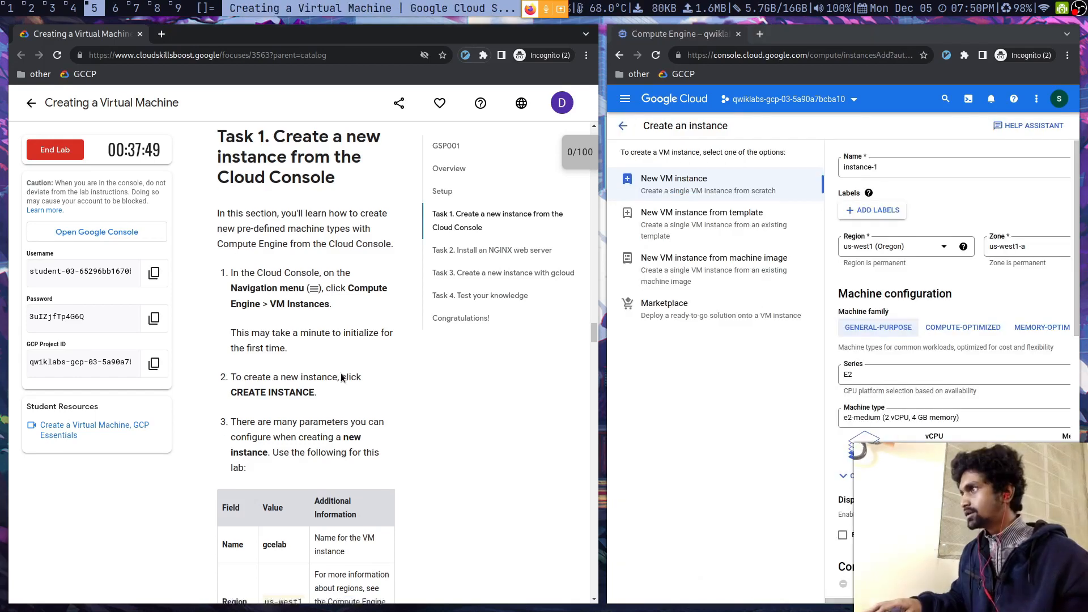
- Copy the instance name gcelab from the lab's parameter table into the new VM instance's Name field
{"action": "scroll", "coordinate": [385, 233], "scroll_direction": "down", "scroll_amount": 1}
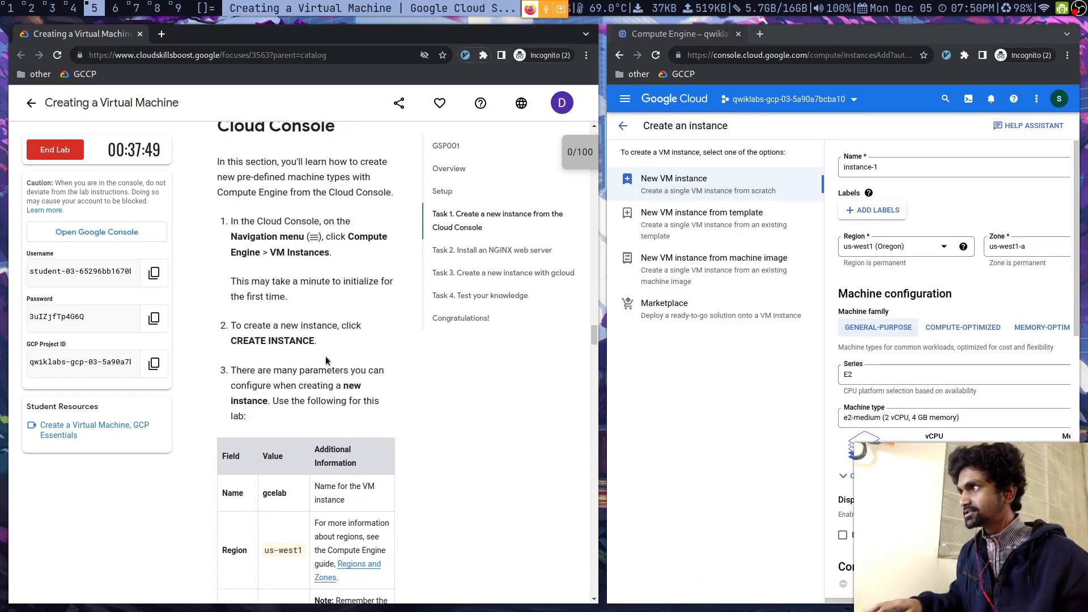
{"action": "scroll", "coordinate": [384, 233], "scroll_direction": "down", "scroll_amount": 3}
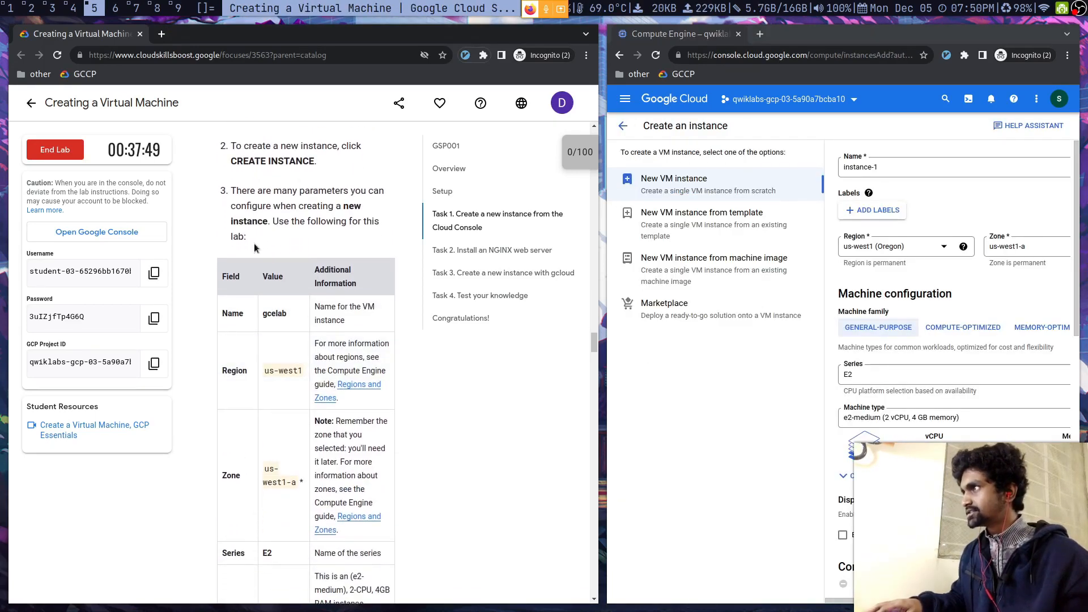
{"action": "scroll", "coordinate": [255, 249], "scroll_direction": "up", "scroll_amount": 1}
{"action": "double_click", "coordinate": [273, 373]}
{"action": "right_click", "coordinate": [274, 374]}
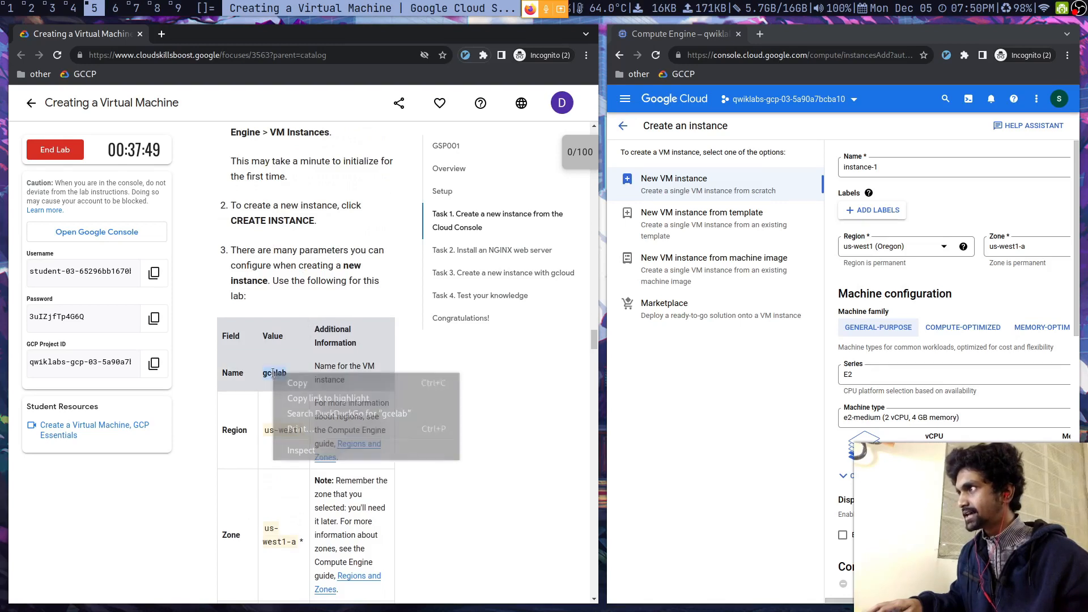
{"action": "left_click", "coordinate": [294, 380]}
{"action": "double_click", "coordinate": [859, 167]}
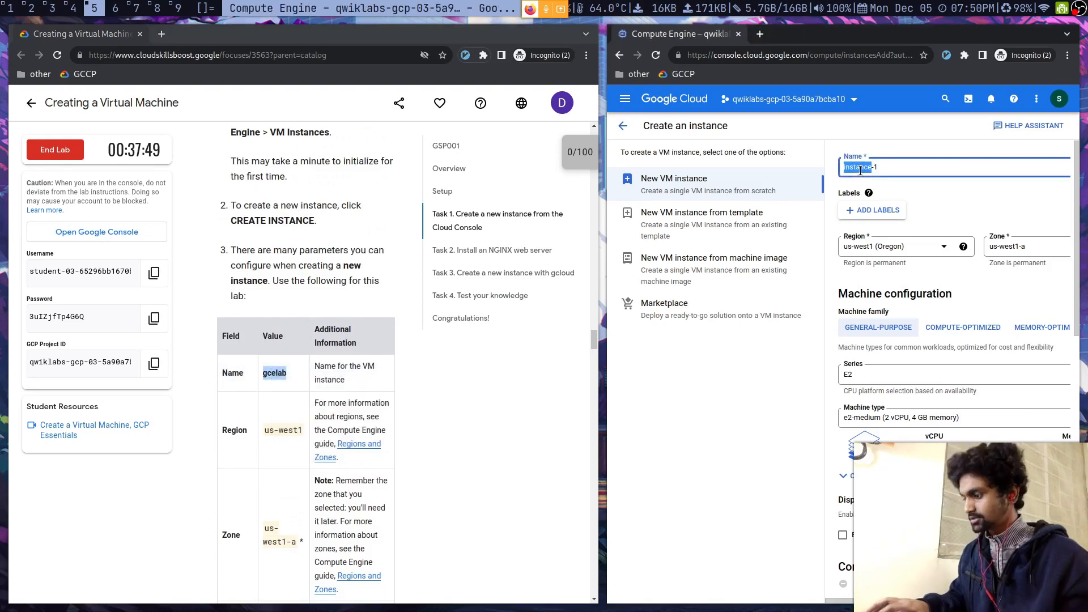
{"action": "scroll", "coordinate": [327, 417], "scroll_direction": "down", "scroll_amount": 1}
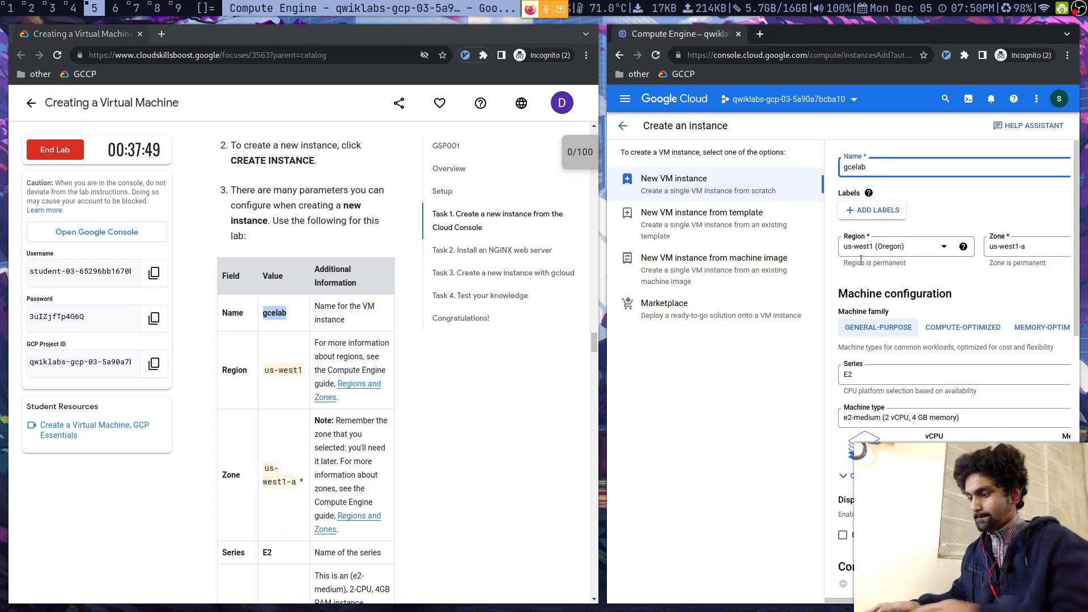
- Widen the console window beside the lab instructions and bring the instructions back to the Task 1 instance parameter table
{"action": "key", "text": "super+h"}
{"action": "key", "text": "super+h"}
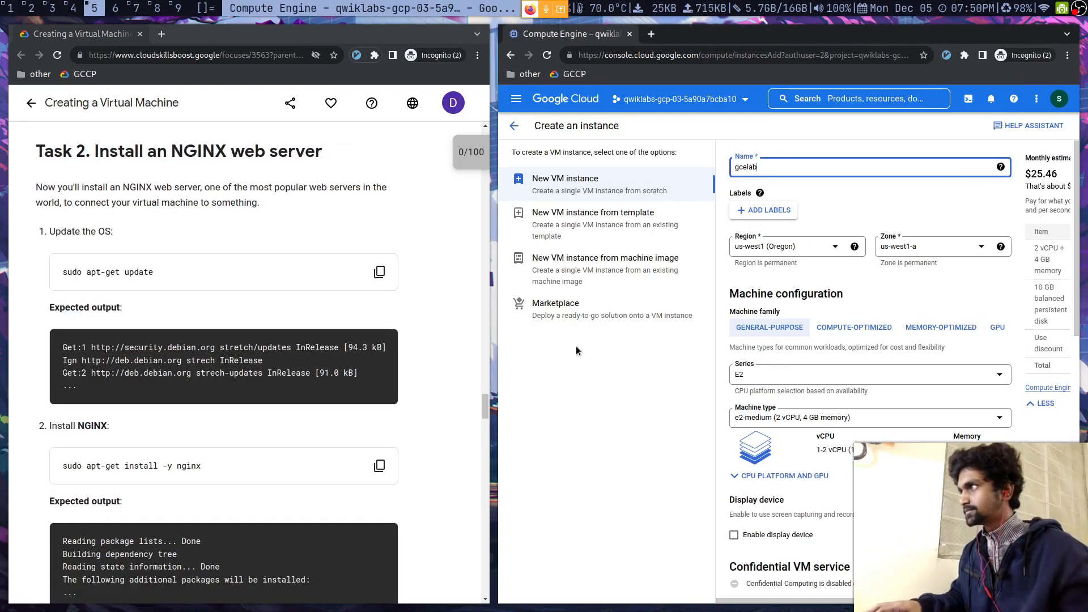
{"action": "scroll", "coordinate": [416, 358], "scroll_direction": "up", "scroll_amount": 15}
{"action": "scroll", "coordinate": [425, 378], "scroll_direction": "down", "scroll_amount": 5}
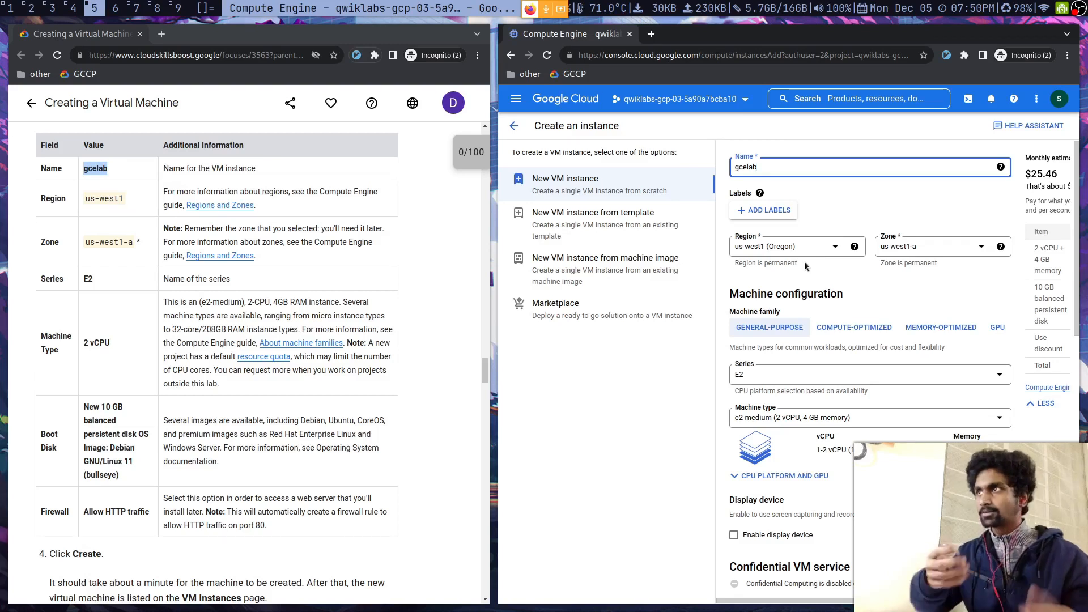
- Check the Jitsi meeting and review the zones available for the us-west1 region in the instance form
{"action": "key", "text": "super+3"}
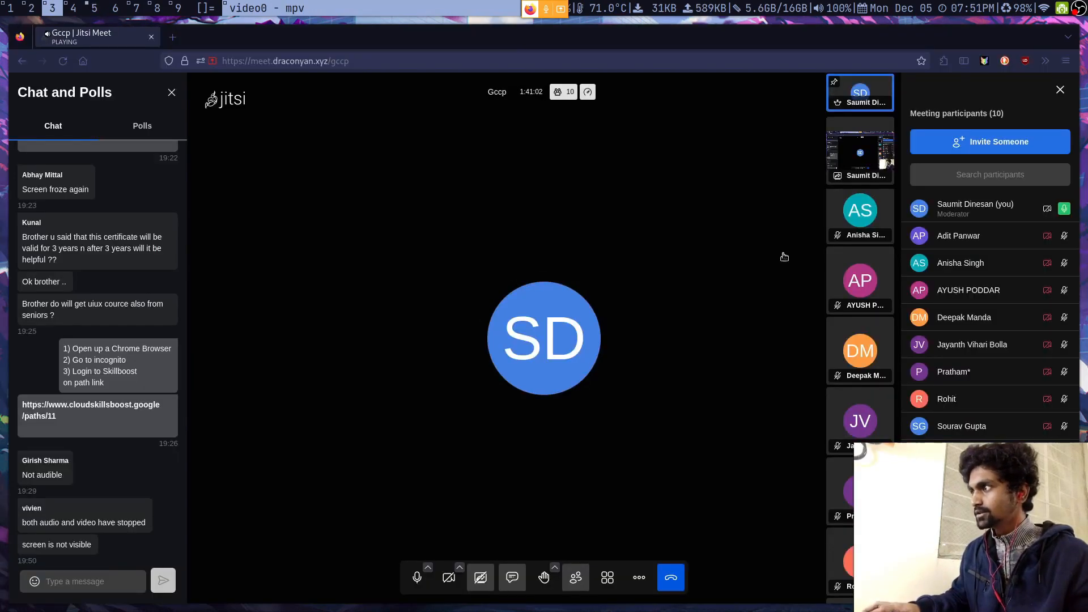
{"action": "key", "text": "super+5"}
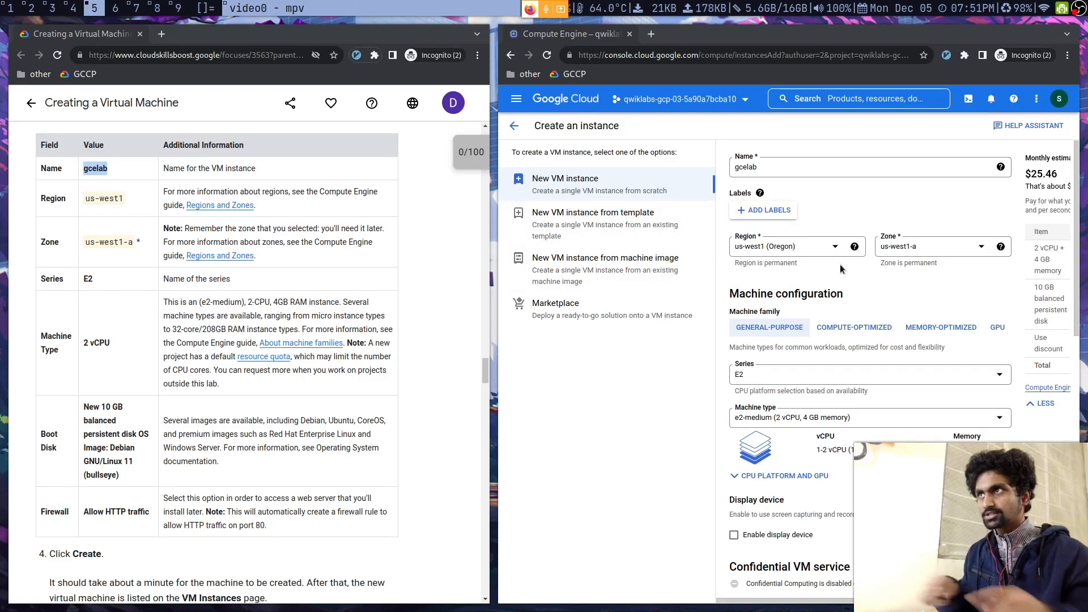
{"action": "left_click", "coordinate": [909, 249]}
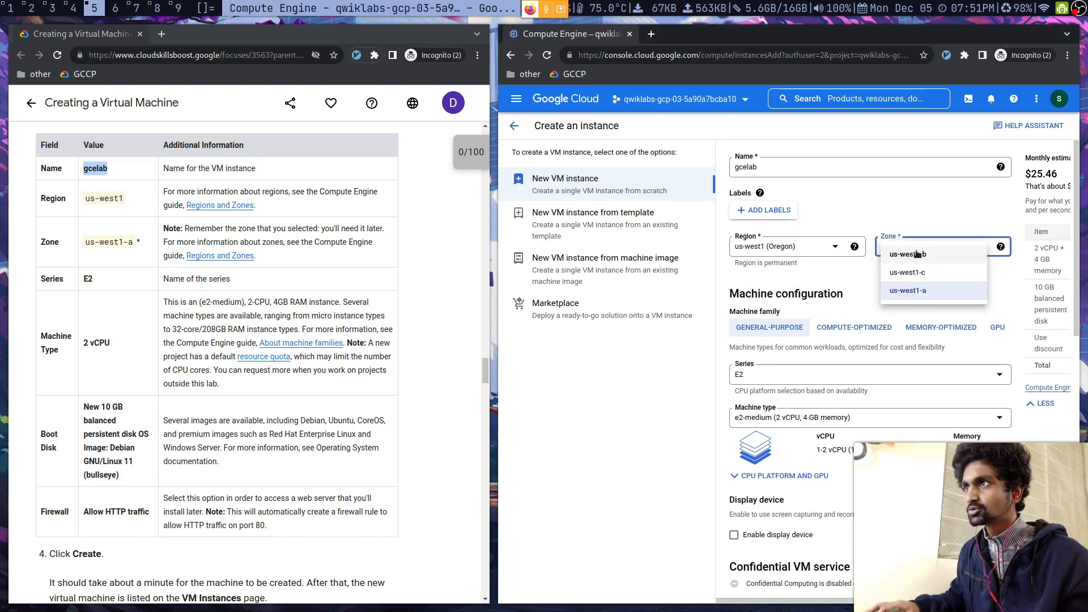
{"action": "left_click", "coordinate": [917, 231]}
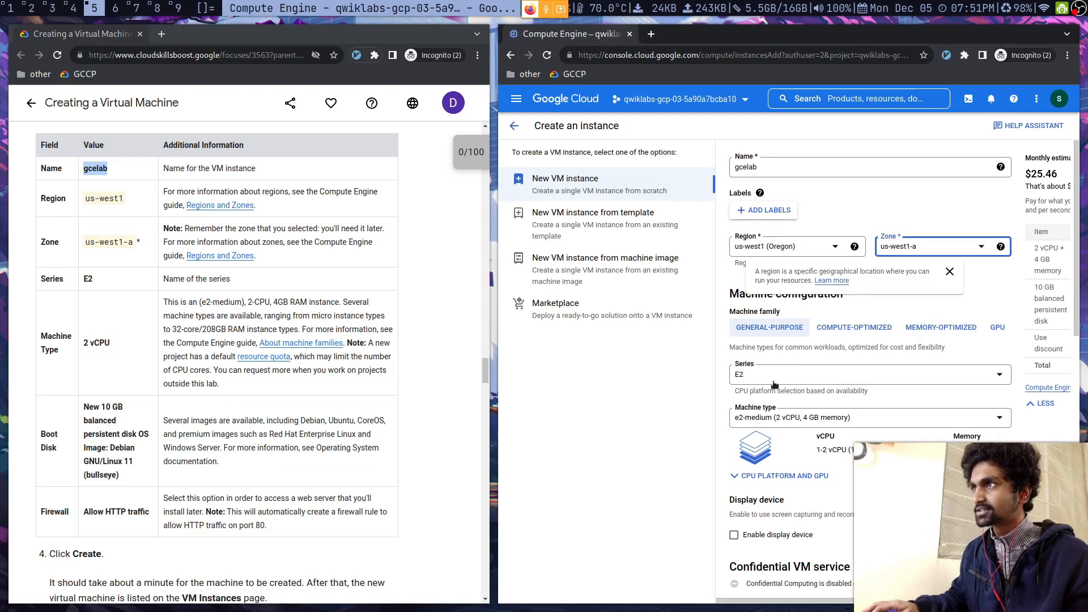
{"action": "scroll", "coordinate": [236, 522], "scroll_direction": "down", "scroll_amount": 8}
{"action": "scroll", "coordinate": [236, 522], "scroll_direction": "up", "scroll_amount": 8}
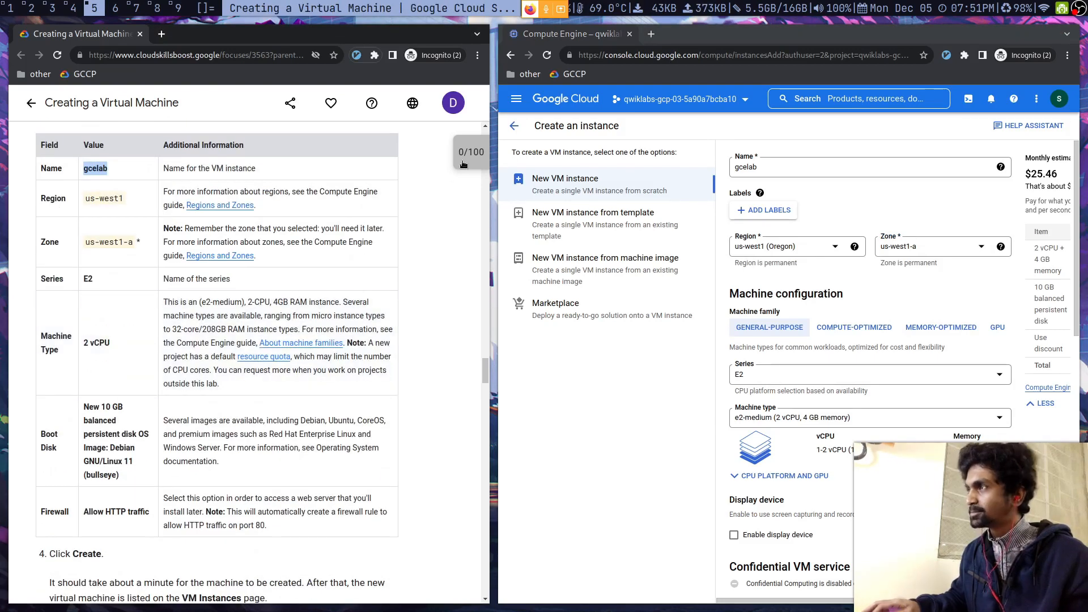
{"action": "left_click", "coordinate": [463, 162]}
{"action": "left_click", "coordinate": [459, 155]}
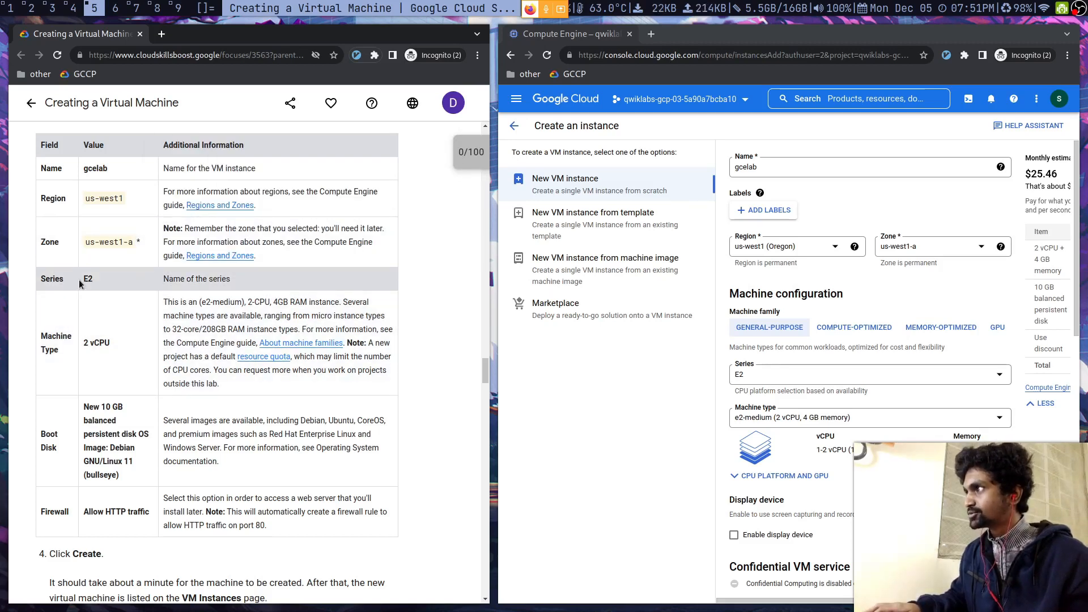
- Select E2 as the machine series for the gcelab instance
{"action": "scroll", "coordinate": [727, 441], "scroll_direction": "down", "scroll_amount": 3}
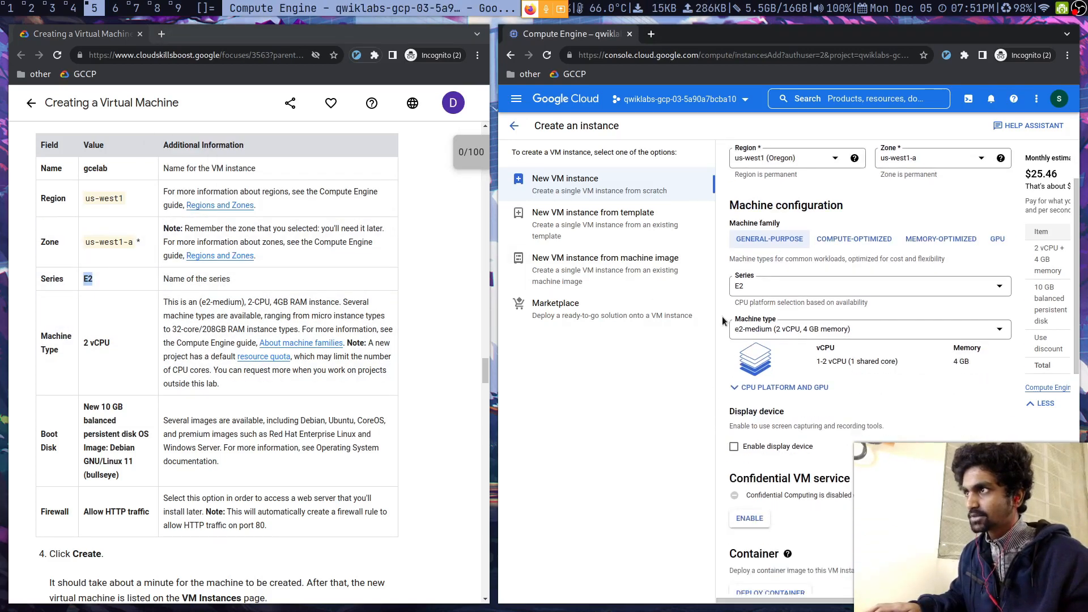
{"action": "left_click", "coordinate": [771, 284]}
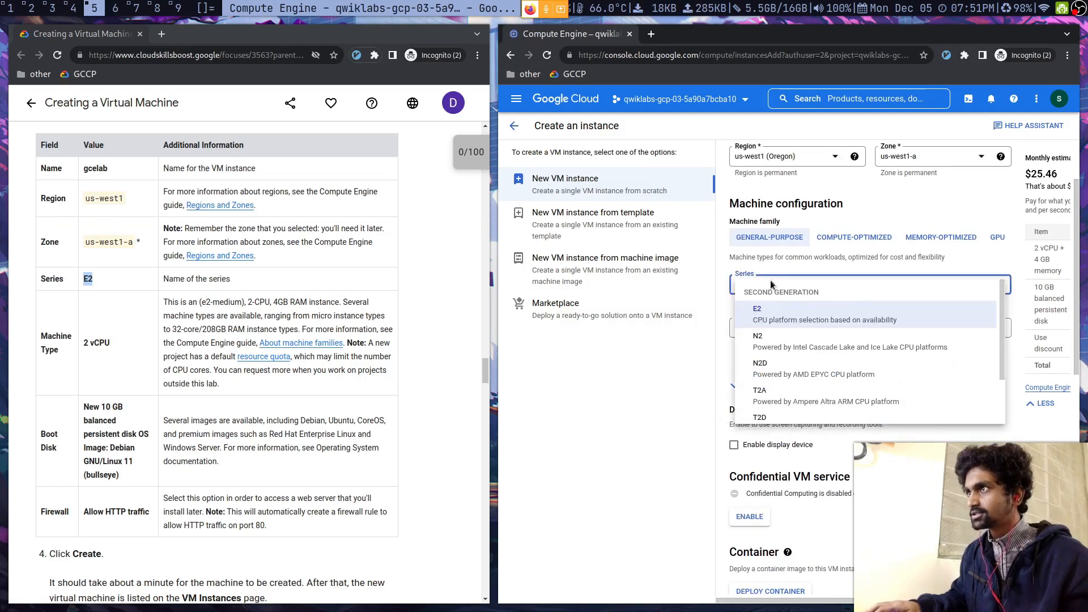
{"action": "left_click", "coordinate": [785, 315]}
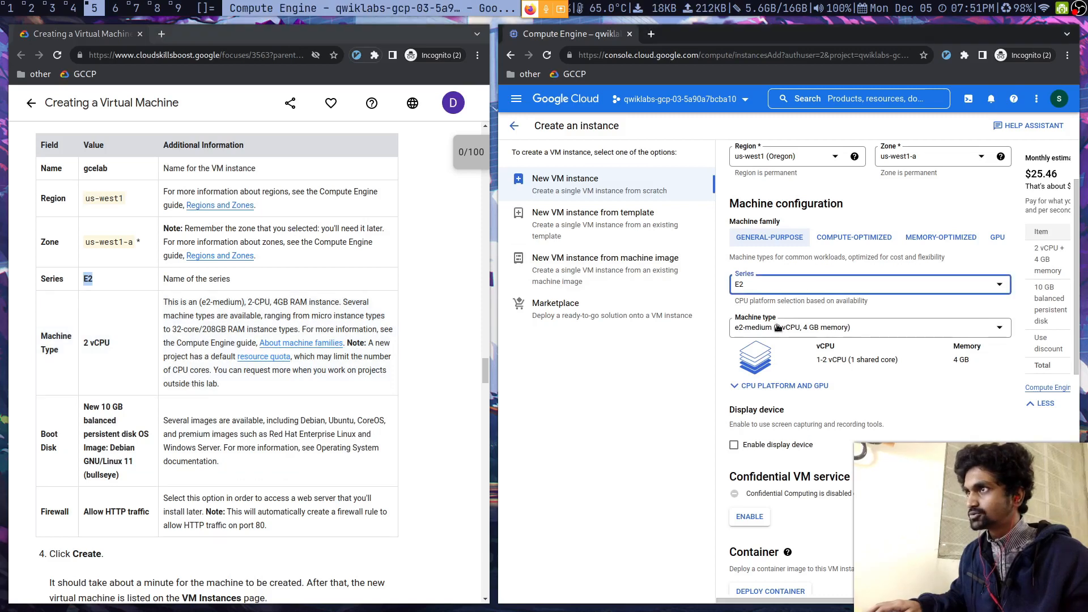
- Compare the boot disk with the lab's Debian GNU/Linux 11 (bullseye) requirement and allow HTTP traffic through the instance's firewall
{"action": "scroll", "coordinate": [120, 219], "scroll_direction": "down", "scroll_amount": 5}
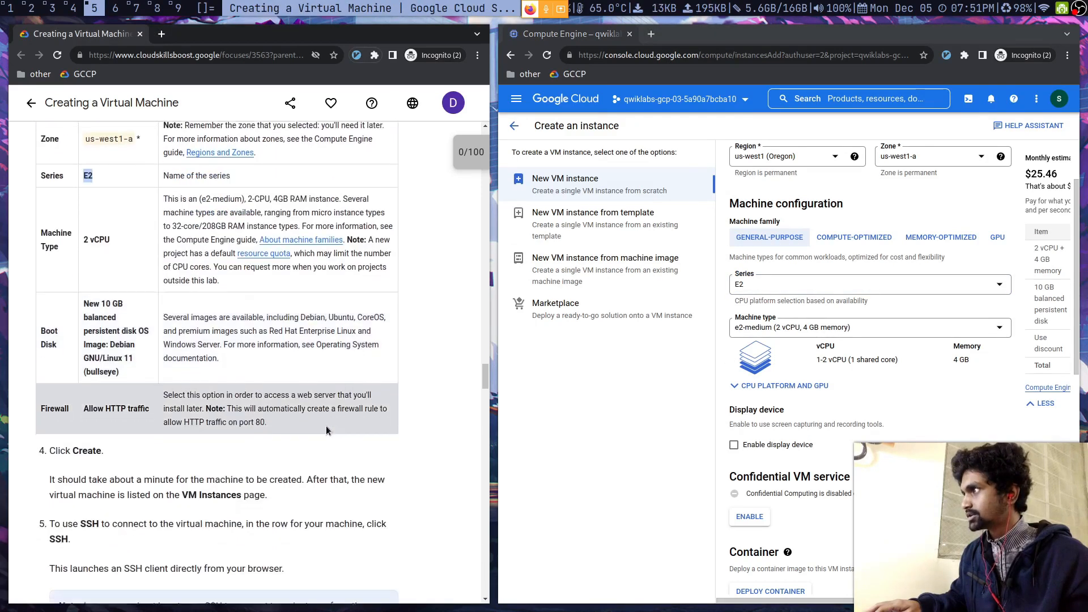
{"action": "scroll", "coordinate": [796, 384], "scroll_direction": "down", "scroll_amount": 8}
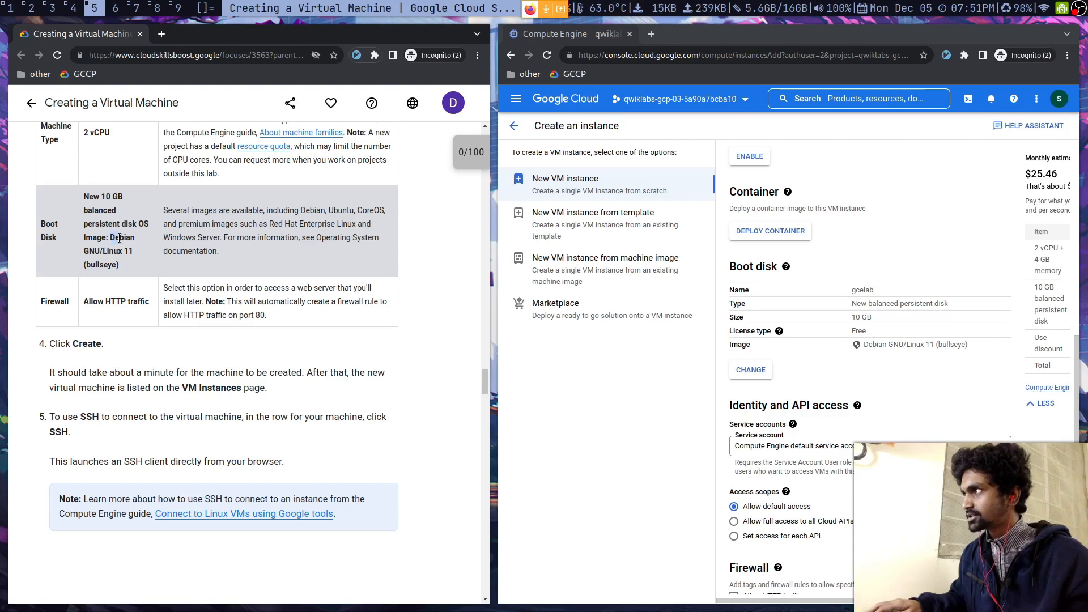
{"action": "left_click_drag", "start_coordinate": [128, 255], "coordinate": [135, 255]}
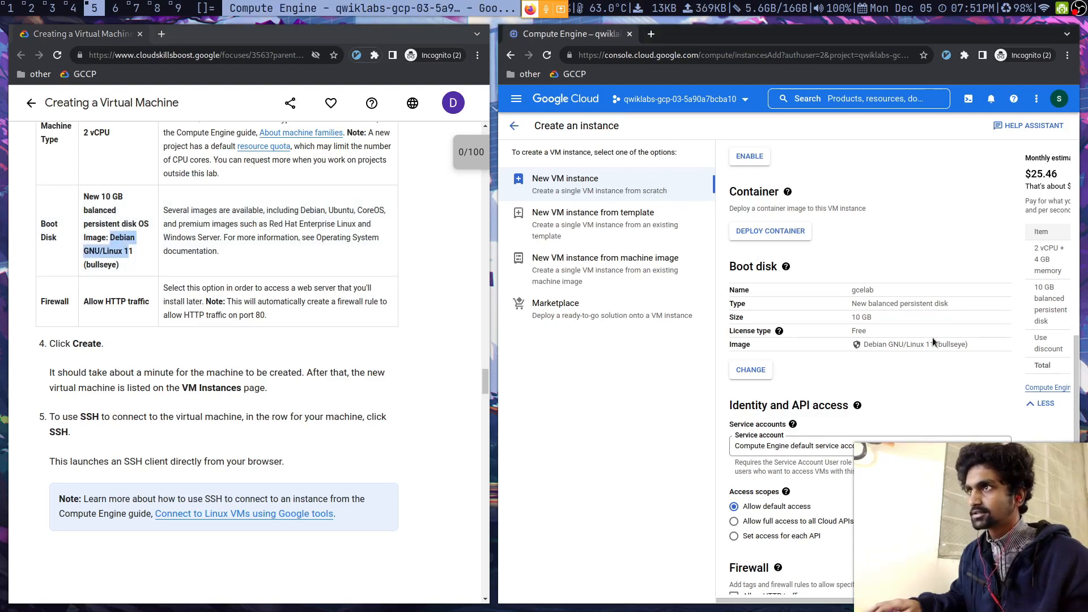
{"action": "scroll", "coordinate": [890, 357], "scroll_direction": "down", "scroll_amount": 3}
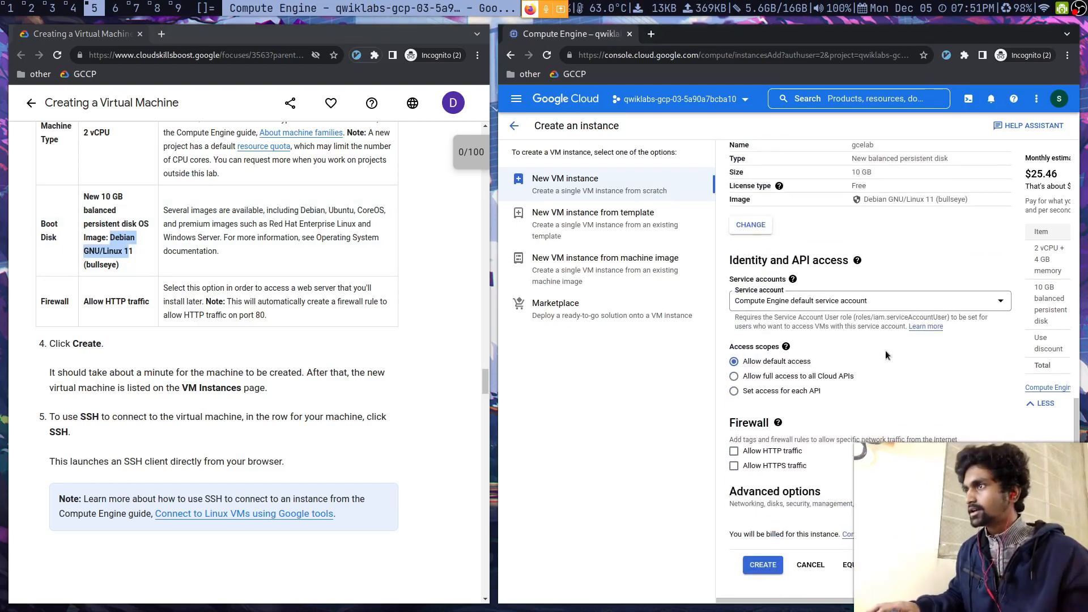
{"action": "left_click", "coordinate": [60, 302]}
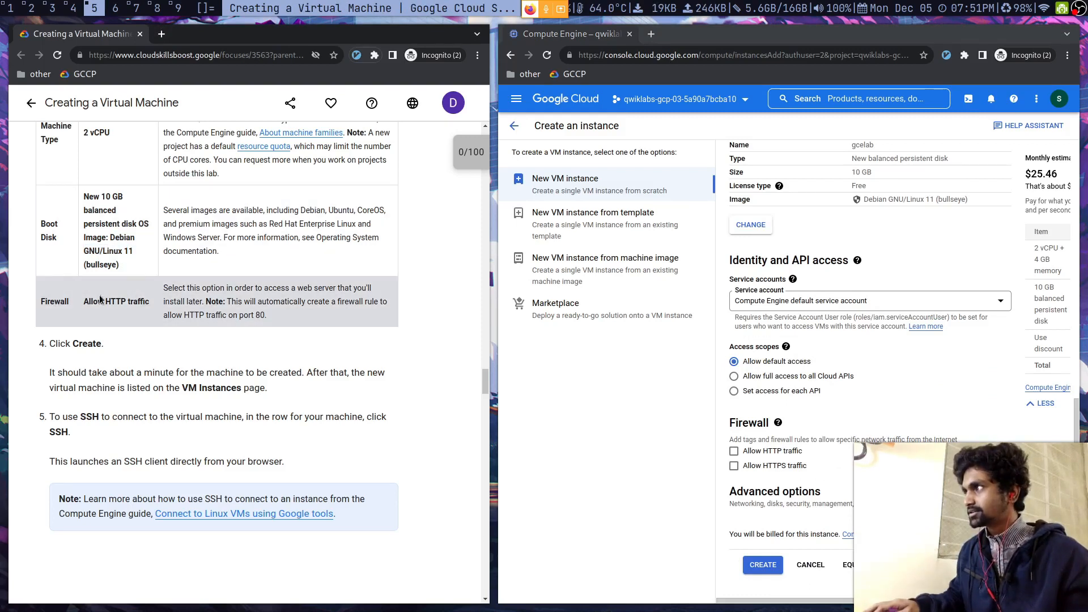
{"action": "left_click", "coordinate": [767, 452]}
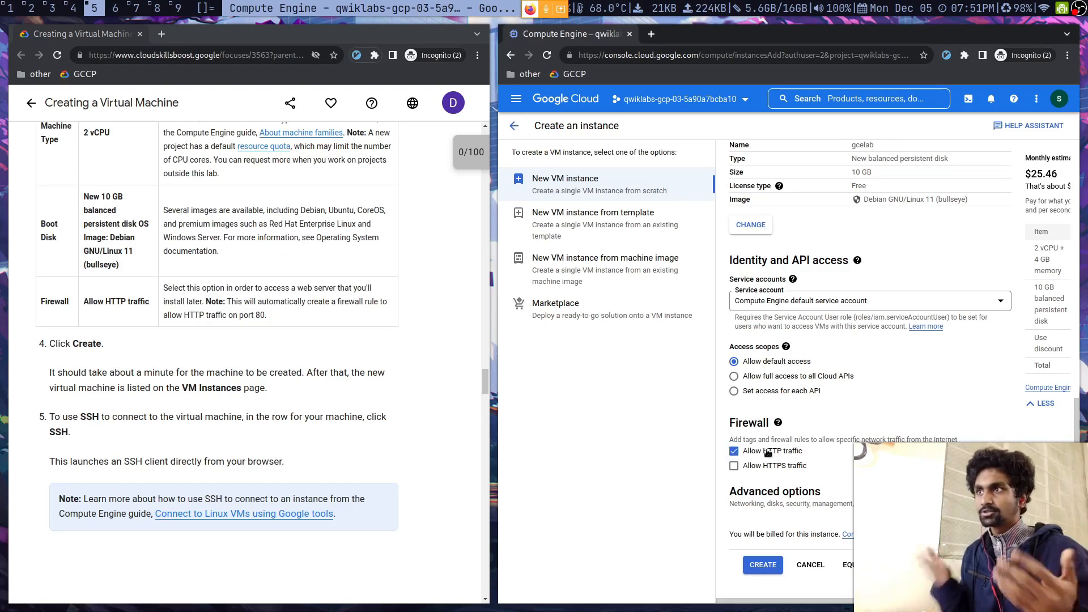
{"action": "left_click_drag", "start_coordinate": [996, 502], "coordinate": [997, 235]}
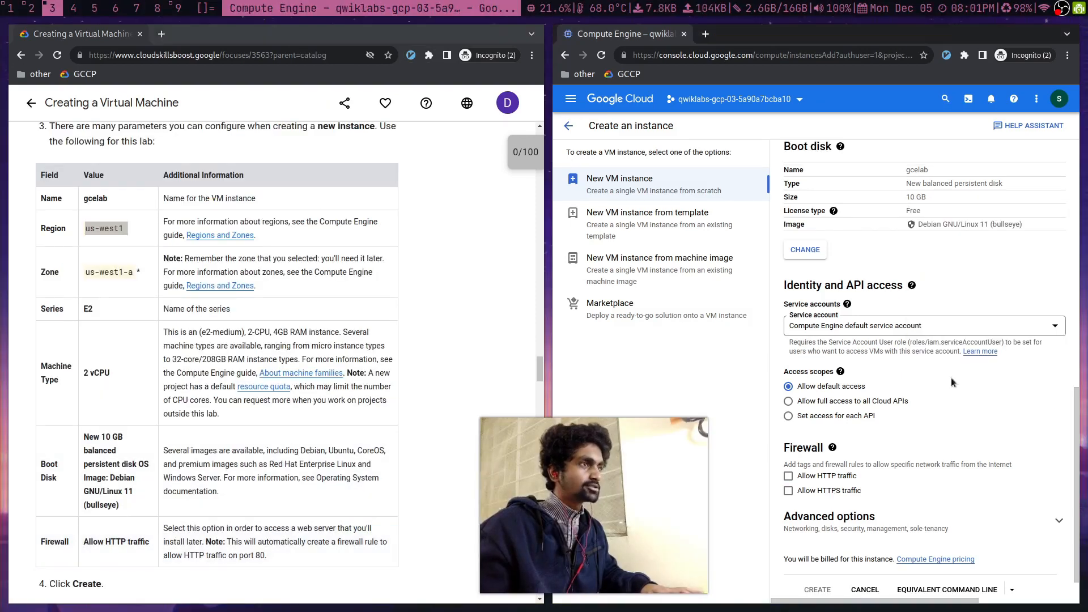
- Enable HTTP traffic in the reopened instance form's firewall settings and reposition the floating webcam window
{"action": "left_click", "coordinate": [788, 476]}
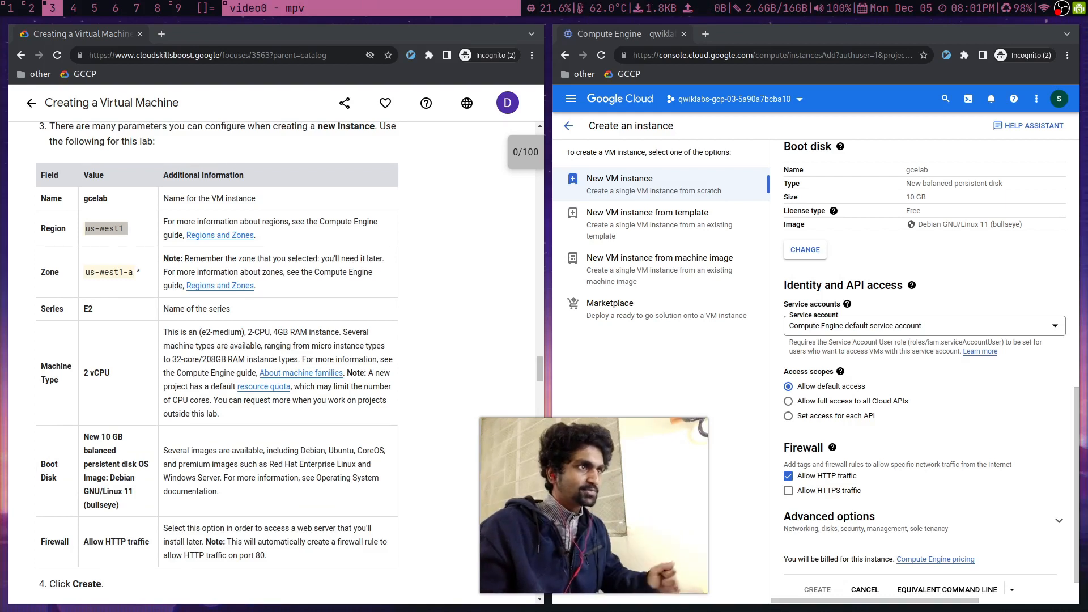
{"action": "scroll", "coordinate": [853, 506], "scroll_direction": "down", "scroll_amount": 1}
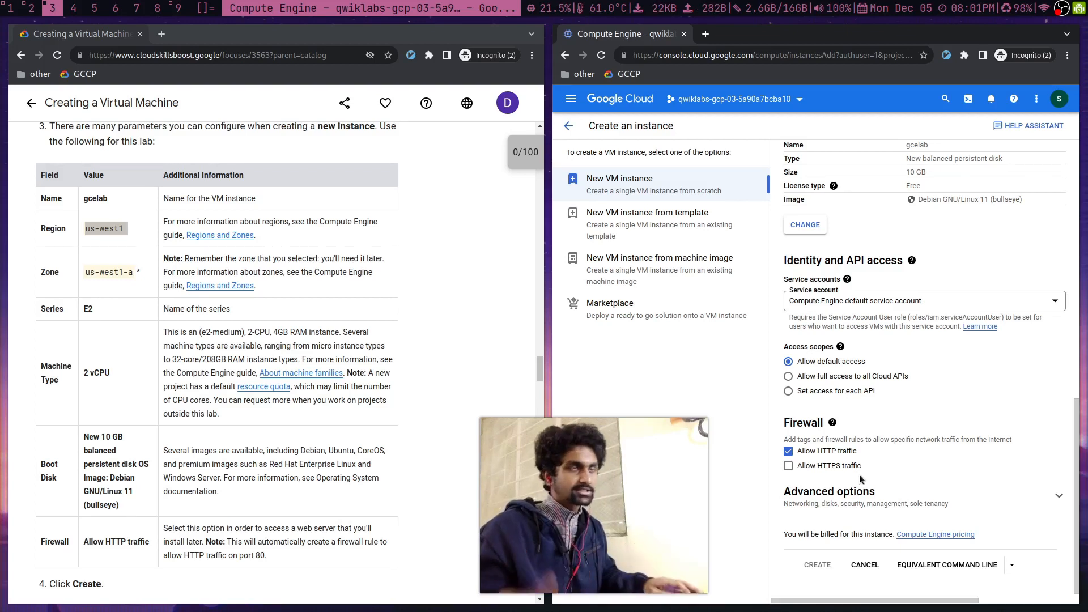
{"action": "left_click_drag", "start_coordinate": [639, 477], "coordinate": [603, 451]}
{"action": "left_click_drag", "start_coordinate": [671, 567], "coordinate": [701, 601]}
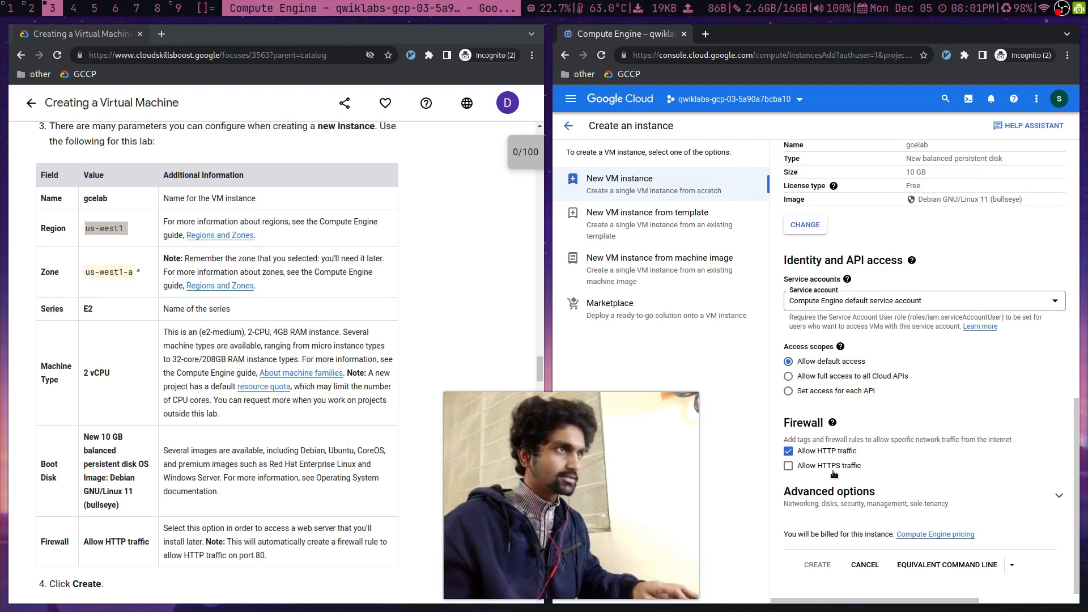
{"action": "left_click_drag", "start_coordinate": [606, 499], "coordinate": [620, 512]}
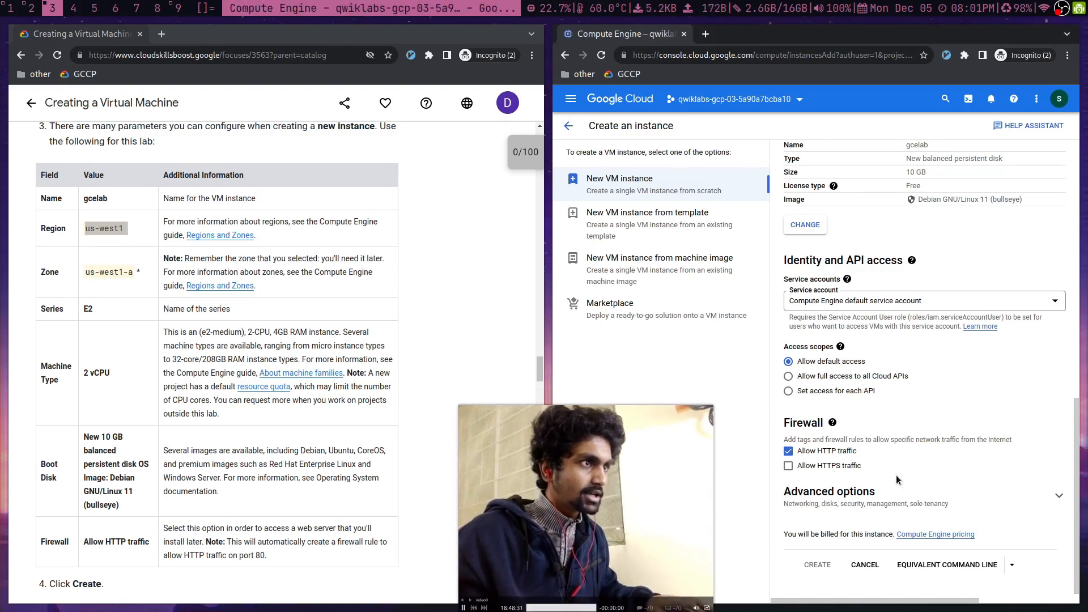
- Review the instance settings, create the gcelab VM instance, and check its creation status in the notifications
{"action": "scroll", "coordinate": [903, 440], "scroll_direction": "up", "scroll_amount": 15}
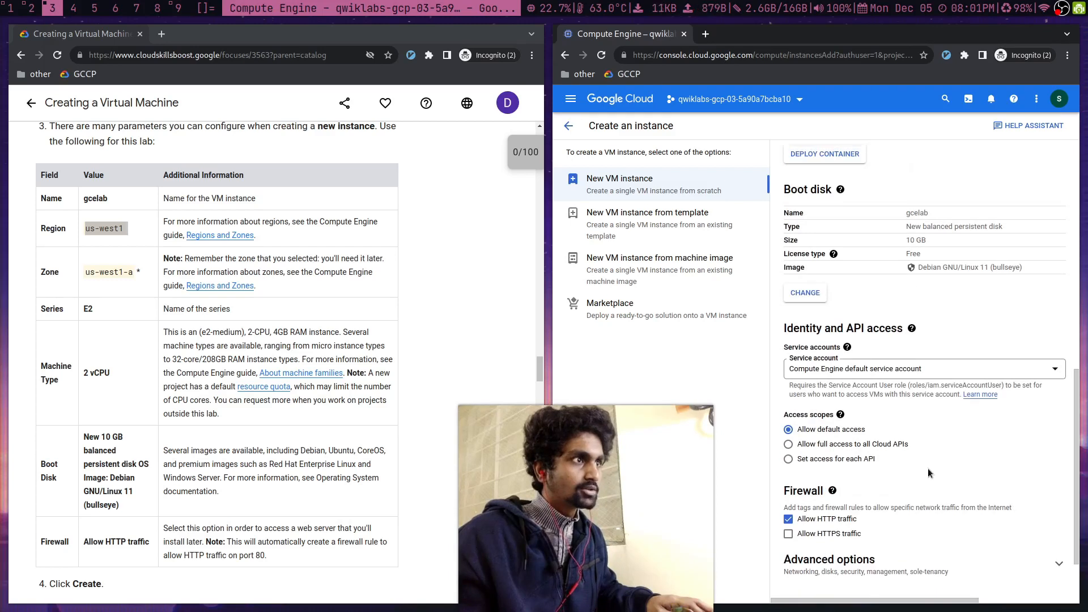
{"action": "scroll", "coordinate": [949, 475], "scroll_direction": "down", "scroll_amount": 15}
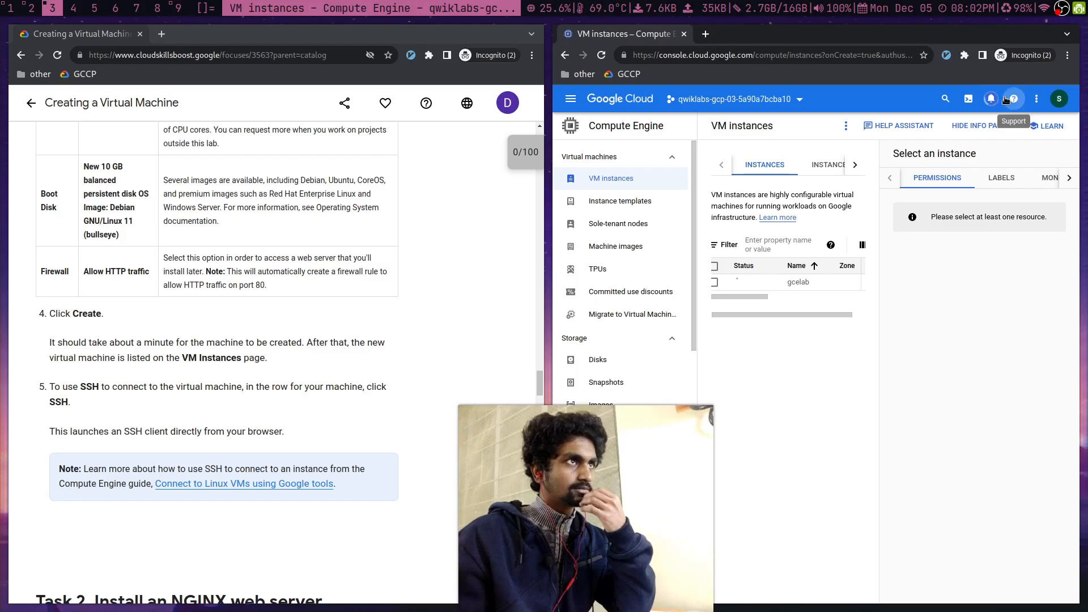
{"action": "left_click", "coordinate": [991, 102]}
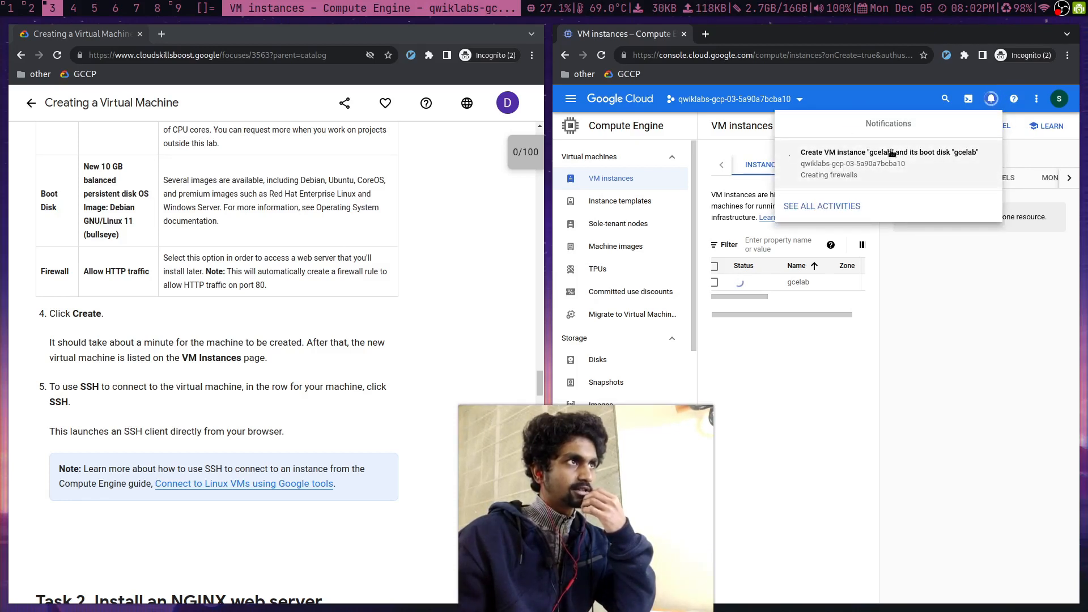
{"action": "left_click", "coordinate": [990, 98]}
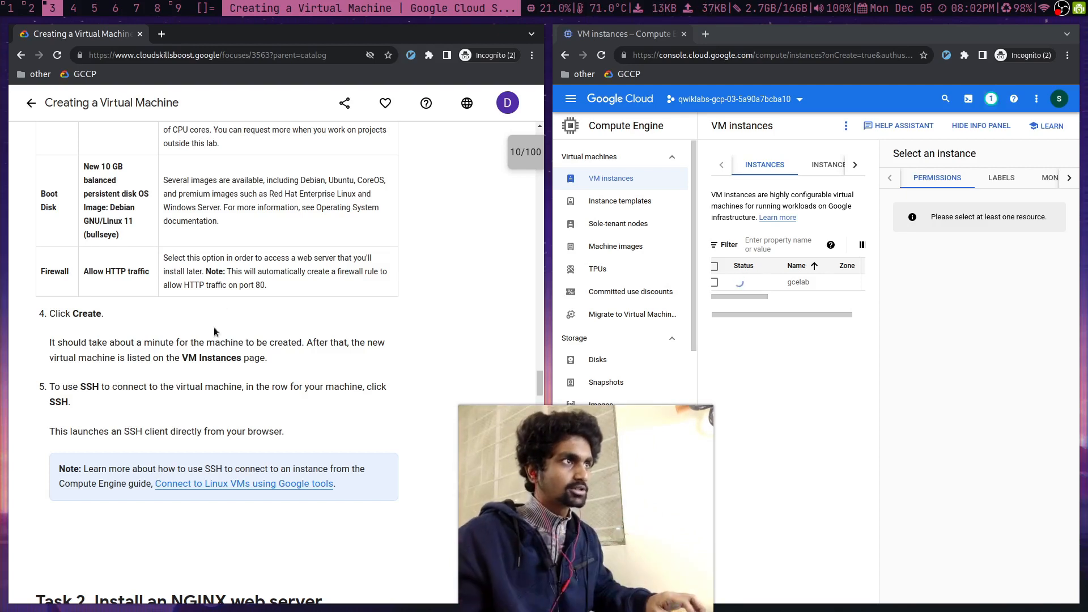
{"action": "left_click_drag", "start_coordinate": [861, 296], "coordinate": [872, 291]}
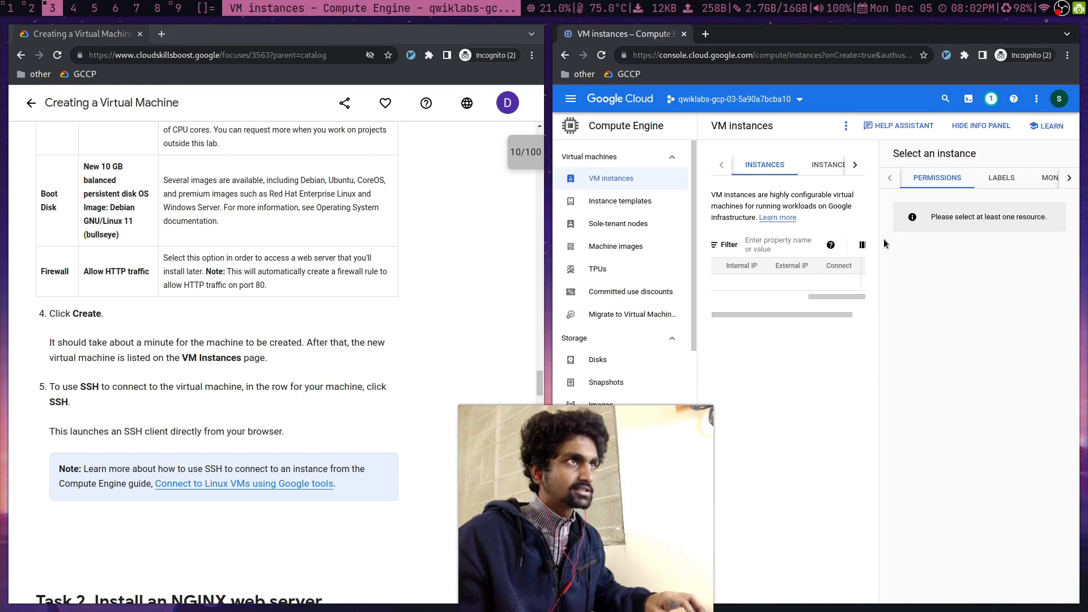
{"action": "left_click", "coordinate": [992, 100]}
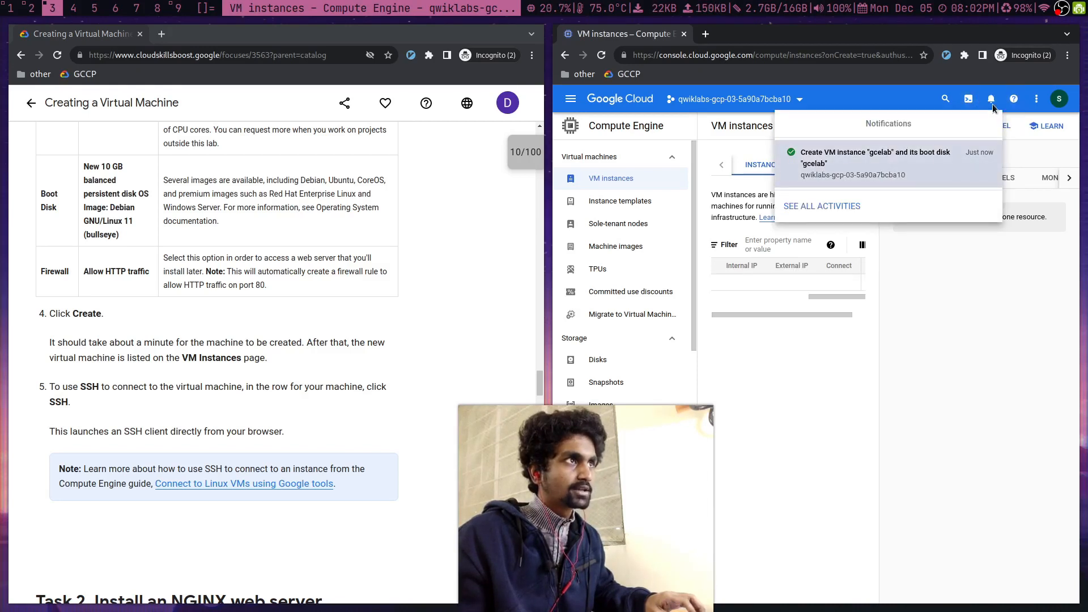
{"action": "left_click", "coordinate": [992, 104]}
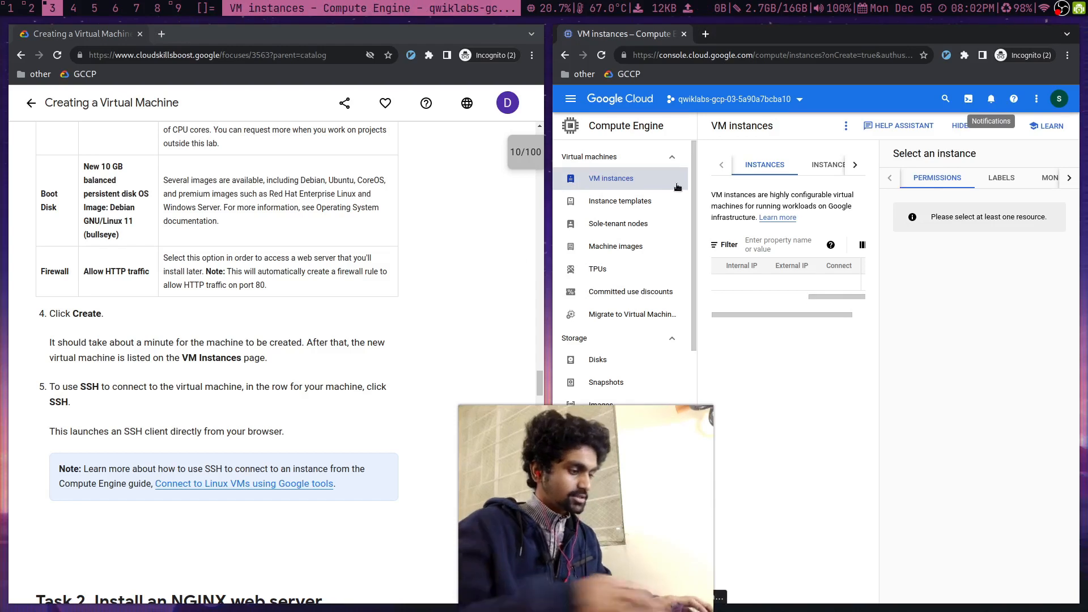
- Maximize the console window with the VM instances list and move the webcam window clear of the gcelab row
{"action": "key", "text": "super+m"}
{"action": "left_click_drag", "start_coordinate": [574, 467], "coordinate": [949, 468]}
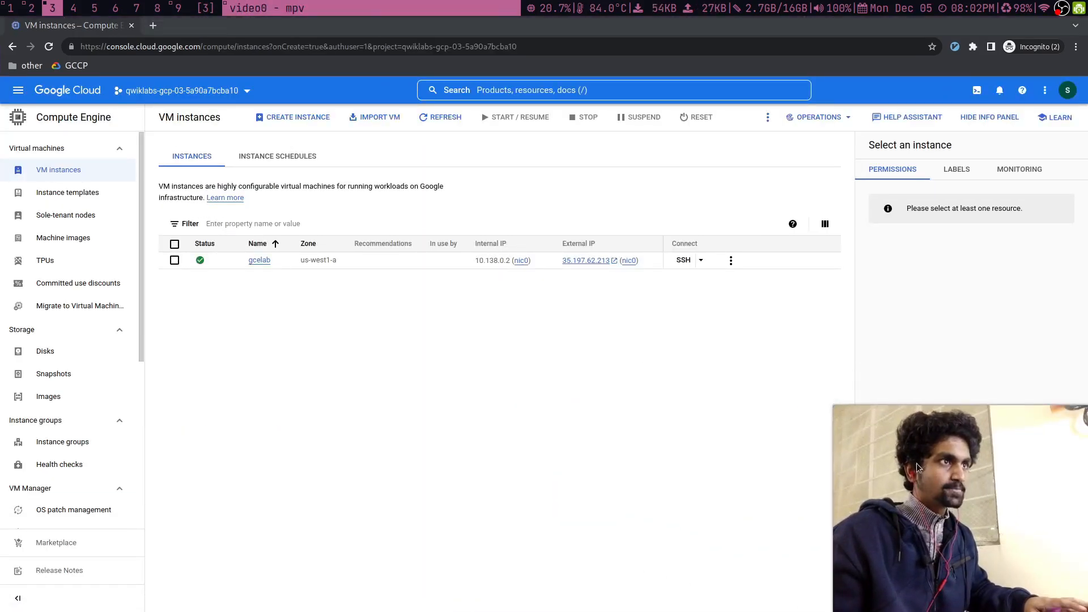
- Open an SSH session to the gcelab instance, tile the windows, and bring up Task 2 of the lab instructions beside it
{"action": "left_click", "coordinate": [684, 261]}
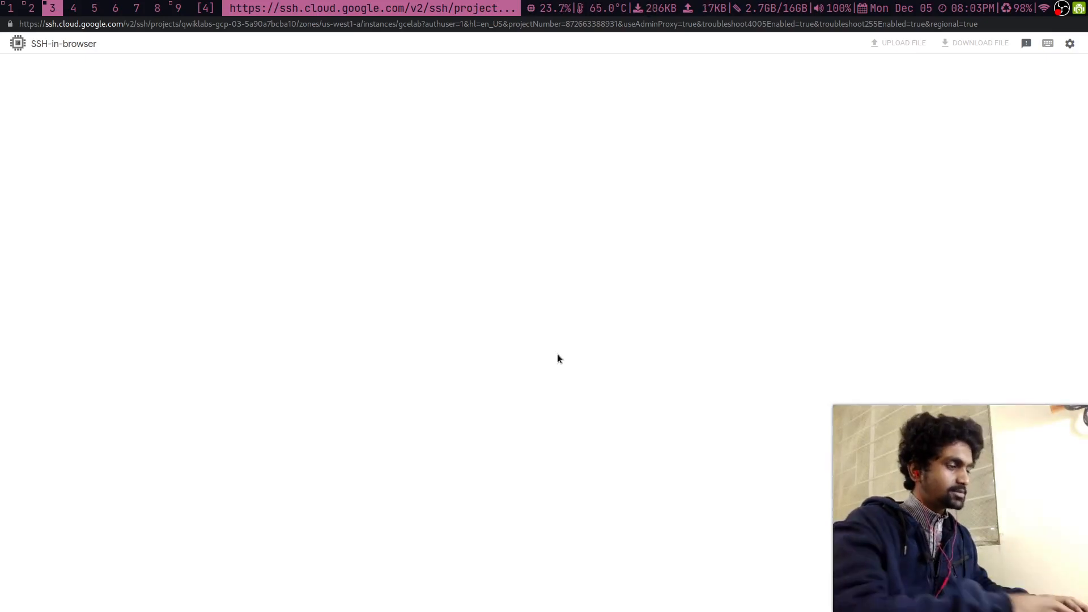
{"action": "key", "text": "super+t"}
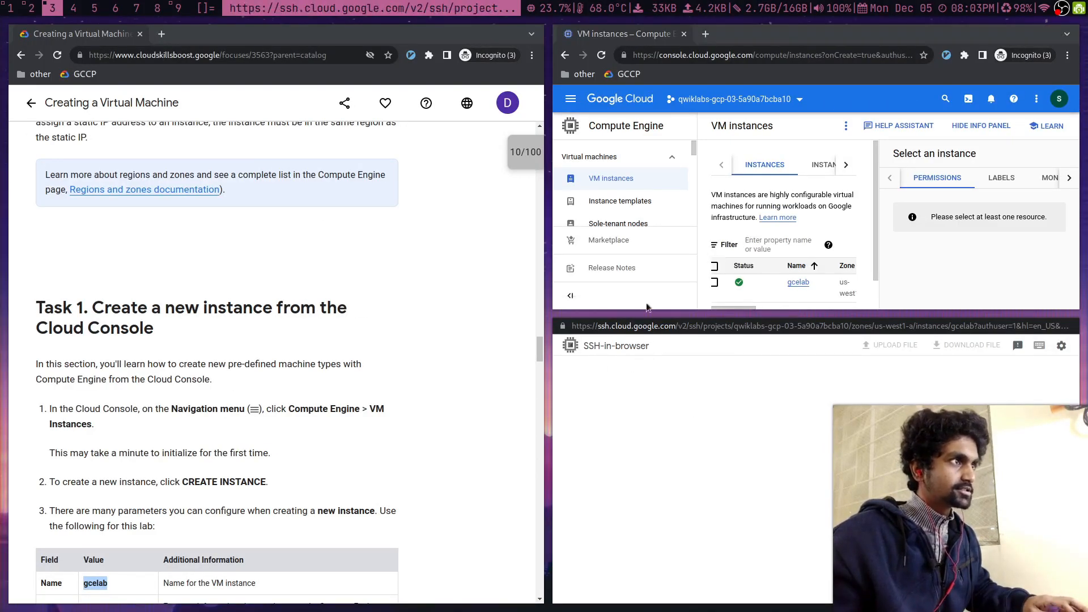
{"action": "scroll", "coordinate": [339, 400], "scroll_direction": "down", "scroll_amount": 10}
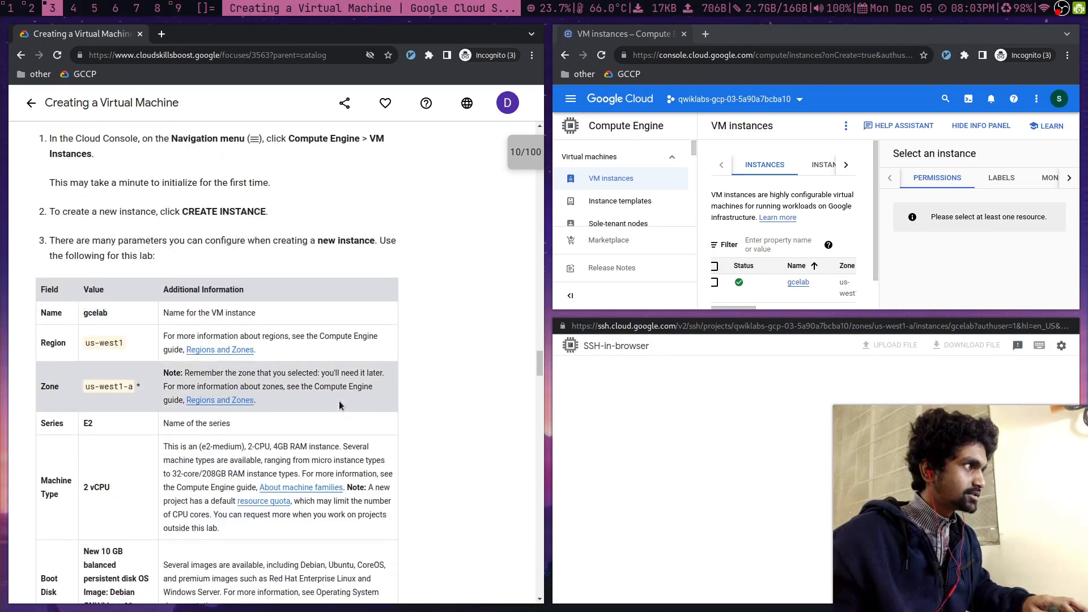
{"action": "scroll", "coordinate": [339, 400], "scroll_direction": "down", "scroll_amount": 11}
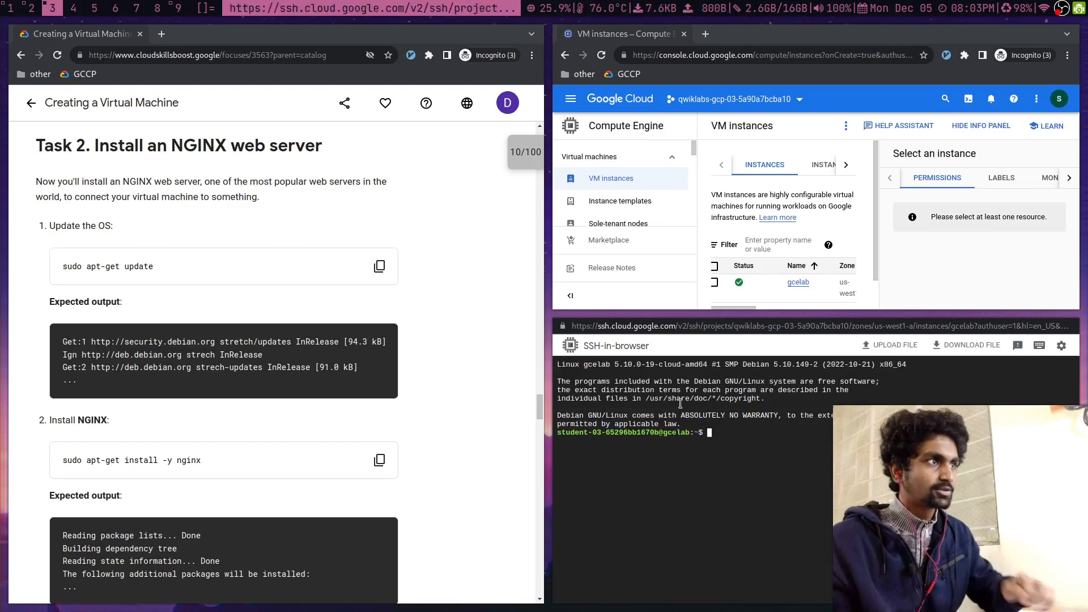
- Update the VM's package lists with sudo apt-get update, clear the terminal, and install NGINX with sudo apt-get install -y nginx
{"action": "key", "text": "ctrl+l"}
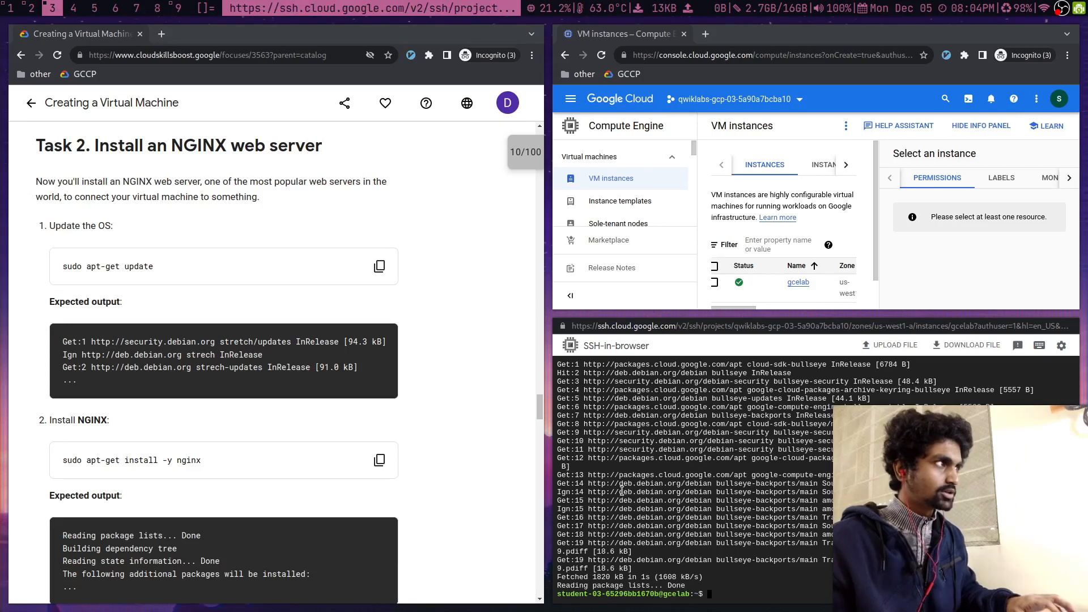
{"action": "key", "text": "ctrl+l"}
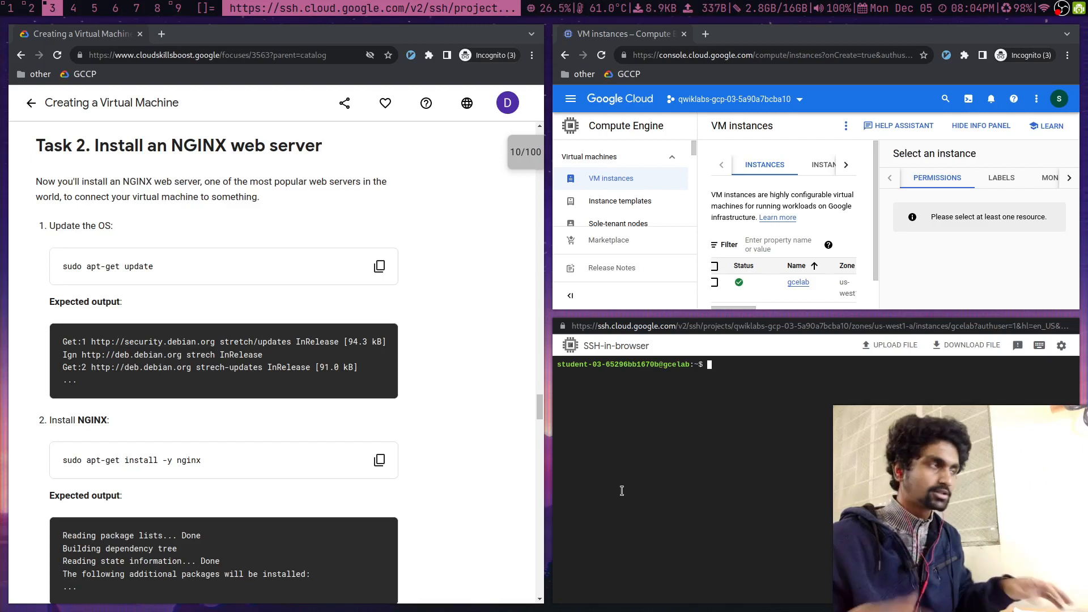
{"action": "scroll", "coordinate": [422, 471], "scroll_direction": "down", "scroll_amount": 4}
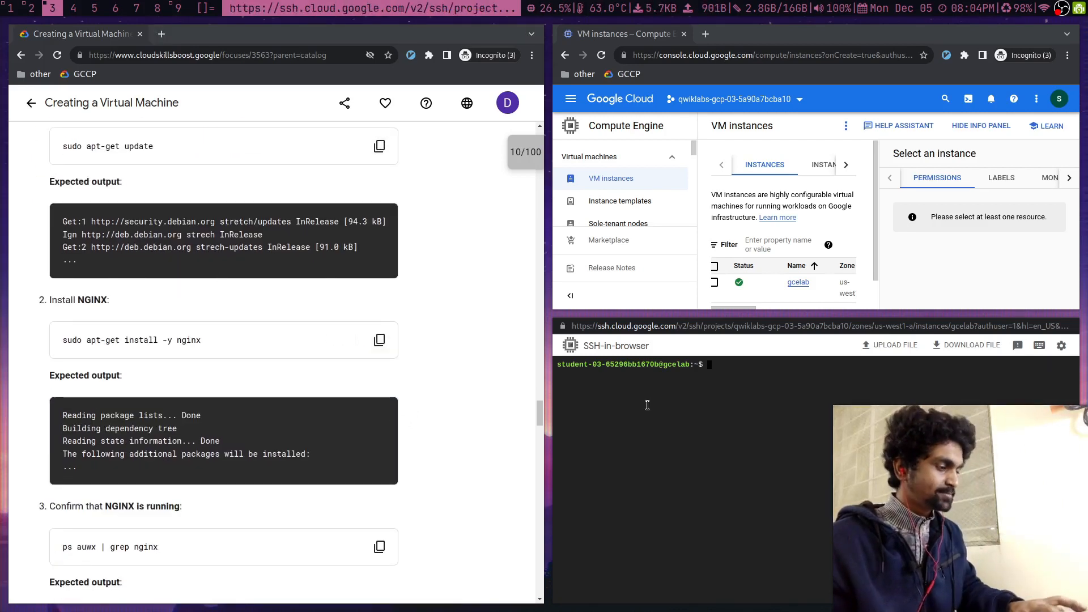
{"action": "type", "text": "sudo apt-get install -y nginx"}
{"action": "key", "text": "Return"}
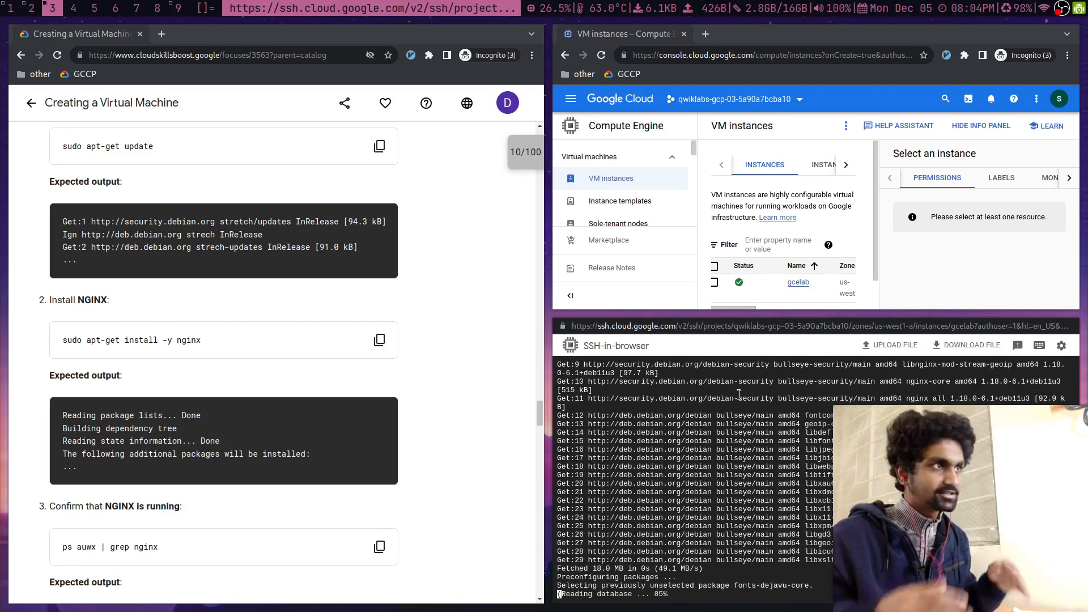
- Bring the lab's ps auwx | grep nginx command into view and move the webcam window clear of the SSH terminal
{"action": "scroll", "coordinate": [400, 507], "scroll_direction": "down", "scroll_amount": 1}
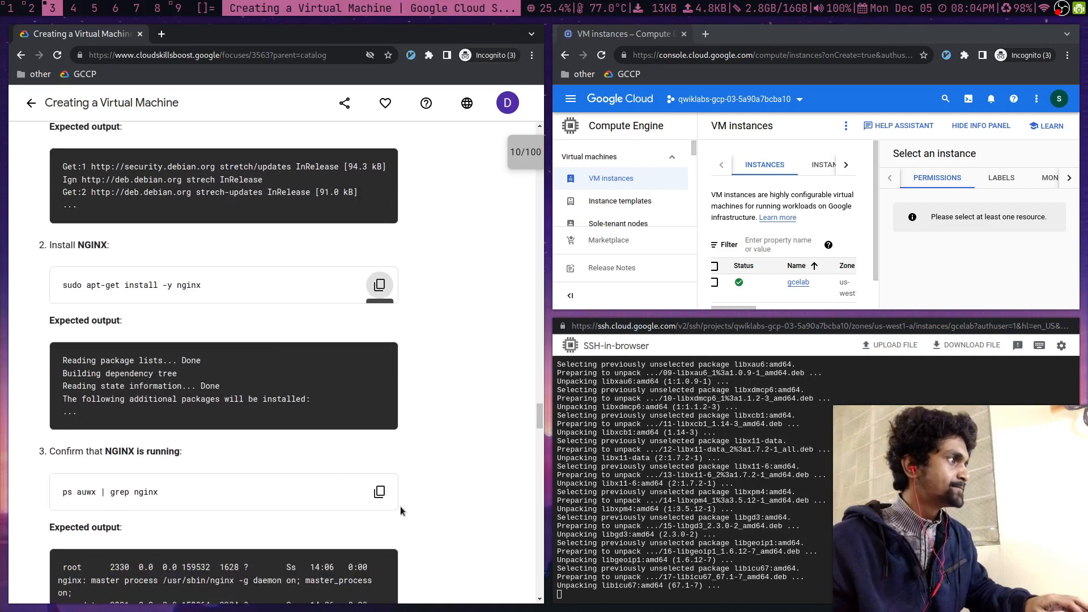
{"action": "scroll", "coordinate": [400, 505], "scroll_direction": "down", "scroll_amount": 2}
{"action": "left_click_drag", "start_coordinate": [53, 400], "coordinate": [66, 398]}
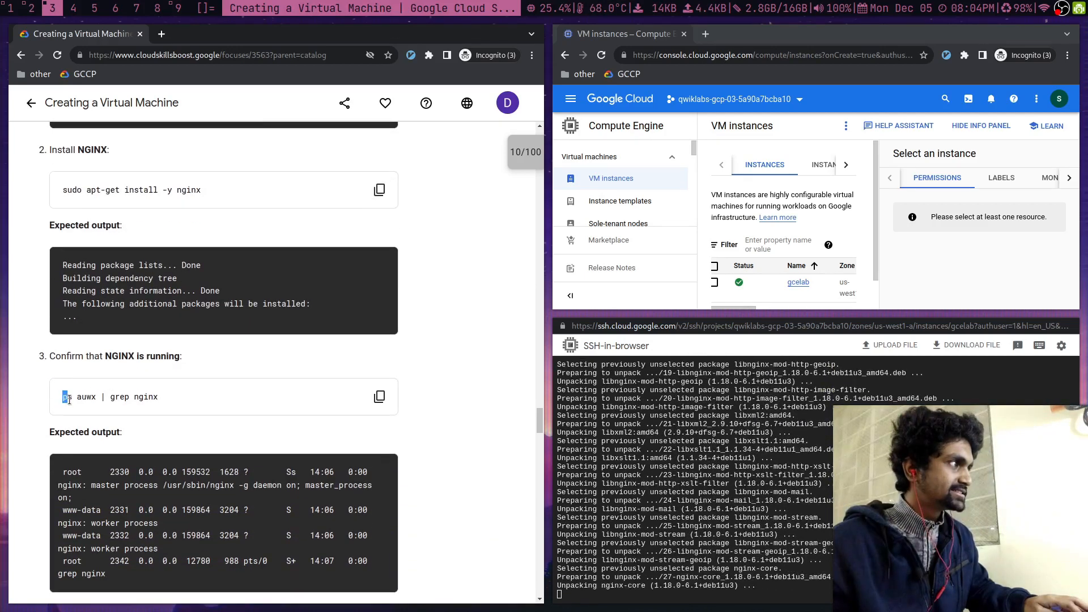
{"action": "left_click_drag", "start_coordinate": [944, 500], "coordinate": [434, 197]}
{"action": "left_click", "coordinate": [158, 389]}
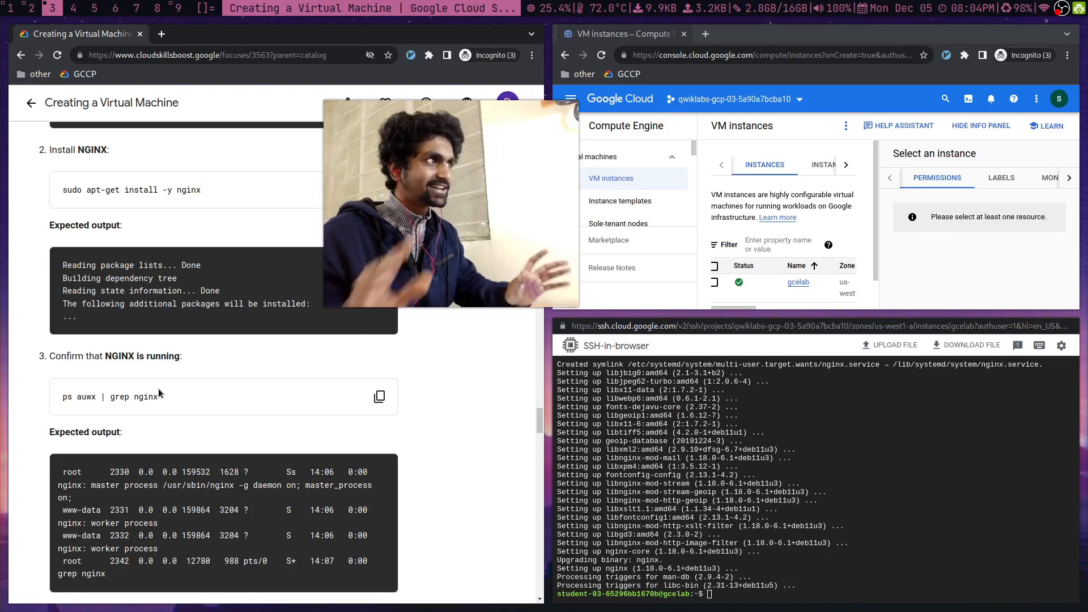
- Clear the SSH terminal and list the running processes with ps and with its user-oriented format, ps u
{"action": "left_click", "coordinate": [594, 513]}
{"action": "key", "text": "ctrl+l"}
{"action": "type", "text": "ps"}
{"action": "key", "text": "Return"}
{"action": "type", "text": "ps  "}
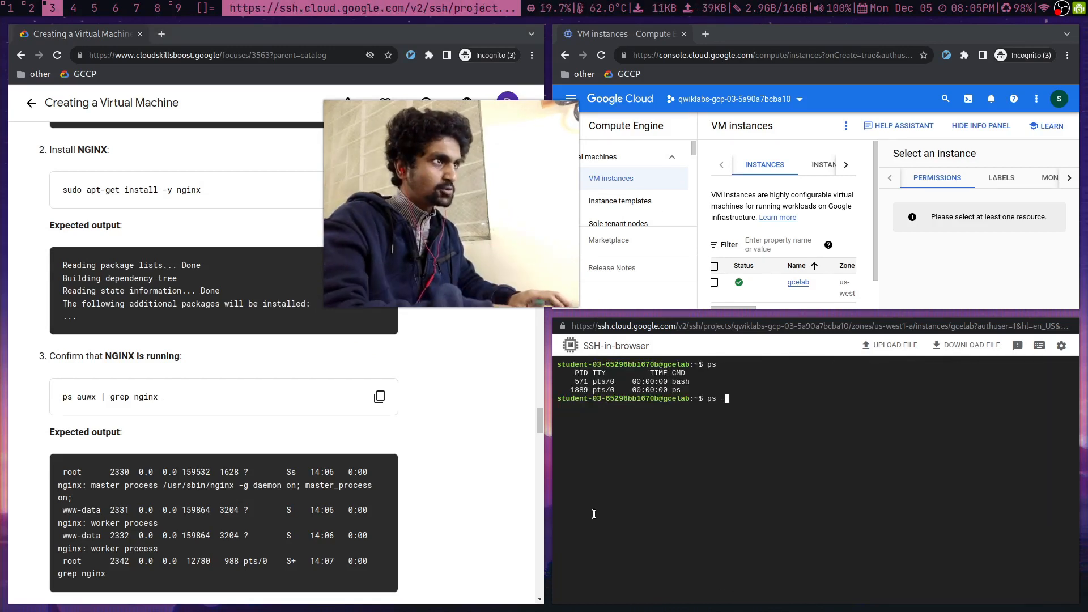
{"action": "type", "text": "u"}
{"action": "key", "text": "Return"}
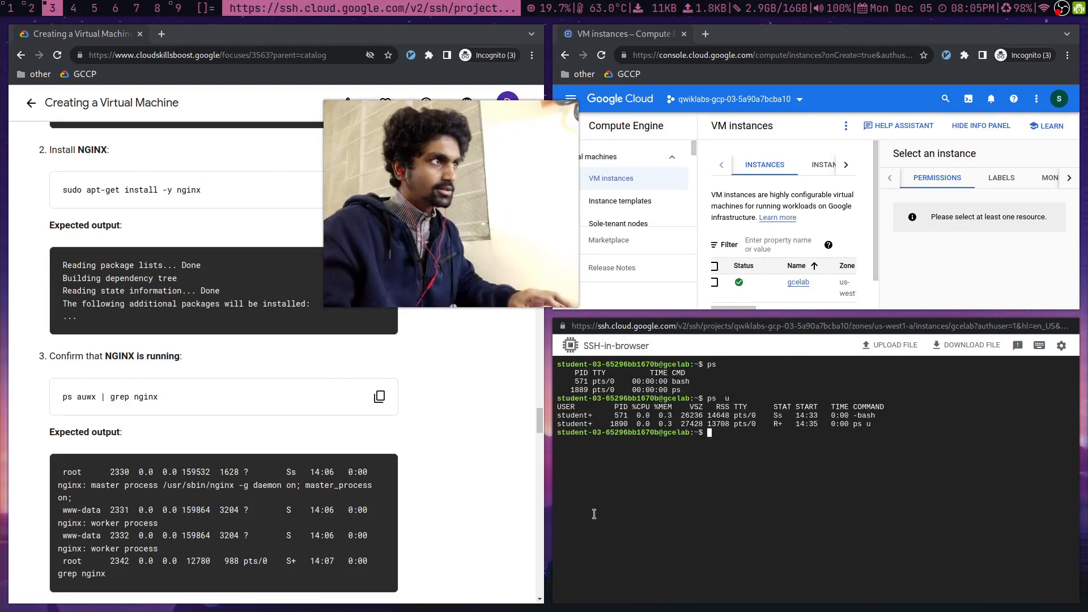
- Extend the previous process listing command to ps au in the SSH terminal
{"action": "type", "text": "ps u"}
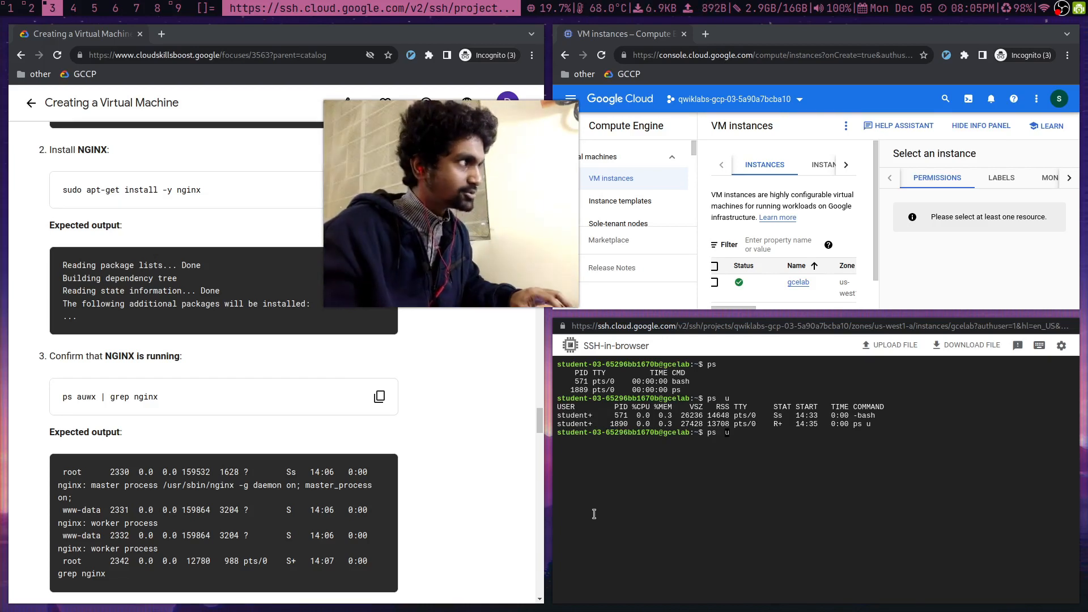
{"action": "type", "text": "a"}
{"action": "key", "text": "End"}
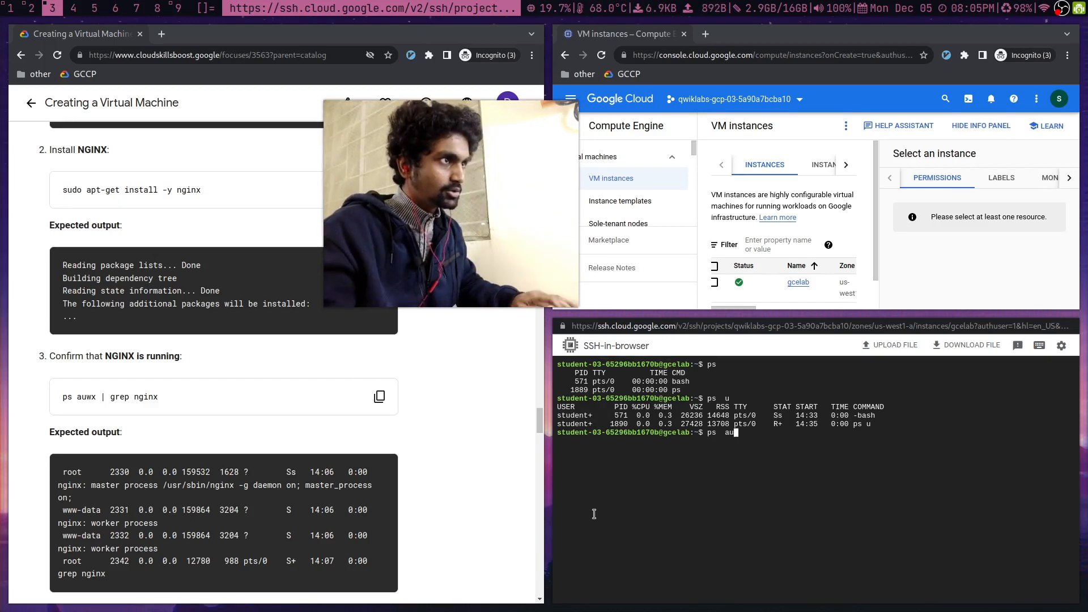
- List all running processes with ps auwx, and rerun it as ps auwx | grep nginx on a cleared terminal to inspect the NGINX processes
{"action": "type", "text": "wx"}
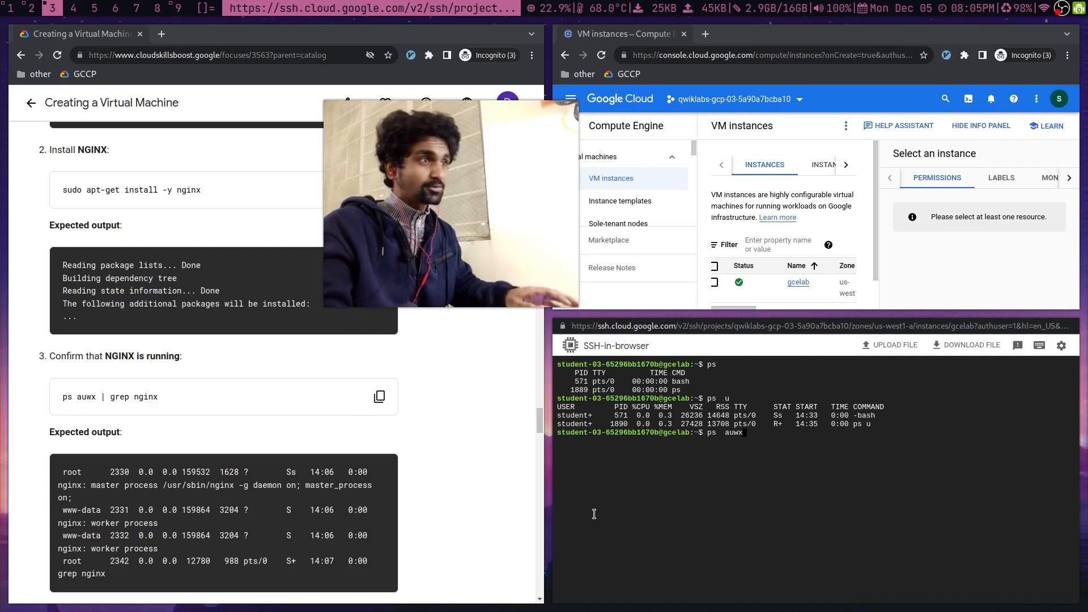
{"action": "key", "text": "Return"}
{"action": "type", "text": "ps  auwx | grep"}
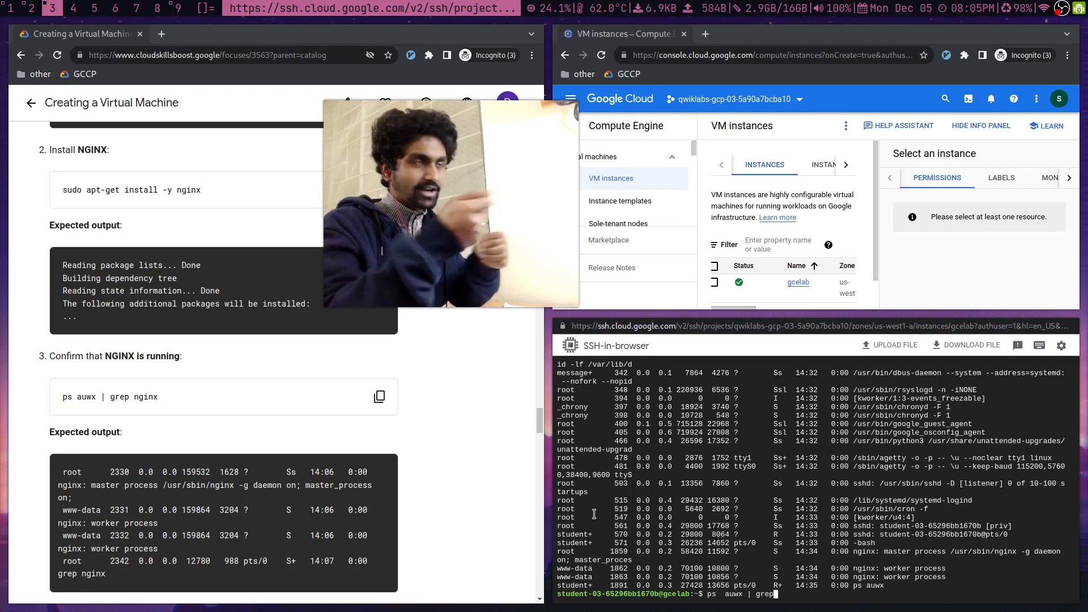
{"action": "key", "text": "ctrl+l"}
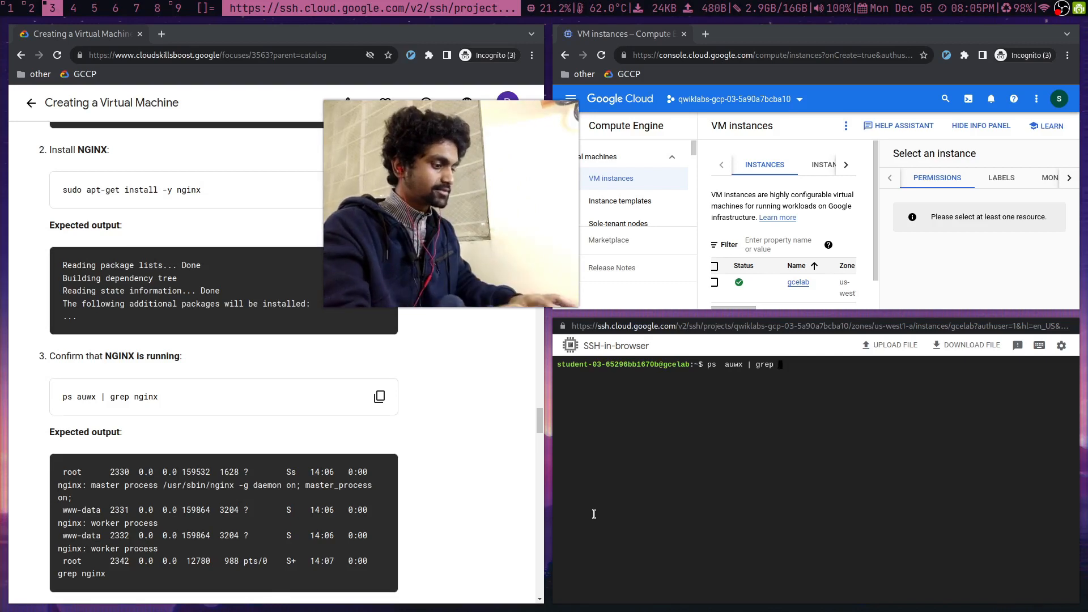
{"action": "key", "text": "Return"}
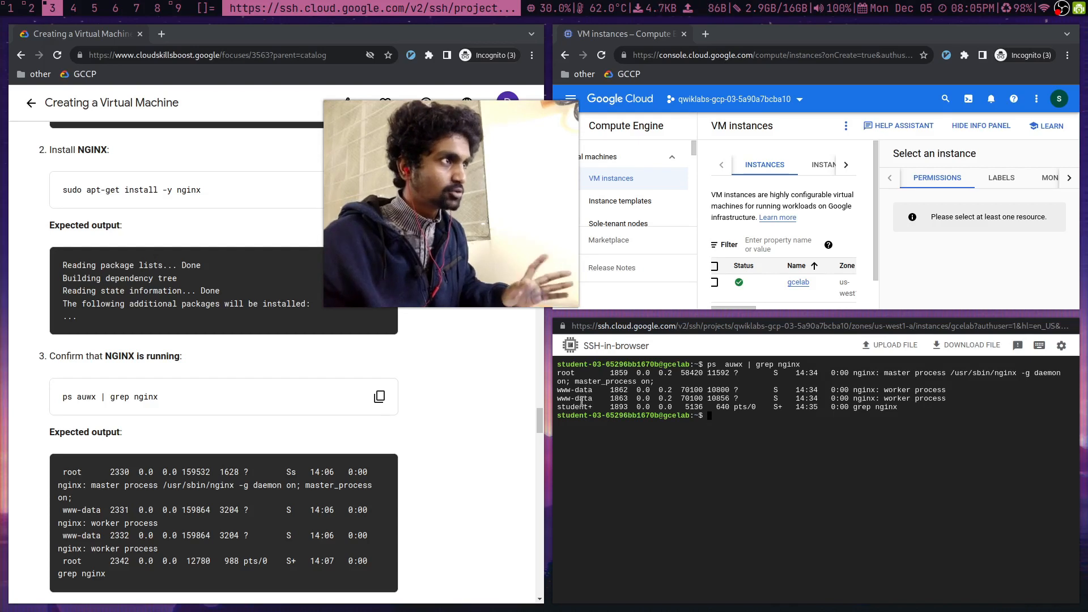
{"action": "triple_click", "coordinate": [644, 406]}
{"action": "left_click", "coordinate": [644, 407]}
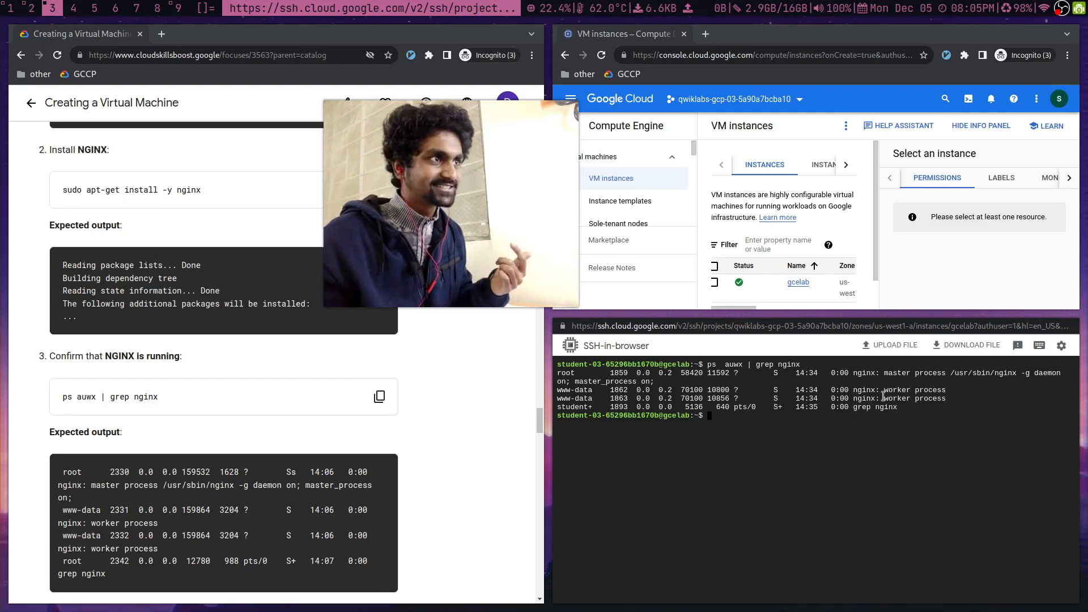
{"action": "triple_click", "coordinate": [866, 409]}
{"action": "left_click", "coordinate": [865, 409]}
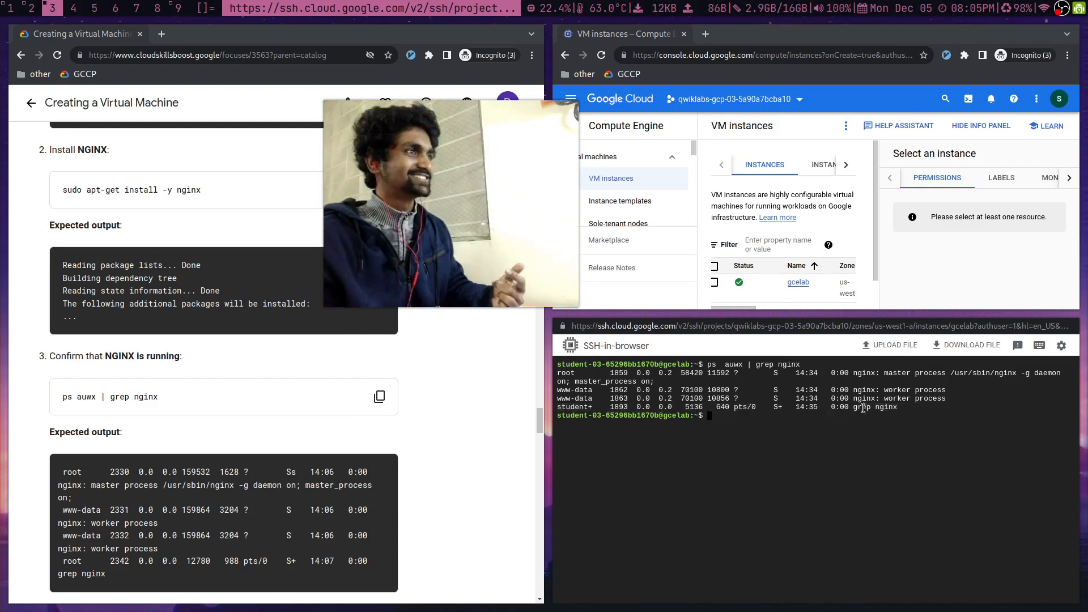
- Enlarge the cloud console window and open the details page of the gcelab VM instance
{"action": "scroll", "coordinate": [215, 460], "scroll_direction": "down", "scroll_amount": 3}
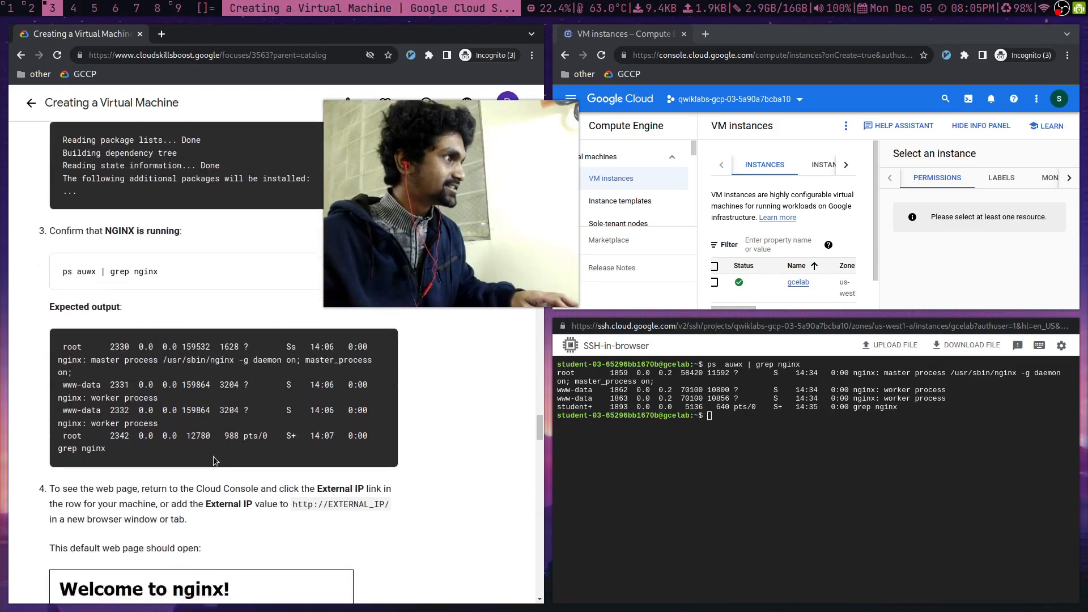
{"action": "scroll", "coordinate": [337, 458], "scroll_direction": "up", "scroll_amount": 1}
{"action": "scroll", "coordinate": [312, 436], "scroll_direction": "down", "scroll_amount": 3}
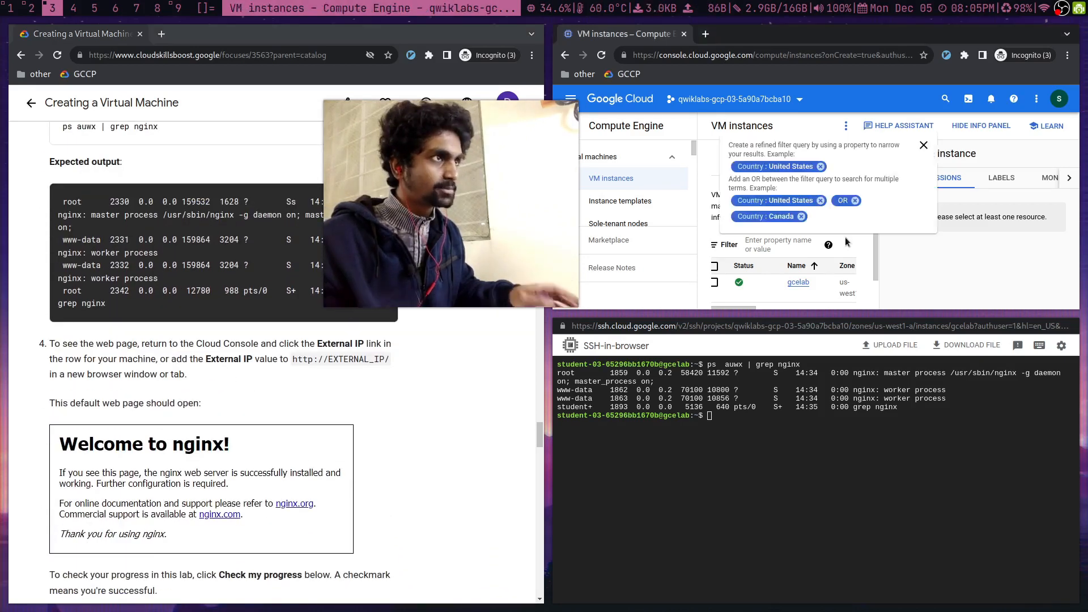
{"action": "key", "text": "super+q"}
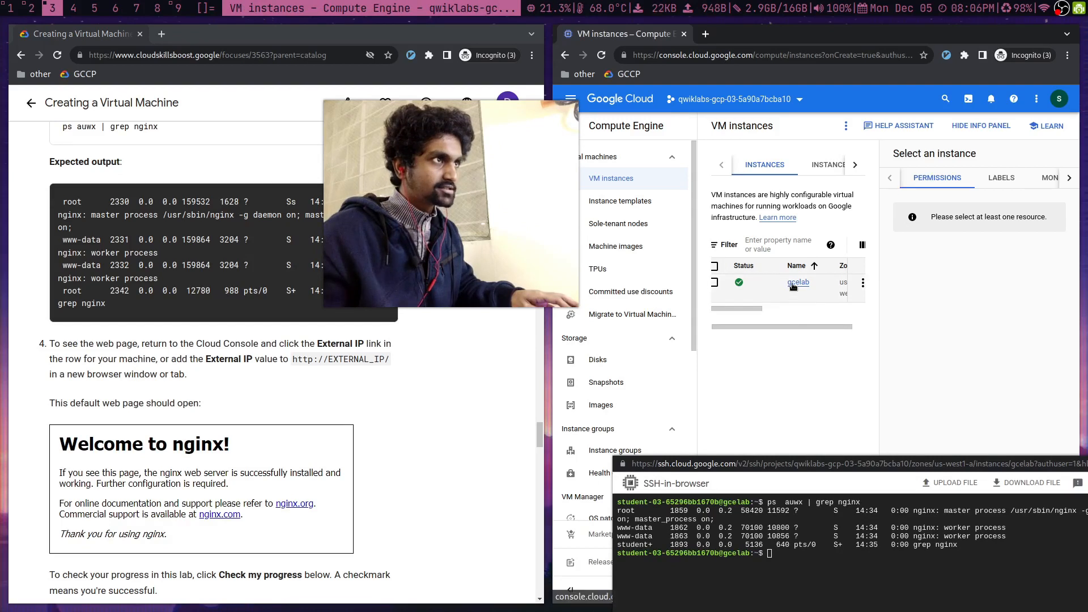
{"action": "key", "text": "super+m"}
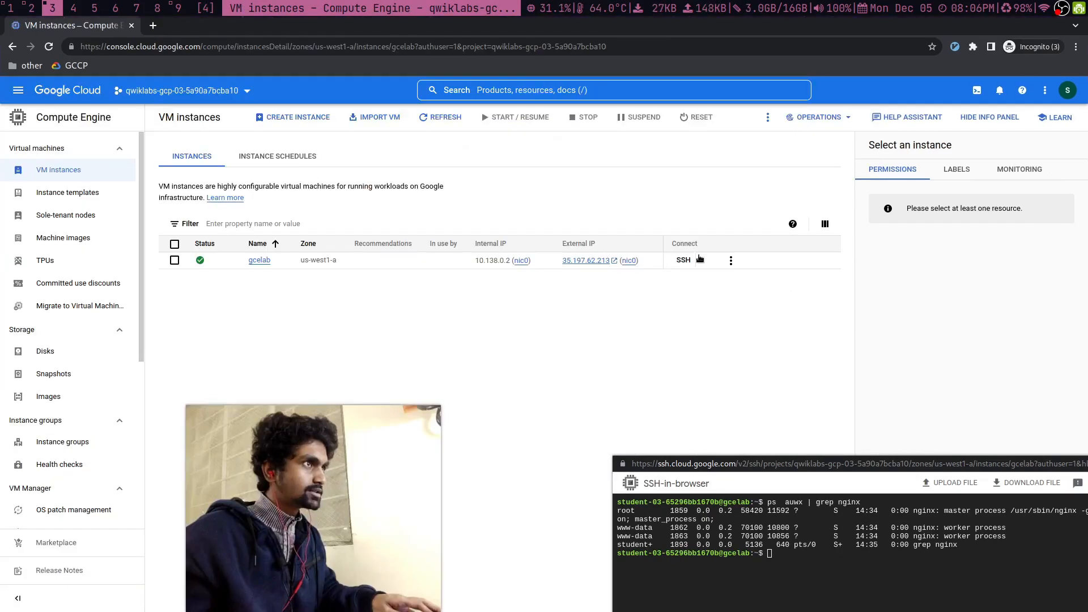
{"action": "left_click", "coordinate": [729, 261]}
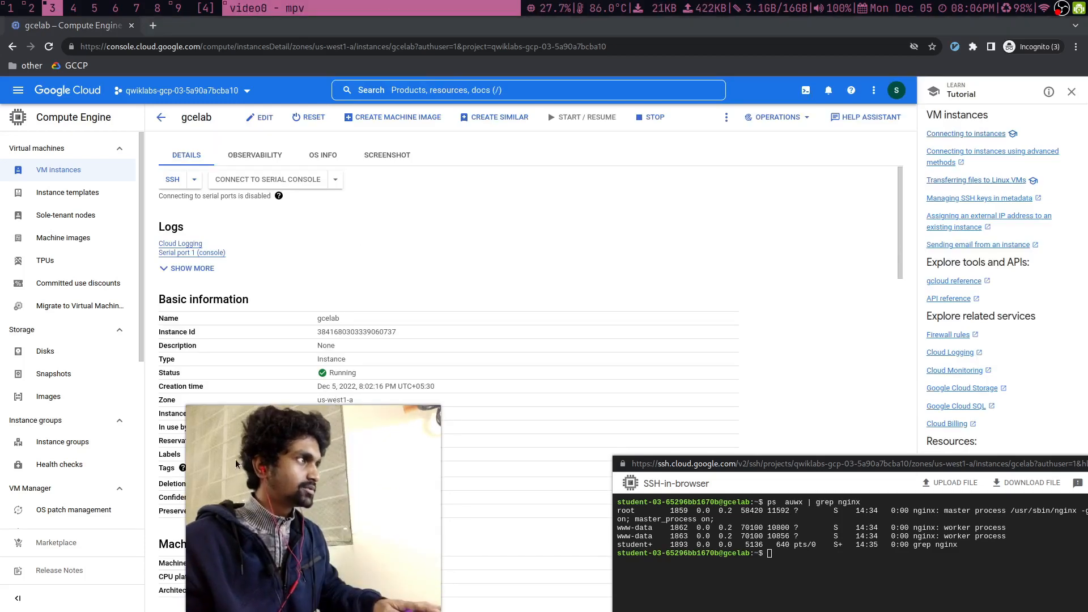
{"action": "left_click_drag", "start_coordinate": [293, 524], "coordinate": [107, 524]}
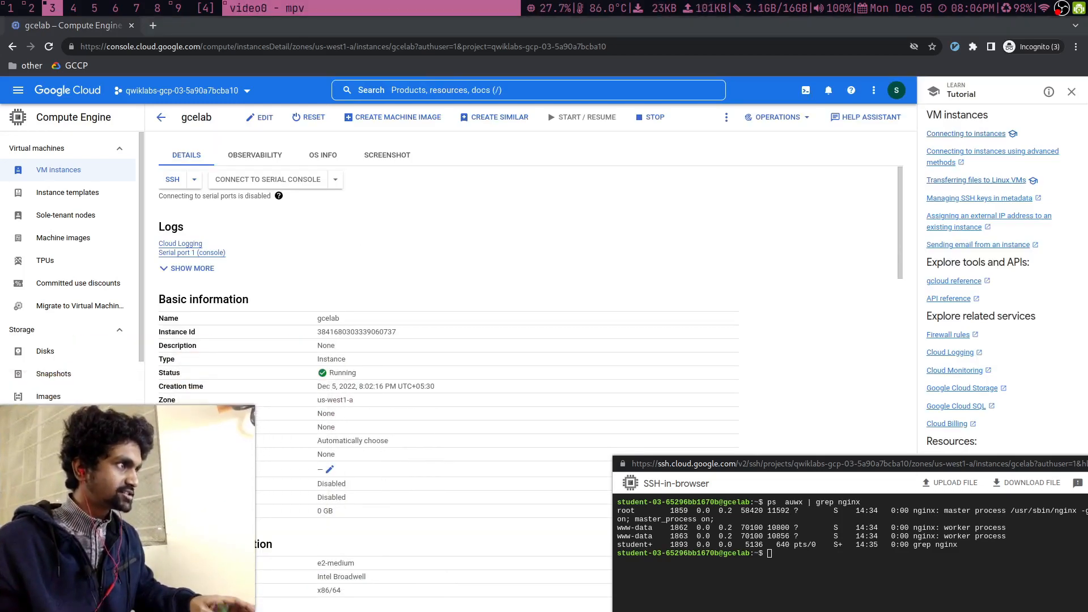
- Copy gcelab's external IP address from its network interface and open 35.197.62.213 in a new browser tab
{"action": "scroll", "coordinate": [473, 411], "scroll_direction": "down", "scroll_amount": 4}
{"action": "scroll", "coordinate": [474, 411], "scroll_direction": "down", "scroll_amount": 7}
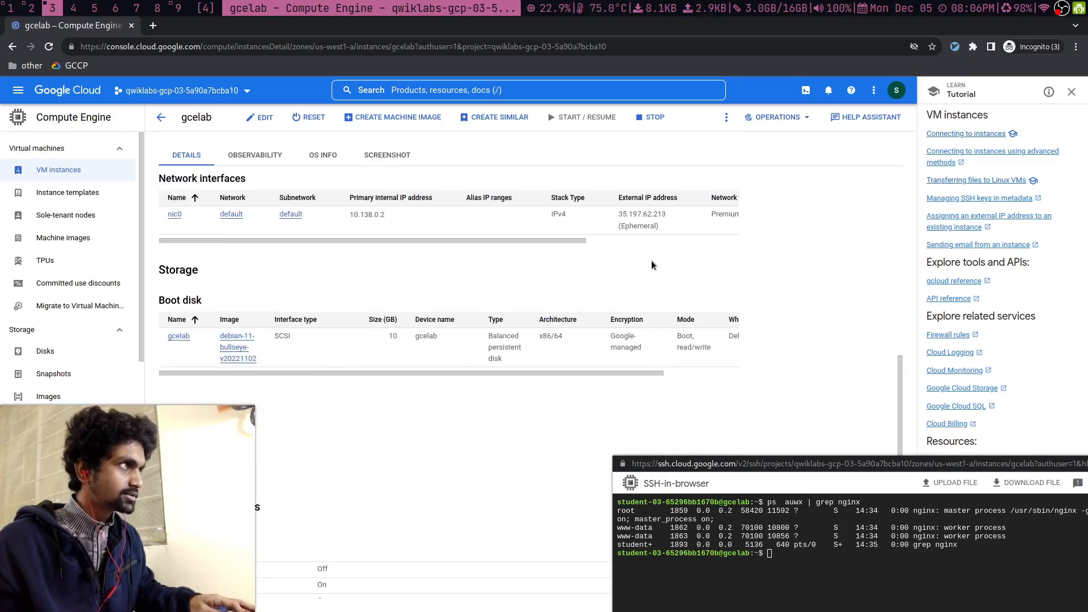
{"action": "scroll", "coordinate": [637, 219], "scroll_direction": "up", "scroll_amount": 1}
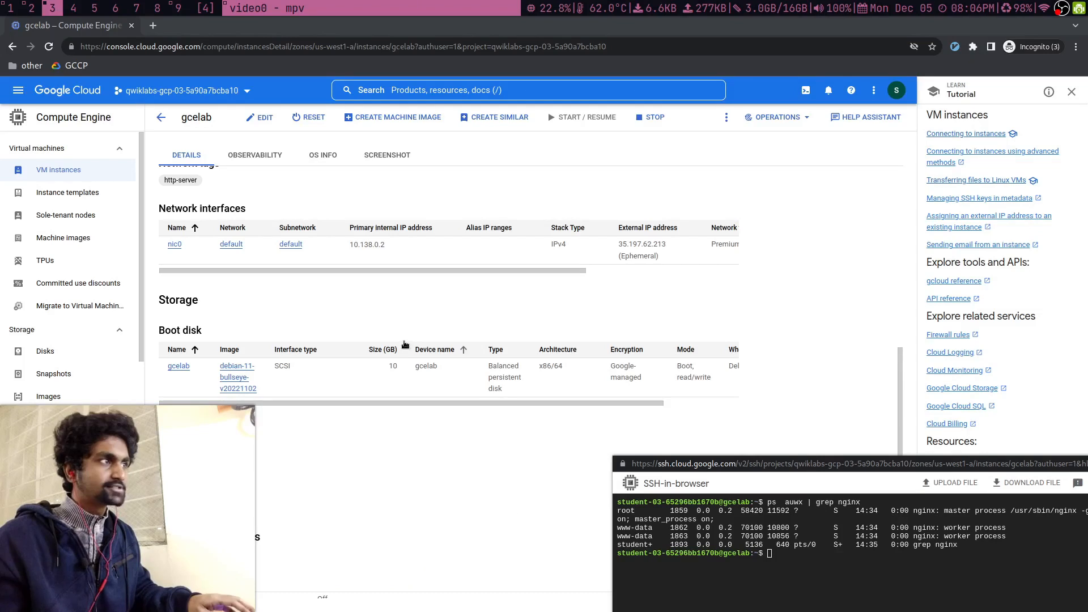
{"action": "left_click", "coordinate": [625, 245]}
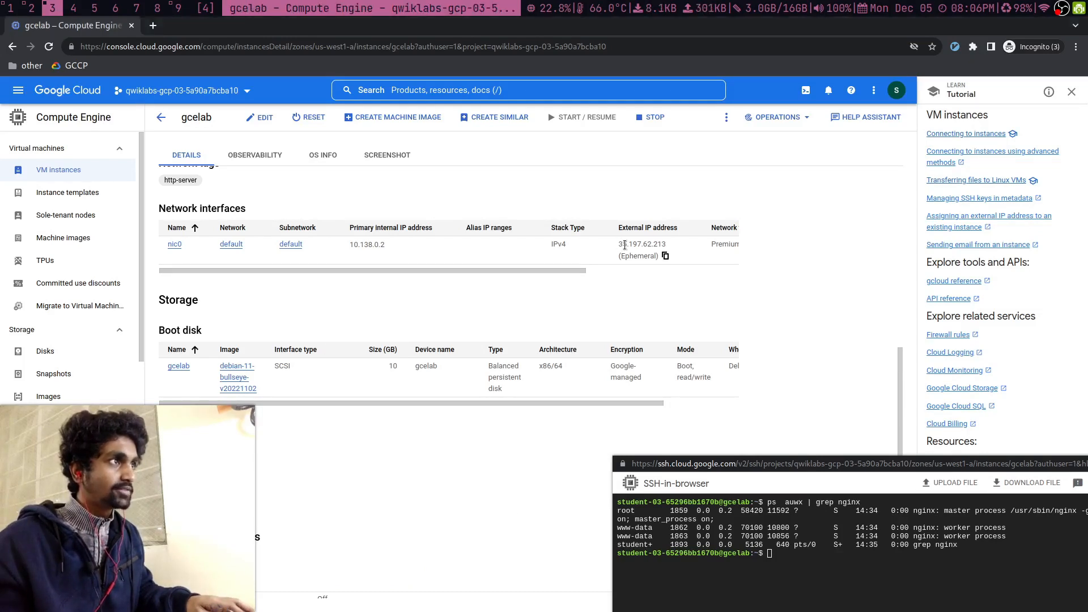
{"action": "key", "text": "ctrl+t"}
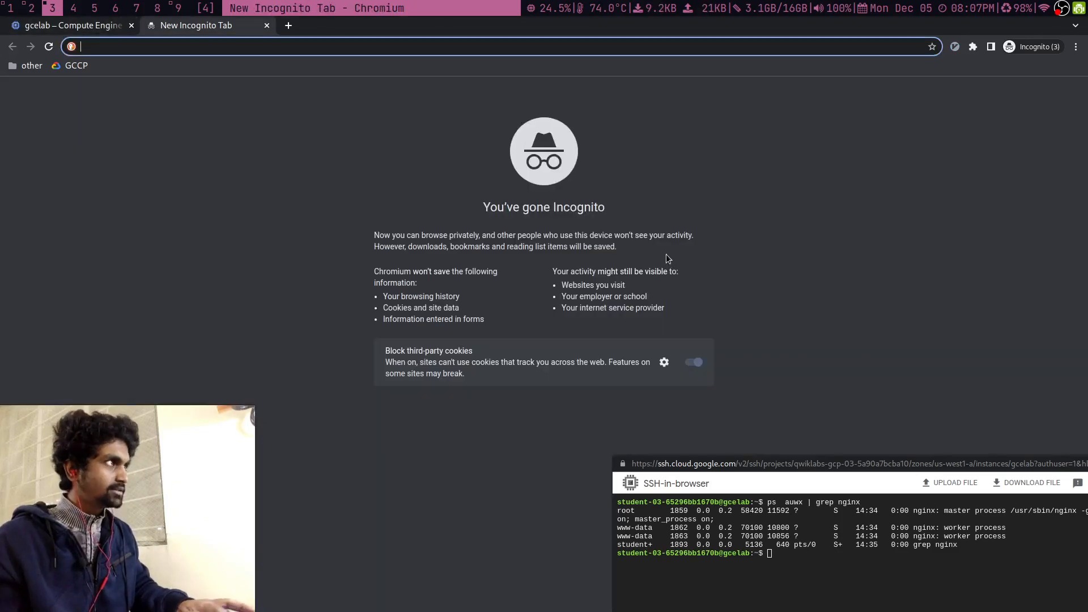
{"action": "type", "text": "35.197.62.213"}
{"action": "key", "text": "Return"}
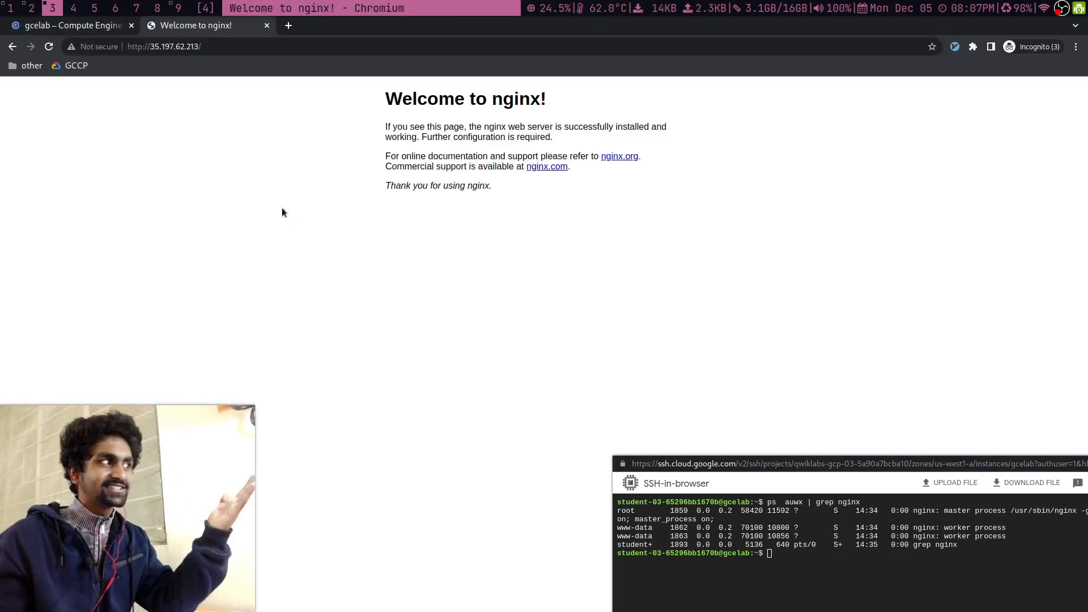
- Return to the gcelab details page and copy its external IP address again
{"action": "left_click", "coordinate": [98, 30]}
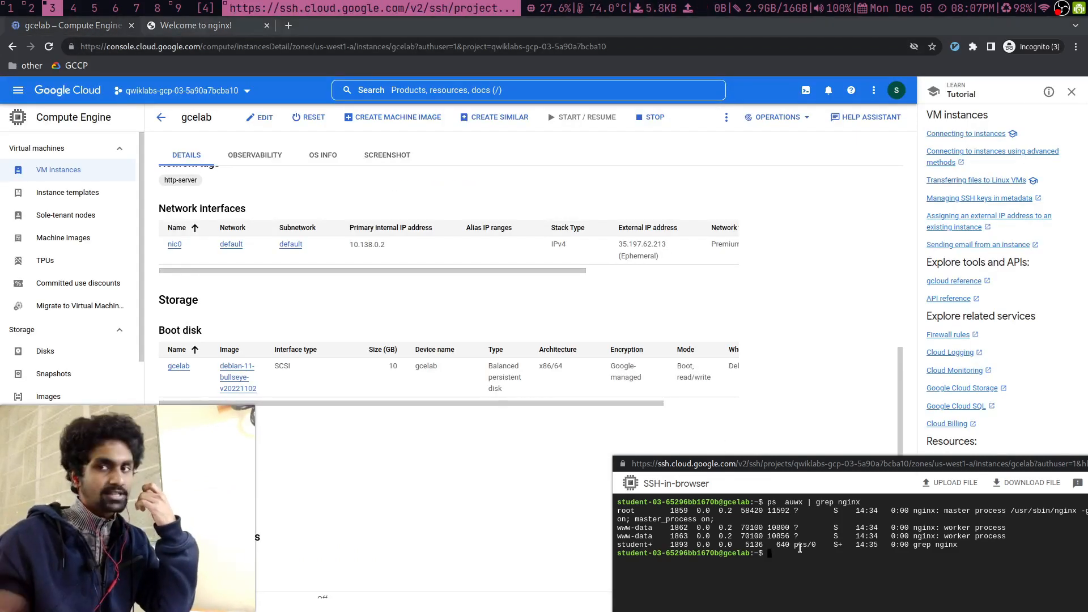
{"action": "left_click", "coordinate": [665, 255]}
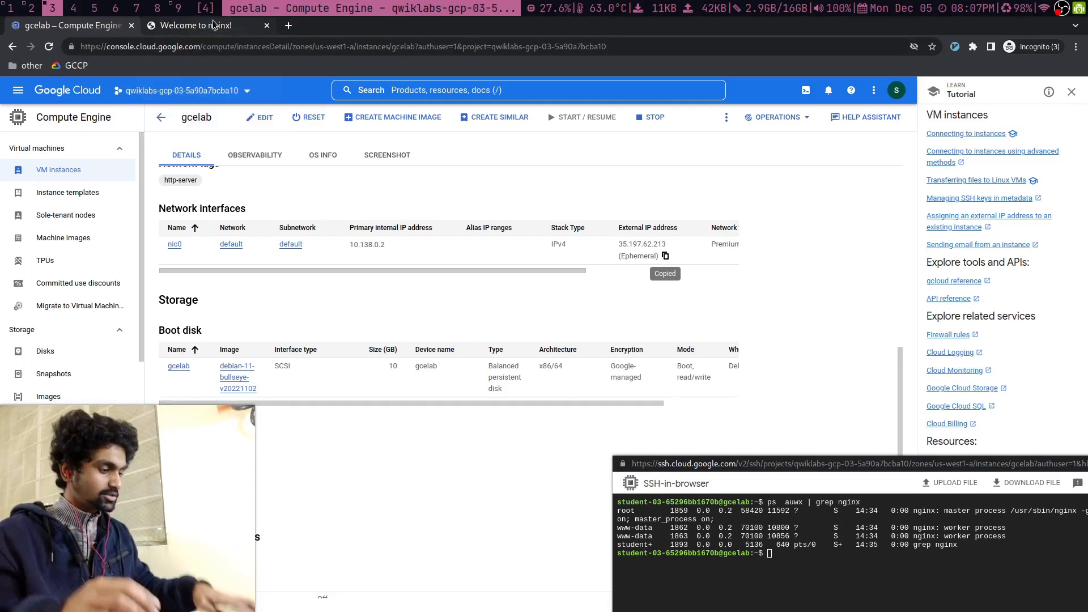
{"action": "key", "text": "ctrl+t"}
{"action": "key", "text": "ctrl+w"}
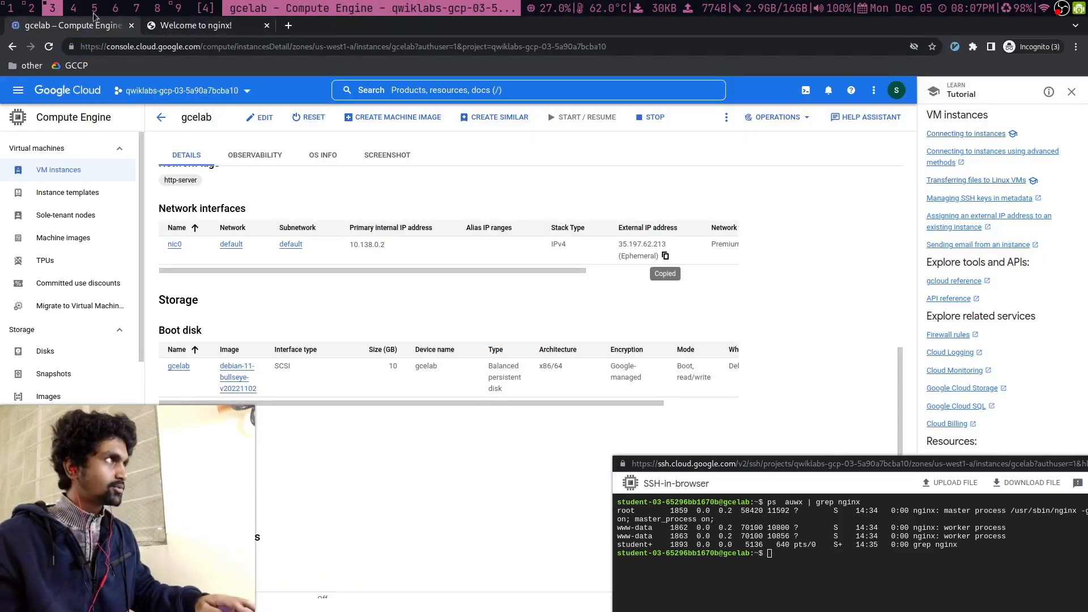
- Restore the tiled window layout, open a terminal on workspace 5, and connect to the remote server with ssh dracon
{"action": "key", "text": "super+t"}
{"action": "left_click", "coordinate": [93, 6]}
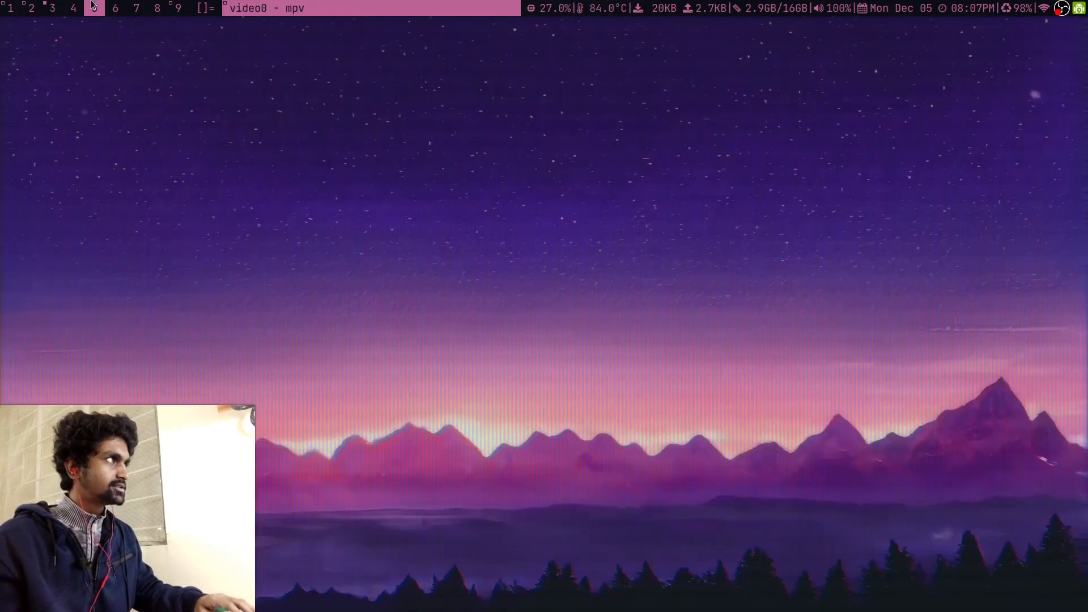
{"action": "key", "text": "super+Return"}
{"action": "type", "text": "ssh dracon"}
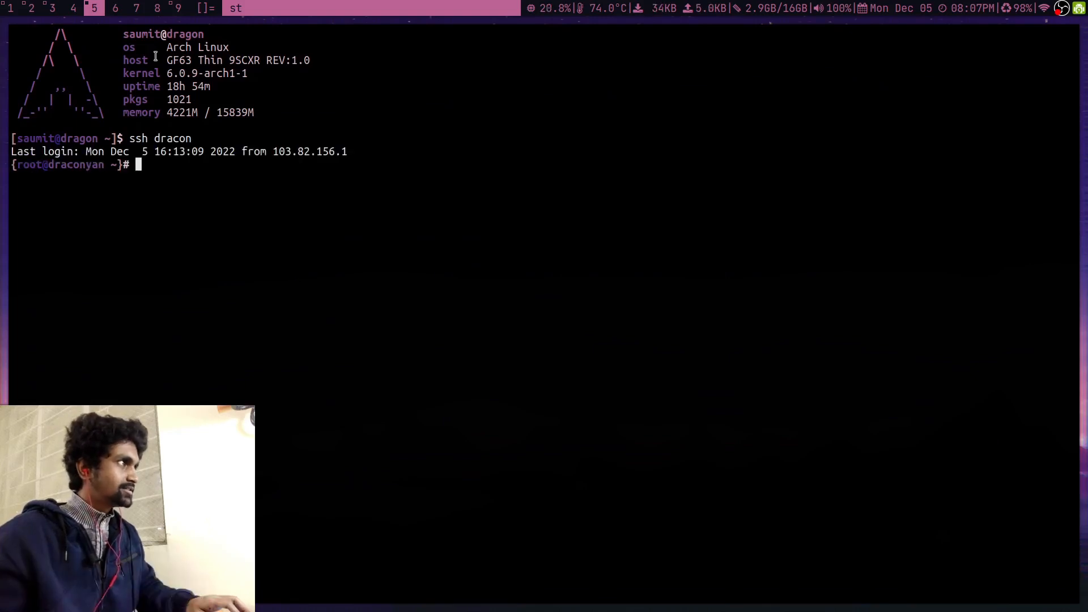
- Launch Firefox beside the terminal, give both windows equal width, and open the draconyan.xyz website in a new tab
{"action": "key", "text": "super+d"}
{"action": "type", "text": "ff"}
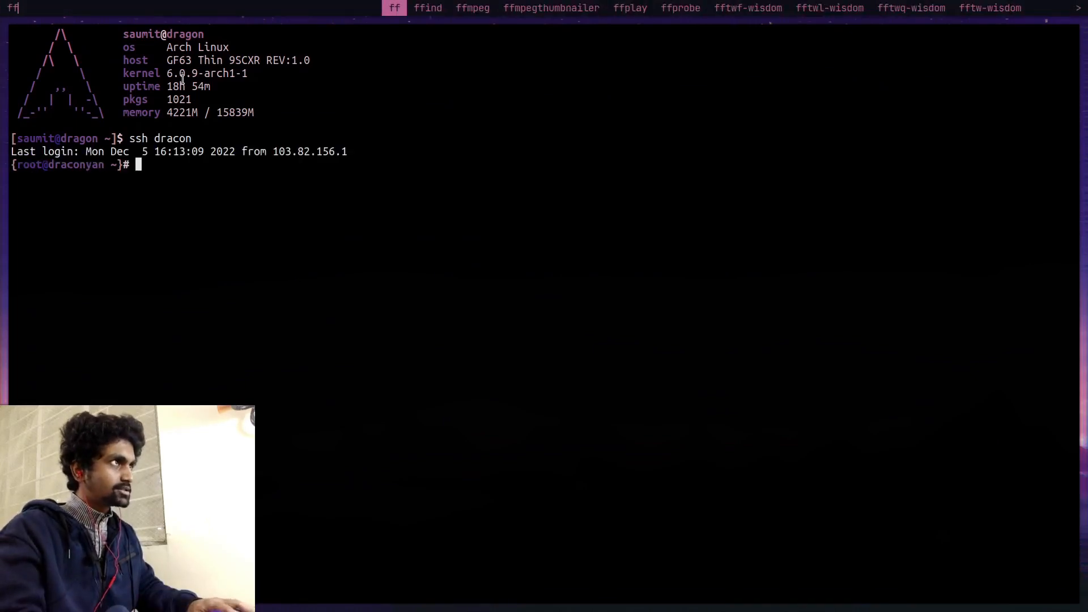
{"action": "key", "text": "BackSpace"}
{"action": "type", "text": "ir"}
{"action": "key", "text": "Return"}
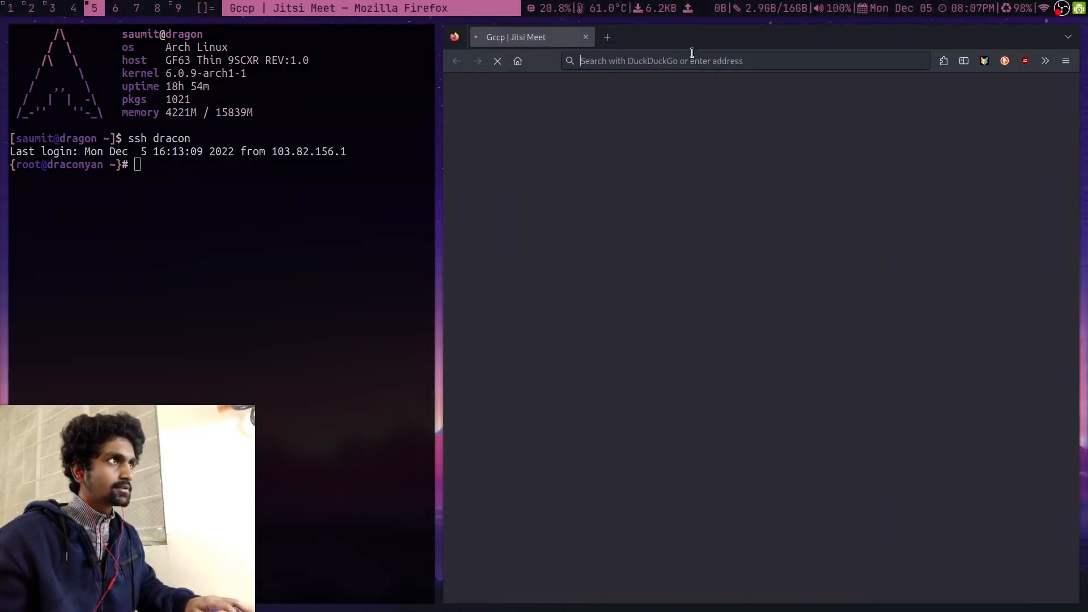
{"action": "left_click", "coordinate": [692, 53]}
{"action": "key", "text": "super+l"}
{"action": "key", "text": "super+l"}
{"action": "key", "text": "ctrl+t"}
{"action": "left_click", "coordinate": [699, 40]}
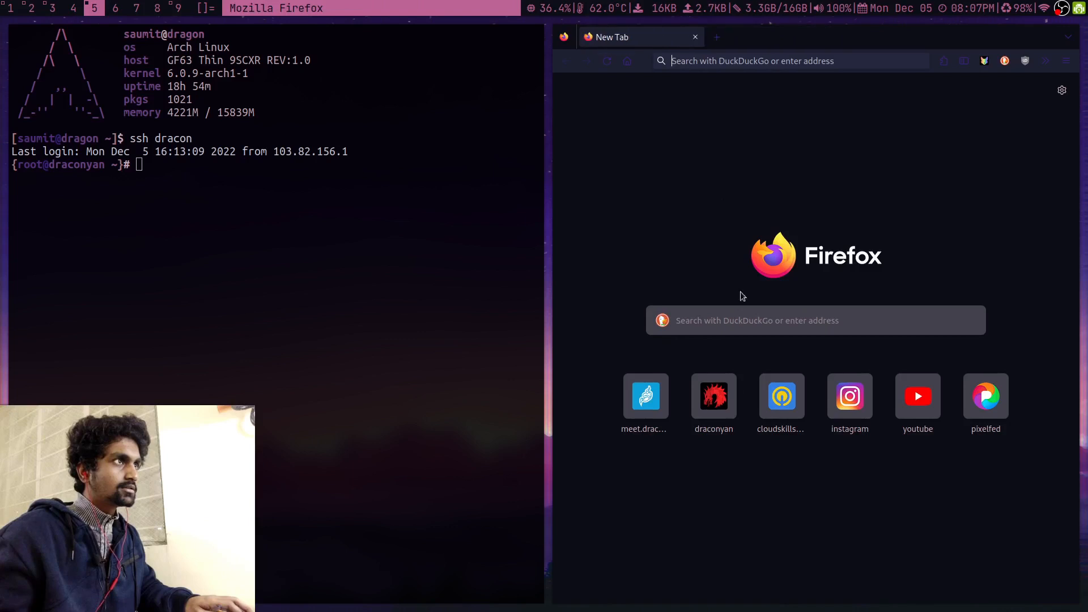
{"action": "left_click", "coordinate": [726, 413]}
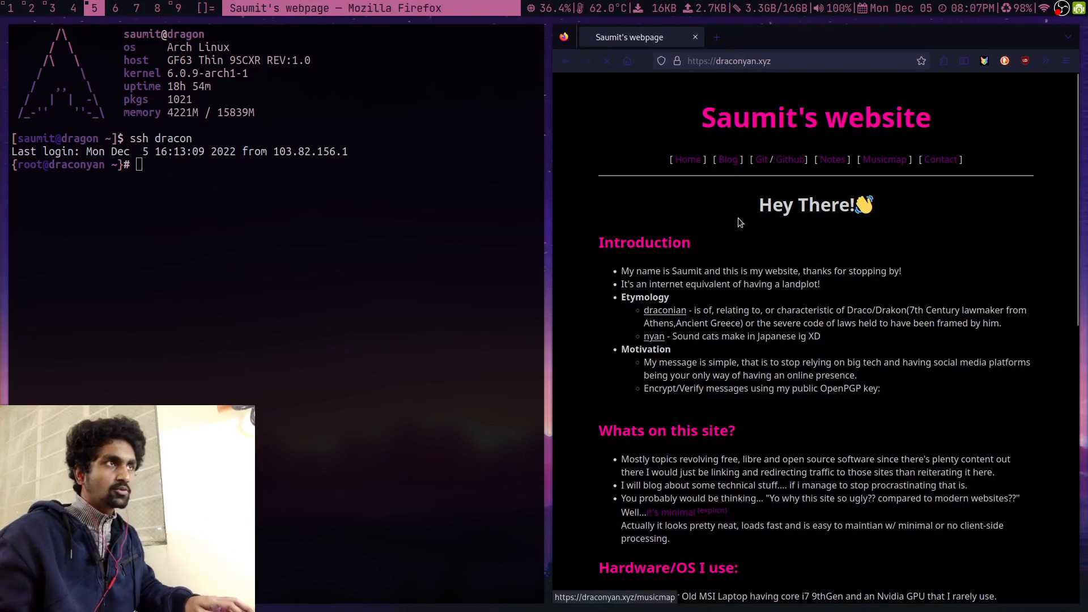
- Stop the web server on the remote machine with systemctl stop nginx and reload draconyan.xyz
{"action": "type", "text": "sys"}
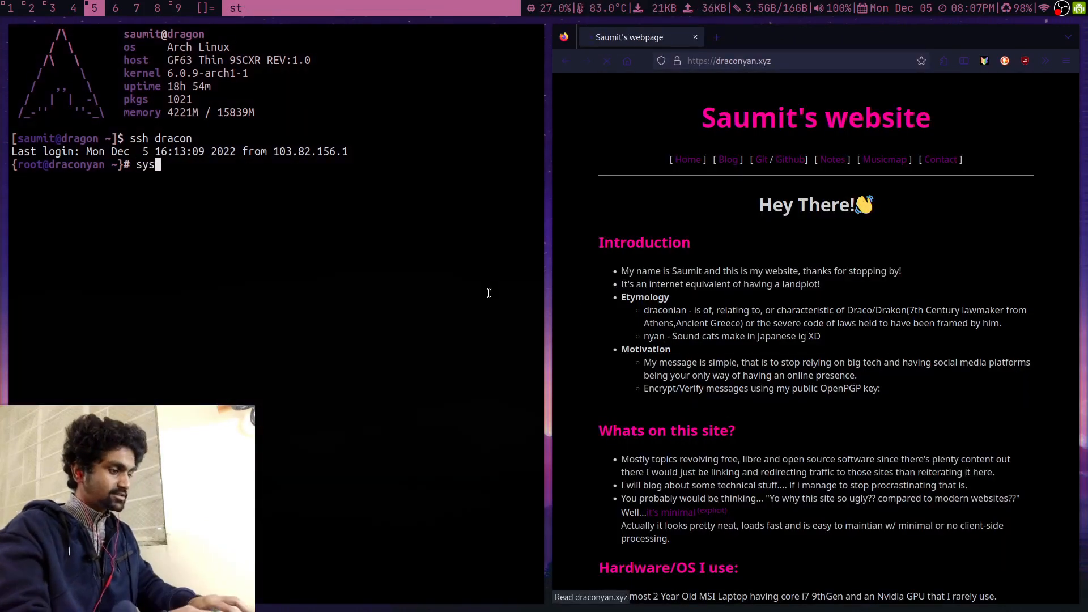
{"action": "type", "text": "temctl stop nginx"}
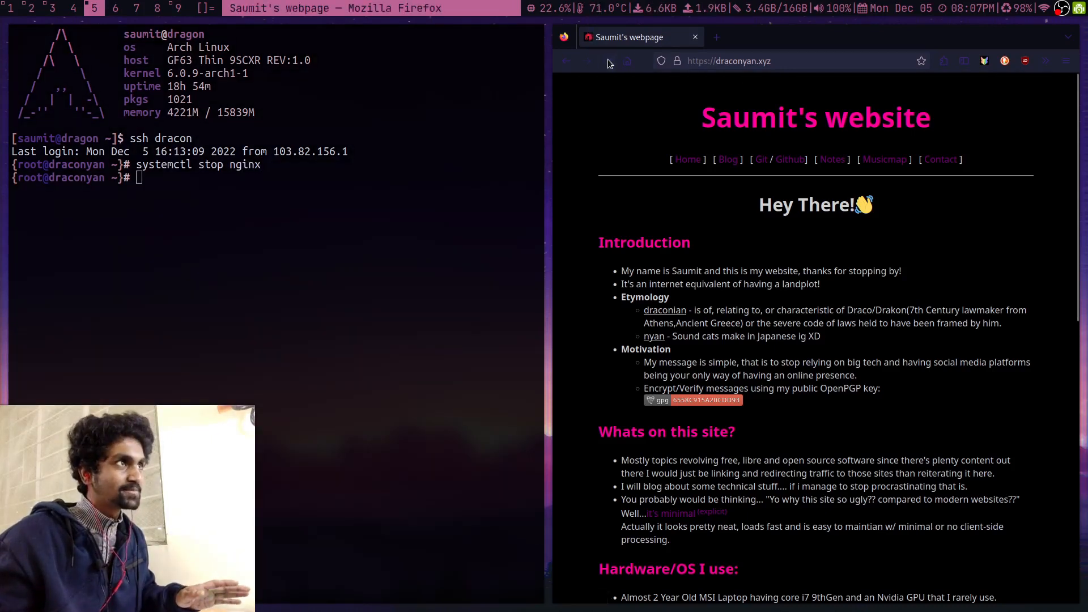
{"action": "left_click", "coordinate": [608, 60]}
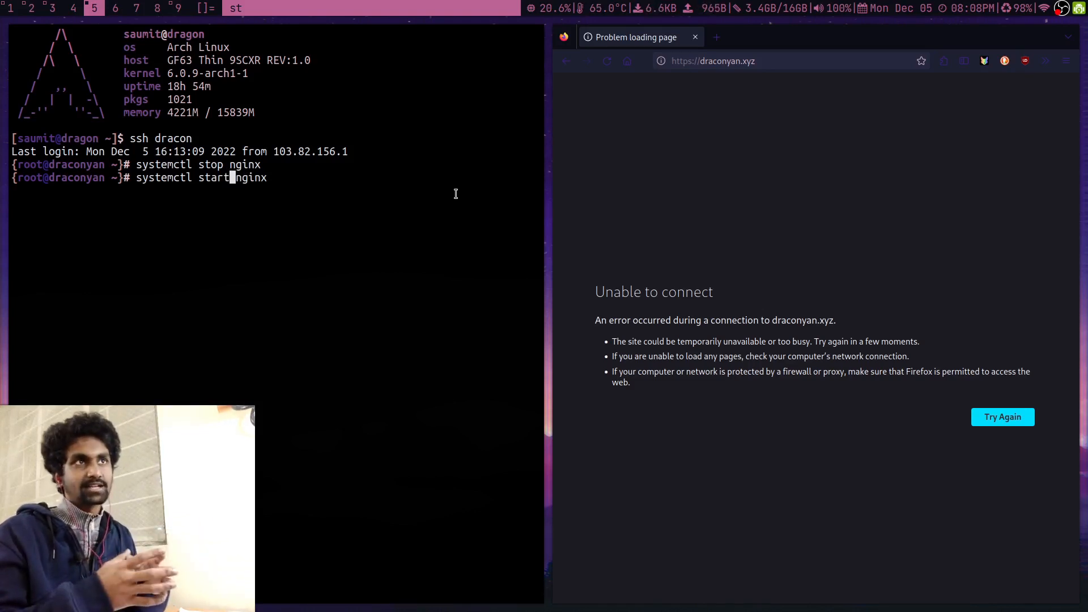
- Start the web server again with systemctl start nginx and reload the website
{"action": "key", "text": "Return"}
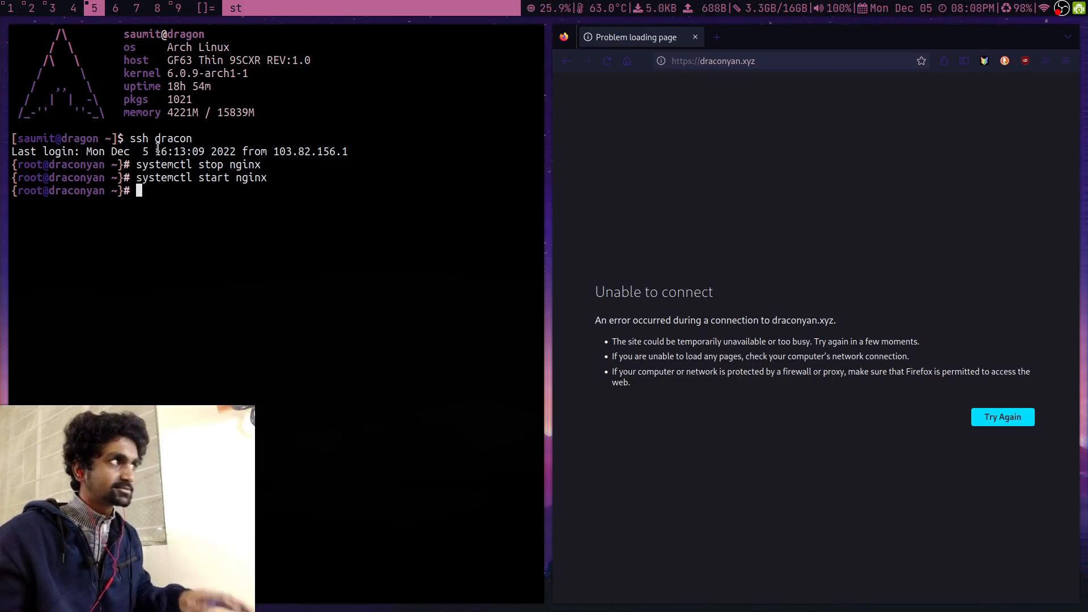
{"action": "left_click", "coordinate": [604, 62]}
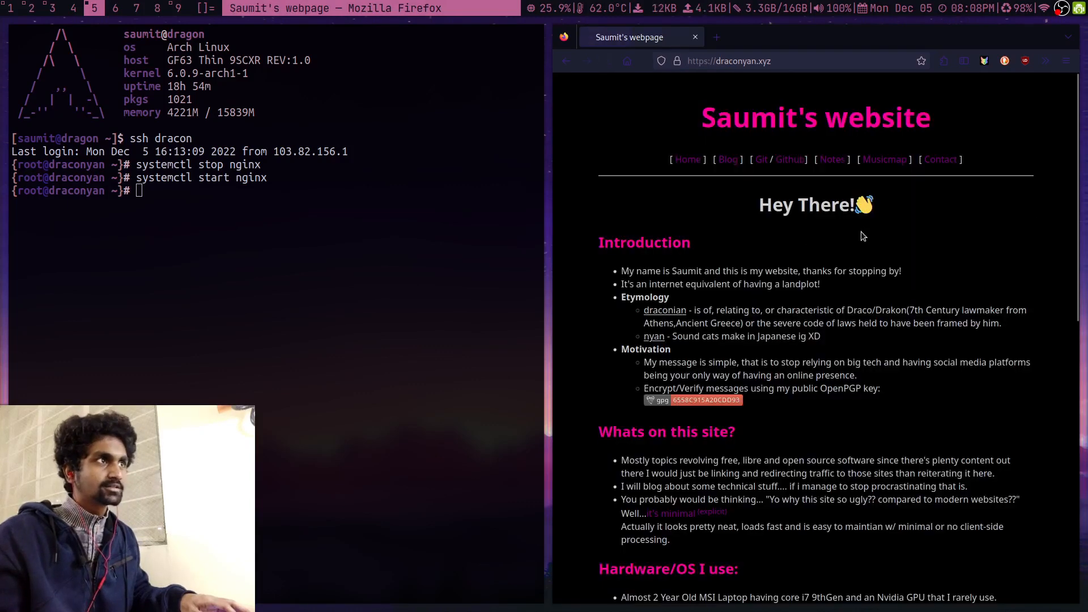
- Close Firefox and the remote server terminal, and return to workspace 3 with the lab and cloud console
{"action": "key", "text": "super+q"}
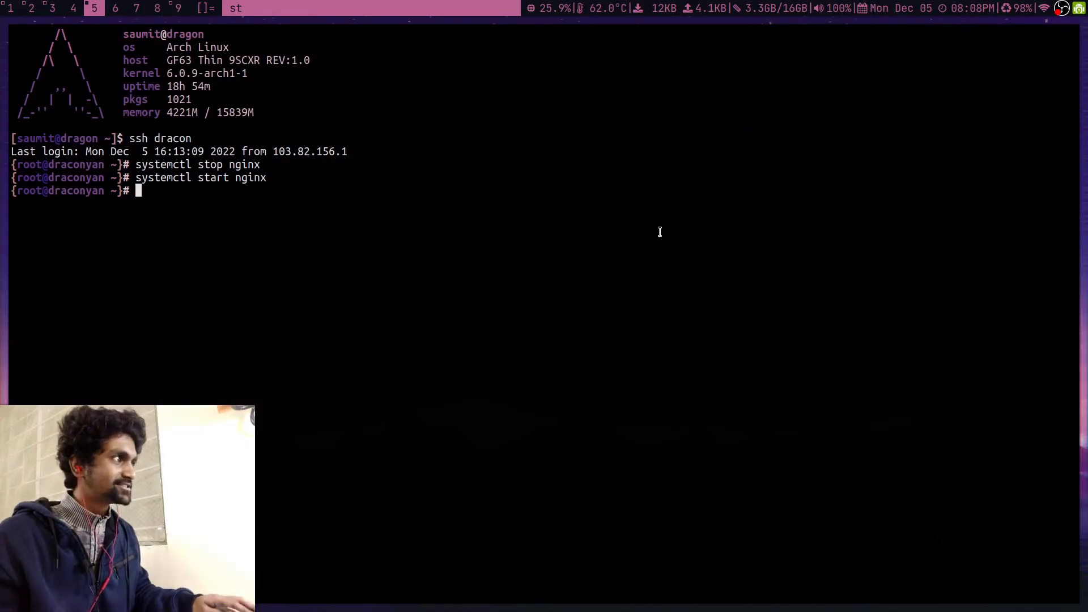
{"action": "key", "text": "super+q"}
{"action": "key", "text": "super+3"}
- Move the SSH-in-browser window fully into view and find the progress check for the NGINX server task in the lab instructions
{"action": "scroll", "coordinate": [362, 379], "scroll_direction": "down", "scroll_amount": 4}
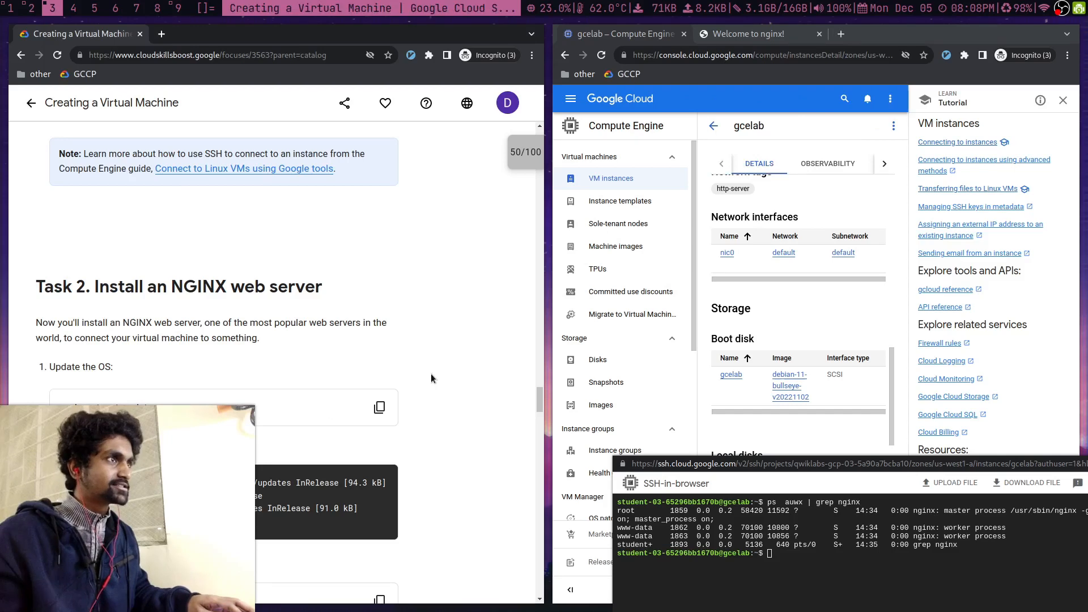
{"action": "left_click_drag", "start_coordinate": [215, 489], "coordinate": [533, 425]}
{"action": "left_click_drag", "start_coordinate": [813, 590], "coordinate": [762, 432]}
{"action": "scroll", "coordinate": [67, 287], "scroll_direction": "down", "scroll_amount": 14}
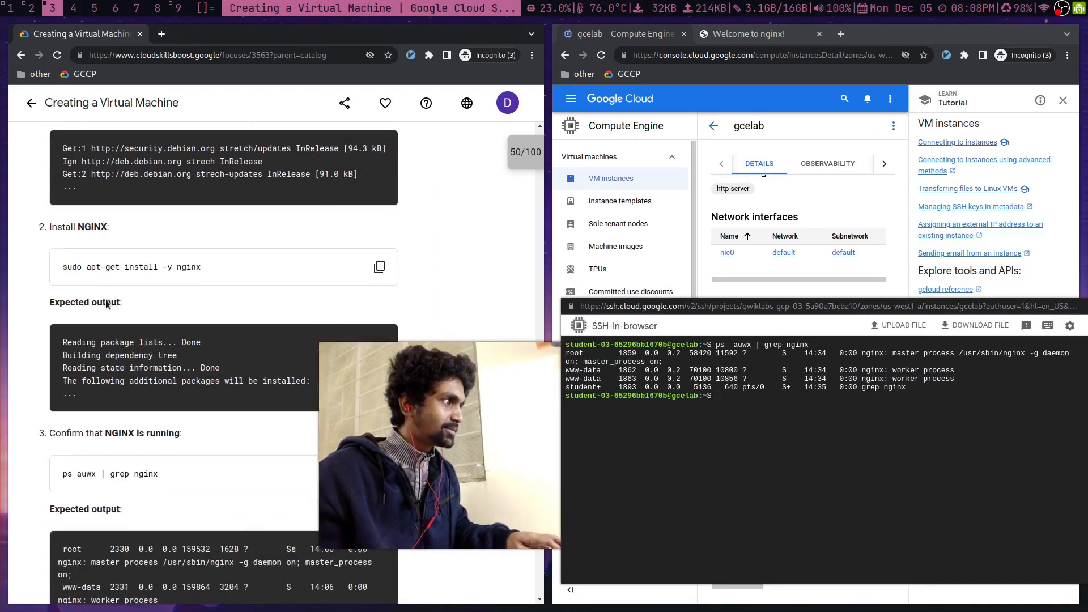
{"action": "scroll", "coordinate": [128, 298], "scroll_direction": "down", "scroll_amount": 2}
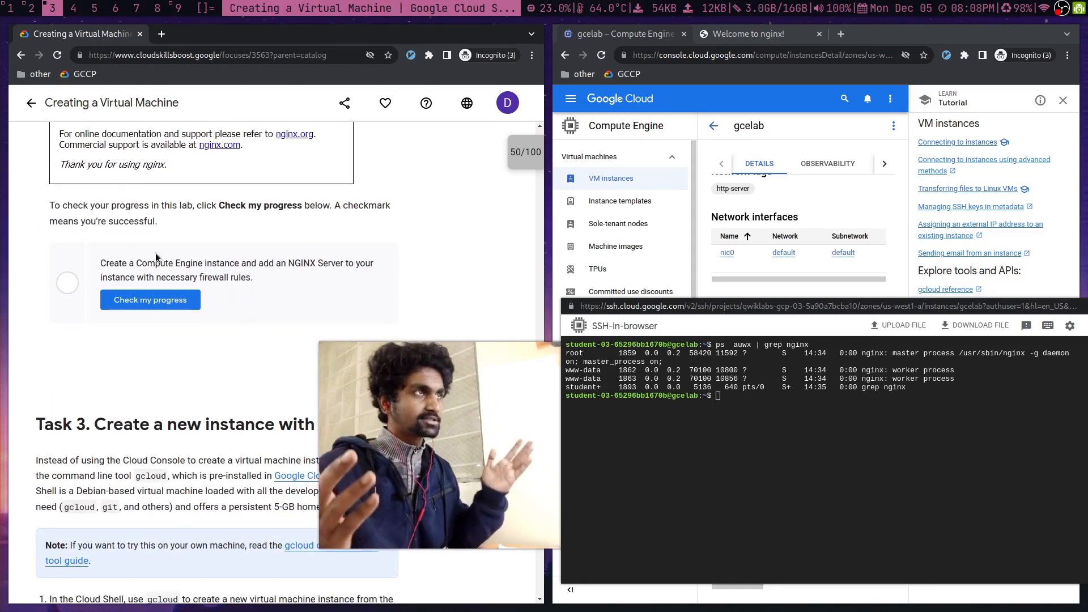
- Show the nginx welcome page beside the lab, check progress on the NGINX server task, and move on to Task 3
{"action": "left_click", "coordinate": [751, 32]}
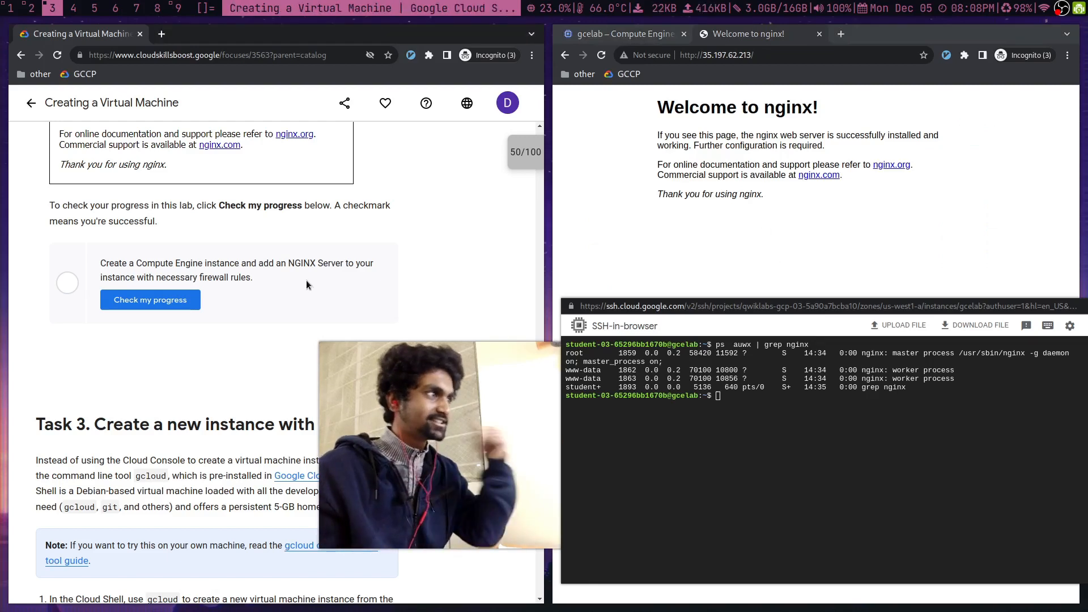
{"action": "left_click", "coordinate": [173, 298]}
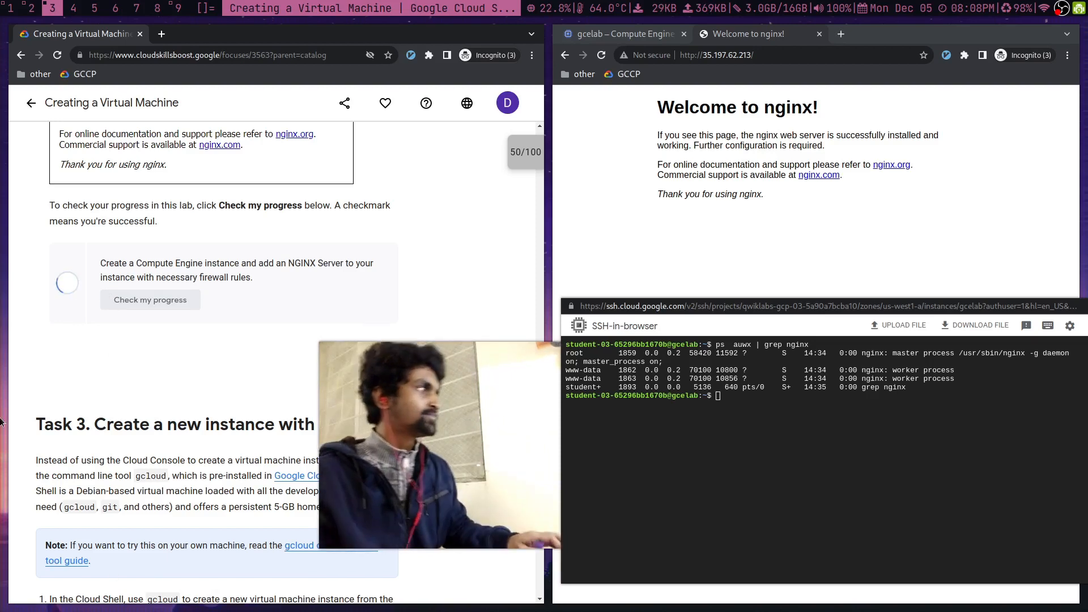
{"action": "scroll", "coordinate": [77, 344], "scroll_direction": "down", "scroll_amount": 5}
{"action": "scroll", "coordinate": [77, 344], "scroll_direction": "down", "scroll_amount": 1}
- Close the SSH-in-browser window and dismiss the tutorial beside the gcelab instance details
{"action": "left_click_drag", "start_coordinate": [455, 416], "coordinate": [134, 82]}
{"action": "key", "text": "super+shift+space"}
{"action": "left_click", "coordinate": [670, 31]}
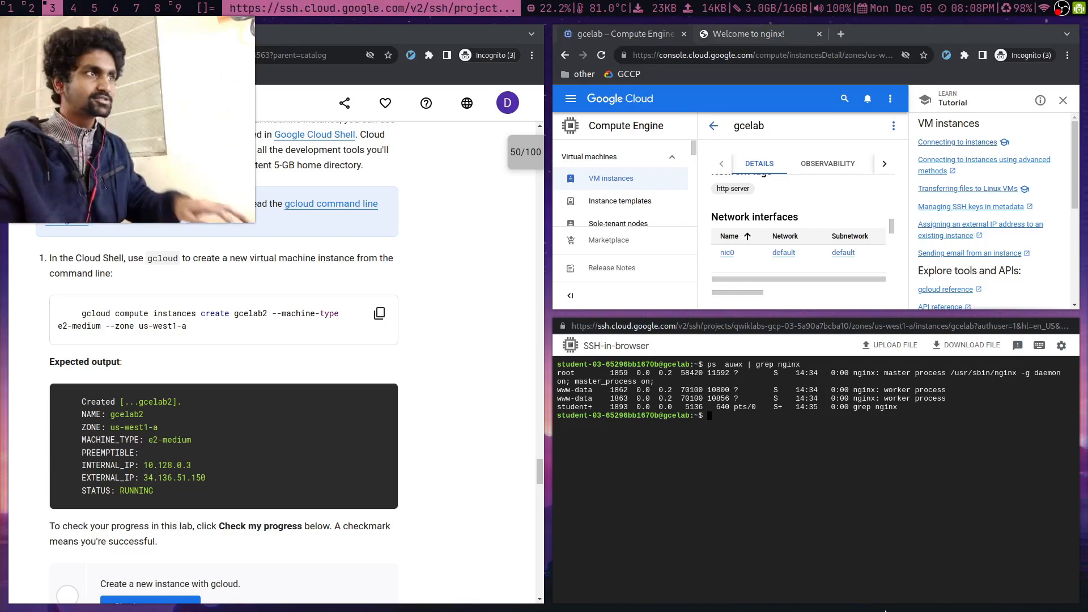
{"action": "key", "text": "super+shift+c"}
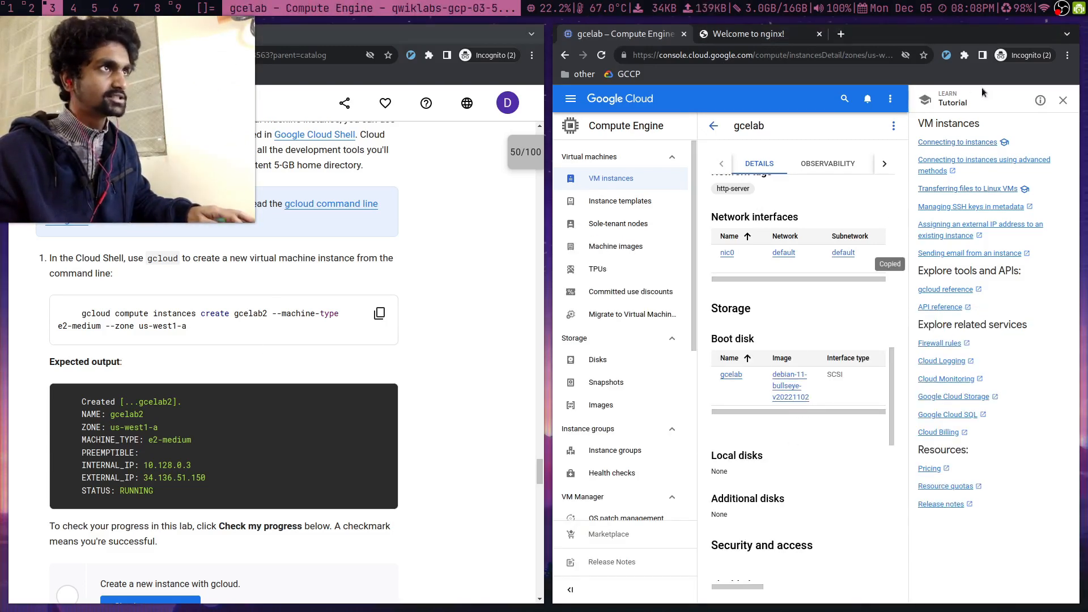
{"action": "left_click", "coordinate": [1063, 100]}
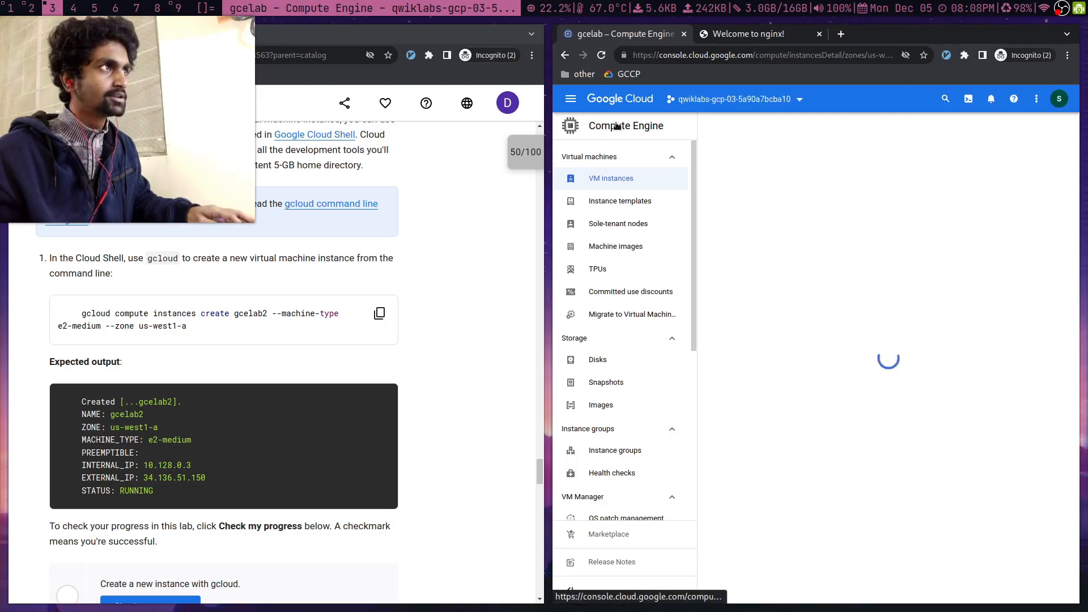
- Activate Cloud Shell for the lab project, continue past its introduction and enlarge the shell area
{"action": "left_click", "coordinate": [968, 106]}
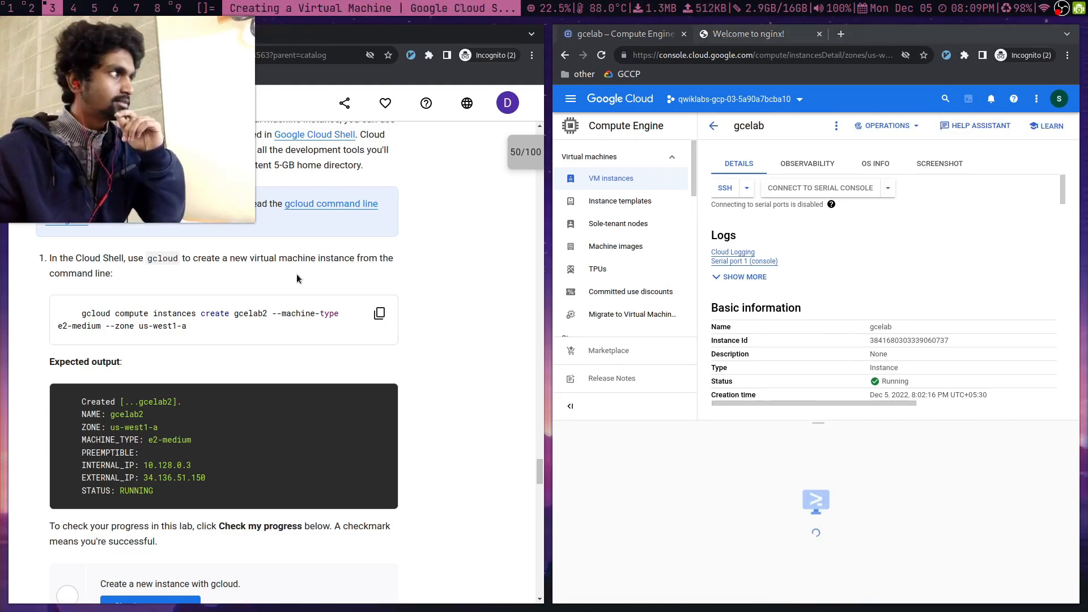
{"action": "scroll", "coordinate": [301, 281], "scroll_direction": "up", "scroll_amount": 2}
{"action": "scroll", "coordinate": [305, 291], "scroll_direction": "up", "scroll_amount": 4}
{"action": "scroll", "coordinate": [298, 396], "scroll_direction": "down", "scroll_amount": 4}
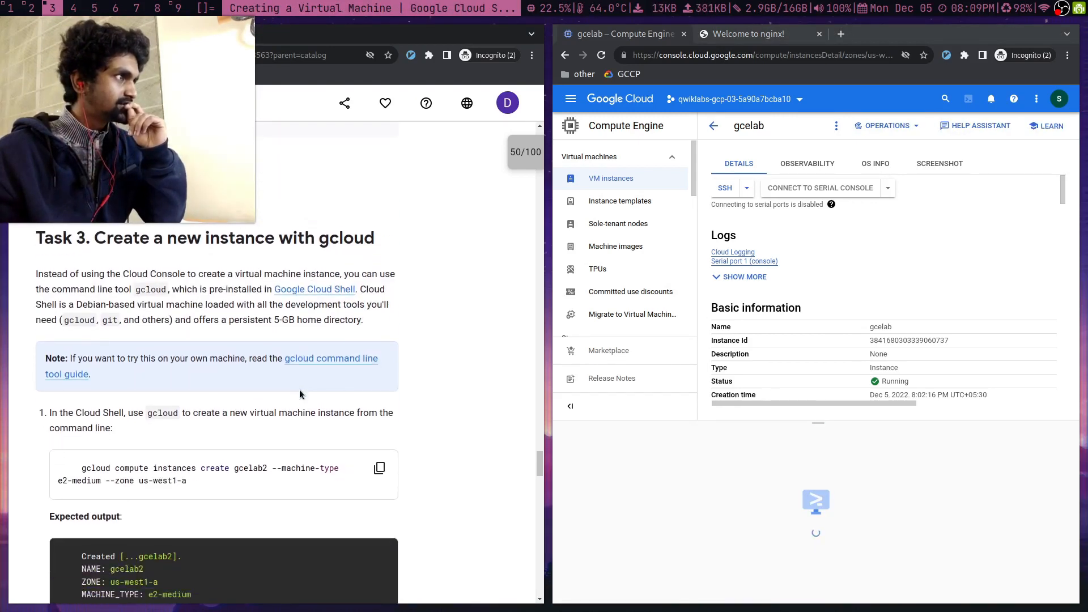
{"action": "scroll", "coordinate": [298, 385], "scroll_direction": "down", "scroll_amount": 2}
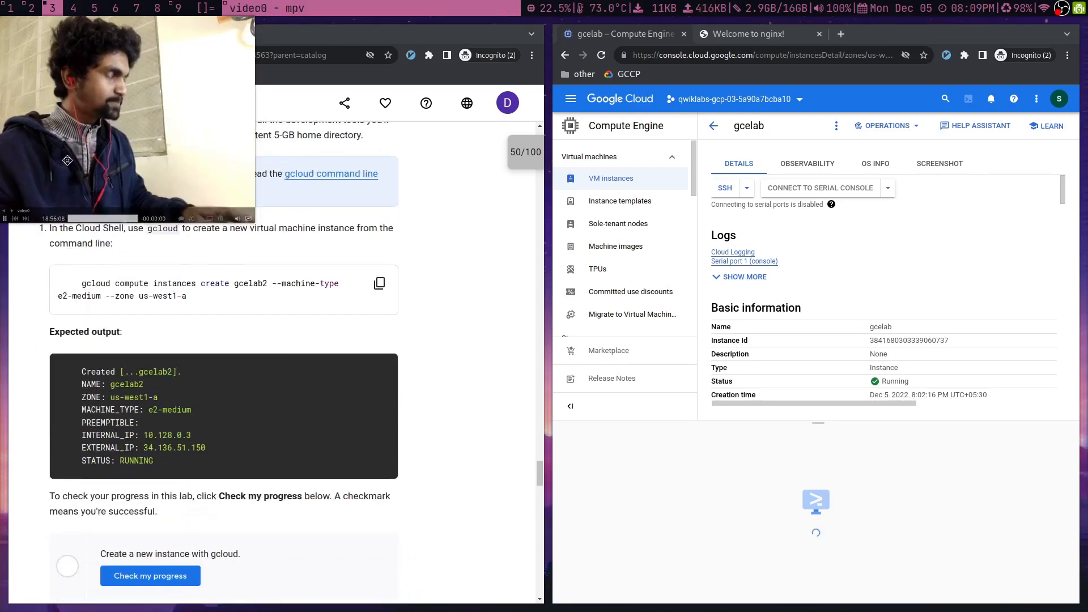
{"action": "left_click_drag", "start_coordinate": [45, 142], "coordinate": [44, 186]}
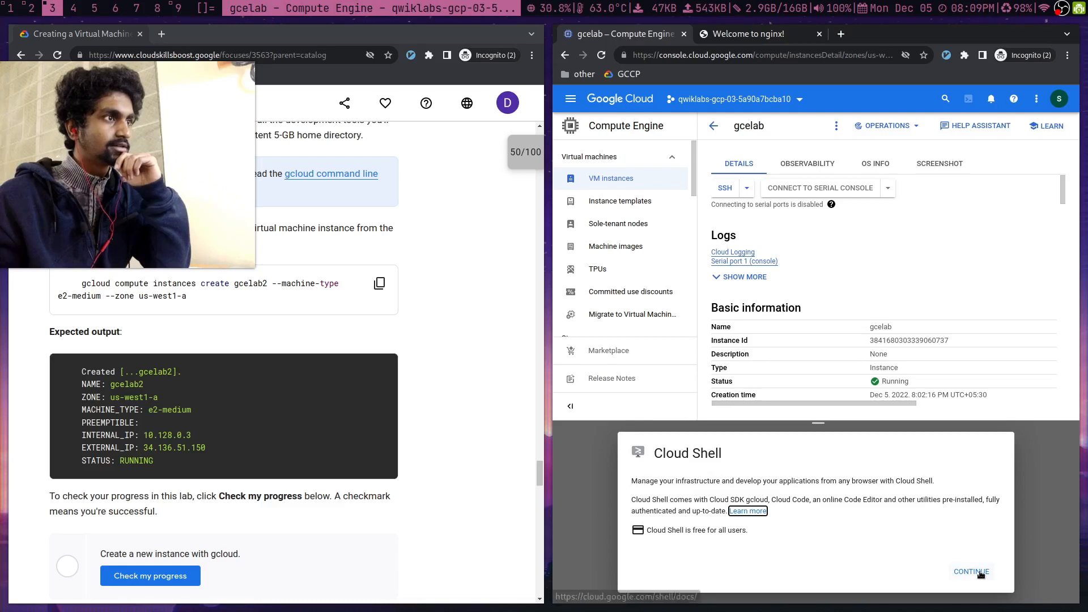
{"action": "left_click", "coordinate": [970, 565]}
{"action": "left_click_drag", "start_coordinate": [822, 419], "coordinate": [818, 374]}
{"action": "scroll", "coordinate": [260, 457], "scroll_direction": "down", "scroll_amount": 2}
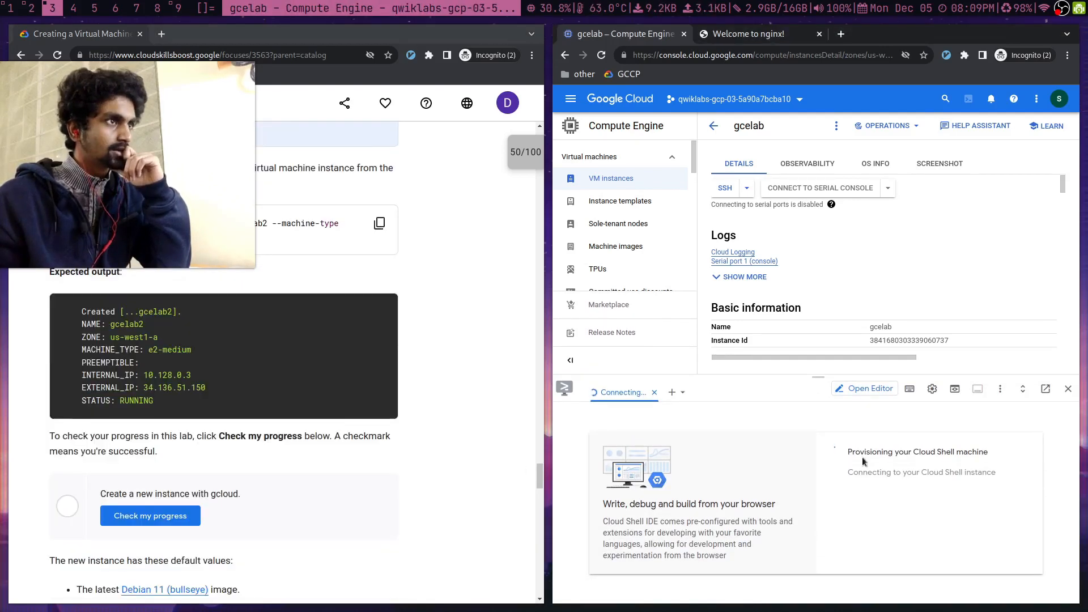
{"action": "left_click", "coordinate": [897, 459]}
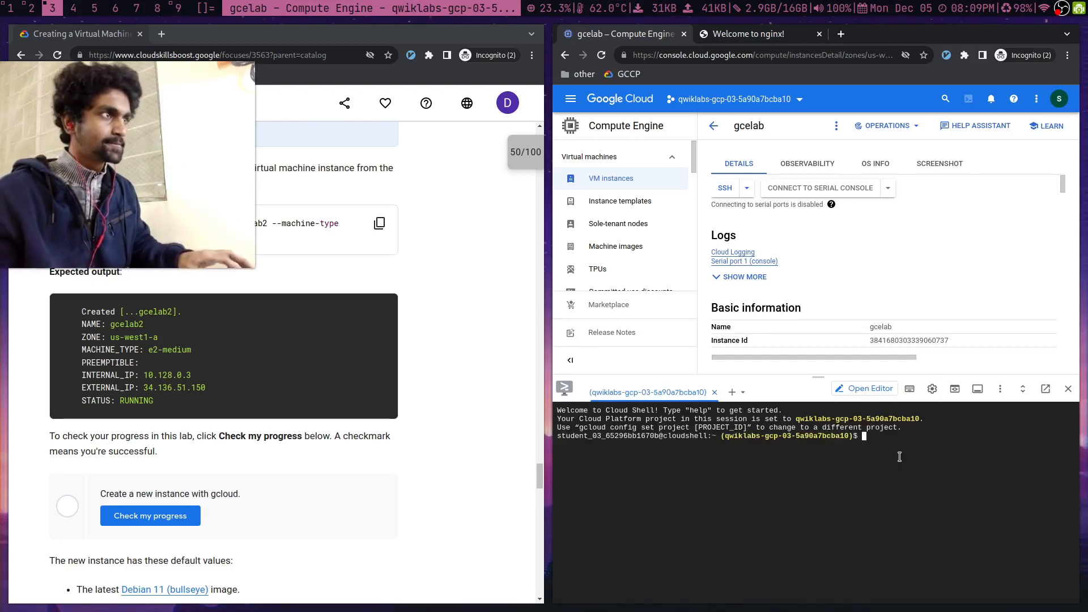
- Clear the Cloud Shell terminal and locate the gcelab2 create command in the lab's Task 3 instructions
{"action": "key", "text": "ctrl+l"}
{"action": "scroll", "coordinate": [268, 397], "scroll_direction": "up", "scroll_amount": 1}
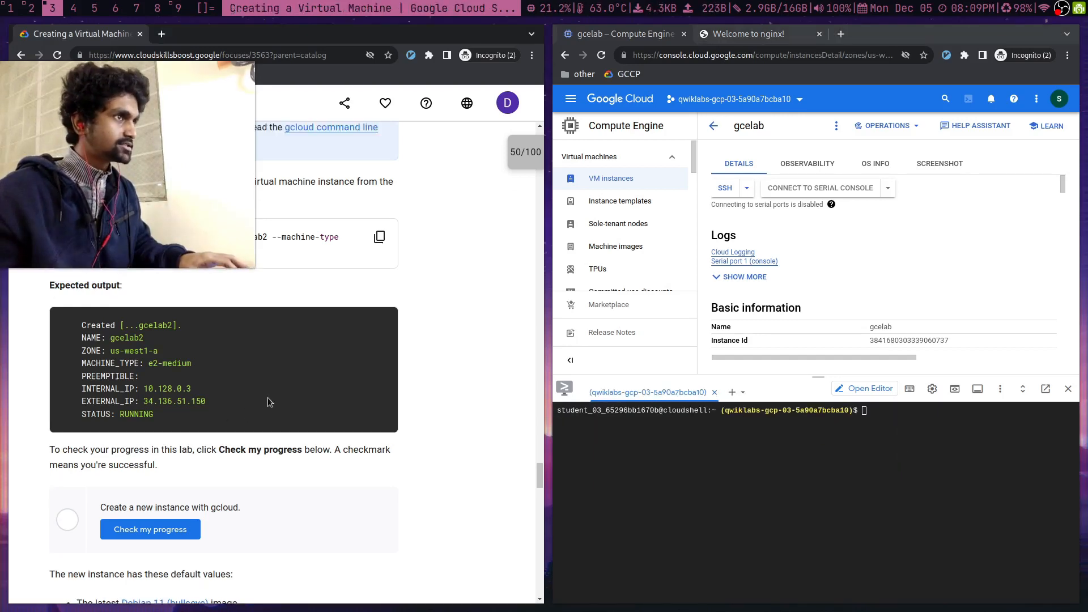
{"action": "scroll", "coordinate": [267, 397], "scroll_direction": "up", "scroll_amount": 3}
{"action": "left_click", "coordinate": [882, 527]}
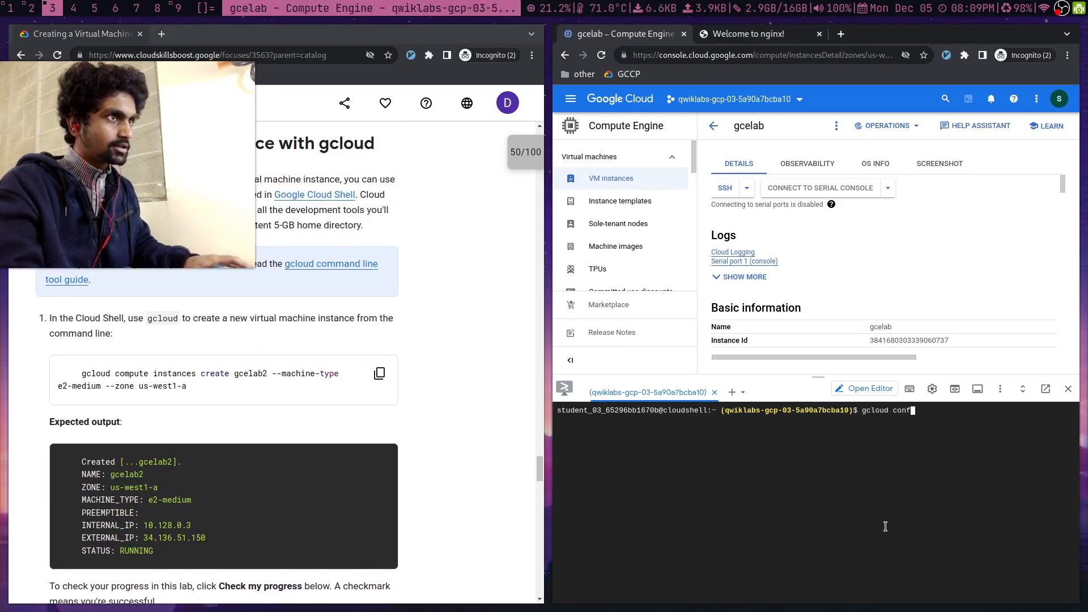
{"action": "key", "text": "ctrl+u"}
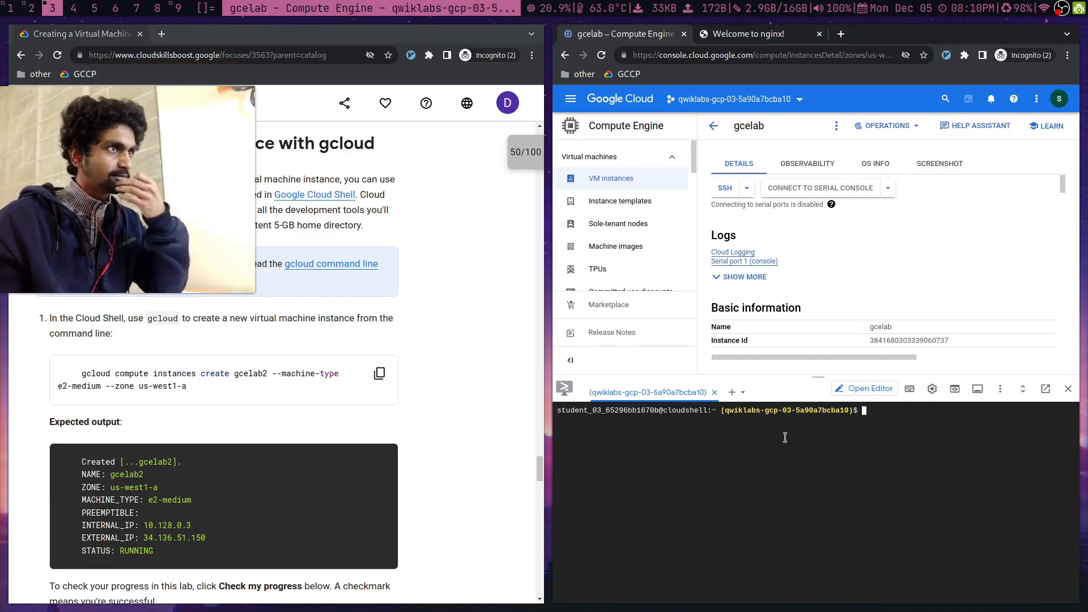
{"action": "double_click", "coordinate": [210, 373]}
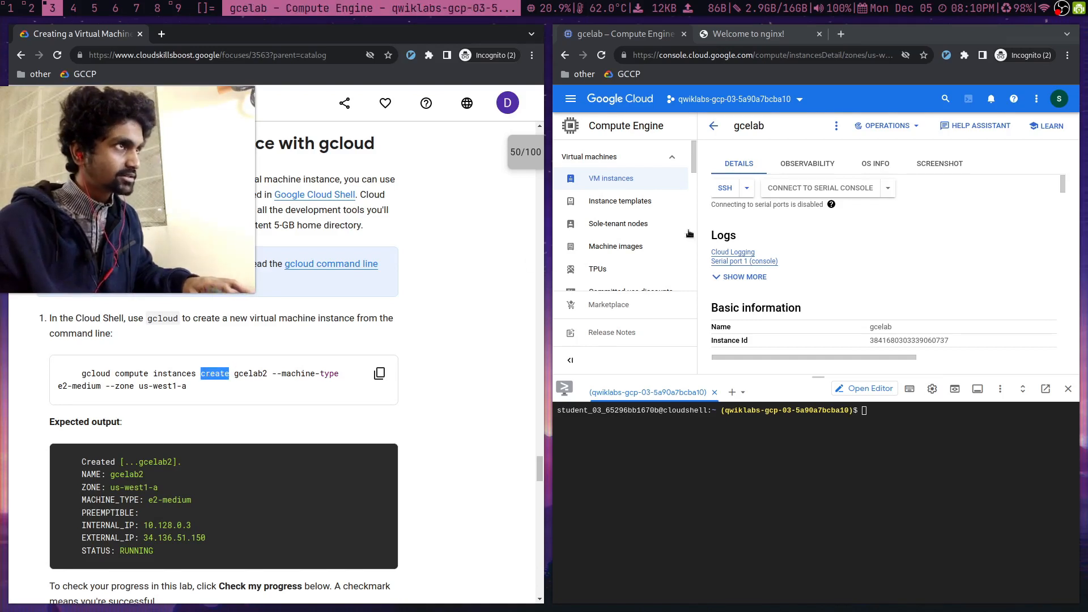
- Return from the gcelab details to the VM instances list and show the console window at full screen size
{"action": "left_click", "coordinate": [713, 125]}
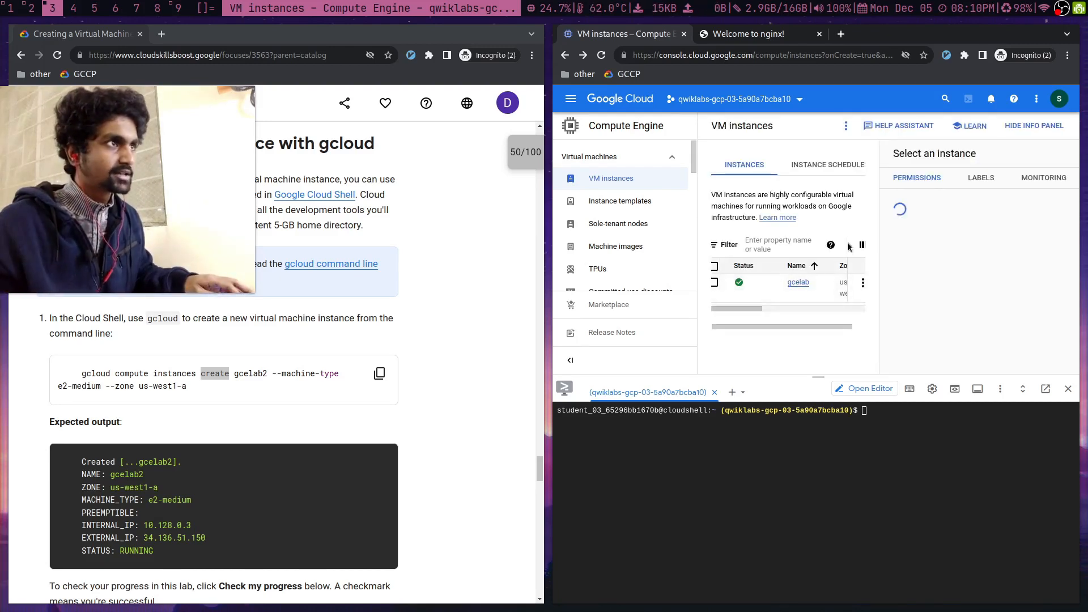
{"action": "mouse_move", "coordinate": [839, 255]}
{"action": "key", "text": "super+m"}
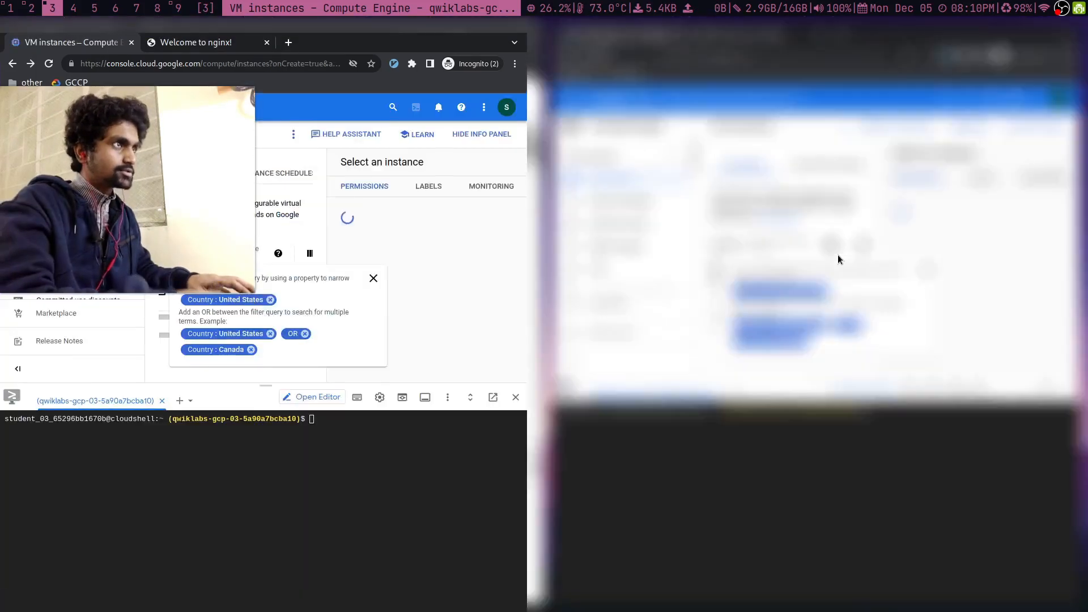
{"action": "left_click_drag", "start_coordinate": [109, 250], "coordinate": [962, 568]}
{"action": "left_click_drag", "start_coordinate": [1086, 610], "coordinate": [1072, 587]}
{"action": "left_click_drag", "start_coordinate": [1038, 540], "coordinate": [1044, 556]}
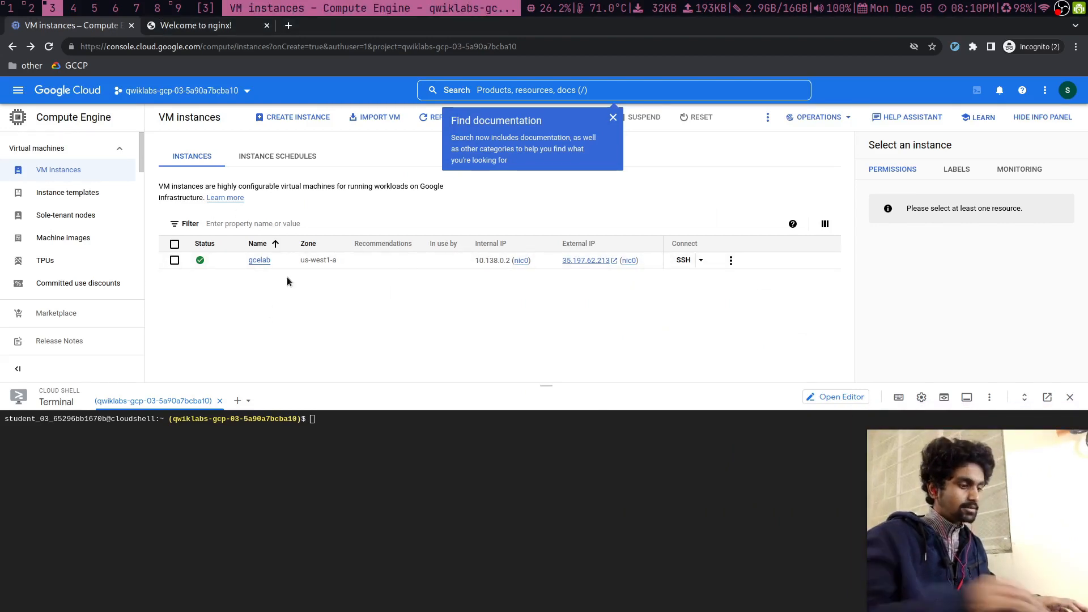
- Copy the gcloud command that creates gcelab2 from Task 3 of the lab instructions
{"action": "key", "text": "super+j"}
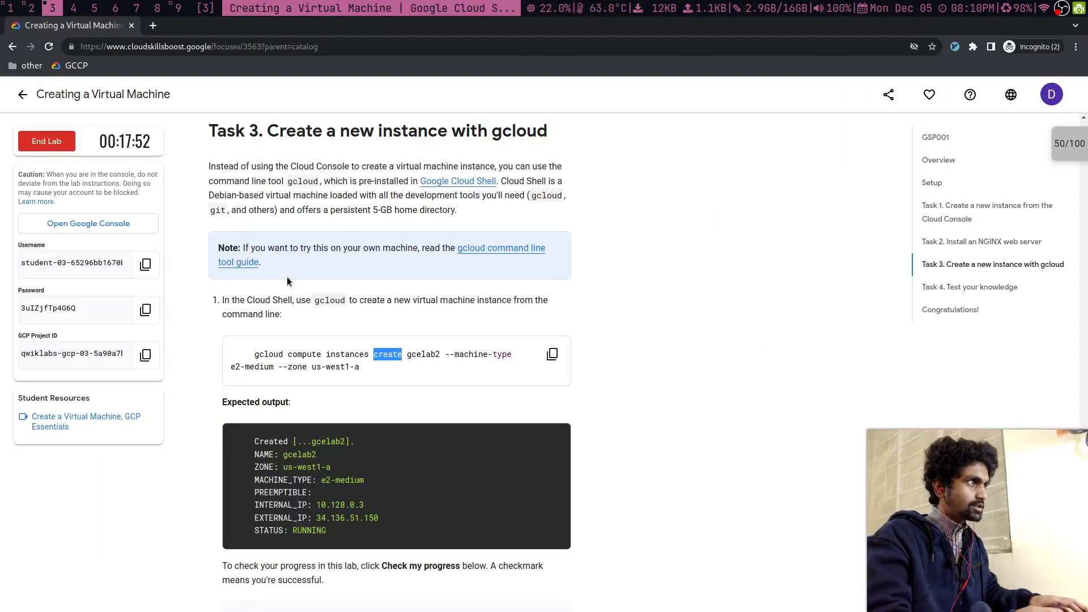
{"action": "left_click", "coordinate": [552, 354]}
{"action": "left_click_drag", "start_coordinate": [462, 361], "coordinate": [509, 366]}
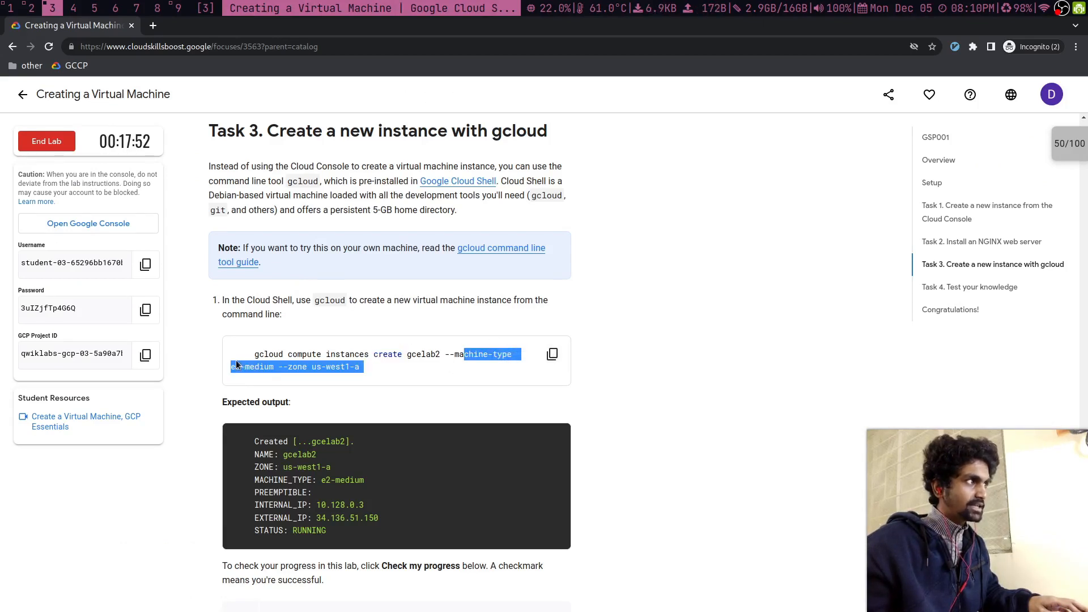
{"action": "left_click_drag", "start_coordinate": [237, 364], "coordinate": [241, 353]}
{"action": "left_click", "coordinate": [325, 363]}
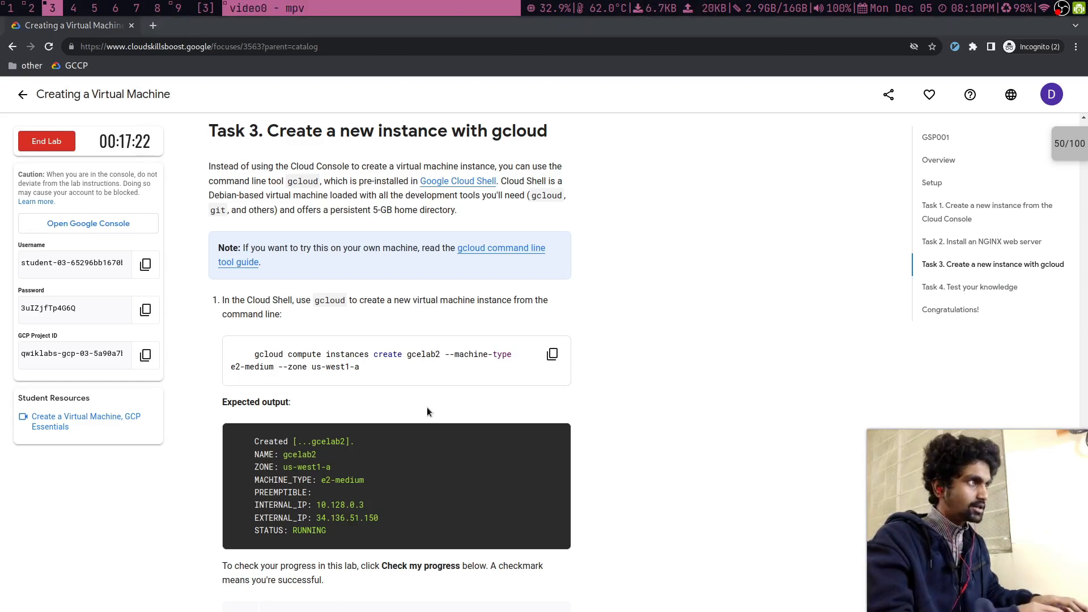
- Run gcloud compute instances create gcelab2 --machine-type e2-medium --zone us-west1-a in Cloud Shell and authorize the use of credentials
{"action": "key", "text": "alt+Tab"}
{"action": "left_click", "coordinate": [405, 506]}
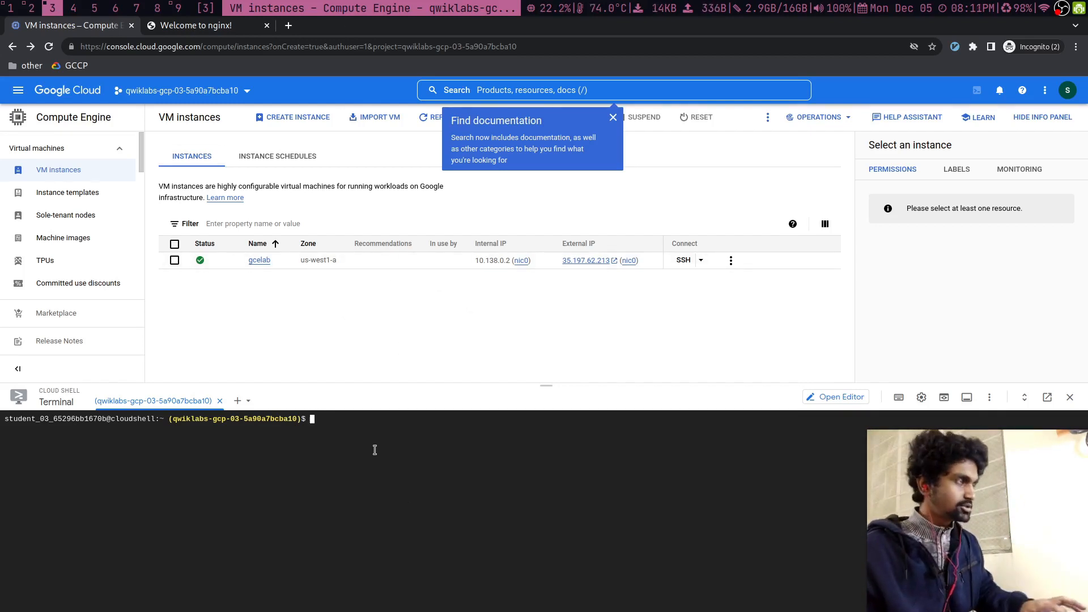
{"action": "key", "text": "ctrl+v"}
{"action": "key", "text": "Return"}
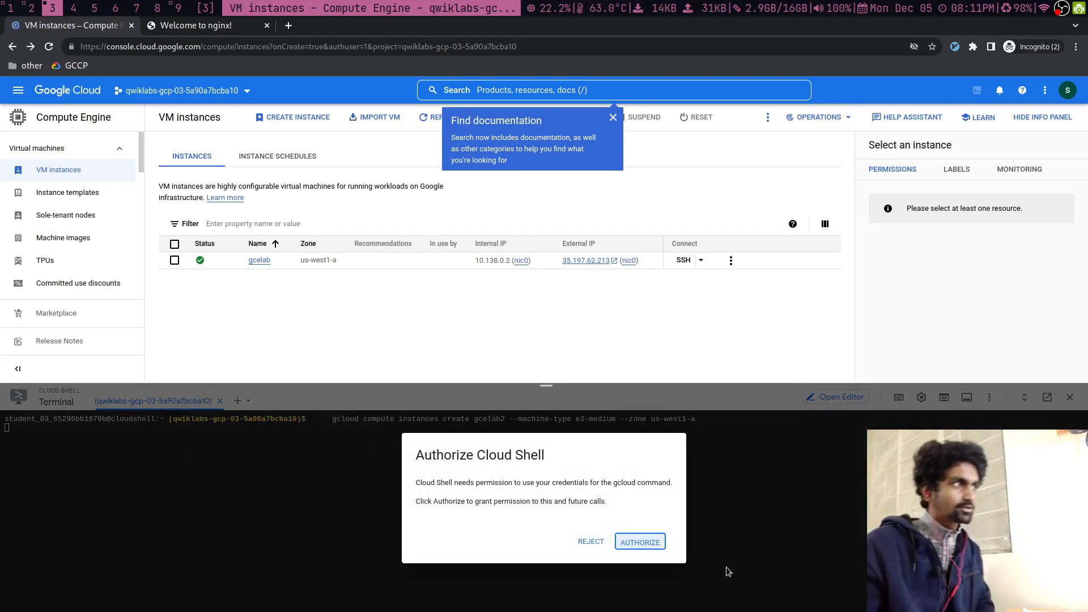
{"action": "left_click", "coordinate": [641, 541]}
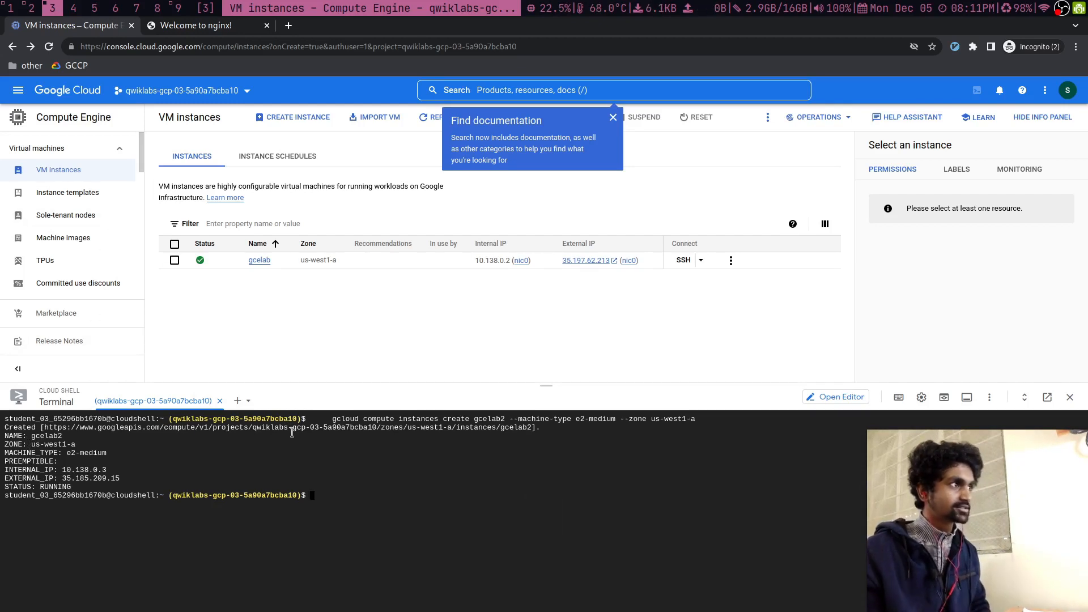
- Reload the VM instances page, and check the lab progress for creating a new instance with gcloud
{"action": "left_click", "coordinate": [48, 48]}
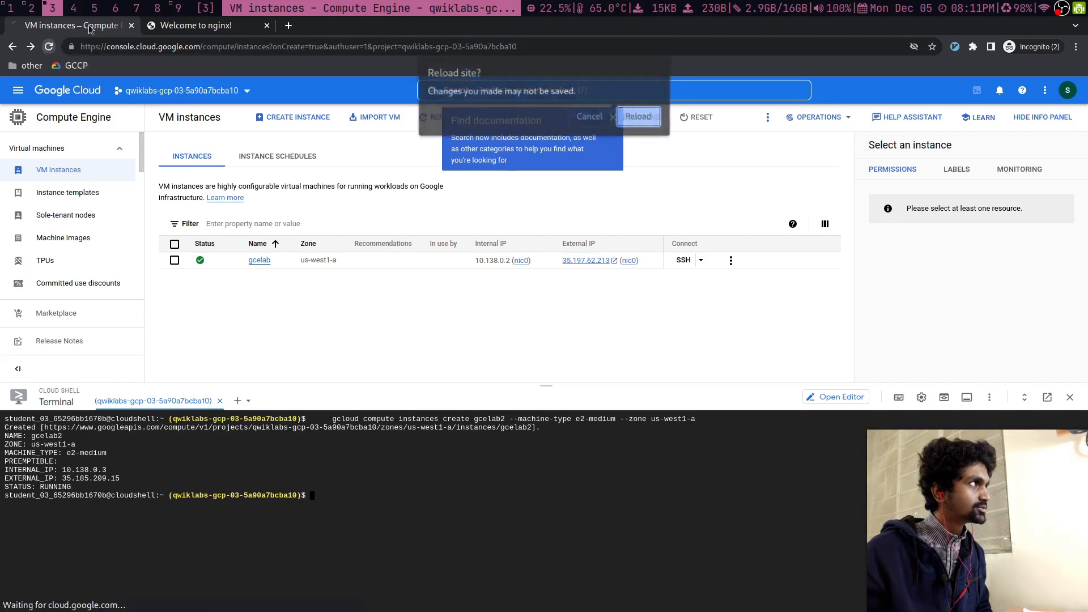
{"action": "left_click", "coordinate": [639, 116]}
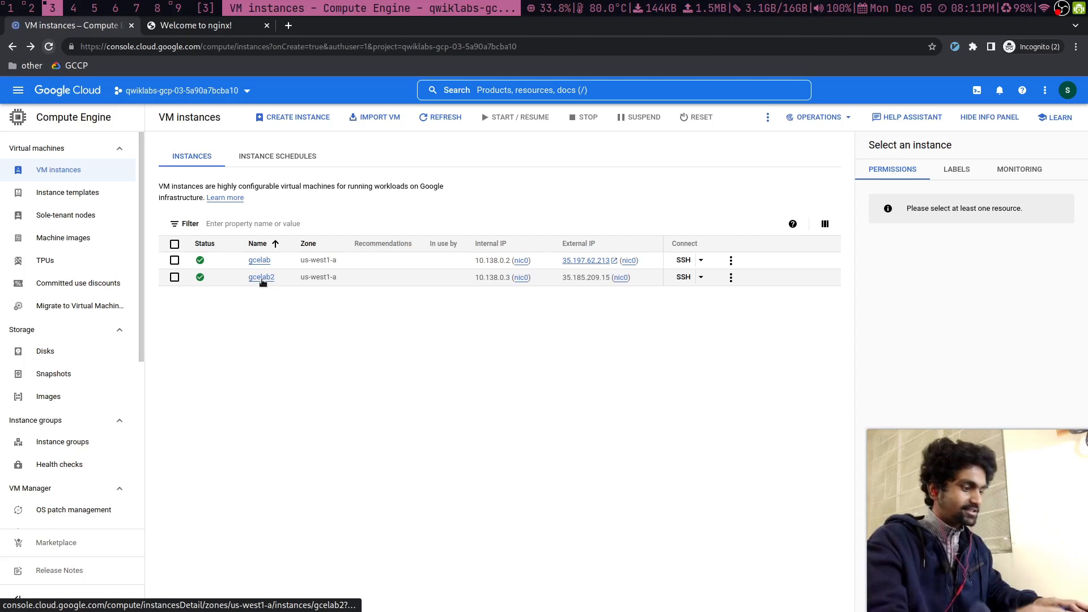
{"action": "key", "text": "super+j"}
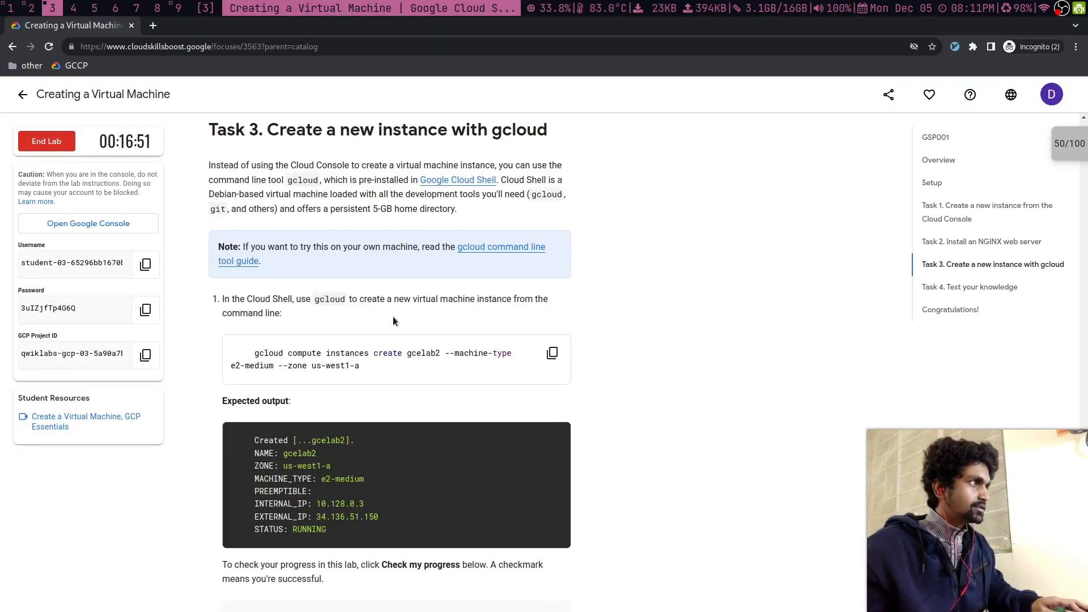
{"action": "scroll", "coordinate": [262, 283], "scroll_direction": "down", "scroll_amount": 5}
{"action": "left_click", "coordinate": [283, 321]}
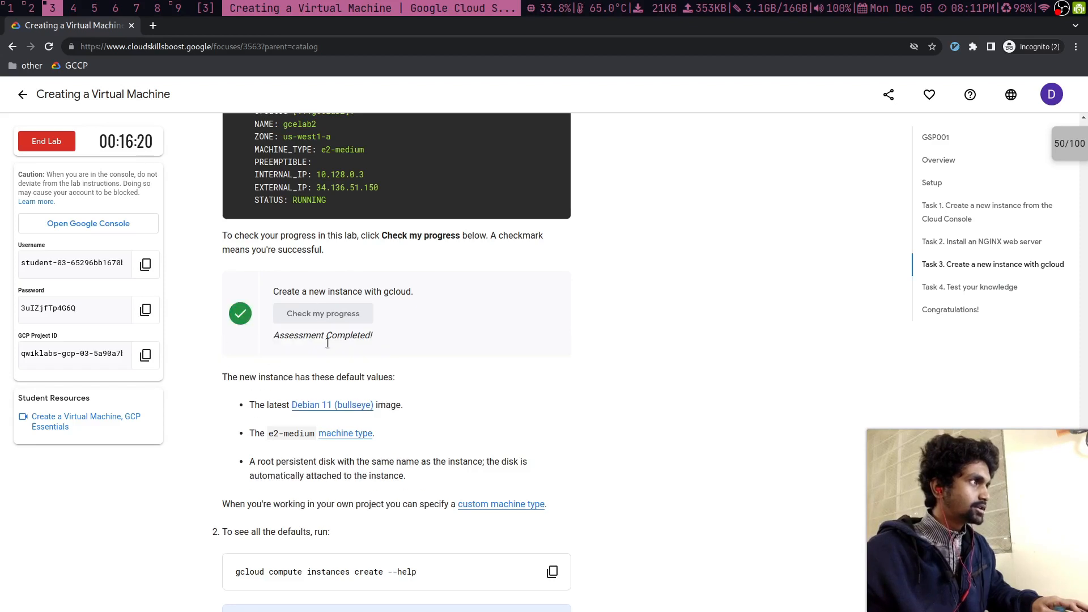
- Answer the Task 4 quiz with The Cloud Console and The gcloud command line tool, submit it and go through the closing section
{"action": "scroll", "coordinate": [327, 343], "scroll_direction": "down", "scroll_amount": 3}
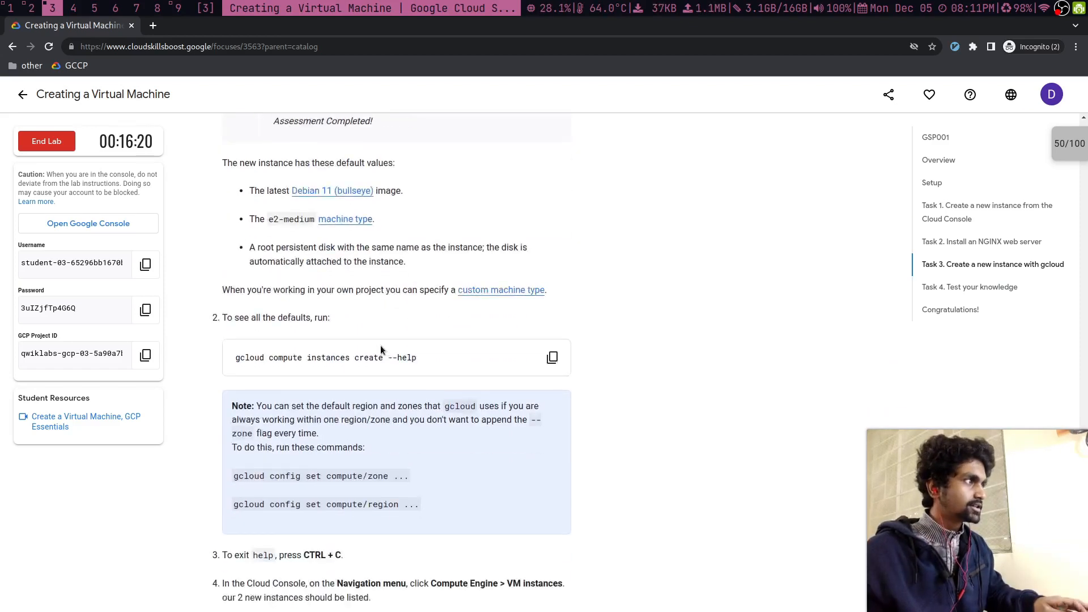
{"action": "scroll", "coordinate": [381, 350], "scroll_direction": "down", "scroll_amount": 3}
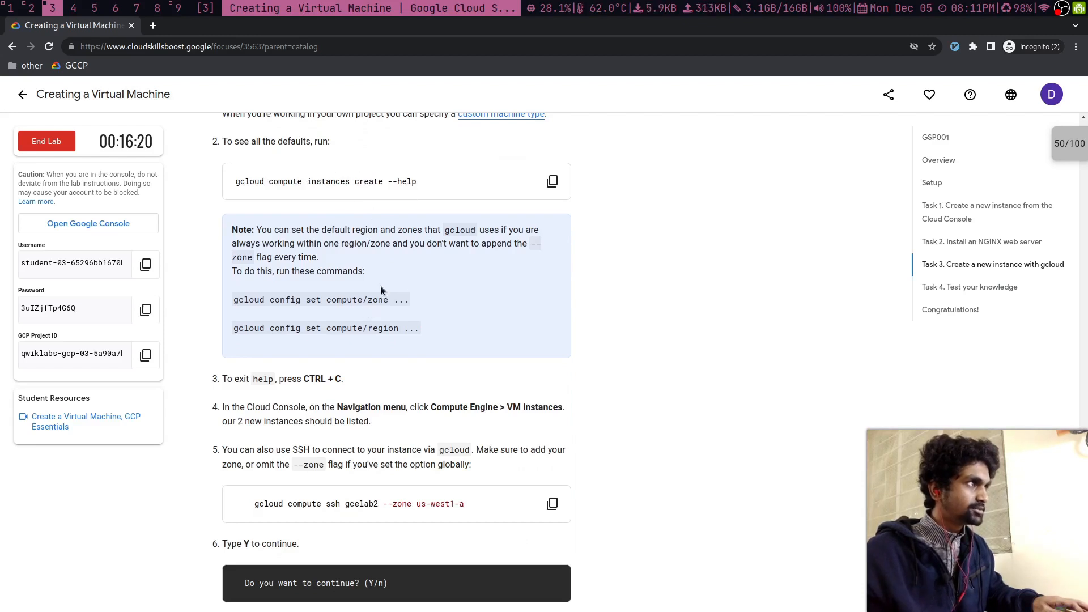
{"action": "scroll", "coordinate": [376, 344], "scroll_direction": "down", "scroll_amount": 3}
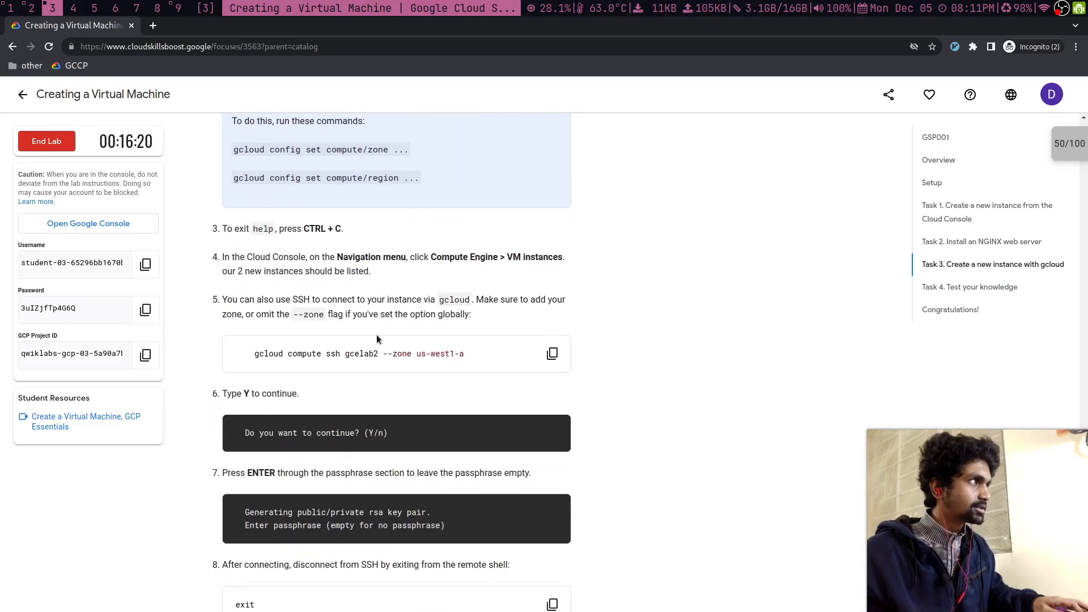
{"action": "scroll", "coordinate": [377, 335], "scroll_direction": "down", "scroll_amount": 8}
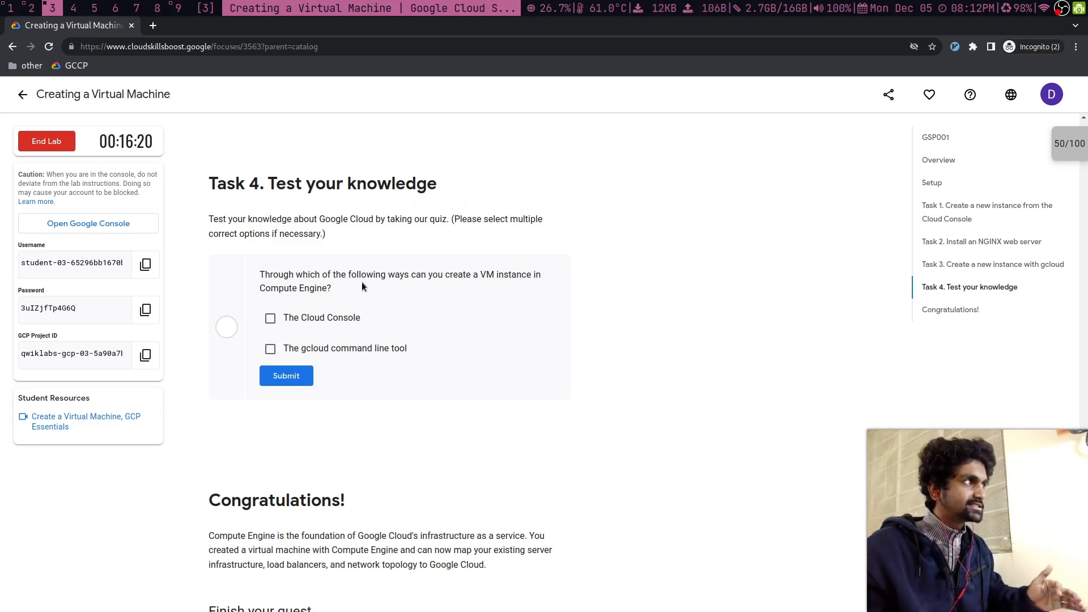
{"action": "left_click", "coordinate": [329, 317]}
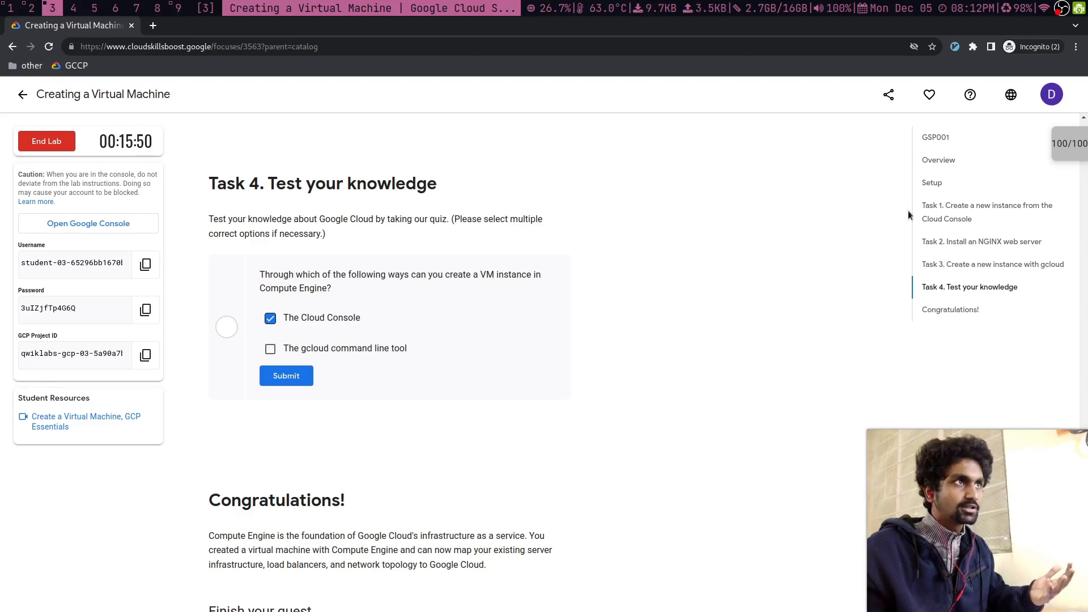
{"action": "left_click", "coordinate": [286, 383]}
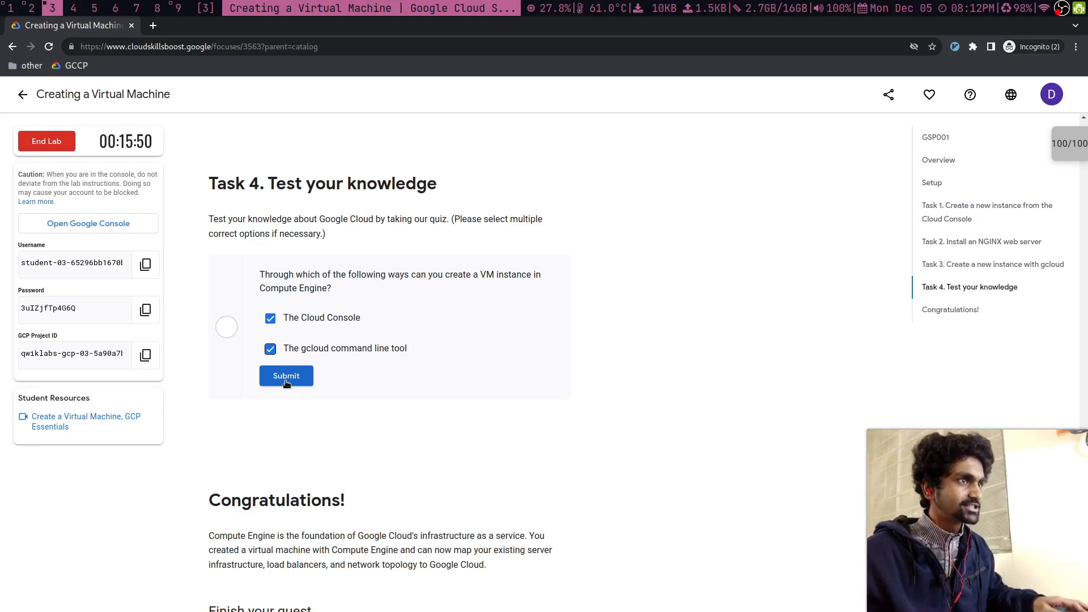
{"action": "scroll", "coordinate": [387, 413], "scroll_direction": "down", "scroll_amount": 5}
{"action": "scroll", "coordinate": [376, 407], "scroll_direction": "down", "scroll_amount": 7}
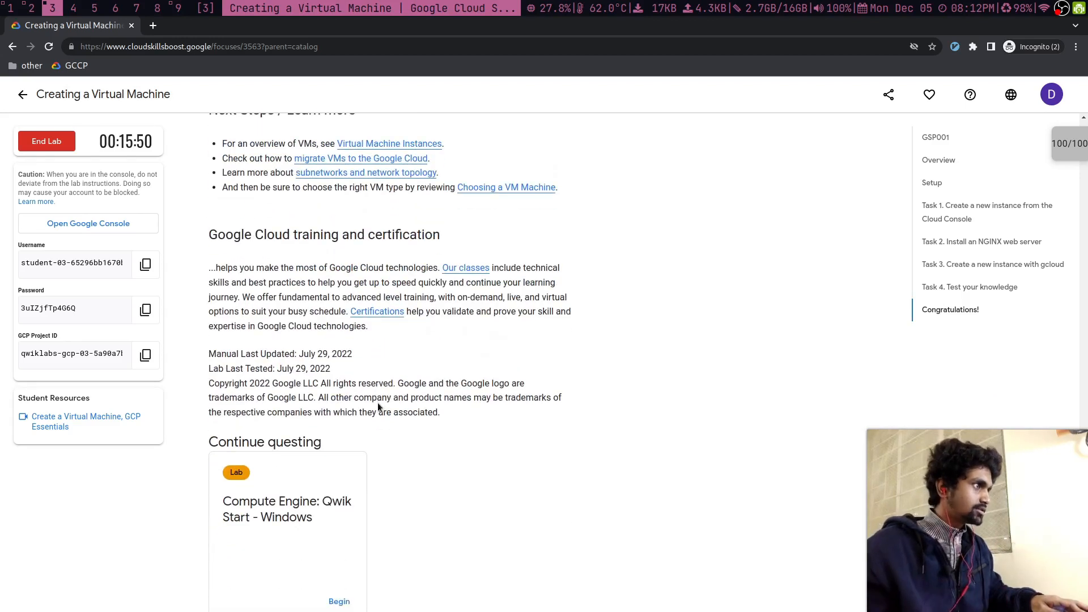
- Collapse the lab's checkpoints list, end the Creating a Virtual Machine lab and confirm ending it
{"action": "scroll", "coordinate": [379, 407], "scroll_direction": "down", "scroll_amount": 1}
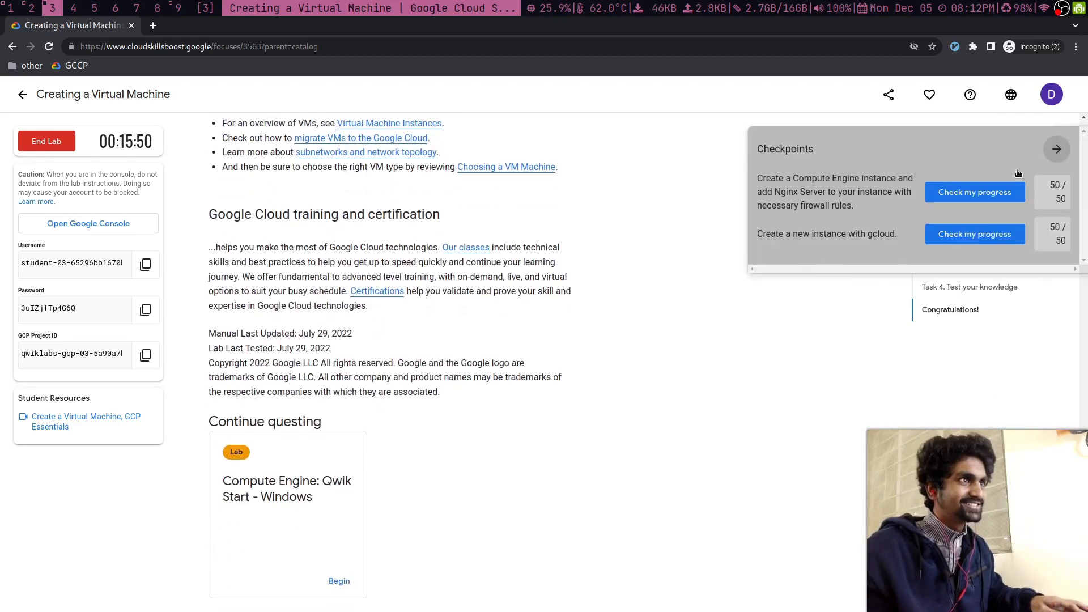
{"action": "left_click", "coordinate": [1052, 157]}
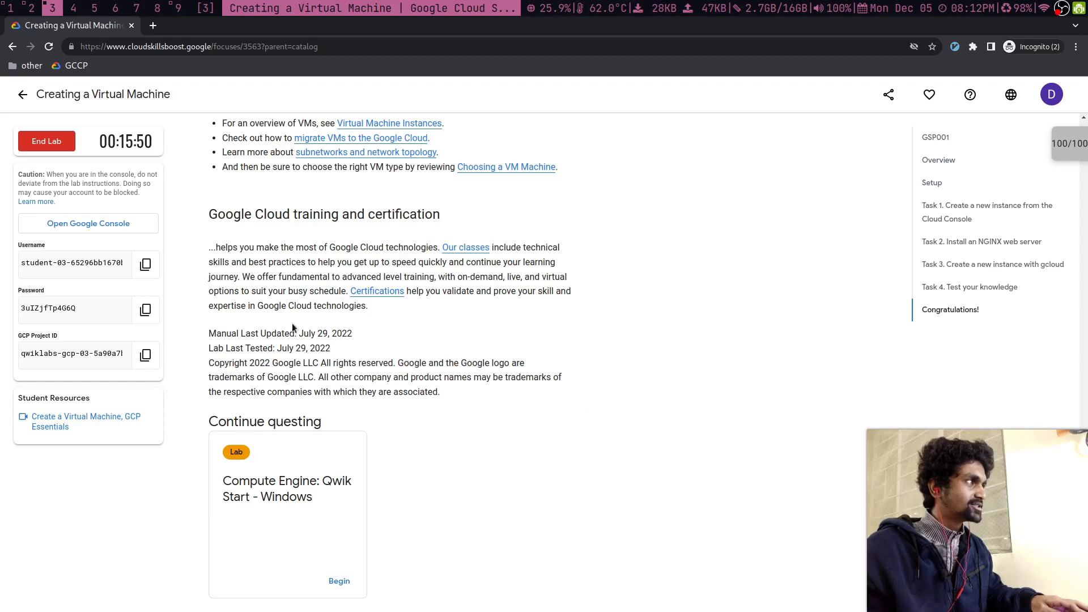
{"action": "scroll", "coordinate": [292, 328], "scroll_direction": "up", "scroll_amount": 5}
{"action": "left_click", "coordinate": [62, 149]}
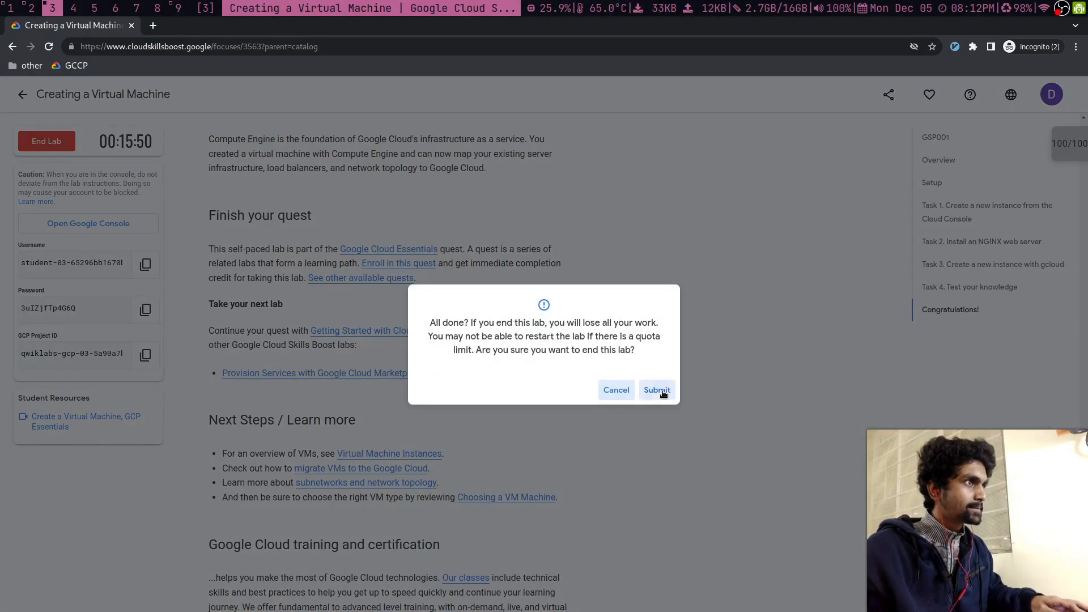
{"action": "left_click", "coordinate": [663, 393]}
{"action": "left_click", "coordinate": [655, 394]}
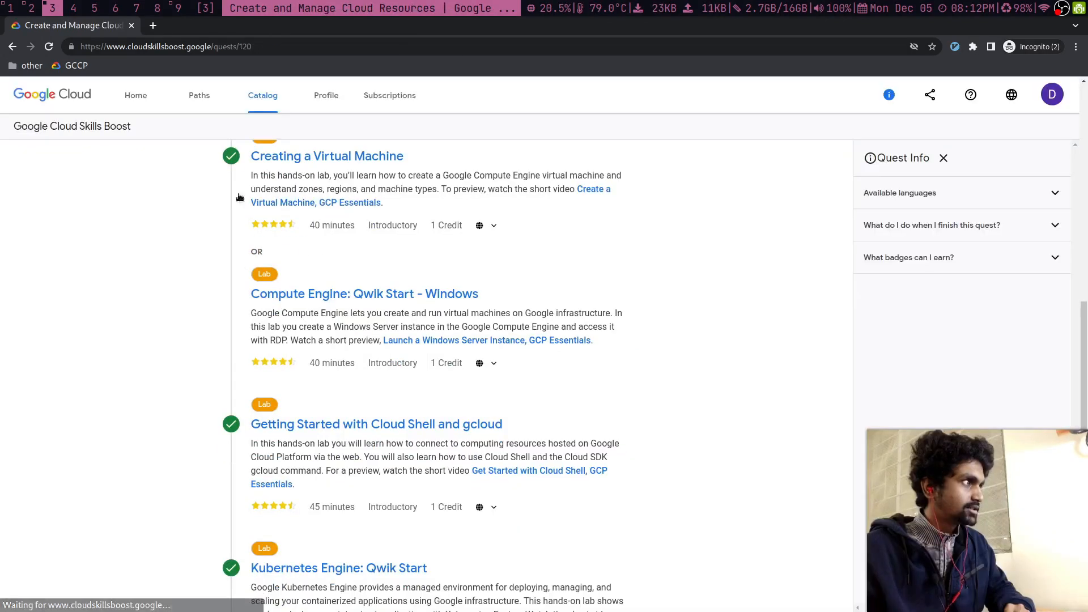
- Look through the labs in the Create and Manage Cloud Resources quest, including Getting Started with Cloud Shell and gcloud
{"action": "scroll", "coordinate": [344, 324], "scroll_direction": "down", "scroll_amount": 2}
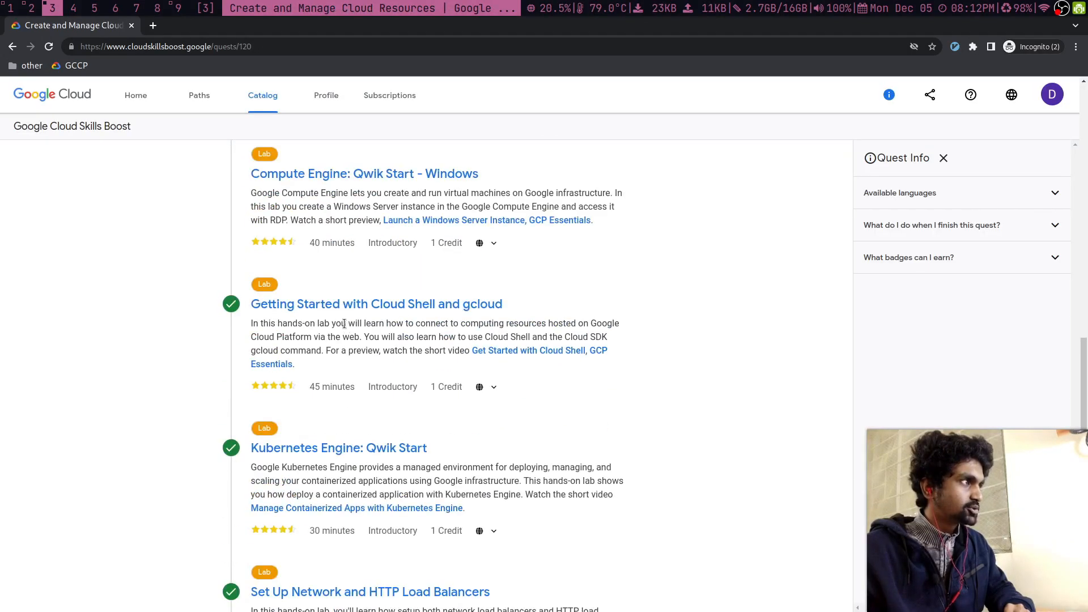
{"action": "scroll", "coordinate": [344, 325], "scroll_direction": "up", "scroll_amount": 3}
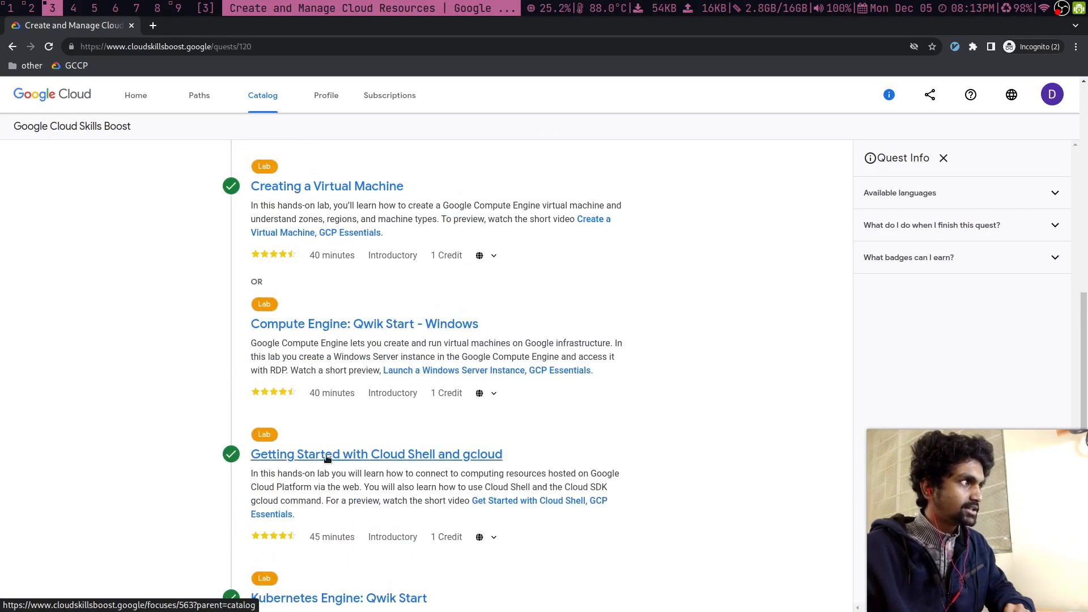
{"action": "scroll", "coordinate": [306, 481], "scroll_direction": "down", "scroll_amount": 5}
{"action": "scroll", "coordinate": [244, 531], "scroll_direction": "down", "scroll_amount": 3}
{"action": "scroll", "coordinate": [245, 531], "scroll_direction": "up", "scroll_amount": 3}
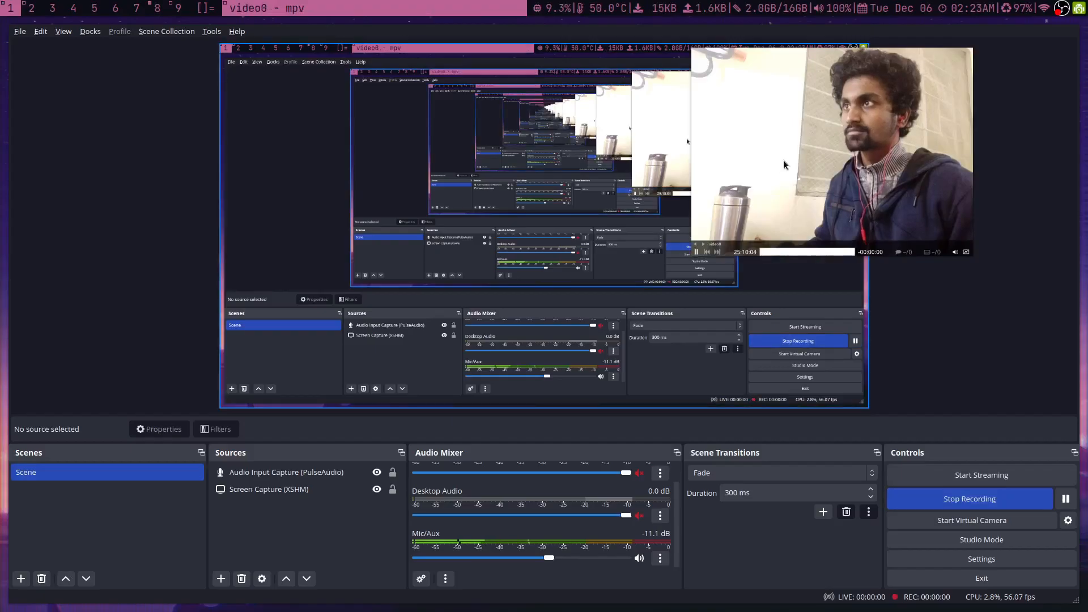
- Switch to the Getting Started with Cloud Shell and gcloud lab in the browser, start it and open the Google Console
{"action": "left_click_drag", "start_coordinate": [783, 164], "coordinate": [893, 503]}
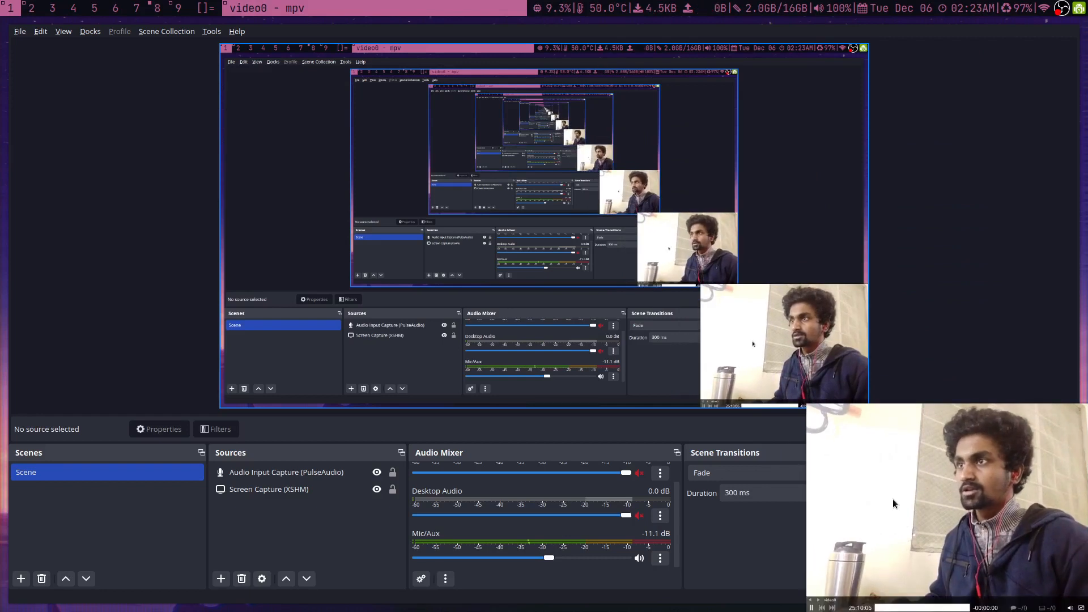
{"action": "key", "text": "super+2"}
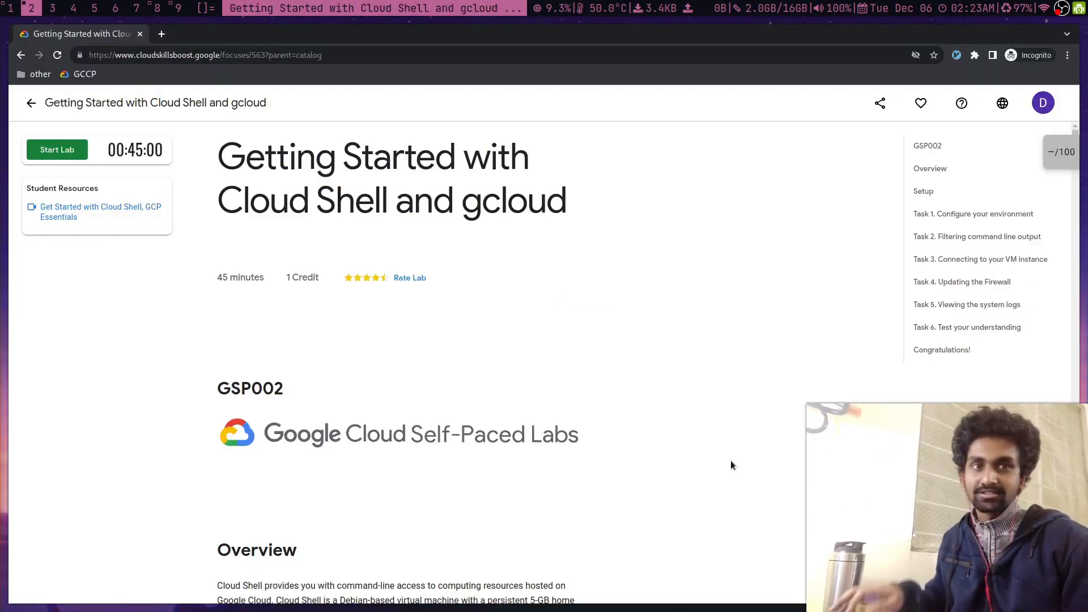
{"action": "left_click", "coordinate": [53, 153]}
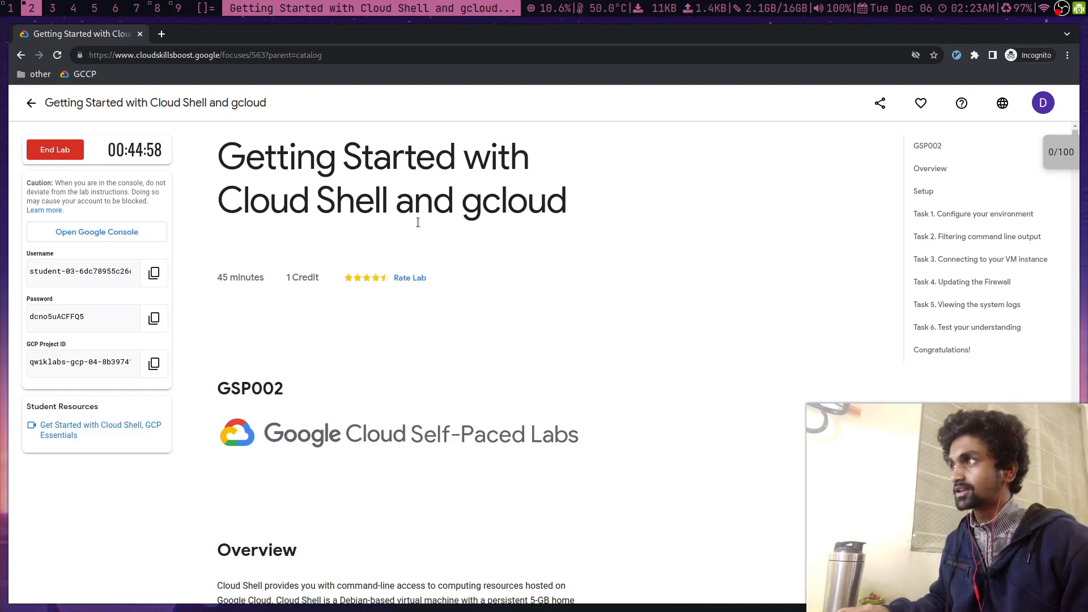
{"action": "left_click", "coordinate": [64, 235]}
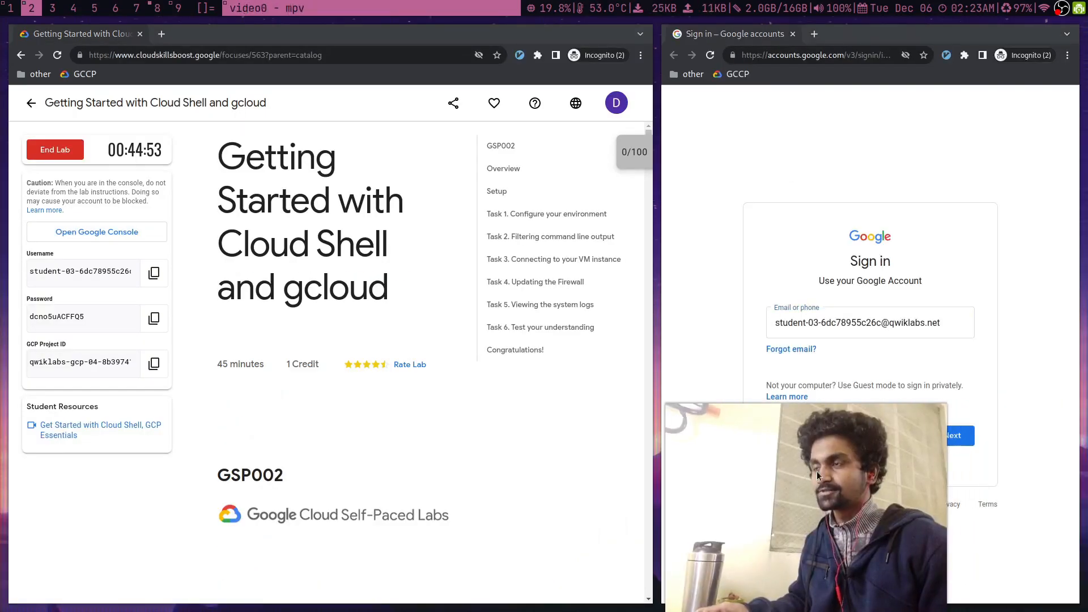
- Sign in to the Google Console with the lab's student username and the account password, and acknowledge the new-account notice
{"action": "left_click_drag", "start_coordinate": [818, 475], "coordinate": [1046, 591]}
{"action": "left_click_drag", "start_coordinate": [864, 534], "coordinate": [516, 535]}
{"action": "scroll", "coordinate": [296, 463], "scroll_direction": "down", "scroll_amount": 3}
{"action": "scroll", "coordinate": [296, 464], "scroll_direction": "down", "scroll_amount": 10}
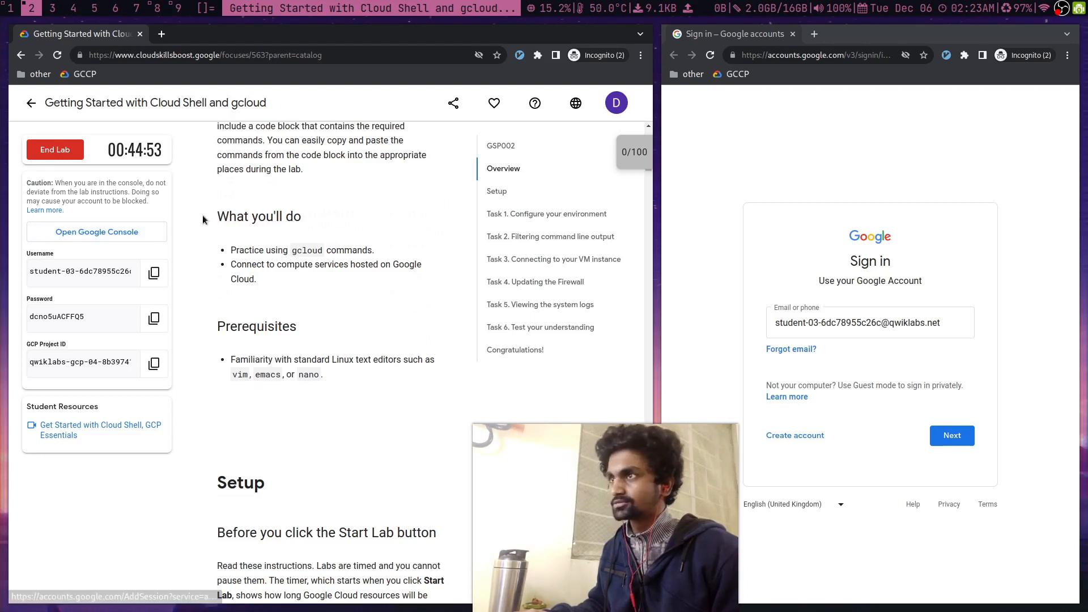
{"action": "left_click", "coordinate": [953, 436]}
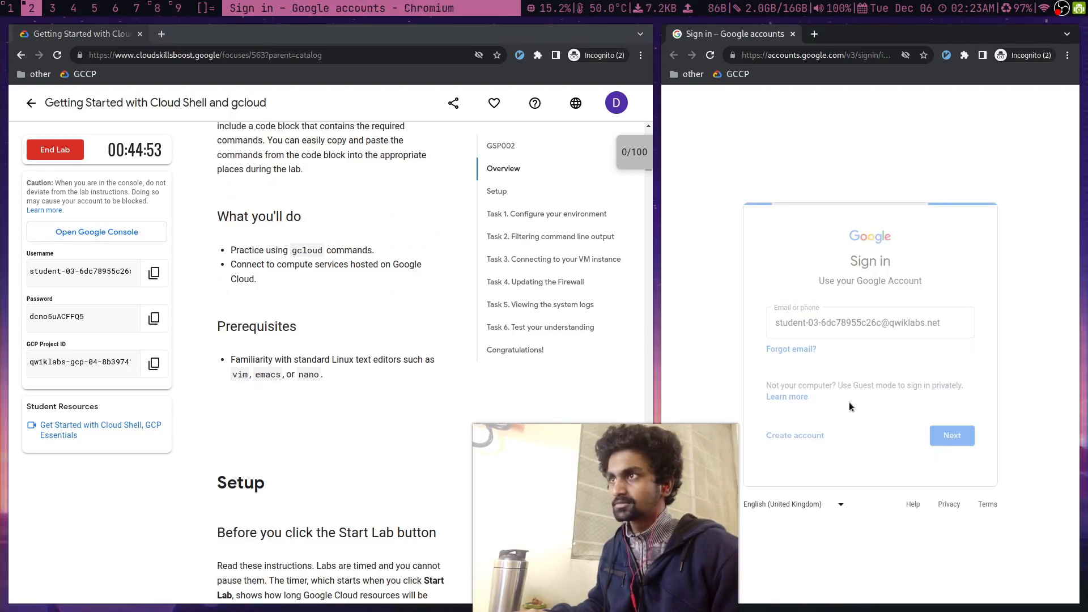
{"action": "key", "text": "super+h"}
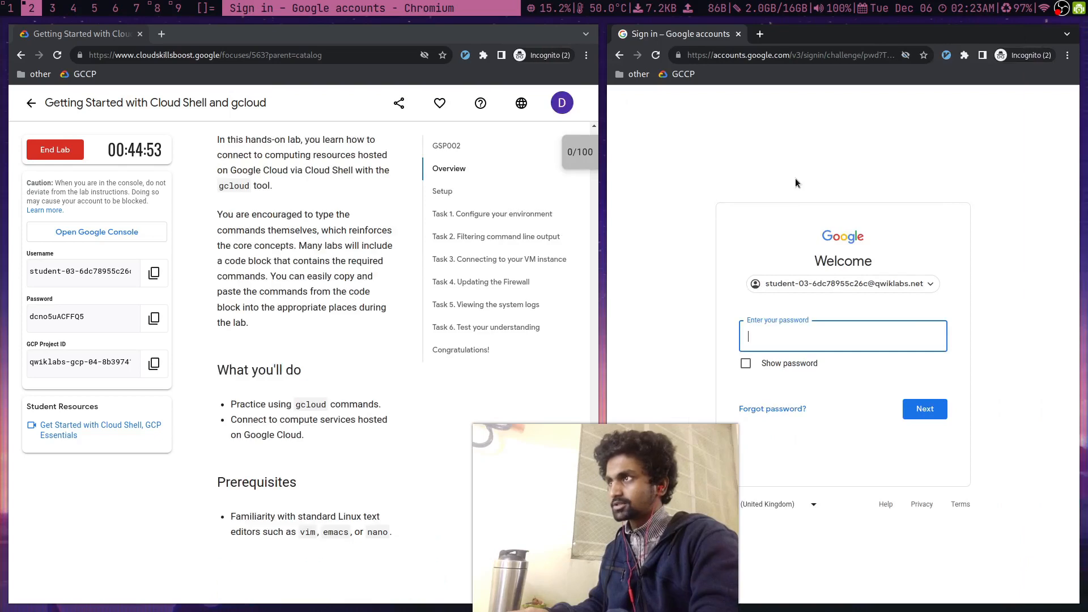
{"action": "key", "text": "super+h"}
{"action": "left_click", "coordinate": [167, 319]}
{"action": "key", "text": "ctrl+v"}
{"action": "key", "text": "Return"}
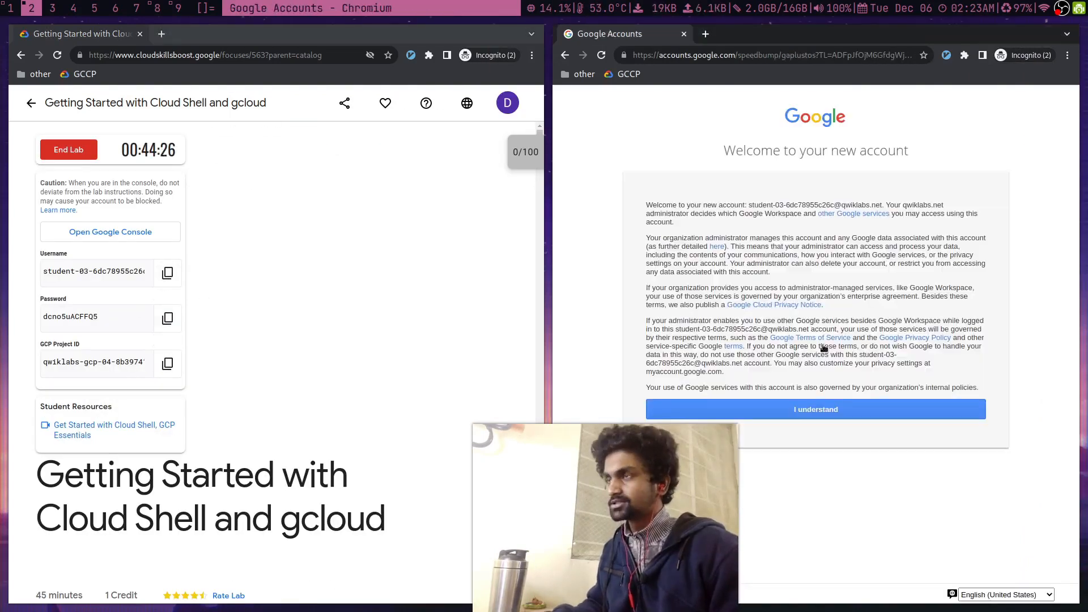
{"action": "left_click_drag", "start_coordinate": [100, 363], "coordinate": [140, 376]}
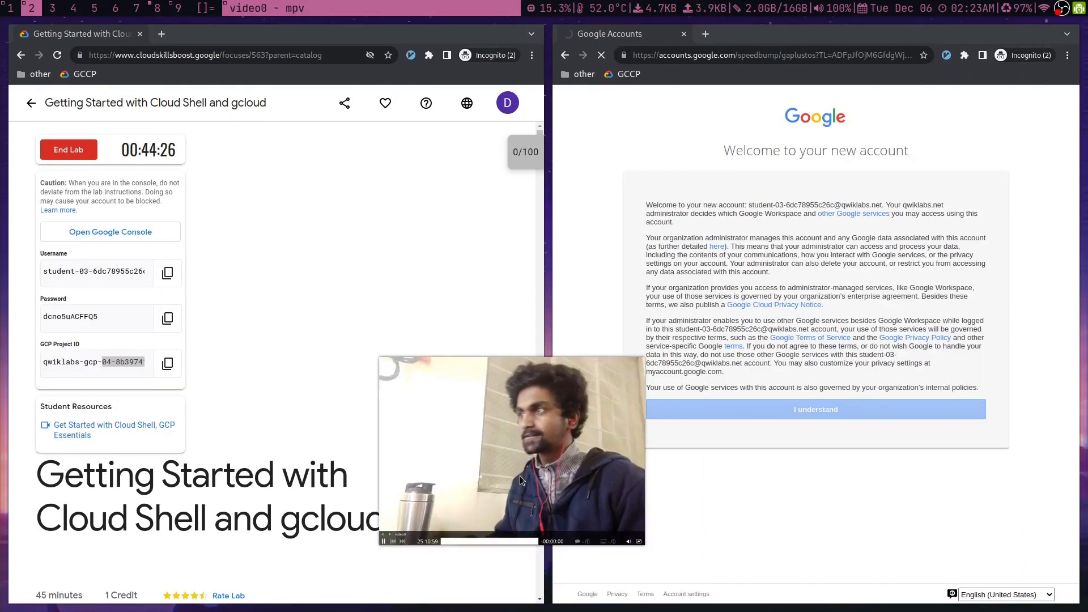
{"action": "left_click", "coordinate": [815, 409]}
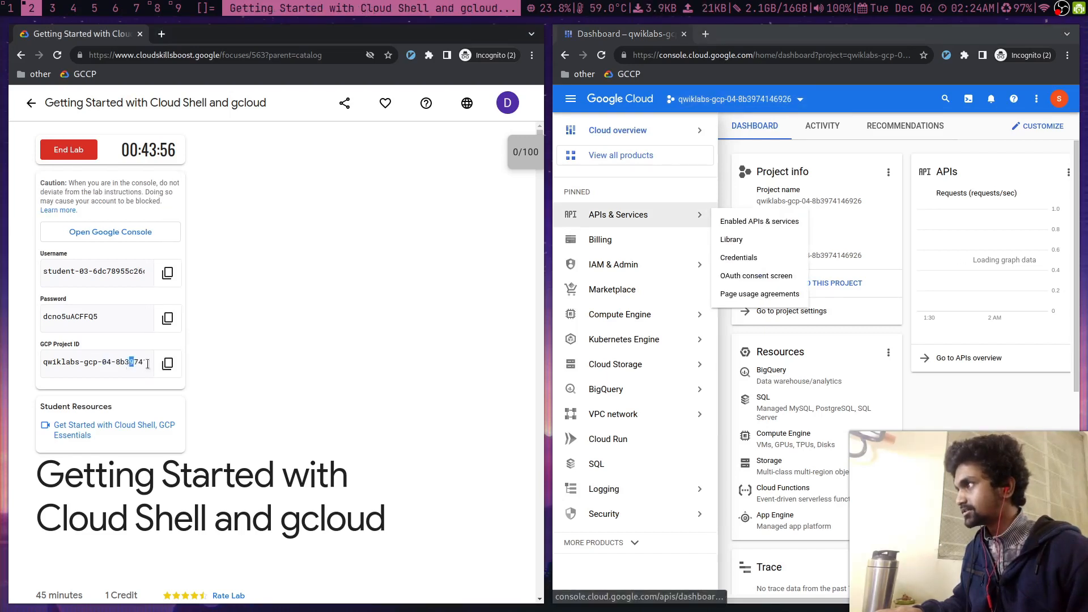
- Check the GCP Project ID in the lab details against the console's project, and read the lab's Overview section
{"action": "left_click_drag", "start_coordinate": [148, 364], "coordinate": [210, 372]}
{"action": "left_click", "coordinate": [344, 339]}
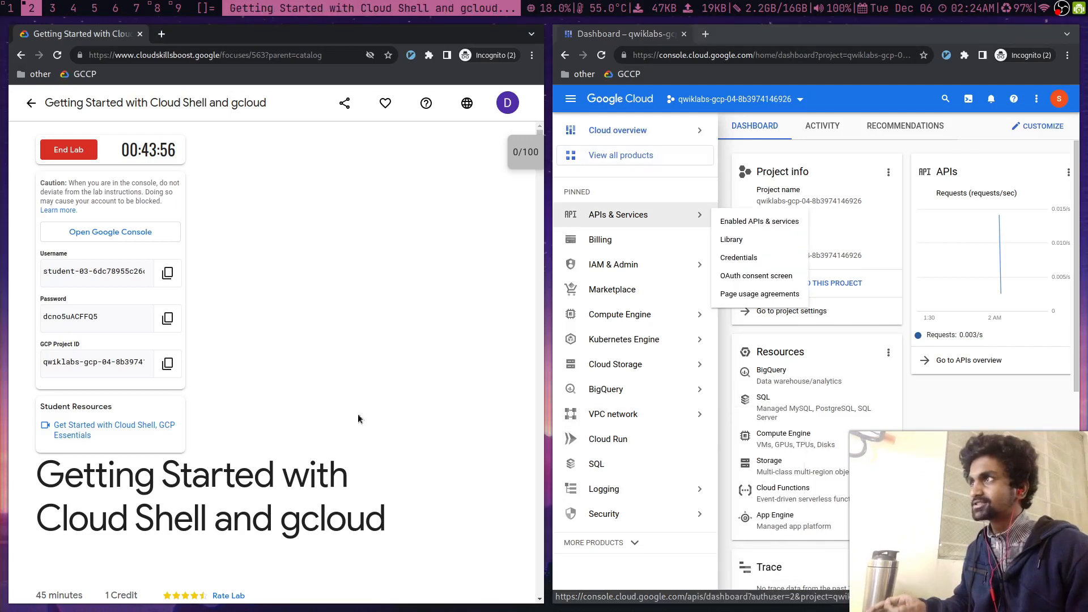
{"action": "scroll", "coordinate": [358, 418], "scroll_direction": "down", "scroll_amount": 9}
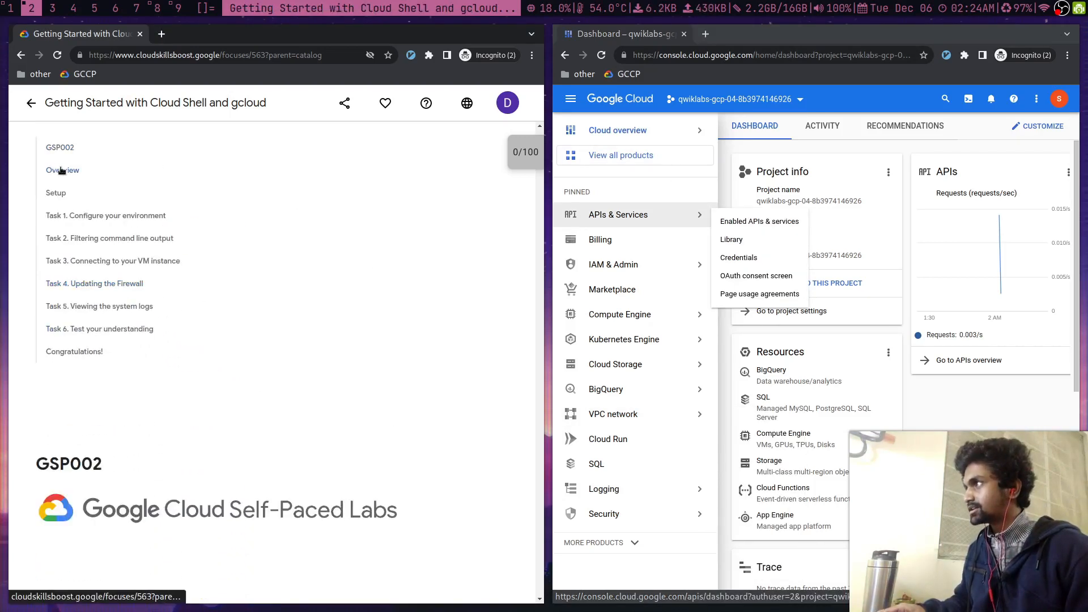
{"action": "scroll", "coordinate": [55, 150], "scroll_direction": "down", "scroll_amount": 6}
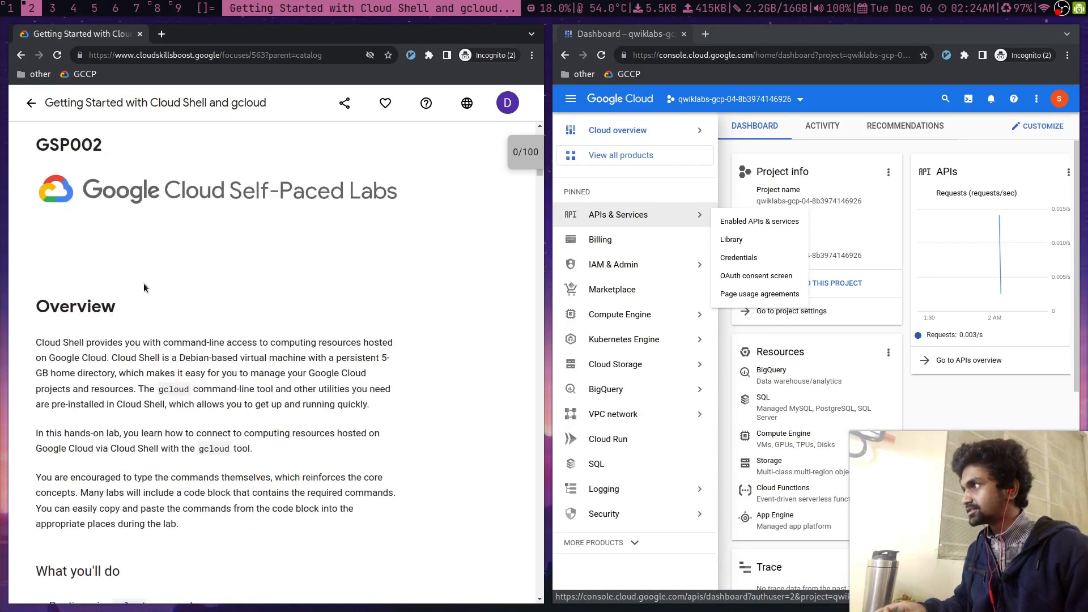
{"action": "scroll", "coordinate": [297, 390], "scroll_direction": "down", "scroll_amount": 2}
{"action": "scroll", "coordinate": [58, 267], "scroll_direction": "down", "scroll_amount": 1}
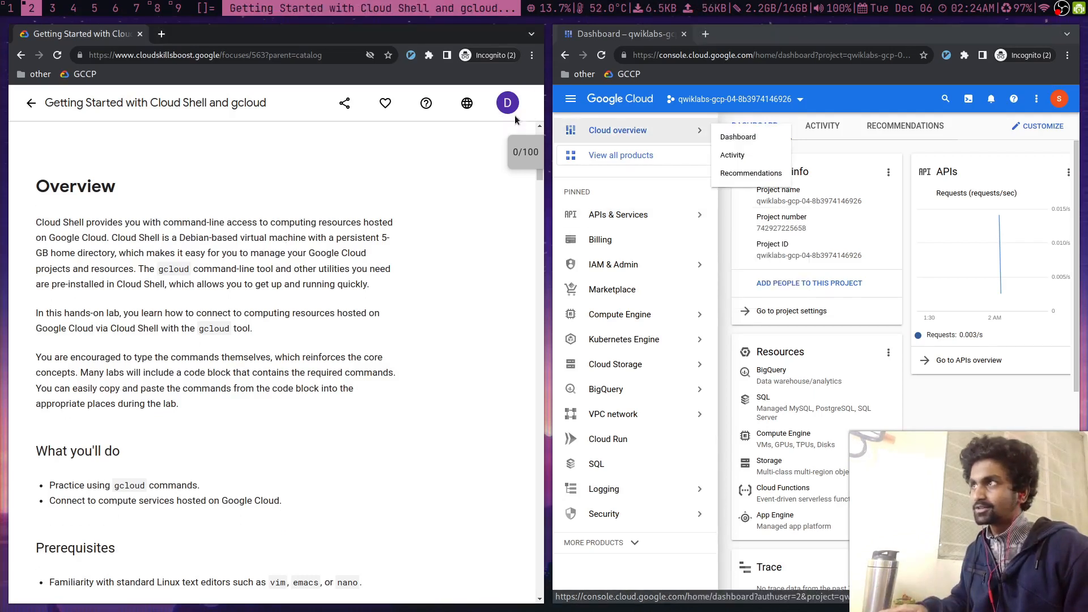
- Close the console's navigation menu, agree to the Cloud Shell terms of service and start Cloud Shell
{"action": "left_click", "coordinate": [570, 98]}
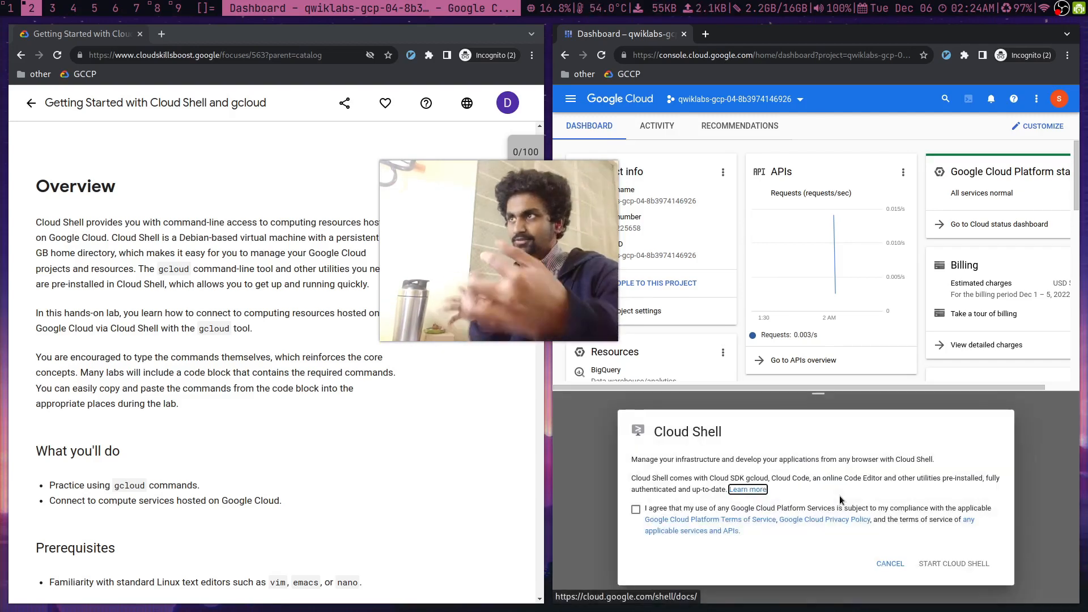
{"action": "left_click", "coordinate": [636, 508]}
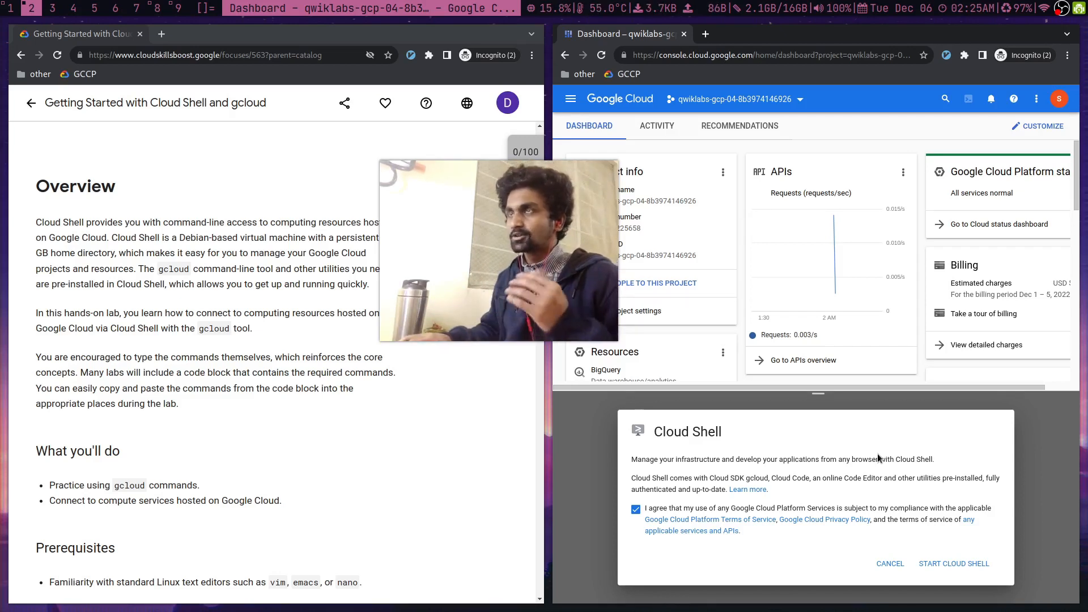
{"action": "left_click", "coordinate": [943, 564]}
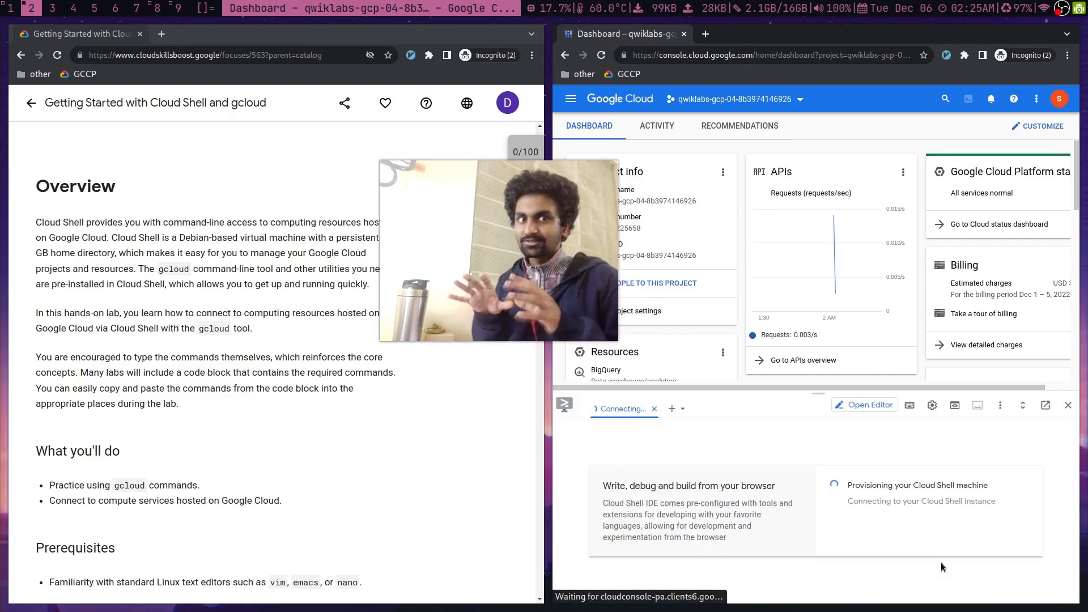
- Open the Cloud Shell Editor and return to the terminal, then dock the terminal below the dashboard and clear its output
{"action": "left_click", "coordinate": [865, 405]}
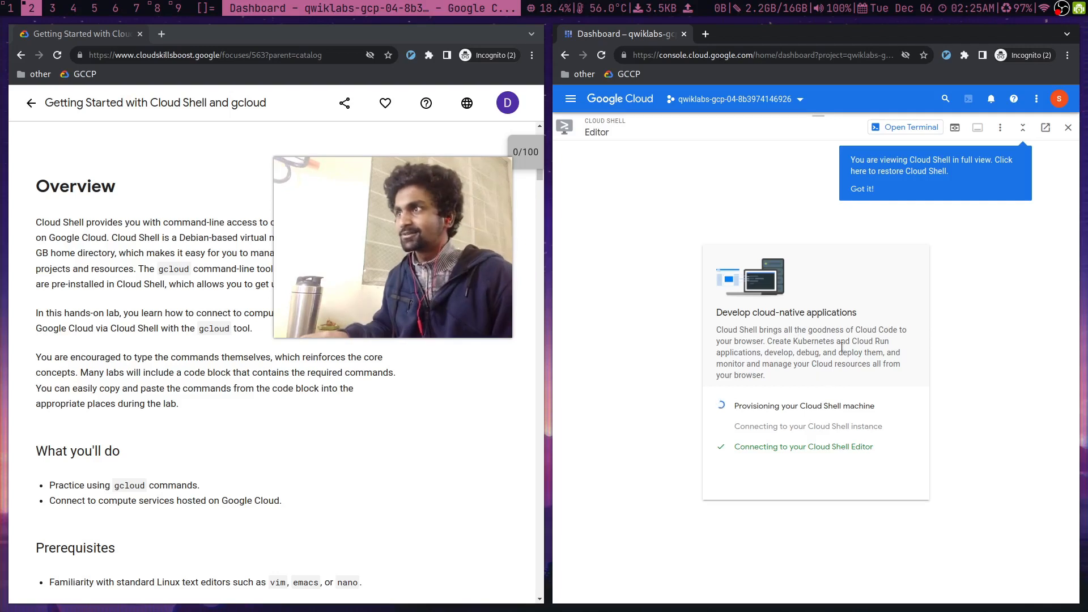
{"action": "left_click", "coordinate": [903, 126]}
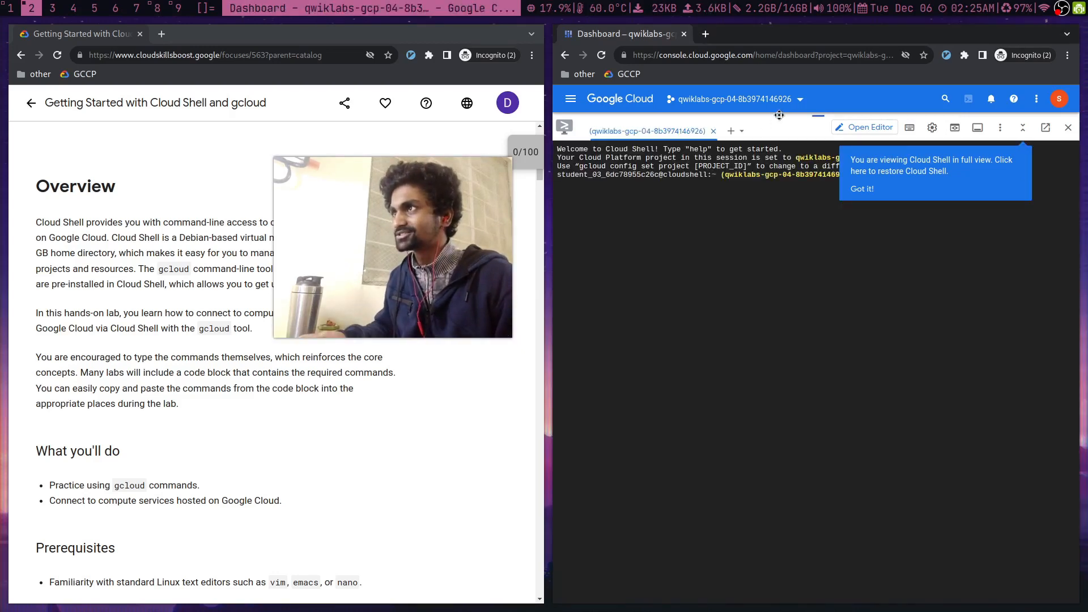
{"action": "left_click_drag", "start_coordinate": [773, 117], "coordinate": [776, 388]}
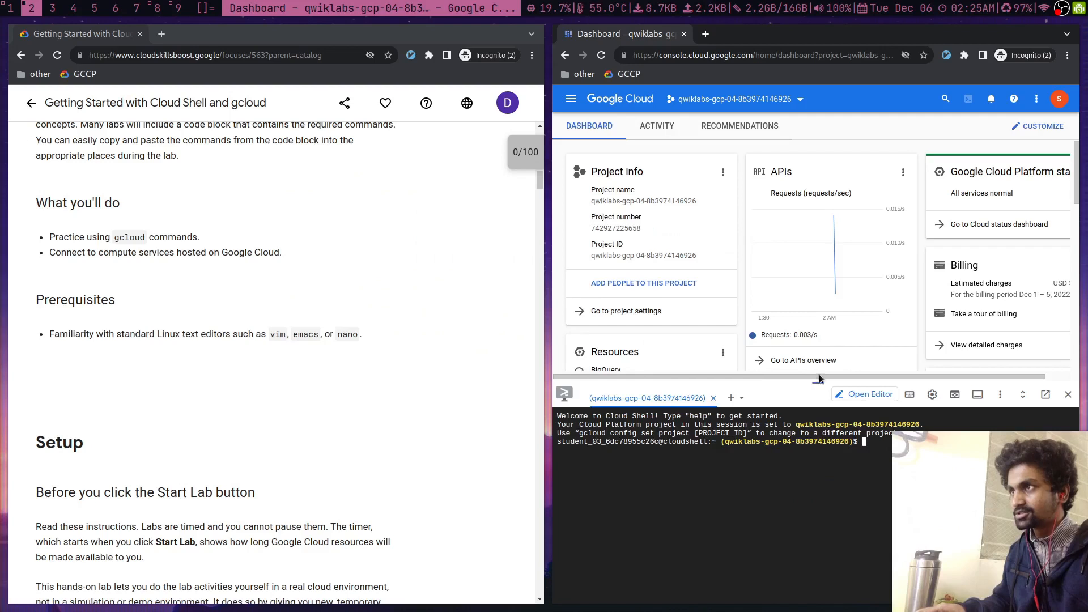
{"action": "left_click_drag", "start_coordinate": [817, 377], "coordinate": [811, 265]}
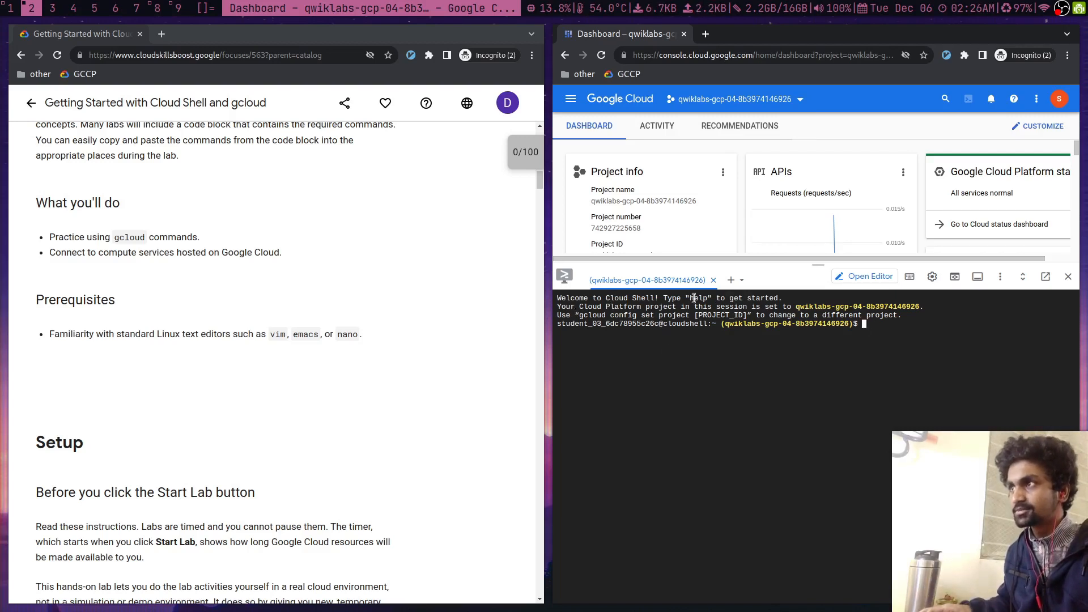
{"action": "key", "text": "ctrl+l"}
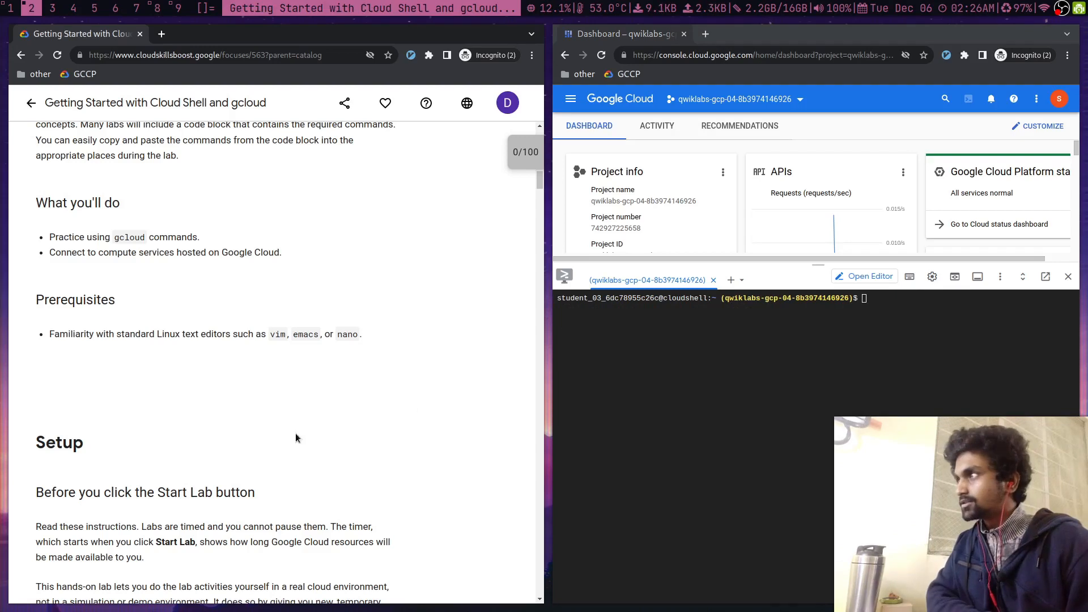
- Read the lab's What you'll do, Prerequisites and Setup sections, including the note about which credentials to use
{"action": "scroll", "coordinate": [214, 349], "scroll_direction": "up", "scroll_amount": 3}
{"action": "scroll", "coordinate": [109, 328], "scroll_direction": "down", "scroll_amount": 2}
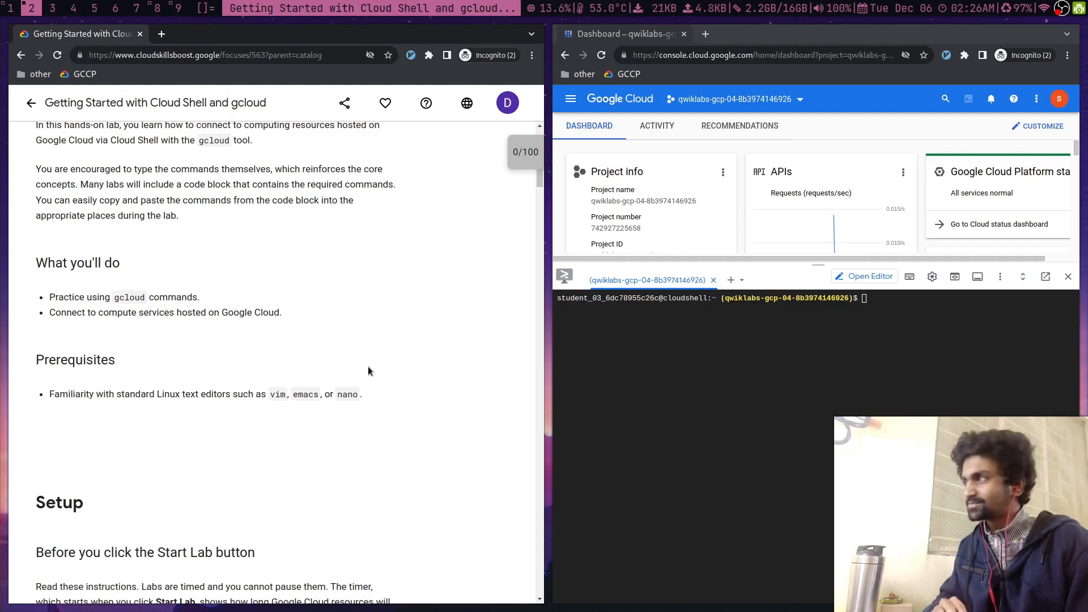
{"action": "scroll", "coordinate": [435, 276], "scroll_direction": "up", "scroll_amount": 3}
{"action": "scroll", "coordinate": [451, 273], "scroll_direction": "down", "scroll_amount": 4}
{"action": "scroll", "coordinate": [451, 274], "scroll_direction": "down", "scroll_amount": 6}
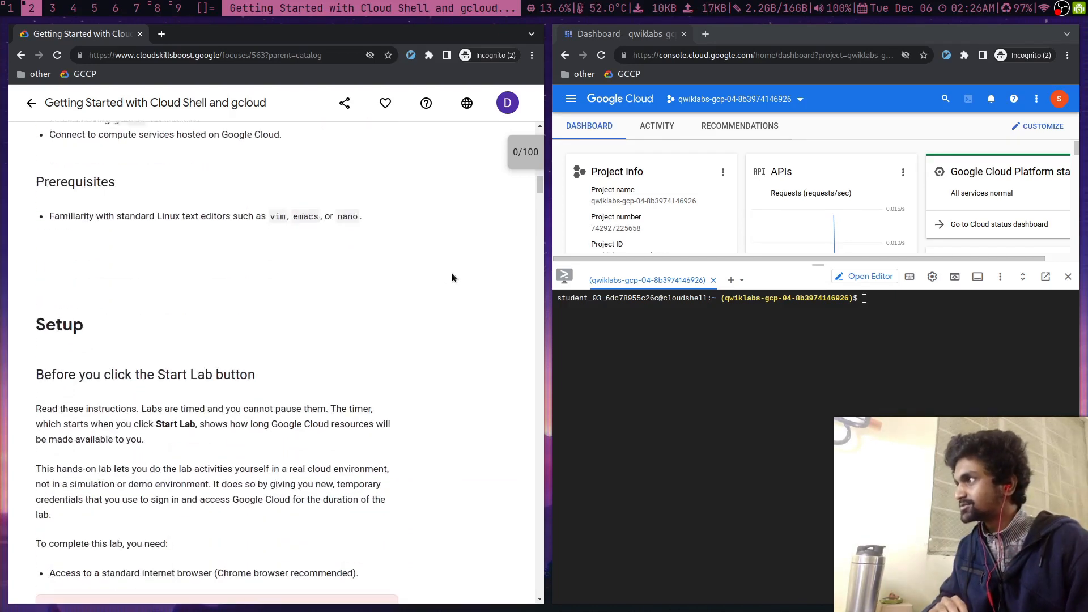
{"action": "scroll", "coordinate": [451, 273], "scroll_direction": "down", "scroll_amount": 8}
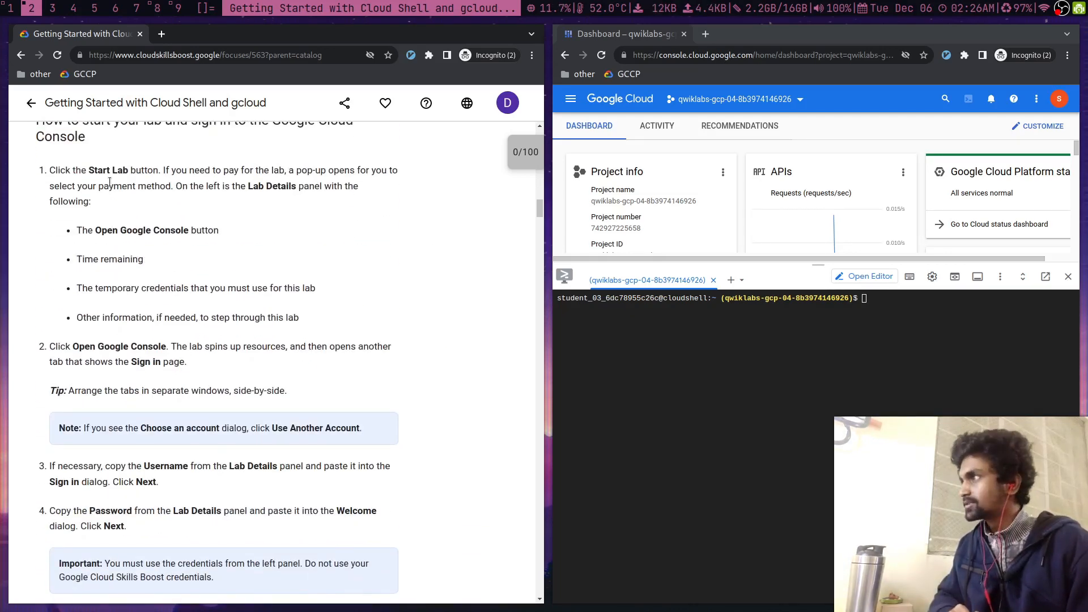
{"action": "scroll", "coordinate": [105, 185], "scroll_direction": "up", "scroll_amount": 1}
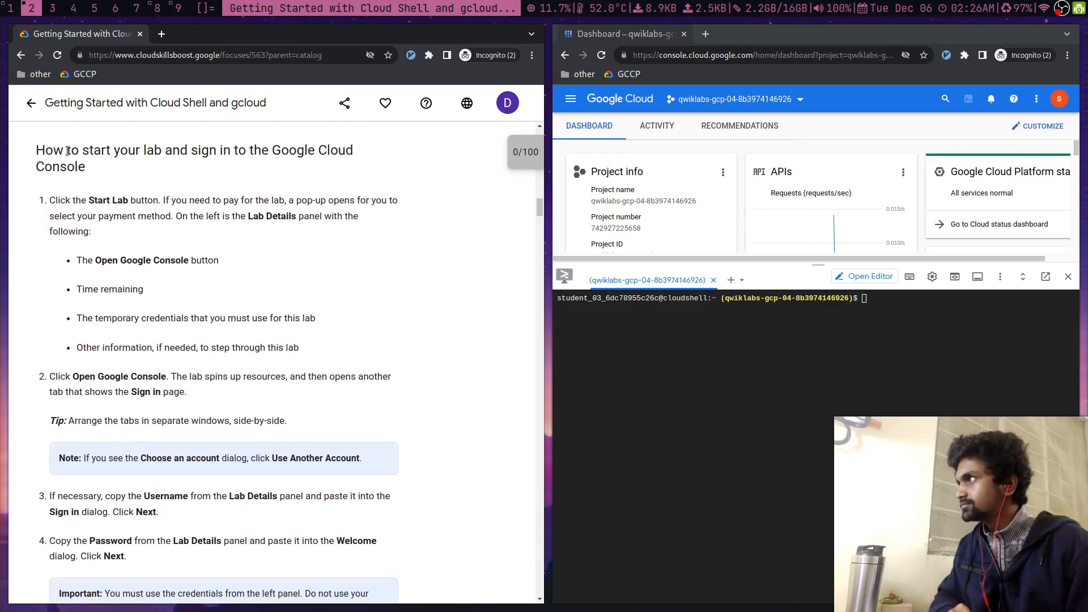
{"action": "scroll", "coordinate": [215, 274], "scroll_direction": "down", "scroll_amount": 2}
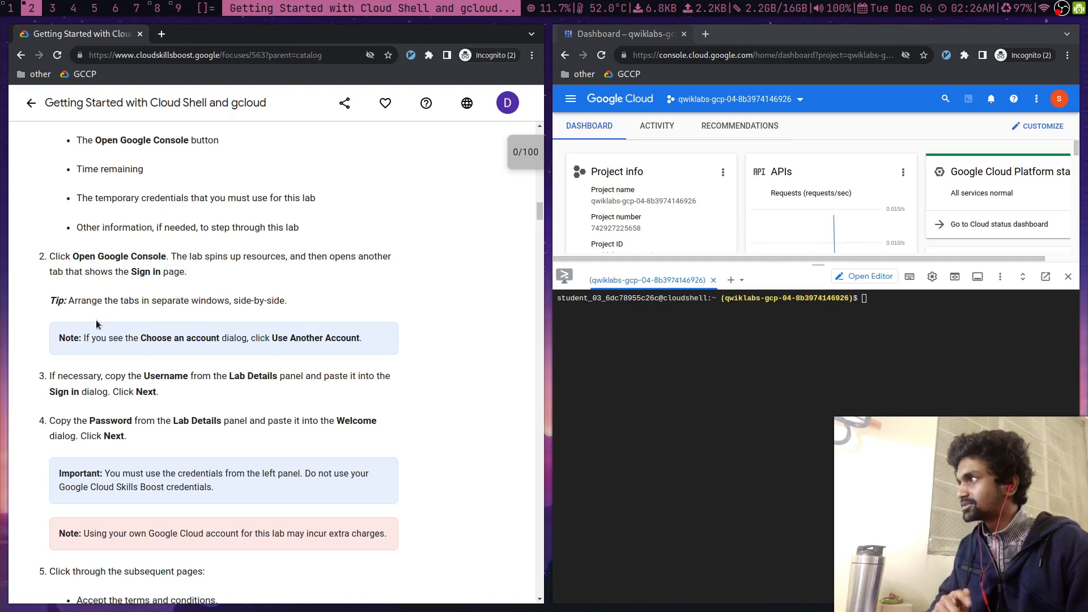
{"action": "scroll", "coordinate": [359, 188], "scroll_direction": "down", "scroll_amount": 6}
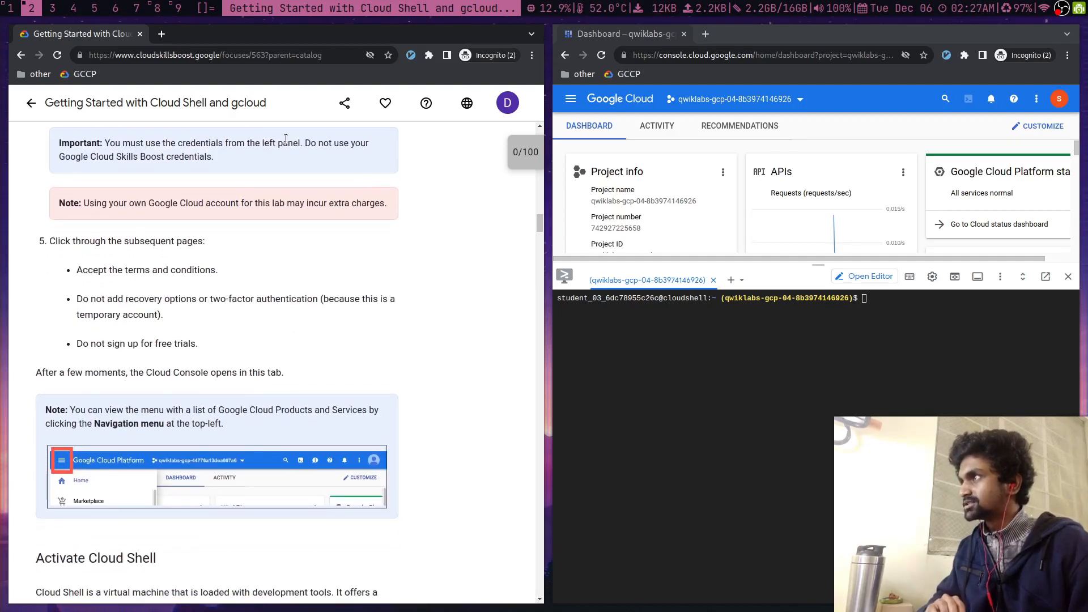
{"action": "triple_click", "coordinate": [310, 142]}
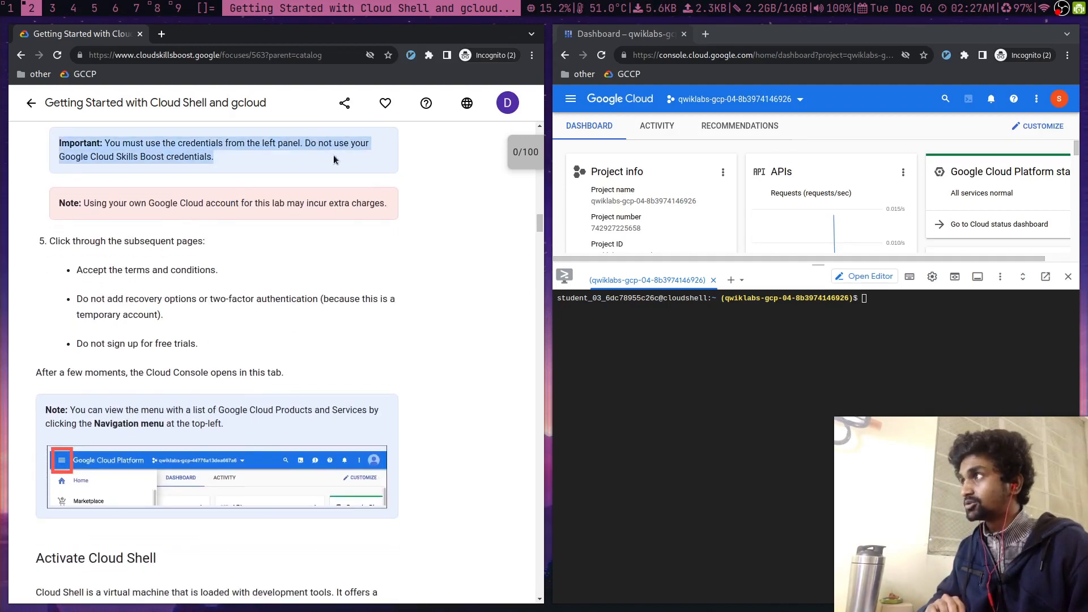
{"action": "left_click", "coordinate": [131, 162]}
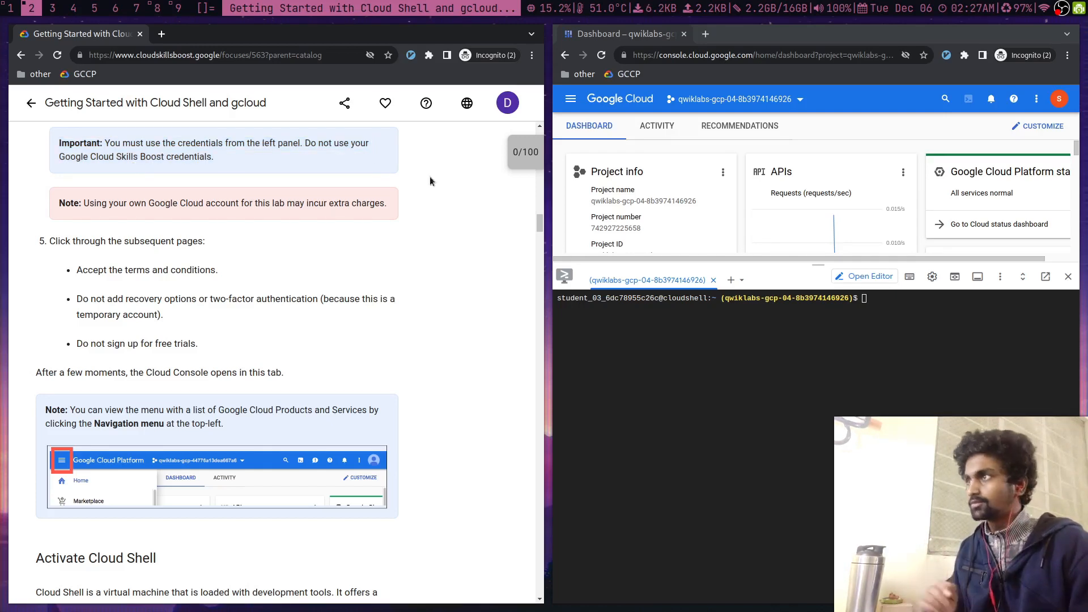
- Check the credentials in the lab details and review the Setup notes on the incognito window and personal accounts
{"action": "left_click_drag", "start_coordinate": [543, 223], "coordinate": [541, 134]}
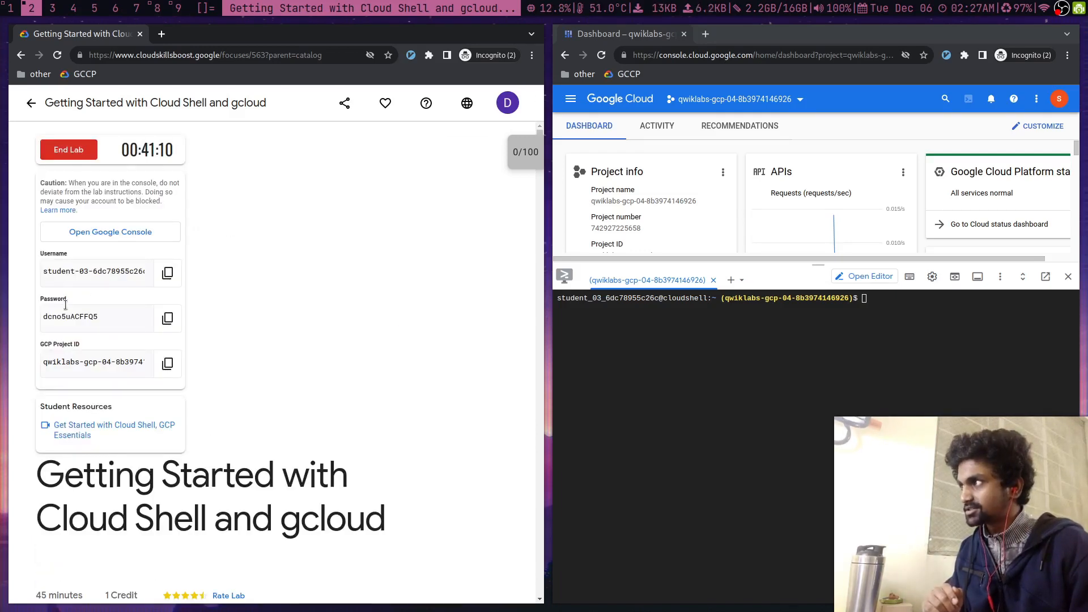
{"action": "scroll", "coordinate": [403, 297], "scroll_direction": "down", "scroll_amount": 6}
{"action": "scroll", "coordinate": [340, 287], "scroll_direction": "down", "scroll_amount": 2}
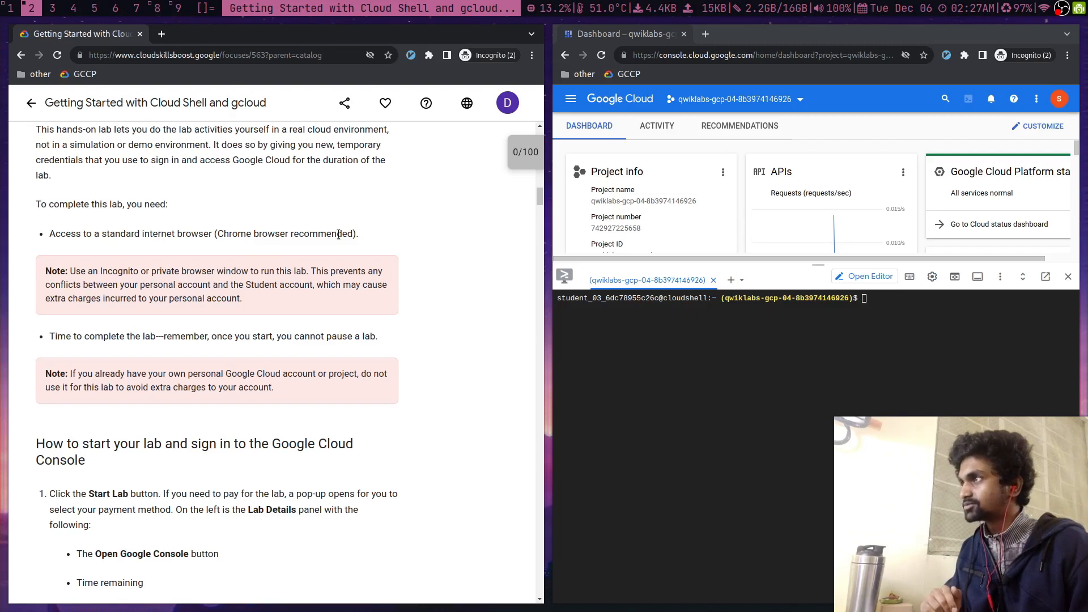
{"action": "scroll", "coordinate": [291, 304], "scroll_direction": "down", "scroll_amount": 3}
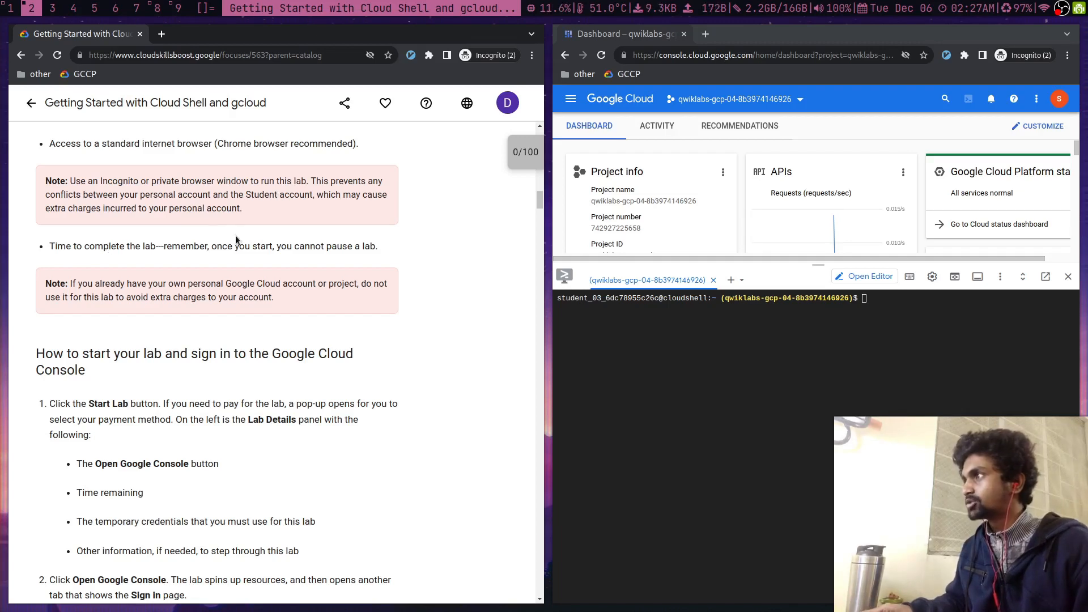
{"action": "mouse_move", "coordinate": [539, 197]}
{"action": "left_mouse_down"}
{"action": "mouse_move", "coordinate": [565, 112]}
{"action": "mouse_move", "coordinate": [539, 201]}
{"action": "left_mouse_up"}
{"action": "scroll", "coordinate": [538, 204], "scroll_direction": "down", "scroll_amount": 4}
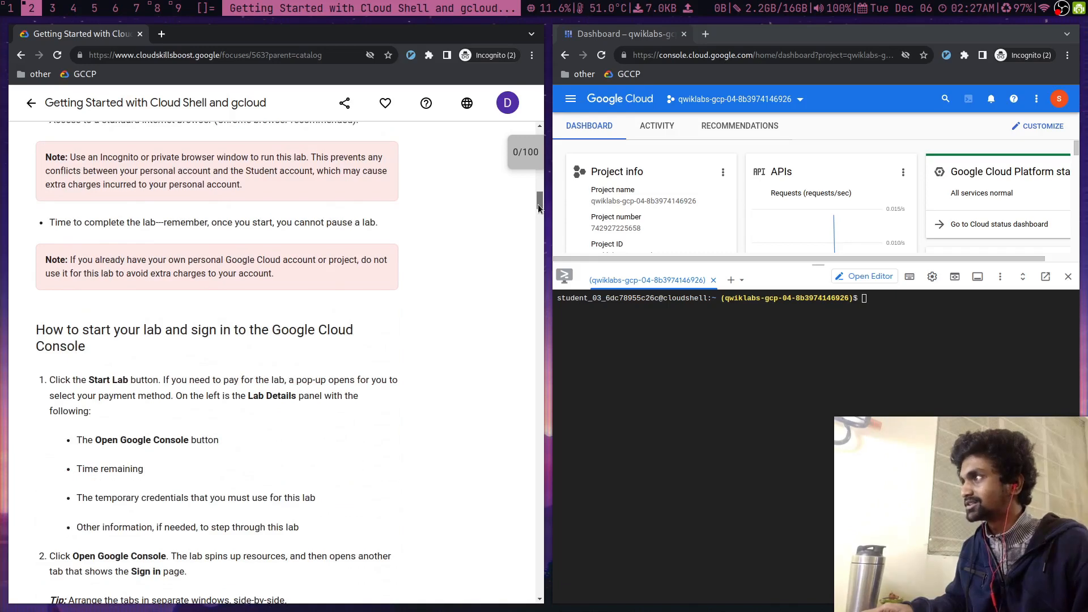
- Run the lab's gcloud auth list command in Cloud Shell and authorize Cloud Shell to use the account's credentials
{"action": "scroll", "coordinate": [241, 476], "scroll_direction": "down", "scroll_amount": 10}
{"action": "scroll", "coordinate": [280, 471], "scroll_direction": "down", "scroll_amount": 1}
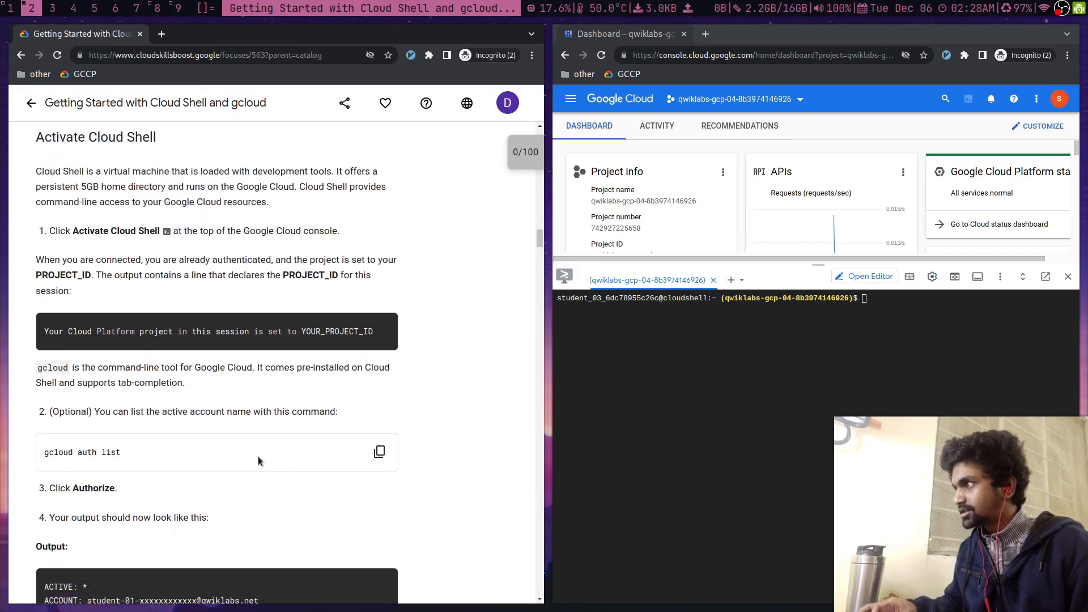
{"action": "scroll", "coordinate": [145, 454], "scroll_direction": "down", "scroll_amount": 1}
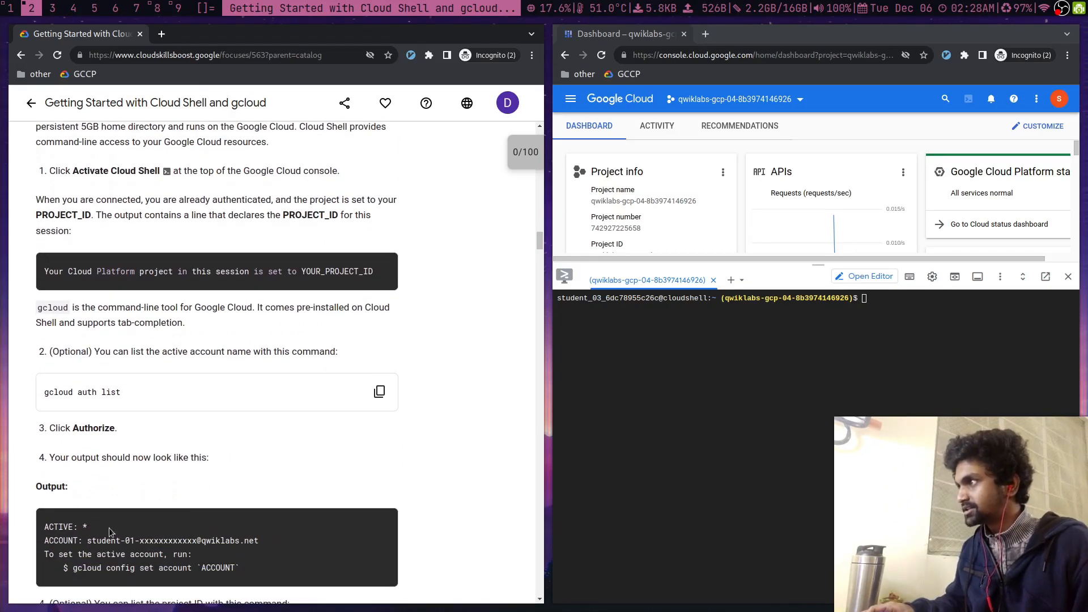
{"action": "left_click", "coordinate": [379, 391]}
{"action": "left_click", "coordinate": [632, 369]}
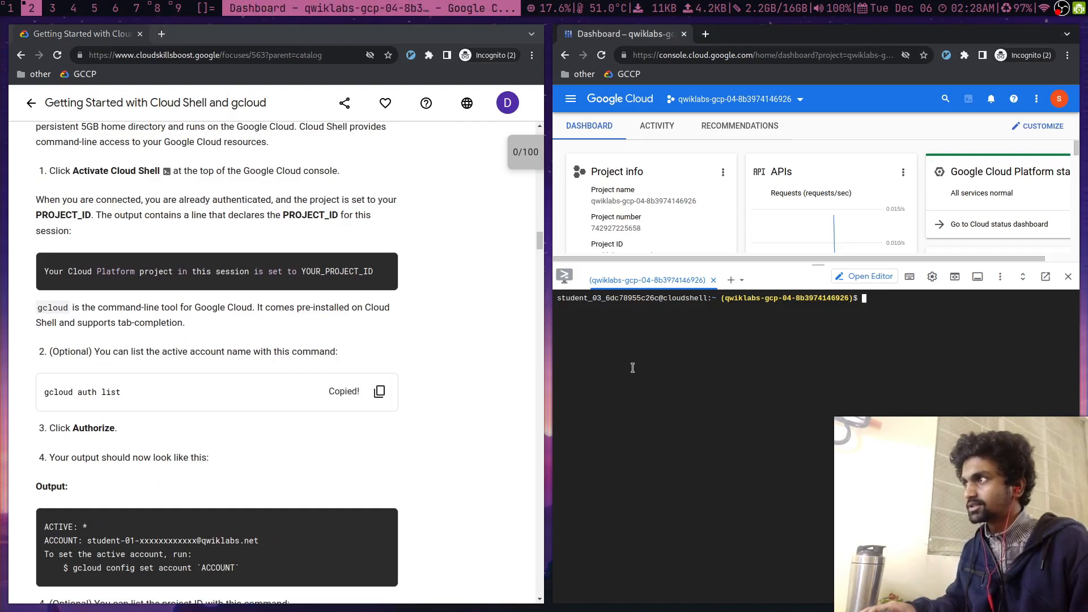
{"action": "key", "text": "ctrl+v"}
{"action": "key", "text": "Return"}
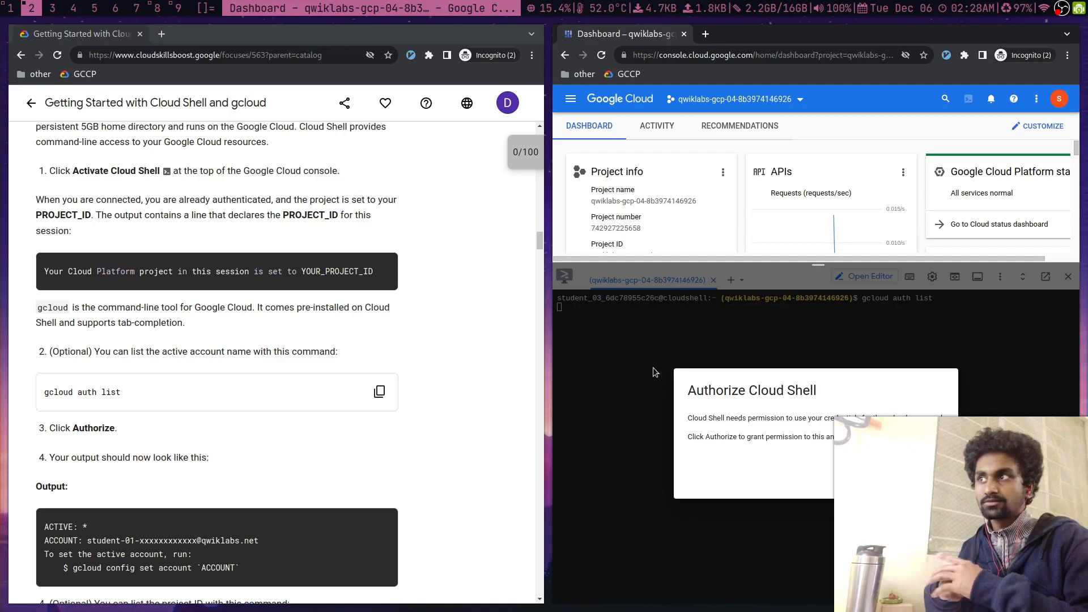
{"action": "mouse_move", "coordinate": [924, 457]}
{"action": "left_mouse_down"}
{"action": "mouse_move", "coordinate": [483, 352]}
{"action": "mouse_move", "coordinate": [429, 320]}
{"action": "mouse_move", "coordinate": [940, 421]}
{"action": "mouse_move", "coordinate": [940, 463]}
{"action": "left_mouse_up"}
{"action": "left_click", "coordinate": [925, 479]}
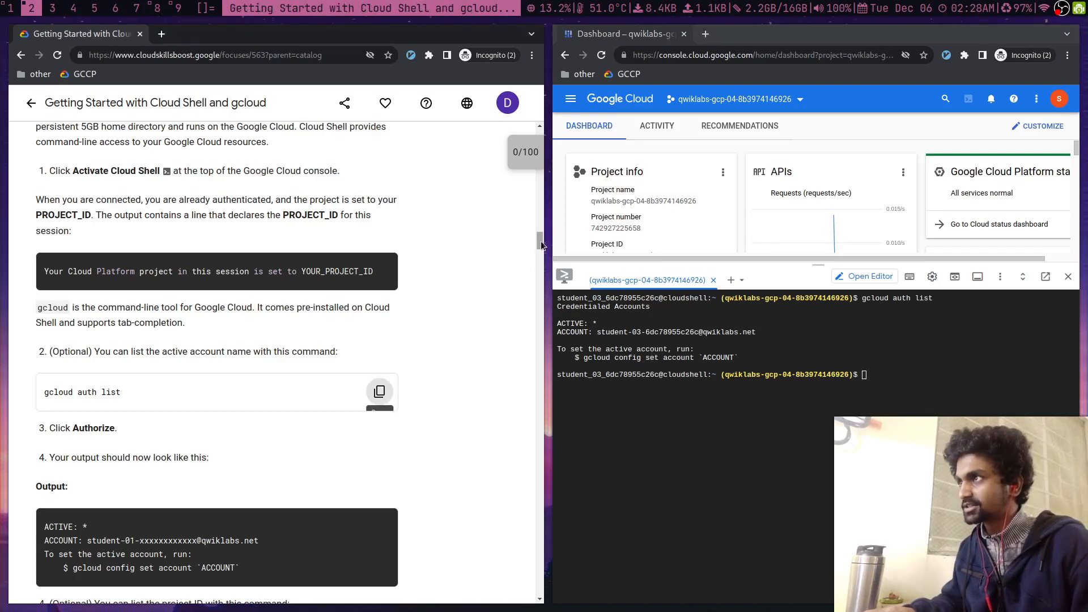
- Compare the username in the lab details with the active account listed in Cloud Shell, and clear the terminal output
{"action": "left_click_drag", "start_coordinate": [540, 240], "coordinate": [540, 133]}
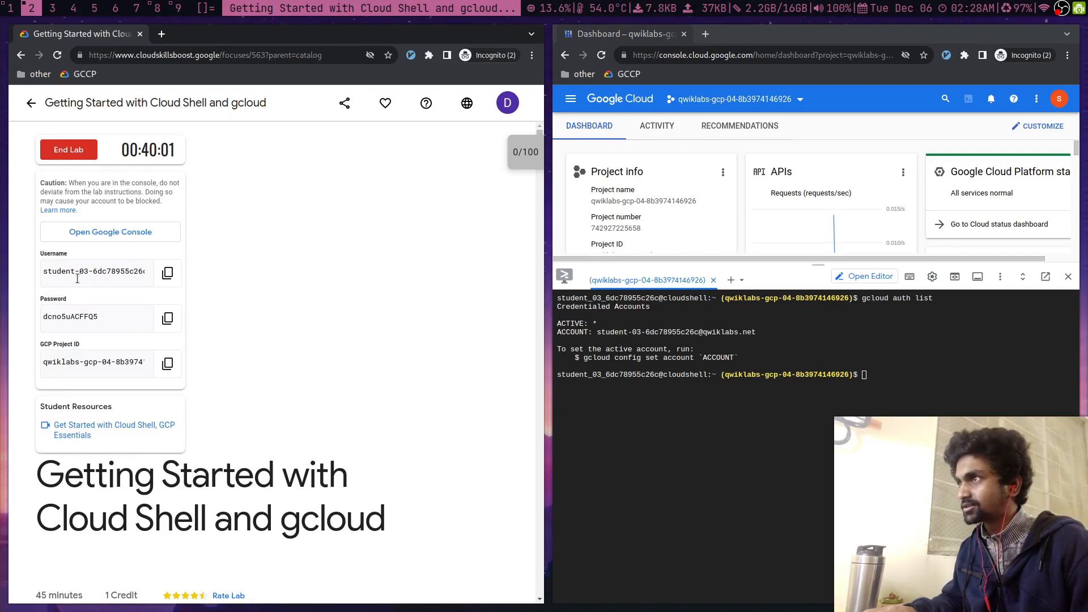
{"action": "left_click_drag", "start_coordinate": [117, 271], "coordinate": [186, 267]}
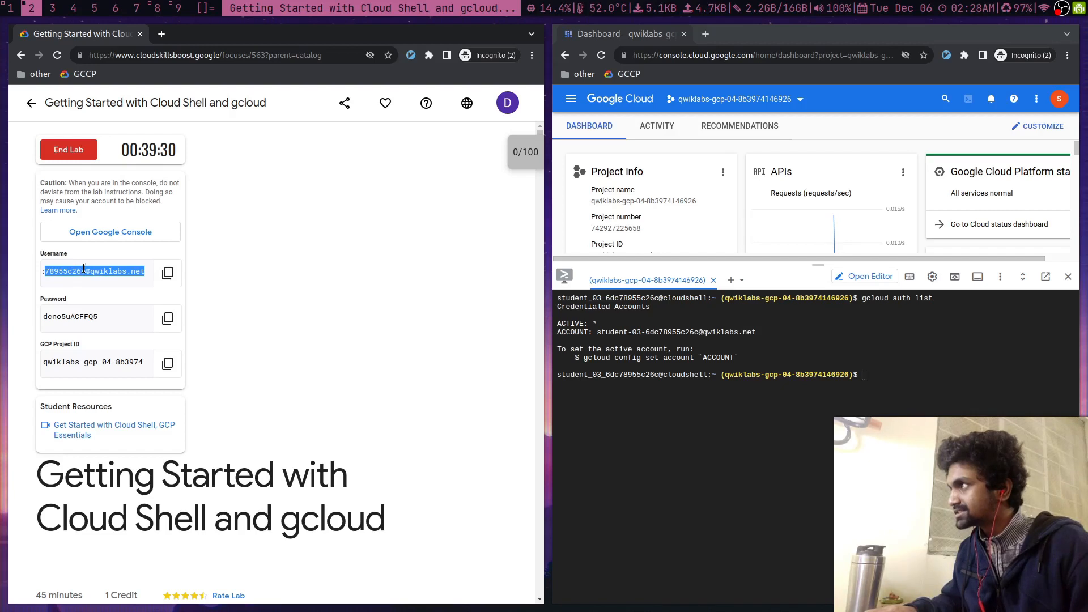
{"action": "left_click", "coordinate": [363, 322]}
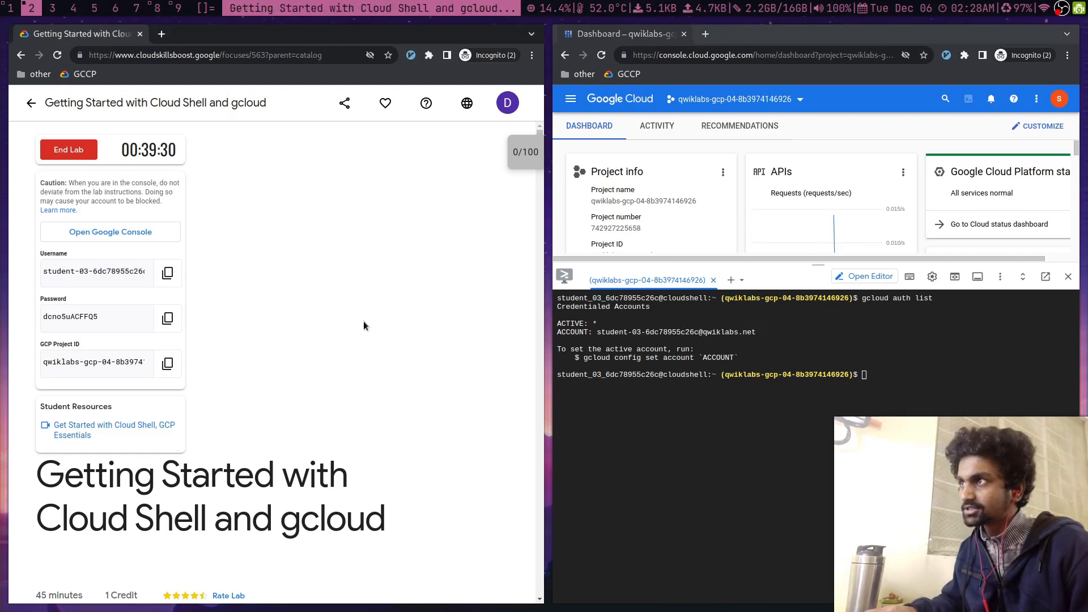
{"action": "scroll", "coordinate": [537, 138], "scroll_direction": "down", "scroll_amount": 15}
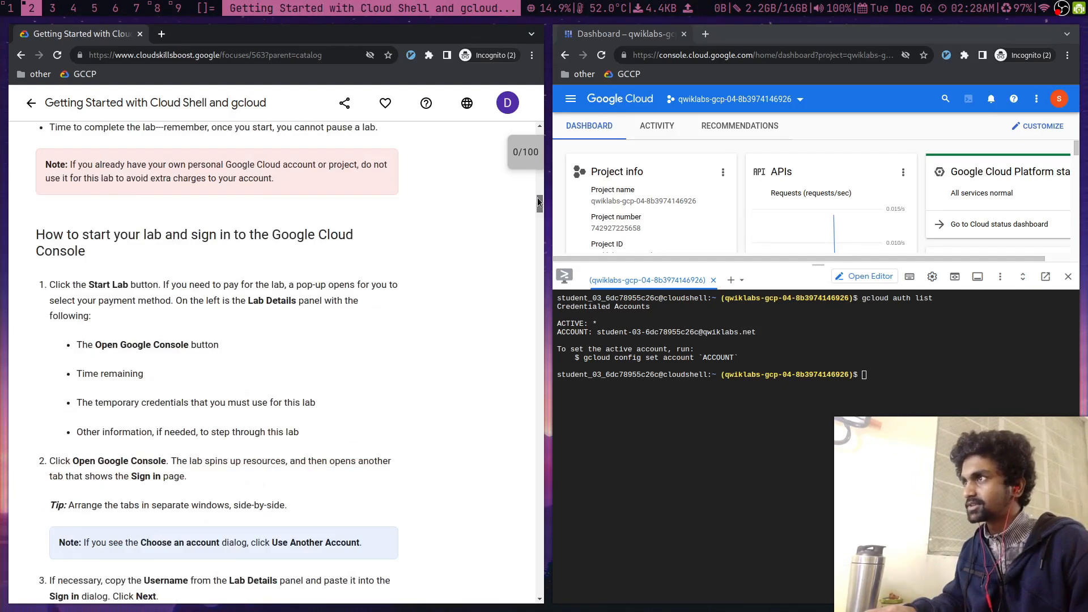
{"action": "scroll", "coordinate": [505, 263], "scroll_direction": "down", "scroll_amount": 3}
{"action": "left_click", "coordinate": [603, 432]}
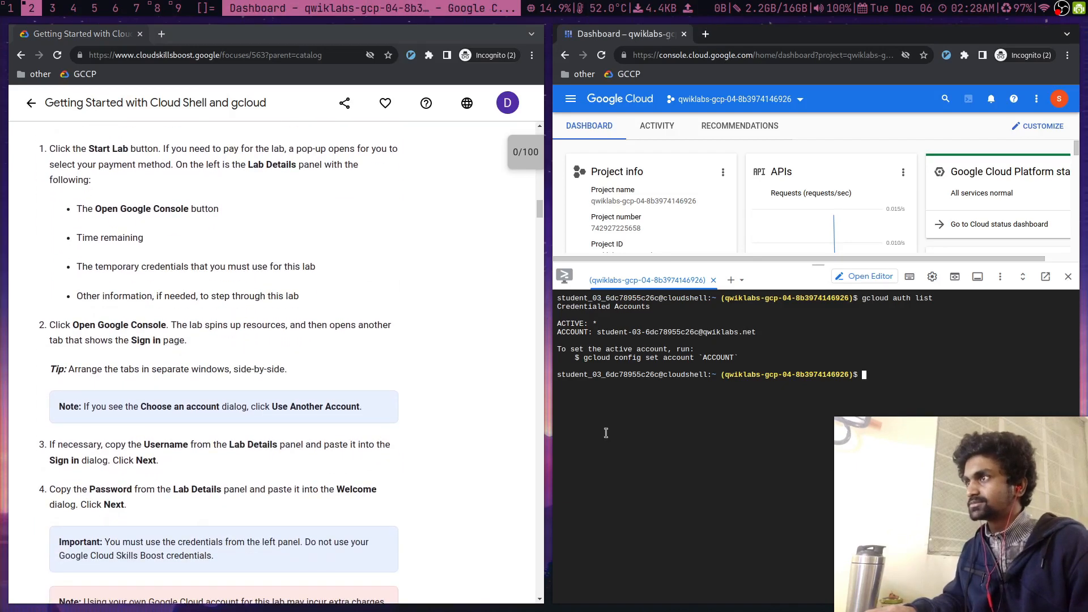
{"action": "key", "text": "ctrl+l"}
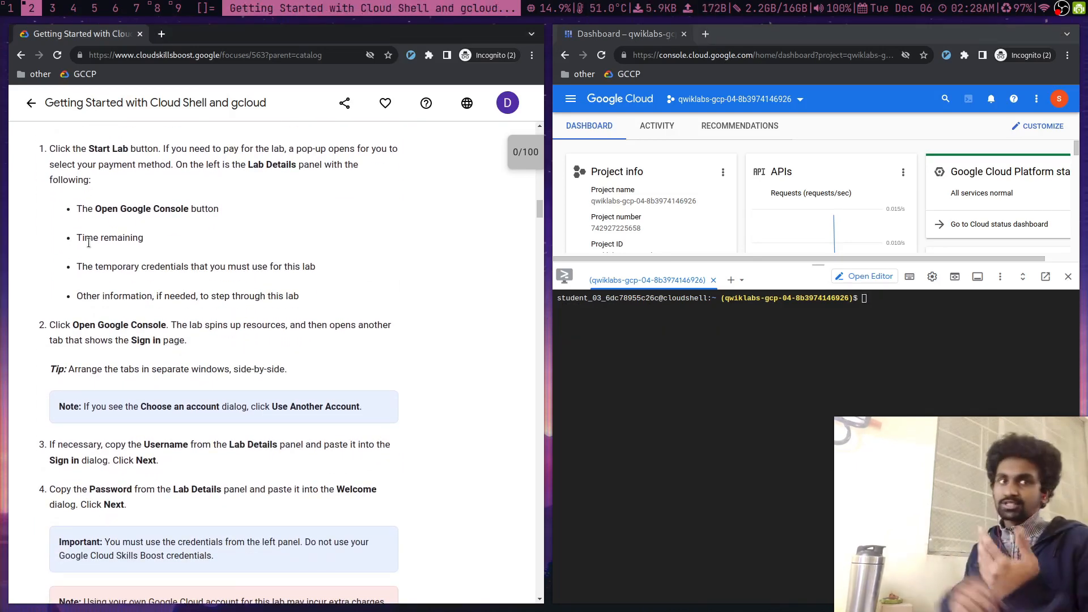
- List the project ID in Cloud Shell with gcloud config list project, and clear the terminal output
{"action": "scroll", "coordinate": [205, 311], "scroll_direction": "up", "scroll_amount": 11}
{"action": "scroll", "coordinate": [206, 302], "scroll_direction": "down", "scroll_amount": 14}
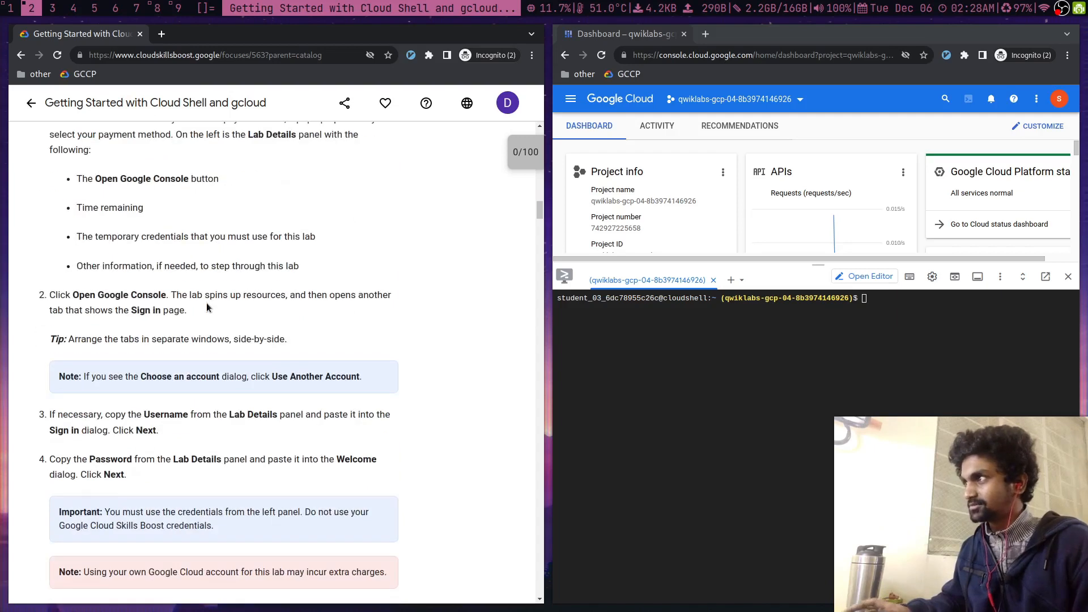
{"action": "scroll", "coordinate": [206, 294], "scroll_direction": "down", "scroll_amount": 11}
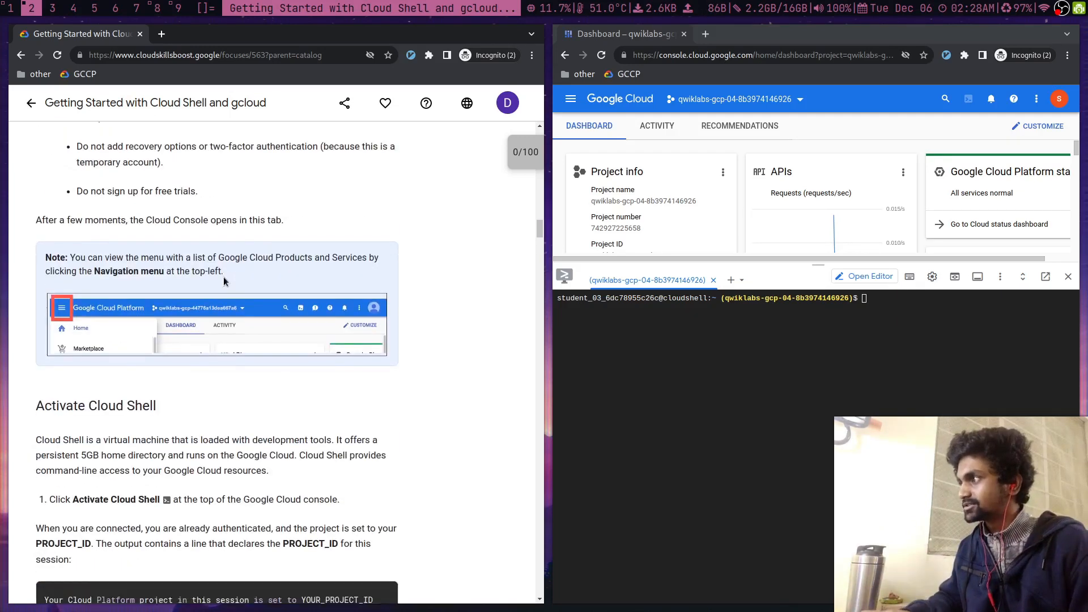
{"action": "scroll", "coordinate": [196, 290], "scroll_direction": "down", "scroll_amount": 5}
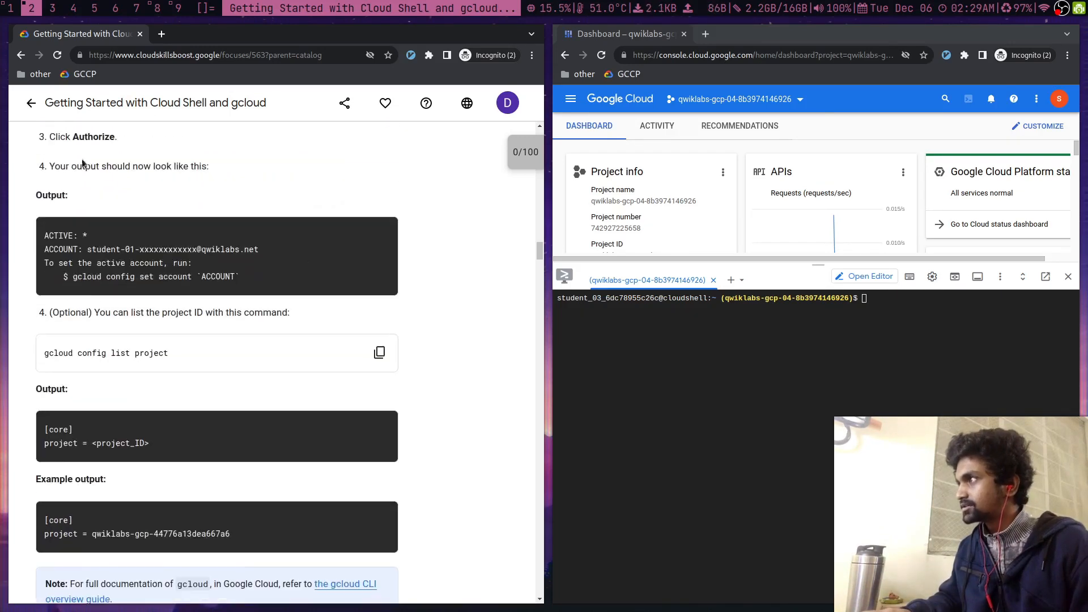
{"action": "scroll", "coordinate": [173, 199], "scroll_direction": "down", "scroll_amount": 3}
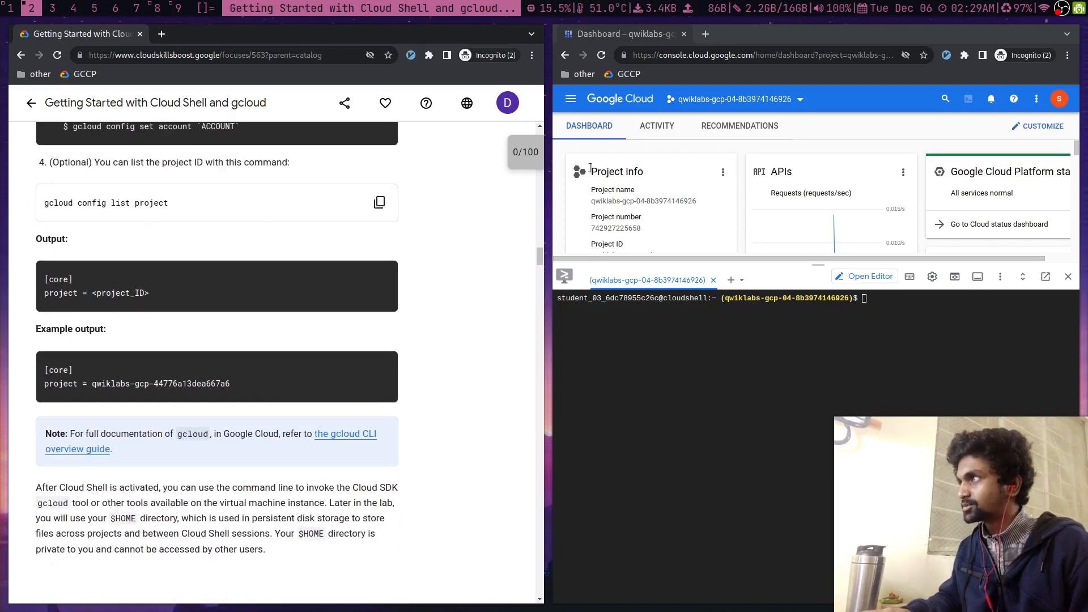
{"action": "left_click", "coordinate": [379, 202]}
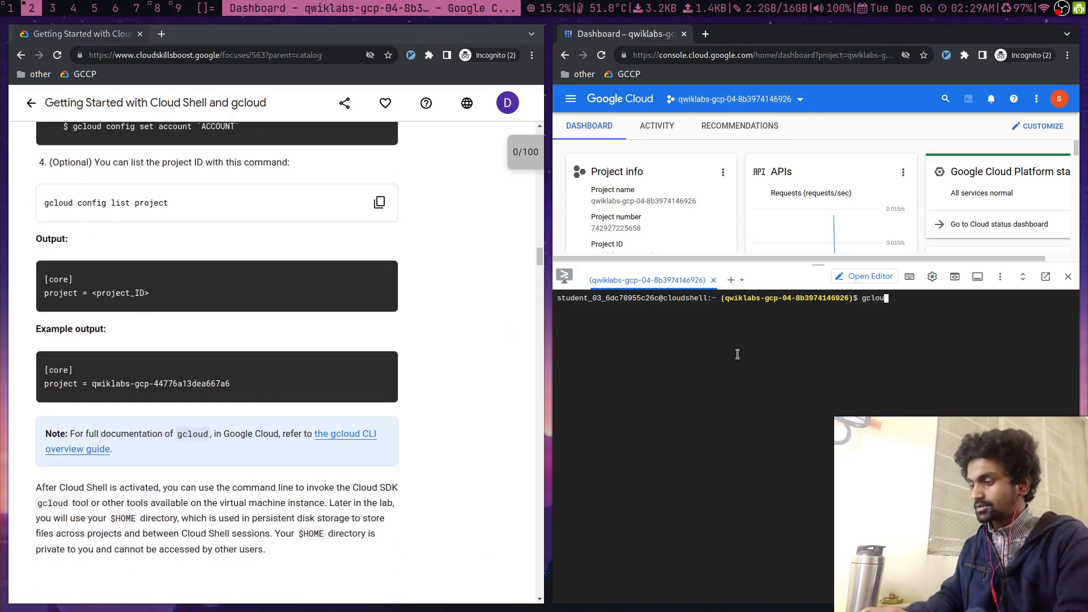
{"action": "type", "text": "project"}
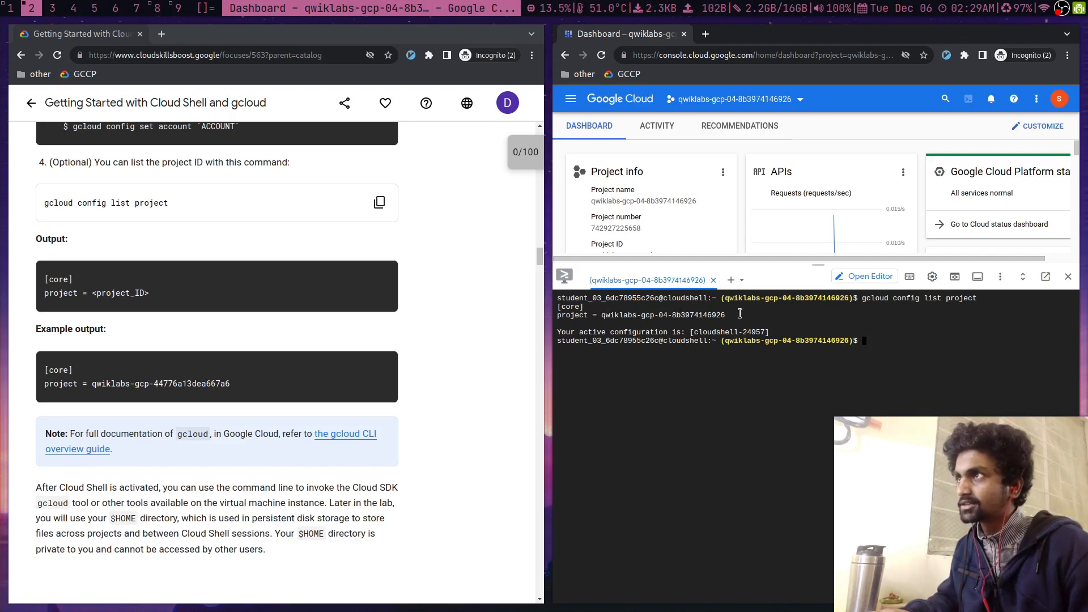
{"action": "scroll", "coordinate": [350, 407], "scroll_direction": "down", "scroll_amount": 3}
{"action": "key", "text": "ctrl+l"}
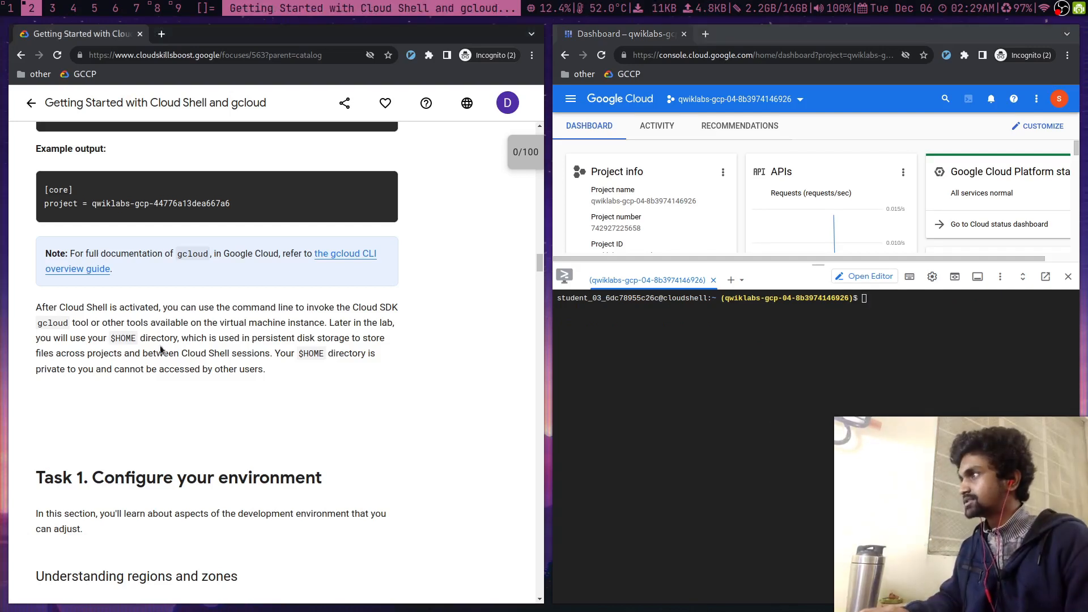
- Read the lab's notes on the $HOME directory and the Task 1 section on understanding regions and zones
{"action": "scroll", "coordinate": [224, 298], "scroll_direction": "down", "scroll_amount": 1}
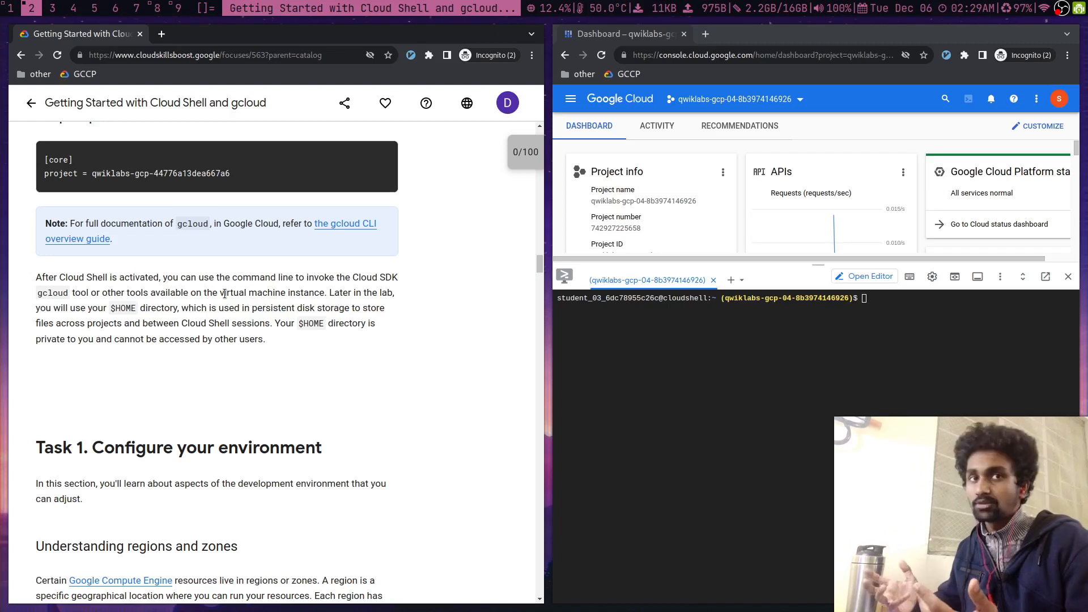
{"action": "scroll", "coordinate": [225, 293], "scroll_direction": "down", "scroll_amount": 4}
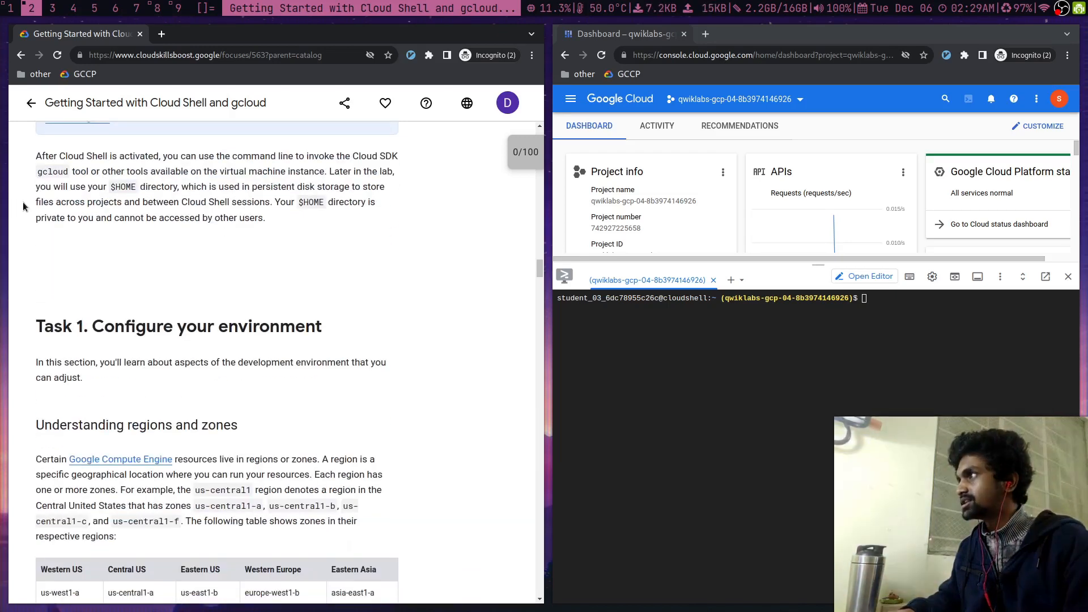
{"action": "scroll", "coordinate": [24, 206], "scroll_direction": "down", "scroll_amount": 1}
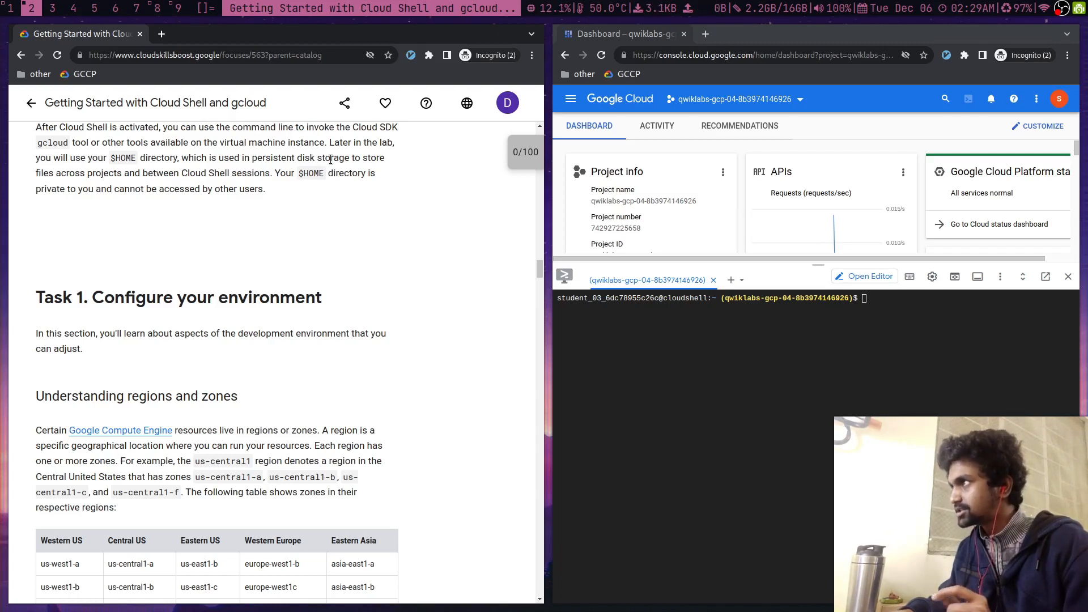
{"action": "scroll", "coordinate": [382, 190], "scroll_direction": "down", "scroll_amount": 1}
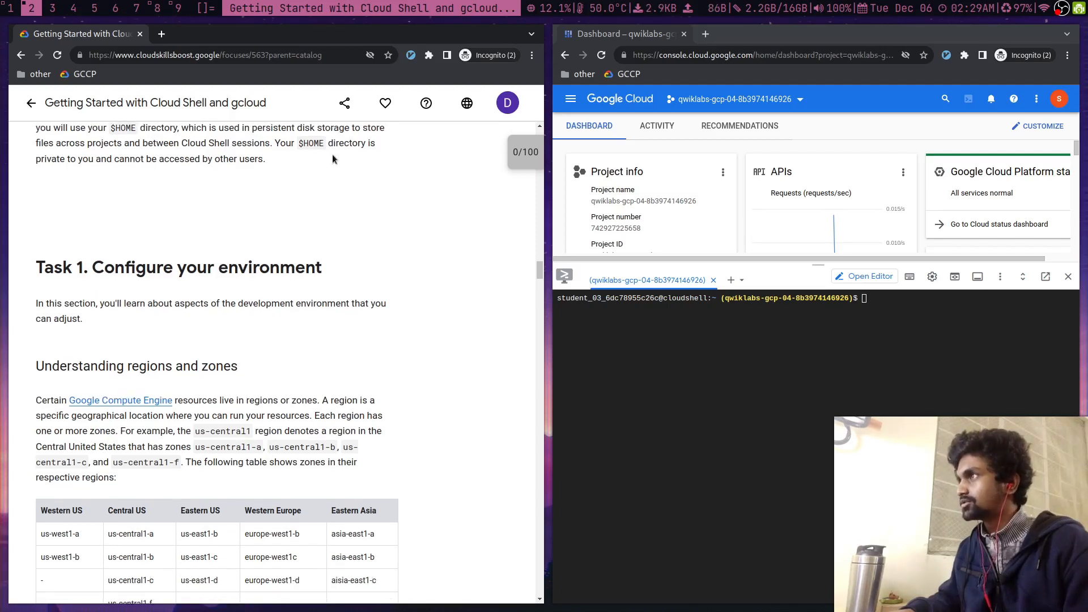
{"action": "scroll", "coordinate": [385, 187], "scroll_direction": "down", "scroll_amount": 4}
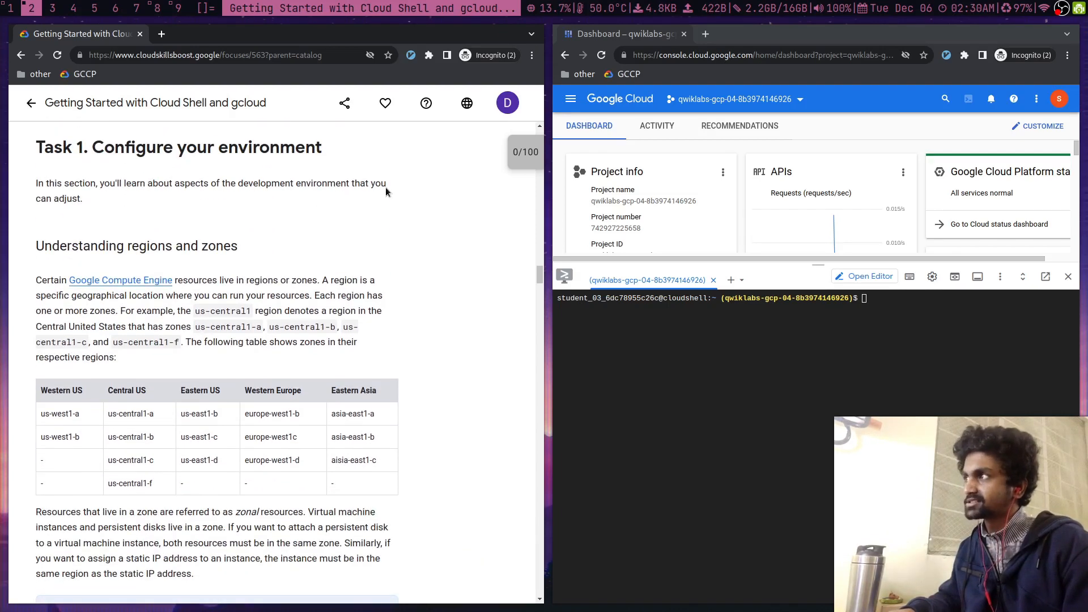
{"action": "scroll", "coordinate": [386, 187], "scroll_direction": "down", "scroll_amount": 4}
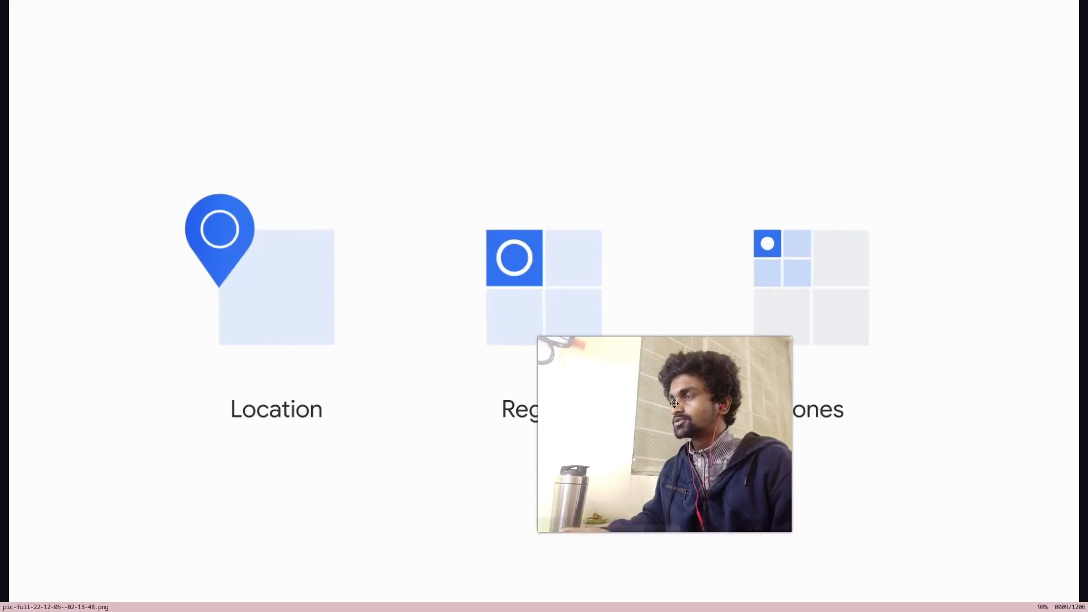
{"action": "left_click_drag", "start_coordinate": [674, 404], "coordinate": [841, 433]}
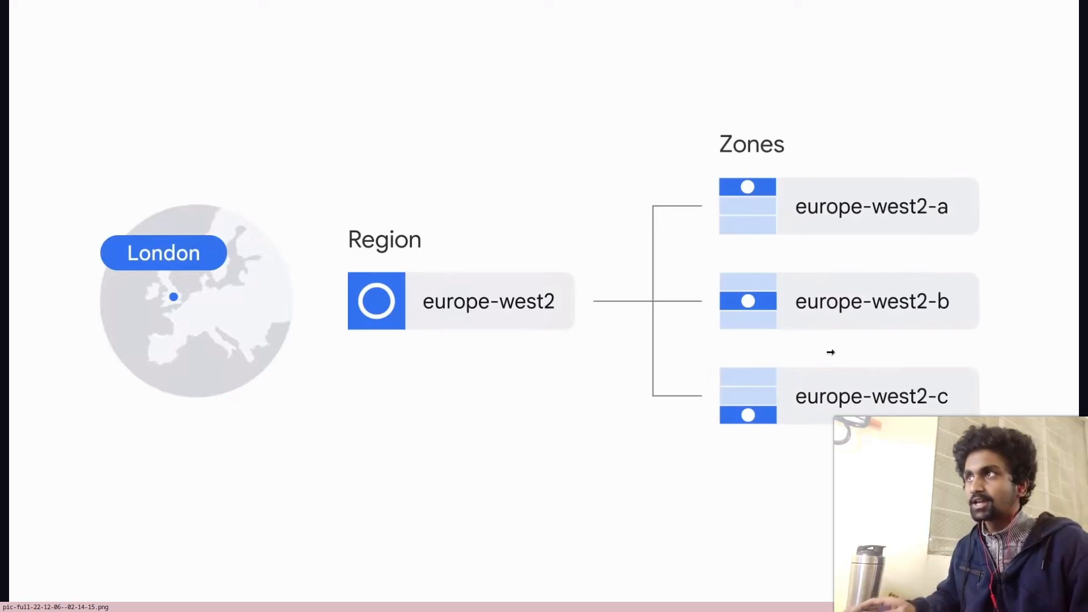
{"action": "left_click_drag", "start_coordinate": [955, 514], "coordinate": [456, 496]}
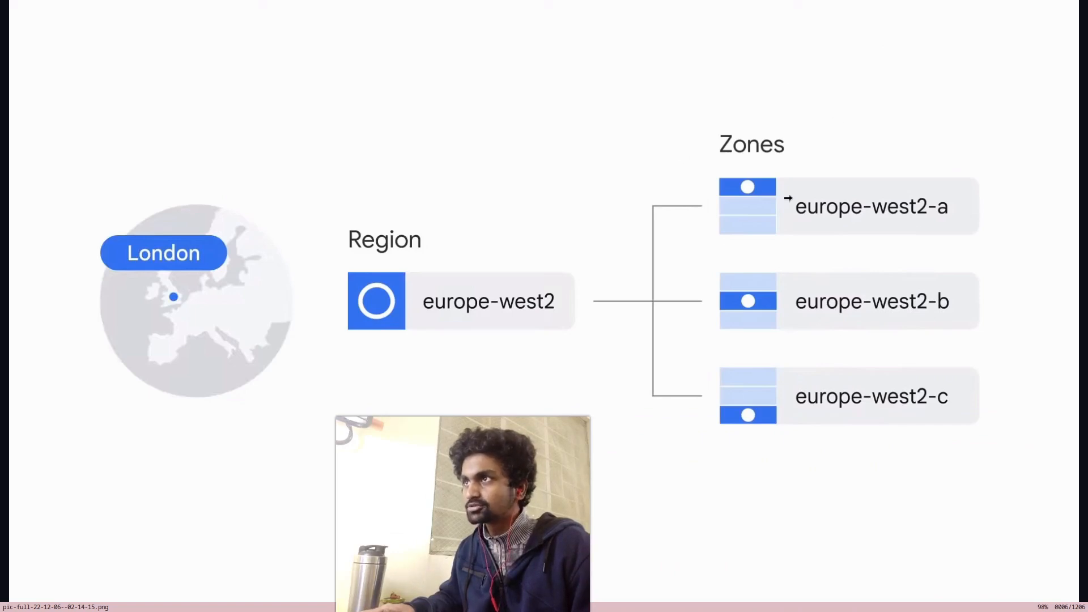
{"action": "left_click_drag", "start_coordinate": [431, 525], "coordinate": [930, 527]}
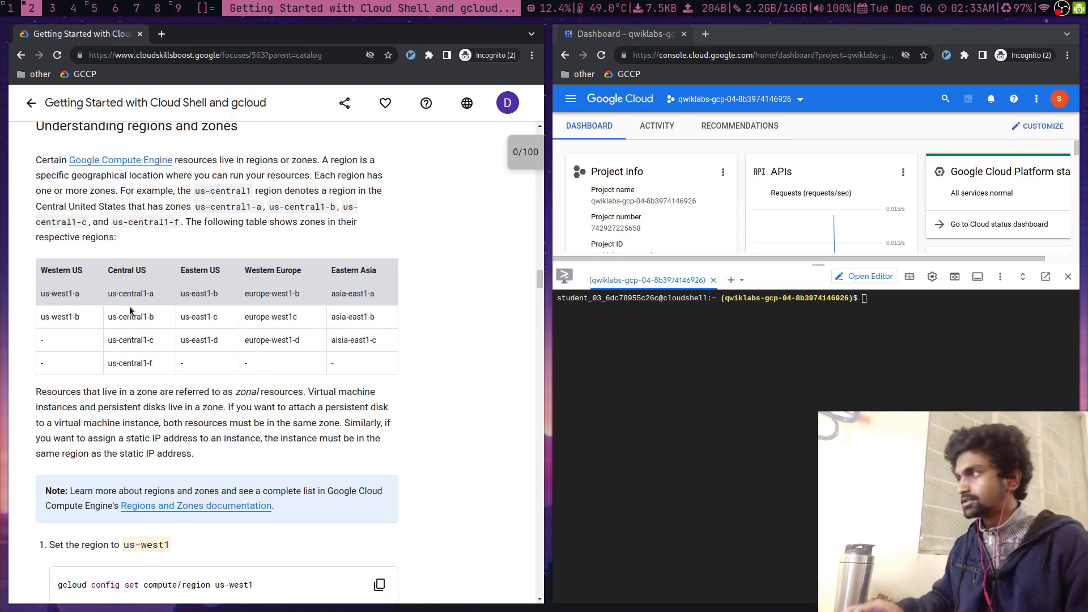
- Run gcloud config --help in Cloud Shell, reusing the earlier gcloud config command
{"action": "scroll", "coordinate": [159, 326], "scroll_direction": "down", "scroll_amount": 1}
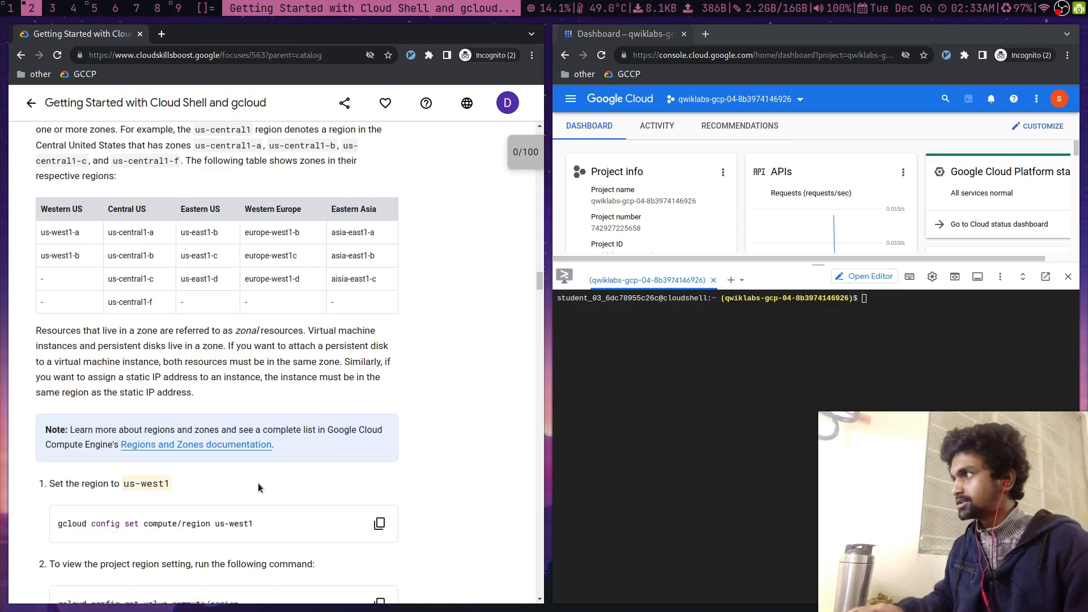
{"action": "scroll", "coordinate": [258, 483], "scroll_direction": "up", "scroll_amount": 1}
{"action": "key", "text": "Up"}
{"action": "key", "text": "Down"}
{"action": "key", "text": "Up"}
{"action": "key", "text": "BackSpace"}
{"action": "key", "text": "BackSpace"}
{"action": "key", "text": "BackSpace"}
{"action": "key", "text": "BackSpace"}
{"action": "key", "text": "BackSpace"}
{"action": "key", "text": "BackSpace"}
{"action": "key", "text": "BackSpace"}
{"action": "key", "text": "BackSpace"}
{"action": "key", "text": "BackSpace"}
{"action": "key", "text": "BackSpace"}
{"action": "key", "text": "BackSpace"}
{"action": "key", "text": "BackSpace"}
{"action": "key", "text": "BackSpace"}
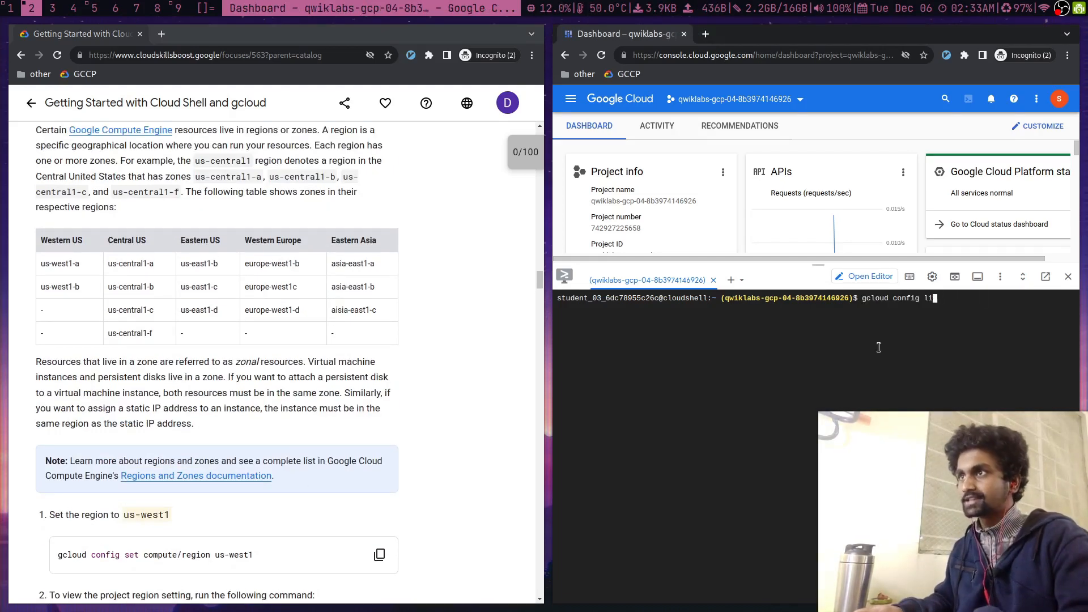
{"action": "type", "text": "--"}
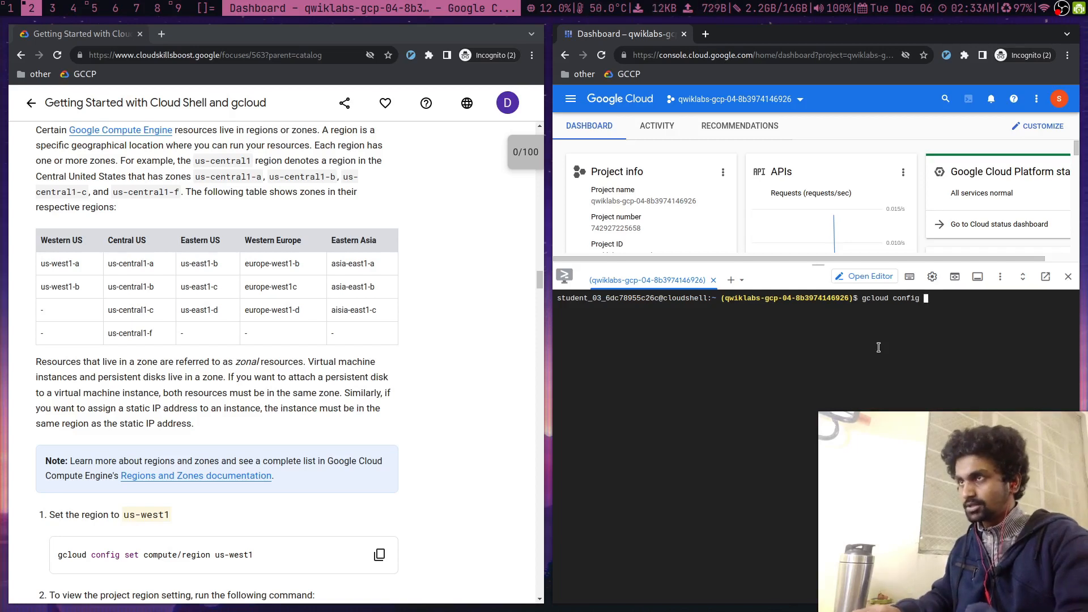
{"action": "type", "text": "help"}
{"action": "key", "text": "Return"}
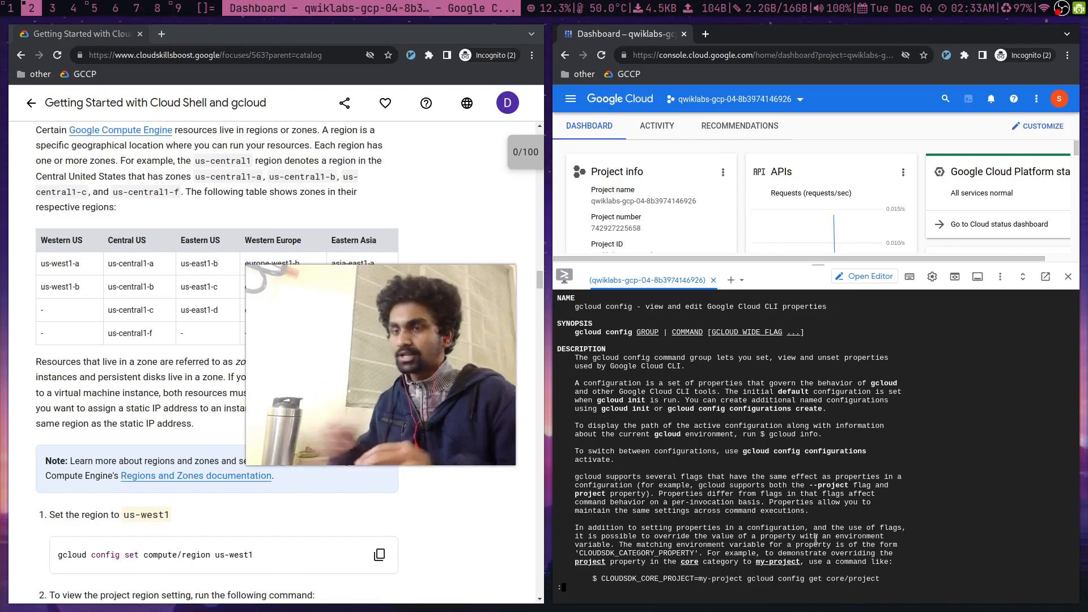
- Examine the description, groups, commands and available properties in the gcloud config help, and close the help
{"action": "scroll", "coordinate": [816, 538], "scroll_direction": "down", "scroll_amount": 4}
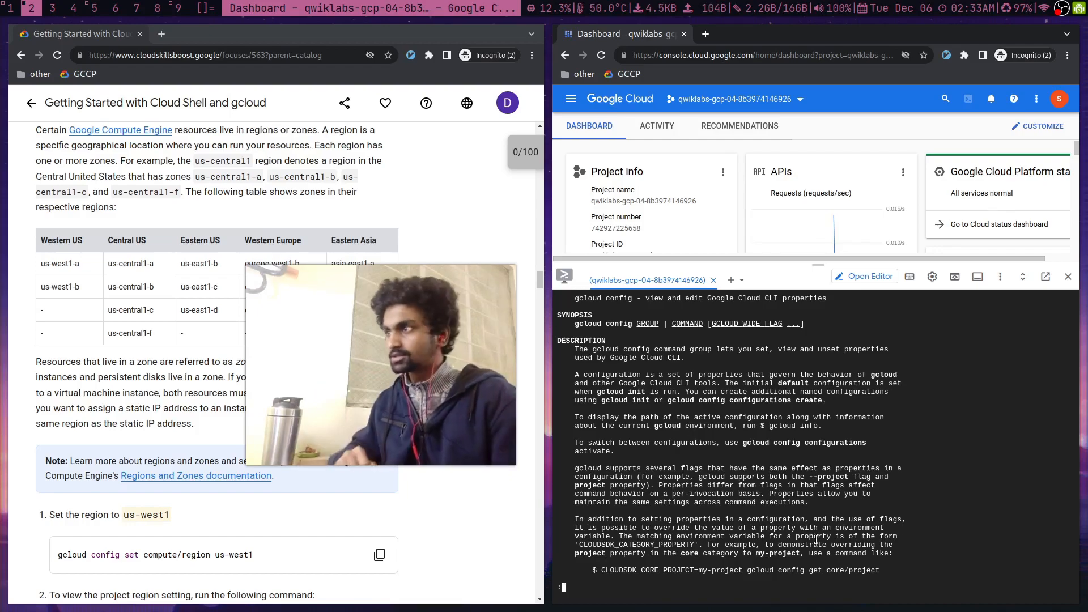
{"action": "scroll", "coordinate": [816, 538], "scroll_direction": "up", "scroll_amount": 3}
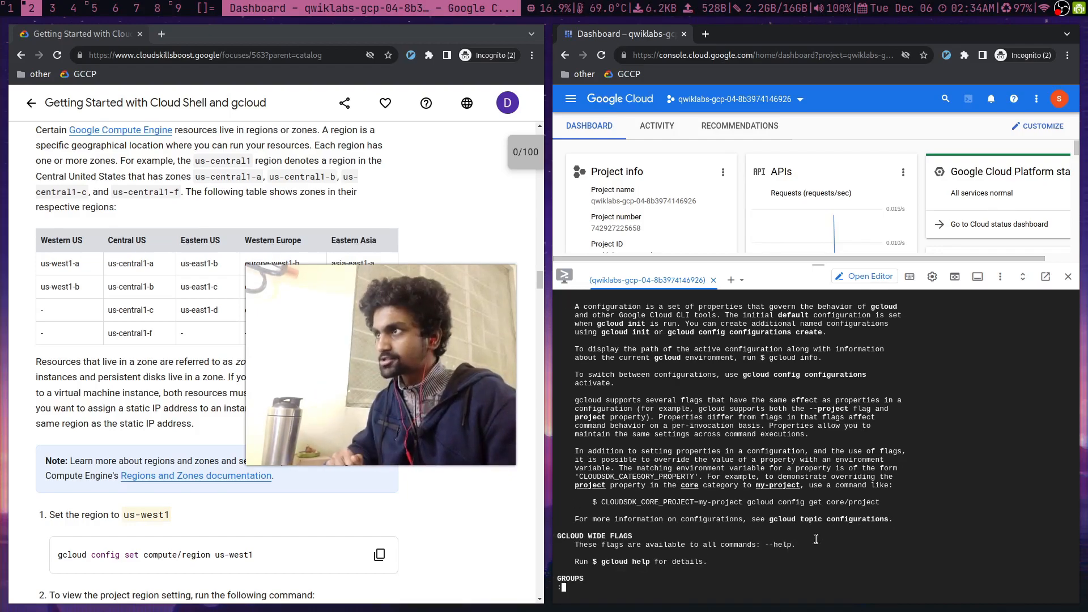
{"action": "scroll", "coordinate": [816, 539], "scroll_direction": "down", "scroll_amount": 6}
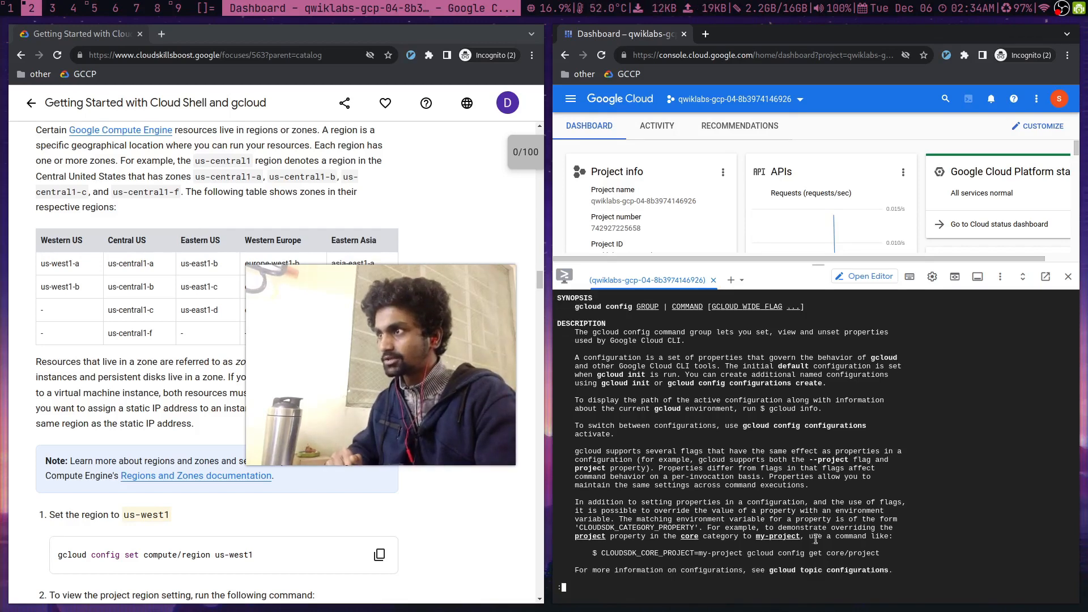
{"action": "scroll", "coordinate": [816, 538], "scroll_direction": "down", "scroll_amount": 6}
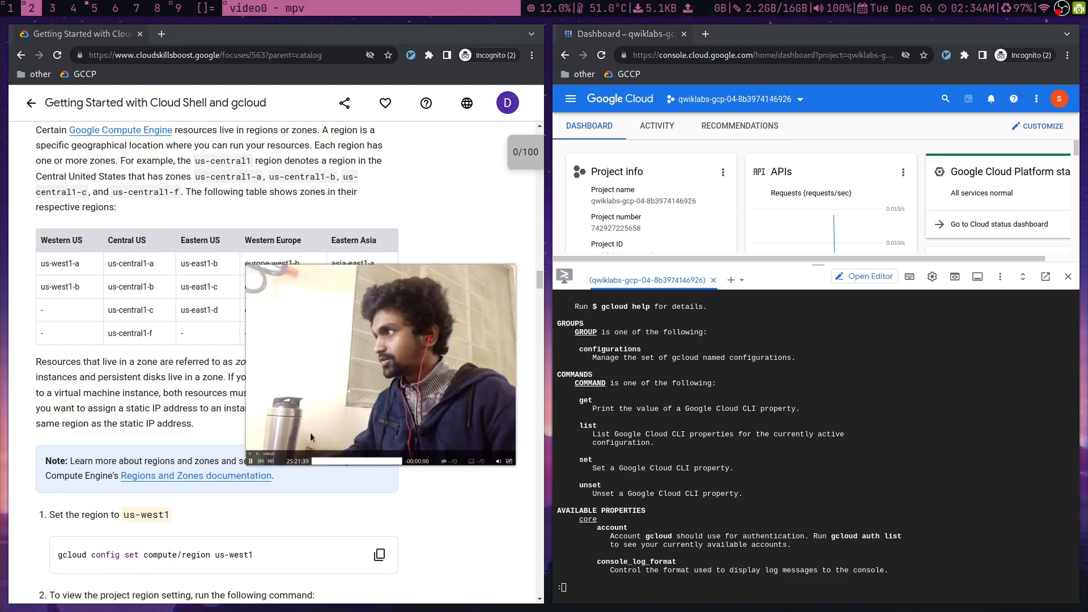
{"action": "key", "text": "q"}
- Set the compute region to us-west1 in Cloud Shell with gcloud config set compute/region
{"action": "key", "text": "Up"}
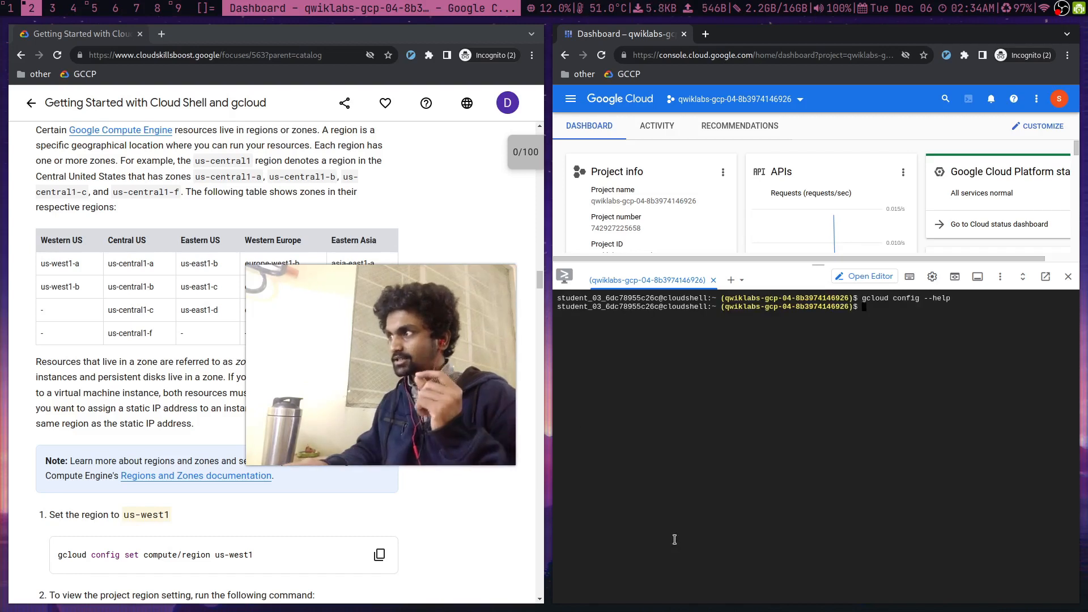
{"action": "key", "text": "BackSpace"}
{"action": "key", "text": "BackSpace"}
{"action": "key", "text": "BackSpace"}
{"action": "key", "text": "BackSpace"}
{"action": "key", "text": "BackSpace"}
{"action": "key", "text": "BackSpace"}
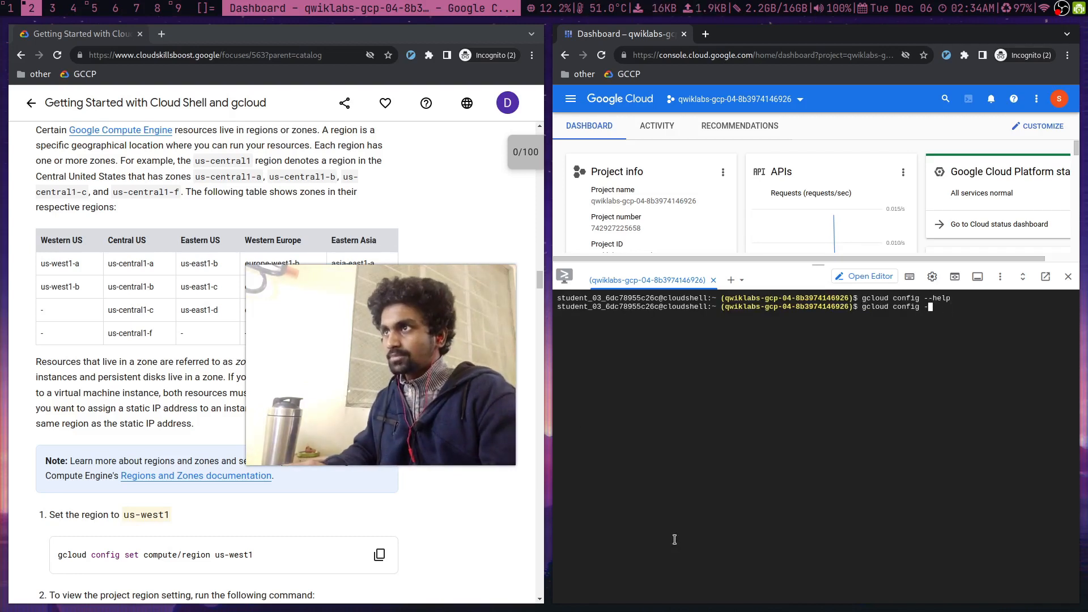
{"action": "type", "text": "set"}
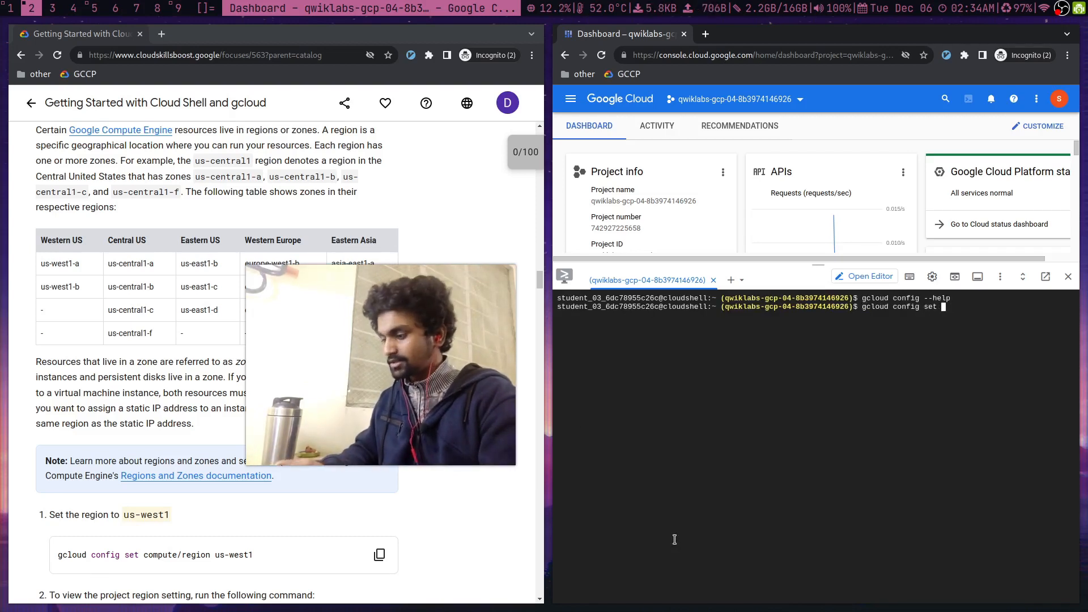
{"action": "type", "text": " compute/r"}
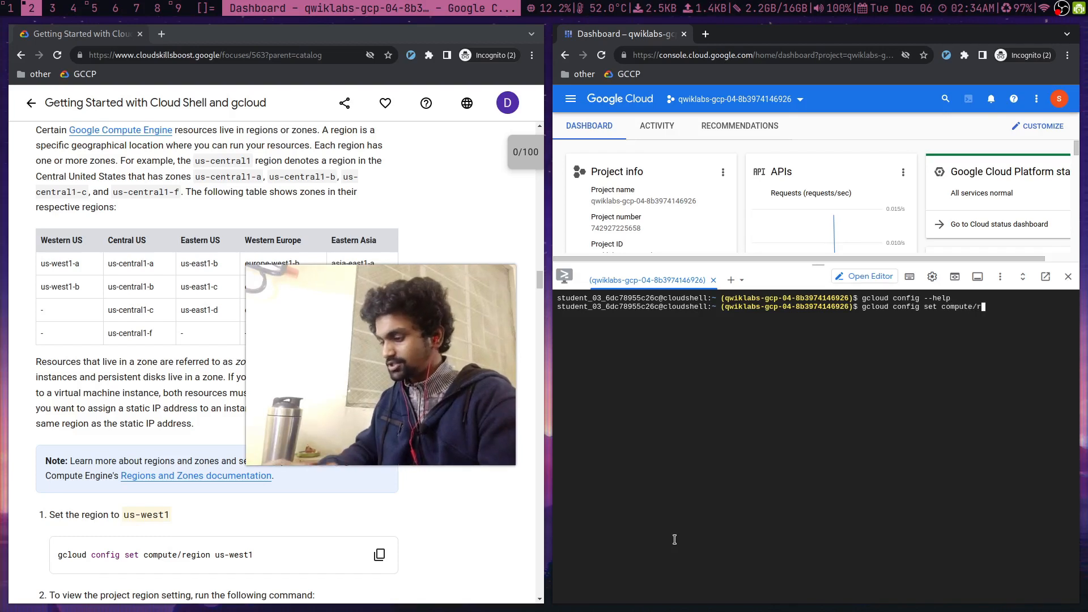
{"action": "type", "text": "egion us-west"}
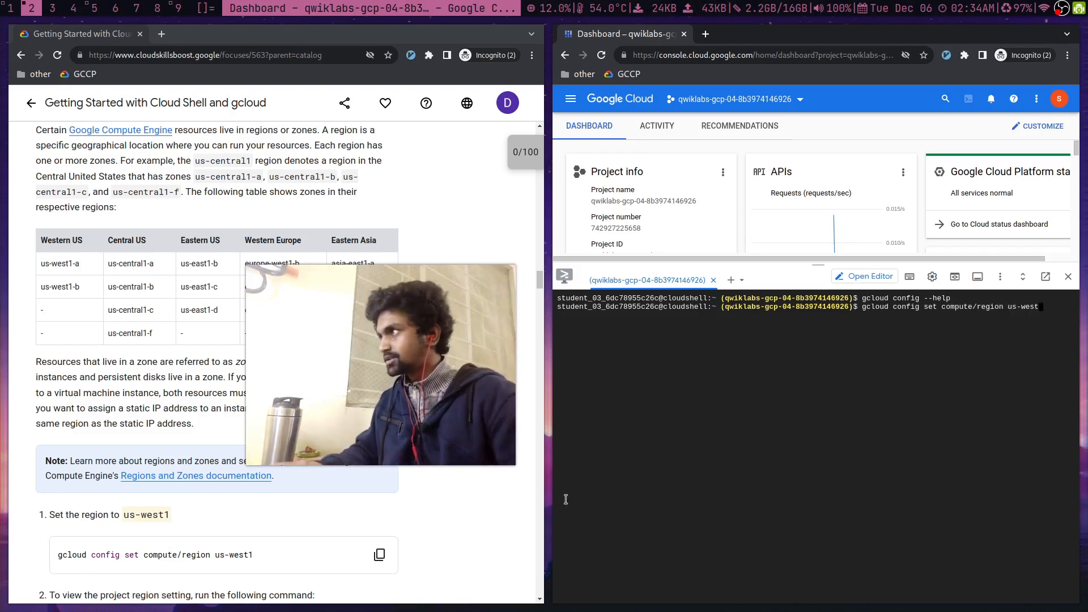
{"action": "left_click_drag", "start_coordinate": [420, 366], "coordinate": [993, 513]}
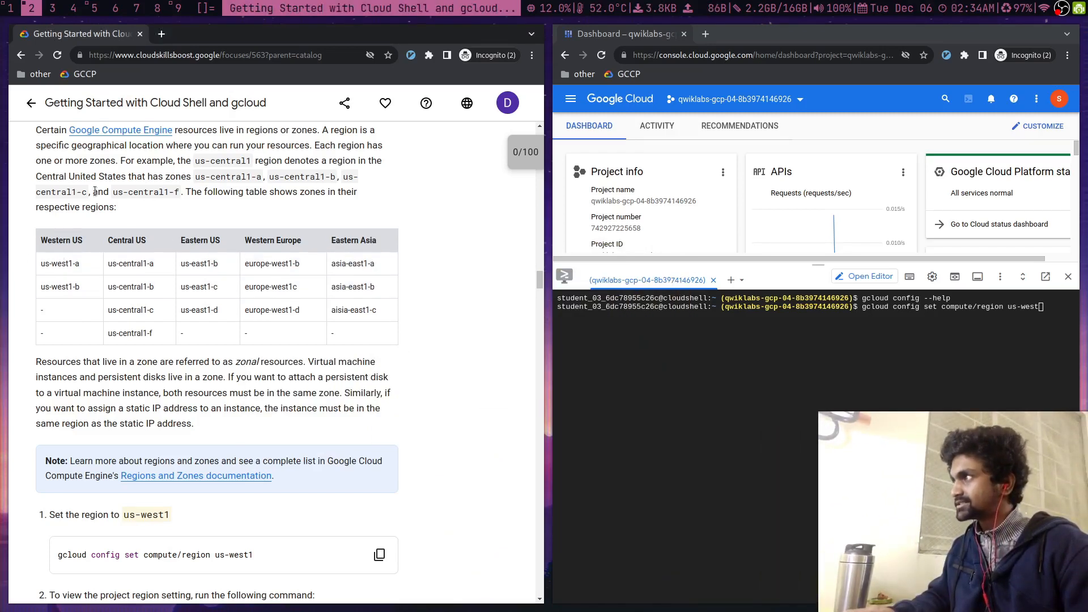
{"action": "left_click_drag", "start_coordinate": [41, 264], "coordinate": [68, 261]}
{"action": "triple_click", "coordinate": [50, 262]}
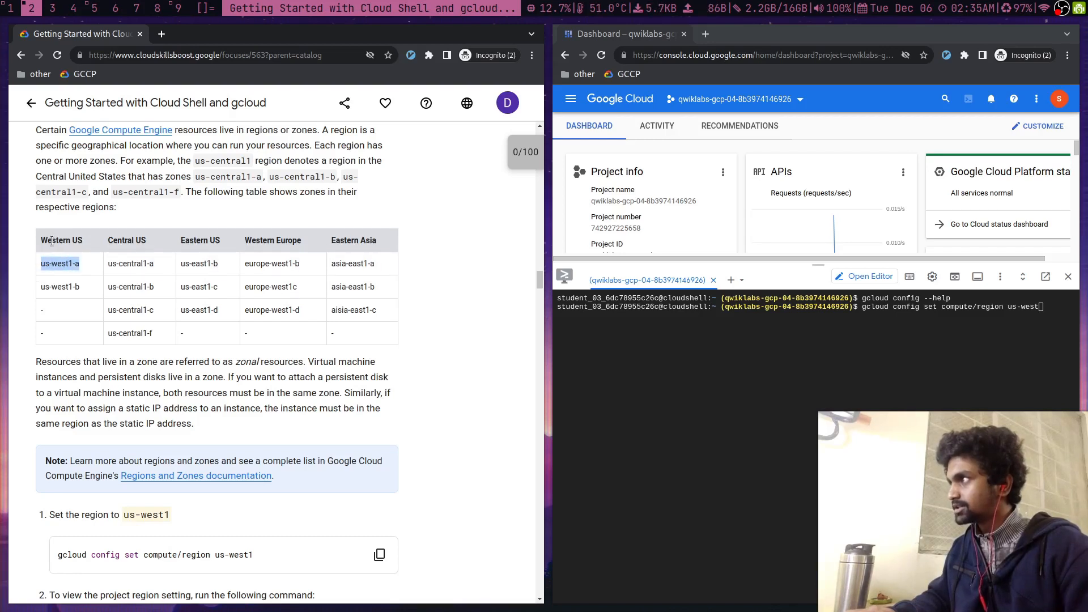
{"action": "left_click_drag", "start_coordinate": [916, 498], "coordinate": [916, 157]}
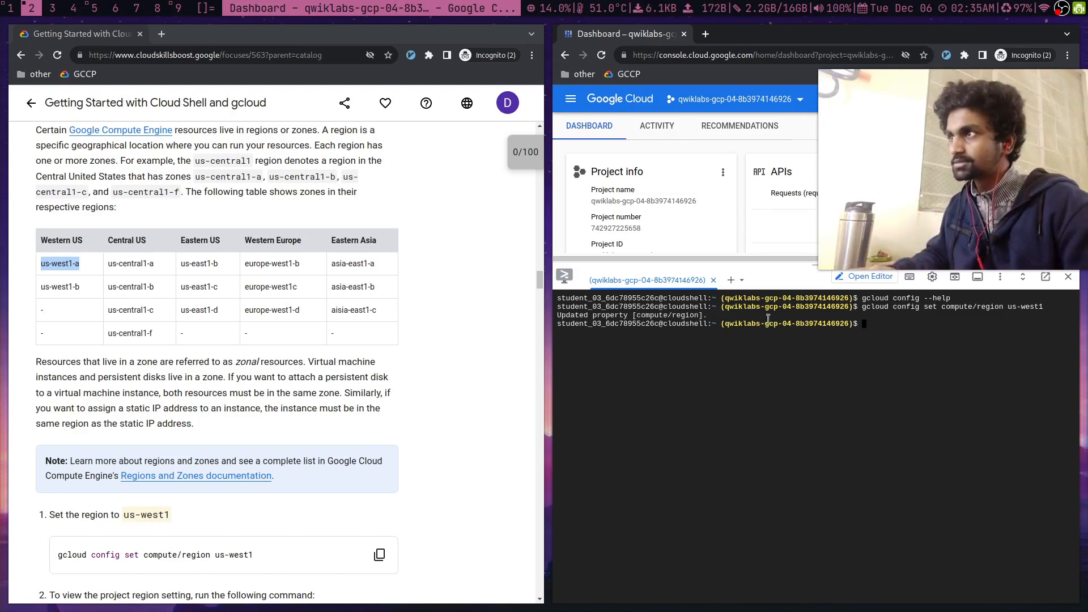
- View the project region setting by running the lab's gcloud config get-value compute/region command
{"action": "scroll", "coordinate": [281, 443], "scroll_direction": "down", "scroll_amount": 2}
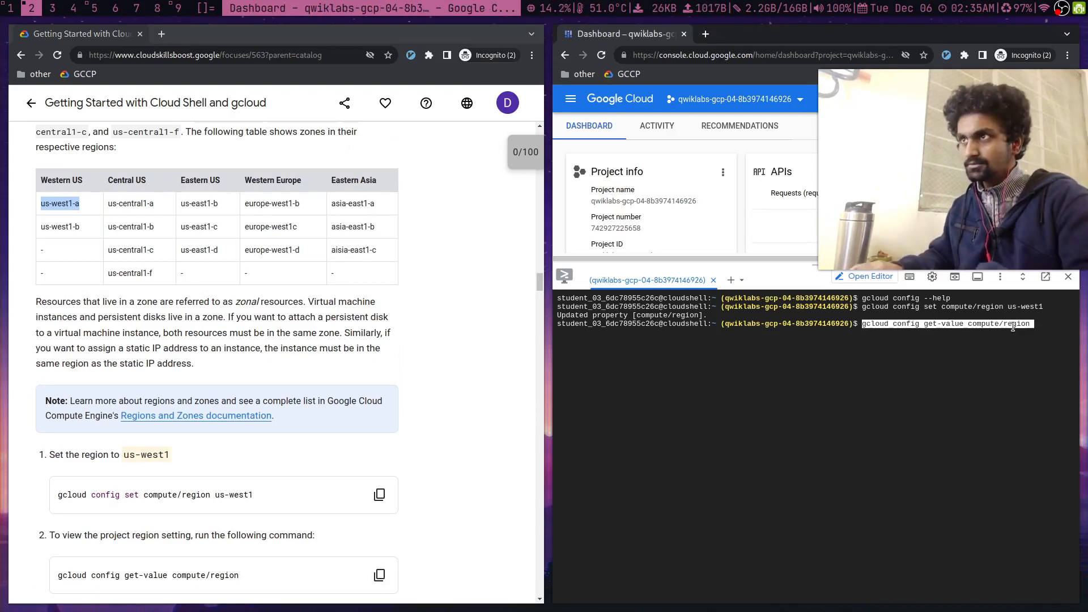
{"action": "key", "text": "Return"}
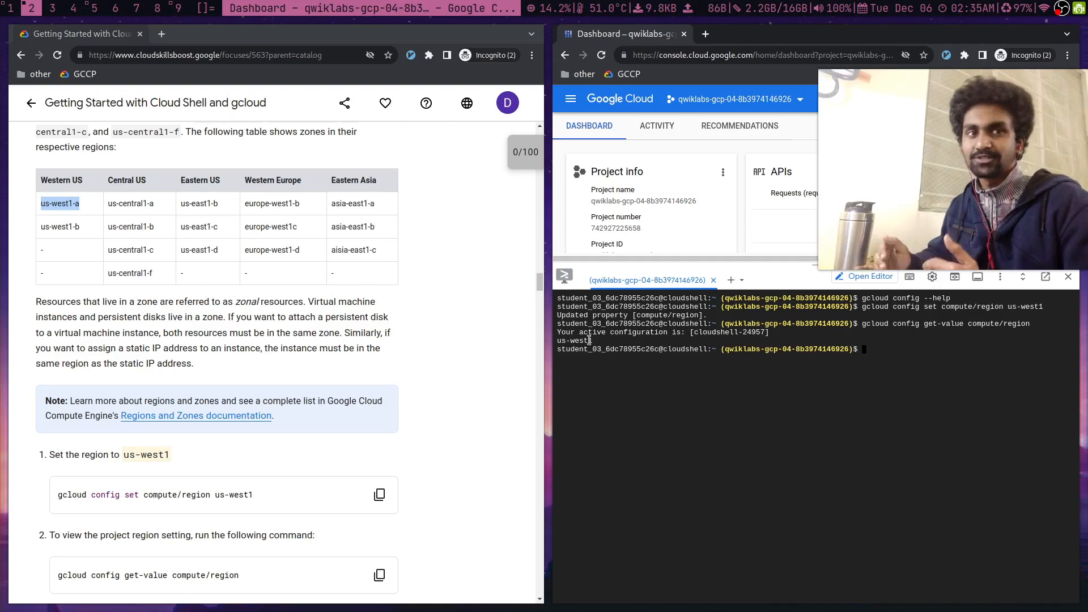
- Set the compute zone to us-west1-a by running the lab's gcloud config set compute/zone command
{"action": "scroll", "coordinate": [158, 385], "scroll_direction": "down", "scroll_amount": 3}
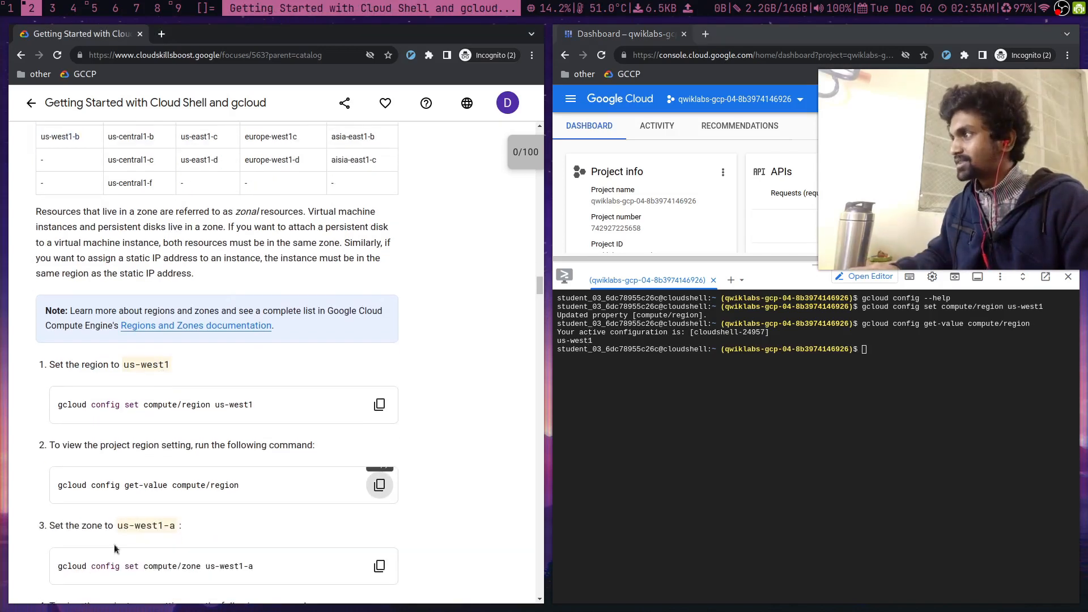
{"action": "left_click", "coordinate": [374, 577]}
{"action": "key", "text": "ctrl+v"}
{"action": "key", "text": "Return"}
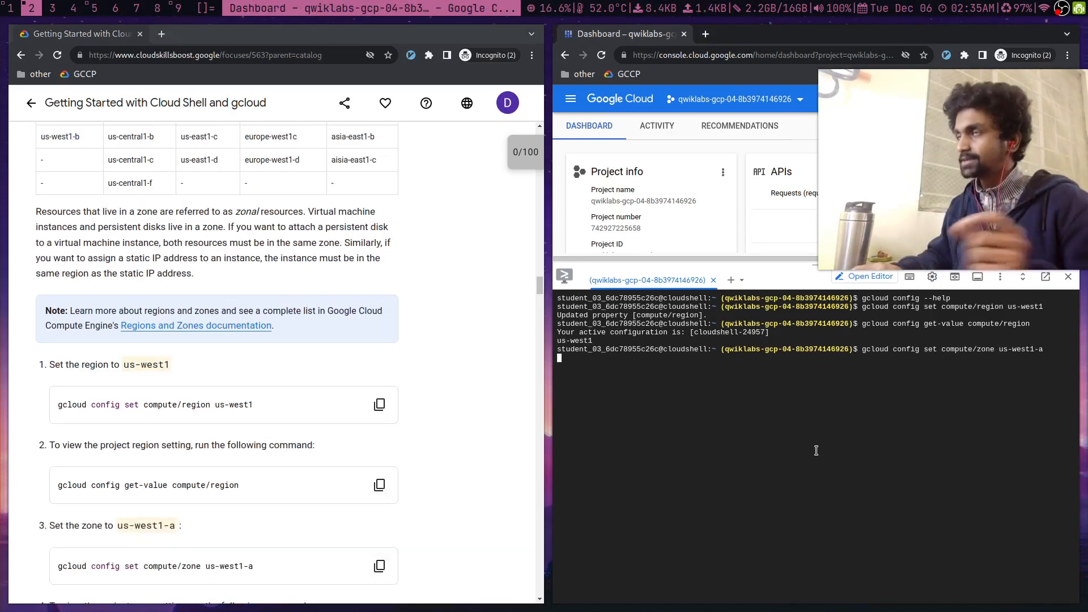
- View the project zone setting with gcloud config get-value compute/zone, adapting the earlier region query
{"action": "key", "text": "Up"}
{"action": "key", "text": "Up"}
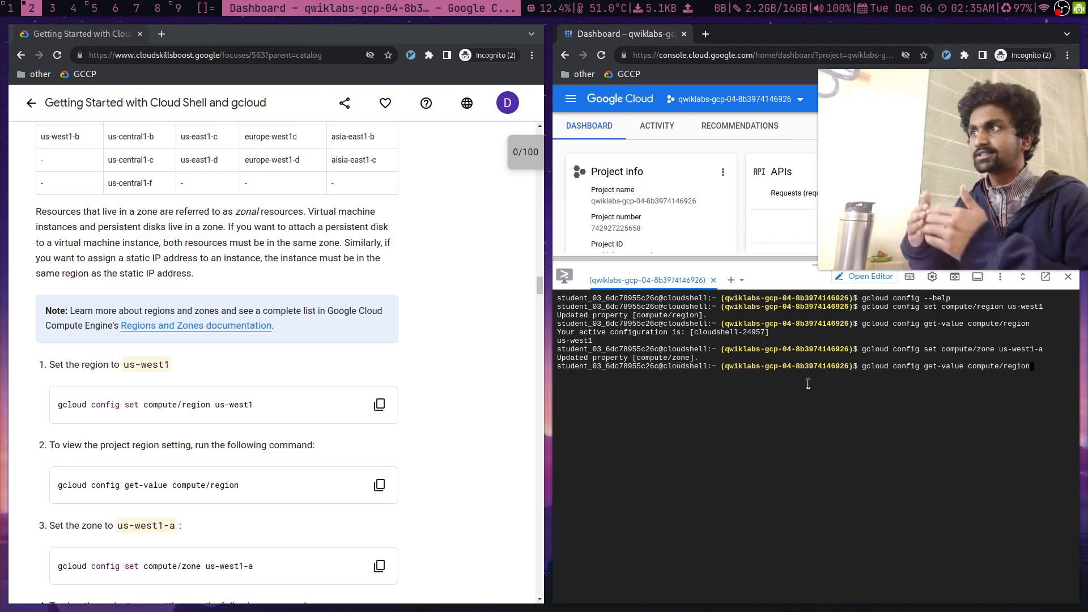
{"action": "key", "text": "BackSpace"}
{"action": "key", "text": "BackSpace"}
{"action": "key", "text": "BackSpace"}
{"action": "key", "text": "BackSpace"}
{"action": "key", "text": "BackSpace"}
{"action": "key", "text": "BackSpace"}
{"action": "type", "text": "zone"}
{"action": "scroll", "coordinate": [394, 551], "scroll_direction": "down", "scroll_amount": 3}
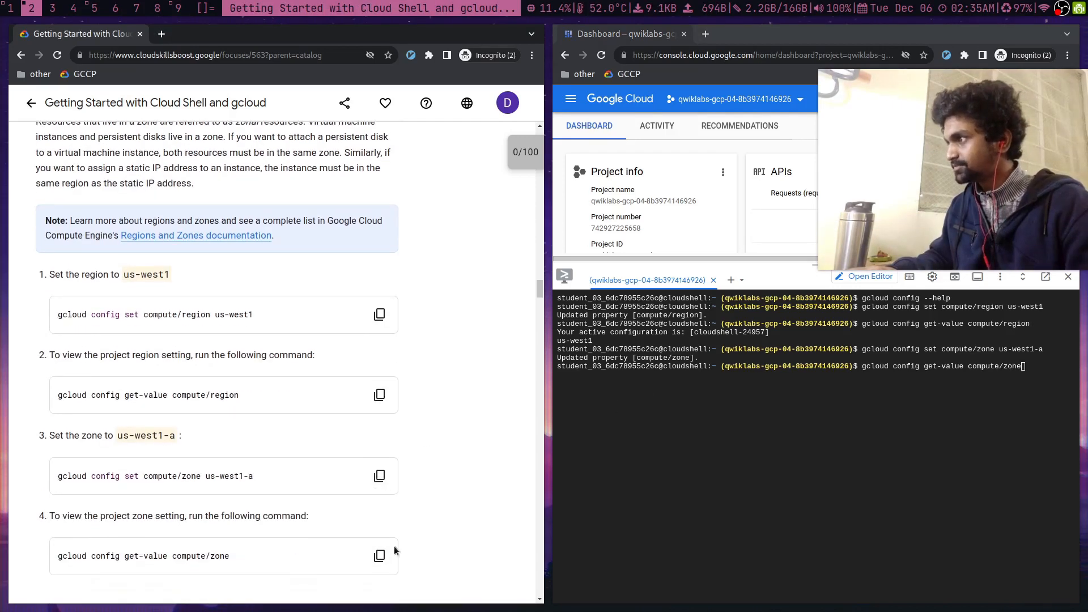
{"action": "key", "text": "Return"}
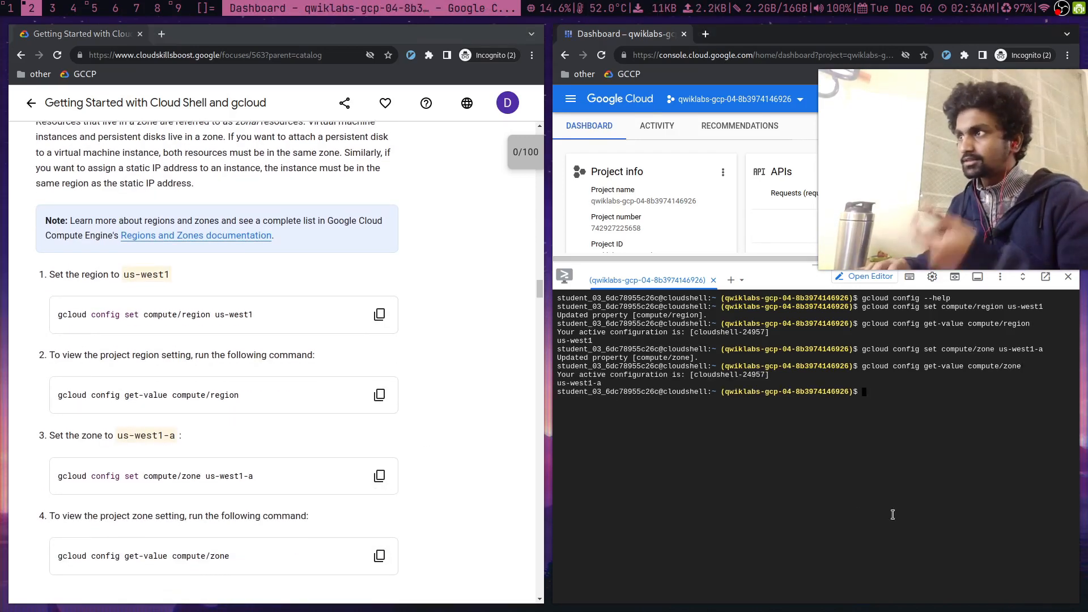
- Clear the terminal and run the lab's gcloud config get-value project command to view the project ID
{"action": "scroll", "coordinate": [452, 488], "scroll_direction": "down", "scroll_amount": 10}
{"action": "scroll", "coordinate": [454, 485], "scroll_direction": "down", "scroll_amount": 6}
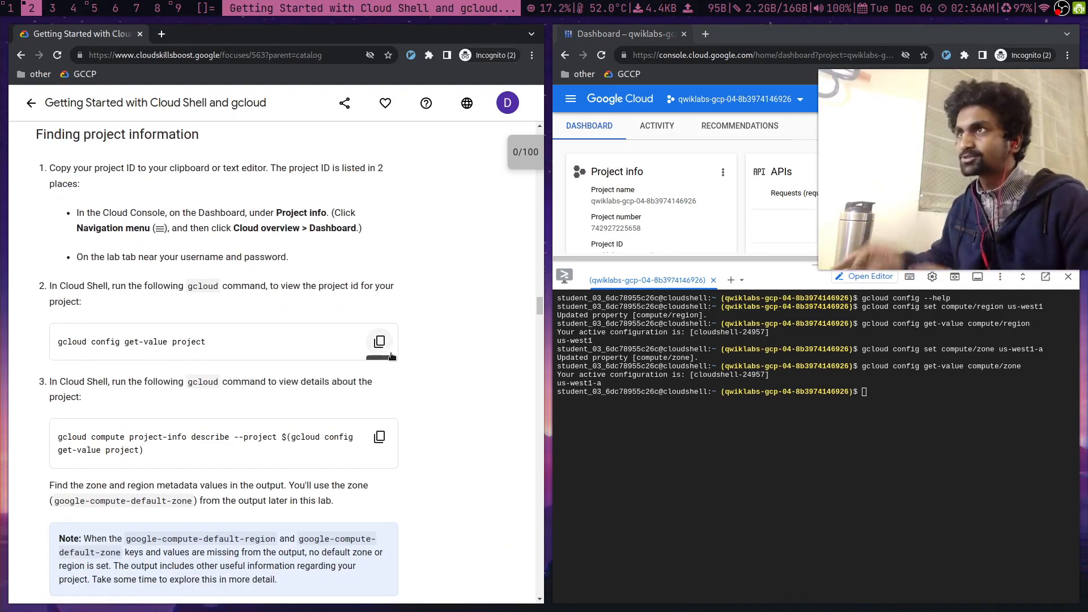
{"action": "left_click", "coordinate": [391, 355]}
{"action": "left_click", "coordinate": [720, 436]}
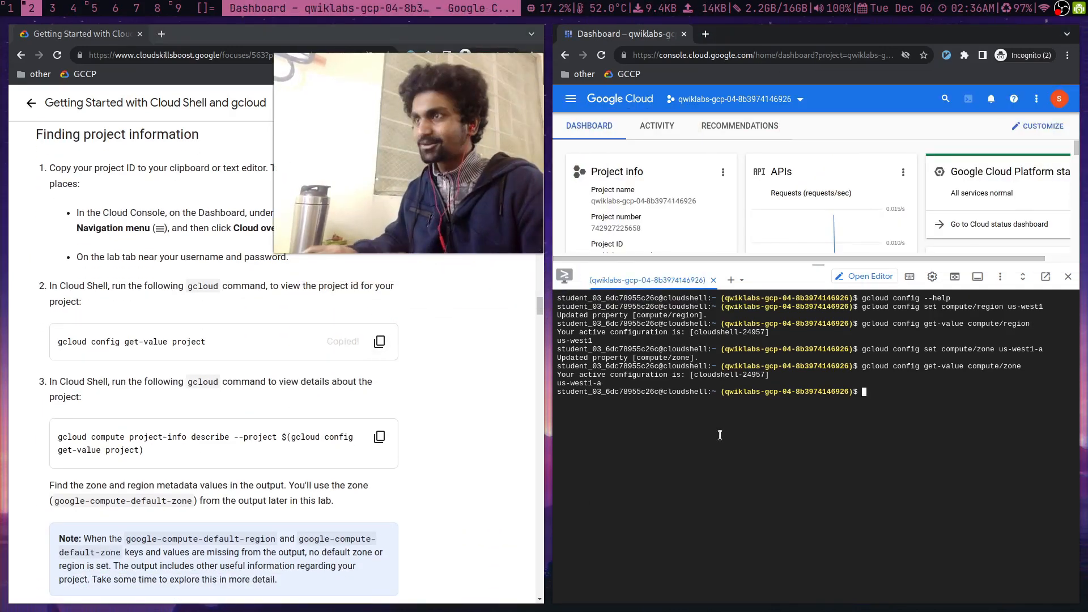
{"action": "key", "text": "ctrl+l"}
{"action": "key", "text": "ctrl+v"}
{"action": "key", "text": "Return"}
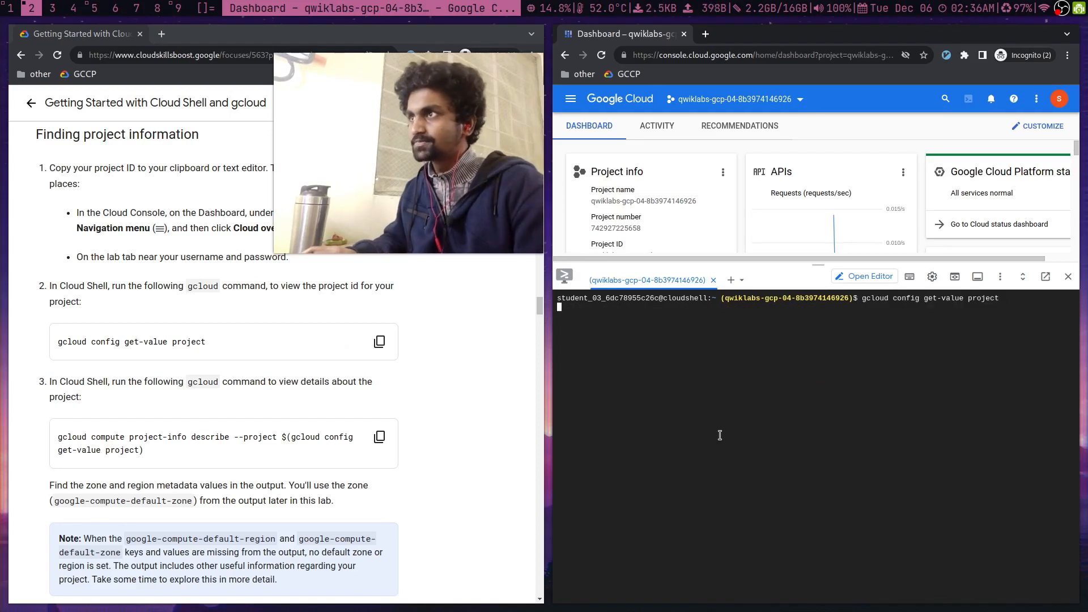
- Run gcloud config list project in Cloud Shell and select the project ID in the earlier get-value output
{"action": "key", "text": "Up"}
{"action": "key", "text": "Up"}
{"action": "key", "text": "Up"}
{"action": "key", "text": "Up"}
{"action": "key", "text": "Up"}
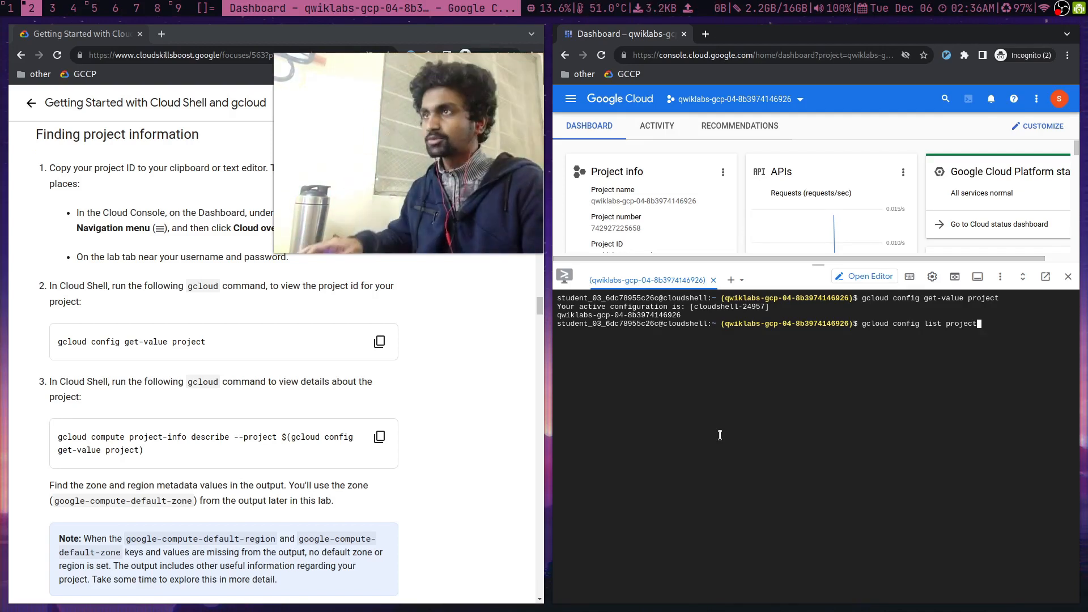
{"action": "key", "text": "Return"}
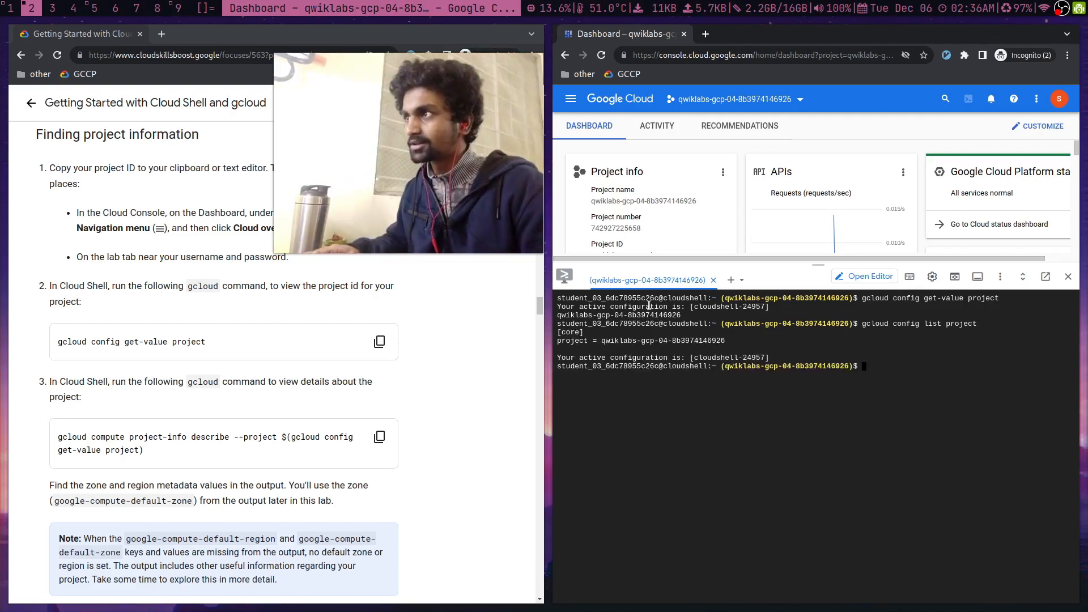
{"action": "double_click", "coordinate": [638, 316]}
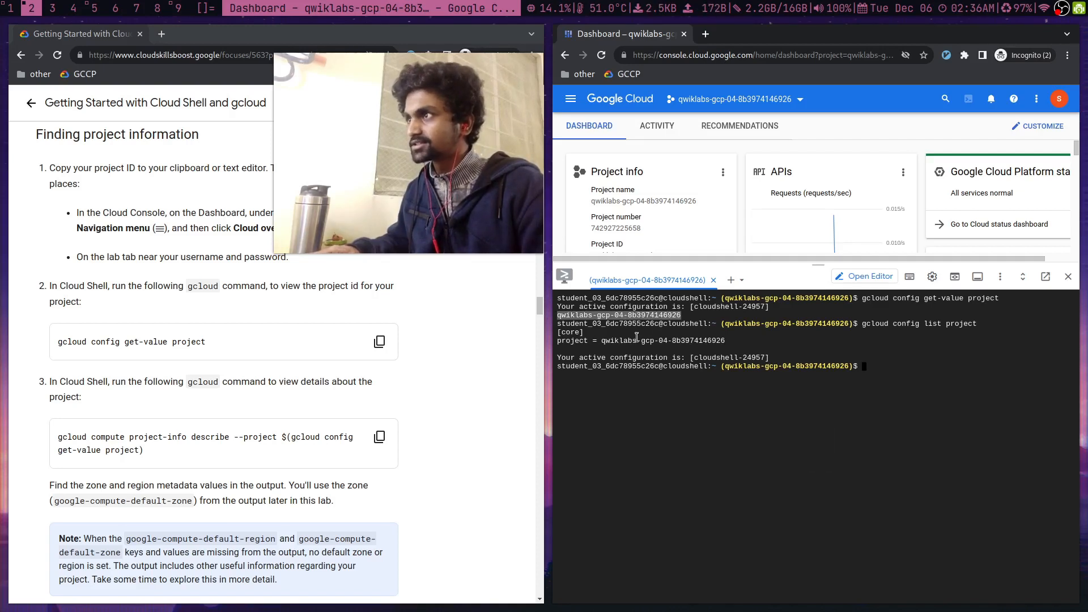
- Clear the terminal, copy the nested gcloud config get-value project part of the lab's step 3 command, and run it in Cloud Shell
{"action": "key", "text": "ctrl+l"}
{"action": "scroll", "coordinate": [173, 353], "scroll_direction": "down", "scroll_amount": 1}
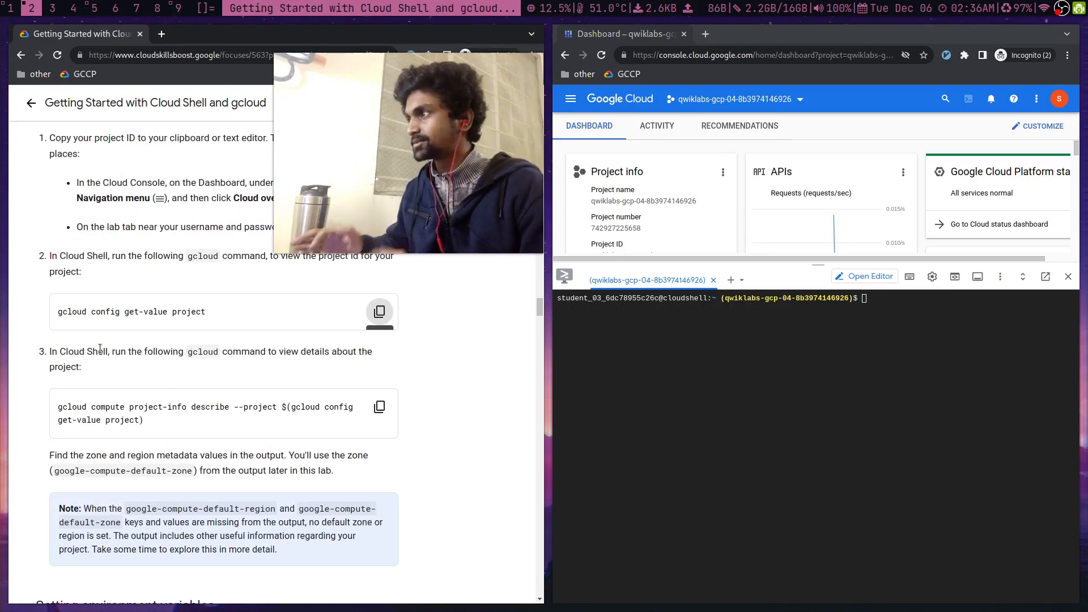
{"action": "left_click", "coordinate": [379, 407]}
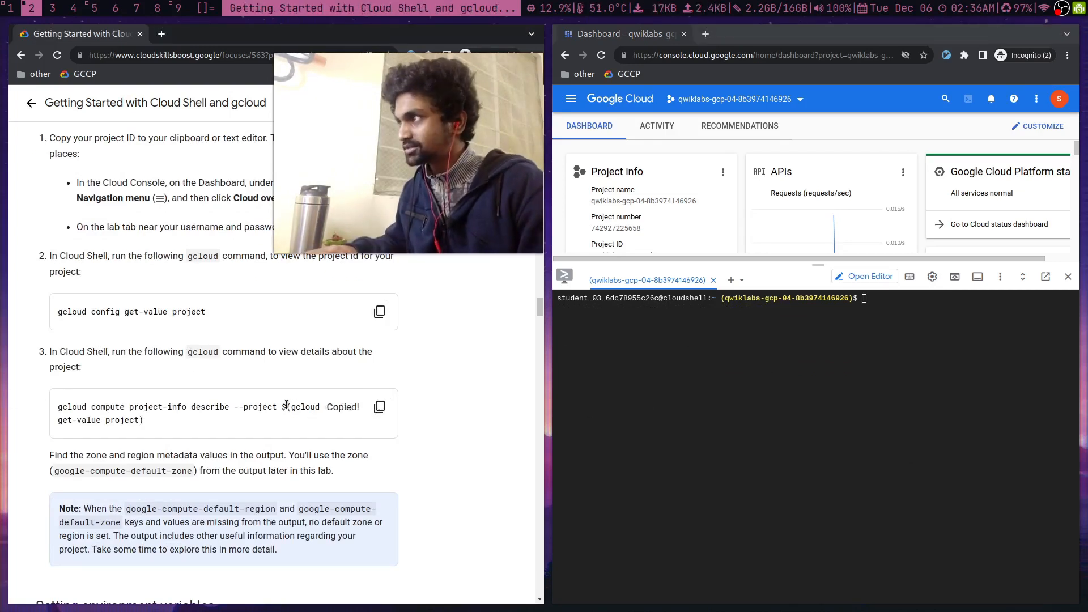
{"action": "left_click_drag", "start_coordinate": [291, 406], "coordinate": [134, 422]}
{"action": "right_click", "coordinate": [136, 422]}
{"action": "left_click", "coordinate": [154, 430]}
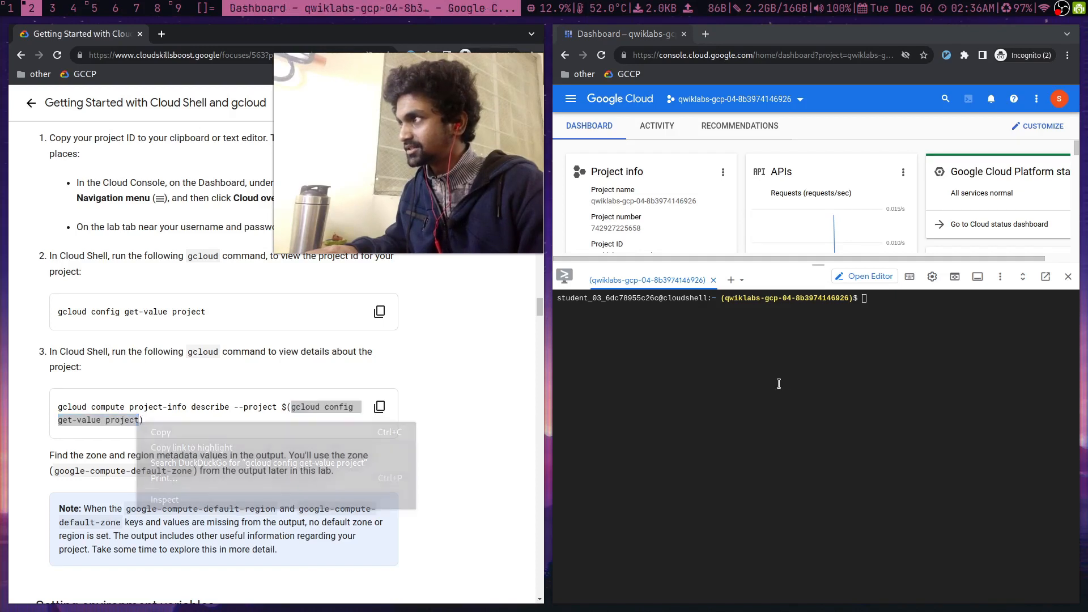
{"action": "key", "text": "ctrl+v"}
{"action": "key", "text": "Return"}
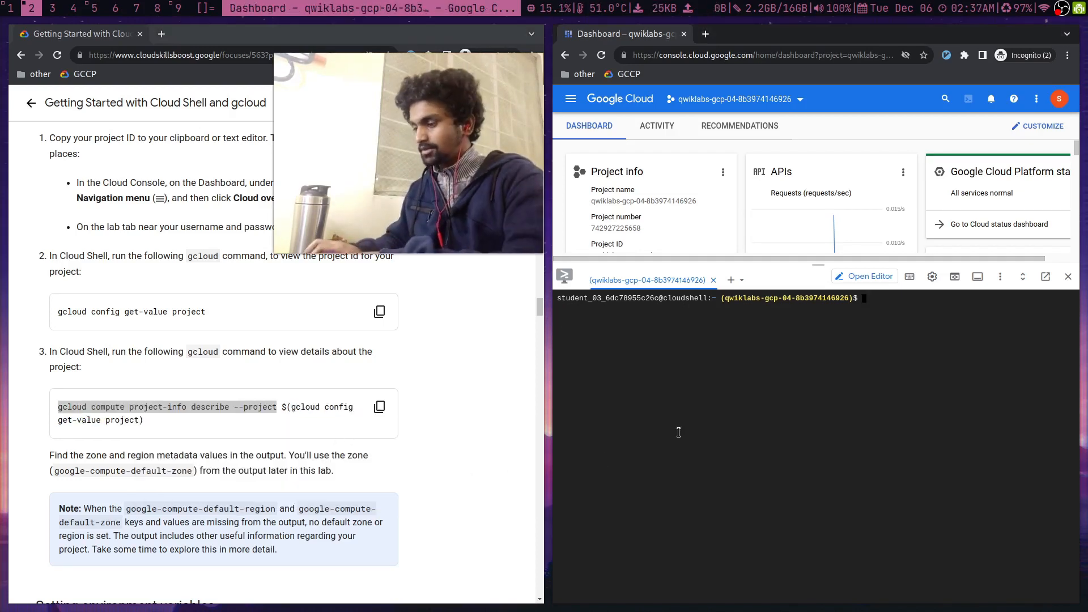
{"action": "key", "text": "ctrl+v"}
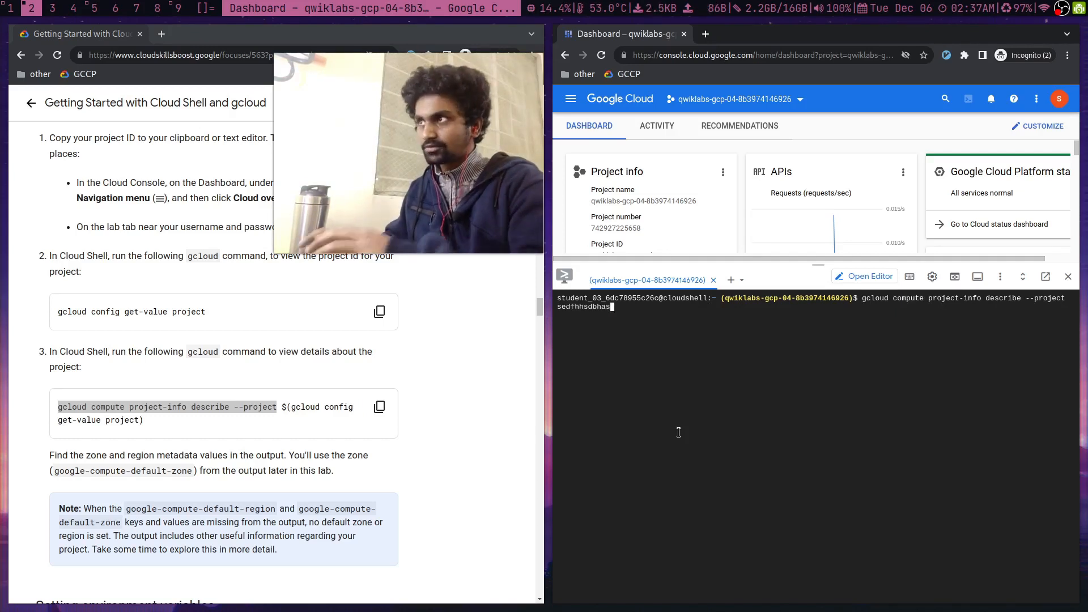
{"action": "key", "text": "BackSpace"}
{"action": "key", "text": "BackSpace"}
{"action": "key", "text": "BackSpace"}
{"action": "key", "text": "BackSpace"}
{"action": "key", "text": "BackSpace"}
{"action": "key", "text": "BackSpace"}
{"action": "key", "text": "BackSpace"}
{"action": "key", "text": "BackSpace"}
{"action": "key", "text": "BackSpace"}
{"action": "key", "text": "BackSpace"}
{"action": "key", "text": "BackSpace"}
{"action": "key", "text": "BackSpace"}
{"action": "key", "text": "BackSpace"}
{"action": "key", "text": "BackSpace"}
{"action": "key", "text": "BackSpace"}
{"action": "key", "text": "BackSpace"}
{"action": "key", "text": "BackSpace"}
{"action": "key", "text": "BackSpace"}
{"action": "key", "text": "BackSpace"}
{"action": "key", "text": "BackSpace"}
{"action": "key", "text": "BackSpace"}
{"action": "key", "text": "BackSpace"}
{"action": "key", "text": "BackSpace"}
{"action": "key", "text": "BackSpace"}
{"action": "key", "text": "BackSpace"}
{"action": "key", "text": "BackSpace"}
{"action": "key", "text": "BackSpace"}
{"action": "key", "text": "BackSpace"}
{"action": "key", "text": "BackSpace"}
{"action": "key", "text": "BackSpace"}
{"action": "key", "text": "BackSpace"}
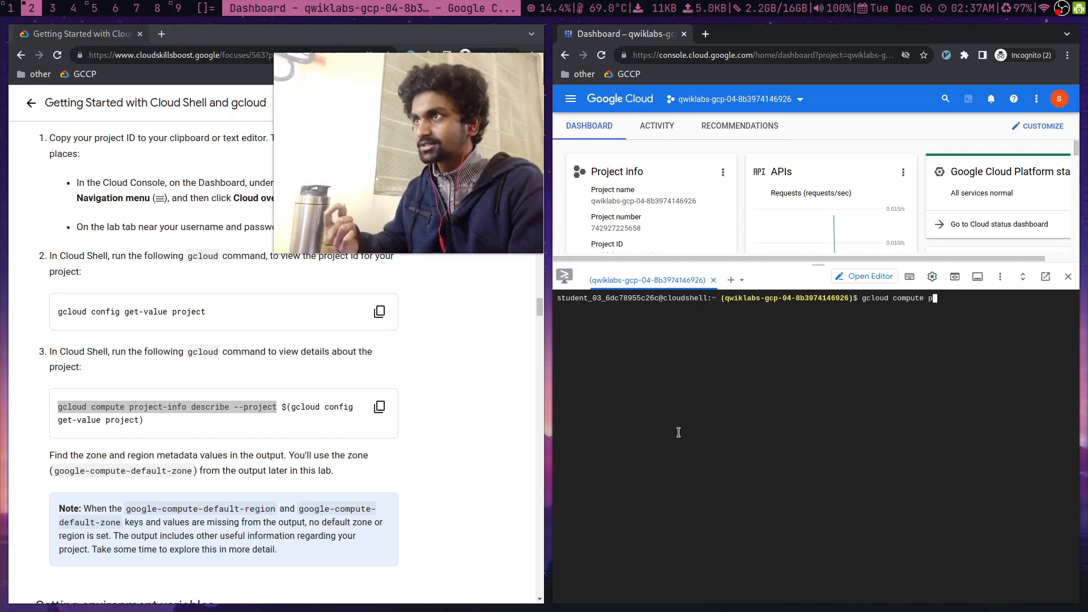
- Rerun gcloud config get-value project from the command history and select the project ID in its output
{"action": "key", "text": "Up"}
{"action": "key", "text": "Up"}
{"action": "key", "text": "Down"}
{"action": "key", "text": "Down"}
{"action": "key", "text": "Up"}
{"action": "key", "text": "Return"}
{"action": "double_click", "coordinate": [618, 315]}
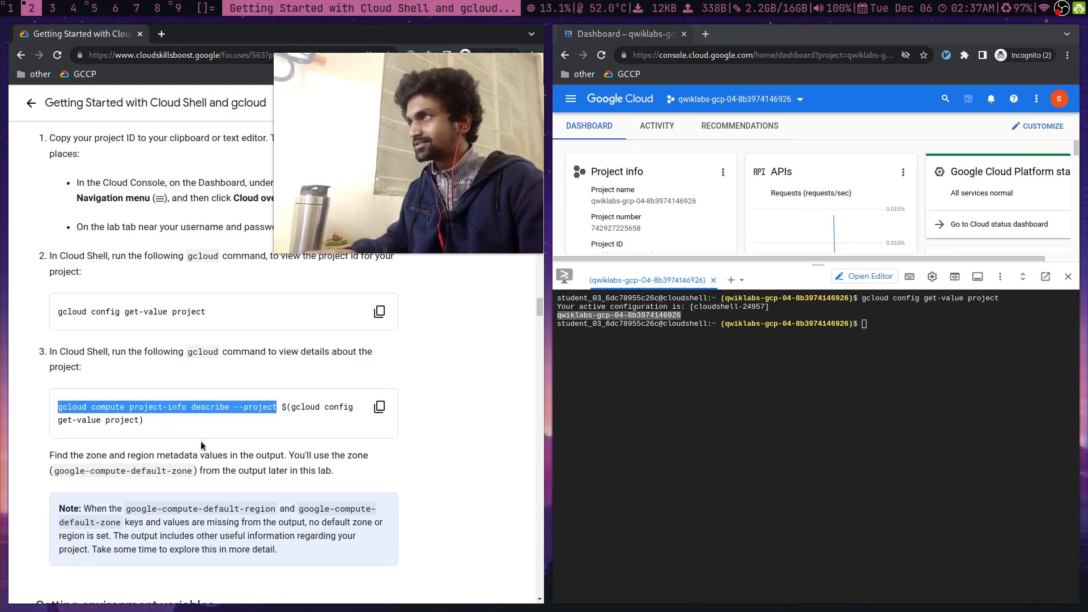
- Clear the terminal and run the lab's gcloud compute project-info describe --project $(gcloud config get-value project) command
{"action": "key", "text": "ctrl+c"}
{"action": "key", "text": "ctrl+l"}
{"action": "key", "text": "ctrl+v"}
{"action": "key", "text": "Return"}
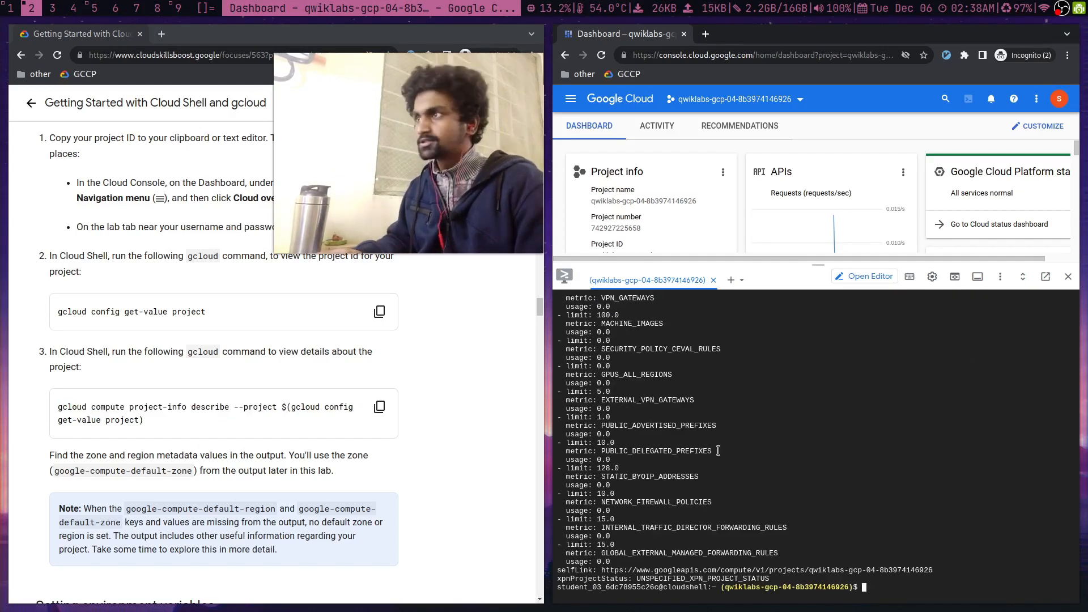
{"action": "key", "text": "ctrl+l"}
{"action": "key", "text": "ctrl+v"}
{"action": "key", "text": "Return"}
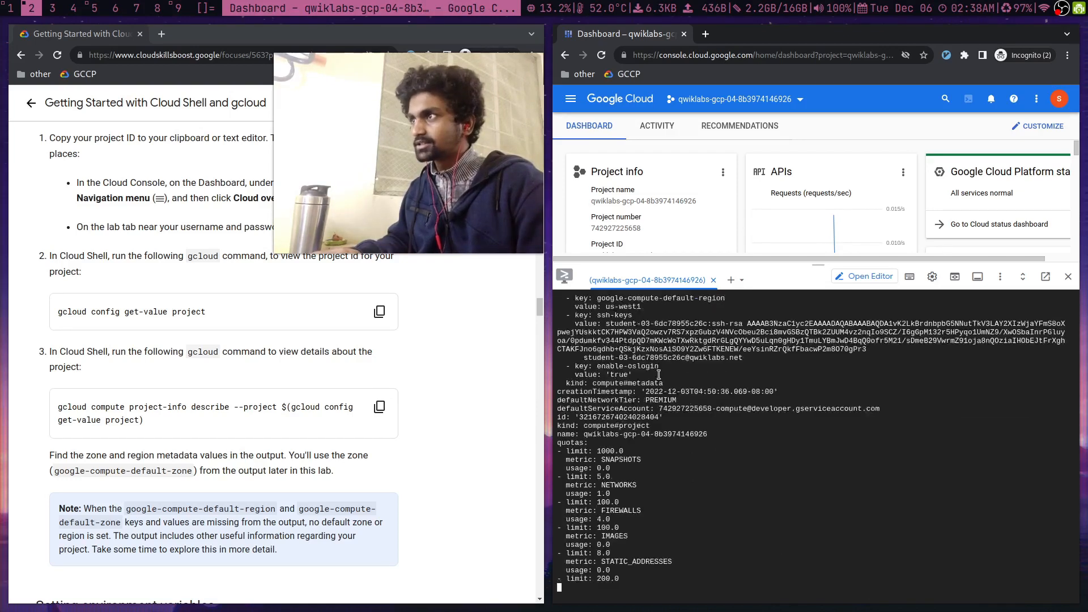
- Examine the default zone, default region and ssh-keys metadata in the project details output, and clear the terminal
{"action": "scroll", "coordinate": [702, 439], "scroll_direction": "up", "scroll_amount": 10}
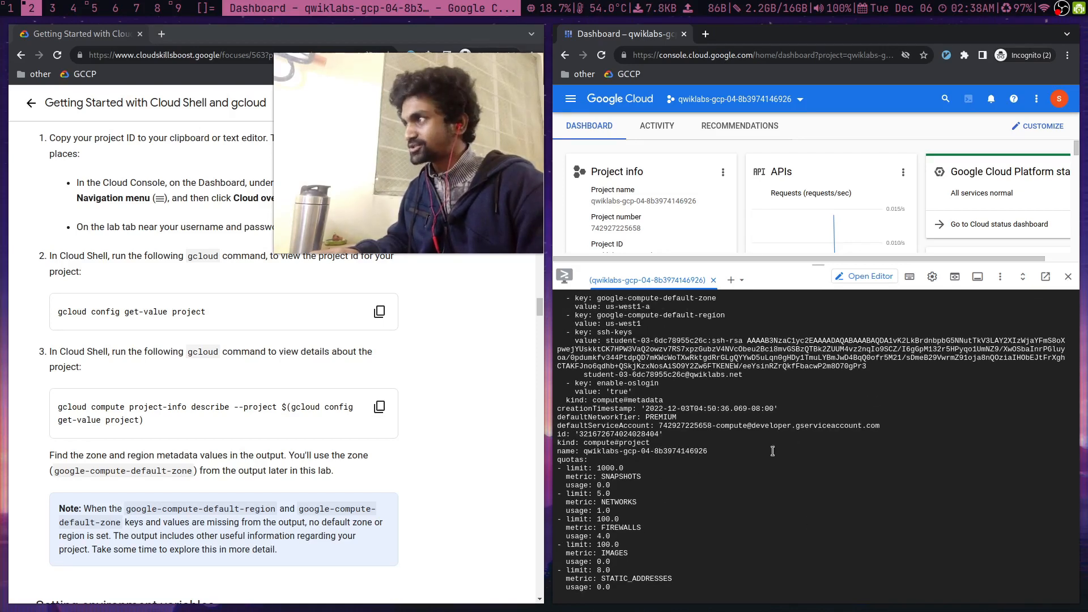
{"action": "scroll", "coordinate": [772, 451], "scroll_direction": "up", "scroll_amount": 2}
{"action": "left_click_drag", "start_coordinate": [592, 365], "coordinate": [643, 383]}
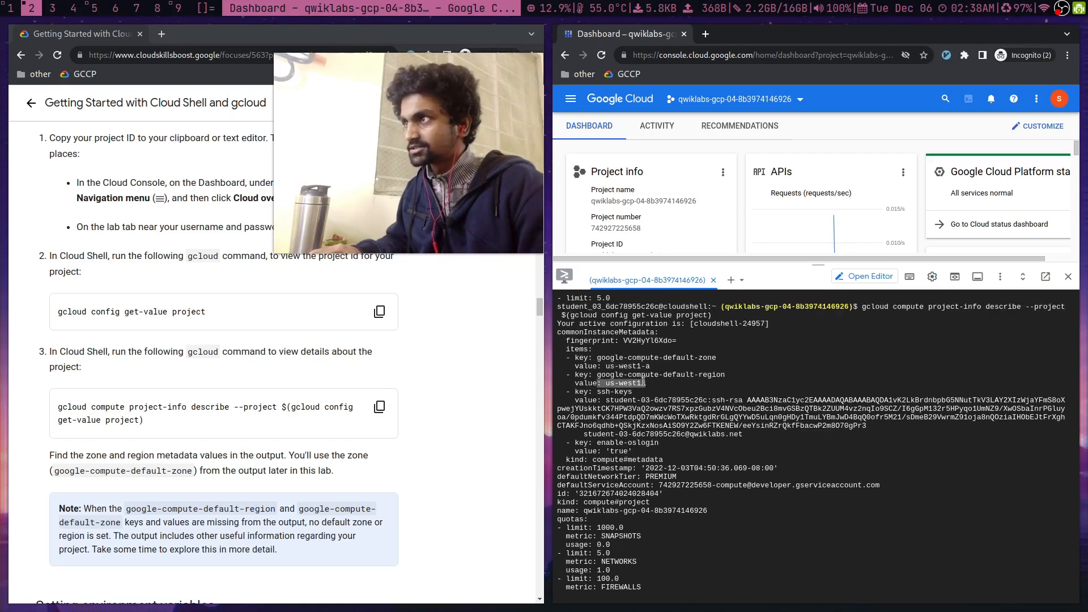
{"action": "left_click", "coordinate": [620, 407]}
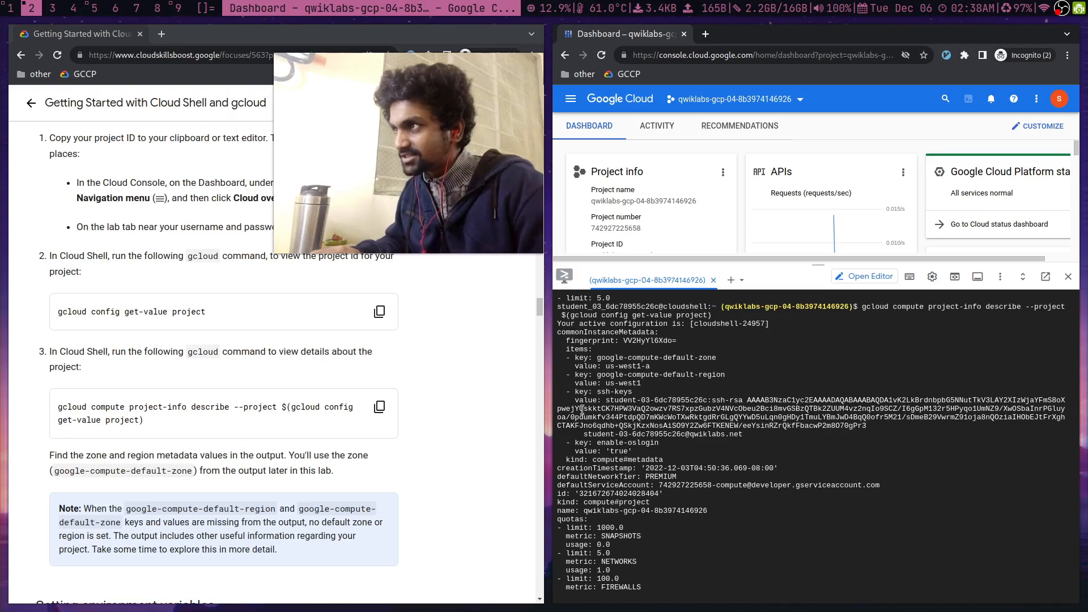
{"action": "left_click_drag", "start_coordinate": [713, 400], "coordinate": [878, 429]}
{"action": "scroll", "coordinate": [882, 431], "scroll_direction": "down", "scroll_amount": 2}
{"action": "scroll", "coordinate": [882, 432], "scroll_direction": "down", "scroll_amount": 20}
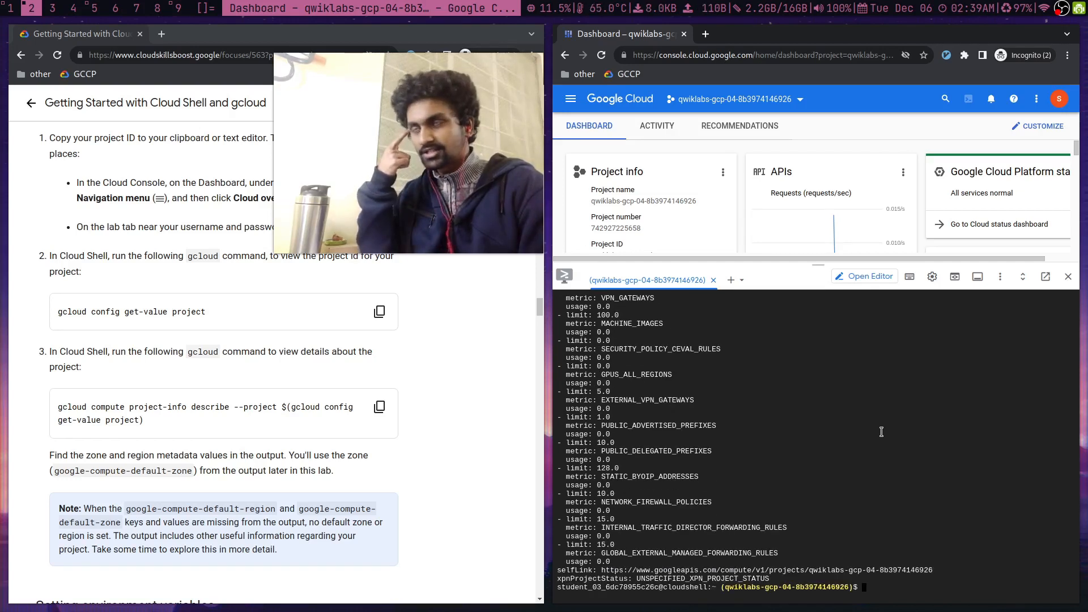
{"action": "key", "text": "ctrl+l"}
- Bring up the lab's Setting environment variables section, and open a local st terminal on workspace 3
{"action": "scroll", "coordinate": [297, 495], "scroll_direction": "down", "scroll_amount": 5}
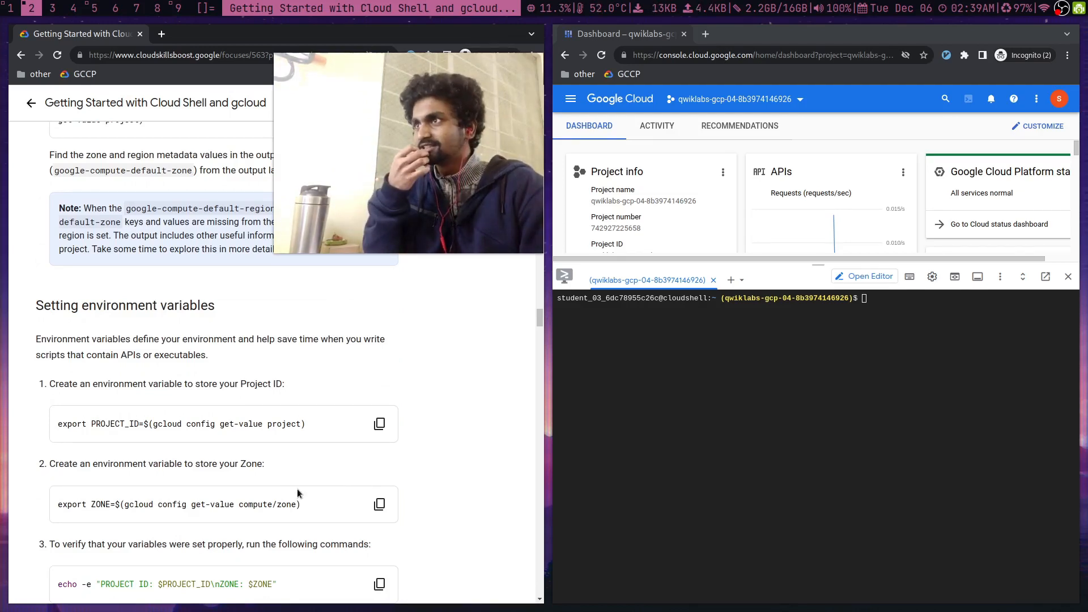
{"action": "key", "text": "super+3"}
{"action": "left_click_drag", "start_coordinate": [366, 159], "coordinate": [912, 518]}
{"action": "key", "text": "super+Return"}
- Clear the local terminal and print the name of the running shell with echo $0
{"action": "key", "text": "ctrl+l"}
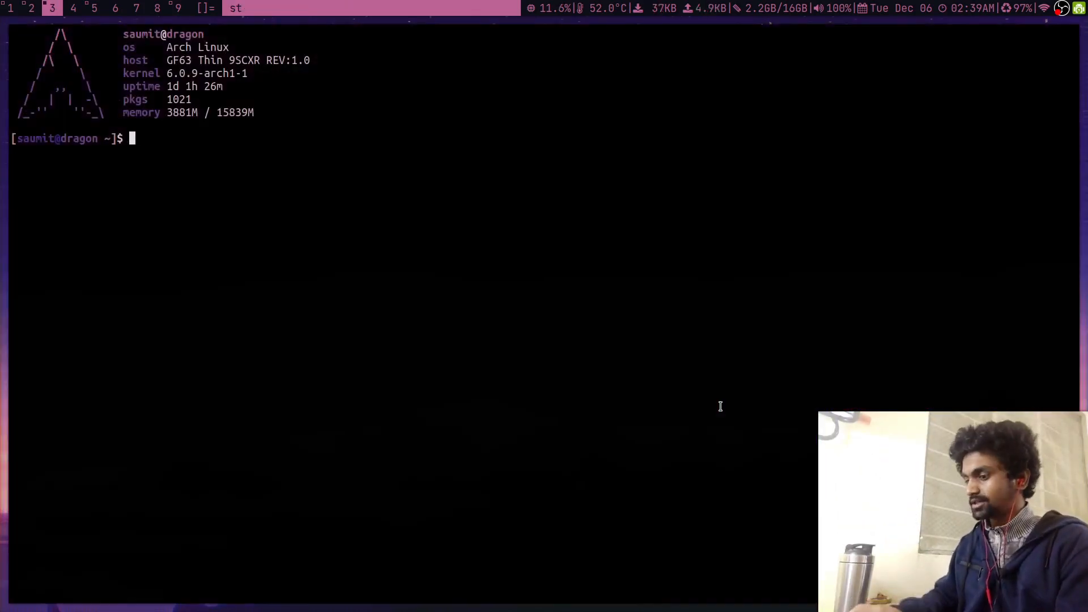
{"action": "key", "text": "ctrl+l"}
{"action": "type", "text": "echo"}
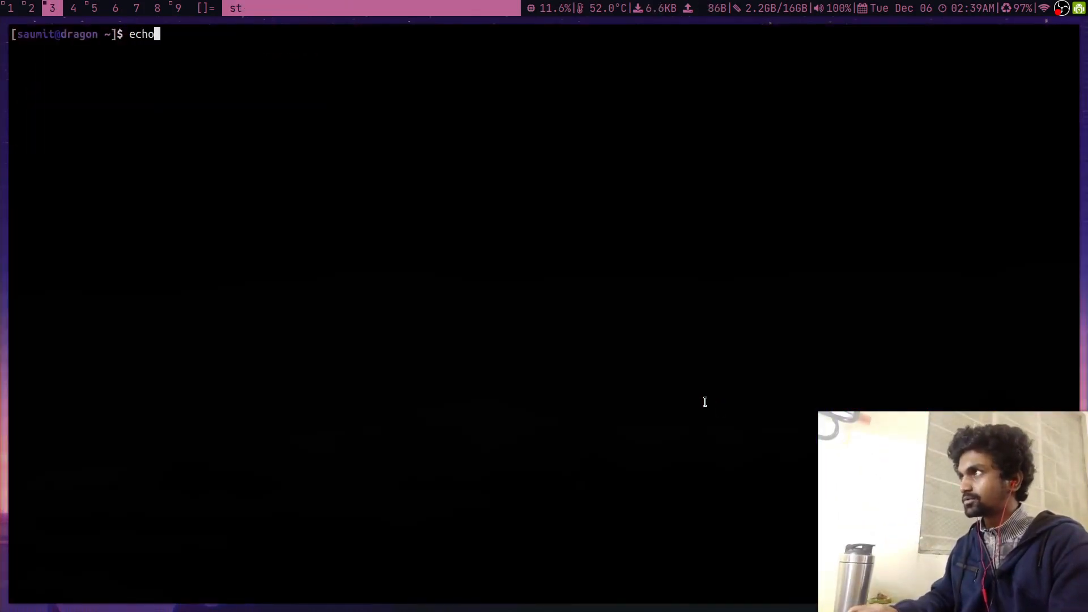
{"action": "type", "text": " $"}
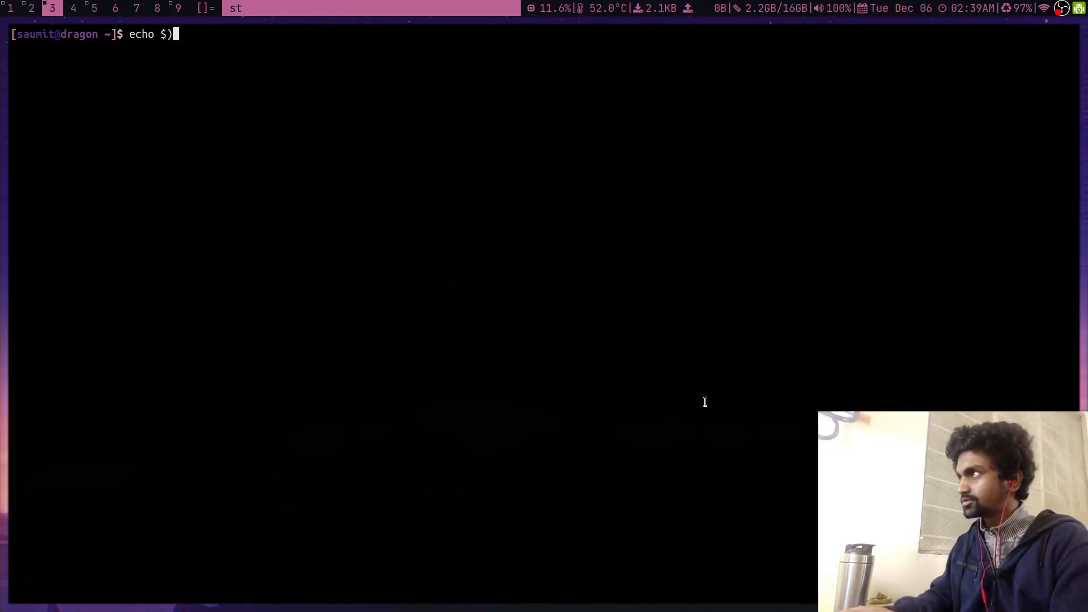
{"action": "type", "text": "0"}
{"action": "key", "text": "Return"}
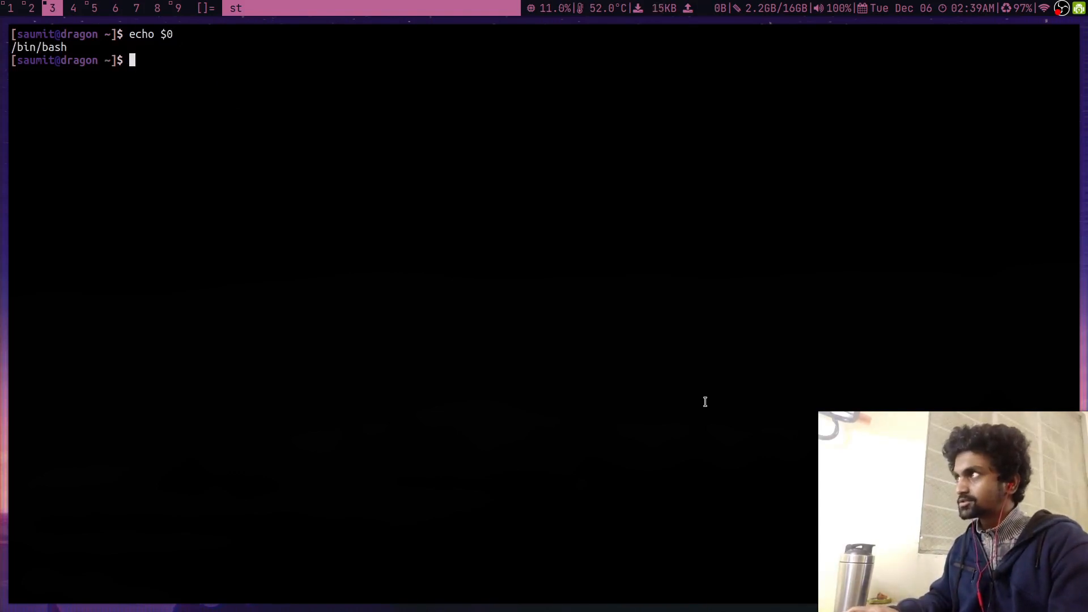
- Open a second local terminal and start sh followed by zsh in it
{"action": "key", "text": "super+Return"}
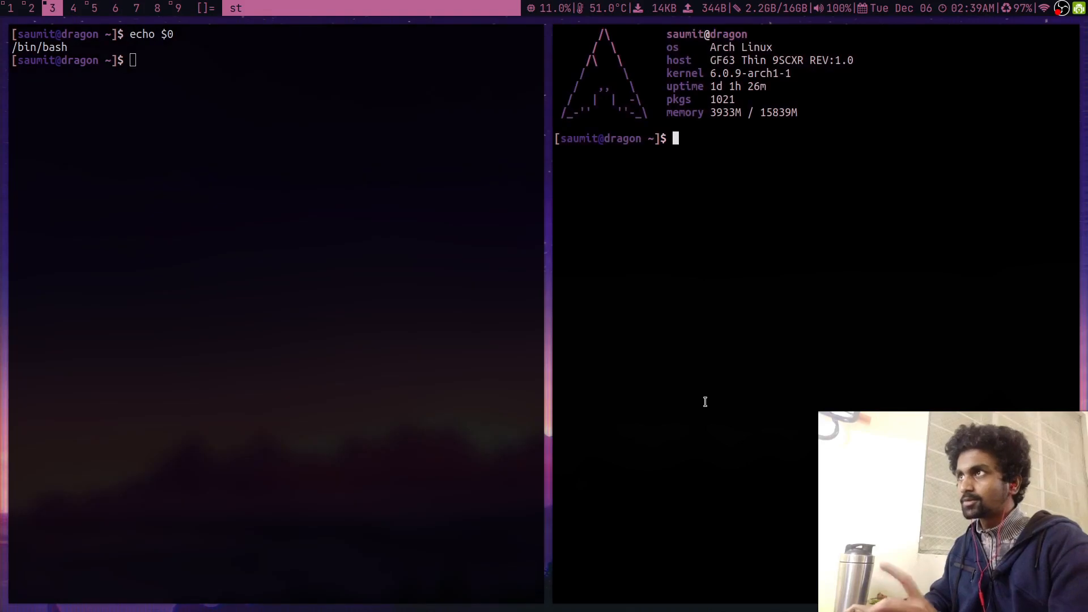
{"action": "key", "text": "ctrl+l"}
{"action": "type", "text": "i"}
{"action": "type", "text": "sh"}
{"action": "key", "text": "Return"}
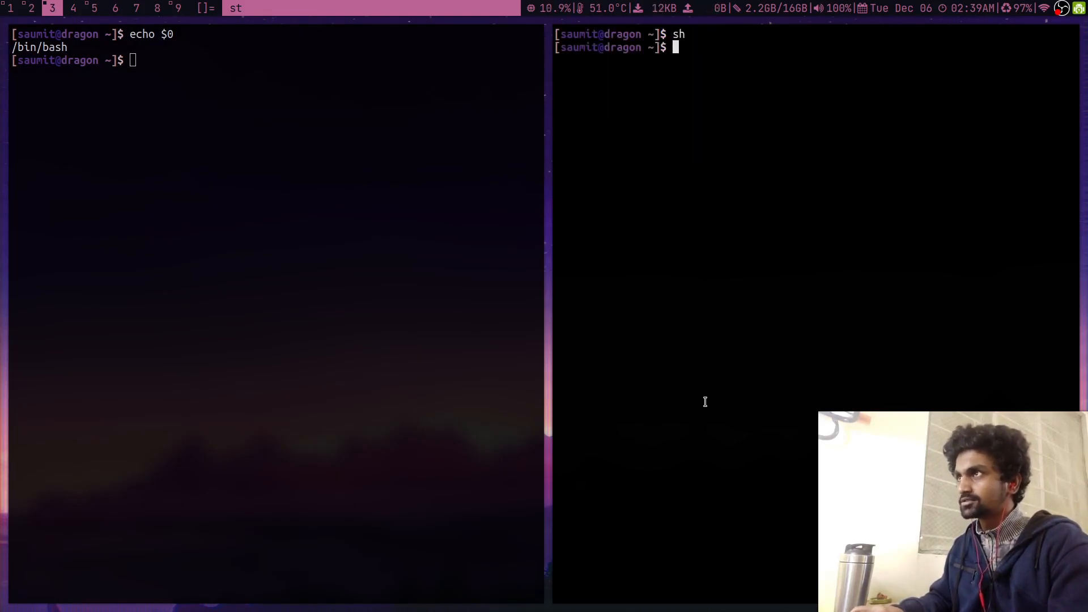
{"action": "key", "text": "ctrl+l"}
{"action": "type", "text": "zsh"}
{"action": "key", "text": "Return"}
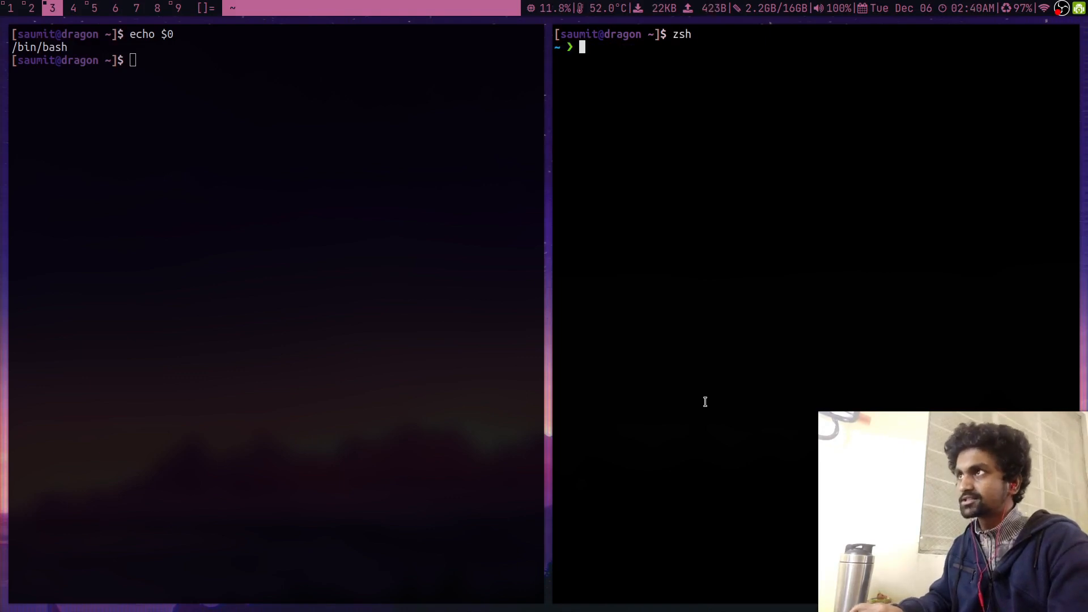
- Clear the zsh session, print its shell name with echo $0, and close the second terminal
{"action": "key", "text": "ctrl+l"}
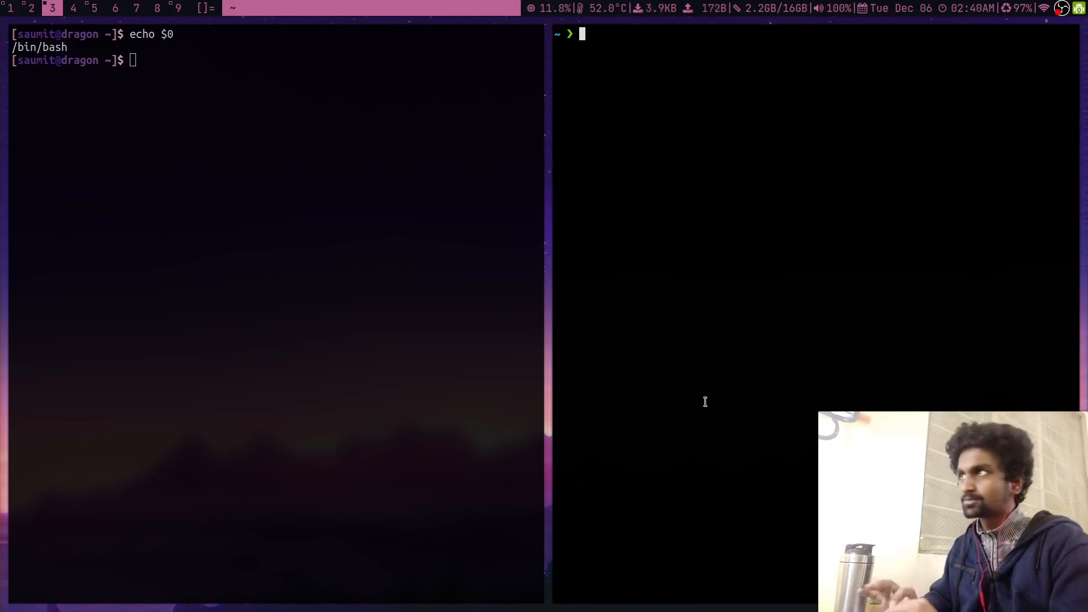
{"action": "type", "text": "echo "}
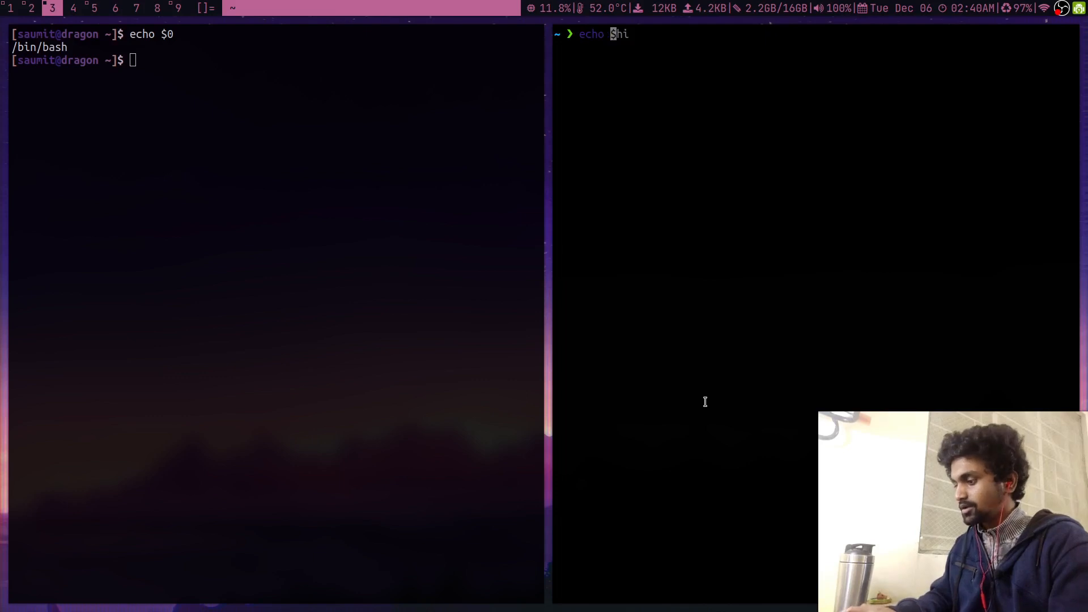
{"action": "type", "text": "$0"}
{"action": "key", "text": "Return"}
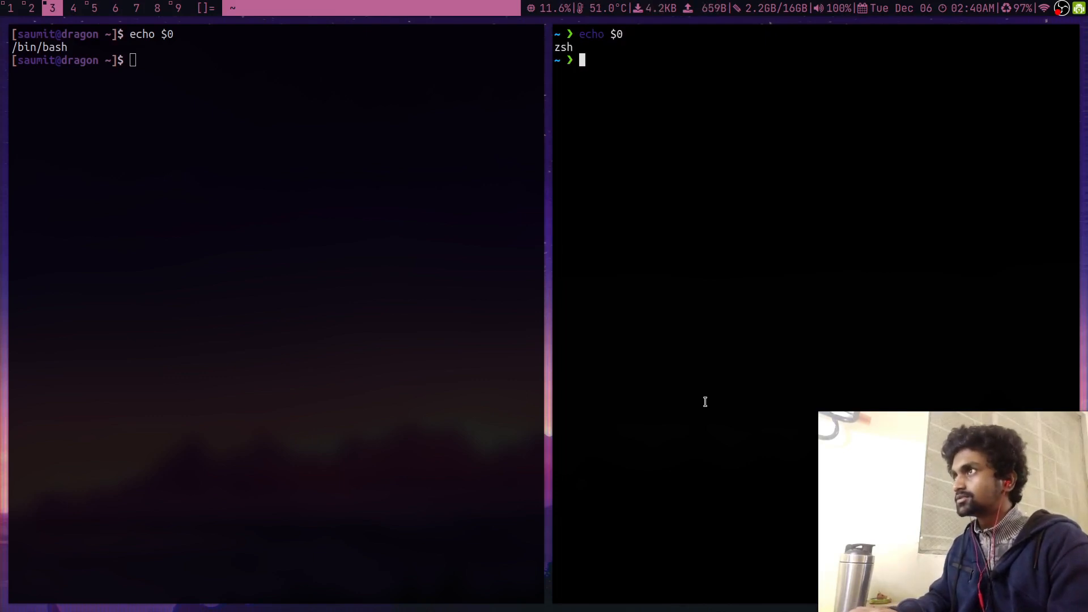
{"action": "left_click", "coordinate": [466, 85]}
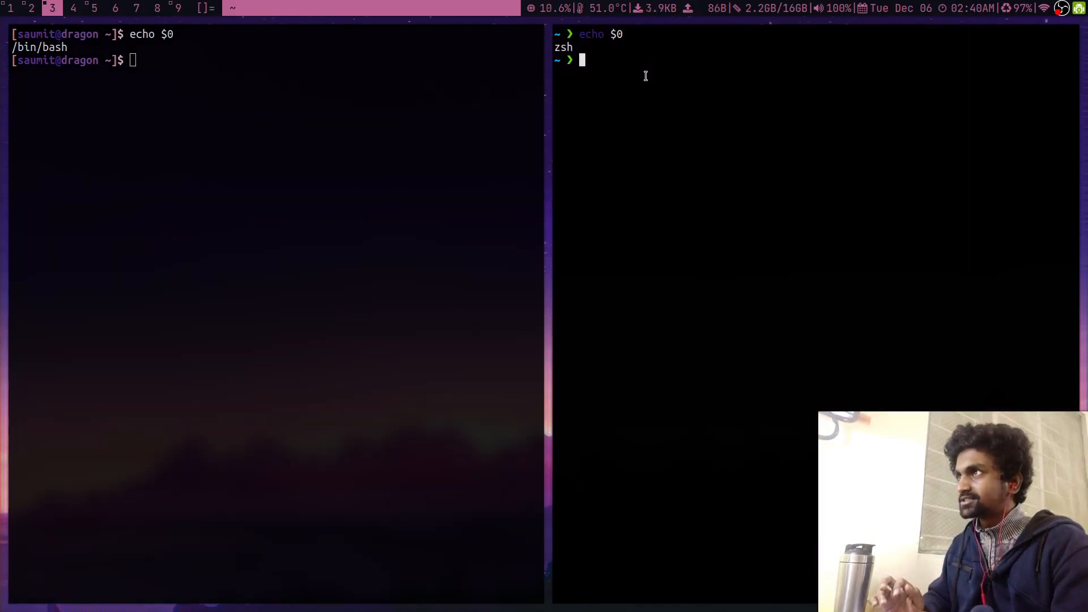
{"action": "key", "text": "ctrl+d"}
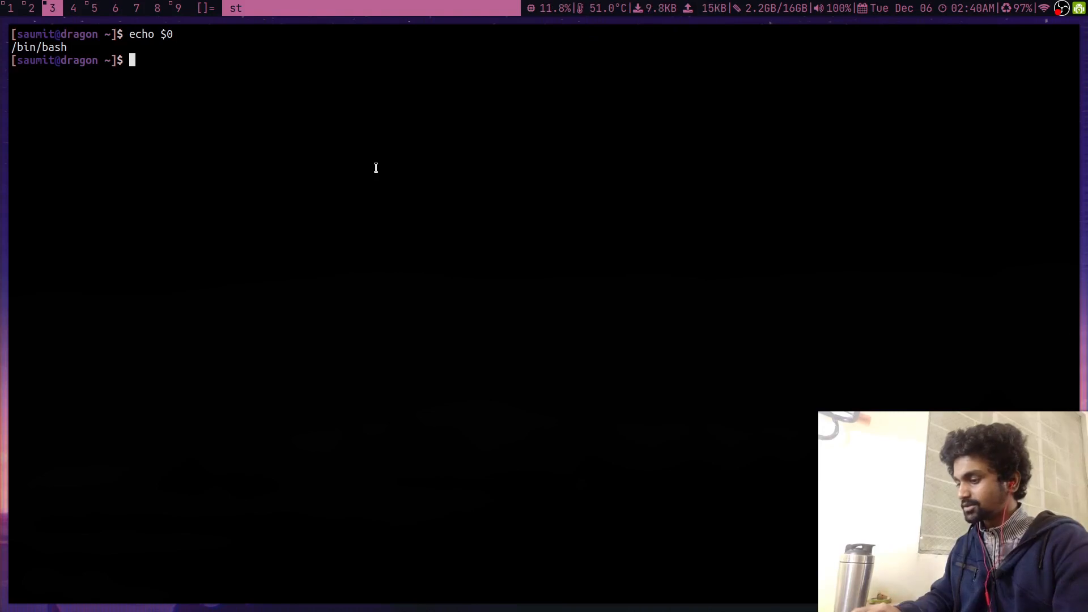
{"action": "type", "text": "age=2"}
{"action": "key", "text": "BackSpace"}
{"action": "key", "text": "ctrl+u"}
- Print the literal text with echo age and the undefined variable's value with echo $age
{"action": "type", "text": "echo age"}
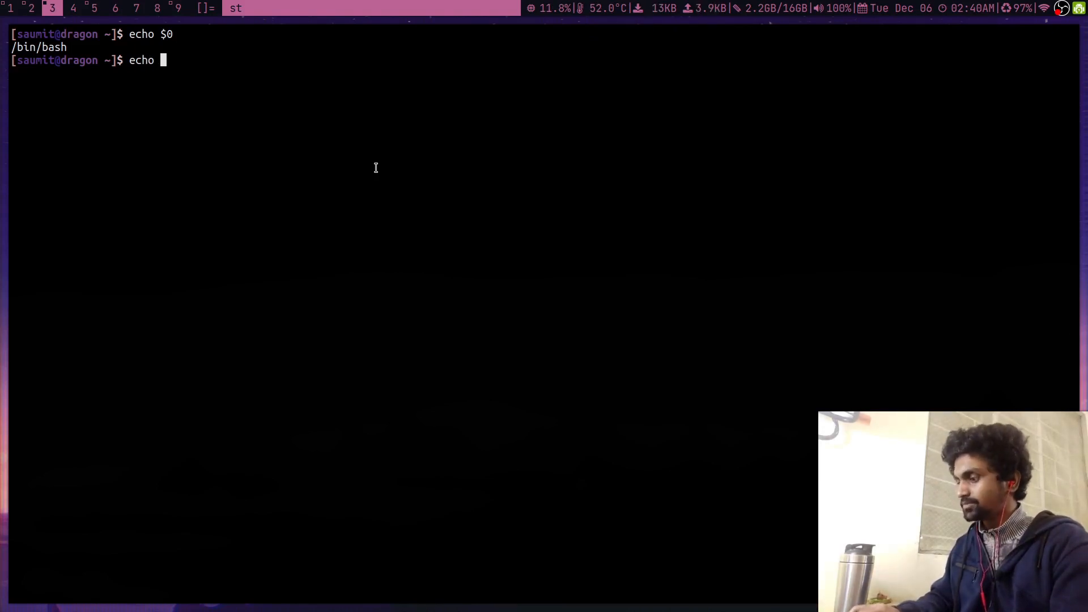
{"action": "key", "text": "Return"}
{"action": "key", "text": "Up"}
{"action": "key", "text": "Left"}
{"action": "key", "text": "Left"}
{"action": "key", "text": "Left"}
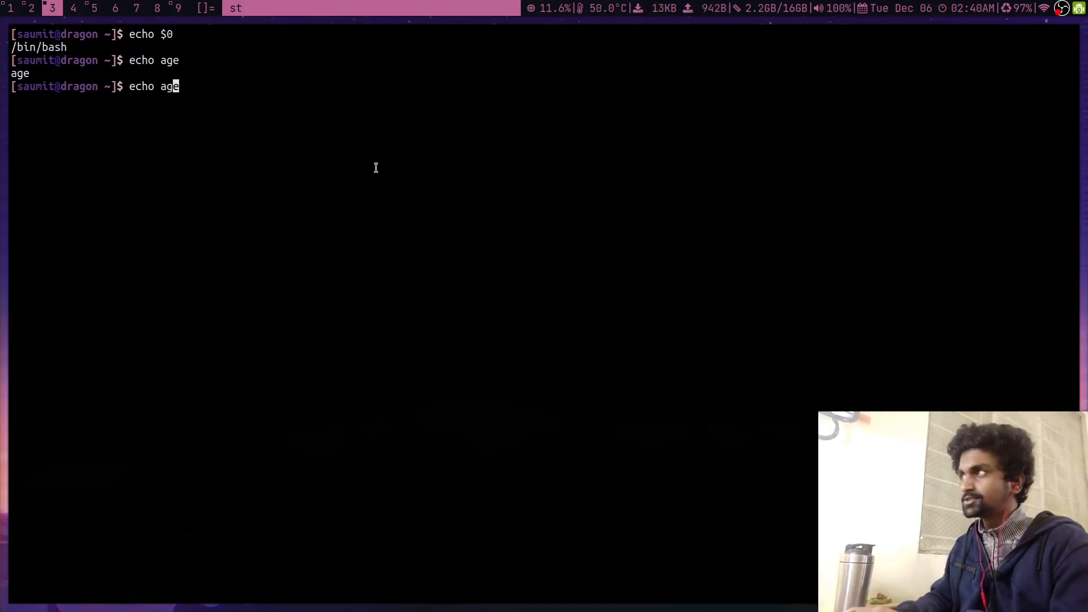
{"action": "type", "text": "$"}
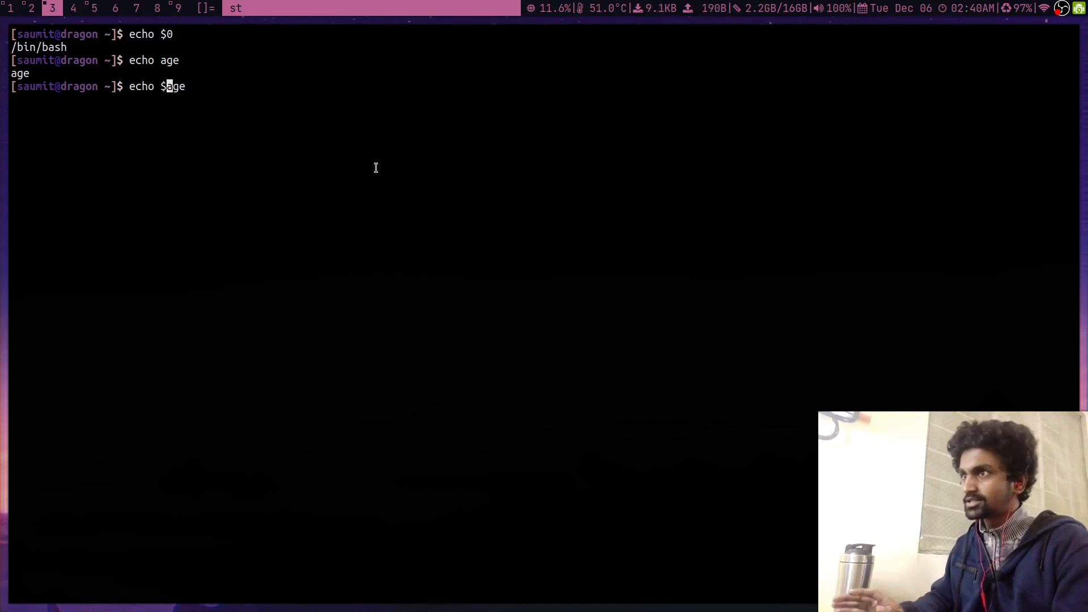
{"action": "key", "text": "Return"}
- Assign age=20 in bash, and print the literal text with echo age and the variable with echo $age
{"action": "type", "text": "age=20"}
{"action": "key", "text": "Return"}
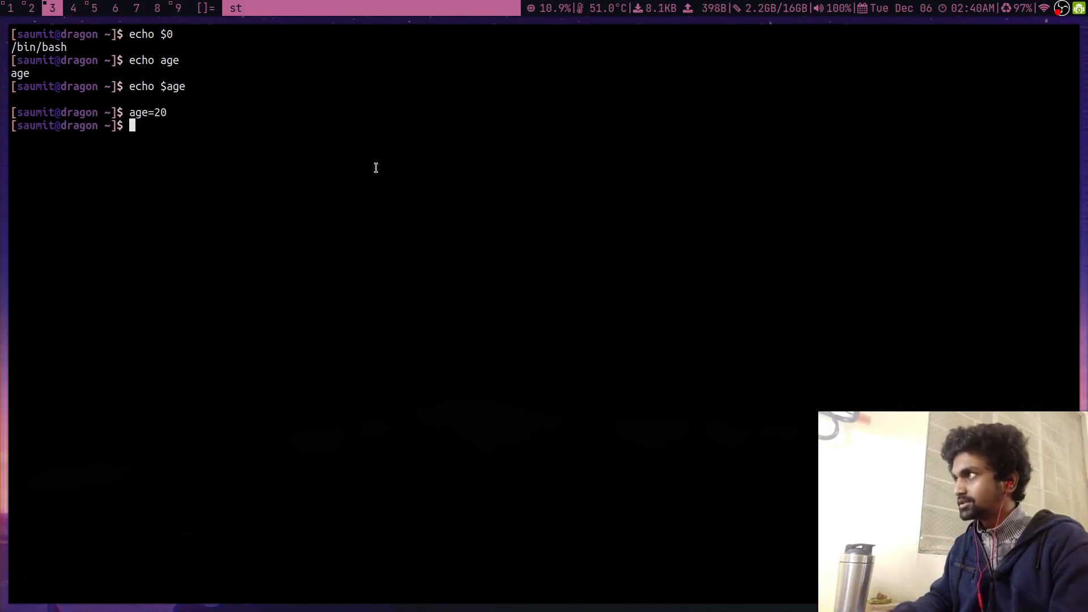
{"action": "type", "text": "echo age"}
{"action": "key", "text": "Return"}
{"action": "key", "text": "Up"}
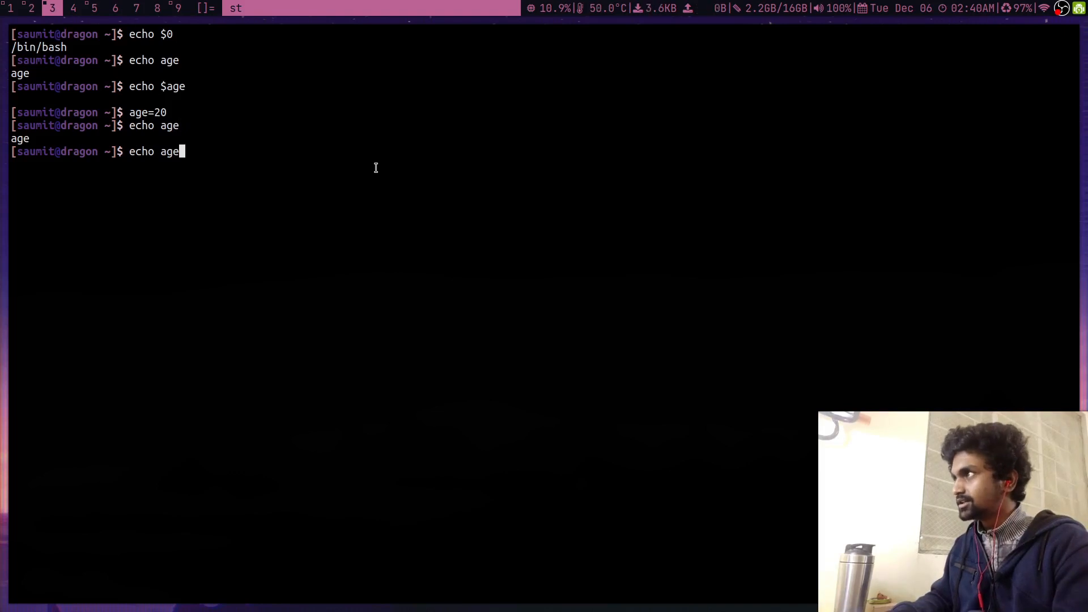
{"action": "type", "text": "$"}
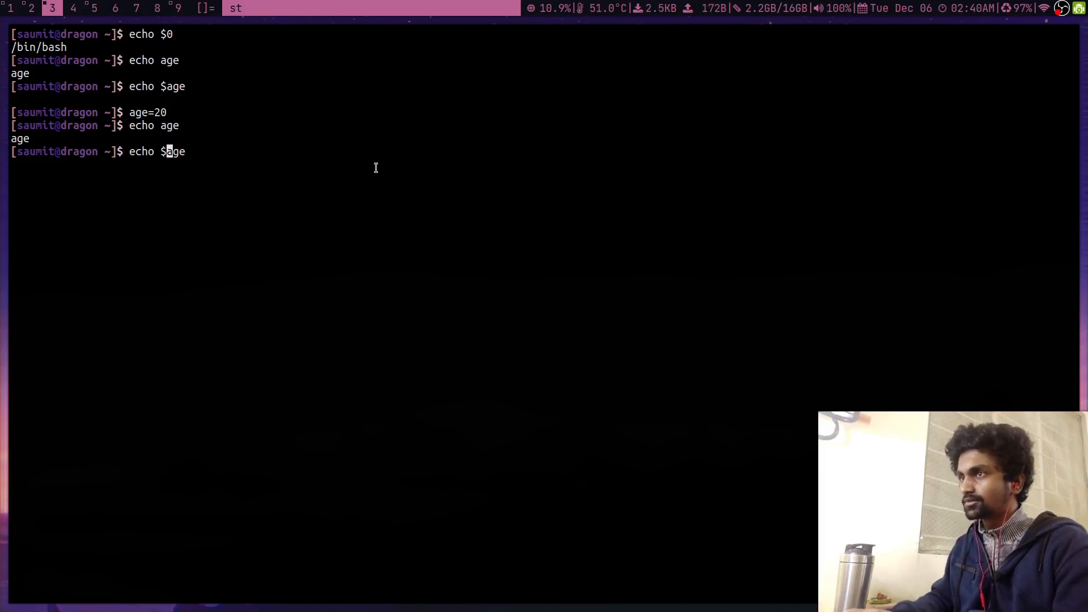
{"action": "key", "text": "Return"}
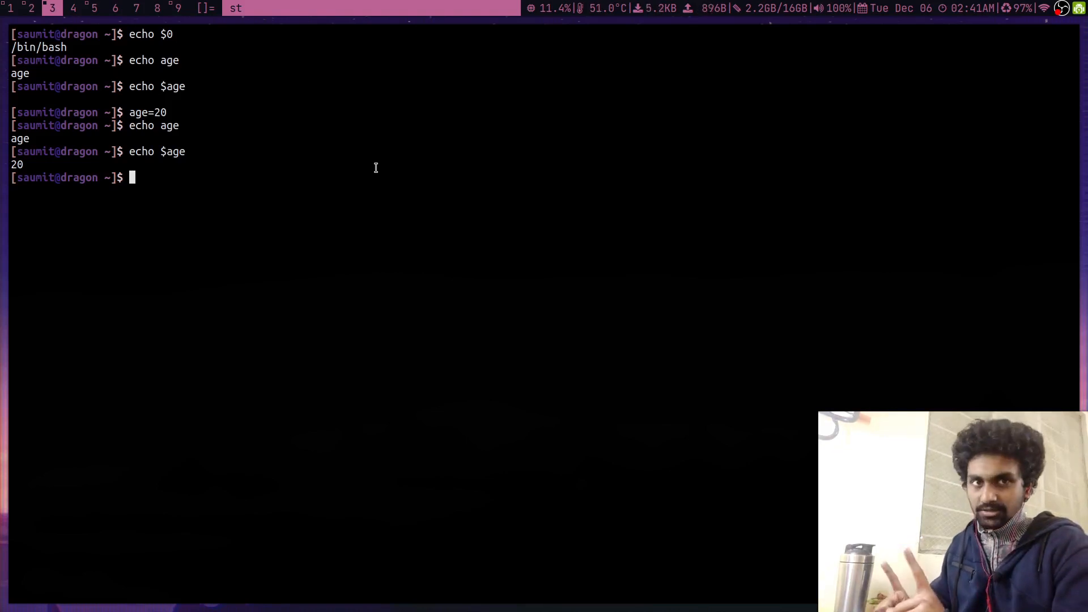
- Start zsh inside bash and run echo age and echo $age there to check whether the variable carries over
{"action": "type", "text": "zsh"}
{"action": "key", "text": "Return"}
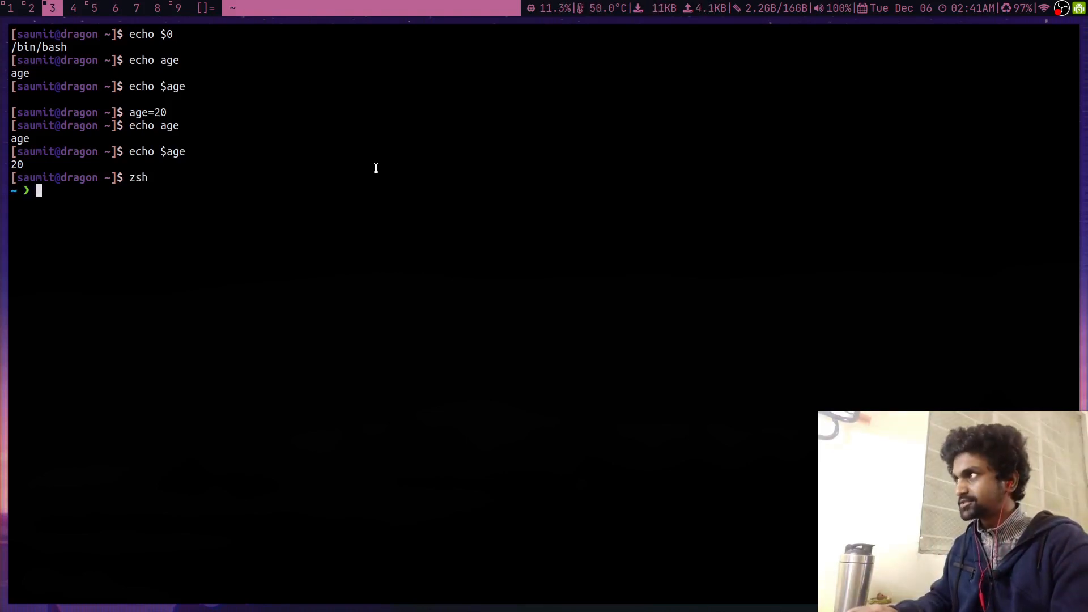
{"action": "type", "text": "echo age"}
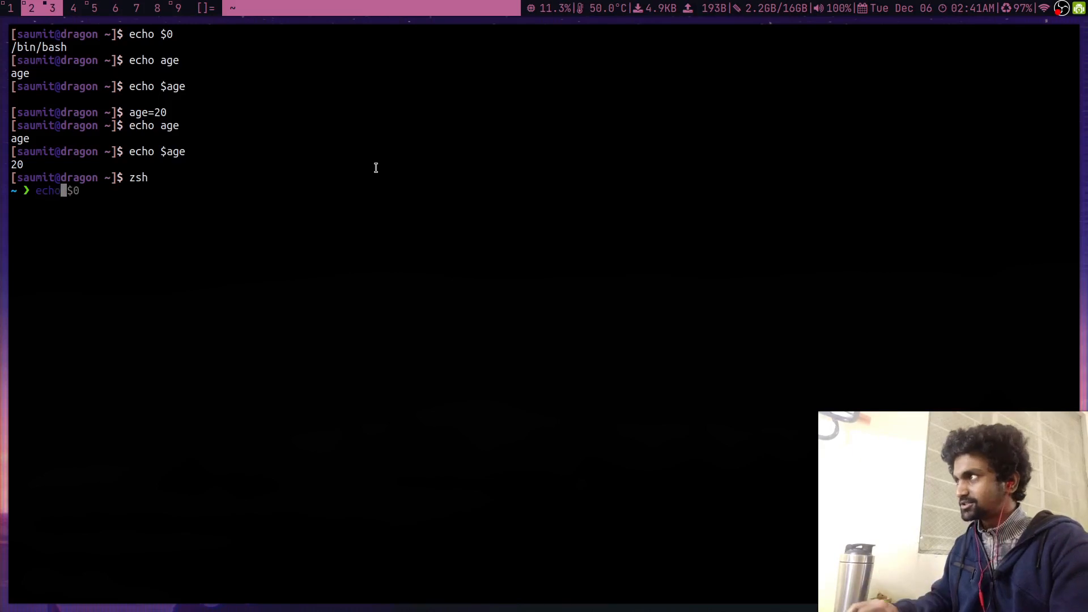
{"action": "key", "text": "Return"}
{"action": "key", "text": "Up"}
{"action": "key", "text": "Left"}
{"action": "key", "text": "Left"}
{"action": "key", "text": "Left"}
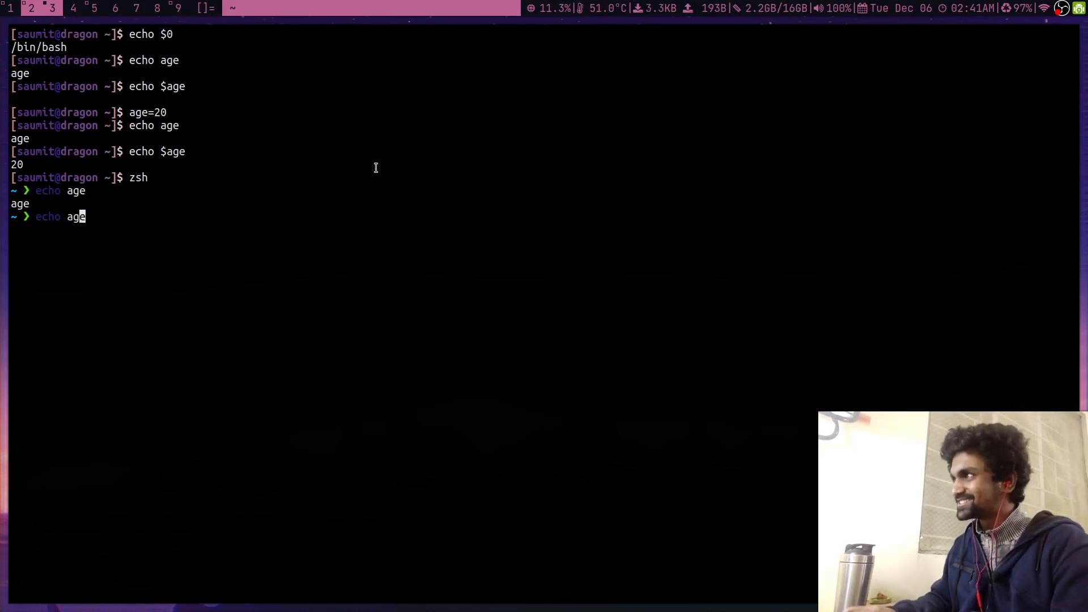
{"action": "type", "text": "$"}
{"action": "key", "text": "Return"}
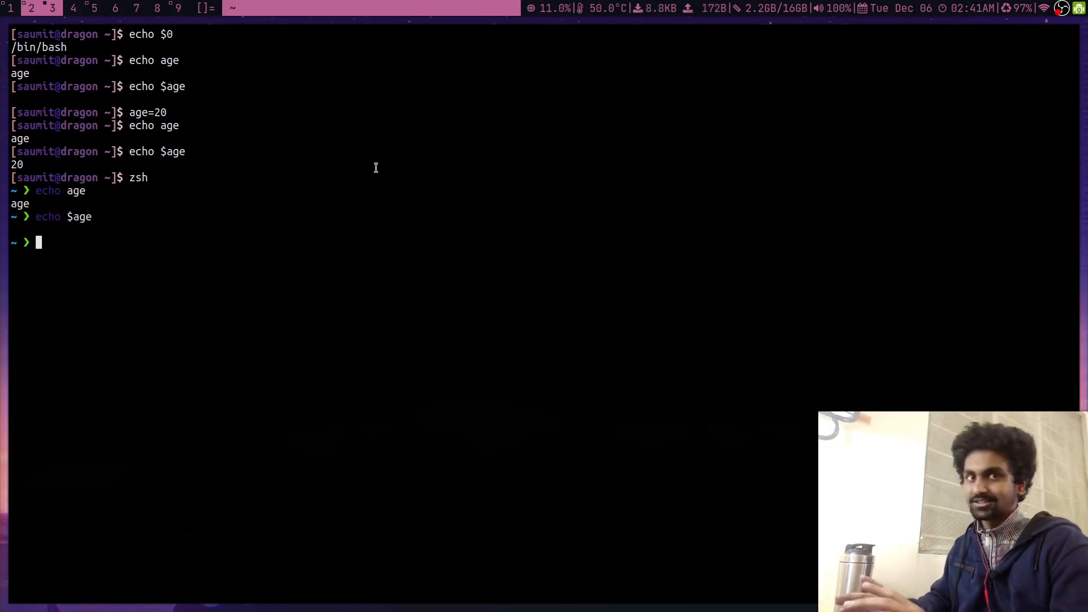
- Exit zsh, clear the terminal, and define the environment variable in bash with export age=21
{"action": "key", "text": "ctrl+d"}
{"action": "key", "text": "ctrl+l"}
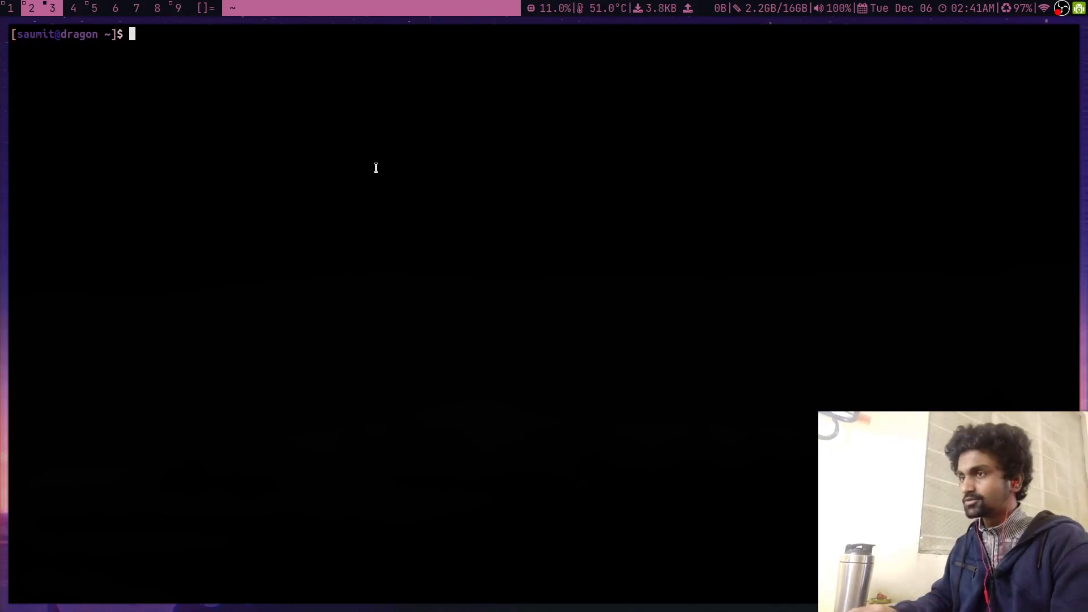
{"action": "type", "text": "export age="}
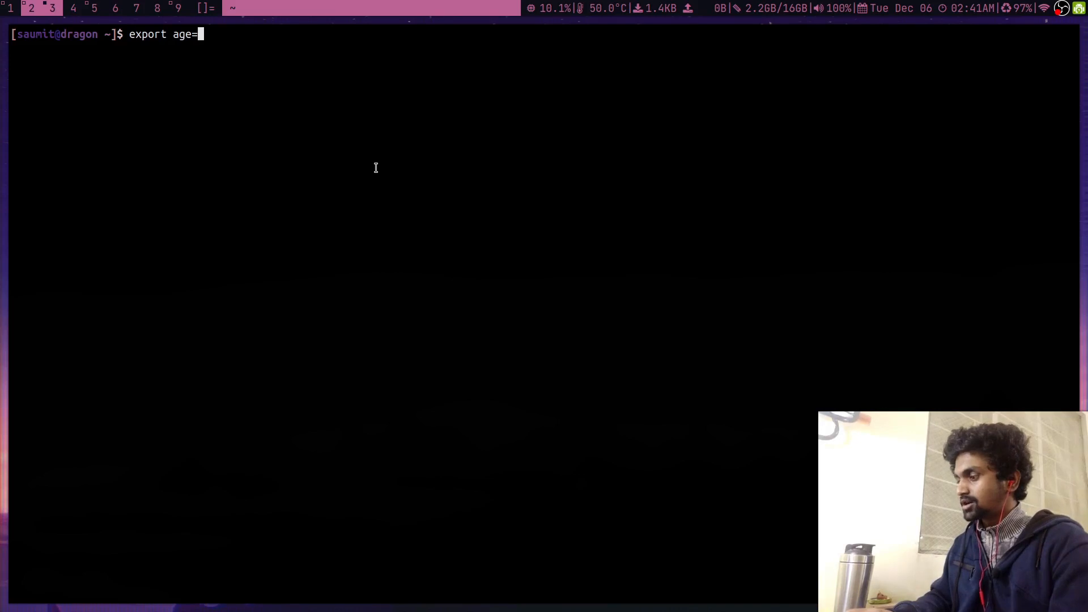
{"action": "type", "text": "21"}
{"action": "key", "text": "Return"}
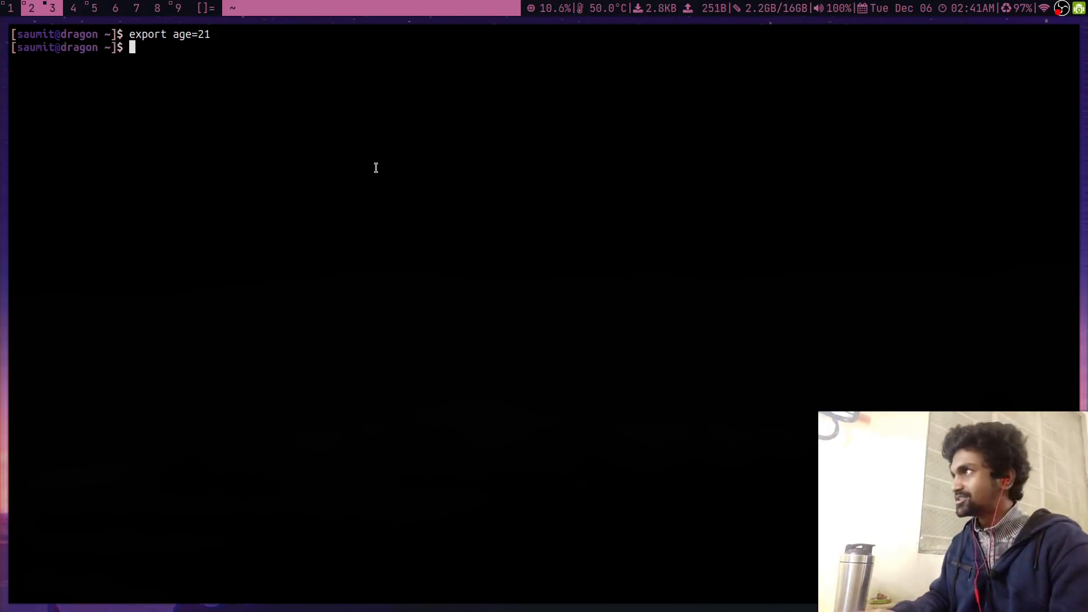
- Print the literal text with echo age and the exported variable with echo $age in bash
{"action": "type", "text": "echo age"}
{"action": "key", "text": "Return"}
{"action": "key", "text": "Up"}
{"action": "key", "text": "Left"}
{"action": "key", "text": "Left"}
{"action": "type", "text": "$"}
{"action": "key", "text": "Return"}
- Start zsh from bash and print the exported variable there with echo $age
{"action": "type", "text": "zsh"}
{"action": "key", "text": "Return"}
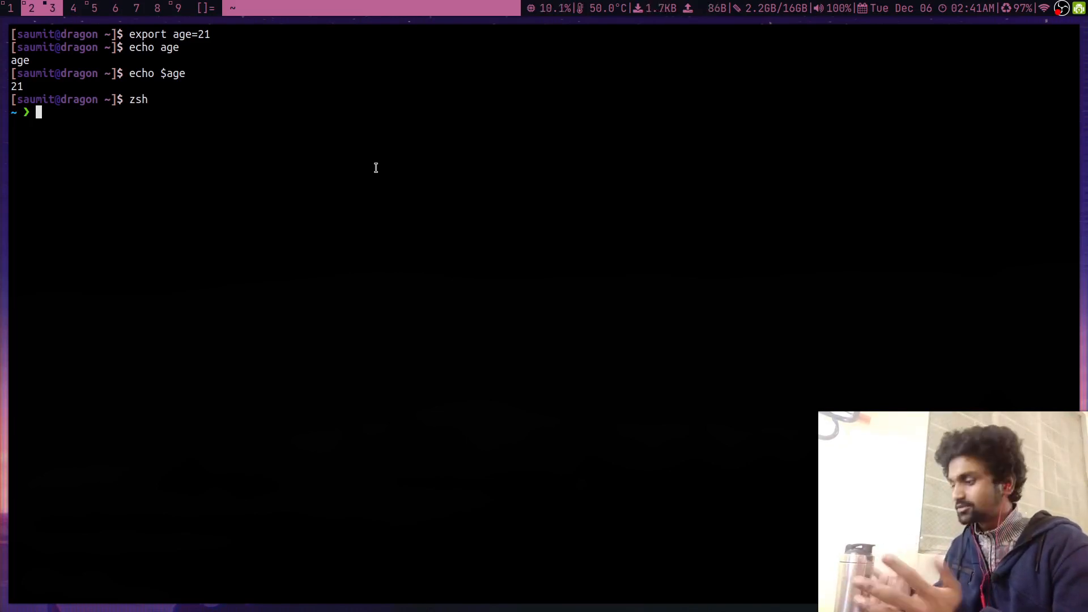
{"action": "type", "text": "echo $age"}
{"action": "key", "text": "Return"}
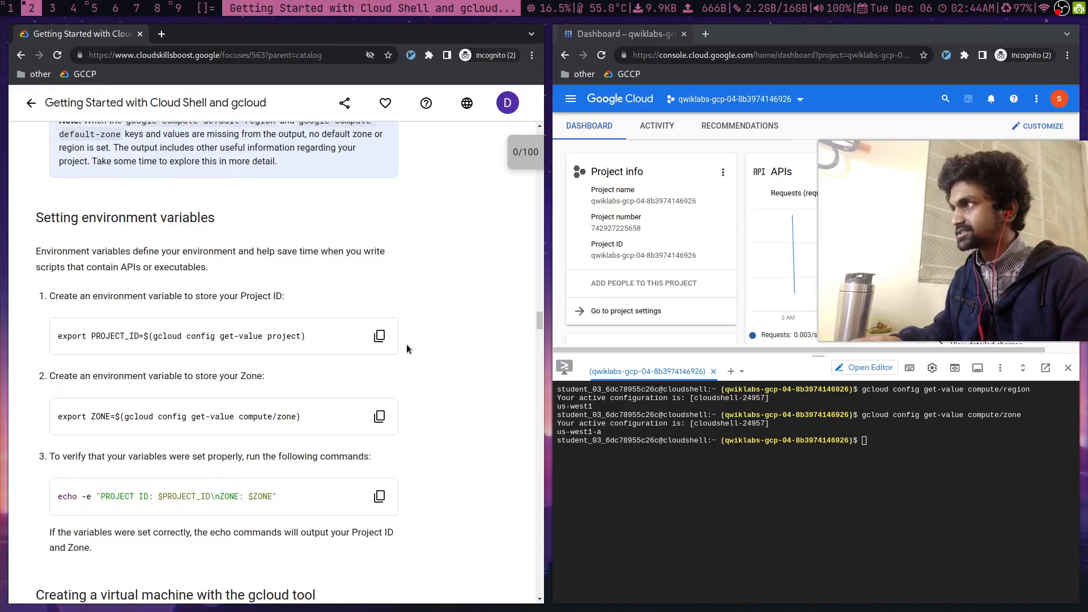
- In the browser's cleared Cloud Shell, run the lab command export PROJECT_ID=$(gcloud config get-value project)
{"action": "left_click", "coordinate": [379, 336]}
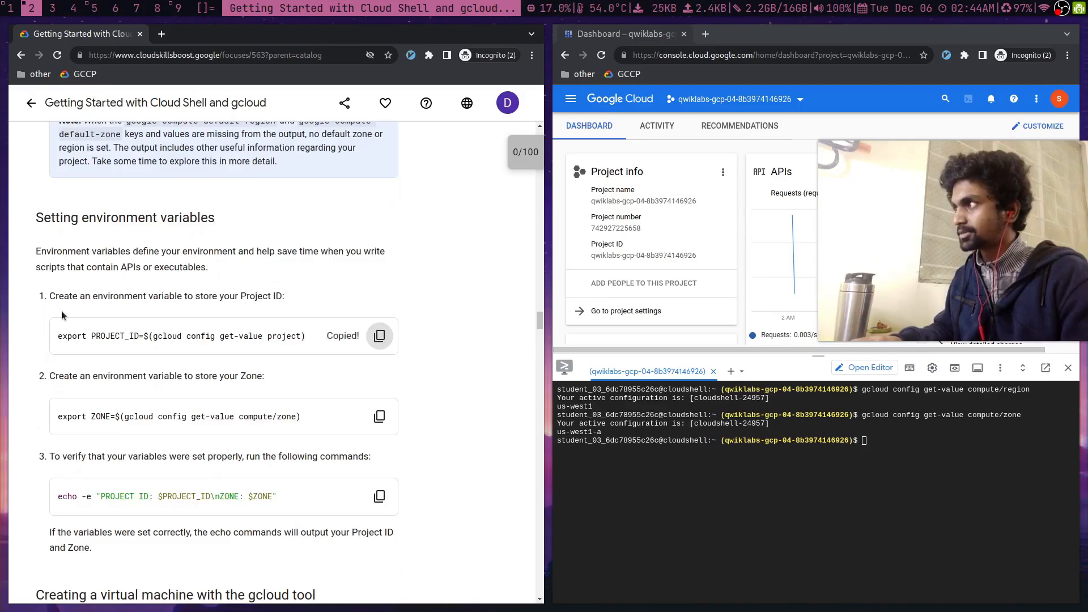
{"action": "left_click", "coordinate": [697, 510]}
{"action": "key", "text": "ctrl+l"}
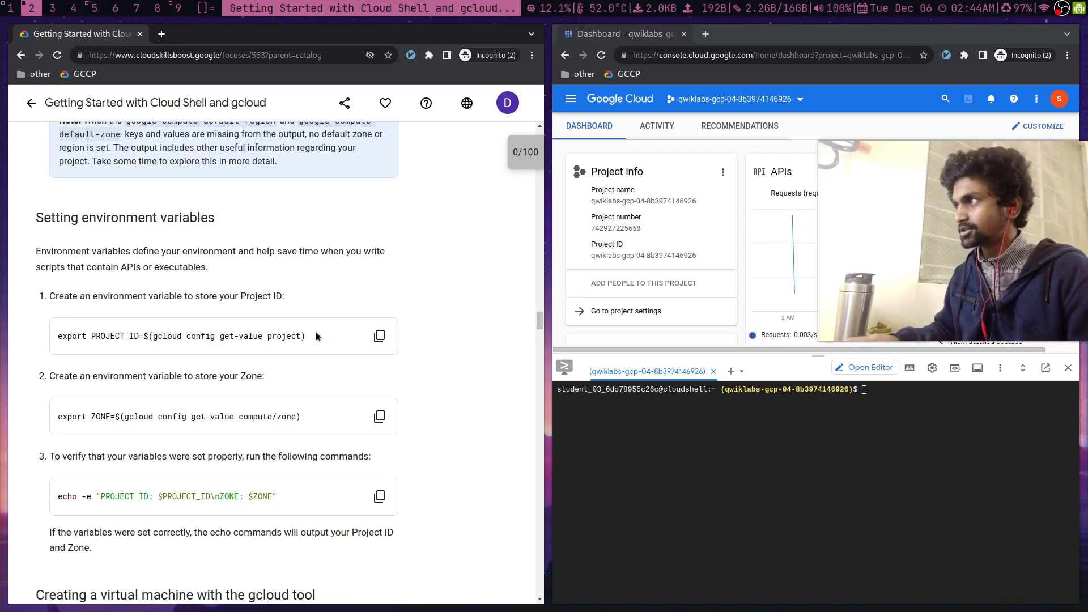
{"action": "left_click_drag", "start_coordinate": [94, 332], "coordinate": [105, 333]}
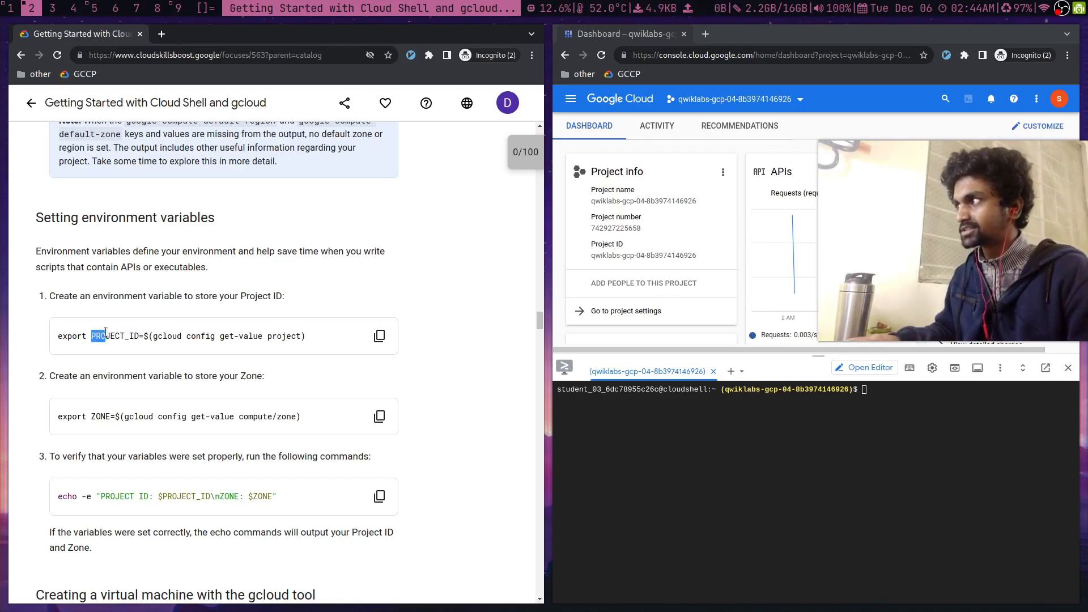
{"action": "left_click", "coordinate": [262, 316]}
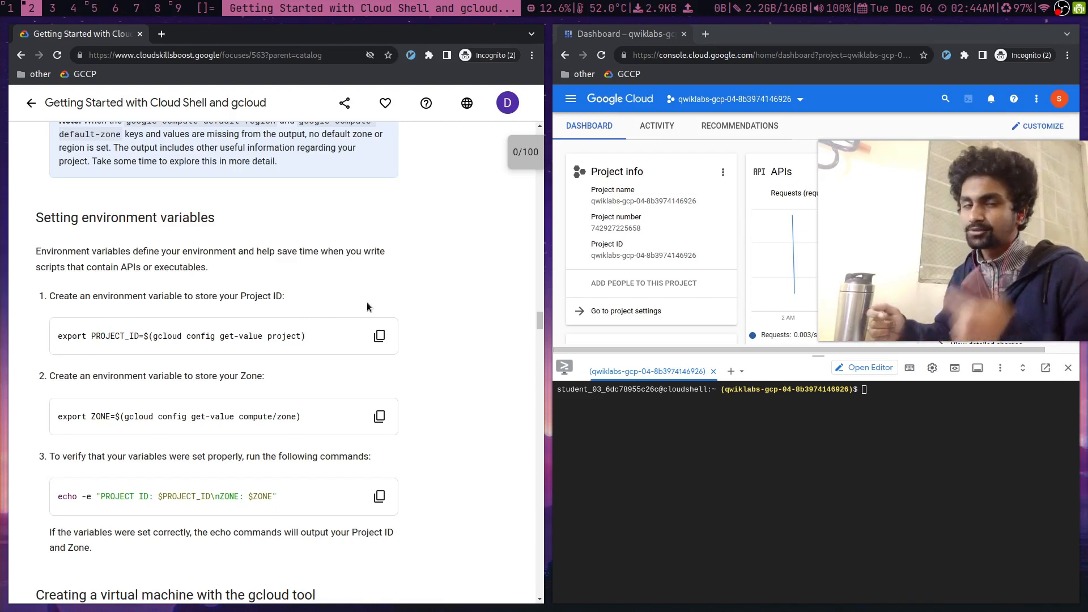
{"action": "left_click", "coordinate": [379, 336]}
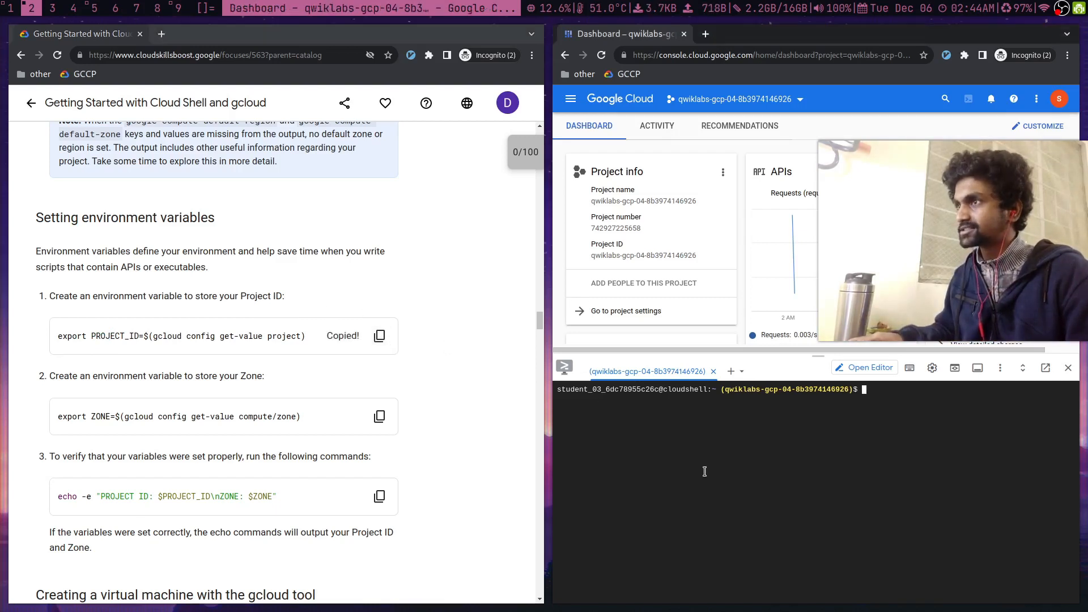
{"action": "key", "text": "ctrl+v"}
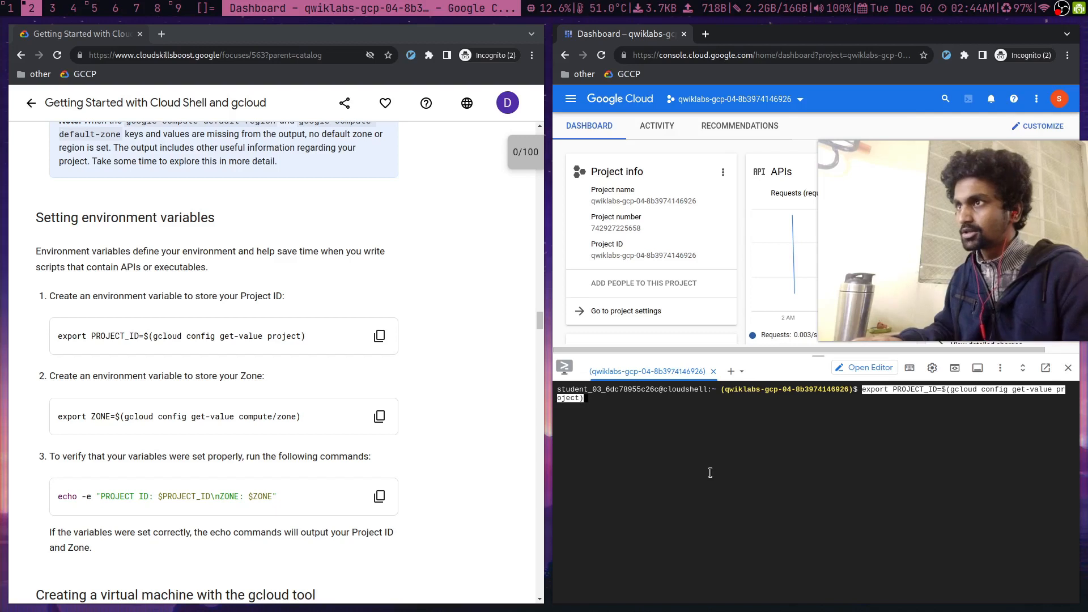
{"action": "key", "text": "Return"}
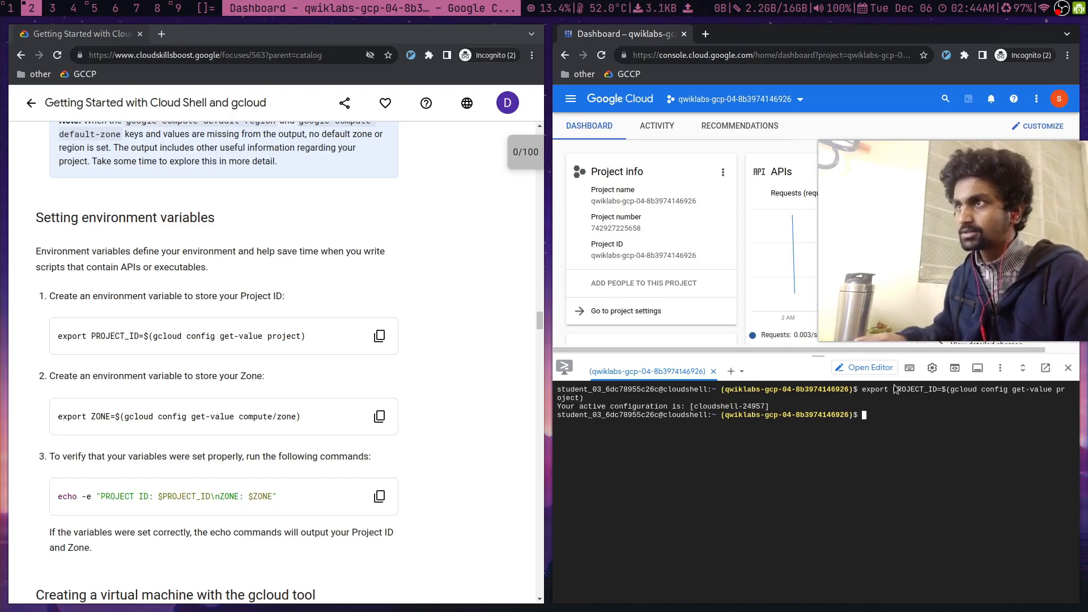
- Copy the lab's zone command and run export ZONE=$(gcloud config get-value compute/zone) in Cloud Shell
{"action": "left_click", "coordinate": [379, 416]}
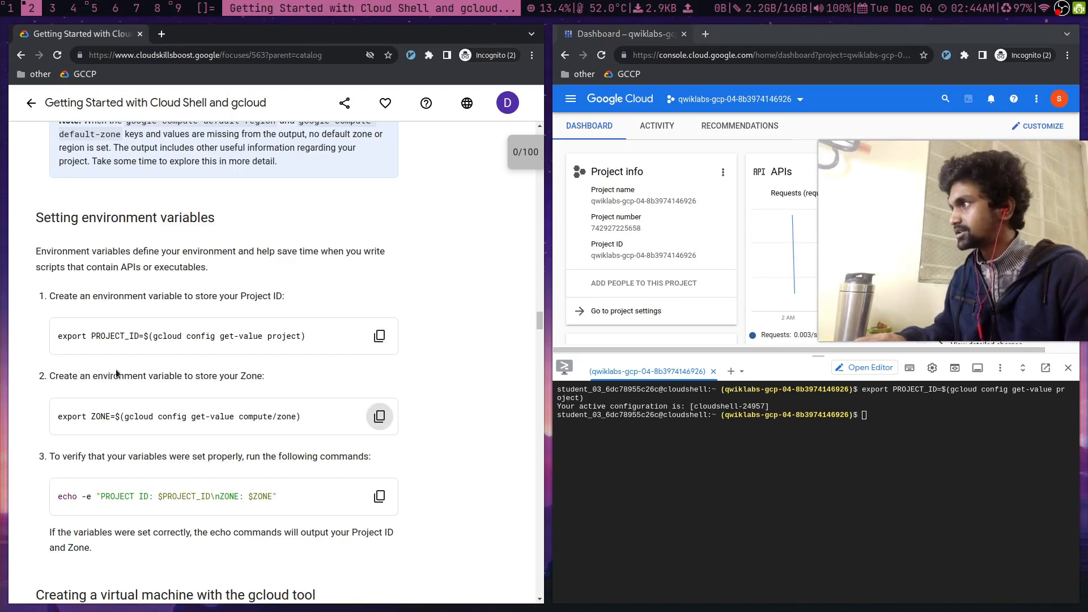
{"action": "left_click", "coordinate": [732, 436]}
{"action": "key", "text": "ctrl+v"}
{"action": "key", "text": "Return"}
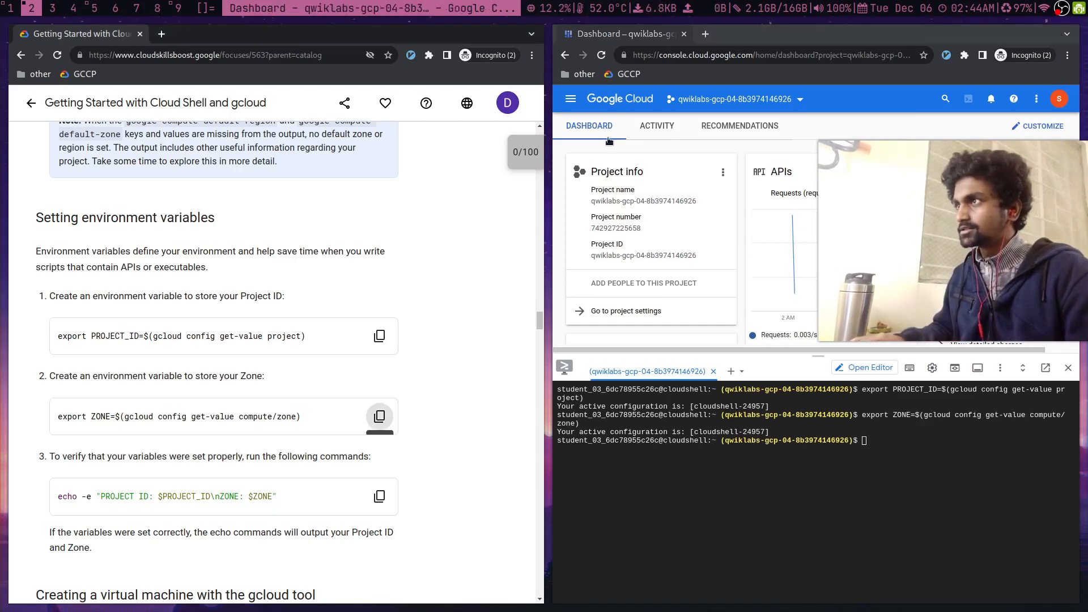
{"action": "left_click_drag", "start_coordinate": [929, 229], "coordinate": [817, 246]}
{"action": "left_click_drag", "start_coordinate": [892, 410], "coordinate": [901, 414]}
{"action": "left_click", "coordinate": [901, 414]}
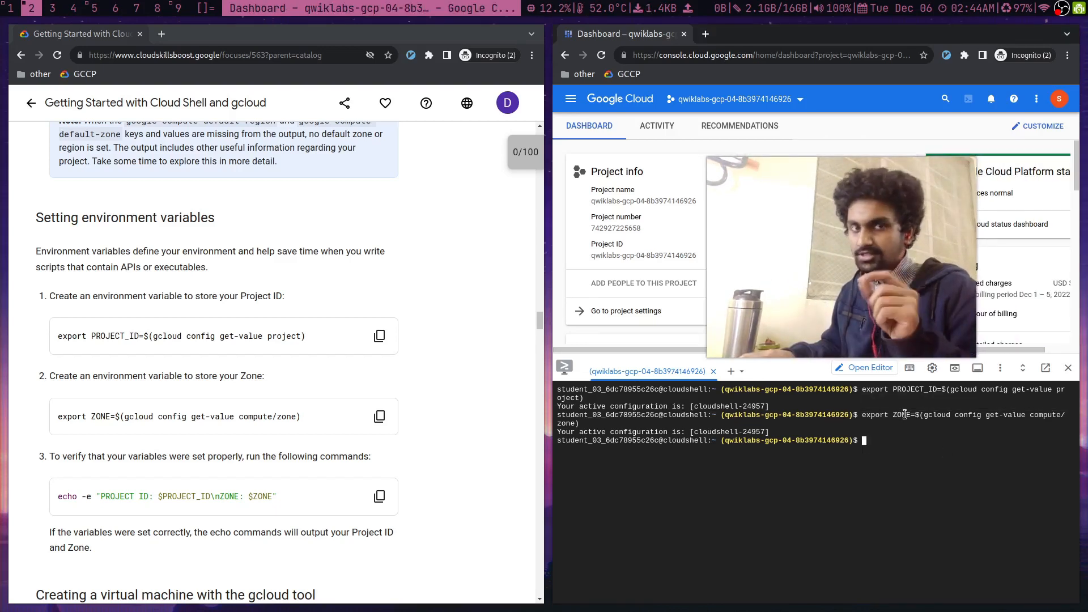
- Clear Cloud Shell and run the lab's verification command echo -e "PROJECT ID: $PROJECT_ID\nZONE: $ZONE"
{"action": "scroll", "coordinate": [380, 436], "scroll_direction": "down", "scroll_amount": 2}
{"action": "left_click", "coordinate": [379, 436]}
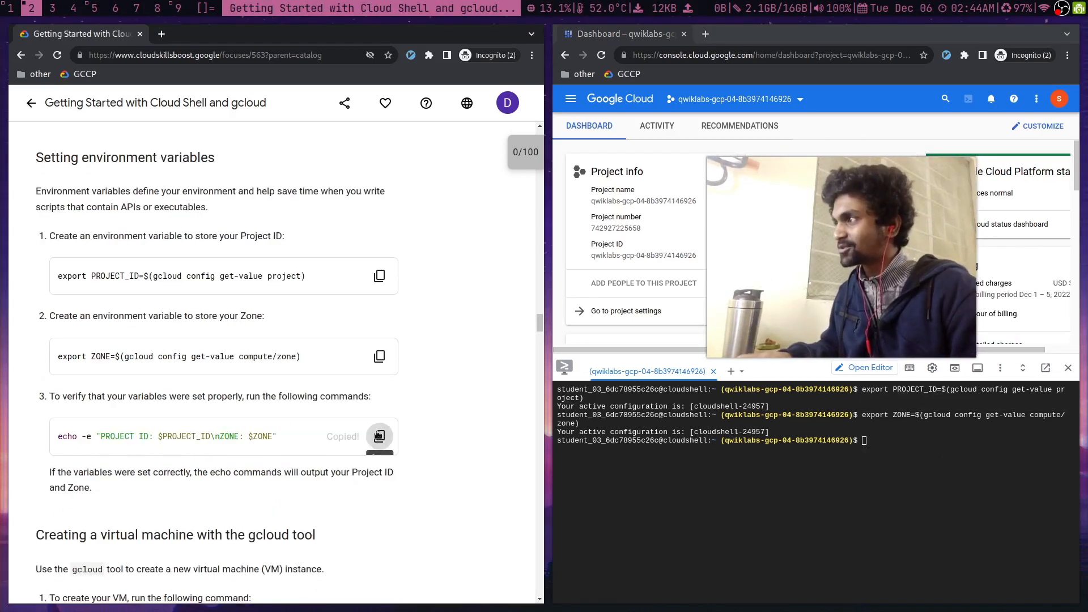
{"action": "key", "text": "ctrl+l"}
{"action": "key", "text": "ctrl+v"}
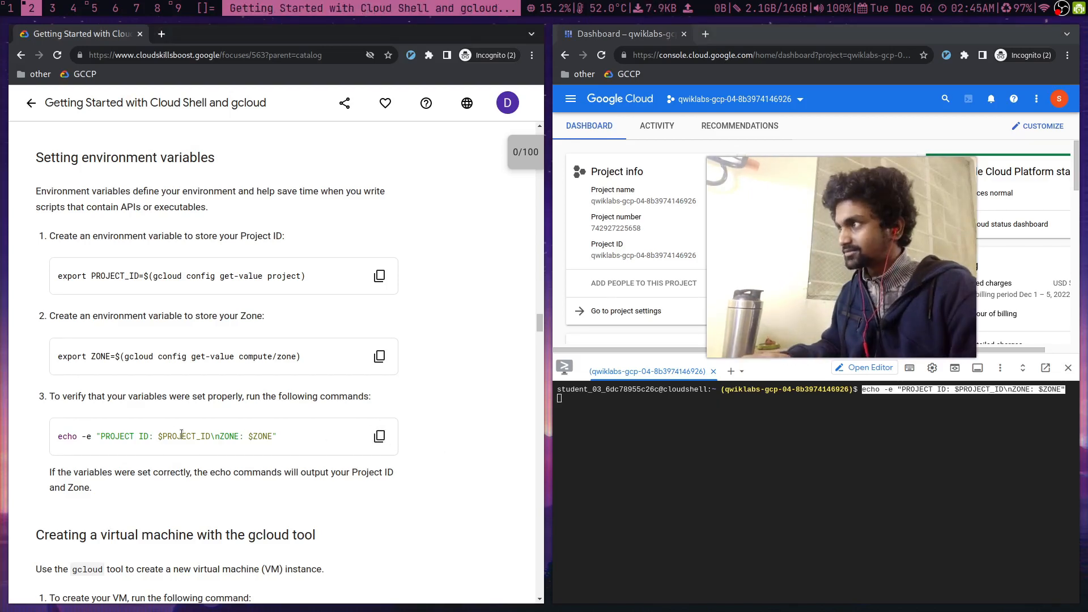
{"action": "left_click_drag", "start_coordinate": [248, 436], "coordinate": [266, 435]}
{"action": "left_click", "coordinate": [263, 436]}
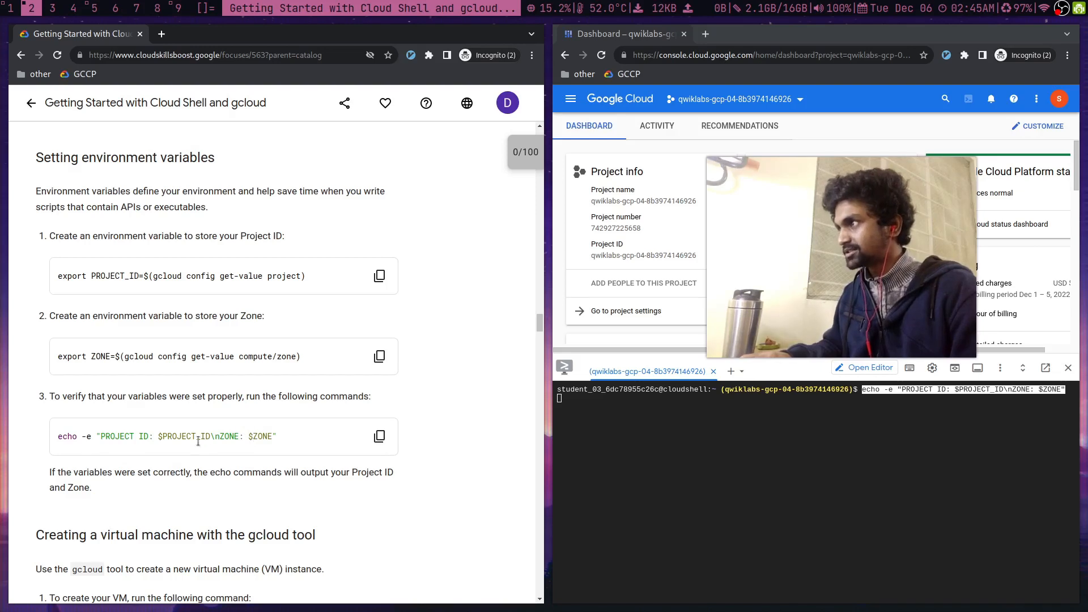
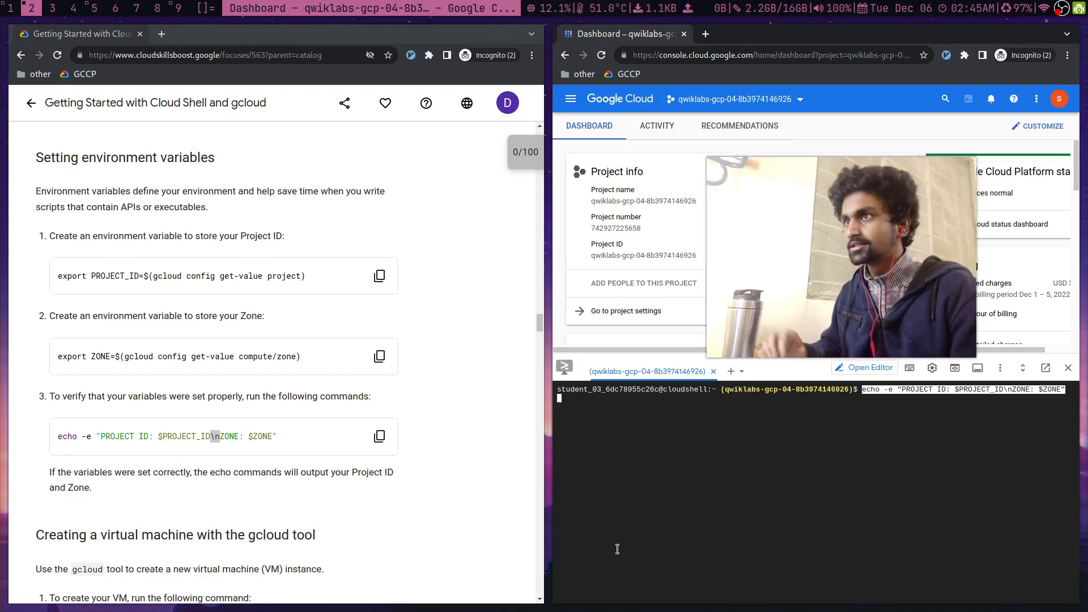
{"action": "key", "text": "Return"}
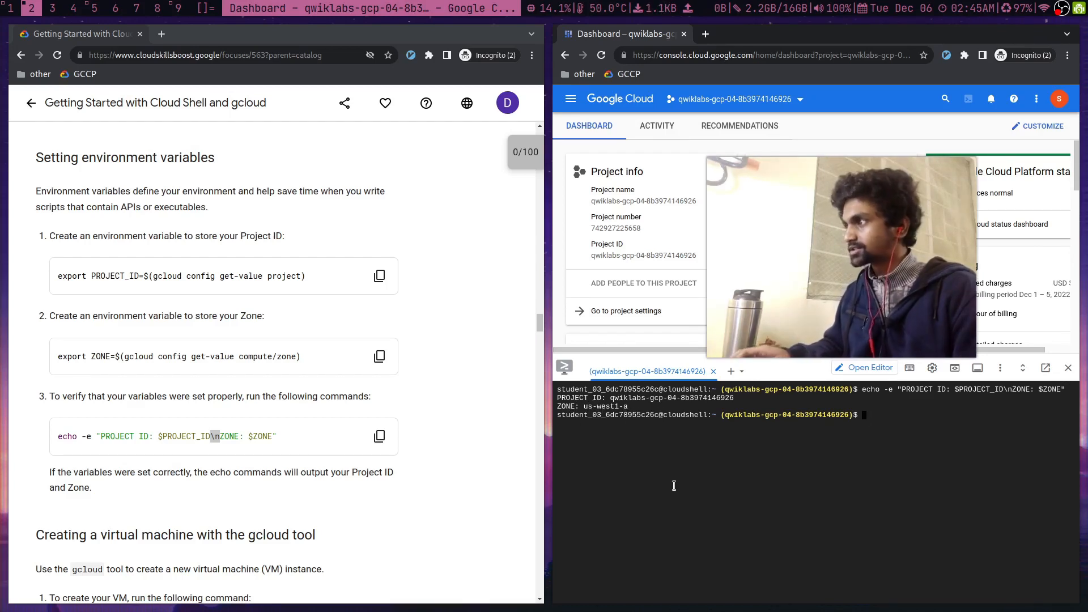
- Clear Cloud Shell and go to the lab section Creating a virtual machine with the gcloud tool
{"action": "key", "text": "ctrl+l"}
{"action": "scroll", "coordinate": [130, 369], "scroll_direction": "down", "scroll_amount": 5}
{"action": "scroll", "coordinate": [130, 369], "scroll_direction": "down", "scroll_amount": 2}
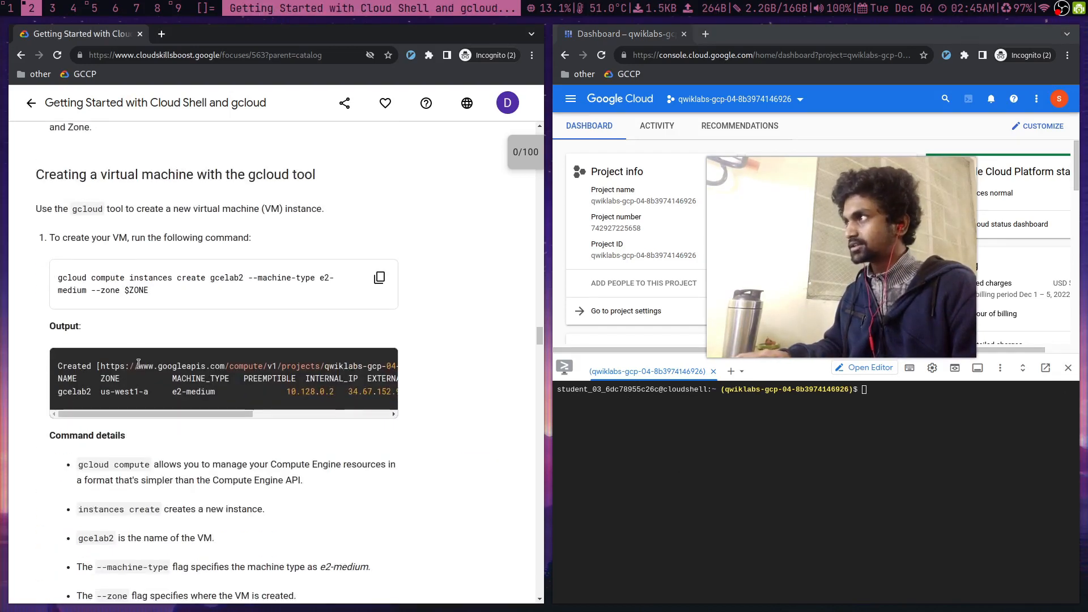
- View the Compute Engine entries in the console's navigation and close it without opening a page
{"action": "left_click_drag", "start_coordinate": [798, 240], "coordinate": [937, 283]}
{"action": "left_click", "coordinate": [571, 99]}
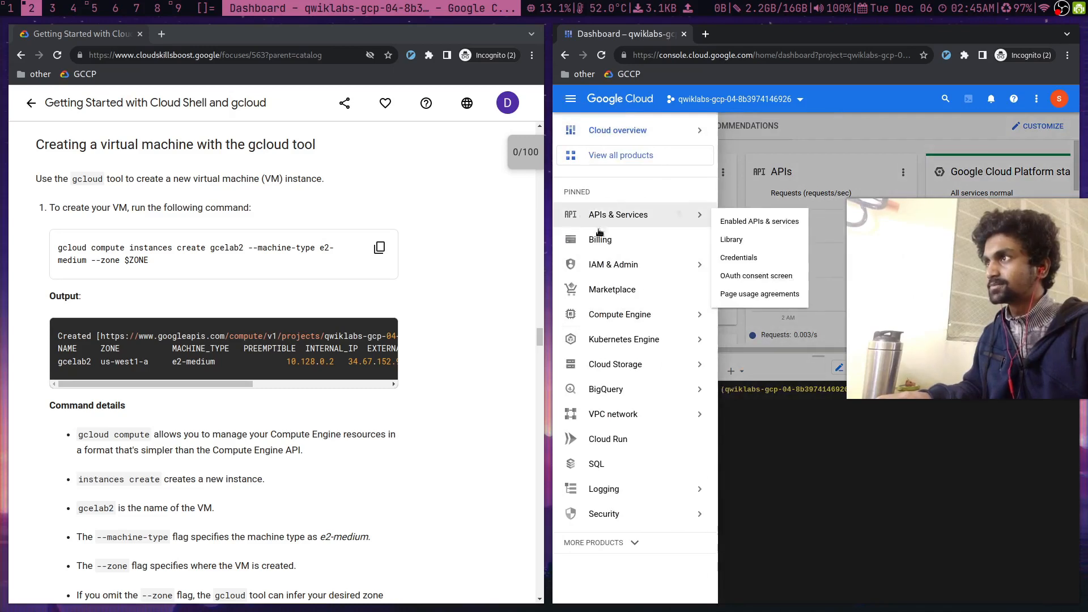
{"action": "mouse_move", "coordinate": [610, 315]}
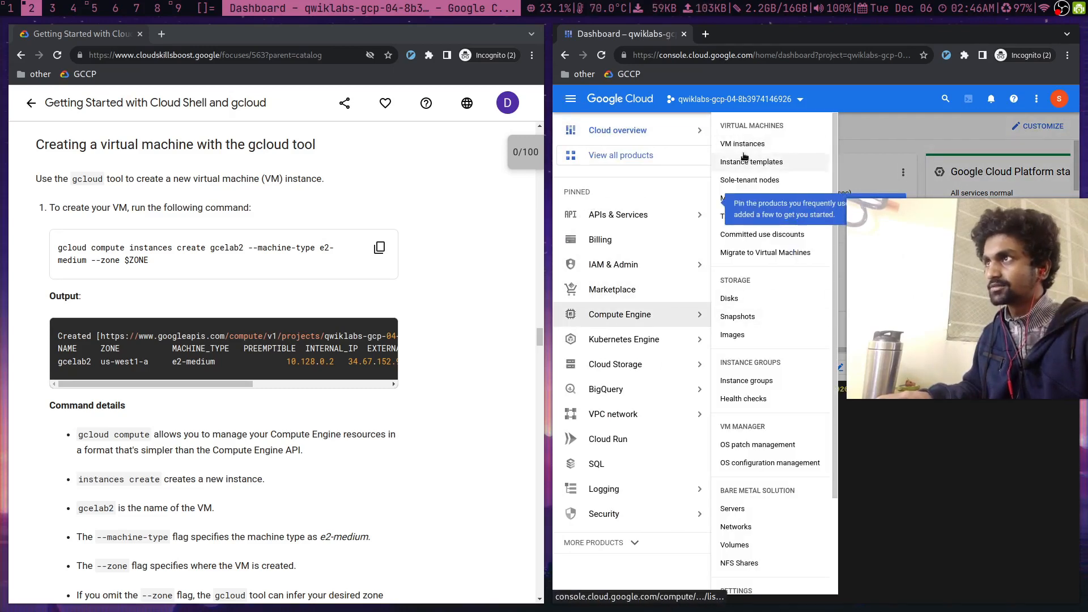
{"action": "left_click", "coordinate": [570, 98]}
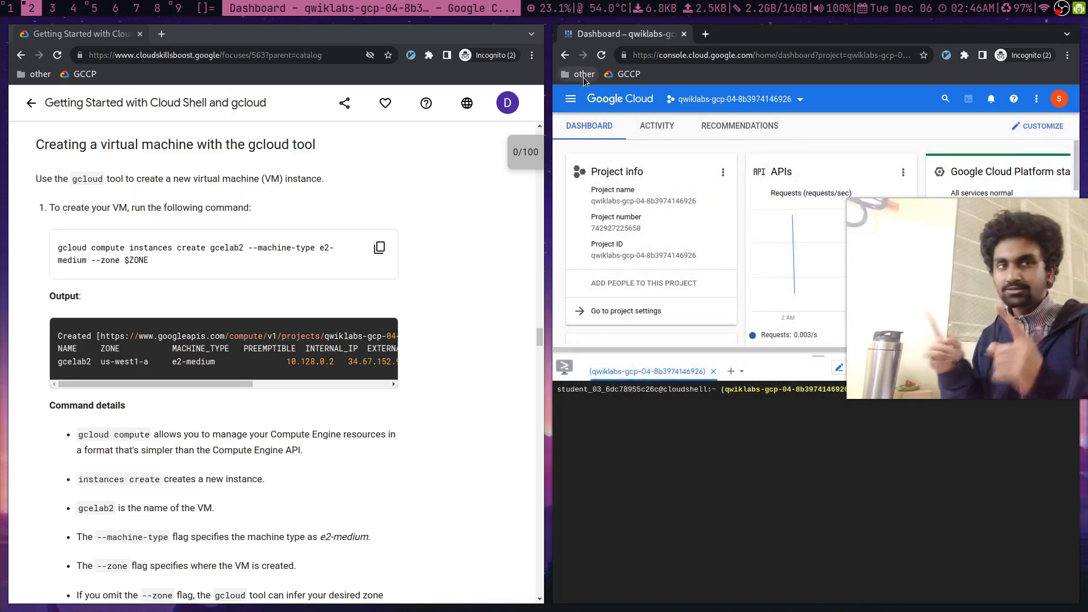
- Run gcloud compute instances create gcelab2 --machine-type e2-medium --zone $ZONE in Cloud Shell
{"action": "left_click_drag", "start_coordinate": [947, 278], "coordinate": [672, 235]}
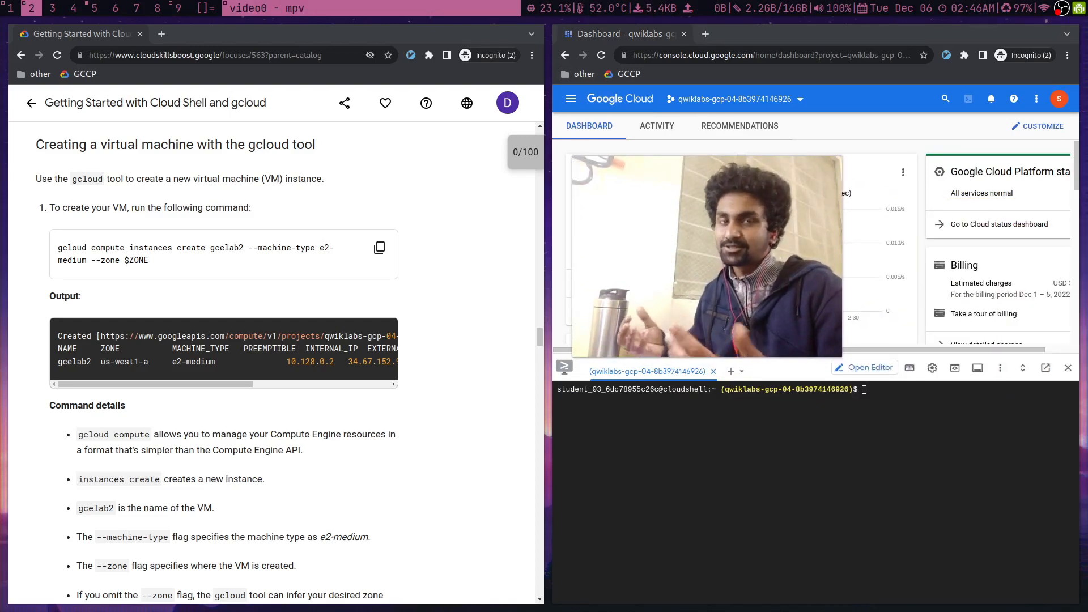
{"action": "left_click_drag", "start_coordinate": [753, 242], "coordinate": [640, 211]}
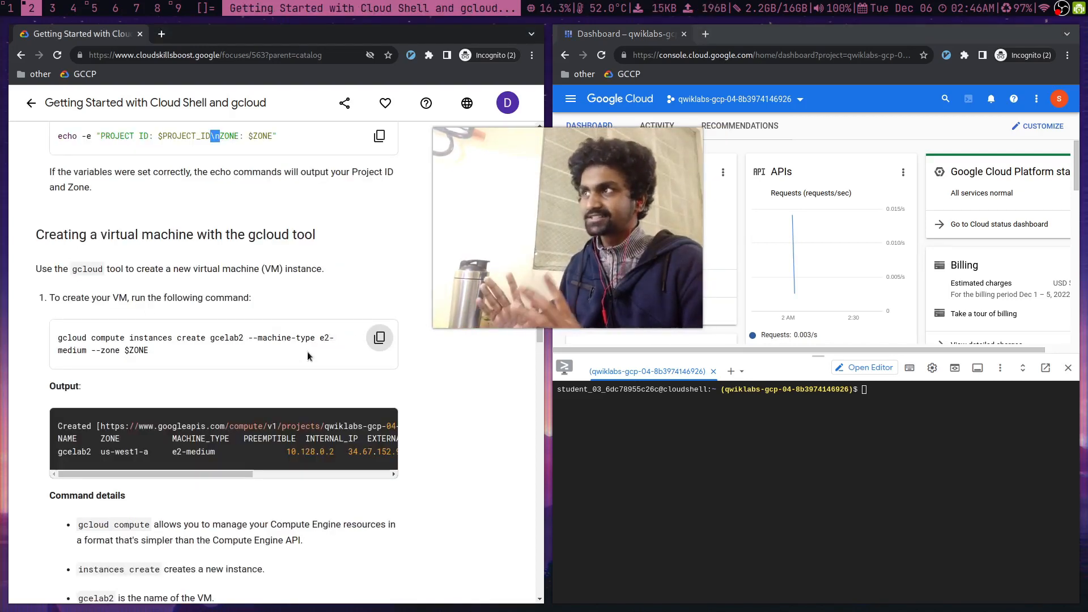
{"action": "left_click", "coordinate": [634, 525]}
{"action": "type", "text": "gcloud compute instances create gcelab2 --machine-type e2-medium --zone $ZONE"}
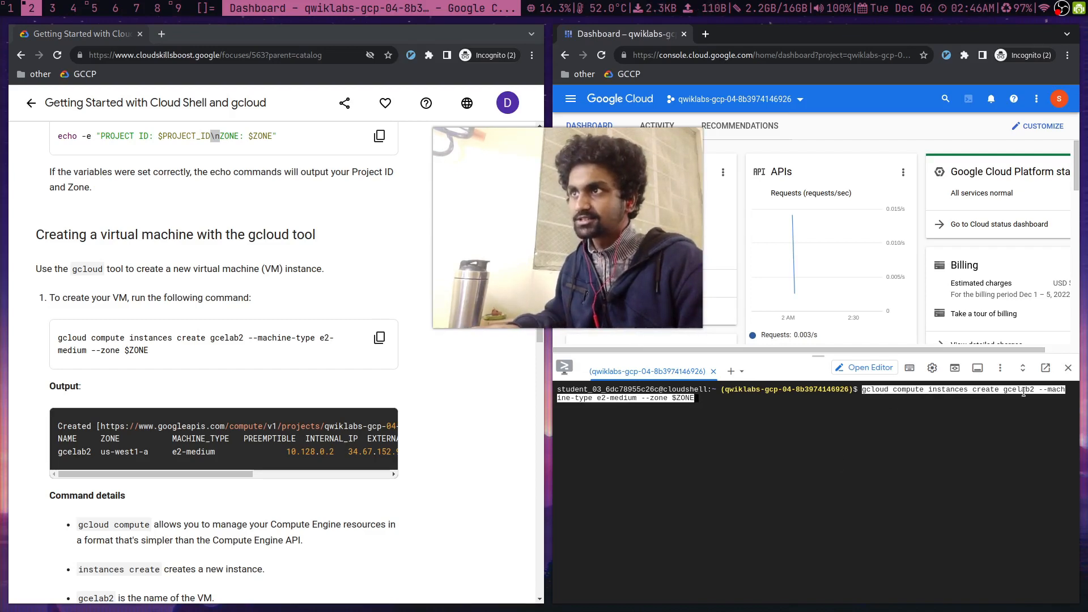
{"action": "key", "text": "Return"}
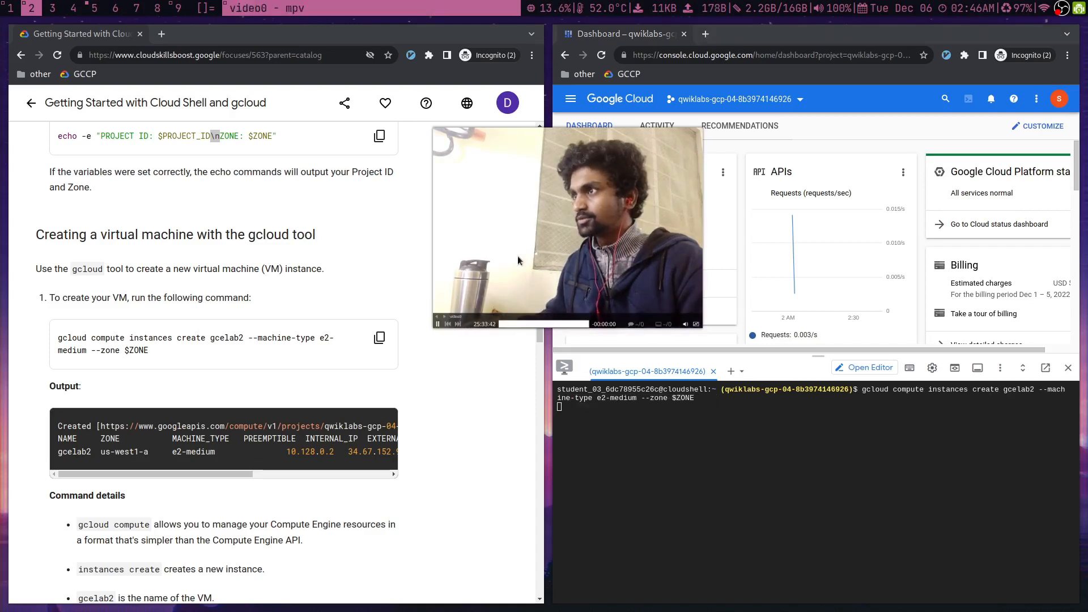
- Open the VM instances page of Compute Engine in the Google Cloud console
{"action": "left_click", "coordinate": [581, 109]}
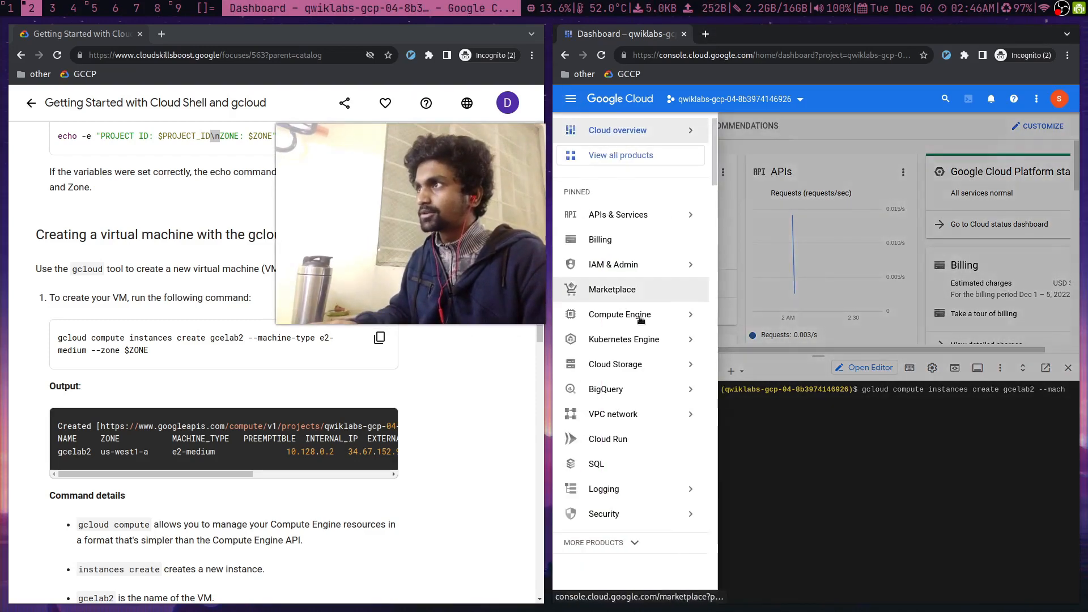
{"action": "mouse_move", "coordinate": [688, 327]}
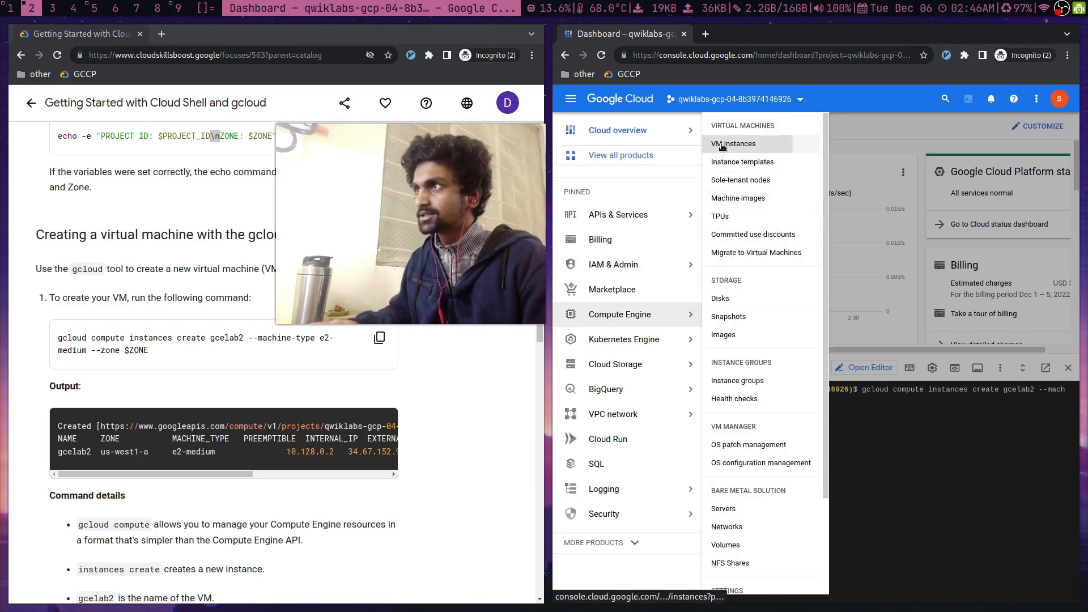
{"action": "left_click", "coordinate": [721, 144]}
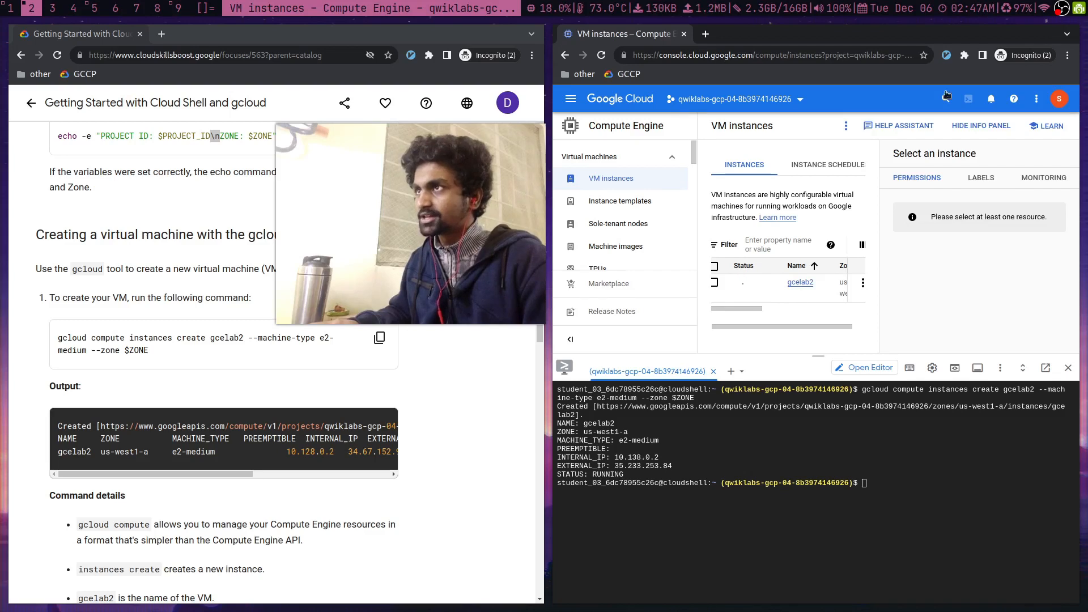
- Give the console more width and review the lab's sample output and command details for the VM creation command
{"action": "key", "text": "super+h"}
{"action": "scroll", "coordinate": [267, 435], "scroll_direction": "down", "scroll_amount": 3}
{"action": "scroll", "coordinate": [267, 435], "scroll_direction": "down", "scroll_amount": 1}
{"action": "left_click_drag", "start_coordinate": [365, 214], "coordinate": [235, 106]}
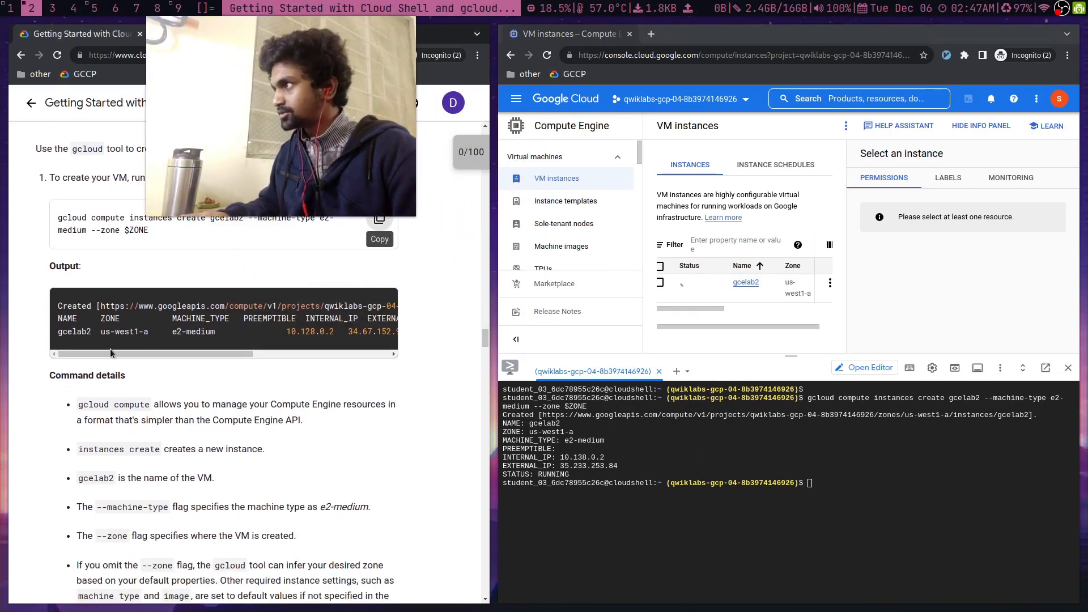
{"action": "scroll", "coordinate": [304, 357], "scroll_direction": "up", "scroll_amount": 3}
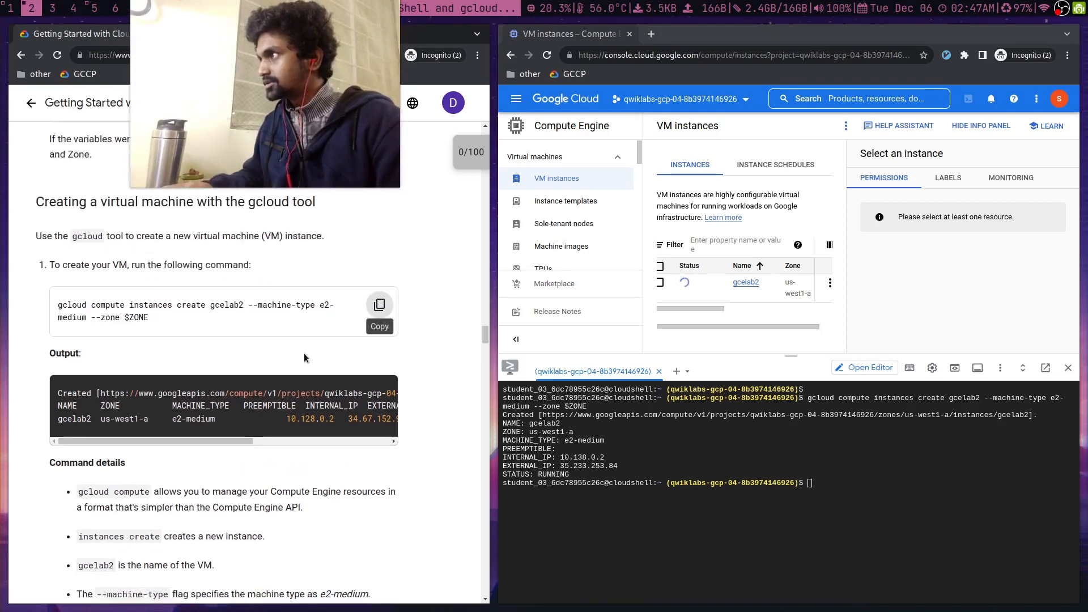
{"action": "scroll", "coordinate": [305, 357], "scroll_direction": "down", "scroll_amount": 4}
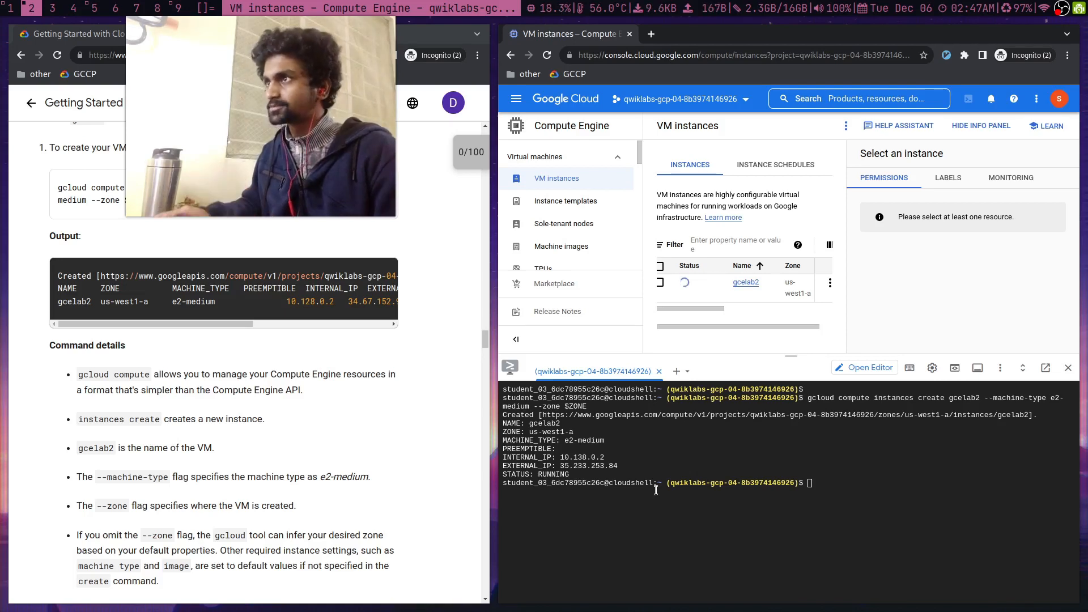
{"action": "scroll", "coordinate": [408, 428], "scroll_direction": "down", "scroll_amount": 2}
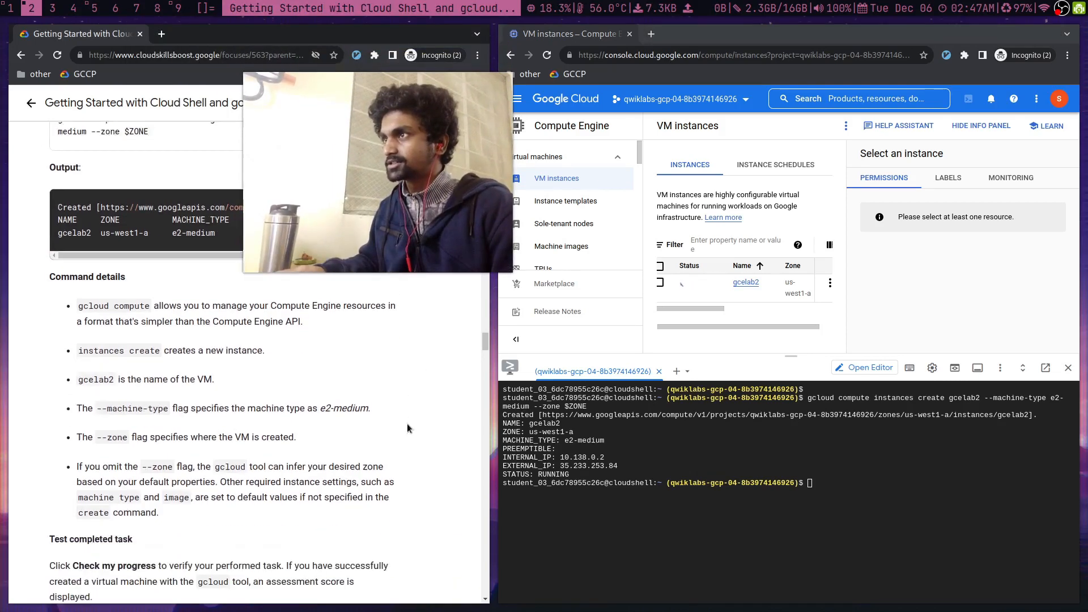
{"action": "scroll", "coordinate": [406, 410], "scroll_direction": "up", "scroll_amount": 3}
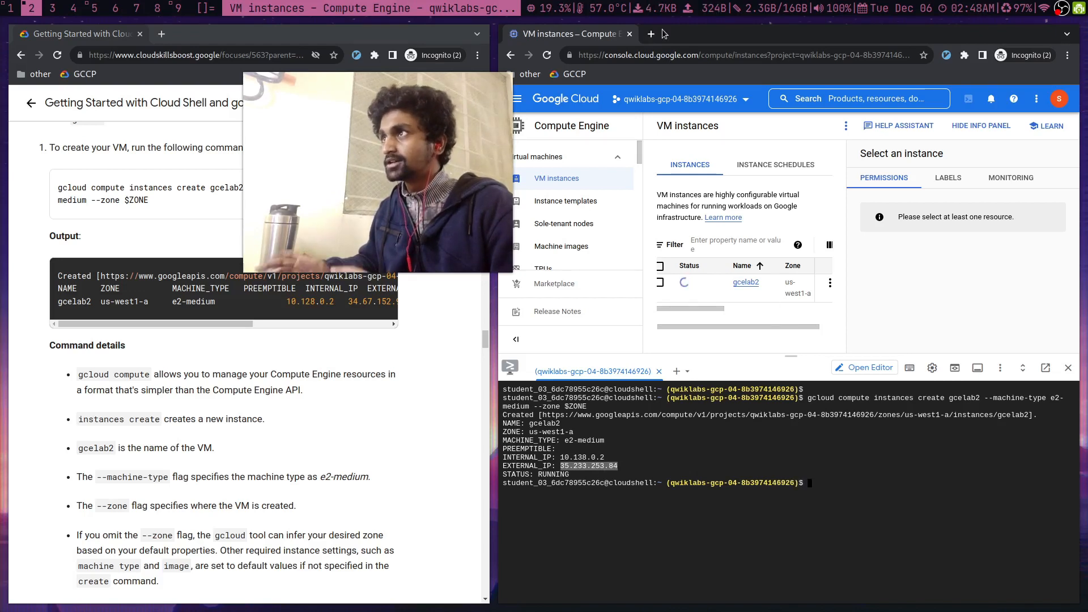
{"action": "scroll", "coordinate": [227, 374], "scroll_direction": "up", "scroll_amount": 3}
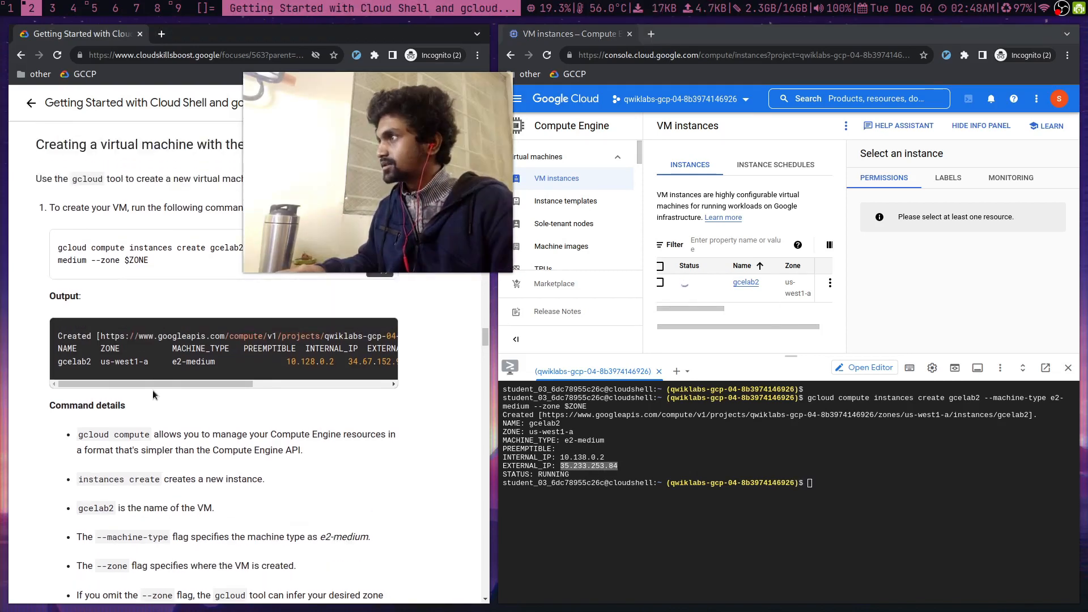
{"action": "scroll", "coordinate": [99, 328], "scroll_direction": "down", "scroll_amount": 5}
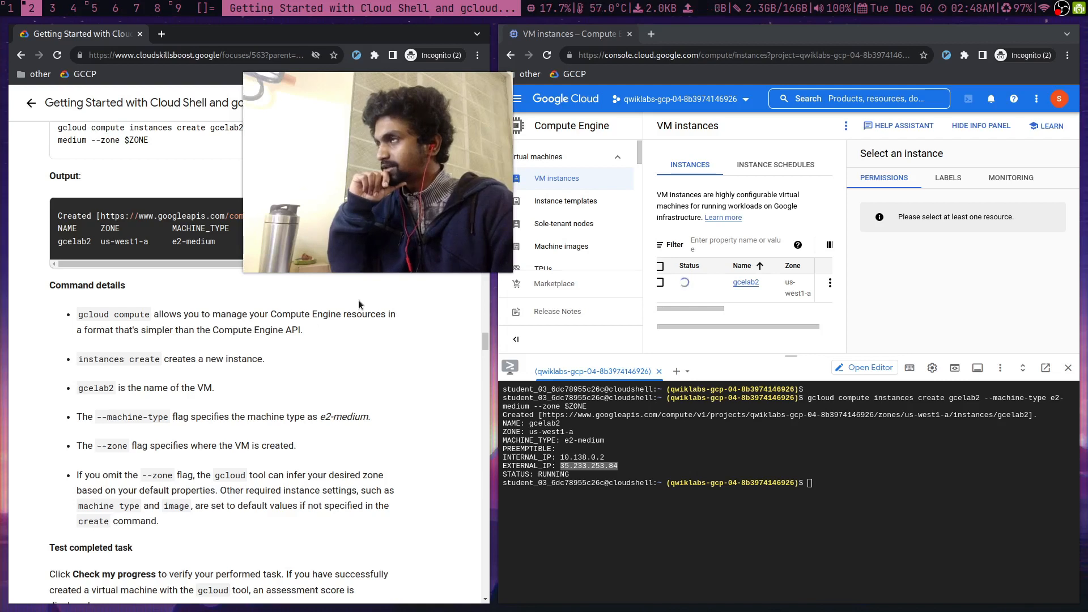
{"action": "scroll", "coordinate": [227, 329], "scroll_direction": "down", "scroll_amount": 1}
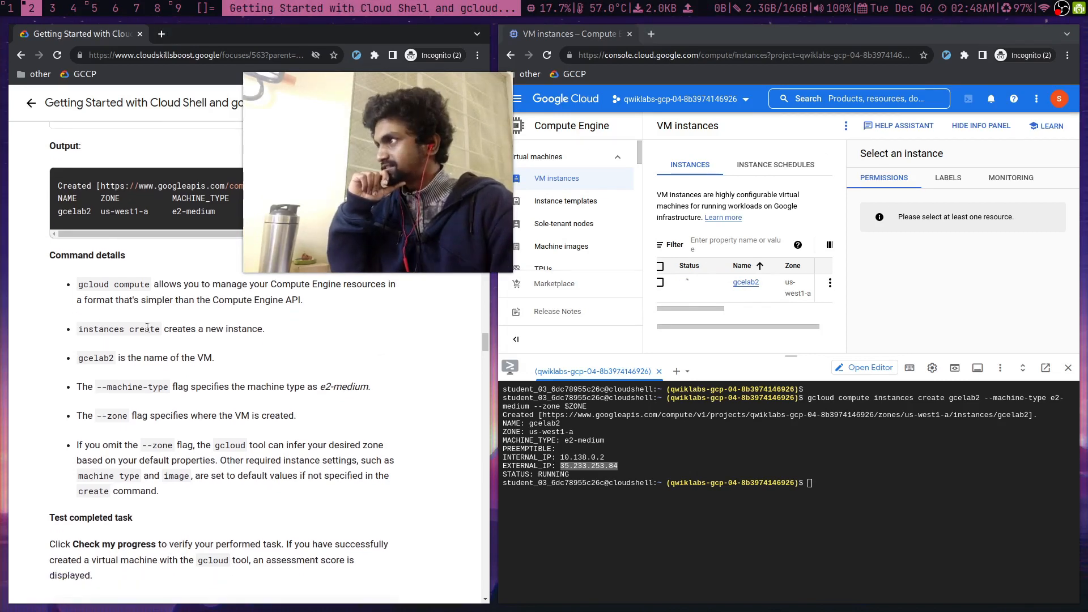
{"action": "scroll", "coordinate": [146, 327], "scroll_direction": "down", "scroll_amount": 2}
{"action": "scroll", "coordinate": [146, 327], "scroll_direction": "up", "scroll_amount": 4}
- Clear Cloud Shell, recall the gcelab2 create command without running it, and review the lab's notes on the --zone flag and default zone
{"action": "left_click", "coordinate": [714, 487]}
{"action": "key", "text": "ctrl+l"}
{"action": "type", "text": "gcloud compute instances create gcelab2 --machine-type e2-medium --zone $ZONE"}
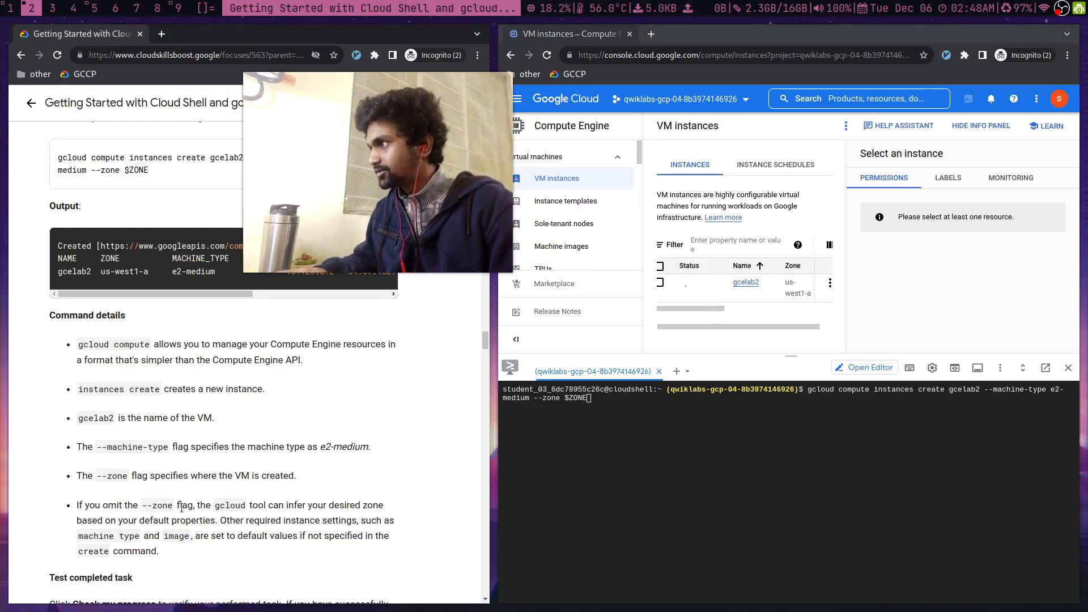
{"action": "double_click", "coordinate": [232, 505]}
{"action": "left_click_drag", "start_coordinate": [249, 505], "coordinate": [343, 515]}
{"action": "left_click", "coordinate": [412, 515]}
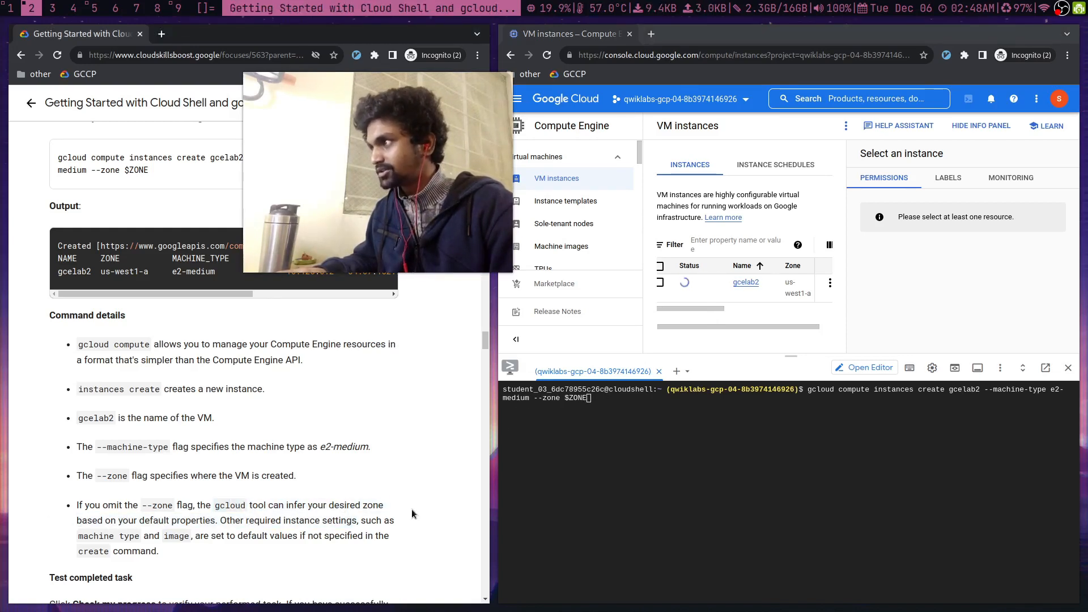
{"action": "scroll", "coordinate": [268, 433], "scroll_direction": "up", "scroll_amount": 2}
{"action": "scroll", "coordinate": [268, 433], "scroll_direction": "up", "scroll_amount": 10}
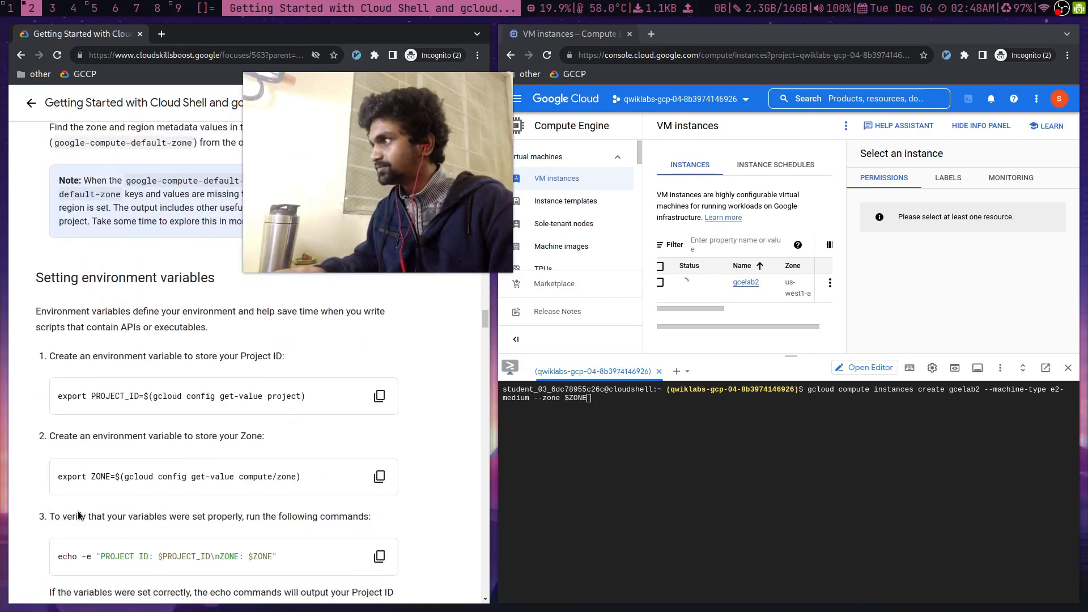
{"action": "scroll", "coordinate": [165, 449], "scroll_direction": "up", "scroll_amount": 10}
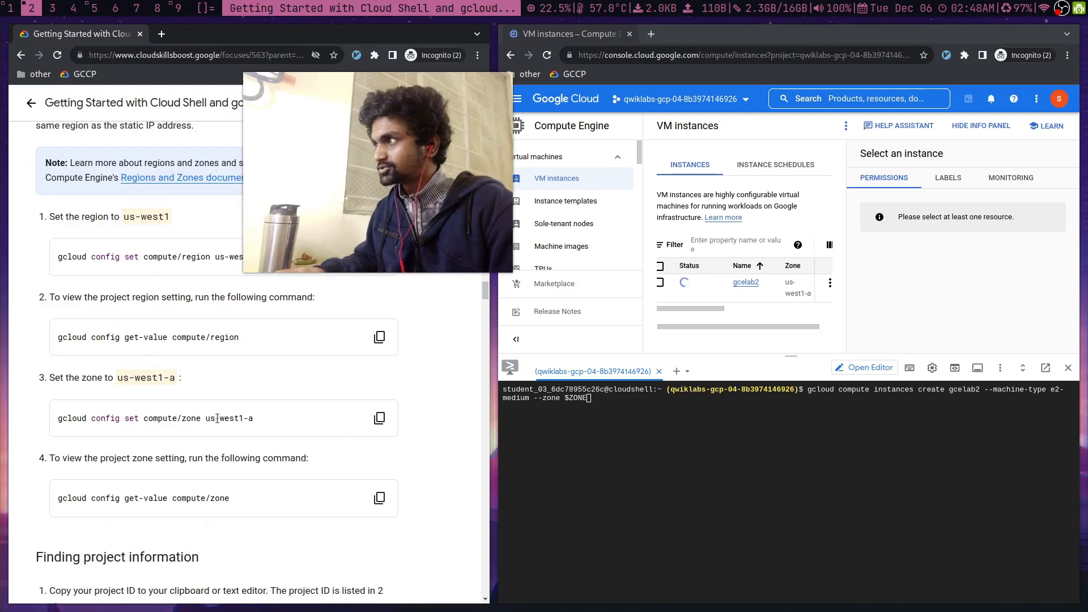
{"action": "scroll", "coordinate": [397, 437], "scroll_direction": "down", "scroll_amount": 6}
{"action": "scroll", "coordinate": [402, 436], "scroll_direction": "down", "scroll_amount": 15}
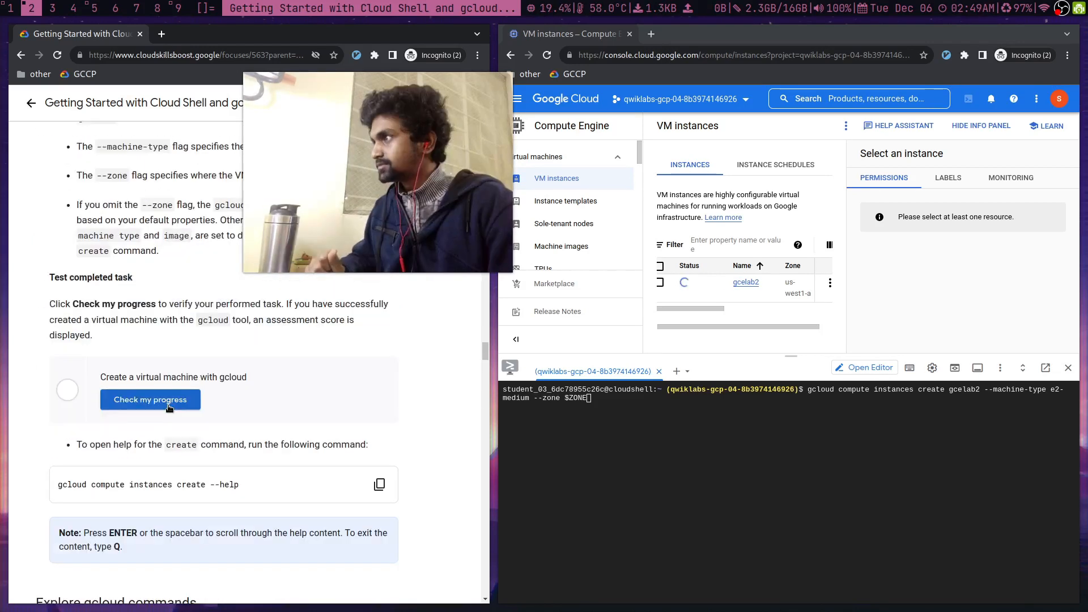
- Check the lab progress for the task Create a virtual machine with gcloud
{"action": "left_click_drag", "start_coordinate": [372, 195], "coordinate": [947, 535]}
{"action": "left_click", "coordinate": [150, 400]}
{"action": "scroll", "coordinate": [160, 404], "scroll_direction": "down", "scroll_amount": 4}
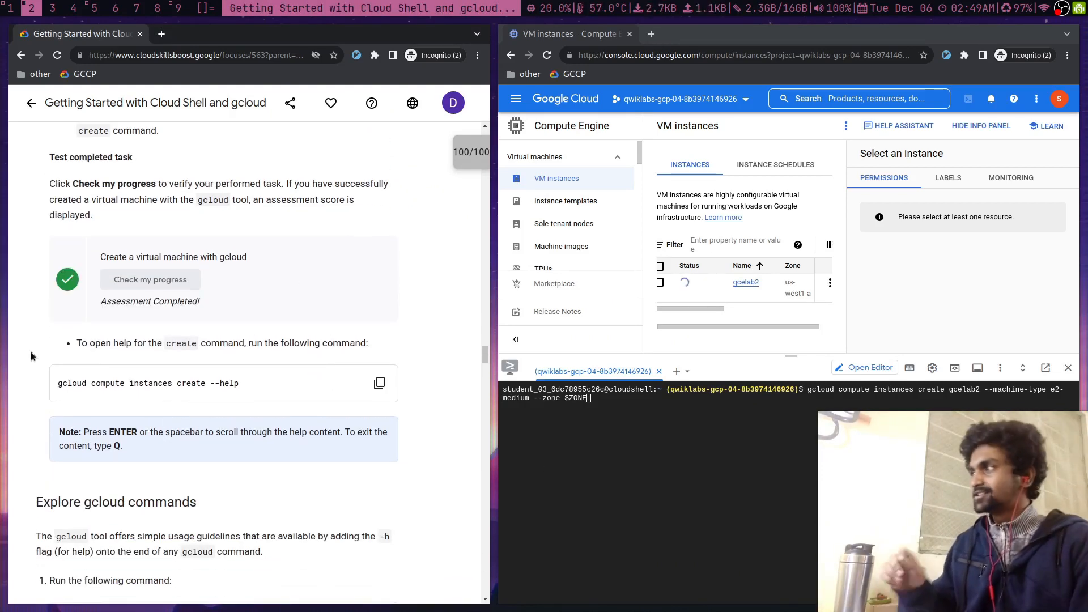
- Discard the recalled command, clear Cloud Shell and run the lab's help command gcloud compute instances create --help
{"action": "left_click", "coordinate": [379, 383]}
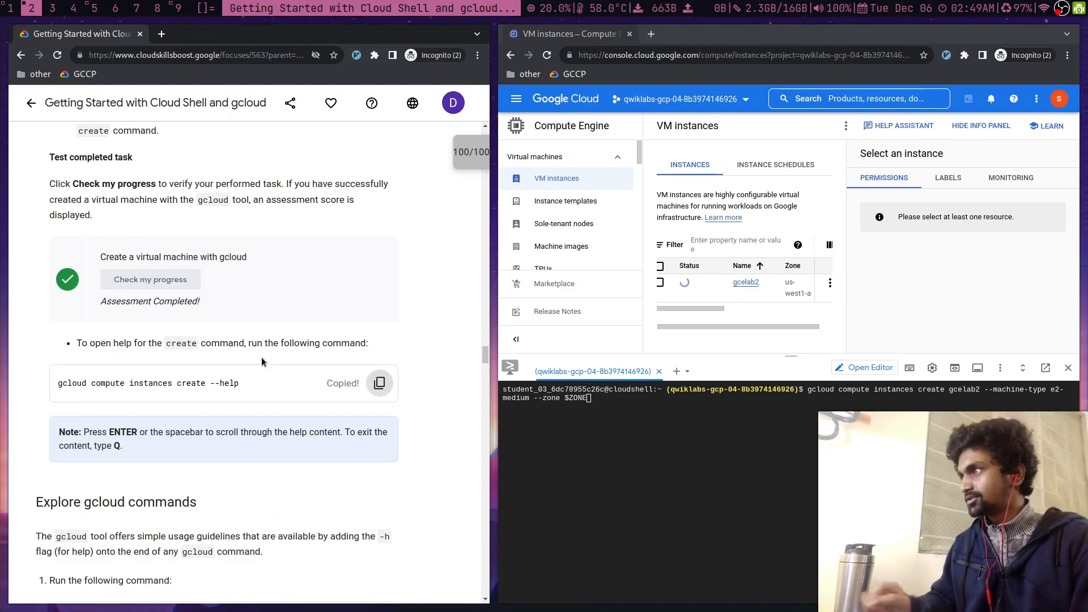
{"action": "key", "text": "ctrl+c"}
{"action": "key", "text": "ctrl+l"}
{"action": "key", "text": "ctrl+shift+c"}
{"action": "key", "text": "ctrl+shift+v"}
{"action": "left_click", "coordinate": [1072, 359]}
{"action": "key", "text": "Return"}
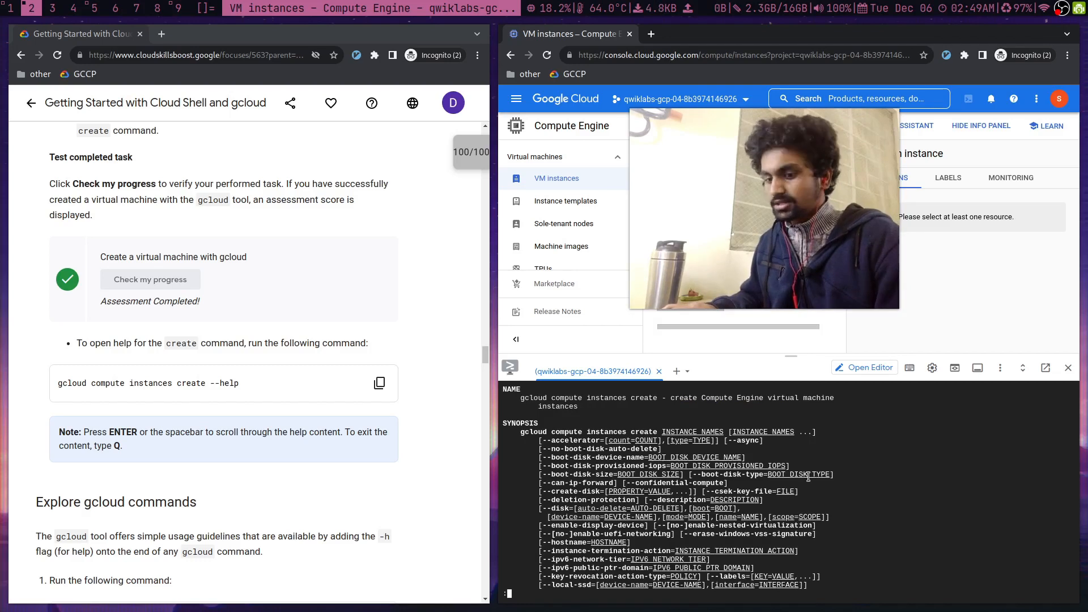
- Read through the synopsis and flag descriptions in the instances create help, including the boot disk options, and exit the help
{"action": "scroll", "coordinate": [808, 477], "scroll_direction": "down", "scroll_amount": 15}
{"action": "scroll", "coordinate": [808, 476], "scroll_direction": "up", "scroll_amount": 15}
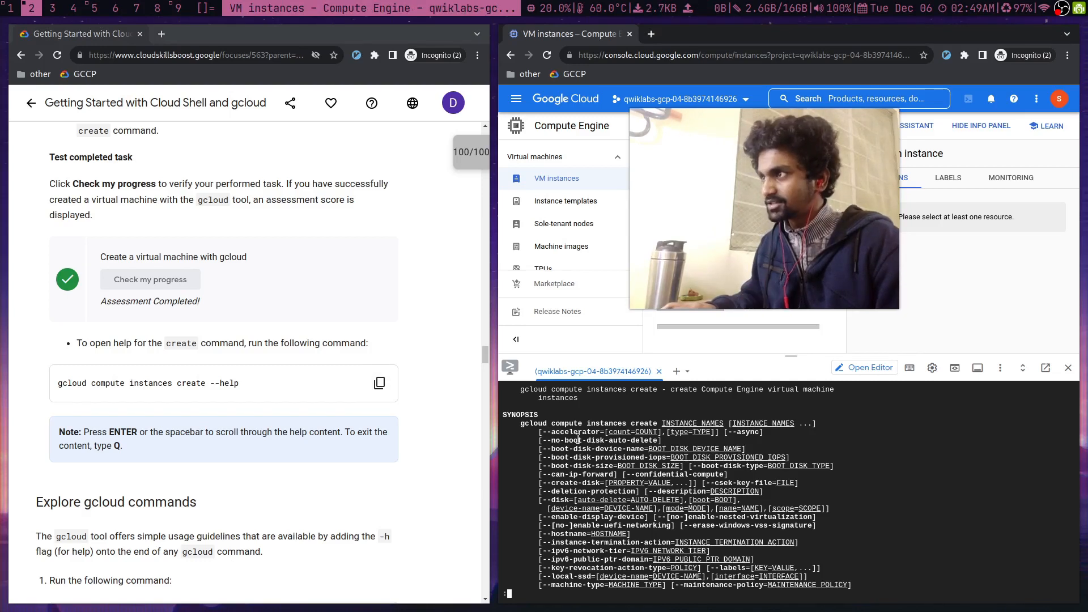
{"action": "scroll", "coordinate": [578, 440], "scroll_direction": "down", "scroll_amount": 15}
{"action": "scroll", "coordinate": [578, 439], "scroll_direction": "down", "scroll_amount": 12}
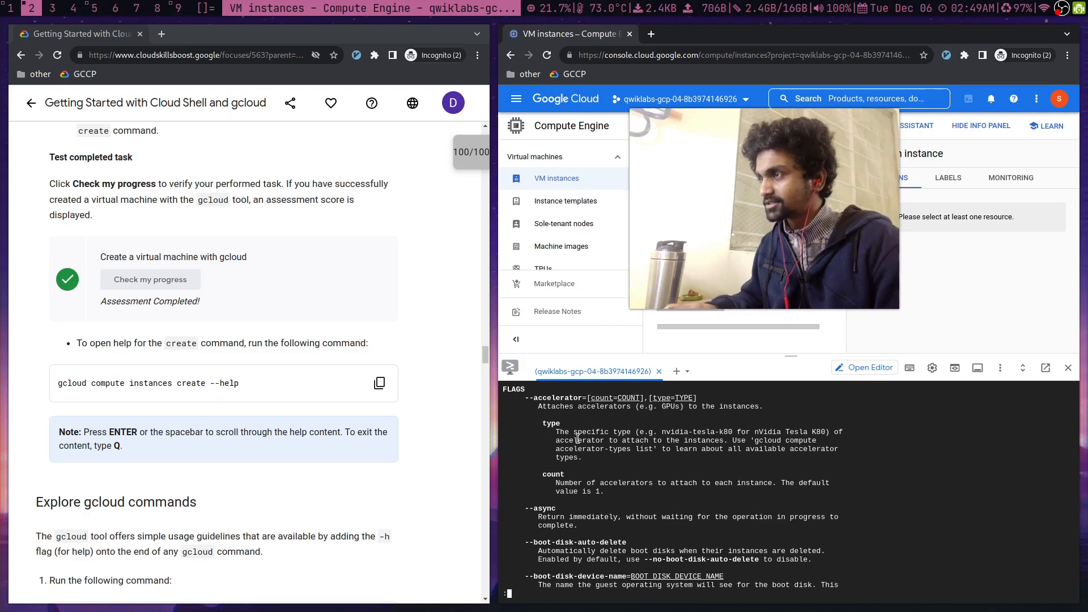
{"action": "scroll", "coordinate": [578, 439], "scroll_direction": "down", "scroll_amount": 12}
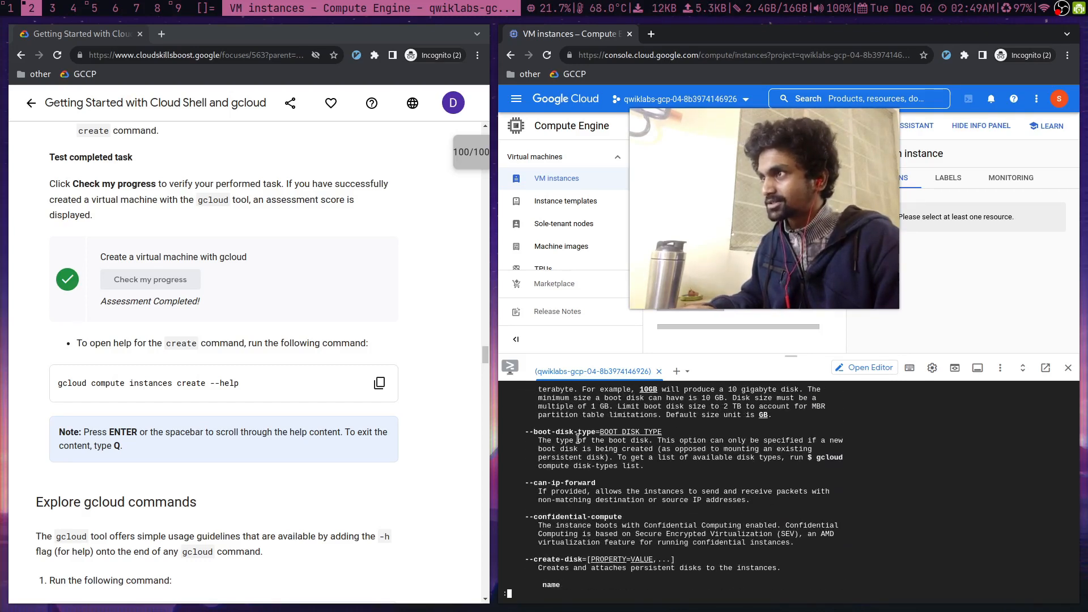
{"action": "scroll", "coordinate": [578, 439], "scroll_direction": "up", "scroll_amount": 3}
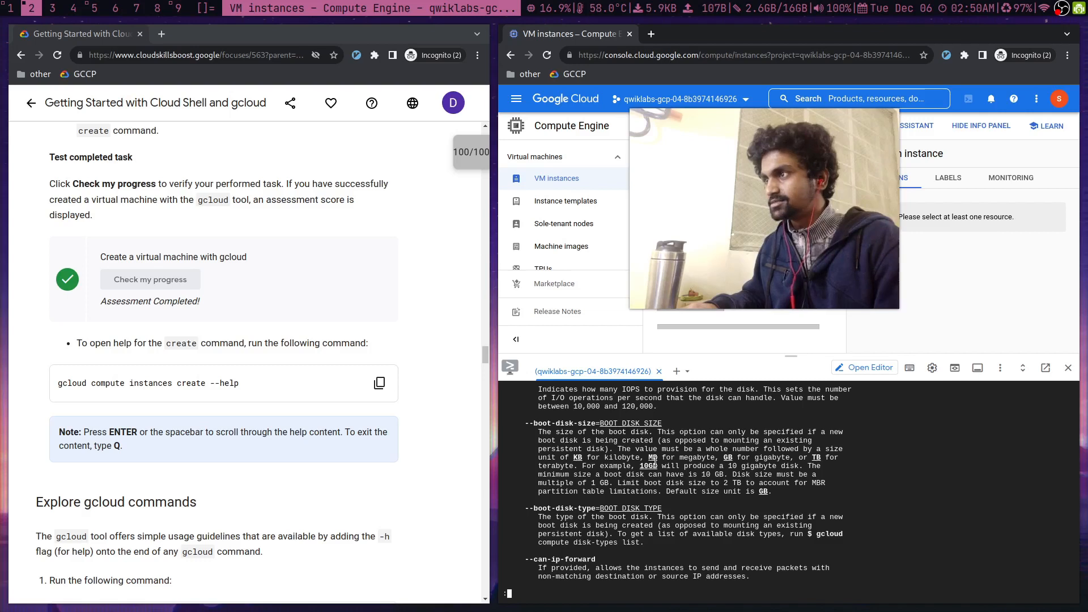
{"action": "scroll", "coordinate": [654, 461], "scroll_direction": "down", "scroll_amount": 6}
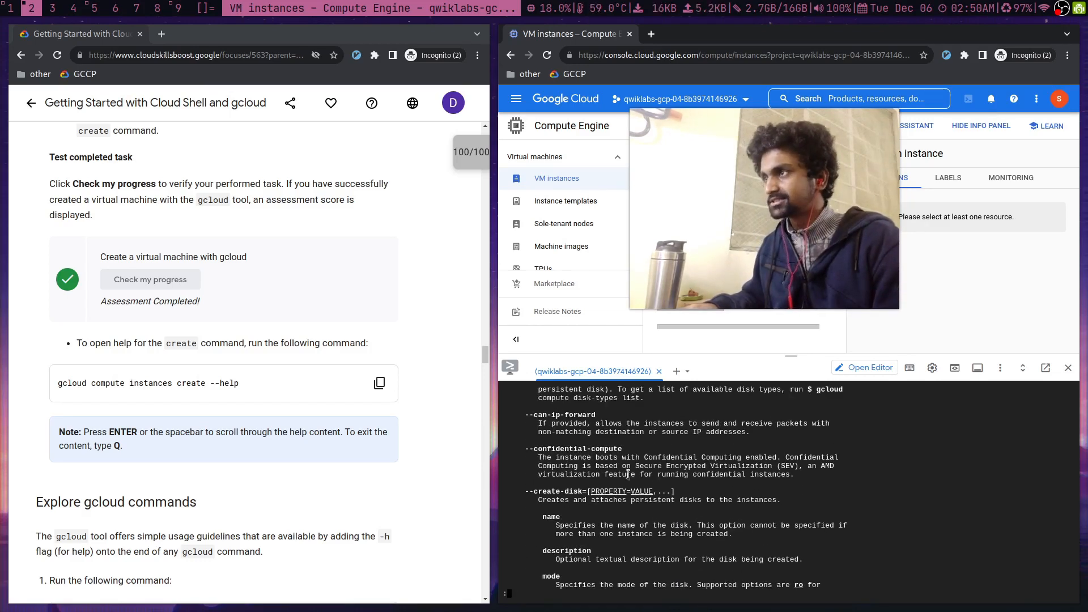
{"action": "key", "text": "q"}
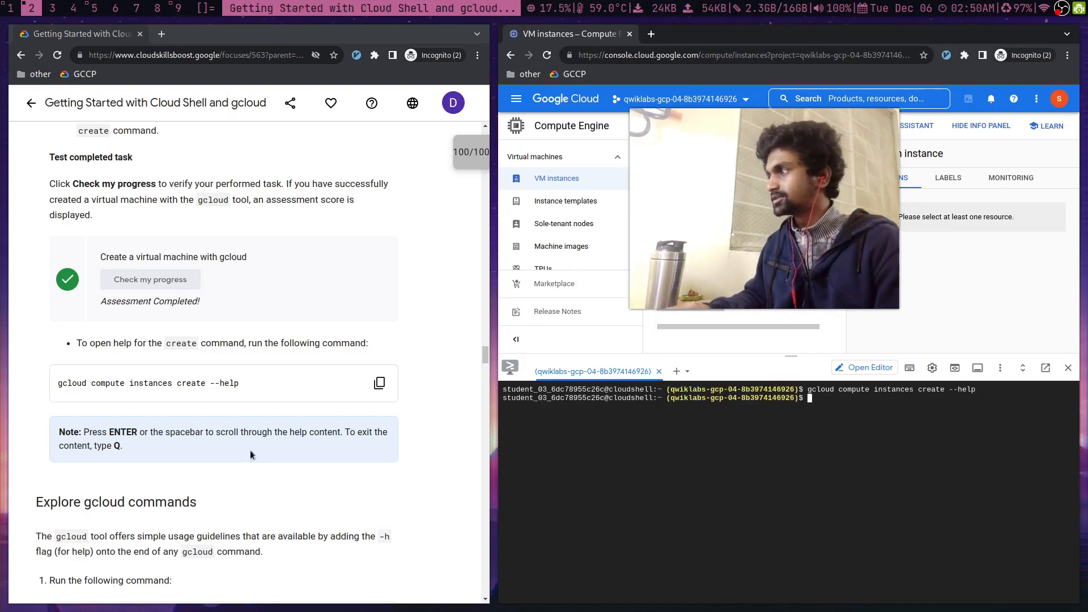
- View the Overview of the Kubernetes Engine: Qwik Start lab and switch to the GCCP SMIT - Session 1 presentation in Google Slides
{"action": "scroll", "coordinate": [466, 198], "scroll_direction": "down", "scroll_amount": 4}
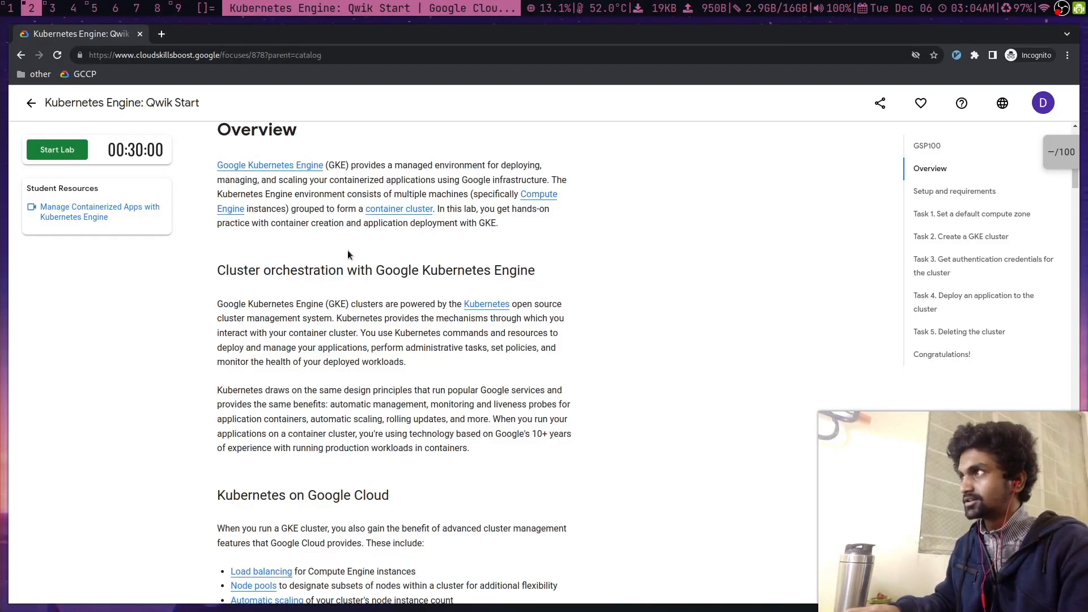
{"action": "scroll", "coordinate": [334, 238], "scroll_direction": "up", "scroll_amount": 3}
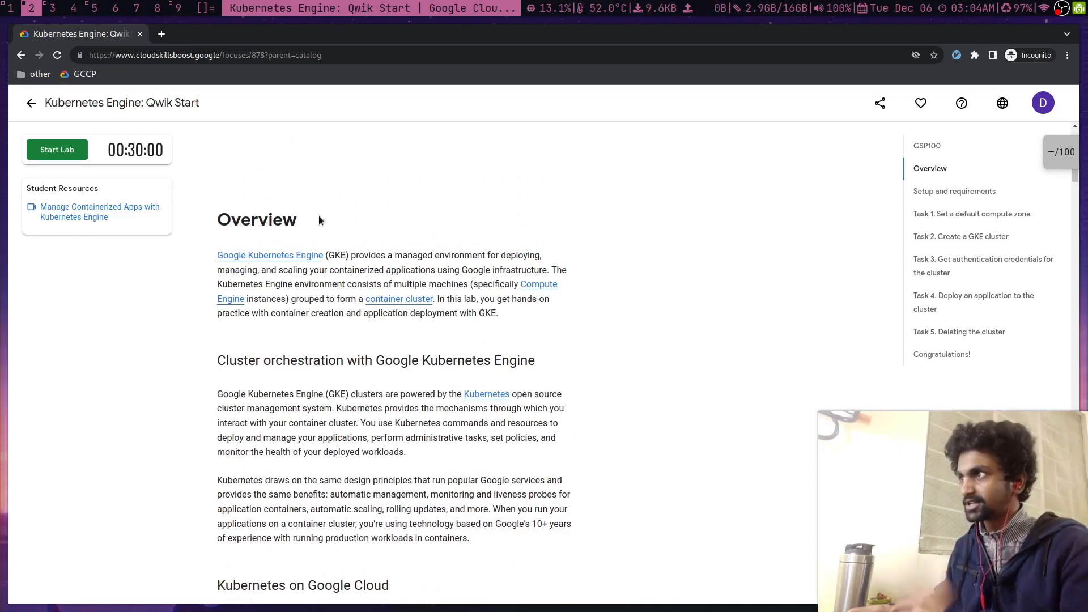
{"action": "key", "text": "super+3"}
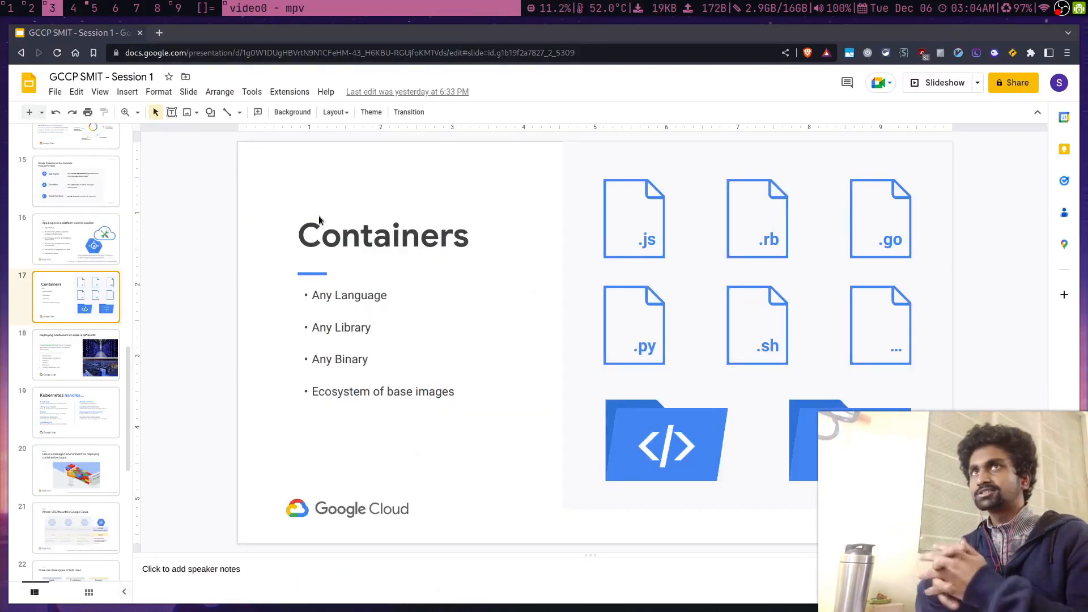
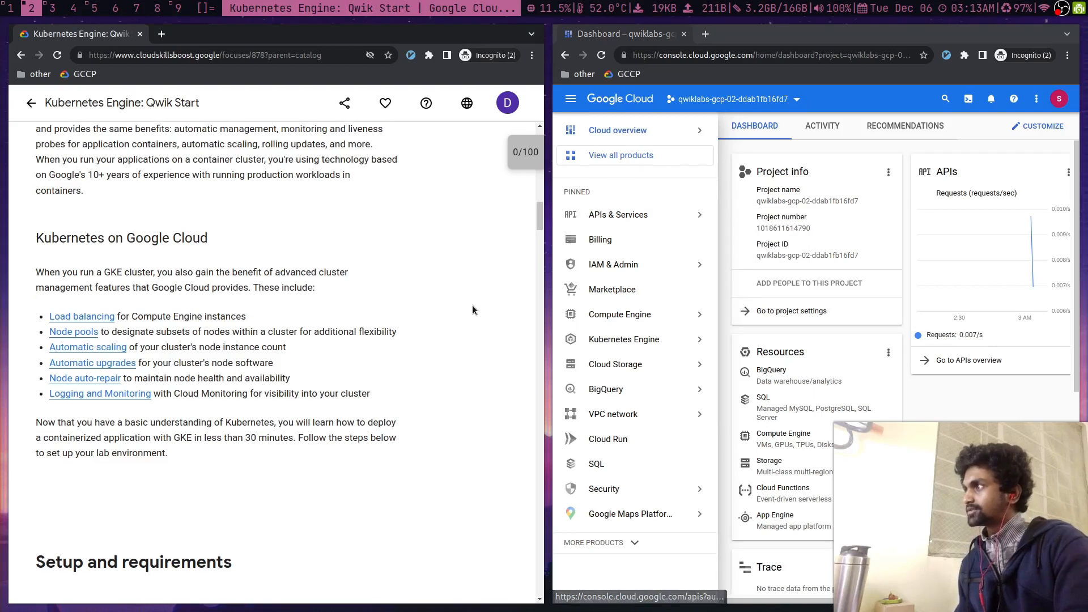
- Follow the lab instructions to Task 1, activate Cloud Shell in the Google Cloud console and close the console's navigation menu
{"action": "scroll", "coordinate": [473, 307], "scroll_direction": "down", "scroll_amount": 10}
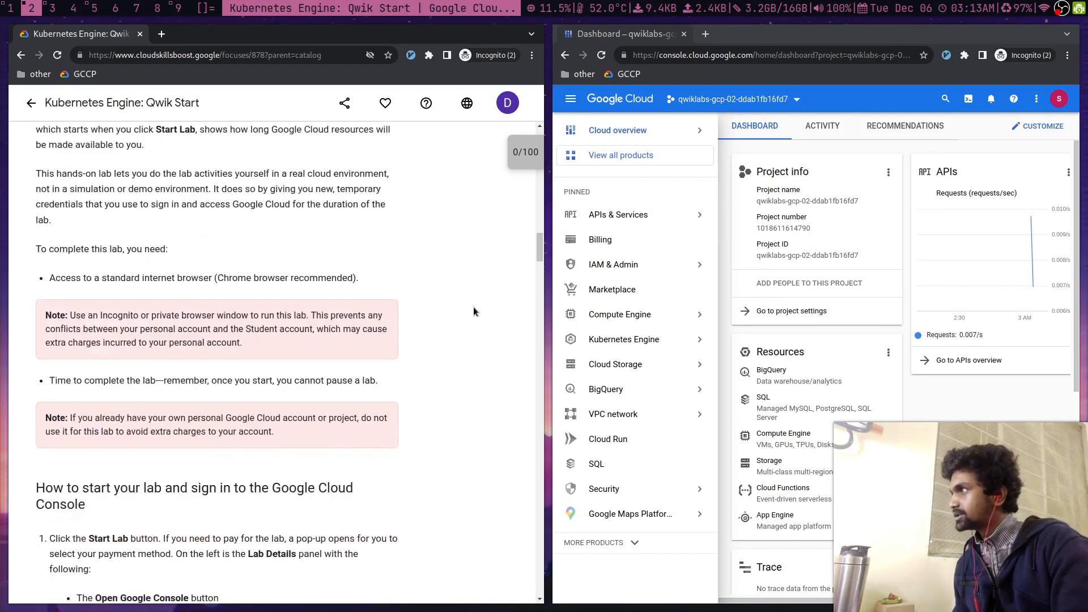
{"action": "scroll", "coordinate": [178, 274], "scroll_direction": "down", "scroll_amount": 12}
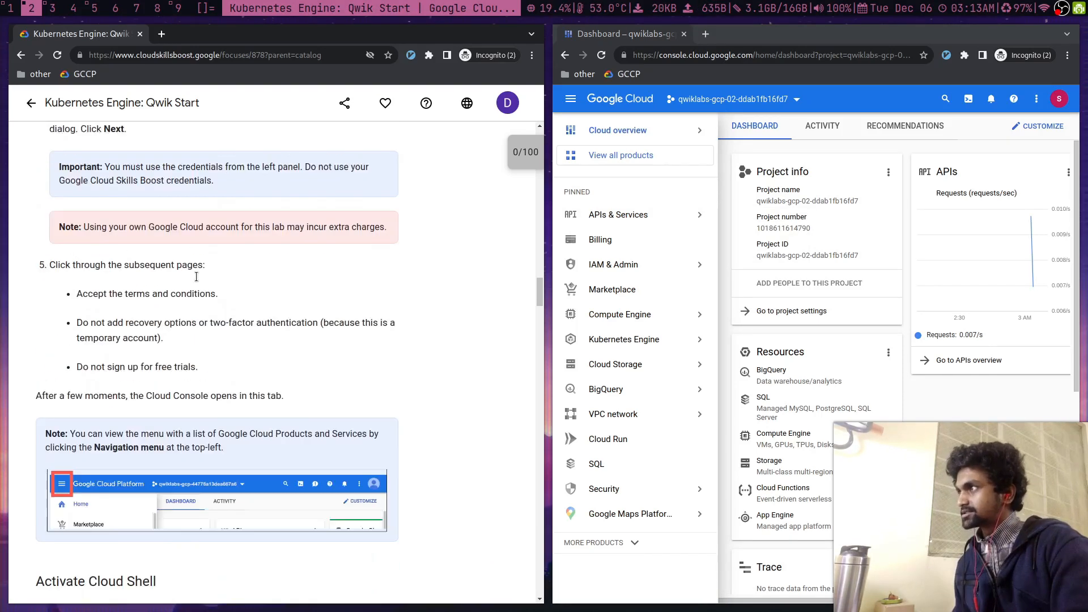
{"action": "scroll", "coordinate": [193, 280], "scroll_direction": "down", "scroll_amount": 5}
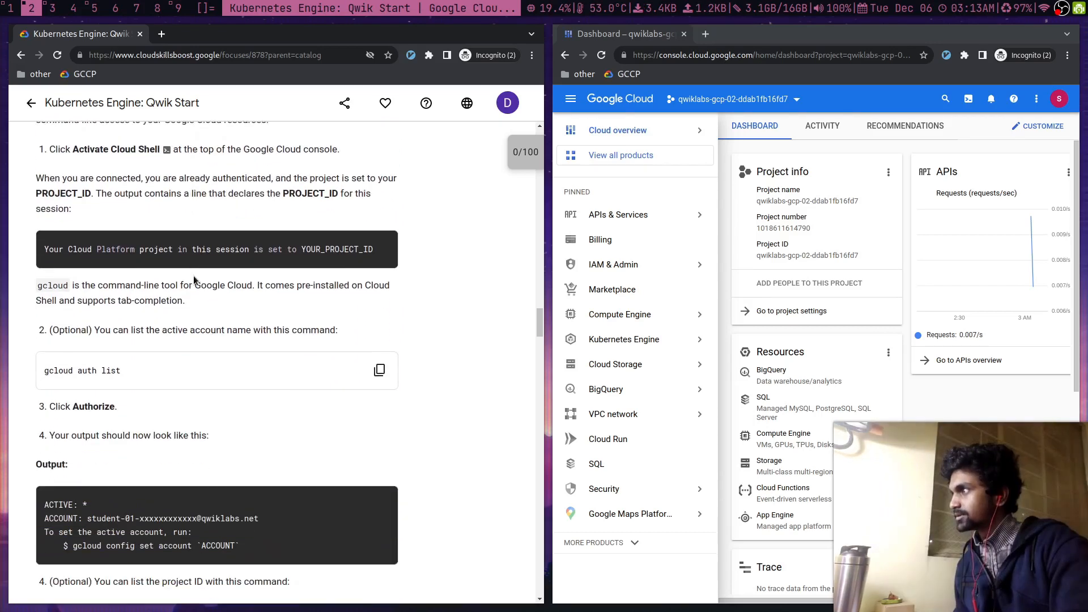
{"action": "scroll", "coordinate": [193, 280], "scroll_direction": "down", "scroll_amount": 7}
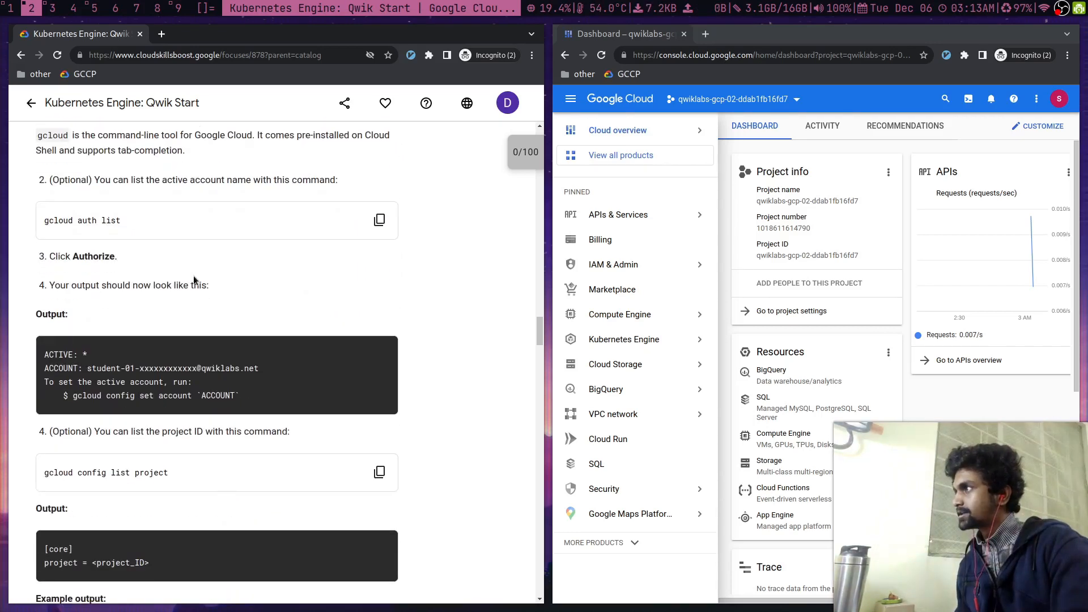
{"action": "scroll", "coordinate": [193, 280], "scroll_direction": "down", "scroll_amount": 7}
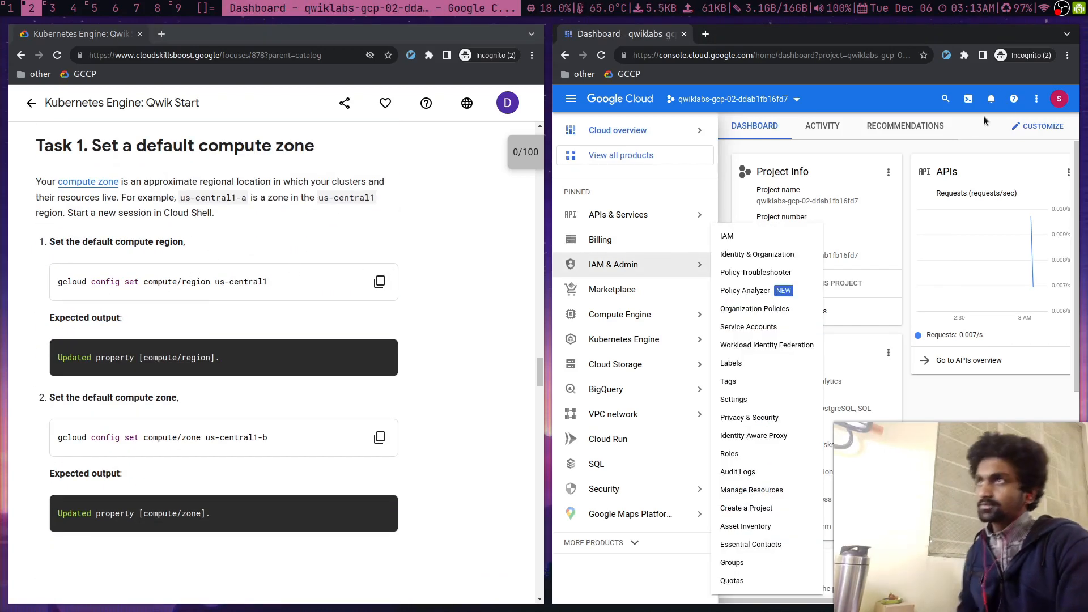
{"action": "left_click", "coordinate": [966, 97]}
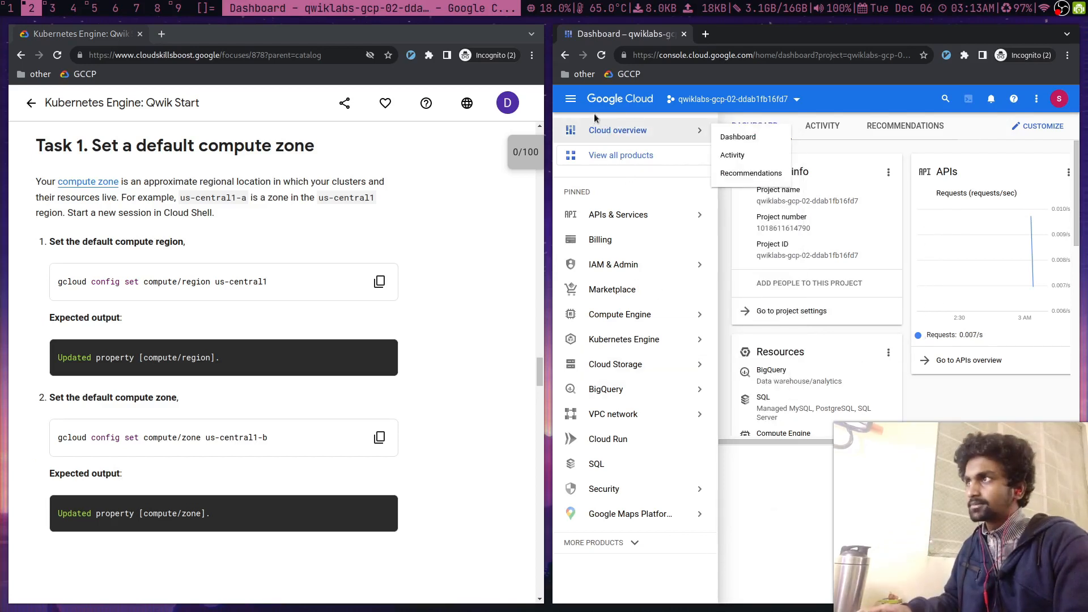
{"action": "left_click", "coordinate": [577, 97]}
{"action": "left_click_drag", "start_coordinate": [1033, 597], "coordinate": [583, 309]}
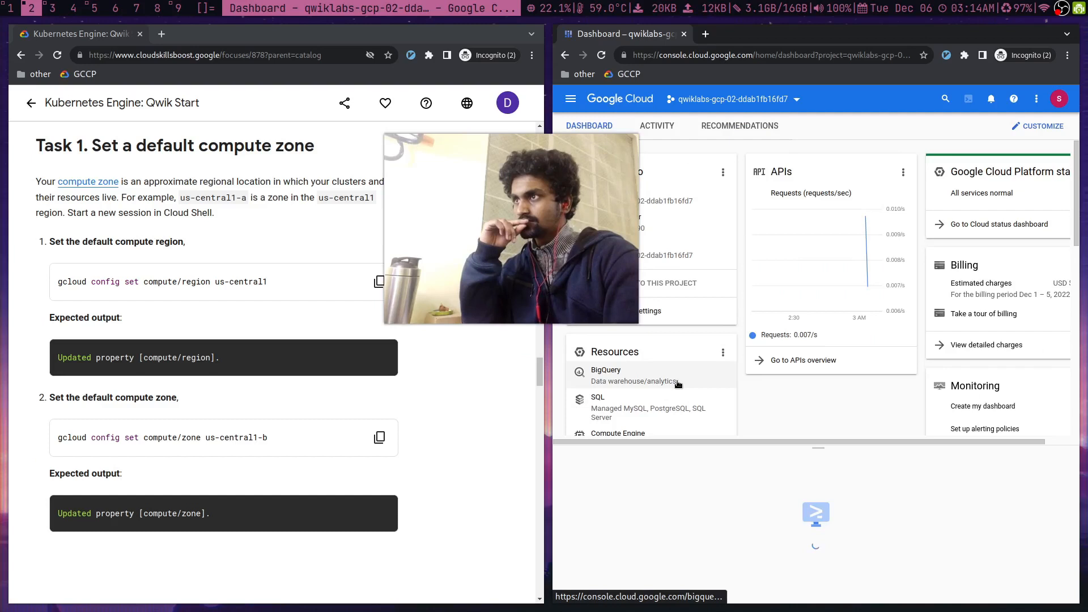
- Enlarge the Cloud Shell pane, continue past the Cloud Shell introduction and dismiss the session details tip
{"action": "left_click_drag", "start_coordinate": [821, 447], "coordinate": [821, 365]}
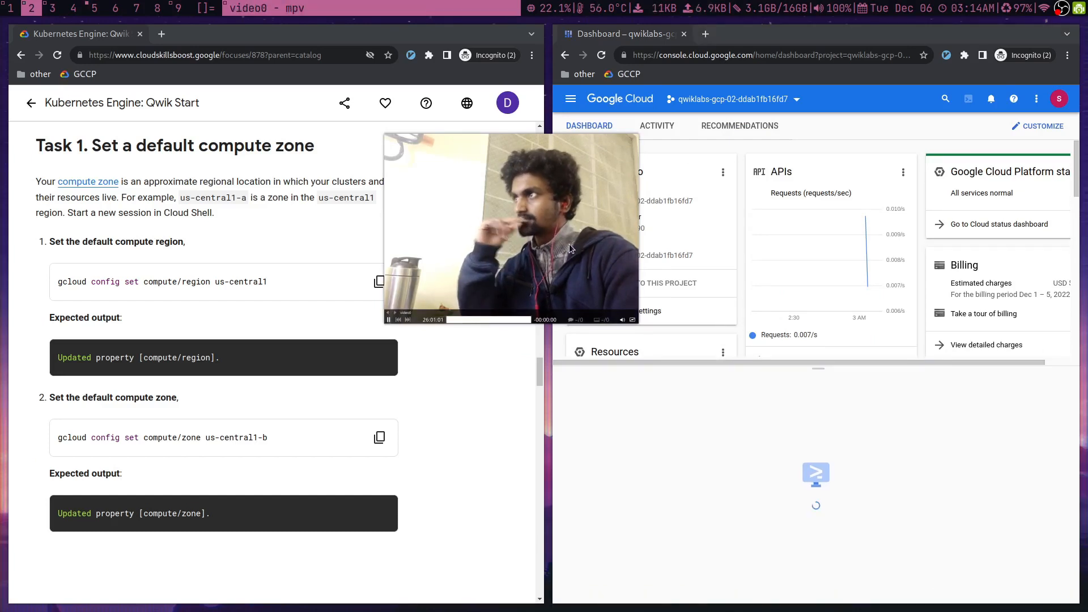
{"action": "left_click_drag", "start_coordinate": [555, 246], "coordinate": [577, 260]}
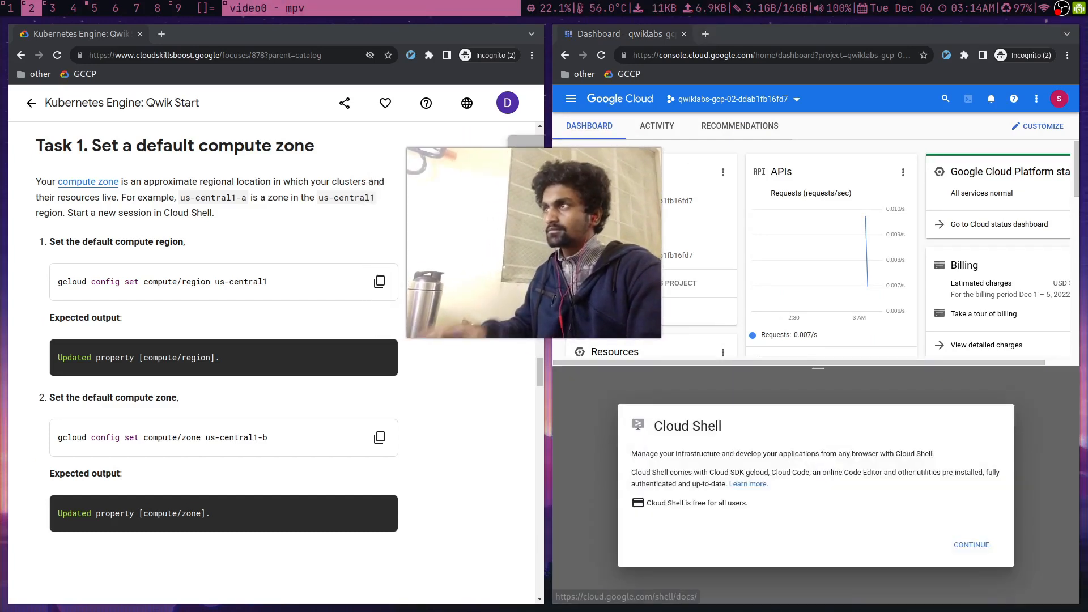
{"action": "left_click", "coordinate": [971, 544]}
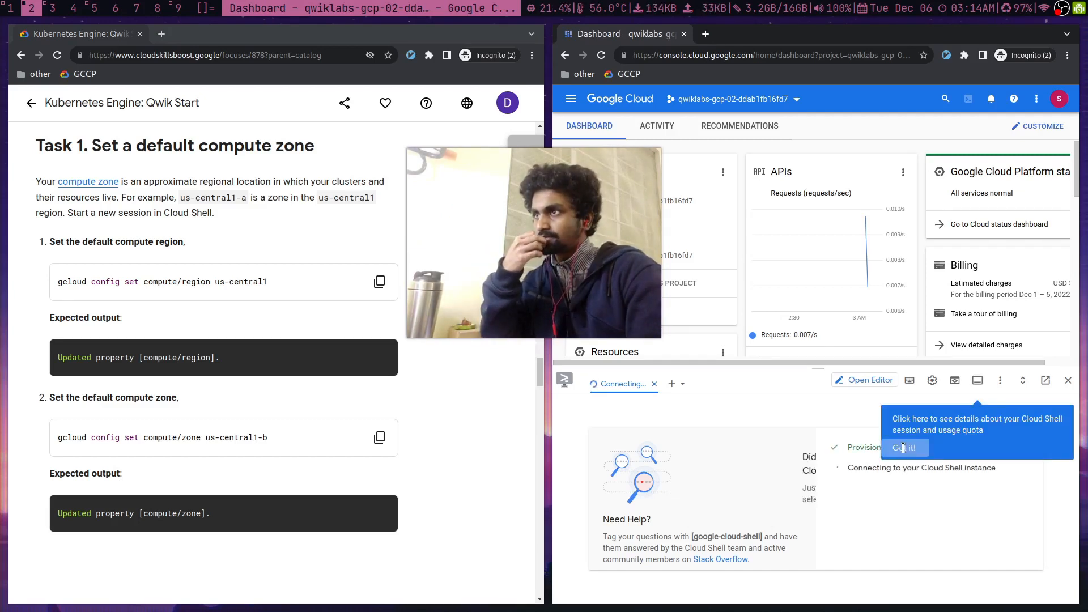
{"action": "left_click", "coordinate": [904, 448]}
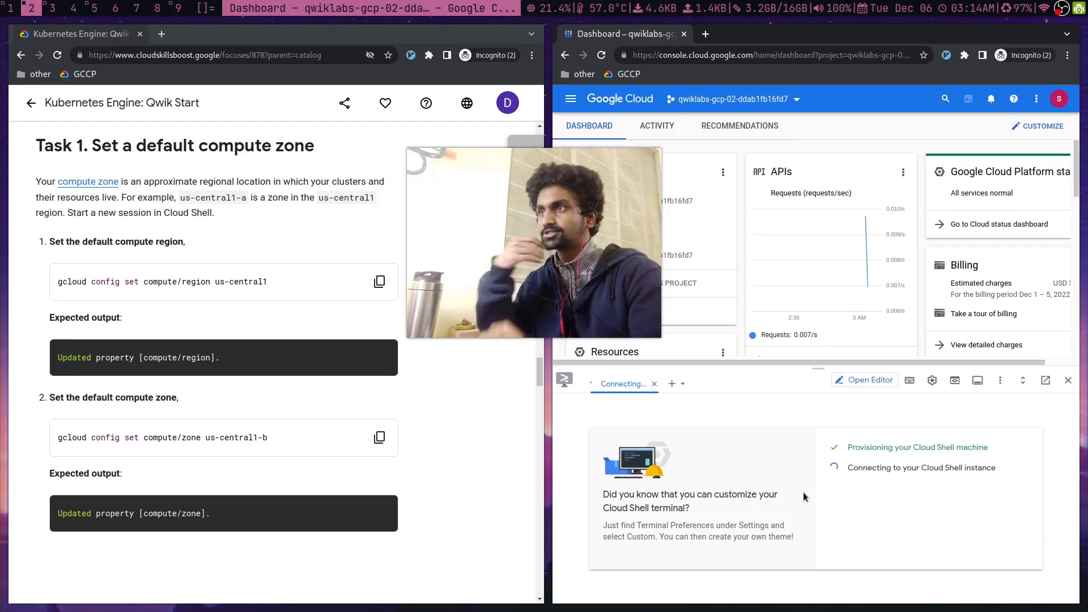
- Run the lab's gcloud config commands to set the default compute region to us-central1 and the default compute zone to us-central1-b
{"action": "left_click", "coordinate": [379, 282]}
{"action": "key", "text": "ctrl+v"}
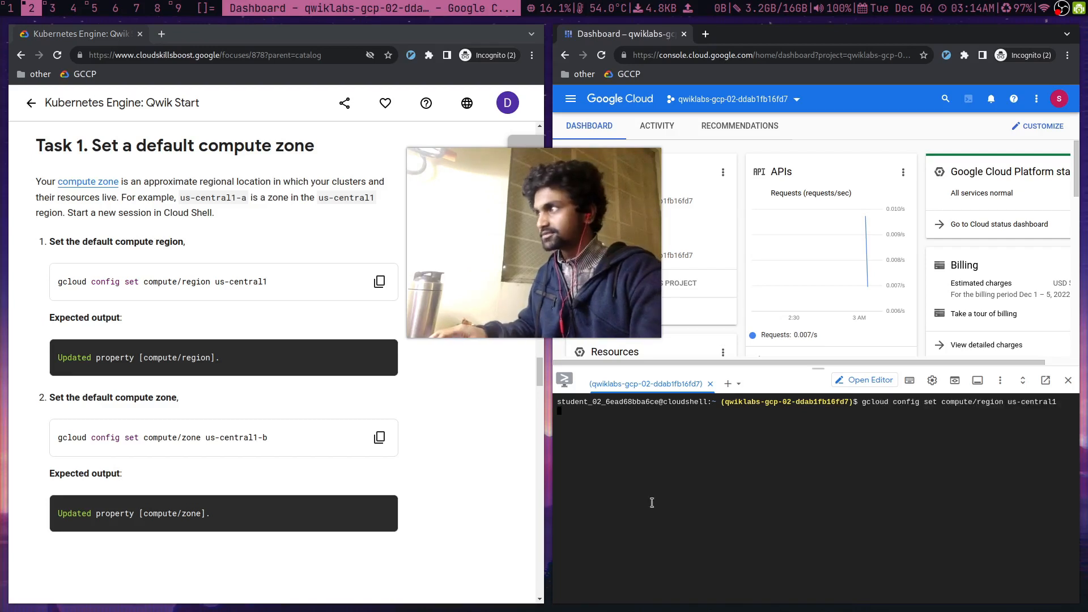
{"action": "left_click", "coordinate": [911, 529]}
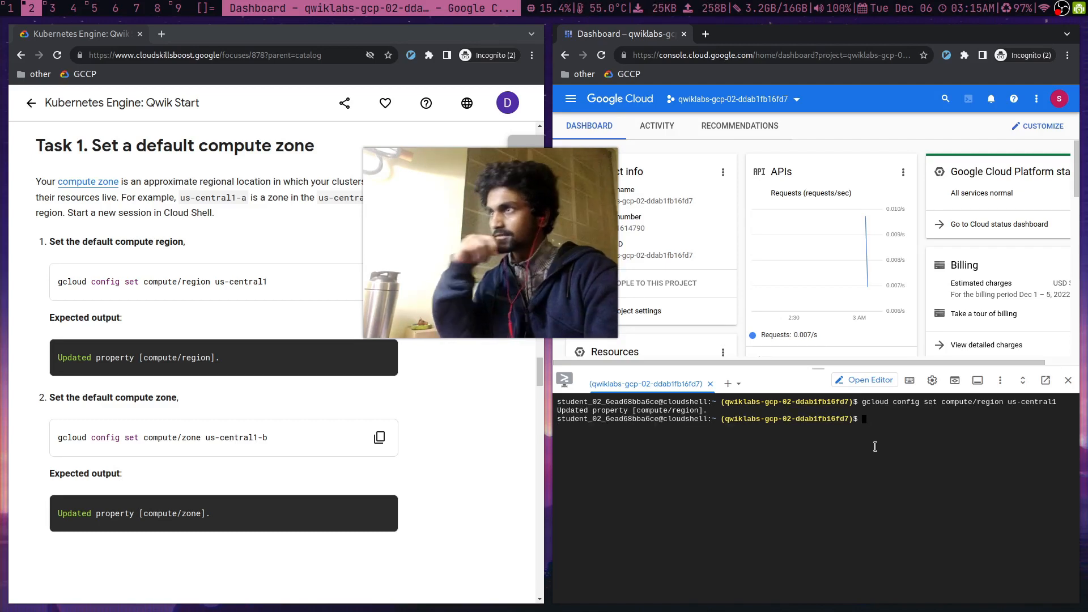
{"action": "key", "text": "ctrl+v"}
{"action": "key", "text": "Return"}
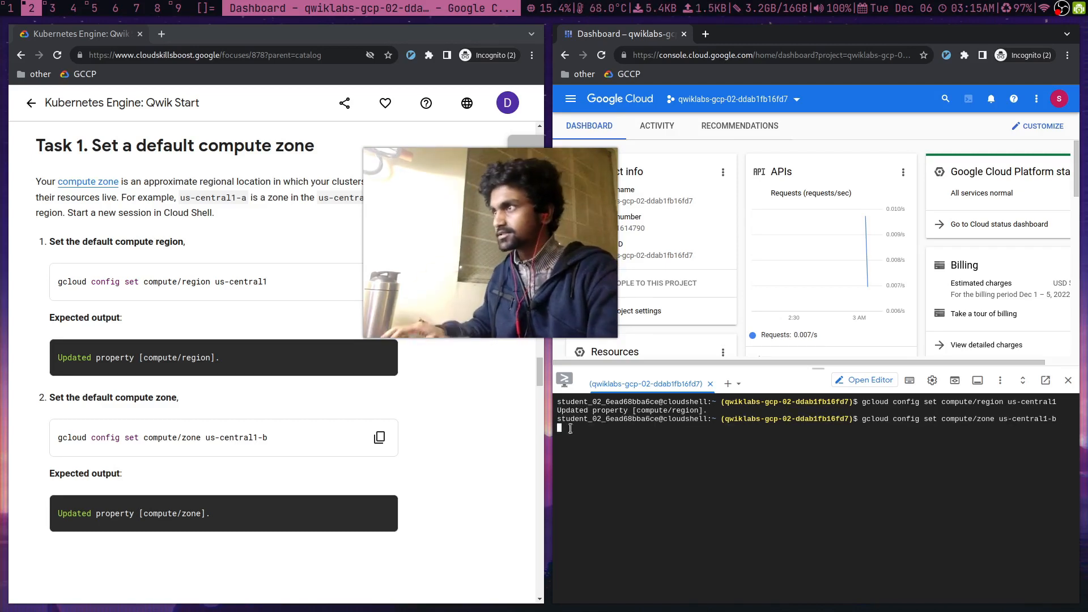
- Clear Cloud Shell and run the Task 2 command creating the GKE cluster lab-cluster with machine type e2-medium in zone us-central1-b
{"action": "scroll", "coordinate": [517, 425], "scroll_direction": "down", "scroll_amount": 3}
{"action": "scroll", "coordinate": [517, 425], "scroll_direction": "down", "scroll_amount": 1}
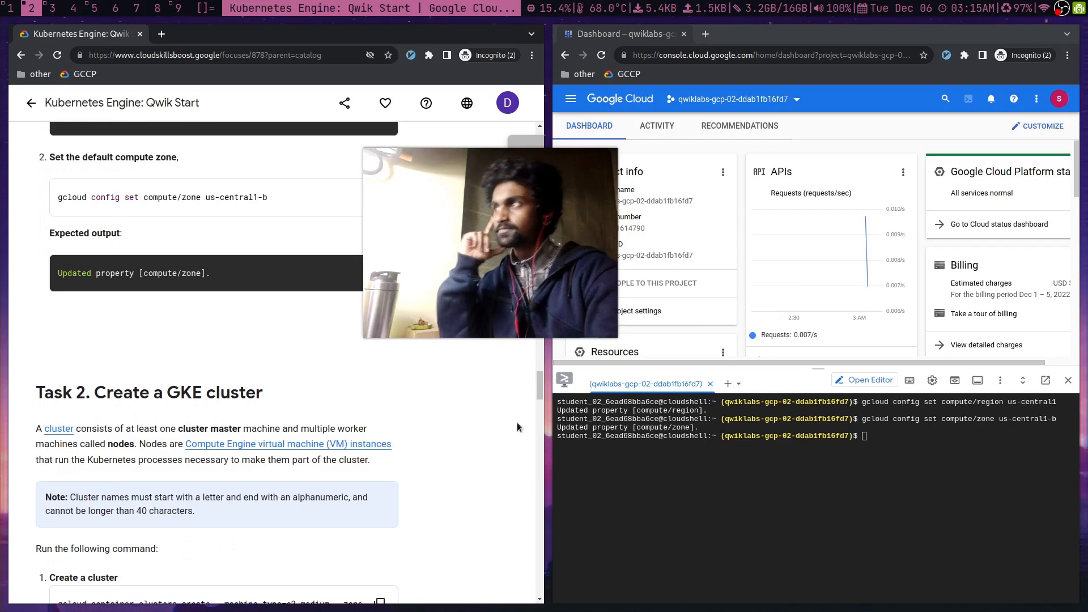
{"action": "scroll", "coordinate": [517, 425], "scroll_direction": "down", "scroll_amount": 3}
{"action": "left_click", "coordinate": [379, 423]}
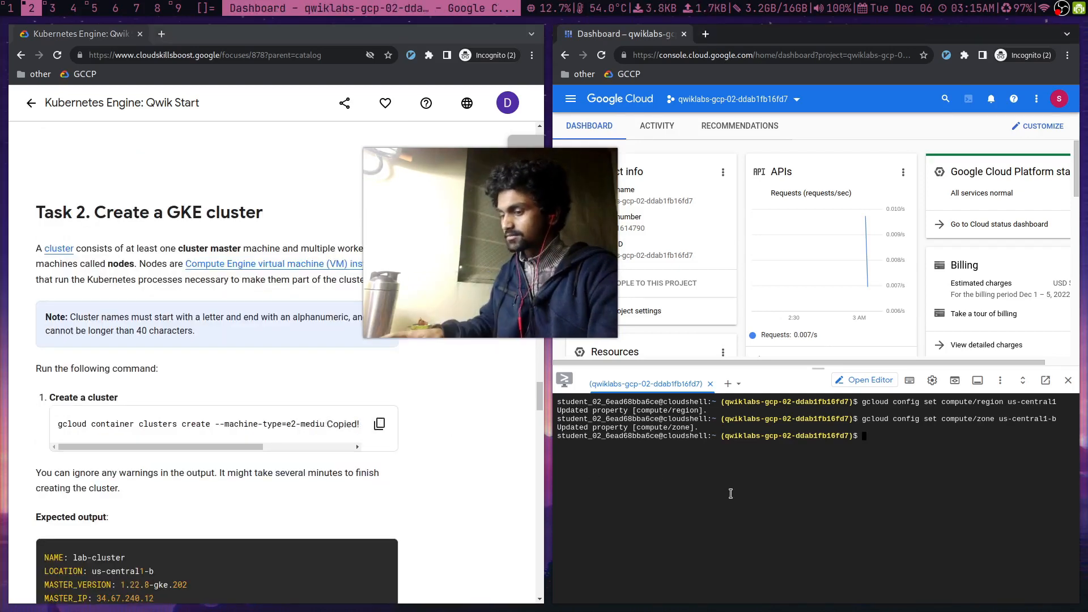
{"action": "key", "text": "ctrl+l"}
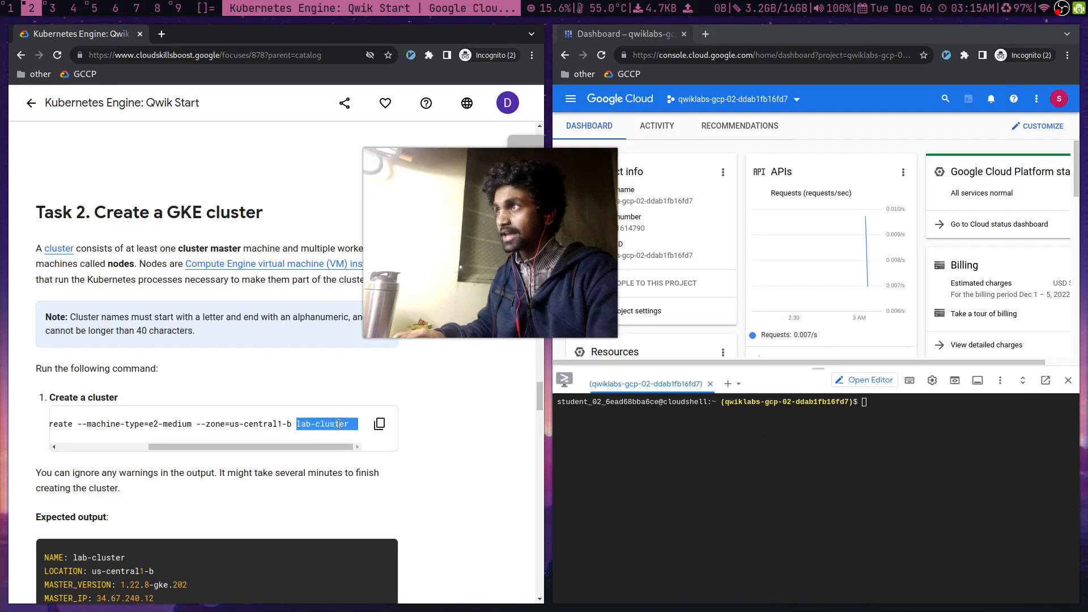
{"action": "key", "text": "ctrl+v"}
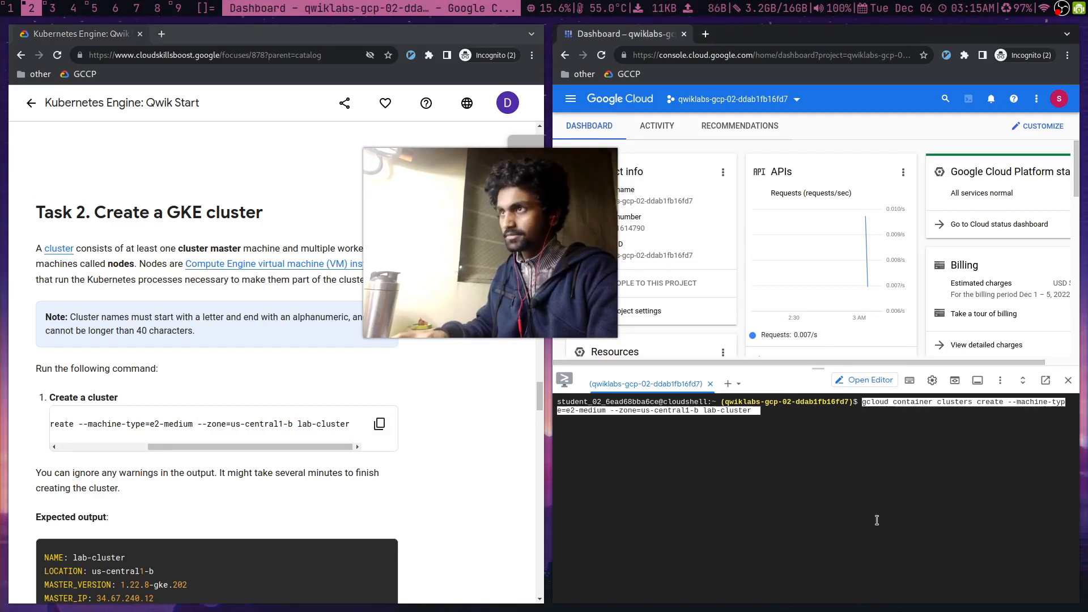
{"action": "key", "text": "Return"}
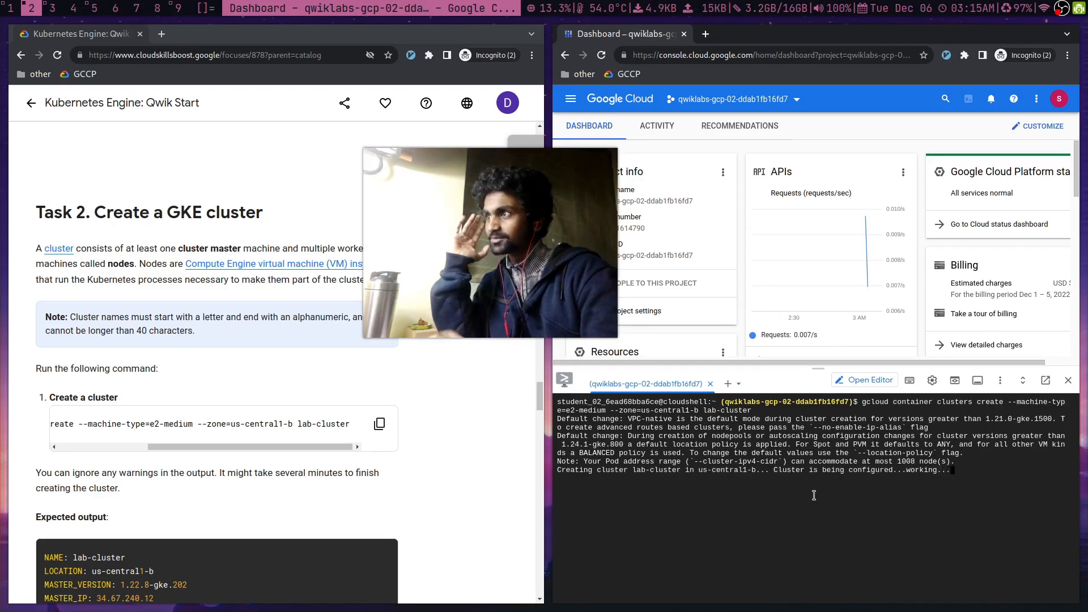
- Look over the expected cluster output, the lab timer, the Overview and the setup instructions while the cluster is being created
{"action": "scroll", "coordinate": [357, 444], "scroll_direction": "down", "scroll_amount": 3}
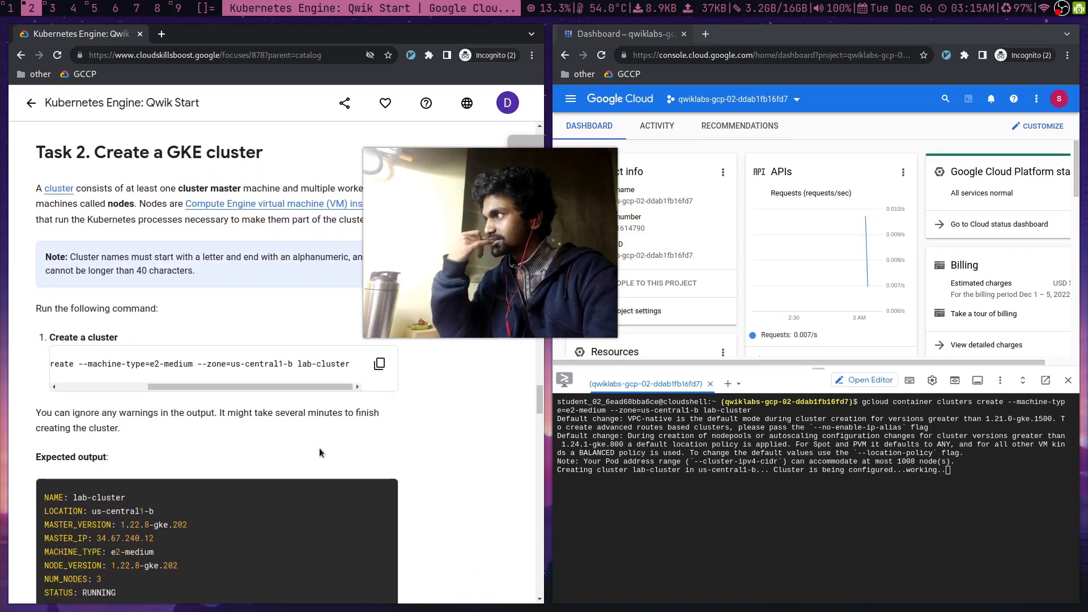
{"action": "scroll", "coordinate": [238, 516], "scroll_direction": "down", "scroll_amount": 2}
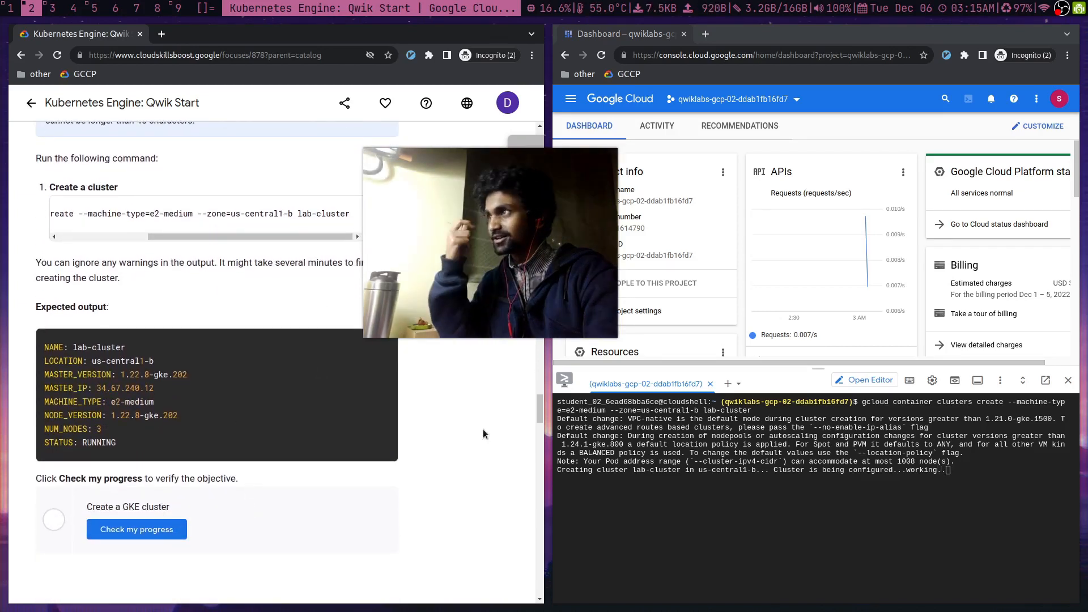
{"action": "left_click_drag", "start_coordinate": [540, 410], "coordinate": [532, 110]}
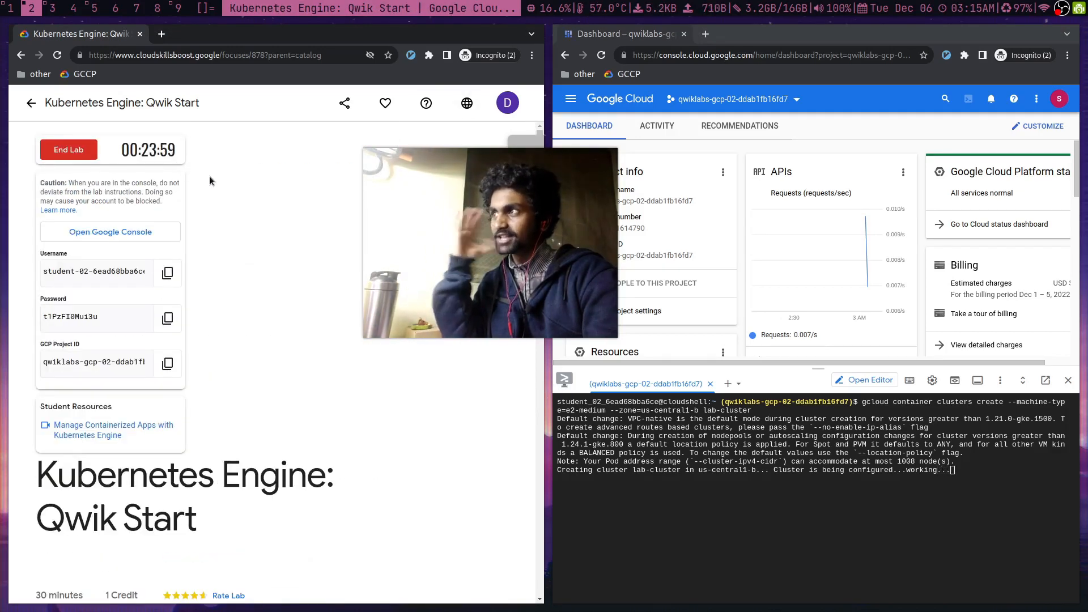
{"action": "scroll", "coordinate": [210, 176], "scroll_direction": "down", "scroll_amount": 4}
{"action": "scroll", "coordinate": [211, 177], "scroll_direction": "down", "scroll_amount": 13}
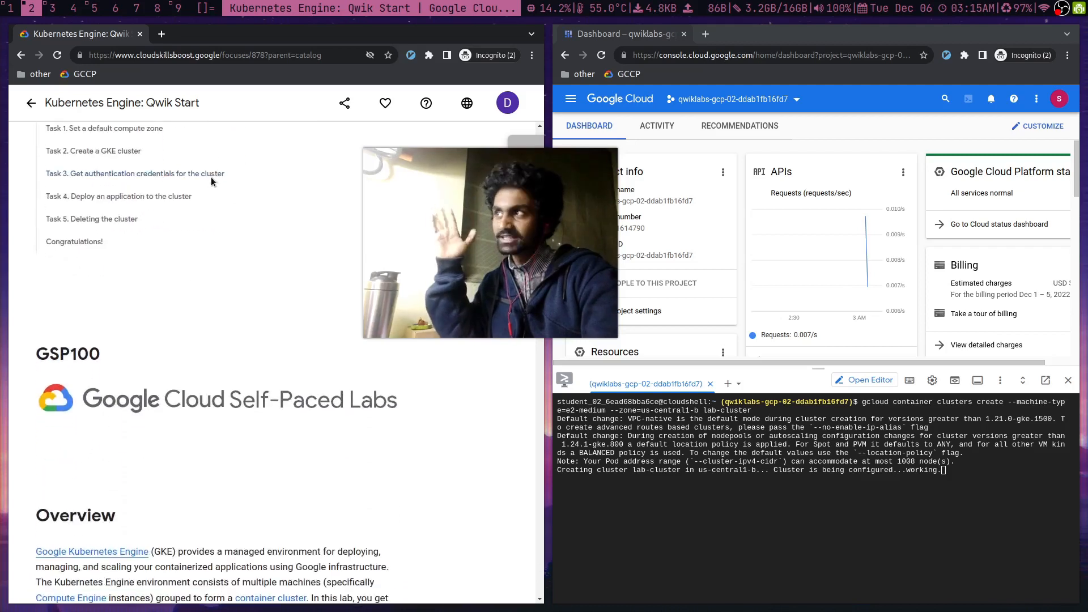
{"action": "scroll", "coordinate": [219, 191], "scroll_direction": "down", "scroll_amount": 5}
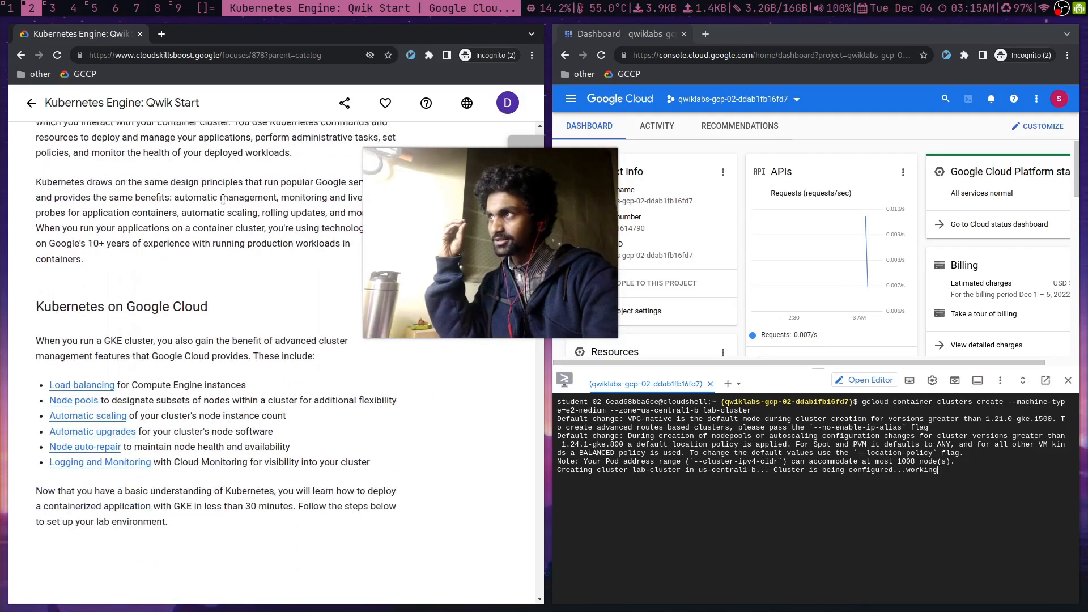
{"action": "scroll", "coordinate": [348, 440], "scroll_direction": "down", "scroll_amount": 12}
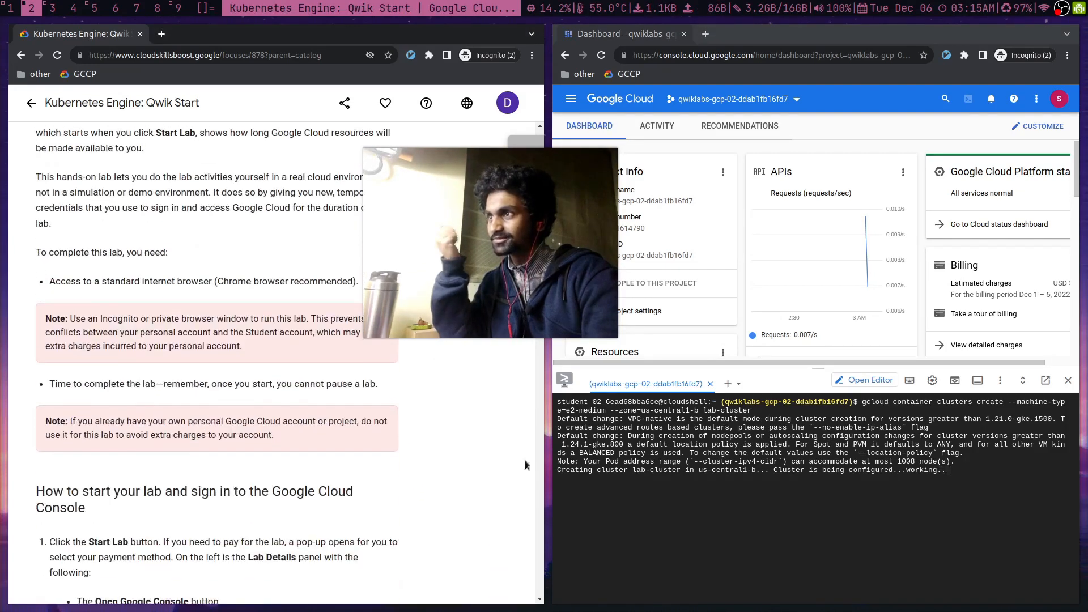
{"action": "scroll", "coordinate": [506, 442], "scroll_direction": "down", "scroll_amount": 5}
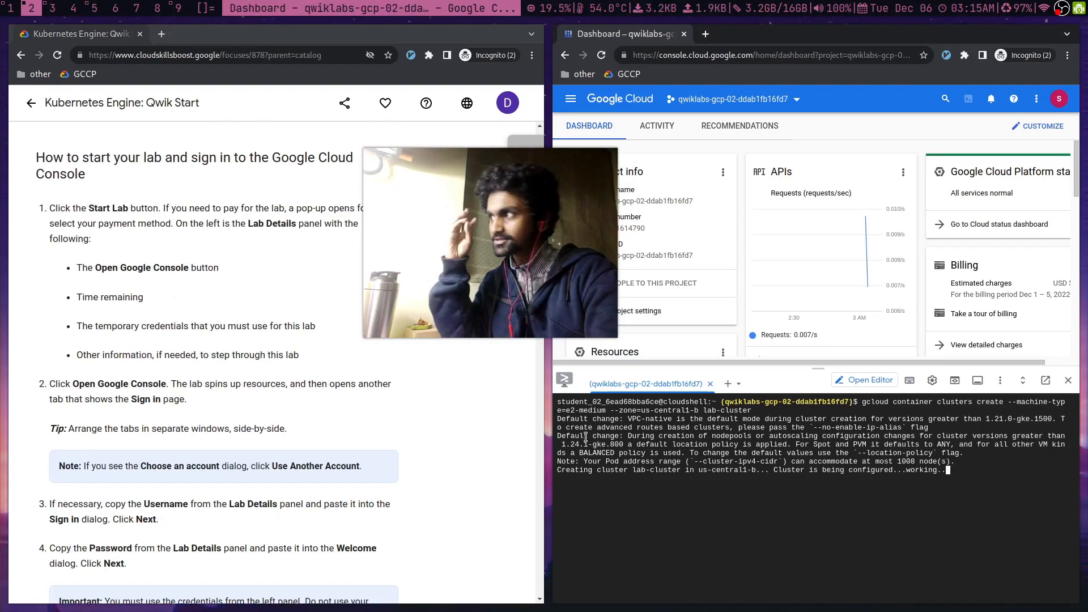
{"action": "scroll", "coordinate": [408, 443], "scroll_direction": "down", "scroll_amount": 2}
{"action": "scroll", "coordinate": [402, 439], "scroll_direction": "down", "scroll_amount": 12}
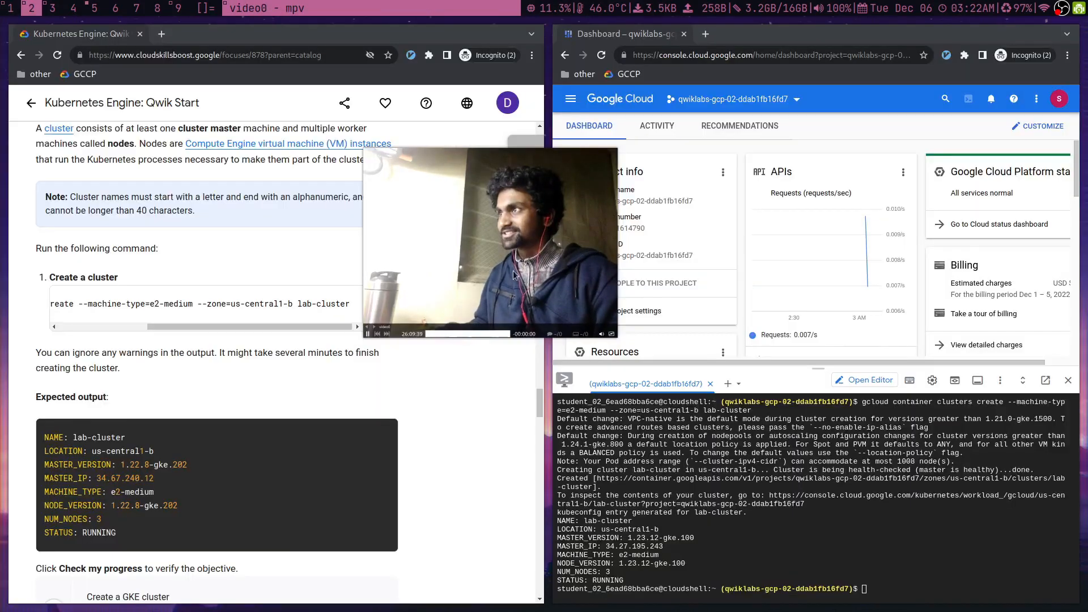
- Compare the cluster's name and status in the Cloud Shell output with the lab's expected output
{"action": "left_click_drag", "start_coordinate": [513, 271], "coordinate": [544, 314]}
{"action": "scroll", "coordinate": [182, 371], "scroll_direction": "down", "scroll_amount": 2}
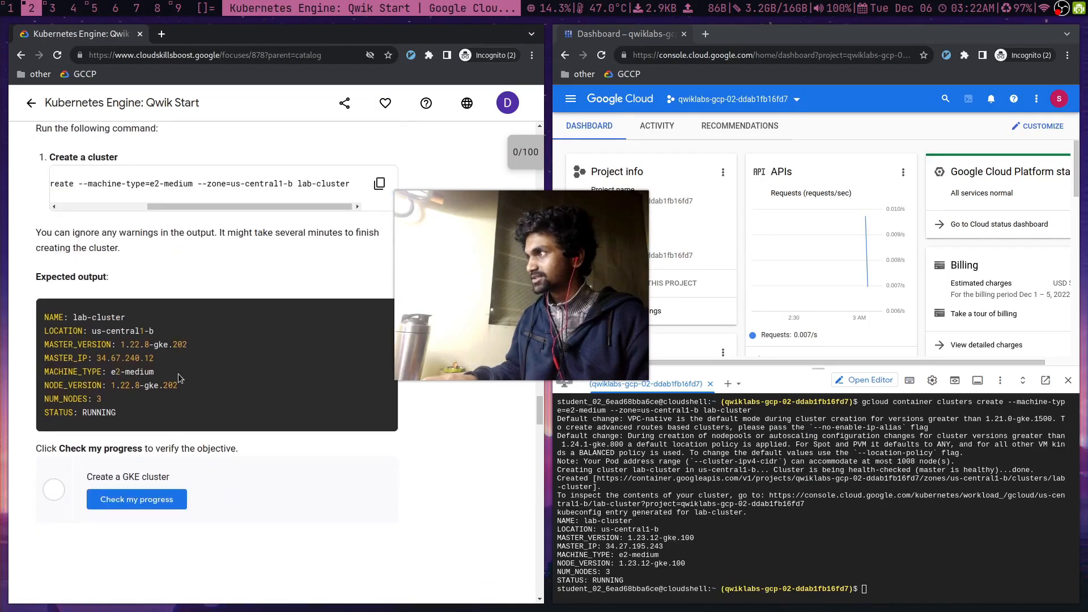
{"action": "scroll", "coordinate": [178, 373], "scroll_direction": "up", "scroll_amount": 1}
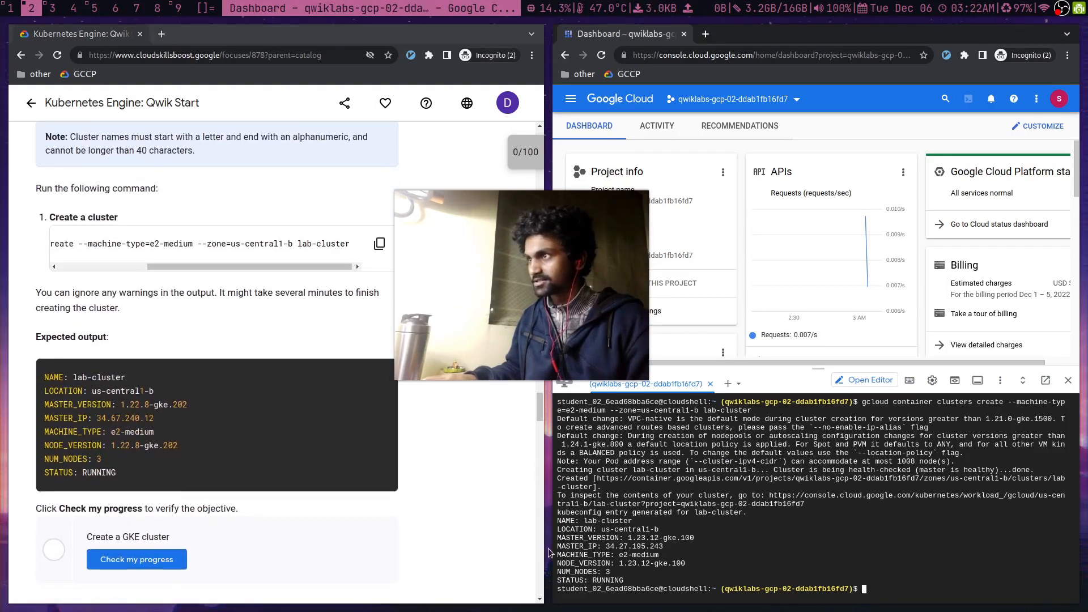
{"action": "triple_click", "coordinate": [568, 521]}
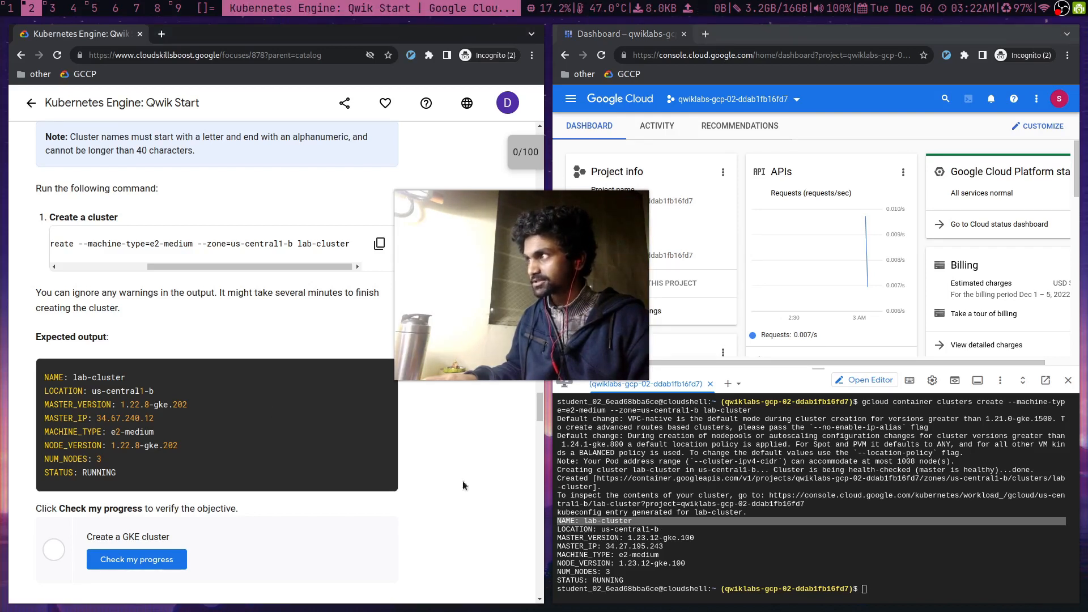
{"action": "double_click", "coordinate": [600, 578]}
{"action": "left_click", "coordinate": [590, 576]}
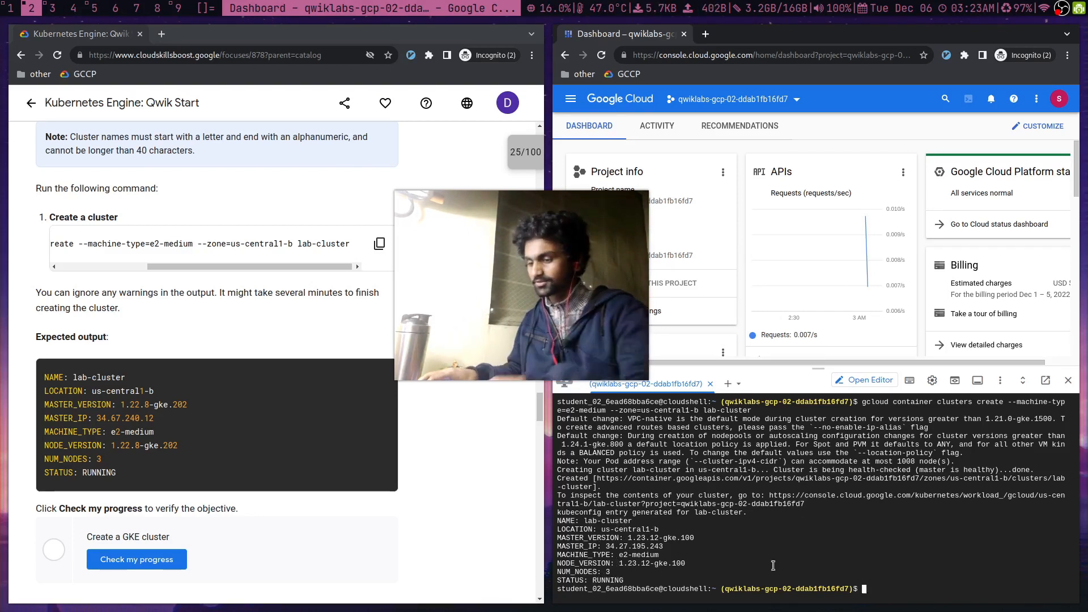
- Clear Cloud Shell and check the lab progress for the task Create a GKE cluster
{"action": "key", "text": "ctrl+l"}
{"action": "mouse_move", "coordinate": [460, 302]}
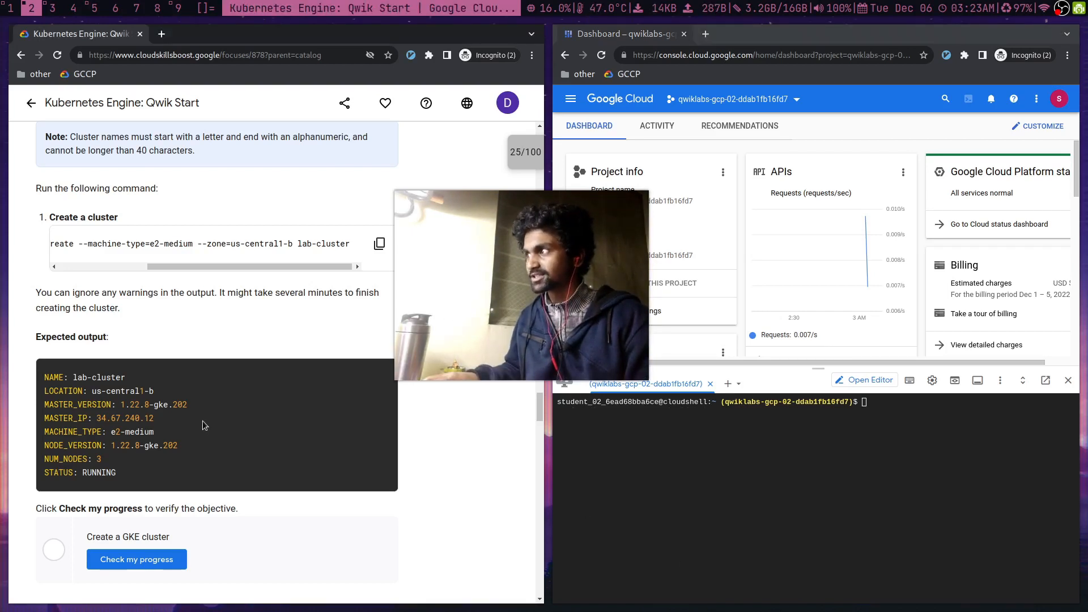
{"action": "scroll", "coordinate": [160, 392], "scroll_direction": "down", "scroll_amount": 4}
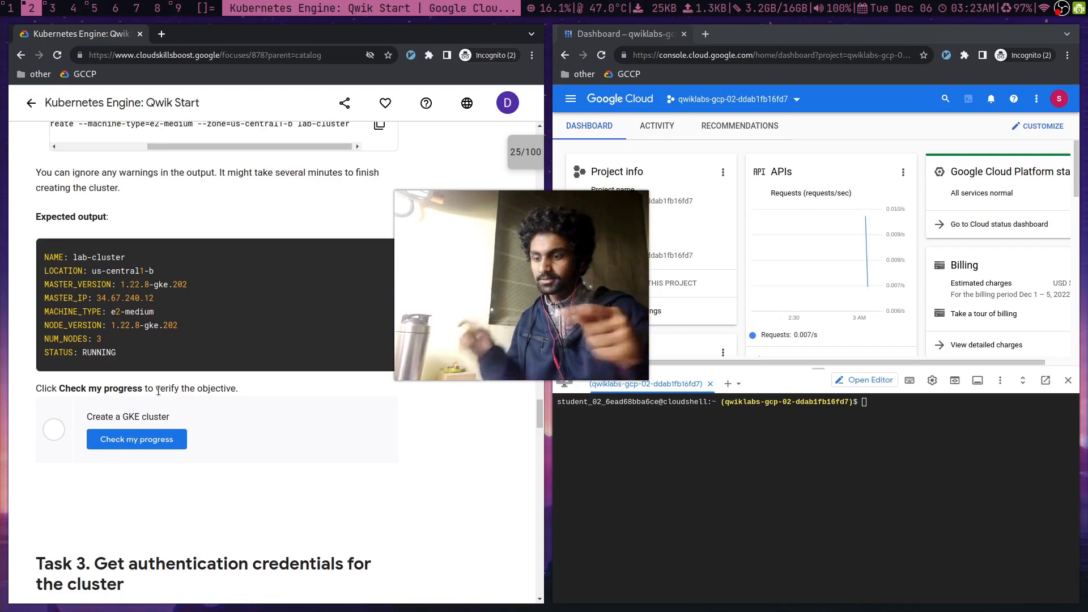
{"action": "left_click", "coordinate": [150, 445]}
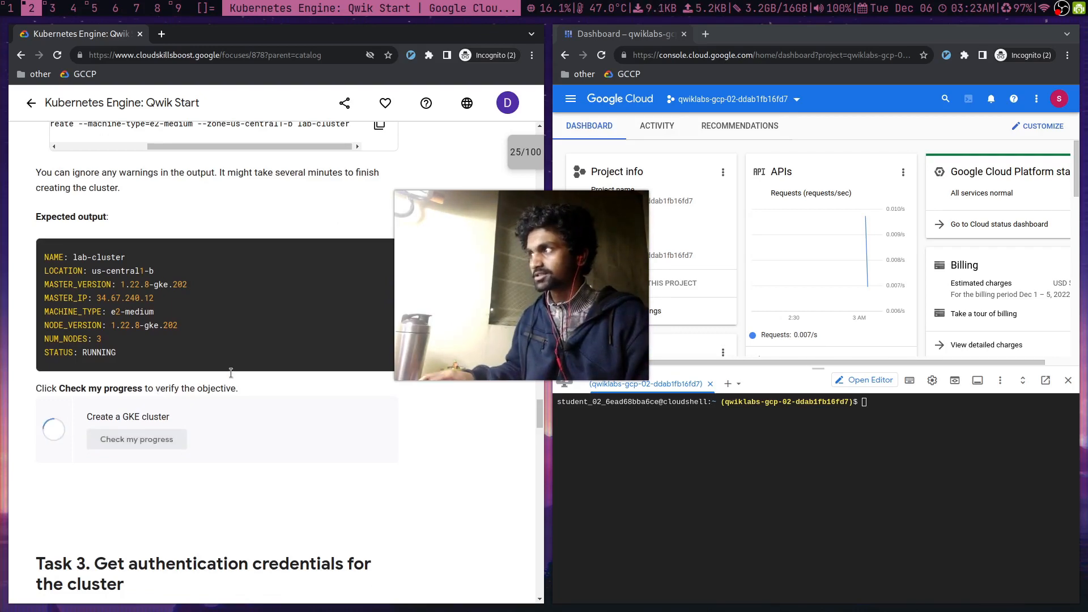
{"action": "scroll", "coordinate": [284, 358], "scroll_direction": "down", "scroll_amount": 5}
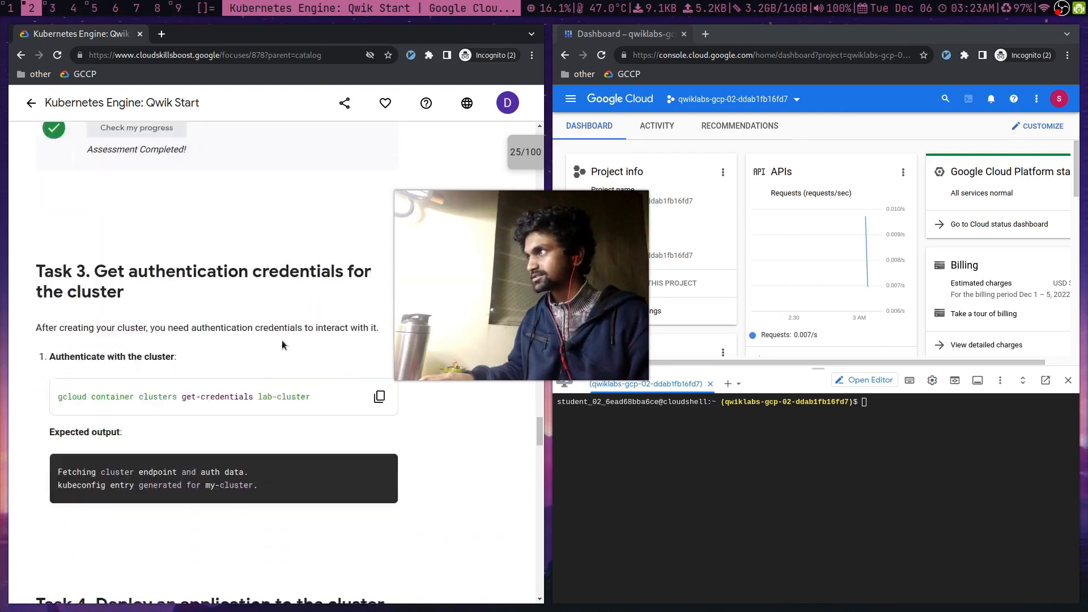
- Run the Task 3 command getting authentication credentials for lab-cluster in Cloud Shell, and clear the terminal
{"action": "scroll", "coordinate": [283, 345], "scroll_direction": "down", "scroll_amount": 1}
{"action": "left_click_drag", "start_coordinate": [474, 244], "coordinate": [289, 107]}
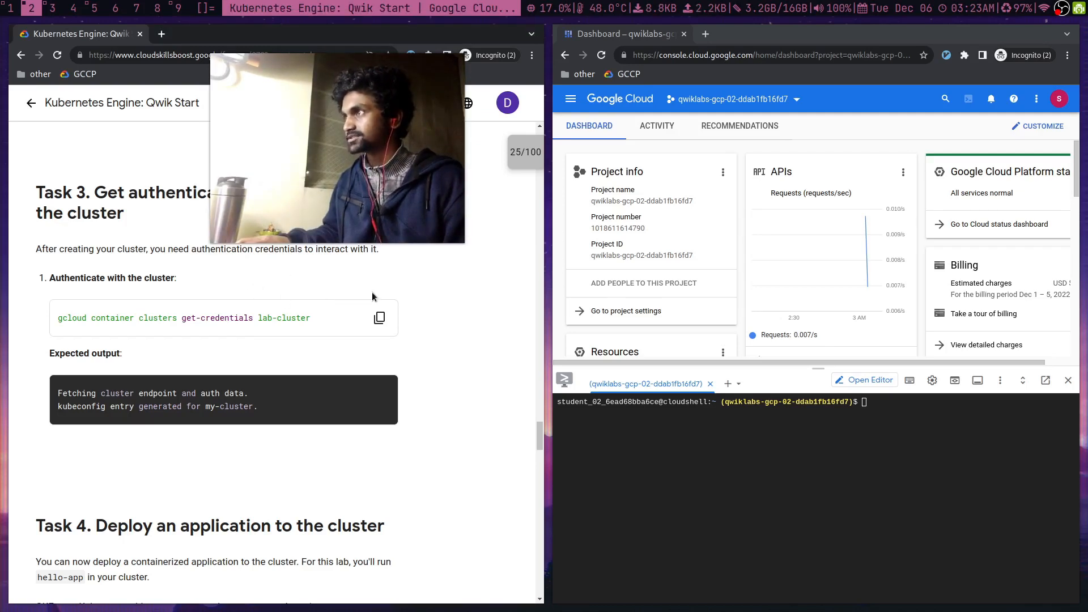
{"action": "left_click", "coordinate": [382, 319]}
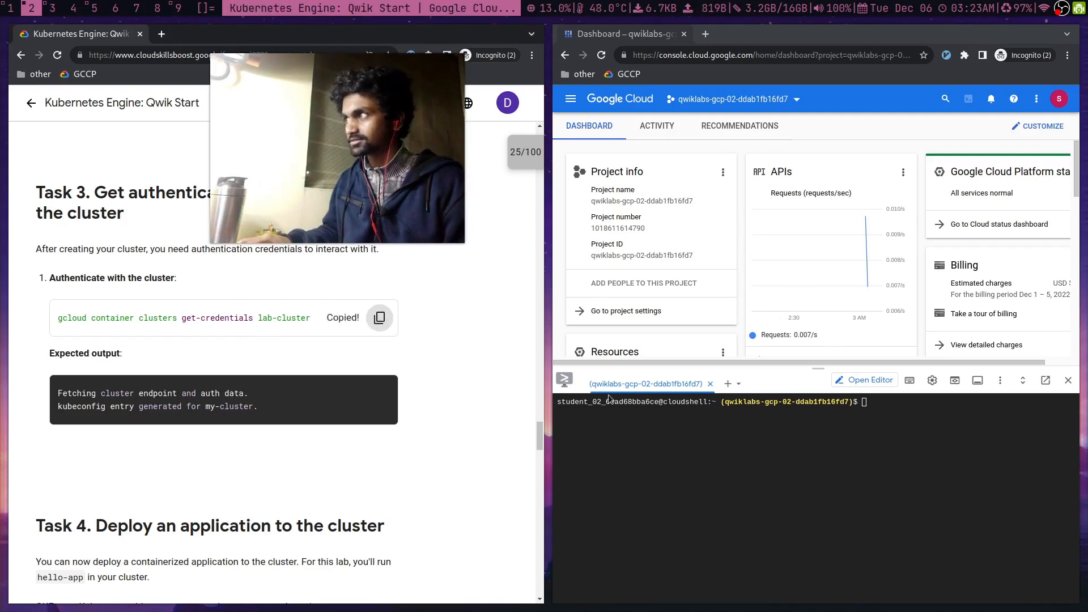
{"action": "left_click", "coordinate": [731, 427]}
{"action": "key", "text": "ctrl+v"}
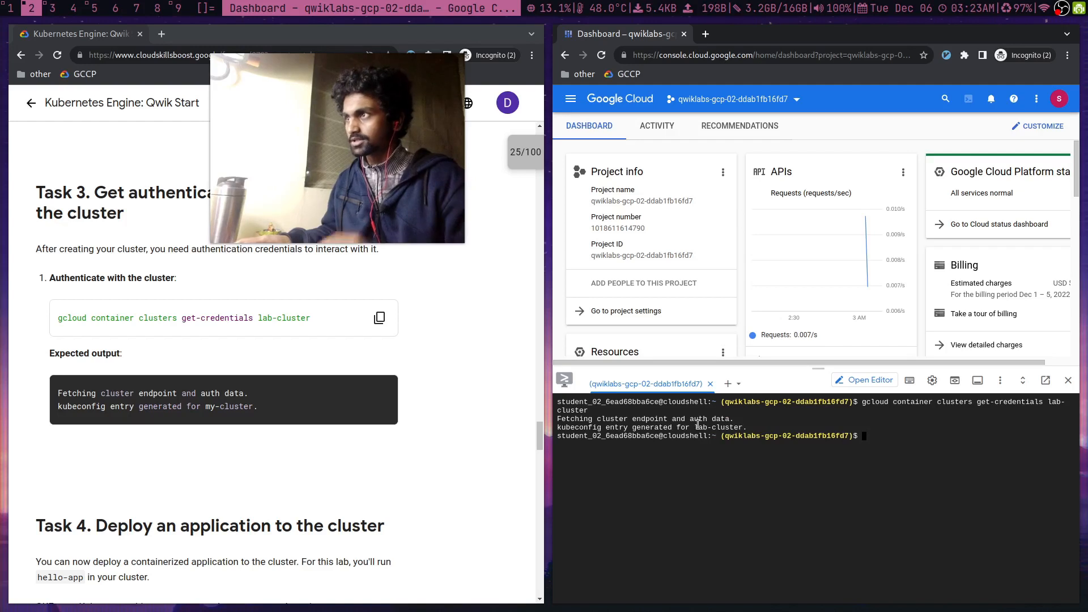
{"action": "key", "text": "ctrl+l"}
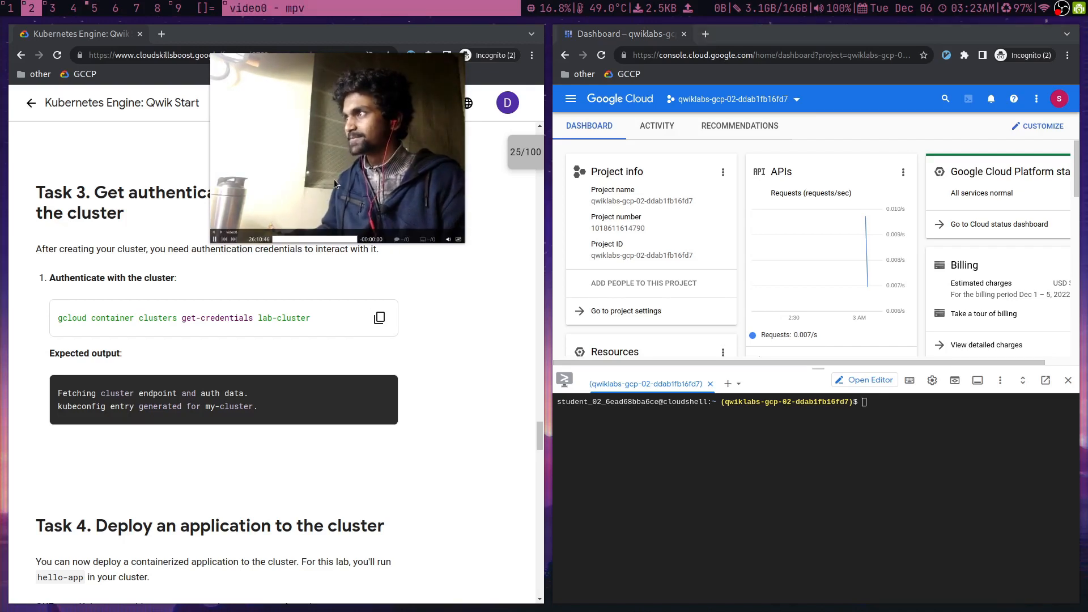
{"action": "left_click_drag", "start_coordinate": [345, 168], "coordinate": [368, 198]}
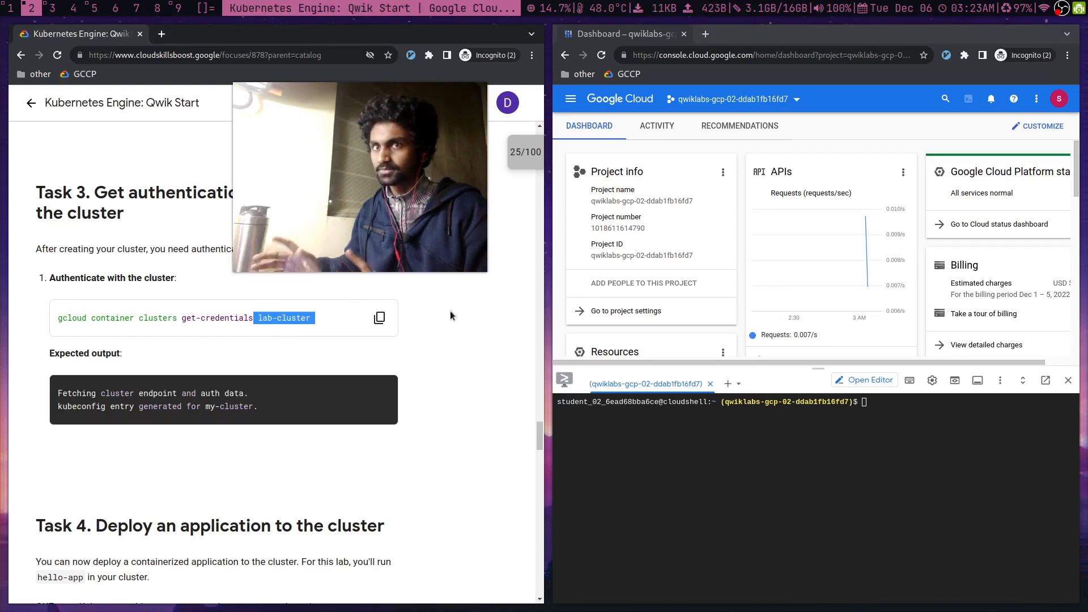
- Run the Task 4 kubectl command creating the deployment hello-server from the image gcr.io/google-samples/hello-app:1.0
{"action": "scroll", "coordinate": [467, 337], "scroll_direction": "down", "scroll_amount": 4}
{"action": "scroll", "coordinate": [467, 337], "scroll_direction": "down", "scroll_amount": 2}
{"action": "scroll", "coordinate": [467, 337], "scroll_direction": "up", "scroll_amount": 3}
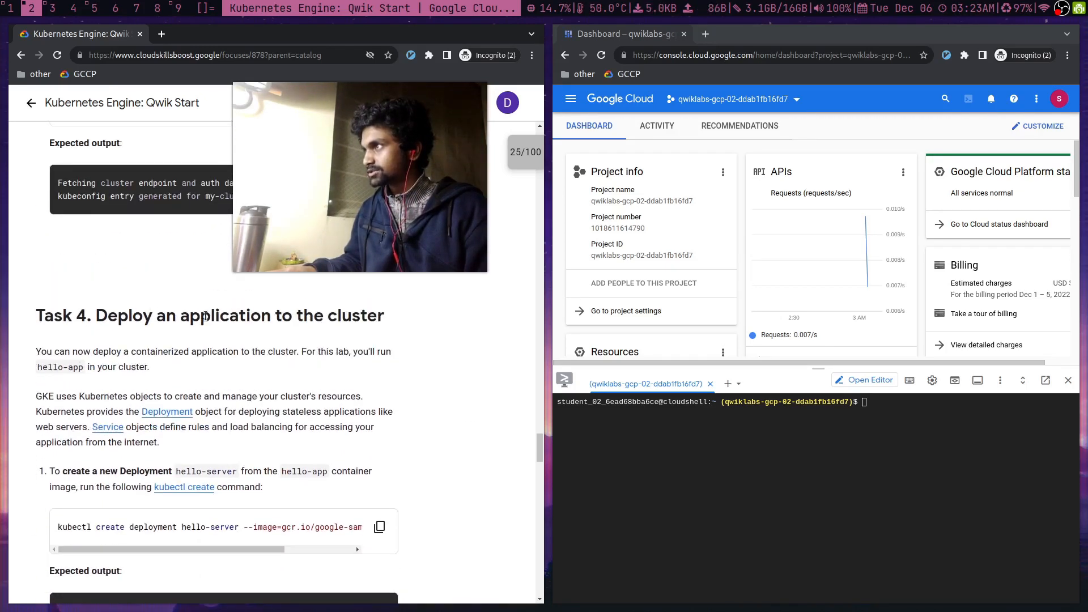
{"action": "scroll", "coordinate": [236, 433], "scroll_direction": "down", "scroll_amount": 2}
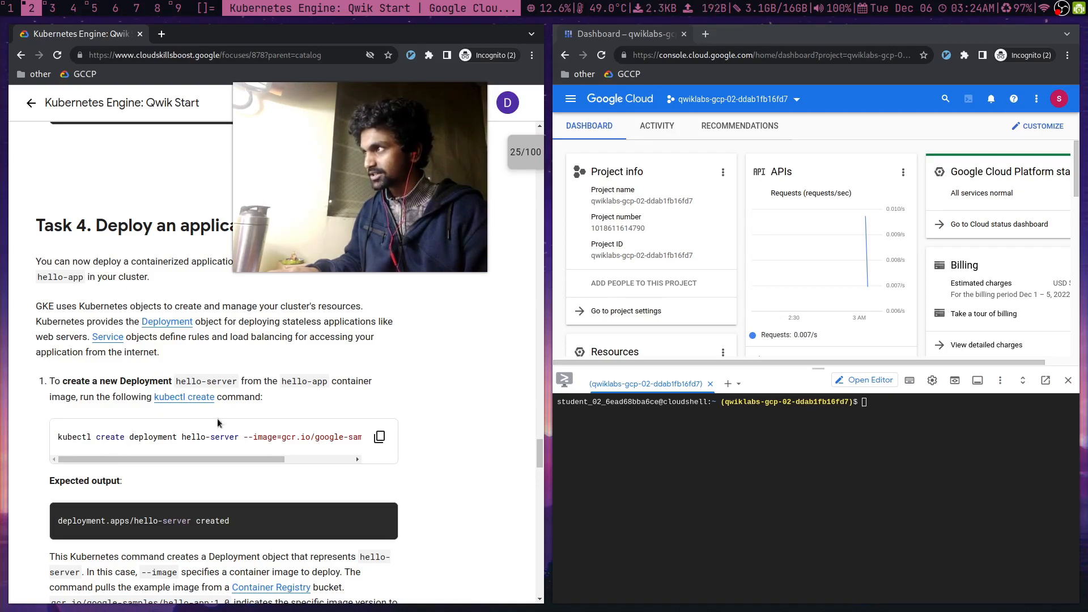
{"action": "left_click", "coordinate": [381, 437]}
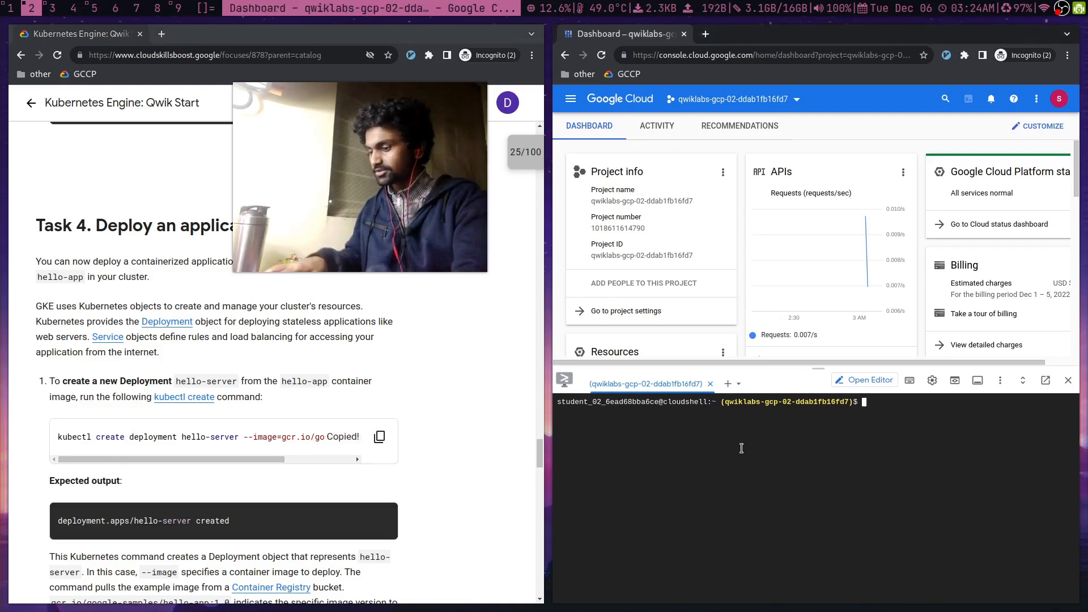
{"action": "key", "text": "BackSpace"}
{"action": "key", "text": "BackSpace"}
{"action": "key", "text": "BackSpace"}
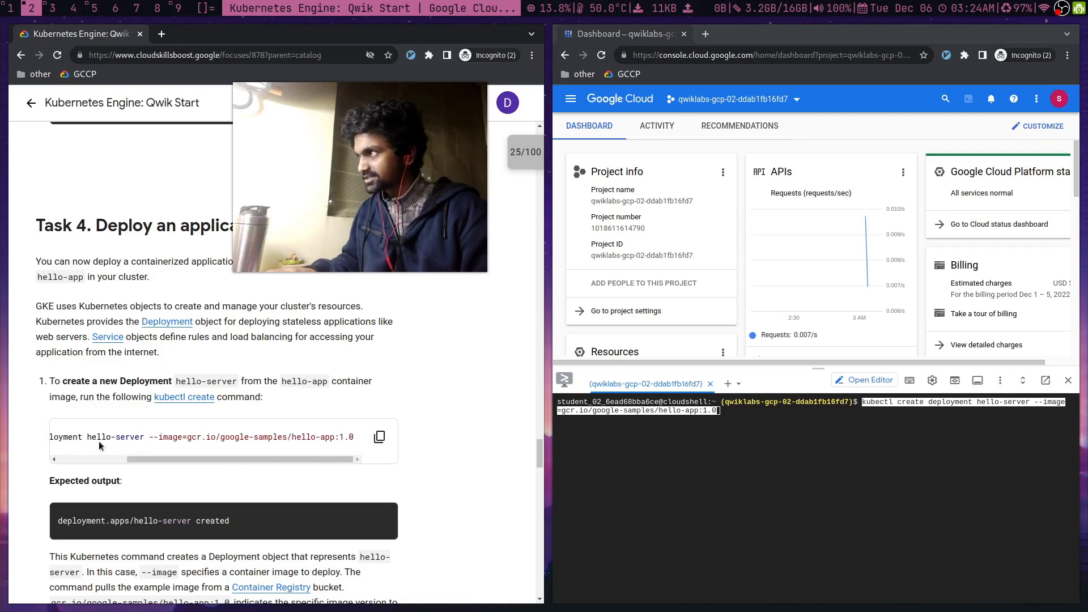
{"action": "left_click_drag", "start_coordinate": [155, 436], "coordinate": [345, 433]}
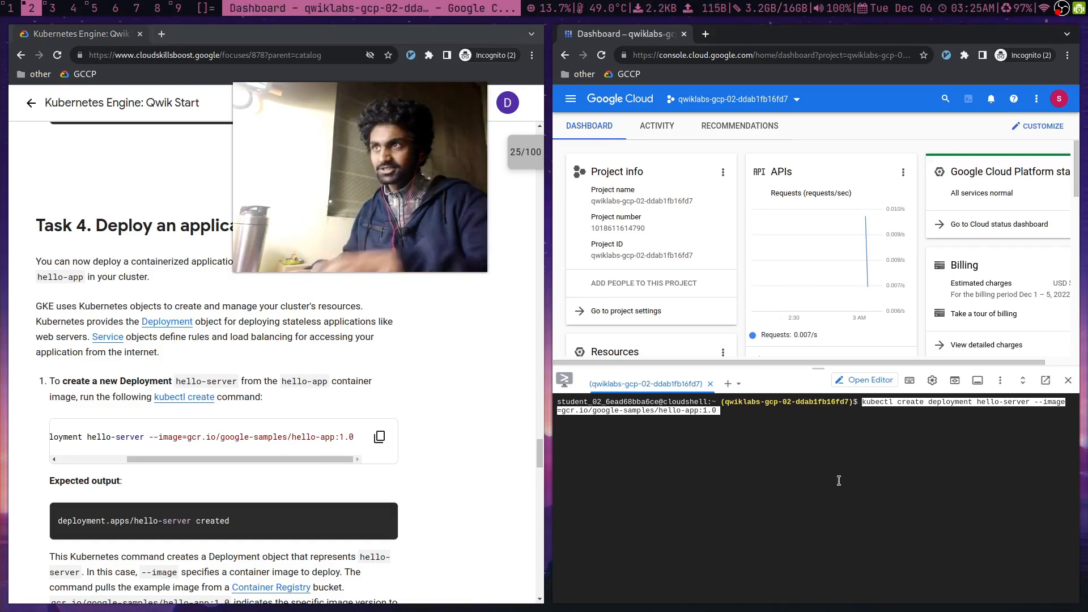
{"action": "key", "text": "Return"}
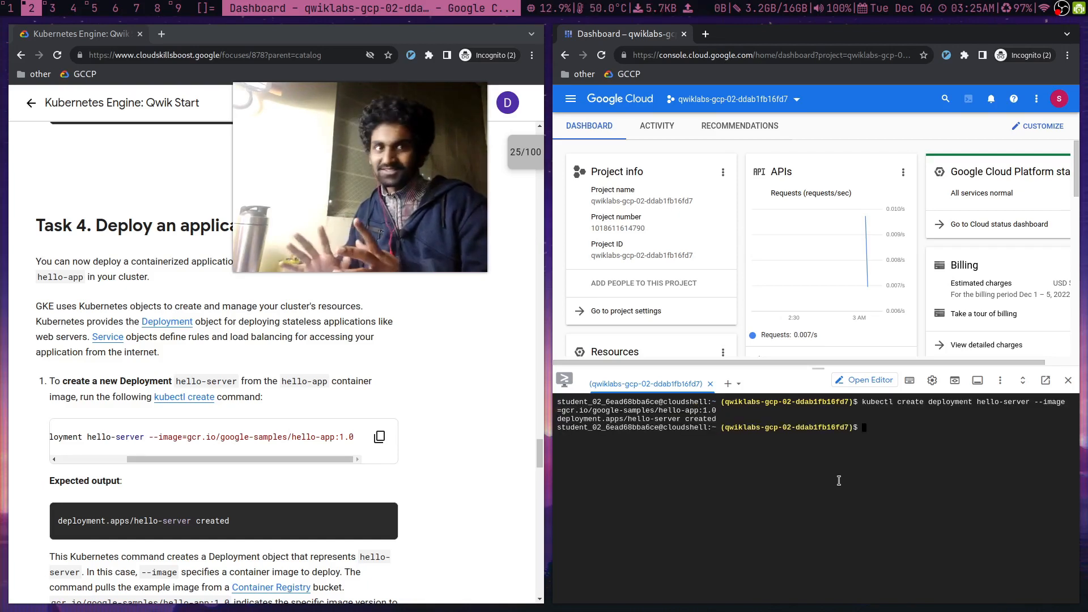
- Clear Cloud Shell and check the lab progress for the task Create a new Deployment: hello-server
{"action": "scroll", "coordinate": [402, 455], "scroll_direction": "down", "scroll_amount": 3}
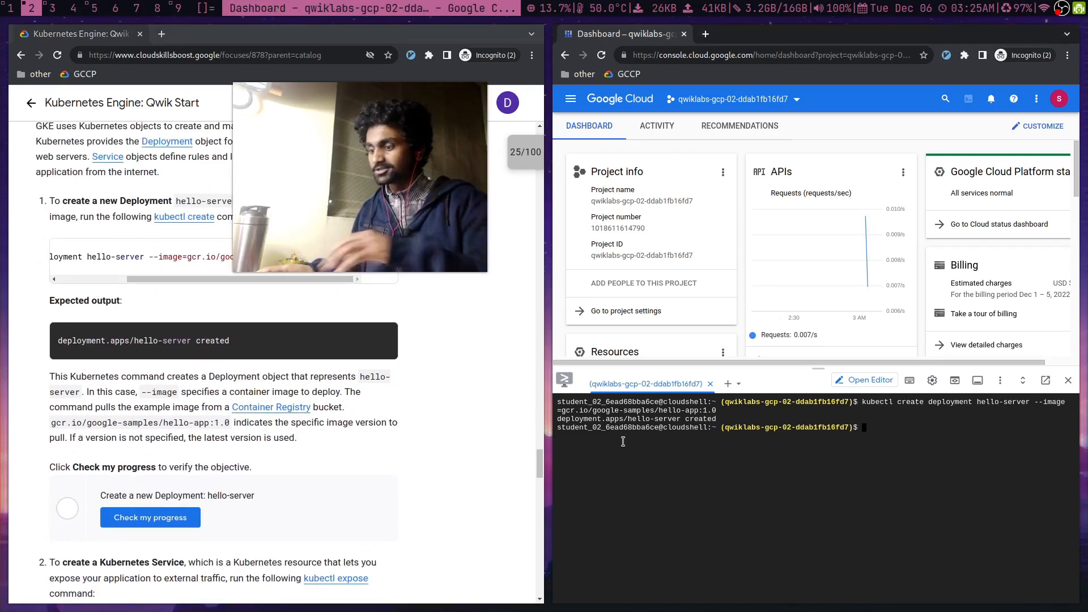
{"action": "key", "text": "ctrl+l"}
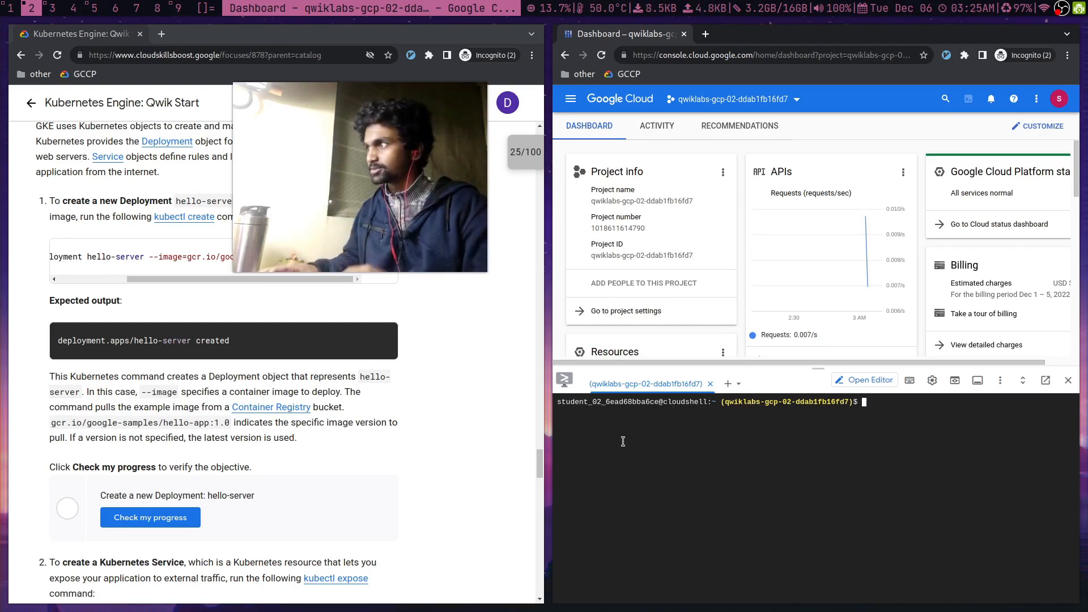
{"action": "left_click", "coordinate": [150, 518]}
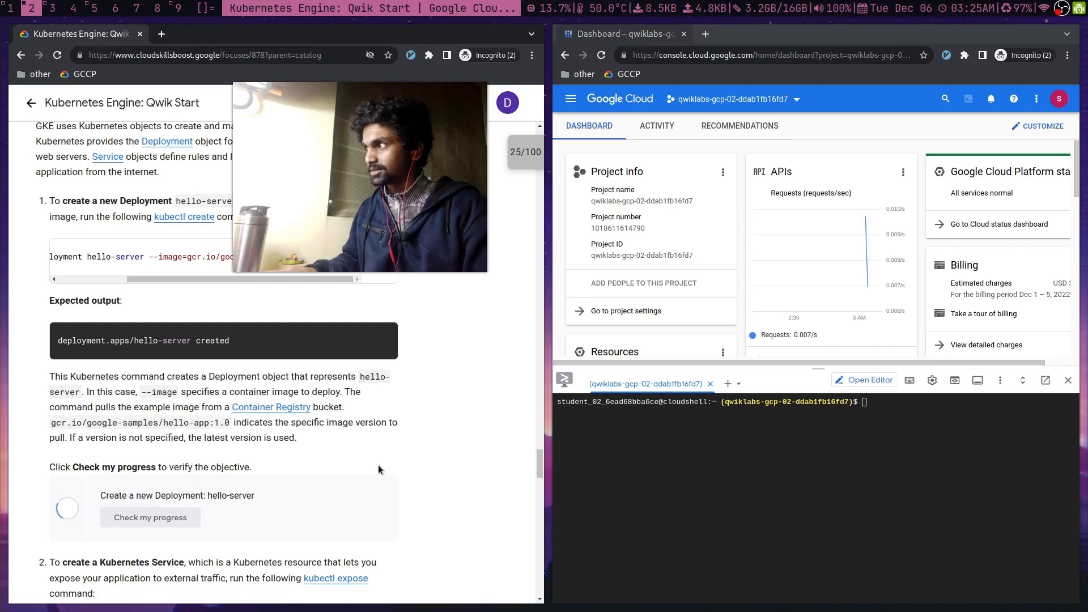
- Run the kubectl command exposing the deployment hello-server with type LoadBalancer on port 8080, and clear Cloud Shell
{"action": "scroll", "coordinate": [446, 478], "scroll_direction": "down", "scroll_amount": 3}
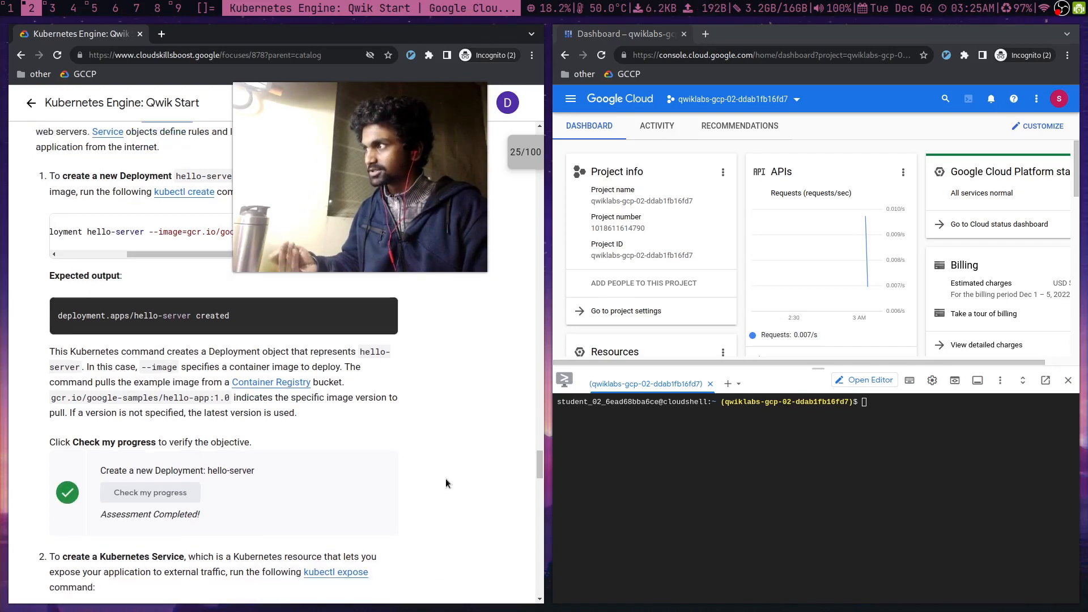
{"action": "left_click", "coordinate": [379, 473]}
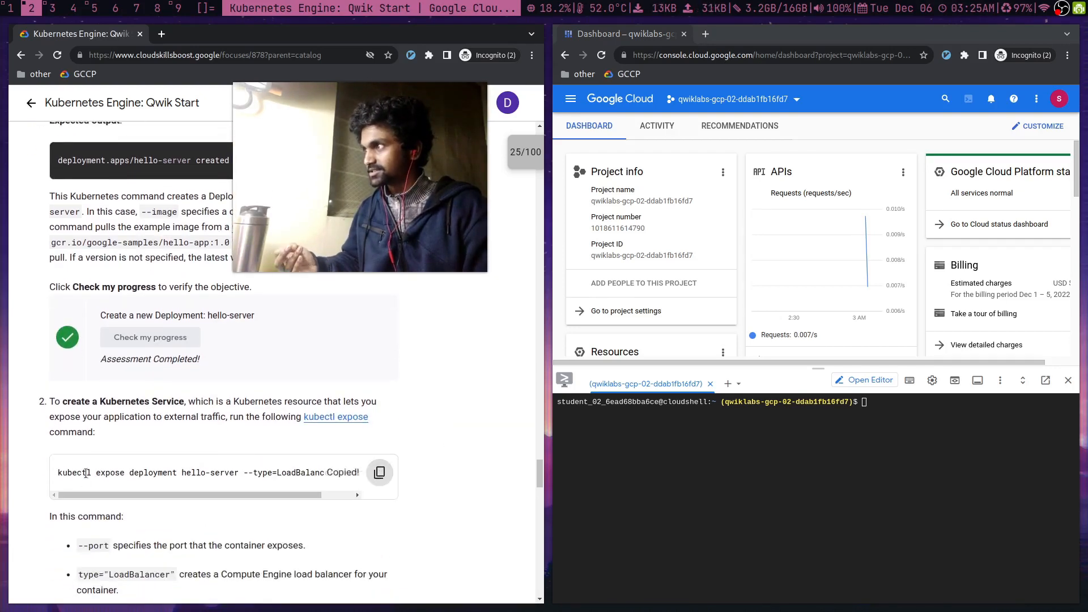
{"action": "scroll", "coordinate": [240, 479], "scroll_direction": "right", "scroll_amount": 2}
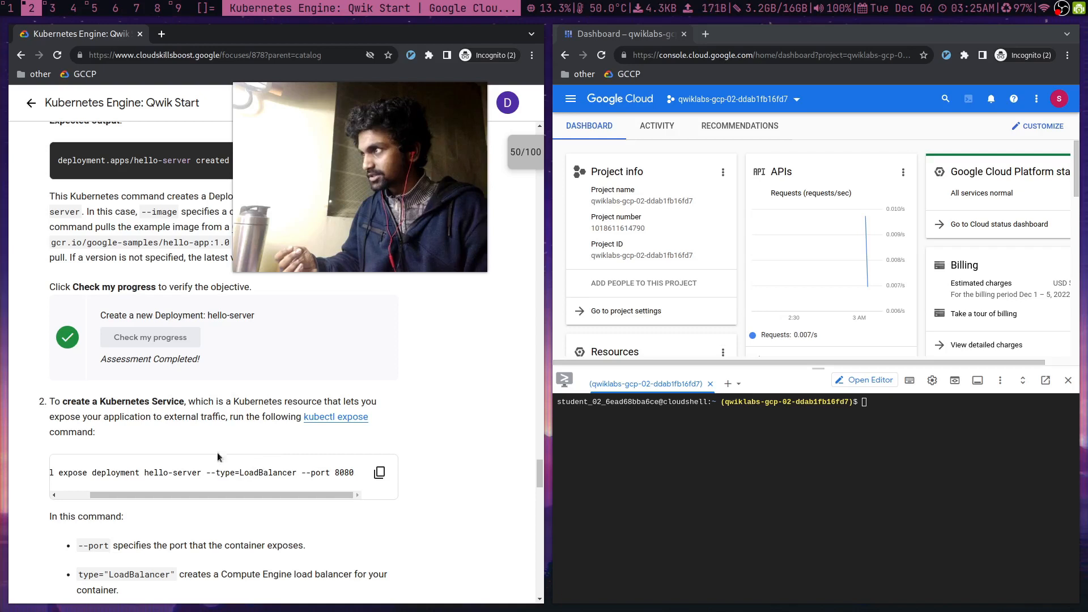
{"action": "left_click_drag", "start_coordinate": [152, 492], "coordinate": [175, 492]}
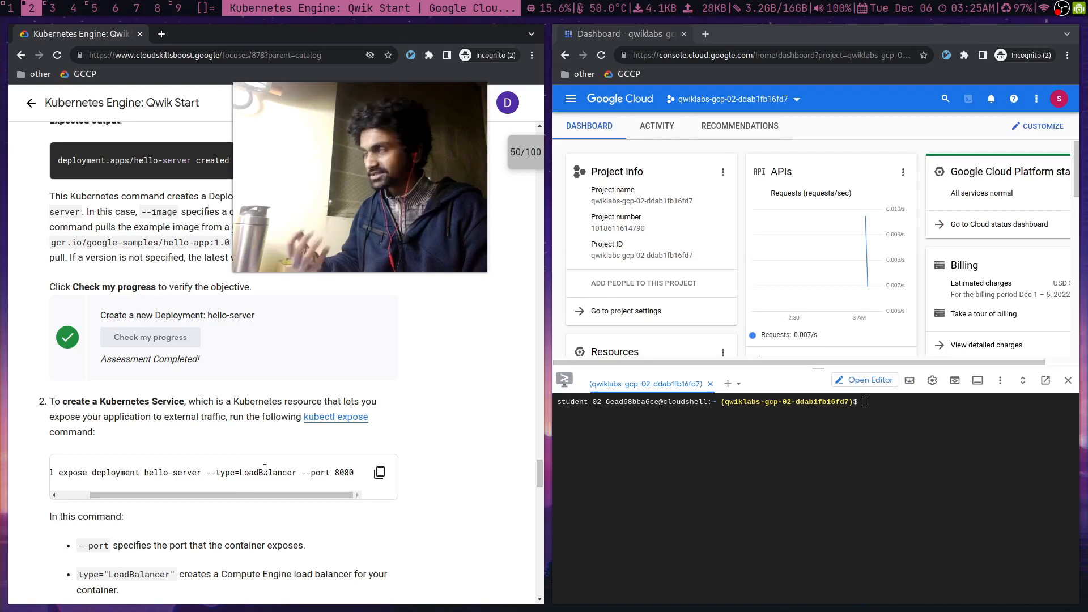
{"action": "key", "text": "ctrl+v"}
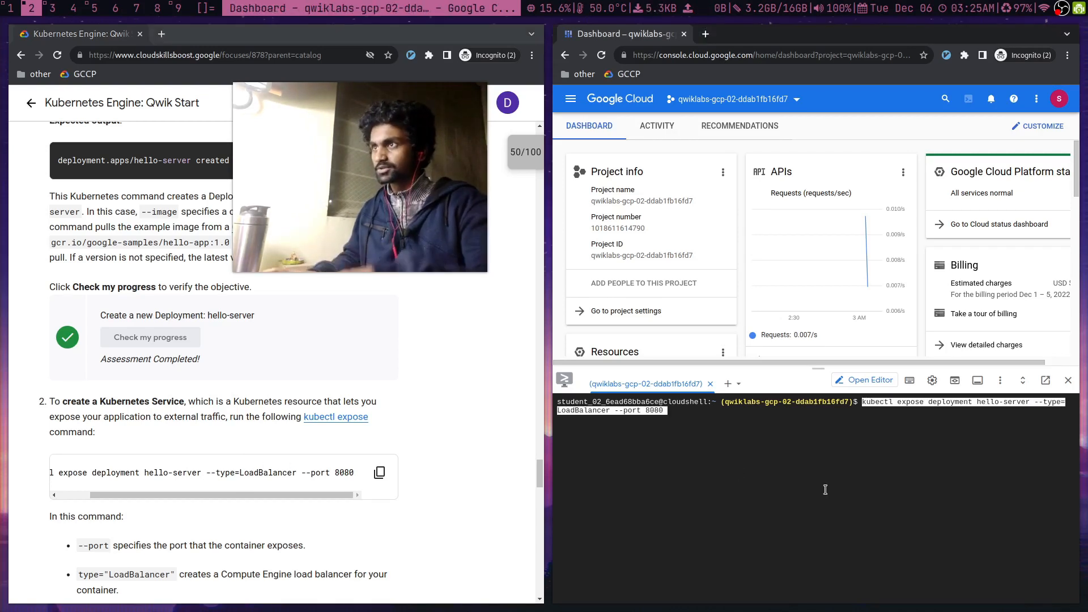
{"action": "key", "text": "Return"}
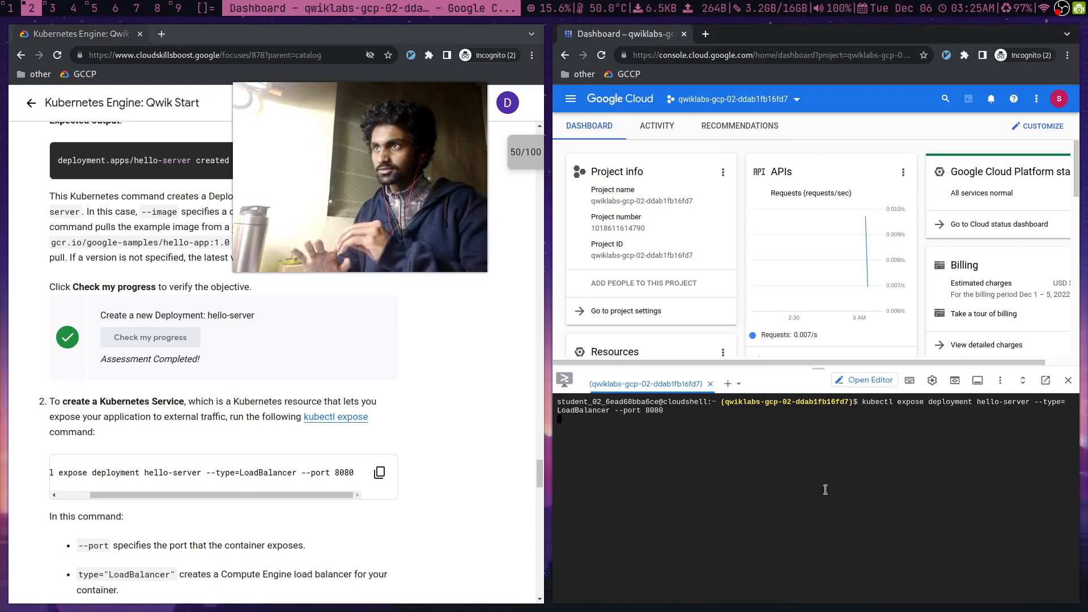
{"action": "key", "text": "ctrl+l"}
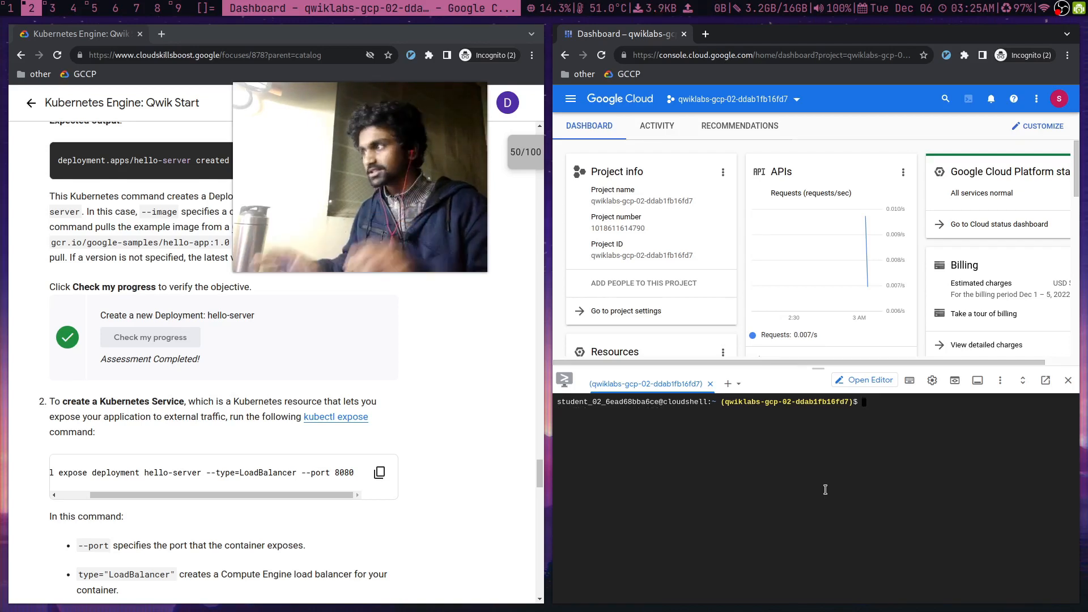
{"action": "key", "text": "Up"}
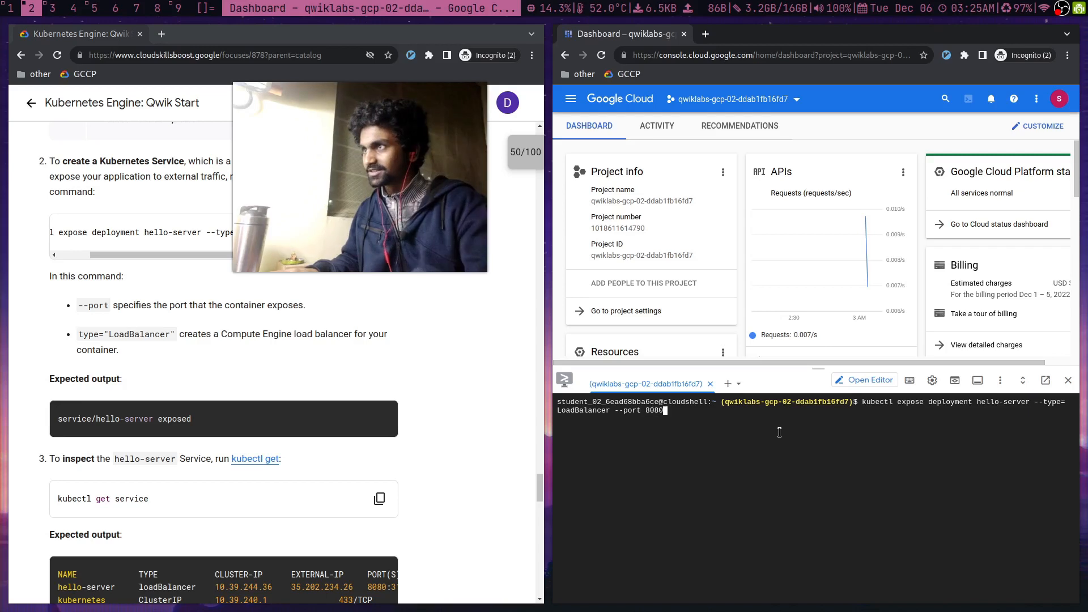
{"action": "key", "text": "Down"}
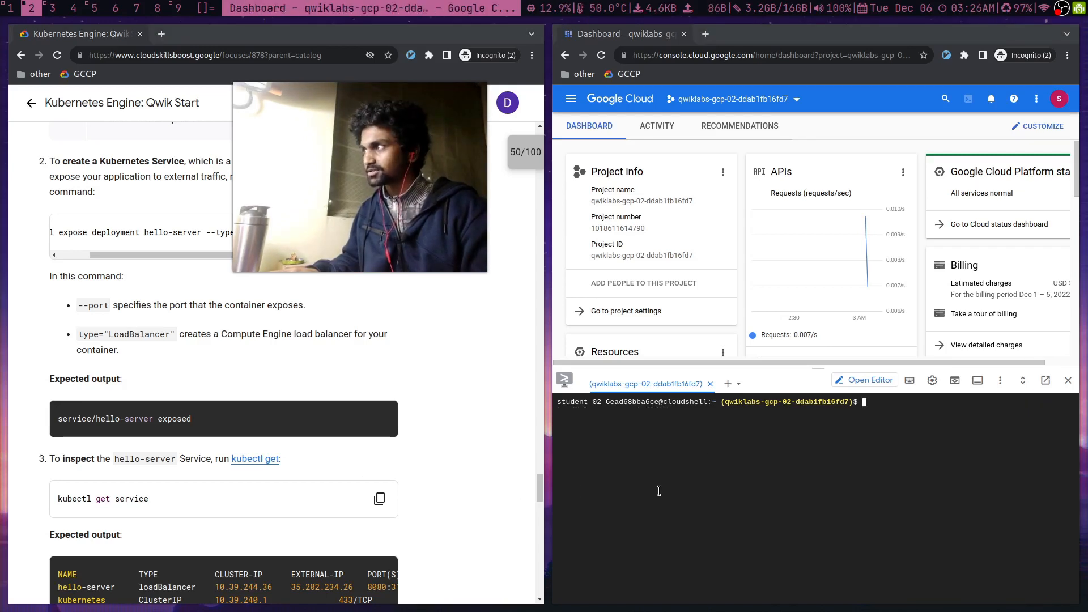
- Inspect the hello-server service with kubectl get service, running the command again on a cleared terminal while its external IP is pending
{"action": "scroll", "coordinate": [447, 502], "scroll_direction": "down", "scroll_amount": 1}
{"action": "left_click", "coordinate": [379, 438]}
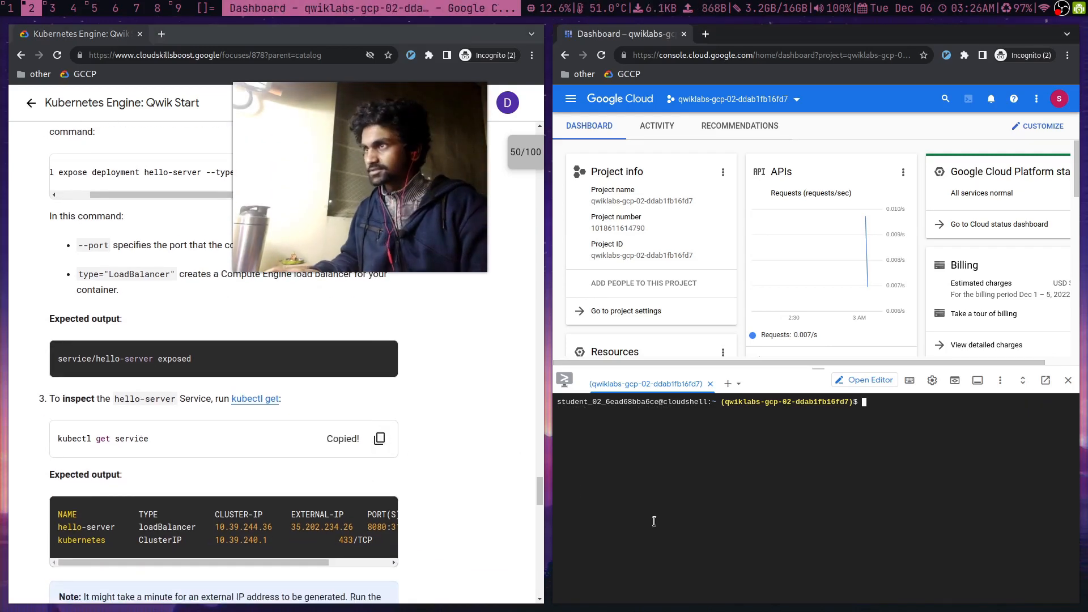
{"action": "key", "text": "ctrl+v"}
{"action": "key", "text": "Return"}
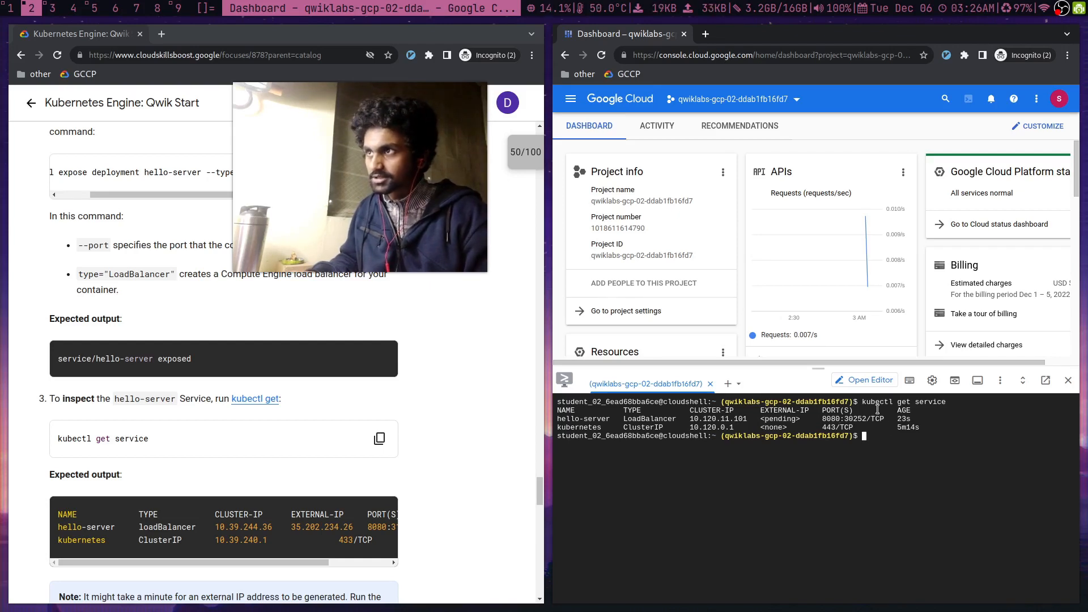
{"action": "key", "text": "ctrl+l"}
{"action": "key", "text": "Up"}
{"action": "key", "text": "Return"}
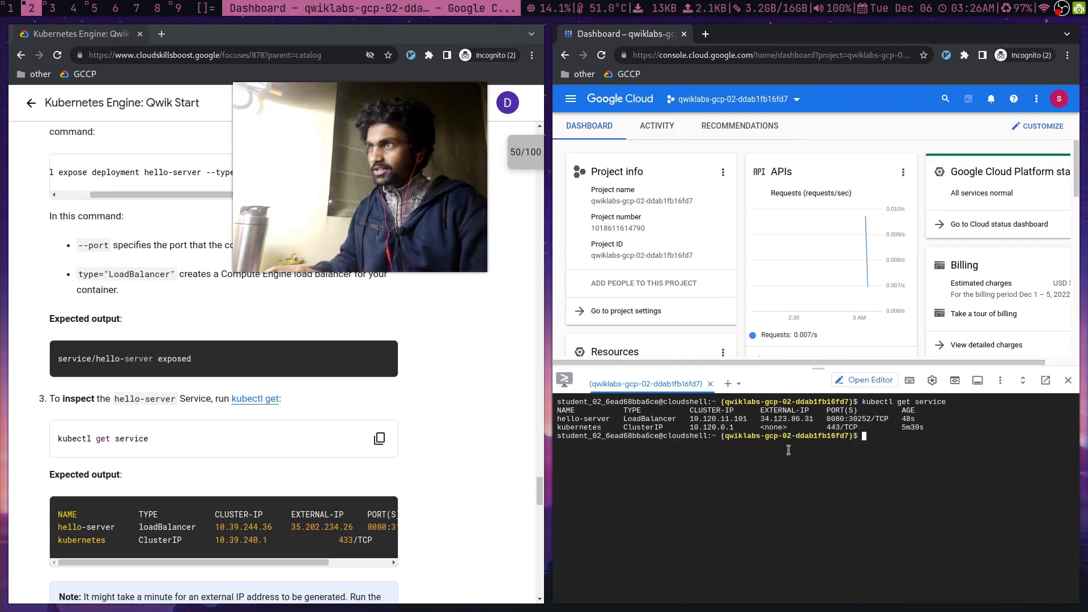
- Copy the external IP of the hello-server service from Cloud Shell and open it in a new browser tab
{"action": "left_click_drag", "start_coordinate": [761, 417], "coordinate": [813, 419]}
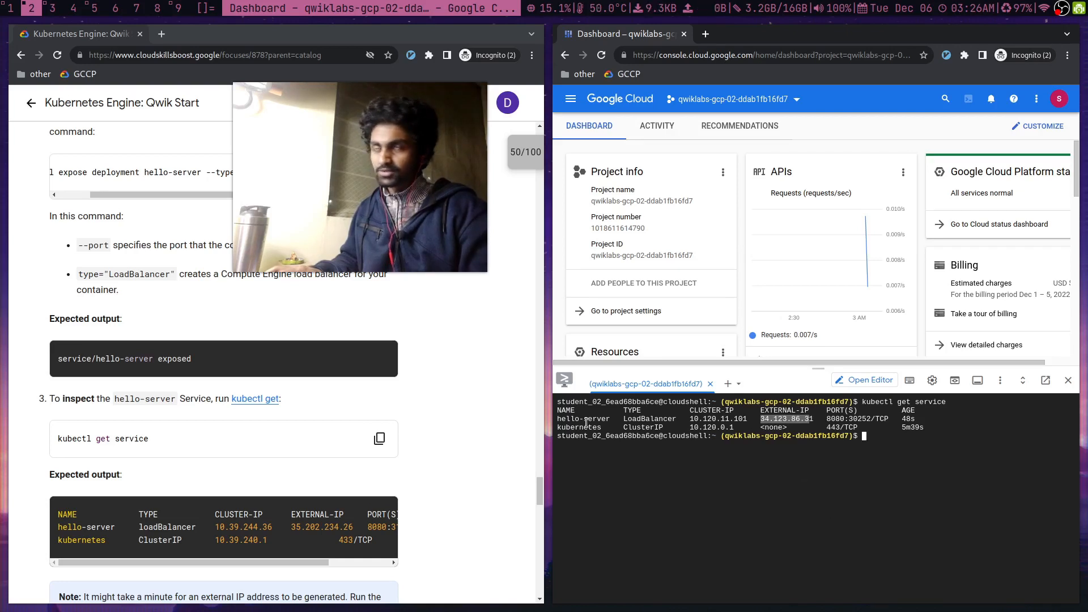
{"action": "left_click", "coordinate": [761, 416]}
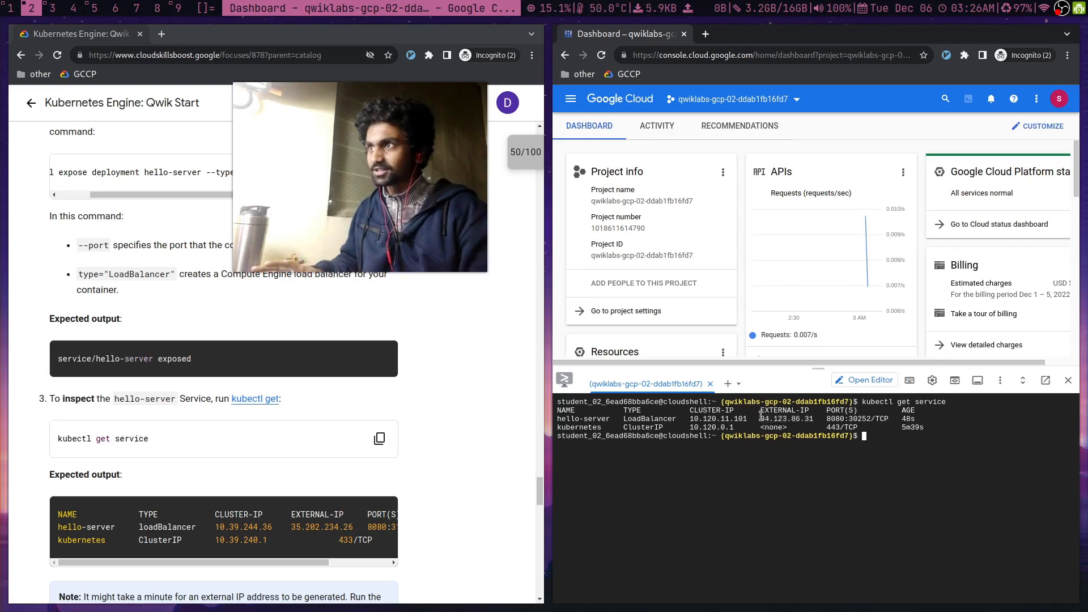
{"action": "mouse_move", "coordinate": [761, 414]}
{"action": "left_mouse_down"}
{"action": "mouse_move", "coordinate": [807, 413]}
{"action": "mouse_move", "coordinate": [760, 419]}
{"action": "left_mouse_up"}
{"action": "left_click", "coordinate": [803, 413]}
{"action": "left_click", "coordinate": [779, 420]}
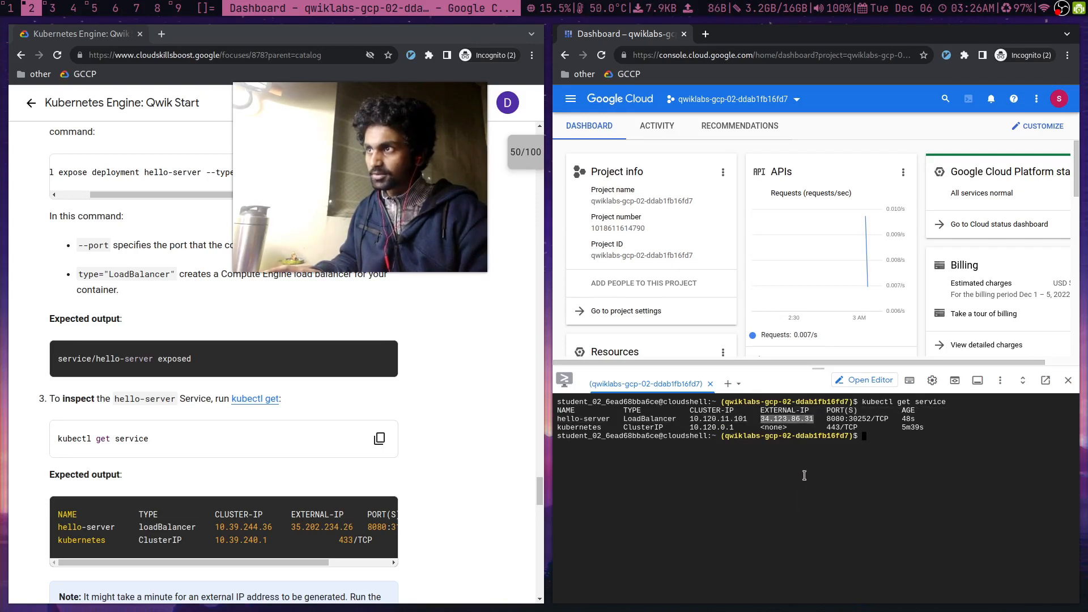
{"action": "left_click", "coordinate": [705, 34]}
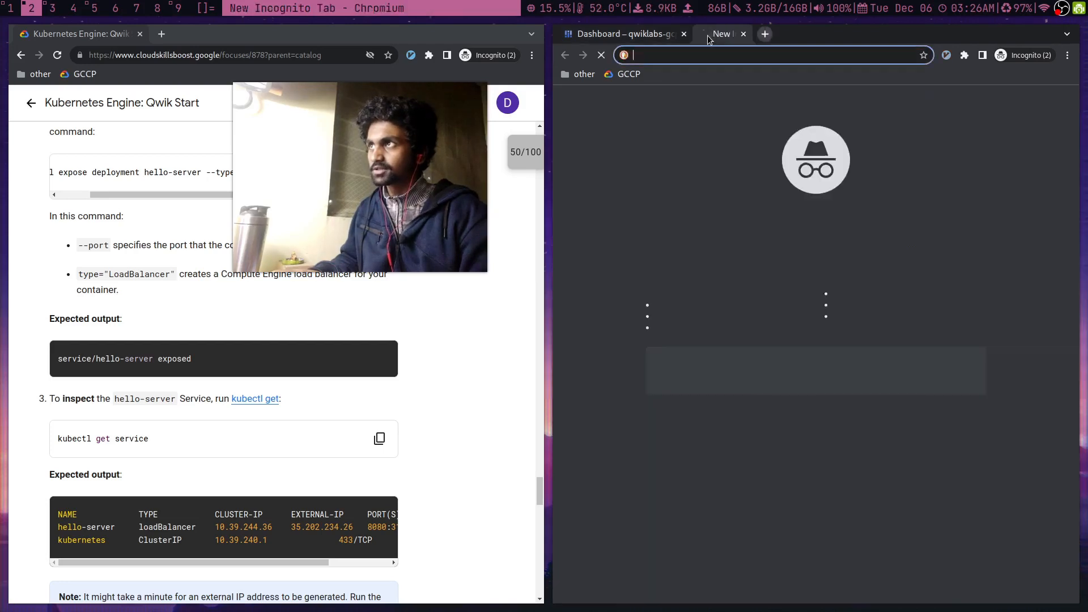
{"action": "key", "text": "ctrl+v"}
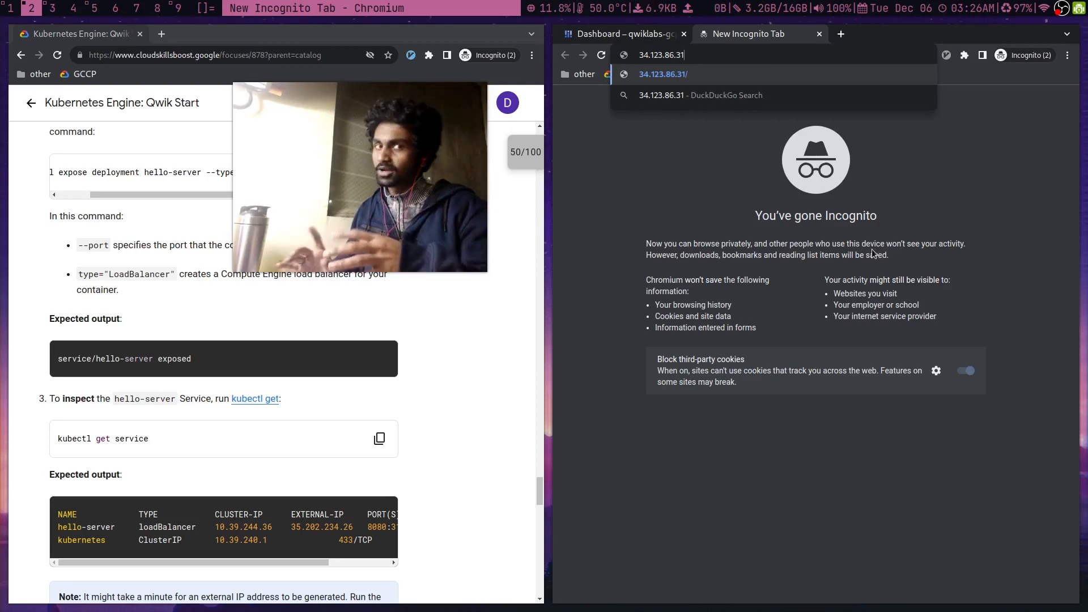
{"action": "key", "text": "Return"}
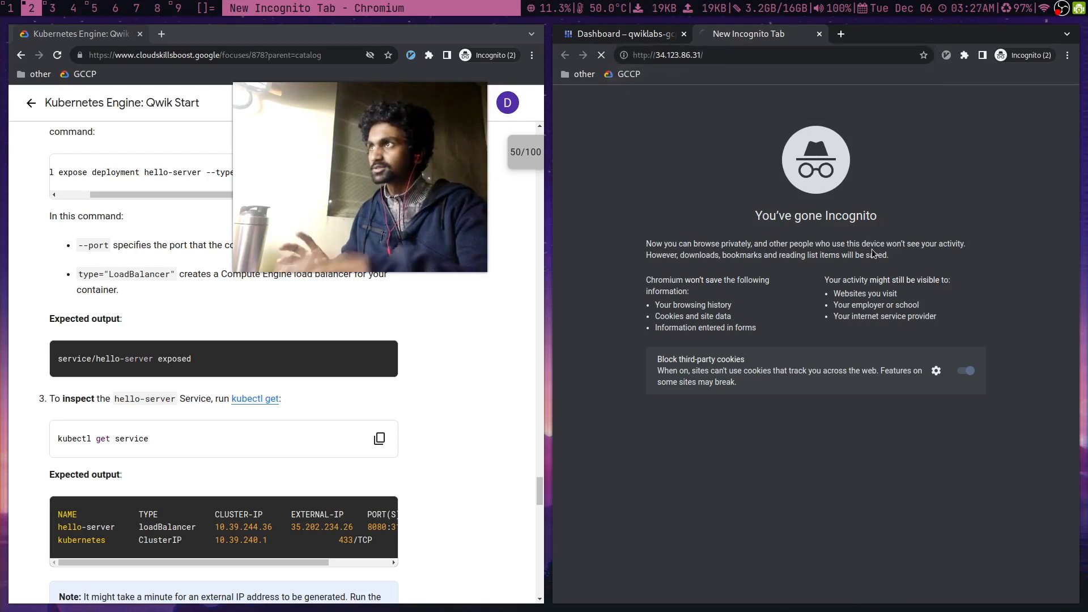
{"action": "scroll", "coordinate": [164, 418], "scroll_direction": "down", "scroll_amount": 3}
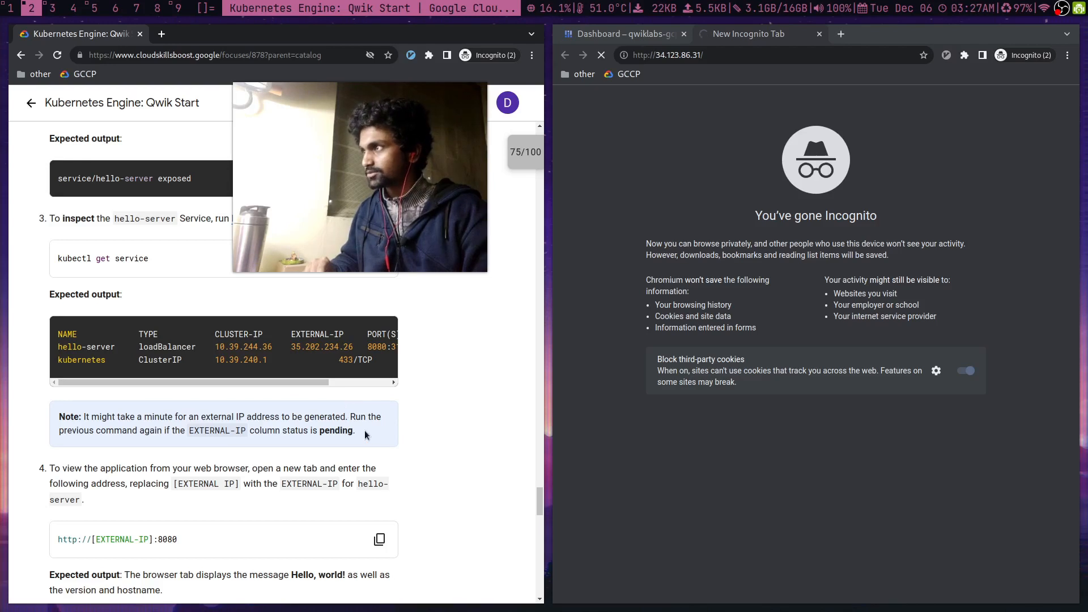
{"action": "scroll", "coordinate": [366, 434], "scroll_direction": "down", "scroll_amount": 2}
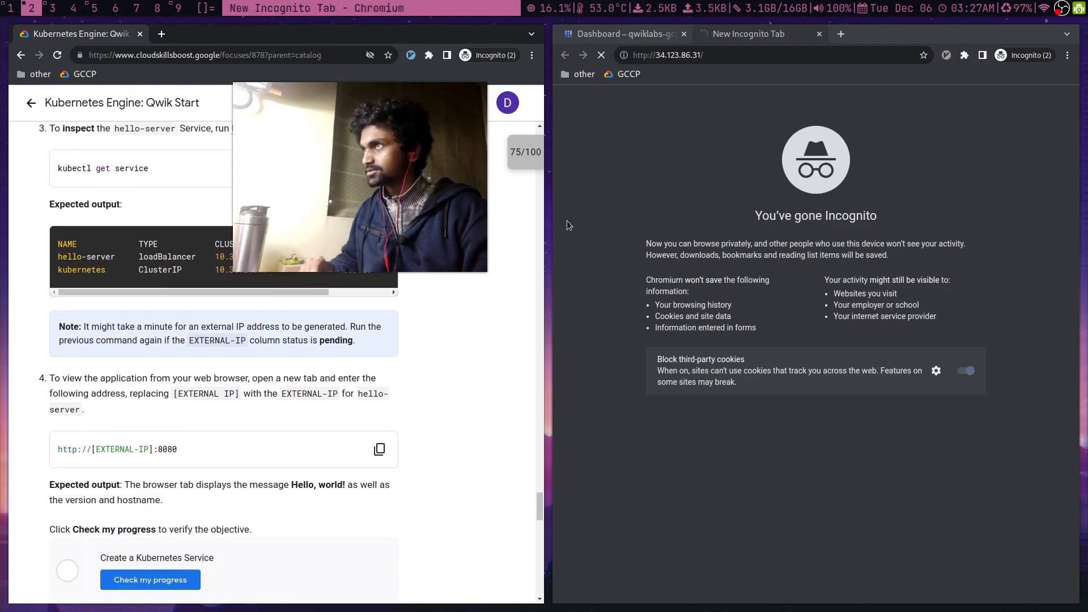
{"action": "left_click", "coordinate": [715, 55]}
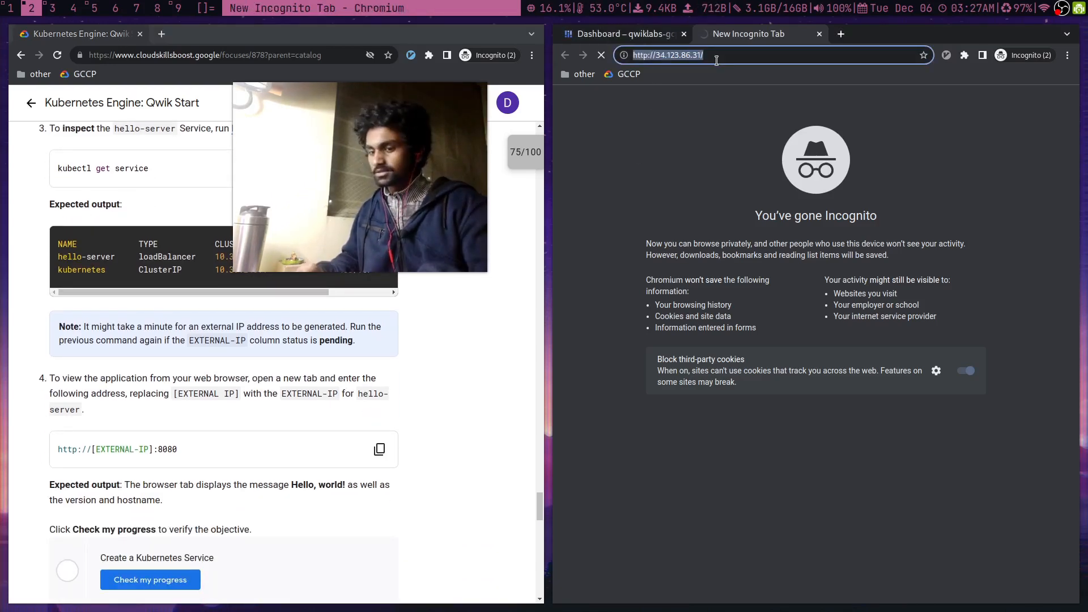
{"action": "key", "text": "End"}
{"action": "key", "text": "BackSpace"}
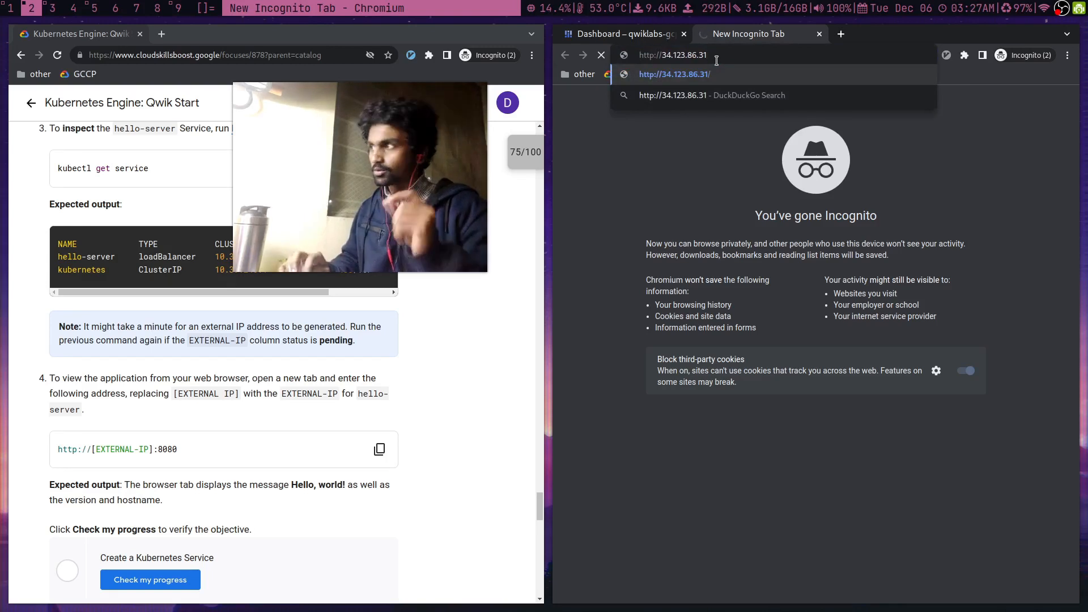
{"action": "type", "text": ":8080"}
{"action": "key", "text": "Return"}
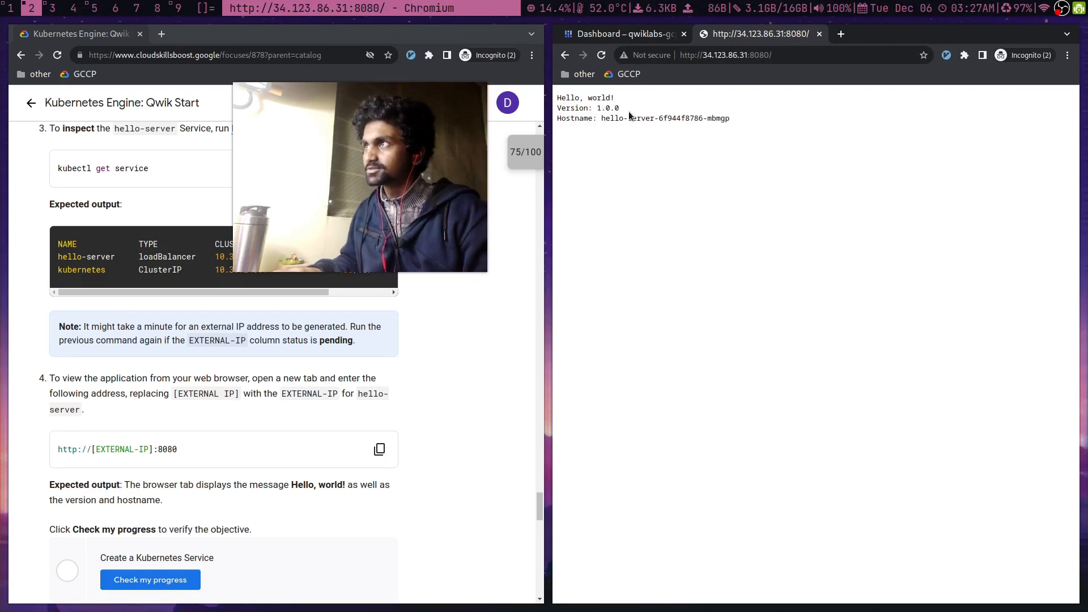
{"action": "triple_click", "coordinate": [629, 117]}
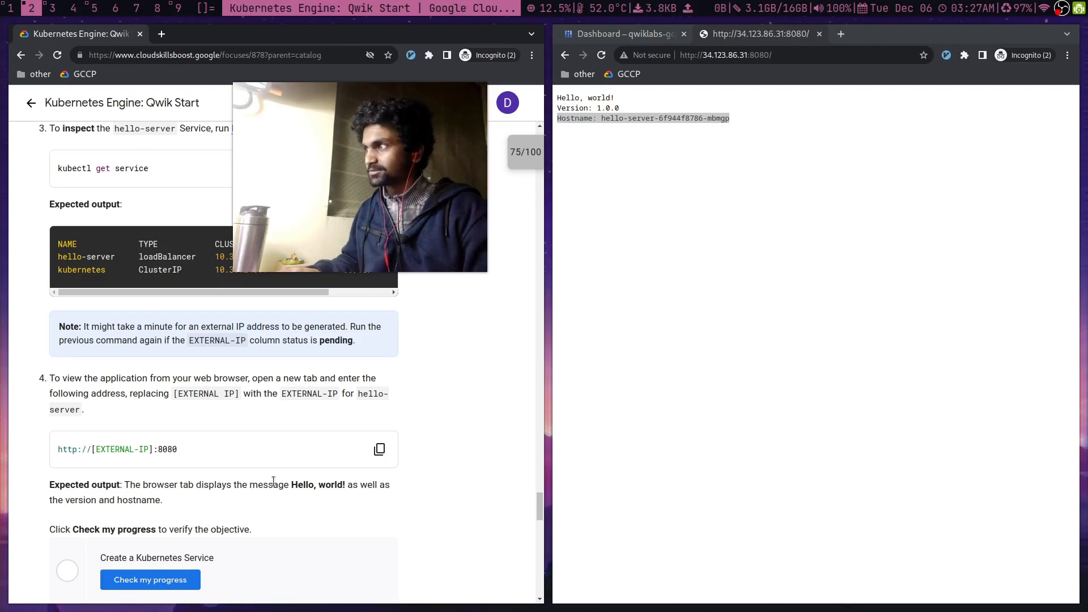
{"action": "left_click_drag", "start_coordinate": [289, 484], "coordinate": [367, 487]}
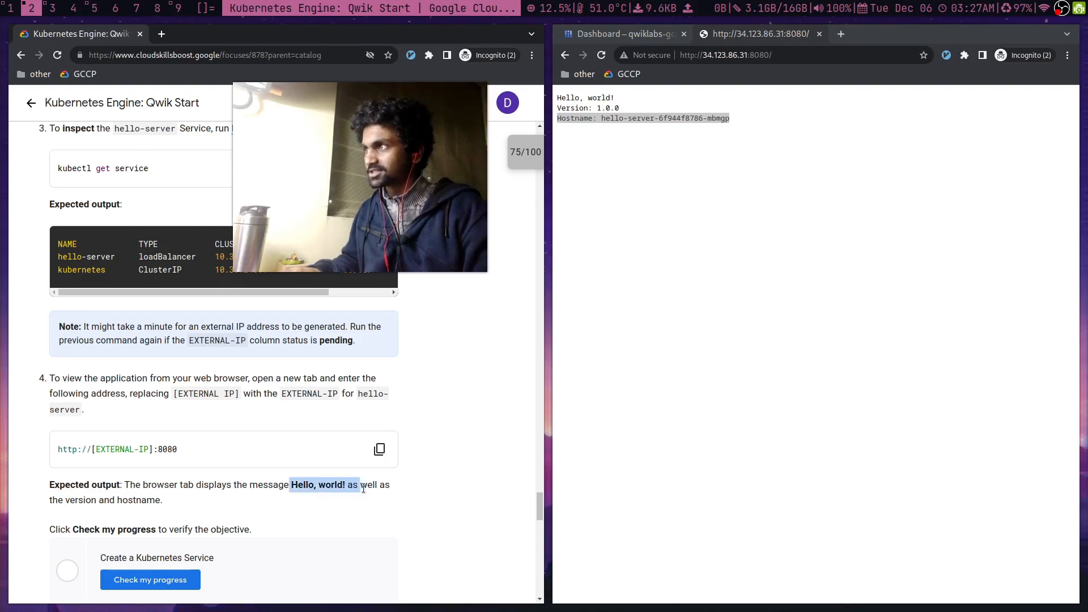
{"action": "left_click", "coordinate": [614, 130]}
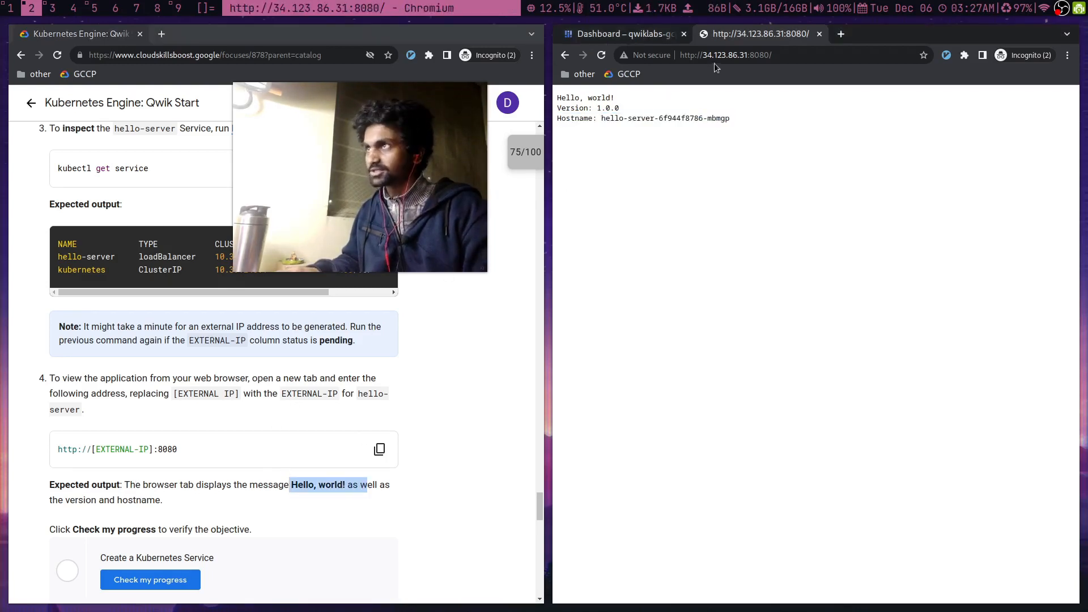
- Close the application's browser tab and check the lab progress for the task Create a Kubernetes Service
{"action": "middle_click", "coordinate": [766, 31]}
{"action": "scroll", "coordinate": [149, 481], "scroll_direction": "down", "scroll_amount": 2}
{"action": "left_click", "coordinate": [150, 481]}
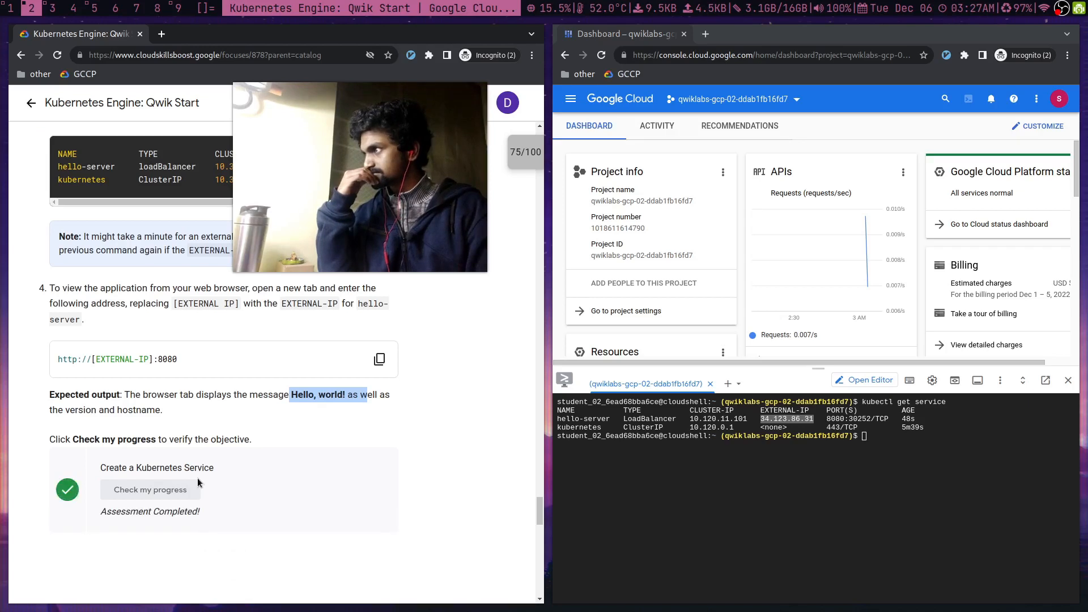
- Copy the lab's command gcloud container clusters delete lab-cluster, run it in Cloud Shell and confirm the deletion with Y
{"action": "scroll", "coordinate": [198, 481], "scroll_direction": "down", "scroll_amount": 5}
{"action": "left_click", "coordinate": [388, 442]}
{"action": "left_click", "coordinate": [732, 505]}
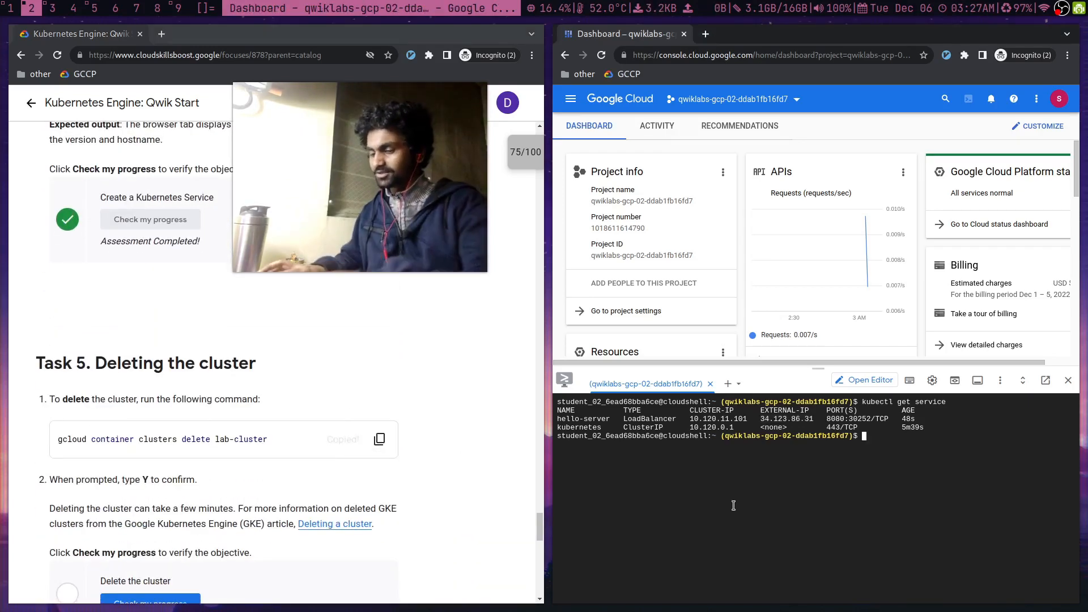
{"action": "key", "text": "ctrl+v"}
{"action": "key", "text": "Return"}
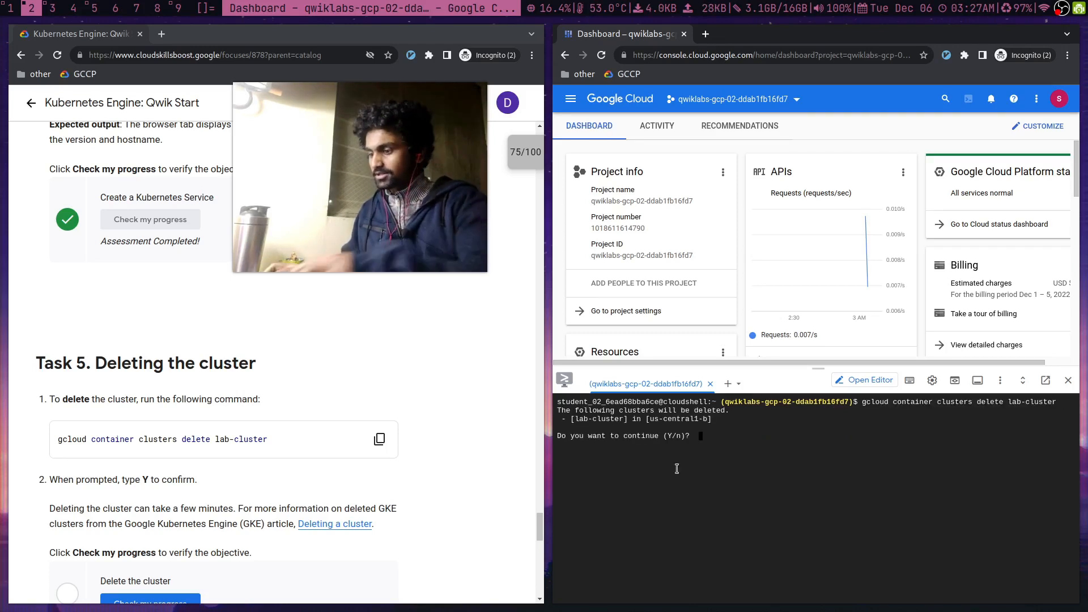
{"action": "type", "text": "Y"}
{"action": "key", "text": "Return"}
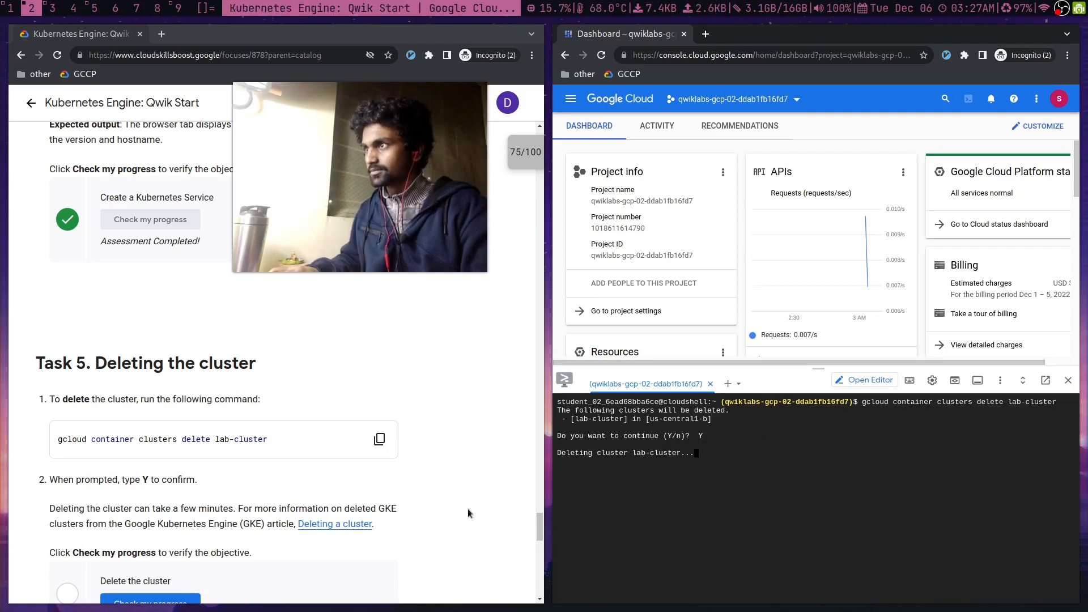
- Check the lab progress for the task Delete the cluster
{"action": "scroll", "coordinate": [413, 507], "scroll_direction": "down", "scroll_amount": 1}
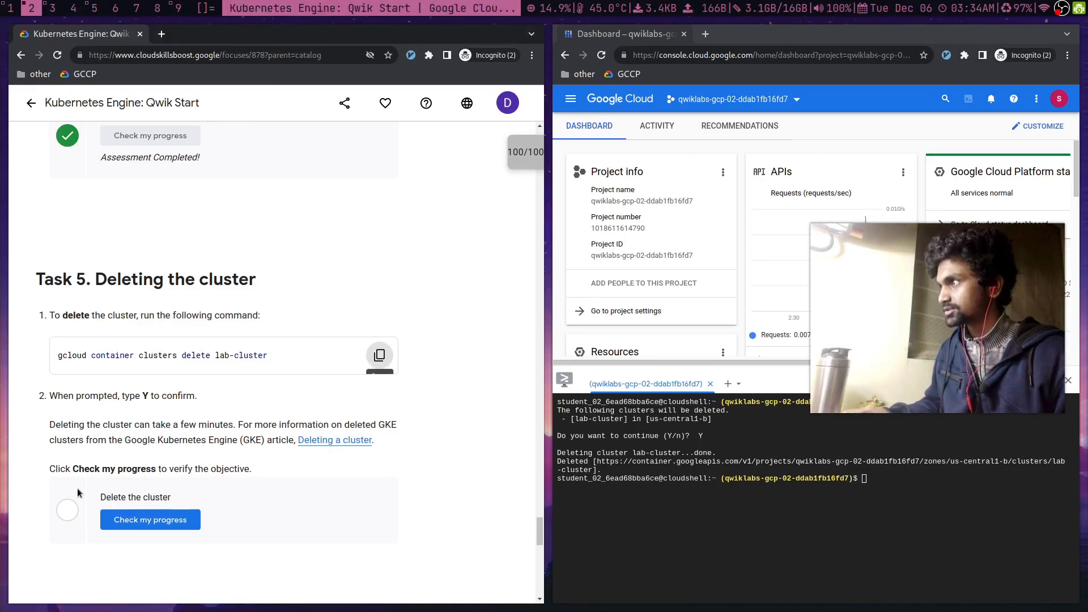
{"action": "left_click", "coordinate": [149, 519]}
{"action": "scroll", "coordinate": [278, 356], "scroll_direction": "down", "scroll_amount": 3}
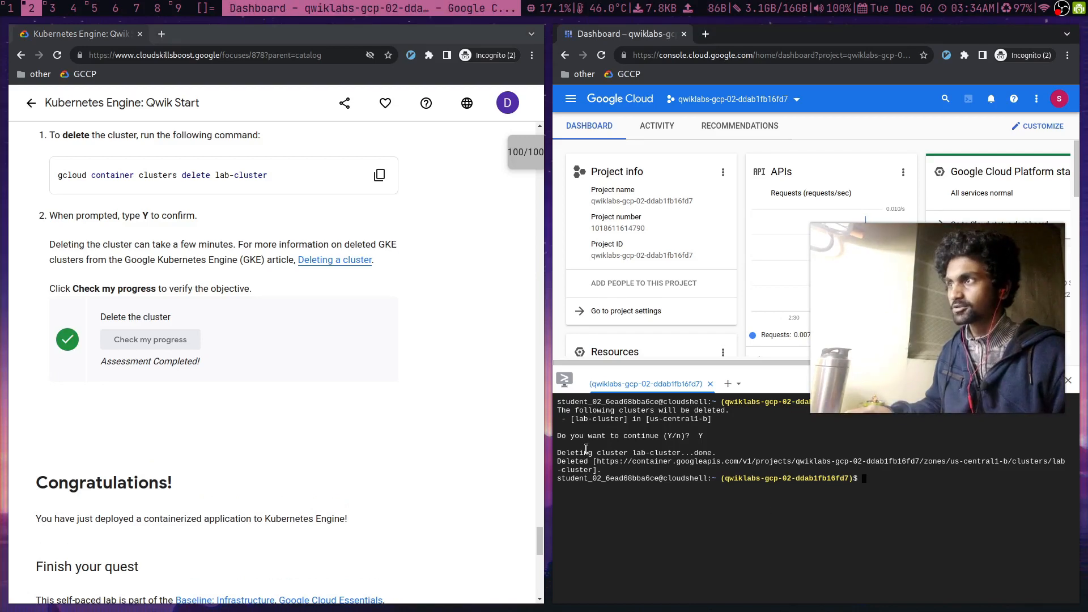
- Review the lab instructions from exposing and inspecting the hello-server service through the closing sections
{"action": "scroll", "coordinate": [426, 308], "scroll_direction": "up", "scroll_amount": 15}
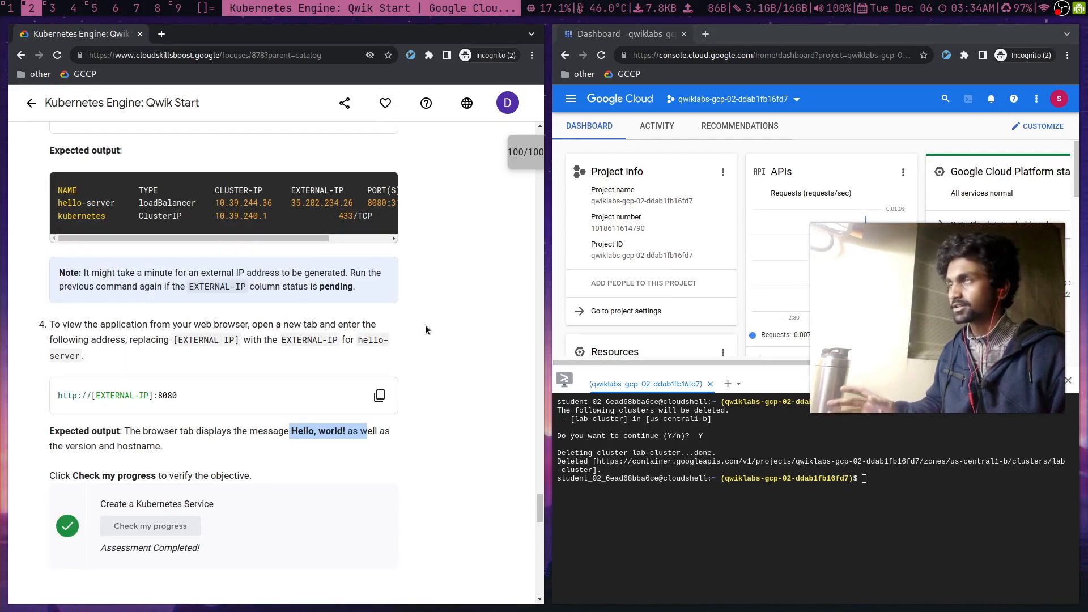
{"action": "scroll", "coordinate": [431, 328], "scroll_direction": "up", "scroll_amount": 2}
{"action": "scroll", "coordinate": [451, 301], "scroll_direction": "up", "scroll_amount": 3}
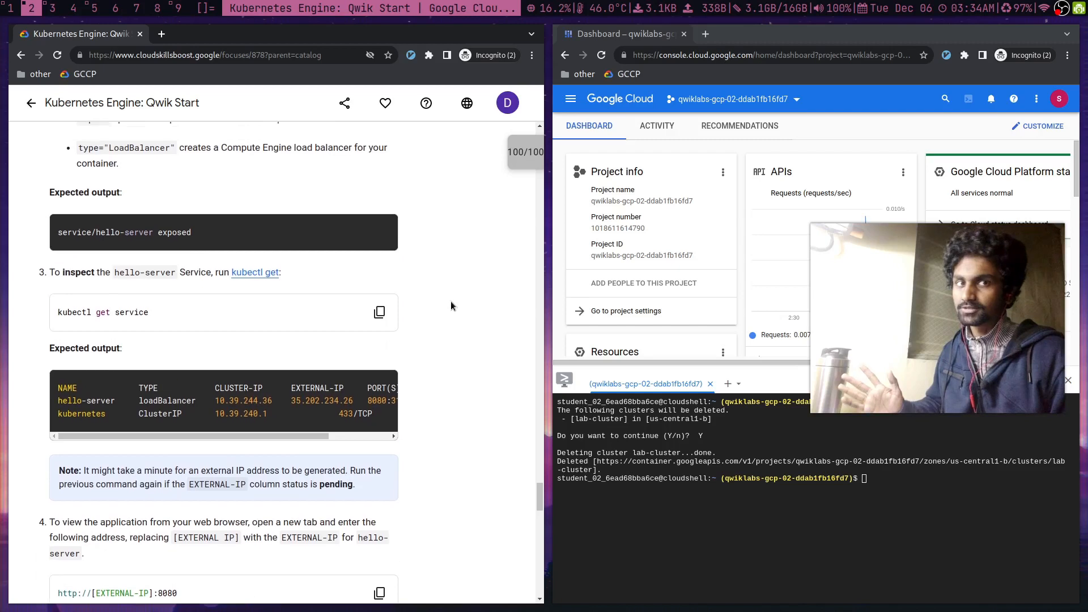
{"action": "scroll", "coordinate": [450, 301], "scroll_direction": "down", "scroll_amount": 7}
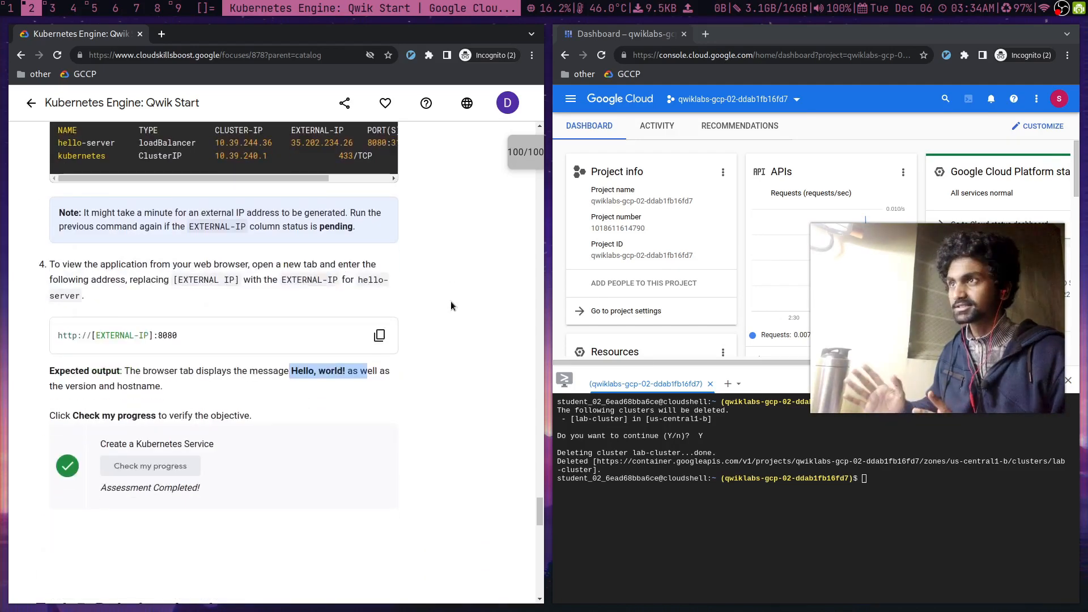
{"action": "scroll", "coordinate": [228, 352], "scroll_direction": "down", "scroll_amount": 3}
{"action": "scroll", "coordinate": [204, 366], "scroll_direction": "down", "scroll_amount": 4}
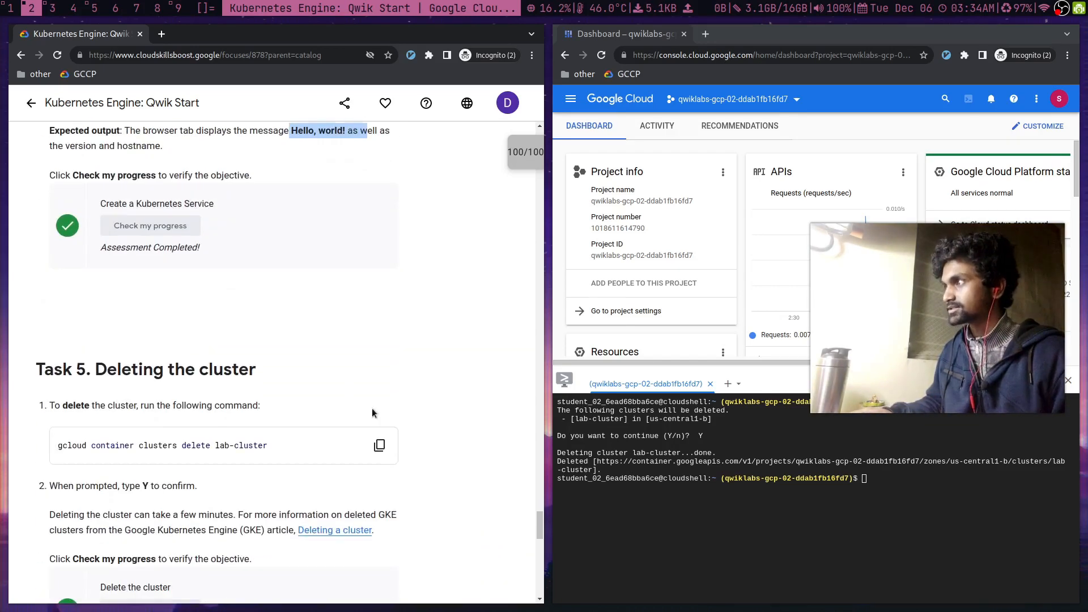
{"action": "scroll", "coordinate": [427, 378], "scroll_direction": "down", "scroll_amount": 15}
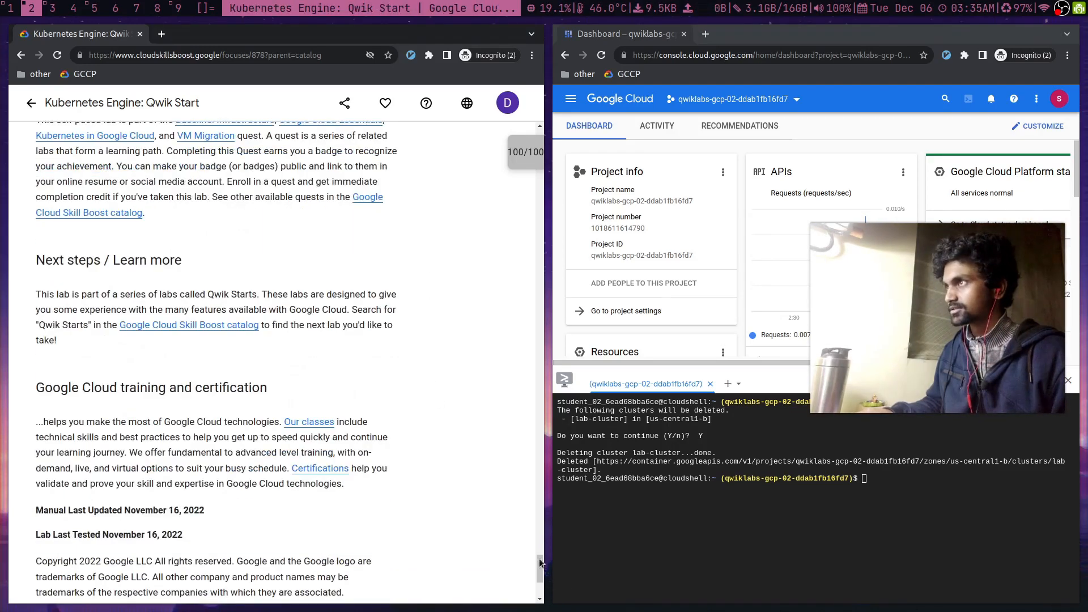
- End the Kubernetes Engine: Qwik Start lab and confirm submitting it
{"action": "key", "text": "ctrl+a"}
{"action": "scroll", "coordinate": [524, 508], "scroll_direction": "up", "scroll_amount": 4}
{"action": "left_click_drag", "start_coordinate": [537, 552], "coordinate": [546, 90]}
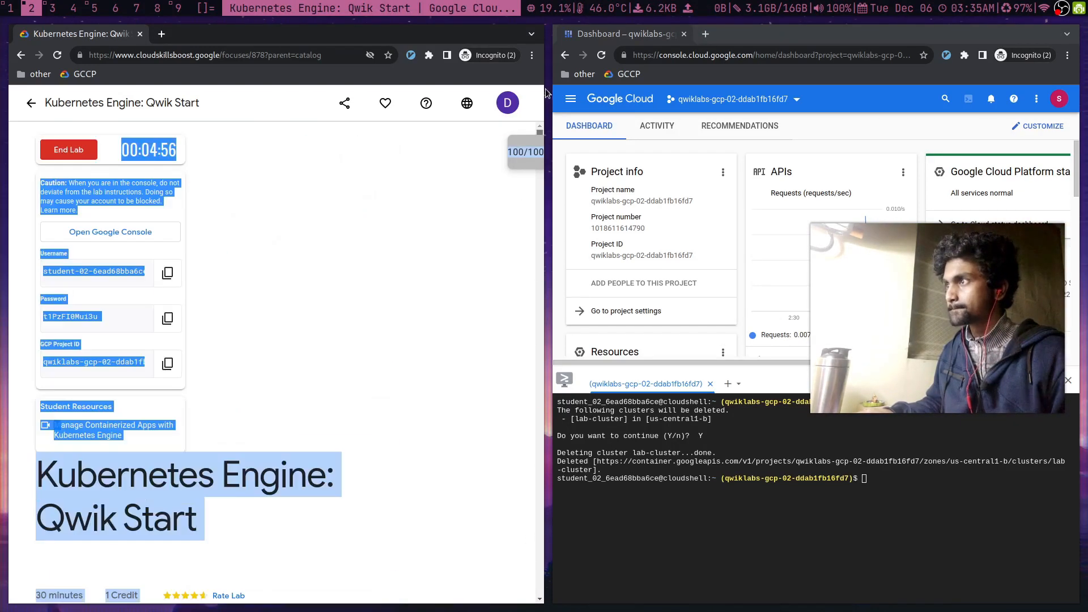
{"action": "left_click", "coordinate": [44, 149]}
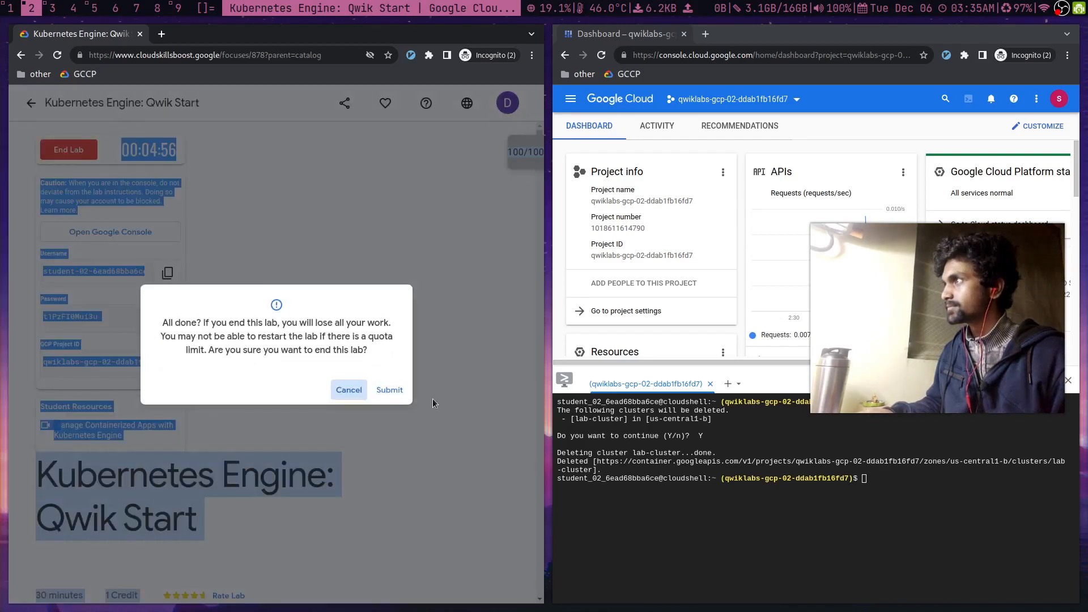
{"action": "left_click", "coordinate": [389, 391]}
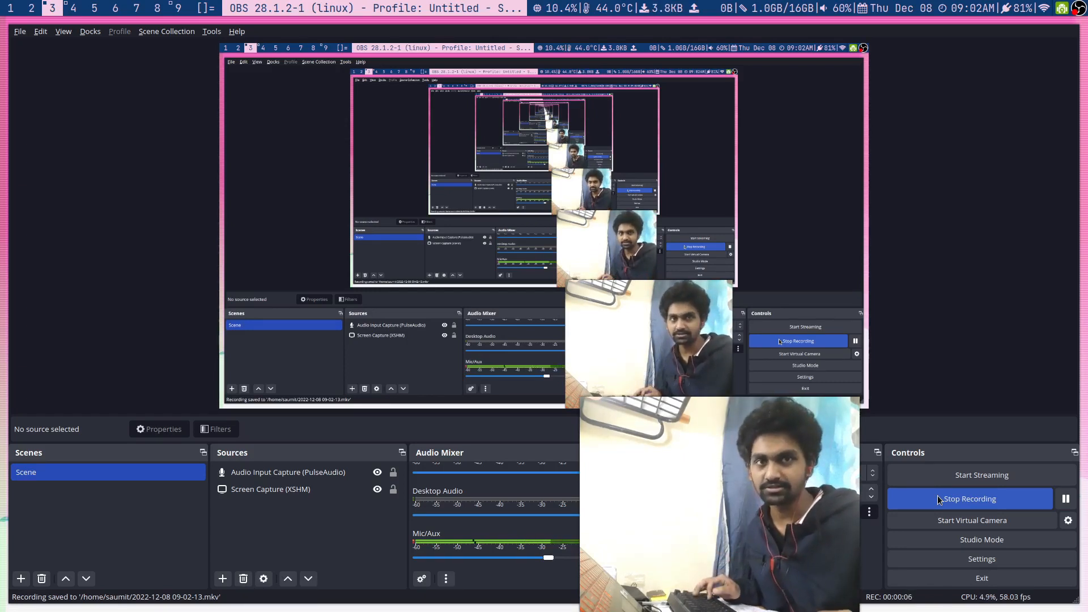
{"action": "left_click_drag", "start_coordinate": [824, 487], "coordinate": [1053, 487]}
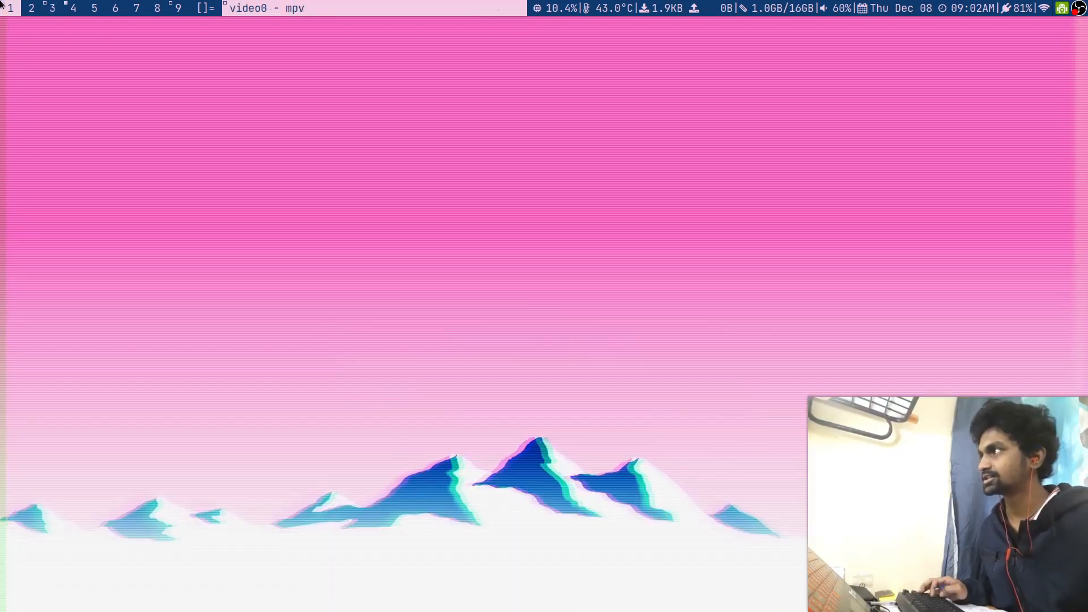
{"action": "left_click", "coordinate": [4, 7]}
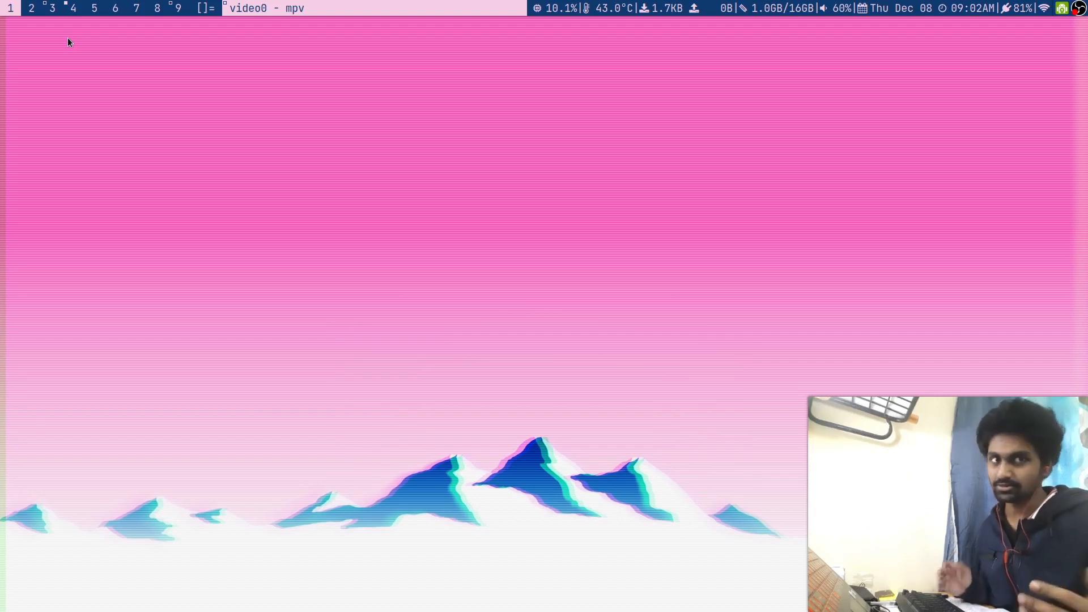
- Launch Chromium from the desktop's program launcher and open the Cloud Engineer Learning Path on Google Cloud Skills Boost
{"action": "key", "text": "super+p"}
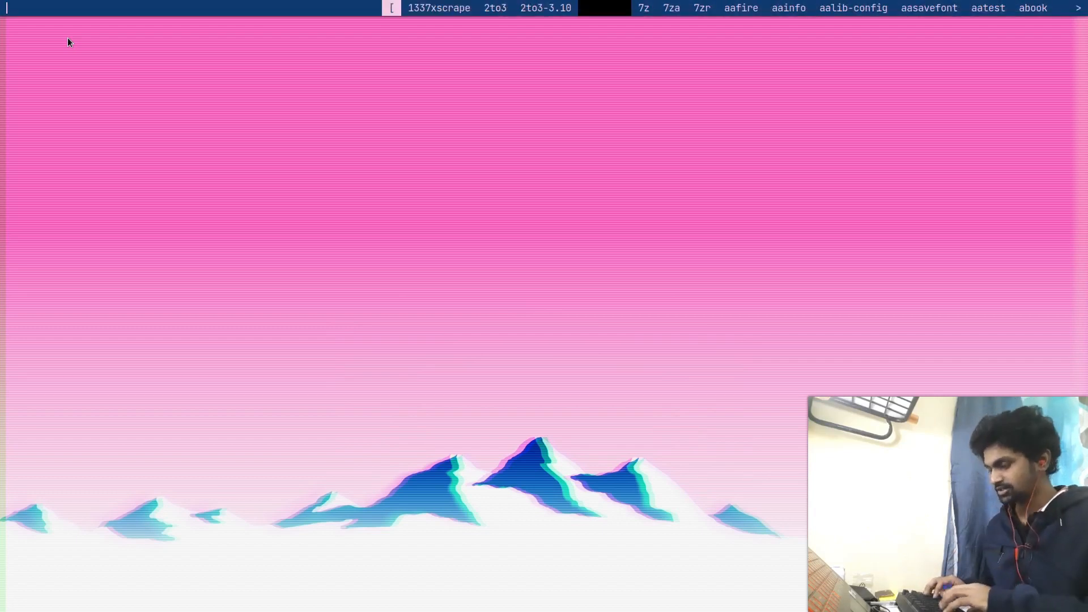
{"action": "type", "text": "ung"}
{"action": "key", "text": "Return"}
{"action": "left_click", "coordinate": [627, 78]}
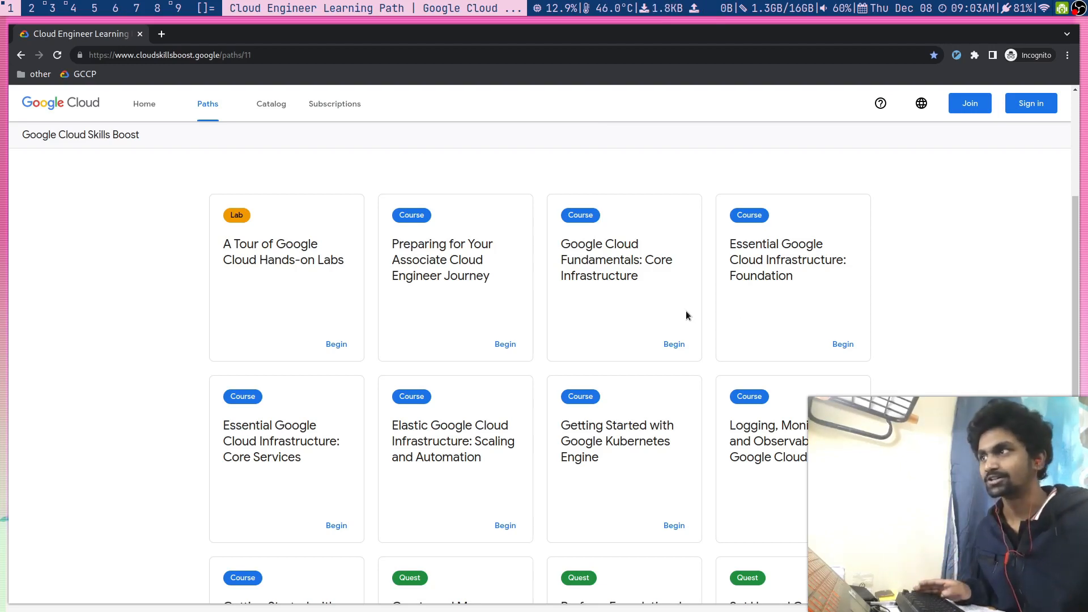
- Examine the labs, courses and quests that make up the Cloud Engineer Learning Path
{"action": "scroll", "coordinate": [660, 309], "scroll_direction": "down", "scroll_amount": 1}
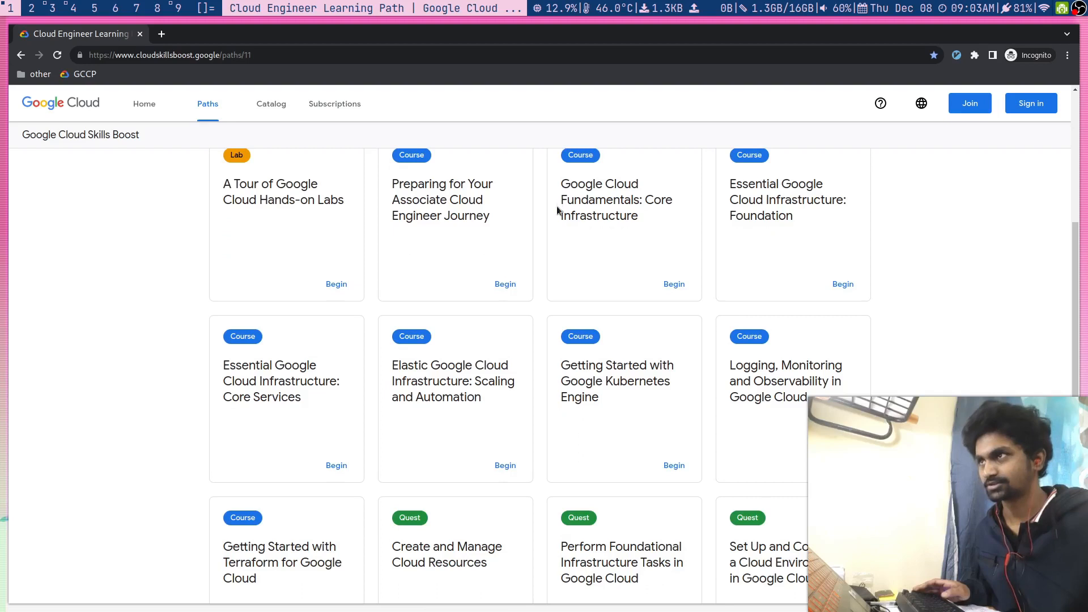
{"action": "scroll", "coordinate": [188, 338], "scroll_direction": "down", "scroll_amount": 2}
{"action": "scroll", "coordinate": [261, 306], "scroll_direction": "up", "scroll_amount": 2}
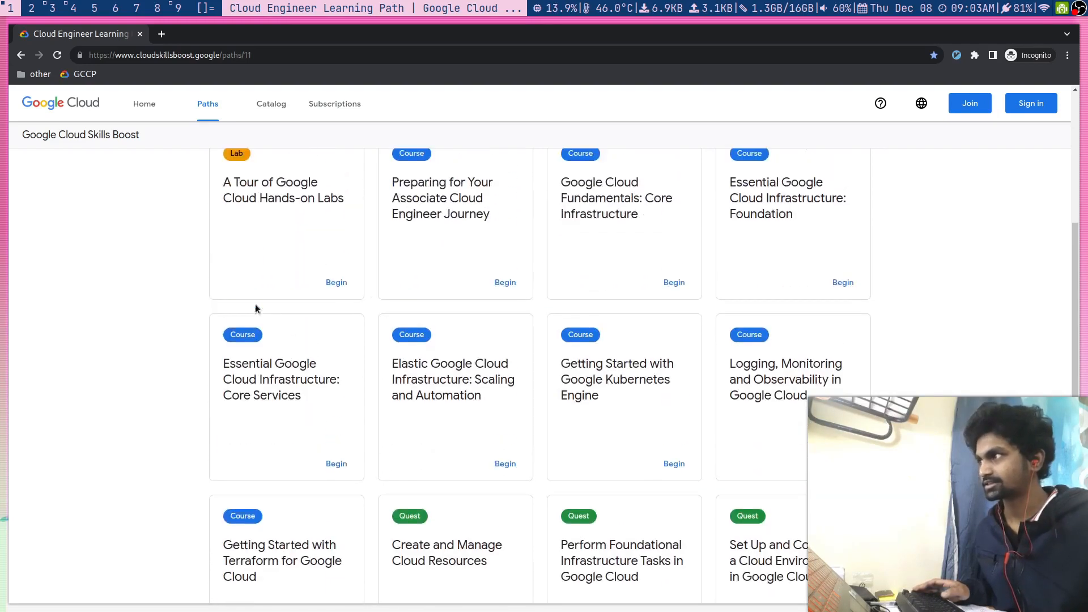
{"action": "scroll", "coordinate": [453, 349], "scroll_direction": "down", "scroll_amount": 2}
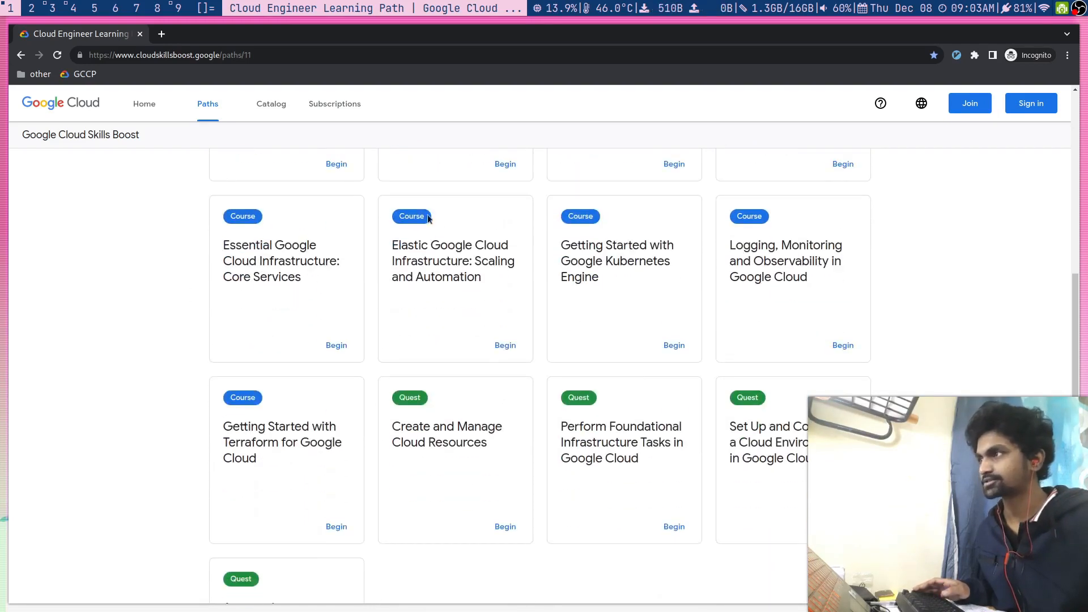
{"action": "scroll", "coordinate": [430, 312], "scroll_direction": "down", "scroll_amount": 1}
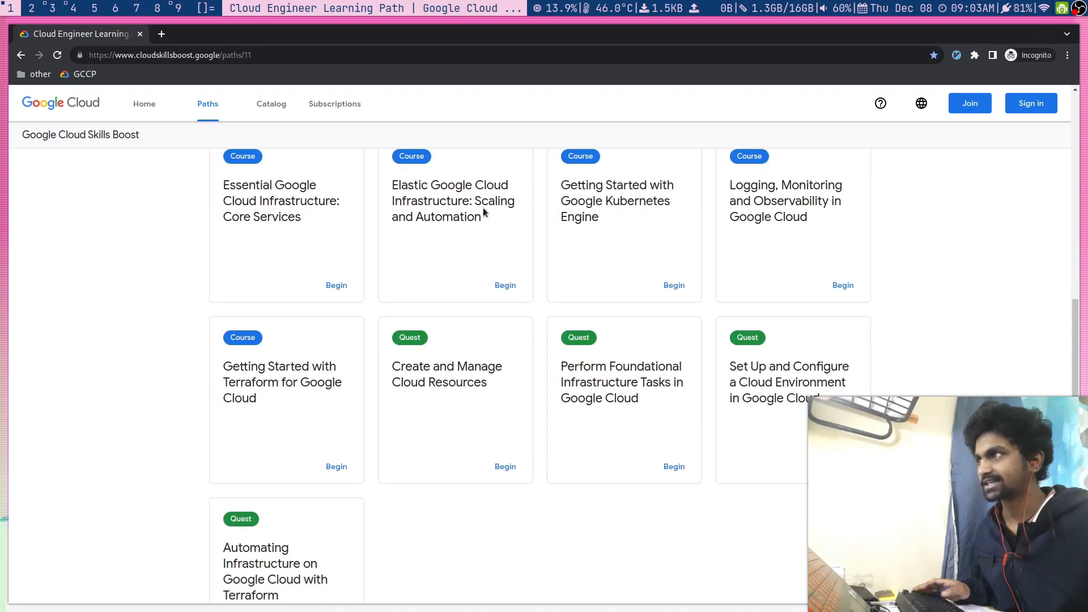
{"action": "scroll", "coordinate": [612, 216], "scroll_direction": "down", "scroll_amount": 1}
{"action": "scroll", "coordinate": [618, 208], "scroll_direction": "up", "scroll_amount": 2}
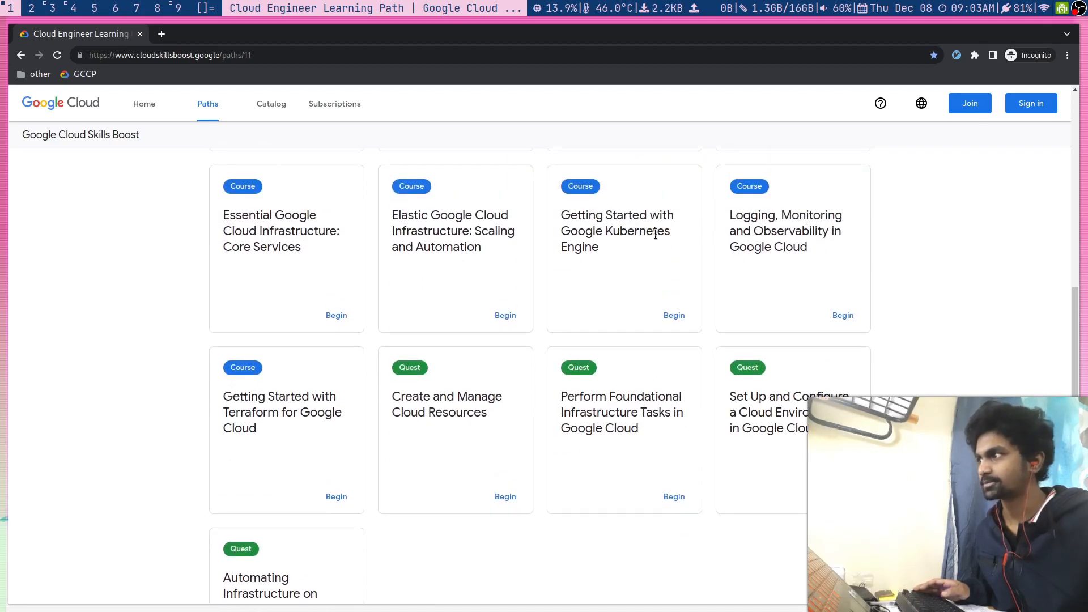
{"action": "scroll", "coordinate": [655, 233], "scroll_direction": "down", "scroll_amount": 1}
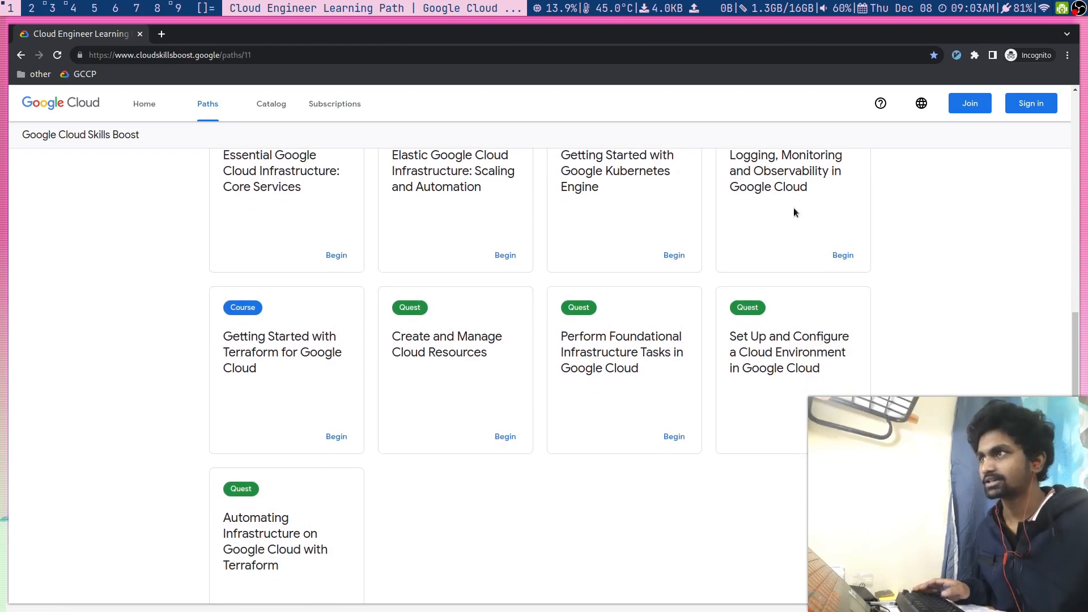
{"action": "scroll", "coordinate": [806, 216], "scroll_direction": "down", "scroll_amount": 1}
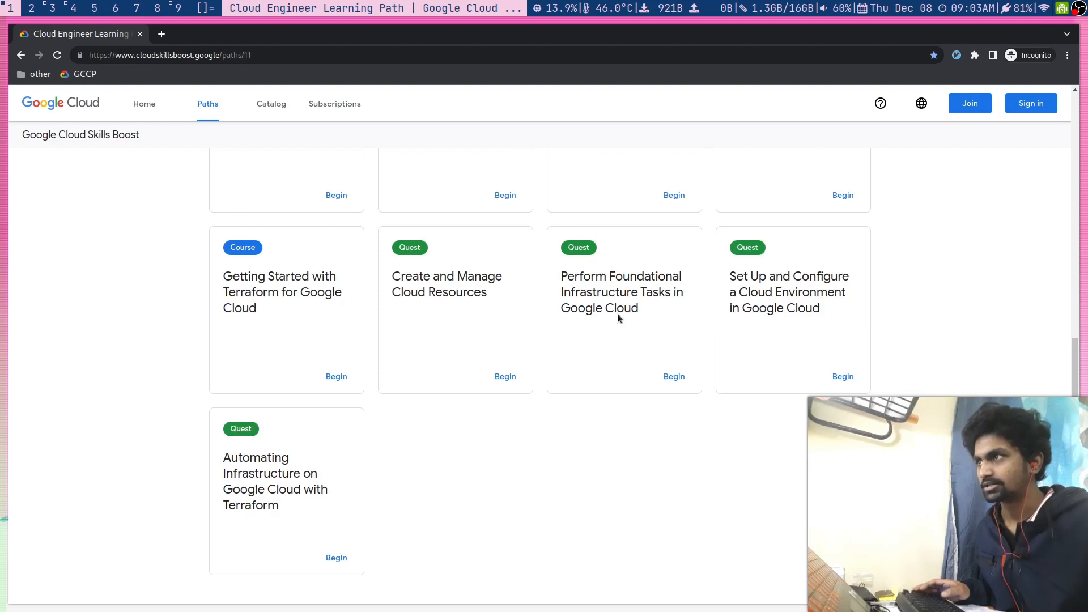
{"action": "scroll", "coordinate": [617, 319], "scroll_direction": "up", "scroll_amount": 2}
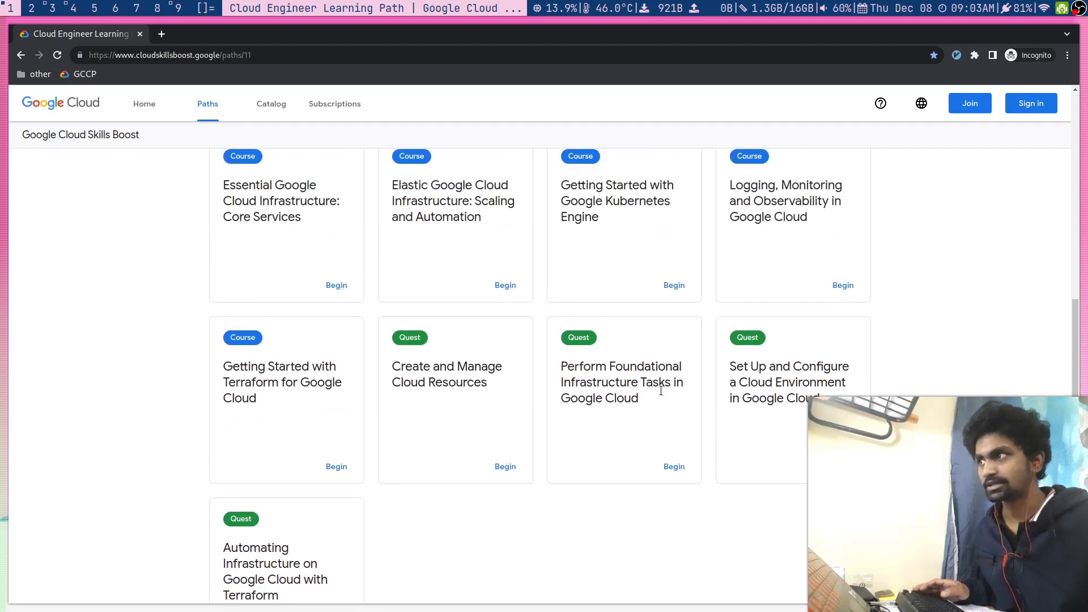
{"action": "scroll", "coordinate": [663, 386], "scroll_direction": "down", "scroll_amount": 1}
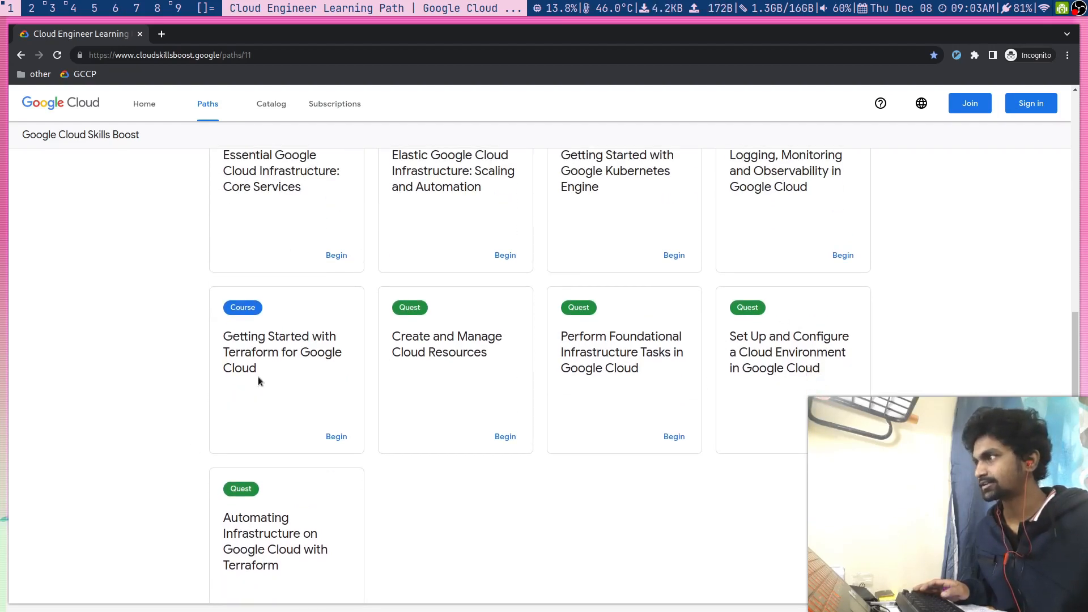
{"action": "scroll", "coordinate": [258, 380], "scroll_direction": "down", "scroll_amount": 2}
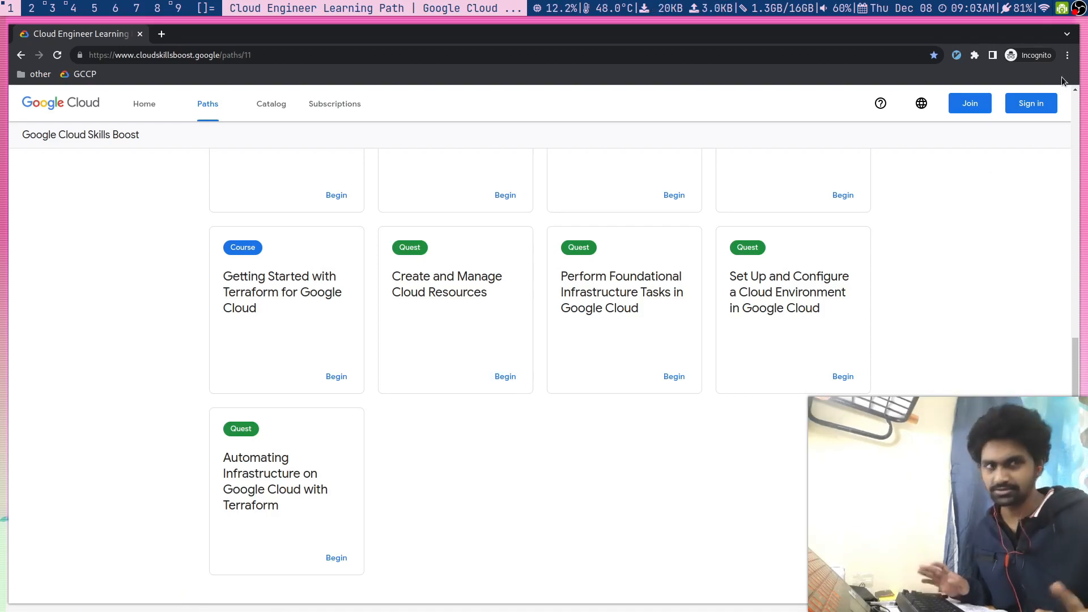
{"action": "key", "text": "super+3"}
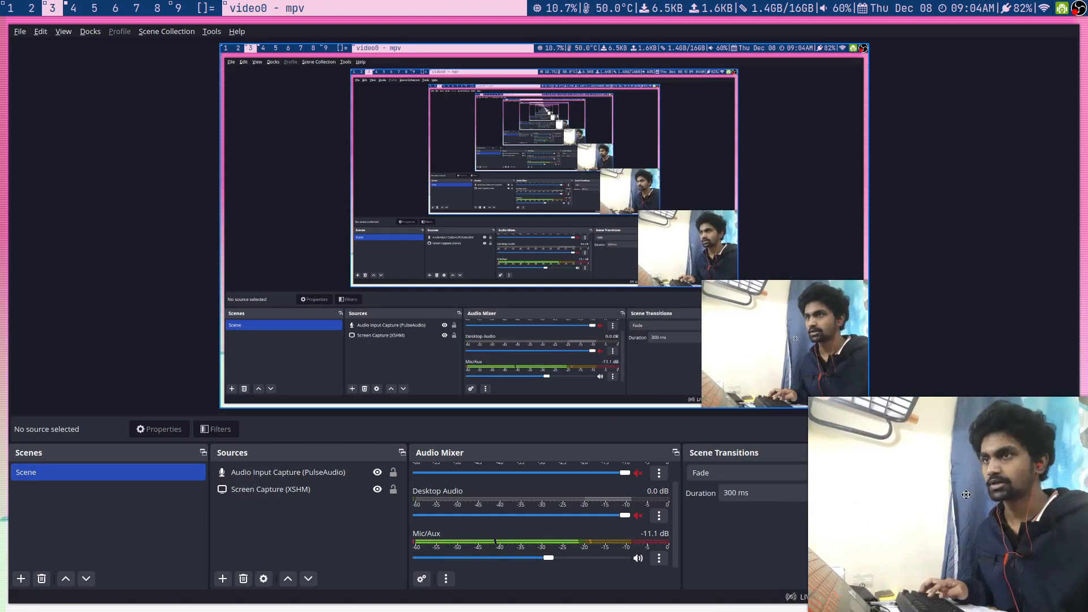
{"action": "key", "text": "super+1"}
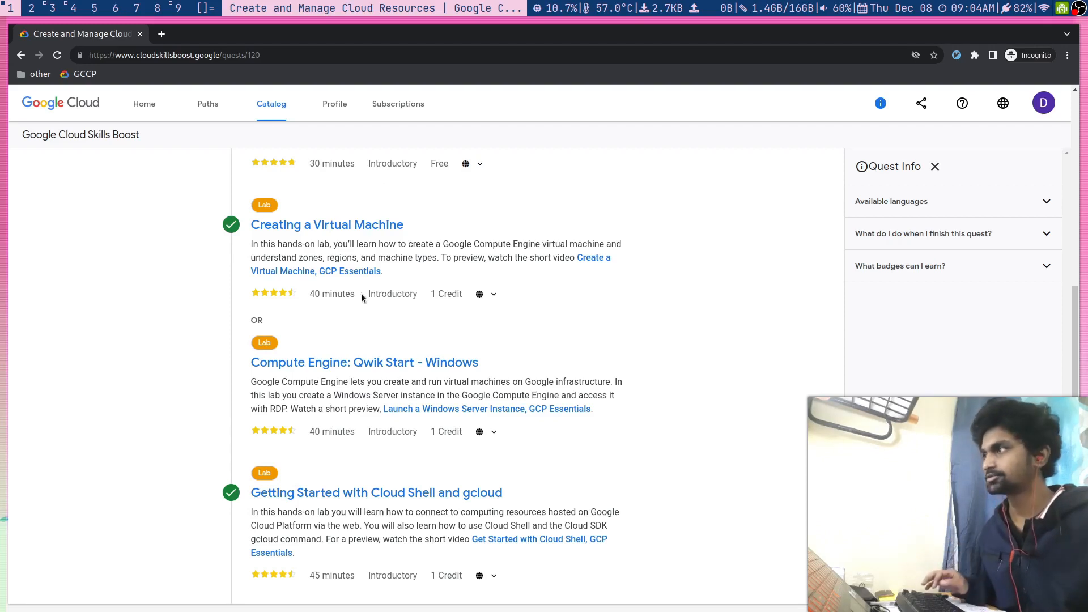
- Open the Set Up Network and HTTP Load Balancers lab from the Create and Manage Cloud Resources quest and start it
{"action": "scroll", "coordinate": [363, 293], "scroll_direction": "up", "scroll_amount": 6}
{"action": "scroll", "coordinate": [371, 292], "scroll_direction": "down", "scroll_amount": 5}
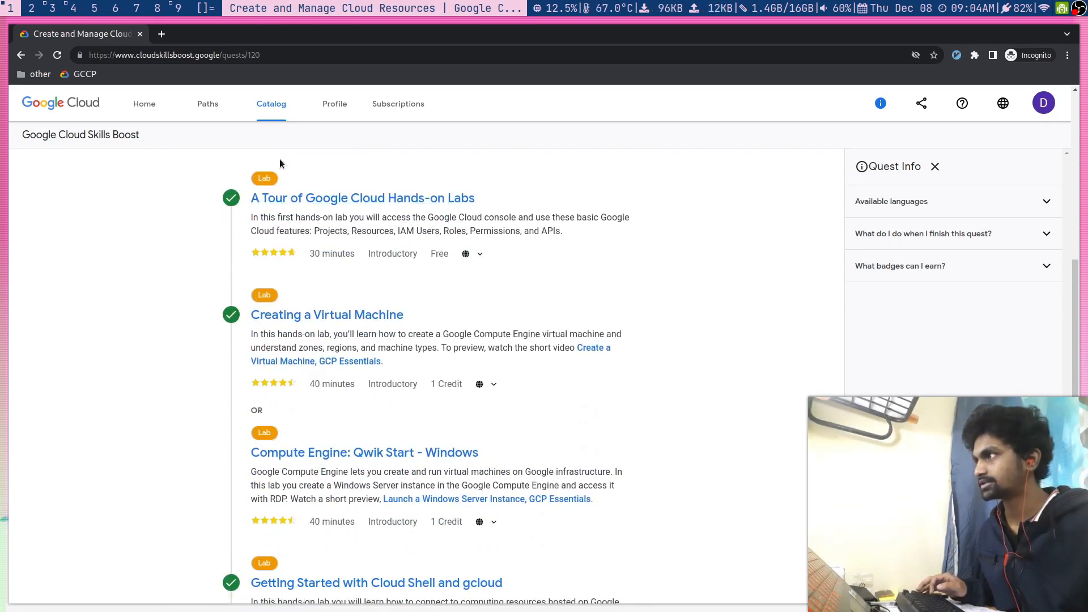
{"action": "scroll", "coordinate": [260, 368], "scroll_direction": "down", "scroll_amount": 2}
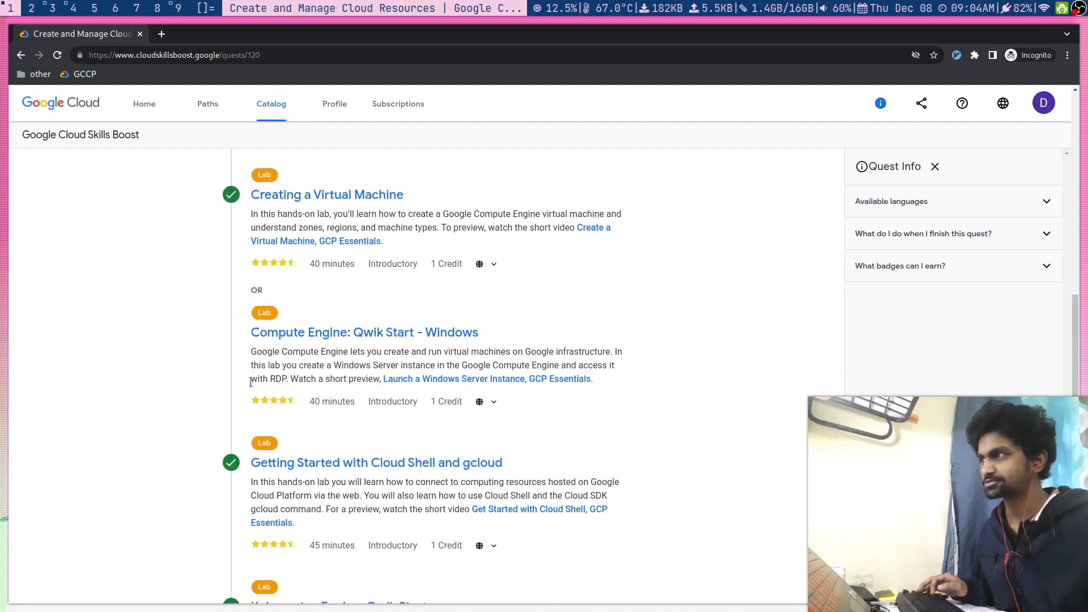
{"action": "scroll", "coordinate": [299, 403], "scroll_direction": "down", "scroll_amount": 2}
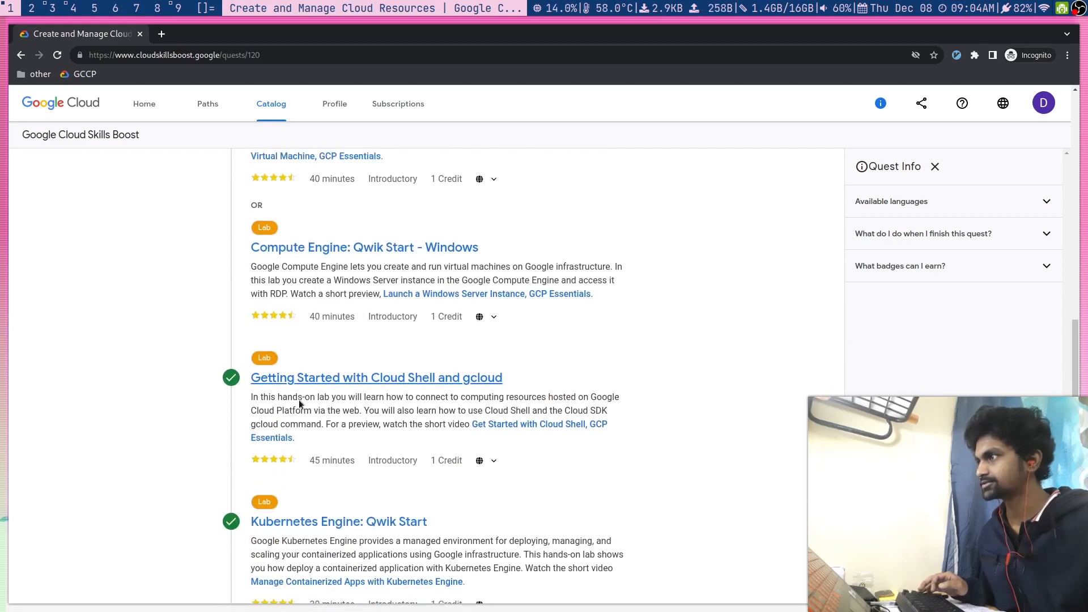
{"action": "scroll", "coordinate": [204, 318], "scroll_direction": "down", "scroll_amount": 2}
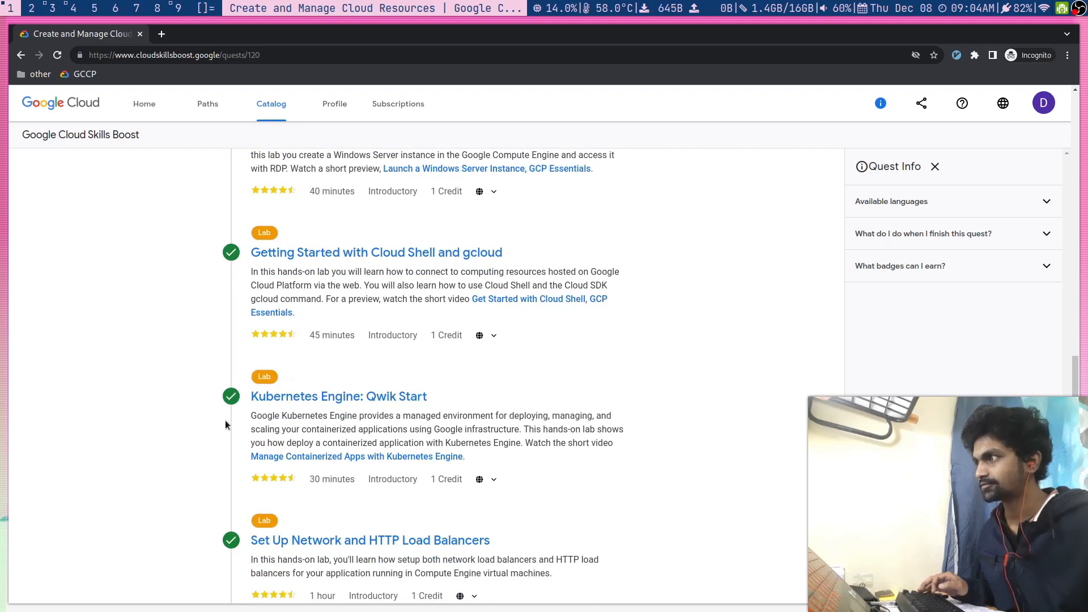
{"action": "scroll", "coordinate": [225, 425], "scroll_direction": "down", "scroll_amount": 2}
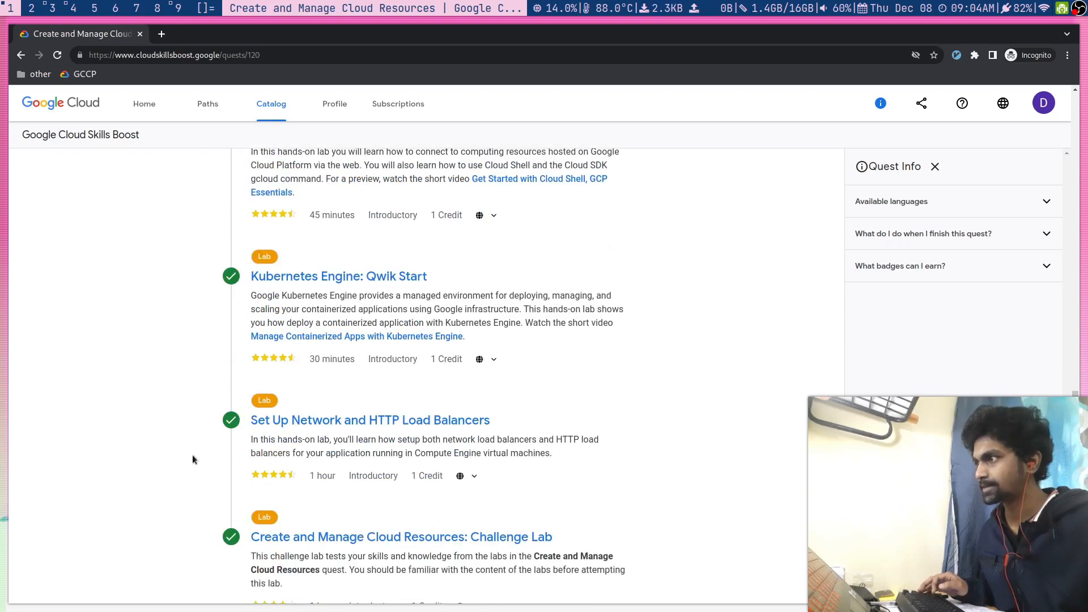
{"action": "left_click", "coordinate": [320, 424]}
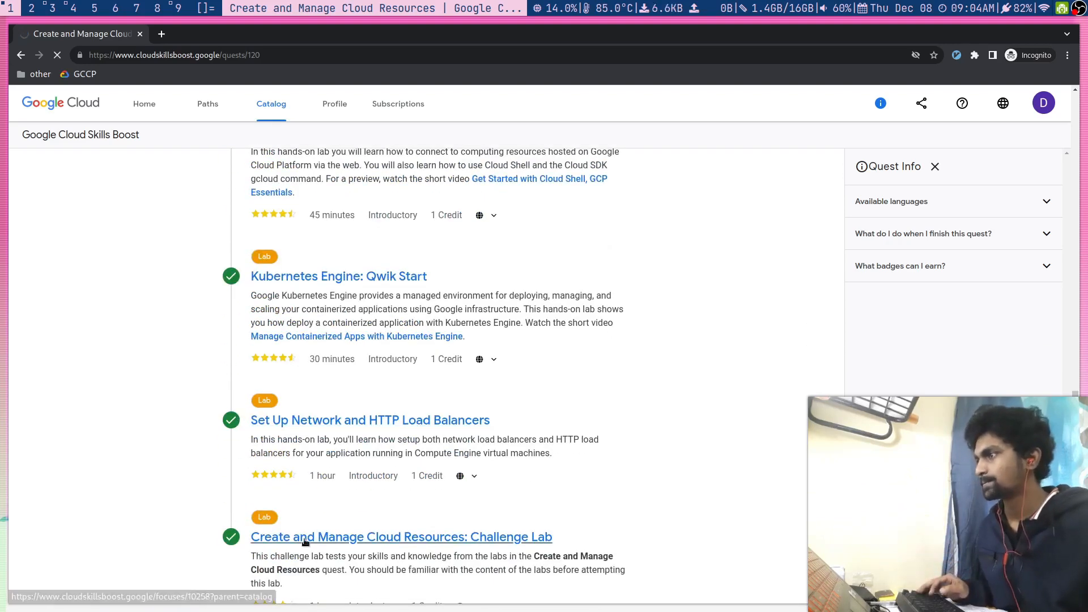
{"action": "left_click", "coordinate": [57, 151]}
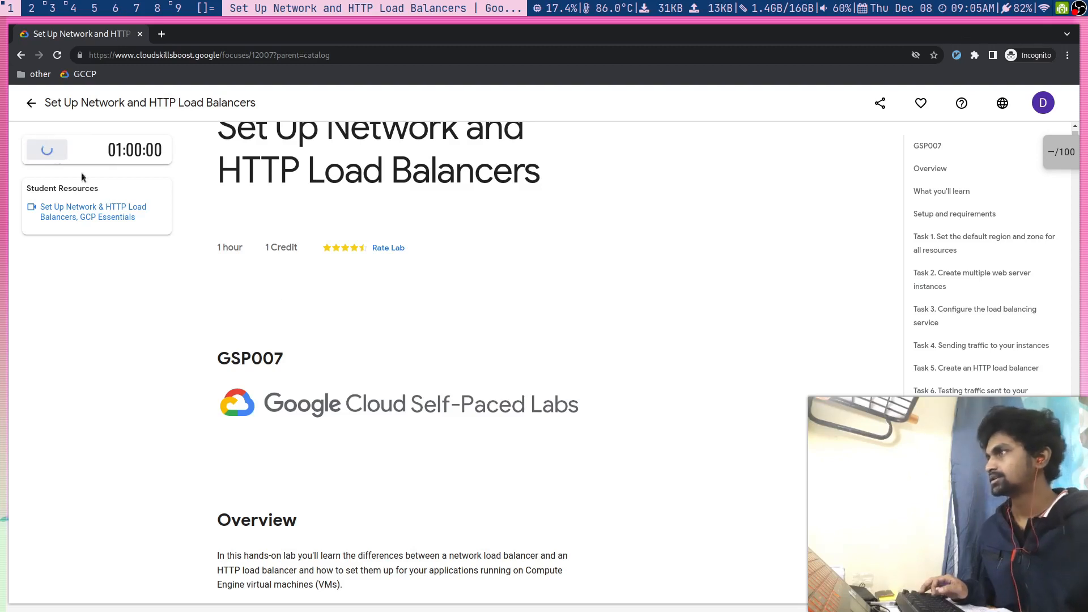
{"action": "scroll", "coordinate": [325, 347], "scroll_direction": "up", "scroll_amount": 1}
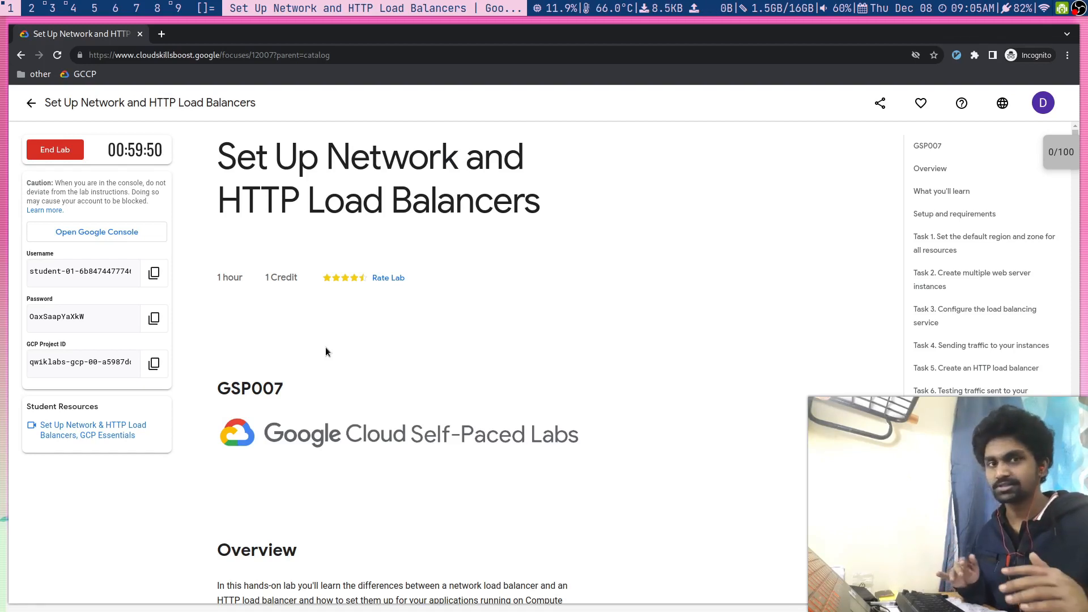
- Open the lab's Google Console sign-in and submit the prefilled student account
{"action": "left_click", "coordinate": [108, 229]}
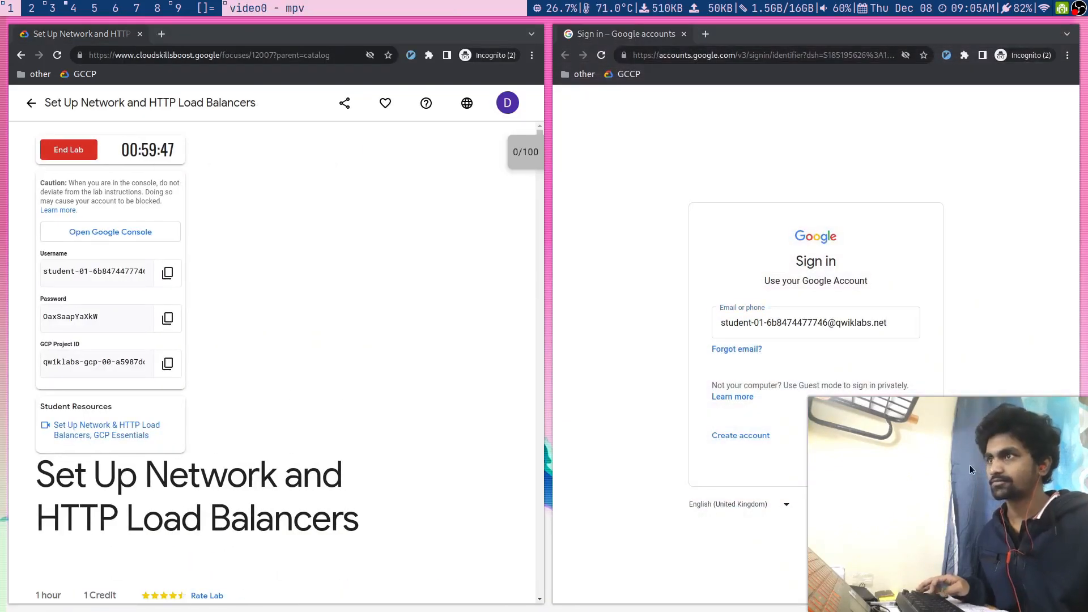
{"action": "left_click", "coordinate": [902, 447]}
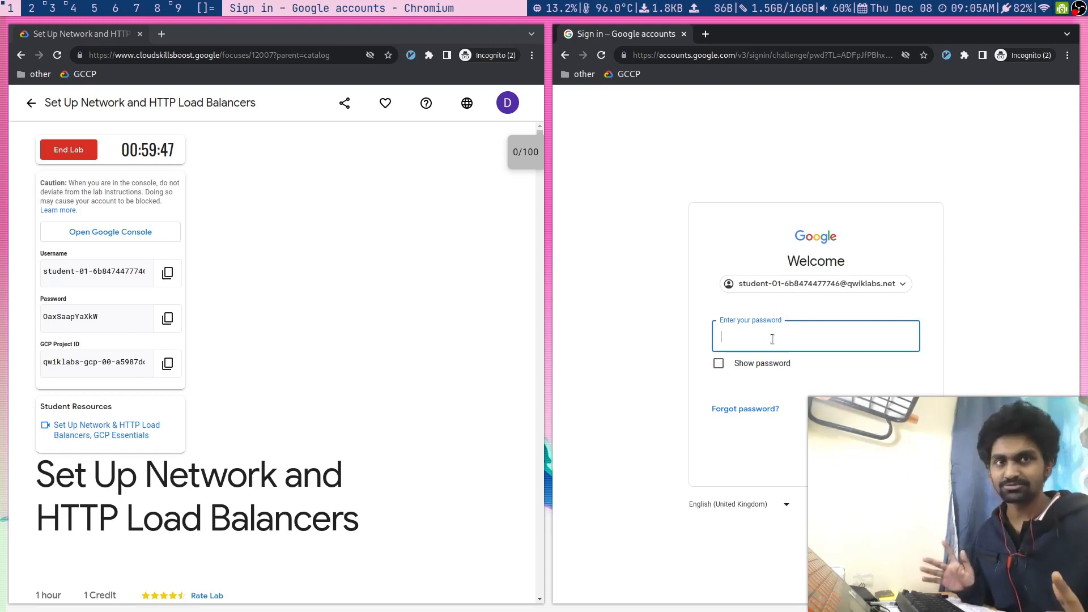
- Read the lab's Overview on network and HTTP(S) load balancers and the start of the What you'll learn section
{"action": "scroll", "coordinate": [220, 475], "scroll_direction": "down", "scroll_amount": 5}
{"action": "scroll", "coordinate": [220, 475], "scroll_direction": "down", "scroll_amount": 5}
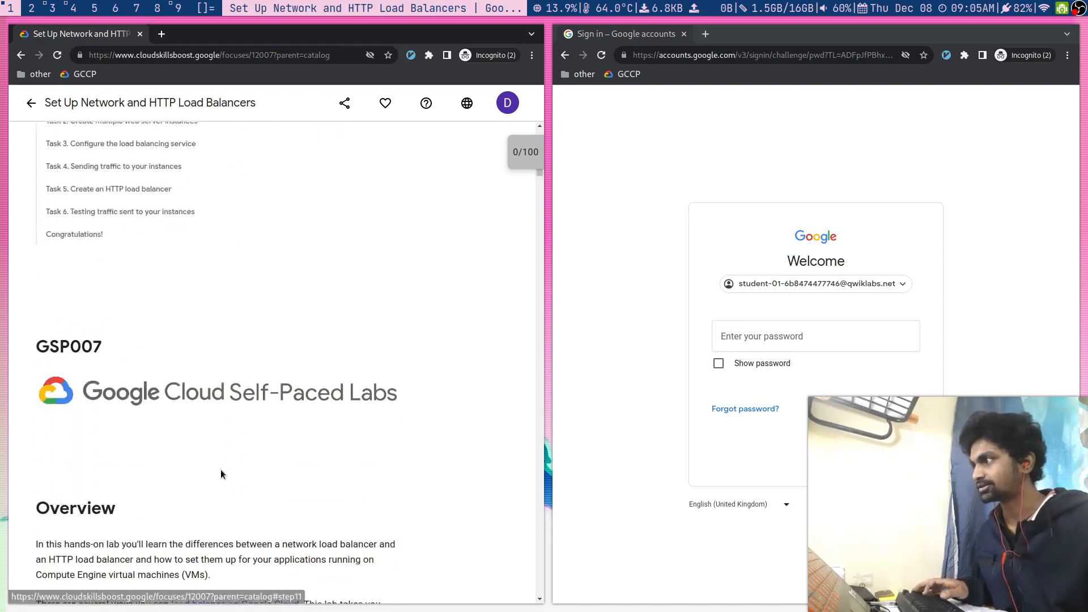
{"action": "scroll", "coordinate": [221, 474], "scroll_direction": "down", "scroll_amount": 2}
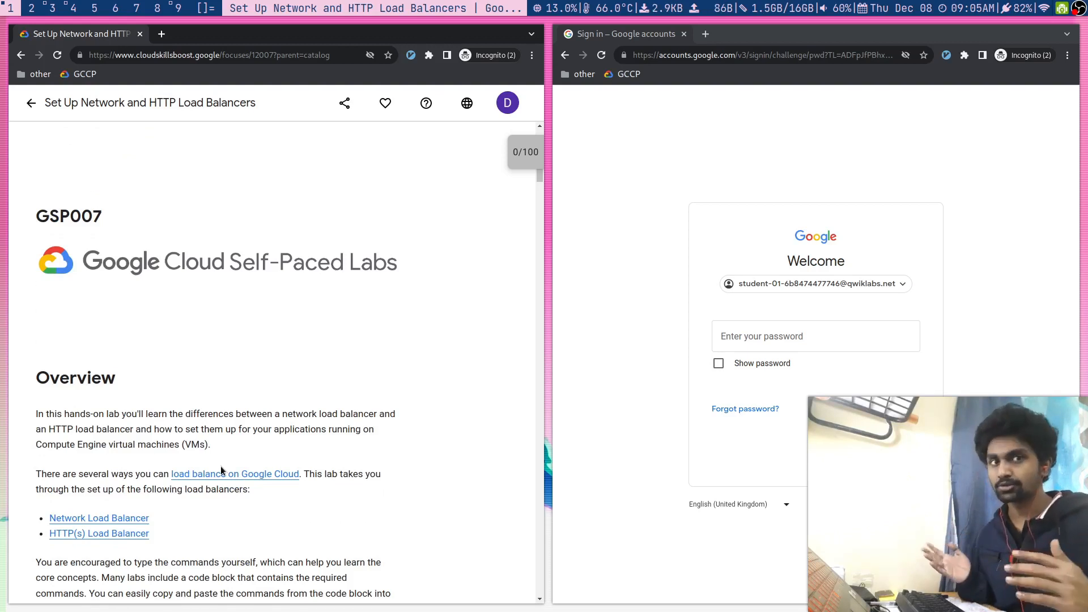
{"action": "scroll", "coordinate": [187, 99], "scroll_direction": "up", "scroll_amount": 2}
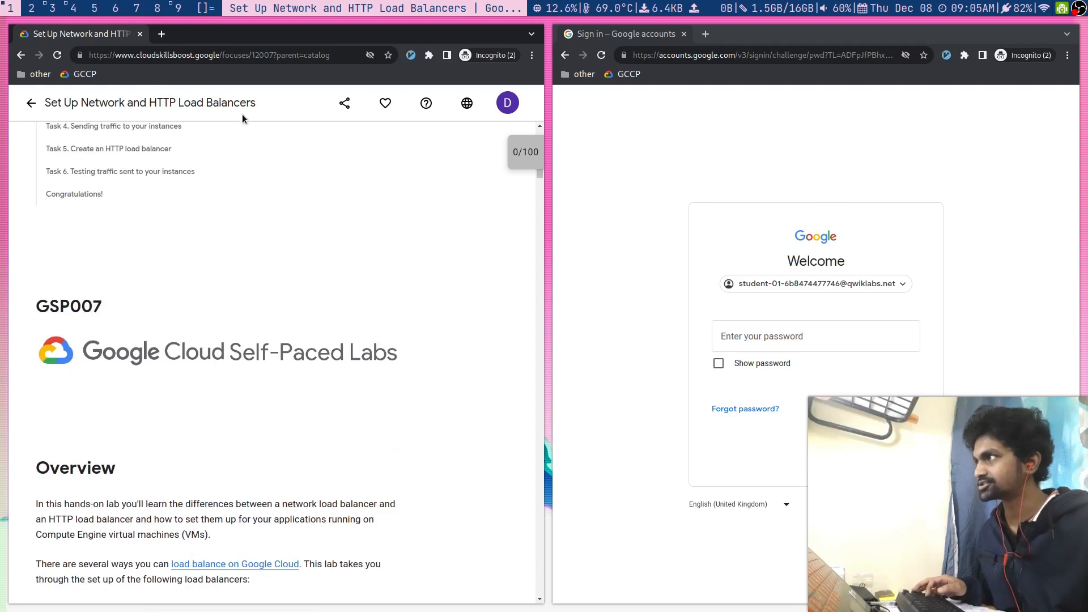
{"action": "scroll", "coordinate": [253, 165], "scroll_direction": "down", "scroll_amount": 4}
{"action": "scroll", "coordinate": [247, 185], "scroll_direction": "up", "scroll_amount": 1}
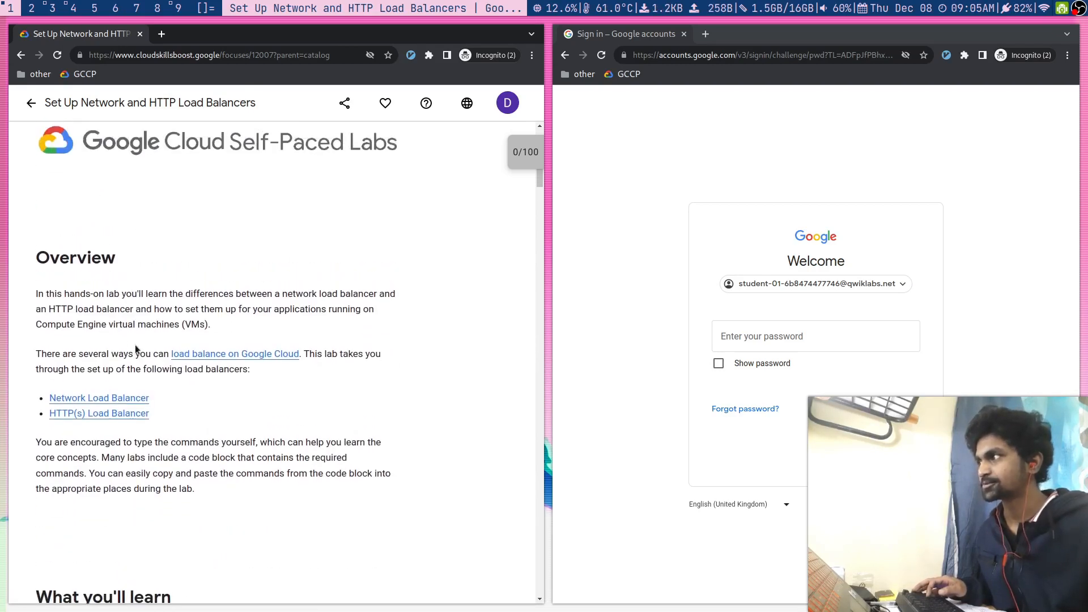
{"action": "left_click_drag", "start_coordinate": [51, 308], "coordinate": [135, 336]}
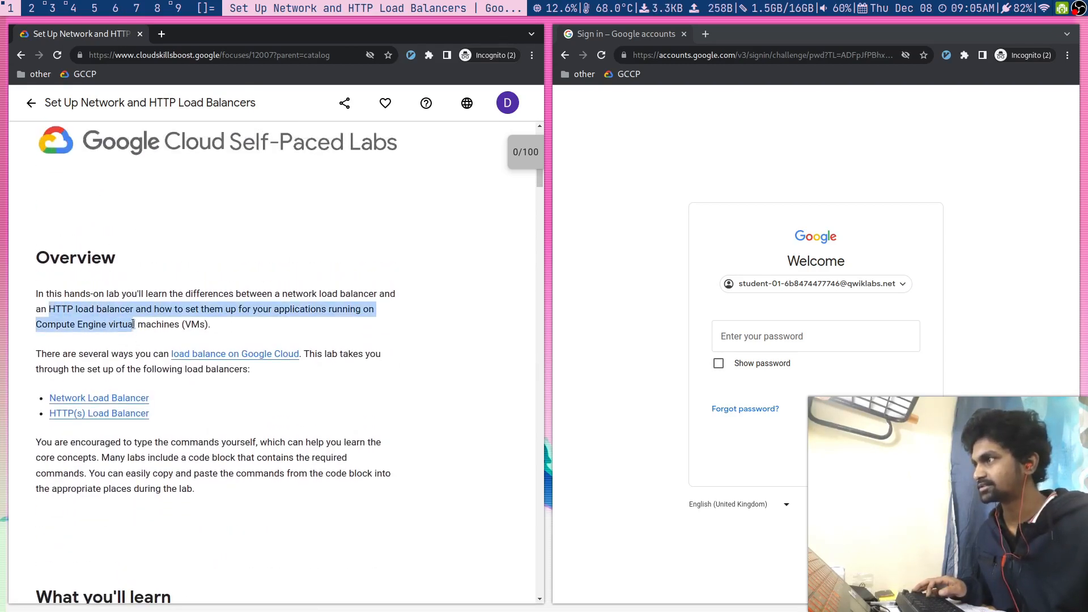
{"action": "left_click", "coordinate": [134, 317]}
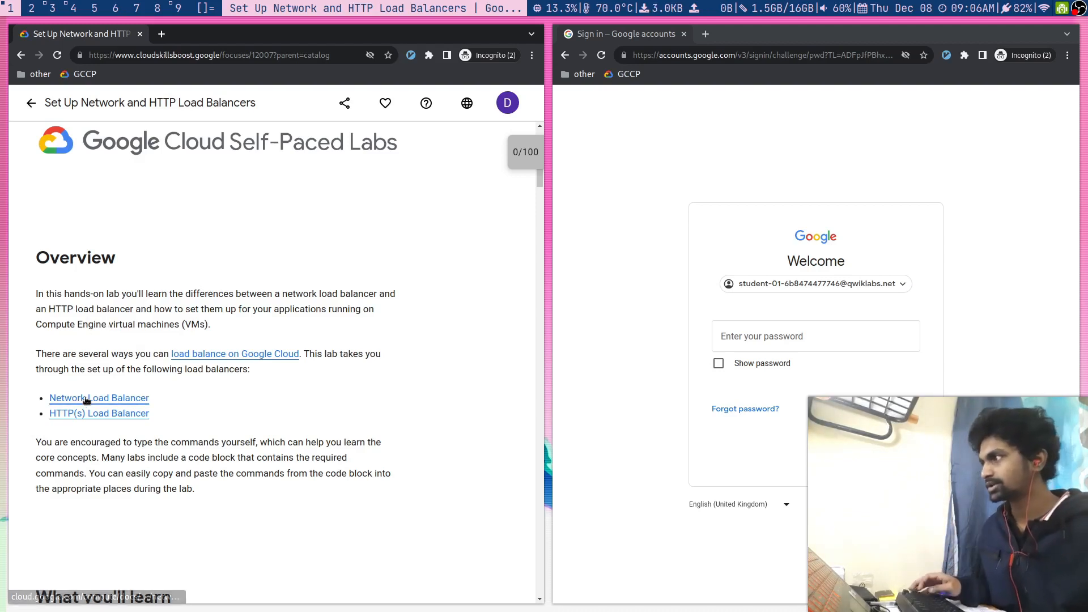
{"action": "scroll", "coordinate": [85, 400], "scroll_direction": "down", "scroll_amount": 3}
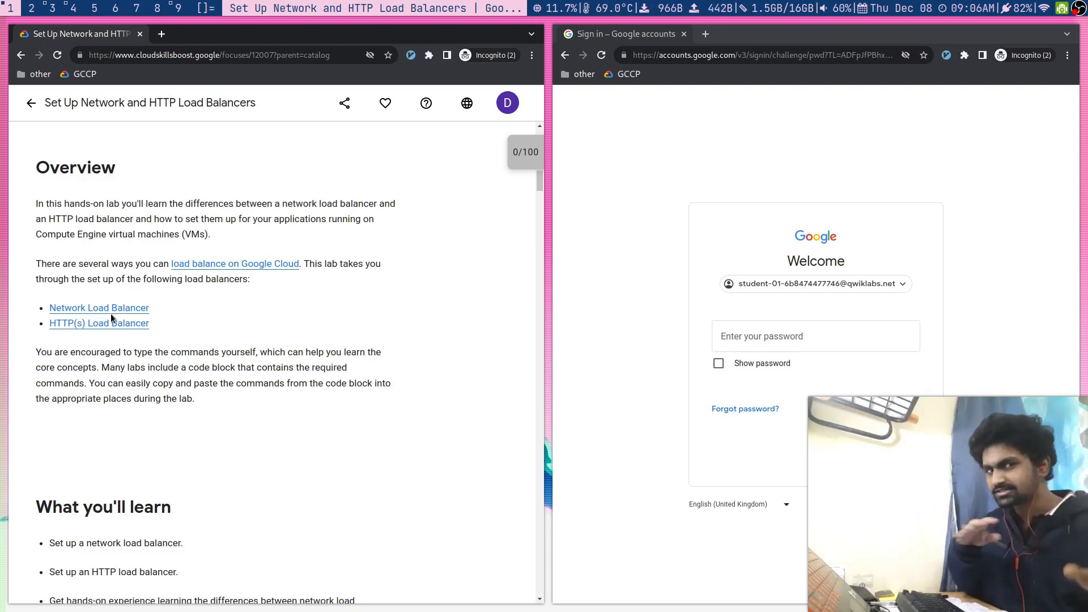
{"action": "scroll", "coordinate": [107, 272], "scroll_direction": "up", "scroll_amount": 5}
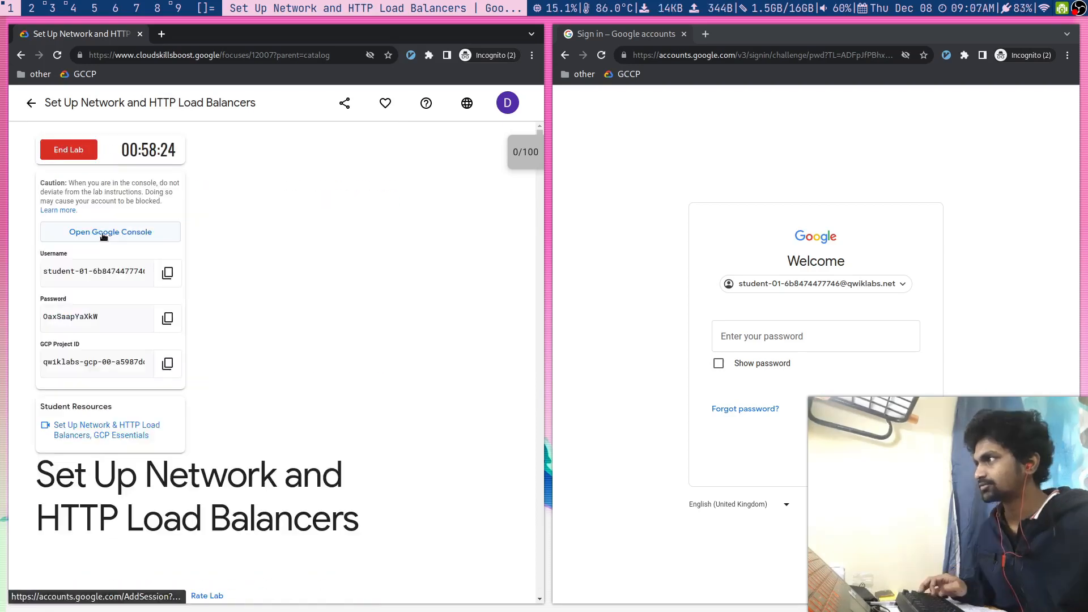
- Close the existing sign-in page and reopen the lab's Google Console sign-in in its own window beside the instructions
{"action": "middle_click", "coordinate": [595, 35]}
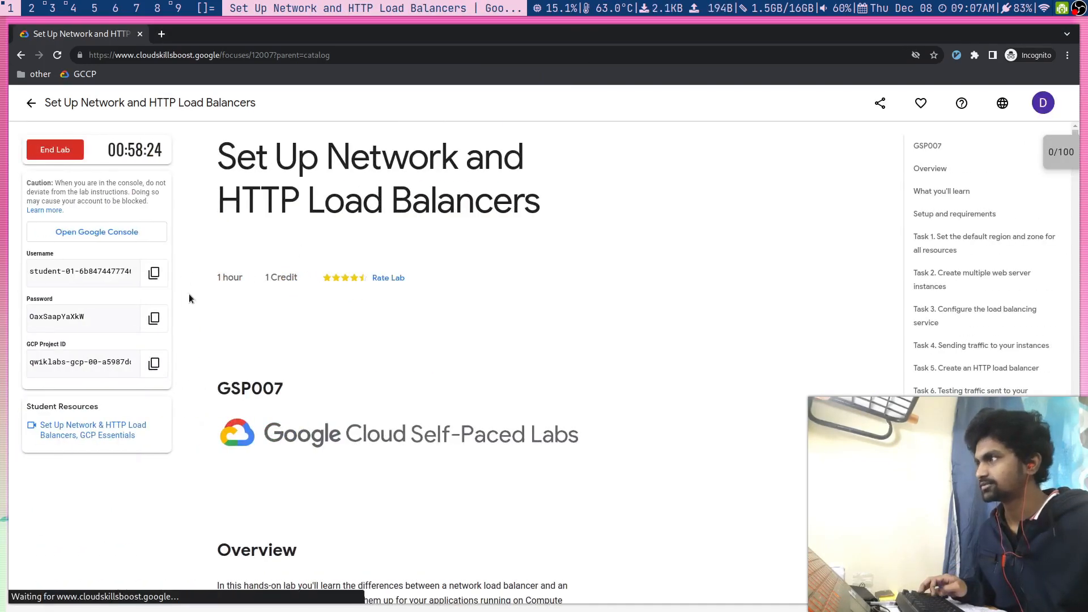
{"action": "left_click", "coordinate": [121, 237]}
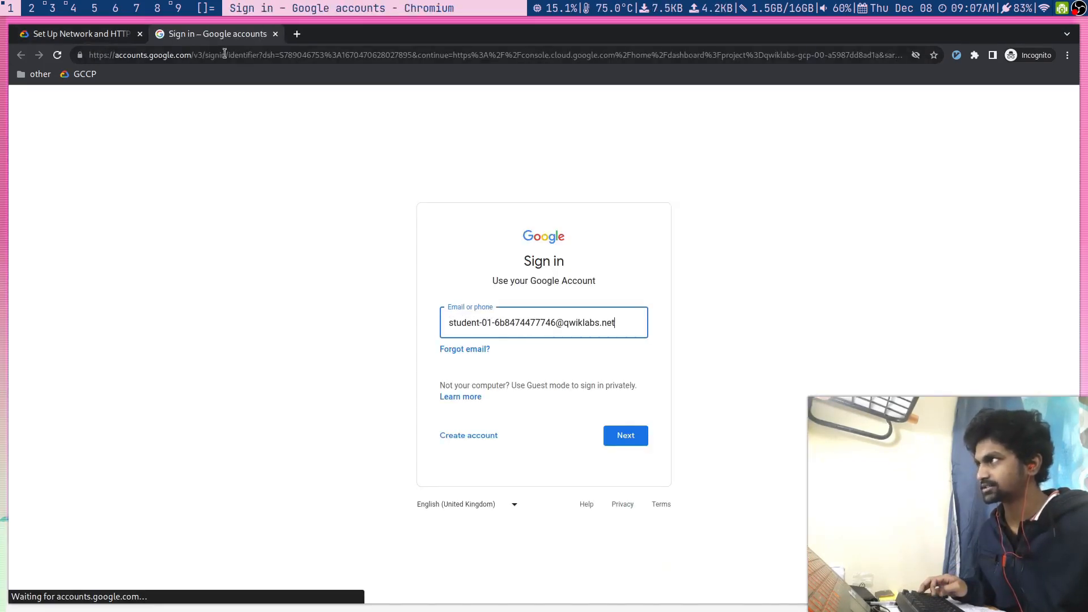
{"action": "left_click_drag", "start_coordinate": [243, 61], "coordinate": [349, 117]}
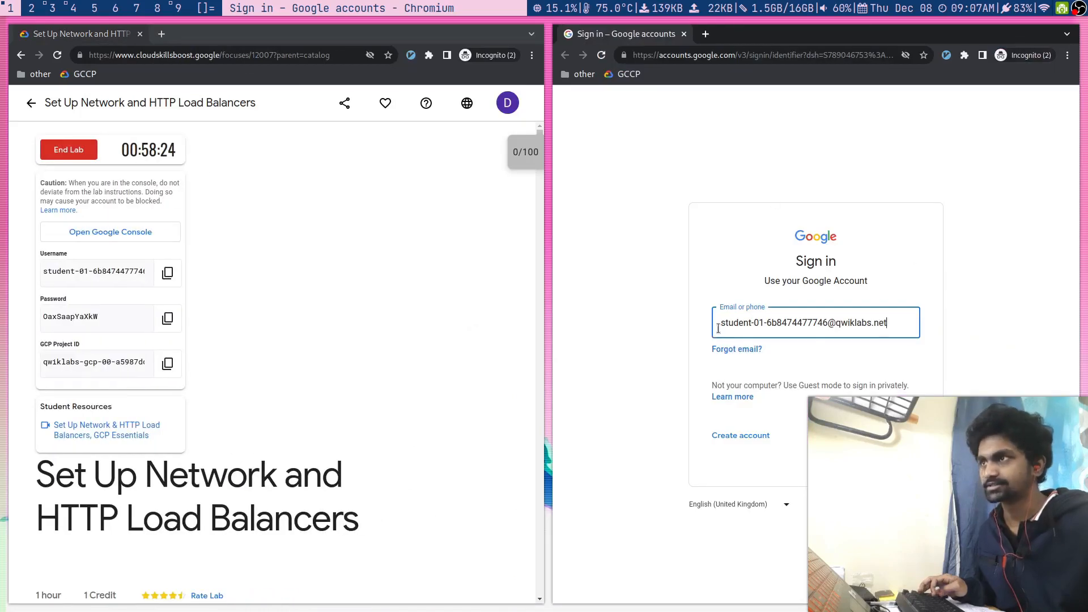
- Copy the lab username, submit the student account on the sign-in page, and move the webcam window off the form's buttons
{"action": "left_click", "coordinate": [168, 272]}
{"action": "key", "text": "ctrl+a"}
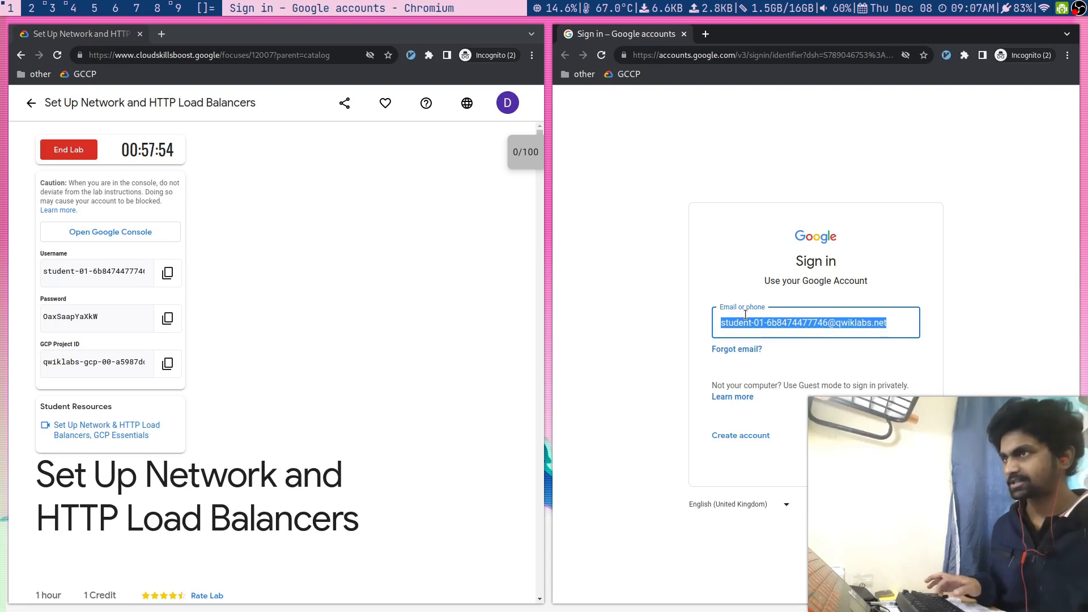
{"action": "left_click_drag", "start_coordinate": [887, 468], "coordinate": [521, 468]}
{"action": "left_click", "coordinate": [897, 435]}
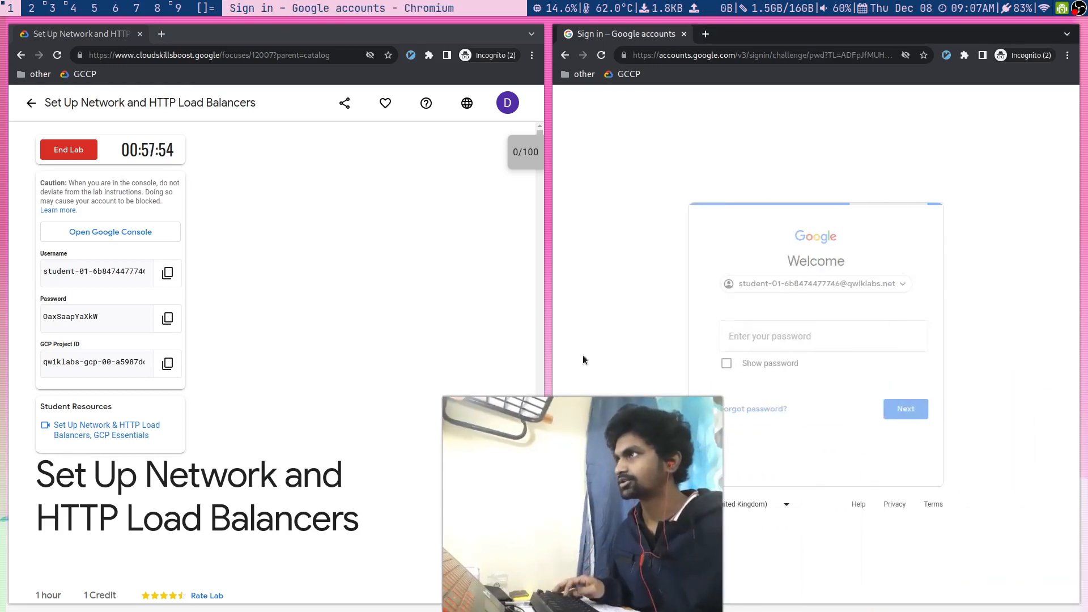
- Paste the lab password to sign in to the student account and accept the new account terms
{"action": "left_click", "coordinate": [167, 318]}
{"action": "left_click", "coordinate": [798, 329]}
{"action": "key", "text": "ctrl+v"}
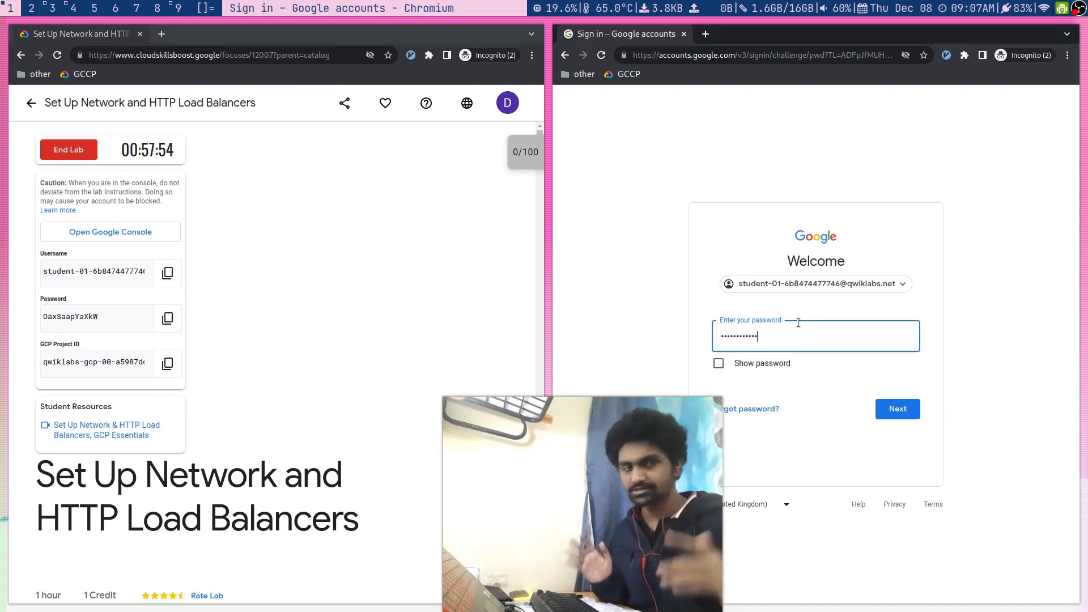
{"action": "left_click", "coordinate": [901, 409]}
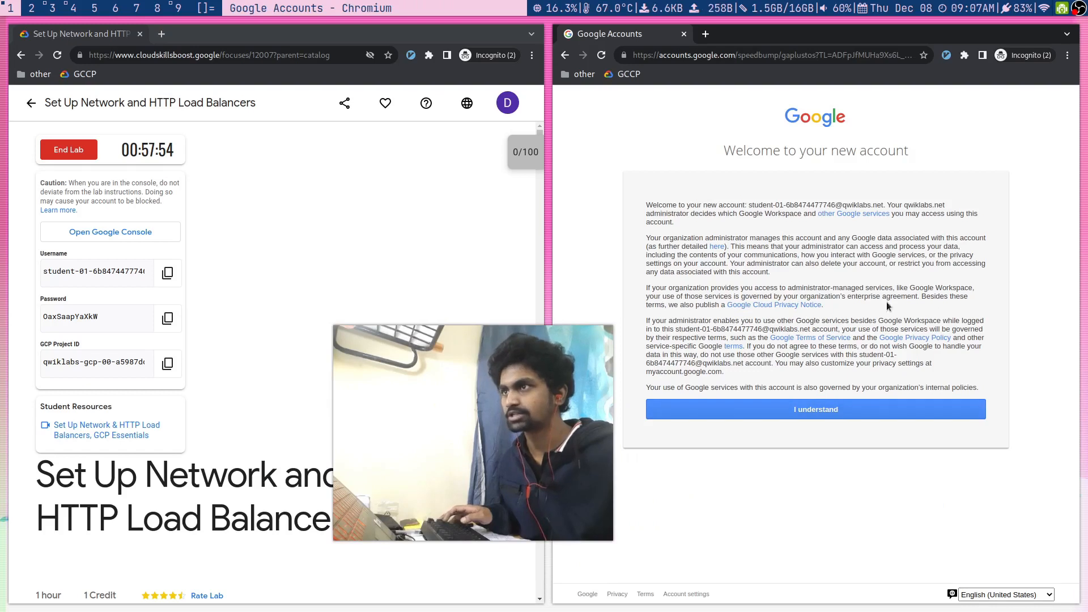
{"action": "left_click", "coordinate": [792, 409]}
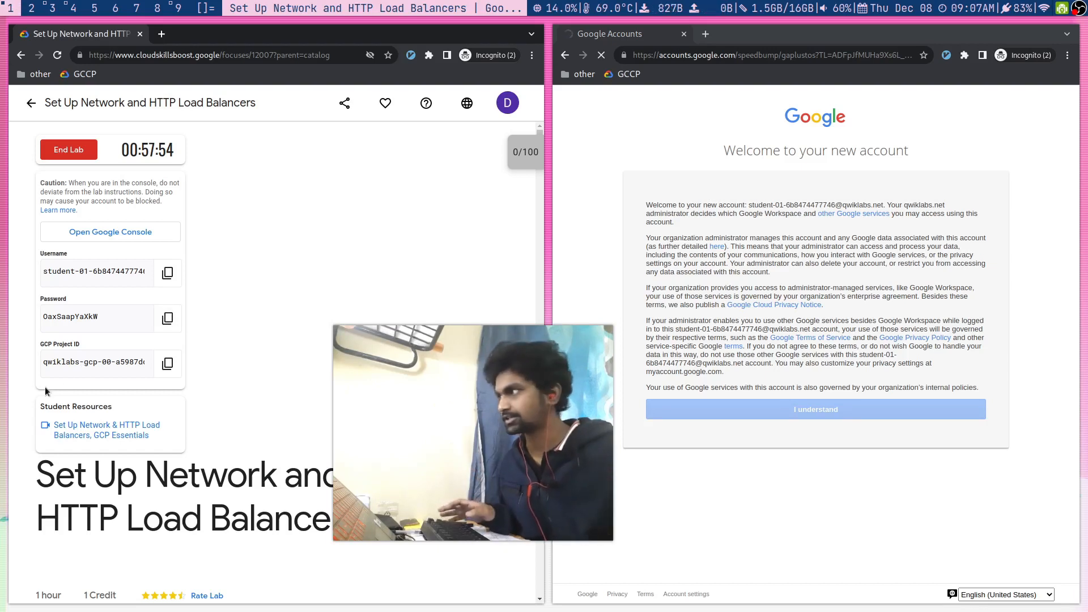
{"action": "left_click_drag", "start_coordinate": [112, 361], "coordinate": [202, 367]}
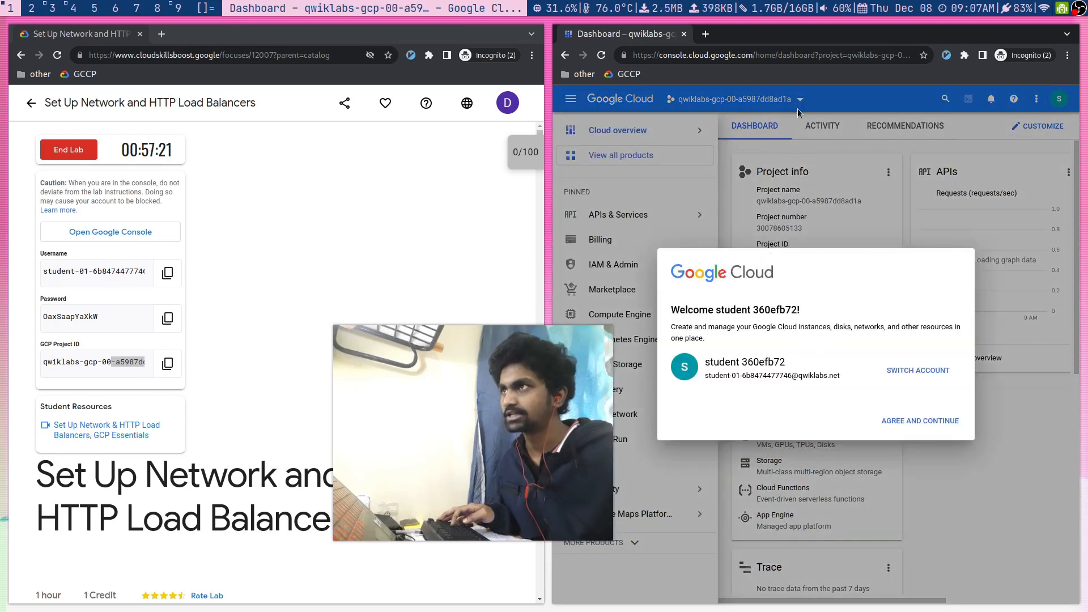
- Agree to the Google Cloud terms in the welcome dialog and collapse the console's navigation menu
{"action": "left_click", "coordinate": [675, 417]}
{"action": "left_click", "coordinate": [888, 480]}
{"action": "left_click", "coordinate": [571, 99]}
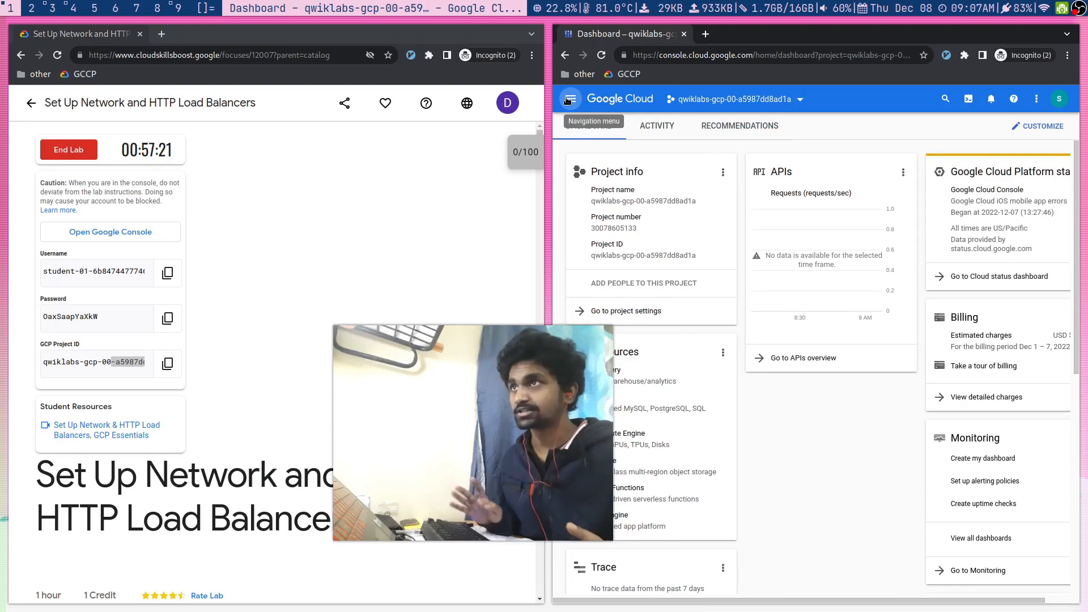
- Activate Cloud Shell, continue past its introduction and enlarge the terminal area
{"action": "left_click", "coordinate": [968, 99]}
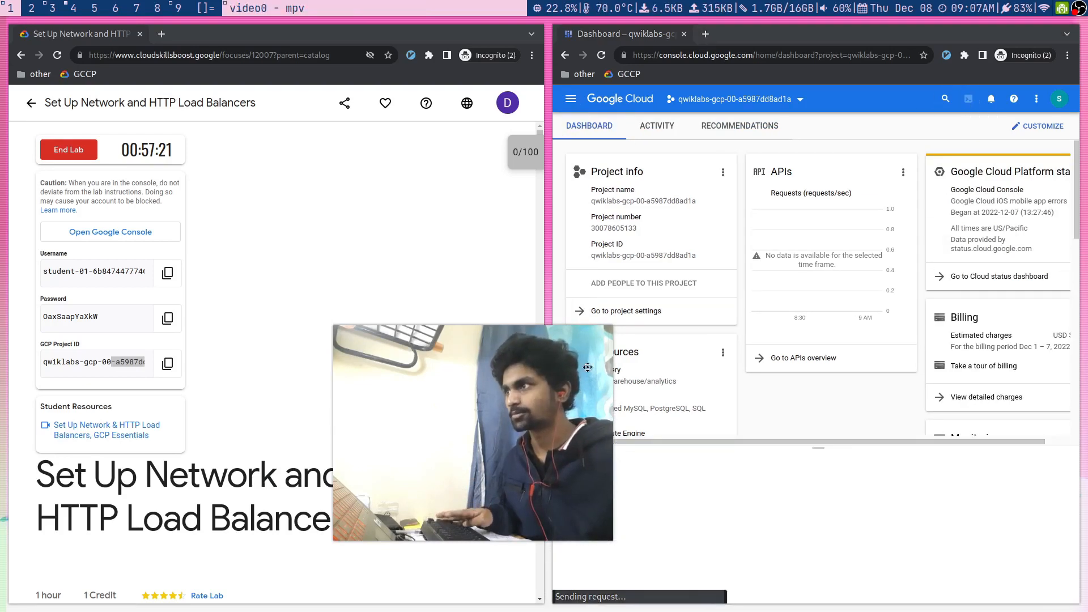
{"action": "scroll", "coordinate": [263, 365], "scroll_direction": "down", "scroll_amount": 3}
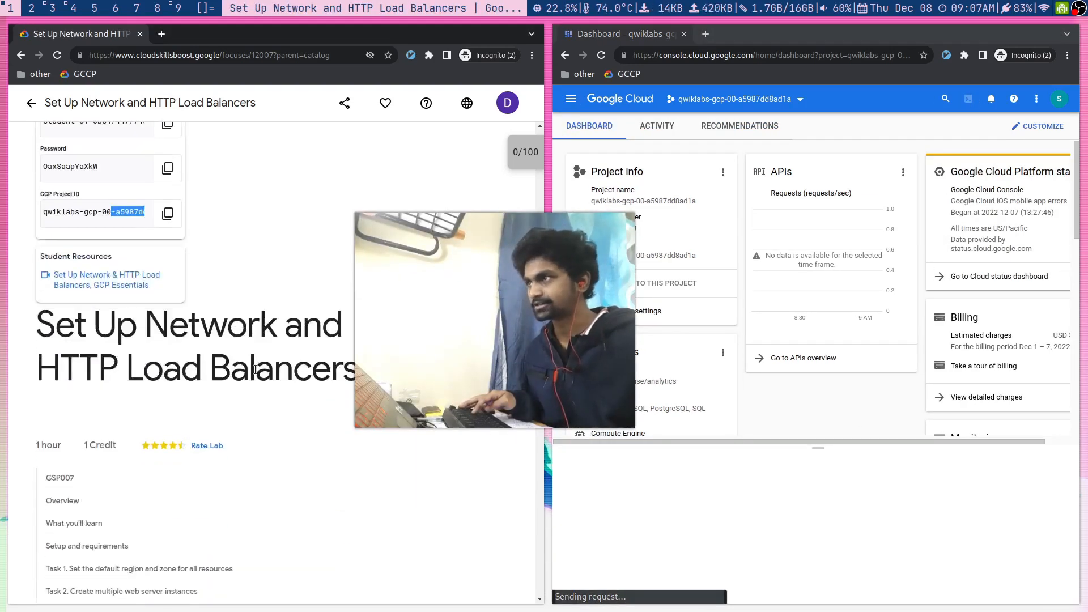
{"action": "left_click", "coordinate": [513, 156]}
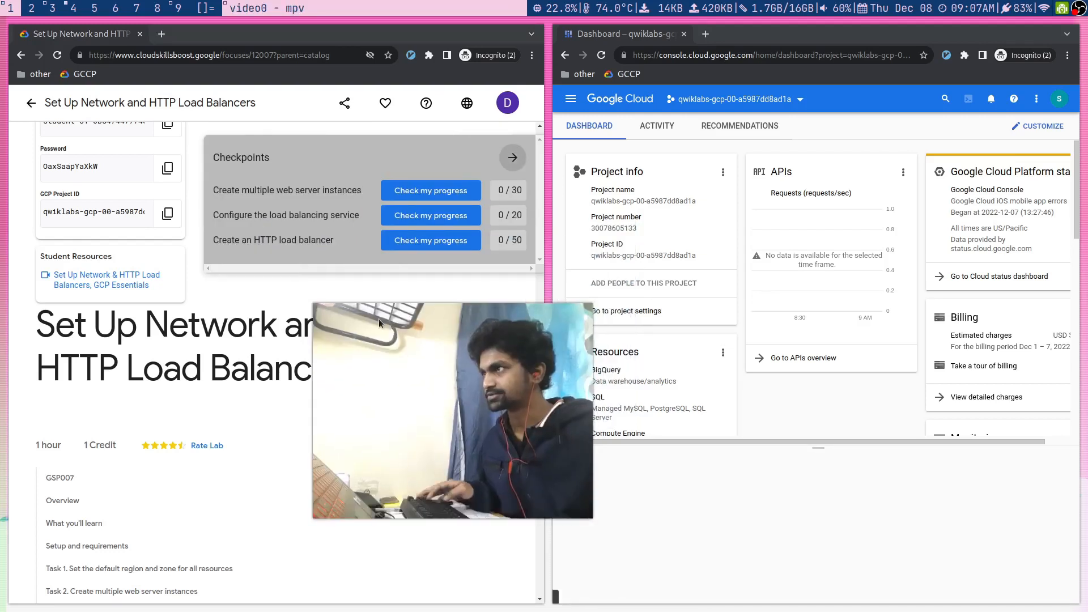
{"action": "left_click", "coordinate": [513, 158]}
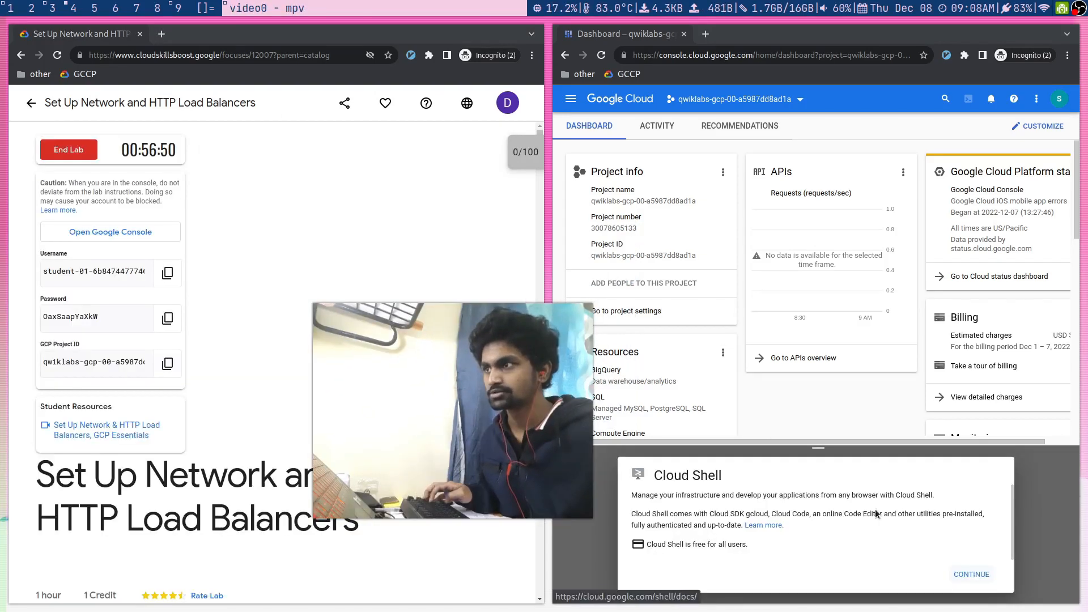
{"action": "left_click", "coordinate": [971, 574]}
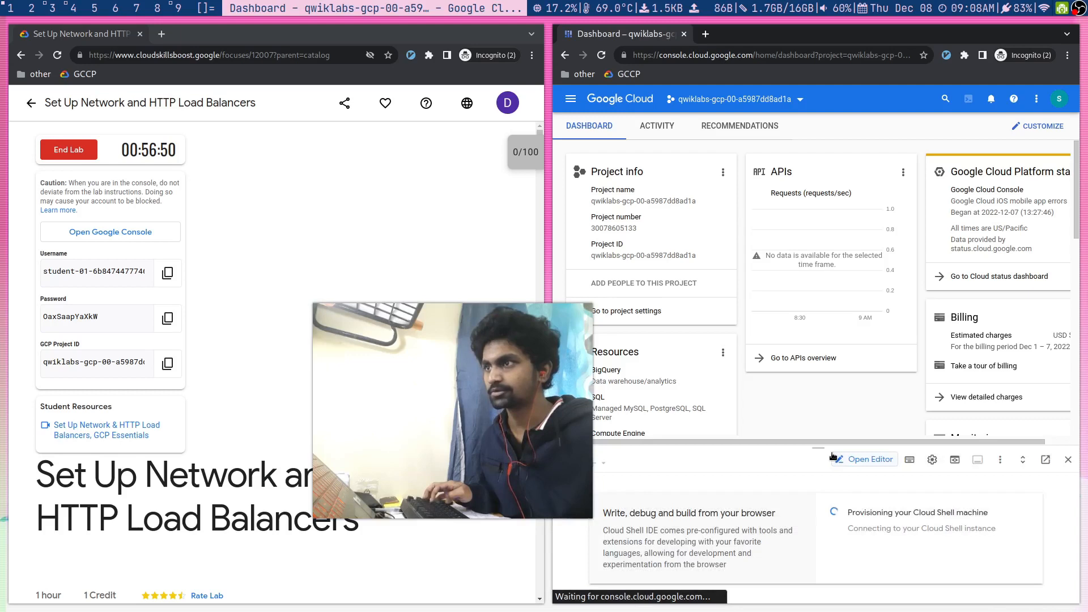
{"action": "left_click_drag", "start_coordinate": [817, 445], "coordinate": [804, 368]}
{"action": "left_click_drag", "start_coordinate": [423, 429], "coordinate": [467, 269]}
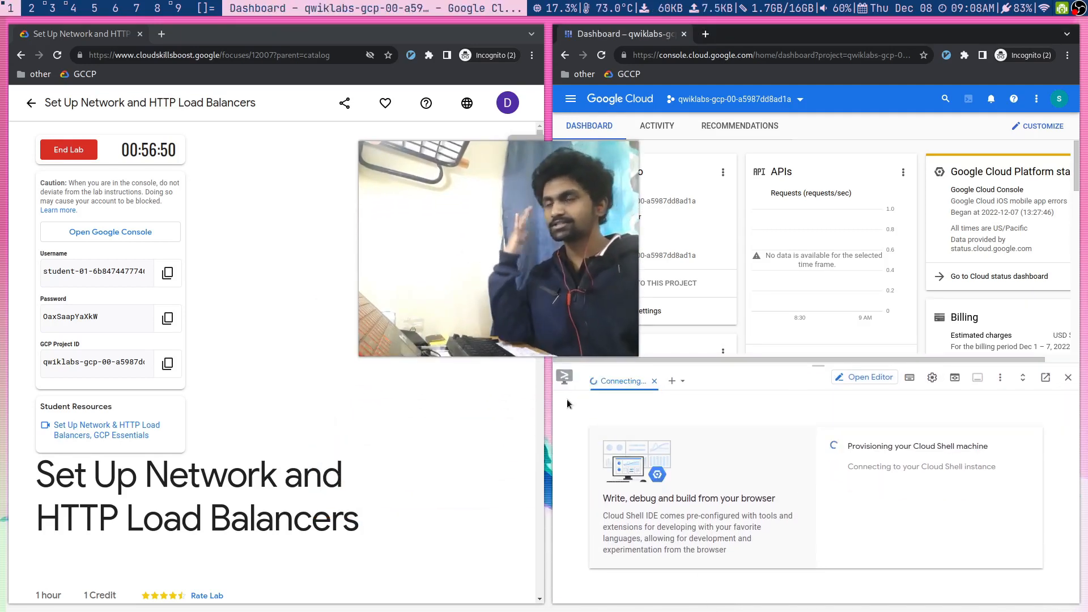
{"action": "left_click_drag", "start_coordinate": [446, 307], "coordinate": [372, 280]}
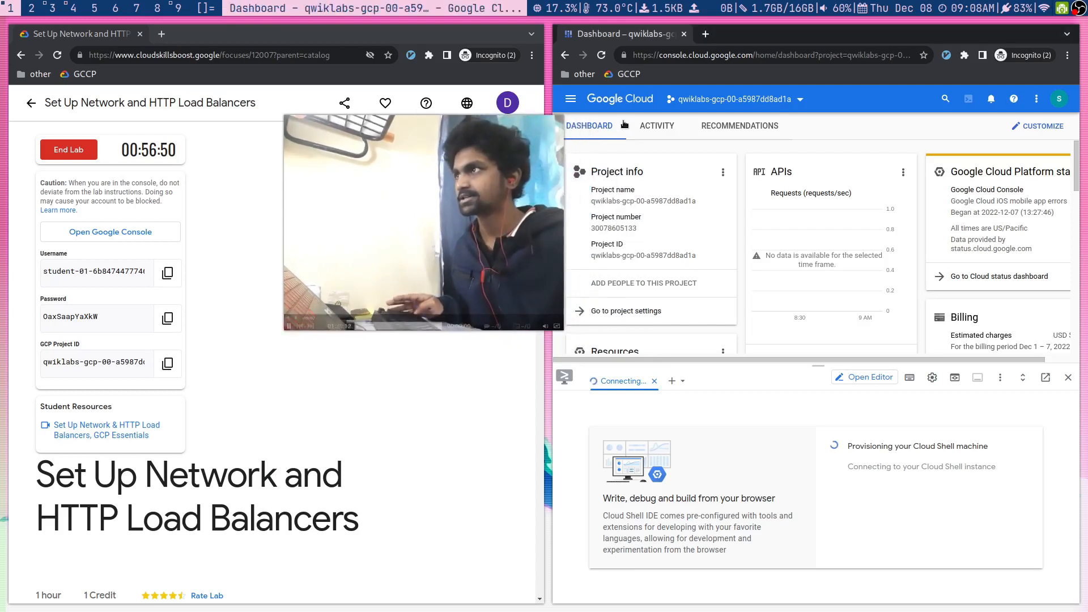
- Clear the Cloud Shell terminal and view the Compute Engine options in the console's navigation menu
{"action": "left_click", "coordinate": [571, 99]}
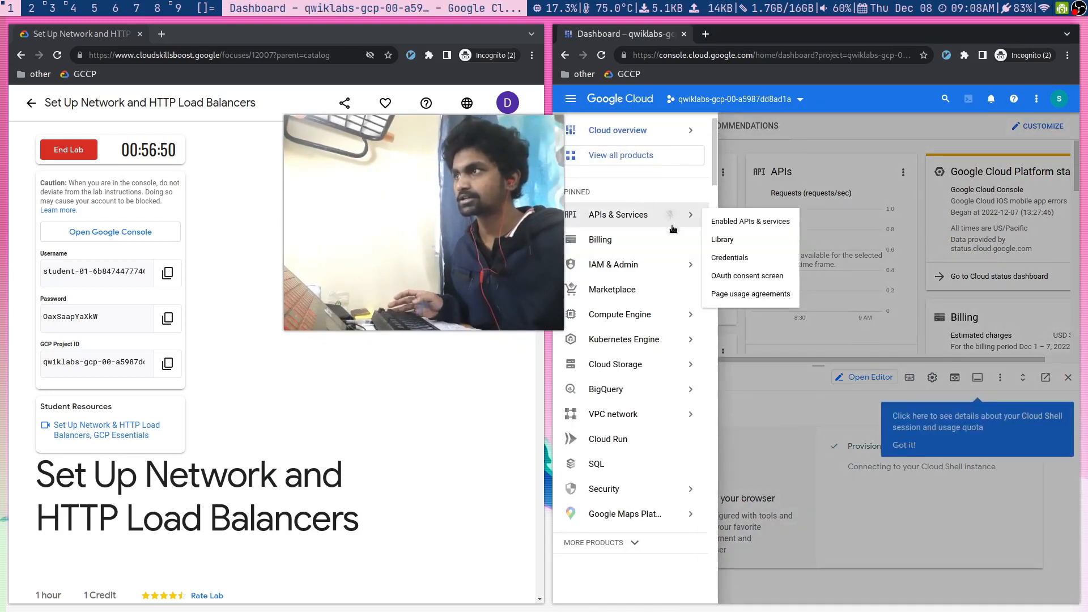
{"action": "mouse_move", "coordinate": [642, 315]}
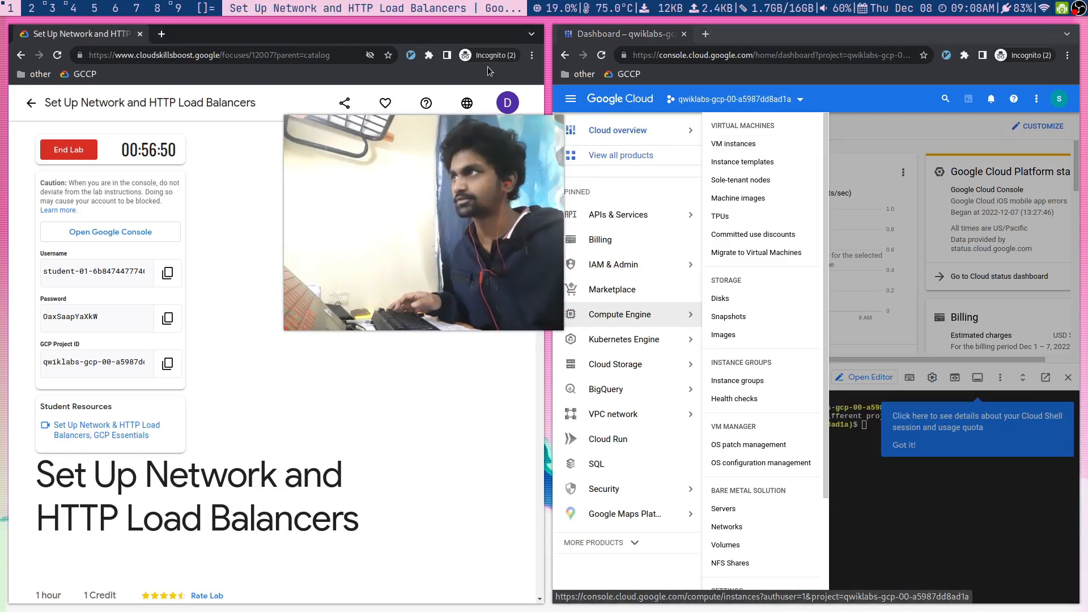
{"action": "left_click", "coordinate": [570, 106]}
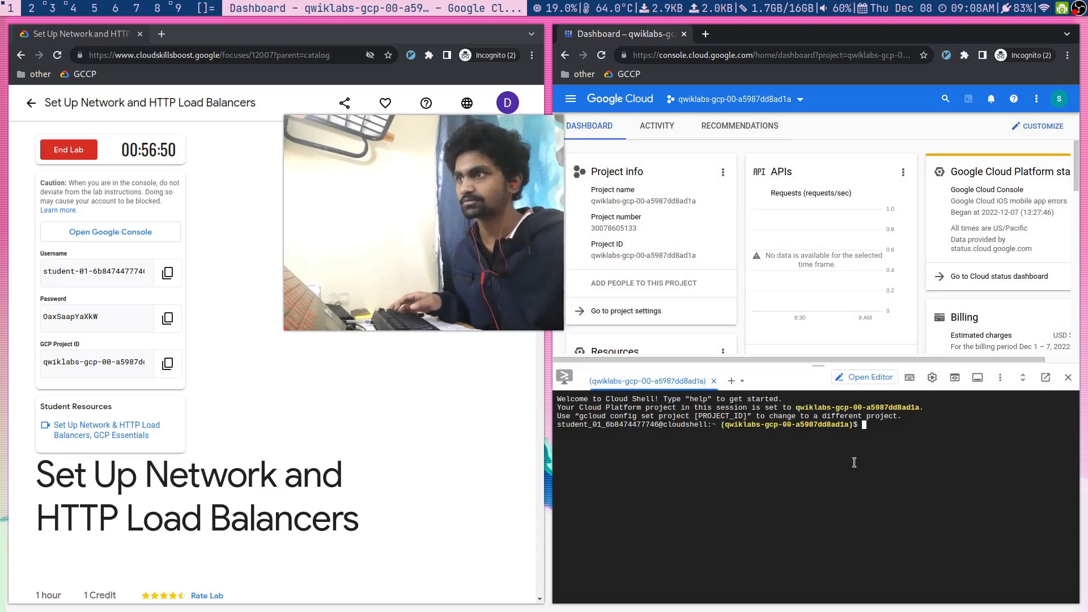
{"action": "key", "text": "ctrl+l"}
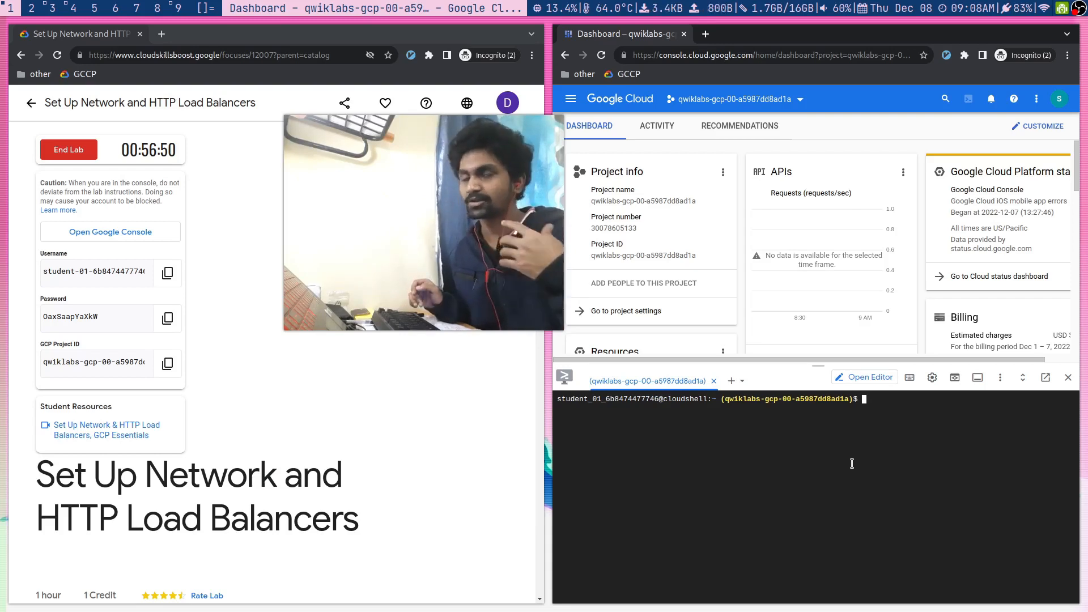
{"action": "left_click", "coordinate": [580, 101]}
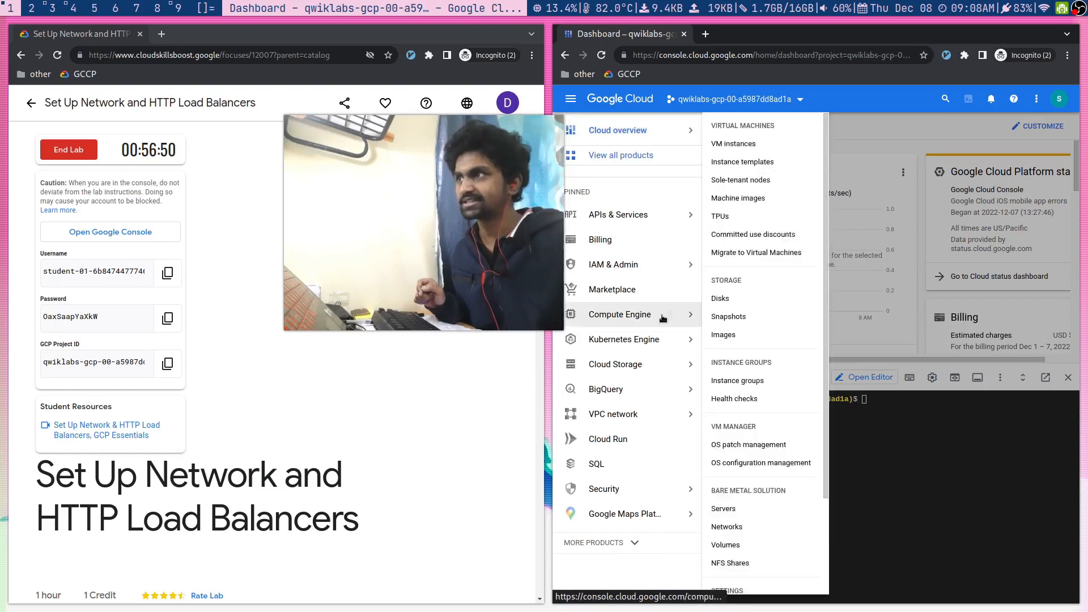
{"action": "left_click", "coordinate": [905, 154]}
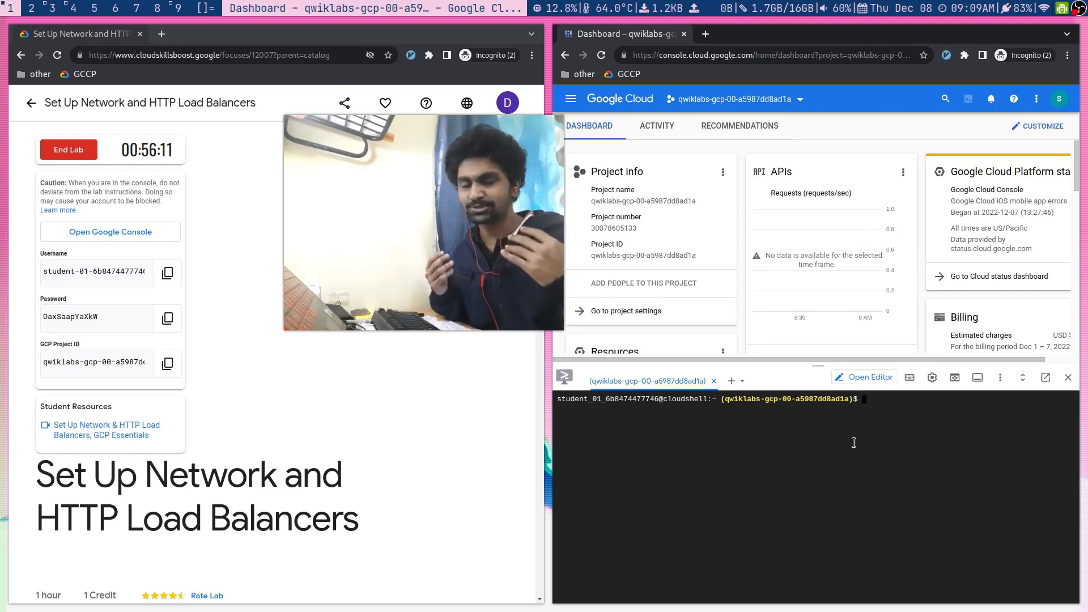
- Read through the lab's overview, learning objectives and setup instructions down to the Activate Cloud Shell section
{"action": "scroll", "coordinate": [272, 362], "scroll_direction": "down", "scroll_amount": 5}
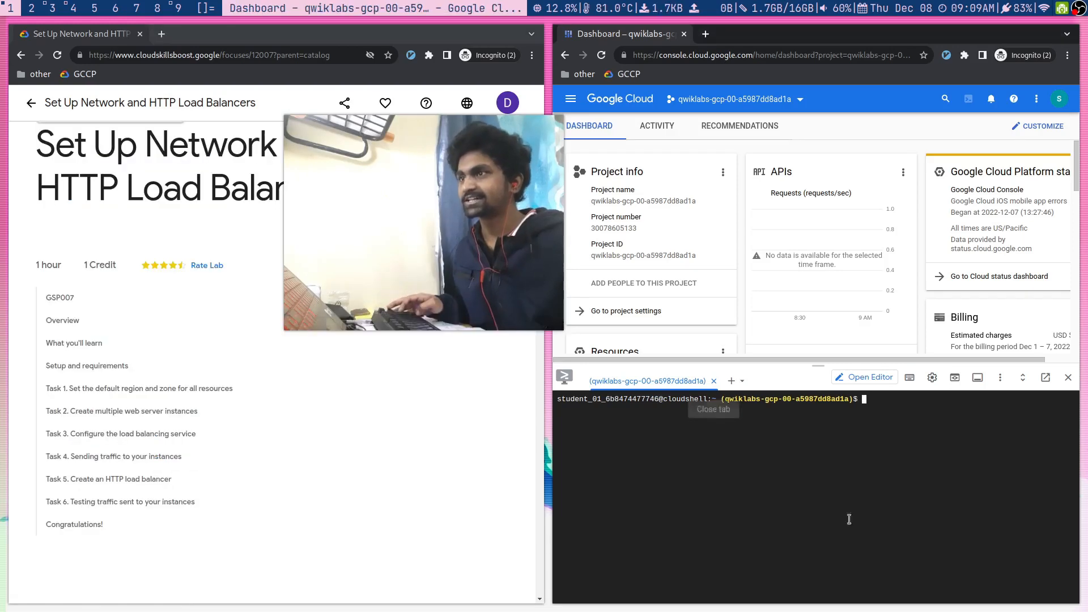
{"action": "scroll", "coordinate": [467, 458], "scroll_direction": "down", "scroll_amount": 3}
{"action": "scroll", "coordinate": [464, 483], "scroll_direction": "down", "scroll_amount": 8}
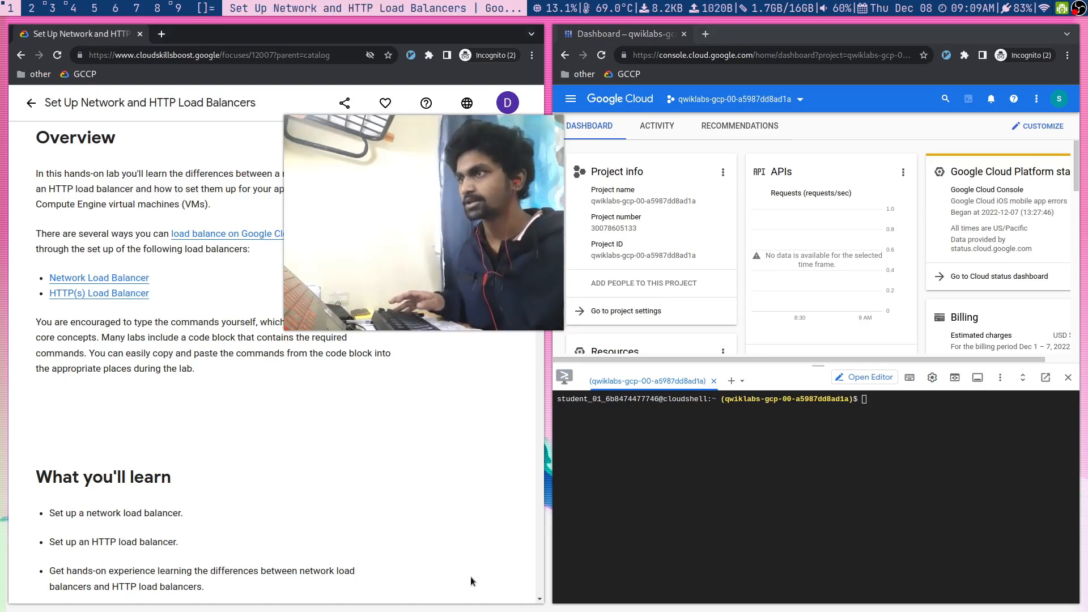
{"action": "scroll", "coordinate": [443, 545], "scroll_direction": "down", "scroll_amount": 2}
{"action": "scroll", "coordinate": [442, 540], "scroll_direction": "down", "scroll_amount": 10}
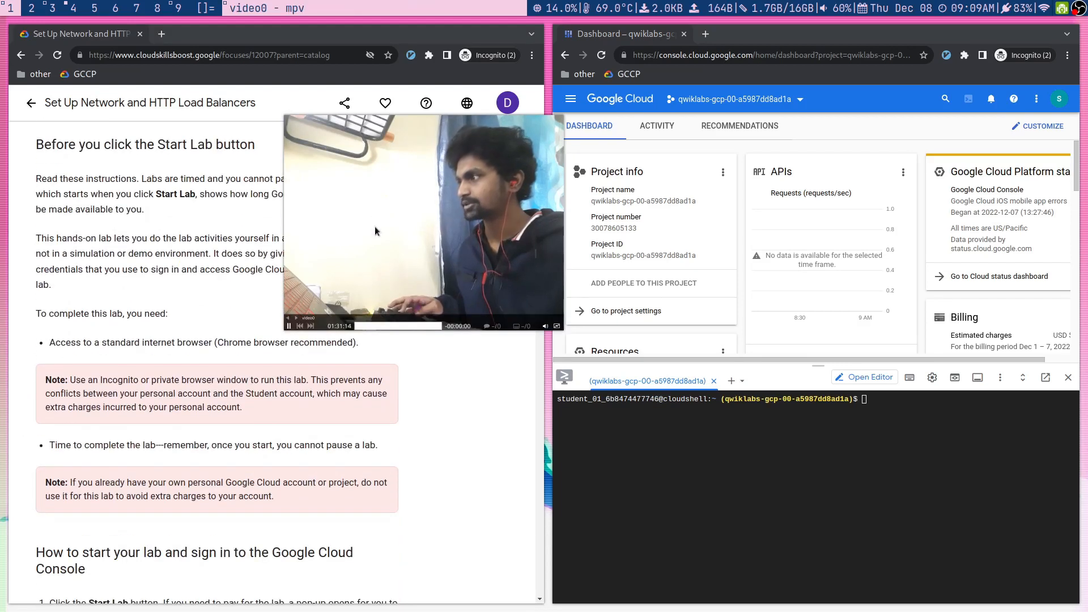
{"action": "left_click_drag", "start_coordinate": [394, 239], "coordinate": [404, 221]}
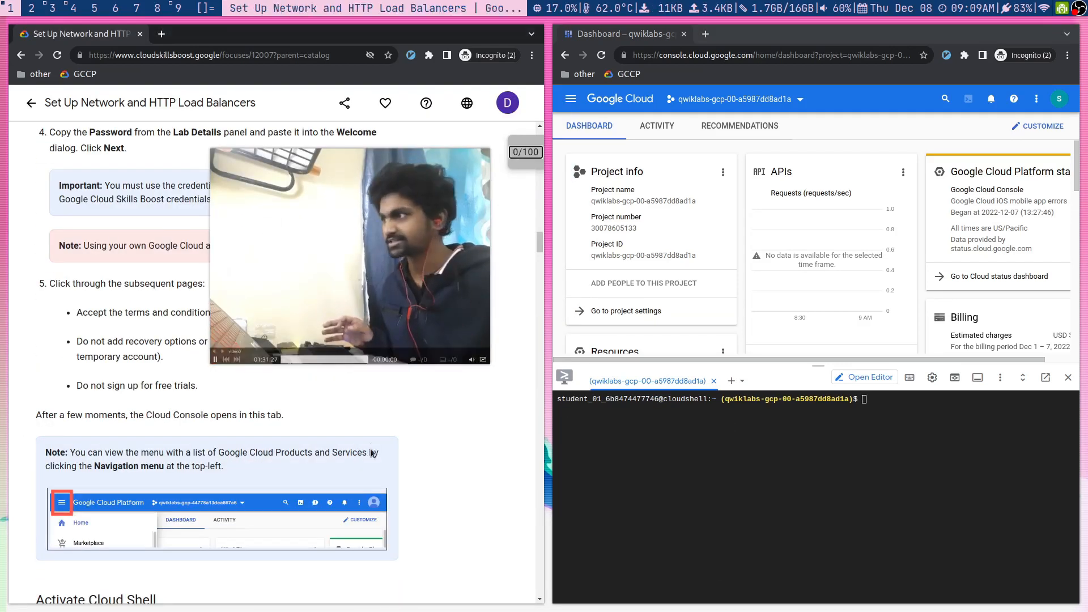
{"action": "scroll", "coordinate": [369, 474], "scroll_direction": "down", "scroll_amount": 3}
{"action": "scroll", "coordinate": [369, 474], "scroll_direction": "down", "scroll_amount": 5}
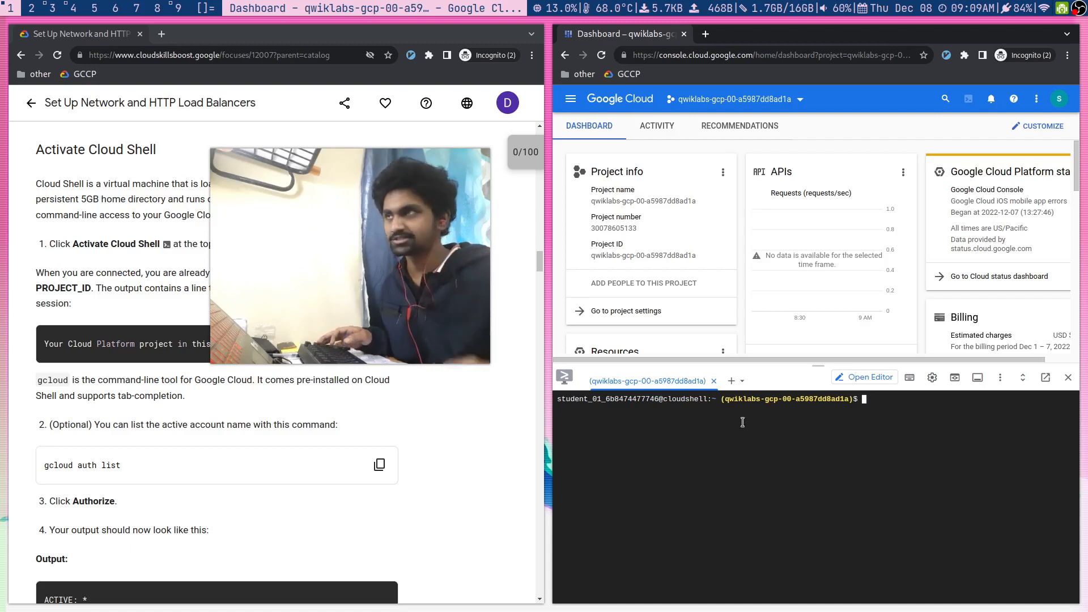
{"action": "left_click", "coordinate": [571, 99]}
{"action": "mouse_move", "coordinate": [670, 327]}
{"action": "left_click", "coordinate": [892, 126]}
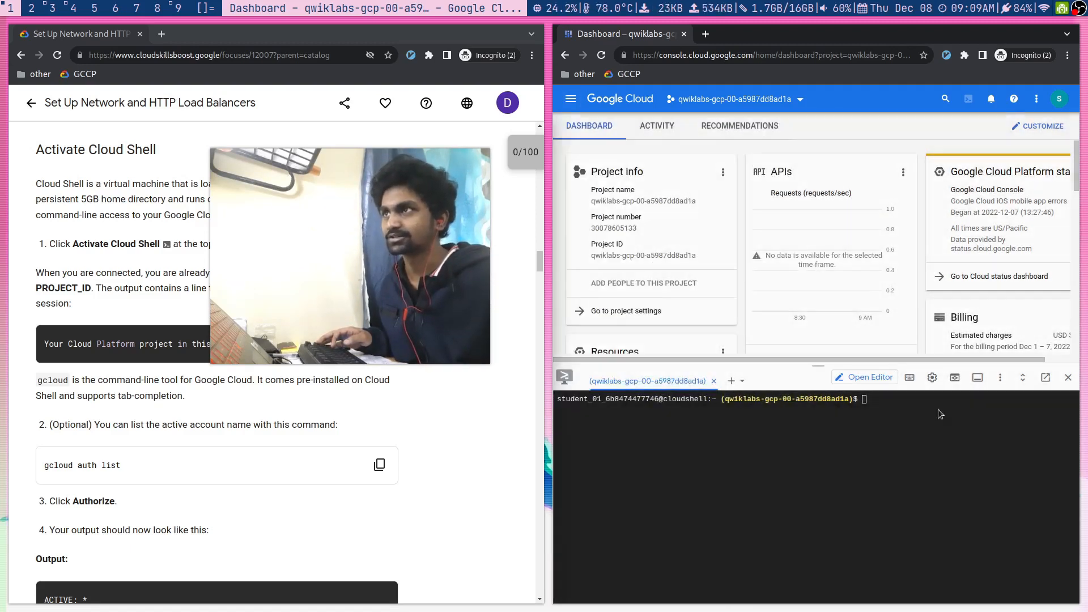
{"action": "left_click_drag", "start_coordinate": [291, 257], "coordinate": [293, 168]}
- Copy the lab's gcloud auth list command, run it in Cloud Shell and authorize the use of the account credentials
{"action": "scroll", "coordinate": [439, 357], "scroll_direction": "up", "scroll_amount": 5}
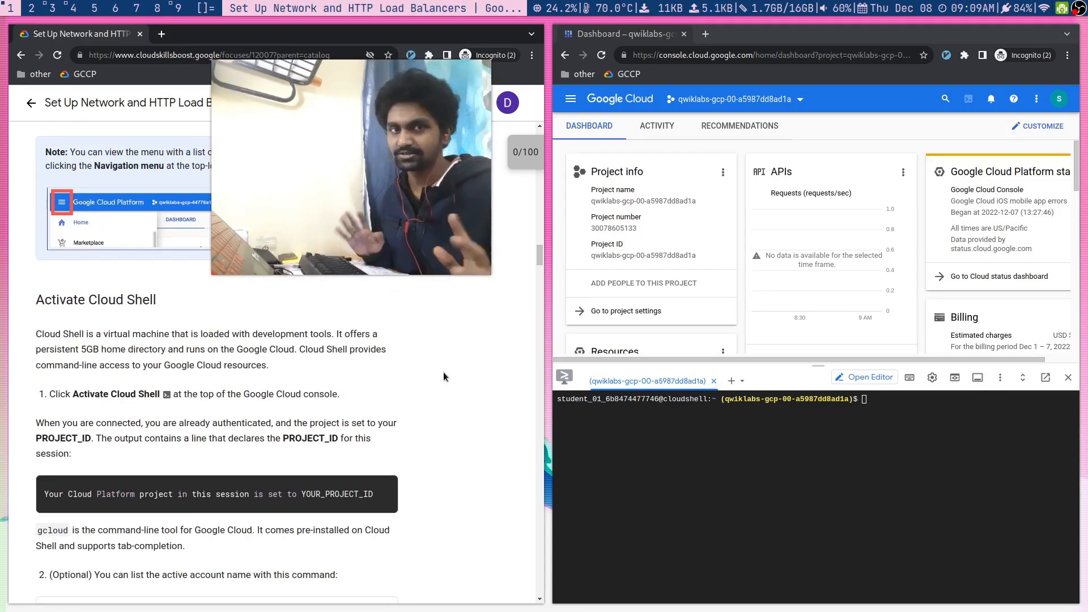
{"action": "scroll", "coordinate": [407, 397], "scroll_direction": "down", "scroll_amount": 4}
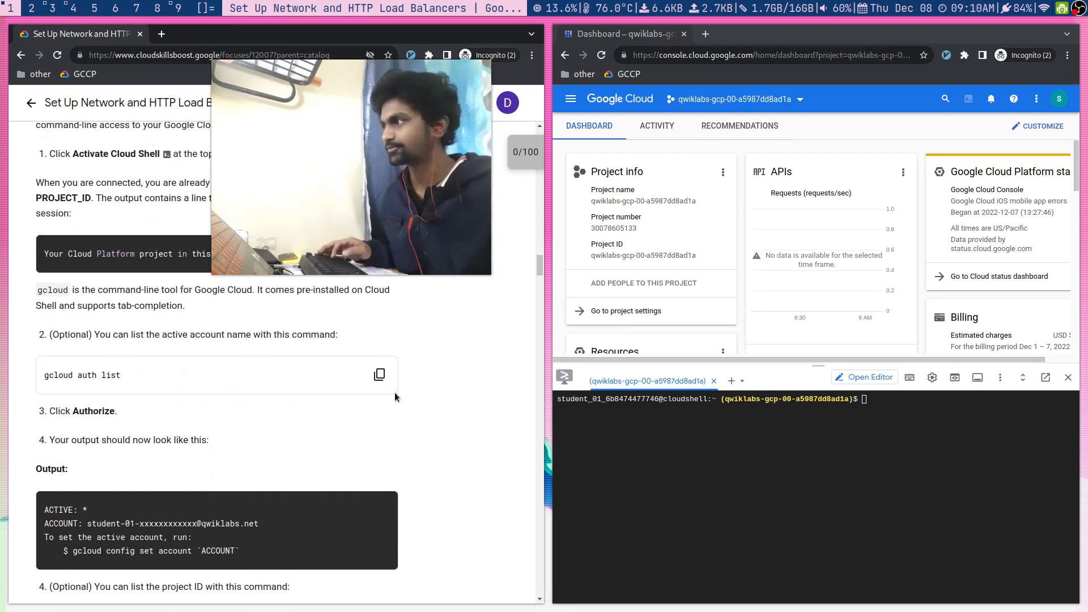
{"action": "scroll", "coordinate": [394, 392], "scroll_direction": "up", "scroll_amount": 2}
{"action": "scroll", "coordinate": [372, 409], "scroll_direction": "down", "scroll_amount": 1}
{"action": "left_click", "coordinate": [379, 434]}
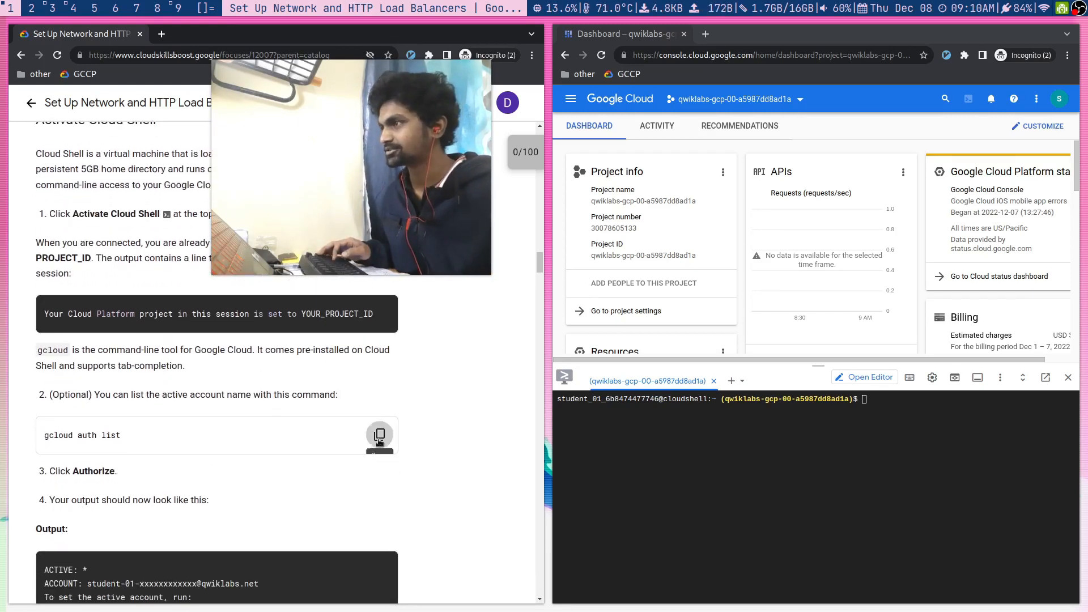
{"action": "left_click", "coordinate": [682, 489]}
{"action": "key", "text": "ctrl+v"}
{"action": "key", "text": "Return"}
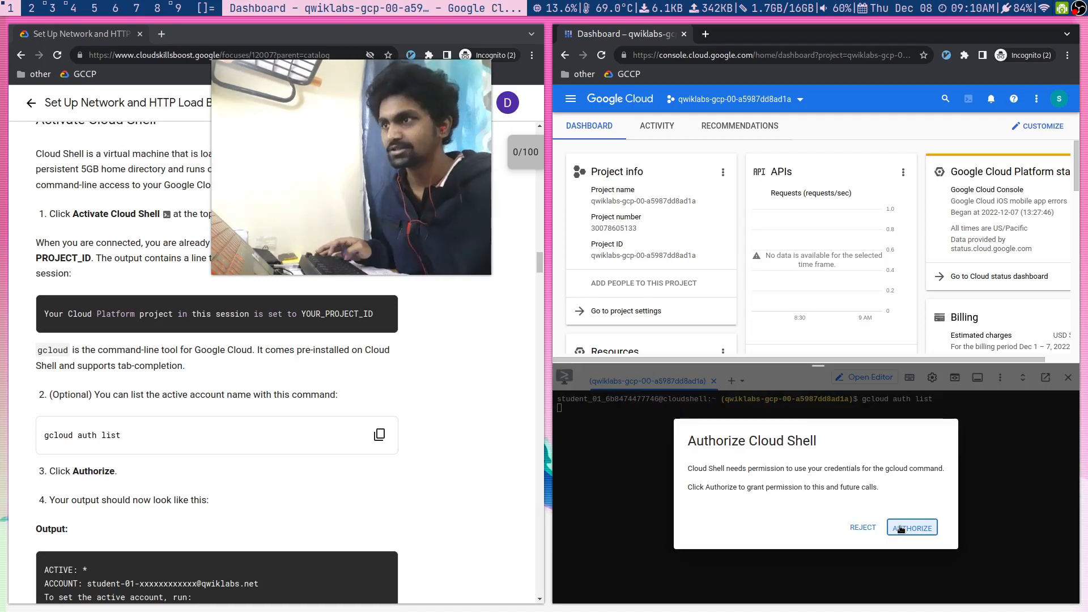
{"action": "left_click", "coordinate": [902, 527]}
- Set the default compute zone to us-east1-d by running the lab's gcloud config command in Cloud Shell
{"action": "left_click_drag", "start_coordinate": [454, 242], "coordinate": [533, 259]}
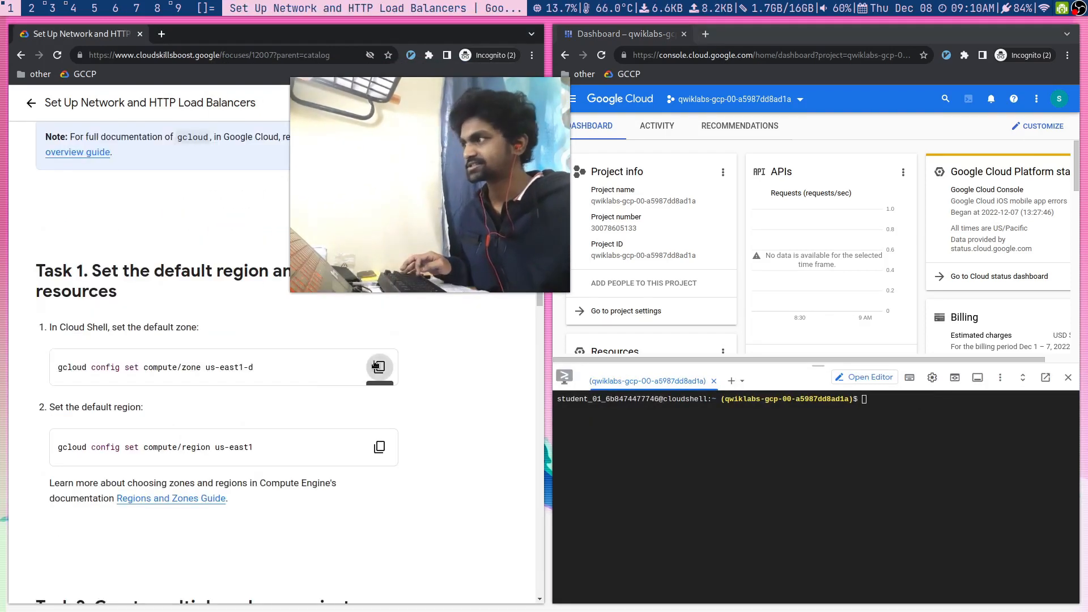
{"action": "left_click", "coordinate": [379, 367]}
{"action": "key", "text": "ctrl+v"}
{"action": "key", "text": "Return"}
- Set the default compute region to us-east1 with the lab's gcloud config command, and clear the terminal
{"action": "left_click", "coordinate": [379, 447]}
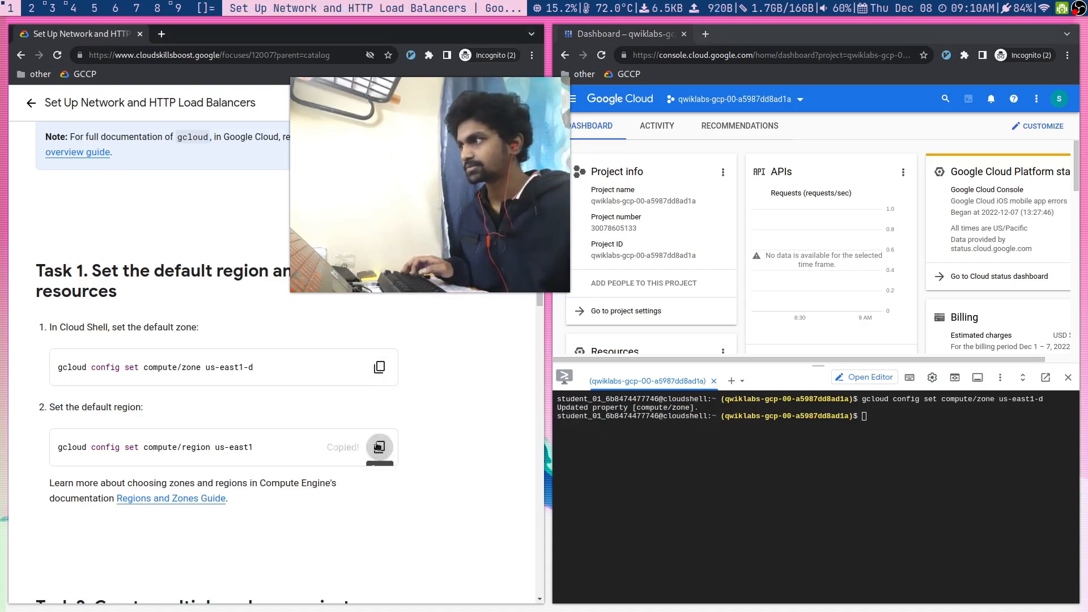
{"action": "key", "text": "ctrl+v"}
{"action": "key", "text": "Return"}
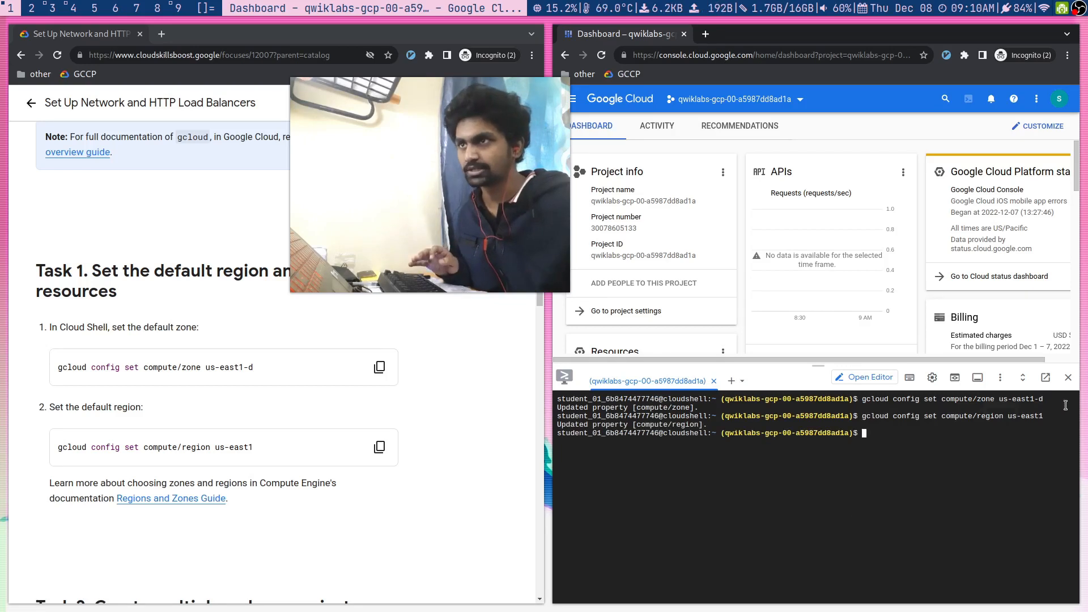
{"action": "key", "text": "ctrl+l"}
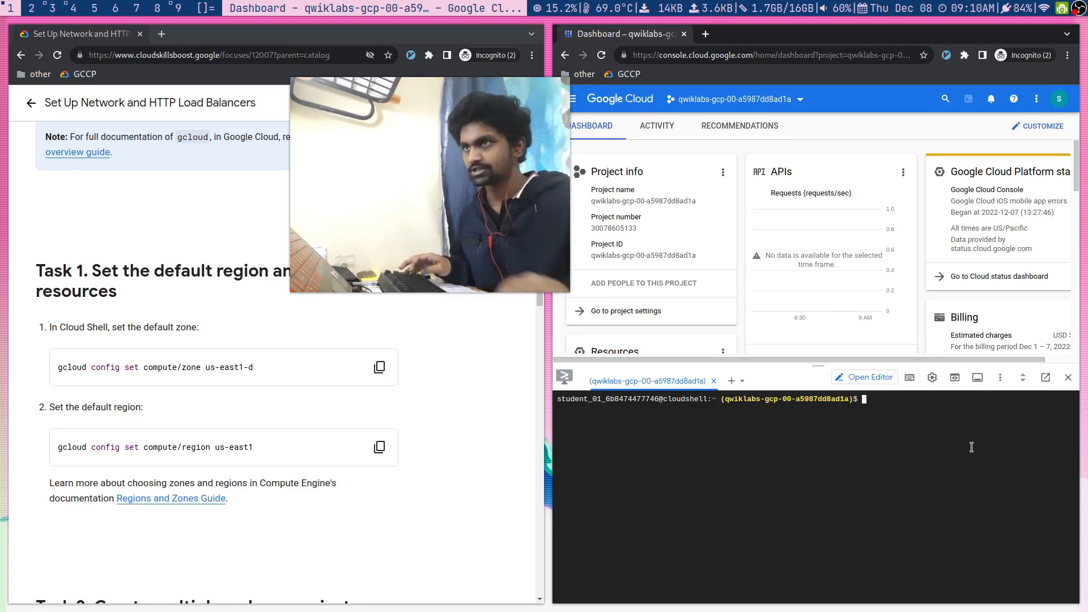
- Examine the Task 2 instructions and the commands creating web servers www1, www2 and www3, including their names, zone and network tags
{"action": "scroll", "coordinate": [454, 413], "scroll_direction": "down", "scroll_amount": 4}
{"action": "scroll", "coordinate": [157, 306], "scroll_direction": "up", "scroll_amount": 3}
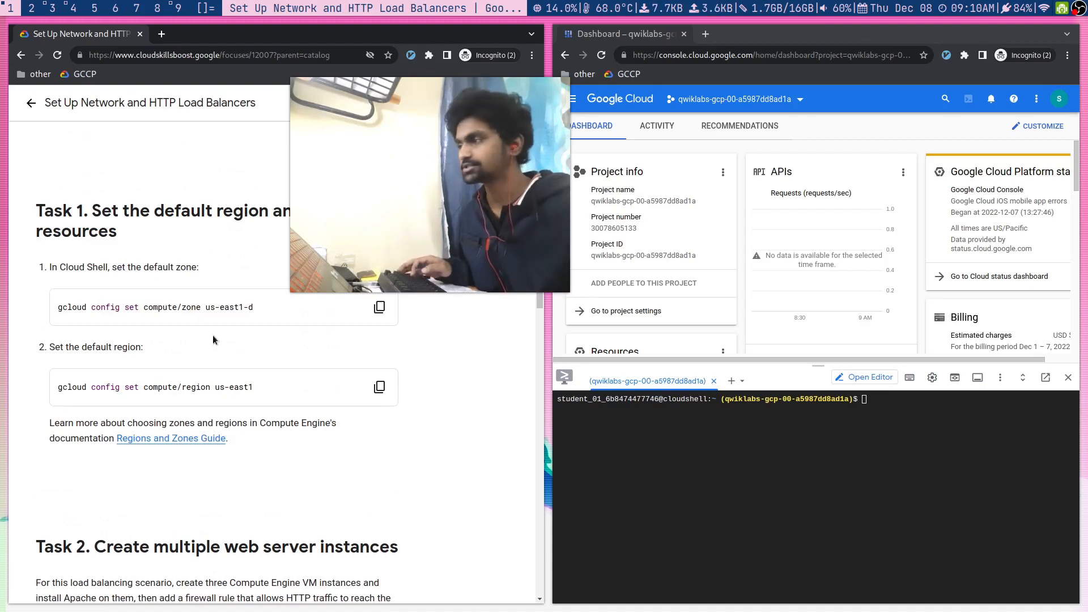
{"action": "scroll", "coordinate": [213, 337], "scroll_direction": "down", "scroll_amount": 2}
{"action": "scroll", "coordinate": [214, 338], "scroll_direction": "down", "scroll_amount": 4}
{"action": "scroll", "coordinate": [215, 337], "scroll_direction": "up", "scroll_amount": 3}
{"action": "left_click_drag", "start_coordinate": [389, 213], "coordinate": [515, 228]}
{"action": "scroll", "coordinate": [390, 410], "scroll_direction": "down", "scroll_amount": 5}
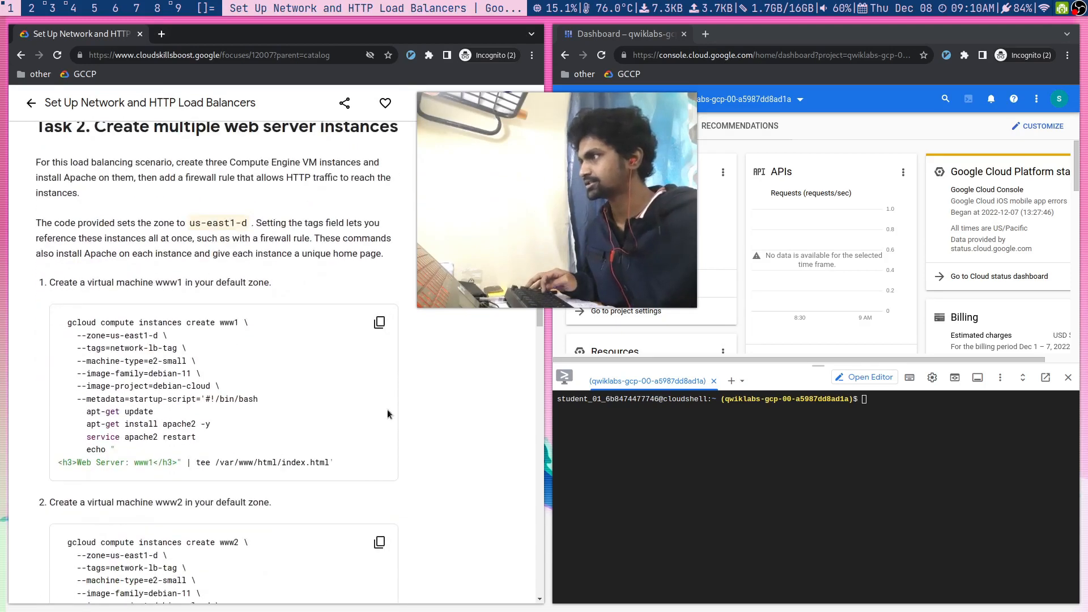
{"action": "scroll", "coordinate": [206, 171], "scroll_direction": "up", "scroll_amount": 2}
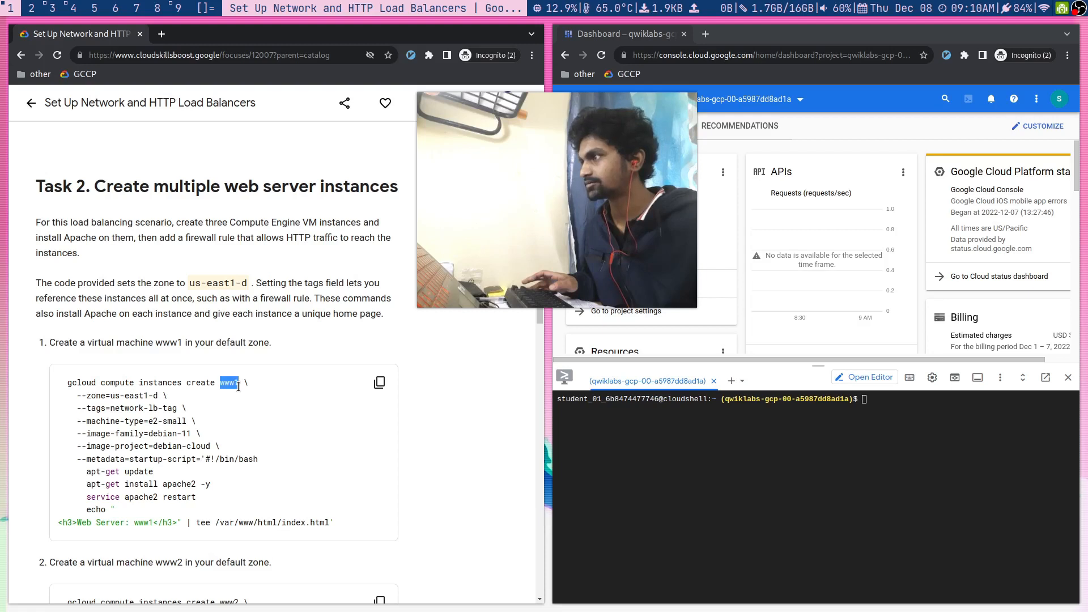
{"action": "scroll", "coordinate": [235, 386], "scroll_direction": "down", "scroll_amount": 7}
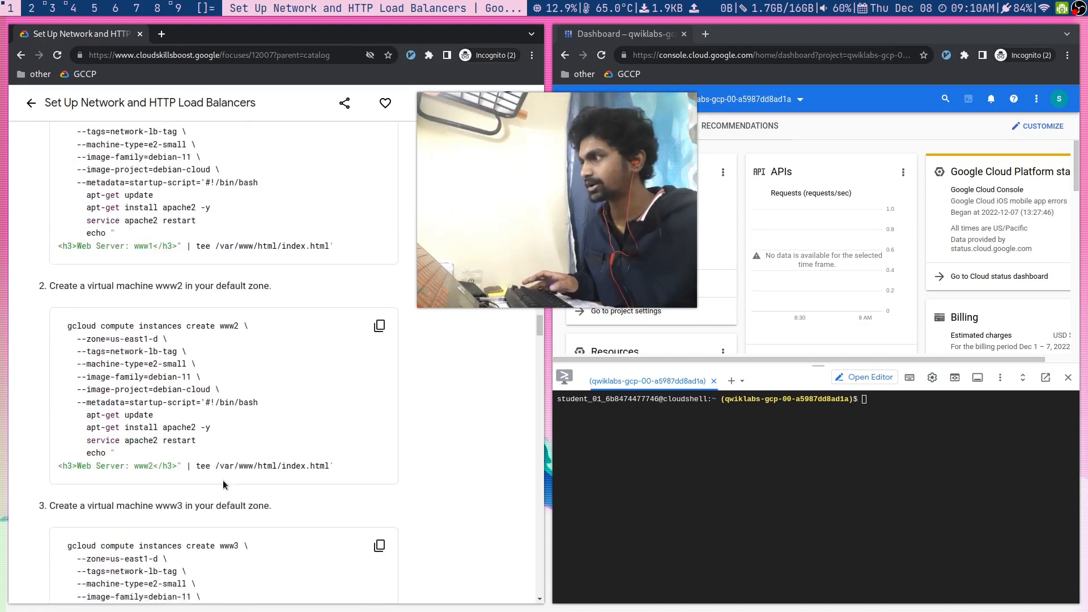
{"action": "scroll", "coordinate": [219, 431], "scroll_direction": "up", "scroll_amount": 6}
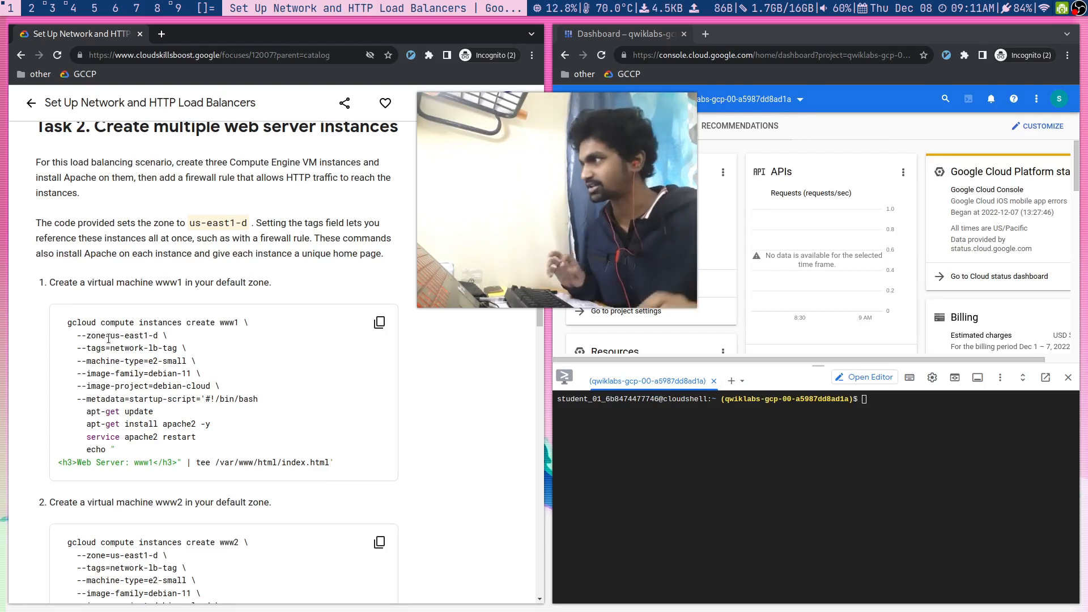
{"action": "double_click", "coordinate": [114, 348]}
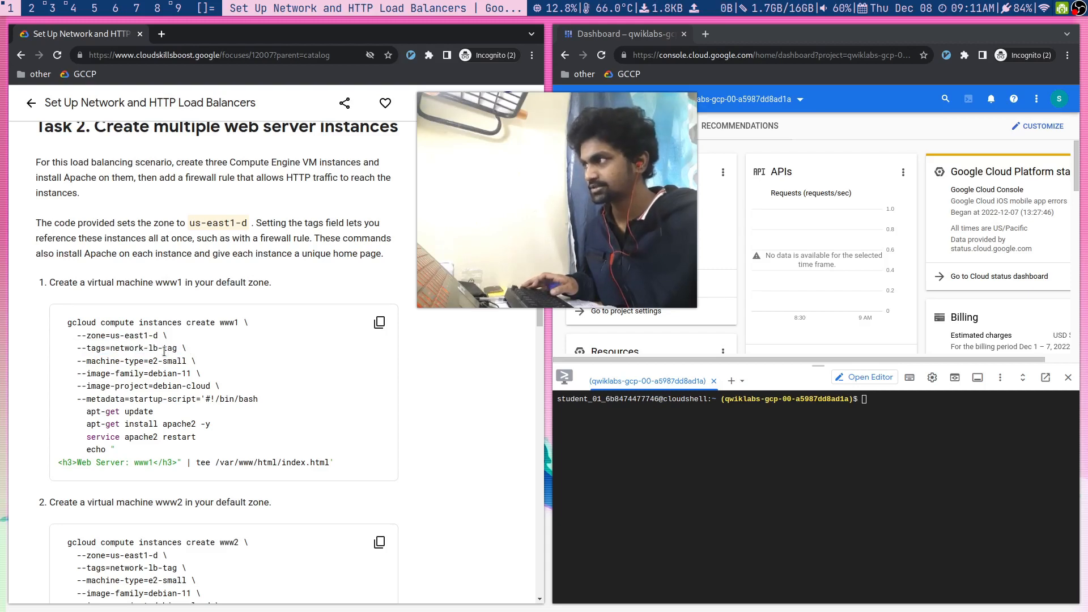
{"action": "scroll", "coordinate": [159, 347], "scroll_direction": "down", "scroll_amount": 6}
{"action": "scroll", "coordinate": [161, 446], "scroll_direction": "up", "scroll_amount": 6}
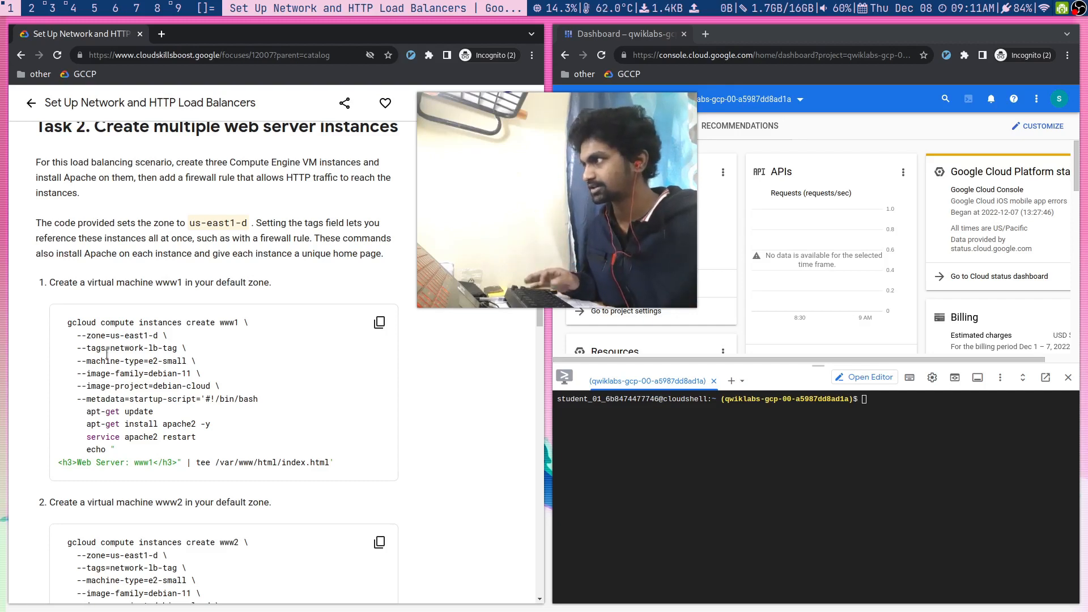
- Examine the www1 creation command's machine type, image and startup script lines that update packages, install apache2 and restart the service
{"action": "left_click", "coordinate": [161, 349]}
{"action": "scroll", "coordinate": [152, 344], "scroll_direction": "down", "scroll_amount": 2}
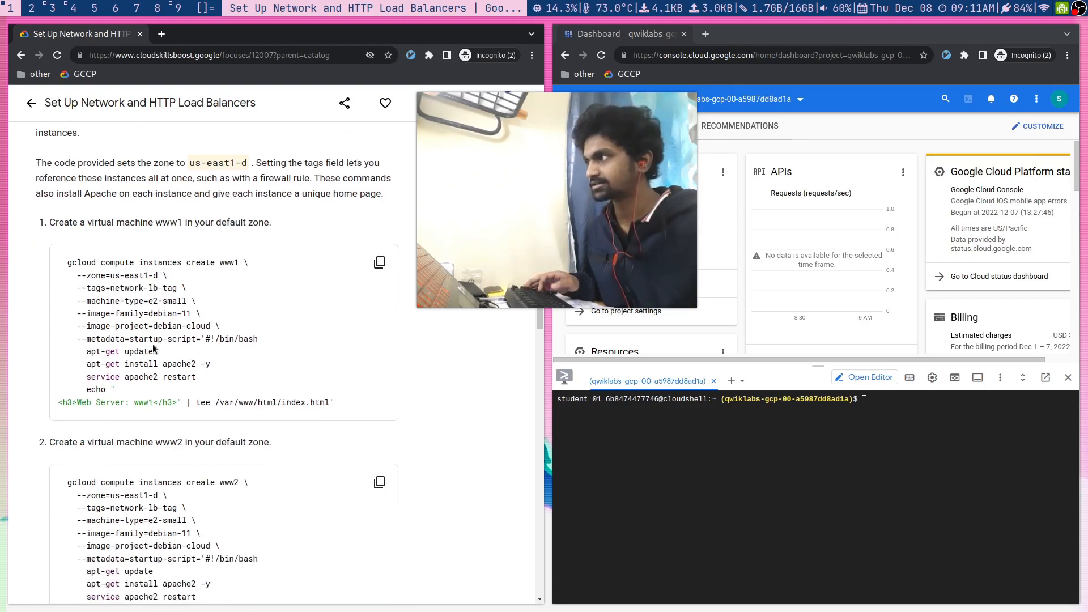
{"action": "scroll", "coordinate": [147, 330], "scroll_direction": "down", "scroll_amount": 1}
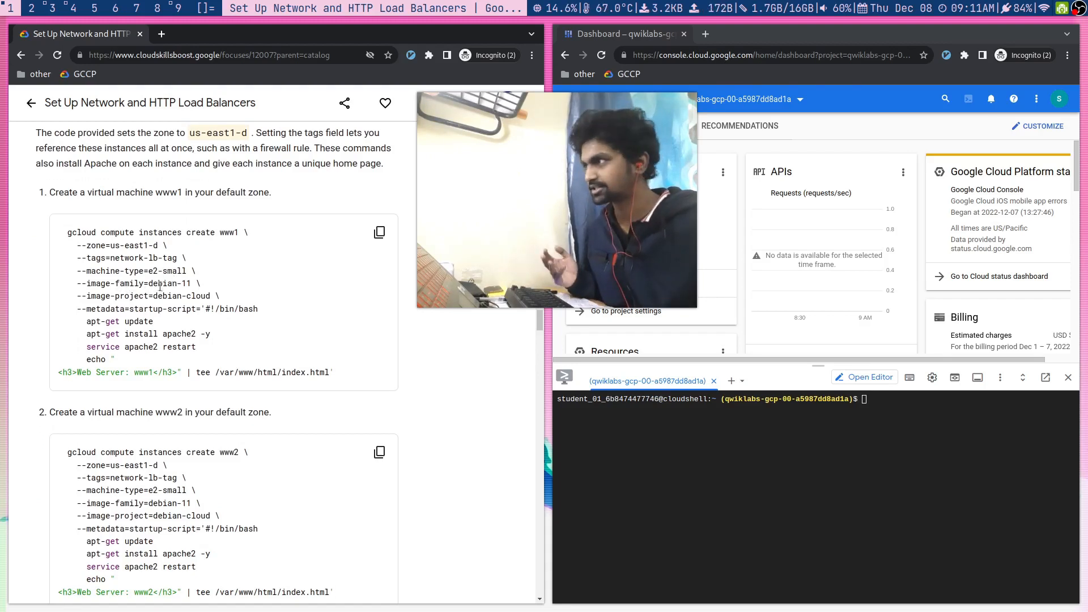
{"action": "left_click", "coordinate": [177, 285]}
{"action": "scroll", "coordinate": [164, 299], "scroll_direction": "down", "scroll_amount": 1}
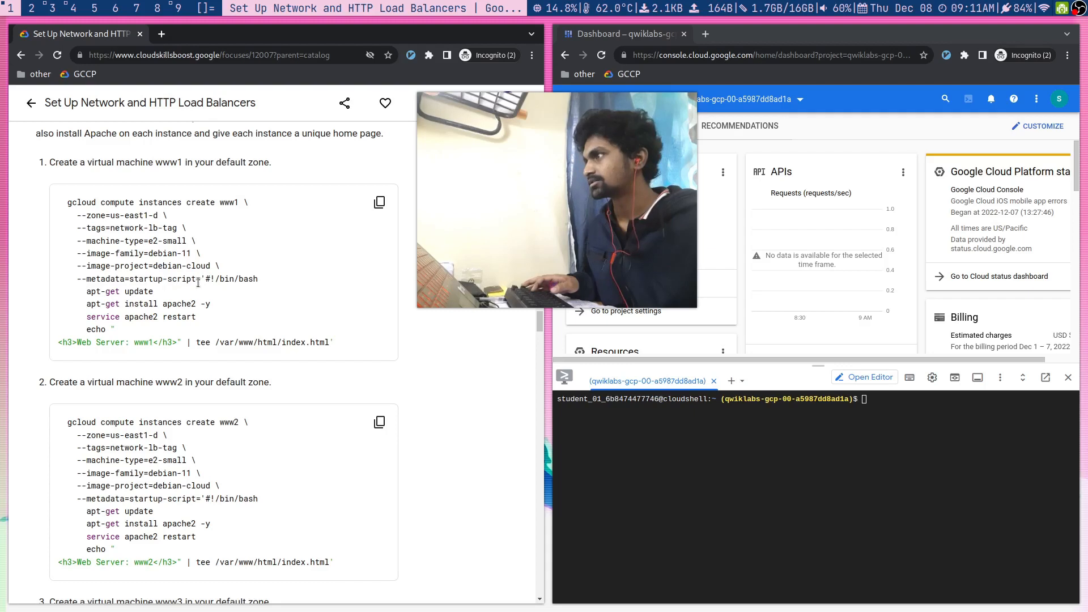
{"action": "left_click_drag", "start_coordinate": [204, 278], "coordinate": [194, 315]}
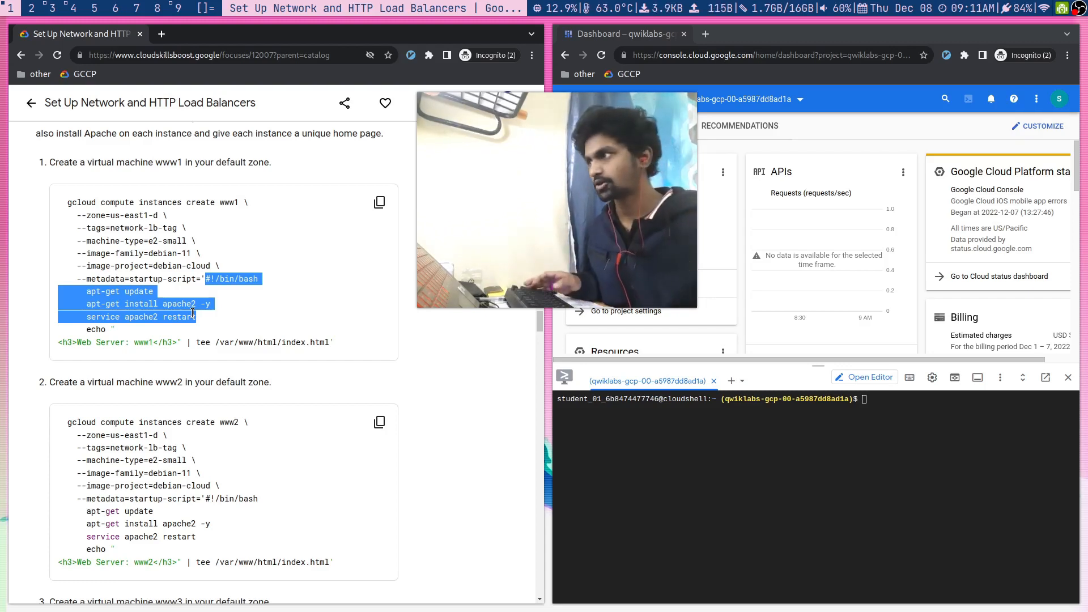
{"action": "left_click", "coordinate": [135, 330]}
{"action": "triple_click", "coordinate": [101, 289]}
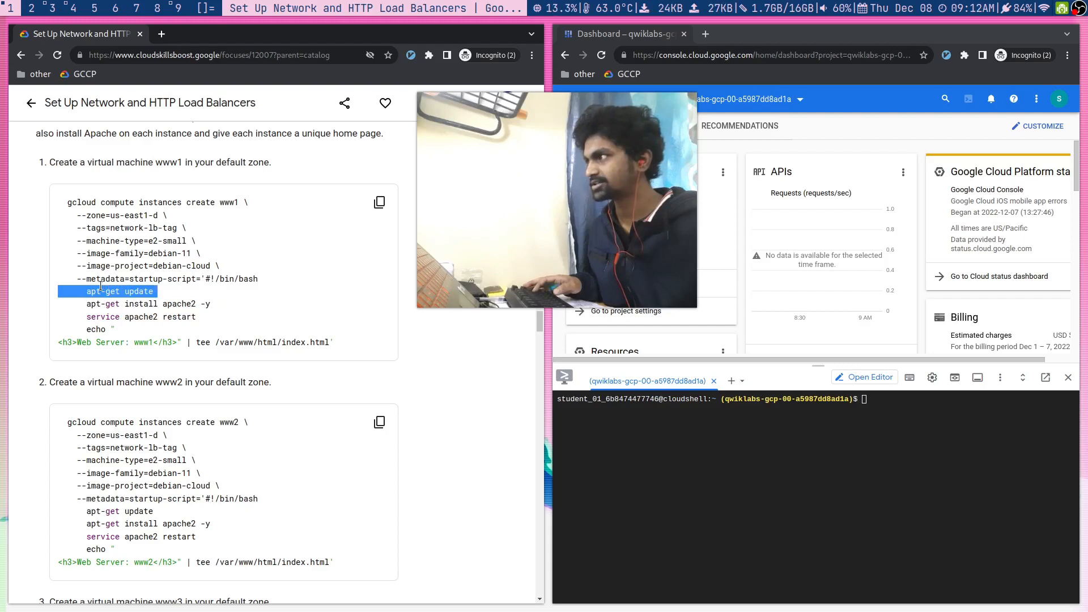
{"action": "left_click", "coordinate": [134, 307]}
{"action": "left_click_drag", "start_coordinate": [163, 304], "coordinate": [195, 311]}
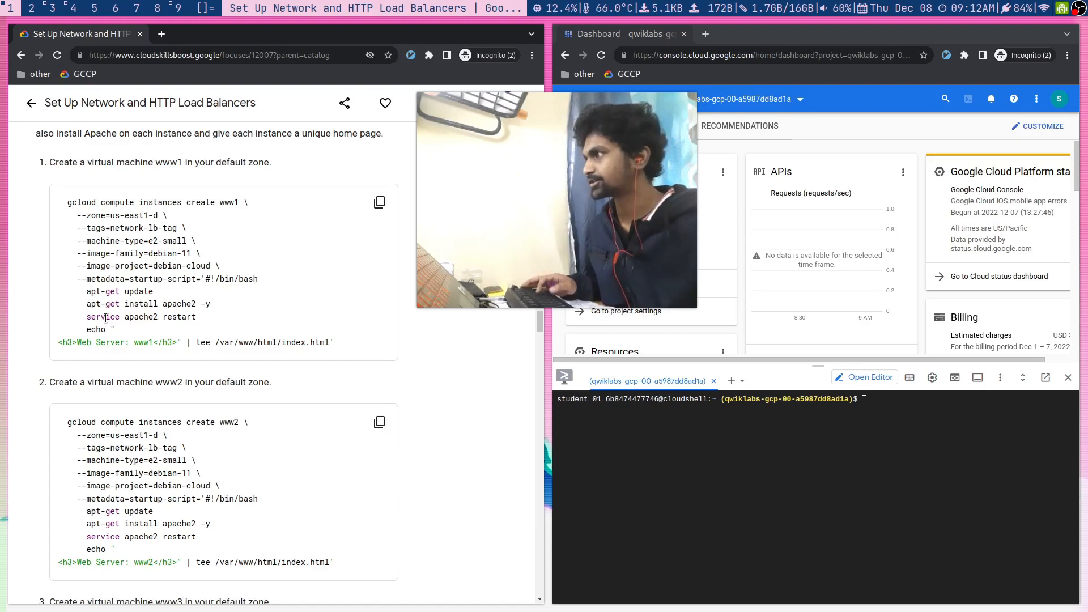
{"action": "double_click", "coordinate": [153, 316]}
{"action": "left_click", "coordinate": [179, 324]}
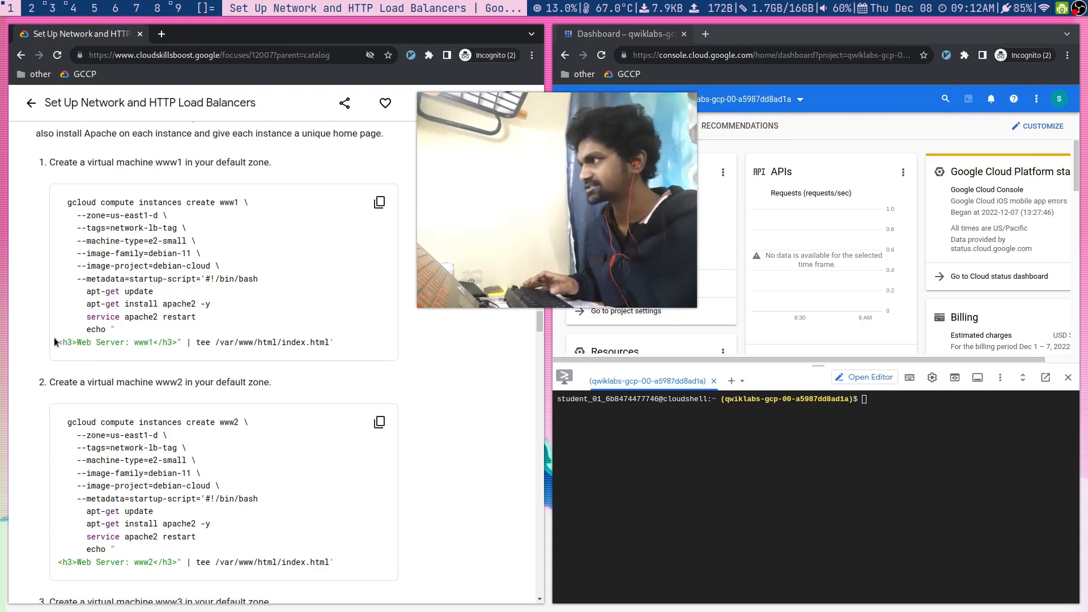
- Examine how each startup script writes its own Web Server heading to /var/www/html/index.html, comparing www1, www2 and www3
{"action": "left_click_drag", "start_coordinate": [54, 342], "coordinate": [166, 345]}
{"action": "left_click", "coordinate": [197, 341]}
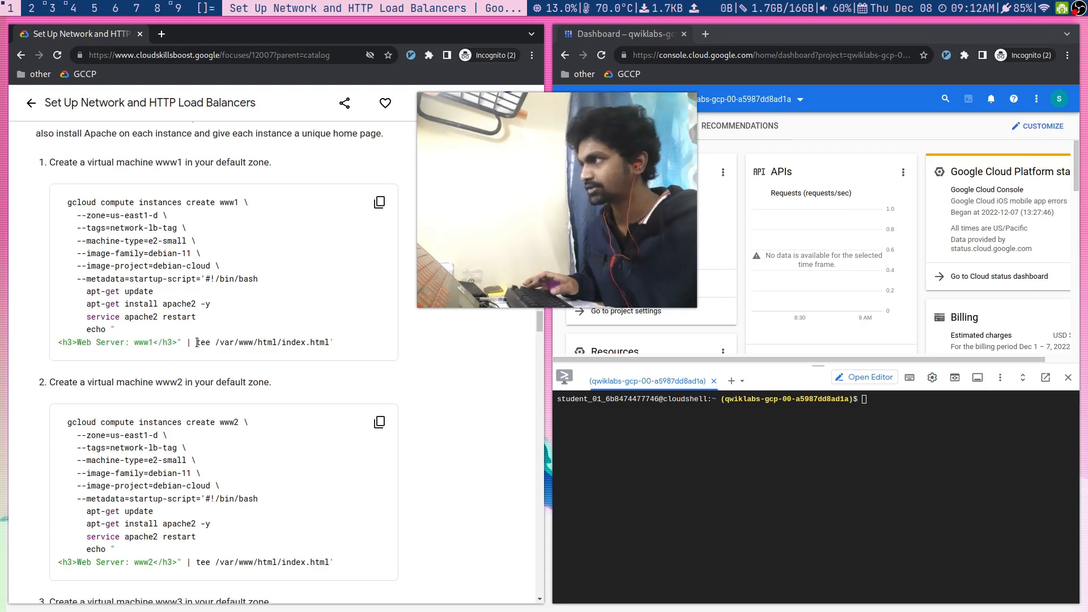
{"action": "left_click_drag", "start_coordinate": [328, 342], "coordinate": [220, 339]}
{"action": "left_click", "coordinate": [204, 338]}
{"action": "left_click_drag", "start_coordinate": [78, 342], "coordinate": [178, 344]}
{"action": "left_click", "coordinate": [154, 340]}
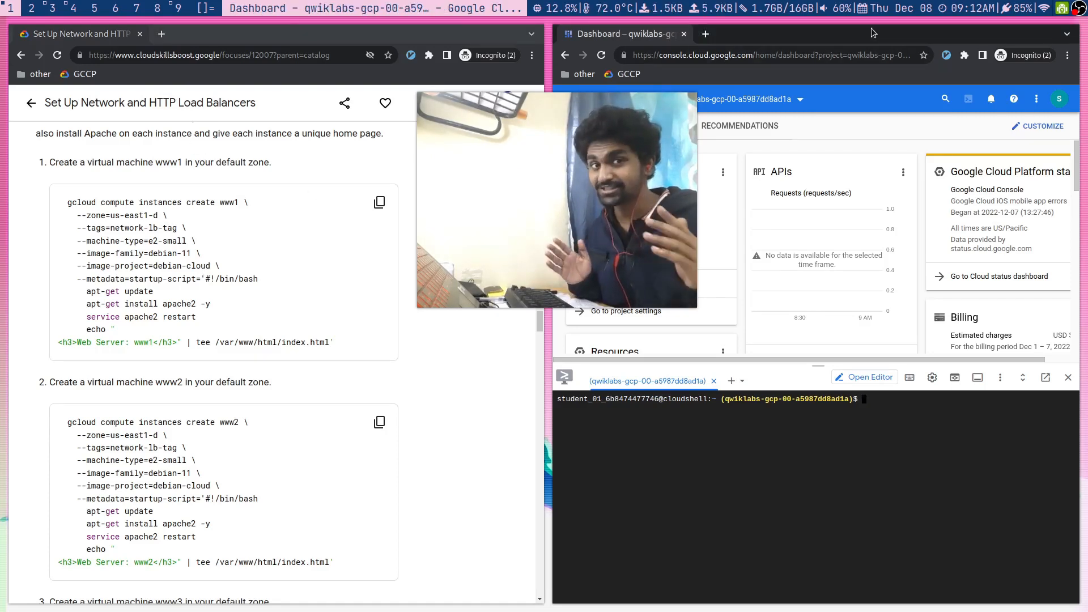
{"action": "scroll", "coordinate": [166, 365], "scroll_direction": "down", "scroll_amount": 1}
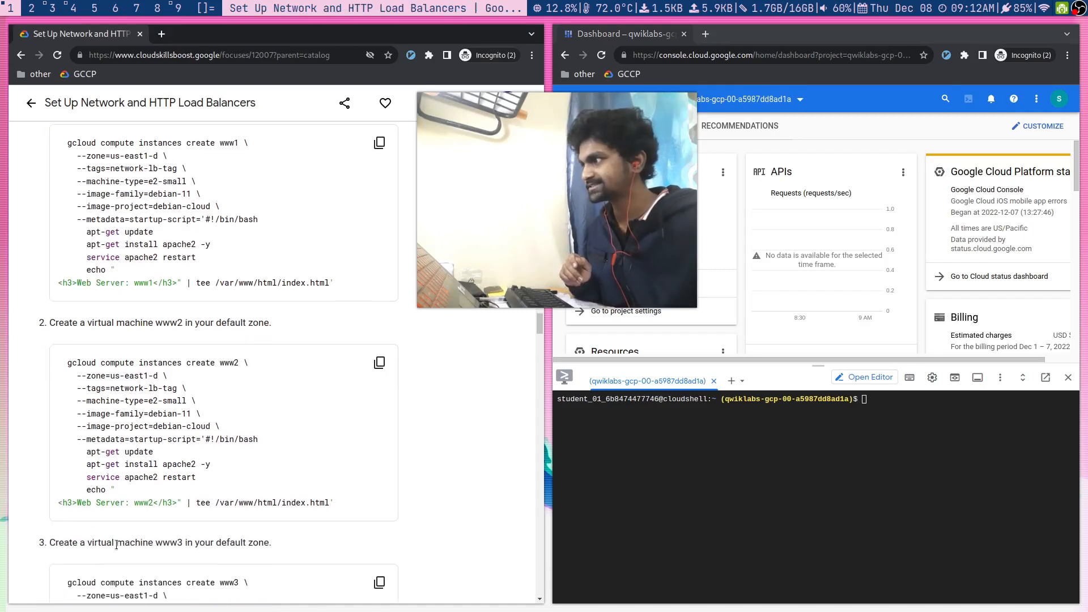
{"action": "left_click_drag", "start_coordinate": [52, 500], "coordinate": [179, 501]}
{"action": "scroll", "coordinate": [179, 501], "scroll_direction": "down", "scroll_amount": 1}
{"action": "left_click", "coordinate": [153, 489]}
{"action": "scroll", "coordinate": [153, 489], "scroll_direction": "down", "scroll_amount": 2}
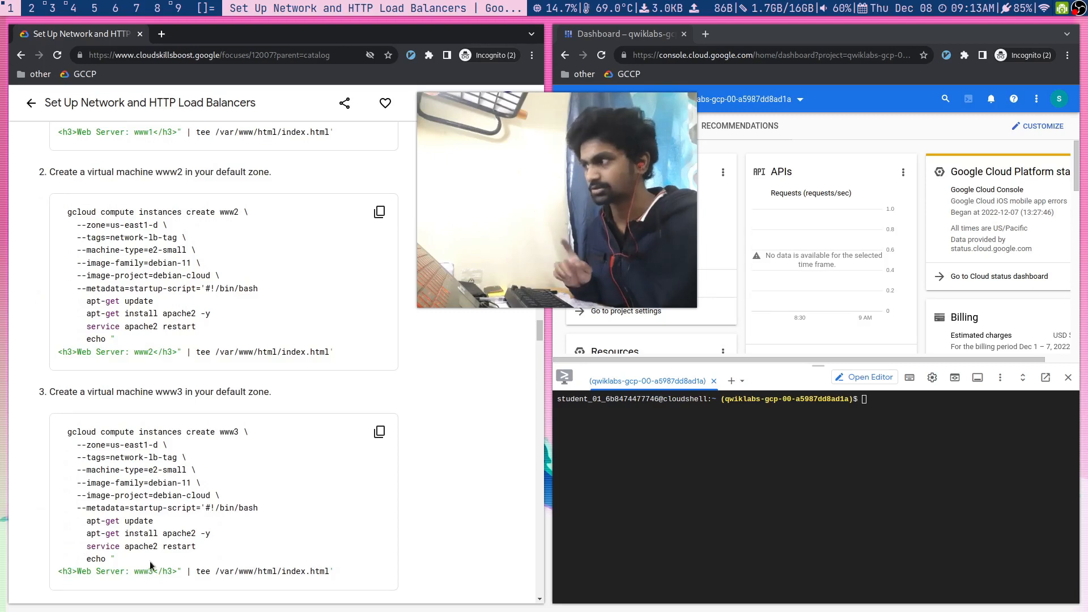
{"action": "scroll", "coordinate": [207, 562], "scroll_direction": "up", "scroll_amount": 6}
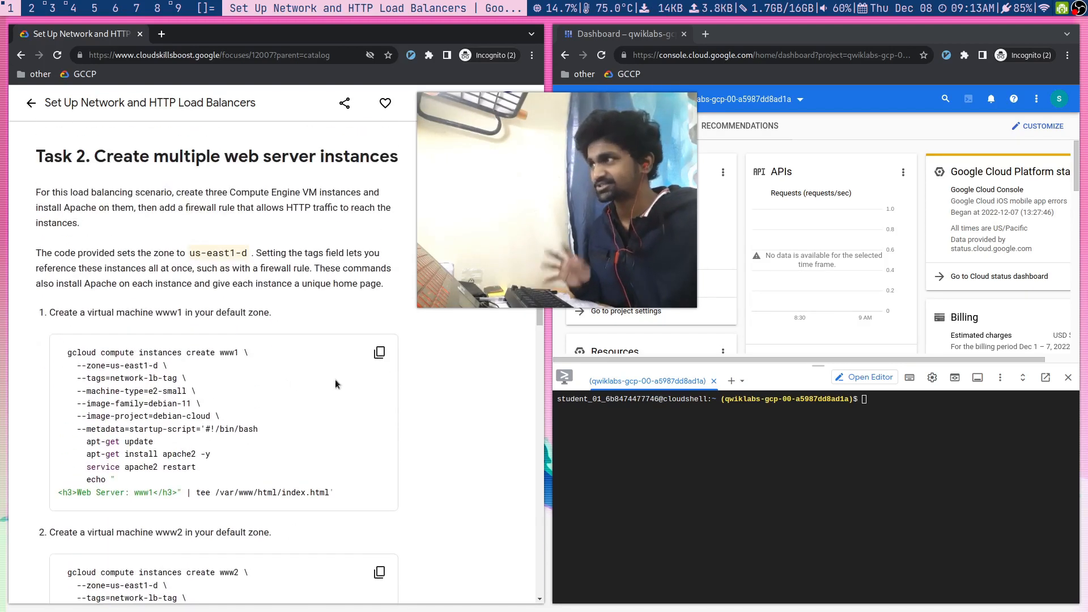
- Create the www1 virtual machine by running the lab's creation command in Cloud Shell, and clear the terminal
{"action": "left_click", "coordinate": [379, 352]}
{"action": "left_click", "coordinate": [749, 476]}
{"action": "key", "text": "ctrl+v"}
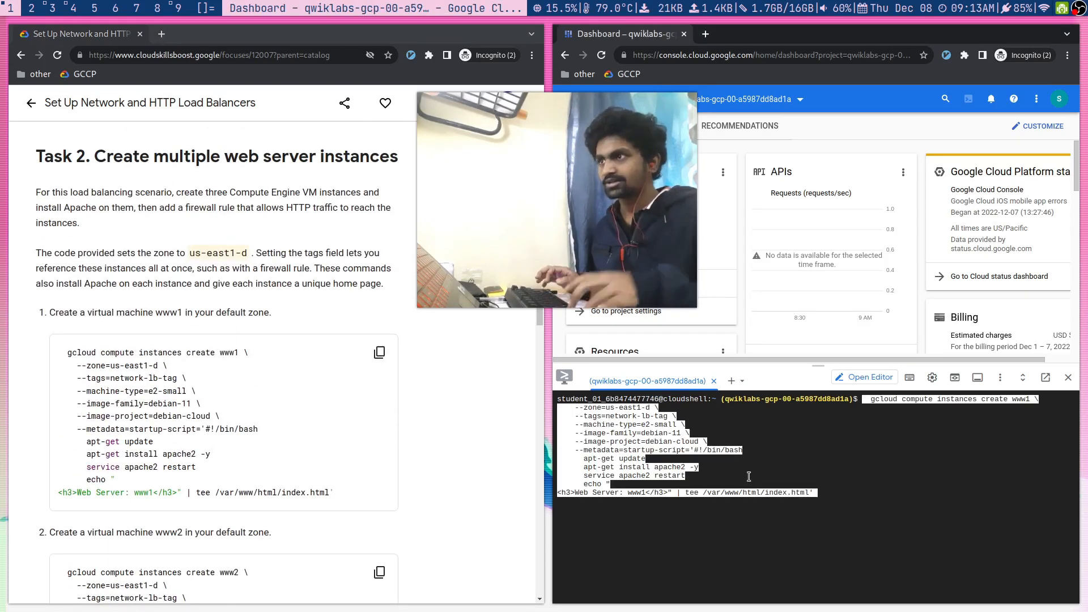
{"action": "key", "text": "Return"}
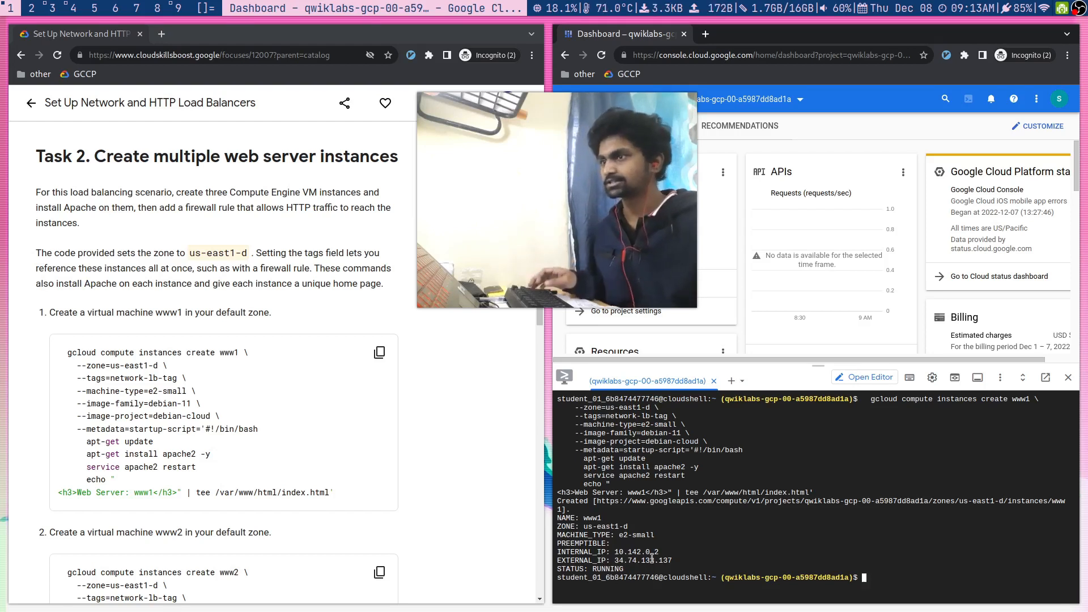
{"action": "key", "text": "ctrl+l"}
- Create the www2 virtual machine by copying the lab's gcloud creation command and running it in Cloud Shell
{"action": "scroll", "coordinate": [383, 397], "scroll_direction": "down", "scroll_amount": 3}
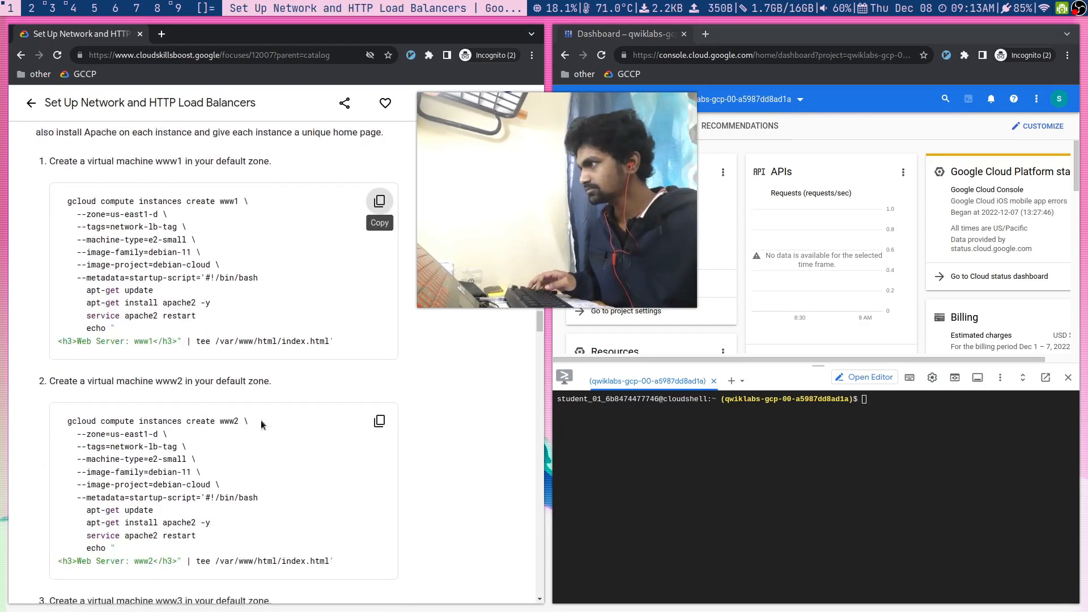
{"action": "left_click", "coordinate": [384, 405]}
{"action": "key", "text": "ctrl+v"}
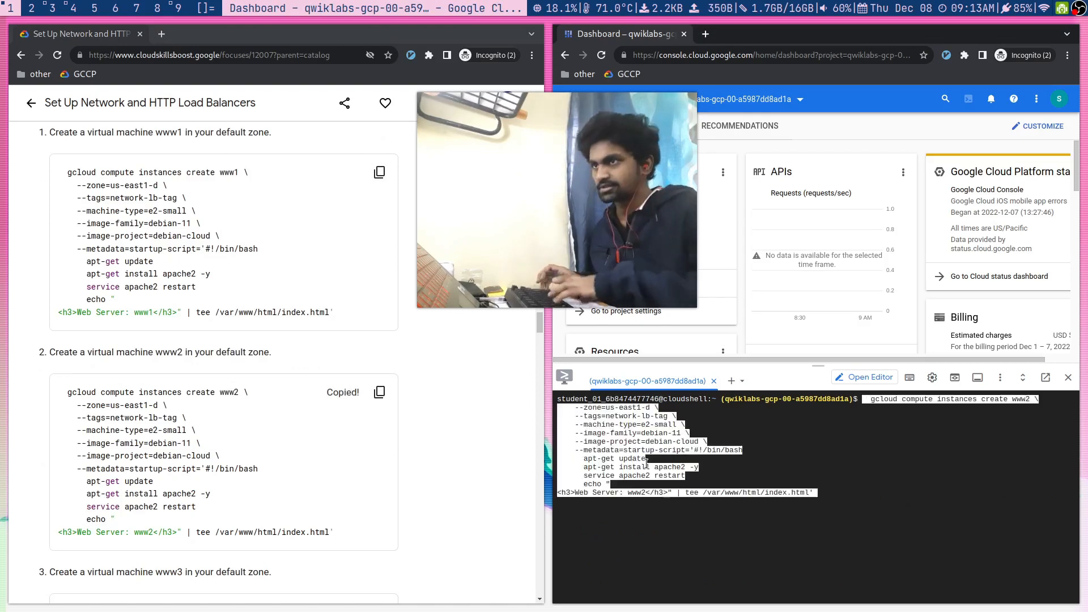
{"action": "key", "text": "Return"}
- Create the www3 virtual machine with the lab's command in a cleared Cloud Shell, and inspect the firewall rule's tcp:80 setting
{"action": "scroll", "coordinate": [380, 397], "scroll_direction": "down", "scroll_amount": 3}
{"action": "left_click", "coordinate": [380, 401]}
{"action": "scroll", "coordinate": [471, 432], "scroll_direction": "down", "scroll_amount": 4}
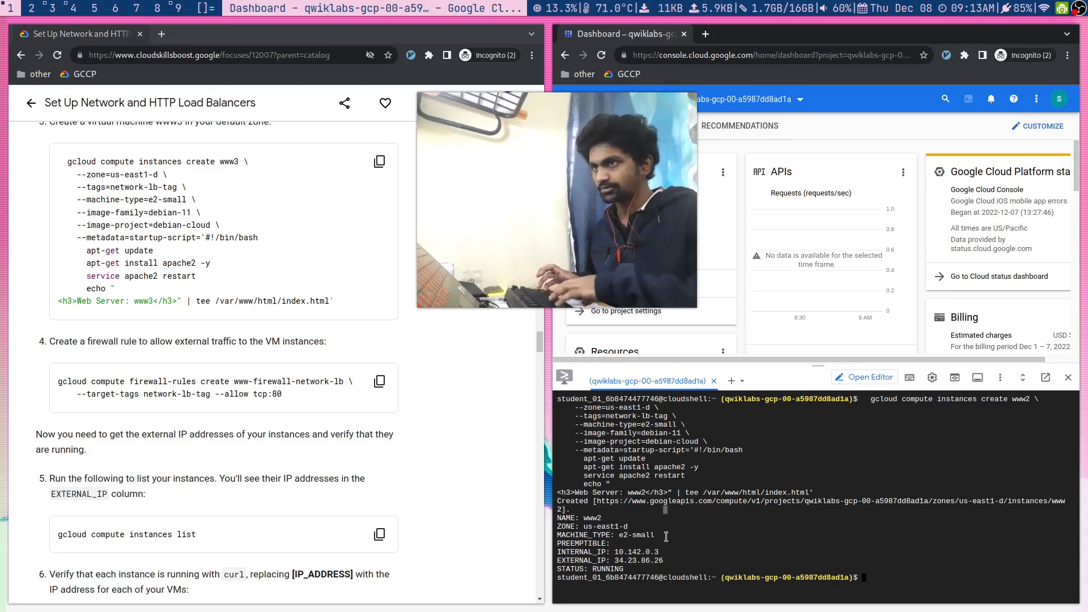
{"action": "key", "text": "ctrl+l"}
{"action": "key", "text": "ctrl+v"}
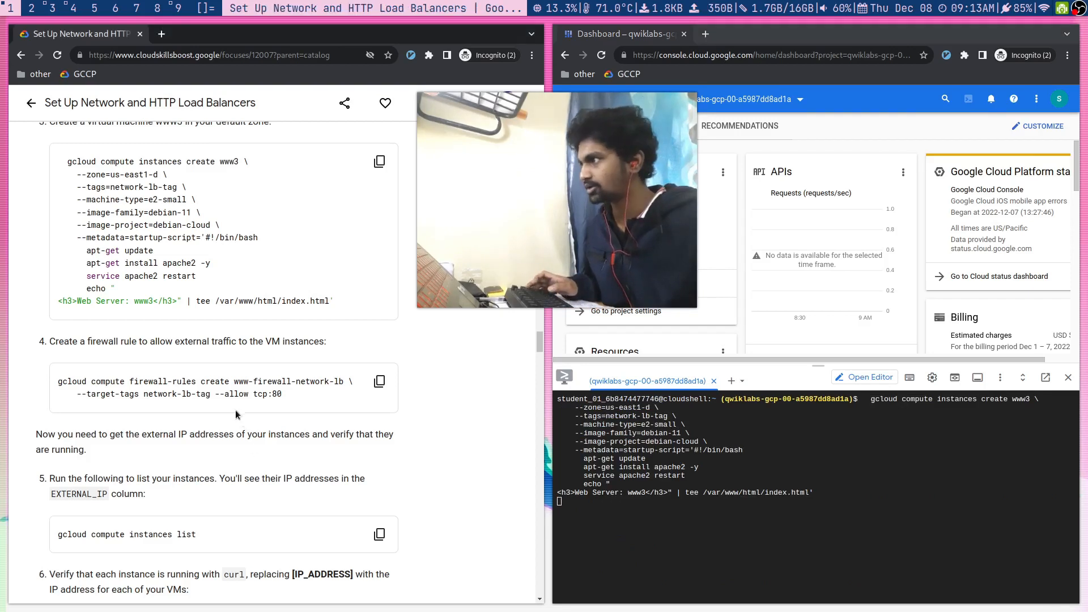
{"action": "left_click_drag", "start_coordinate": [221, 392], "coordinate": [248, 393]}
{"action": "left_click", "coordinate": [285, 393]}
{"action": "left_click", "coordinate": [249, 392]}
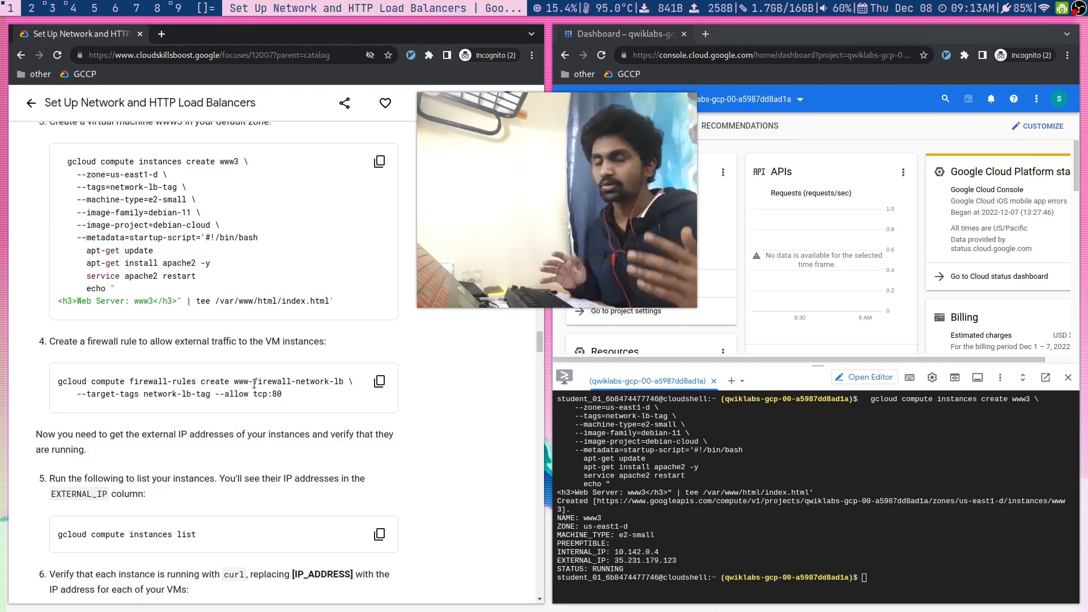
{"action": "key", "text": "ctrl+l"}
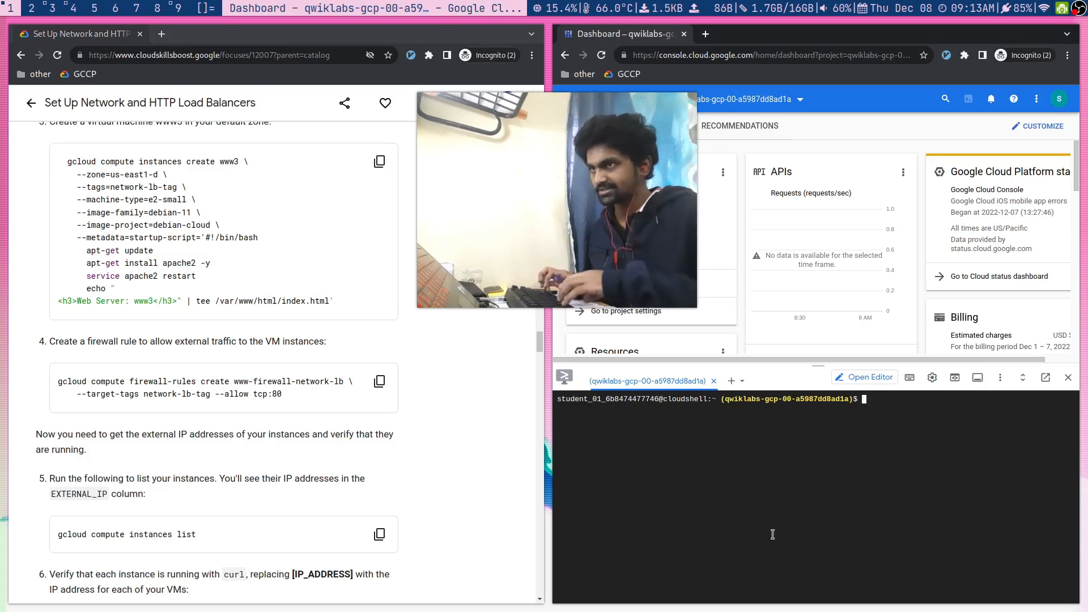
{"action": "key", "text": "ctrl+v"}
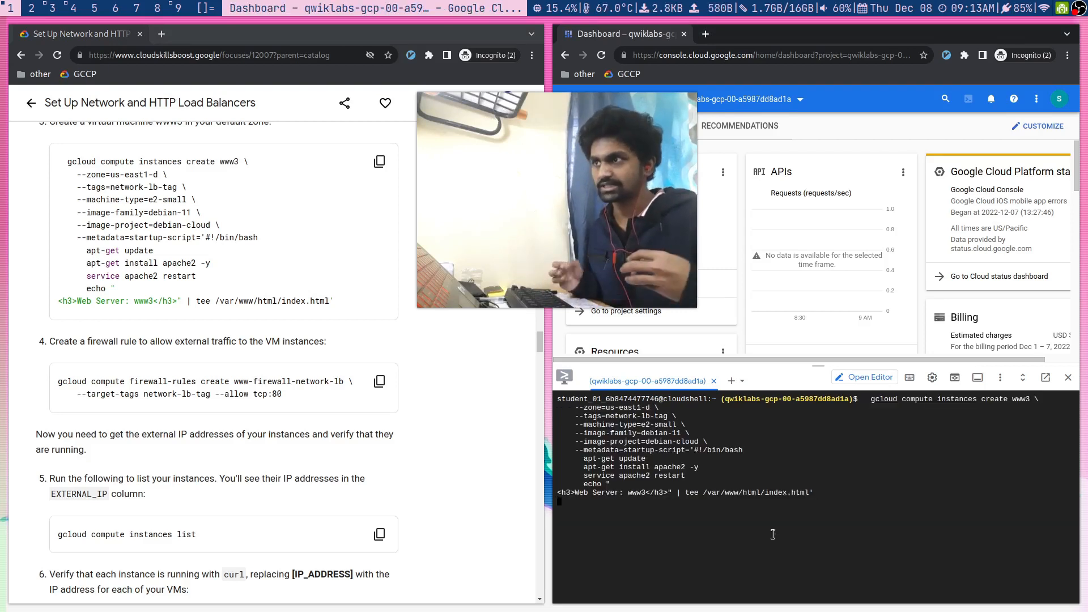
{"action": "key", "text": "ctrl+l"}
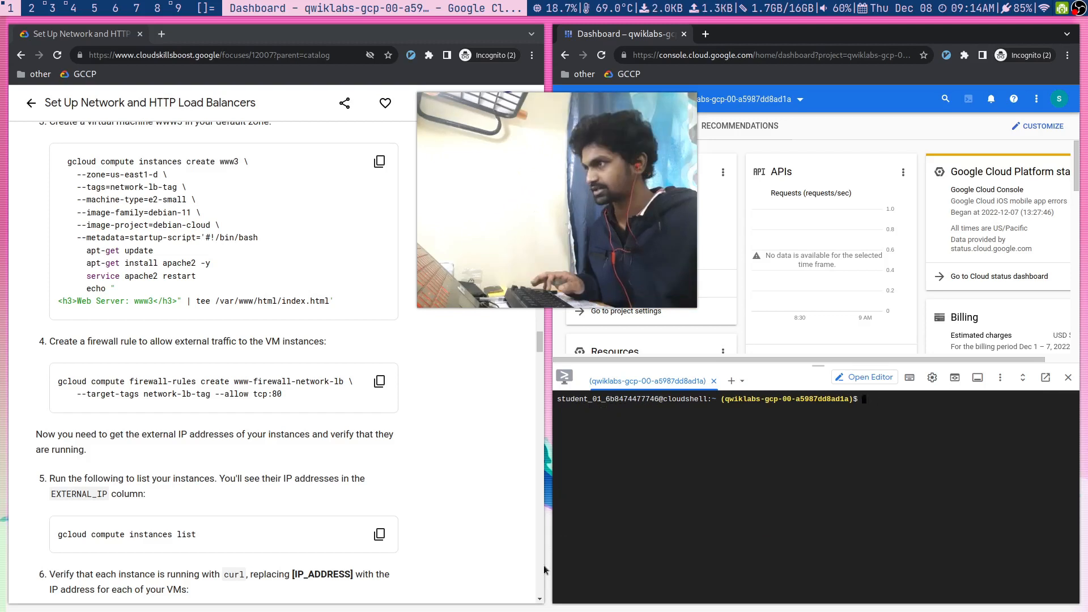
- Run gcloud compute instances list in Cloud Shell, review the three web servers' details, and clear the terminal
{"action": "left_click", "coordinate": [379, 534]}
{"action": "key", "text": "ctrl+v"}
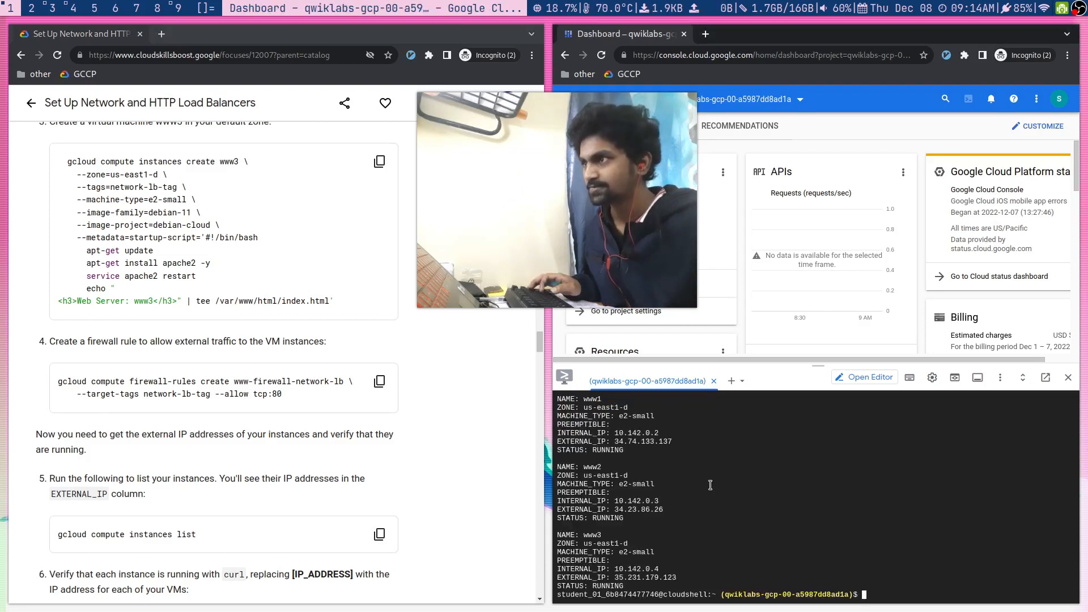
{"action": "scroll", "coordinate": [664, 483], "scroll_direction": "up", "scroll_amount": 1}
{"action": "scroll", "coordinate": [600, 504], "scroll_direction": "down", "scroll_amount": 1}
{"action": "scroll", "coordinate": [621, 467], "scroll_direction": "up", "scroll_amount": 1}
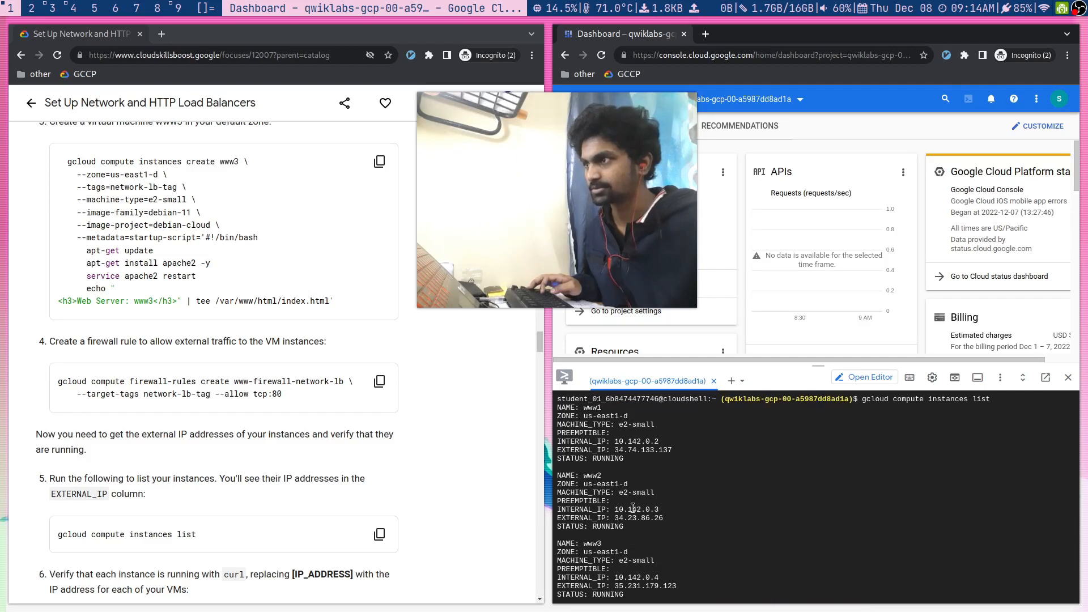
{"action": "scroll", "coordinate": [685, 537], "scroll_direction": "down", "scroll_amount": 1}
{"action": "key", "text": "ctrl+l"}
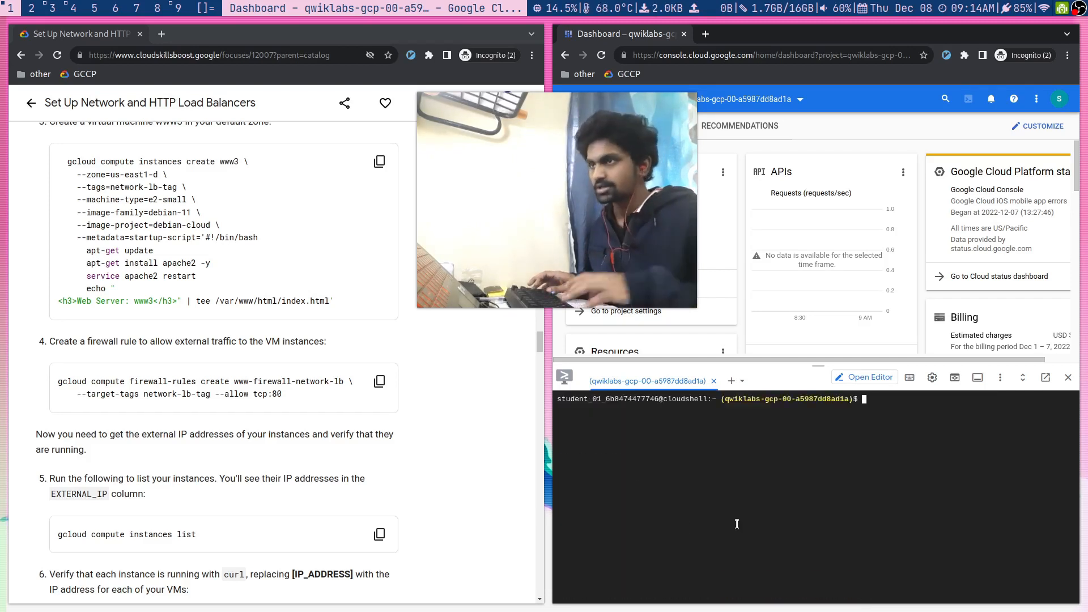
- Copy the lab's instance listing command again and rerun it in Cloud Shell to get the external IP addresses
{"action": "scroll", "coordinate": [385, 451], "scroll_direction": "down", "scroll_amount": 1}
{"action": "left_click", "coordinate": [381, 356]}
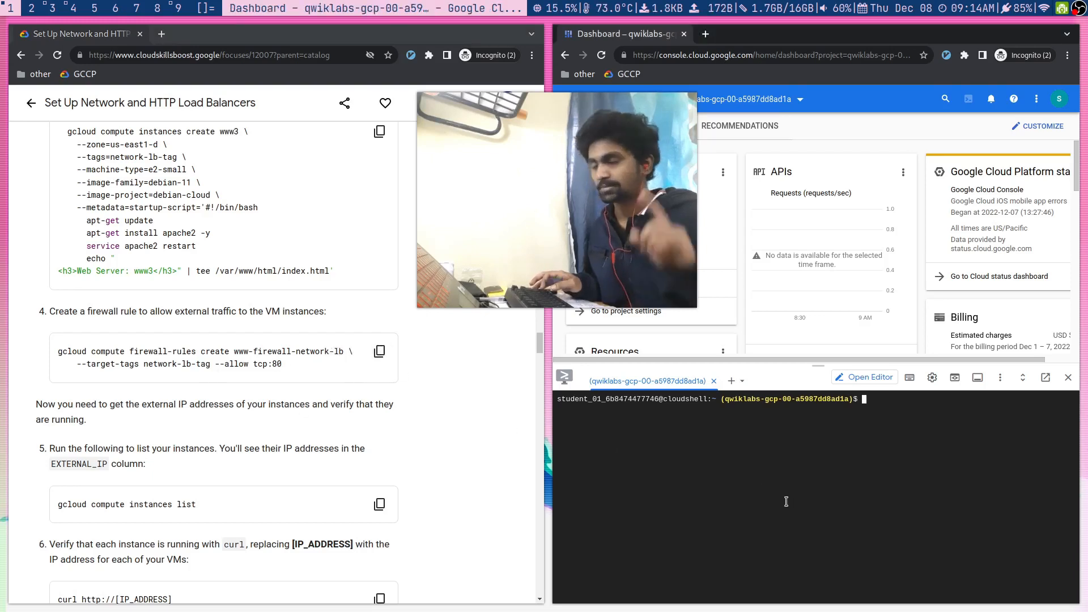
{"action": "left_click", "coordinate": [379, 504]}
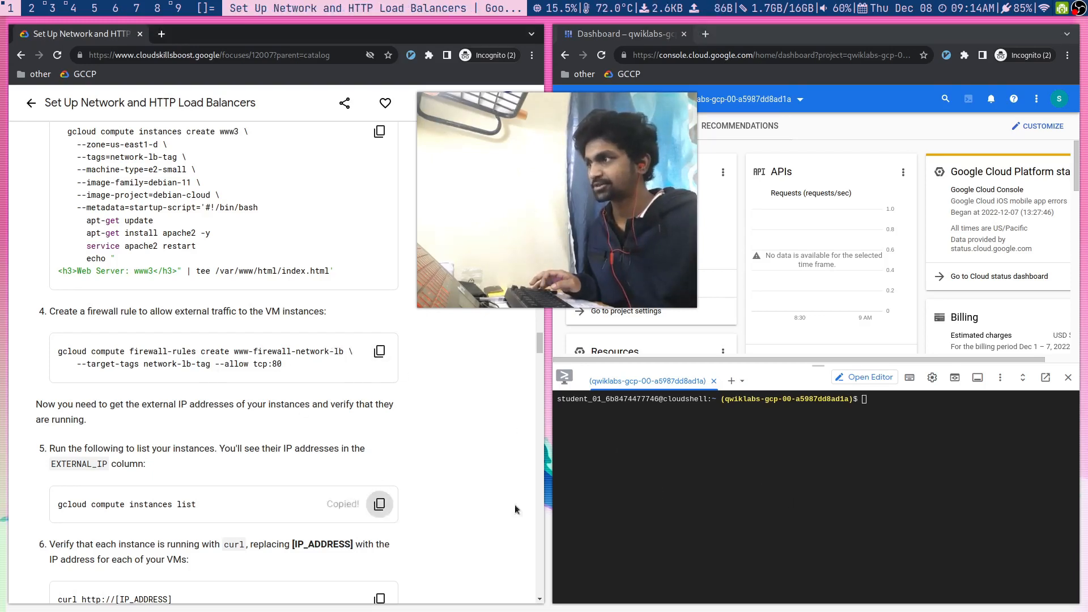
{"action": "key", "text": "ctrl+v"}
{"action": "key", "text": "Up"}
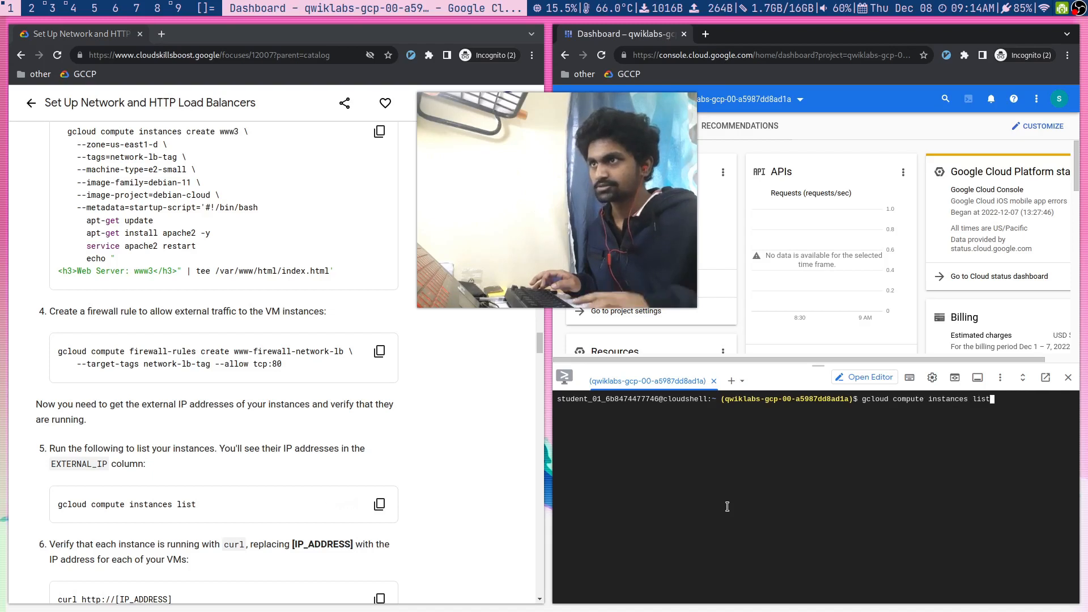
{"action": "key", "text": "Down"}
{"action": "key", "text": "Return"}
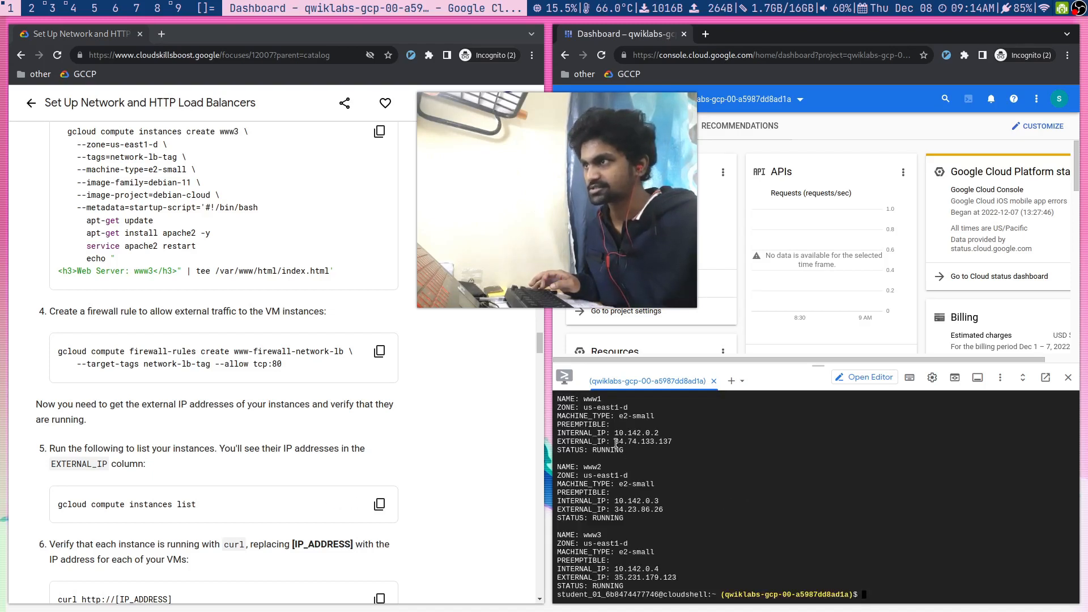
- Copy www1's external IP address, 34.74.133.137, from the instance list and load it in a new browser tab
{"action": "left_click_drag", "start_coordinate": [615, 441], "coordinate": [676, 441]}
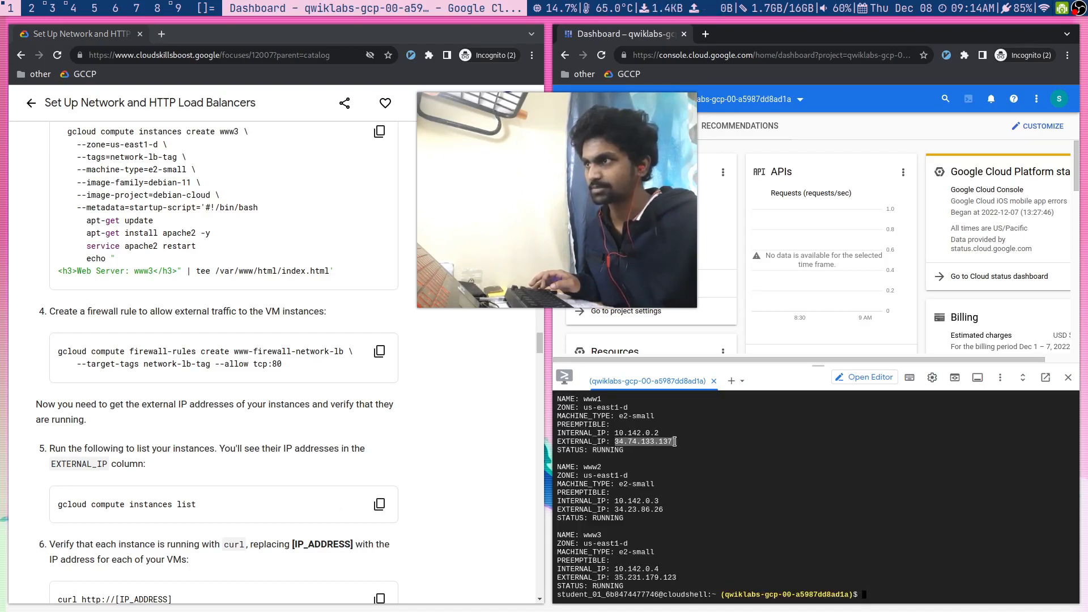
{"action": "left_click", "coordinate": [704, 39]}
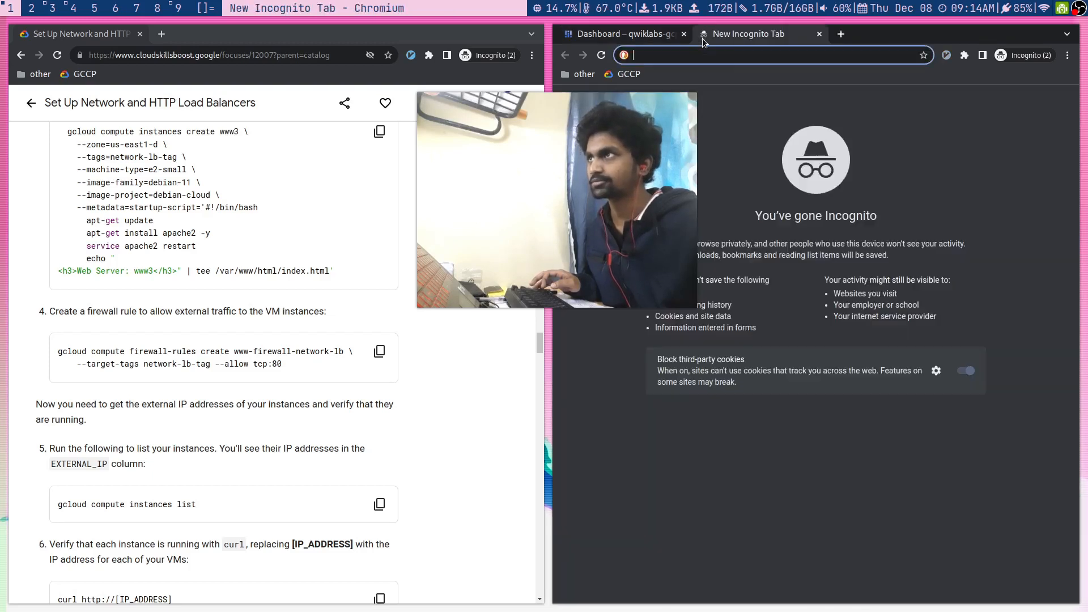
{"action": "key", "text": "ctrl+v"}
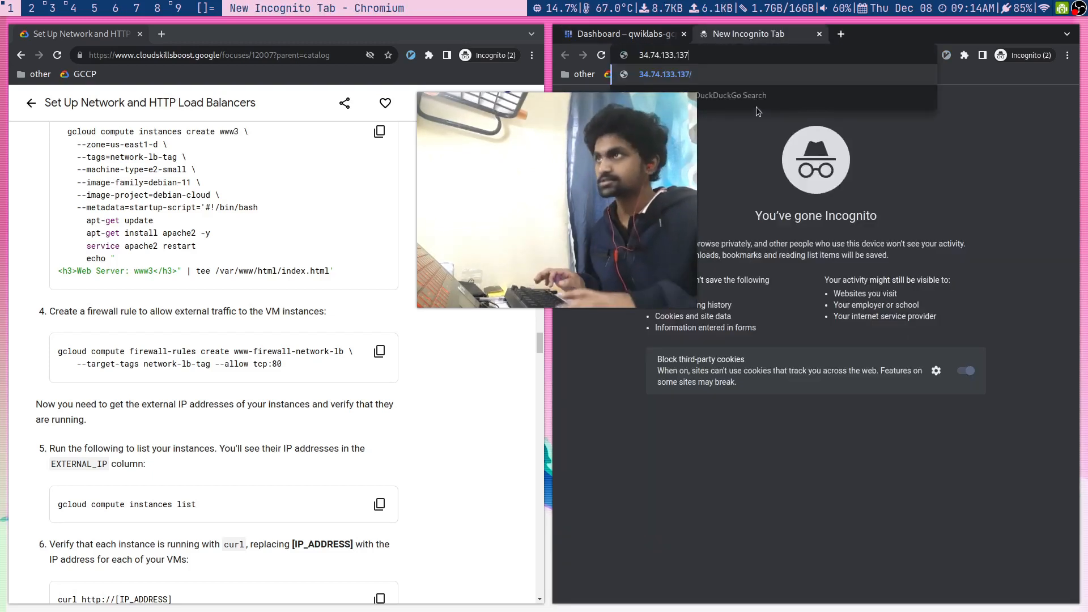
{"action": "key", "text": "Return"}
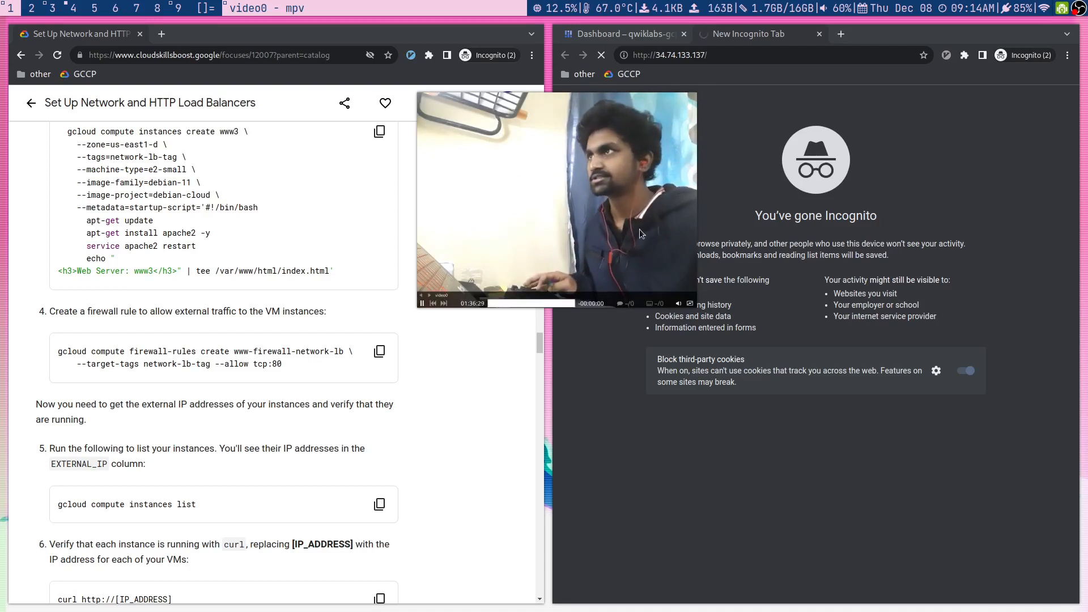
- Return to the Google Cloud dashboard and clear the Cloud Shell terminal
{"action": "left_click_drag", "start_coordinate": [640, 233], "coordinate": [575, 221]}
{"action": "left_click", "coordinate": [622, 34]}
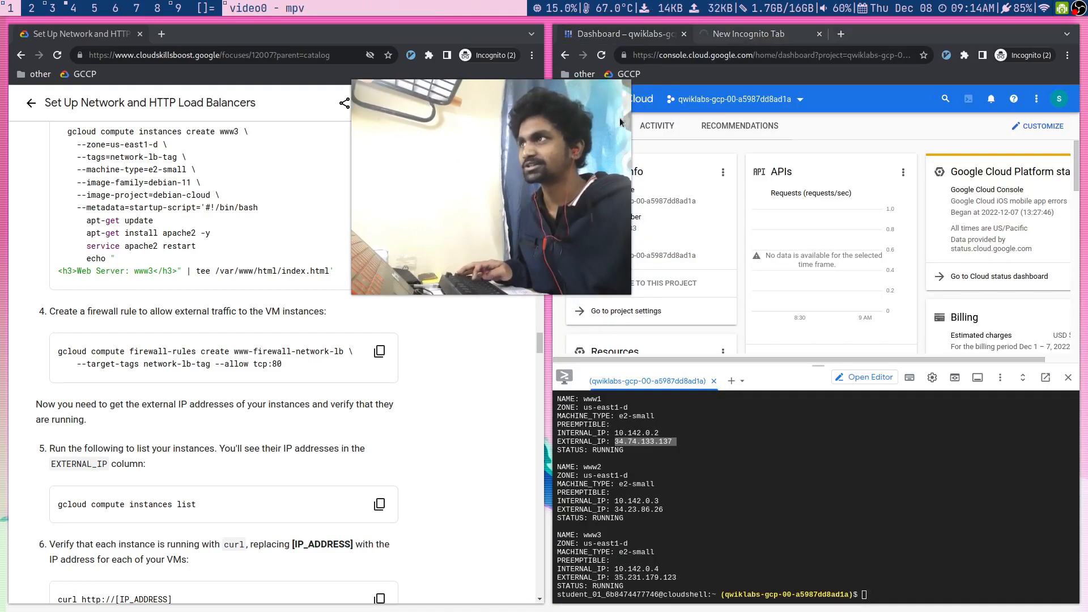
{"action": "left_click_drag", "start_coordinate": [621, 121], "coordinate": [653, 154]}
{"action": "left_click", "coordinate": [820, 506]}
{"action": "key", "text": "ctrl+l"}
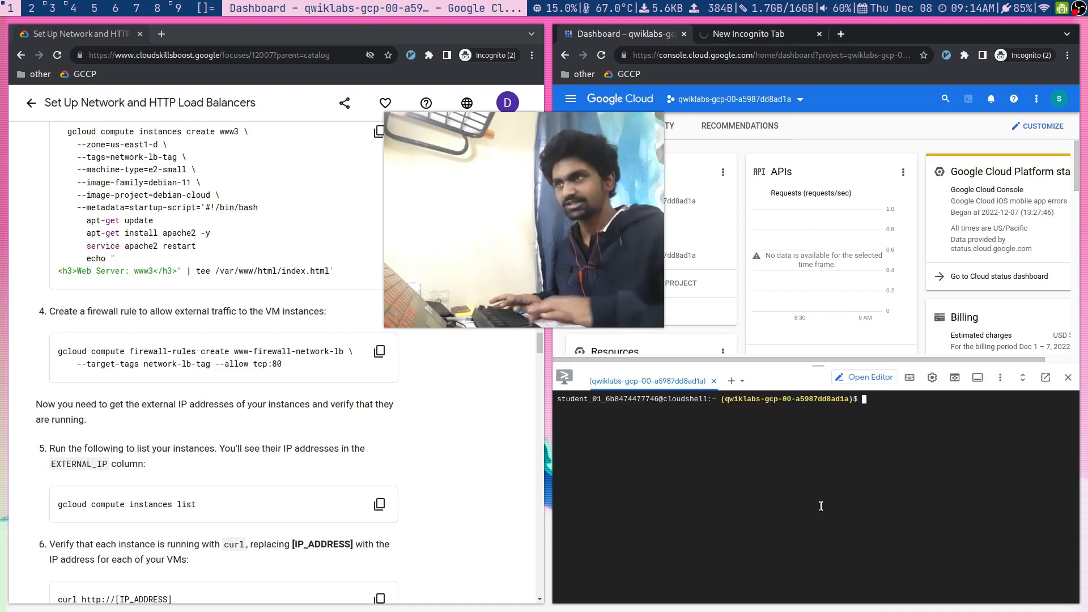
- Check the www1 browser tab and compare the firewall command's target tag, network-lb-tag, with the tag in the www3 creation command
{"action": "left_click", "coordinate": [730, 40]}
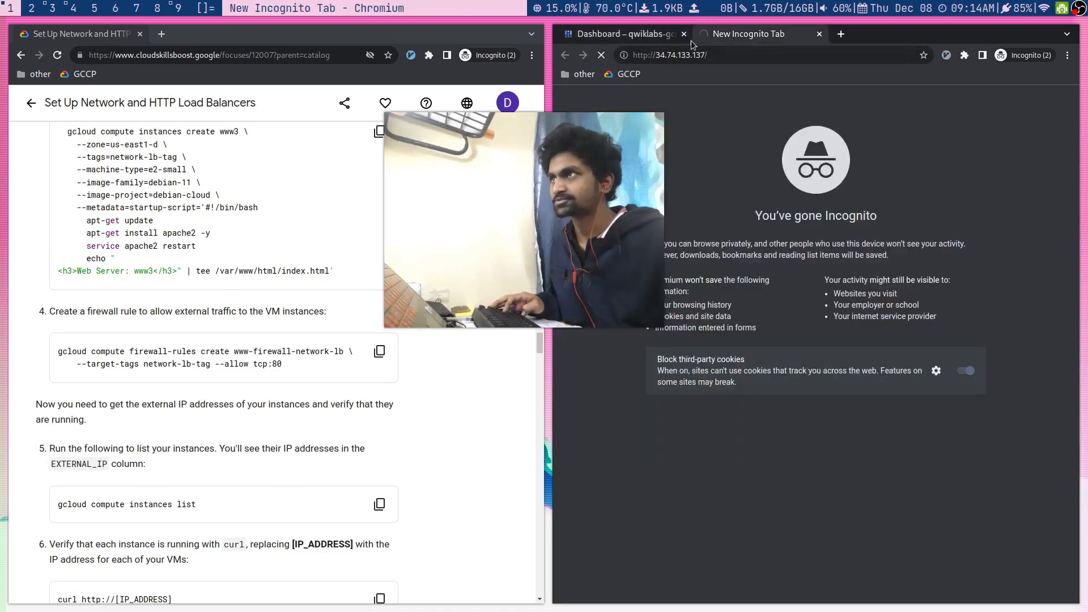
{"action": "left_click", "coordinate": [652, 34]}
{"action": "left_click", "coordinate": [379, 503]}
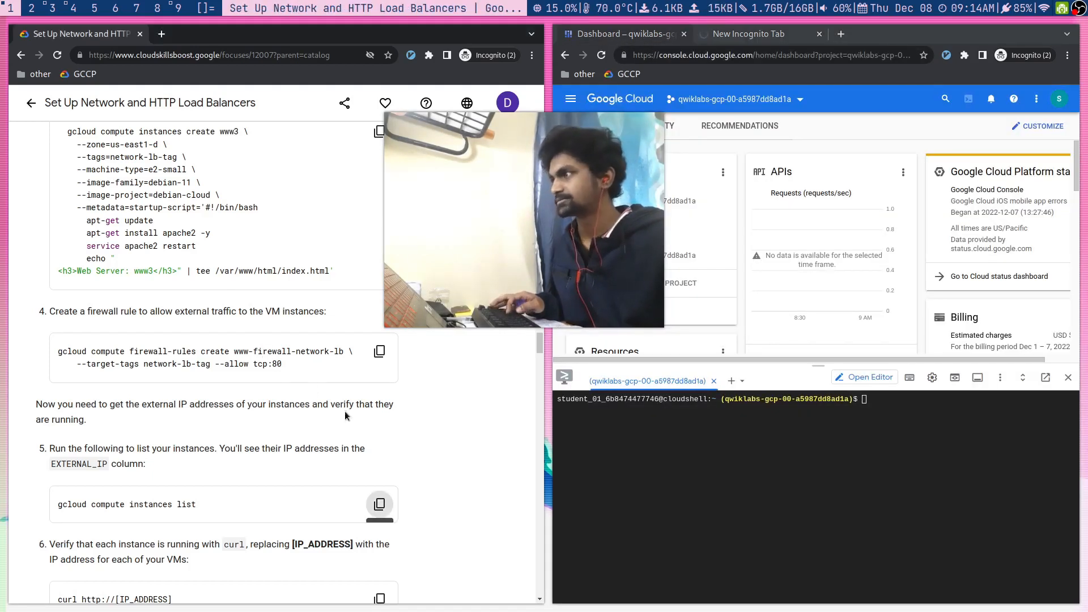
{"action": "left_click", "coordinate": [379, 351]}
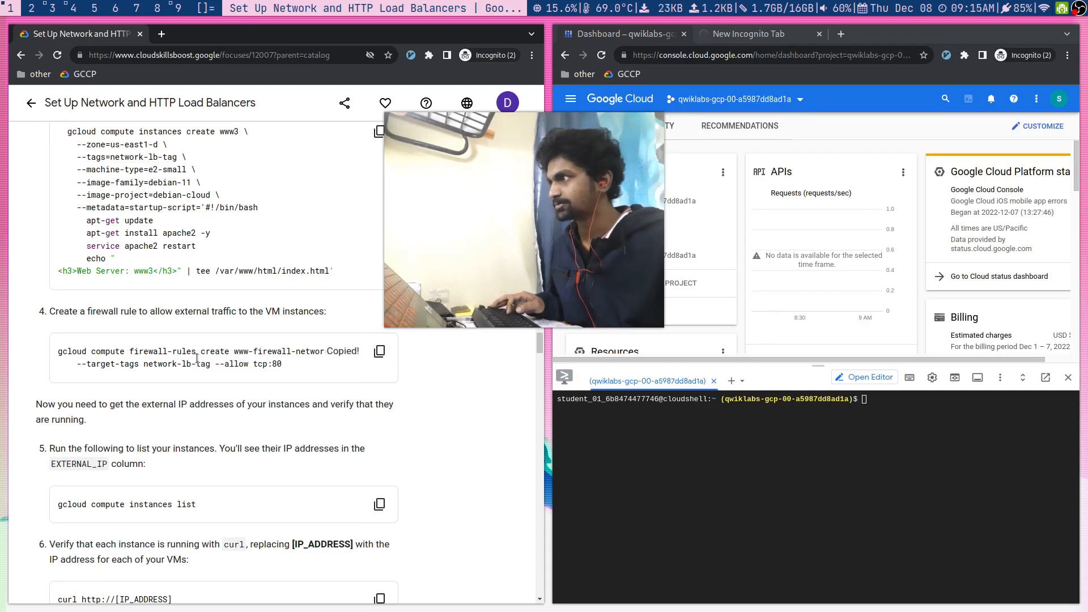
{"action": "scroll", "coordinate": [226, 374], "scroll_direction": "up", "scroll_amount": 1}
{"action": "left_click_drag", "start_coordinate": [234, 380], "coordinate": [286, 395]}
{"action": "left_click", "coordinate": [338, 381]}
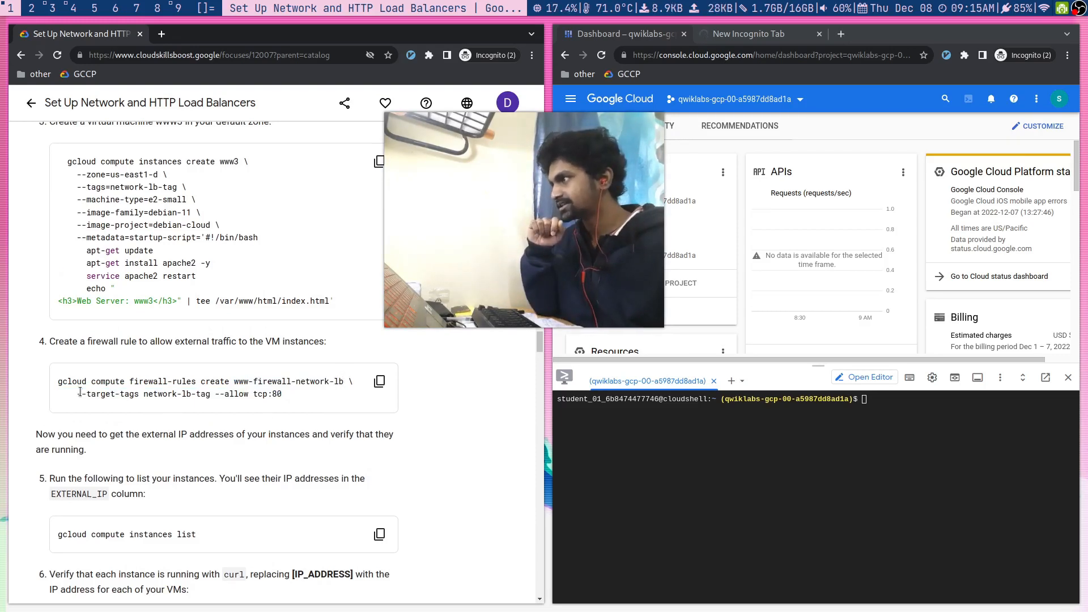
{"action": "left_click_drag", "start_coordinate": [149, 395], "coordinate": [197, 395]}
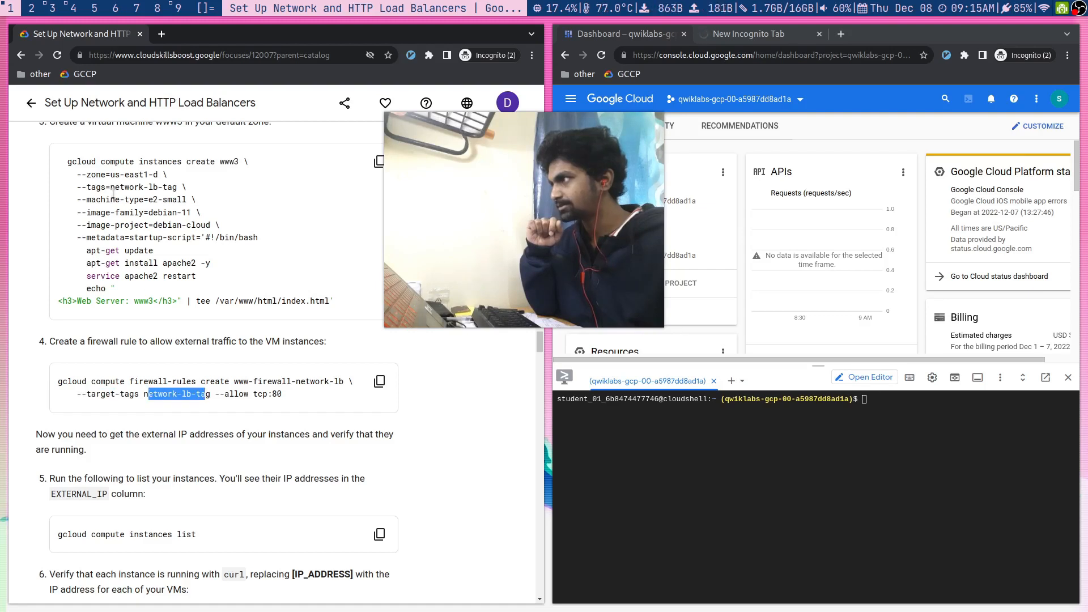
{"action": "left_click_drag", "start_coordinate": [127, 185], "coordinate": [135, 187]}
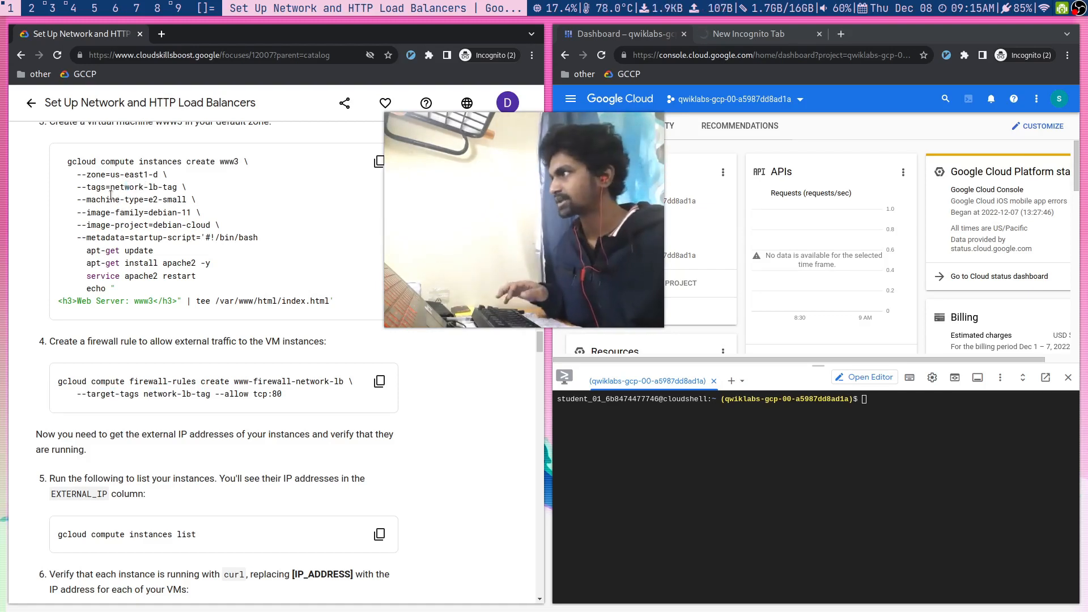
{"action": "scroll", "coordinate": [111, 194], "scroll_direction": "up", "scroll_amount": 5}
{"action": "scroll", "coordinate": [221, 356], "scroll_direction": "down", "scroll_amount": 4}
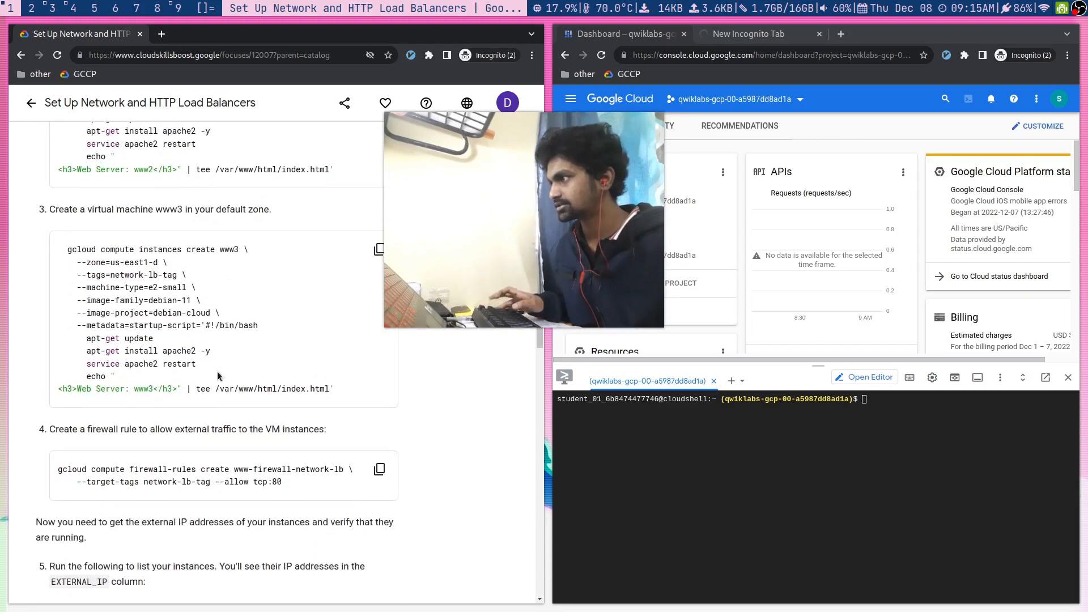
- Create firewall rule www-firewall-network-lb for target tag network-lb-tag allowing tcp:80 in Cloud Shell, and close the stalled www1 tab
{"action": "scroll", "coordinate": [218, 376], "scroll_direction": "down", "scroll_amount": 1}
{"action": "left_click", "coordinate": [379, 411]}
{"action": "left_click", "coordinate": [743, 484]}
{"action": "key", "text": "ctrl+v"}
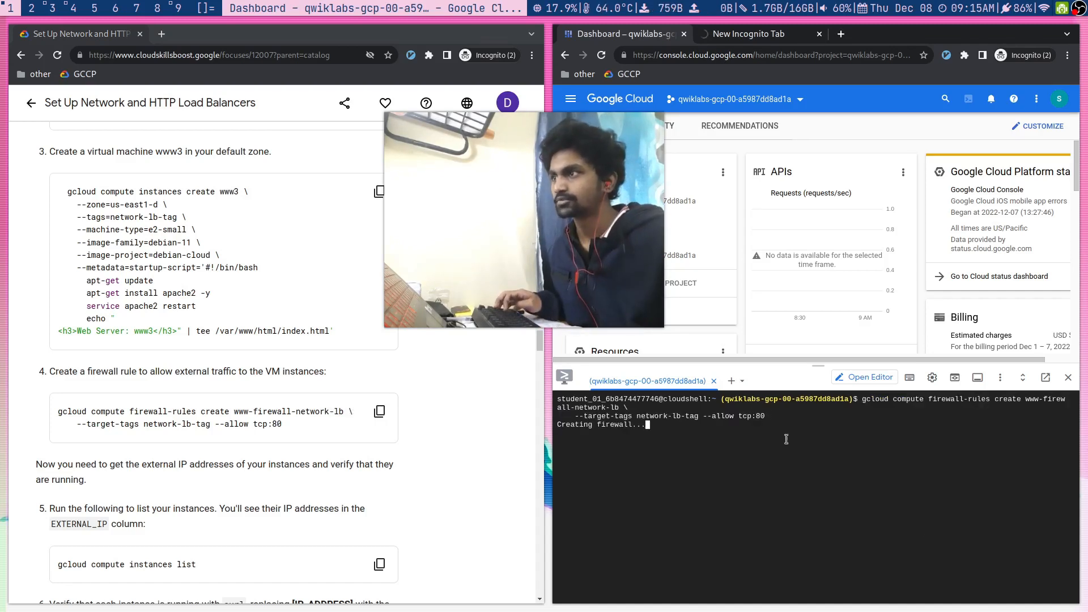
{"action": "middle_click", "coordinate": [736, 30]}
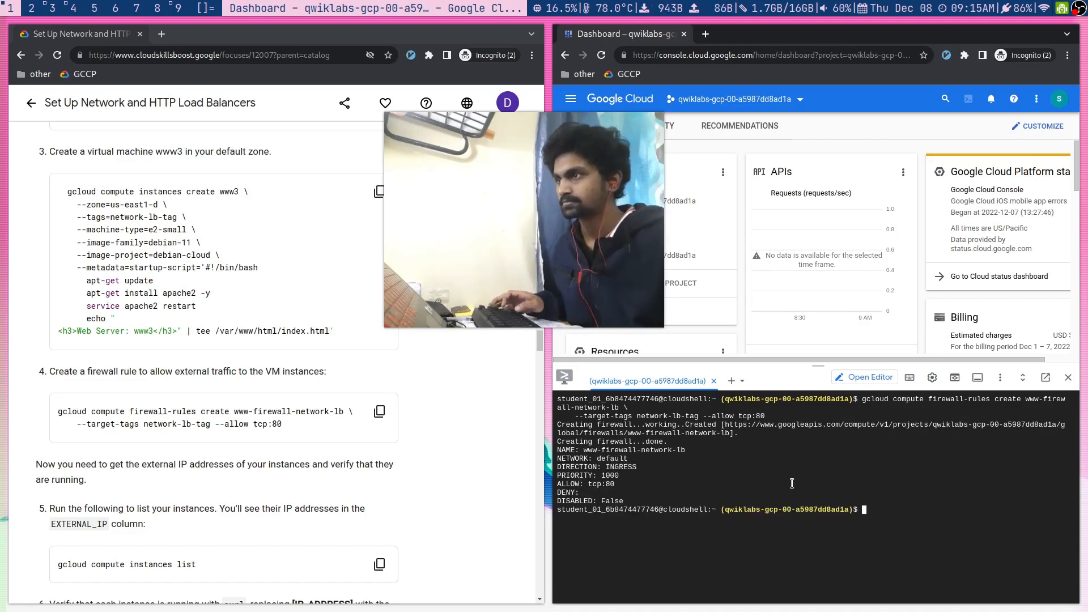
- List the compute instances again in Cloud Shell and load www1's external IP address, 34.74.133.137, in a new browser tab
{"action": "key", "text": "ctrl+v"}
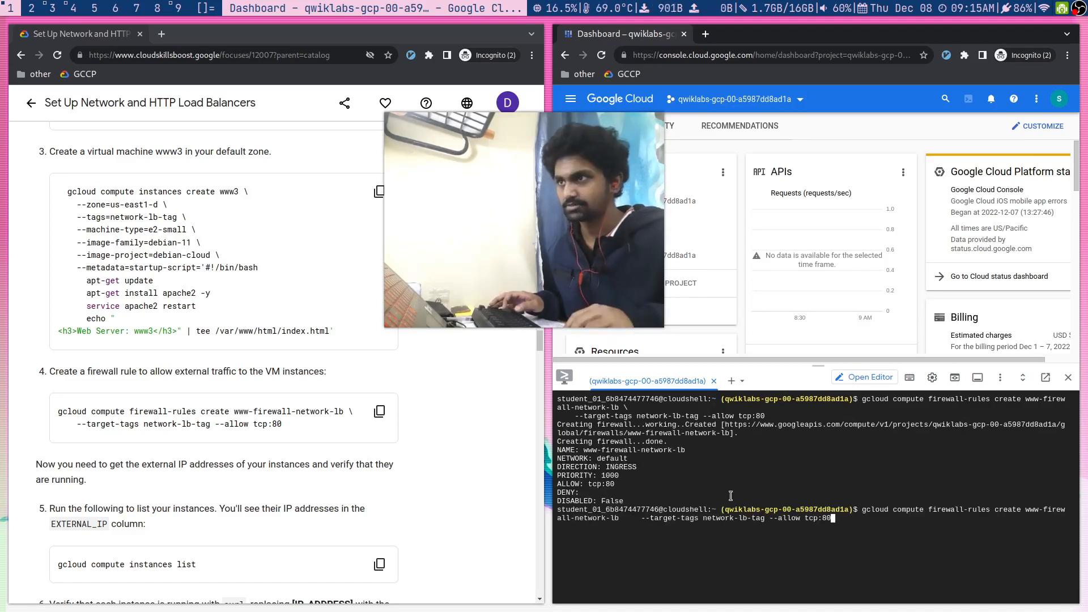
{"action": "key", "text": "Return"}
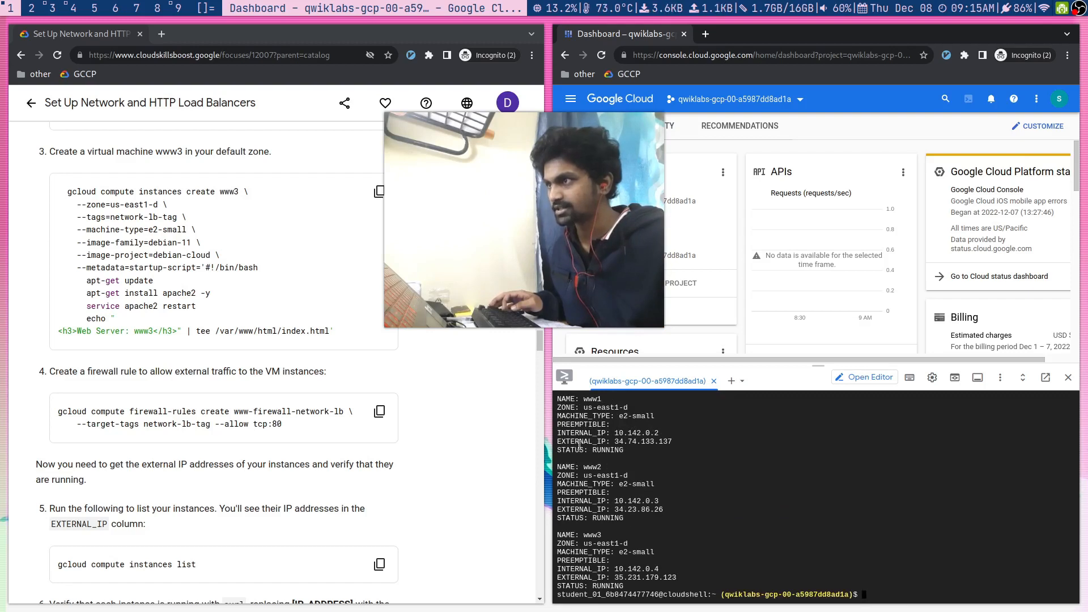
{"action": "left_click_drag", "start_coordinate": [615, 442], "coordinate": [673, 442]}
{"action": "right_click", "coordinate": [656, 435]}
{"action": "left_click", "coordinate": [707, 36]}
{"action": "left_click", "coordinate": [707, 35]}
{"action": "key", "text": "ctrl+v"}
{"action": "key", "text": "Return"}
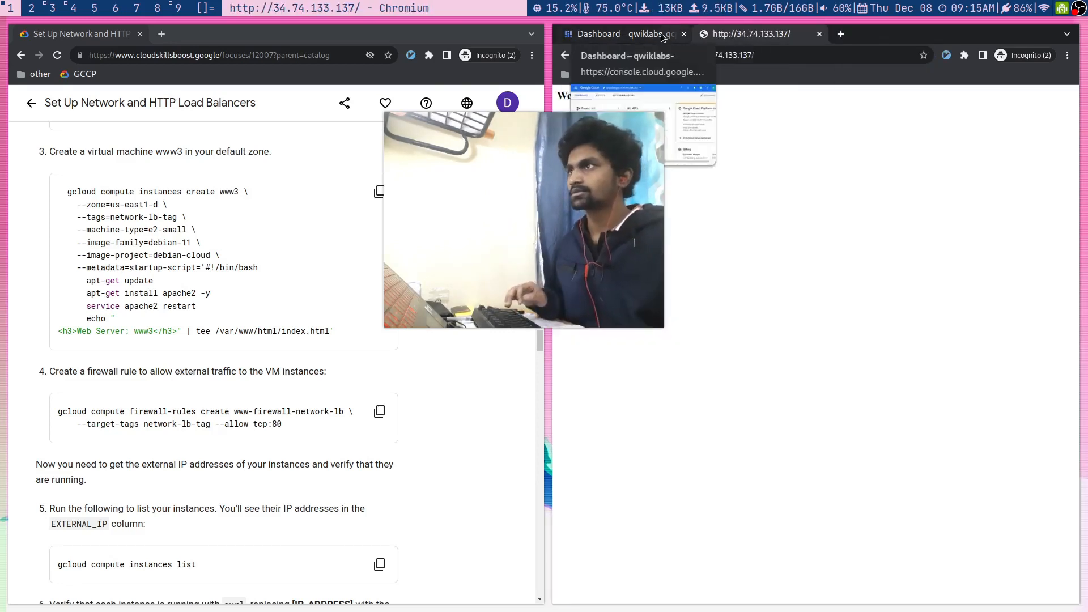
- Copy www2's external IP address, 34.23.86.26, from the instance list, load it in a new browser tab, and return to the dashboard
{"action": "left_click", "coordinate": [661, 35]}
{"action": "left_click_drag", "start_coordinate": [615, 509], "coordinate": [664, 510]}
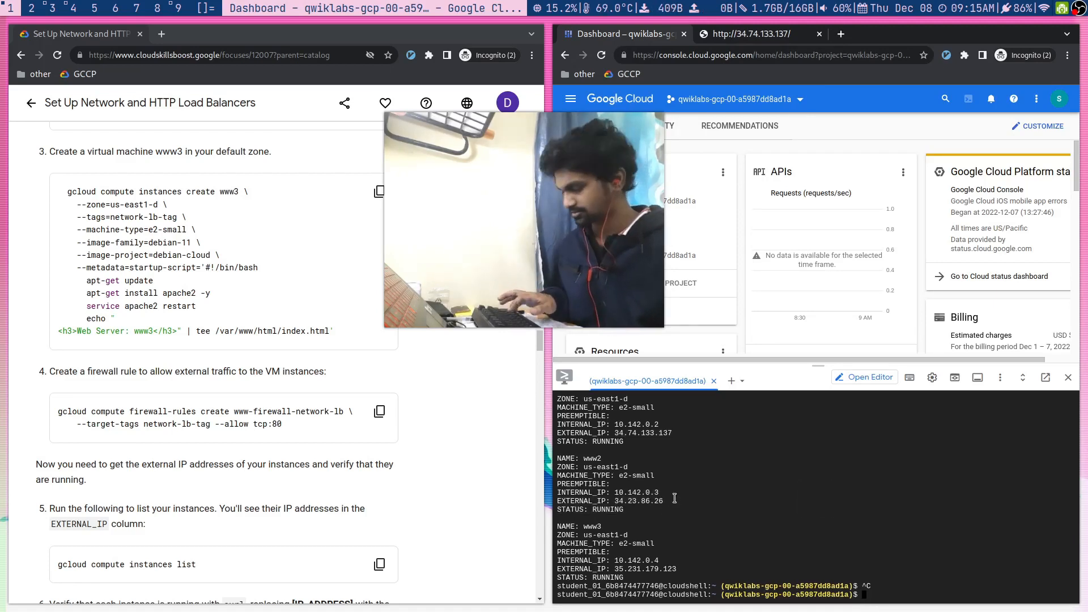
{"action": "key", "text": "ctrl+t"}
{"action": "key", "text": "ctrl+v"}
{"action": "key", "text": "Return"}
{"action": "key", "text": "ctrl+1"}
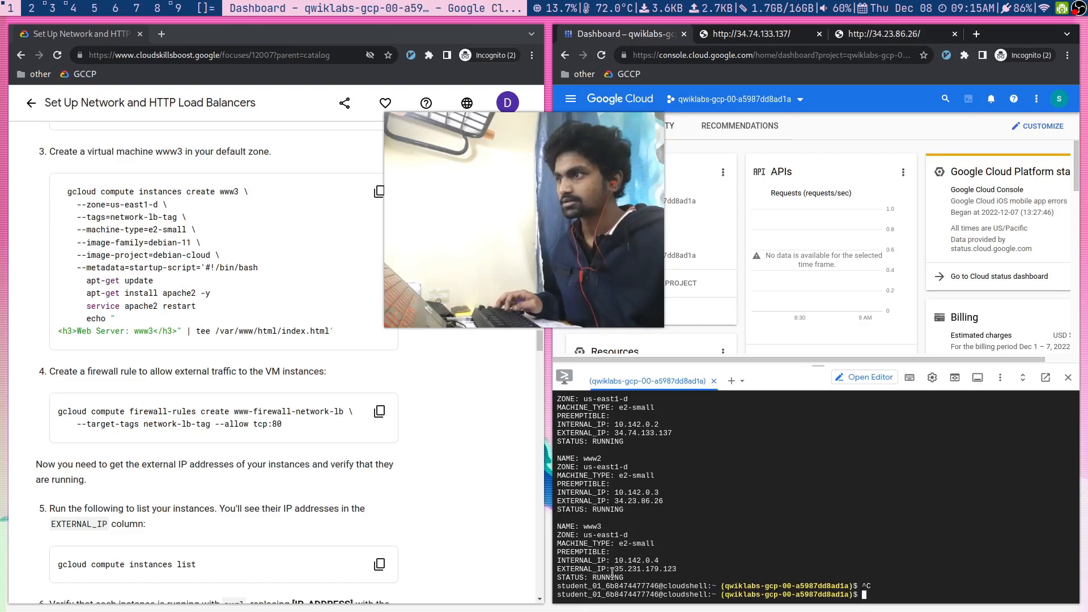
- Copy www3's external IP address, 35.231.179.123, from the instance list and load it in a new browser tab
{"action": "left_click_drag", "start_coordinate": [616, 568], "coordinate": [677, 567]}
{"action": "key", "text": "ctrl+t"}
{"action": "key", "text": "ctrl+v"}
{"action": "key", "text": "Return"}
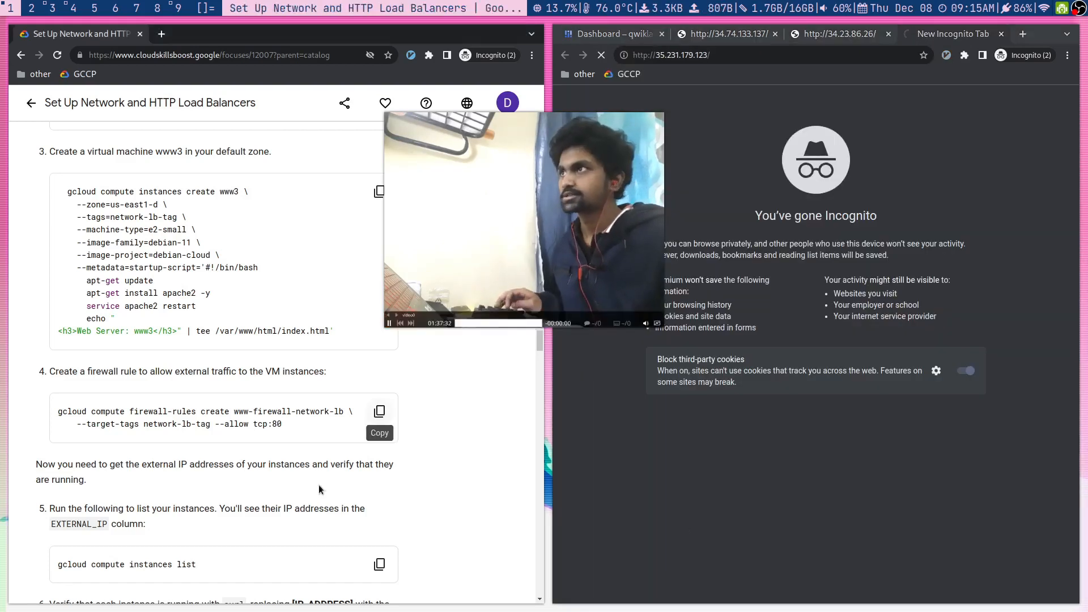
- Review the pages served by www1, www2 and www3 in their browser tabs
{"action": "left_click", "coordinate": [691, 34]}
{"action": "left_click_drag", "start_coordinate": [474, 231], "coordinate": [379, 264]}
{"action": "scroll", "coordinate": [62, 425], "scroll_direction": "up", "scroll_amount": 8}
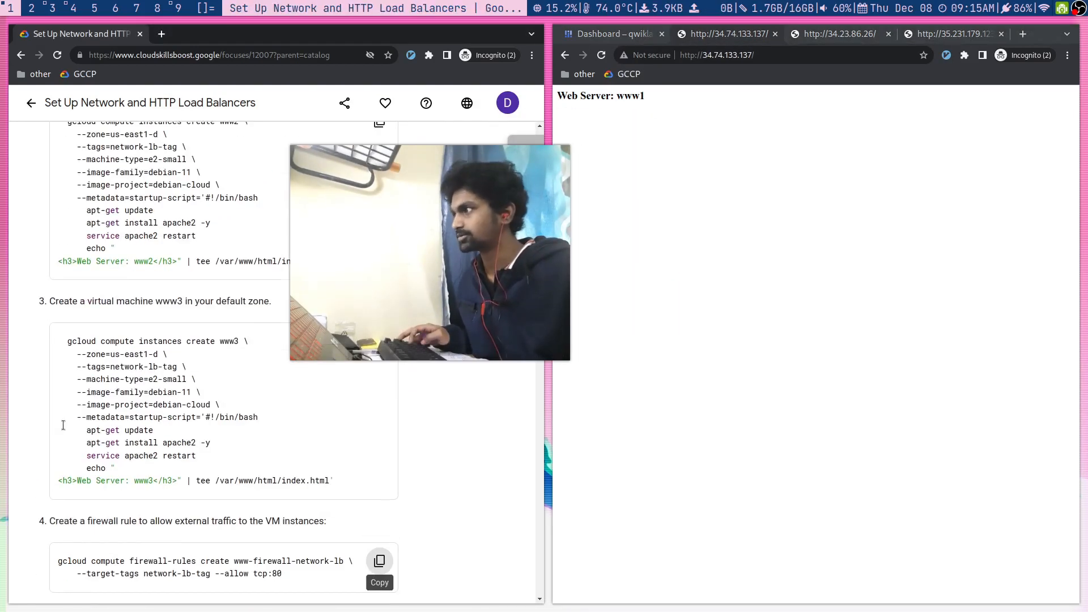
{"action": "left_click", "coordinate": [822, 34]}
{"action": "key", "text": "ctrl+Tab"}
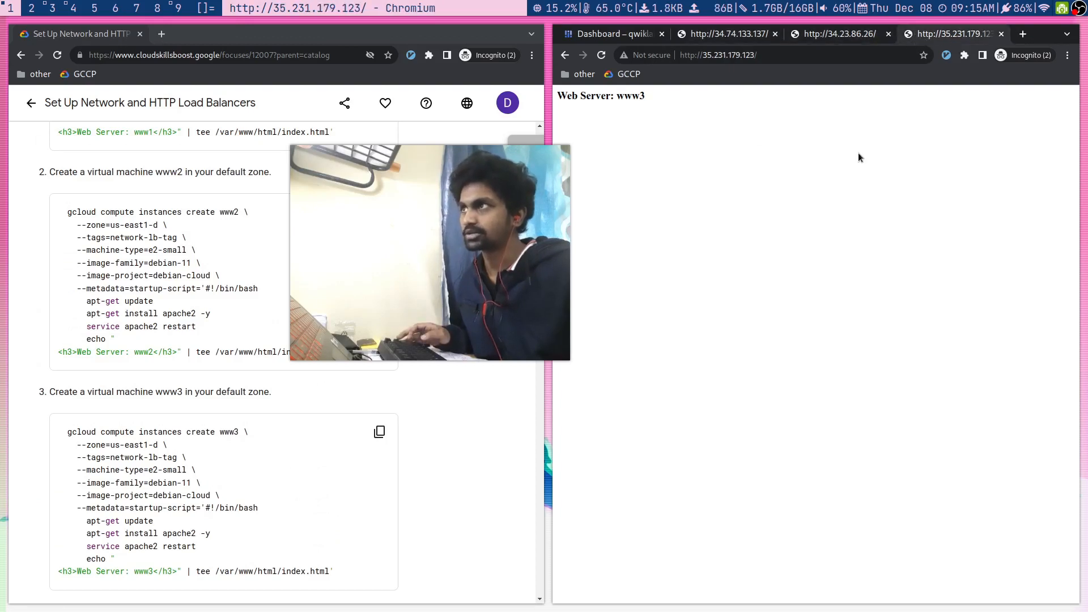
- Go back to the Google Cloud dashboard and clear the instance list from the Cloud Shell terminal
{"action": "left_click", "coordinate": [627, 31]}
{"action": "left_click_drag", "start_coordinate": [432, 245], "coordinate": [454, 263]}
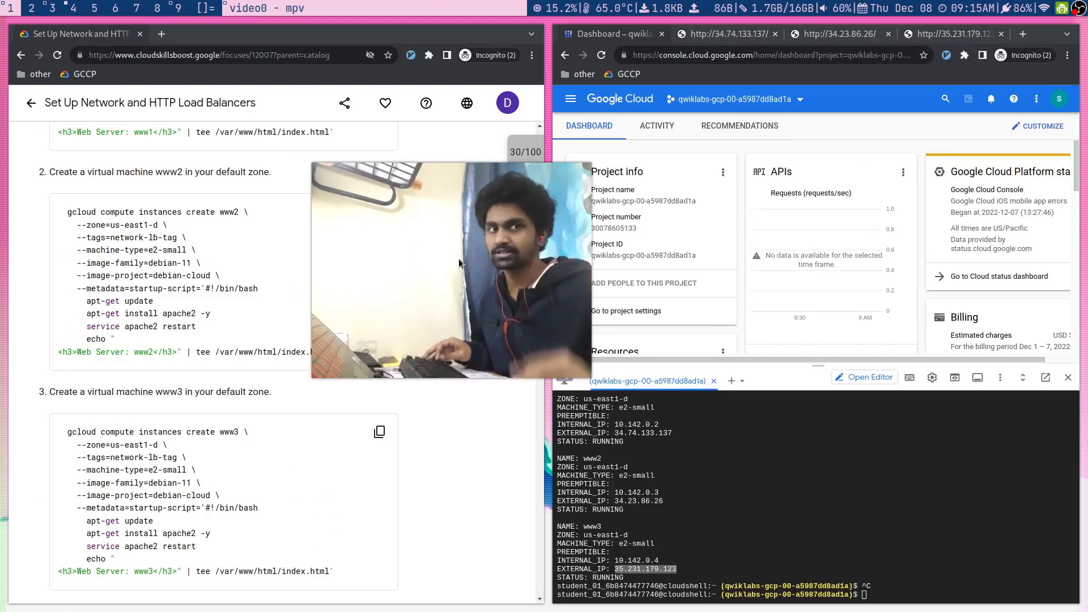
{"action": "right_click", "coordinate": [616, 29]}
{"action": "left_click", "coordinate": [848, 544]}
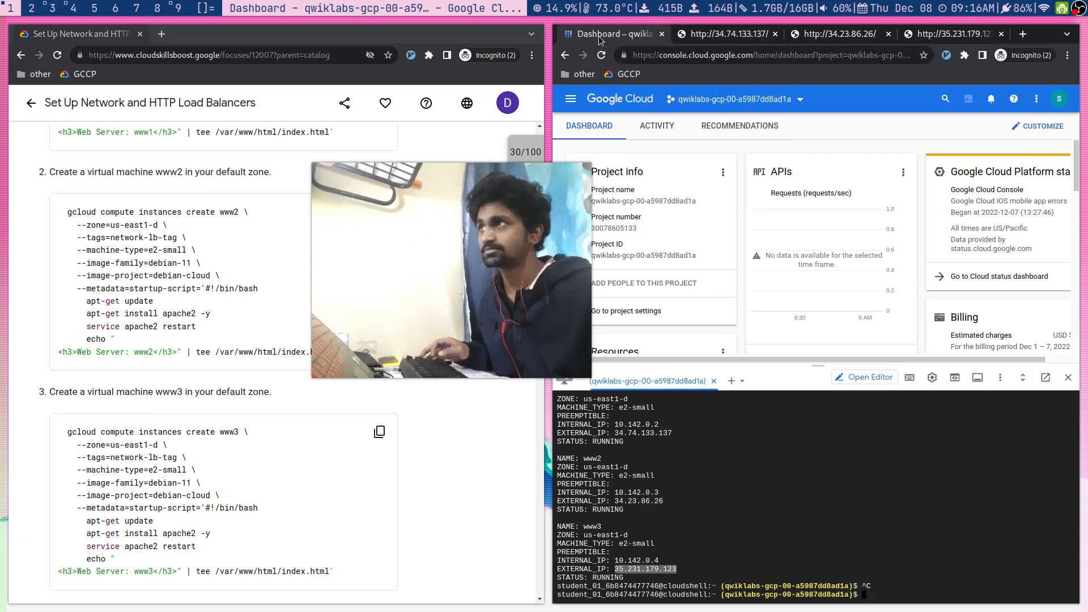
{"action": "left_click", "coordinate": [848, 544]}
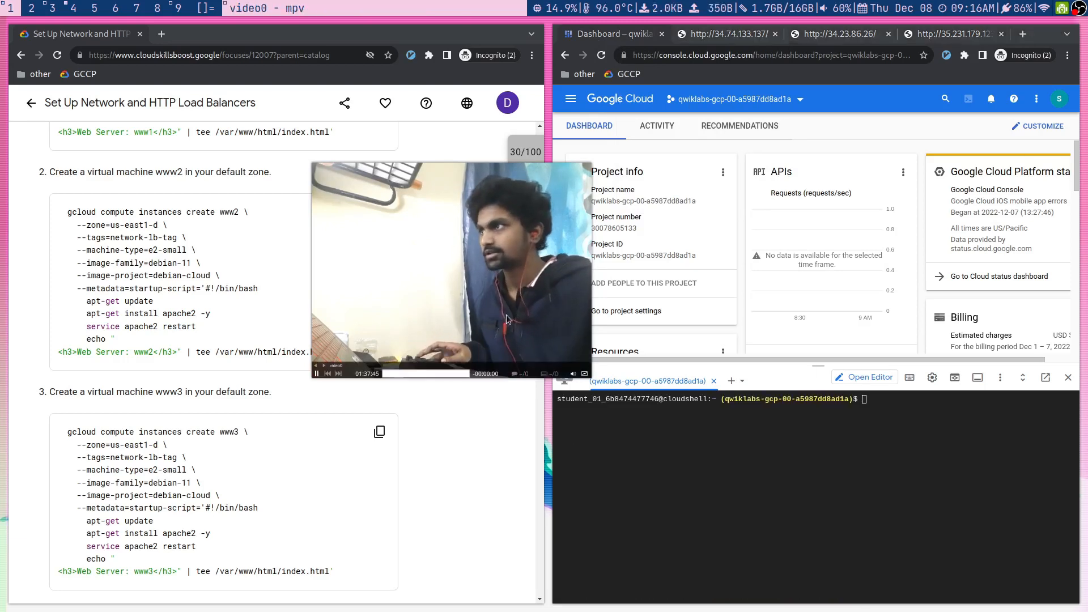
- Copy the lab's curl command into Cloud Shell and remove its [IP_ADDRESS] placeholder
{"action": "scroll", "coordinate": [426, 538], "scroll_direction": "down", "scroll_amount": 3}
{"action": "scroll", "coordinate": [426, 537], "scroll_direction": "down", "scroll_amount": 3}
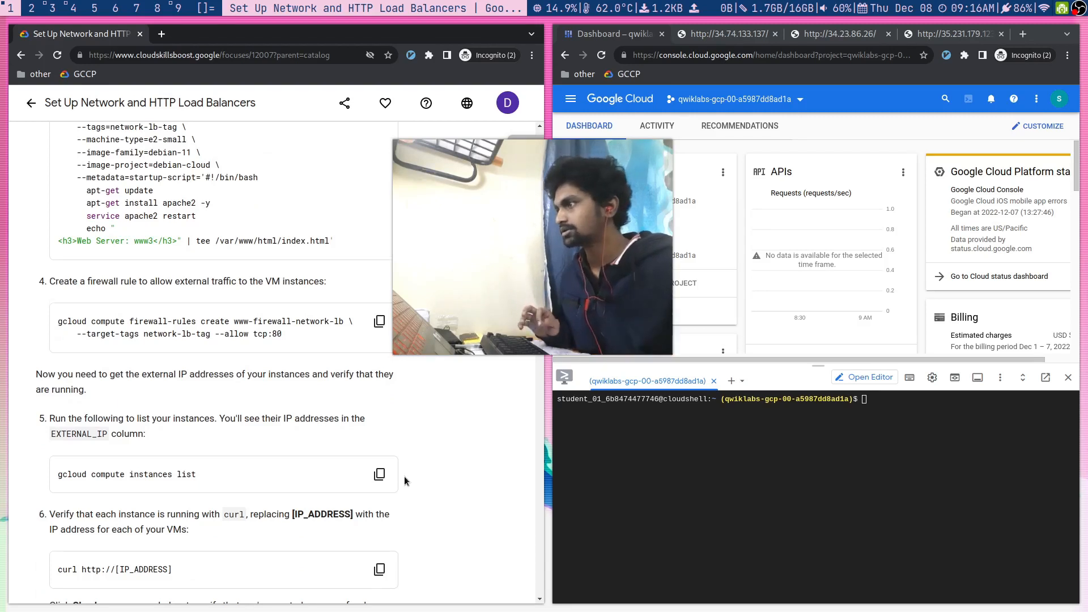
{"action": "scroll", "coordinate": [404, 476], "scroll_direction": "down", "scroll_amount": 1}
{"action": "left_click", "coordinate": [379, 539]}
{"action": "left_click", "coordinate": [717, 35]}
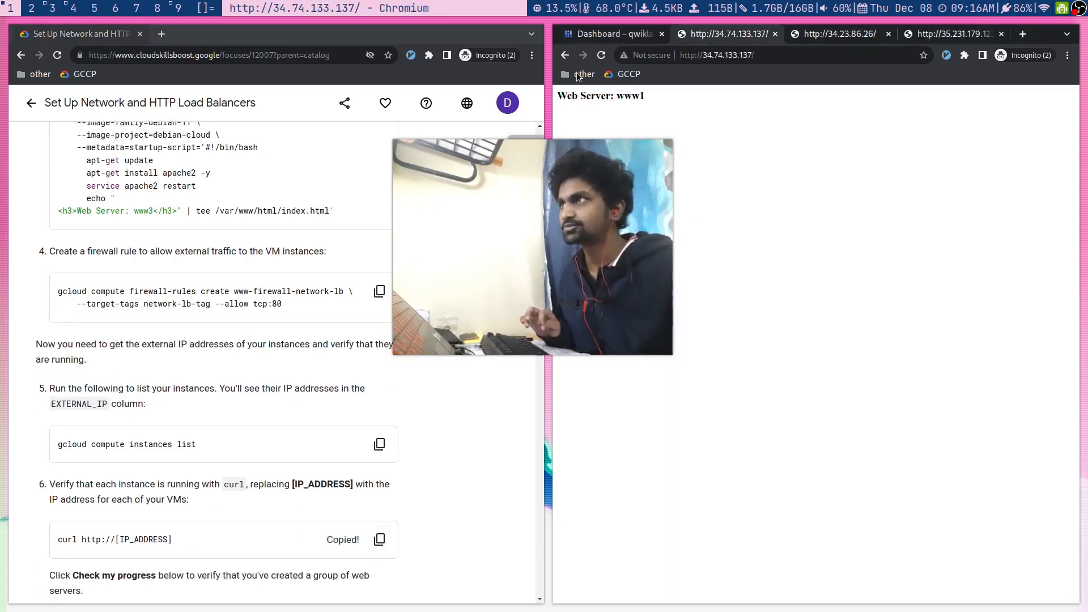
{"action": "left_click", "coordinate": [629, 36]}
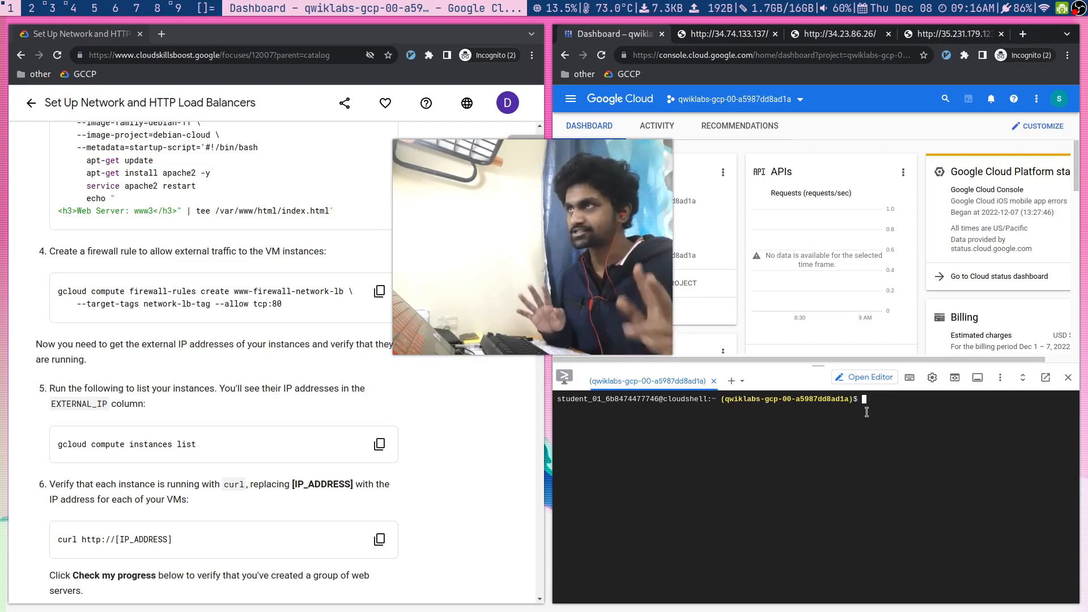
{"action": "key", "text": "ctrl+v"}
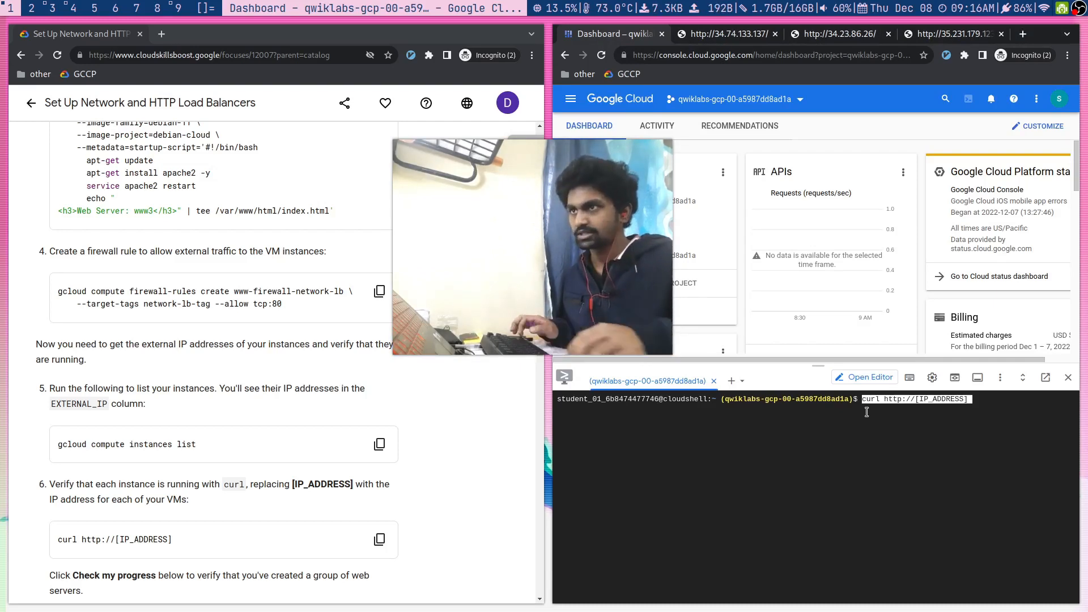
{"action": "key", "text": "Right"}
{"action": "key", "text": "BackSpace"}
{"action": "key", "text": "BackSpace"}
{"action": "key", "text": "BackSpace"}
{"action": "key", "text": "BackSpace"}
{"action": "key", "text": "BackSpace"}
{"action": "key", "text": "BackSpace"}
{"action": "key", "text": "BackSpace"}
{"action": "key", "text": "BackSpace"}
{"action": "key", "text": "BackSpace"}
{"action": "key", "text": "BackSpace"}
{"action": "key", "text": "BackSpace"}
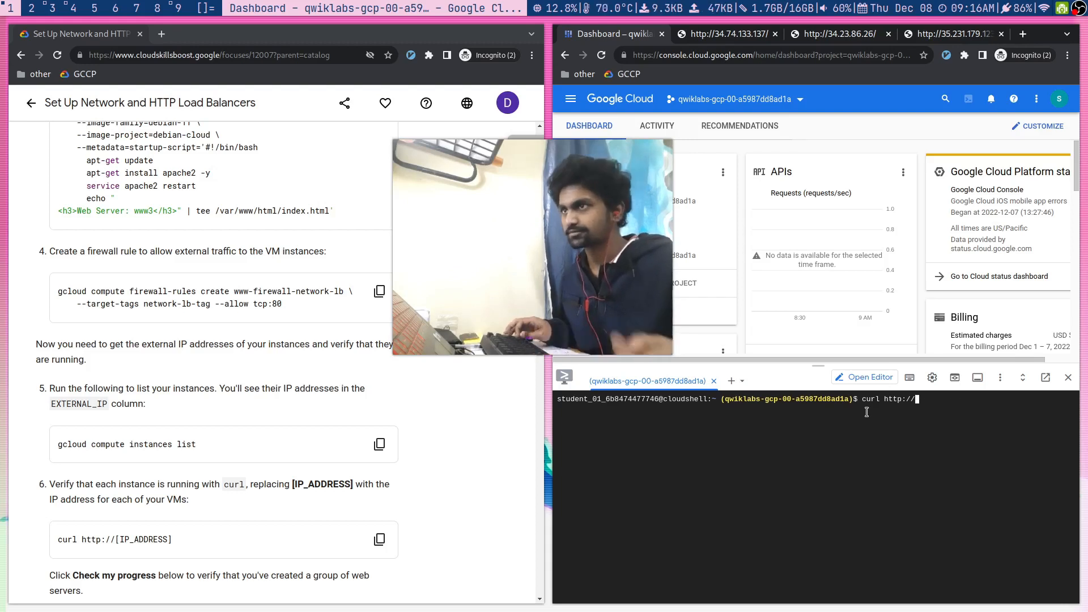
{"action": "key", "text": "ctrl+Tab"}
{"action": "left_click", "coordinate": [745, 50]}
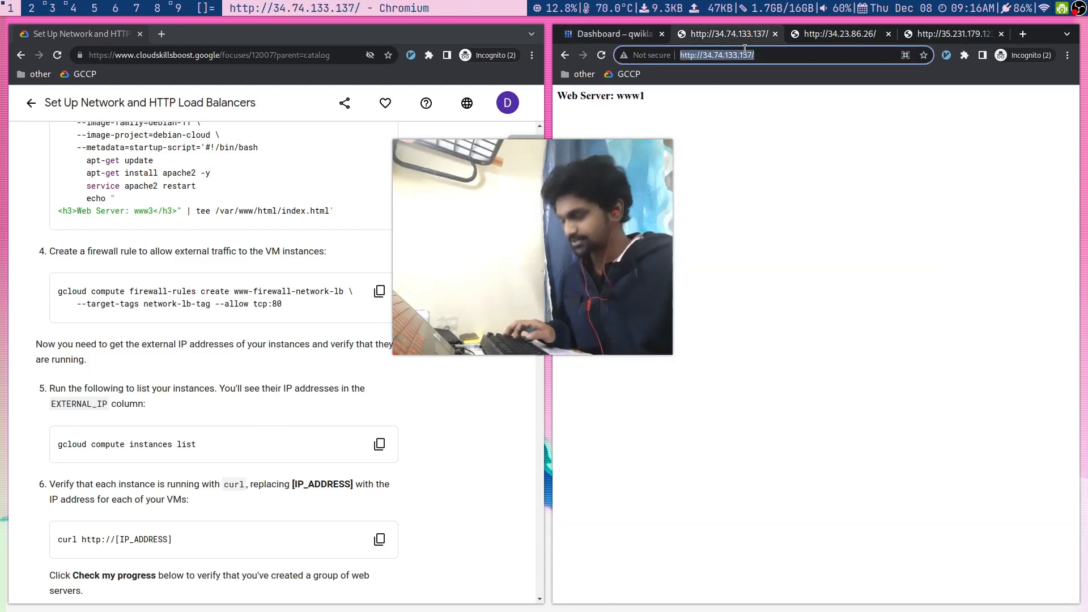
{"action": "key", "text": "ctrl+shift+Tab"}
{"action": "key", "text": "BackSpace"}
{"action": "key", "text": "BackSpace"}
{"action": "key", "text": "BackSpace"}
{"action": "key", "text": "BackSpace"}
{"action": "key", "text": "BackSpace"}
{"action": "key", "text": "BackSpace"}
{"action": "key", "text": "BackSpace"}
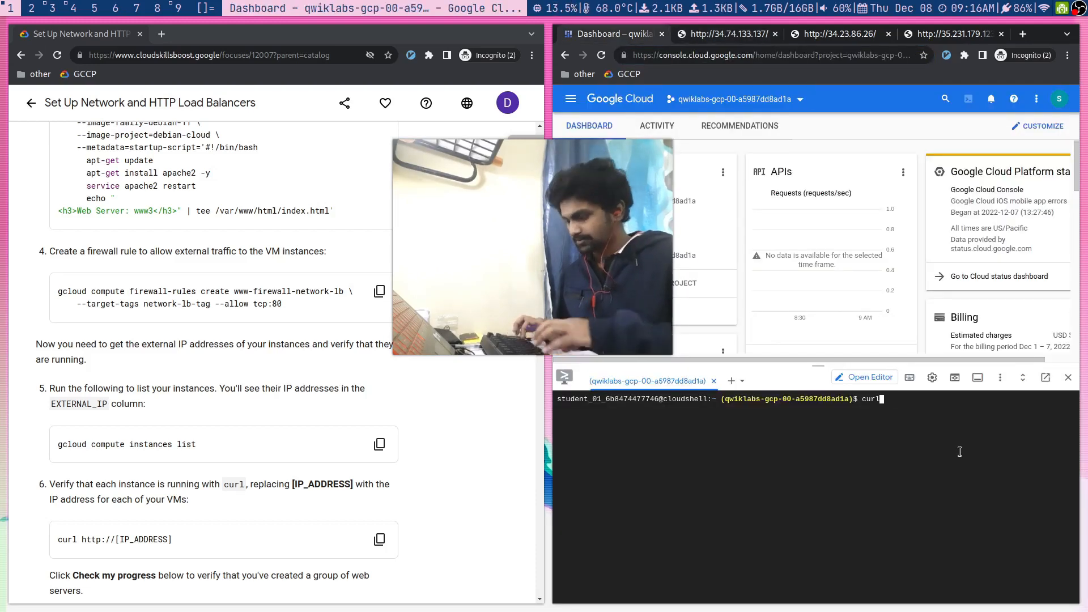
{"action": "key", "text": "ctrl+v"}
{"action": "key", "text": "Return"}
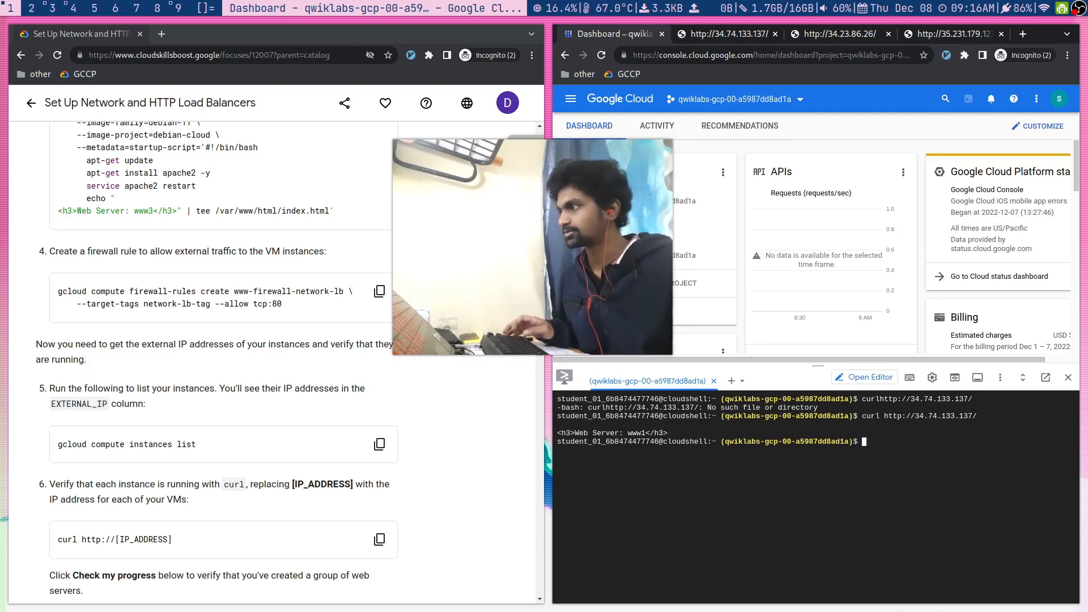
- Check the lab progress for "Create multiple web server instances" and clear the Cloud Shell terminal
{"action": "scroll", "coordinate": [452, 457], "scroll_direction": "down", "scroll_amount": 3}
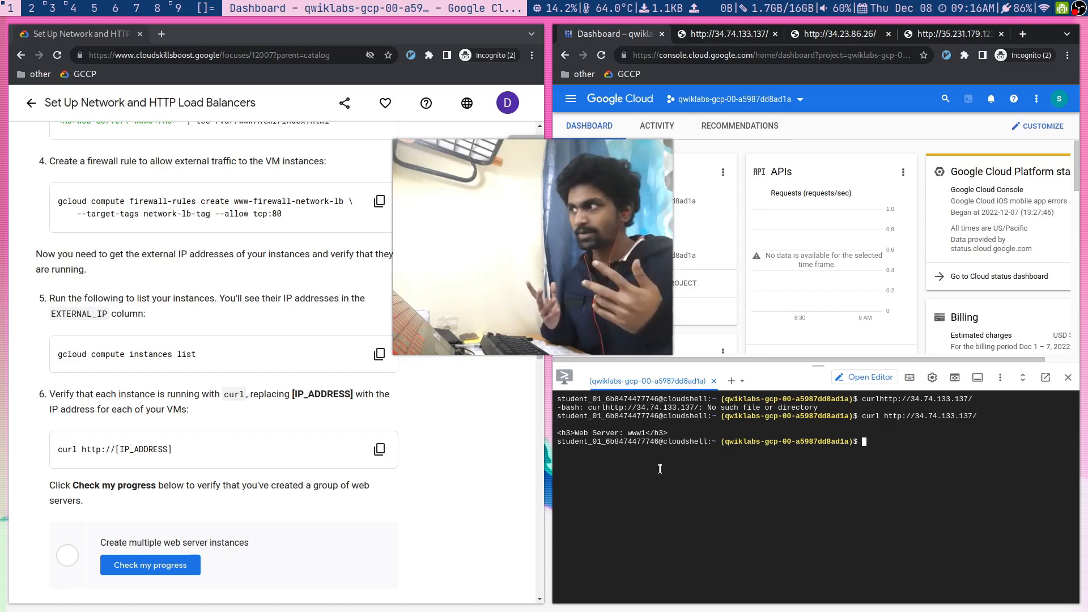
{"action": "left_click", "coordinate": [139, 567]}
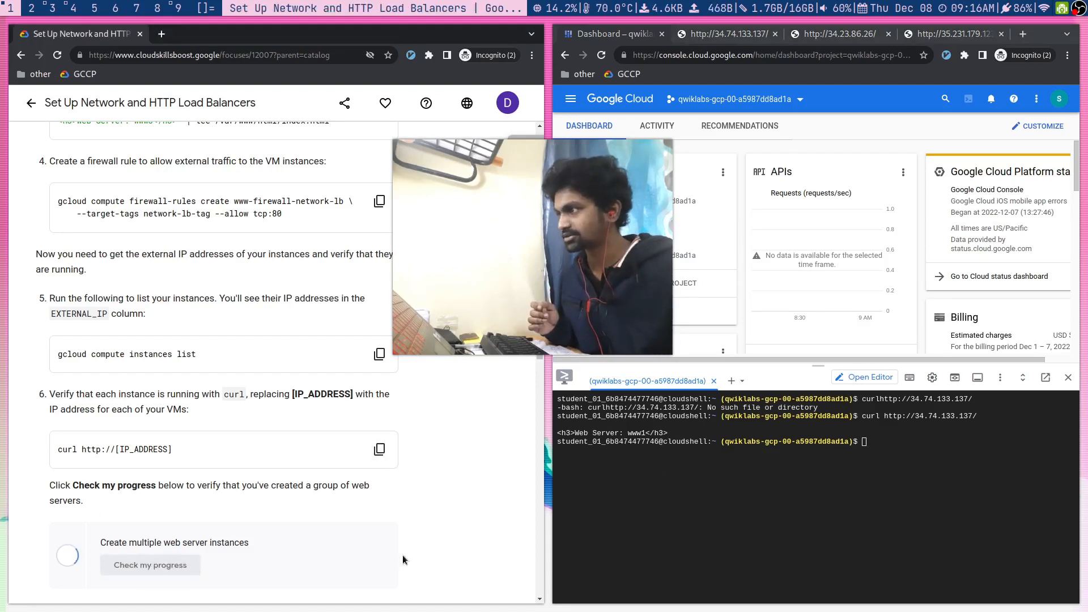
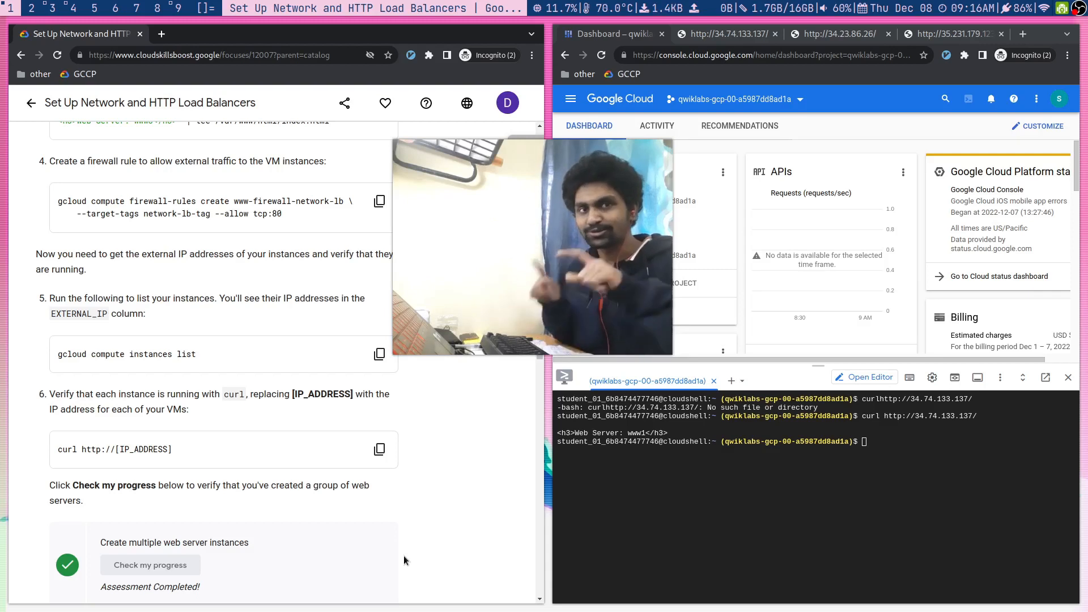
{"action": "key", "text": "ctrl+l"}
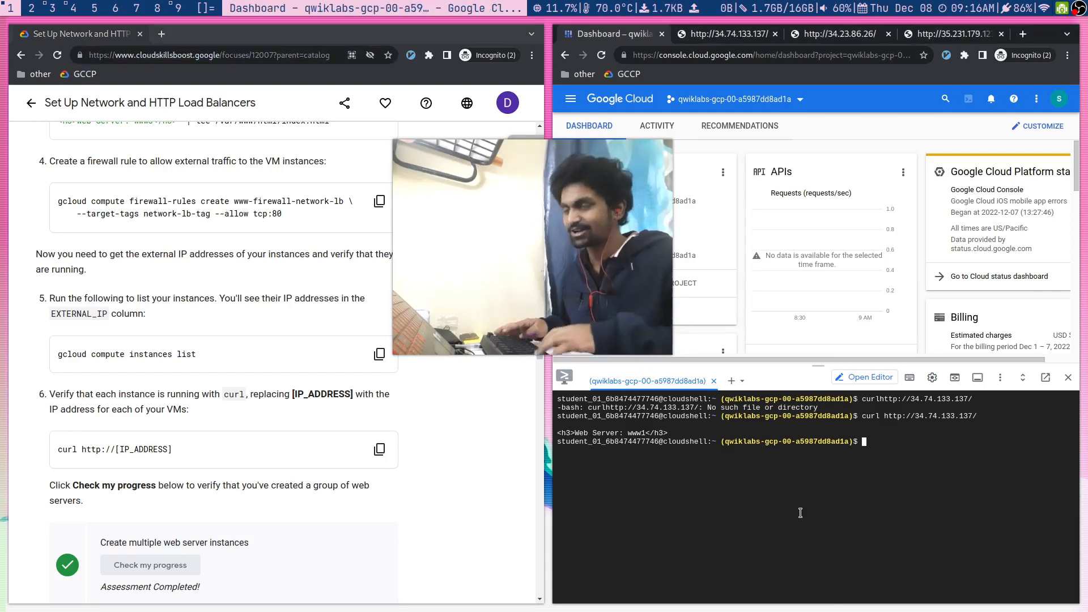
{"action": "key", "text": "ctrl+l"}
- Create the static external IP address network-lb-ip-1 in region us-east1 with Task 3's command, and clear the Cloud Shell terminal
{"action": "scroll", "coordinate": [212, 433], "scroll_direction": "down", "scroll_amount": 4}
{"action": "scroll", "coordinate": [212, 438], "scroll_direction": "down", "scroll_amount": 5}
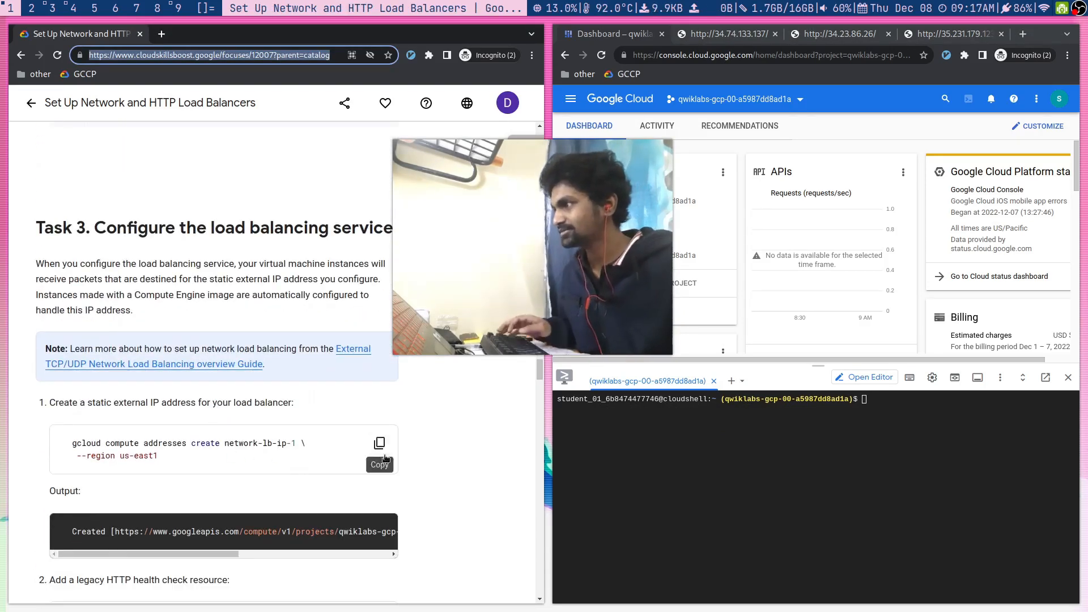
{"action": "left_click", "coordinate": [383, 453]}
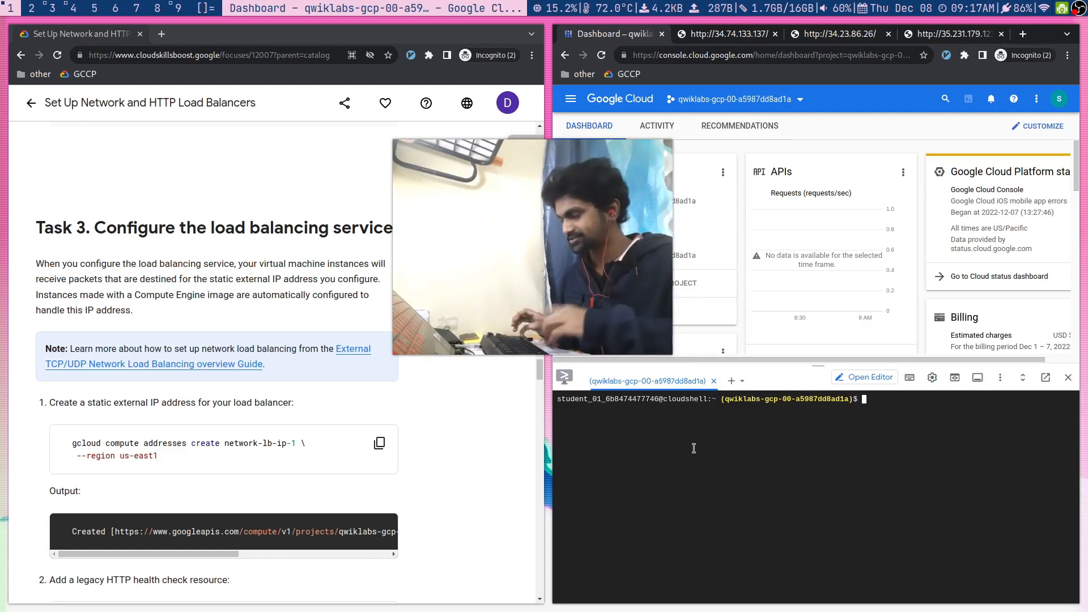
{"action": "key", "text": "ctrl+v"}
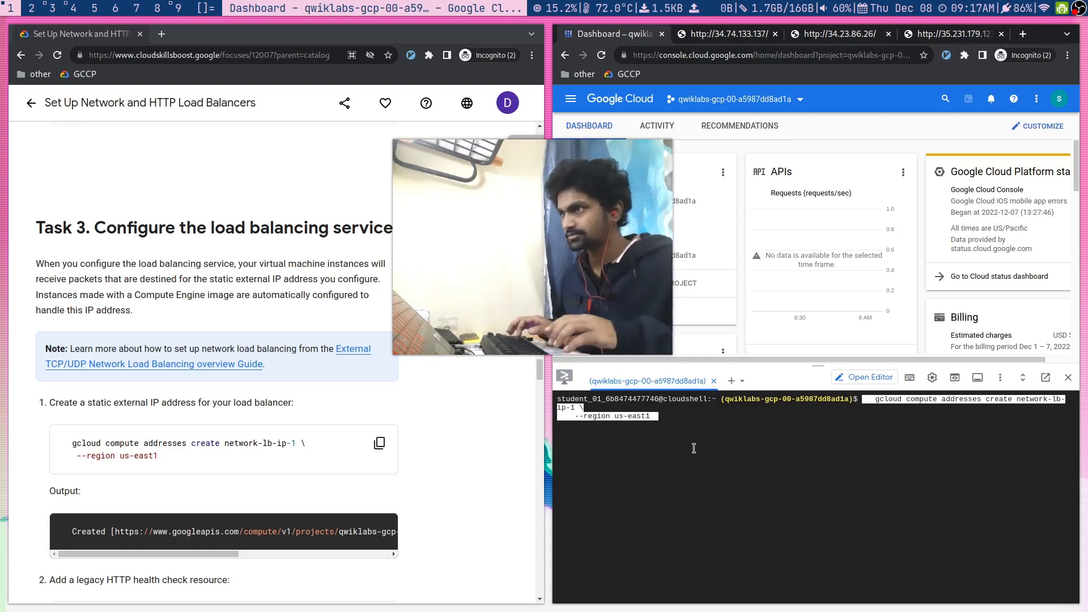
{"action": "key", "text": "Return"}
{"action": "scroll", "coordinate": [127, 418], "scroll_direction": "down", "scroll_amount": 1}
{"action": "double_click", "coordinate": [155, 414]}
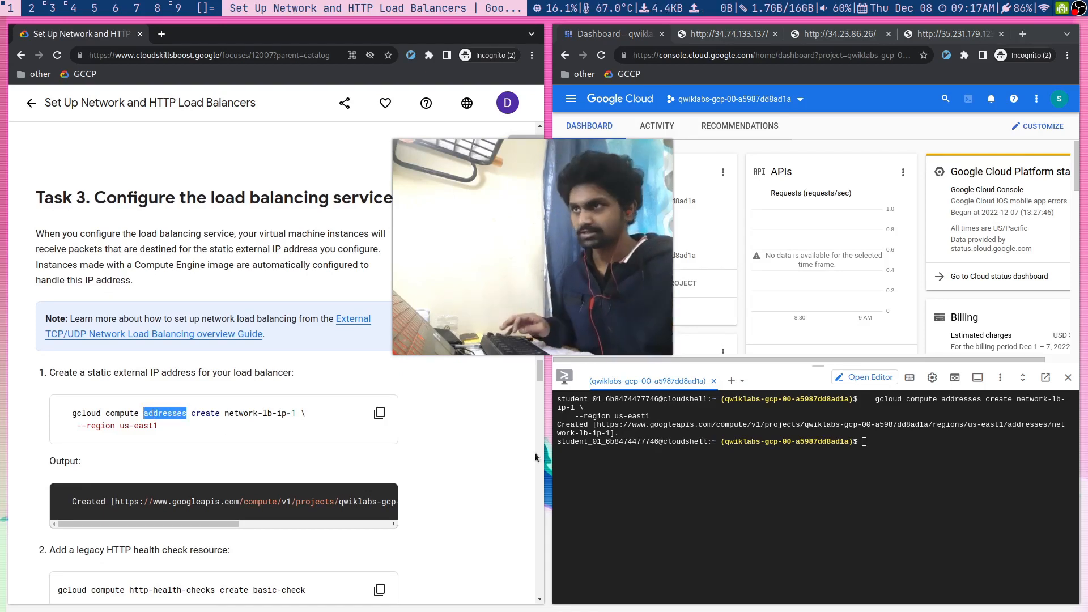
{"action": "key", "text": "ctrl+l"}
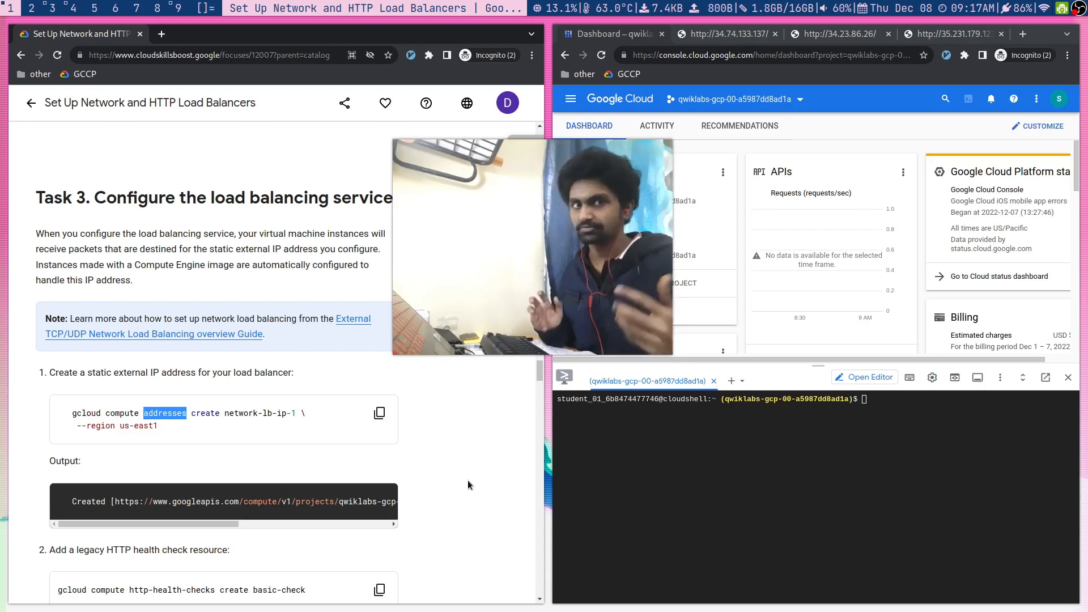
- Copy the lab's legacy HTTP health check command and run it in Cloud Shell to create basic-check
{"action": "left_click", "coordinate": [286, 444]}
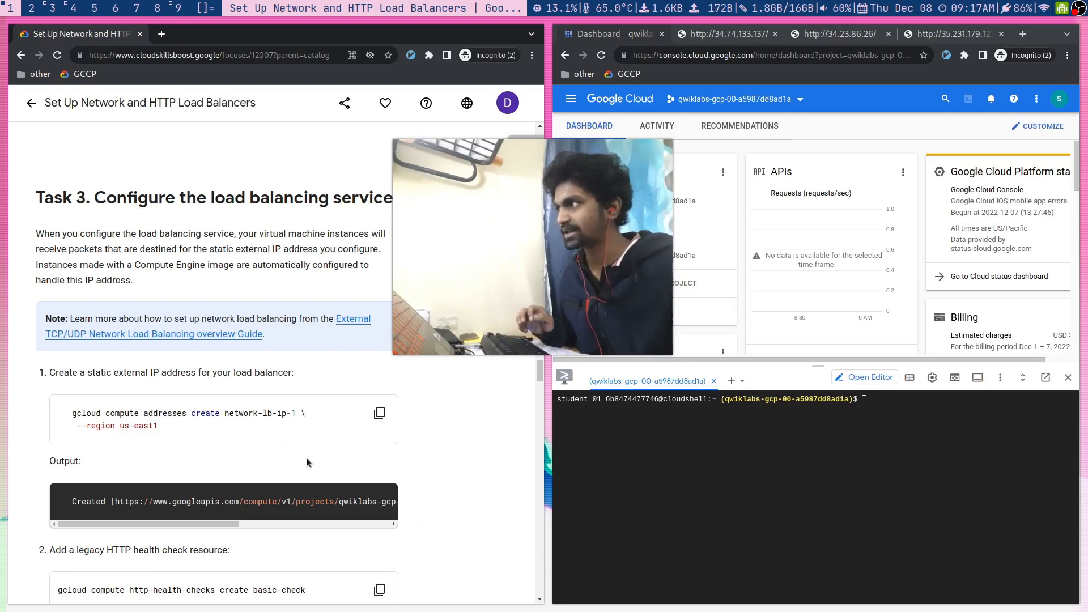
{"action": "scroll", "coordinate": [301, 454], "scroll_direction": "down", "scroll_amount": 3}
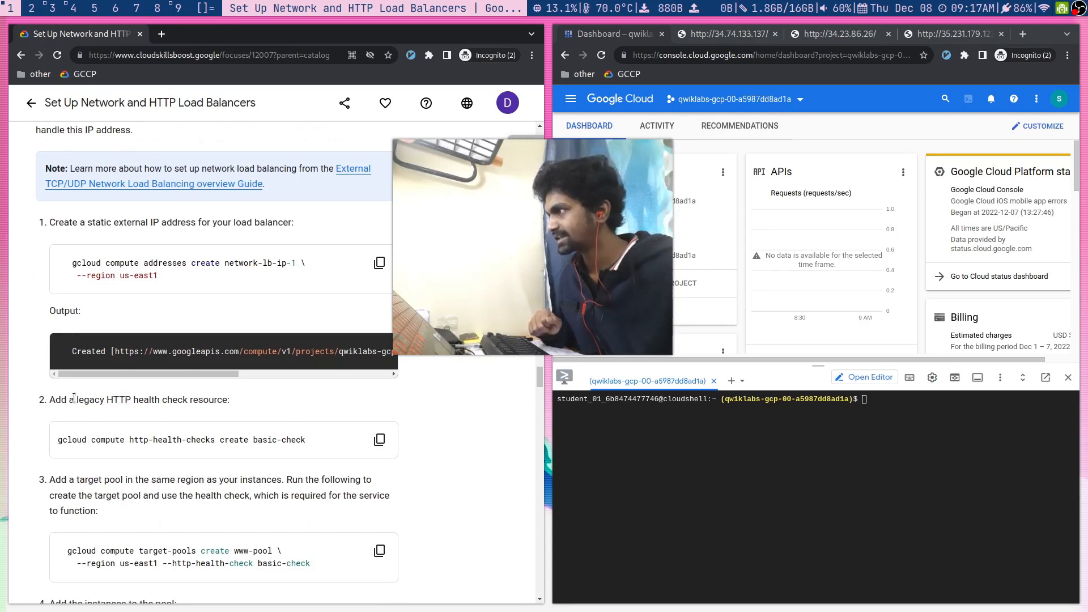
{"action": "left_click", "coordinate": [379, 440]}
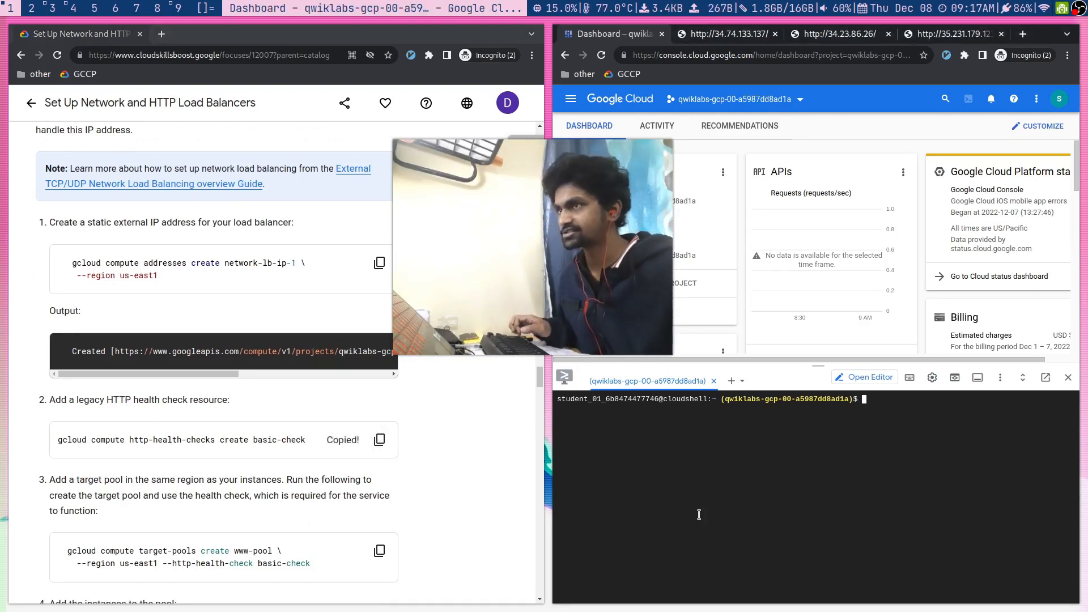
{"action": "key", "text": "ctrl+v"}
{"action": "key", "text": "Return"}
- Create target pool www-pool in region us-east1 with the basic-check HTTP health check, clearing the terminal before and after
{"action": "scroll", "coordinate": [406, 444], "scroll_direction": "down", "scroll_amount": 2}
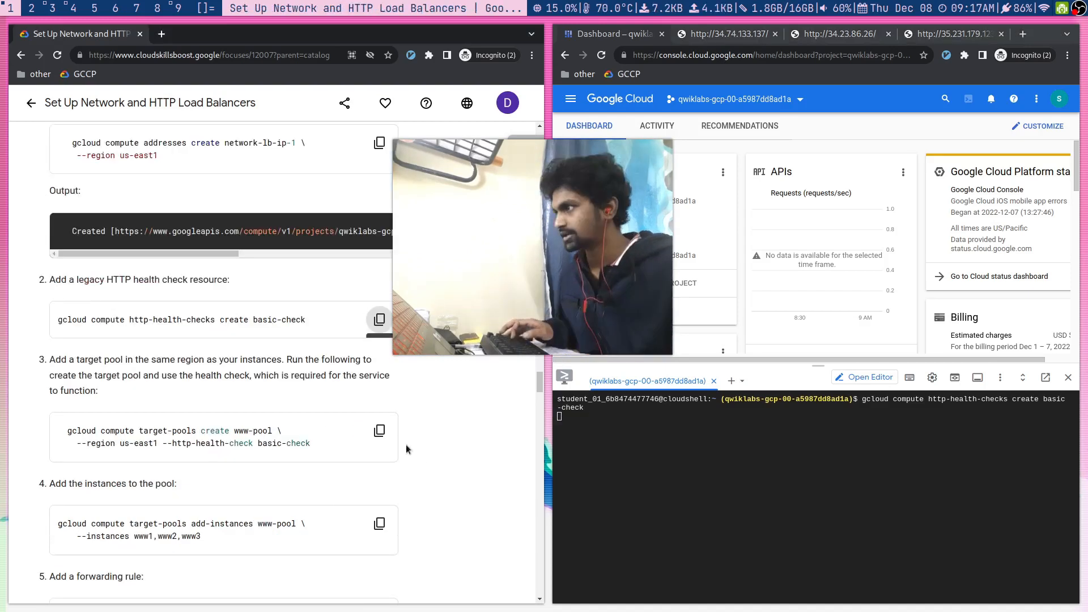
{"action": "left_click", "coordinate": [379, 431]}
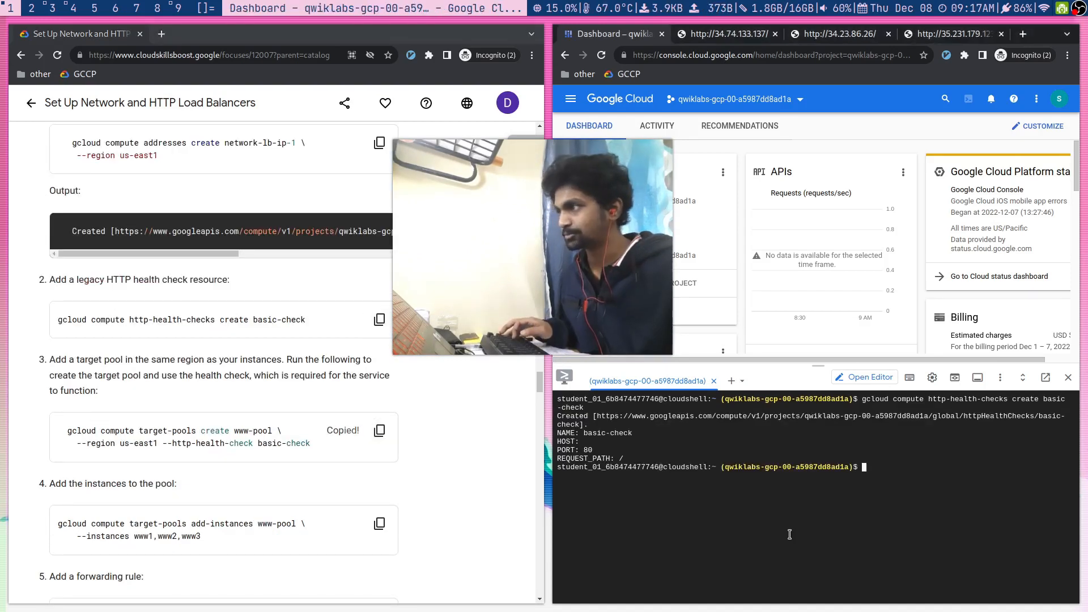
{"action": "key", "text": "ctrl+l"}
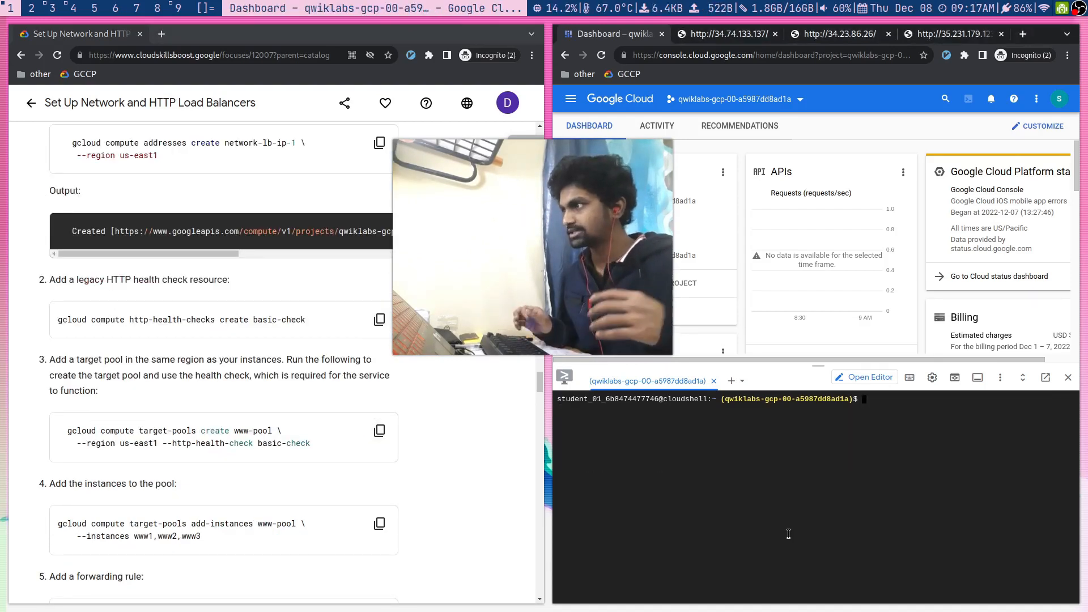
{"action": "key", "text": "ctrl+v"}
{"action": "key", "text": "Return"}
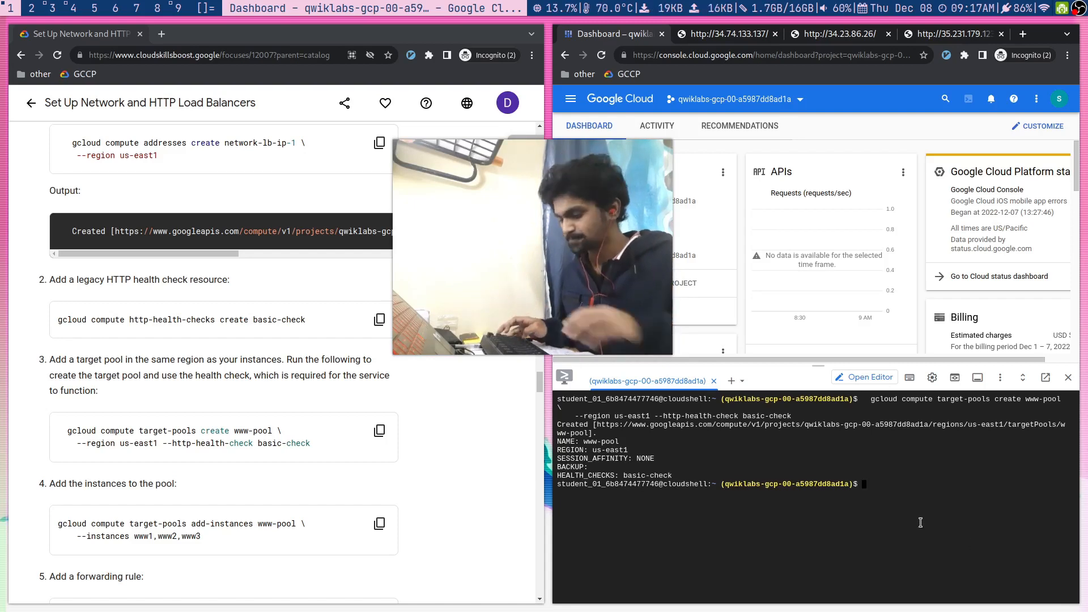
{"action": "key", "text": "ctrl+l"}
- Add instances www1, www2 and www3 to the www-pool target pool using the lab's command, and clear the terminal
{"action": "scroll", "coordinate": [86, 483], "scroll_direction": "down", "scroll_amount": 3}
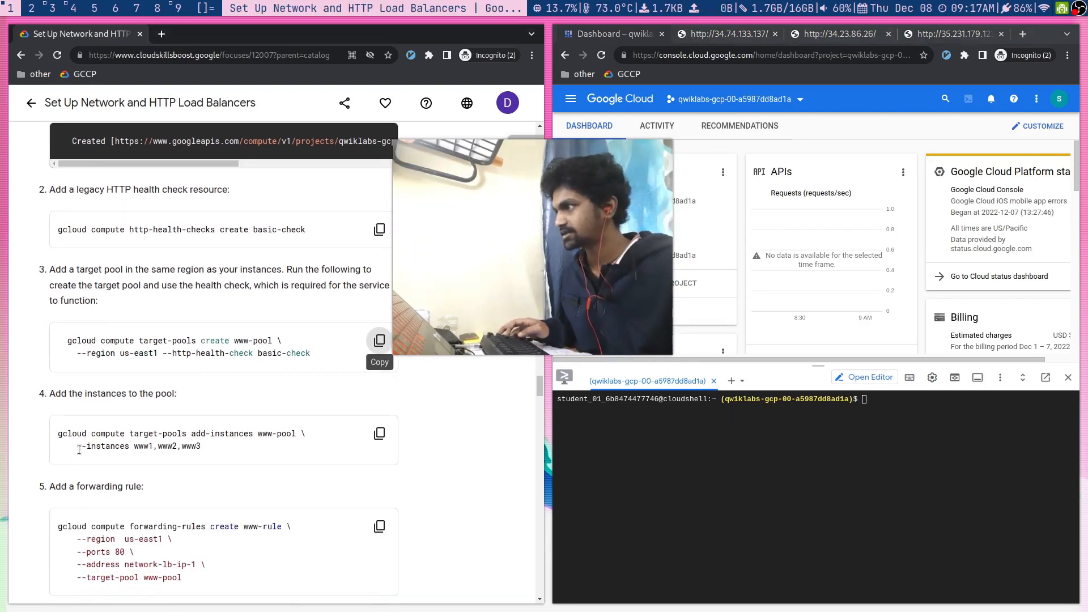
{"action": "left_click", "coordinate": [379, 433]}
{"action": "left_click", "coordinate": [712, 501]}
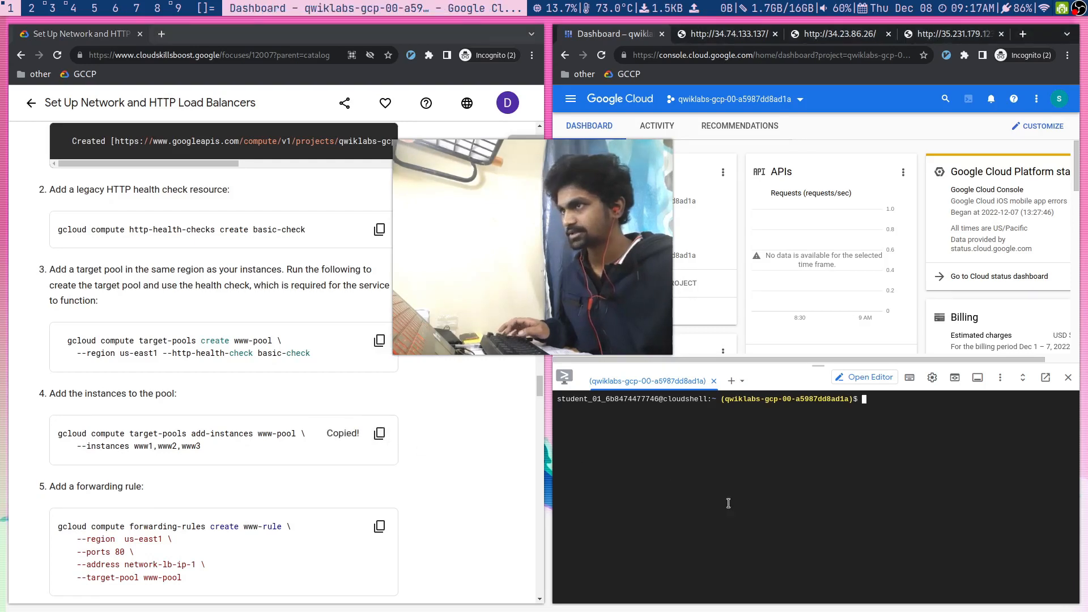
{"action": "key", "text": "ctrl+v"}
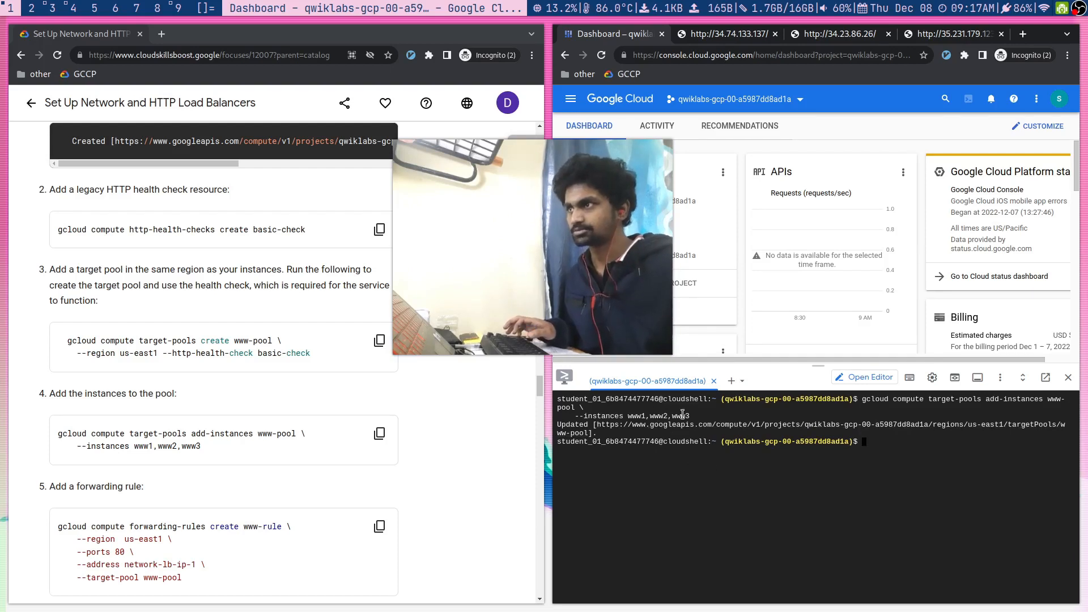
{"action": "key", "text": "ctrl+l"}
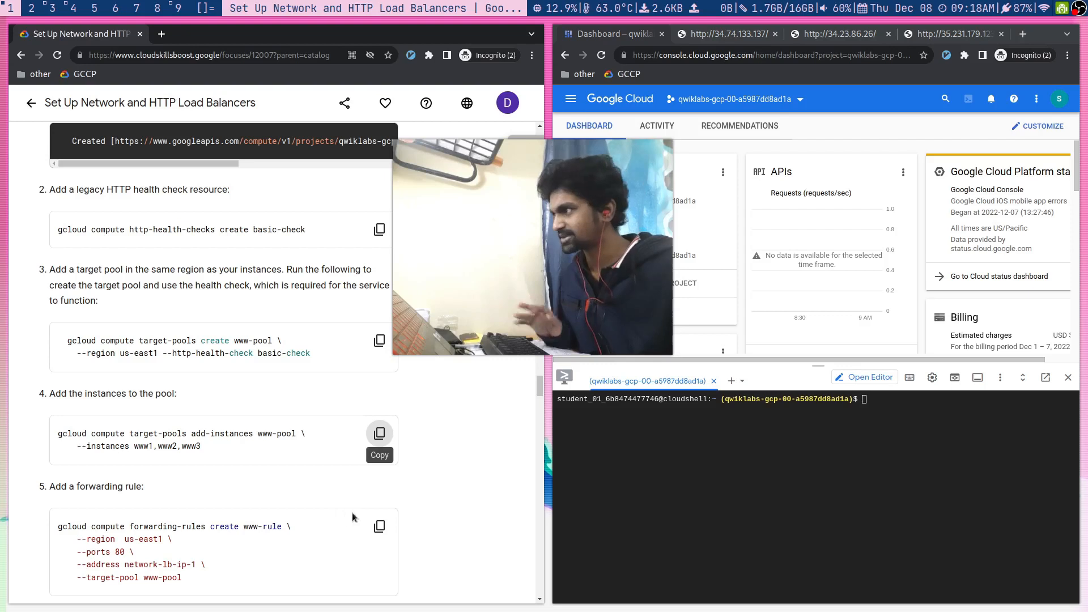
- Create forwarding rule www-rule in us-east1 on port 80 with address network-lb-ip-1 and target pool www-pool, and review its options in the lab
{"action": "scroll", "coordinate": [352, 513], "scroll_direction": "down", "scroll_amount": 2}
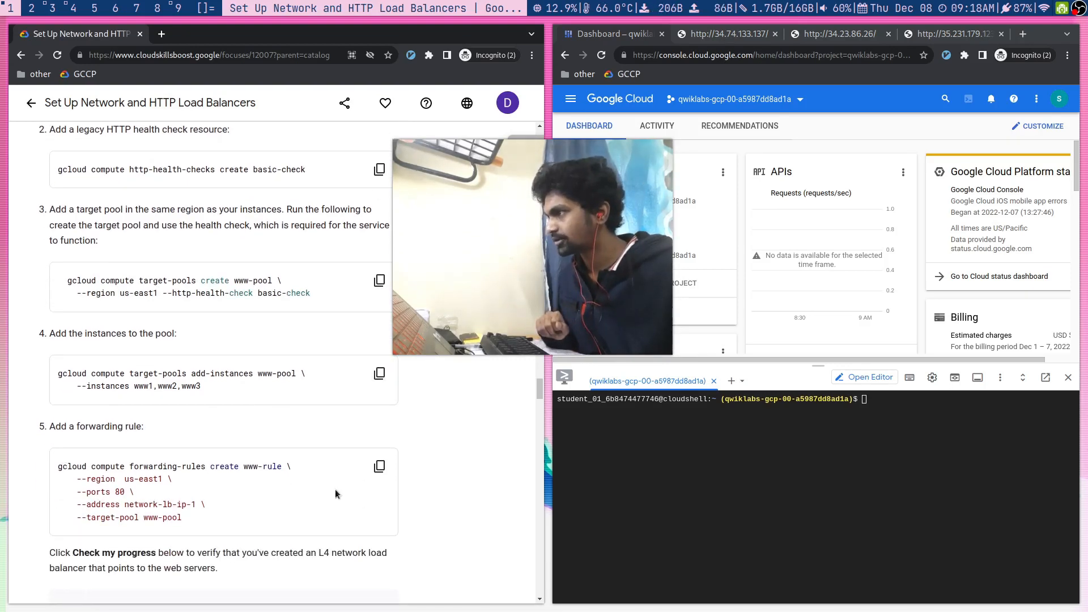
{"action": "left_click", "coordinate": [379, 468]}
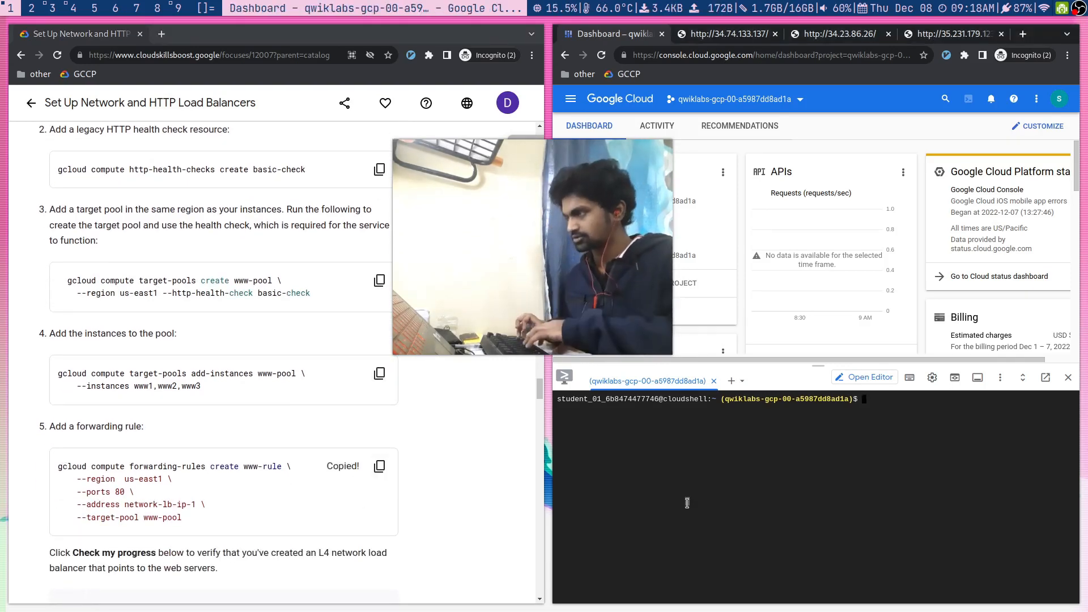
{"action": "key", "text": "ctrl+v"}
{"action": "key", "text": "Return"}
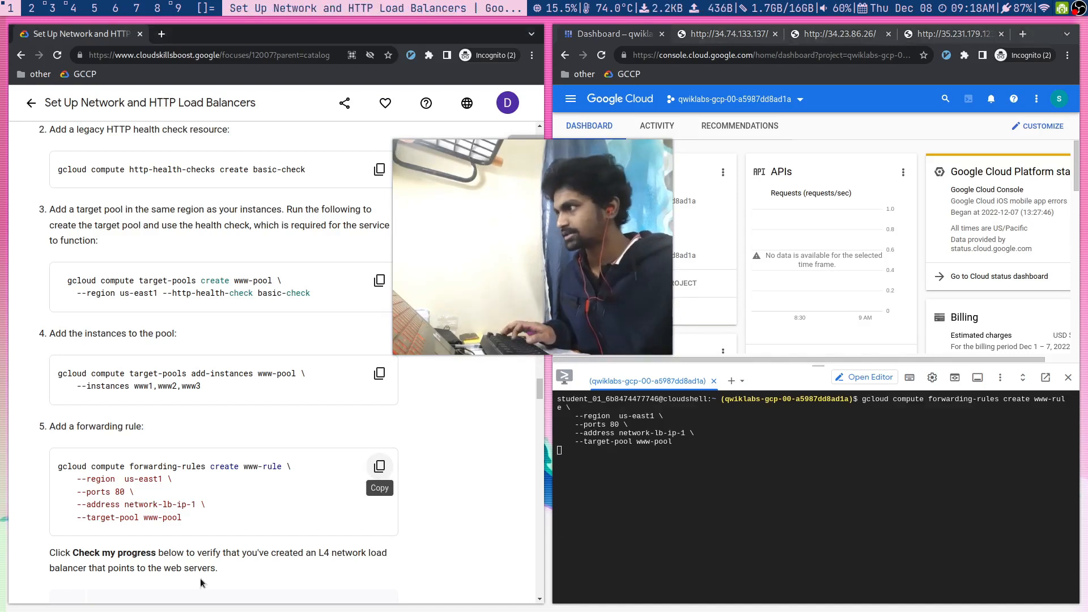
{"action": "left_click_drag", "start_coordinate": [111, 494], "coordinate": [130, 496]}
{"action": "left_click", "coordinate": [123, 503]}
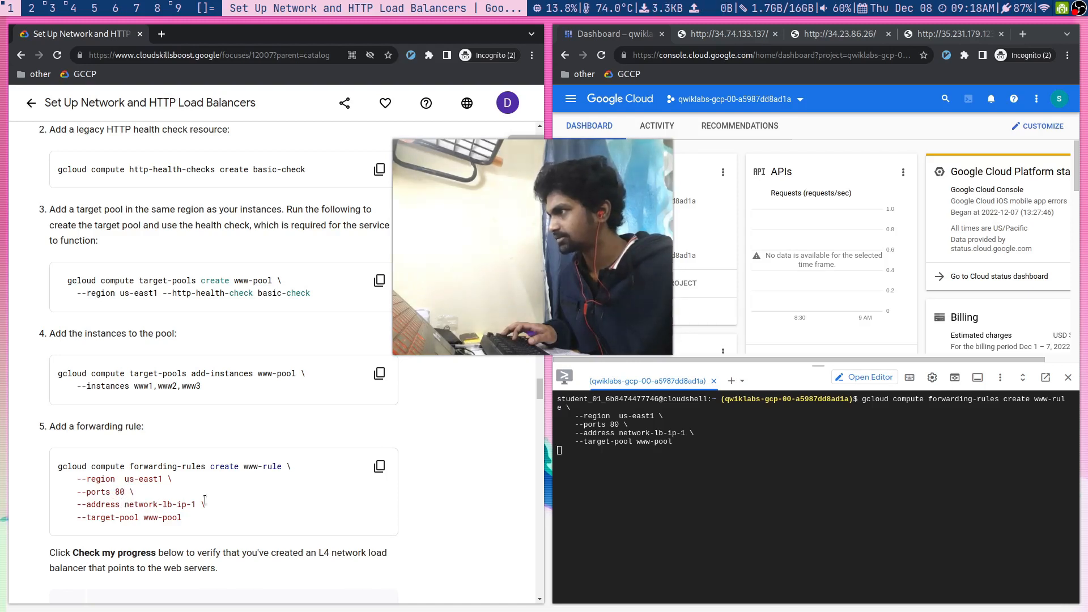
{"action": "scroll", "coordinate": [159, 510], "scroll_direction": "up", "scroll_amount": 4}
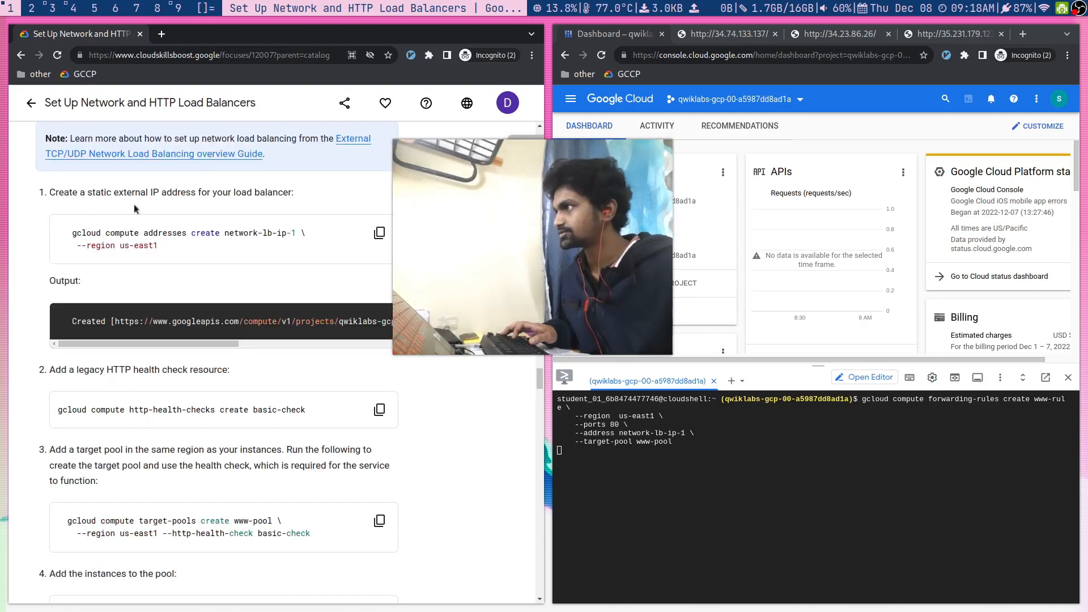
{"action": "scroll", "coordinate": [274, 227], "scroll_direction": "down", "scroll_amount": 4}
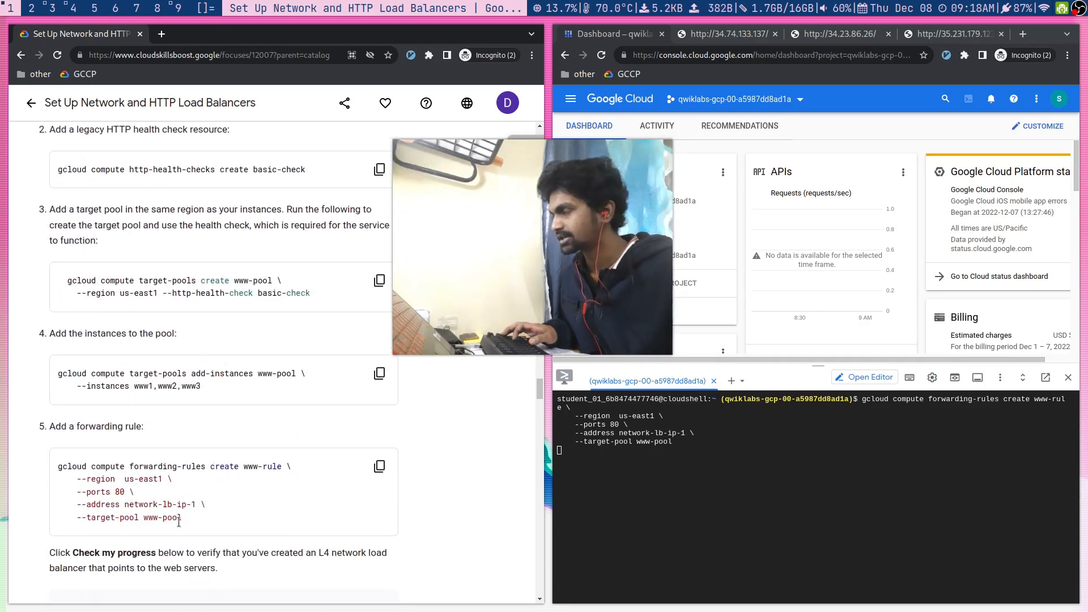
{"action": "left_click_drag", "start_coordinate": [140, 518], "coordinate": [199, 528]}
{"action": "left_click", "coordinate": [205, 528]}
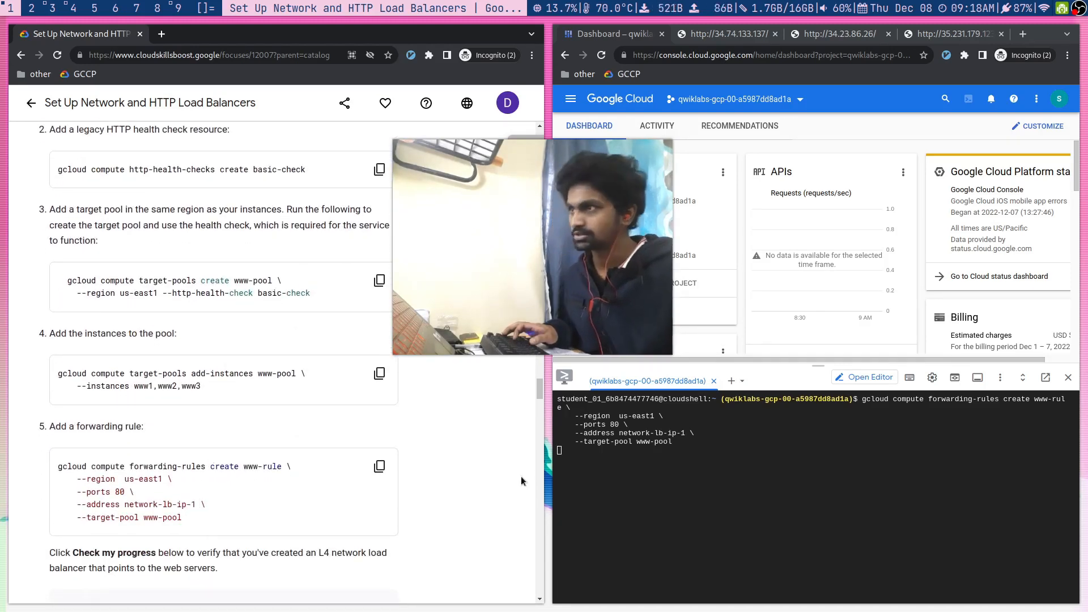
- Check the lab progress for "Configure the load balancing service" and clear the Cloud Shell terminal for Task 4
{"action": "scroll", "coordinate": [281, 539], "scroll_direction": "down", "scroll_amount": 3}
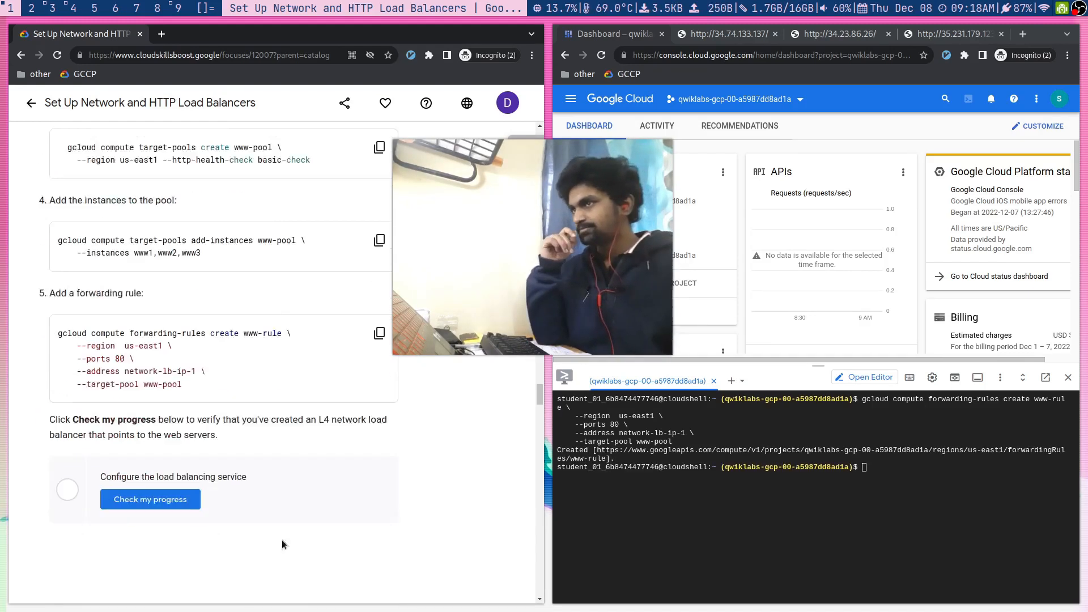
{"action": "left_click", "coordinate": [131, 482]}
{"action": "scroll", "coordinate": [134, 487], "scroll_direction": "down", "scroll_amount": 5}
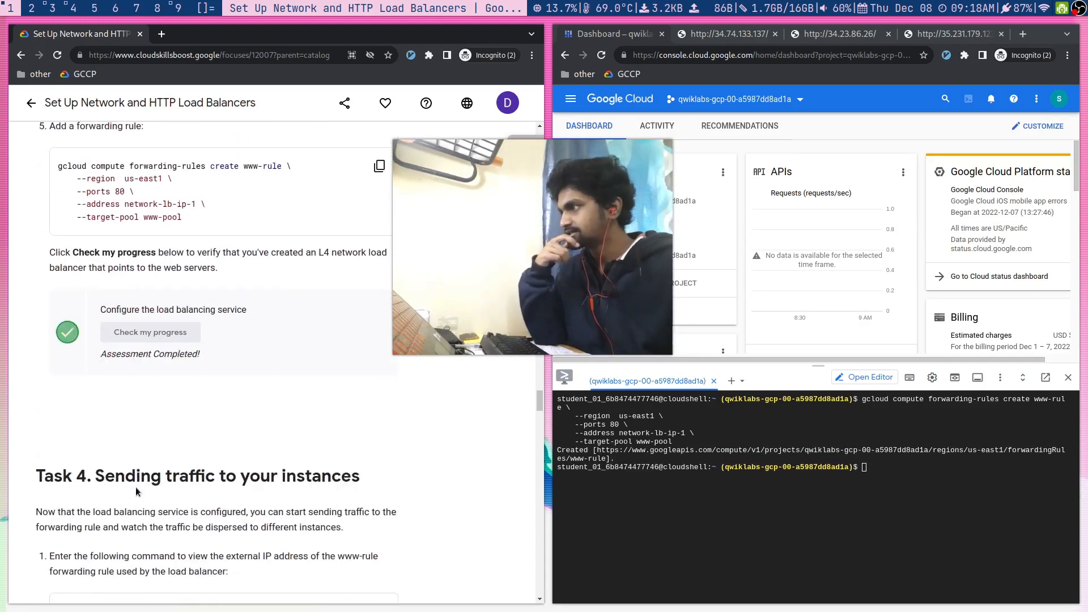
{"action": "scroll", "coordinate": [139, 488], "scroll_direction": "down", "scroll_amount": 1}
{"action": "left_click", "coordinate": [759, 575]}
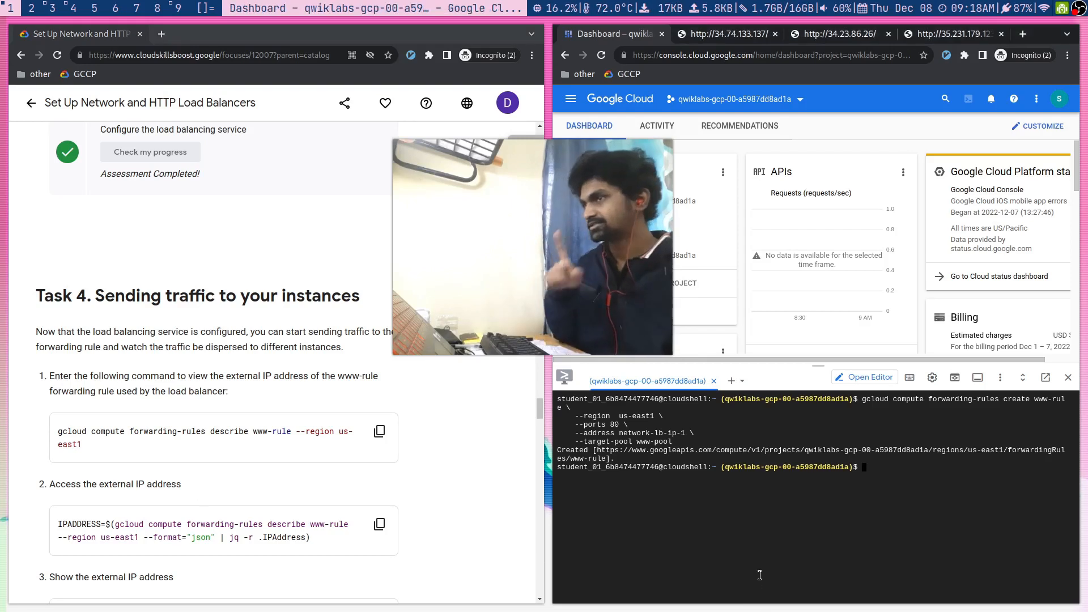
{"action": "key", "text": "ctrl+l"}
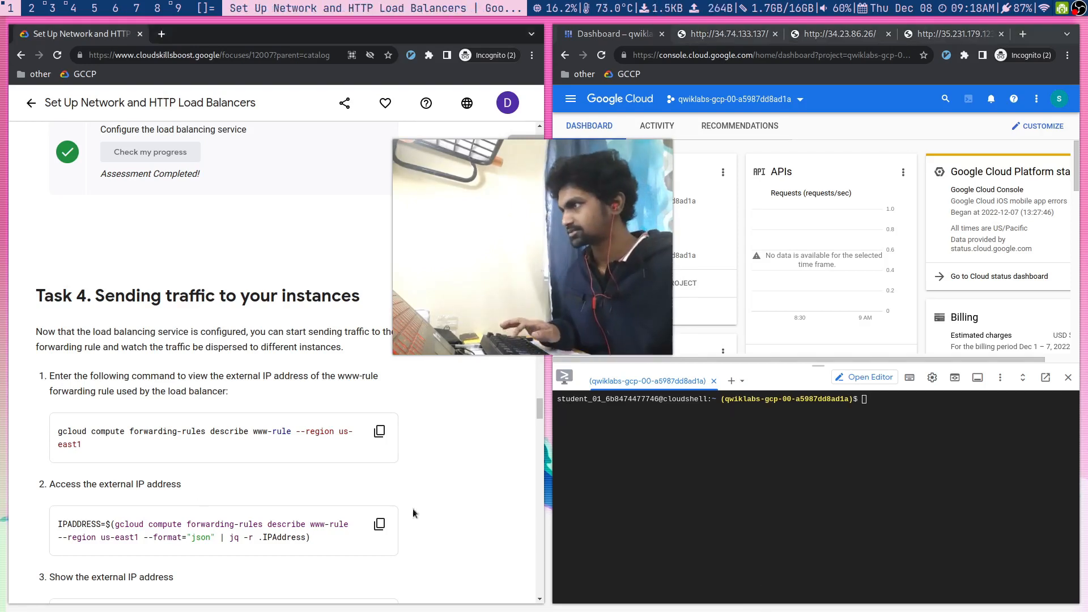
- Copy the lab's command and run gcloud compute forwarding-rules describe www-rule --region us-east1 in Cloud Shell
{"action": "left_click", "coordinate": [379, 432]}
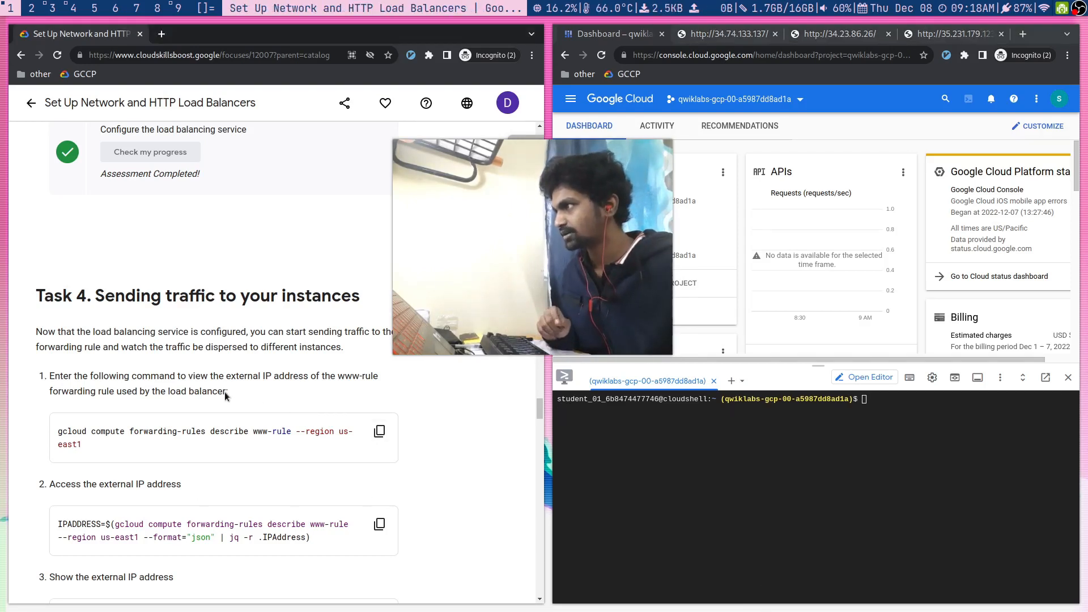
{"action": "left_click", "coordinate": [379, 432]}
{"action": "left_click", "coordinate": [662, 454]}
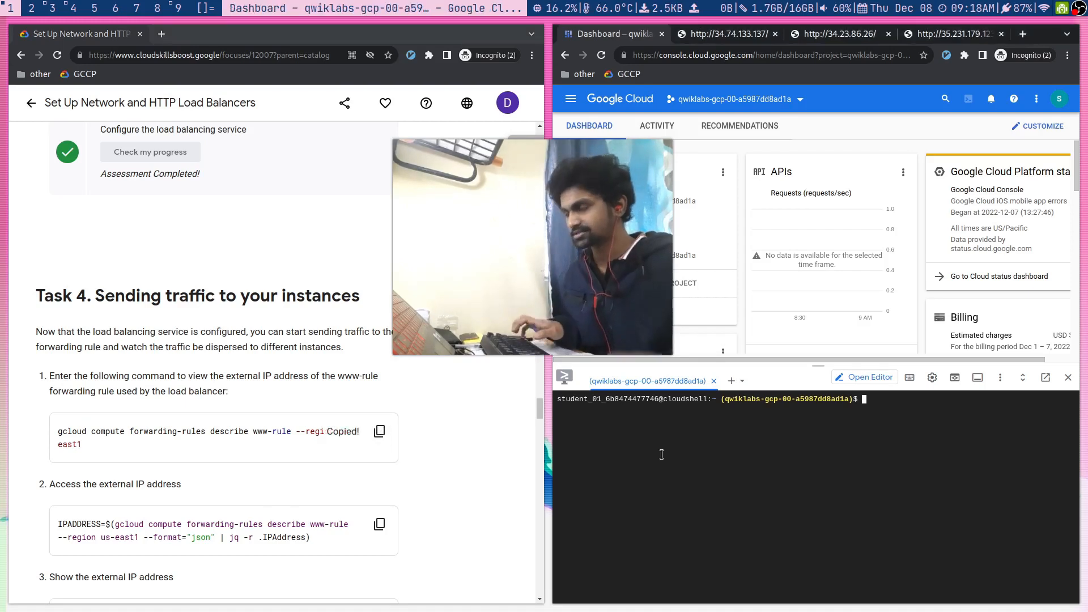
{"action": "key", "text": "ctrl+v"}
{"action": "key", "text": "Return"}
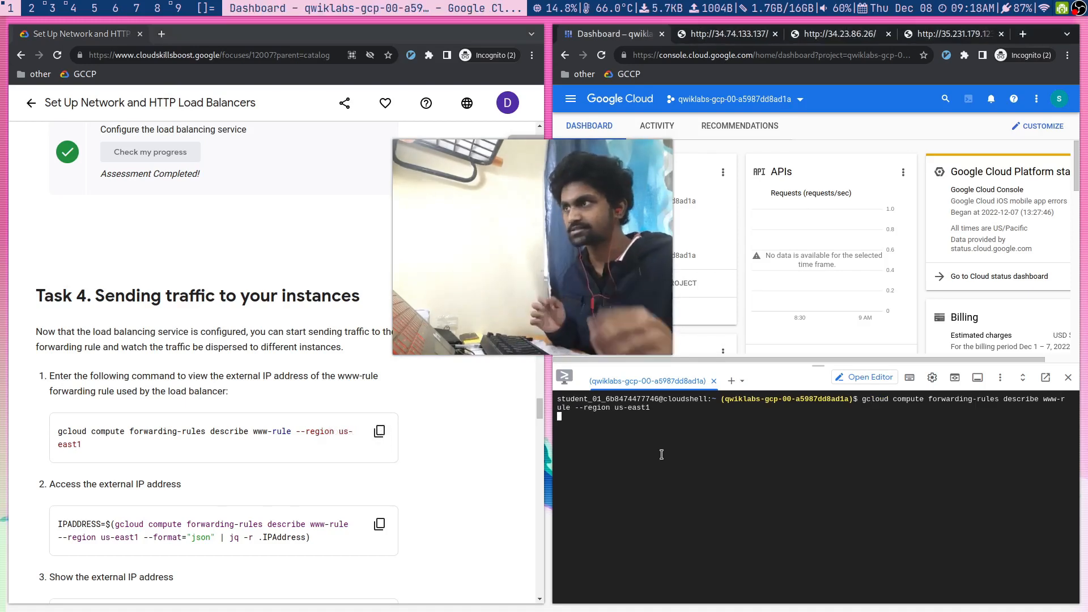
{"action": "left_click_drag", "start_coordinate": [605, 417], "coordinate": [663, 417]}
{"action": "left_click", "coordinate": [1022, 34]}
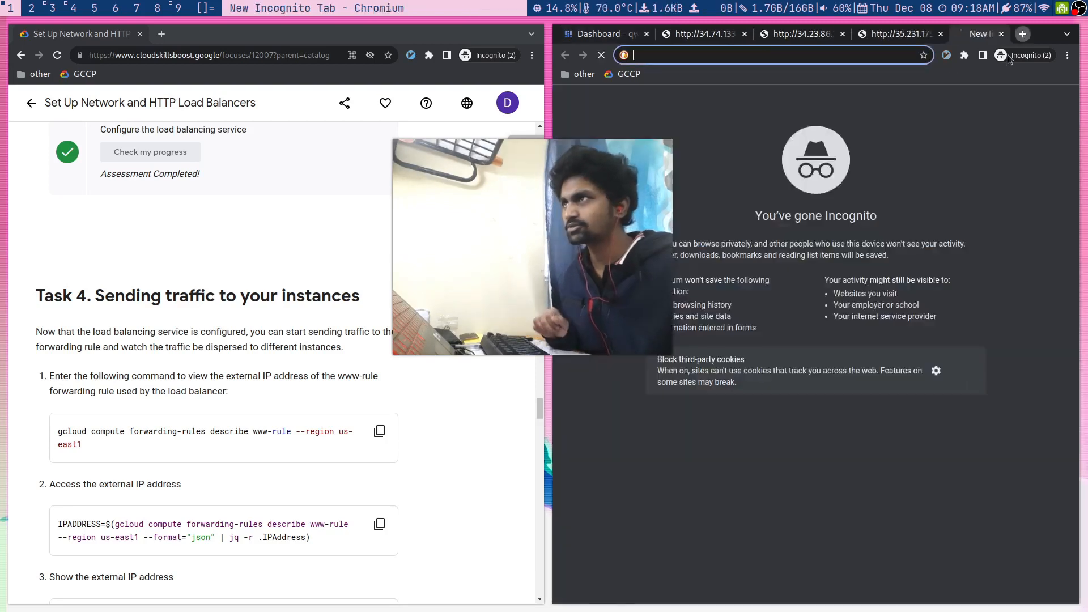
{"action": "key", "text": "ctrl+v"}
{"action": "key", "text": "Return"}
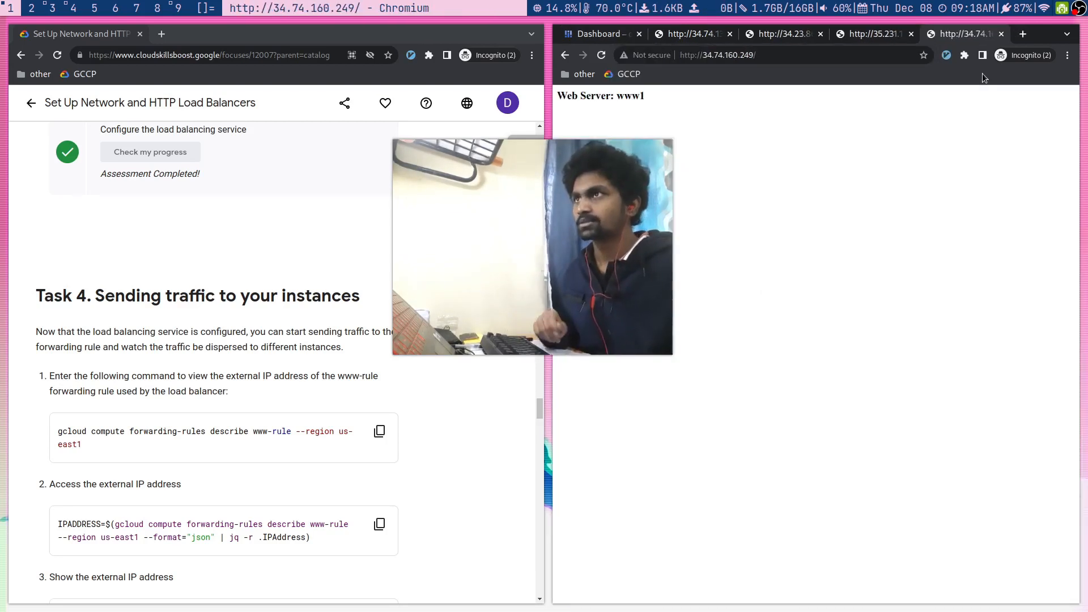
{"action": "left_click", "coordinate": [602, 55]}
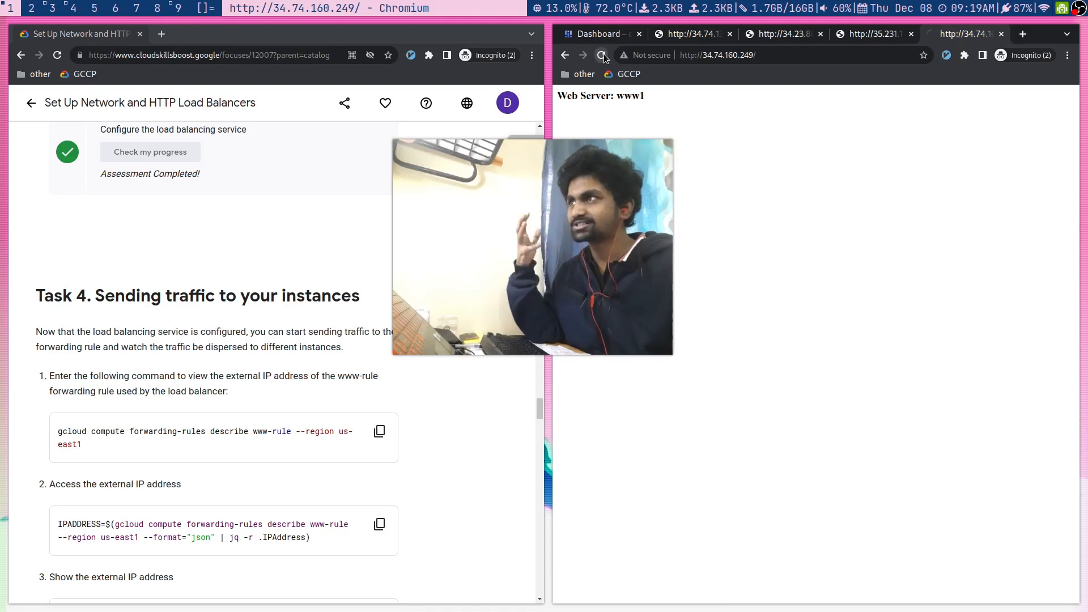
{"action": "left_click", "coordinate": [674, 32]}
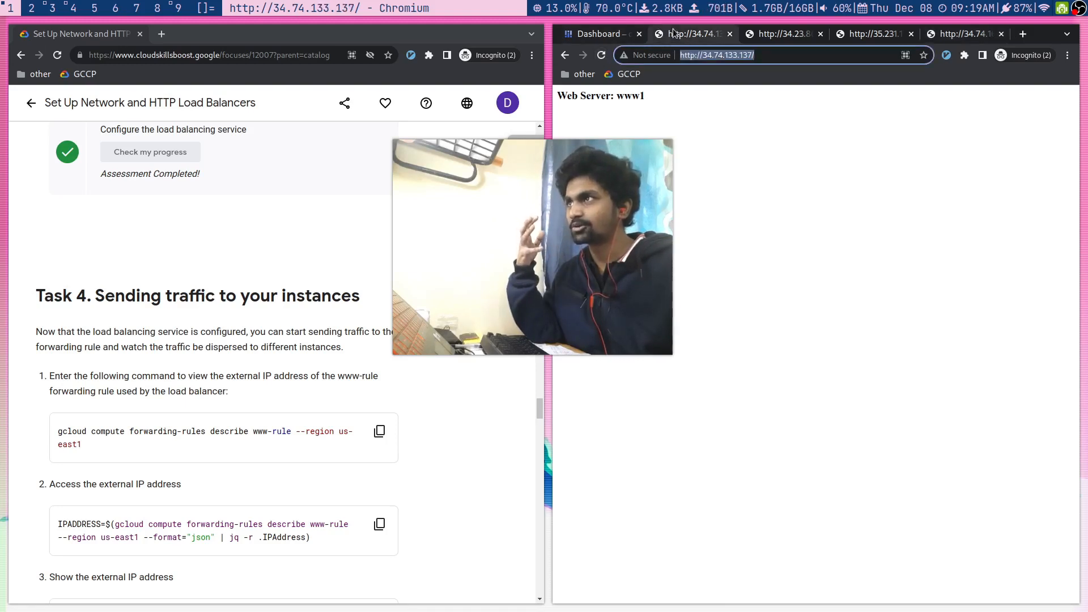
{"action": "left_click", "coordinate": [940, 36]}
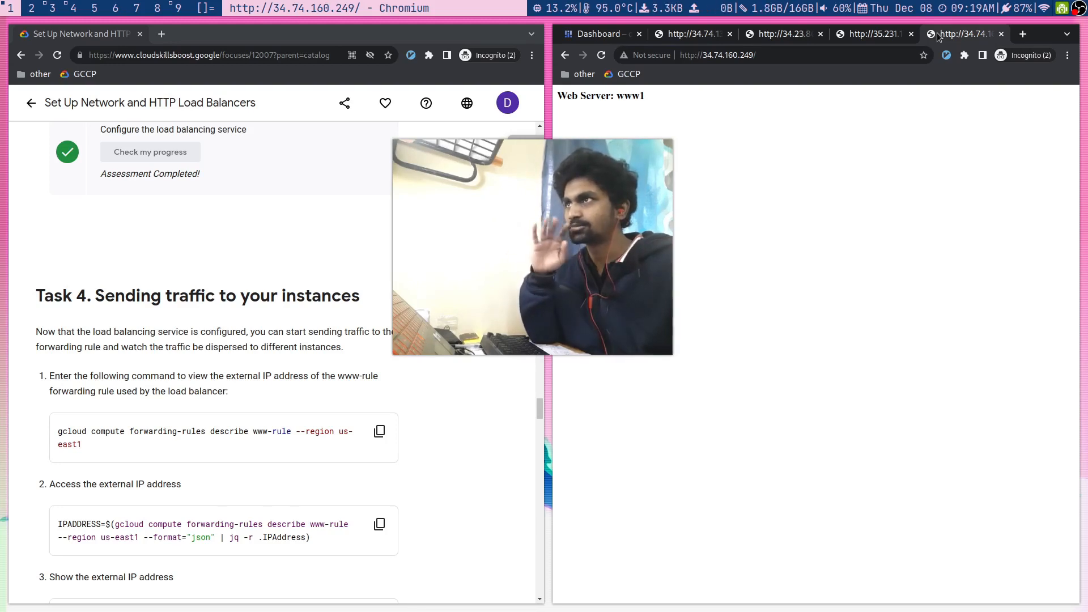
- Close the load balancer's page at 34.74.160.249, return to the Cloud Shell and clear its terminal
{"action": "middle_click", "coordinate": [937, 32]}
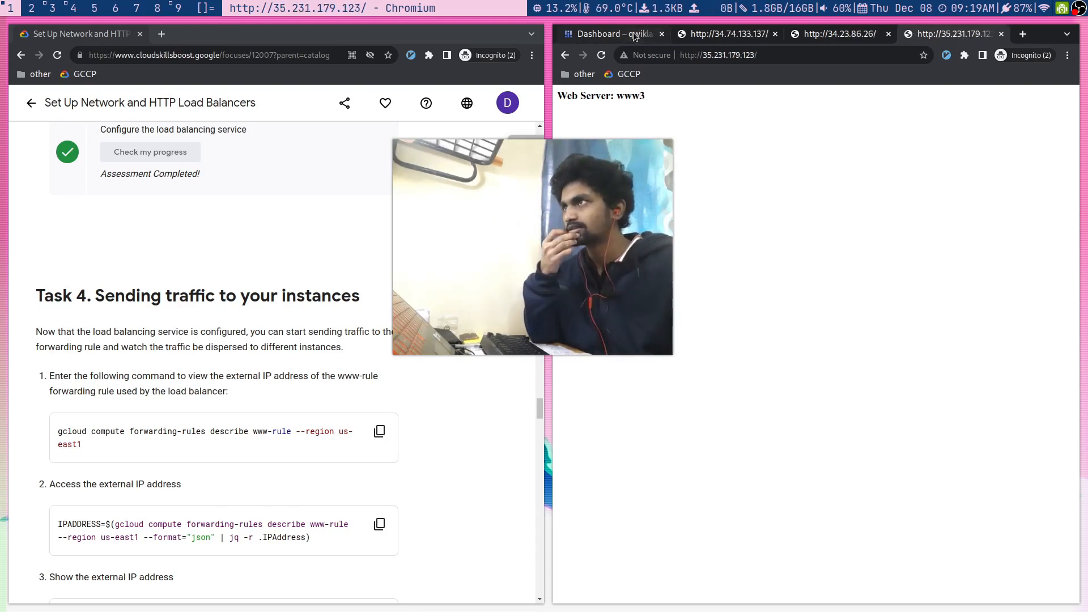
{"action": "left_click", "coordinate": [635, 36]}
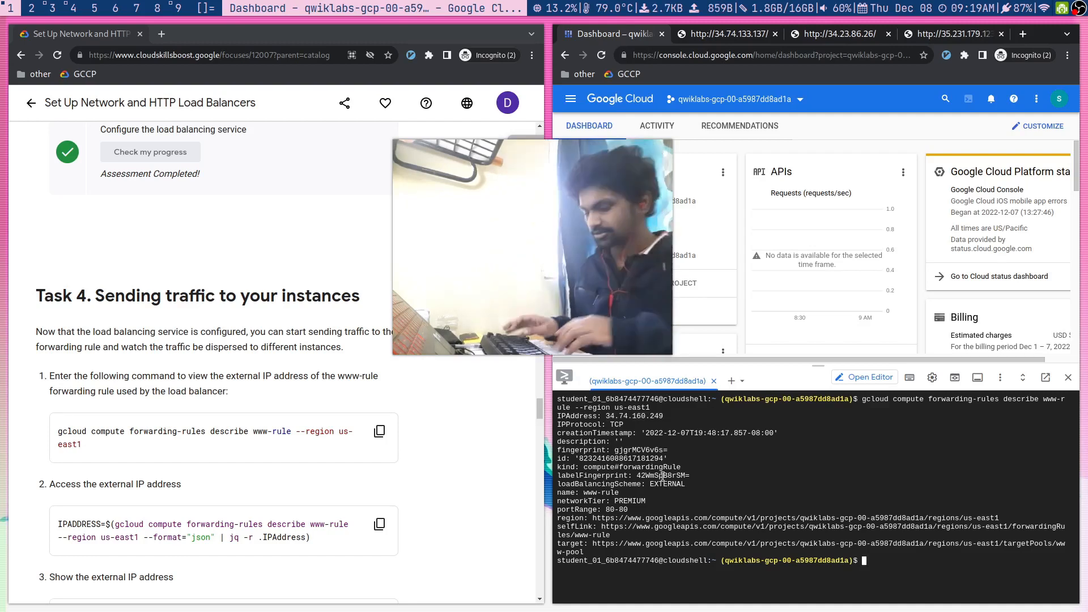
{"action": "key", "text": "ctrl+l"}
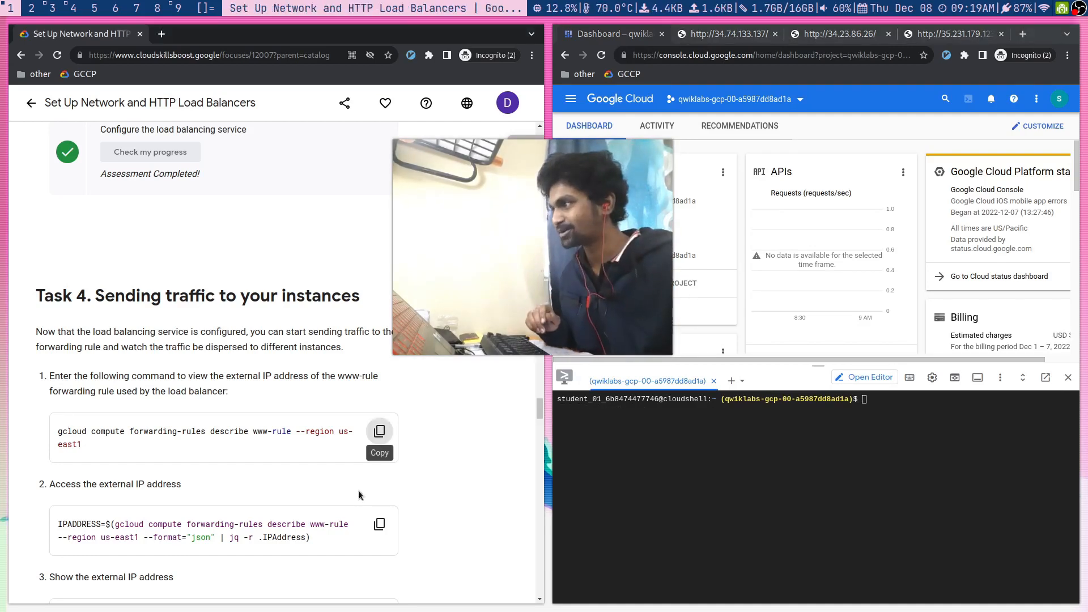
- Copy the lab's forwarding-rule command and run gcloud compute forwarding-rules describe www-rule --region us-east1 again in Cloud Shell
{"action": "scroll", "coordinate": [358, 491], "scroll_direction": "down", "scroll_amount": 2}
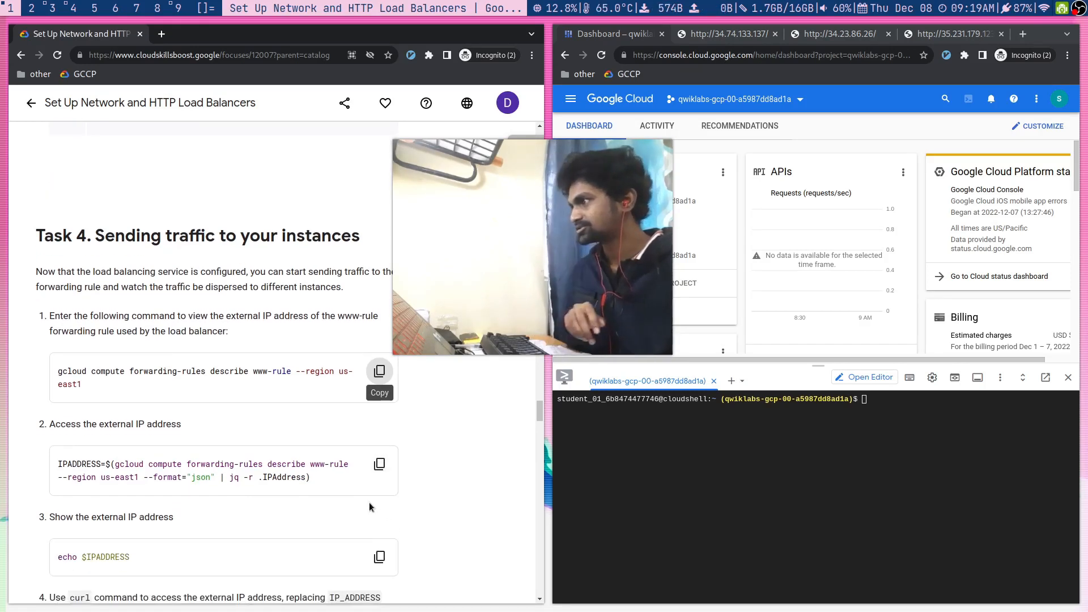
{"action": "left_click", "coordinate": [380, 464]}
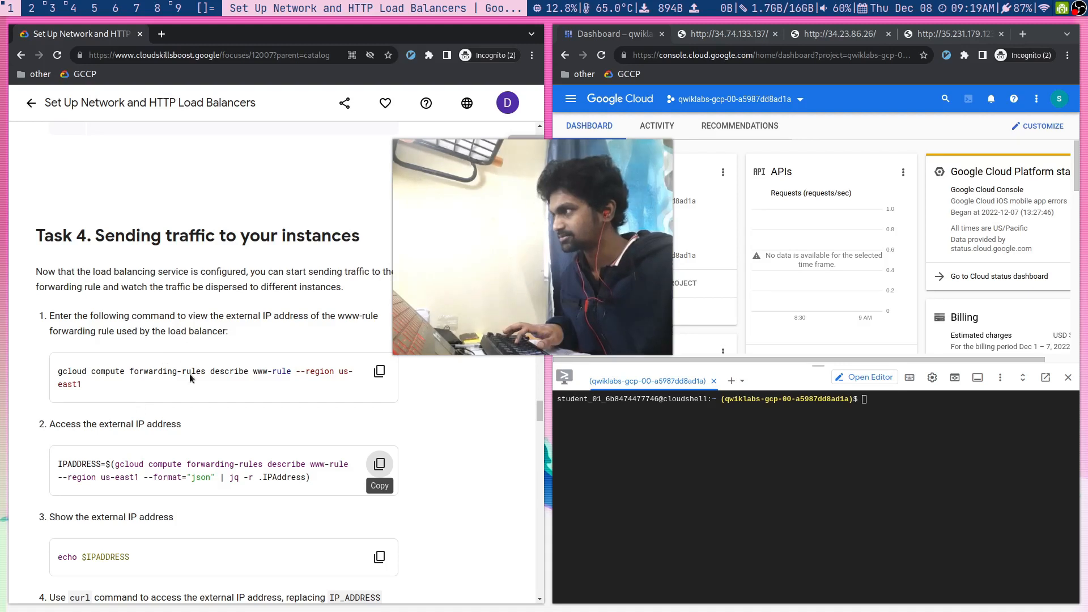
{"action": "left_click", "coordinate": [379, 371]}
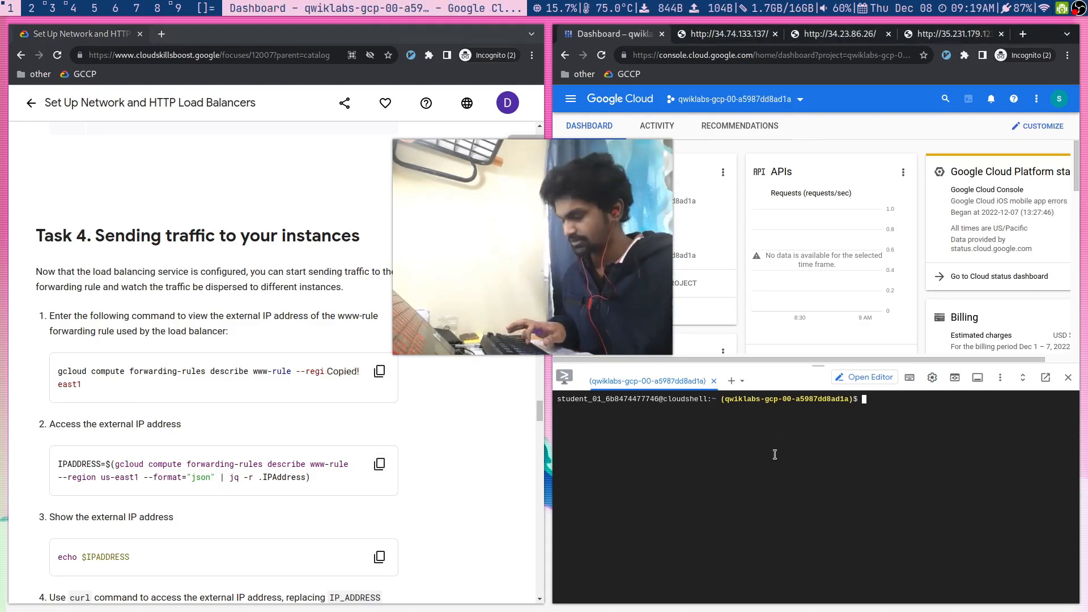
{"action": "key", "text": "ctrl+v"}
{"action": "key", "text": "Return"}
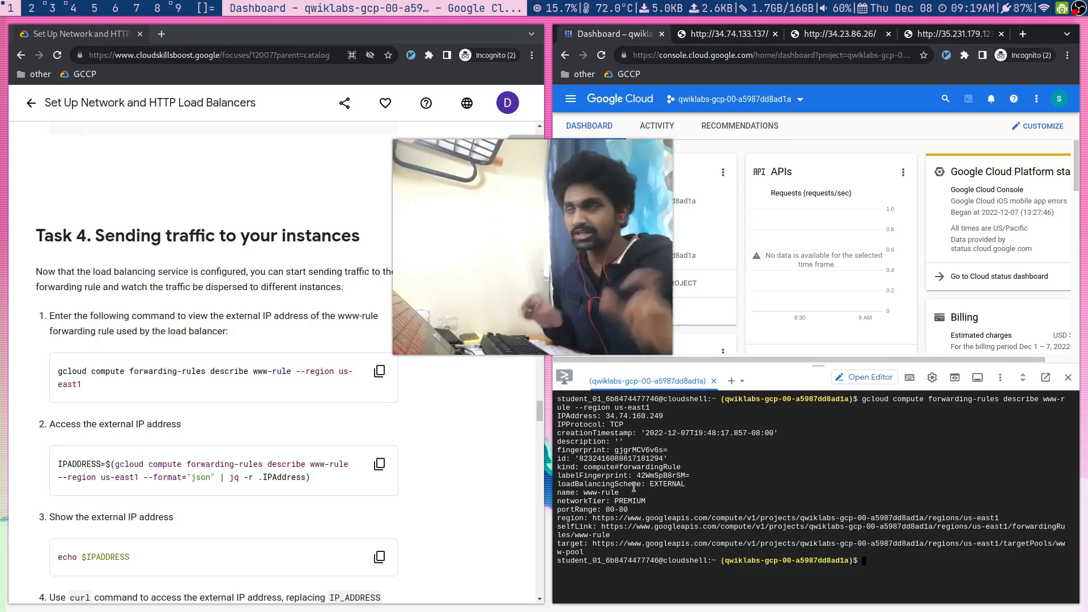
- Clear the terminal and run only the describe www-rule part of the lab's IPADDRESS command, including --region us-east1 --format="json"
{"action": "key", "text": "ctrl+l"}
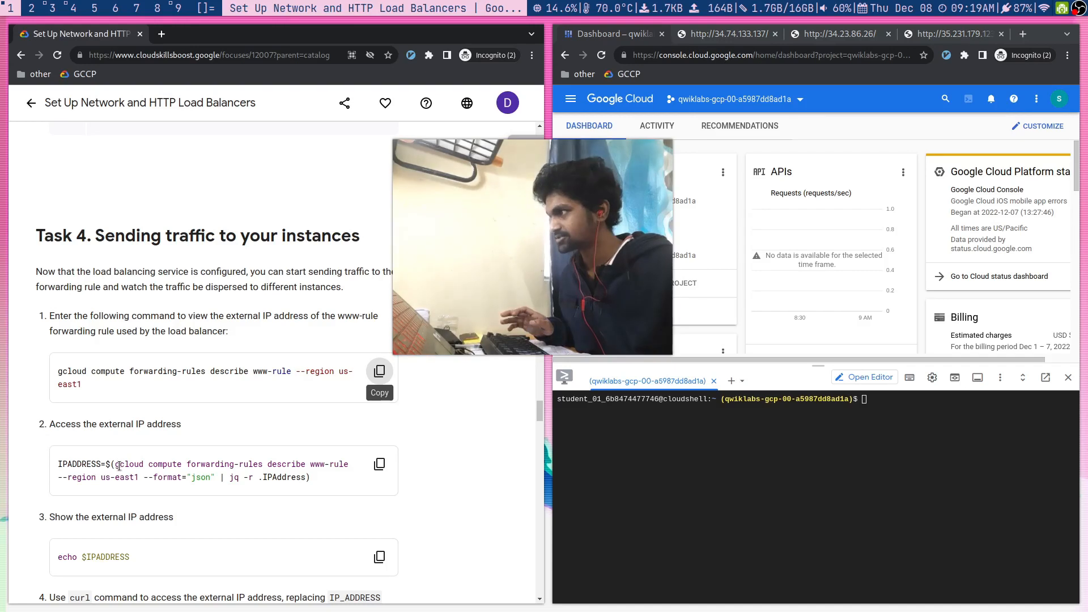
{"action": "left_click_drag", "start_coordinate": [117, 465], "coordinate": [194, 481]}
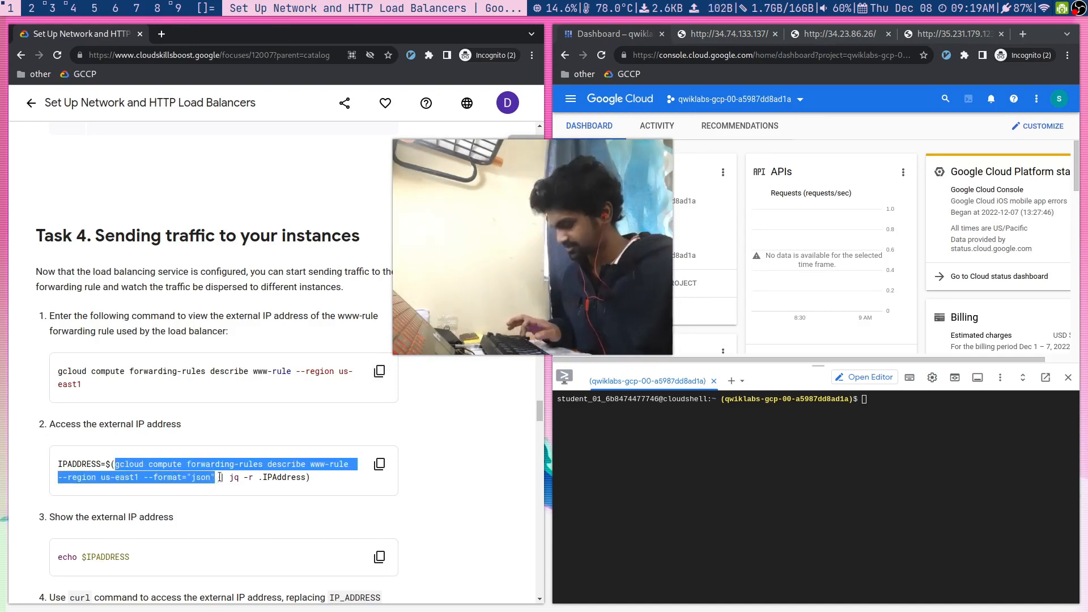
{"action": "key", "text": "ctrl+v"}
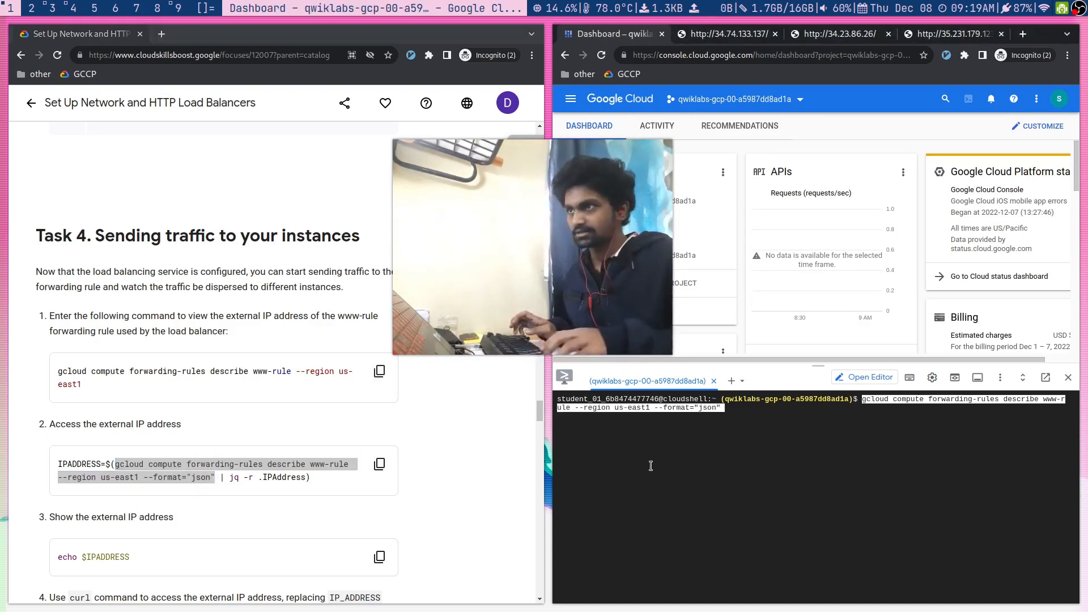
{"action": "key", "text": "Return"}
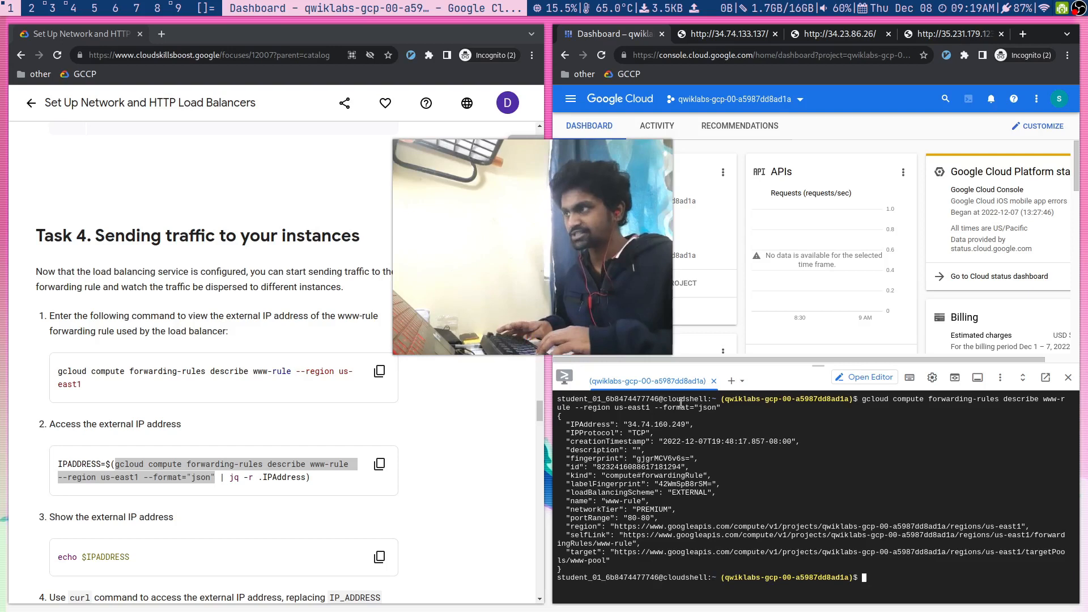
- Clear the terminal and rerun the www-rule describe command with --format="json", without any jq filter
{"action": "key", "text": "ctrl+l"}
{"action": "key", "text": "Up"}
{"action": "type", "text": "| "}
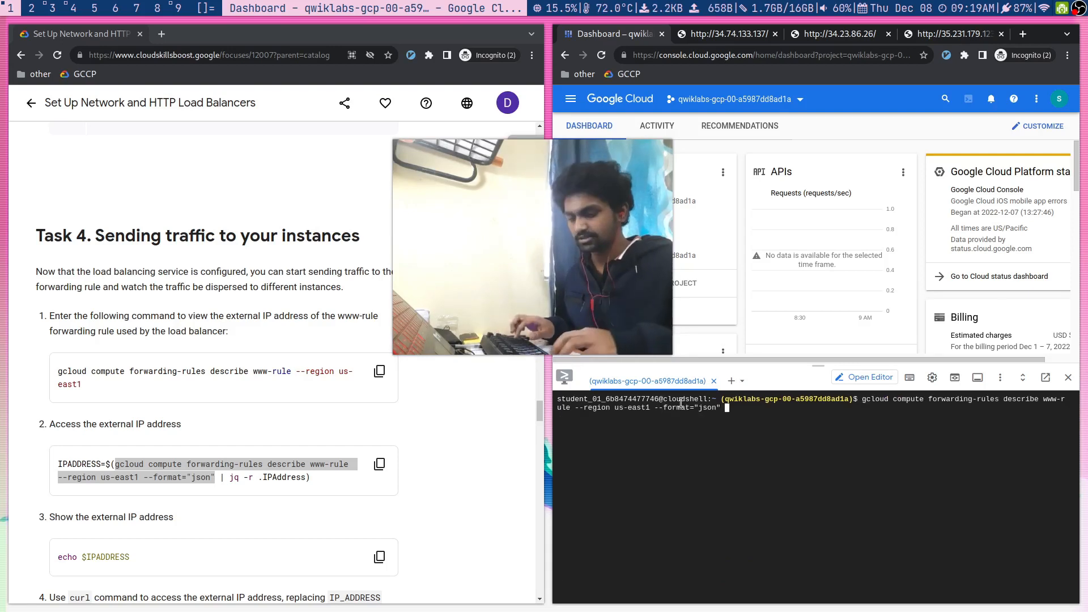
{"action": "type", "text": "jq"}
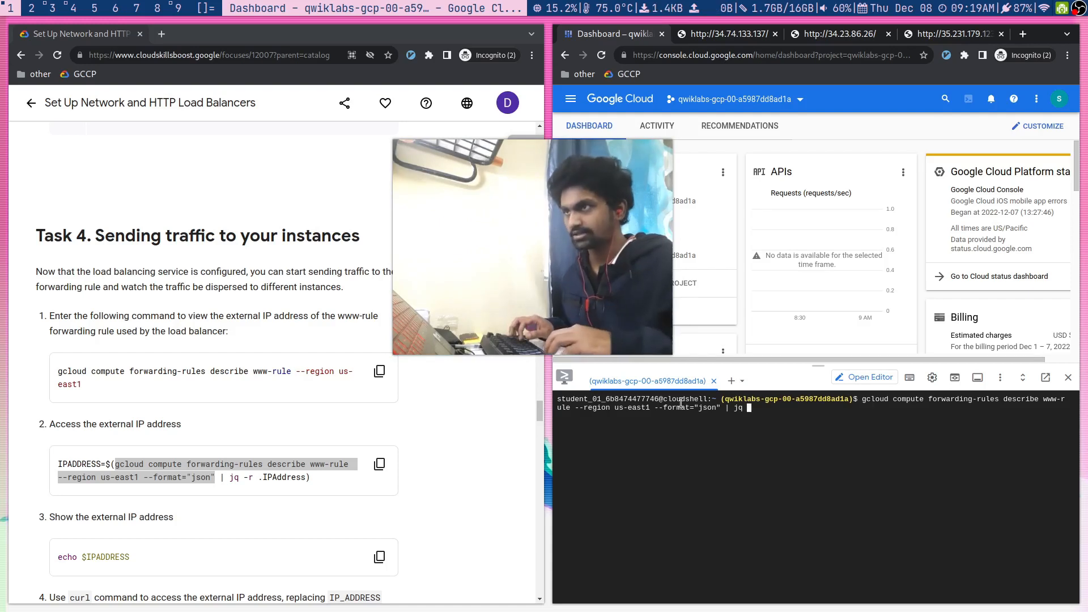
{"action": "key", "text": "BackSpace"}
{"action": "key", "text": "BackSpace"}
{"action": "key", "text": "BackSpace"}
{"action": "key", "text": "BackSpace"}
{"action": "key", "text": "BackSpace"}
{"action": "key", "text": "BackSpace"}
{"action": "key", "text": "Return"}
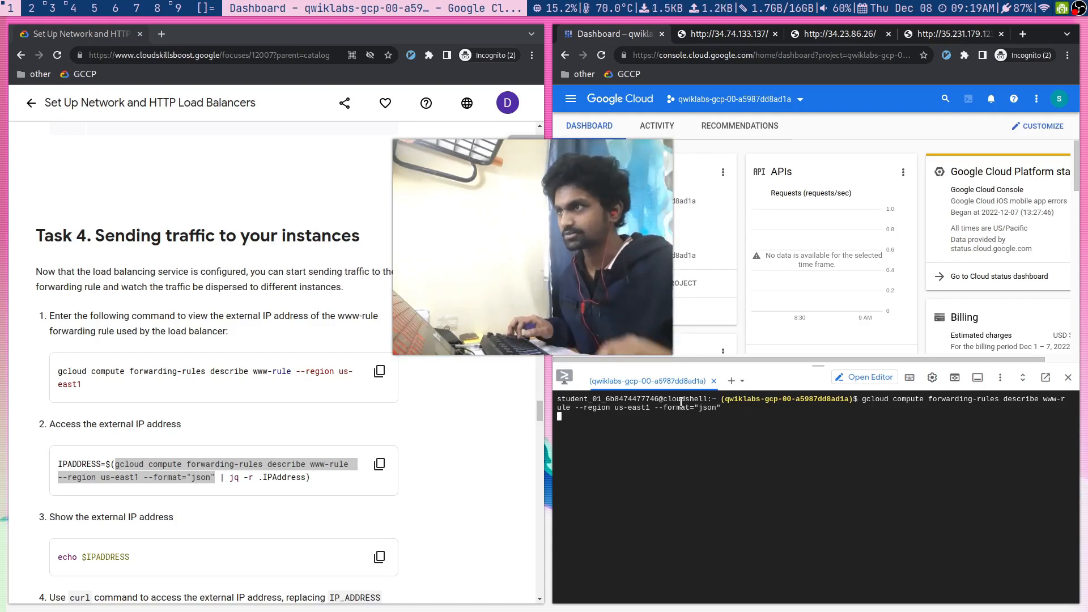
- Run the JSON describe command for www-rule piped into jq .IPProtocol to extract the protocol
{"action": "key", "text": "Up"}
{"action": "type", "text": "| "}
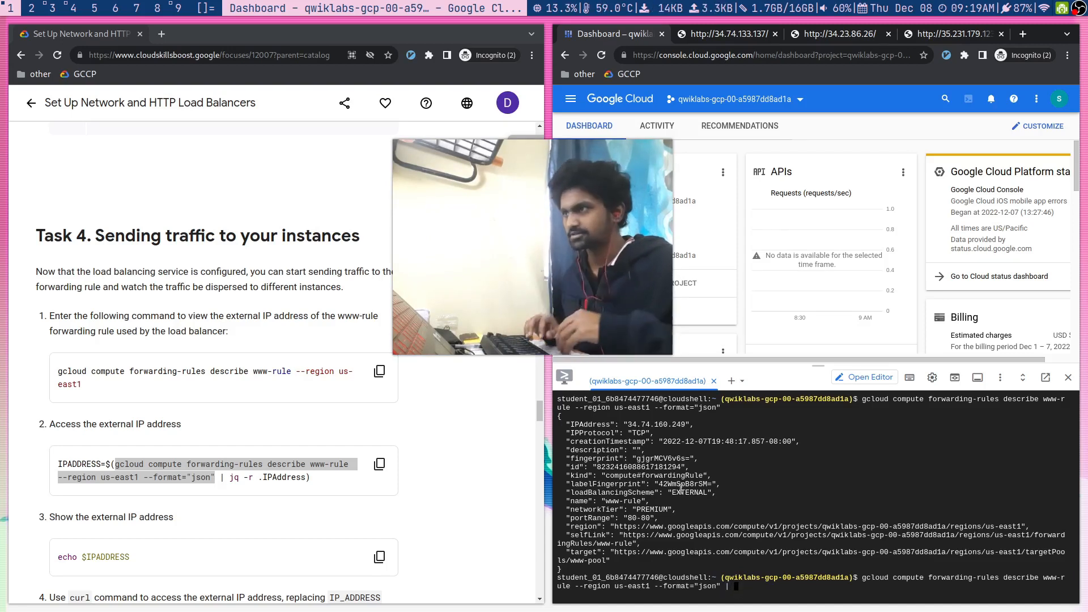
{"action": "type", "text": "."}
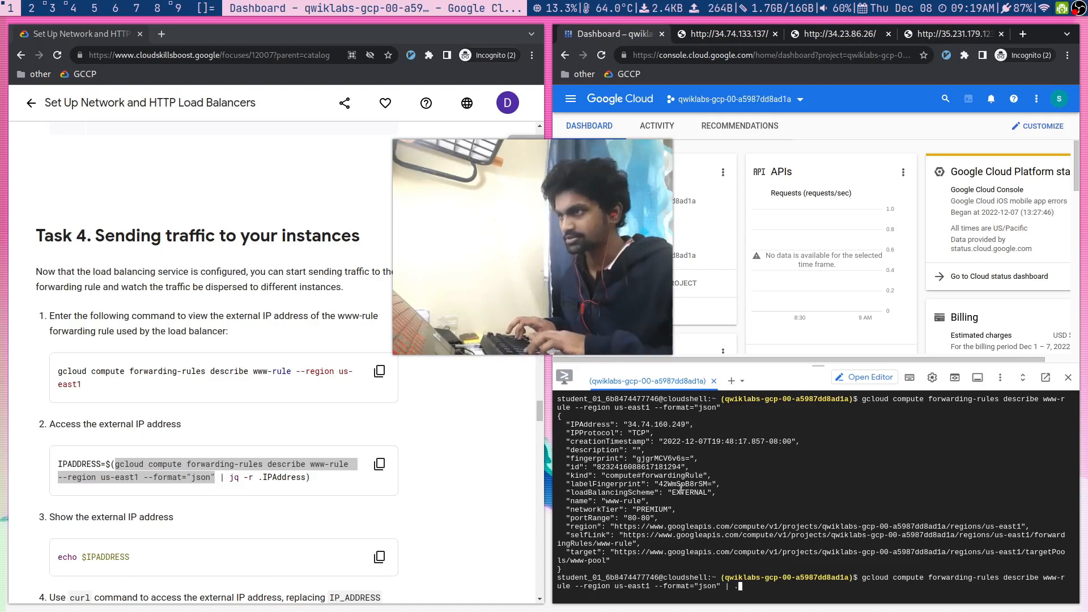
{"action": "type", "text": "IPAD"}
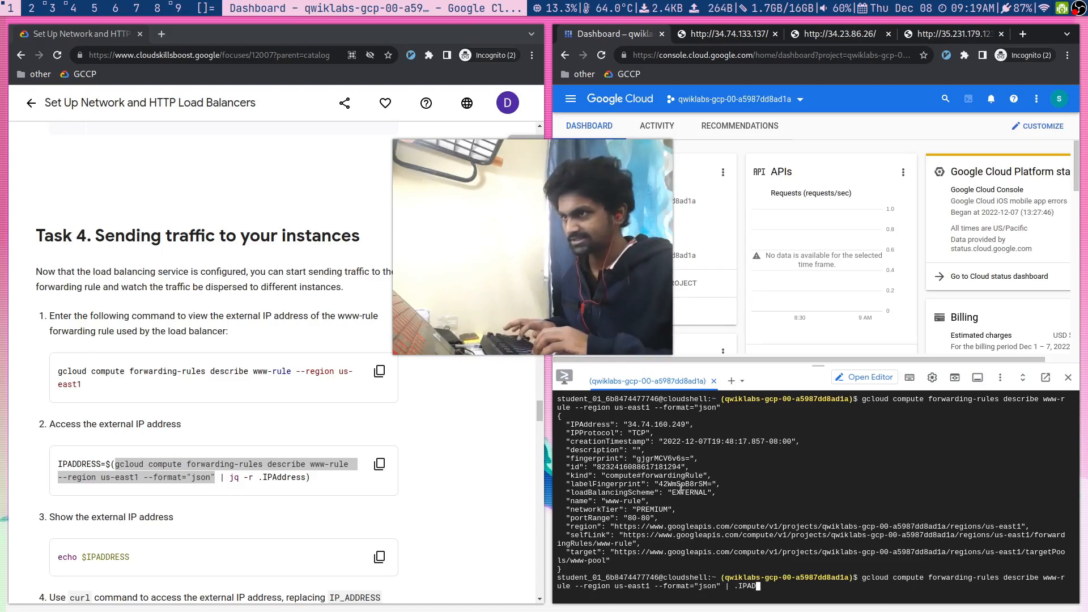
{"action": "key", "text": "BackSpace"}
{"action": "key", "text": "BackSpace"}
{"action": "key", "text": "BackSpace"}
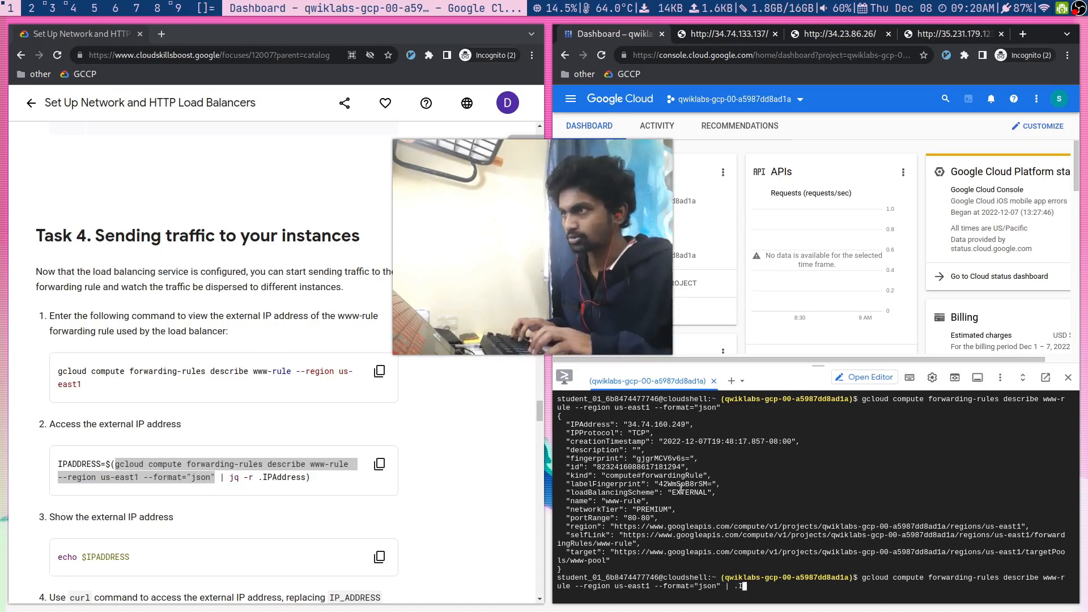
{"action": "type", "text": "PProtocol"}
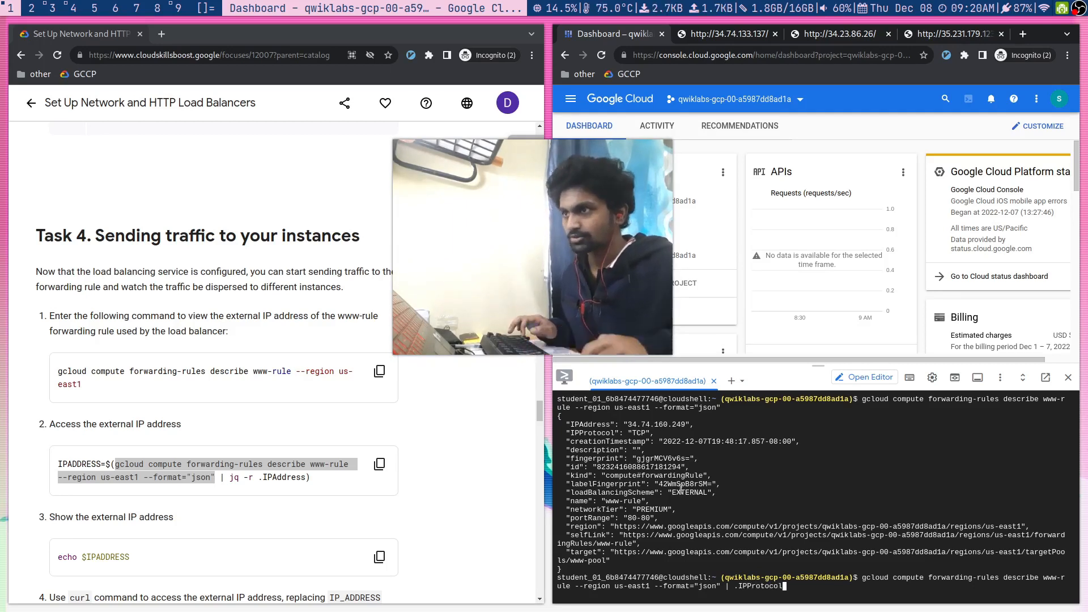
{"action": "key", "text": "Left"}
{"action": "key", "text": "Left"}
{"action": "key", "text": "Left"}
{"action": "key", "text": "Left"}
{"action": "key", "text": "Left"}
{"action": "key", "text": "Left"}
{"action": "key", "text": "Left"}
{"action": "key", "text": "Left"}
{"action": "key", "text": "Left"}
{"action": "key", "text": "Left"}
{"action": "key", "text": "Left"}
{"action": "key", "text": "Left"}
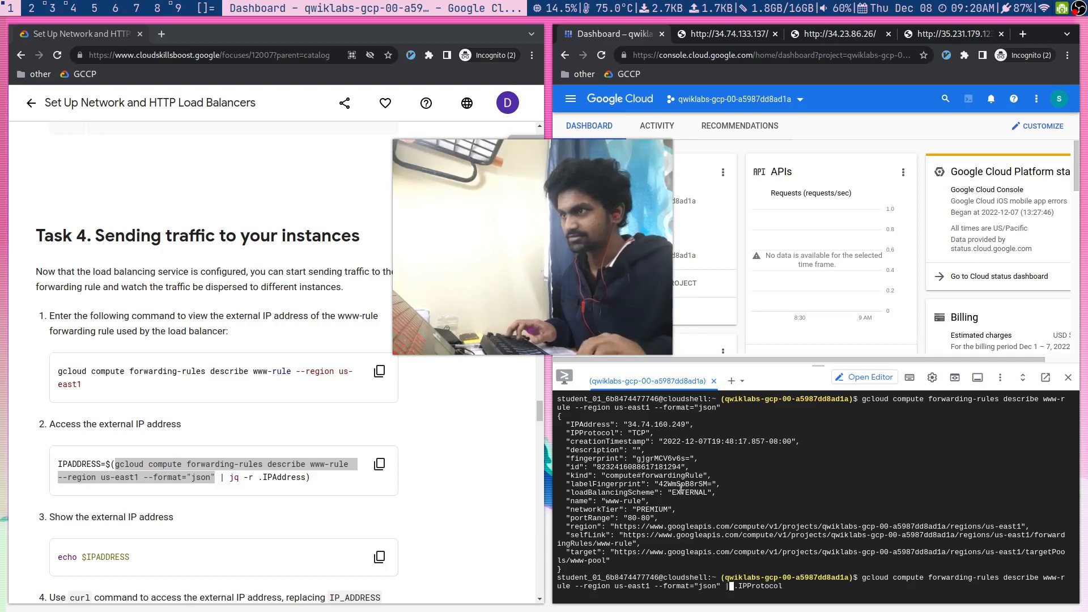
{"action": "type", "text": "jq"}
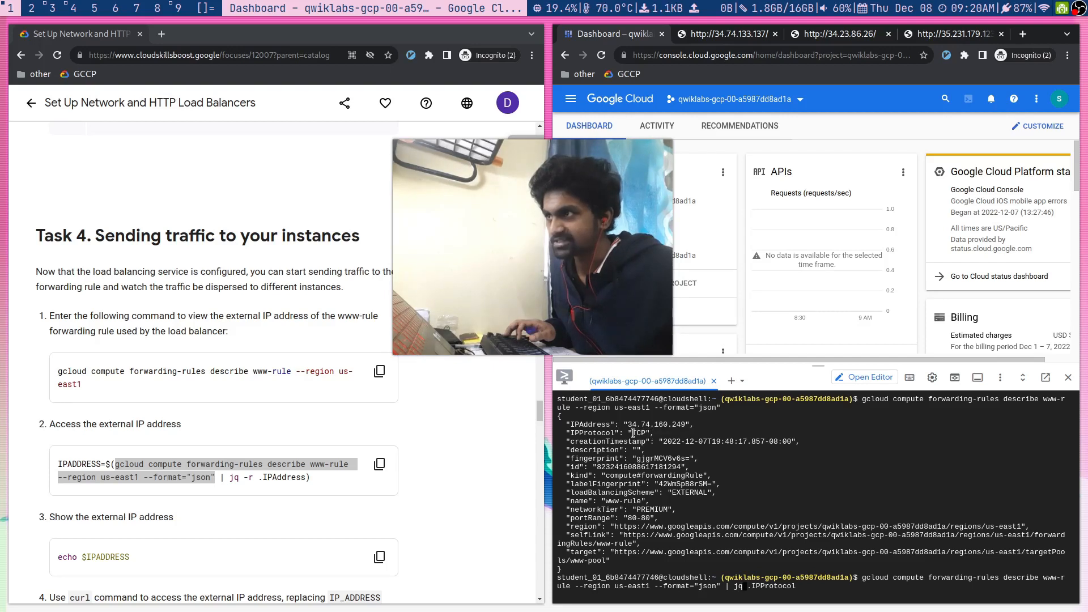
{"action": "key", "text": "Return"}
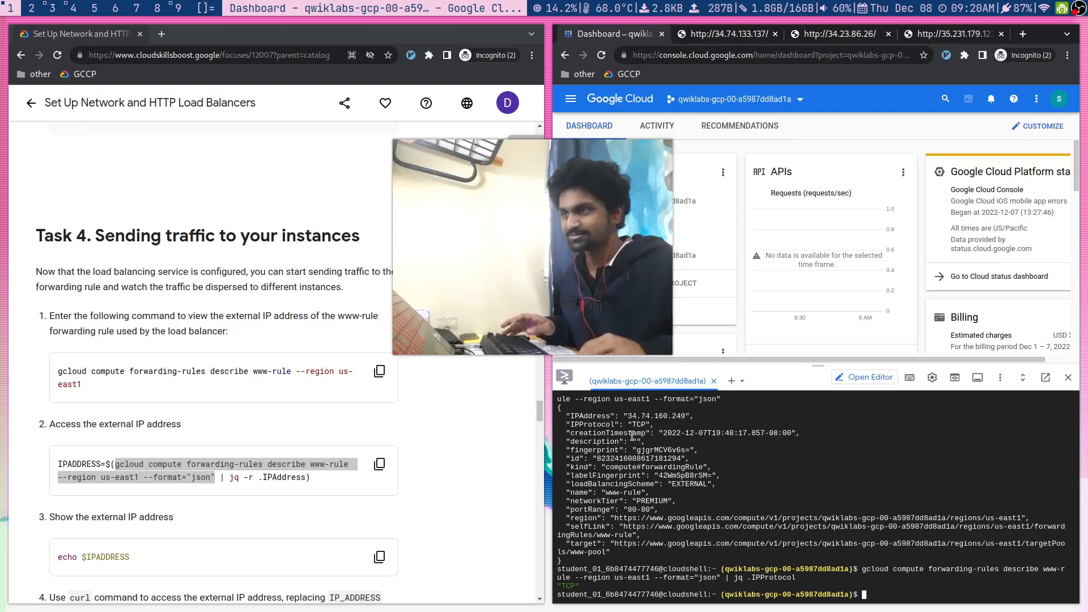
- Change the previous command's jq filter to .IPAddress and run it to extract the forwarding rule's address
{"action": "key", "text": "Up"}
{"action": "key", "text": "BackSpace"}
{"action": "key", "text": "BackSpace"}
{"action": "key", "text": "BackSpace"}
{"action": "key", "text": "BackSpace"}
{"action": "key", "text": "BackSpace"}
{"action": "key", "text": "BackSpace"}
{"action": "key", "text": "BackSpace"}
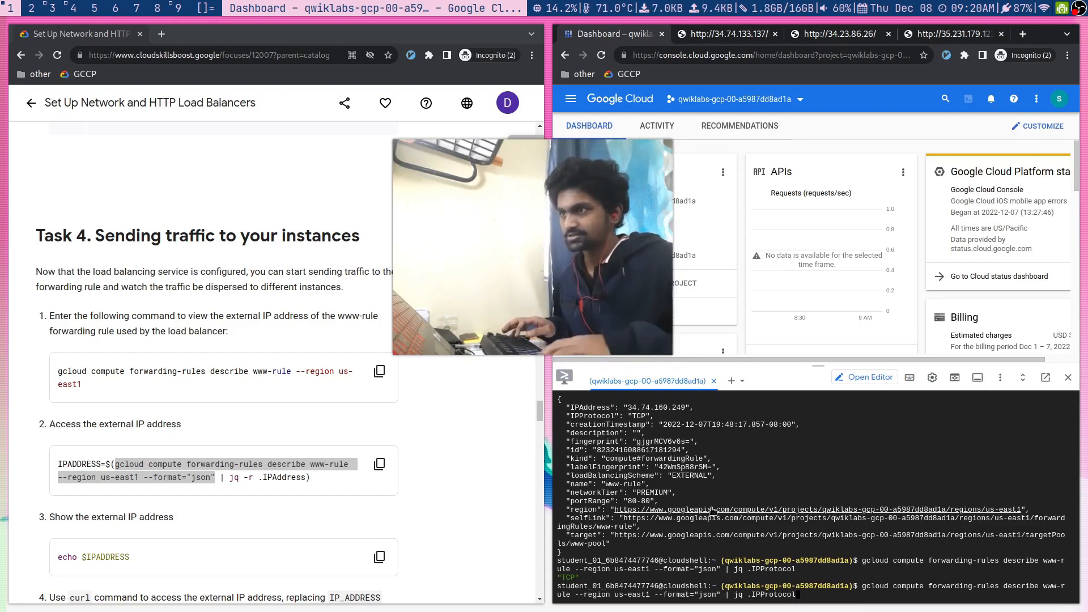
{"action": "key", "text": "BackSpace"}
{"action": "type", "text": "Address"}
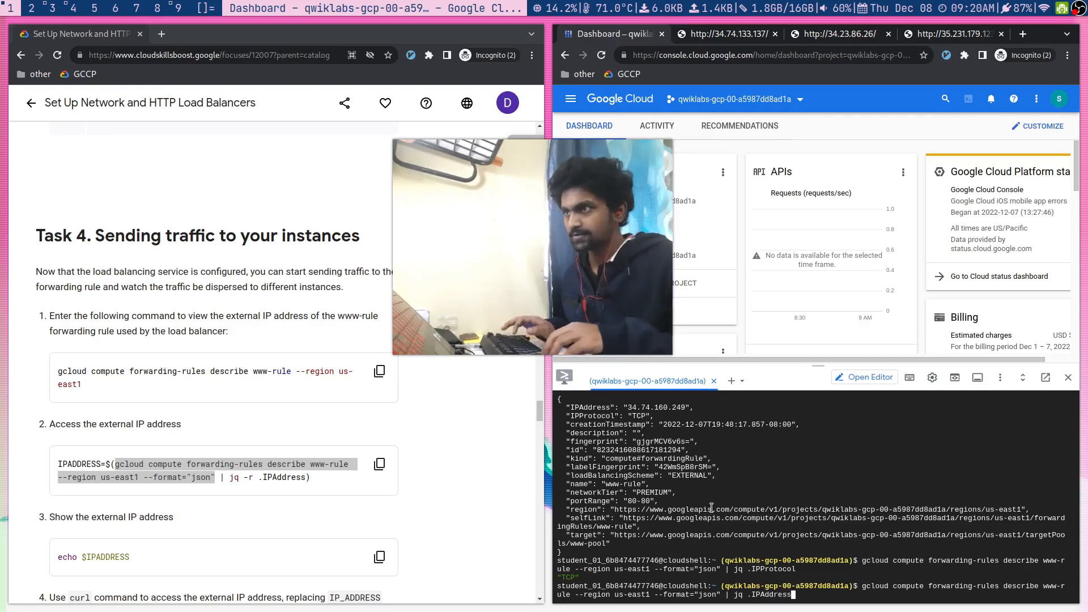
{"action": "key", "text": "Return"}
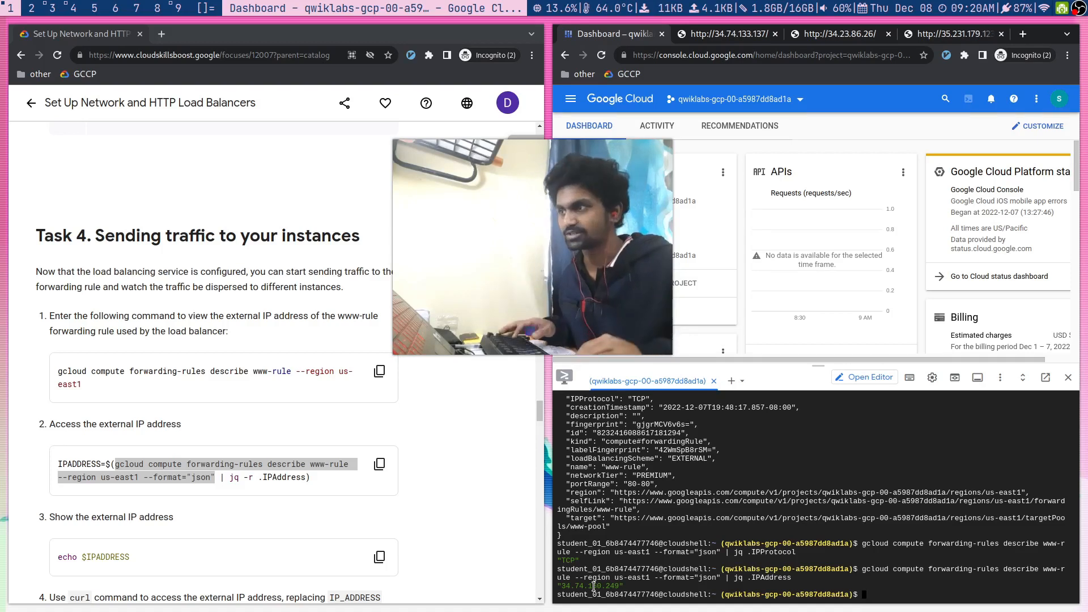
- Add the -r option to the jq .IPAddress filter, run the command and inspect the raw address output
{"action": "key", "text": "Up"}
{"action": "key", "text": "Left"}
{"action": "key", "text": "Left"}
{"action": "key", "text": "Left"}
{"action": "key", "text": "Left"}
{"action": "key", "text": "Left"}
{"action": "key", "text": "Left"}
{"action": "key", "text": "Left"}
{"action": "key", "text": "Left"}
{"action": "key", "text": "Left"}
{"action": "key", "text": "Left"}
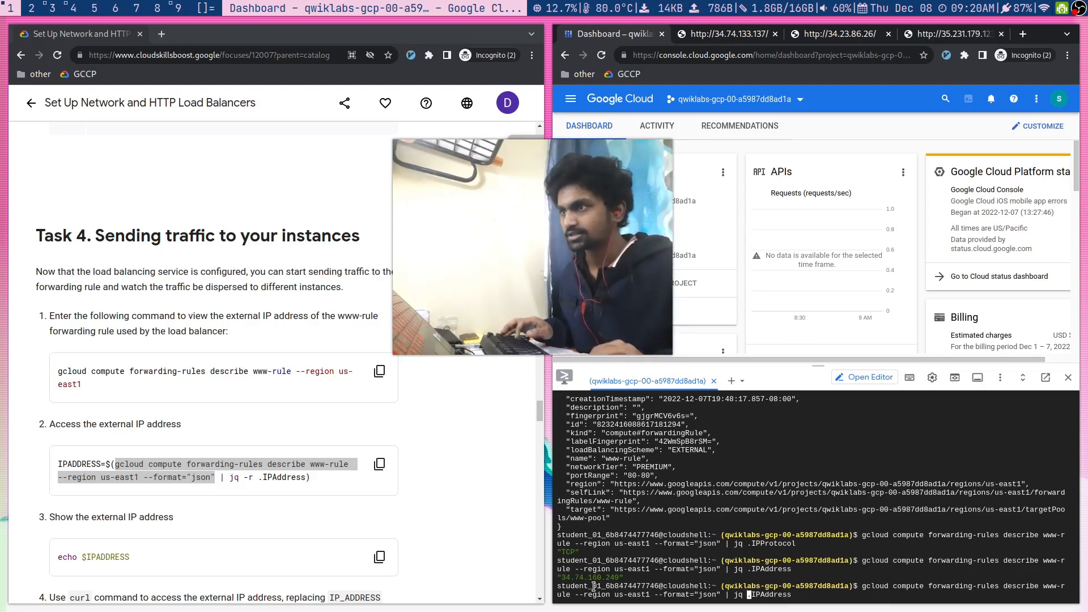
{"action": "type", "text": "-r"}
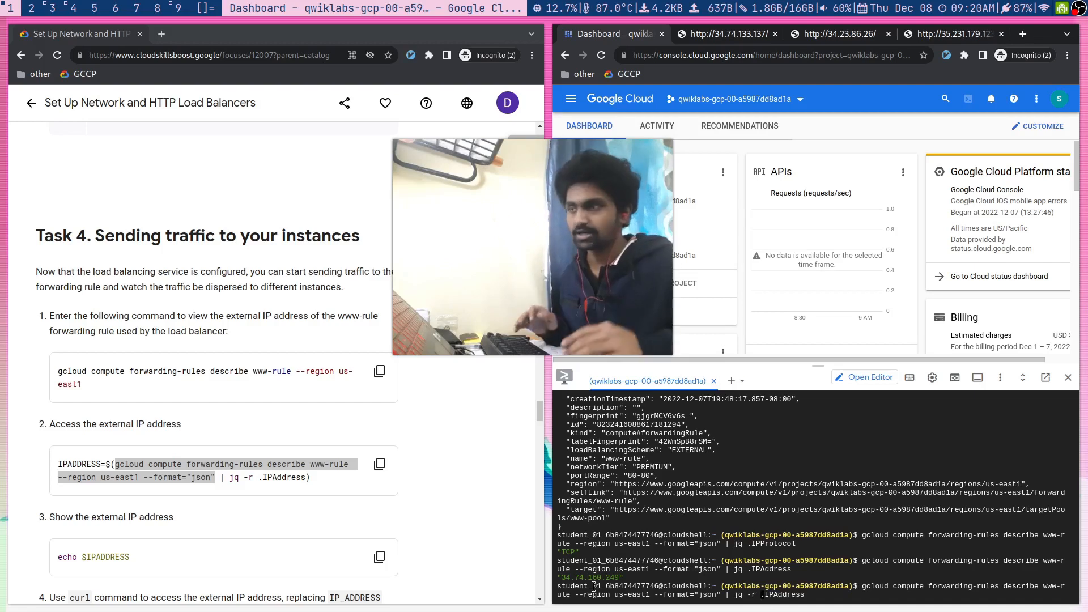
{"action": "key", "text": "Return"}
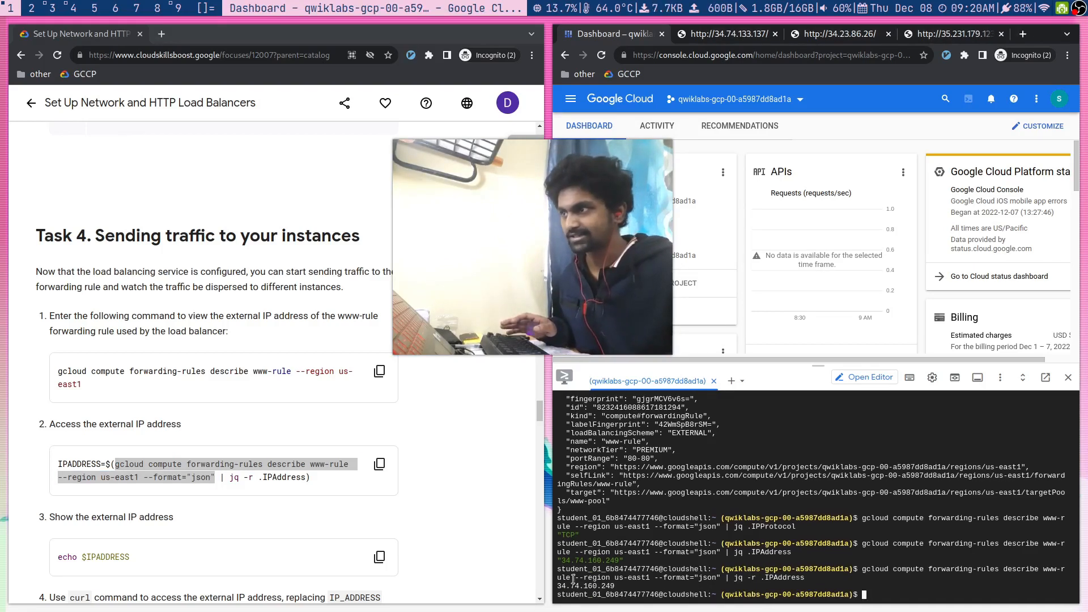
{"action": "double_click", "coordinate": [577, 586]}
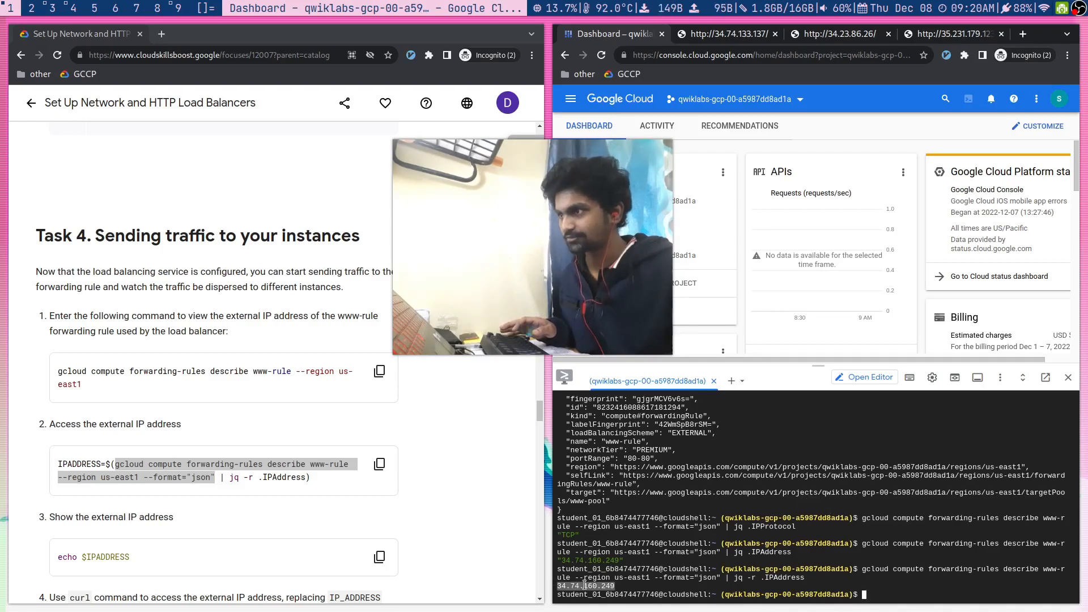
{"action": "left_click", "coordinate": [839, 584]}
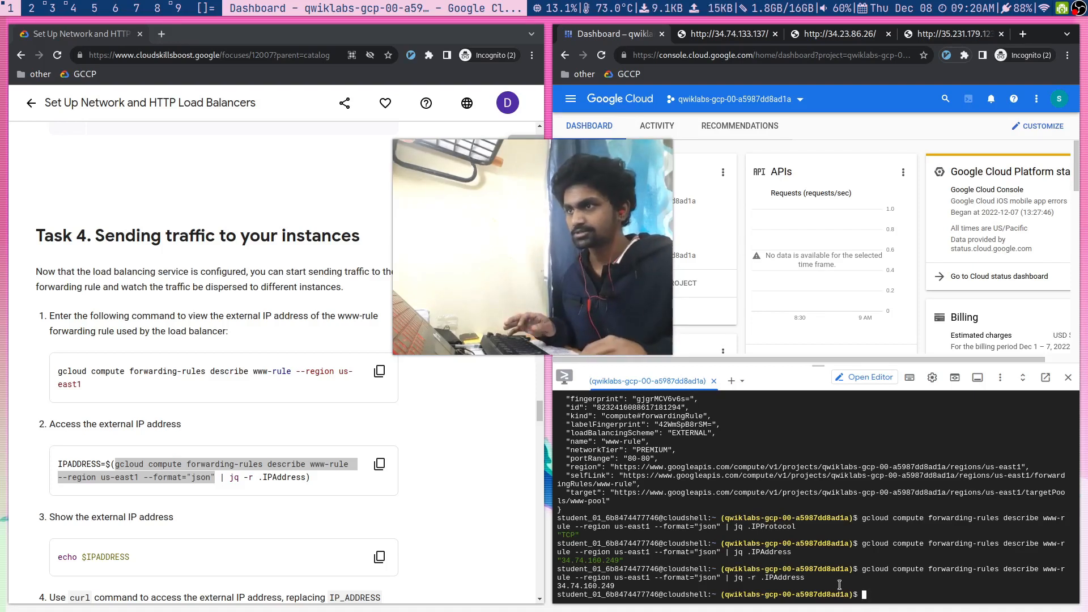
- Wrap the recalled www-rule describe and jq -r .IPAddress command in IPADDRESS=$(...) and run it to store the address
{"action": "key", "text": "Up"}
{"action": "type", "text": ")"}
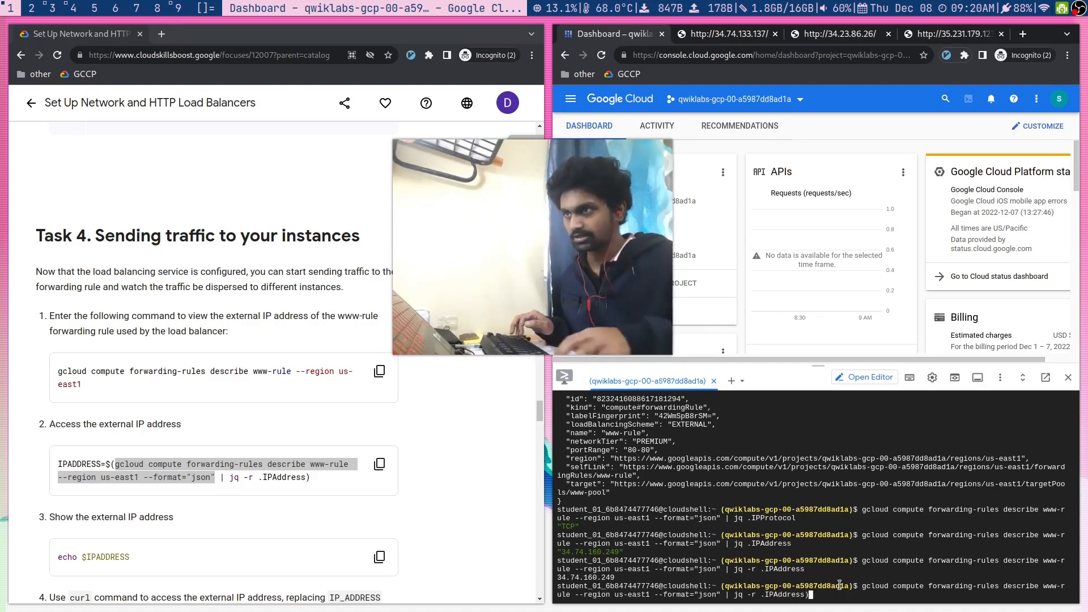
{"action": "key", "text": "Home"}
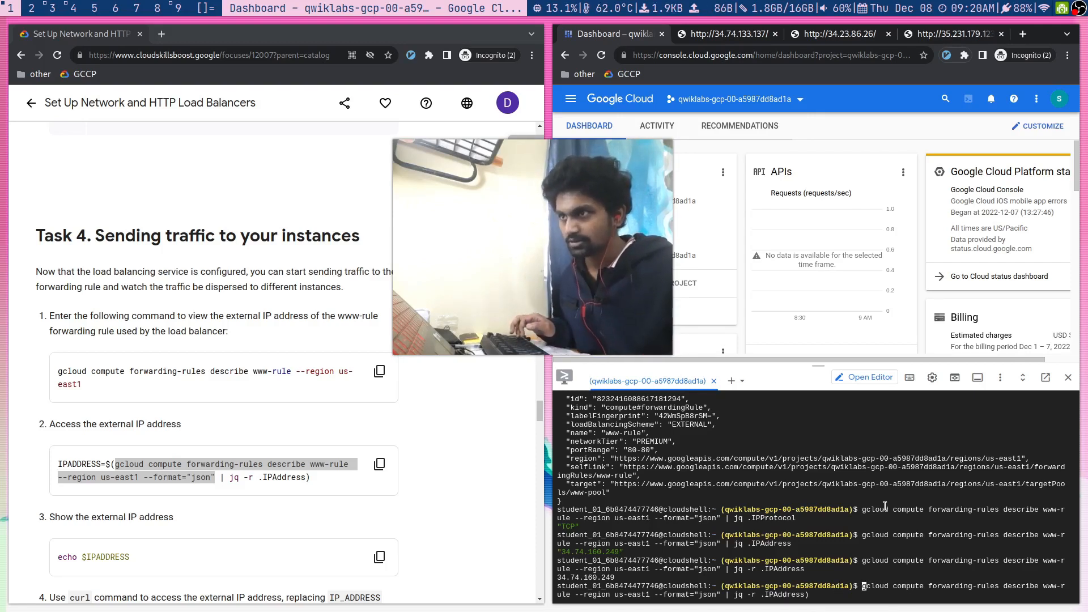
{"action": "type", "text": "("}
{"action": "key", "text": "Left"}
{"action": "type", "text": "$"}
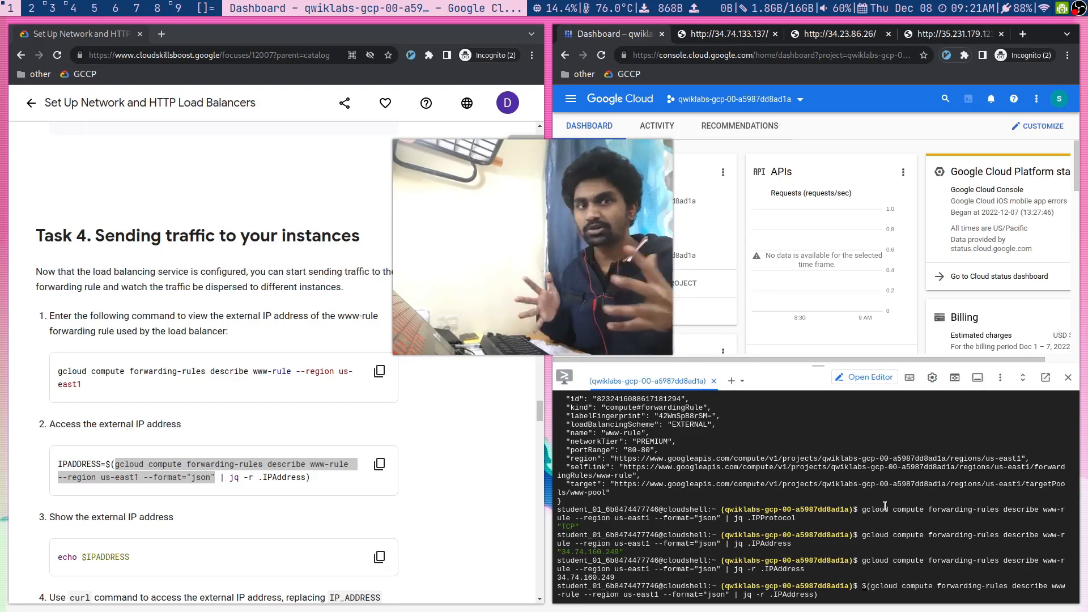
{"action": "type", "text": "="}
{"action": "key", "text": "Left"}
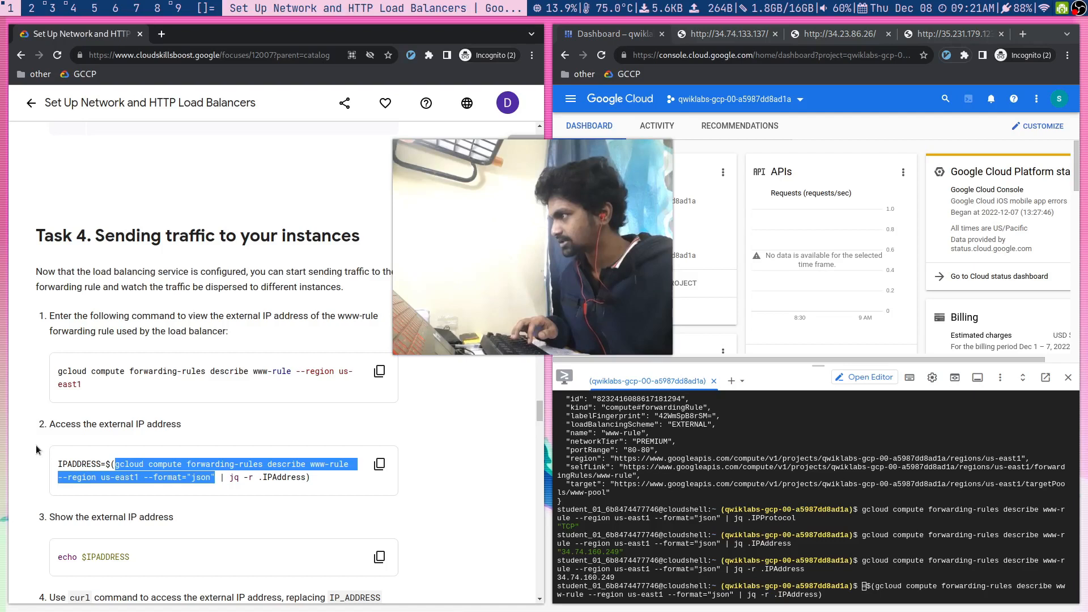
{"action": "left_click_drag", "start_coordinate": [58, 464], "coordinate": [101, 461]}
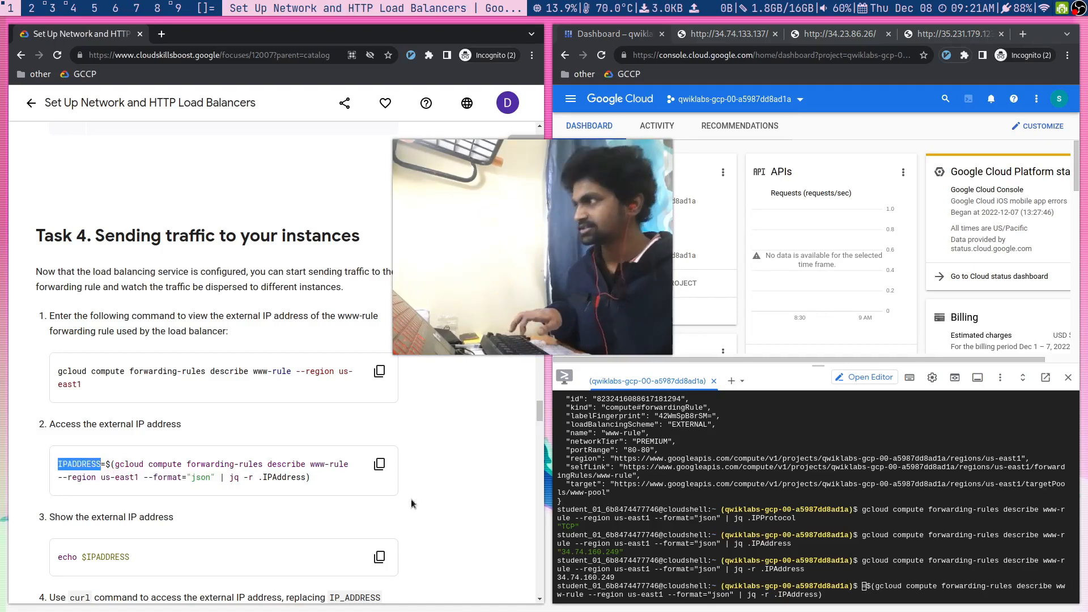
{"action": "type", "text": "IPADDRESS="}
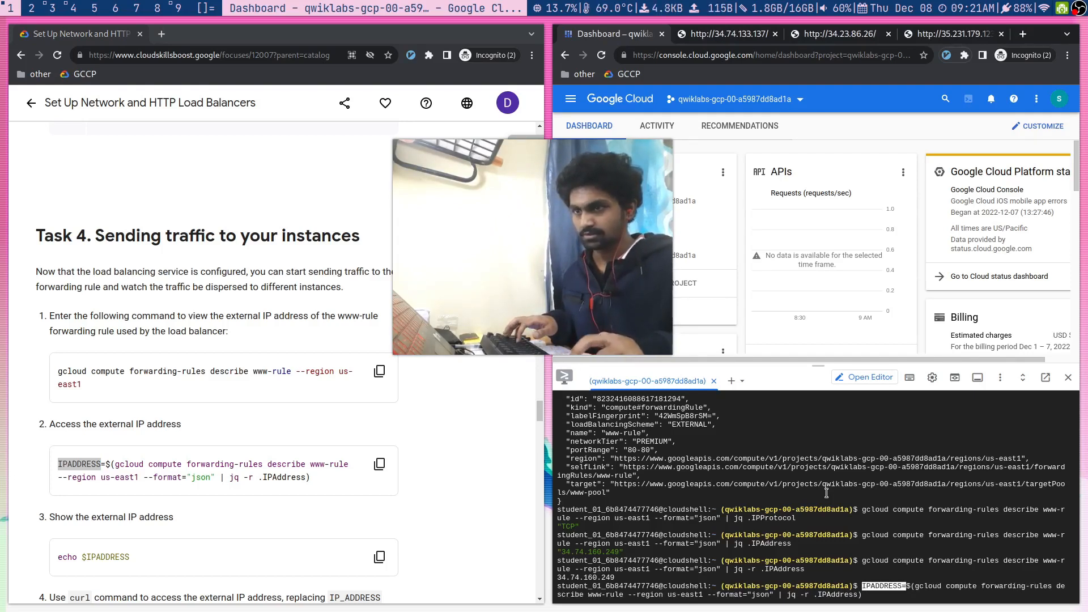
{"action": "key", "text": "Return"}
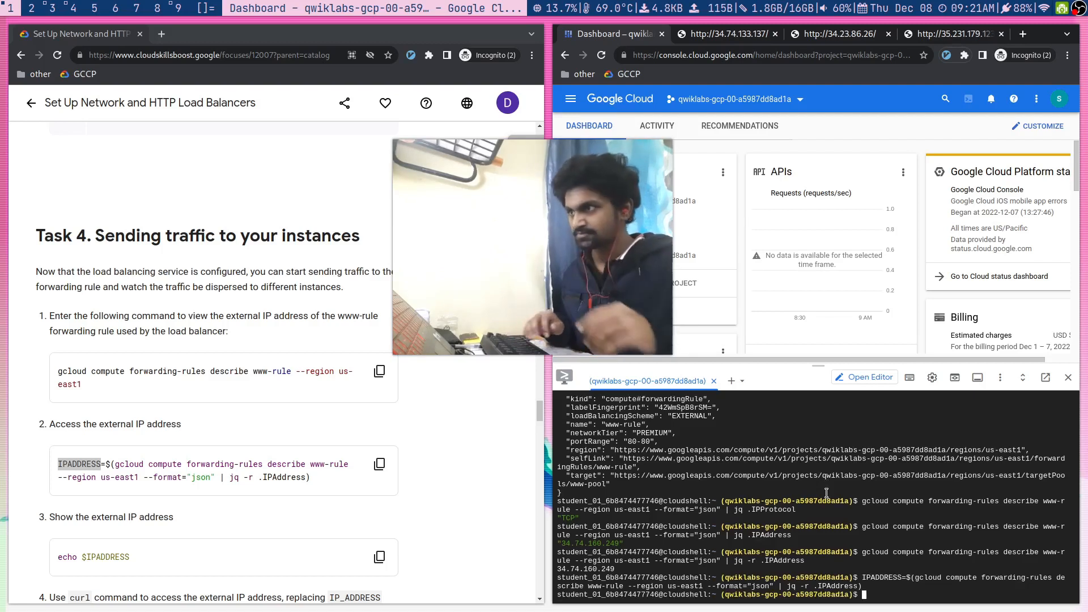
- Clear the terminal and print the stored address with echo $IPADDRESS
{"action": "key", "text": "ctrl+l"}
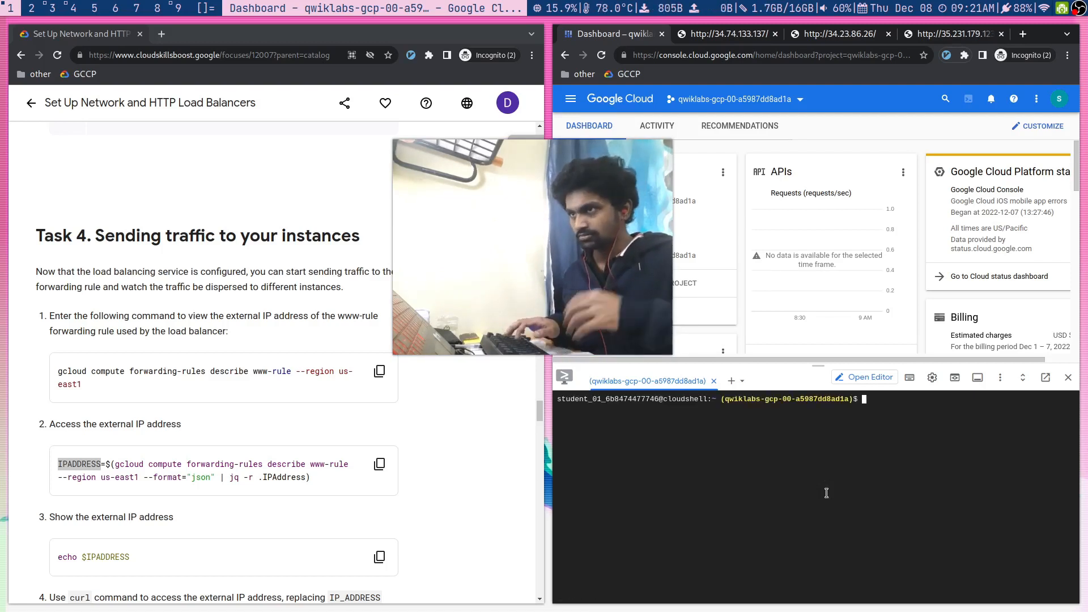
{"action": "type", "text": "echo "}
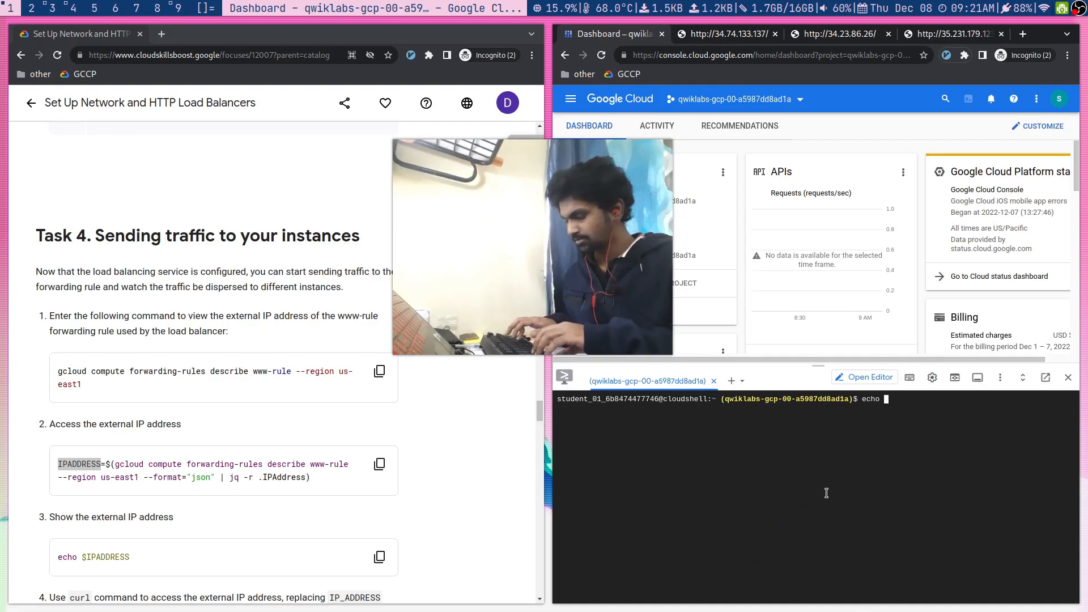
{"action": "type", "text": "$IPADD"}
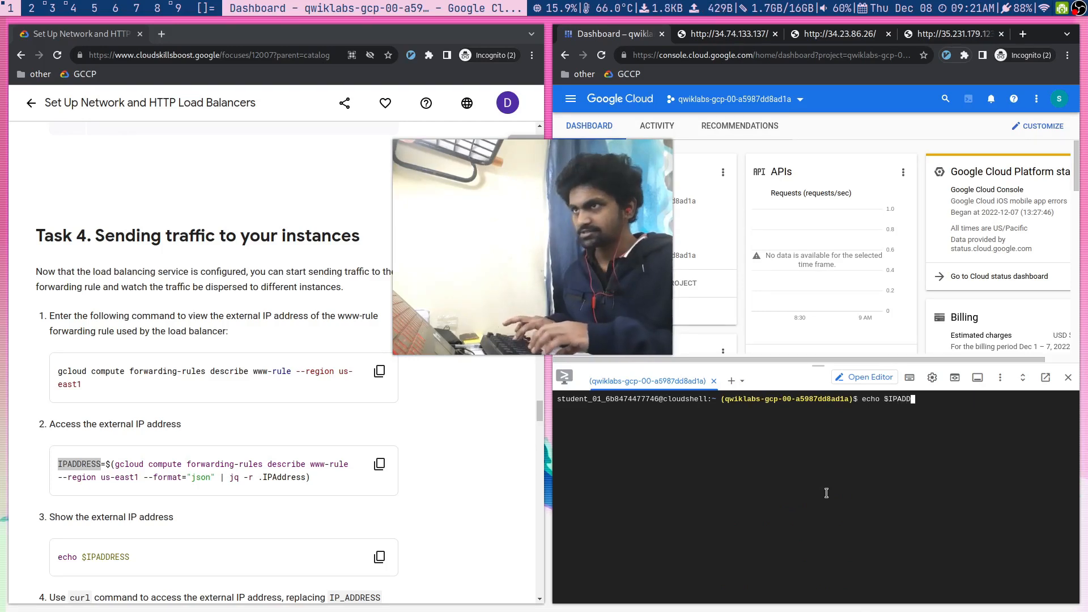
{"action": "type", "text": "RESS"}
{"action": "key", "text": "Return"}
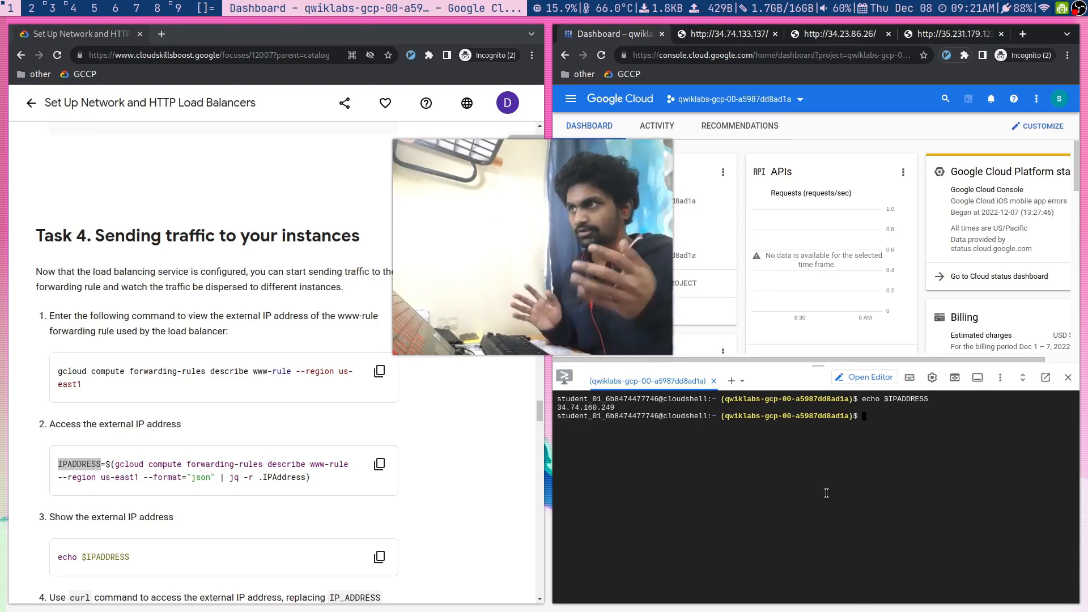
- Copy the while true curl loop from item 4 of Task 4 and paste it into the cleared terminal
{"action": "scroll", "coordinate": [526, 464], "scroll_direction": "down", "scroll_amount": 4}
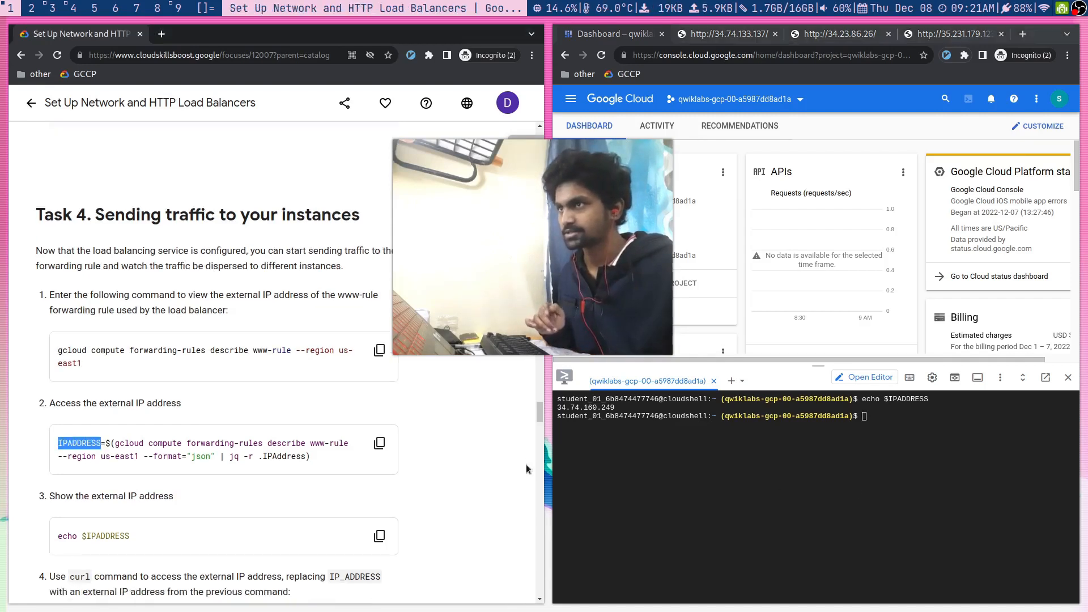
{"action": "left_click", "coordinate": [396, 476]}
{"action": "scroll", "coordinate": [396, 481], "scroll_direction": "down", "scroll_amount": 3}
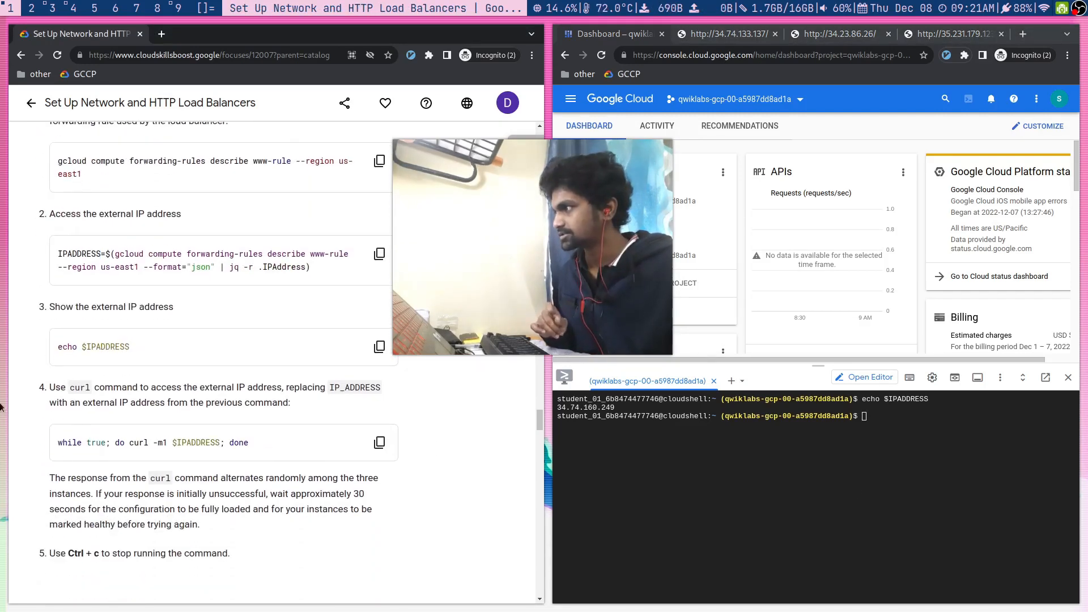
{"action": "left_click_drag", "start_coordinate": [57, 443], "coordinate": [172, 443]}
{"action": "left_click", "coordinate": [118, 441]}
{"action": "left_click", "coordinate": [173, 443]}
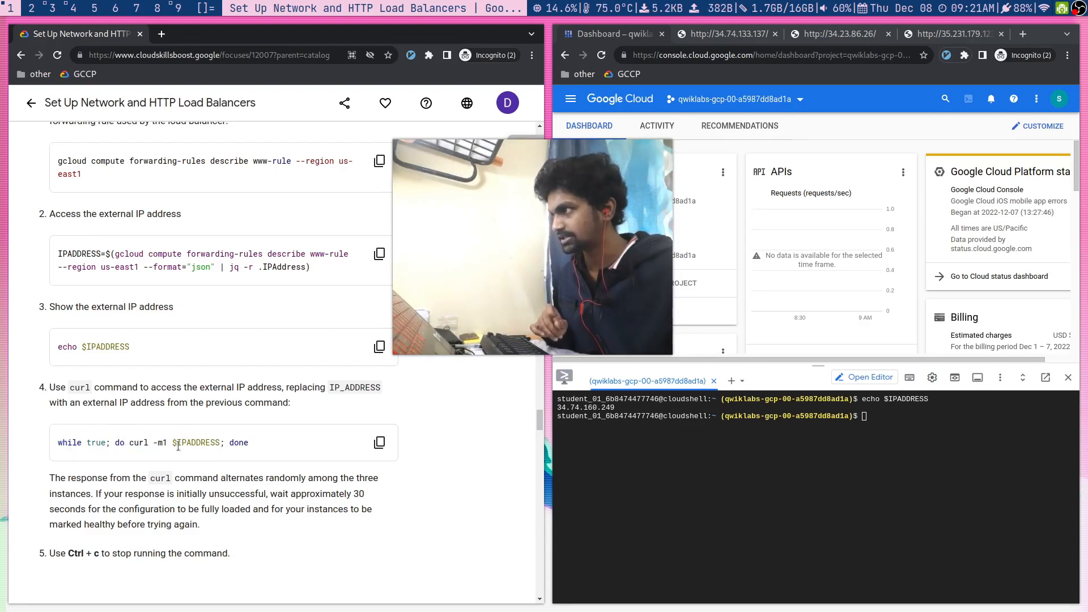
{"action": "left_click", "coordinate": [379, 442]}
{"action": "left_click", "coordinate": [692, 503]}
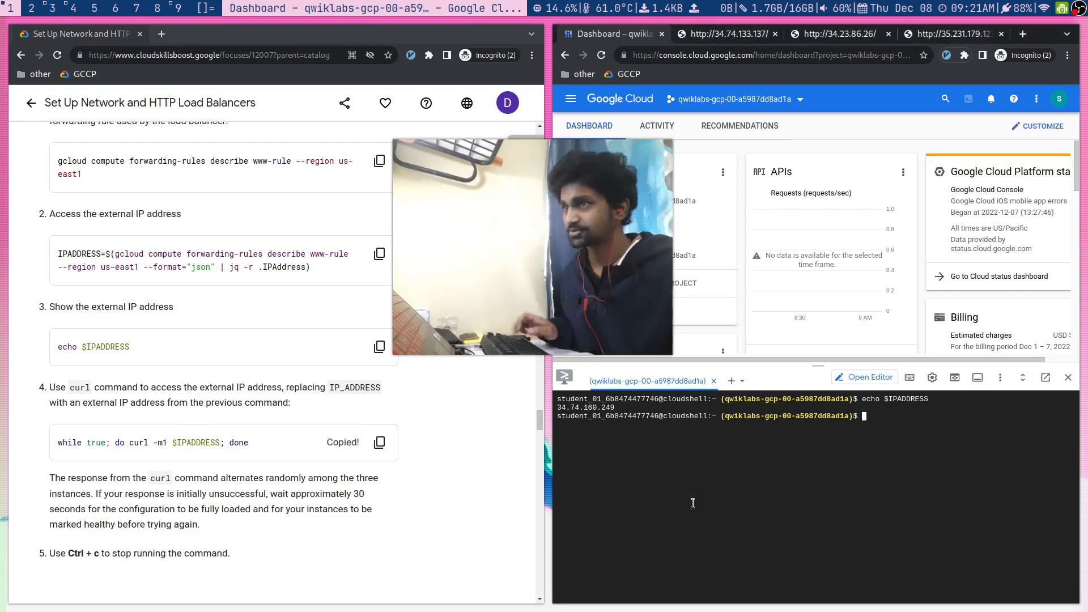
{"action": "key", "text": "ctrl+l"}
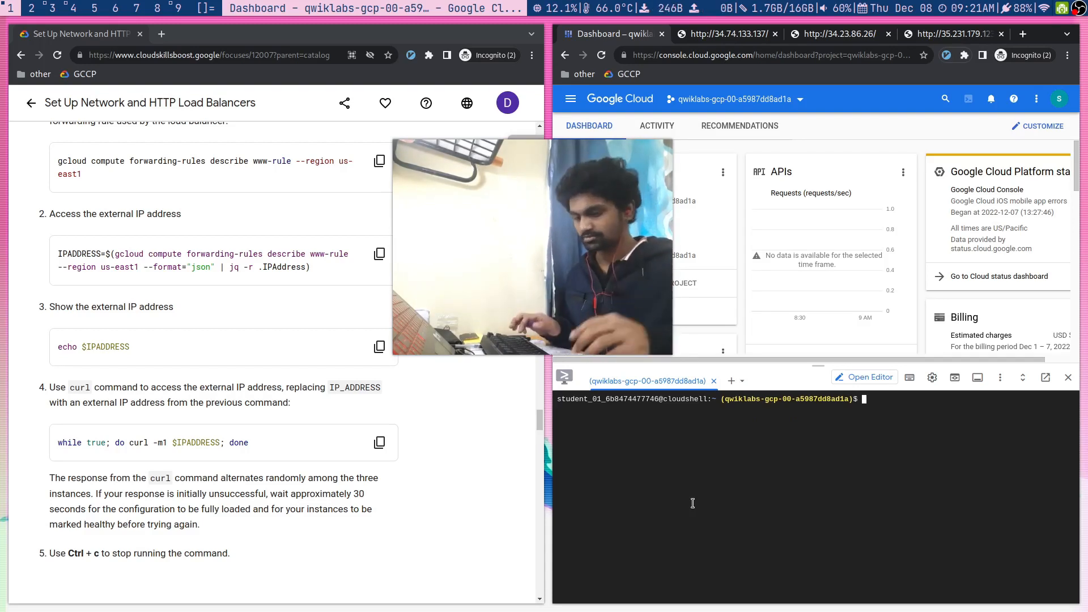
{"action": "key", "text": "ctrl+v"}
- Remove curl -m1 $IPADDRESS from the pasted loop, leaving an empty body between do and the semicolon before done
{"action": "key", "text": "Left"}
{"action": "key", "text": "Left"}
{"action": "key", "text": "Left"}
{"action": "key", "text": "Left"}
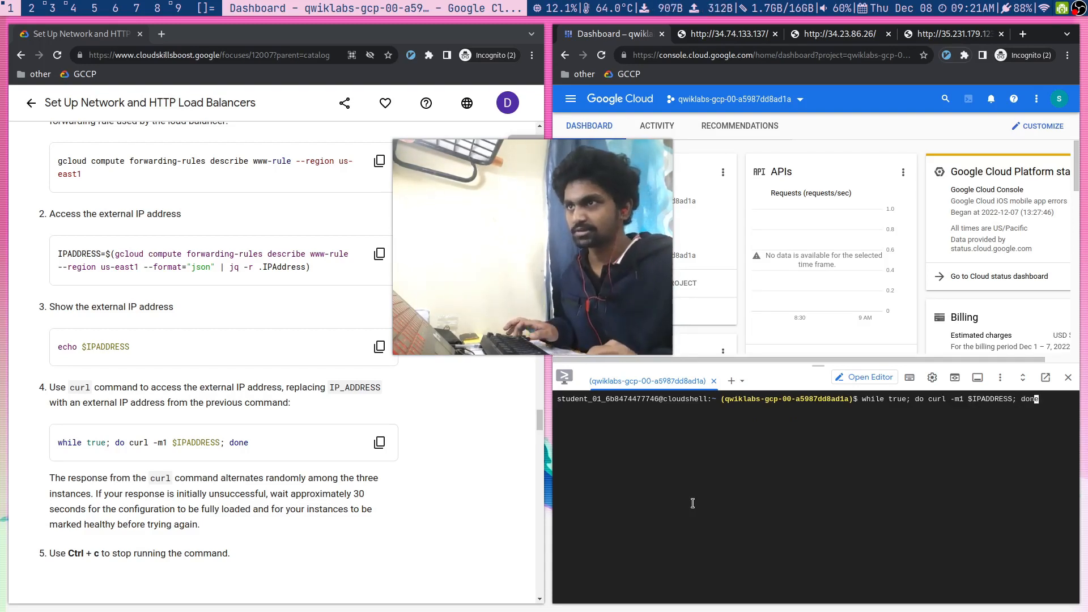
{"action": "key", "text": "Left"}
{"action": "key", "text": "BackSpace"}
{"action": "key", "text": "BackSpace"}
{"action": "key", "text": "BackSpace"}
{"action": "key", "text": "BackSpace"}
{"action": "key", "text": "BackSpace"}
{"action": "key", "text": "BackSpace"}
{"action": "key", "text": "BackSpace"}
{"action": "key", "text": "BackSpace"}
{"action": "key", "text": "BackSpace"}
{"action": "key", "text": "BackSpace"}
{"action": "key", "text": "BackSpace"}
{"action": "key", "text": "BackSpace"}
{"action": "key", "text": "BackSpace"}
{"action": "key", "text": "BackSpace"}
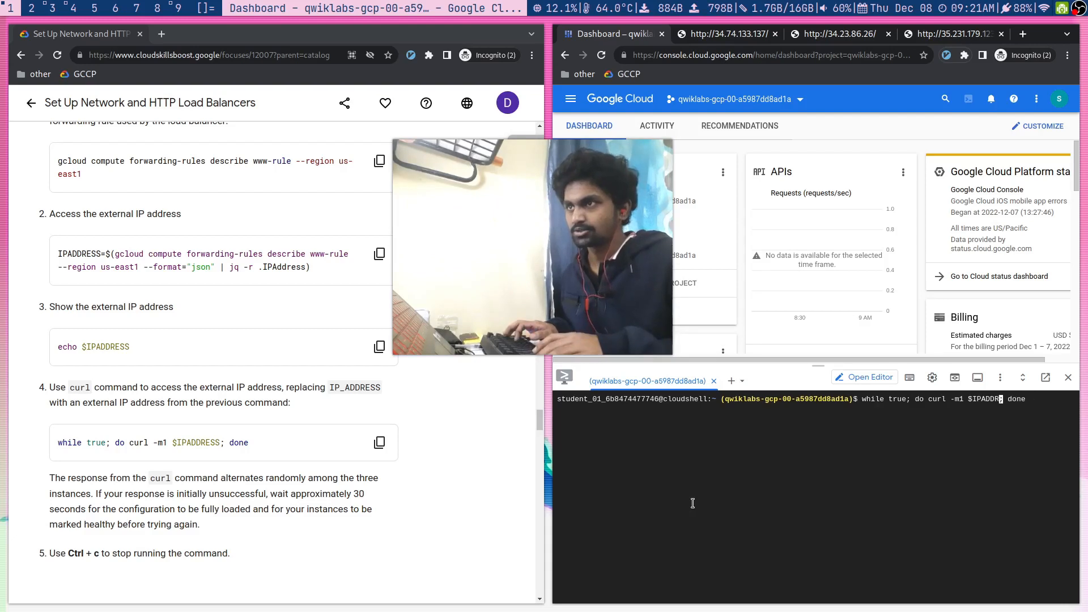
{"action": "key", "text": "BackSpace"}
{"action": "key", "text": "BackSpace"}
{"action": "key", "text": "BackSpace"}
{"action": "key", "text": "BackSpace"}
{"action": "key", "text": "BackSpace"}
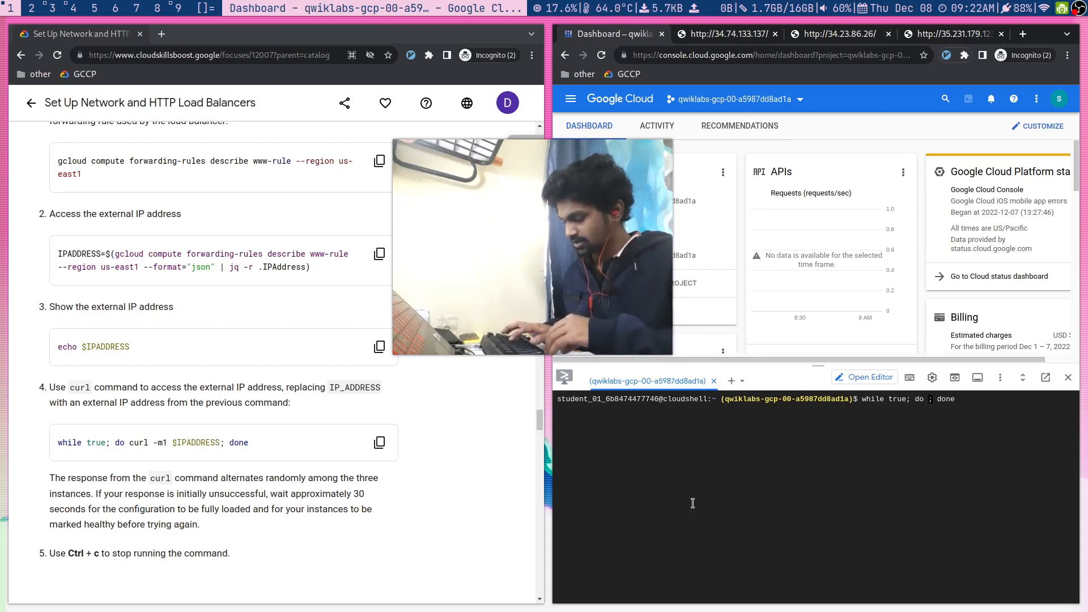
- Enter echo $i as the first command in the loop body
{"action": "type", "text": "4i"}
{"action": "key", "text": "BackSpace"}
{"action": "key", "text": "BackSpace"}
{"action": "type", "text": "$i"}
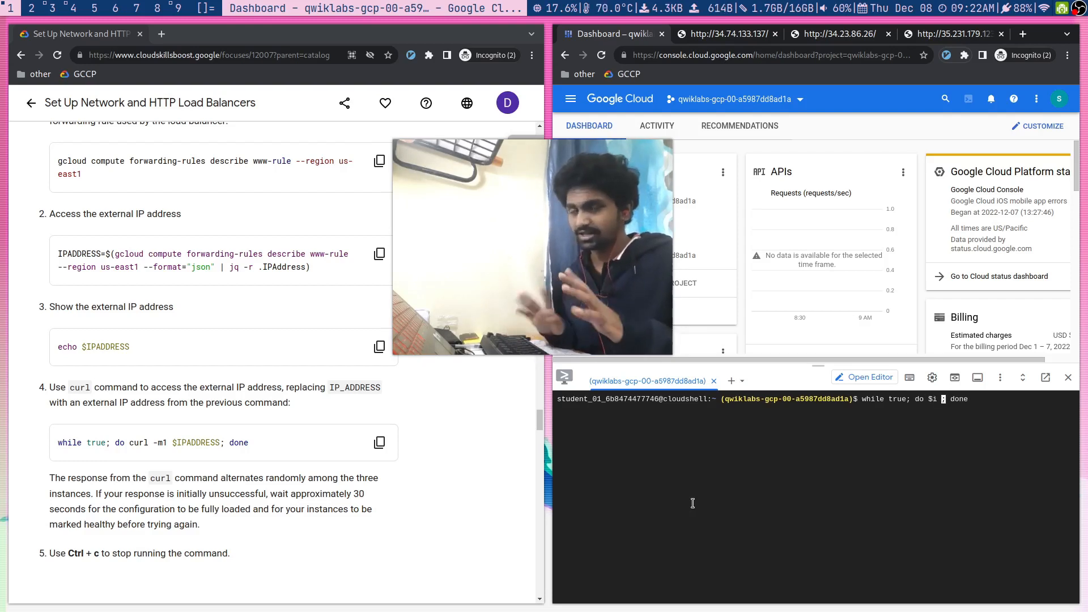
{"action": "key", "text": "BackSpace"}
{"action": "type", "text": "="}
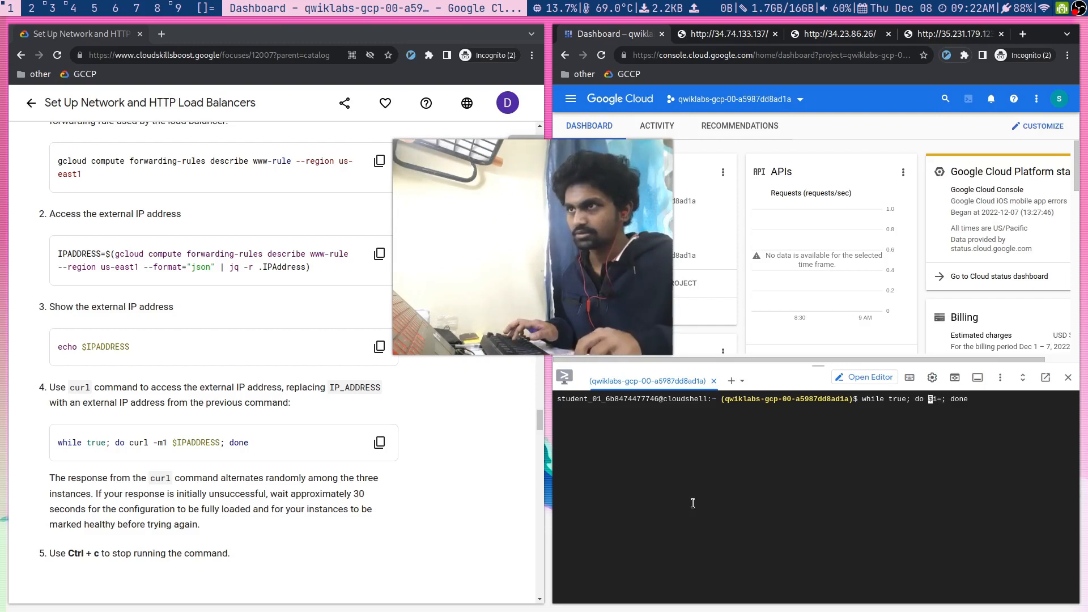
{"action": "key", "text": "Left"}
{"action": "key", "text": "Left"}
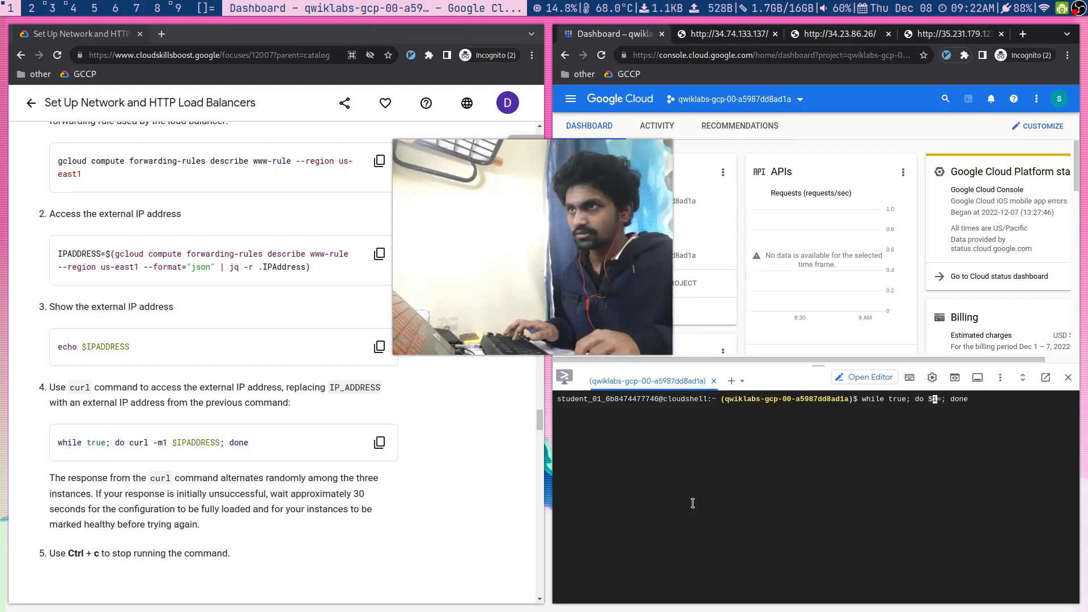
{"action": "key", "text": "BackSpace"}
{"action": "type", "text": "echo"}
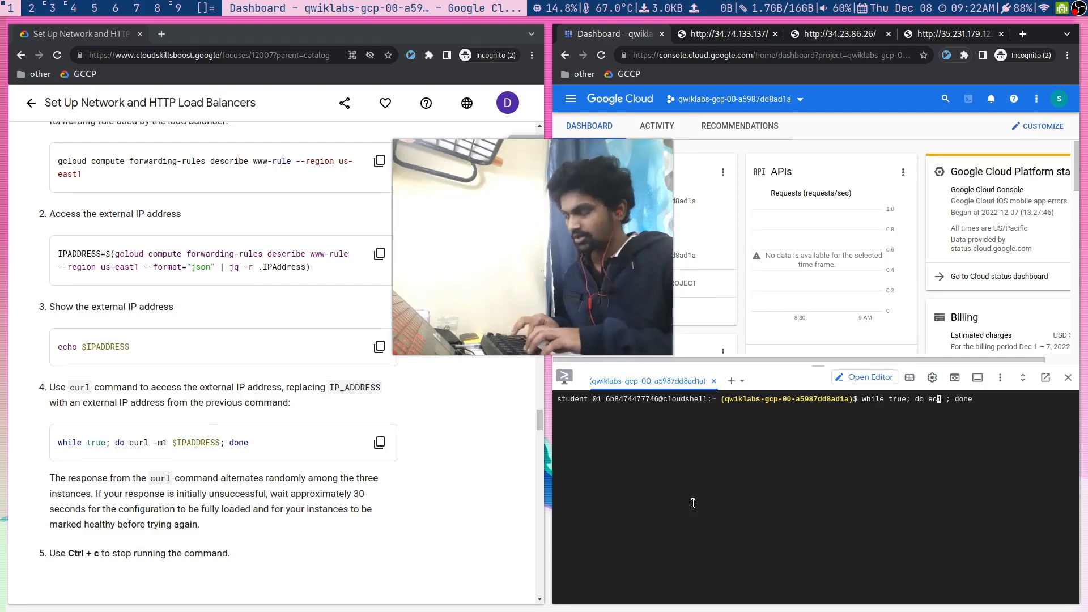
{"action": "type", "text": " $"}
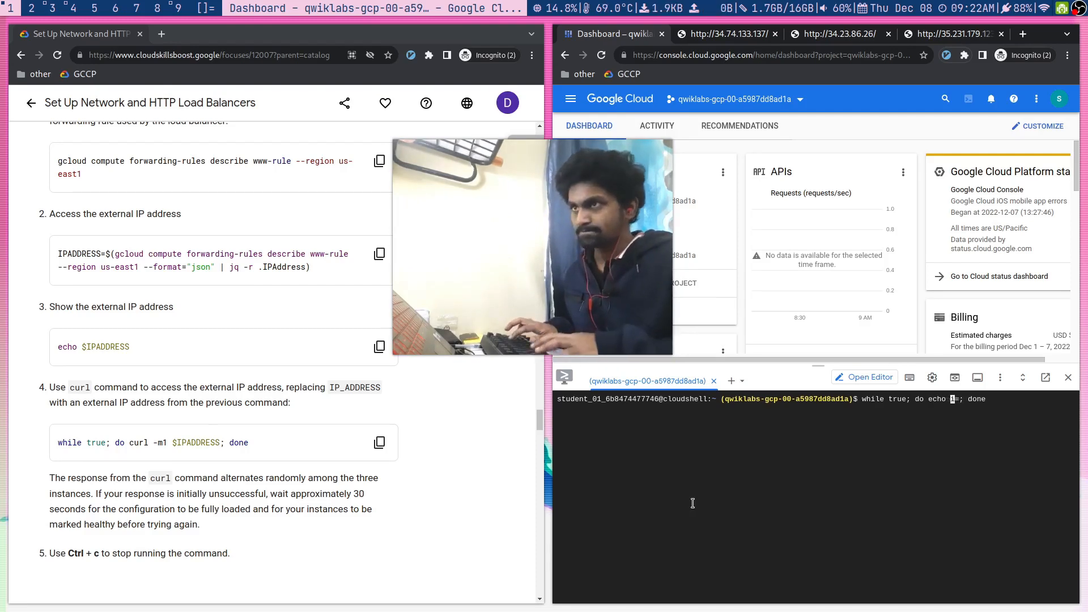
{"action": "key", "text": "Right"}
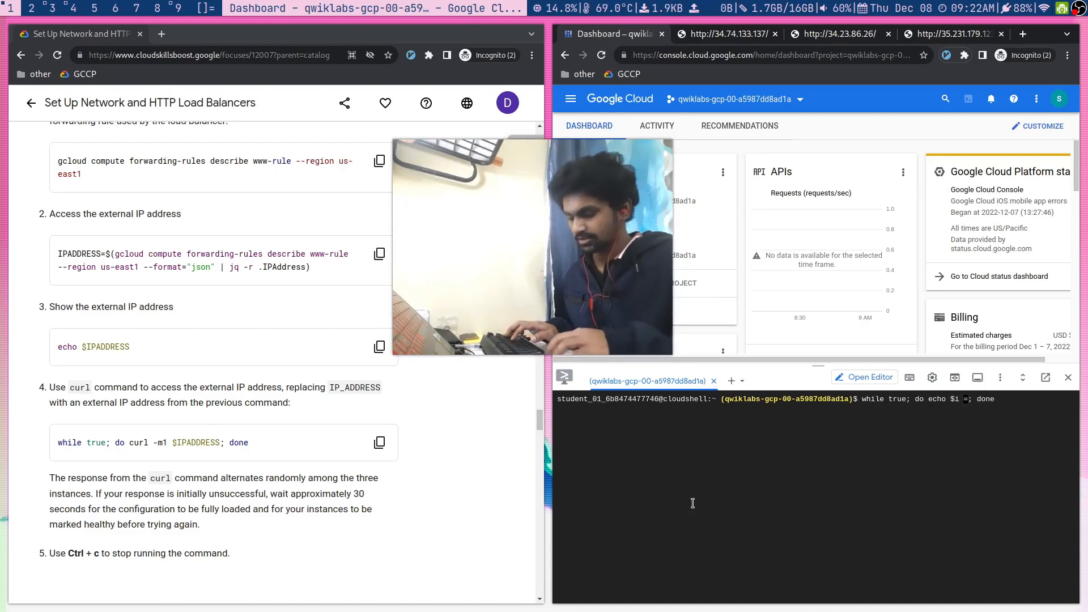
- Add && i=$((i+1)) after echo $i in the loop body and run the endless counter loop
{"action": "type", "text": "&& "}
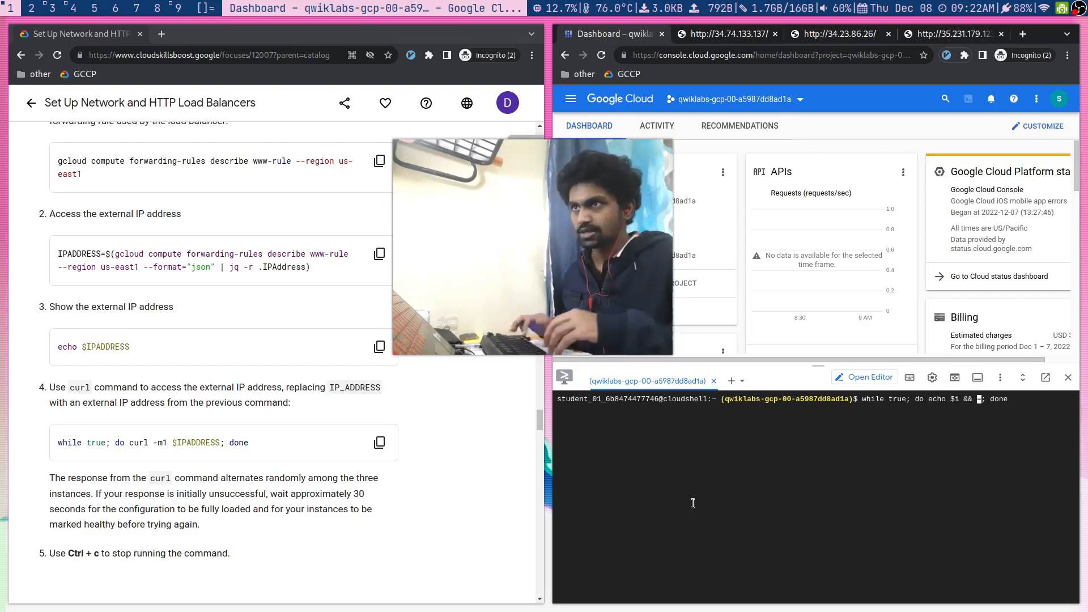
{"action": "type", "text": "i"}
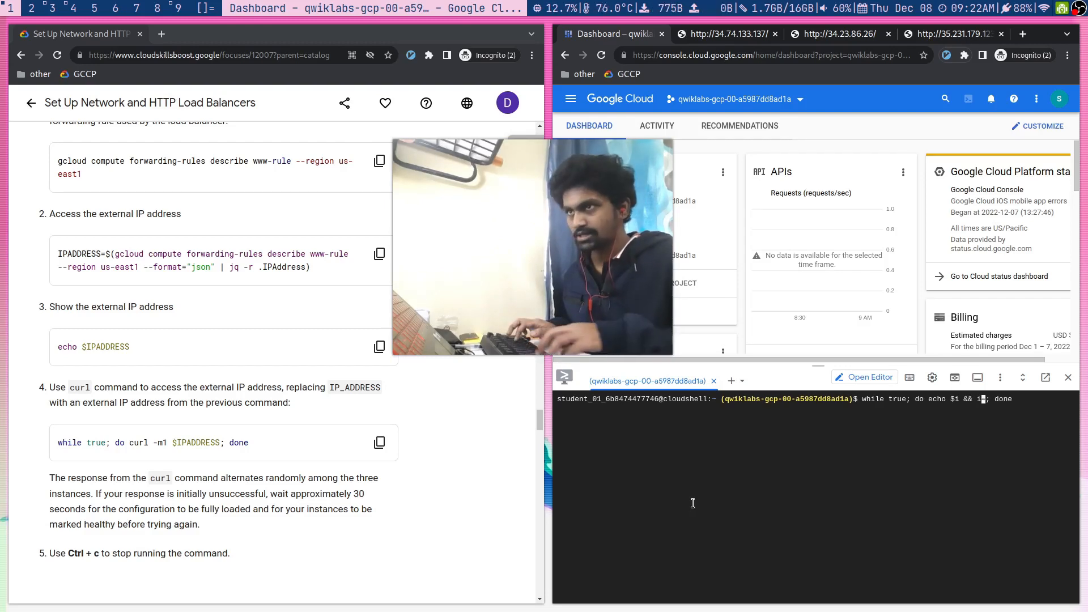
{"action": "key", "text": "Right"}
{"action": "type", "text": "i+1"}
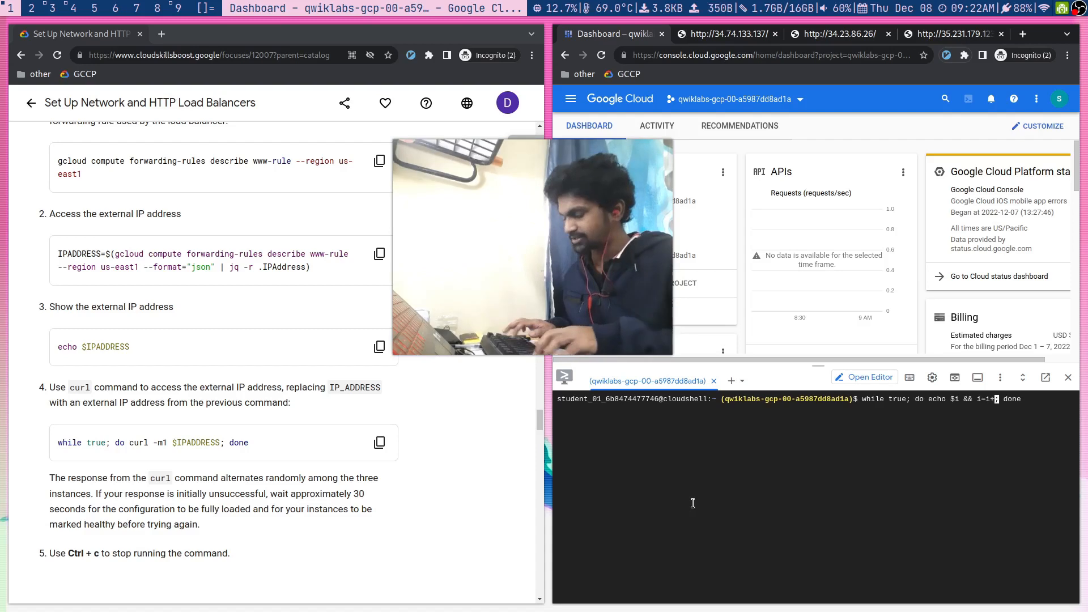
{"action": "key", "text": "Left"}
{"action": "key", "text": "Left"}
{"action": "key", "text": "Left"}
{"action": "type", "text": "$"}
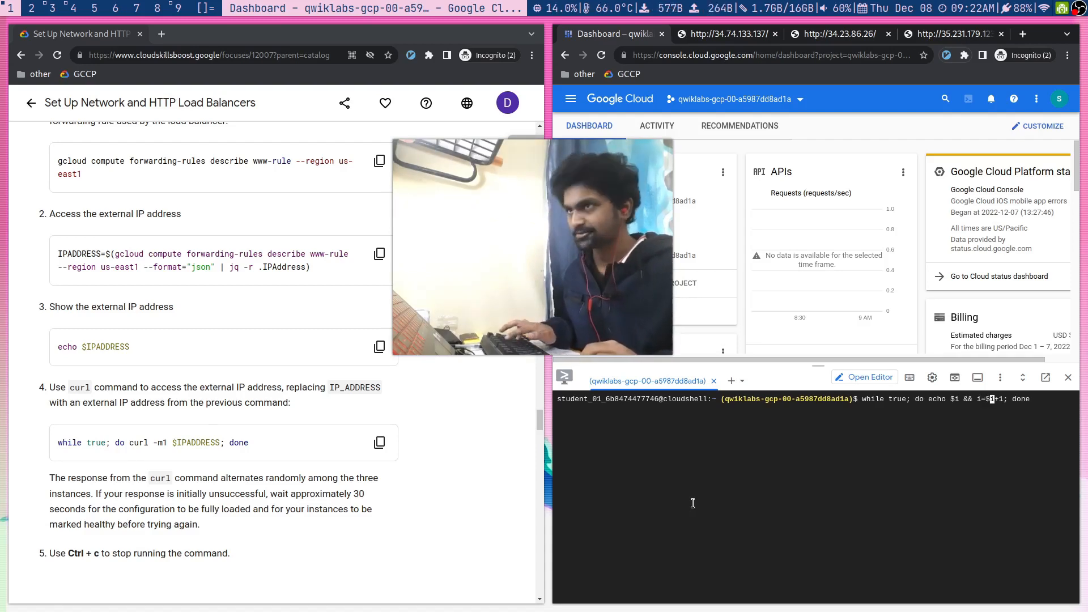
{"action": "type", "text": "(("}
{"action": "key", "text": "Right"}
{"action": "key", "text": "Right"}
{"action": "key", "text": "Right"}
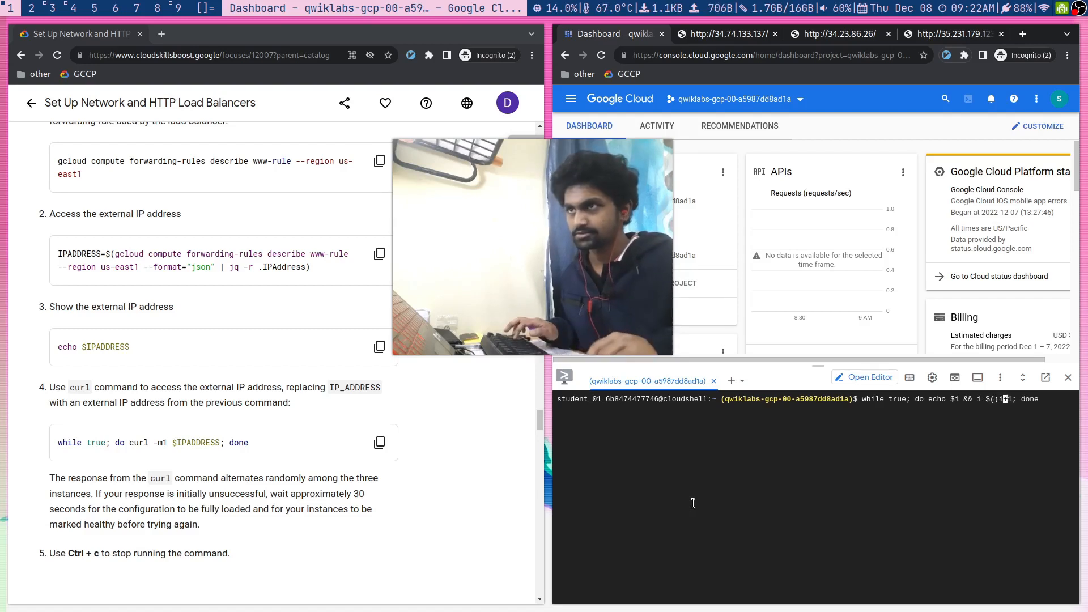
{"action": "type", "text": "))"}
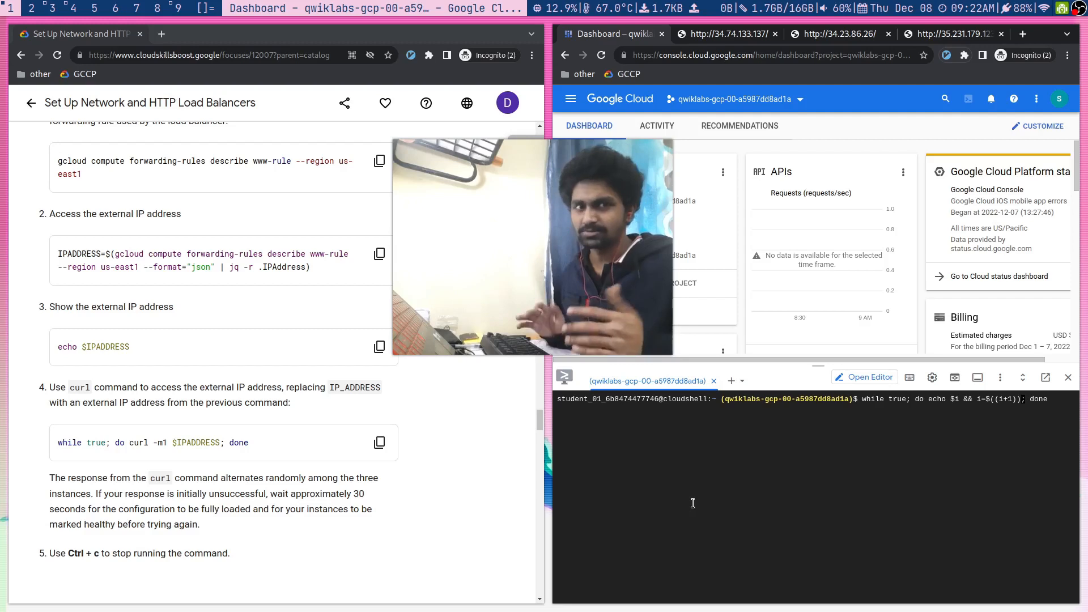
{"action": "key", "text": "Return"}
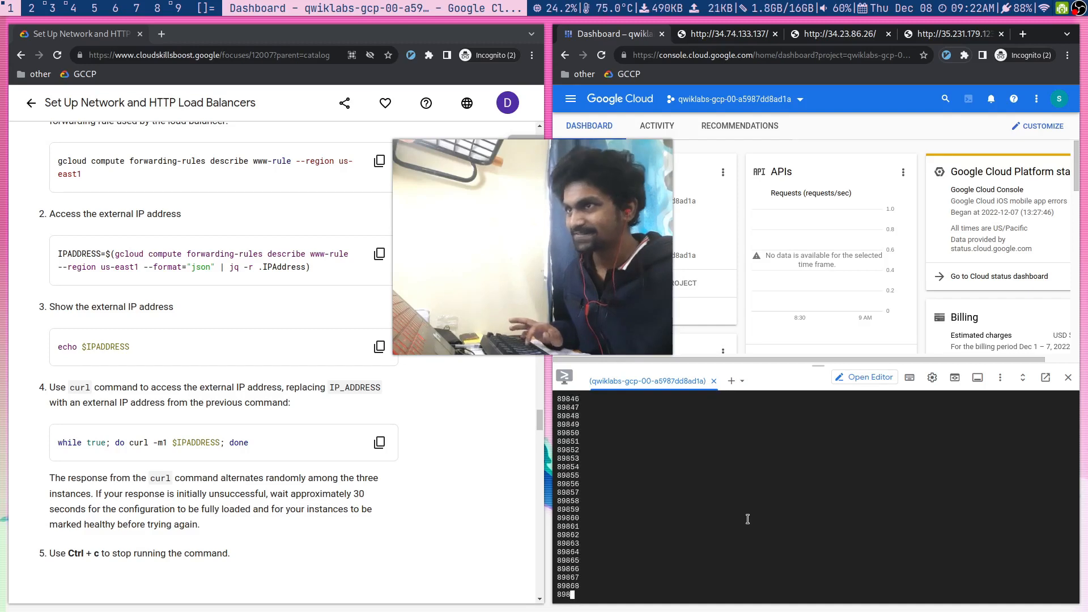
- Interrupt the running counter loop and inspect the last number it printed
{"action": "key", "text": "ctrl+c"}
{"action": "key", "text": "ctrl+c"}
{"action": "key", "text": "ctrl+c"}
{"action": "key", "text": "ctrl+c"}
{"action": "key", "text": "ctrl+c"}
{"action": "key", "text": "ctrl+c"}
{"action": "key", "text": "ctrl+c"}
{"action": "key", "text": "ctrl+c"}
{"action": "key", "text": "ctrl+c"}
{"action": "key", "text": "ctrl+c"}
{"action": "key", "text": "ctrl+c"}
{"action": "key", "text": "ctrl+c"}
{"action": "key", "text": "ctrl+c"}
{"action": "key", "text": "ctrl+c"}
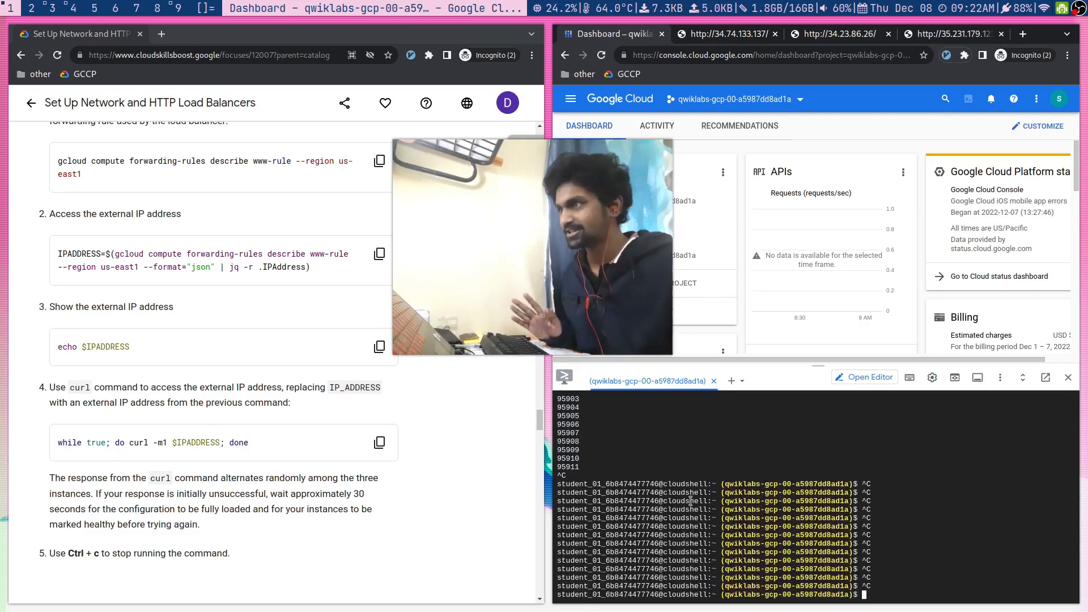
{"action": "double_click", "coordinate": [566, 467]}
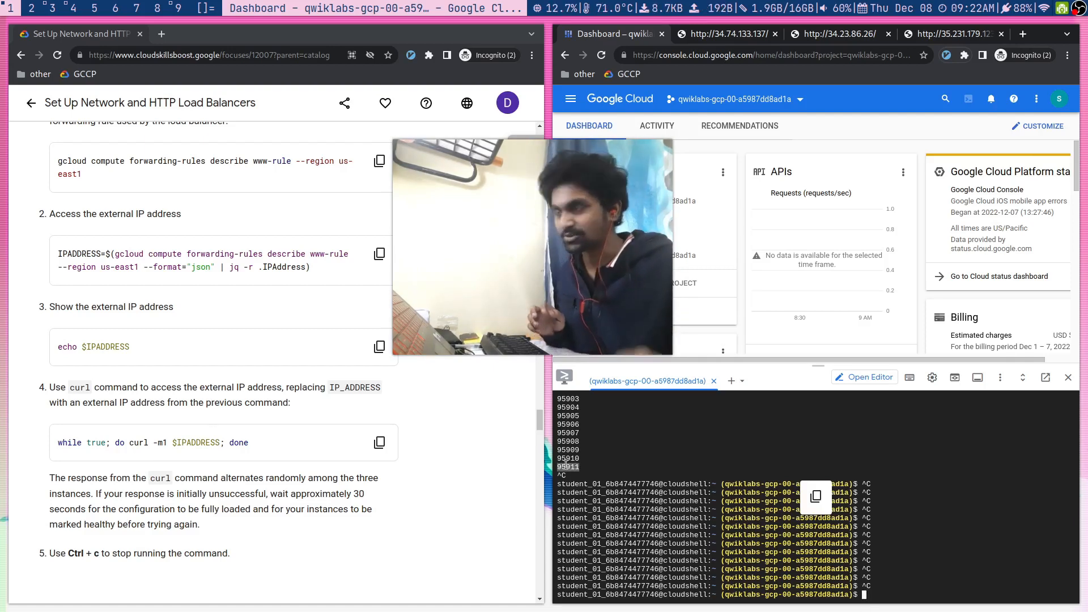
{"action": "left_click", "coordinate": [587, 470]}
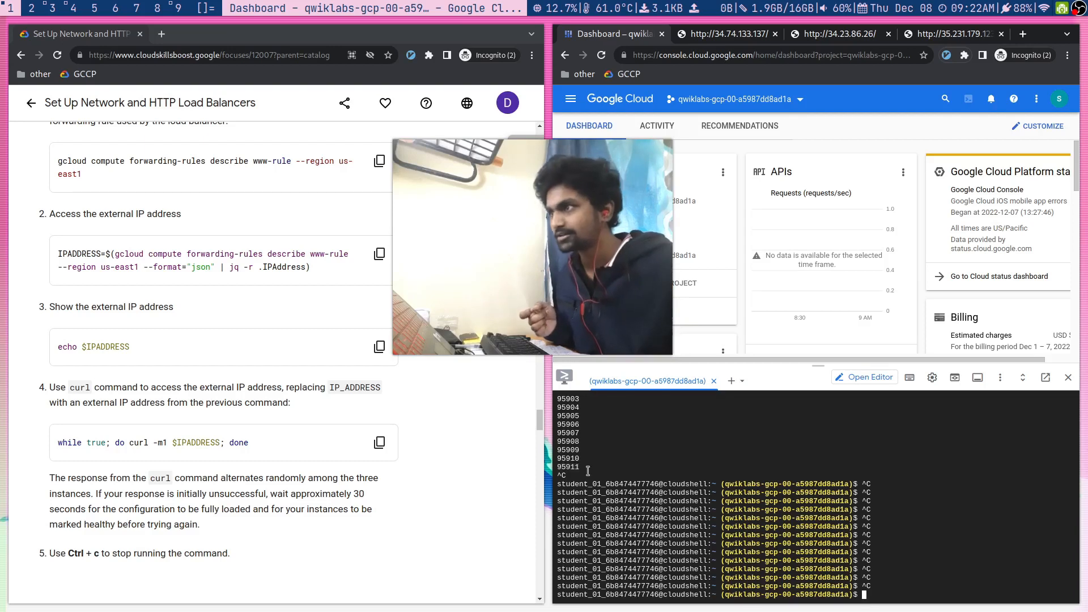
{"action": "left_click_drag", "start_coordinate": [557, 466], "coordinate": [581, 466]}
{"action": "left_click", "coordinate": [585, 466]}
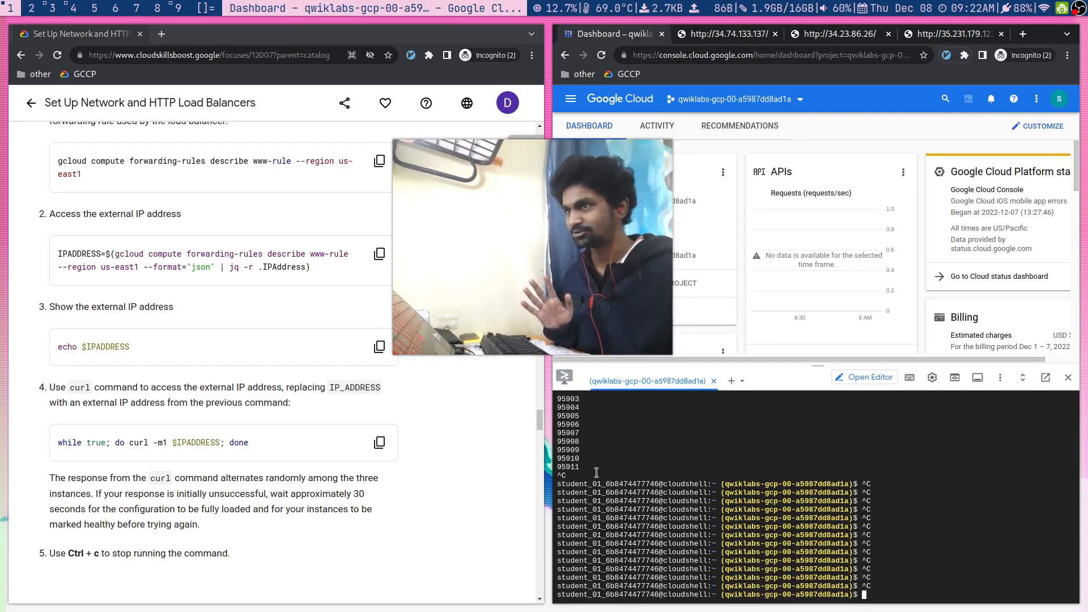
{"action": "left_click_drag", "start_coordinate": [865, 485], "coordinate": [876, 572]}
{"action": "double_click", "coordinate": [571, 464]}
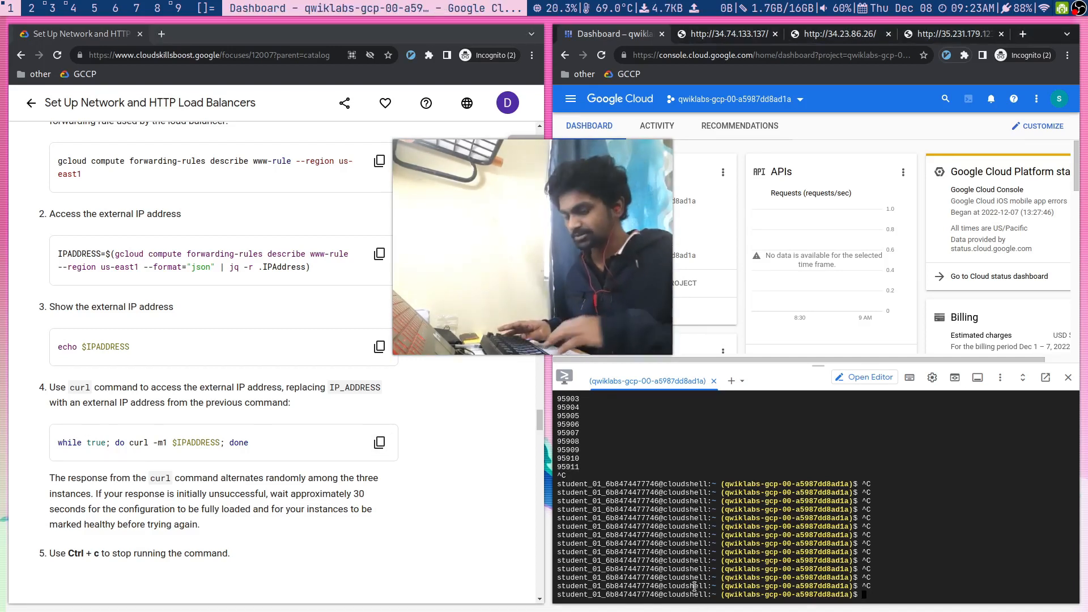
- On a cleared terminal, run the loop while true; do curl -m1 $IPADDRESS; done, stop it after some responses, and clear the output
{"action": "key", "text": "ctrl+l"}
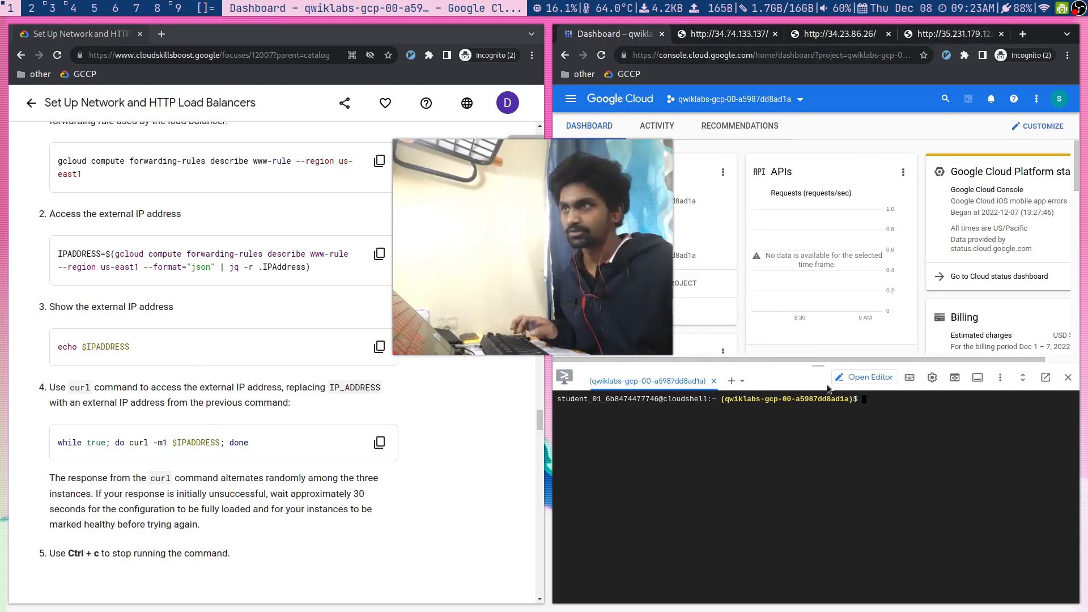
{"action": "key", "text": "ctrl+v"}
{"action": "key", "text": "Return"}
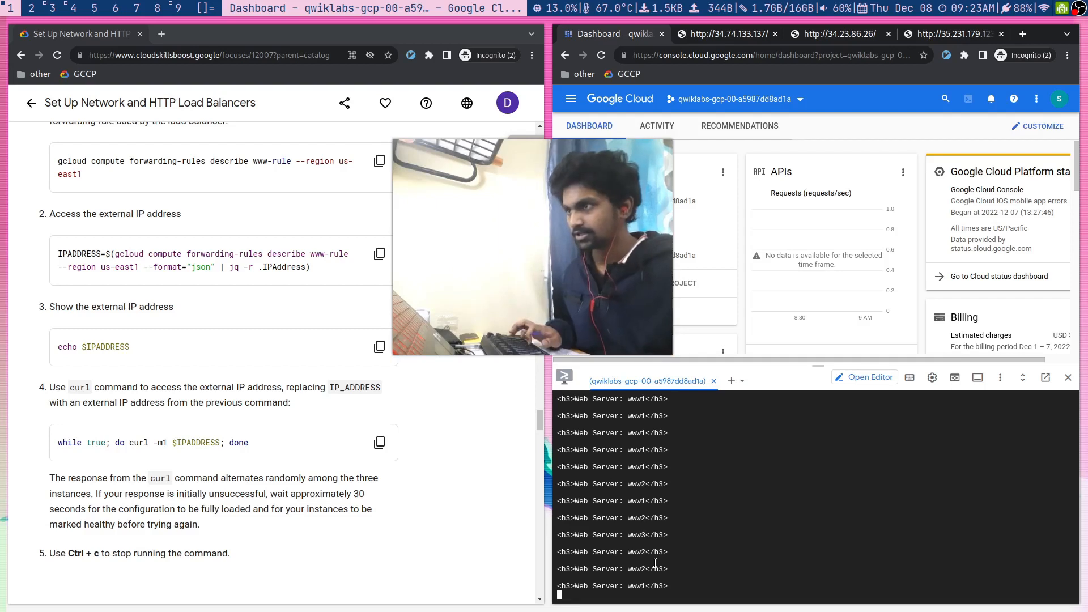
{"action": "key", "text": "ctrl+c"}
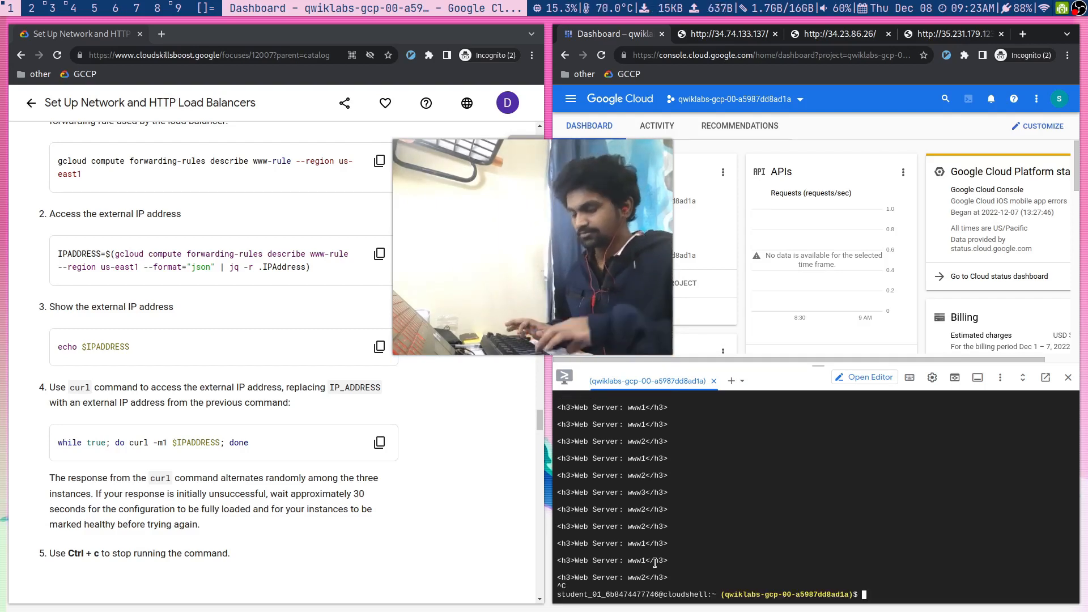
{"action": "key", "text": "ctrl+l"}
{"action": "key", "text": "Return"}
{"action": "key", "text": "ctrl+l"}
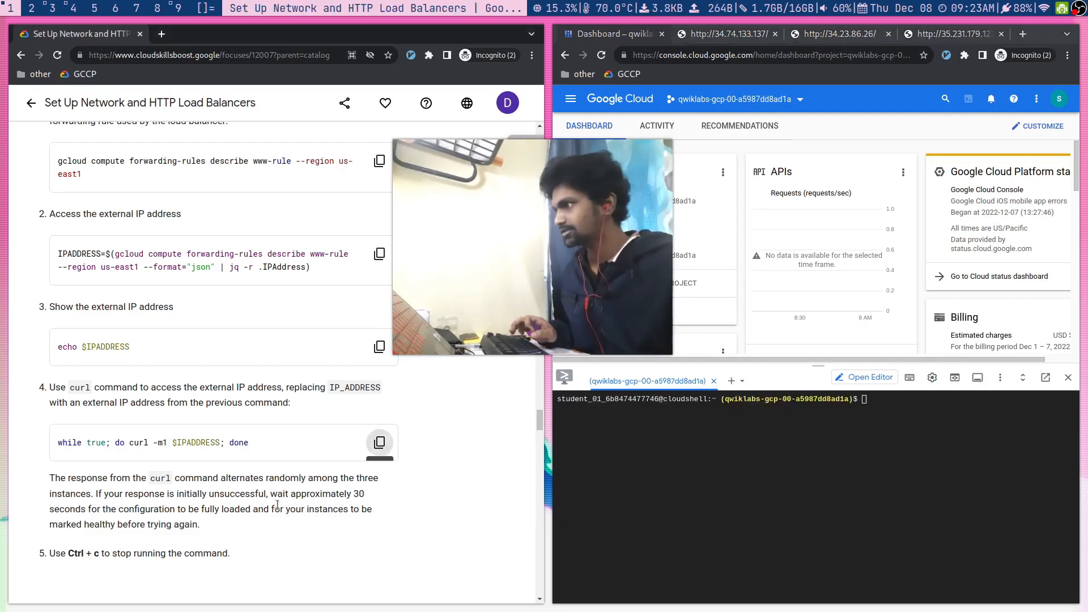
- Review the lab instructions from Task 3's load balancing service through Task 4 to the Task 5 HTTP load balancer introduction
{"action": "scroll", "coordinate": [277, 505], "scroll_direction": "down", "scroll_amount": 7}
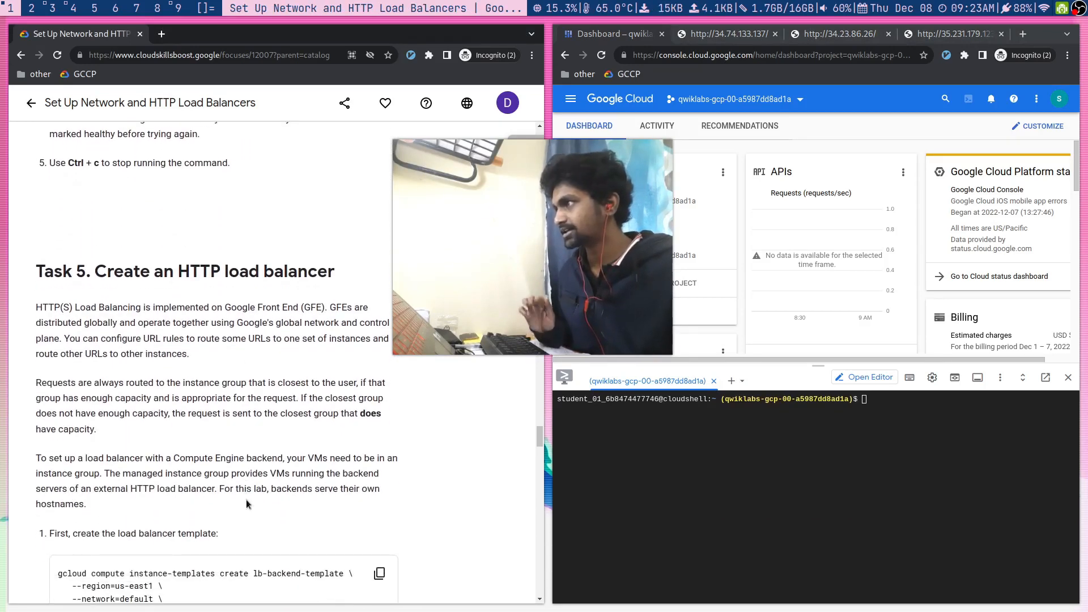
{"action": "scroll", "coordinate": [246, 504], "scroll_direction": "up", "scroll_amount": 14}
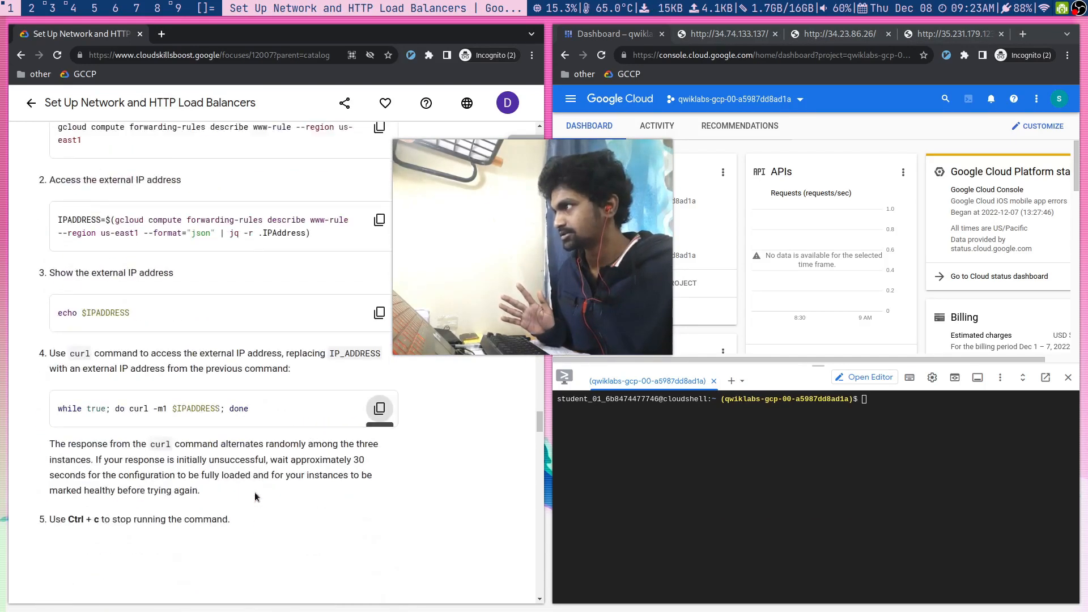
{"action": "scroll", "coordinate": [259, 499], "scroll_direction": "up", "scroll_amount": 10}
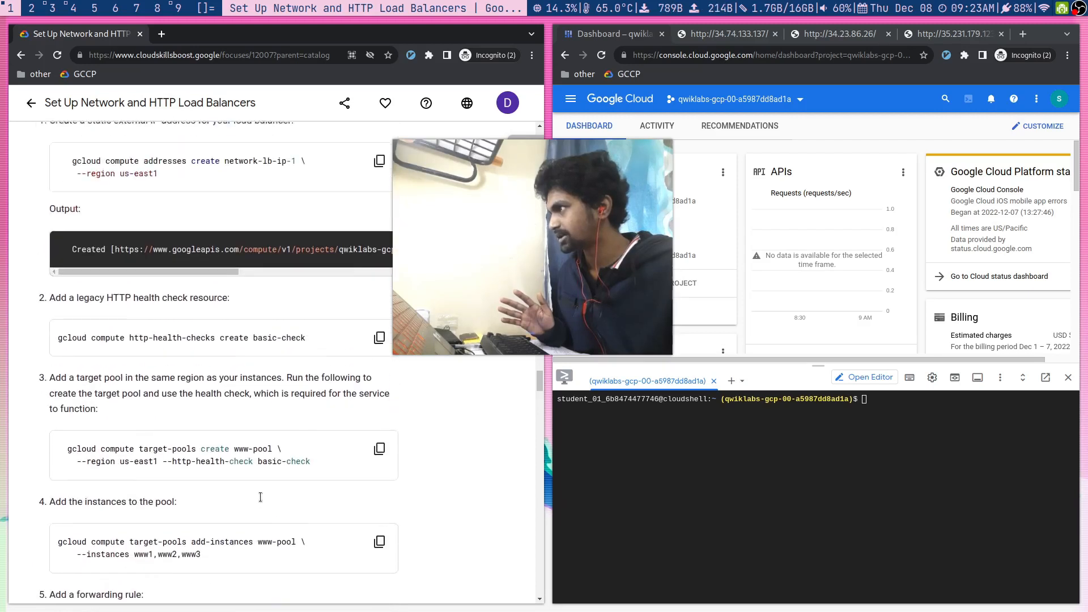
{"action": "scroll", "coordinate": [265, 501], "scroll_direction": "up", "scroll_amount": 1}
{"action": "scroll", "coordinate": [267, 448], "scroll_direction": "down", "scroll_amount": 5}
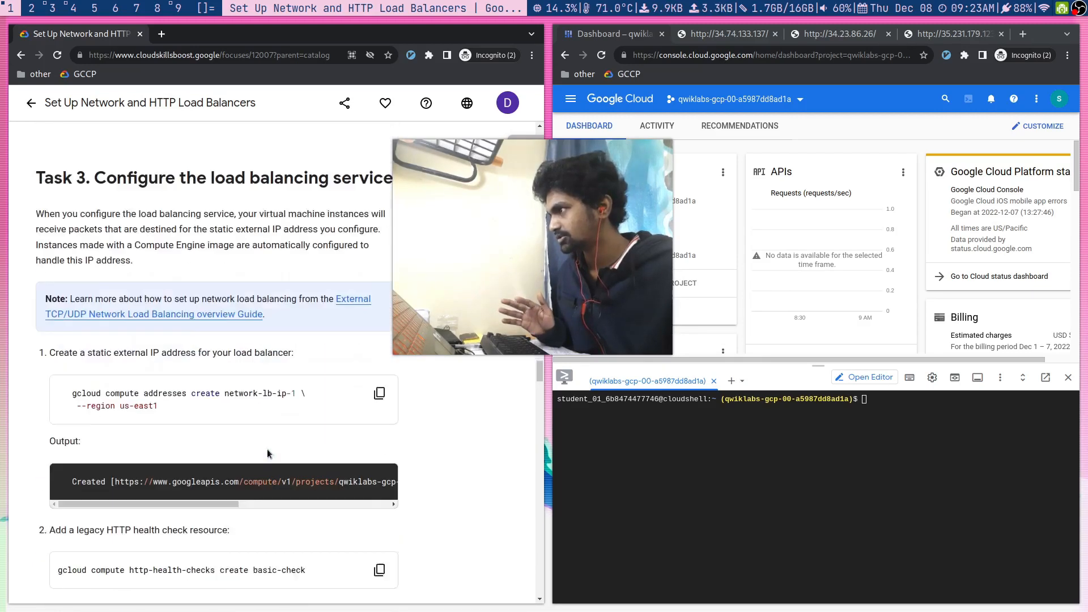
{"action": "scroll", "coordinate": [267, 449], "scroll_direction": "down", "scroll_amount": 20}
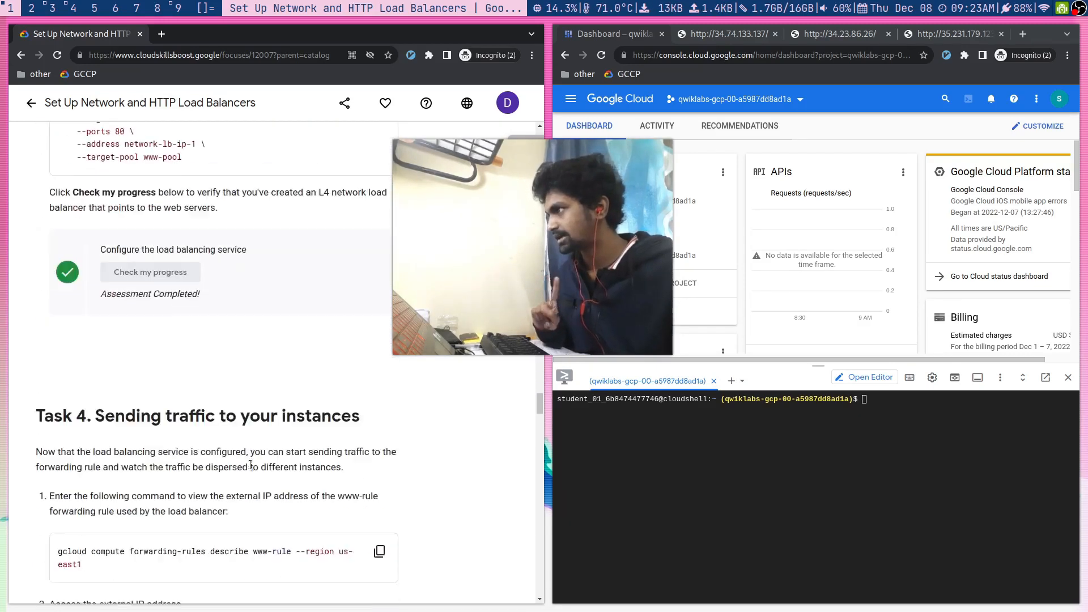
{"action": "scroll", "coordinate": [250, 466], "scroll_direction": "down", "scroll_amount": 10}
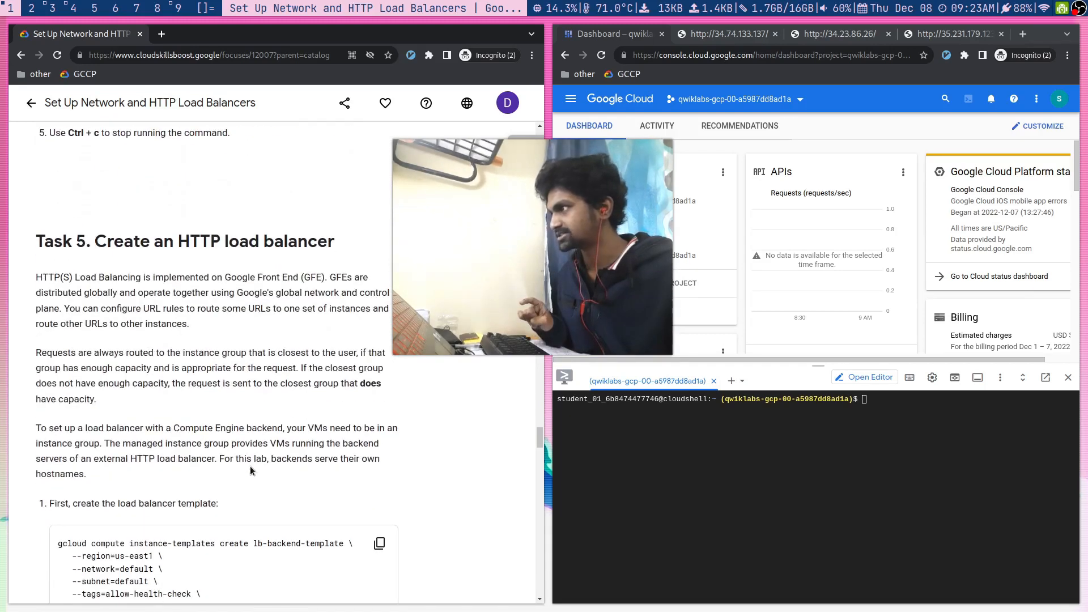
- Create the lb-backend-template instance template by running the lab's gcloud command with region us-east1, machine type e2-medium and the Apache startup script
{"action": "left_click", "coordinate": [379, 213]}
{"action": "left_click", "coordinate": [650, 484]}
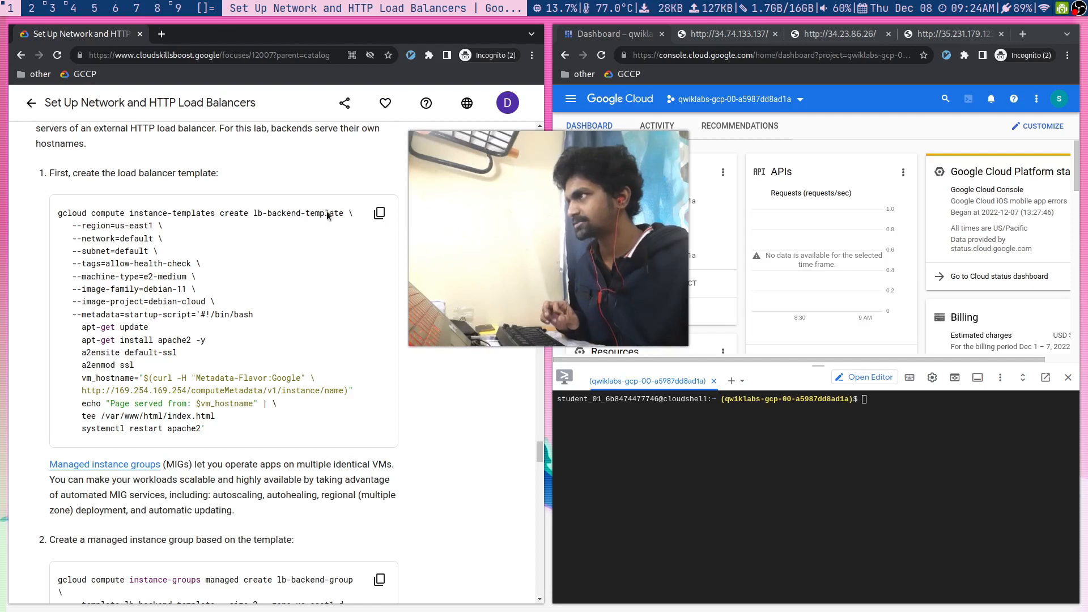
{"action": "left_click", "coordinate": [863, 557]}
{"action": "key", "text": "ctrl+v"}
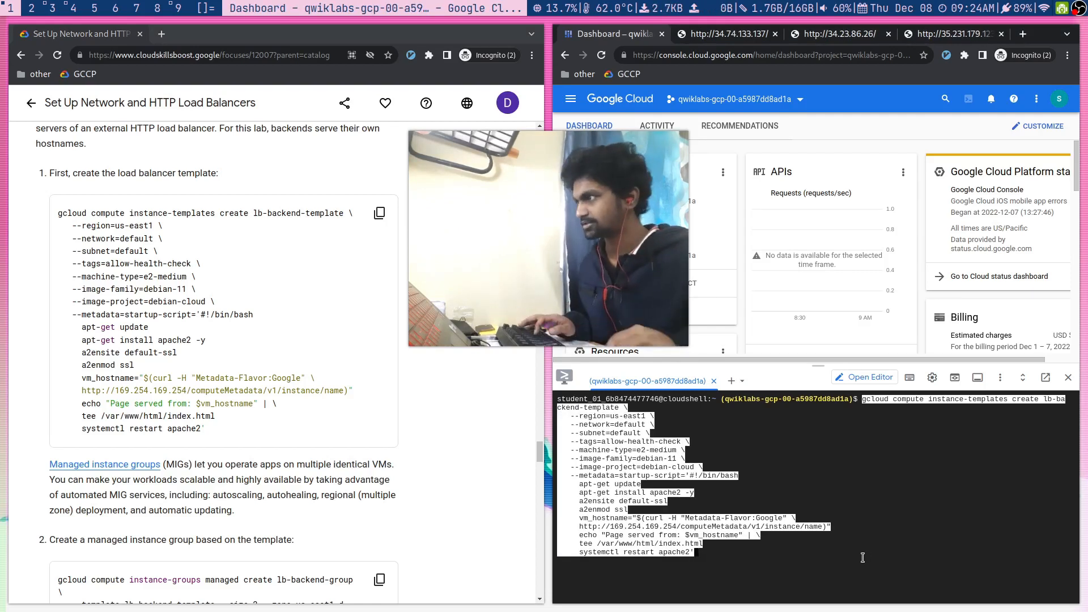
{"action": "key", "text": "Return"}
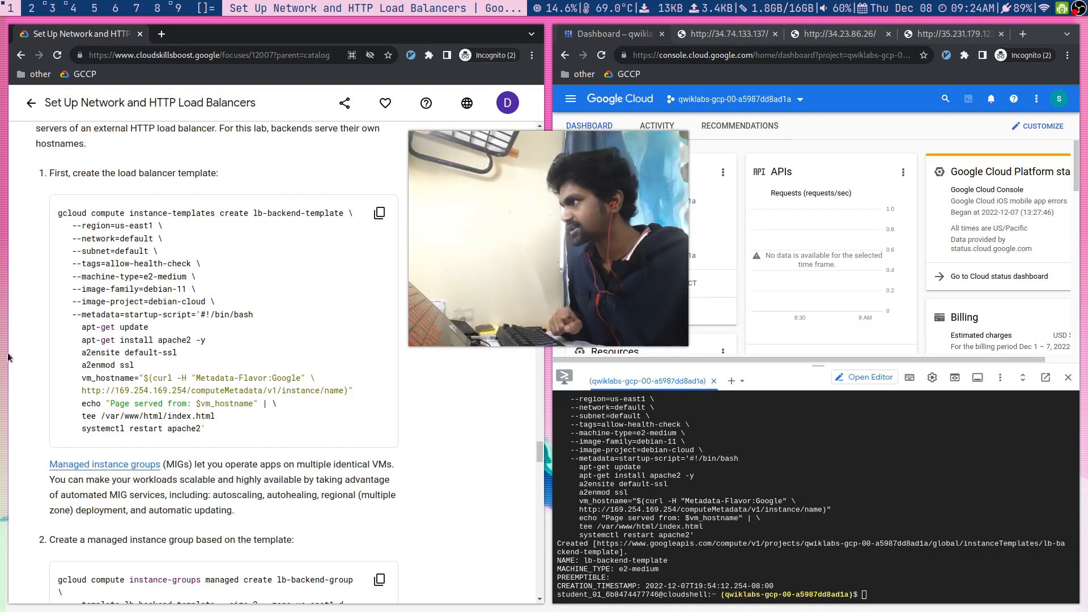
- Read the a2enmod ssl and vm_hostname lines of the template's startup script in the lab, clearing the terminal output
{"action": "left_click_drag", "start_coordinate": [165, 354], "coordinate": [167, 354]}
{"action": "triple_click", "coordinate": [125, 365]}
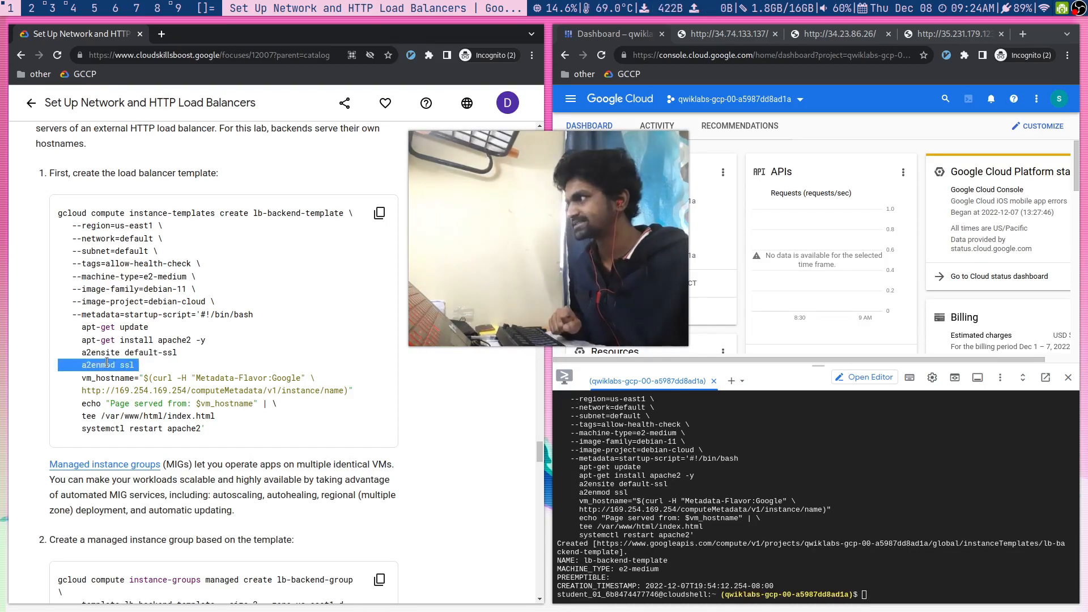
{"action": "left_click", "coordinate": [124, 372]}
{"action": "left_click", "coordinate": [617, 501]}
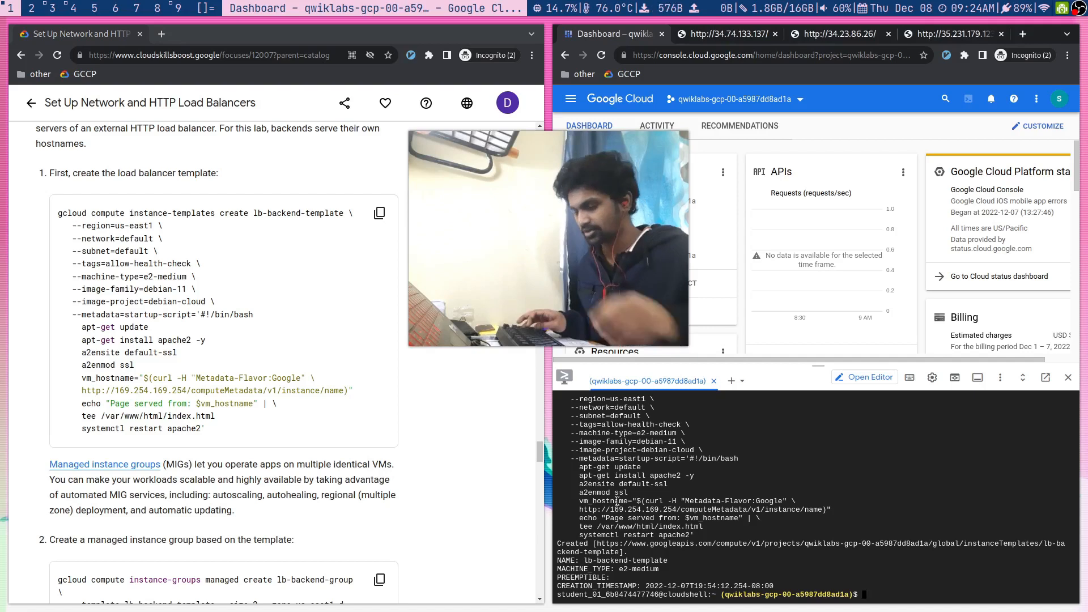
{"action": "key", "text": "ctrl+l"}
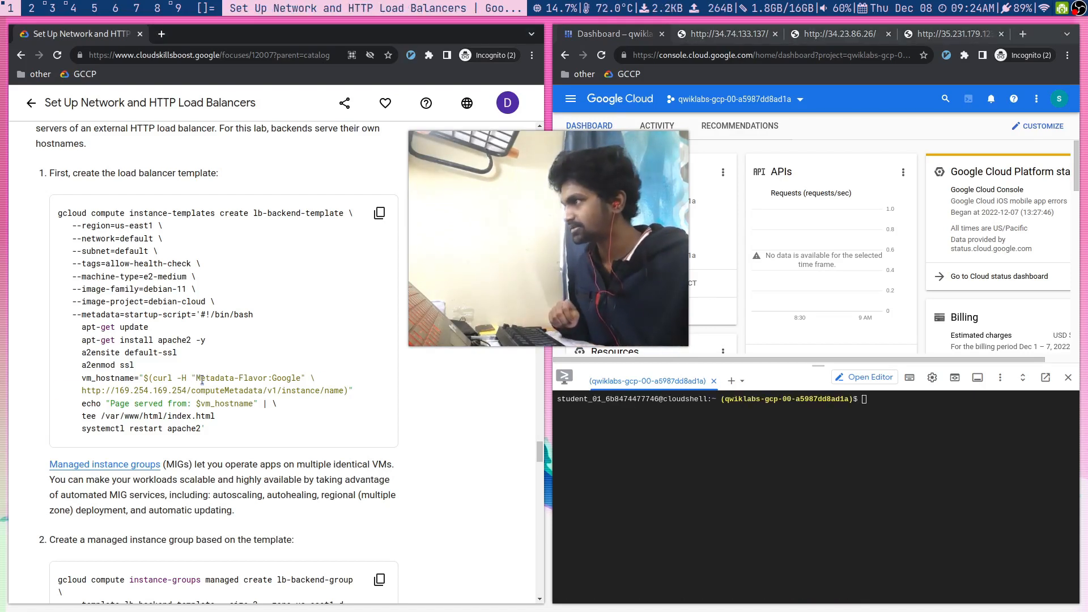
{"action": "triple_click", "coordinate": [282, 387]}
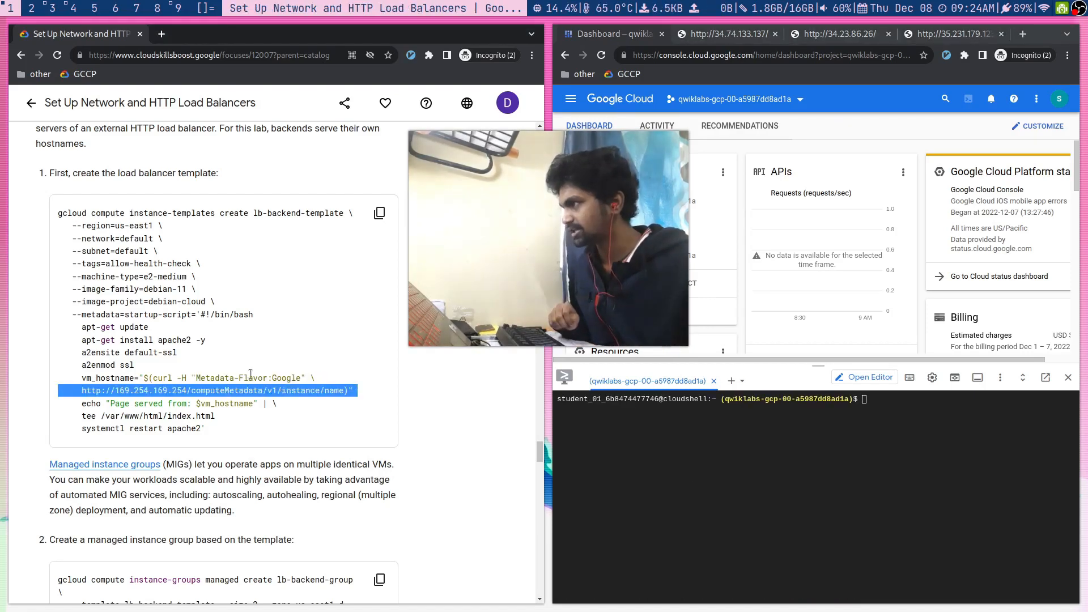
{"action": "left_click", "coordinate": [250, 373]}
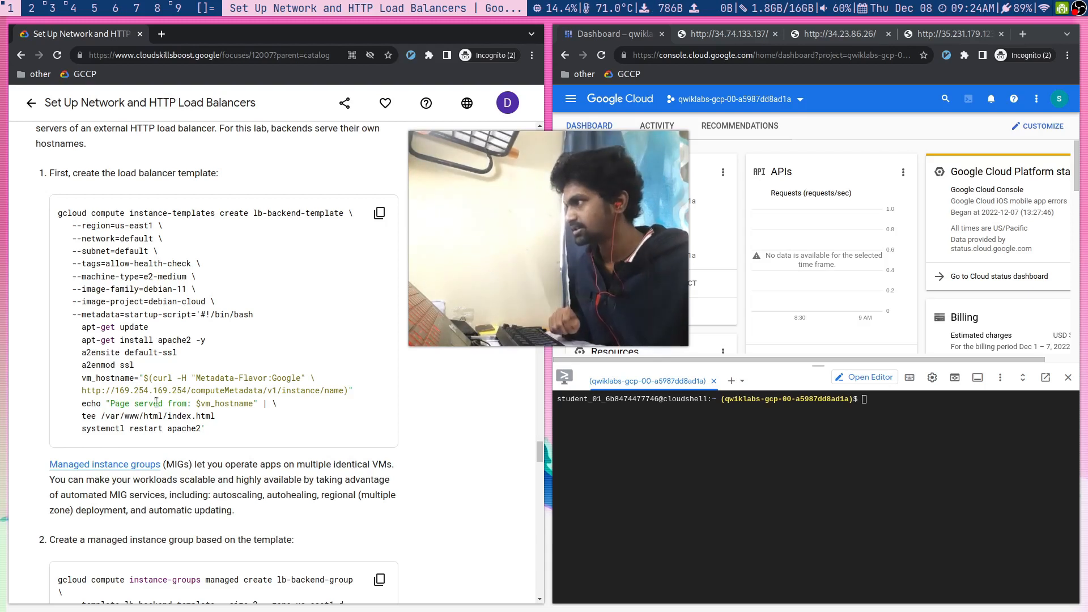
- Create the managed instance group lb-backend-group from lb-backend-template with size 2 in zone us-east1-d using the lab's command
{"action": "scroll", "coordinate": [207, 417], "scroll_direction": "down", "scroll_amount": 1}
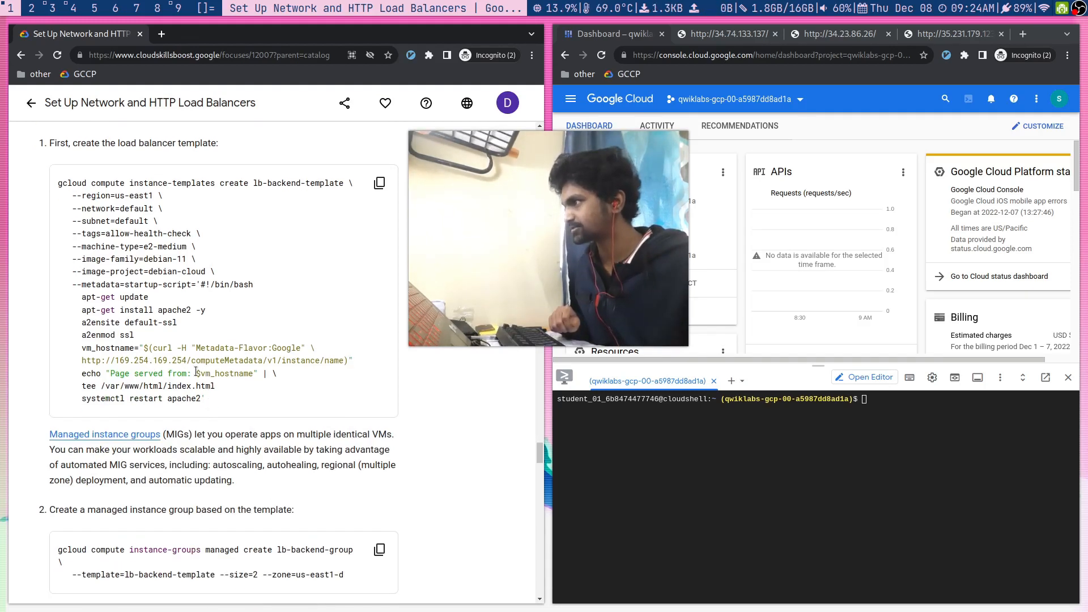
{"action": "scroll", "coordinate": [210, 410], "scroll_direction": "down", "scroll_amount": 6}
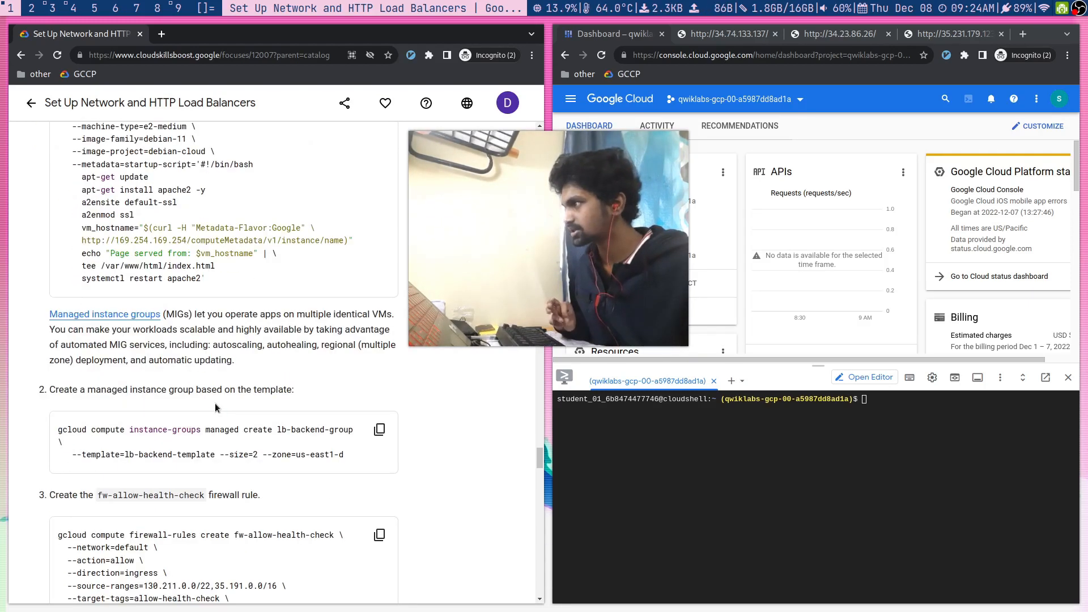
{"action": "left_click", "coordinate": [379, 369]}
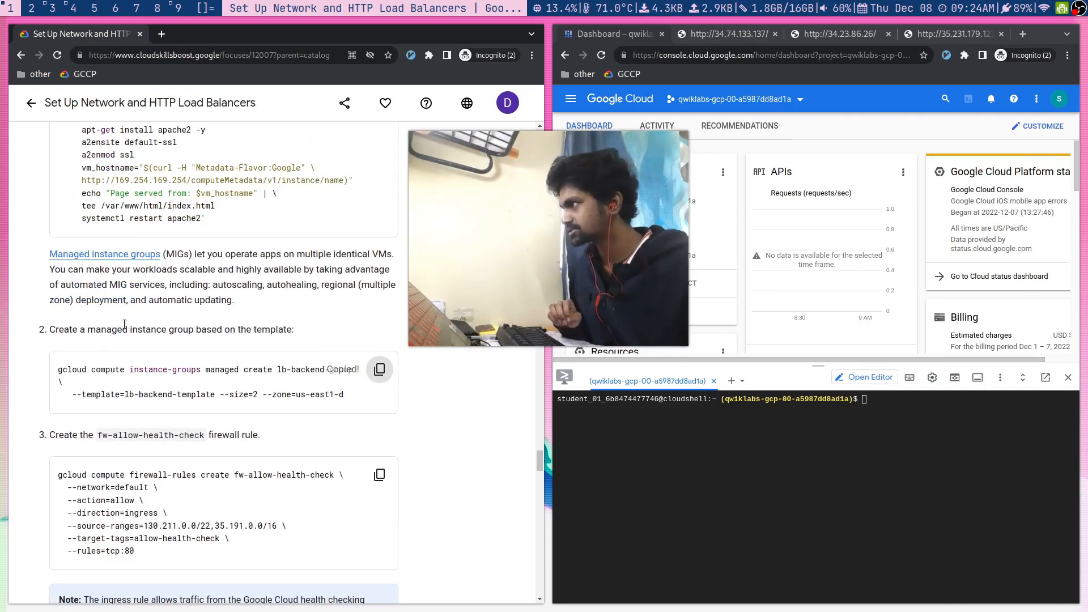
{"action": "left_click", "coordinate": [785, 470]}
{"action": "key", "text": "ctrl+v"}
{"action": "key", "text": "Return"}
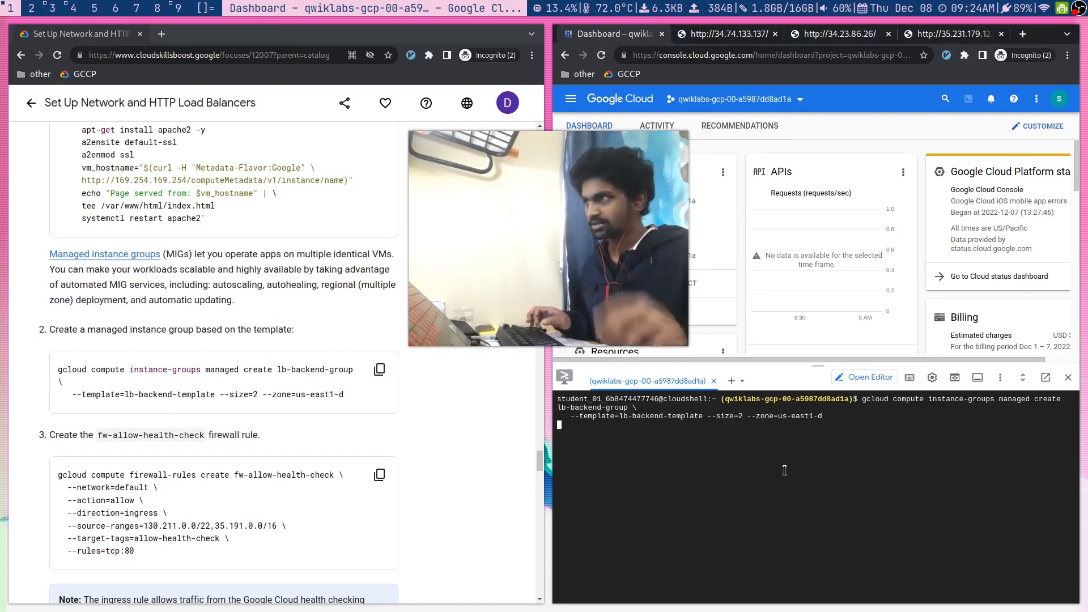
- Create the fw-allow-health-check ingress rule allowing tcp:80 from 130.211.0.0/22 and 35.191.0.0/16 on the default network, and clear the terminal
{"action": "scroll", "coordinate": [168, 481], "scroll_direction": "down", "scroll_amount": 4}
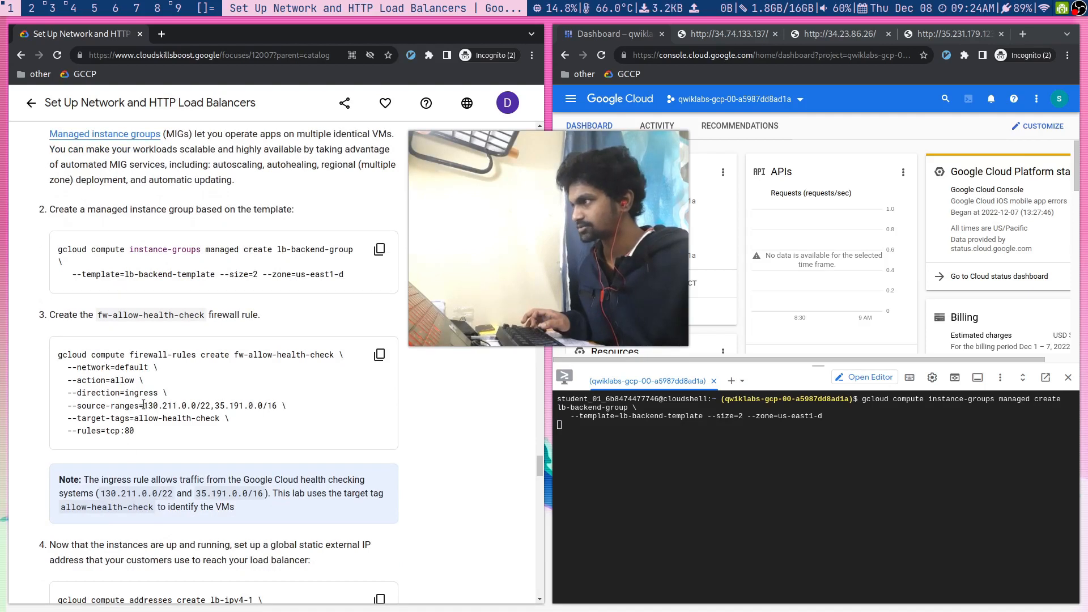
{"action": "left_click_drag", "start_coordinate": [144, 404], "coordinate": [221, 400]}
{"action": "left_click", "coordinate": [221, 403]}
{"action": "left_click", "coordinate": [267, 404]}
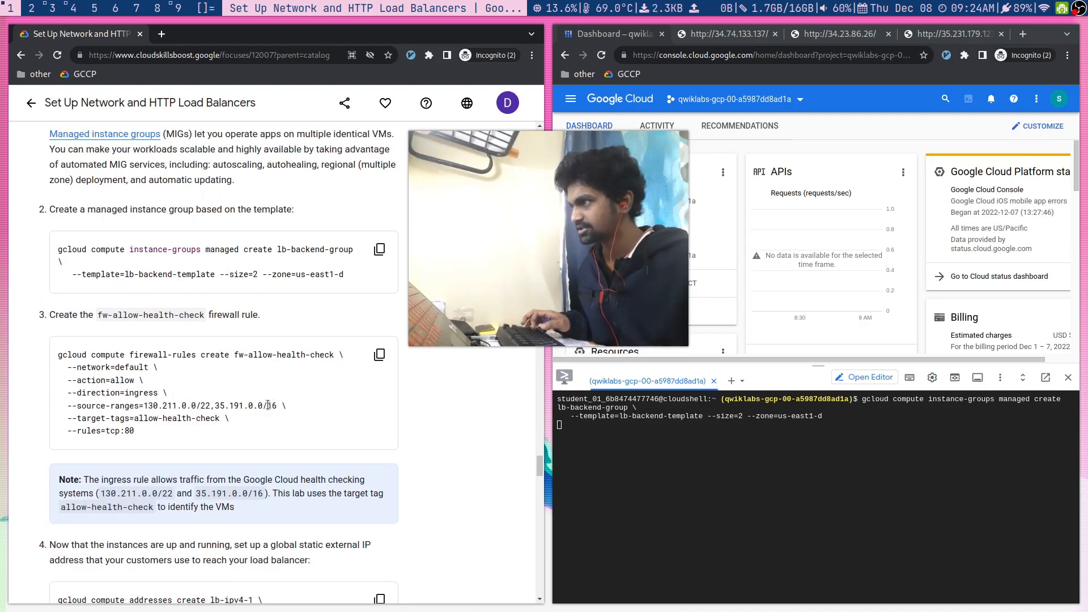
{"action": "double_click", "coordinate": [169, 406]}
{"action": "double_click", "coordinate": [233, 405]}
{"action": "left_click", "coordinate": [693, 577]}
{"action": "key", "text": "ctrl+l"}
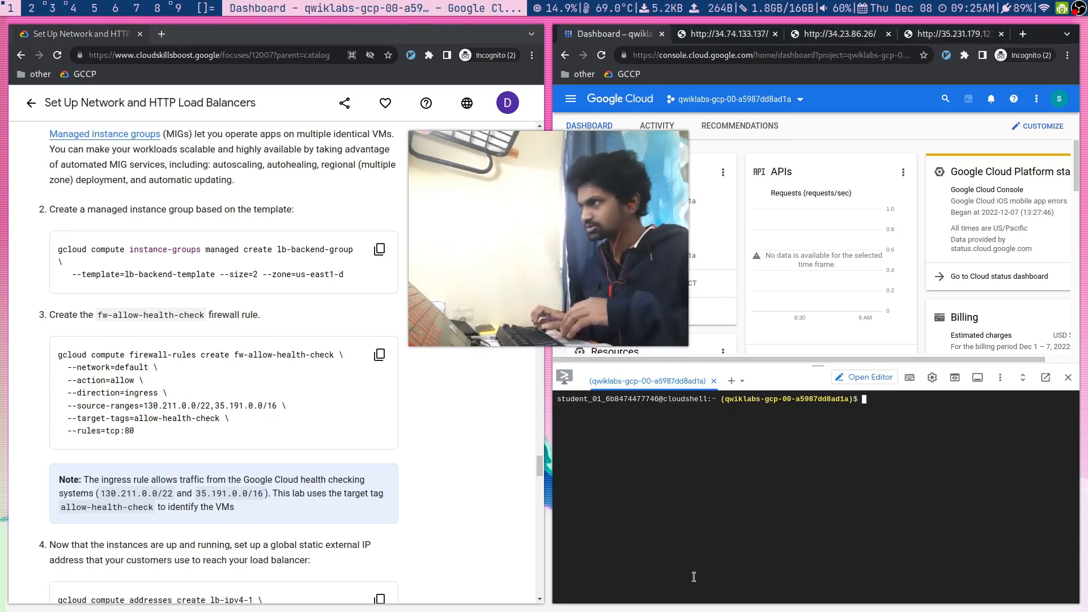
{"action": "key", "text": "ctrl+v"}
{"action": "key", "text": "Return"}
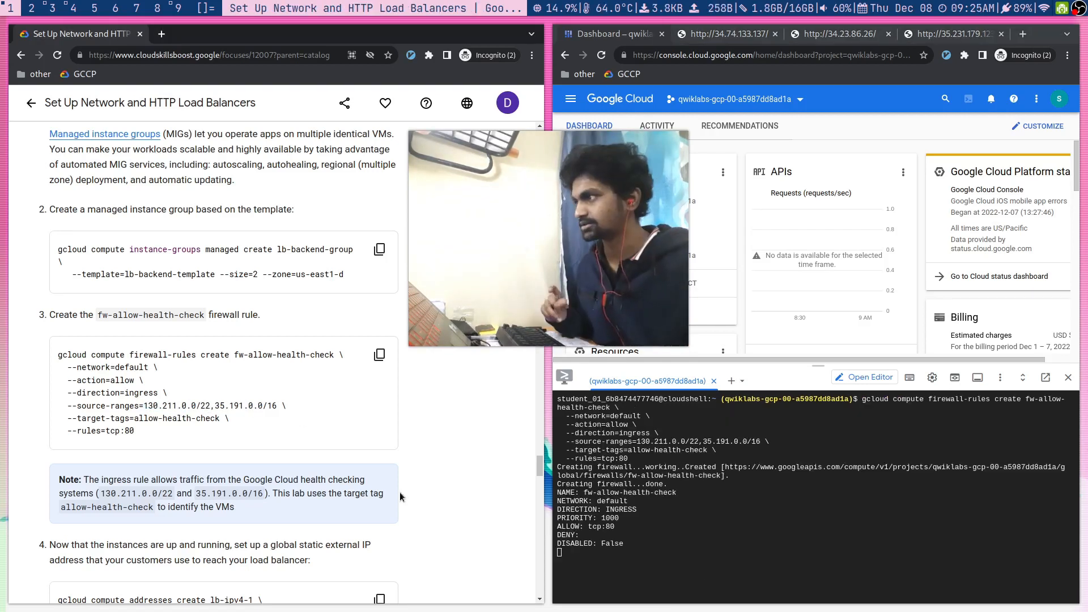
{"action": "key", "text": "ctrl+l"}
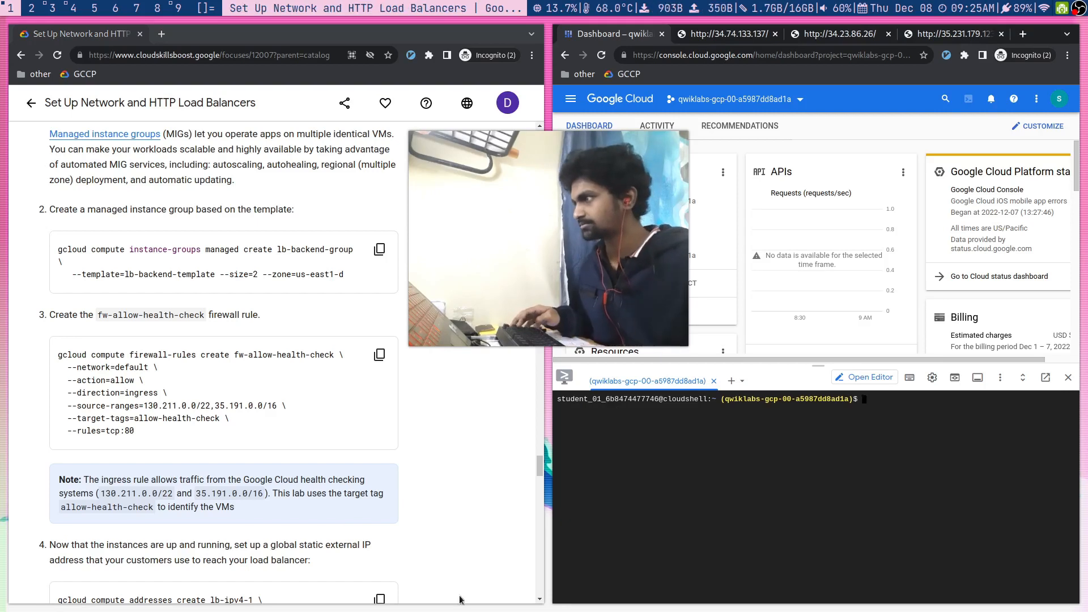
- Reserve the global static IPv4 address lb-ipv4-1 by running the lab's gcloud compute addresses create command
{"action": "scroll", "coordinate": [333, 527], "scroll_direction": "down", "scroll_amount": 2}
{"action": "left_click", "coordinate": [379, 480]}
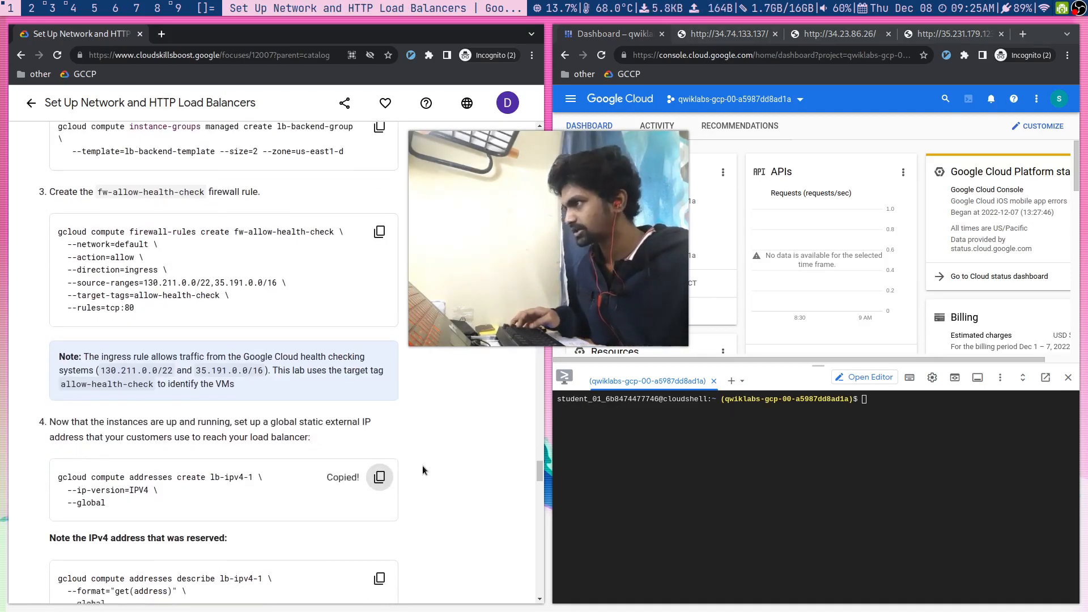
{"action": "scroll", "coordinate": [422, 465], "scroll_direction": "down", "scroll_amount": 2}
{"action": "key", "text": "ctrl+v"}
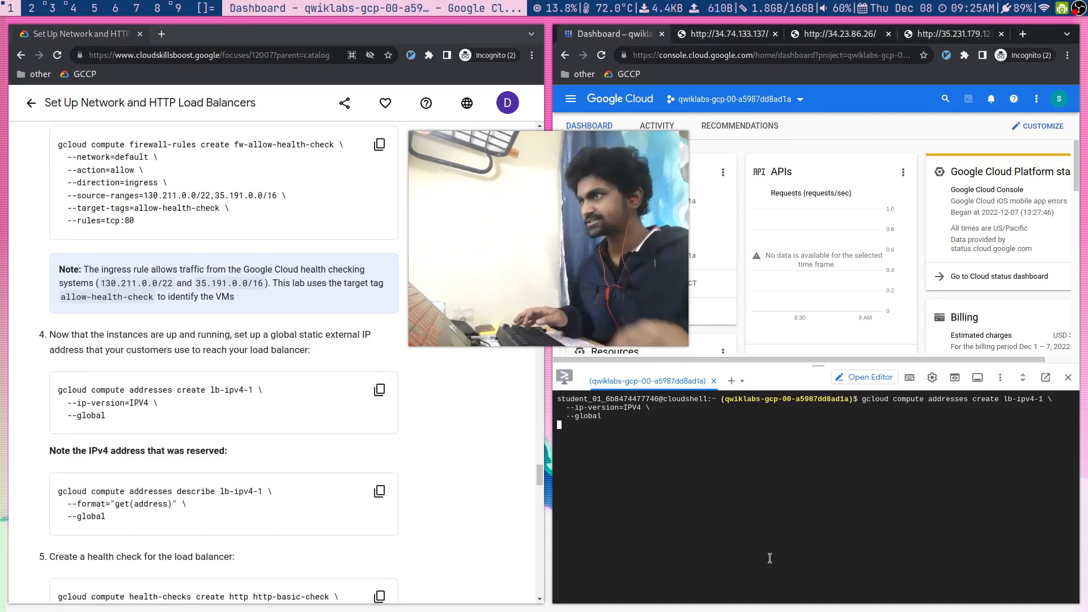
- Query the address reserved as lb-ipv4-1 with gcloud compute addresses describe, using --format="get(address)" and --global
{"action": "scroll", "coordinate": [342, 520], "scroll_direction": "down", "scroll_amount": 1}
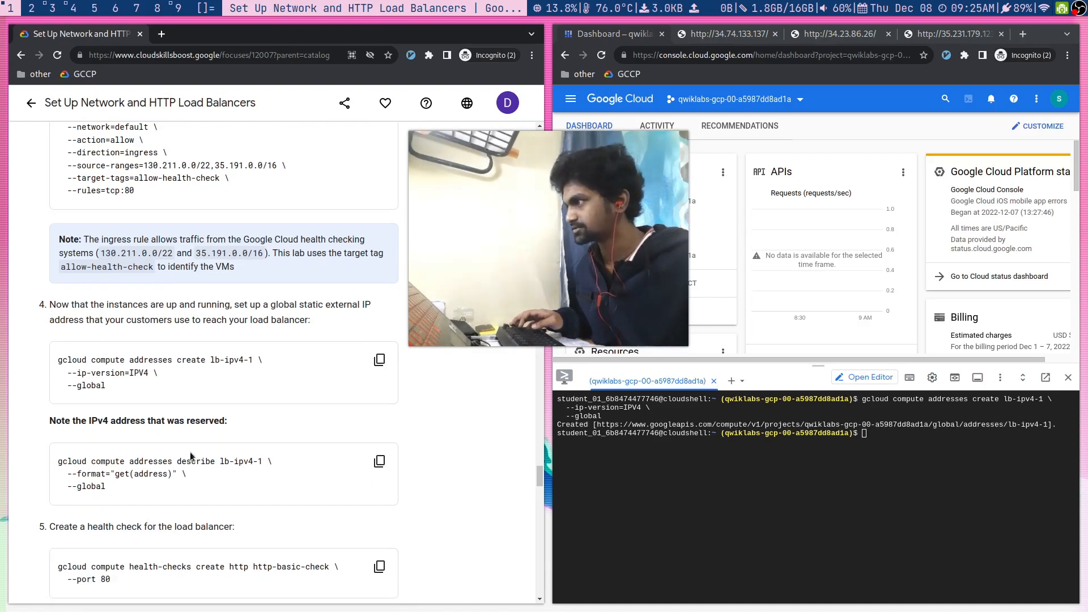
{"action": "left_click", "coordinate": [379, 461]}
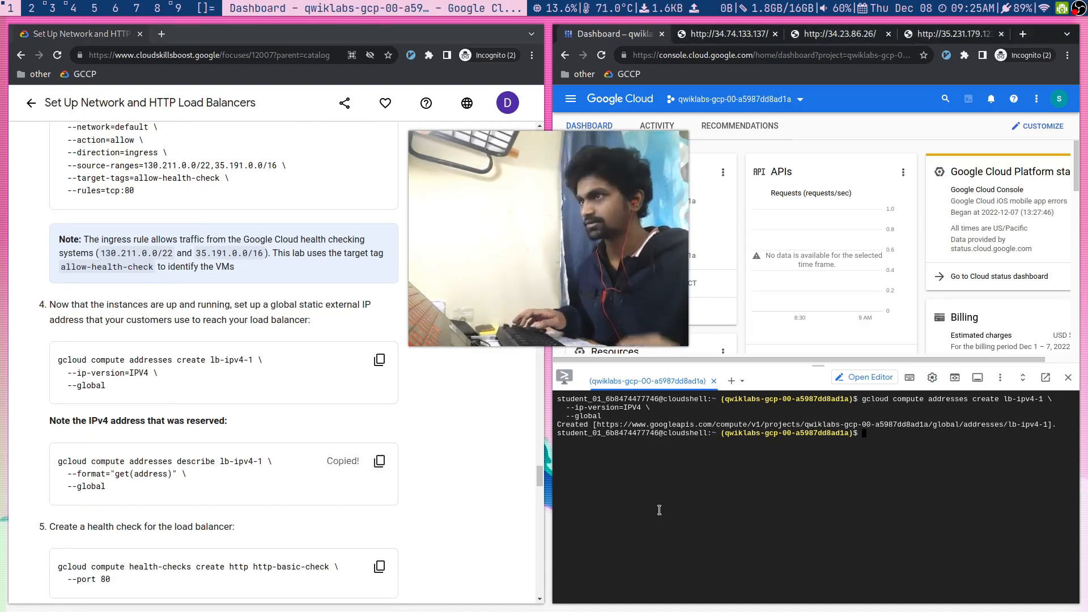
{"action": "key", "text": "ctrl+v"}
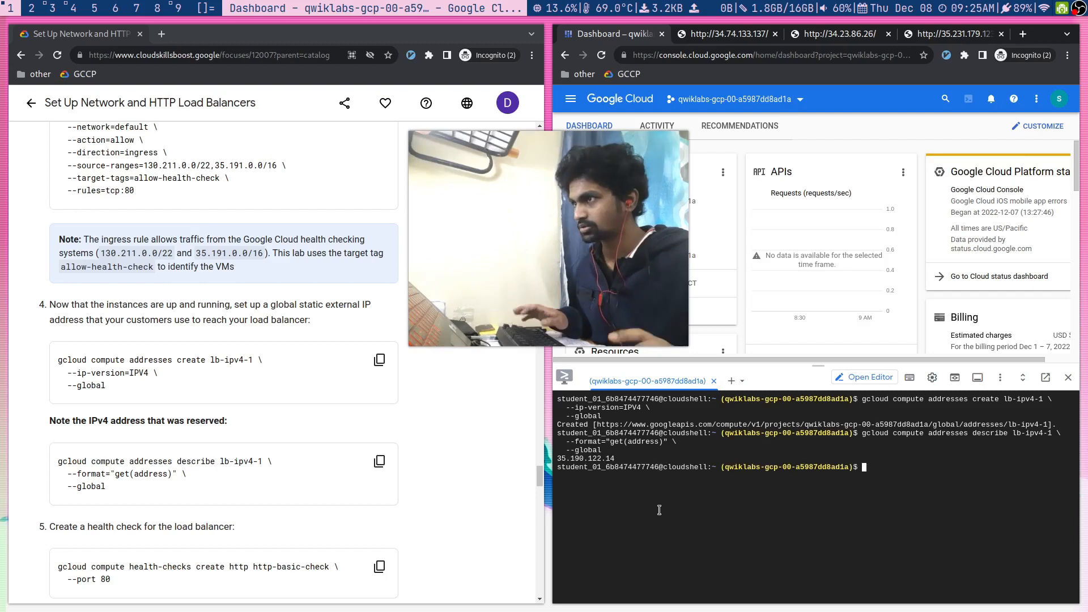
- Store the described lb-ipv4-1 address in the shell variable IPaddr, echo $IPaddr, and clear the terminal
{"action": "key", "text": "Up"}
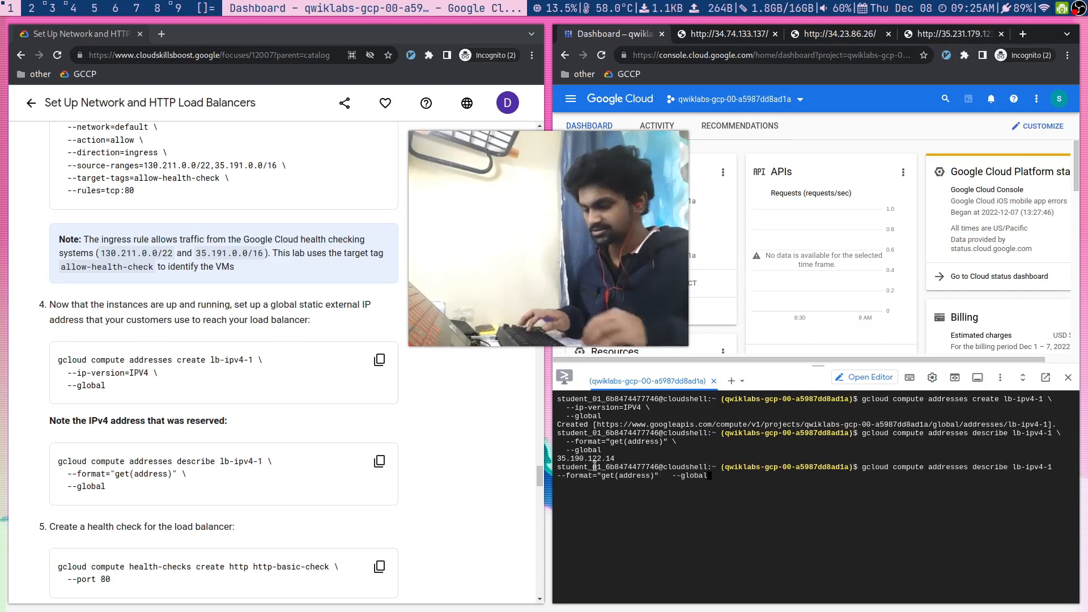
{"action": "key", "text": "Home"}
{"action": "type", "text": "("}
{"action": "key", "text": "Left"}
{"action": "type", "text": "IPaddr=$"}
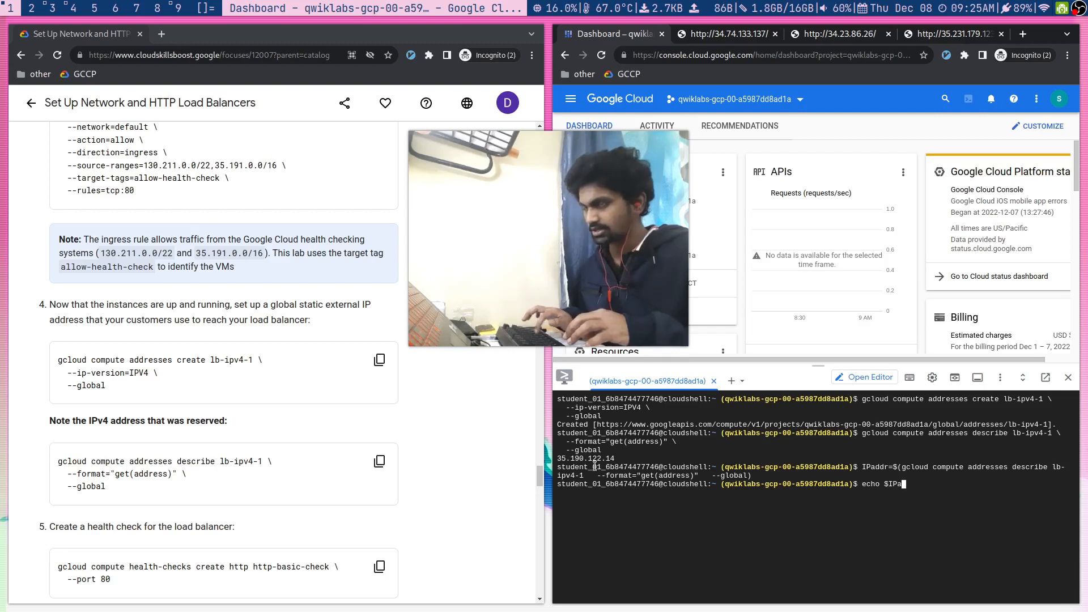
{"action": "type", "text": "ddr"}
{"action": "key", "text": "Return"}
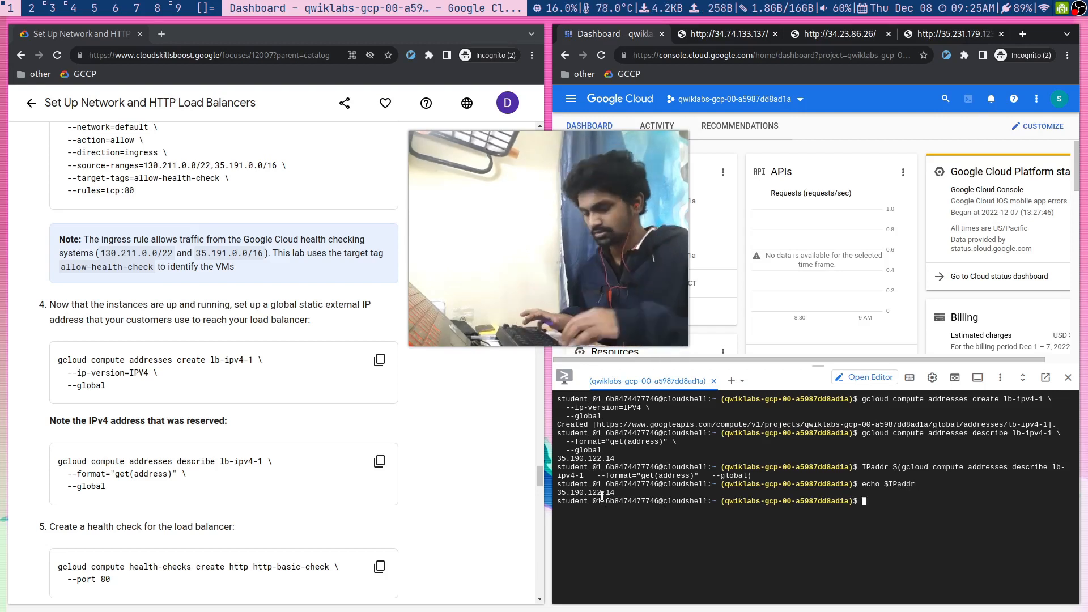
{"action": "key", "text": "ctrl+l"}
- Create the HTTP health check http-basic-check on port 80 using the lab's gcloud command
{"action": "scroll", "coordinate": [262, 438], "scroll_direction": "down", "scroll_amount": 2}
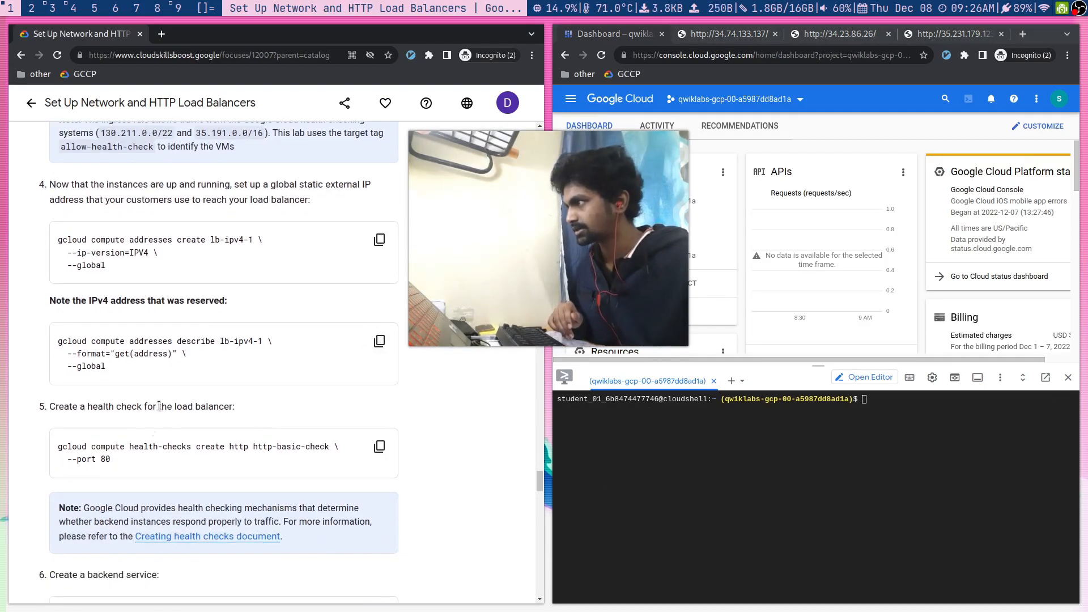
{"action": "left_click", "coordinate": [379, 446]}
{"action": "key", "text": "ctrl+v"}
{"action": "key", "text": "Return"}
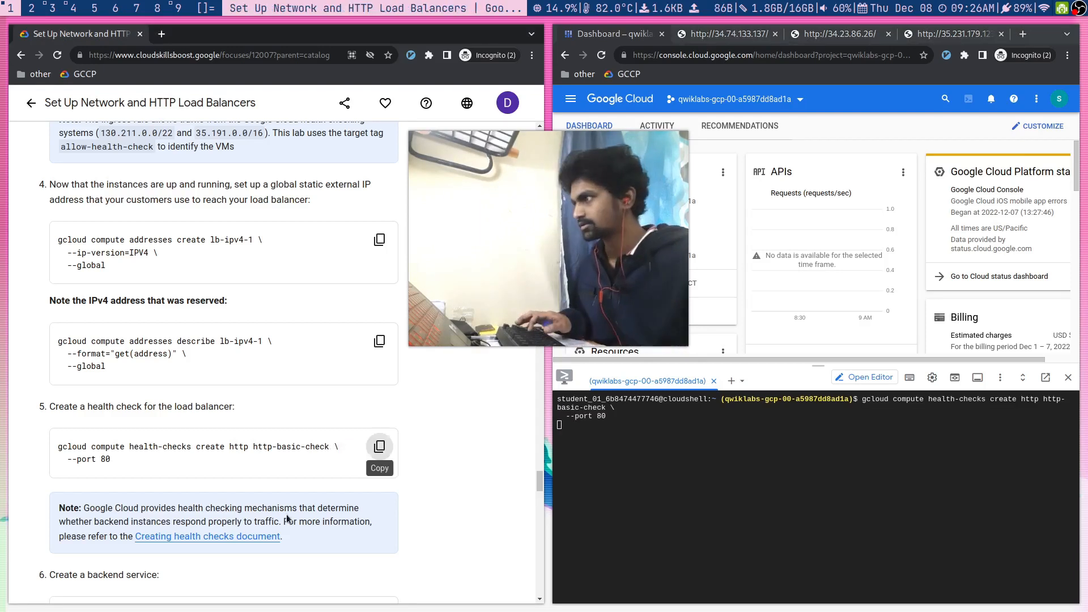
- Create the global backend service web-backend-service with protocol HTTP, port name http and health check http-basic-check
{"action": "scroll", "coordinate": [288, 518], "scroll_direction": "down", "scroll_amount": 2}
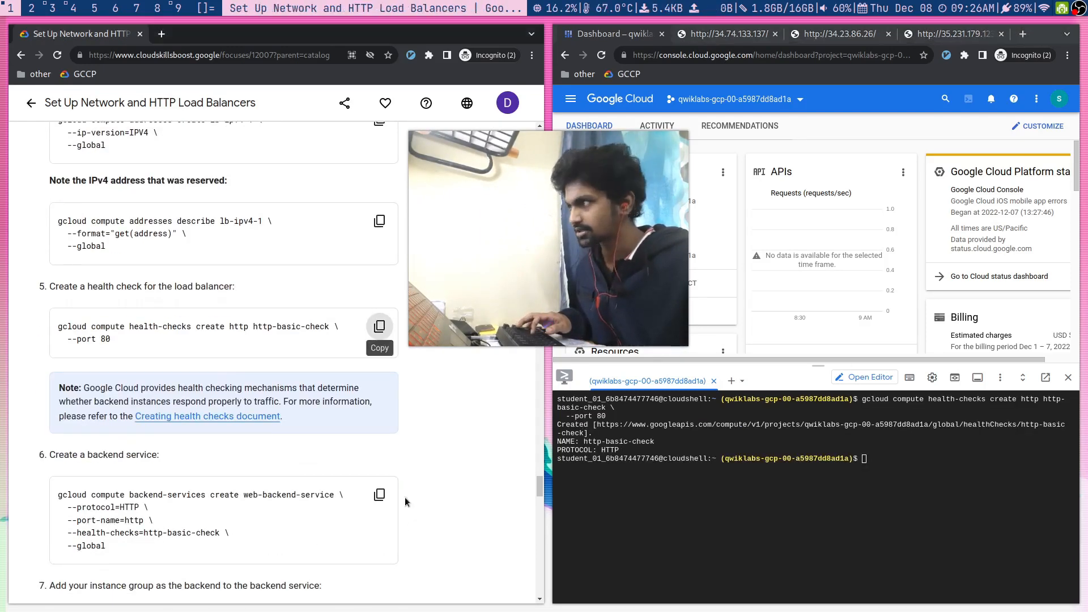
{"action": "left_click", "coordinate": [379, 494]}
{"action": "key", "text": "ctrl+l"}
{"action": "key", "text": "ctrl+v"}
{"action": "key", "text": "Return"}
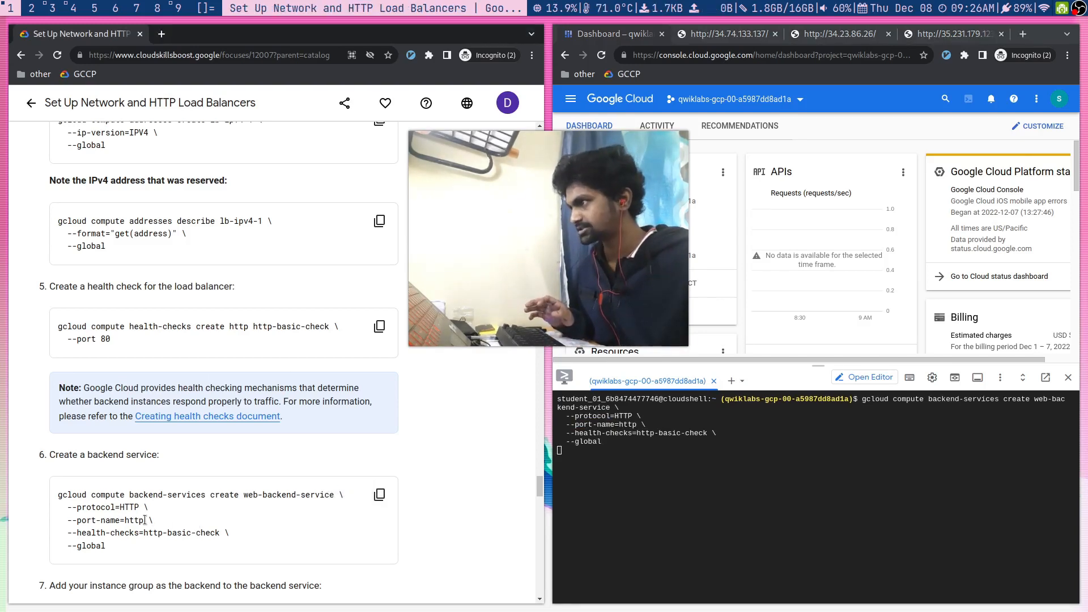
- Add instance group lb-backend-group in zone us-east1-d as a backend of the global web-backend-service
{"action": "scroll", "coordinate": [204, 512], "scroll_direction": "up", "scroll_amount": 12}
{"action": "scroll", "coordinate": [201, 194], "scroll_direction": "up", "scroll_amount": 5}
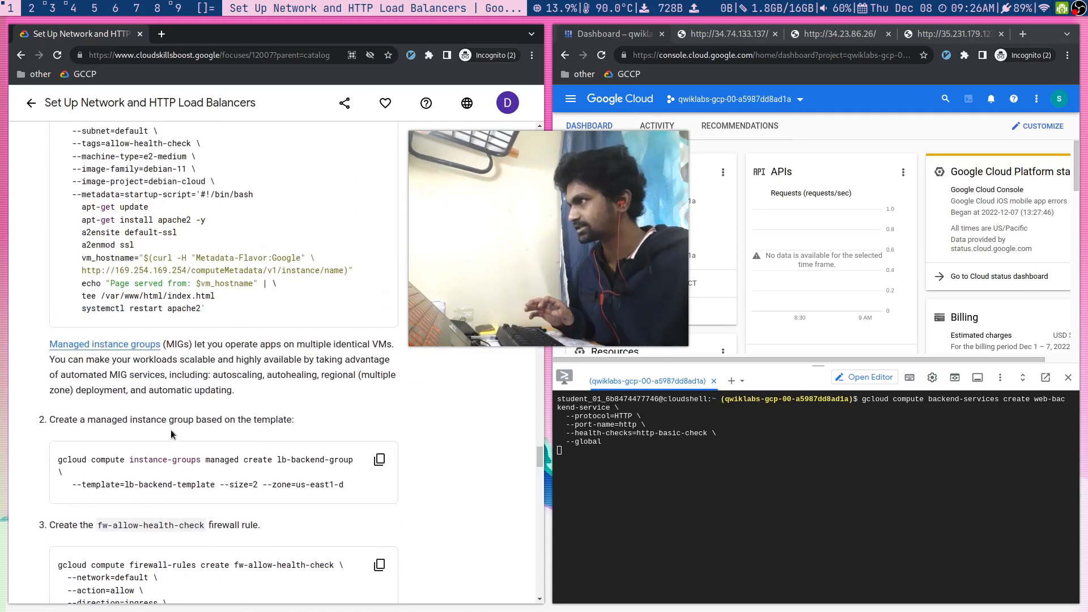
{"action": "scroll", "coordinate": [131, 357], "scroll_direction": "down", "scroll_amount": 12}
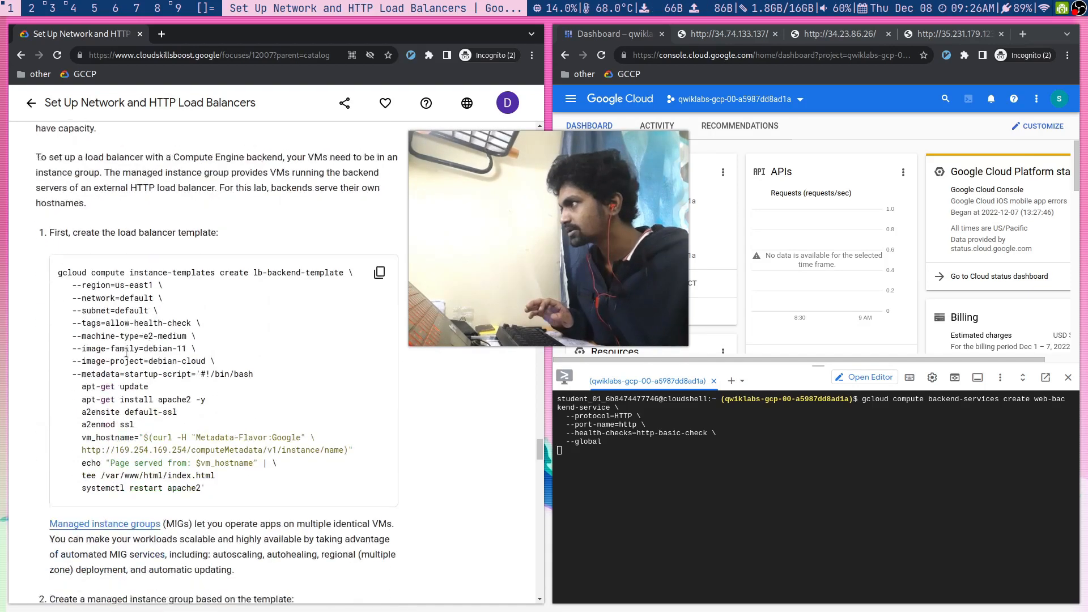
{"action": "scroll", "coordinate": [129, 348], "scroll_direction": "up", "scroll_amount": 2}
{"action": "scroll", "coordinate": [123, 404], "scroll_direction": "down", "scroll_amount": 7}
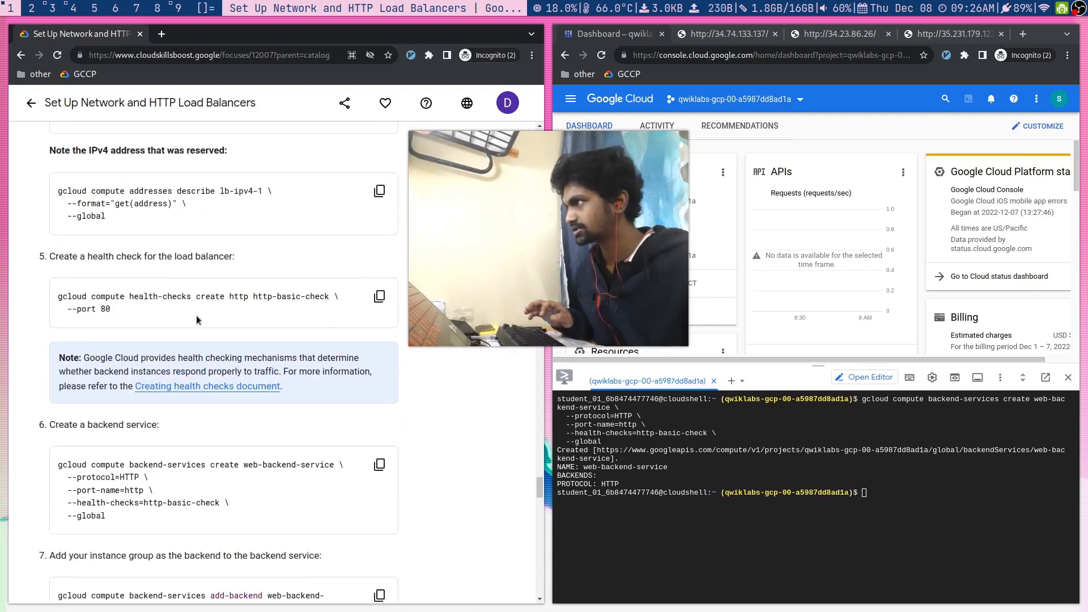
{"action": "scroll", "coordinate": [187, 331], "scroll_direction": "down", "scroll_amount": 3}
{"action": "scroll", "coordinate": [187, 330], "scroll_direction": "down", "scroll_amount": 3}
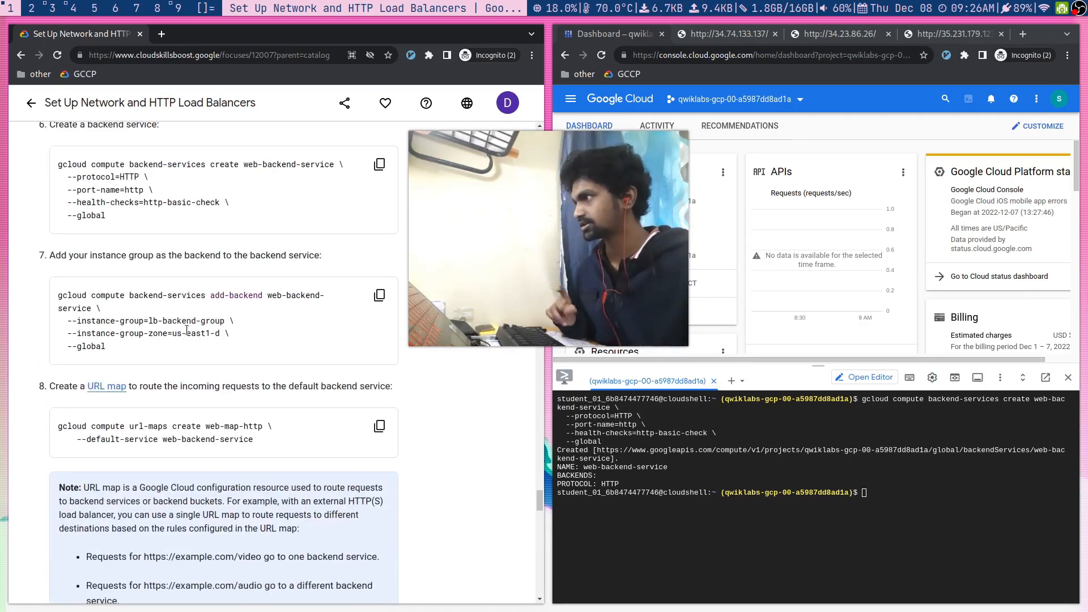
{"action": "left_click", "coordinate": [379, 295]}
{"action": "left_click", "coordinate": [719, 528]}
{"action": "key", "text": "ctrl+l"}
{"action": "key", "text": "ctrl+v"}
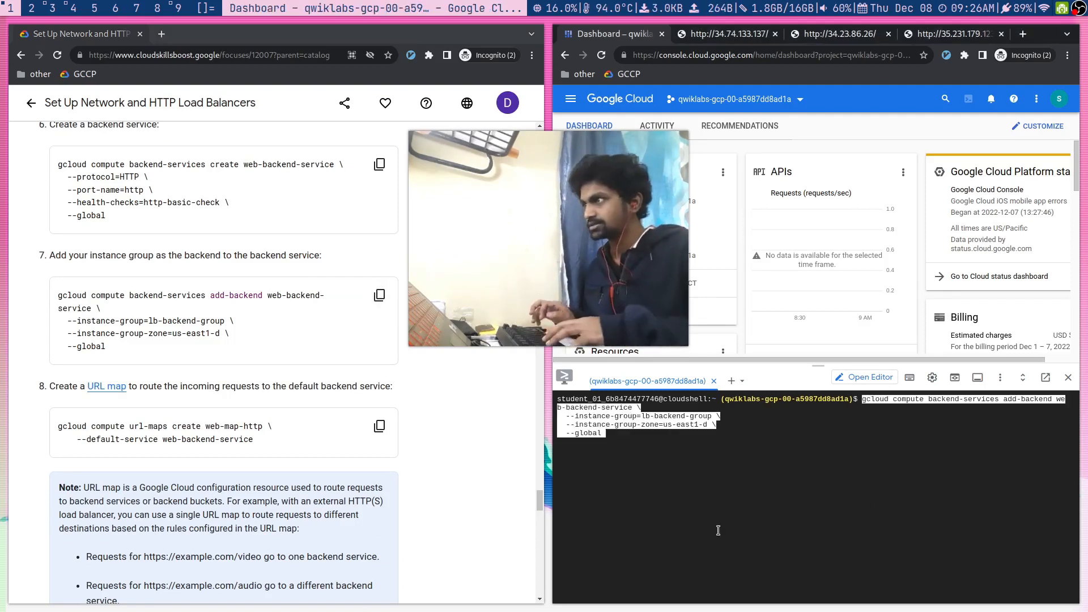
- Create the URL map web-map-http with web-backend-service as its default service, starting from a cleared terminal
{"action": "left_click", "coordinate": [379, 426]}
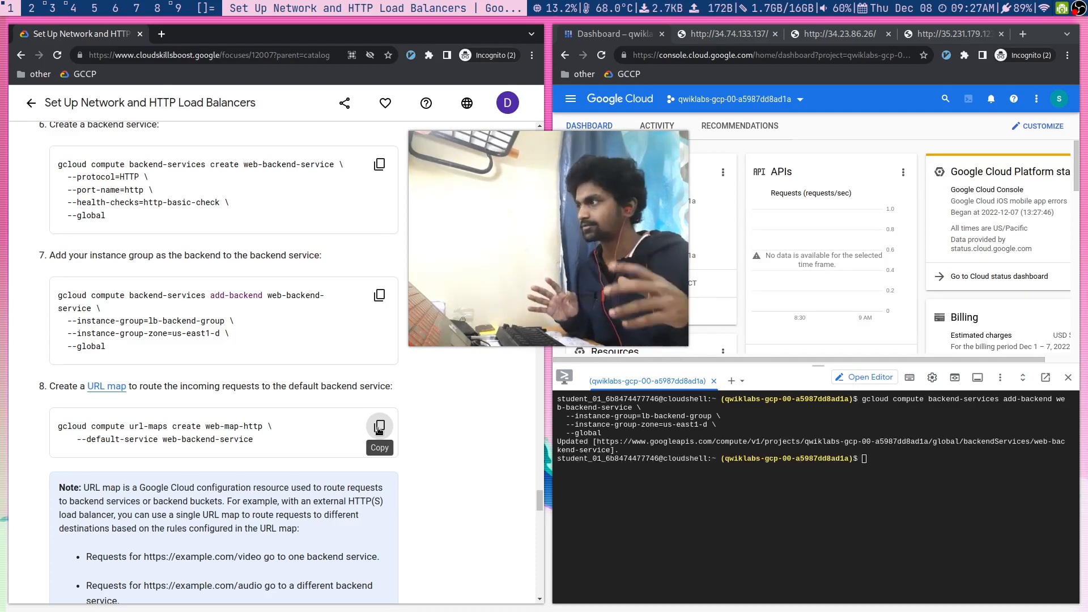
{"action": "left_click", "coordinate": [379, 428]}
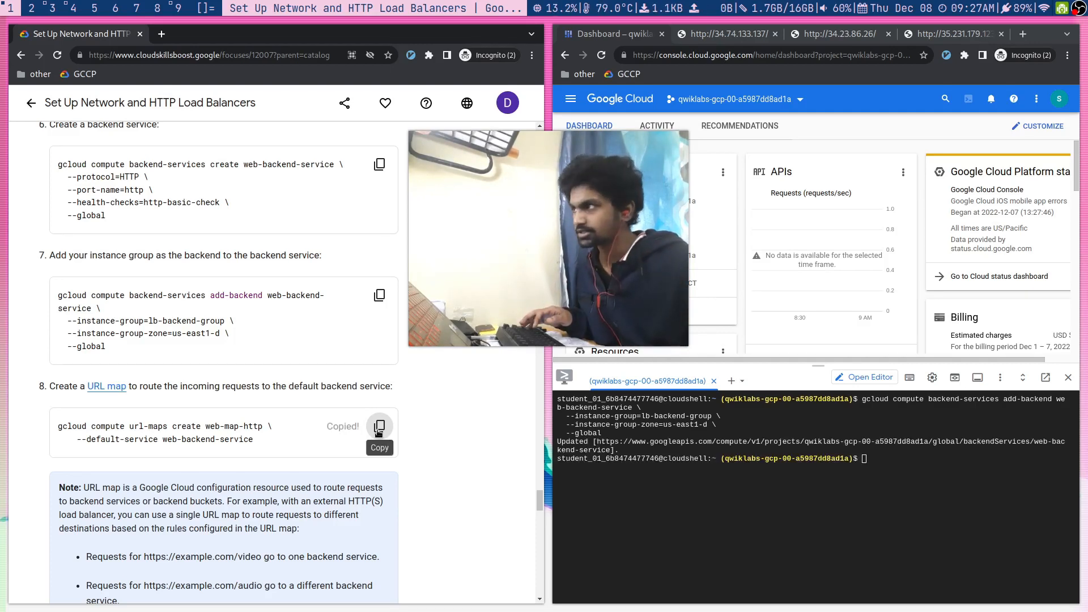
{"action": "key", "text": "ctrl+l"}
{"action": "key", "text": "ctrl+v"}
{"action": "key", "text": "Return"}
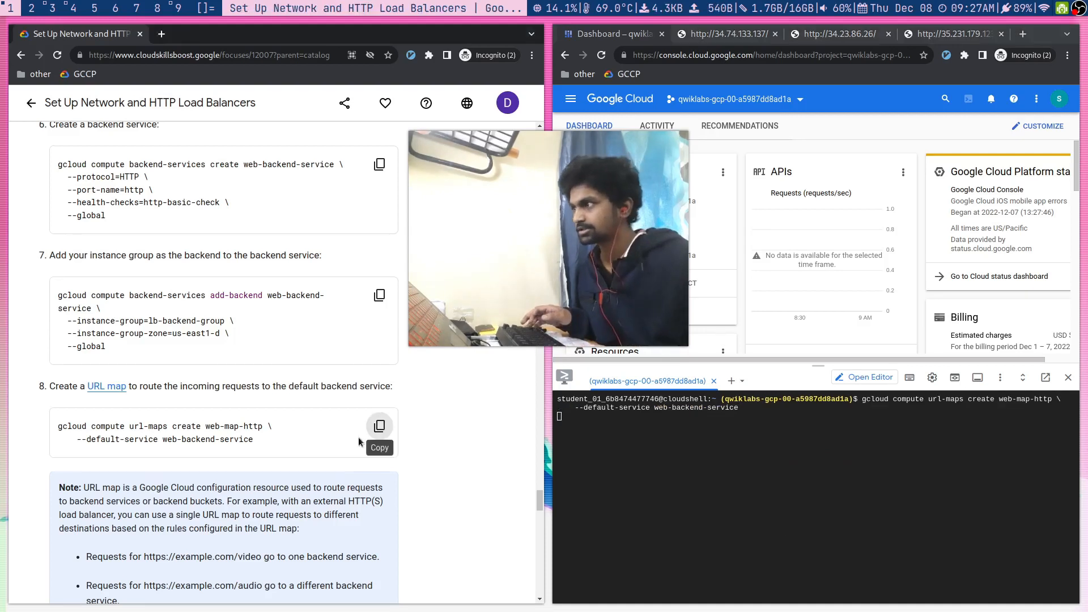
- Create the target HTTP proxy http-lb-proxy that routes requests to the URL map web-map-http
{"action": "scroll", "coordinate": [358, 442], "scroll_direction": "down", "scroll_amount": 7}
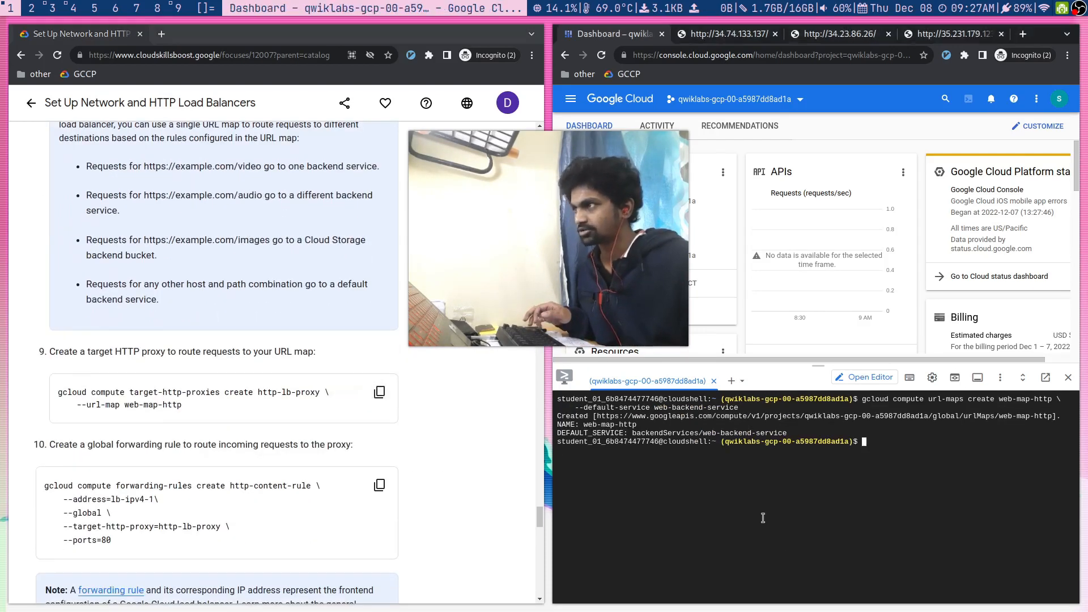
{"action": "key", "text": "ctrl+l"}
{"action": "key", "text": "ctrl+v"}
{"action": "key", "text": "Return"}
- Create the global forwarding rule http-content-rule with address lb-ipv4-1, target proxy http-lb-proxy and port 80
{"action": "left_click", "coordinate": [381, 479]}
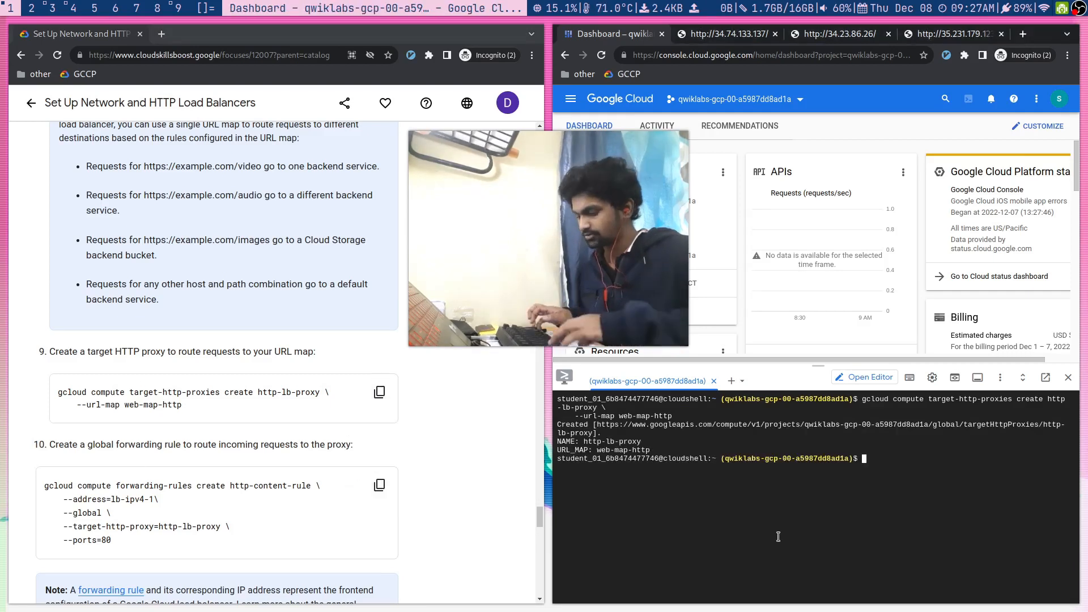
{"action": "key", "text": "ctrl+l"}
{"action": "key", "text": "ctrl+v"}
{"action": "key", "text": "Return"}
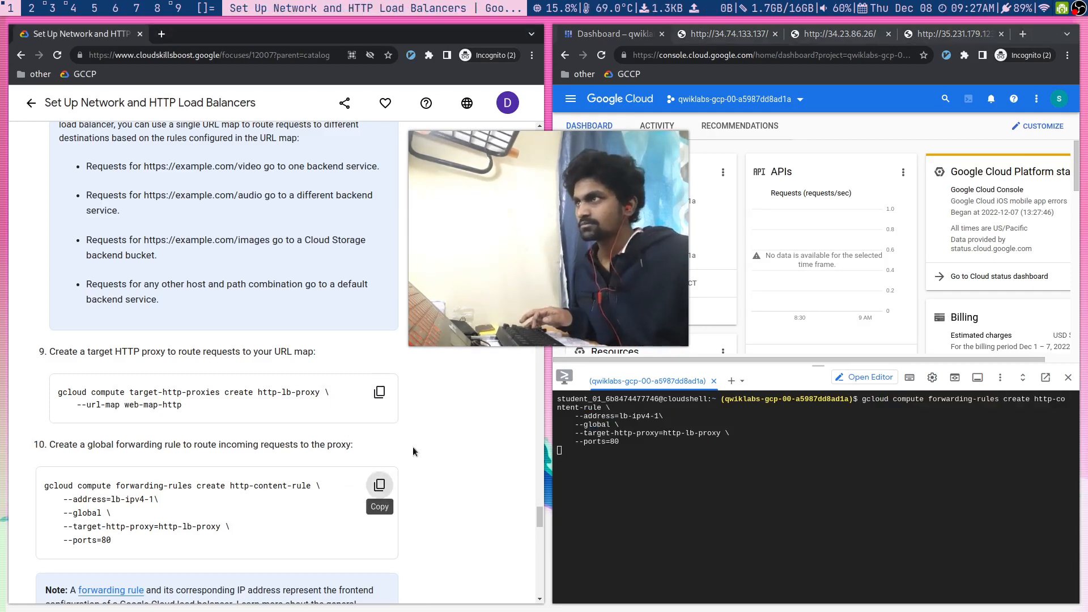
- Check the lab progress for the "Create an HTTP load balancer" task
{"action": "left_click_drag", "start_coordinate": [518, 279], "coordinate": [918, 546]}
{"action": "left_click_drag", "start_coordinate": [918, 545], "coordinate": [1058, 574]}
{"action": "left_click_drag", "start_coordinate": [1059, 574], "coordinate": [1084, 607]}
{"action": "left_click_drag", "start_coordinate": [1007, 543], "coordinate": [583, 303]}
{"action": "scroll", "coordinate": [429, 494], "scroll_direction": "down", "scroll_amount": 4}
{"action": "left_click", "coordinate": [173, 498]}
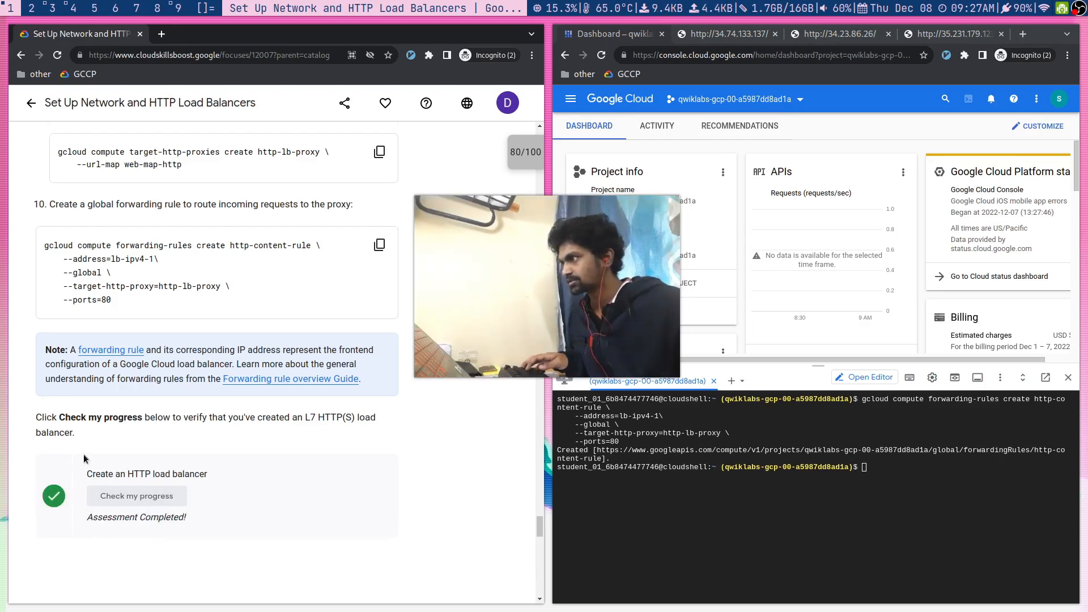
- Read the Task 6 instructions and open the Load balancing page of Network services in the Cloud Console
{"action": "scroll", "coordinate": [104, 455], "scroll_direction": "down", "scroll_amount": 6}
{"action": "scroll", "coordinate": [110, 449], "scroll_direction": "down", "scroll_amount": 3}
{"action": "scroll", "coordinate": [110, 449], "scroll_direction": "up", "scroll_amount": 5}
{"action": "left_click_drag", "start_coordinate": [493, 297], "coordinate": [200, 117]}
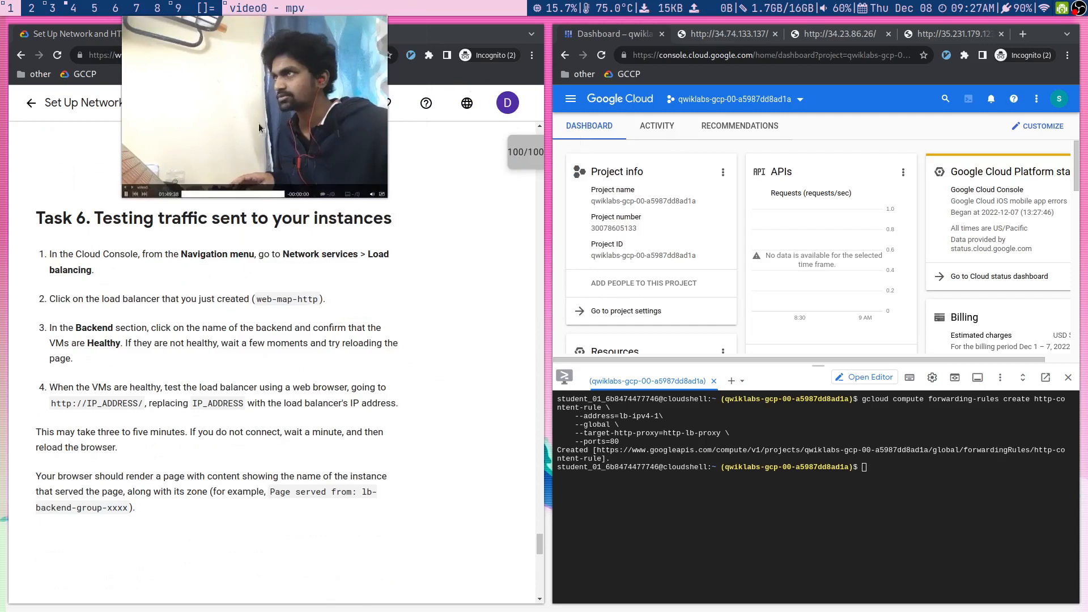
{"action": "left_click", "coordinate": [573, 105]}
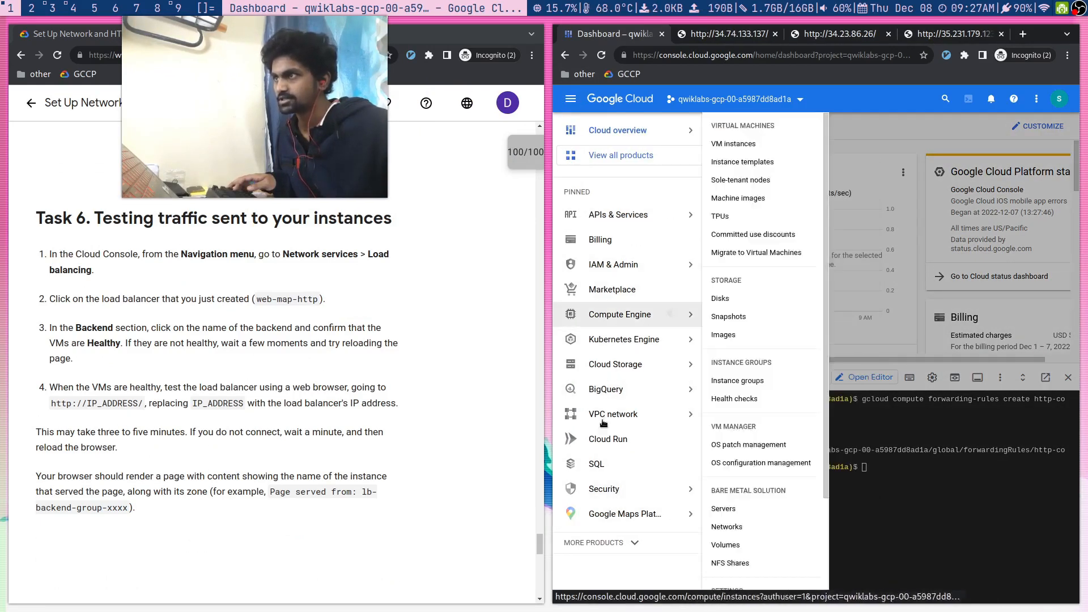
{"action": "left_click", "coordinate": [595, 542]}
{"action": "scroll", "coordinate": [623, 525], "scroll_direction": "down", "scroll_amount": 8}
{"action": "scroll", "coordinate": [624, 524], "scroll_direction": "down", "scroll_amount": 6}
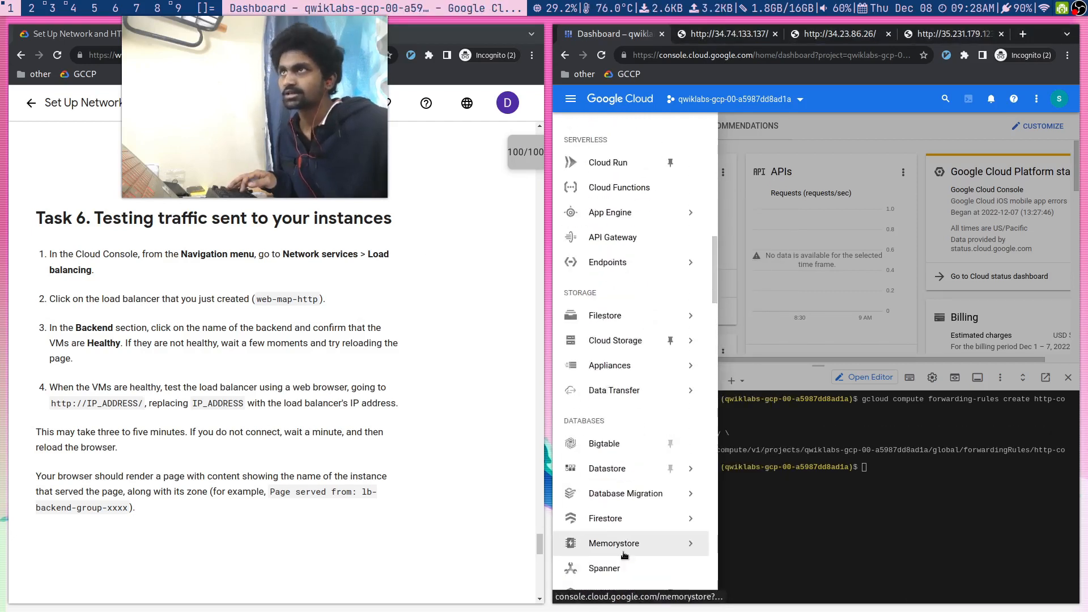
{"action": "scroll", "coordinate": [623, 543], "scroll_direction": "down", "scroll_amount": 5}
{"action": "scroll", "coordinate": [614, 517], "scroll_direction": "down", "scroll_amount": 2}
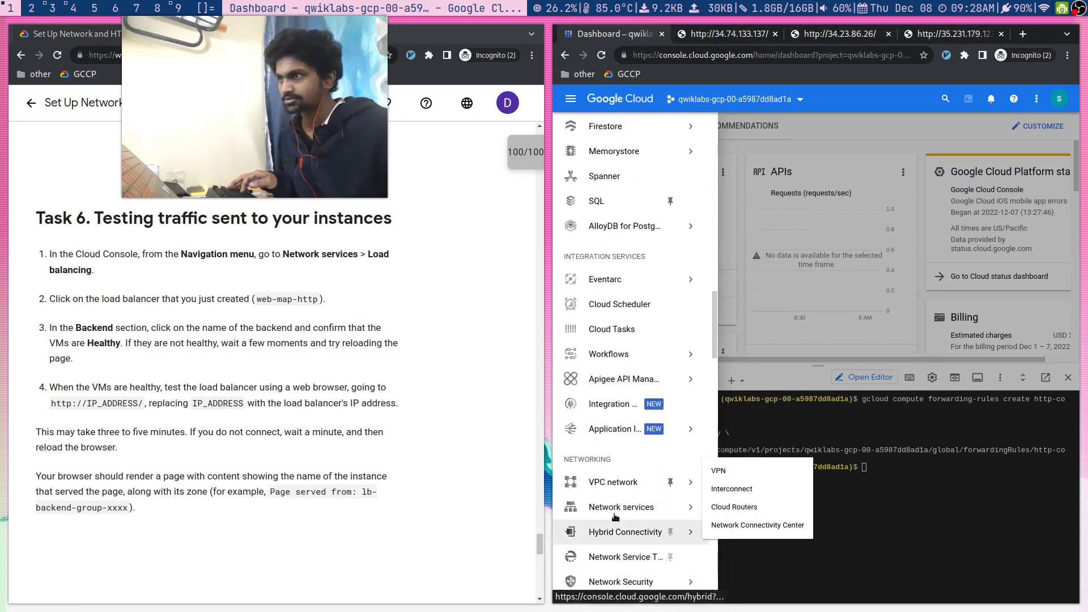
{"action": "mouse_move", "coordinate": [615, 516]}
{"action": "left_click", "coordinate": [739, 372]}
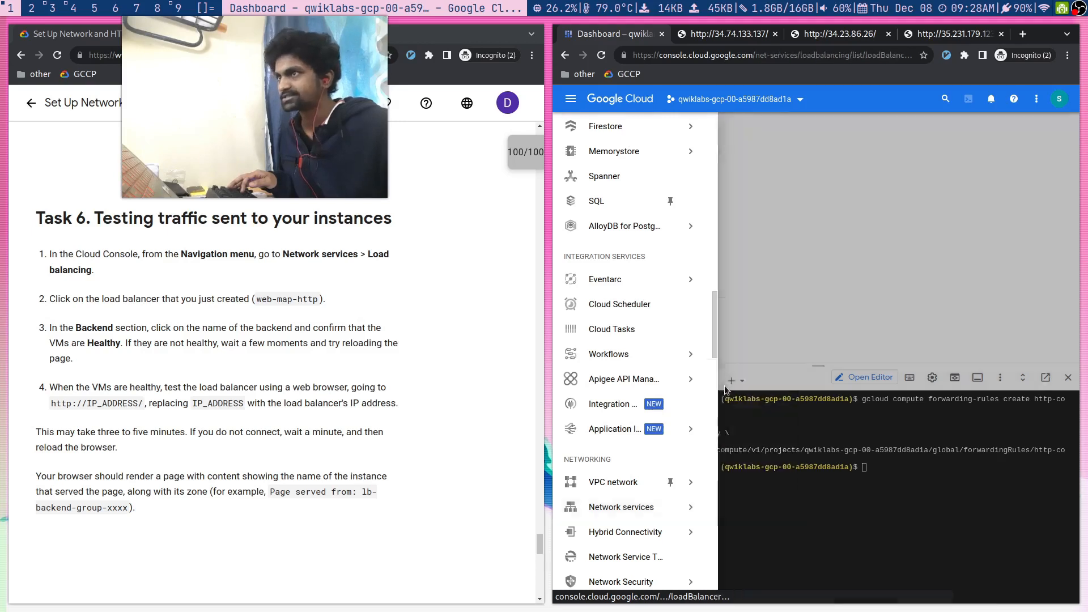
- Shrink the Cloud Shell pane to reveal the load balancer list and open the web-map-http load balancer
{"action": "left_click_drag", "start_coordinate": [801, 366], "coordinate": [802, 447]}
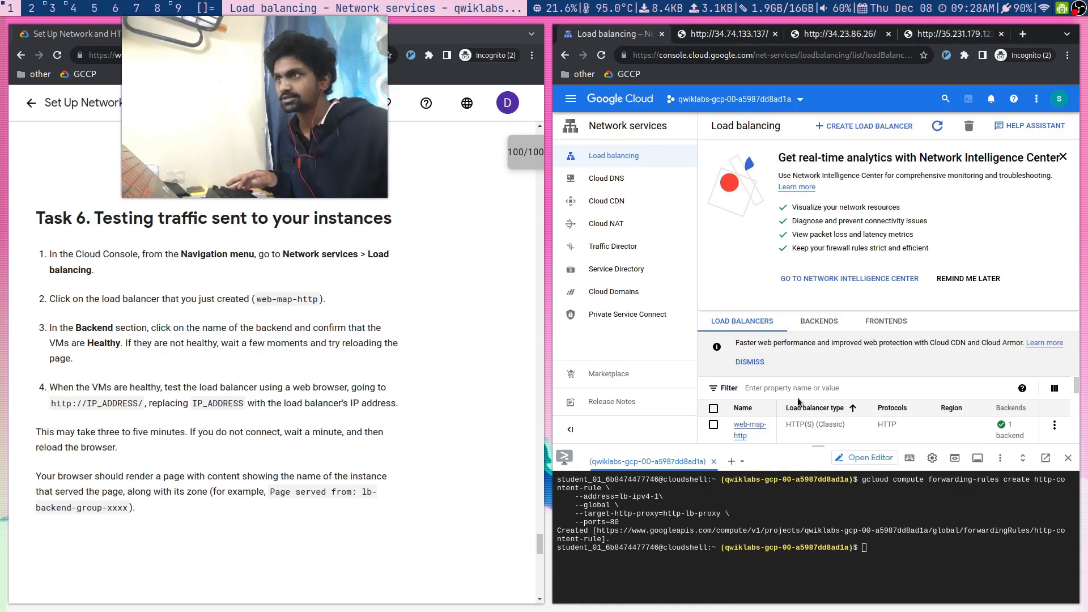
{"action": "left_click_drag", "start_coordinate": [774, 445], "coordinate": [776, 579]}
{"action": "scroll", "coordinate": [778, 453], "scroll_direction": "down", "scroll_amount": 2}
{"action": "scroll", "coordinate": [778, 443], "scroll_direction": "up", "scroll_amount": 1}
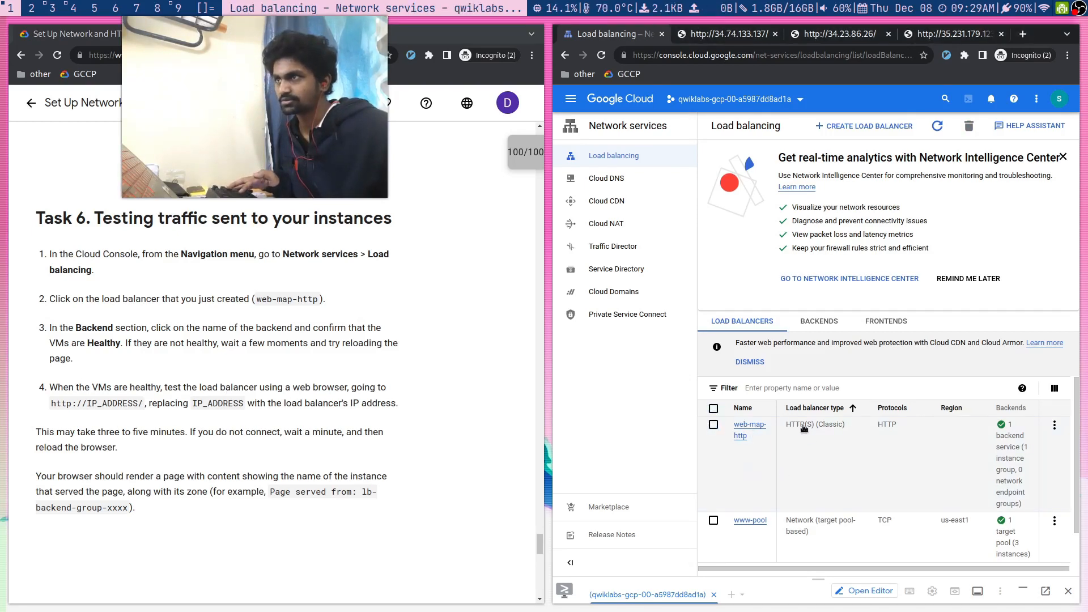
{"action": "left_click", "coordinate": [747, 427]}
- Copy the echoed load balancer address from Cloud Shell and open 35.190.122.14 in a new browser tab
{"action": "double_click", "coordinate": [579, 483]}
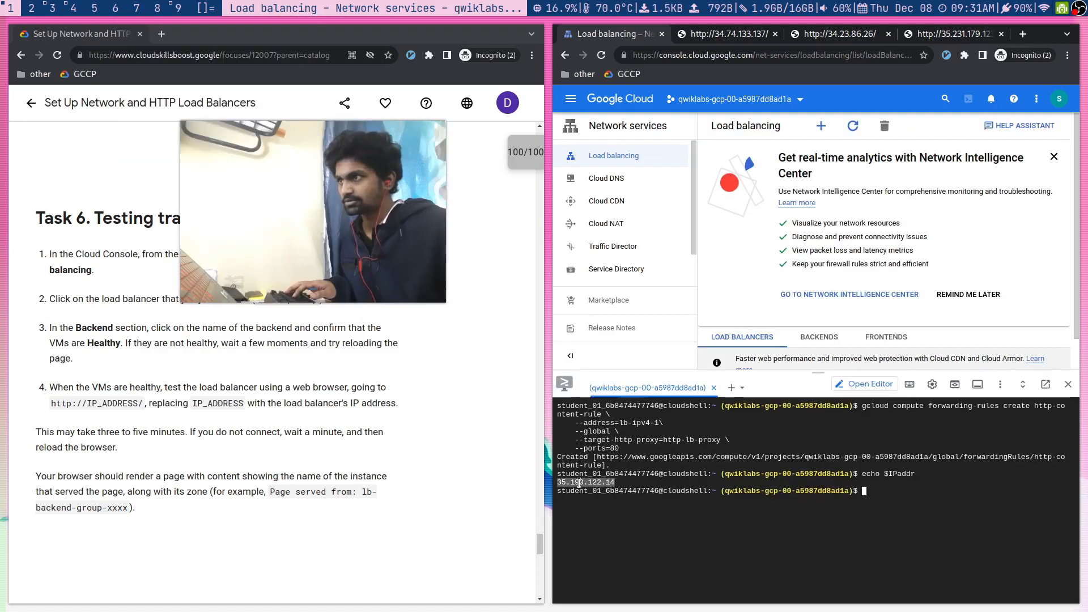
{"action": "key", "text": "ctrl+t"}
{"action": "key", "text": "ctrl+v"}
{"action": "key", "text": "Return"}
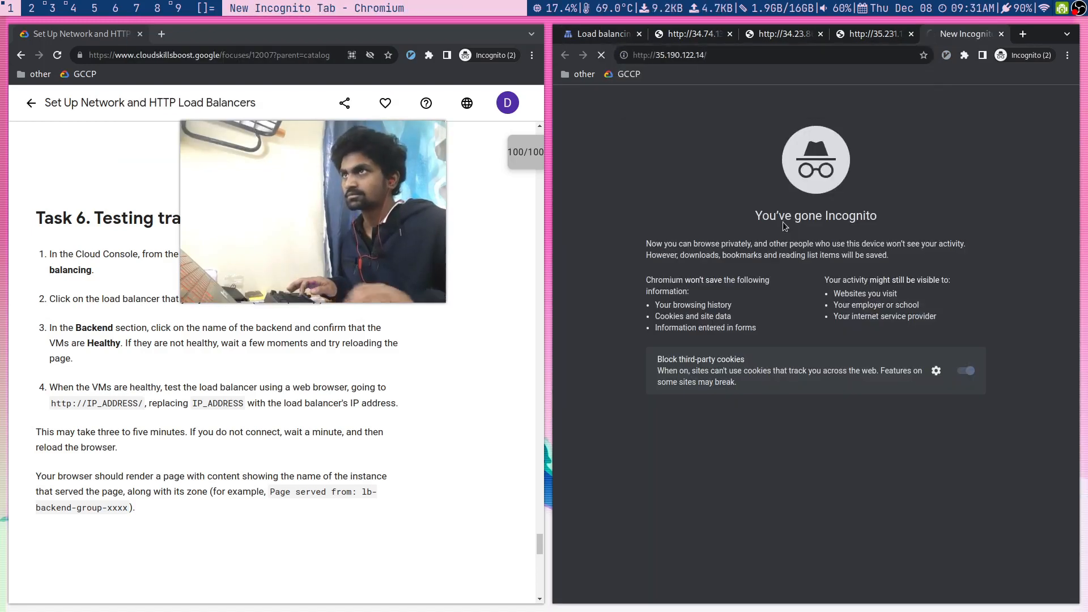
- Move the 35.190.122.14 tab directly after the Load balancing tab and highlight the text of the served page
{"action": "key", "text": "ctrl+shift+Page_Up"}
{"action": "key", "text": "ctrl+shift+Page_Up"}
{"action": "key", "text": "ctrl+shift+Page_Up"}
{"action": "triple_click", "coordinate": [633, 94]}
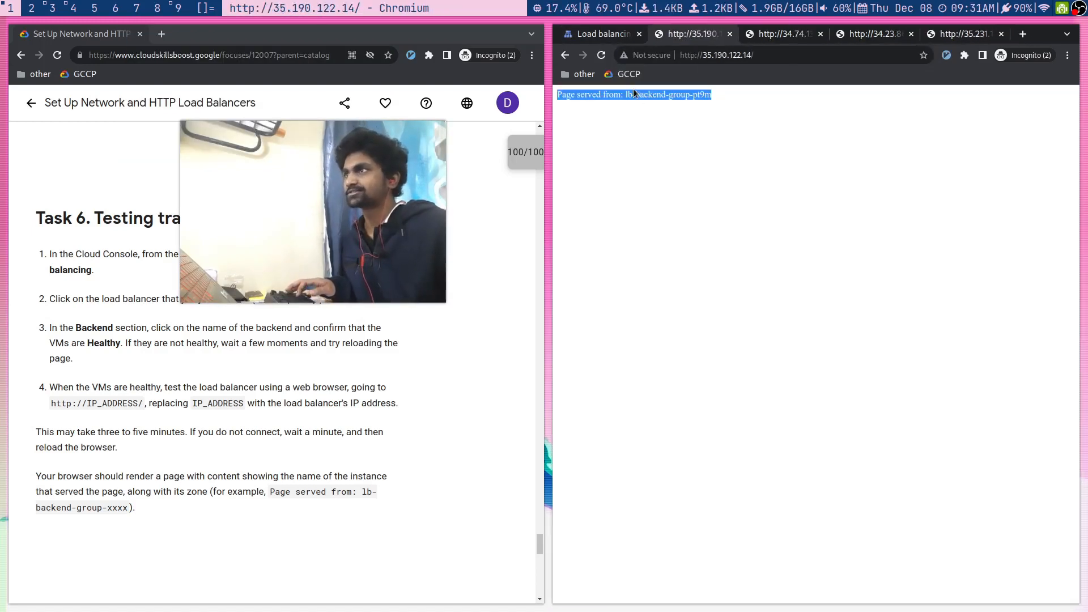
{"action": "left_click", "coordinate": [664, 102]}
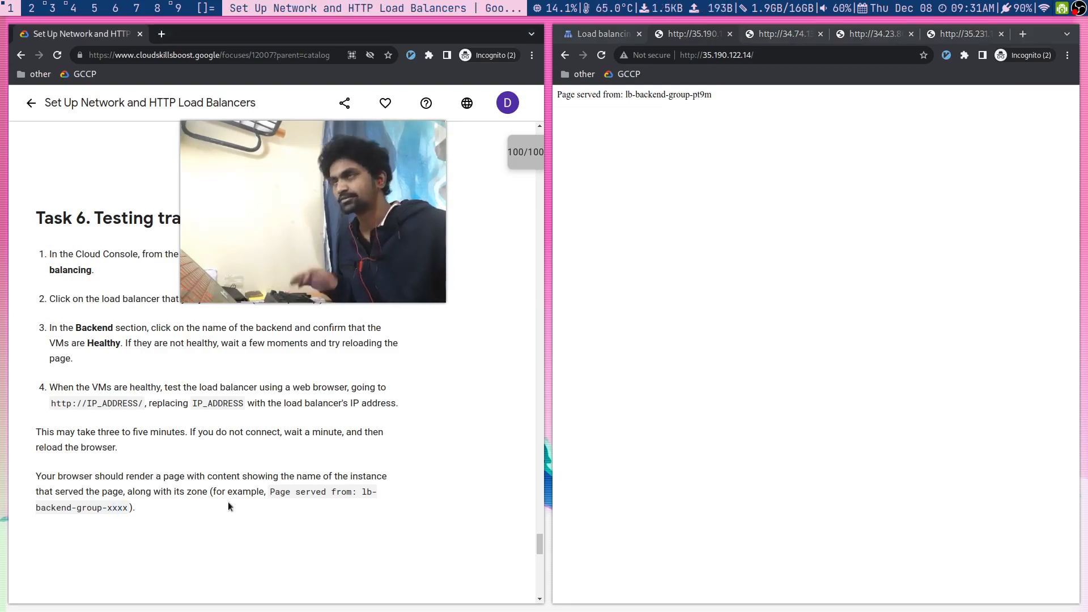
- End the lab, return to its quest page, and check the entry for Set Up Network and HTTP Load Balancers
{"action": "scroll", "coordinate": [328, 425], "scroll_direction": "down", "scroll_amount": 5}
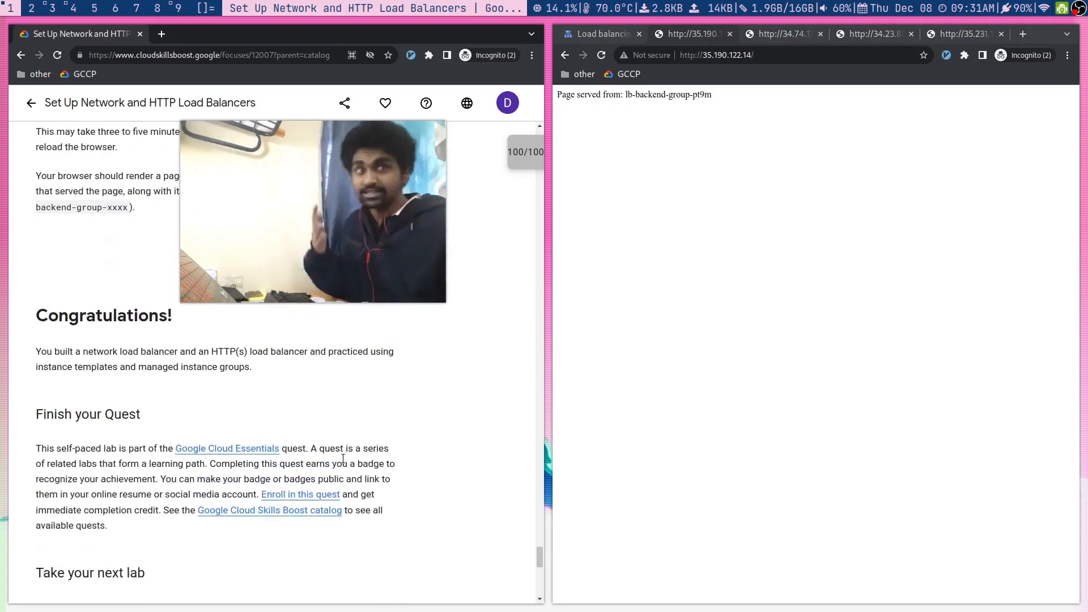
{"action": "scroll", "coordinate": [353, 539], "scroll_direction": "up", "scroll_amount": 20}
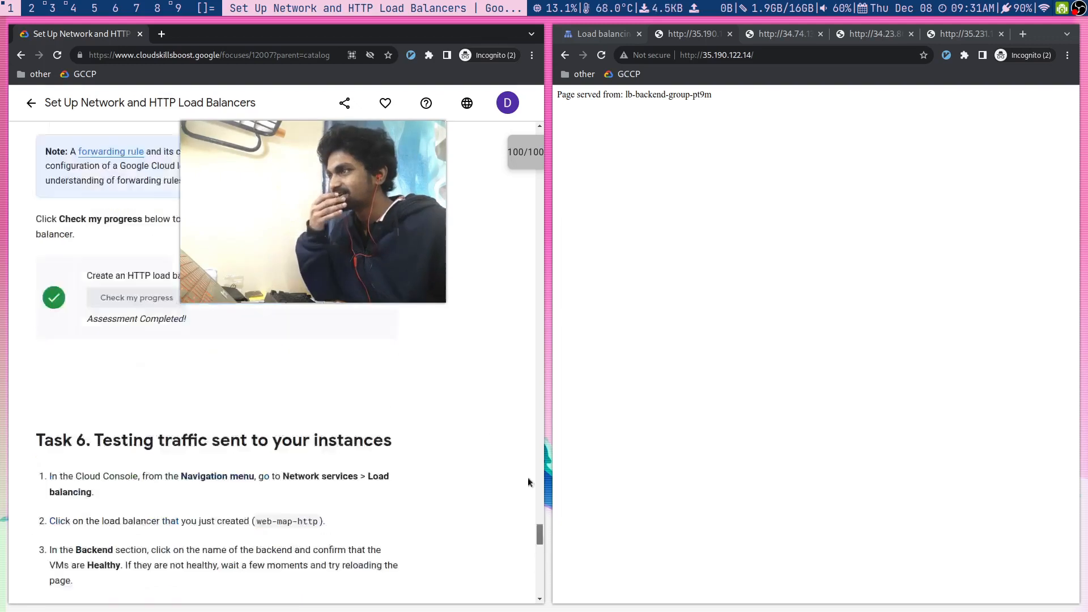
{"action": "left_click", "coordinate": [61, 156]}
{"action": "left_click", "coordinate": [385, 388]}
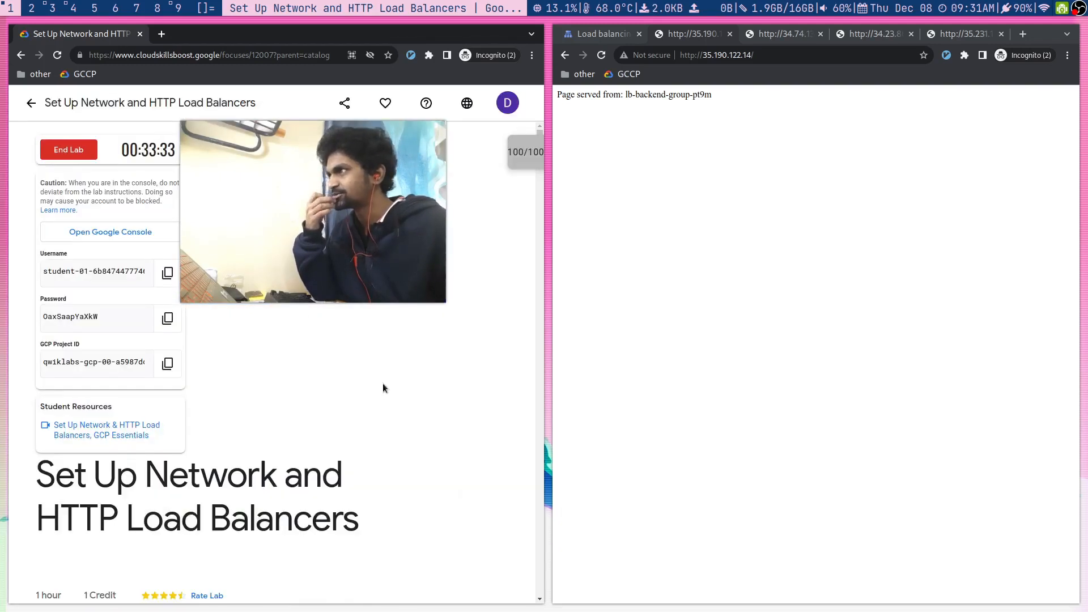
{"action": "left_click", "coordinate": [348, 392]}
{"action": "left_click", "coordinate": [30, 103]}
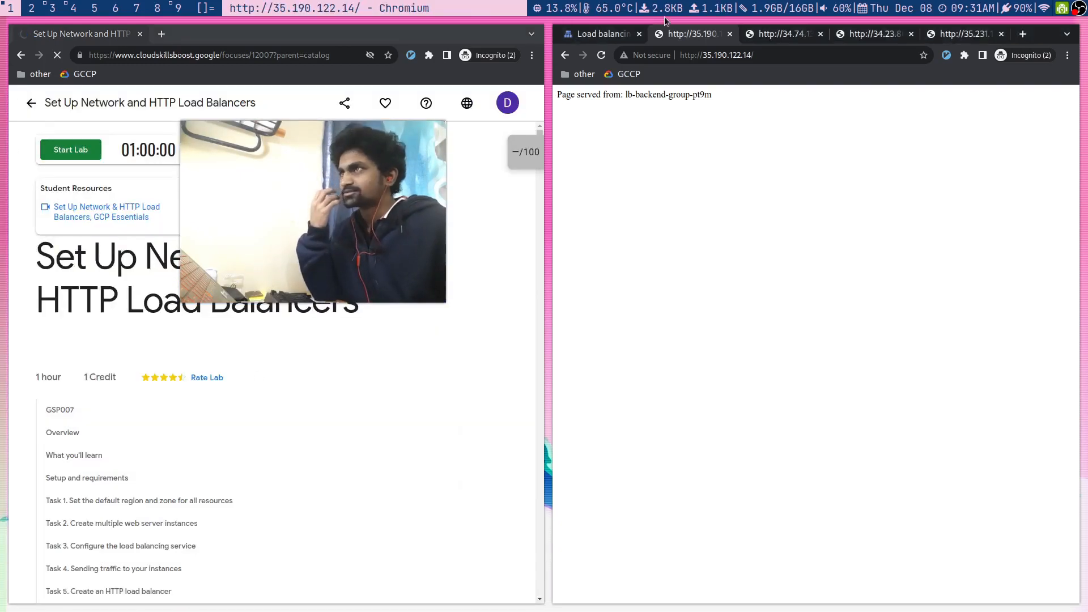
{"action": "scroll", "coordinate": [422, 490], "scroll_direction": "down", "scroll_amount": 15}
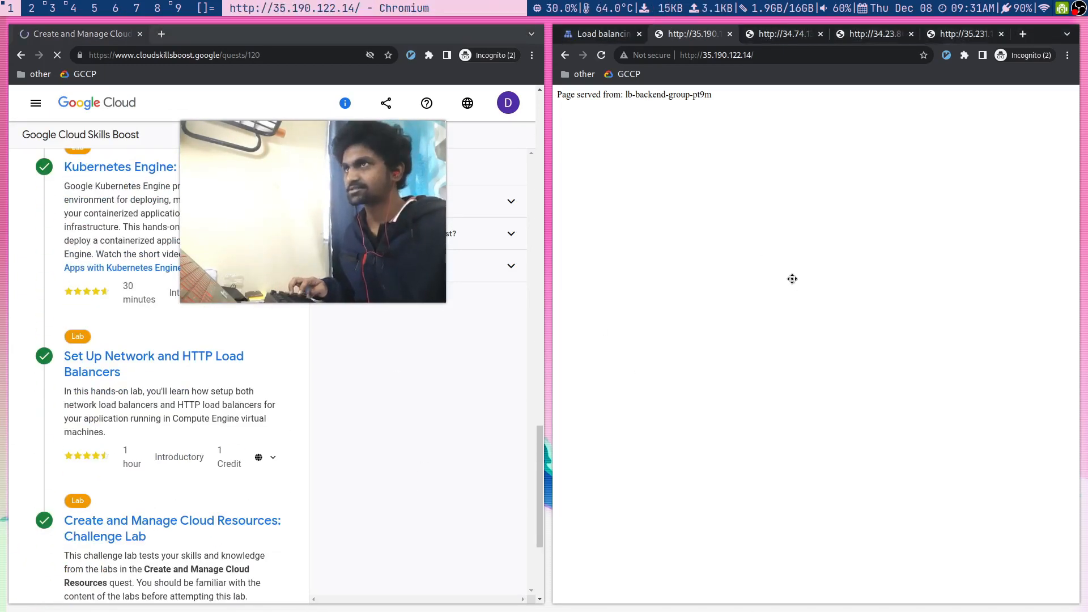
- Close the window holding the served pages and open the Create and Manage Cloud Resources: Challenge Lab from the quest
{"action": "left_click_drag", "start_coordinate": [792, 279], "coordinate": [752, 270]}
{"action": "key", "text": "super+q"}
{"action": "left_click", "coordinate": [865, 116]}
{"action": "left_click", "coordinate": [446, 376]}
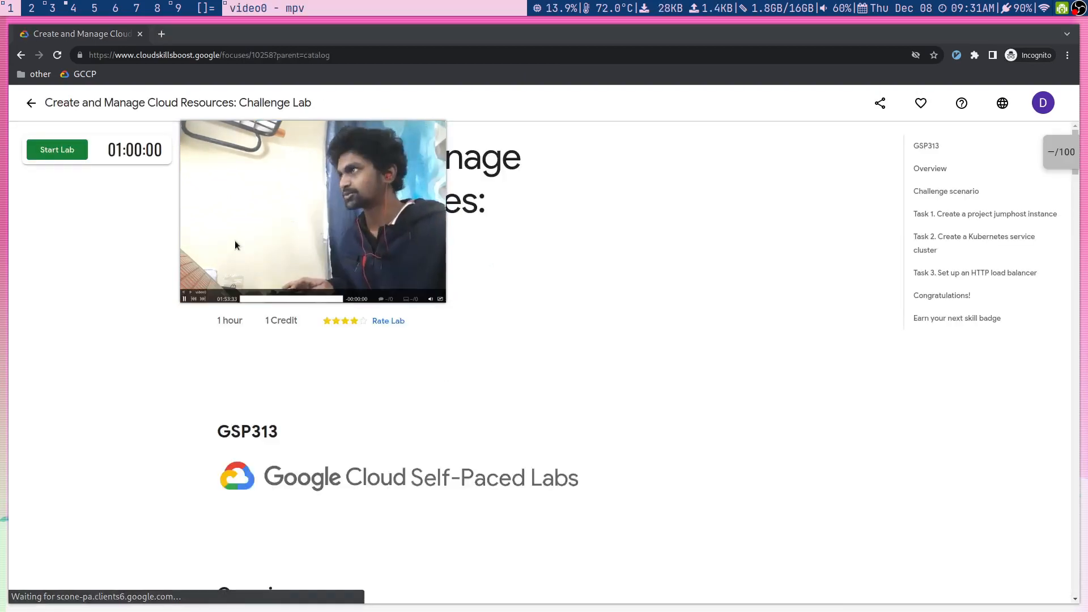
- Start the challenge lab and open its Google Cloud Console in a separate window beside the instructions
{"action": "left_click", "coordinate": [57, 150]}
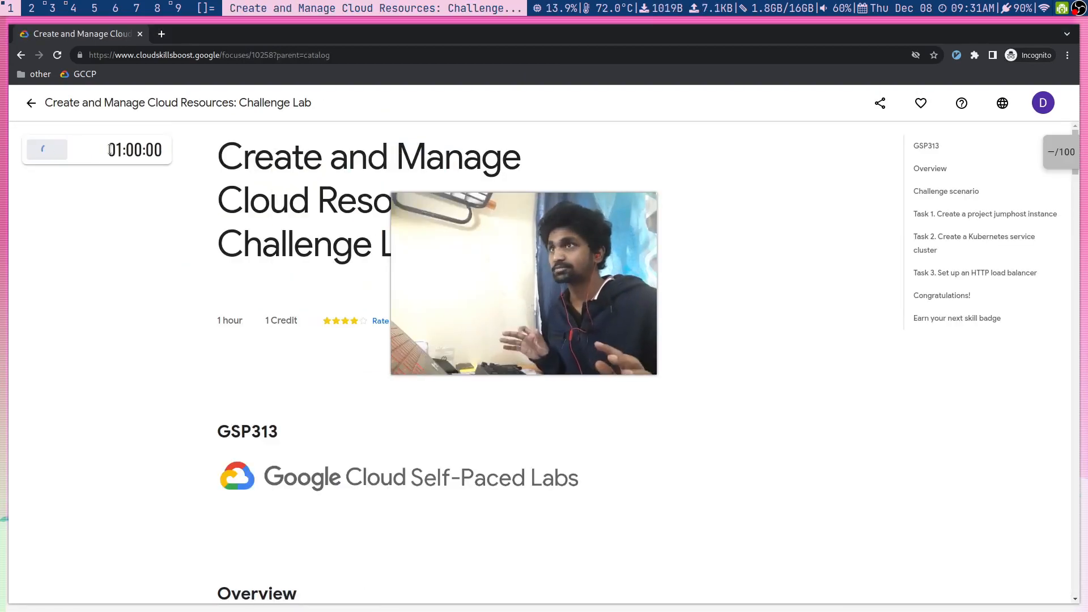
{"action": "left_click", "coordinate": [150, 230]}
{"action": "left_click_drag", "start_coordinate": [209, 32], "coordinate": [340, 165]}
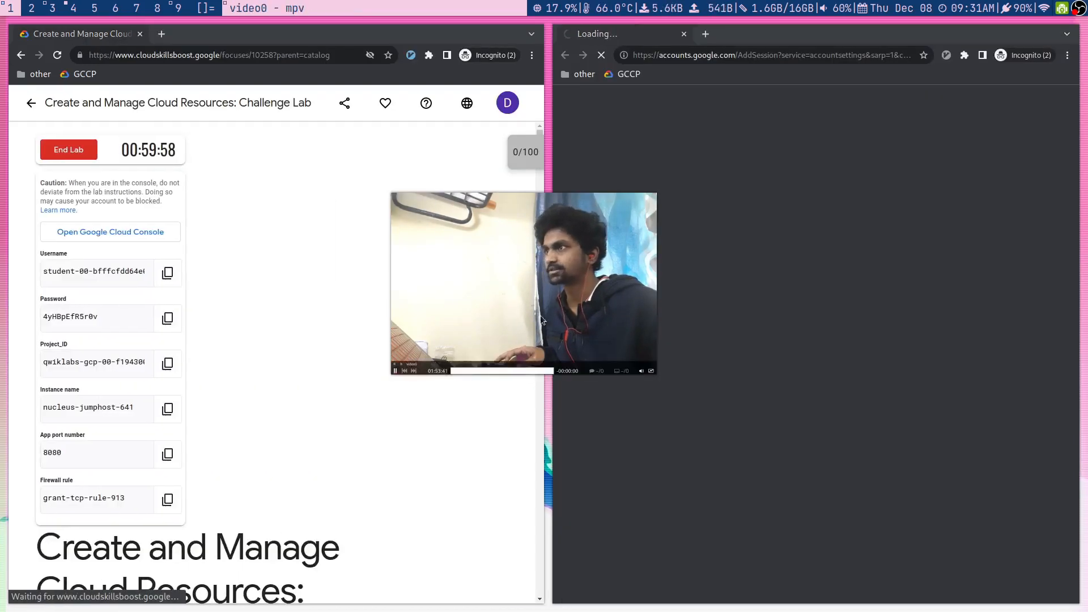
{"action": "left_click_drag", "start_coordinate": [518, 289], "coordinate": [503, 238]}
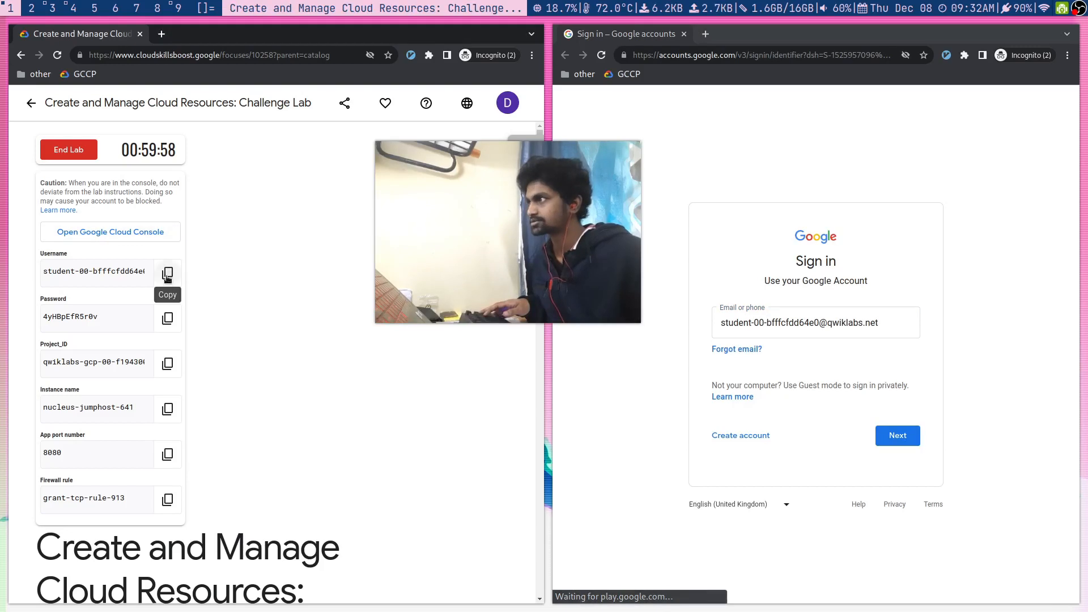
- Sign in to the Google account with the lab's username and password
{"action": "left_click", "coordinate": [816, 323]}
{"action": "left_click", "coordinate": [887, 436]}
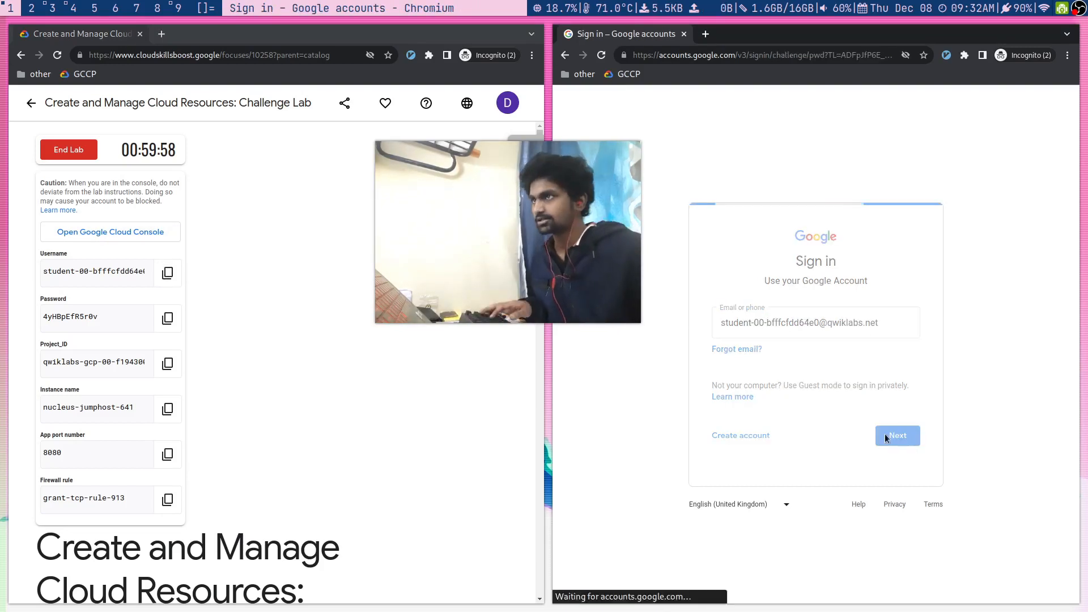
{"action": "left_click", "coordinate": [167, 318]}
{"action": "left_click", "coordinate": [772, 338]}
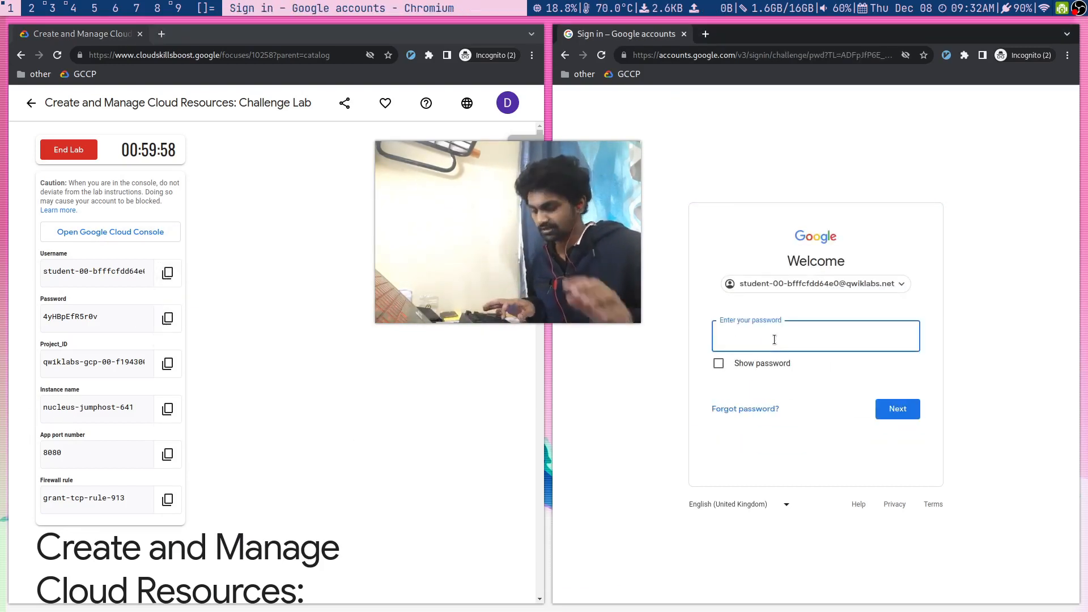
{"action": "key", "text": "ctrl+v"}
{"action": "key", "text": "Return"}
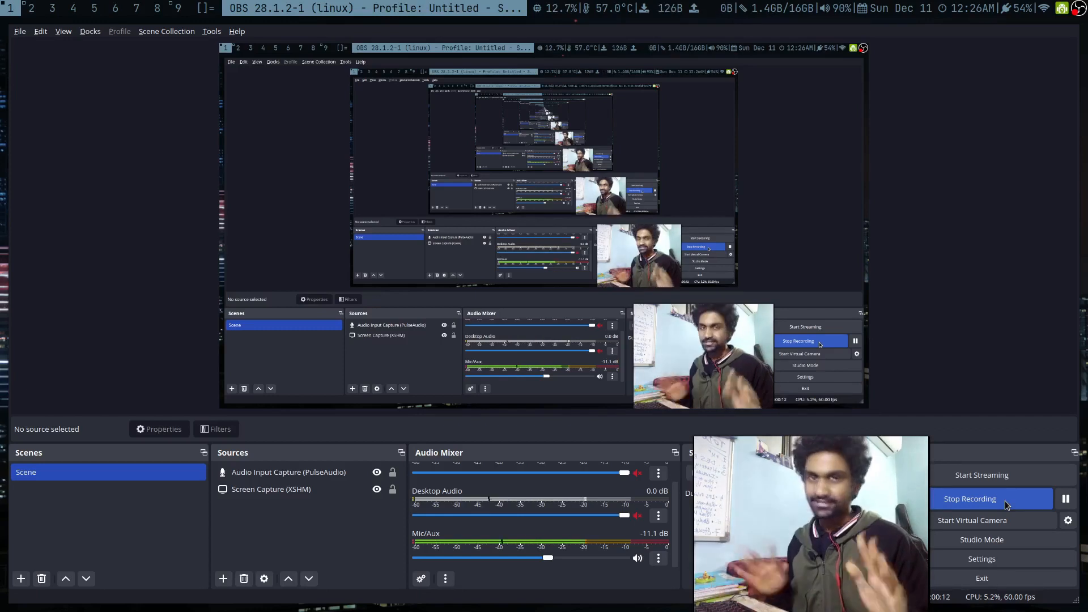
- In the Cloud Engineer Learning Path, begin the Create and Manage Cloud Resources quest and open its Challenge Lab
{"action": "key", "text": "super+2"}
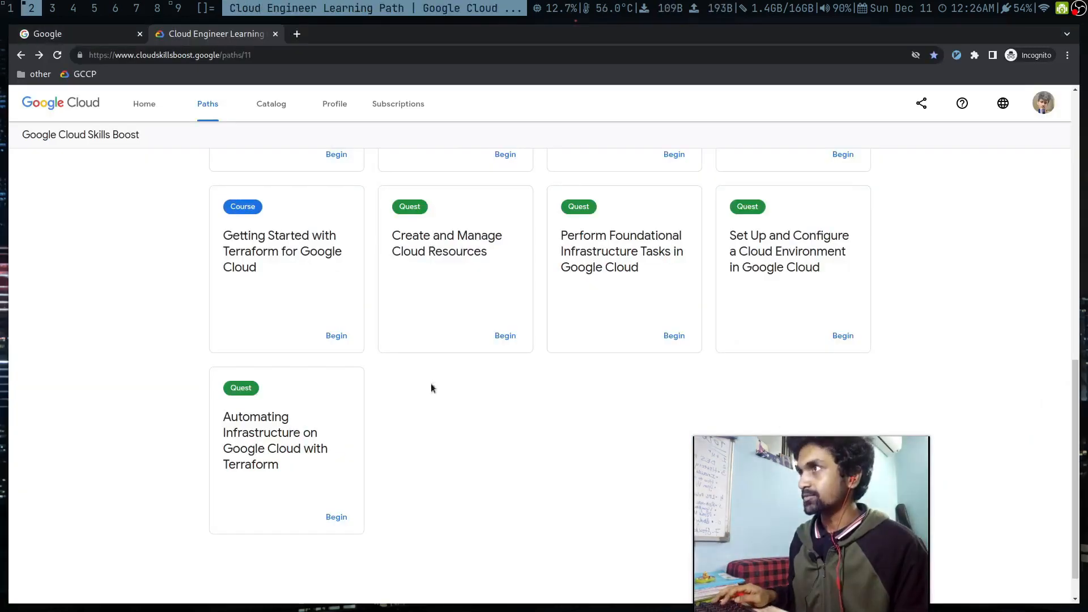
{"action": "left_click", "coordinate": [505, 339]}
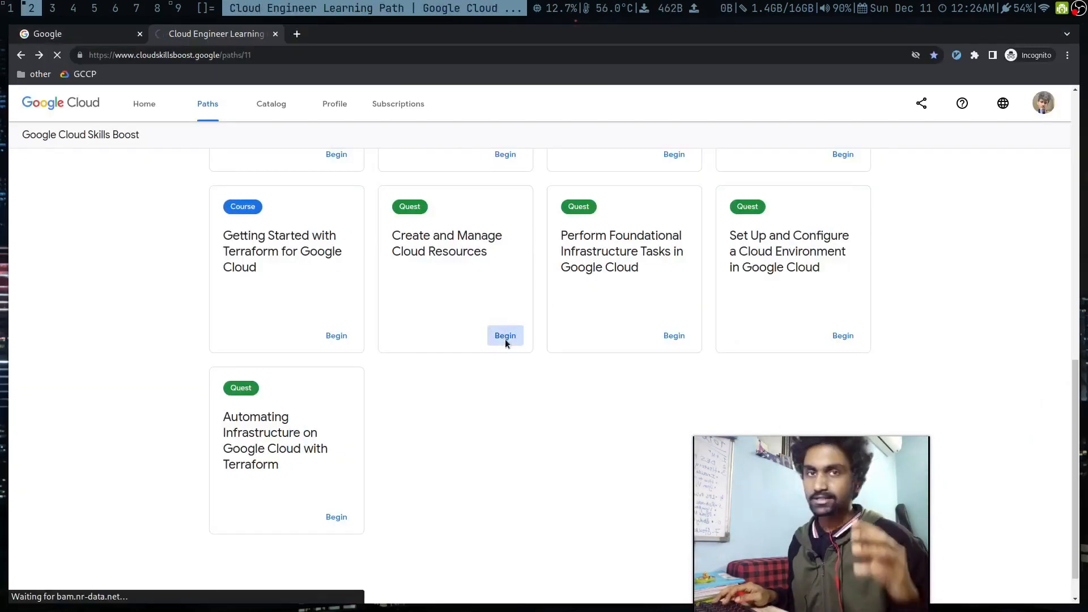
{"action": "scroll", "coordinate": [451, 295], "scroll_direction": "down", "scroll_amount": 3}
{"action": "scroll", "coordinate": [445, 307], "scroll_direction": "down", "scroll_amount": 15}
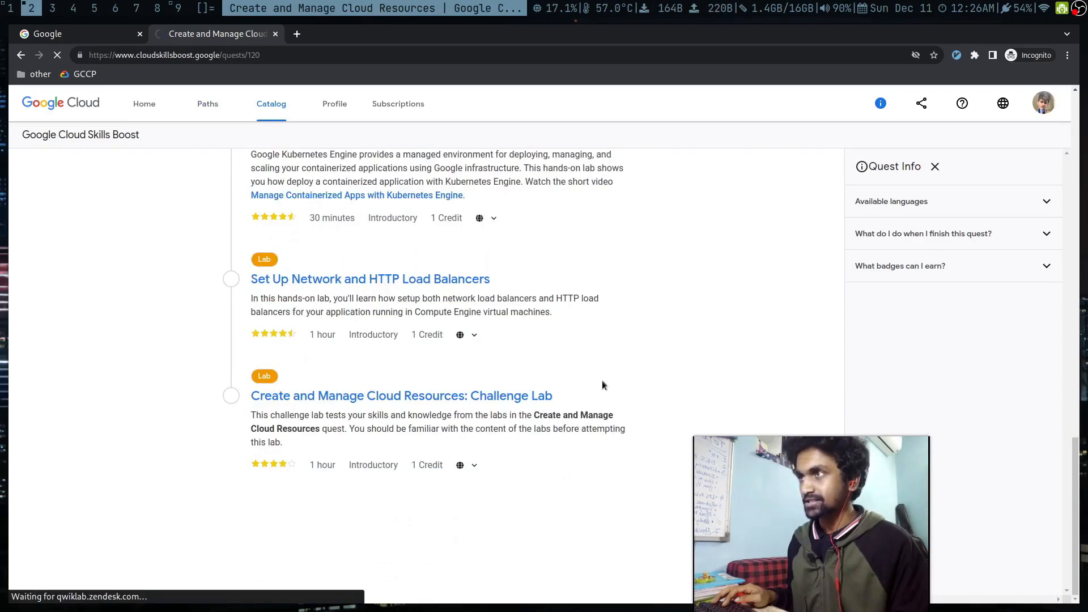
{"action": "left_click", "coordinate": [602, 386]}
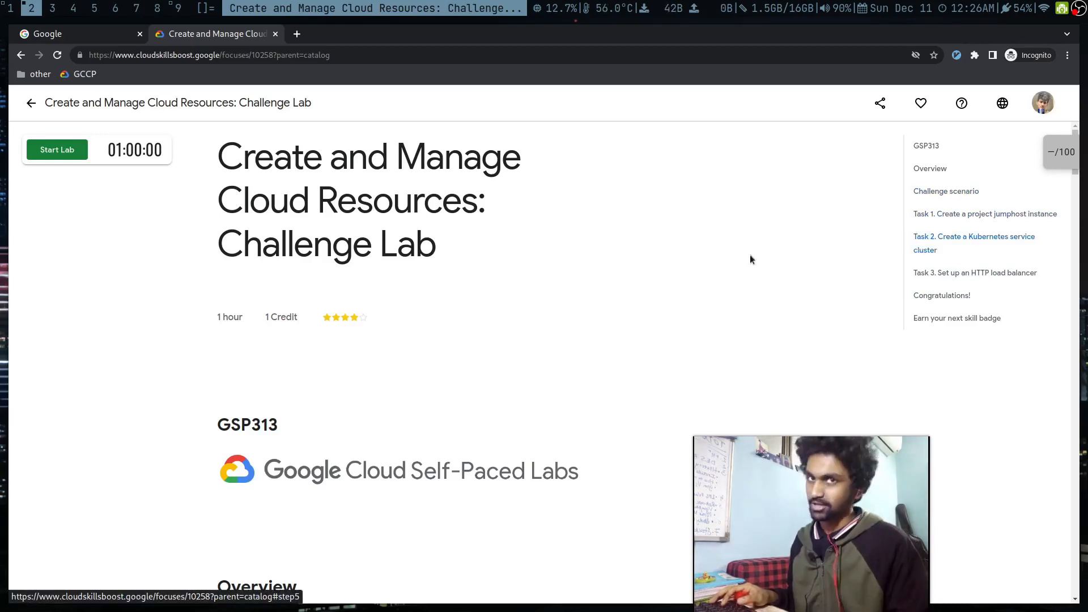
- Open the running challenge lab's Google Cloud Console in its own window and close the spare Google tab
{"action": "key", "text": "super+1"}
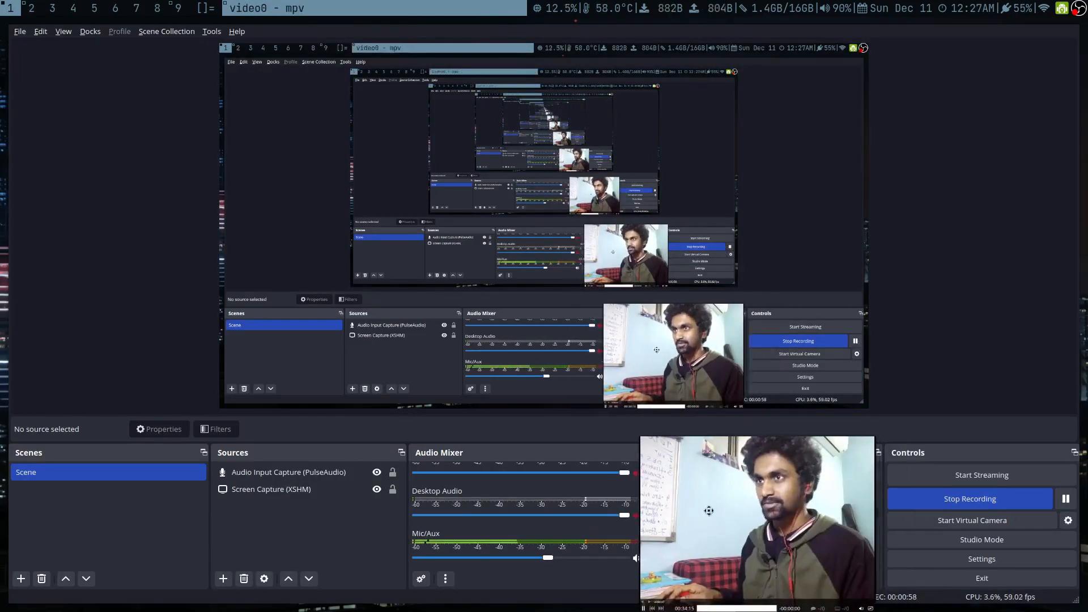
{"action": "left_click_drag", "start_coordinate": [708, 511], "coordinate": [918, 512]}
{"action": "key", "text": "super+2"}
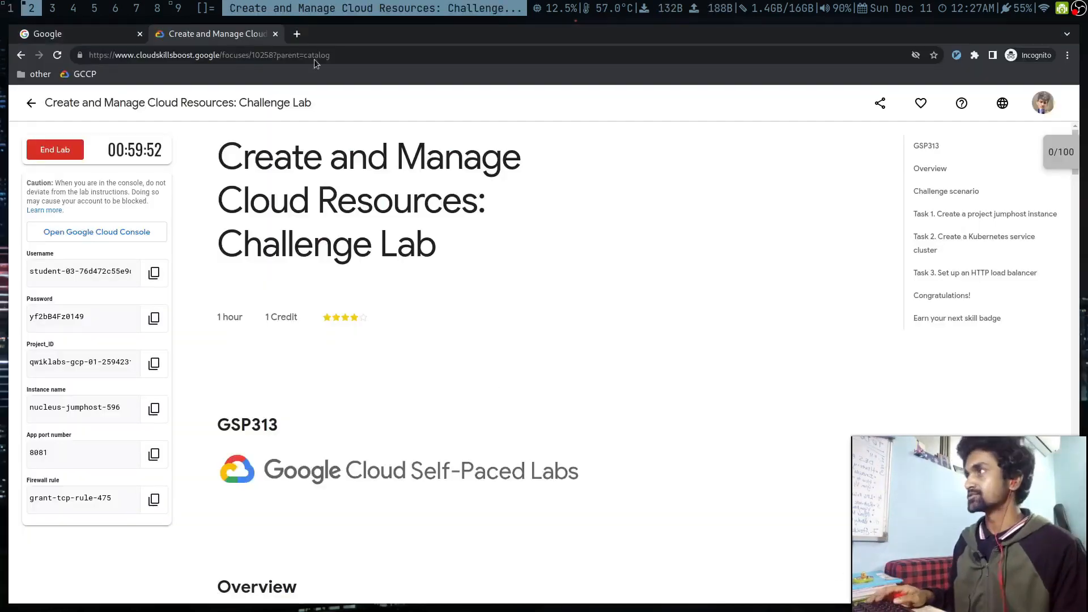
{"action": "left_click", "coordinate": [101, 239]}
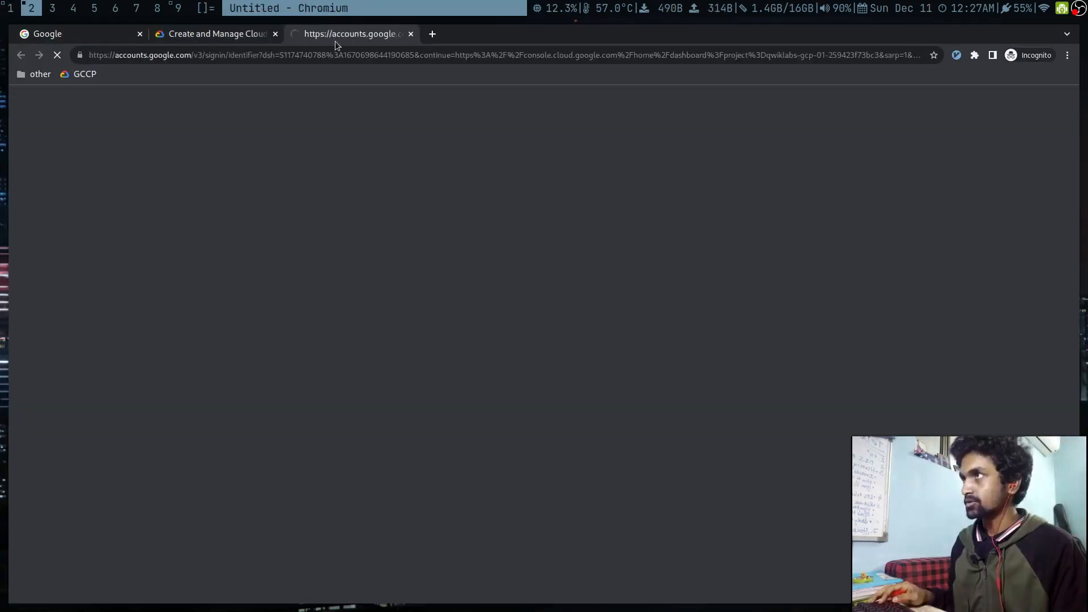
{"action": "left_click_drag", "start_coordinate": [315, 37], "coordinate": [18, 2]}
{"action": "left_click", "coordinate": [139, 34]}
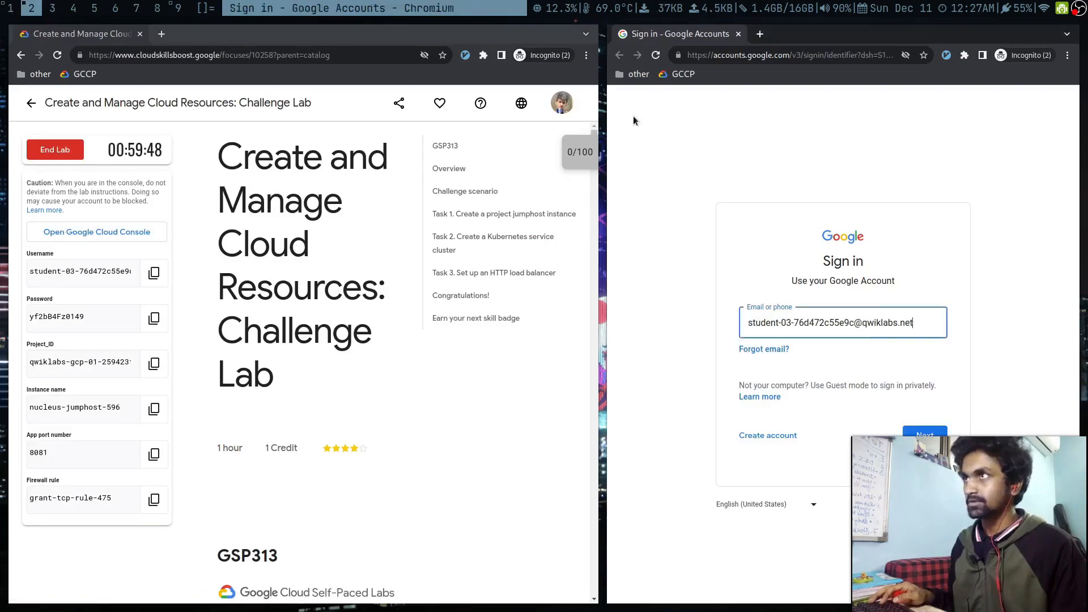
- Sign in to the console with the new lab session's username and copied password
{"action": "left_click", "coordinate": [816, 323]}
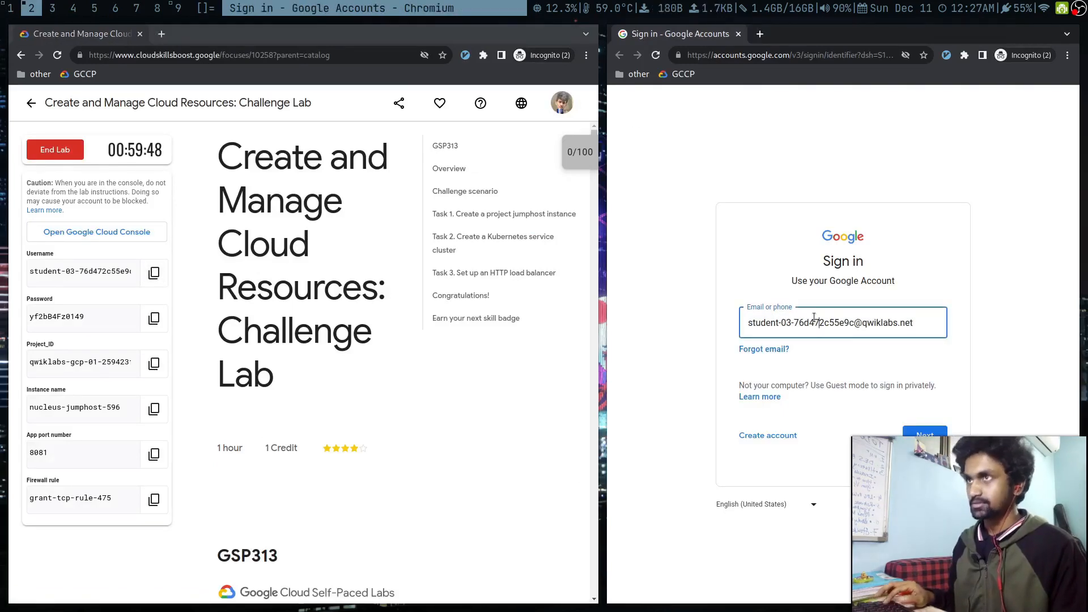
{"action": "left_click", "coordinate": [929, 433]}
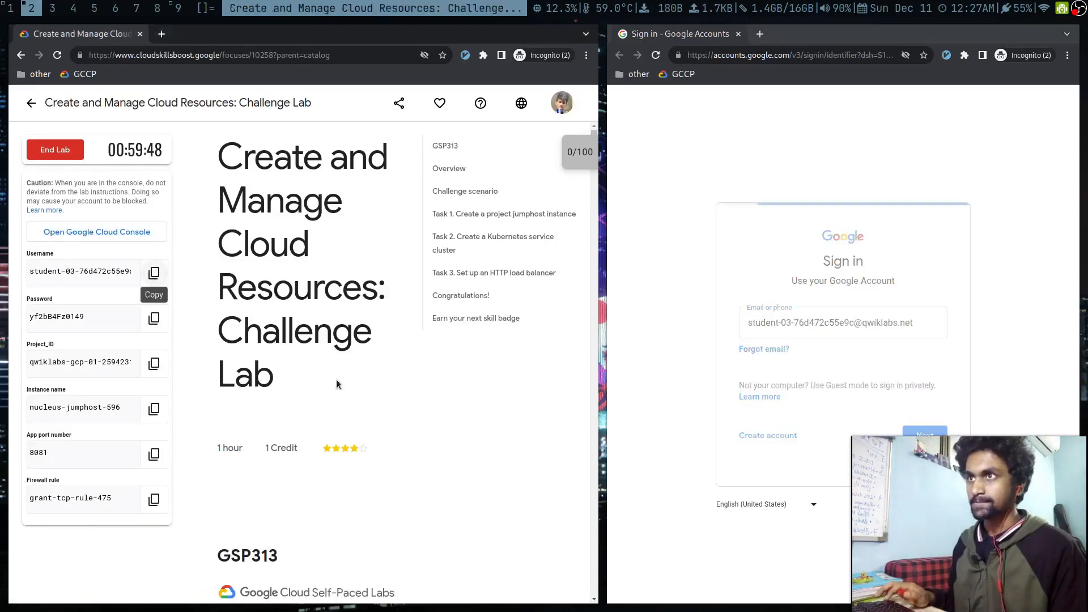
{"action": "left_click", "coordinate": [153, 318]}
{"action": "key", "text": "ctrl+v"}
{"action": "left_click", "coordinate": [923, 408]}
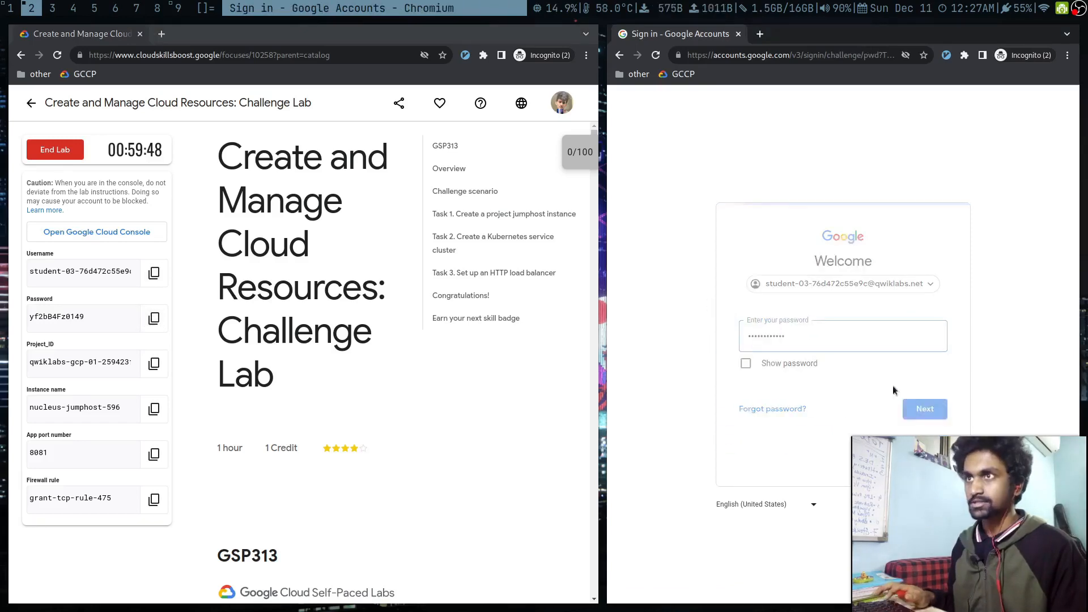
{"action": "key", "text": "e"}
{"action": "key", "text": "e"}
{"action": "key", "text": "e"}
{"action": "key", "text": "e"}
{"action": "key", "text": "e"}
{"action": "key", "text": "e"}
{"action": "key", "text": "e"}
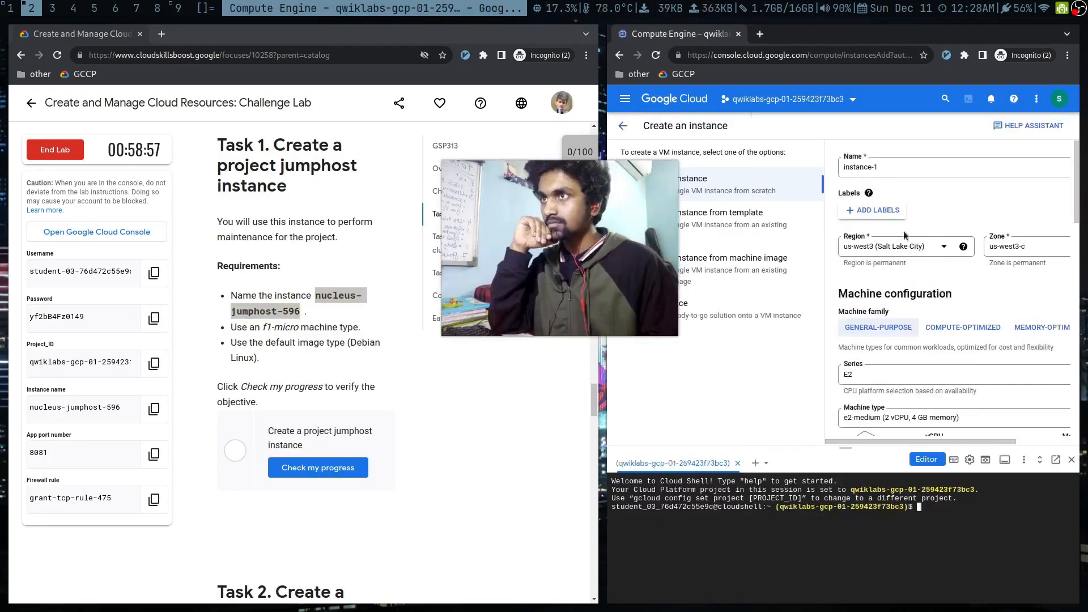
- Name the new VM instance nucleus-jumphost-596
{"action": "key", "text": "ctrl+v"}
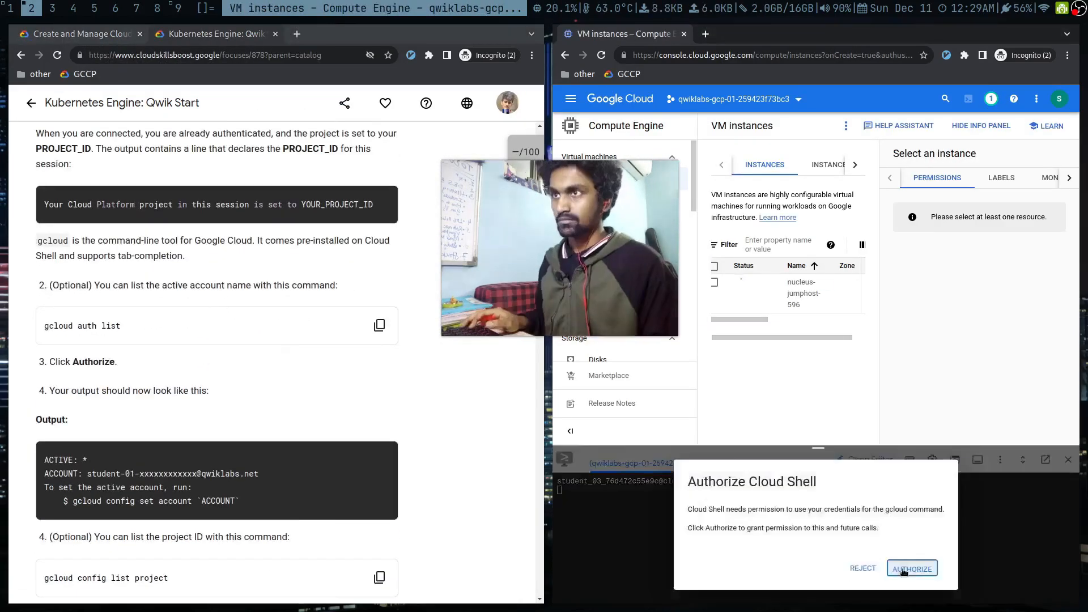
- Authorize Cloud Shell and set the default compute region to us-west3 and the zone to us-west-c, accepting the continue prompt
{"action": "left_click", "coordinate": [911, 568]}
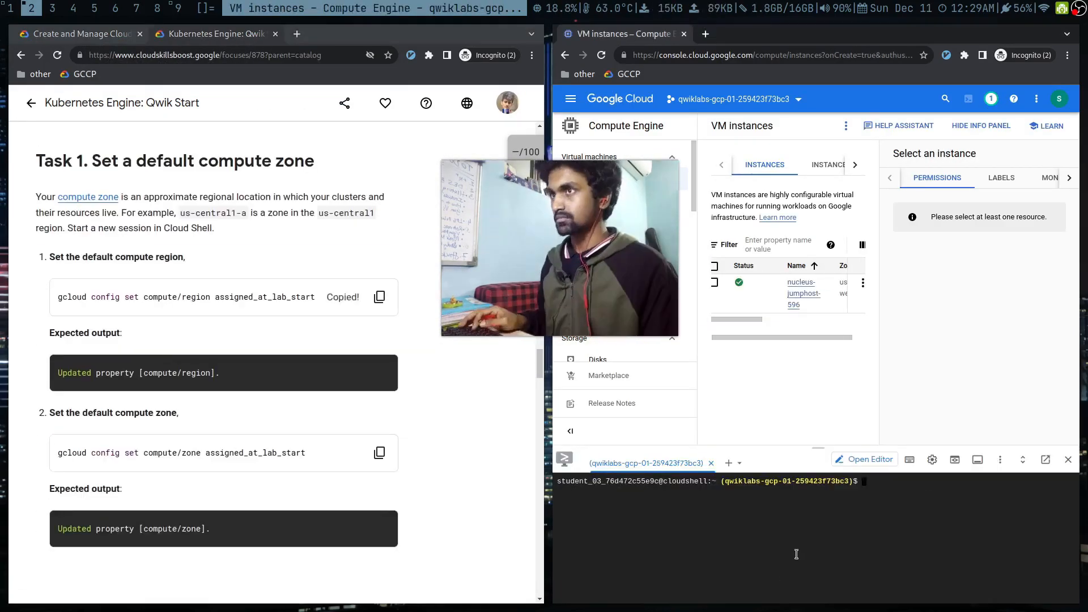
{"action": "type", "text": "gcloud config set compute/region assigned_at_lab_star"}
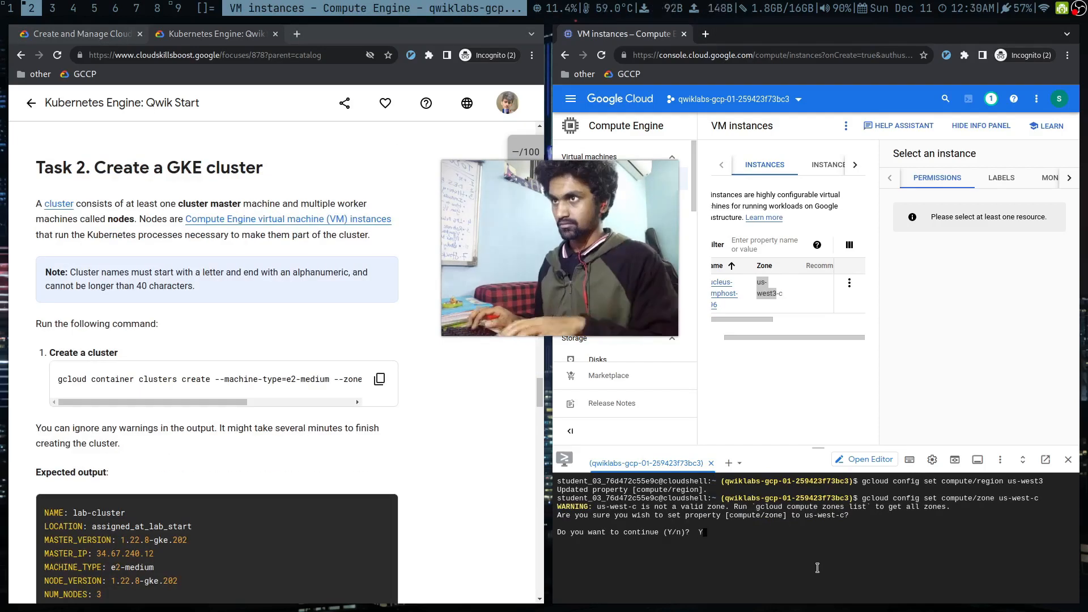
{"action": "key", "text": "Return"}
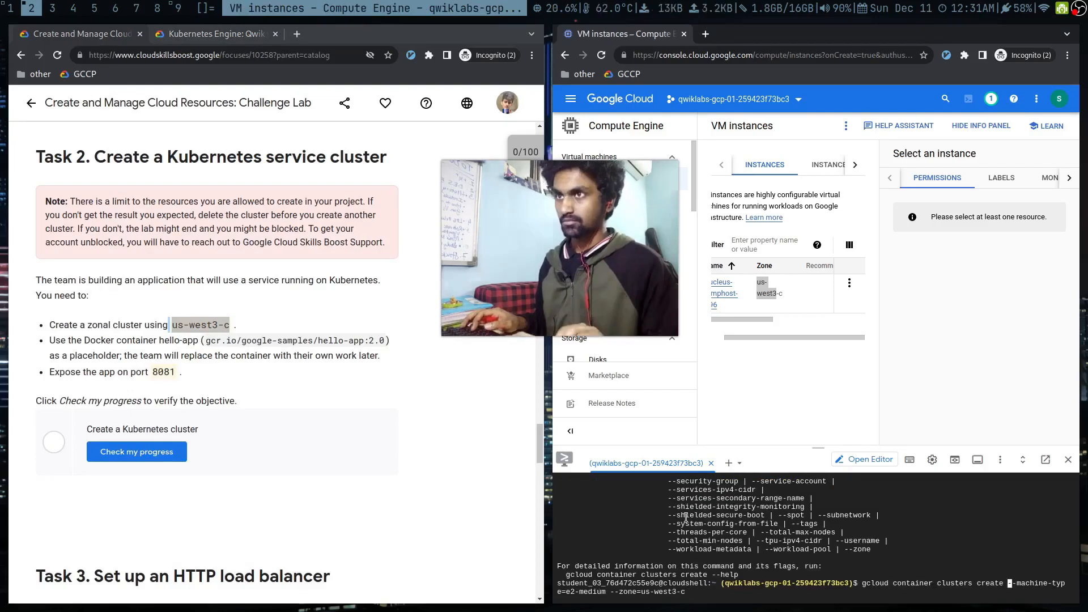
- Create the jooli-hello container cluster with machine type e2-medium in zone us-west3-c from Cloud Shell
{"action": "key", "text": "Return"}
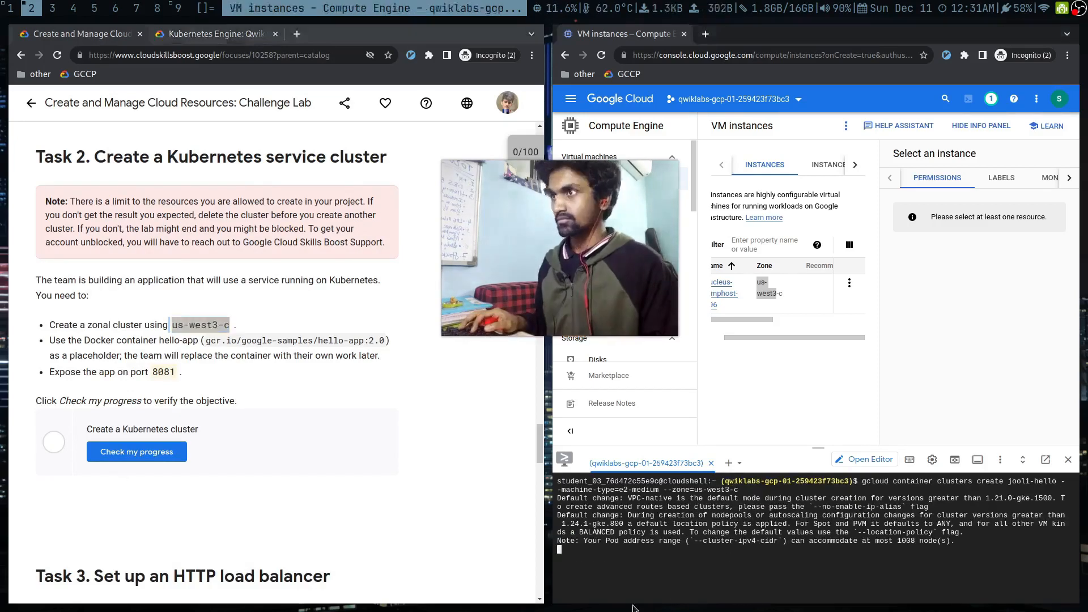
{"action": "key", "text": "super+1"}
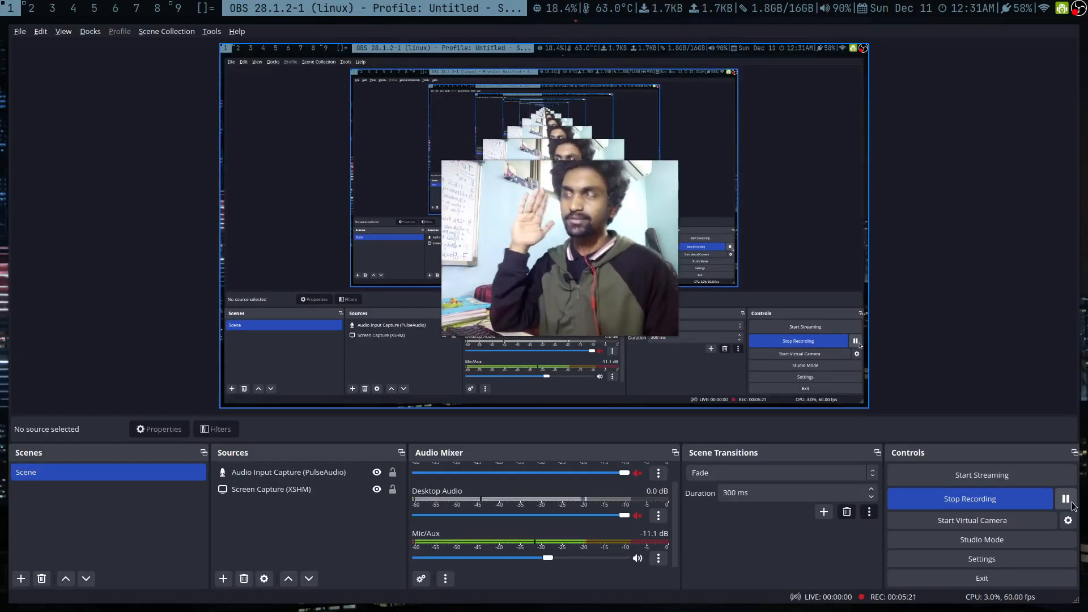
{"action": "key", "text": "super+2"}
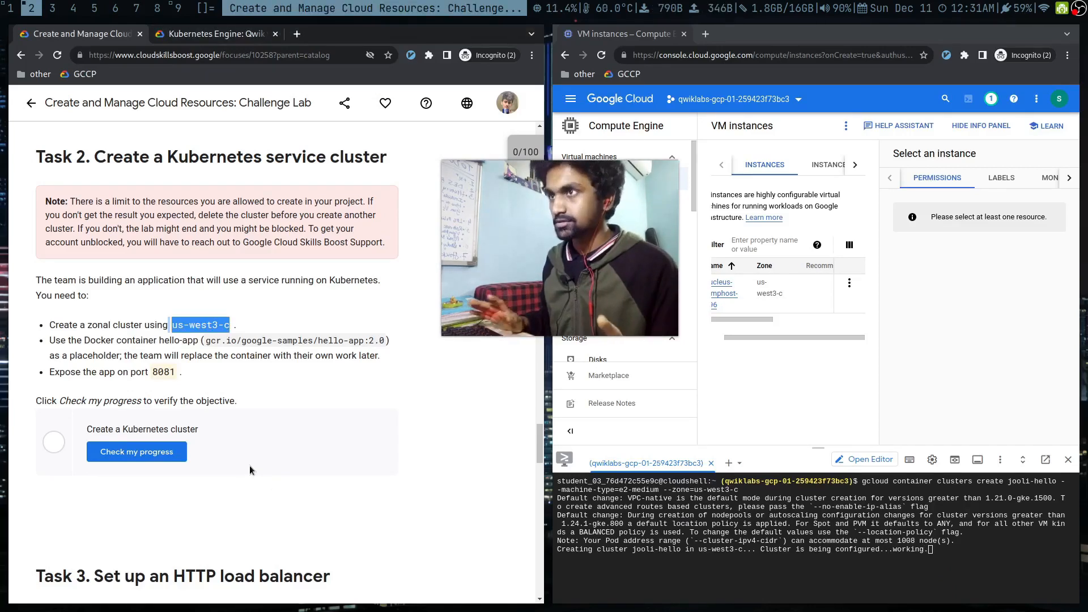
- Open a second Cloud Shell session alongside the one creating the cluster
{"action": "scroll", "coordinate": [249, 466], "scroll_direction": "down", "scroll_amount": 4}
{"action": "left_click", "coordinate": [214, 340]}
{"action": "triple_click", "coordinate": [71, 202]}
{"action": "left_click", "coordinate": [388, 358]}
{"action": "left_click", "coordinate": [730, 463]}
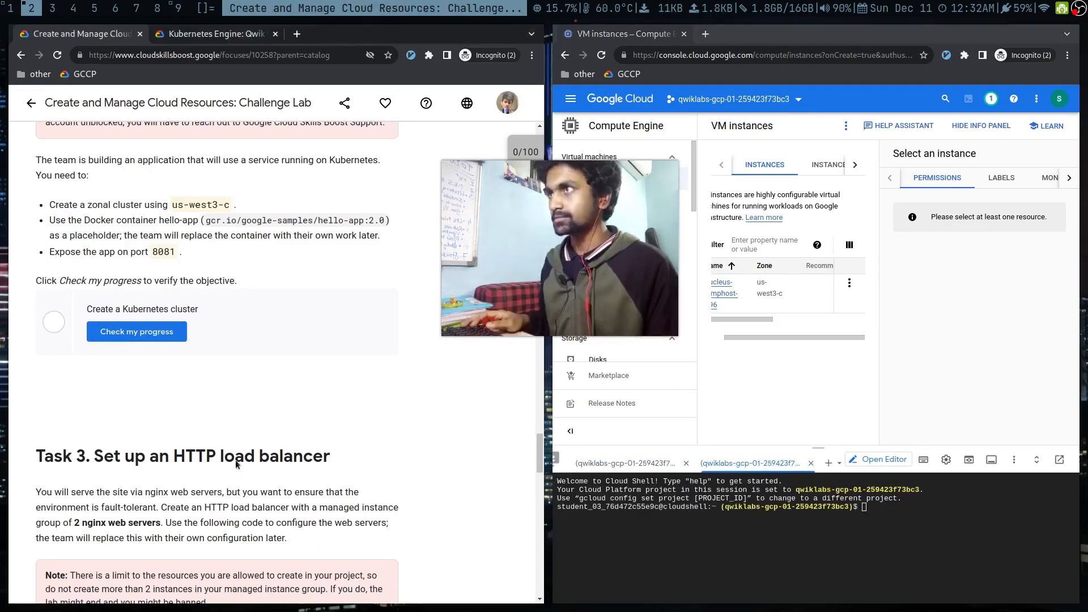
- Copy Task 3's startup.sh script block, run it in the second Cloud Shell session, and clear the terminal
{"action": "scroll", "coordinate": [261, 434], "scroll_direction": "down", "scroll_amount": 10}
{"action": "scroll", "coordinate": [161, 443], "scroll_direction": "down", "scroll_amount": 1}
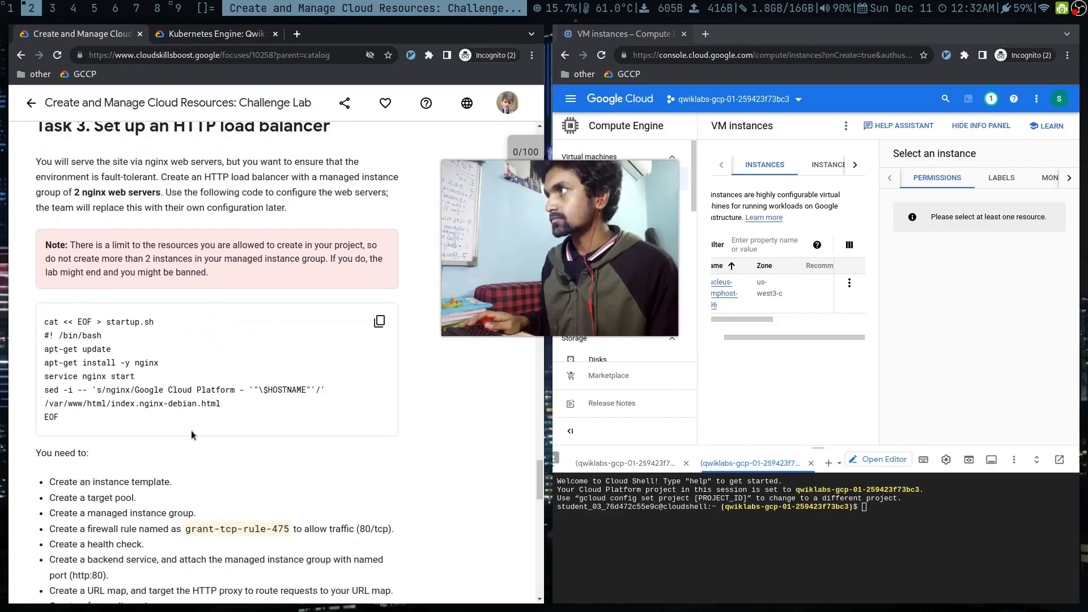
{"action": "left_click", "coordinate": [837, 562]}
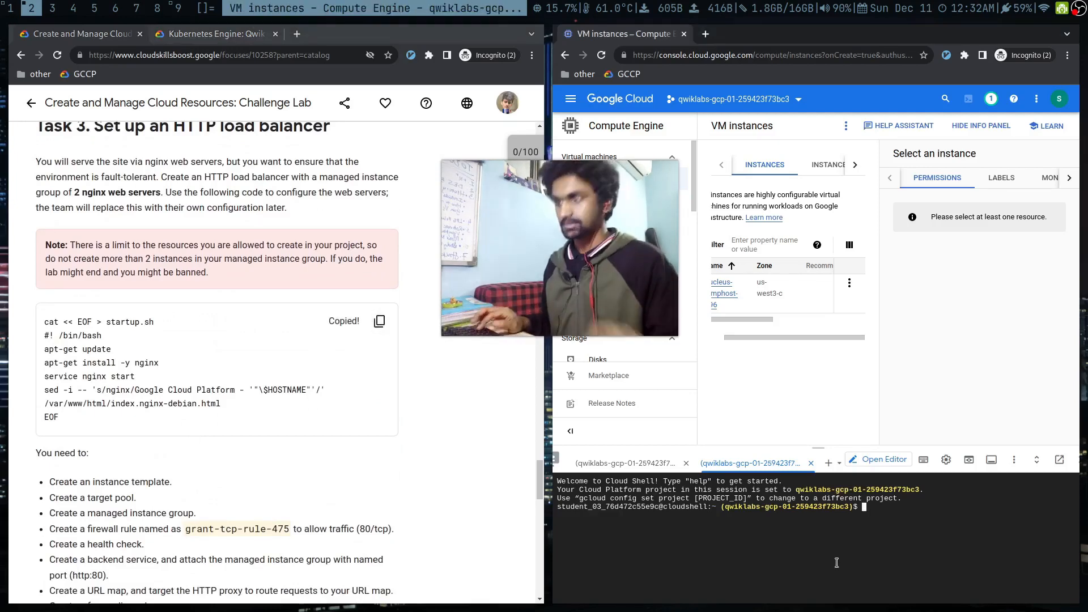
{"action": "key", "text": "ctrl+v"}
{"action": "key", "text": "ctrl+l"}
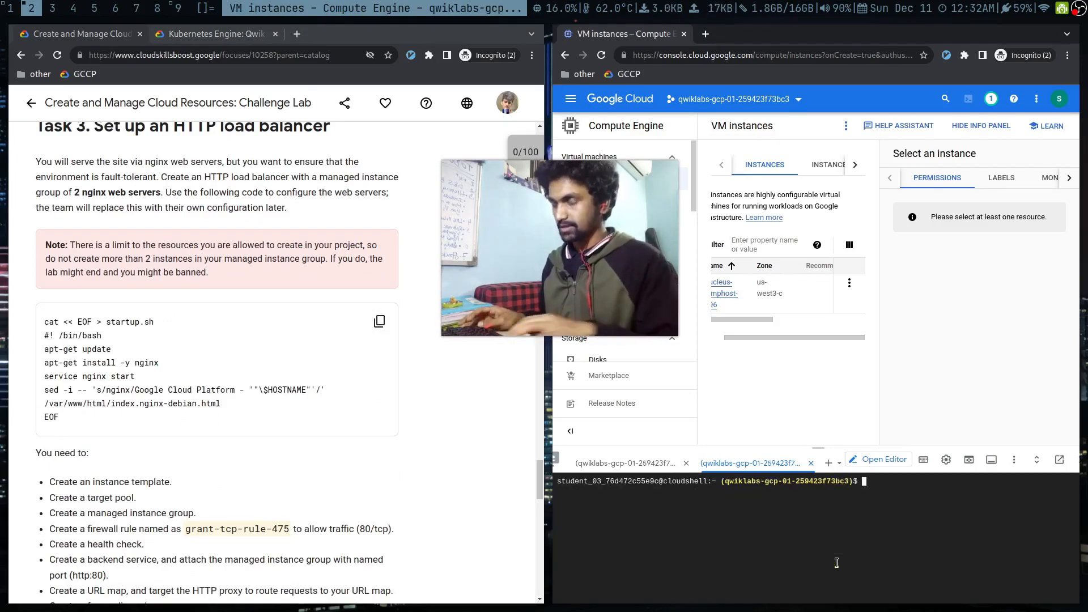
- Review Task 3's list of required resources, from the instance template to the forwarding rule
{"action": "scroll", "coordinate": [92, 297], "scroll_direction": "down", "scroll_amount": 6}
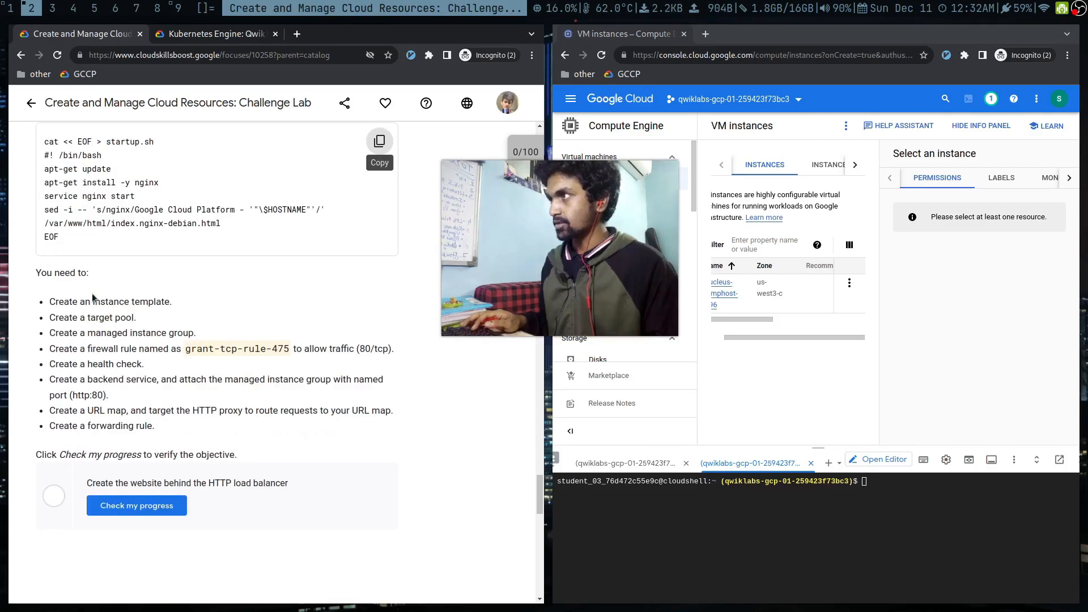
{"action": "left_click_drag", "start_coordinate": [50, 301], "coordinate": [65, 425]}
{"action": "left_click", "coordinate": [64, 426]}
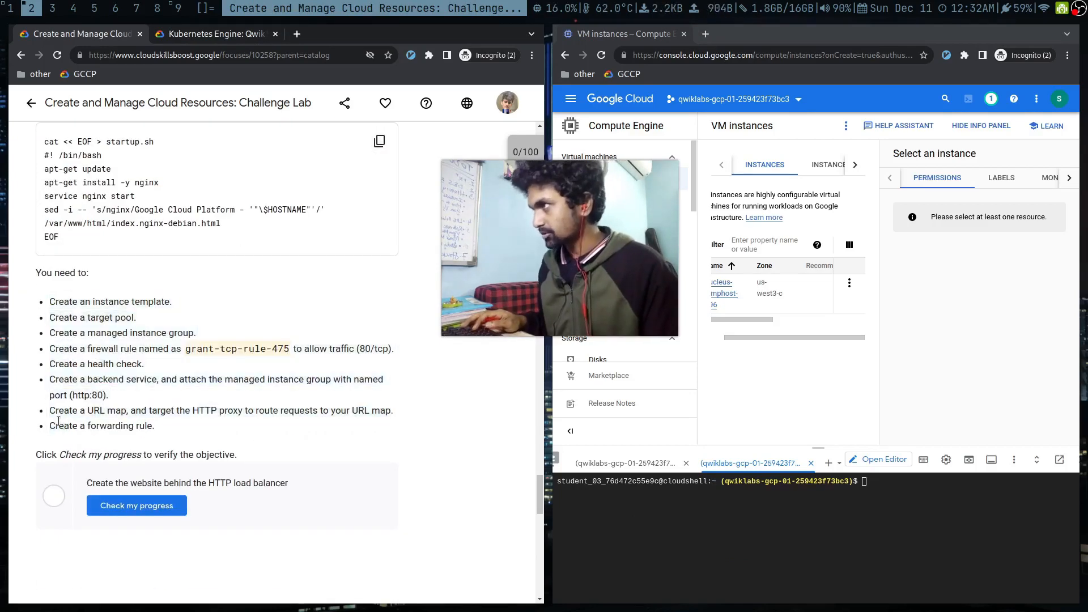
- Open the template command notes in the scratchpad terminal, then enlarge and position the window over the lab instructions
{"action": "key", "text": "super+grave"}
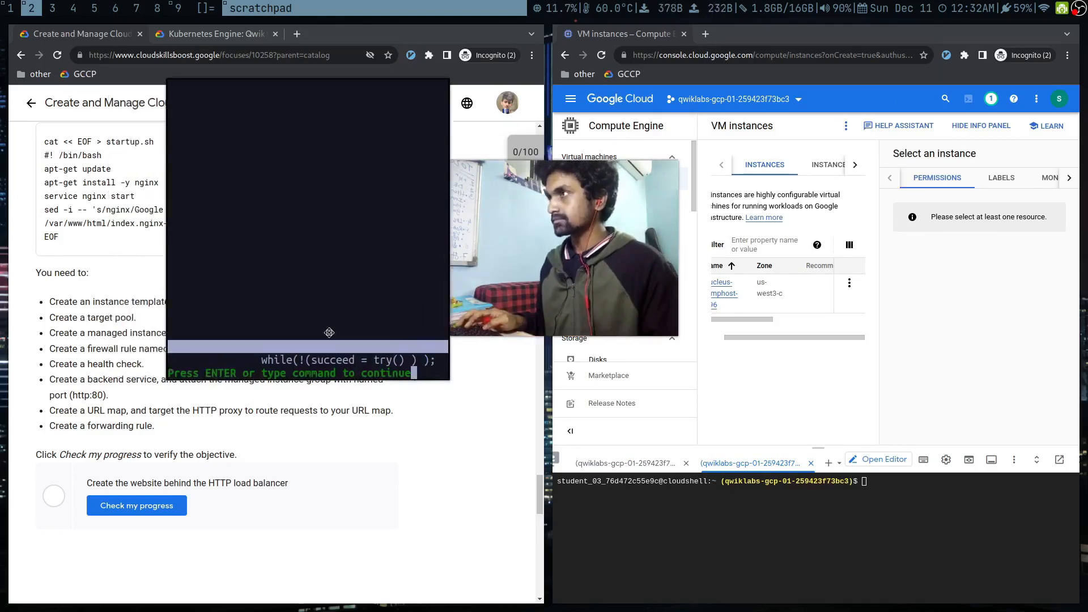
{"action": "key", "text": "Return"}
{"action": "left_click_drag", "start_coordinate": [495, 418], "coordinate": [455, 407]}
{"action": "left_click_drag", "start_coordinate": [559, 273], "coordinate": [741, 270]}
{"action": "mouse_move", "coordinate": [427, 265]}
{"action": "left_mouse_down"}
{"action": "mouse_move", "coordinate": [439, 265]}
{"action": "mouse_move", "coordinate": [433, 251]}
{"action": "left_mouse_up"}
{"action": "left_click_drag", "start_coordinate": [459, 392], "coordinate": [579, 427]}
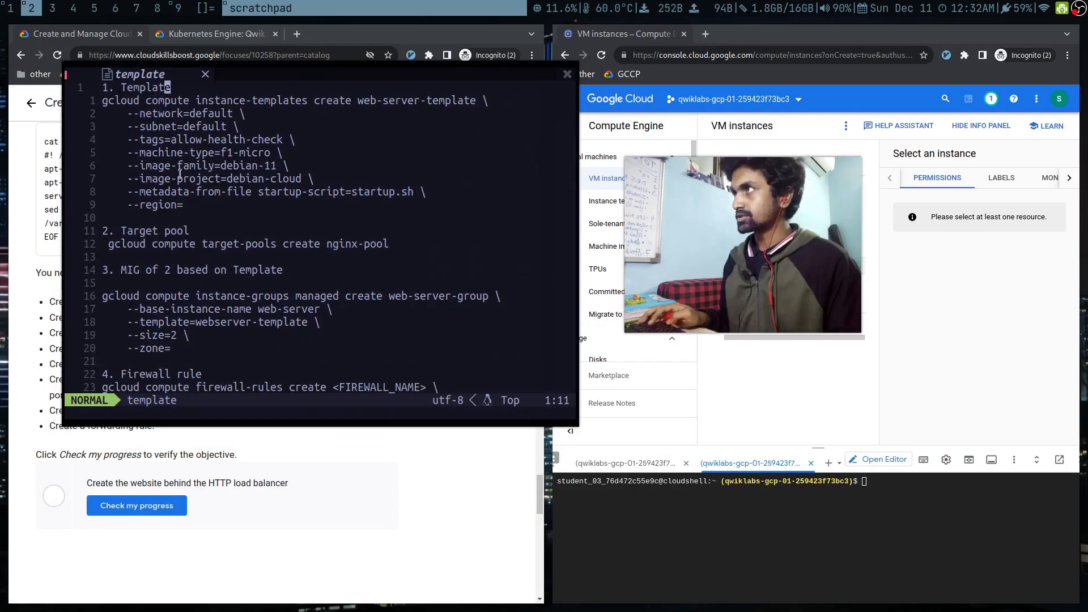
{"action": "left_click_drag", "start_coordinate": [312, 170], "coordinate": [280, 200]}
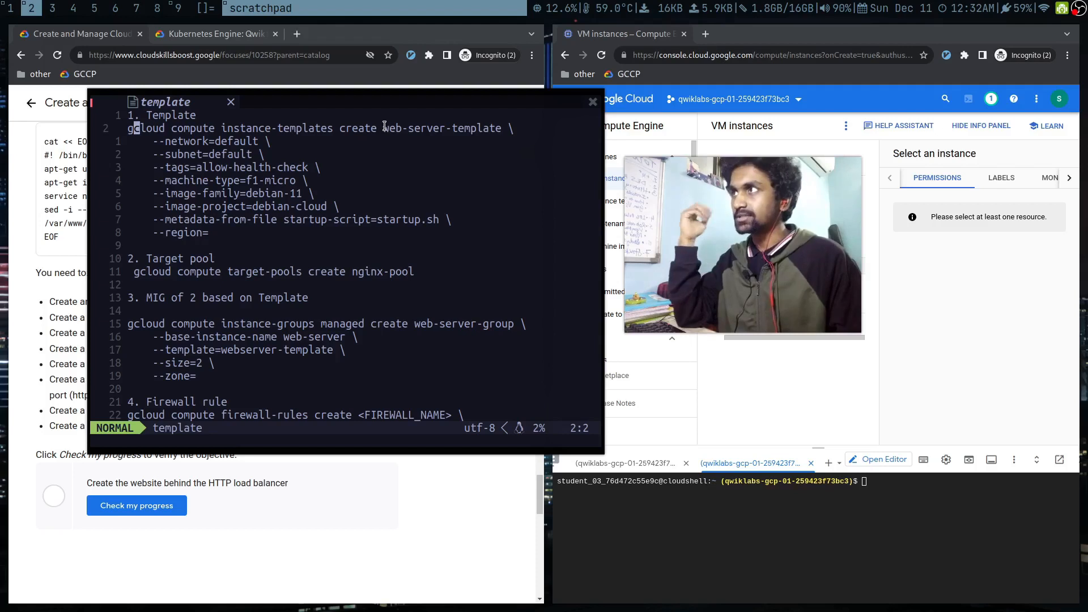
- Create the instance template web-server-template in Cloud Shell from the notes' command, using region us-west3
{"action": "left_click_drag", "start_coordinate": [384, 125], "coordinate": [420, 126]}
{"action": "key", "text": "Escape"}
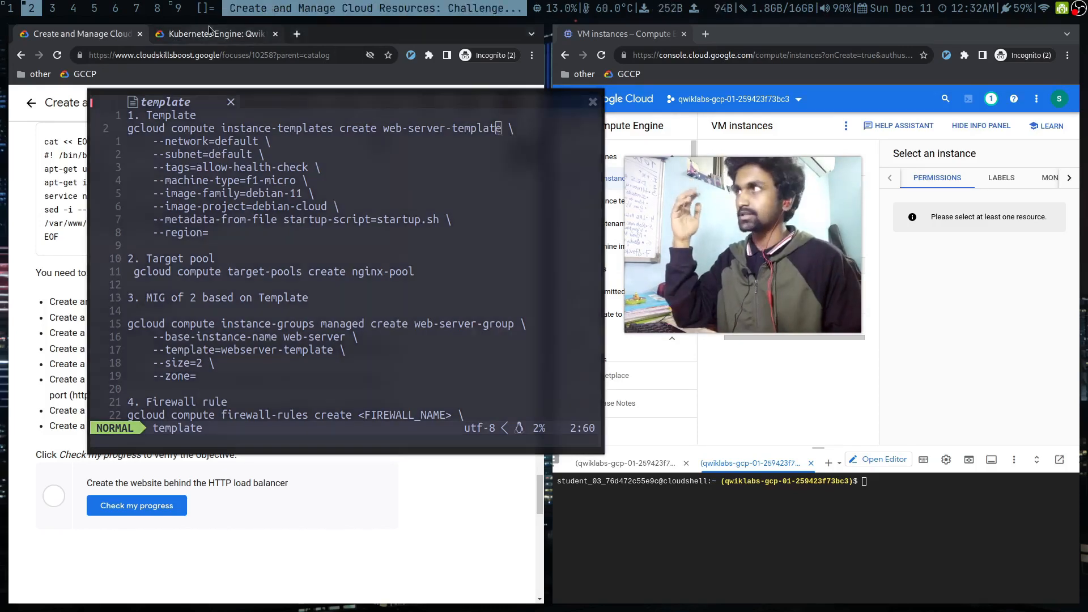
{"action": "left_click", "coordinate": [214, 35]}
{"action": "left_click", "coordinate": [32, 104]}
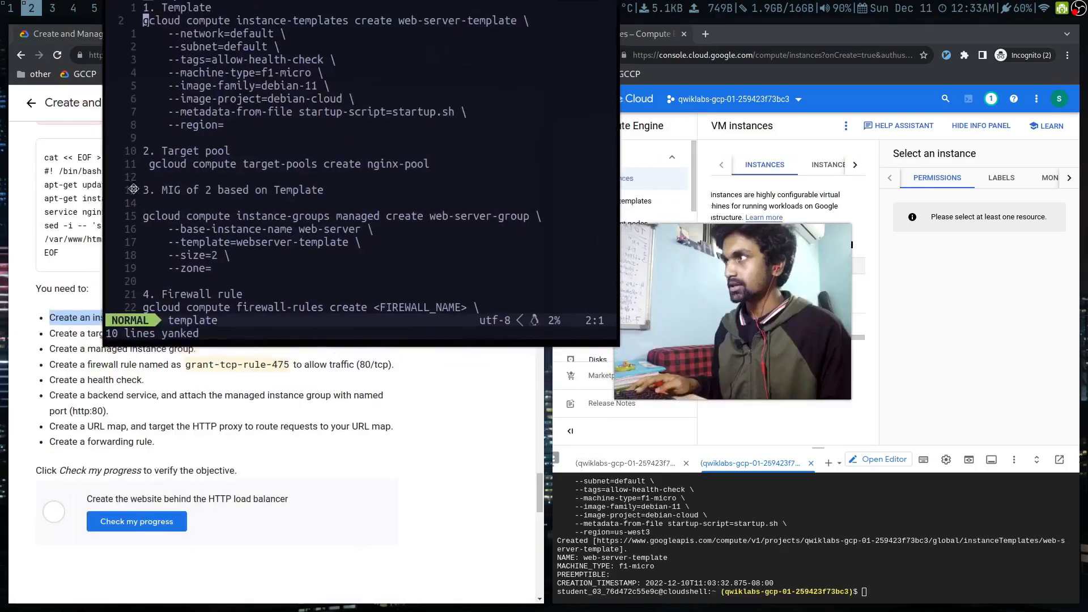
- Move the notes aside and review Task 3's instance limit note, startup script block and target pool requirement
{"action": "left_click_drag", "start_coordinate": [616, 350], "coordinate": [658, 313]}
{"action": "left_click_drag", "start_coordinate": [514, 219], "coordinate": [389, 195]}
{"action": "left_click", "coordinate": [112, 335]}
{"action": "triple_click", "coordinate": [113, 335]}
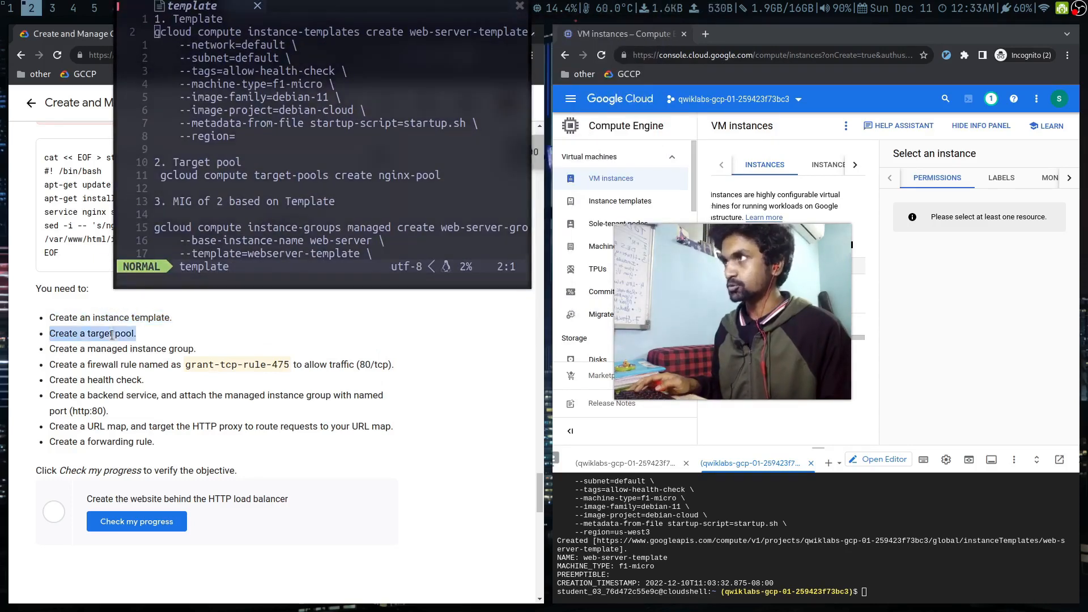
{"action": "scroll", "coordinate": [133, 373], "scroll_direction": "up", "scroll_amount": 4}
{"action": "left_click", "coordinate": [212, 485]}
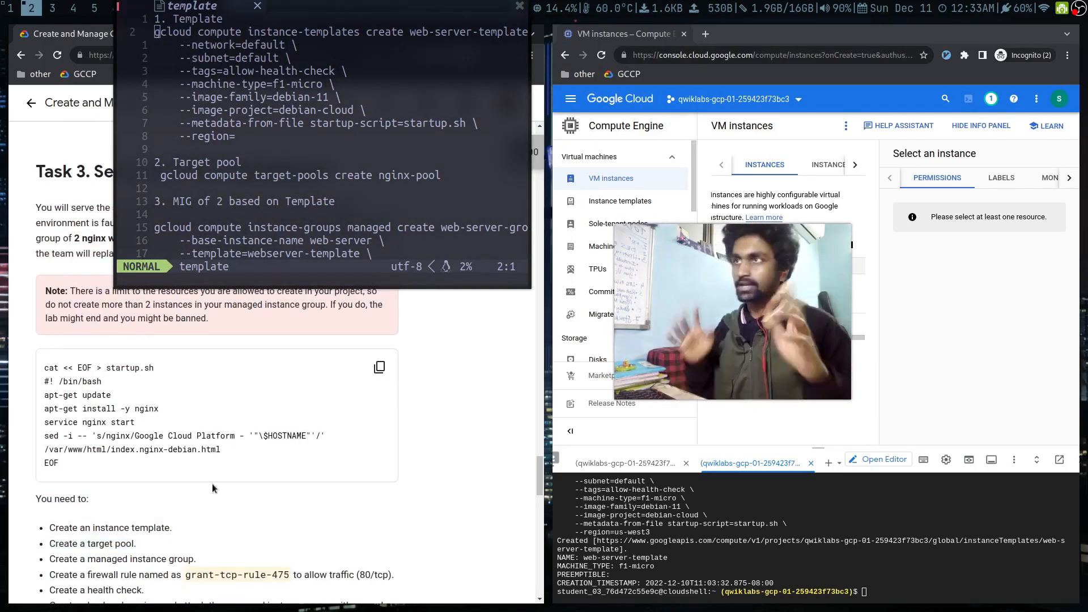
{"action": "scroll", "coordinate": [212, 484], "scroll_direction": "up", "scroll_amount": 3}
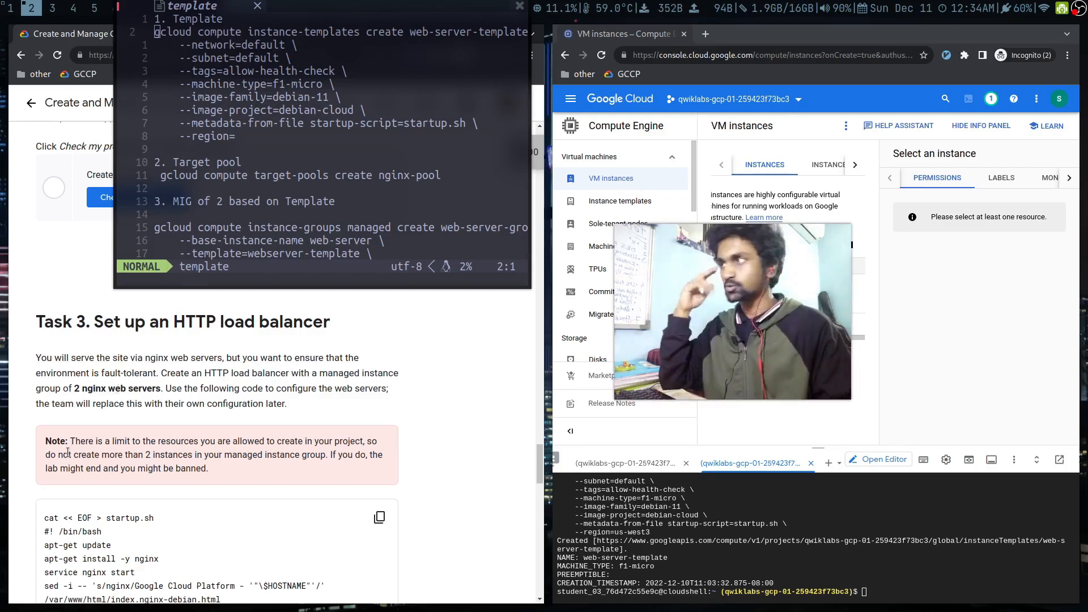
{"action": "scroll", "coordinate": [68, 452], "scroll_direction": "down", "scroll_amount": 4}
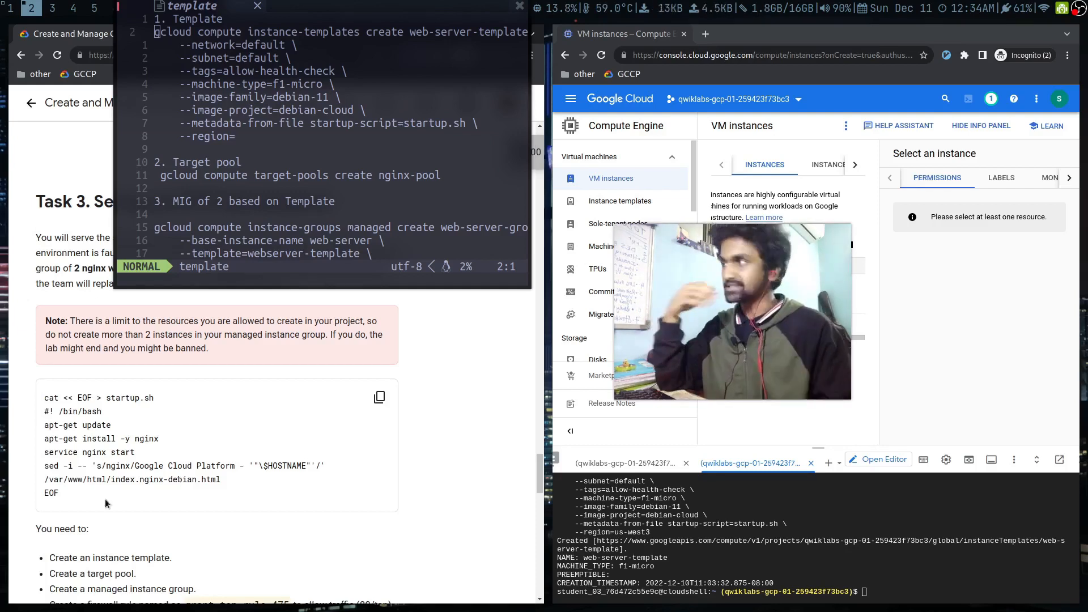
{"action": "scroll", "coordinate": [110, 425], "scroll_direction": "down", "scroll_amount": 1}
{"action": "left_click_drag", "start_coordinate": [105, 428], "coordinate": [175, 412]}
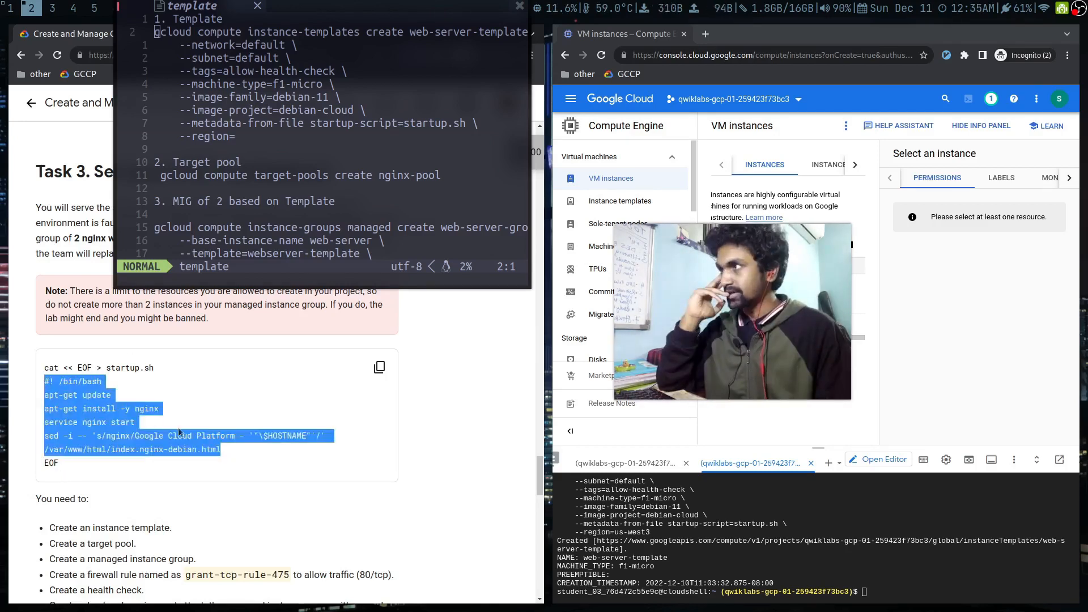
- Clear the Cloud Shell terminal and print the contents of startup.sh
{"action": "left_click", "coordinate": [823, 570]}
{"action": "key", "text": "ctrl+l"}
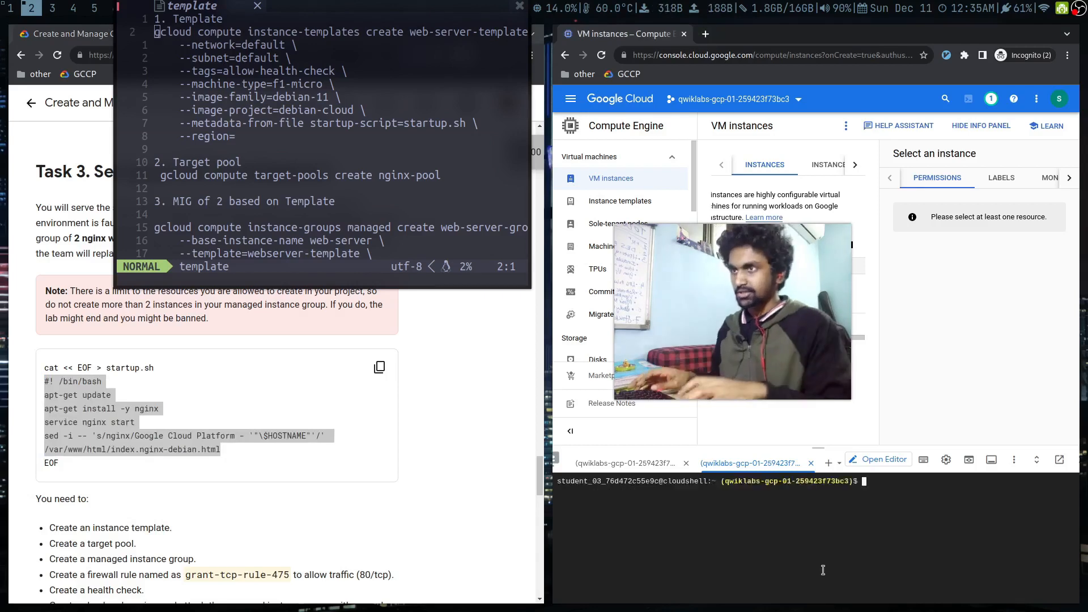
{"action": "type", "text": "cat startup.sh"}
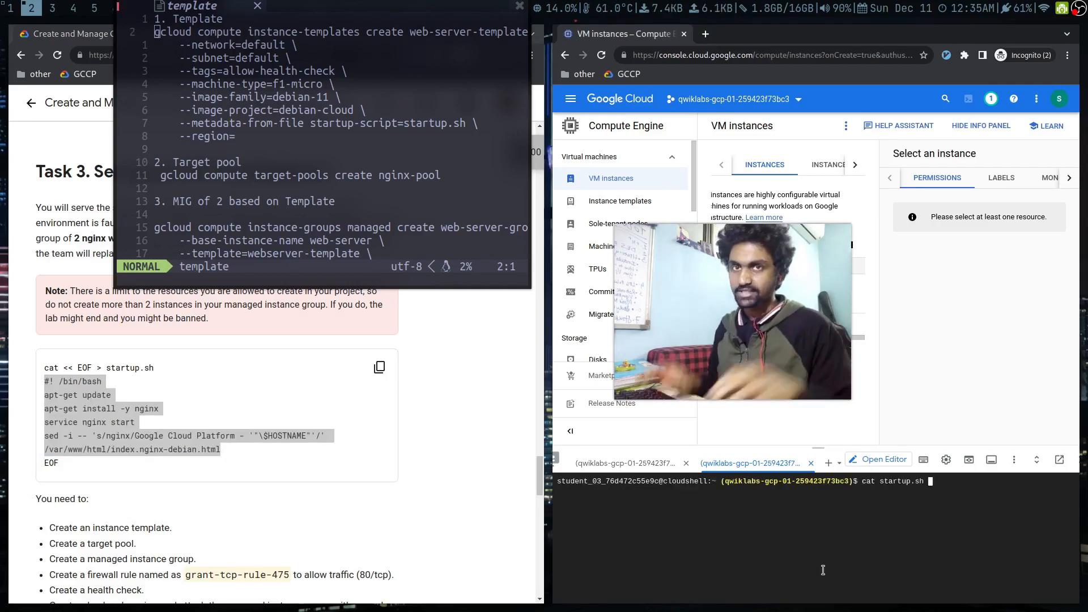
{"action": "key", "text": "Return"}
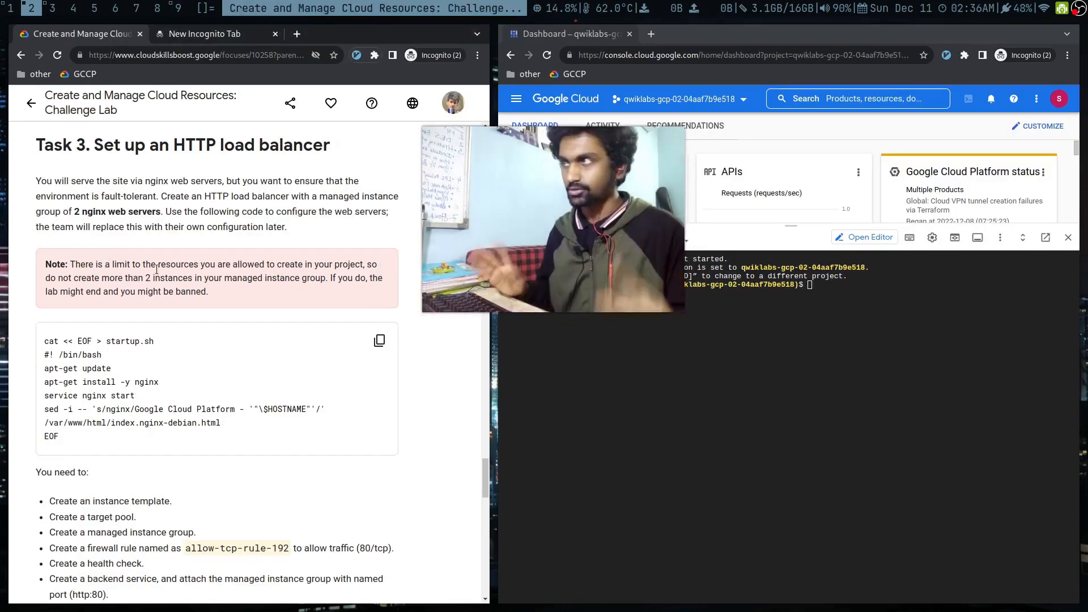
- Copy the instance check command from the notes, run gcloud compute instances list in a cleared Cloud Shell, and authorize Cloud Shell
{"action": "left_click_drag", "start_coordinate": [182, 277], "coordinate": [195, 278]}
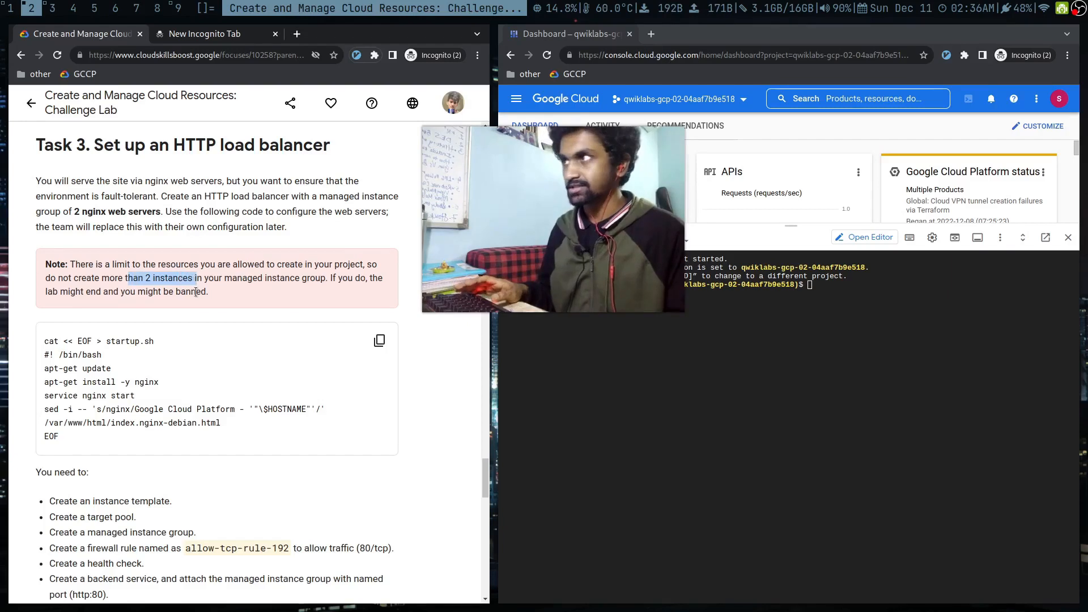
{"action": "left_click_drag", "start_coordinate": [454, 183], "coordinate": [183, 195]}
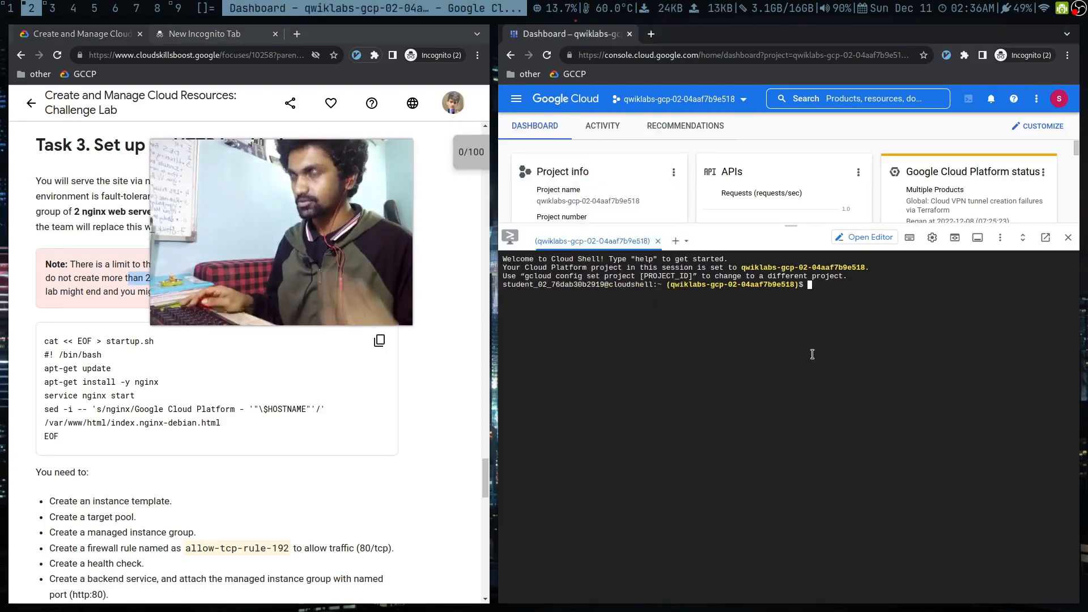
{"action": "key", "text": "ctrl+l"}
{"action": "key", "text": "super+grave"}
{"action": "scroll", "coordinate": [309, 389], "scroll_direction": "down", "scroll_amount": 2}
{"action": "scroll", "coordinate": [308, 390], "scroll_direction": "up", "scroll_amount": 10}
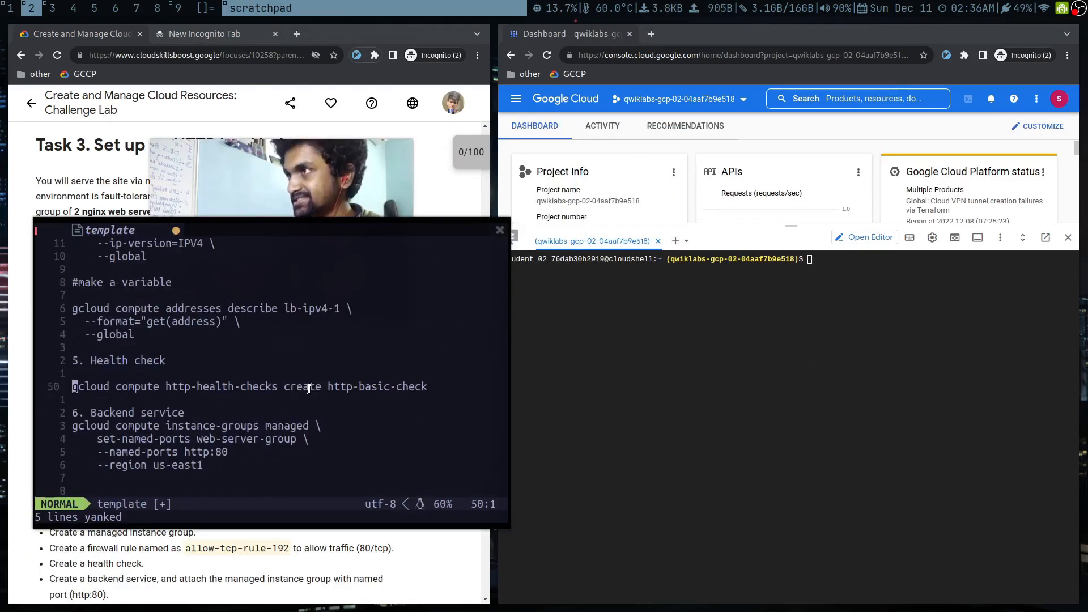
{"action": "scroll", "coordinate": [187, 392], "scroll_direction": "down", "scroll_amount": 4}
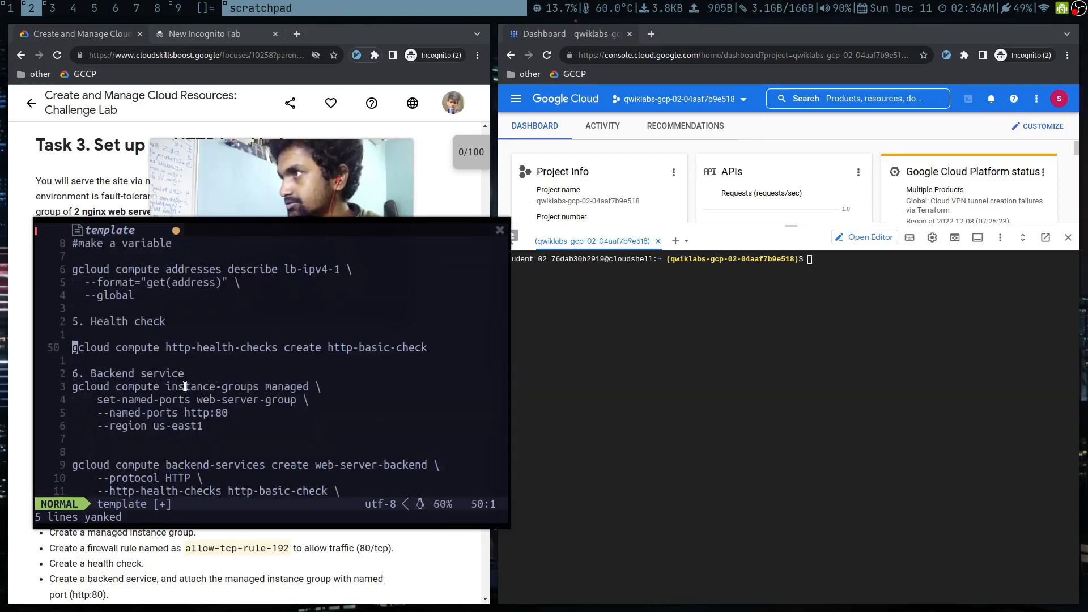
{"action": "scroll", "coordinate": [186, 386], "scroll_direction": "down", "scroll_amount": 2}
{"action": "scroll", "coordinate": [164, 351], "scroll_direction": "up", "scroll_amount": 9}
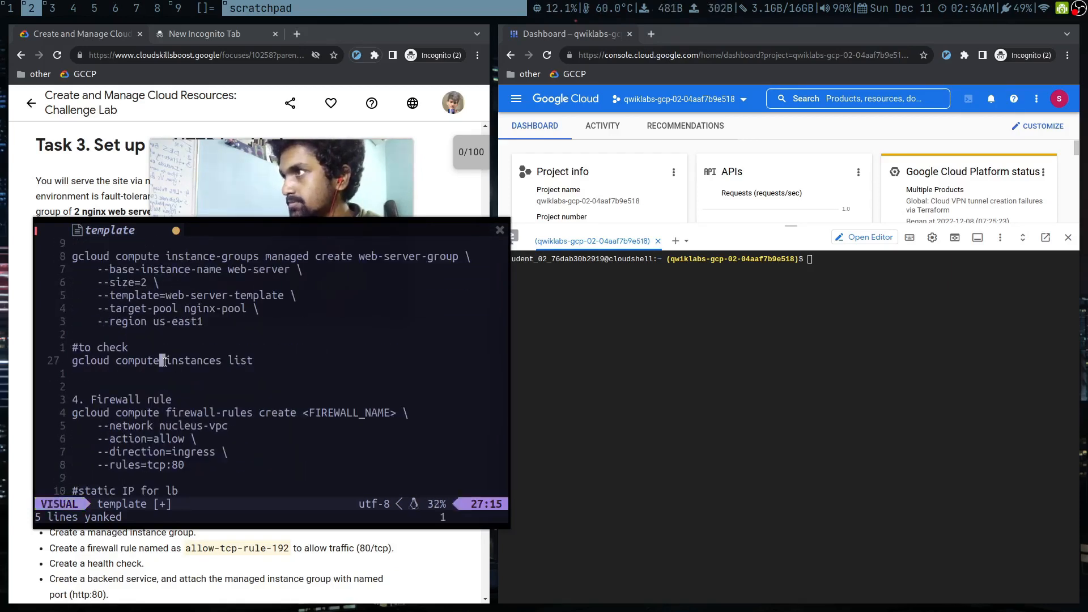
{"action": "key", "text": "shift+v"}
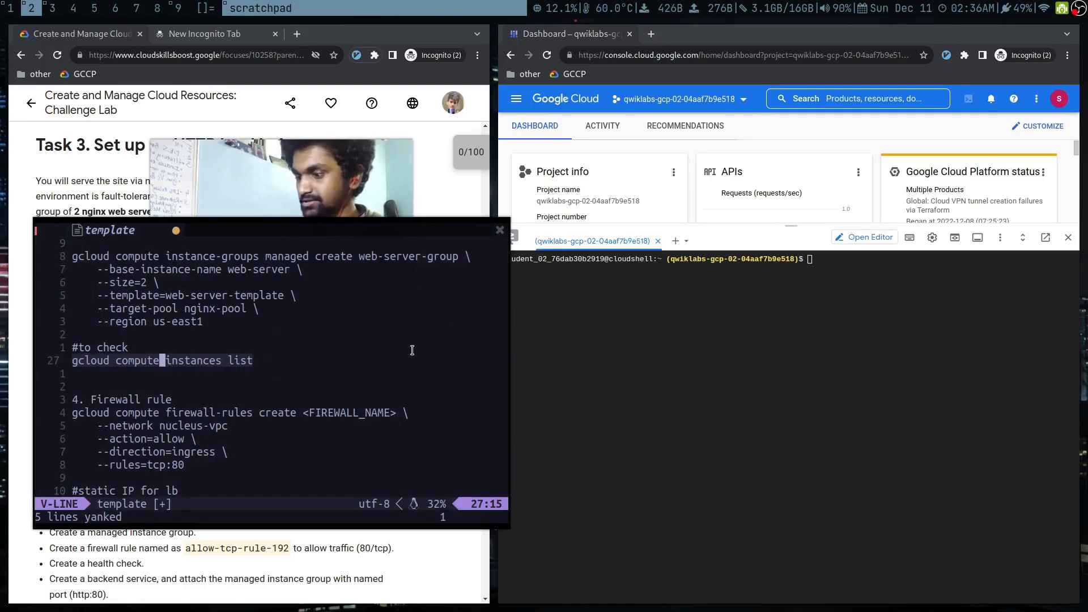
{"action": "key", "text": "y"}
{"action": "key", "text": "Return"}
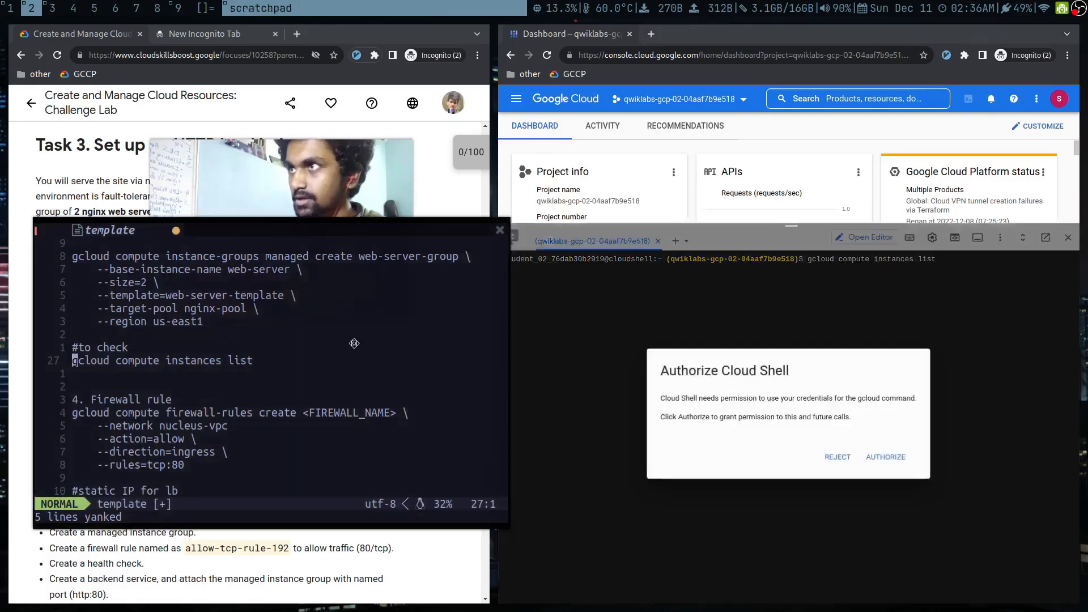
{"action": "left_click", "coordinate": [891, 457]}
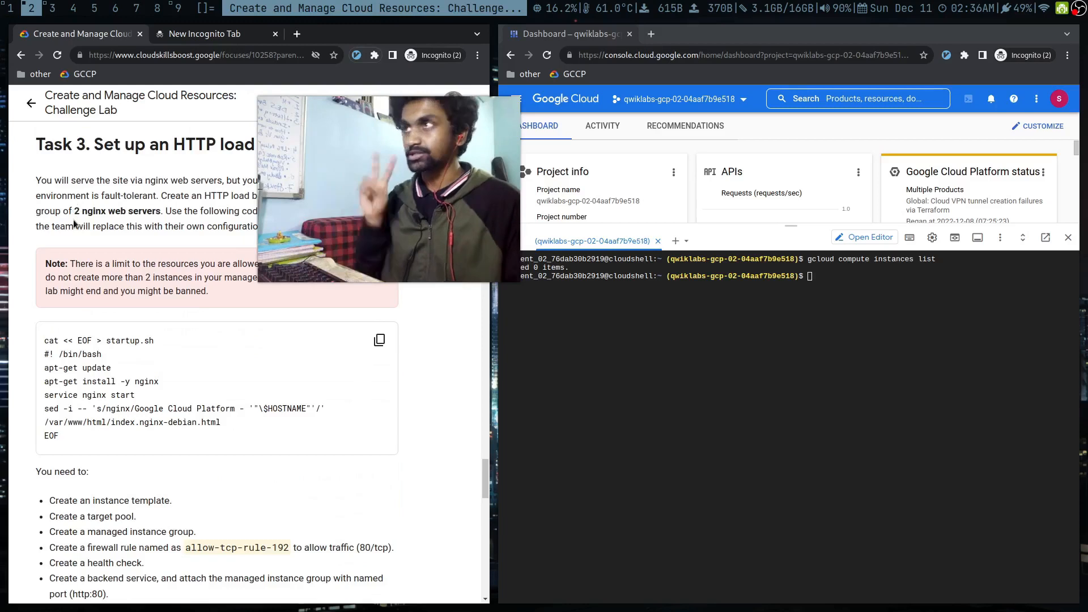
- Place the command notes below Task 3's requirements and create startup.sh in Cloud Shell from the task's script block
{"action": "scroll", "coordinate": [108, 381], "scroll_direction": "down", "scroll_amount": 4}
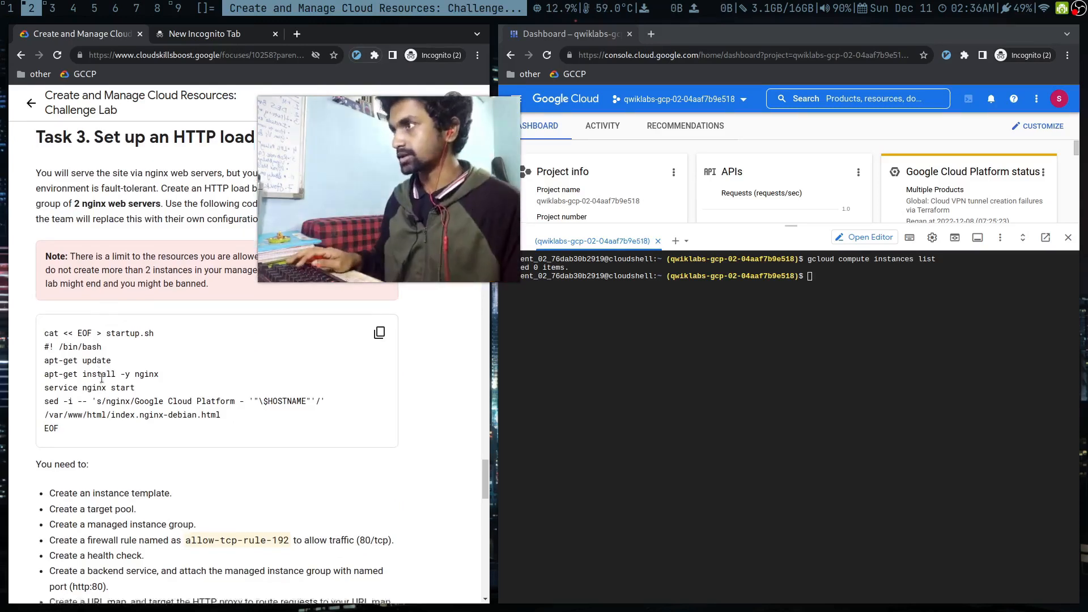
{"action": "key", "text": "super+grave"}
{"action": "scroll", "coordinate": [201, 457], "scroll_direction": "up", "scroll_amount": 6}
{"action": "left_click_drag", "start_coordinate": [89, 403], "coordinate": [151, 374]}
{"action": "scroll", "coordinate": [80, 208], "scroll_direction": "down", "scroll_amount": 9}
{"action": "scroll", "coordinate": [81, 207], "scroll_direction": "up", "scroll_amount": 1}
{"action": "left_click_drag", "start_coordinate": [351, 180], "coordinate": [451, 152]}
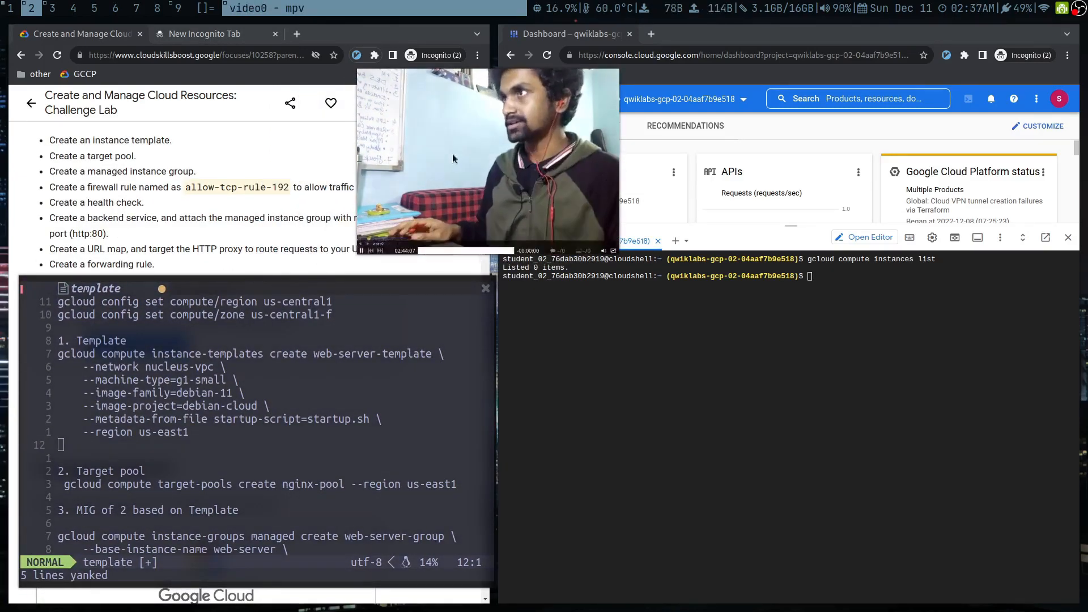
{"action": "left_click_drag", "start_coordinate": [458, 154], "coordinate": [505, 157]}
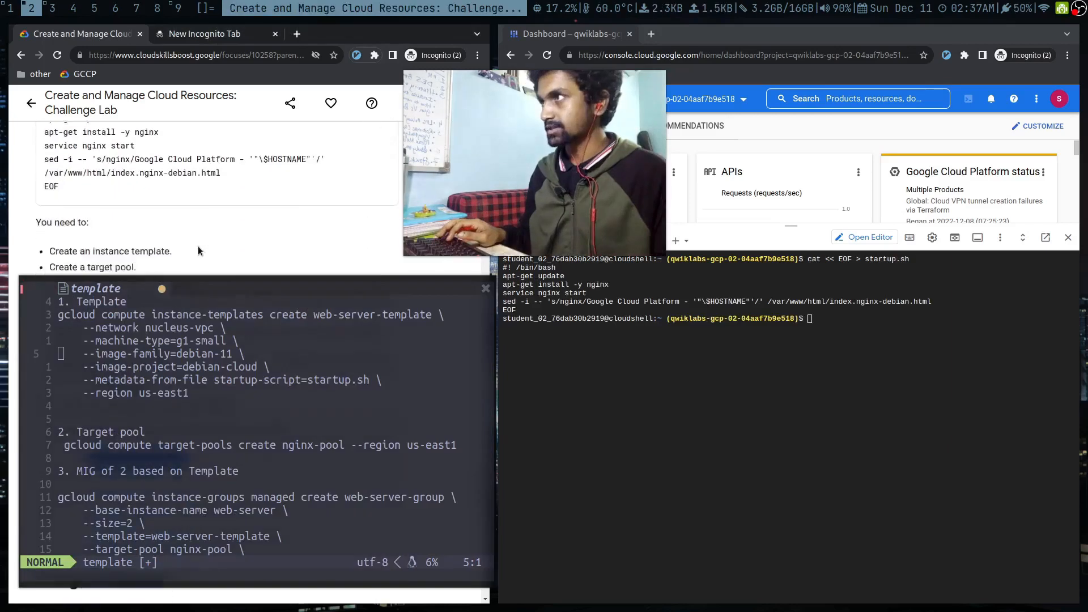
- Create web-server-template by running the notes' command in Cloud Shell with network nucleus-vpc, machine type g1-small, image debian-11, startup.sh and region us-east1
{"action": "scroll", "coordinate": [199, 248], "scroll_direction": "down", "scroll_amount": 3}
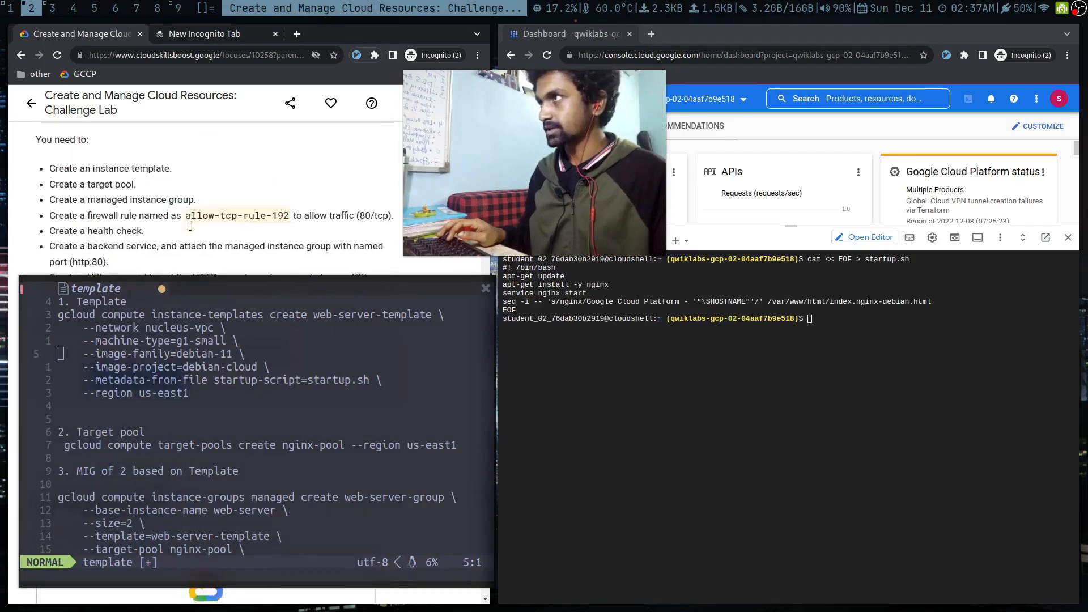
{"action": "triple_click", "coordinate": [98, 142]}
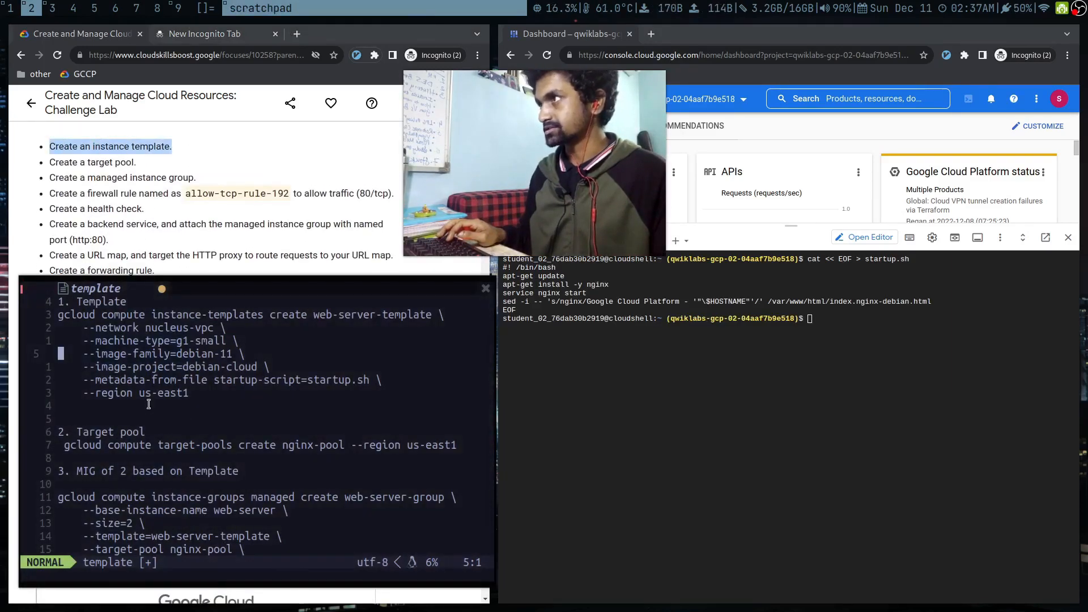
{"action": "key", "text": "shift+v"}
{"action": "key", "text": "j"}
{"action": "key", "text": "j"}
{"action": "key", "text": "j"}
{"action": "key", "text": "j"}
{"action": "key", "text": "j"}
{"action": "key", "text": "j"}
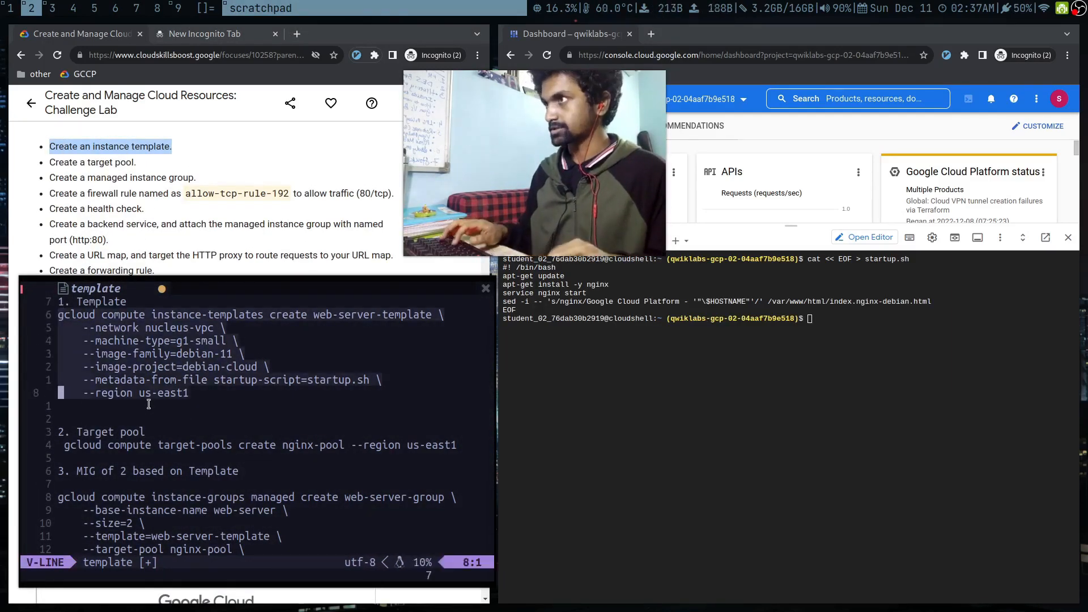
{"action": "key", "text": "y"}
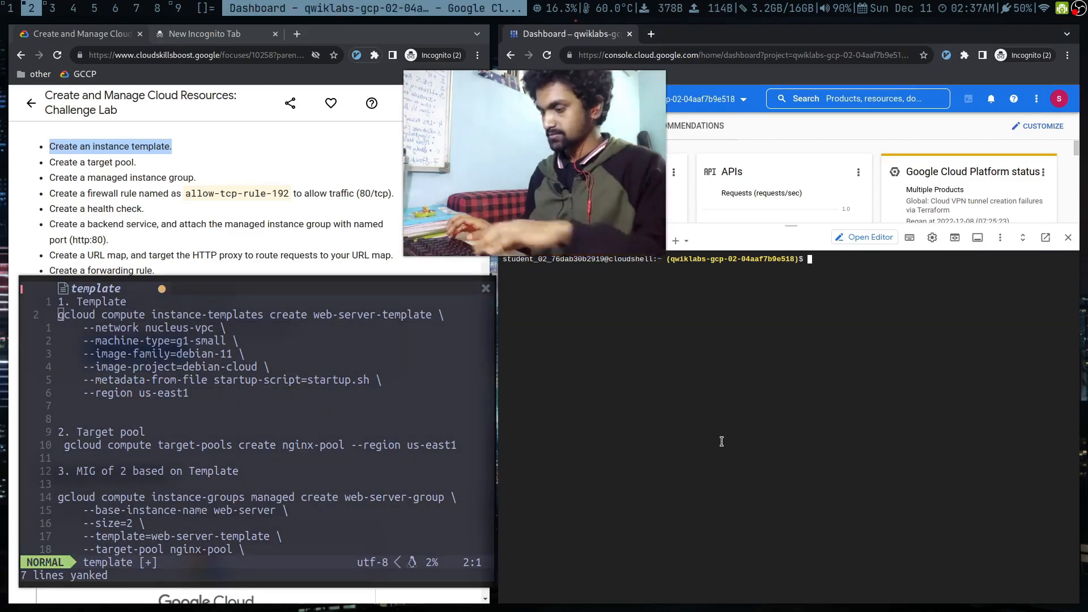
{"action": "key", "text": "ctrl+l"}
{"action": "type", "text": "gcloud compute instance-templates create web-server-template \\     --network nucleus-vpc \\     --machine-type=g1-small \\     --image-family=debian-11 \\     --image-project=debian-cloud \\     --metadata-from-file startup-script=startup.sh \\     --region us-east1"}
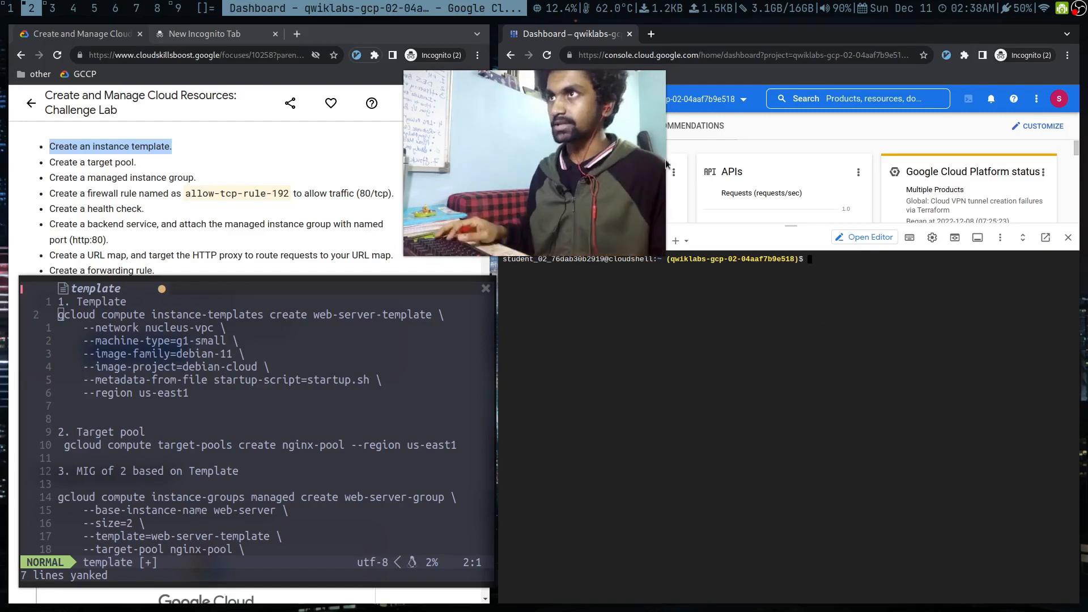
- Clear the terminal and open Compute Engine's instance templates list to check the new template
{"action": "key", "text": "ctrl+l"}
{"action": "left_click", "coordinate": [517, 99]}
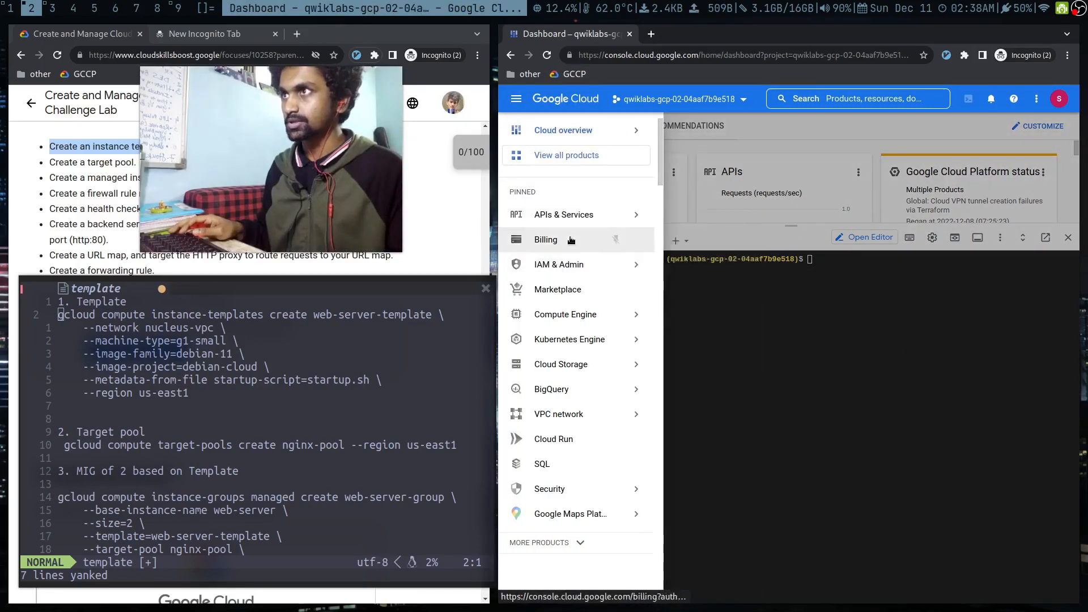
{"action": "mouse_move", "coordinate": [565, 314]}
{"action": "left_click", "coordinate": [700, 148]}
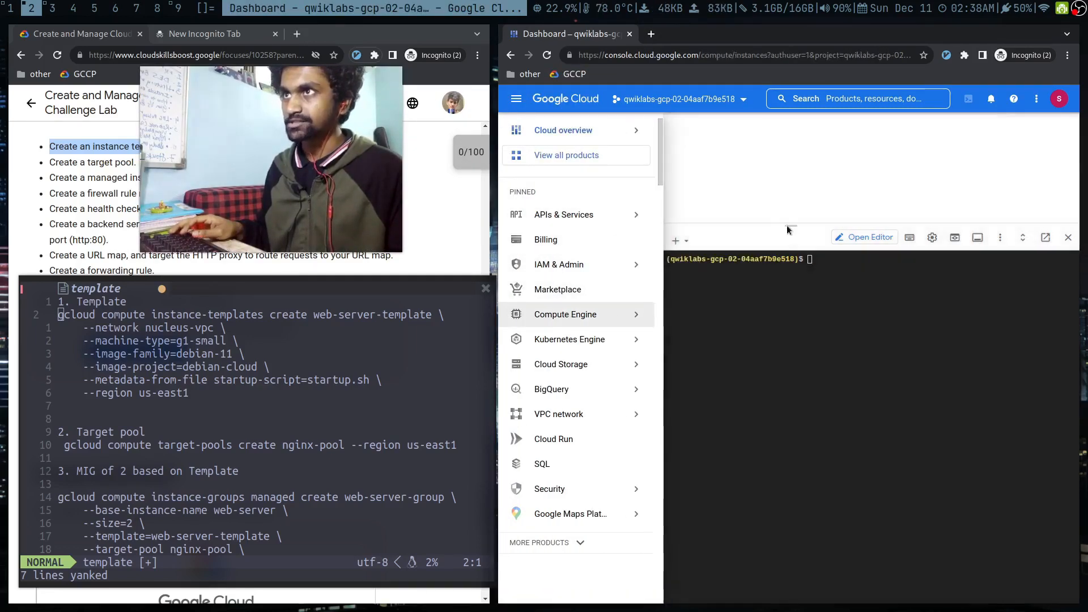
{"action": "left_click", "coordinate": [542, 202]}
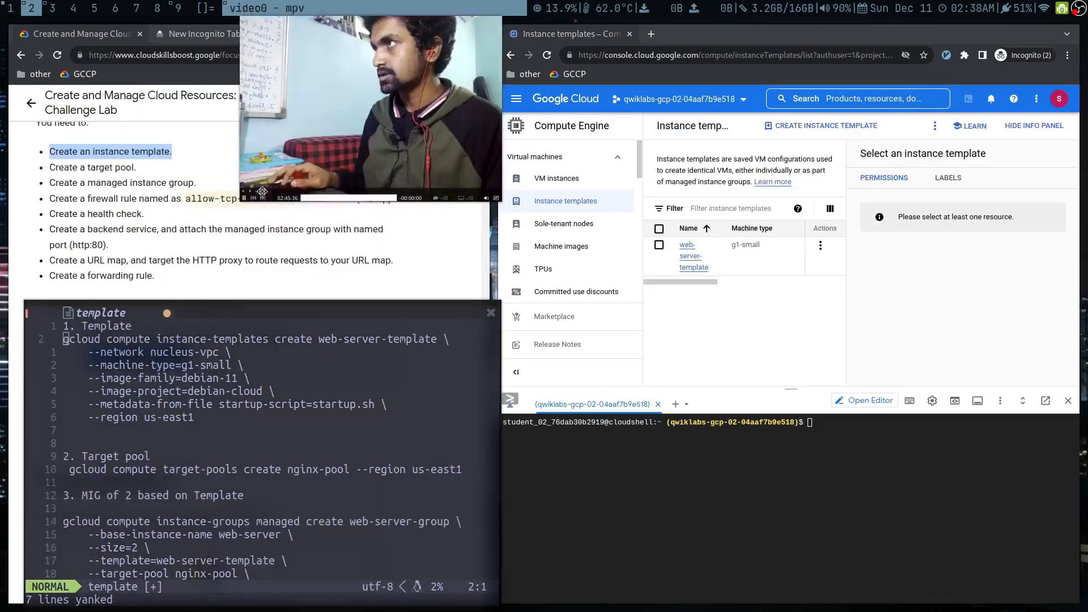
{"action": "left_click_drag", "start_coordinate": [262, 192], "coordinate": [277, 232]}
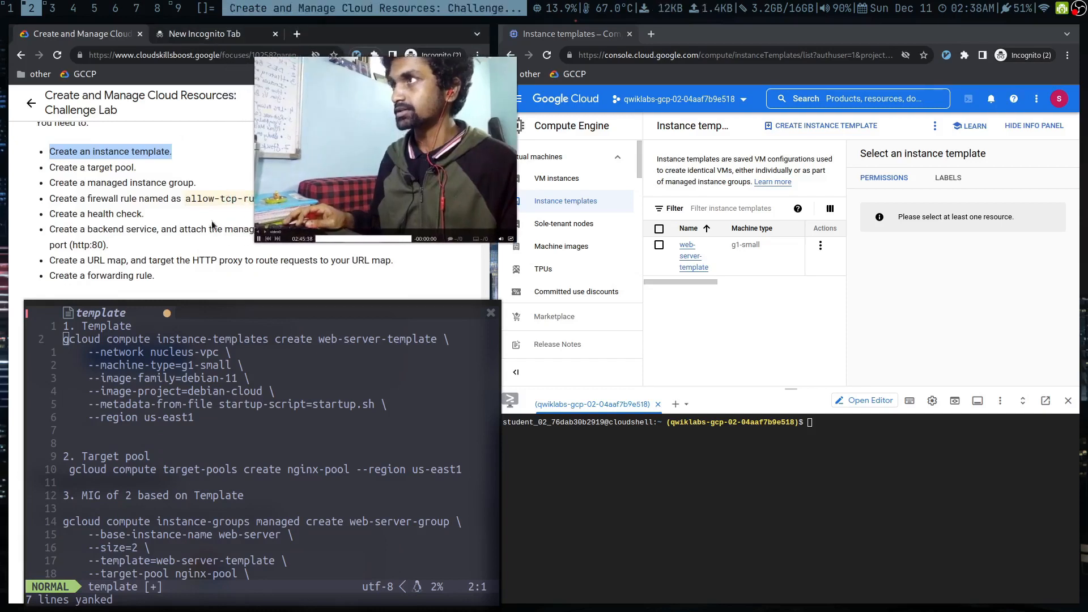
- Copy the target pool command from the notes and run it in Cloud Shell to create nginx-pool in region us-east1
{"action": "left_click_drag", "start_coordinate": [214, 409], "coordinate": [191, 409]}
{"action": "left_click", "coordinate": [123, 466]}
{"action": "key", "text": "shift+v"}
{"action": "key", "text": "ctrl+c"}
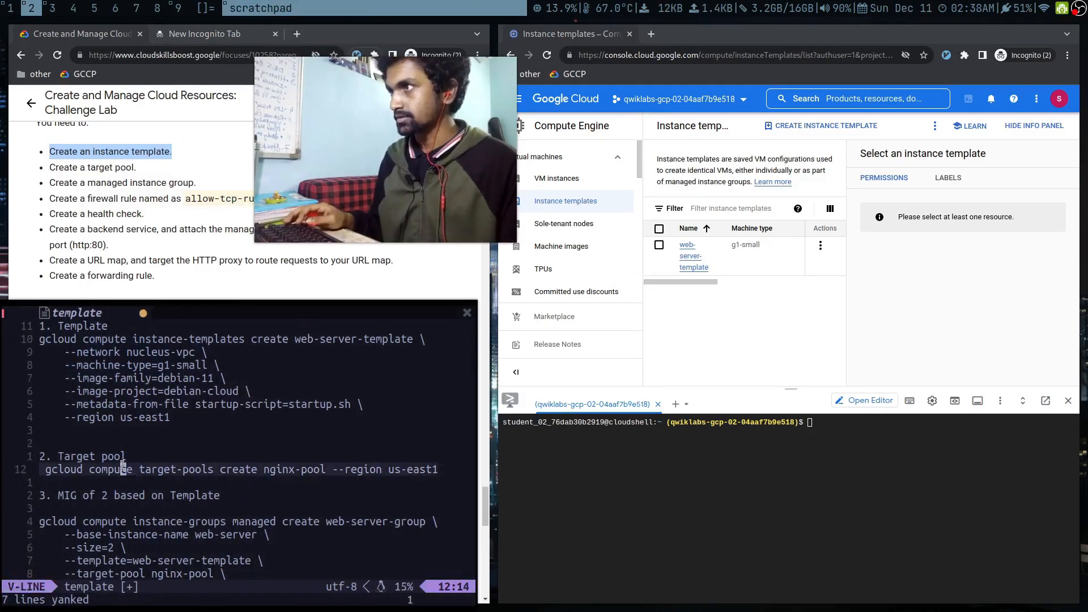
{"action": "key", "text": "y"}
{"action": "left_click", "coordinate": [527, 446]}
{"action": "key", "text": "ctrl+v"}
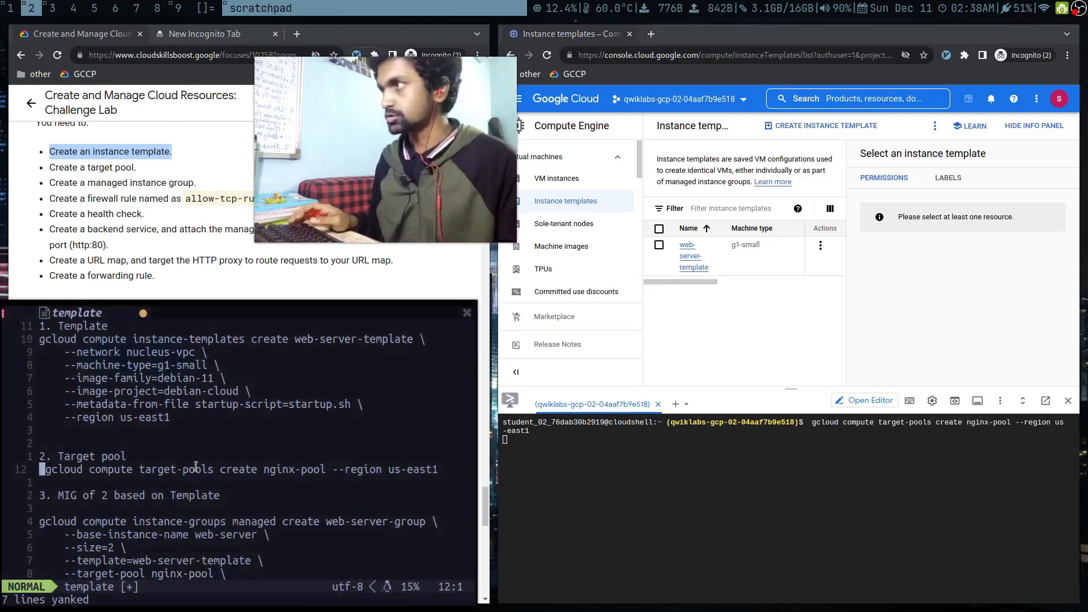
- Create the managed instance group web-server-group with base name web-server, size 2, template web-server-template, target pool nginx-pool and region us-east1
{"action": "scroll", "coordinate": [194, 468], "scroll_direction": "down", "scroll_amount": 7}
{"action": "type", "text": "gcloud compute instance-groups managed create web-server-group \\     --base-instance-name web-server \\     --size=2 \\     --template=web-server-template \\     --target-pool nginx-pool \\     --region us-east1"}
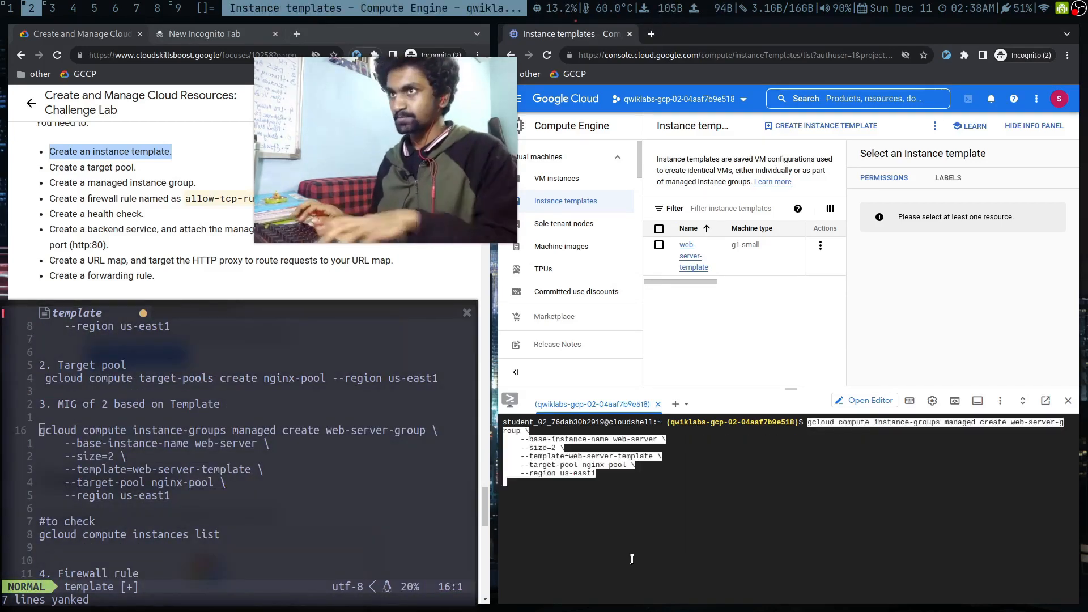
{"action": "triple_click", "coordinate": [106, 183]}
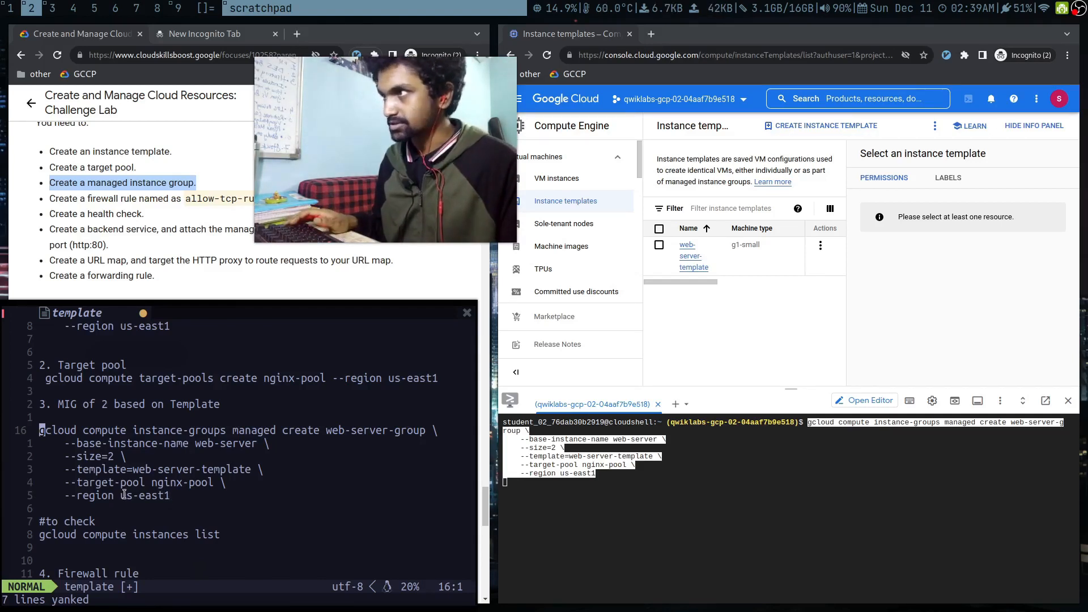
{"action": "key", "text": "Return"}
- Open the VM instances list to check the managed group's instances, with the firewall rule notes in view
{"action": "left_click", "coordinate": [123, 534]}
{"action": "scroll", "coordinate": [175, 474], "scroll_direction": "down", "scroll_amount": 3}
{"action": "left_click", "coordinate": [556, 178]}
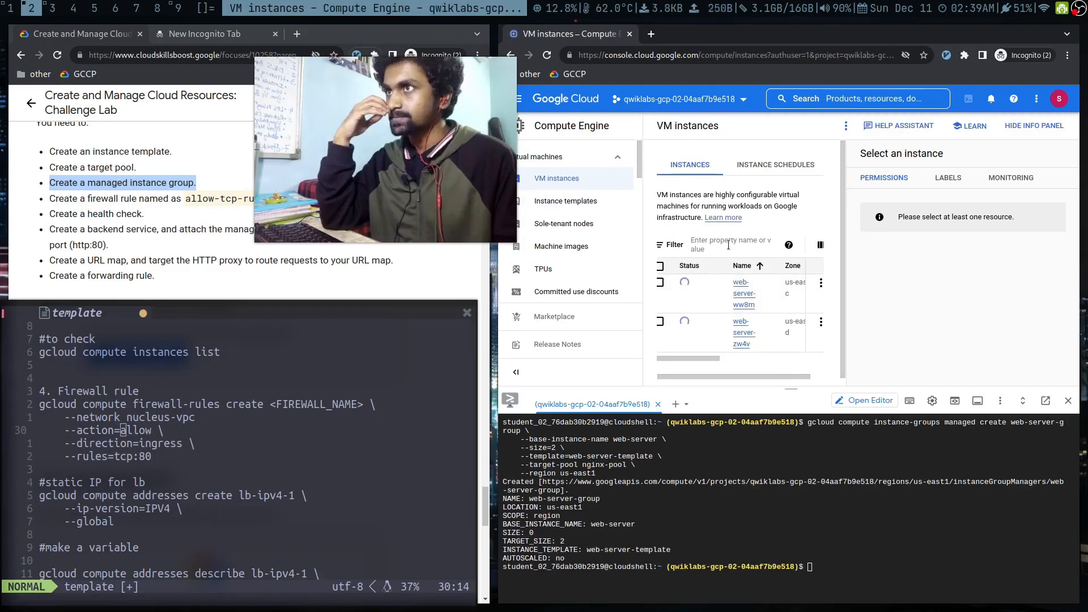
- Clear Cloud Shell and run gcloud compute instances list to check the group's instances
{"action": "left_click", "coordinate": [777, 508]}
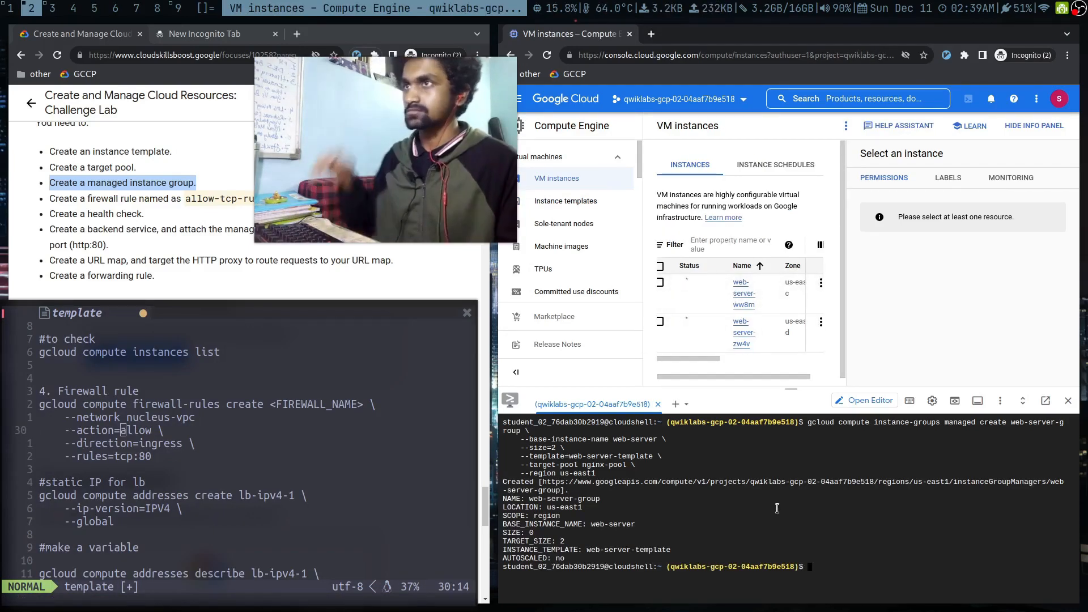
{"action": "key", "text": "ctrl+l"}
{"action": "type", "text": "gcloud compute instances list"}
{"action": "key", "text": "Return"}
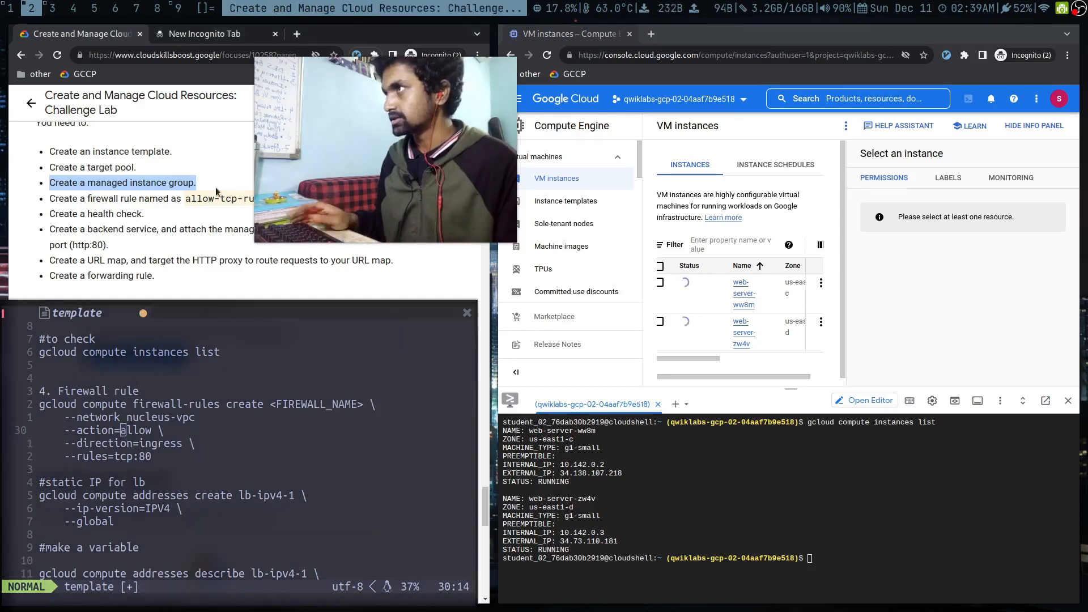
- Copy the firewall rule name allow-tcp-rule-192 from the lab instructions and go to the firewall command in the notes
{"action": "left_click_drag", "start_coordinate": [294, 210], "coordinate": [368, 212]}
{"action": "left_click_drag", "start_coordinate": [438, 200], "coordinate": [497, 203]}
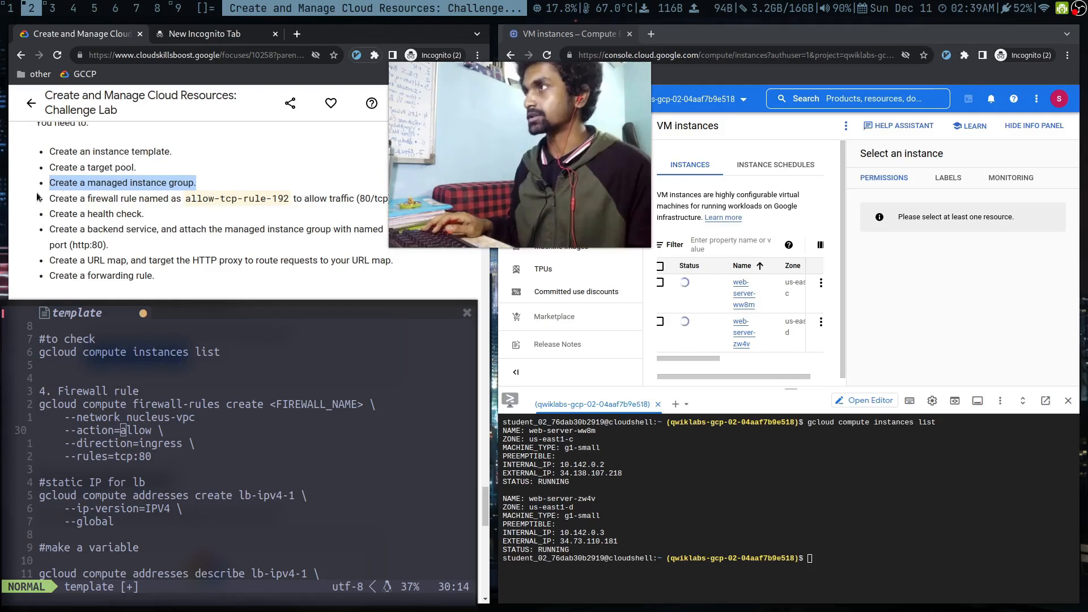
{"action": "left_click", "coordinate": [187, 201]}
{"action": "right_click", "coordinate": [281, 194]}
{"action": "left_click", "coordinate": [300, 203]}
{"action": "left_click", "coordinate": [274, 403]}
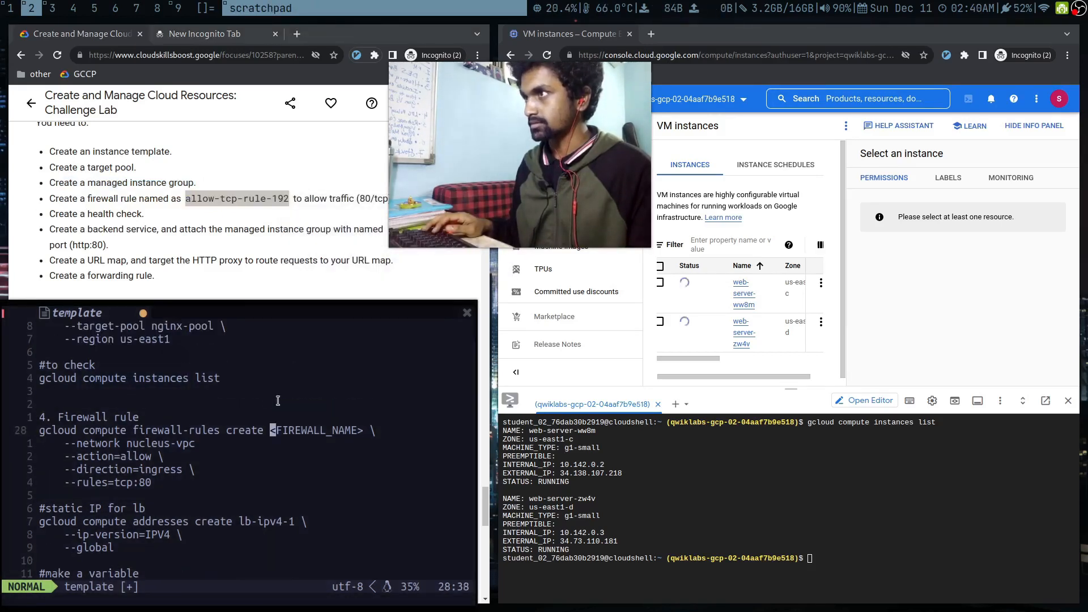
- Replace the <FIREWALL_NAME> placeholder in the notes' firewall rule command with allow-tcp-rule-192
{"action": "key", "text": "d"}
{"action": "key", "text": "t"}
{"action": "key", "text": "greater"}
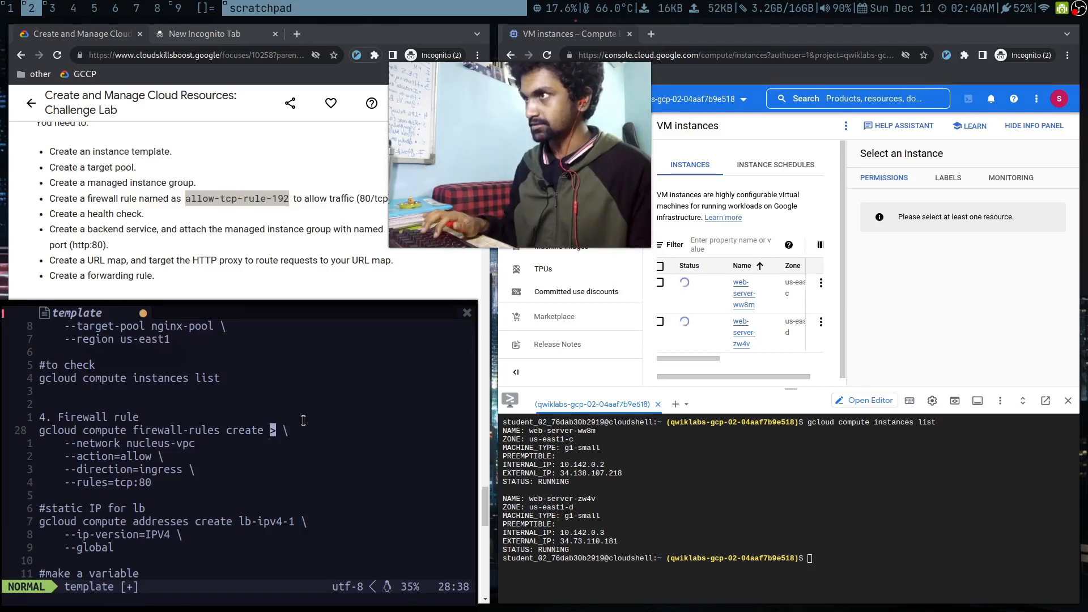
{"action": "type", "text": "i>"}
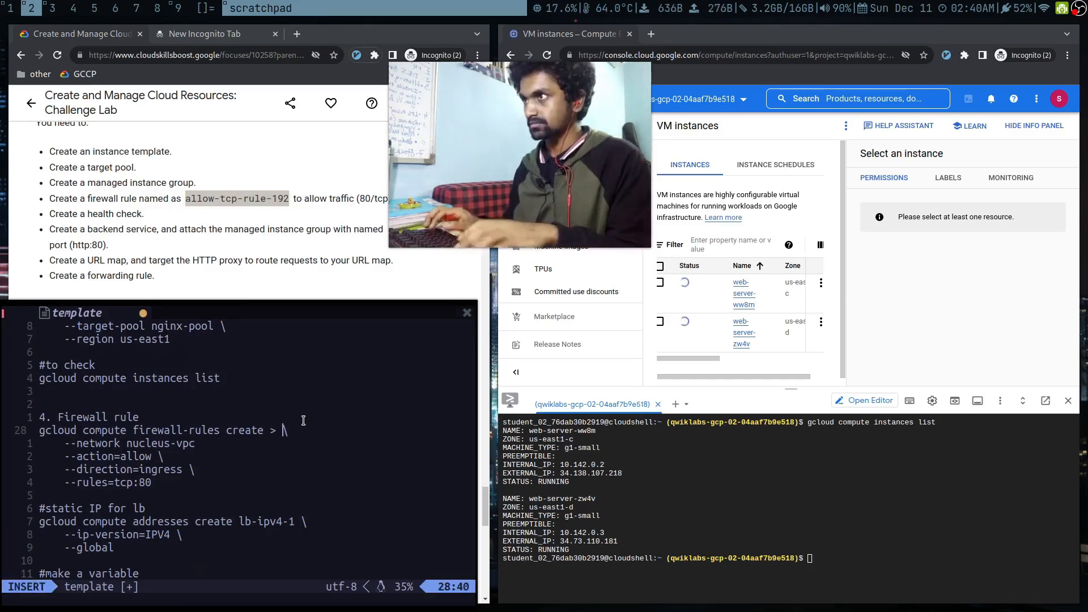
{"action": "left_click_drag", "start_coordinate": [288, 198], "coordinate": [186, 199]}
{"action": "type", "text": "allow-tcp-rule-192"}
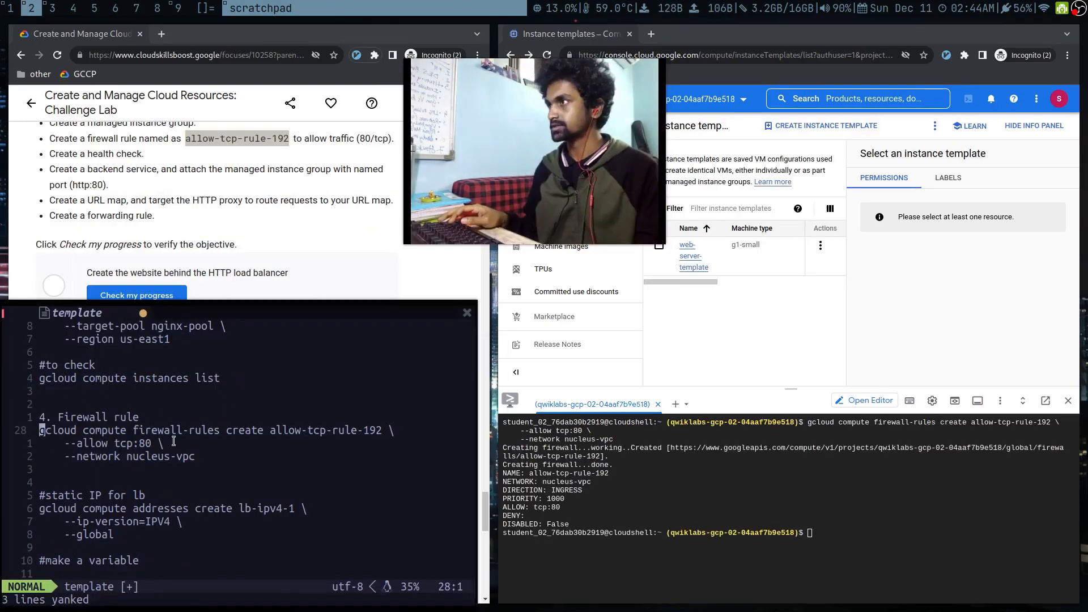
- Go to the health check section of the notes and run its command in Cloud Shell to create http-basic-check
{"action": "key", "text": "j"}
{"action": "key", "text": "j"}
{"action": "key", "text": "j"}
{"action": "key", "text": "j"}
{"action": "key", "text": "j"}
{"action": "key", "text": "j"}
{"action": "key", "text": "j"}
{"action": "key", "text": "j"}
{"action": "key", "text": "j"}
{"action": "key", "text": "j"}
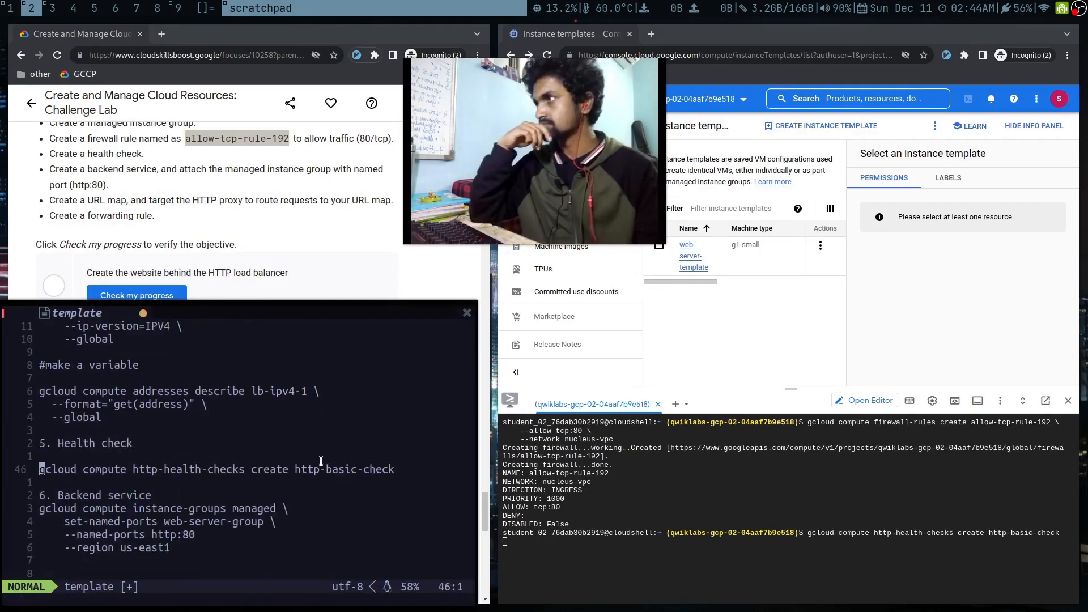
- Read through the backend service commands in section 6 of the notes
{"action": "key", "text": "j"}
{"action": "key", "text": "j"}
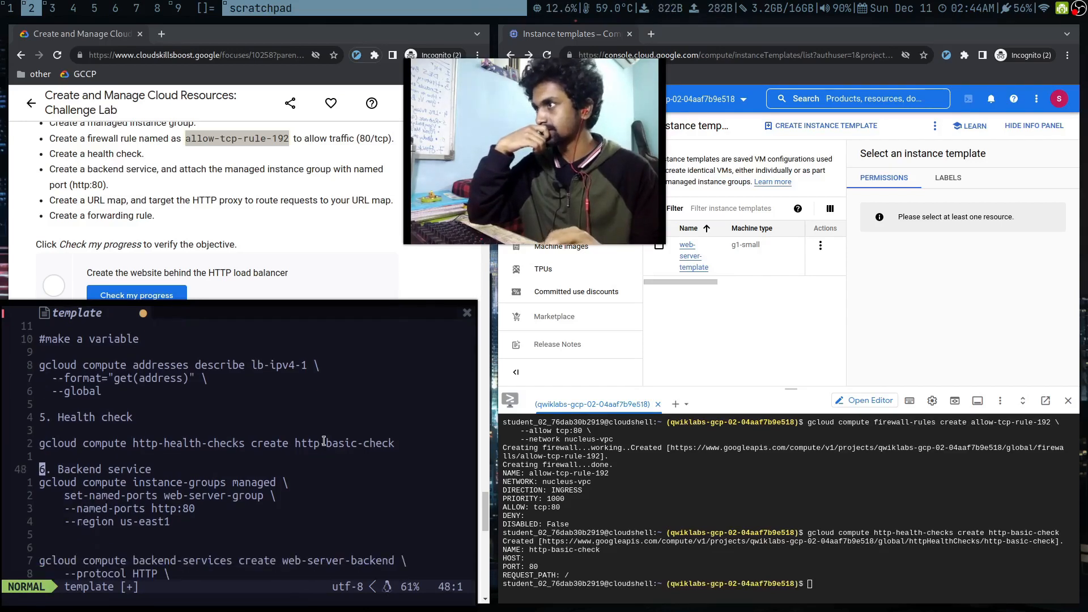
{"action": "key", "text": "j"}
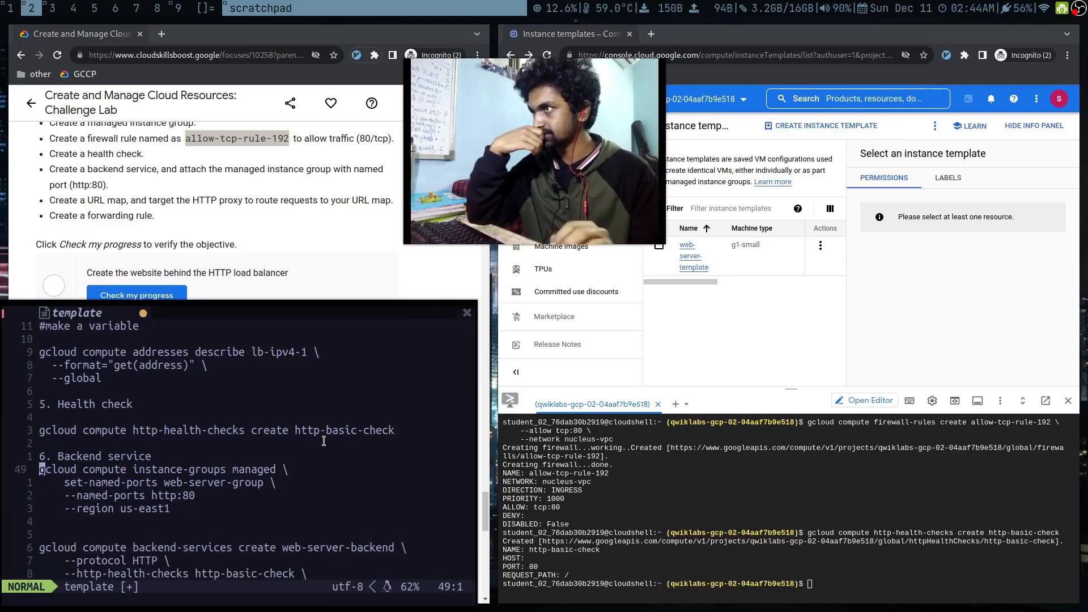
{"action": "key", "text": "j"}
{"action": "key", "text": "j"}
{"action": "key", "text": "j"}
{"action": "key", "text": "j"}
{"action": "key", "text": "j"}
{"action": "key", "text": "j"}
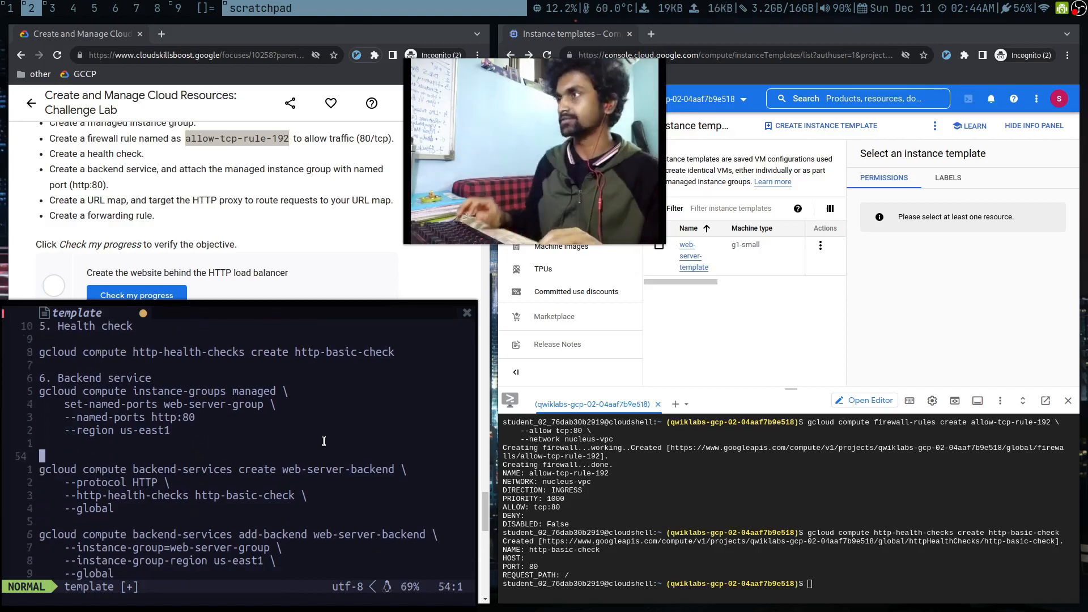
- Copy the set-named-ports command for web-server-group from the notes and try to run it in a cleared Cloud Shell
{"action": "key", "text": "k"}
{"action": "key", "text": "k"}
{"action": "key", "text": "k"}
{"action": "key", "text": "k"}
{"action": "key", "text": "k"}
{"action": "key", "text": "shift+v"}
{"action": "key", "text": "j"}
{"action": "key", "text": "j"}
{"action": "key", "text": "j"}
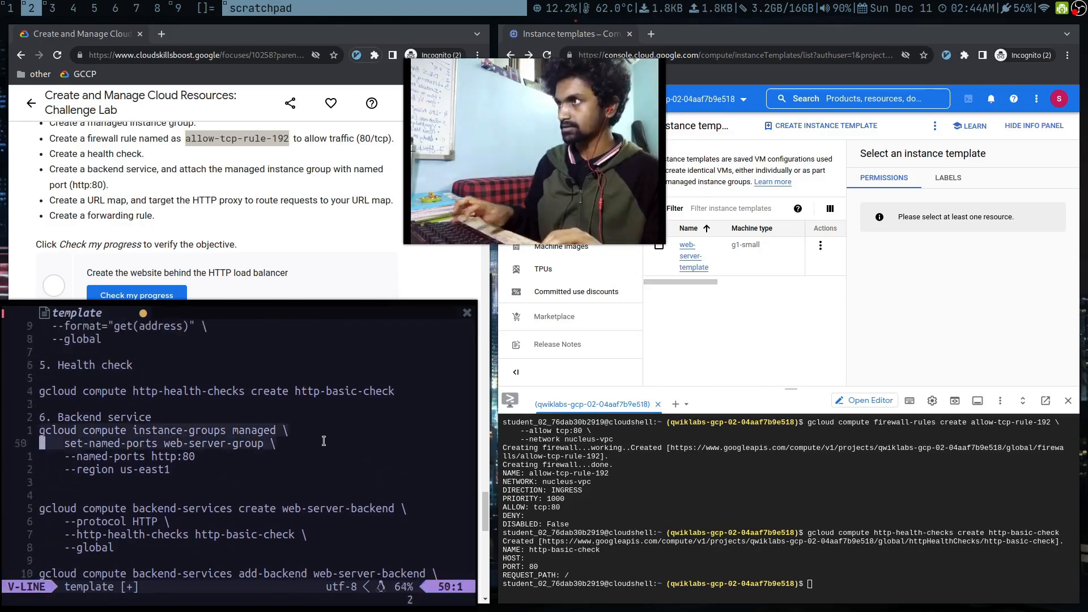
{"action": "key", "text": "y"}
{"action": "key", "text": "ctrl+c"}
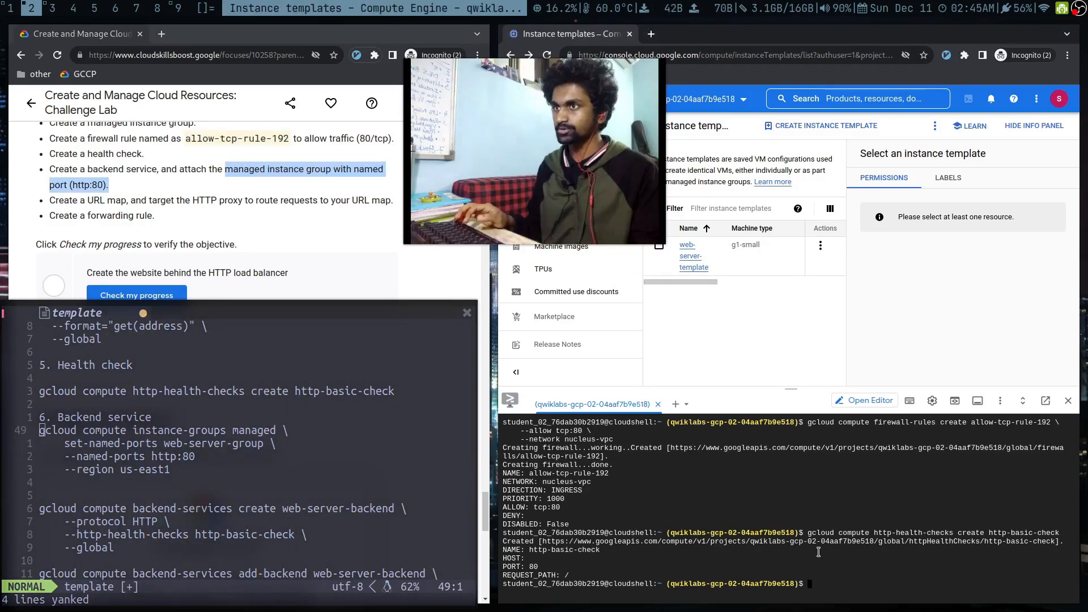
{"action": "key", "text": "ctrl+l"}
{"action": "key", "text": "ctrl+v"}
{"action": "key", "text": "Return"}
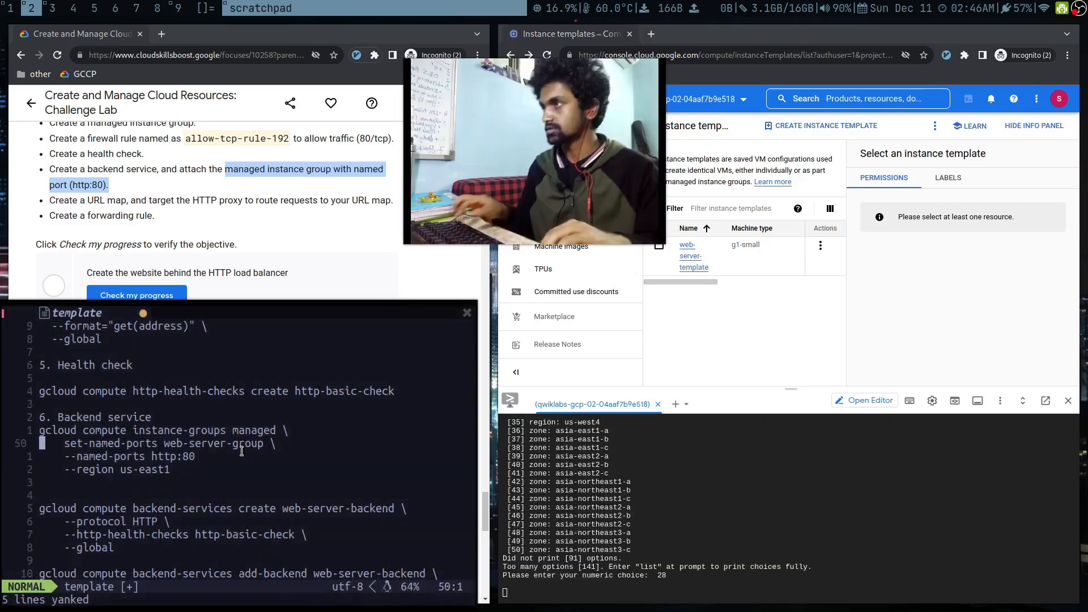
- Add the missing line continuation after http:80 in the notes, then set named port http:80 on web-server-group in region us-east1
{"action": "type", "text": "jA"}
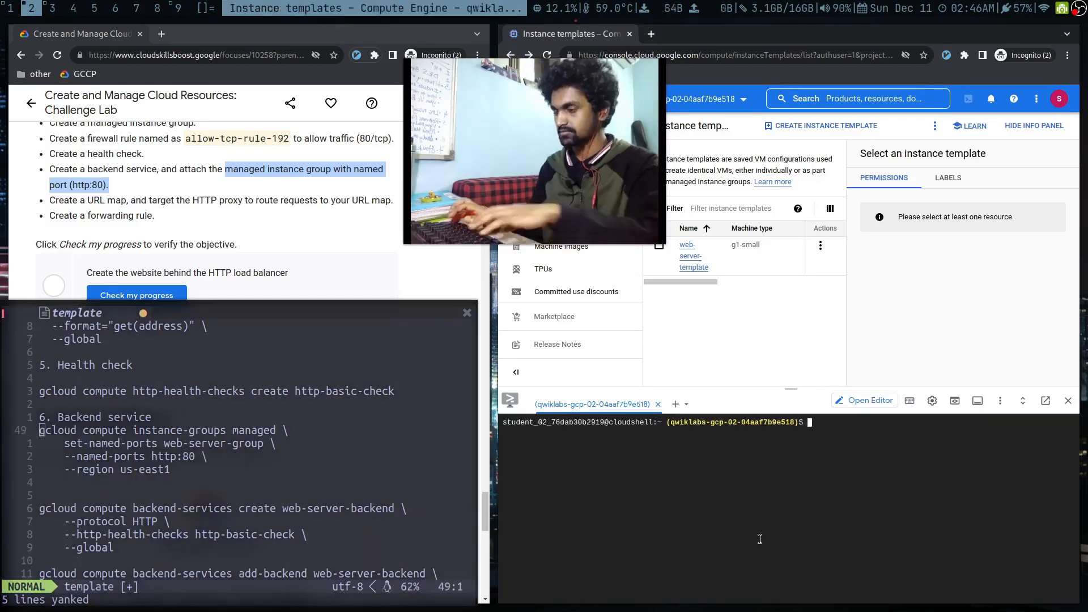
{"action": "type", "text": "gcloud compute instance-groups managed \\     set-named-ports web-server-group \\     --named-ports http:80 \\     --region us-east1"}
{"action": "key", "text": "Return"}
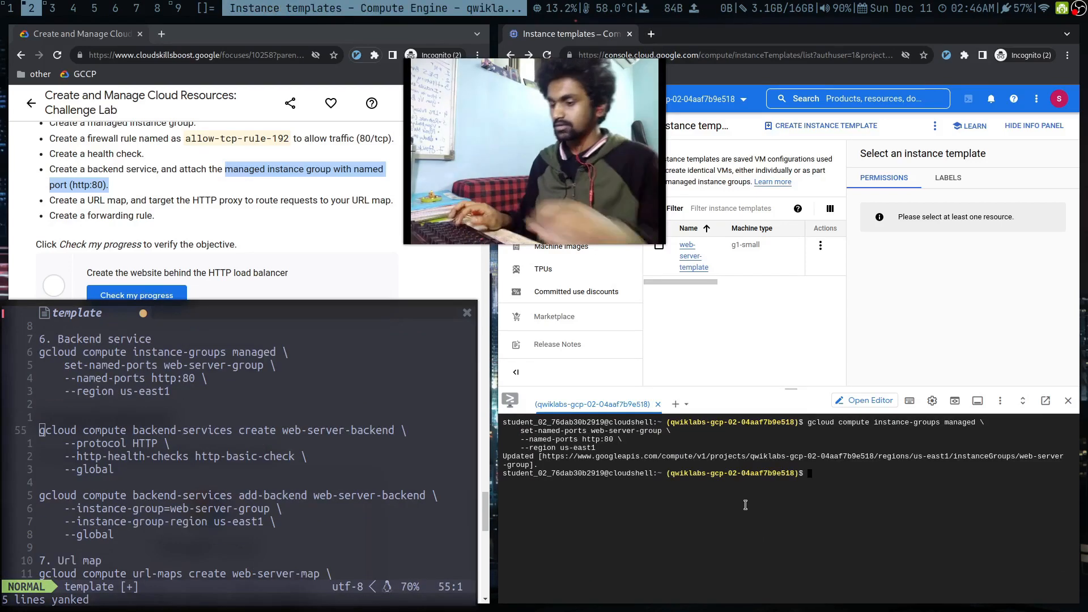
- Create the global backend service web-server-backend with protocol HTTP and health check http-basic-check
{"action": "key", "text": "ctrl+l"}
{"action": "left_click_drag", "start_coordinate": [49, 169], "coordinate": [163, 179]}
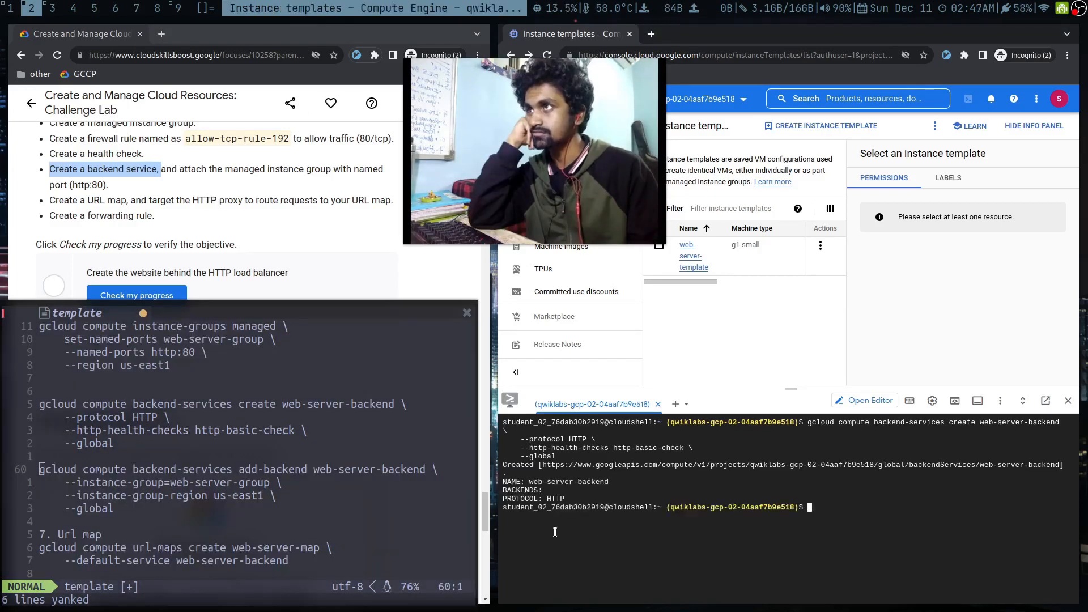
- Add web-server-group in region us-east1 as a backend of the global web-server-backend service
{"action": "key", "text": "ctrl+l"}
{"action": "type", "text": "gcloud compute backend-services add-backend web-server-backend \\     --instance-group=web-server-group \\     --instance-group-region us-east1 \\     --global"}
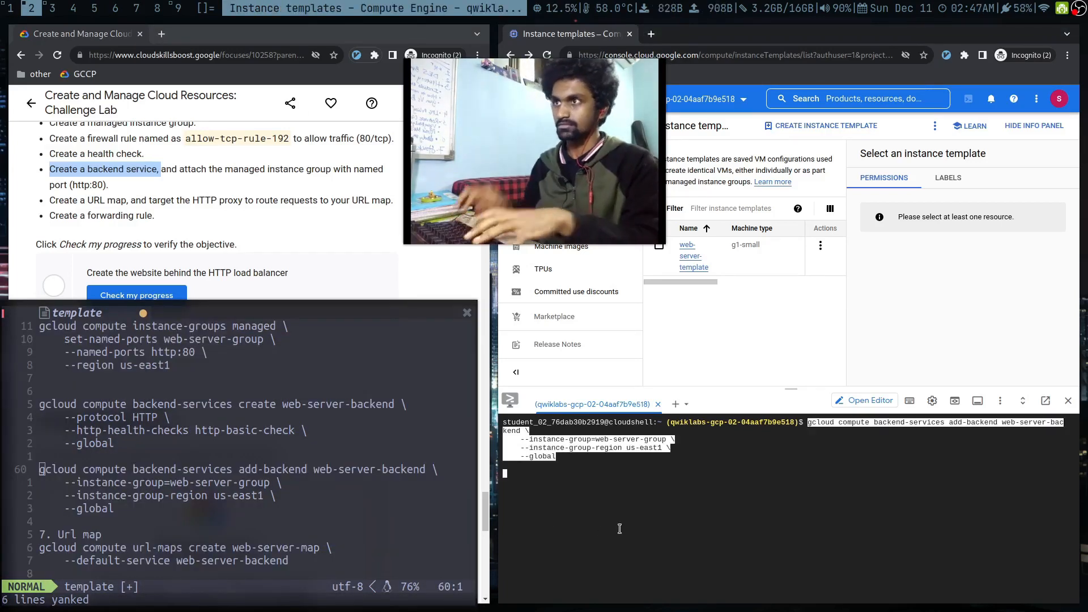
{"action": "key", "text": "Return"}
- Copy the URL map command from the notes and create web-server-map with default service web-server-backend
{"action": "scroll", "coordinate": [138, 472], "scroll_direction": "down", "scroll_amount": 4}
{"action": "left_click_drag", "start_coordinate": [39, 394], "coordinate": [313, 455]}
{"action": "key", "text": "y"}
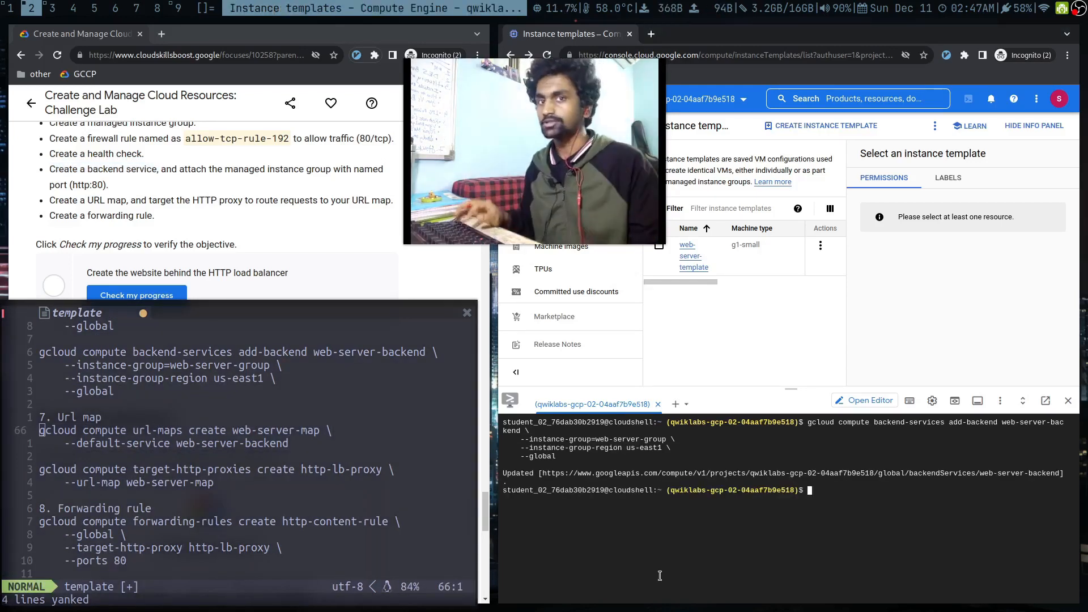
{"action": "key", "text": "ctrl+l"}
{"action": "type", "text": "gcloud compute url-maps create web-server-map \\     --default-service web-server-backend"}
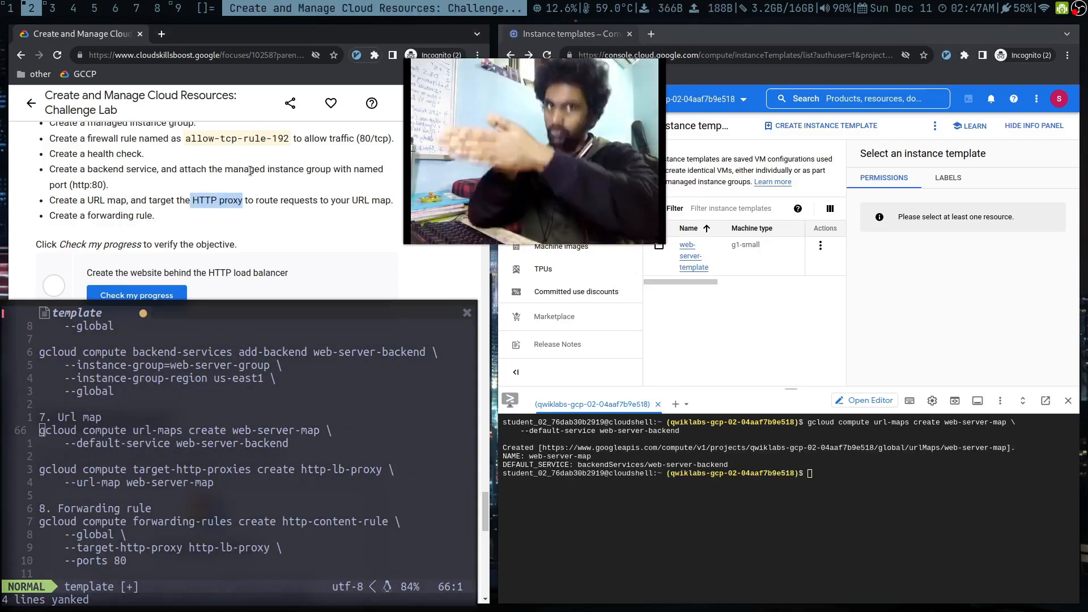
- Copy the target proxy command from the notes and create http-lb-proxy with URL map web-server-map
{"action": "left_click_drag", "start_coordinate": [42, 472], "coordinate": [222, 476]}
{"action": "key", "text": "ctrl+c"}
{"action": "key", "text": "y"}
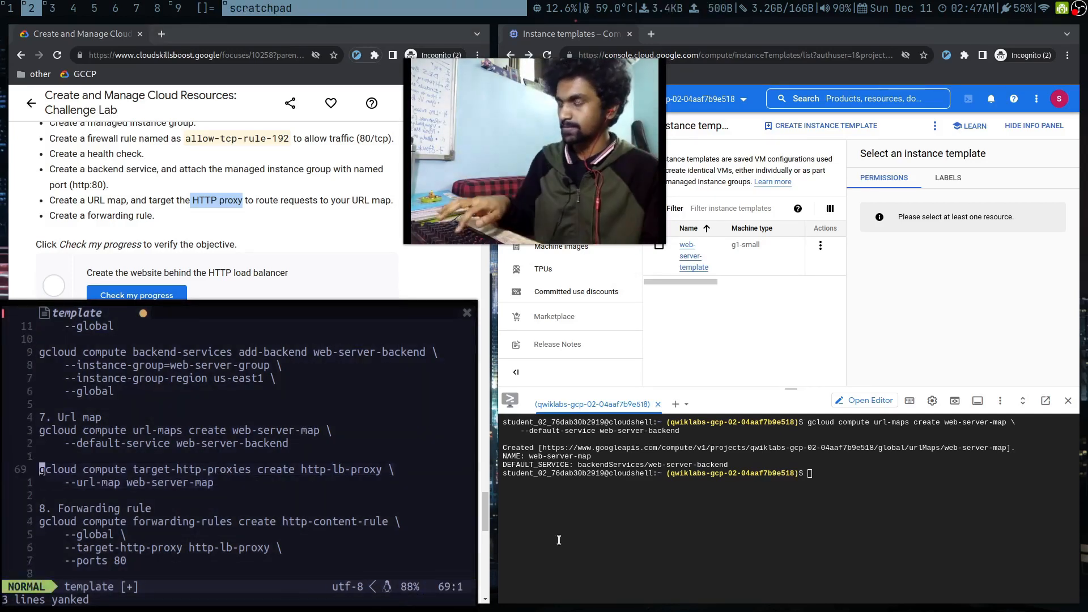
{"action": "left_click", "coordinate": [720, 548]}
{"action": "key", "text": "ctrl+l"}
{"action": "key", "text": "ctrl+v"}
{"action": "key", "text": "Return"}
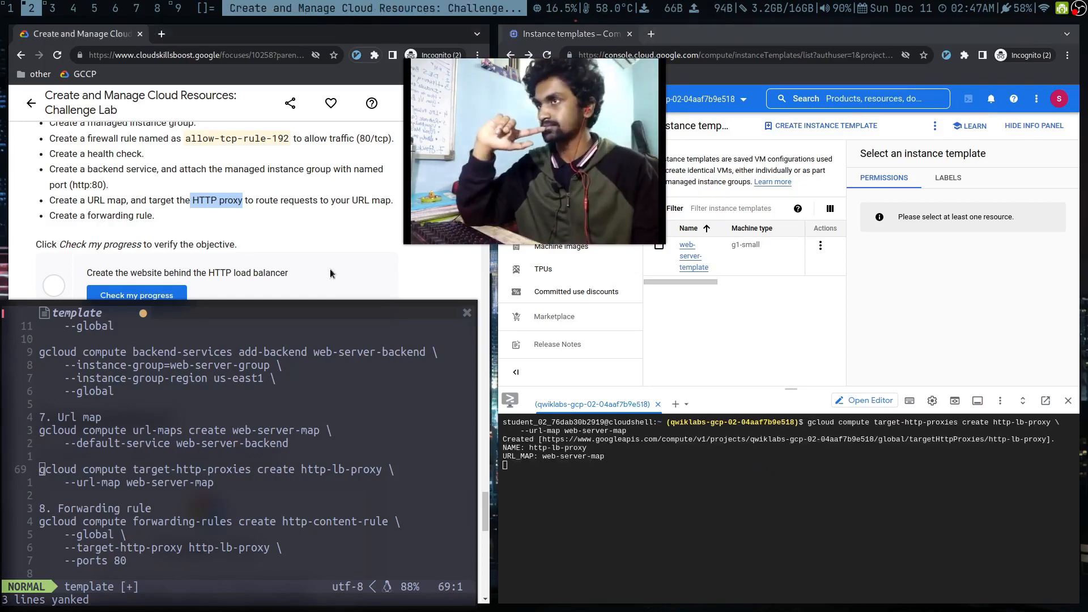
- Copy the forwarding rule command from the notes and create global http-content-rule with target proxy http-lb-proxy and port 80
{"action": "left_click_drag", "start_coordinate": [39, 521], "coordinate": [153, 556]}
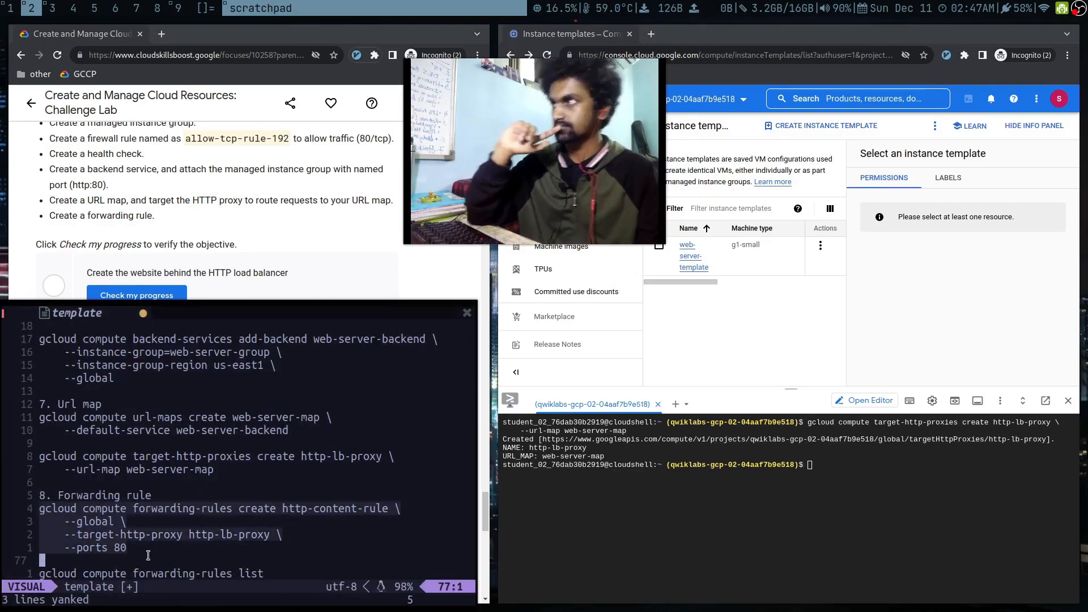
{"action": "key", "text": "y"}
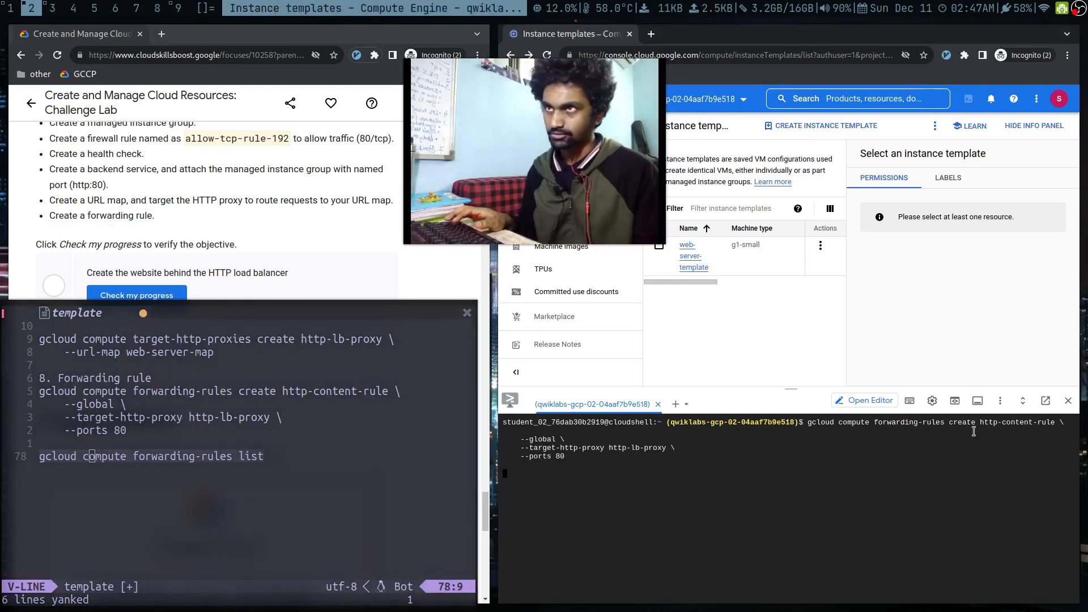
- Copy the forwarding rules list command from the notes and run it in a cleared Cloud Shell
{"action": "key", "text": "y"}
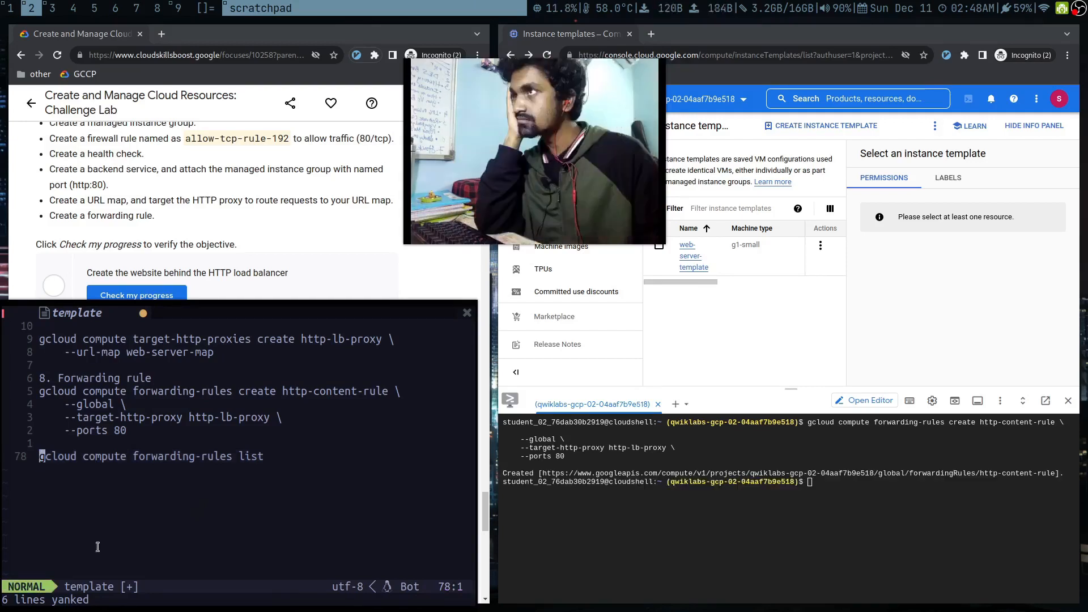
{"action": "key", "text": "ctrl+l"}
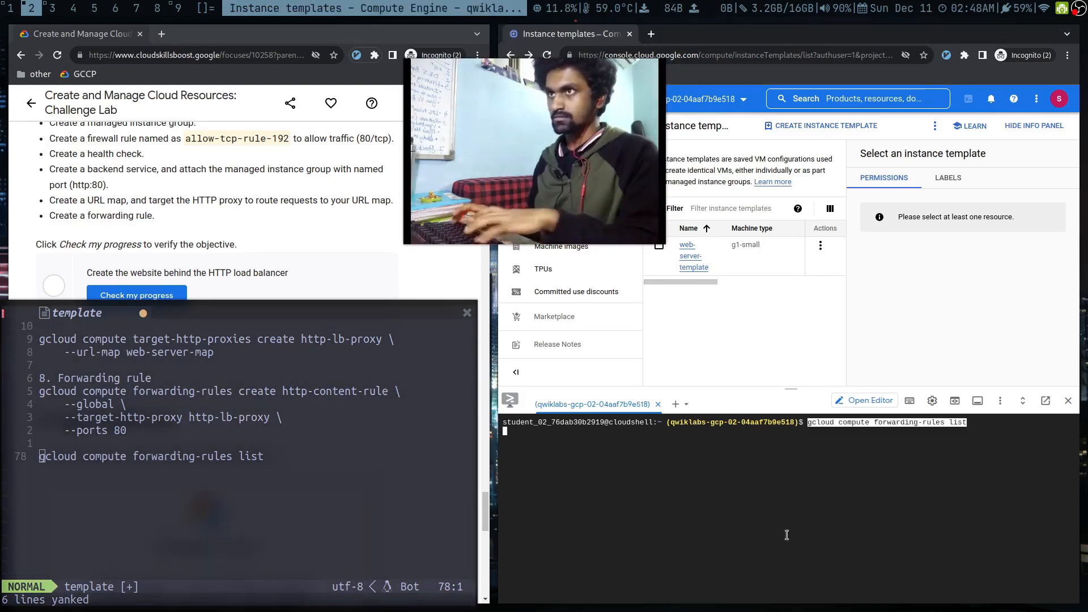
{"action": "type", "text": "gcloud compute forwarding-rules list"}
{"action": "key", "text": "Return"}
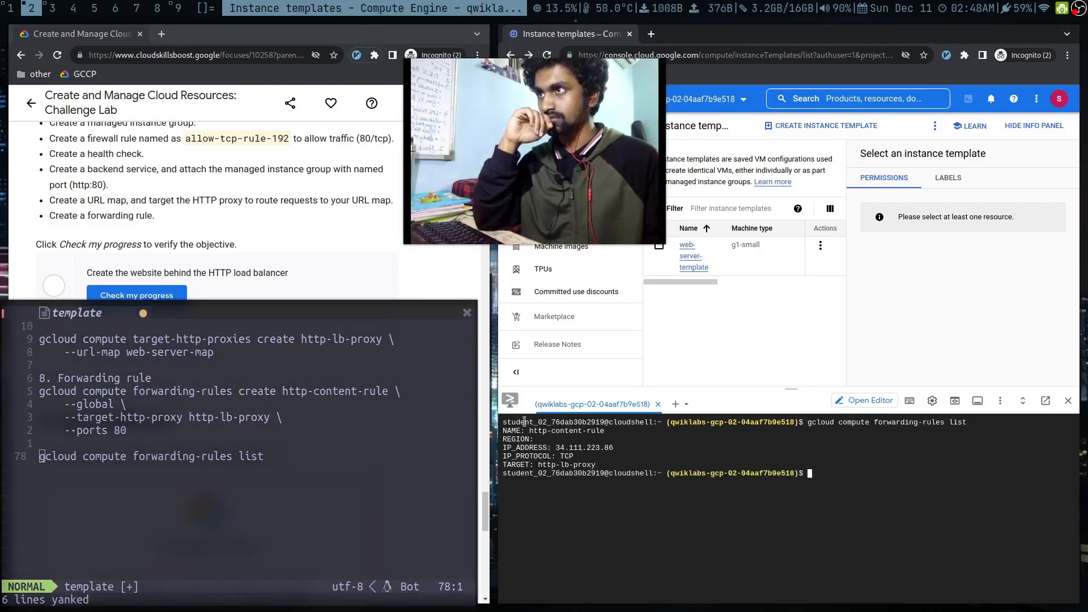
- Check the lab progress for the objective "Create the website behind the HTTP load balancer"
{"action": "scroll", "coordinate": [180, 267], "scroll_direction": "down", "scroll_amount": 1}
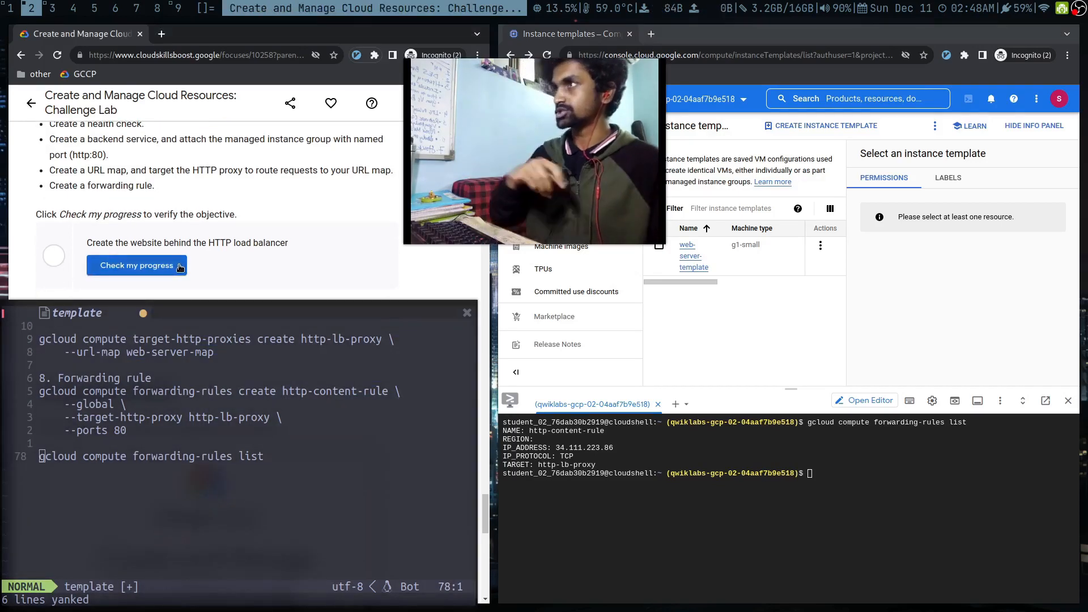
{"action": "left_click", "coordinate": [180, 266]}
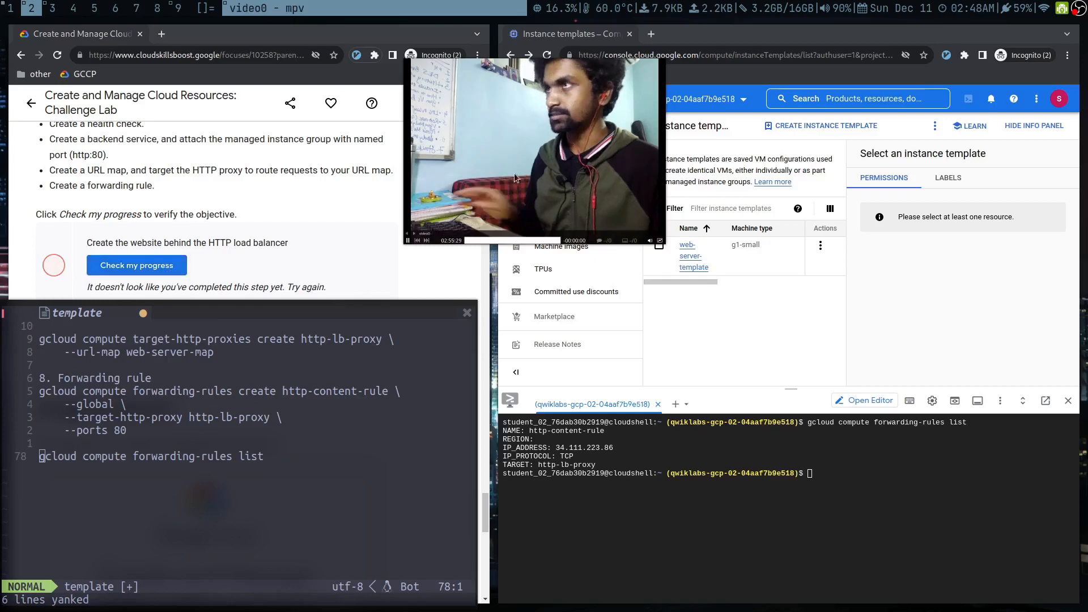
{"action": "left_click_drag", "start_coordinate": [521, 201], "coordinate": [444, 199]}
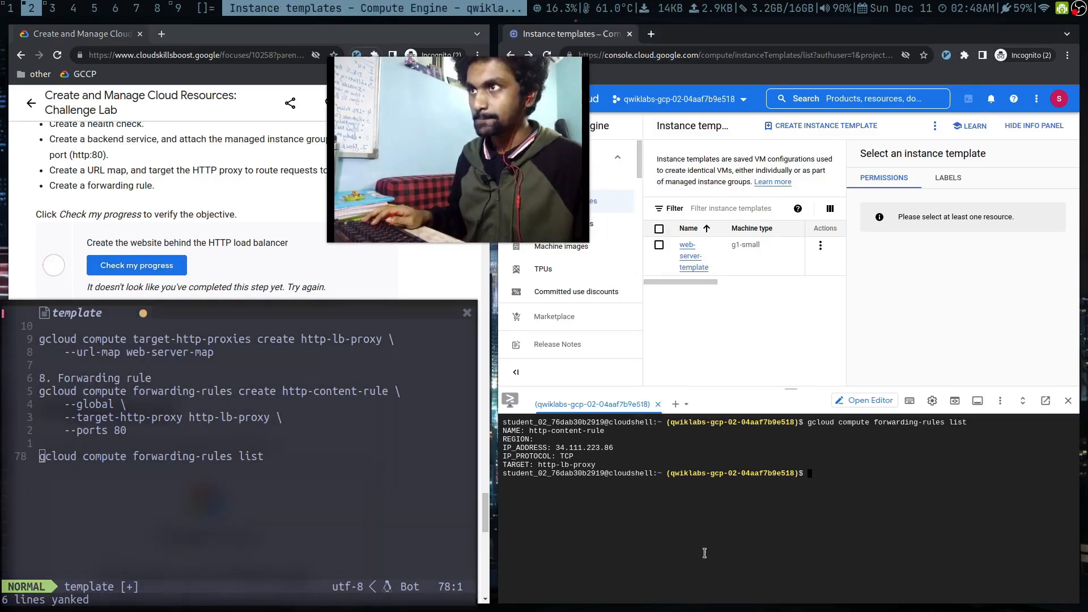
- Copy the forwarding rule's IP address from Cloud Shell and open 34.111.223.86 in a new browser tab
{"action": "left_click_drag", "start_coordinate": [555, 444], "coordinate": [611, 453]}
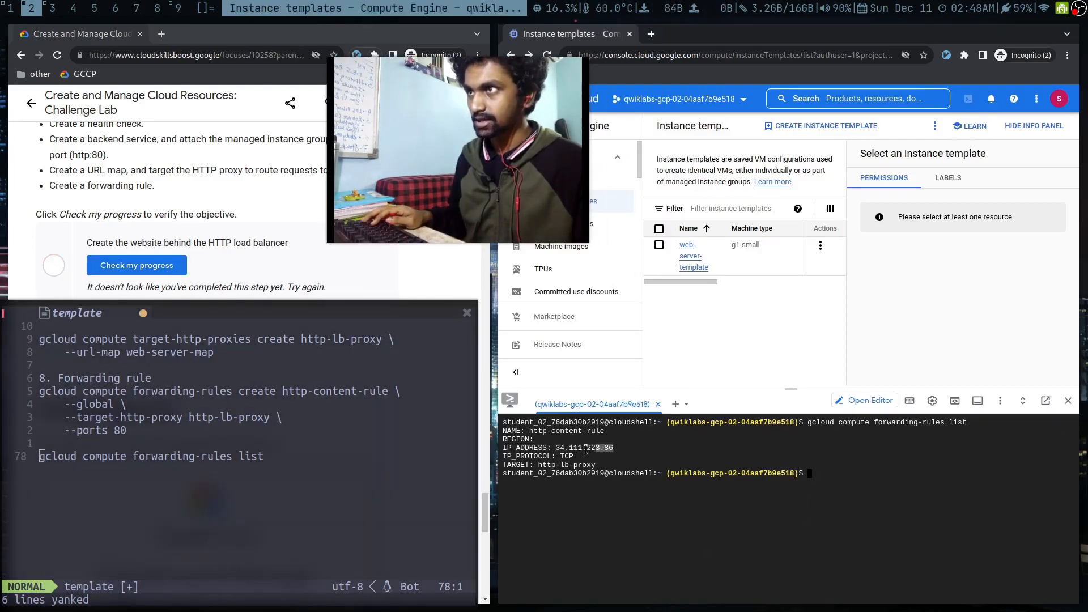
{"action": "key", "text": "ctrl+t"}
{"action": "type", "text": "34.111.223.86"}
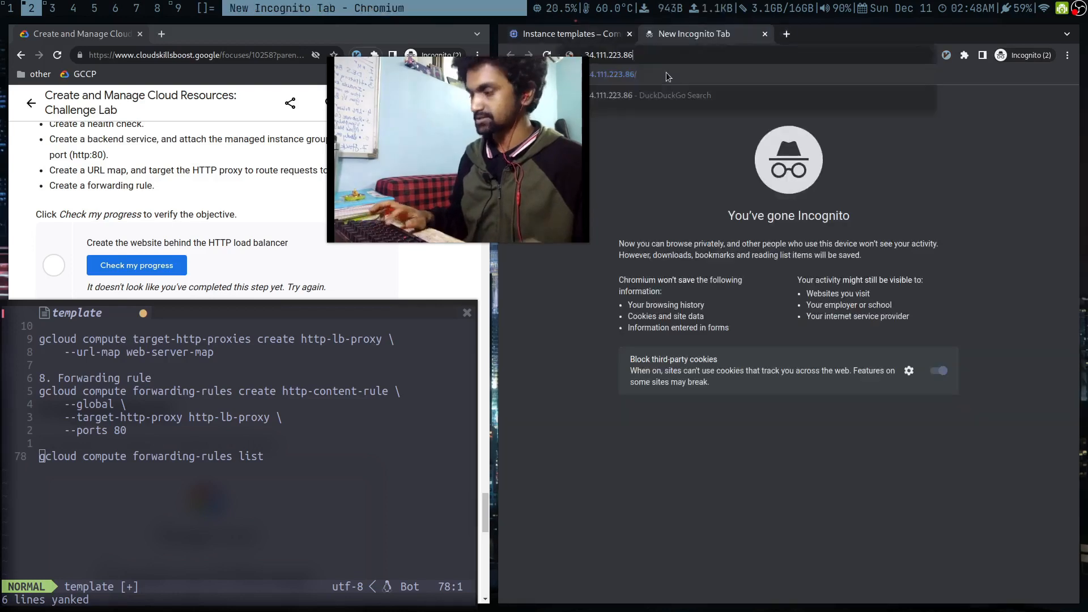
{"action": "key", "text": "Return"}
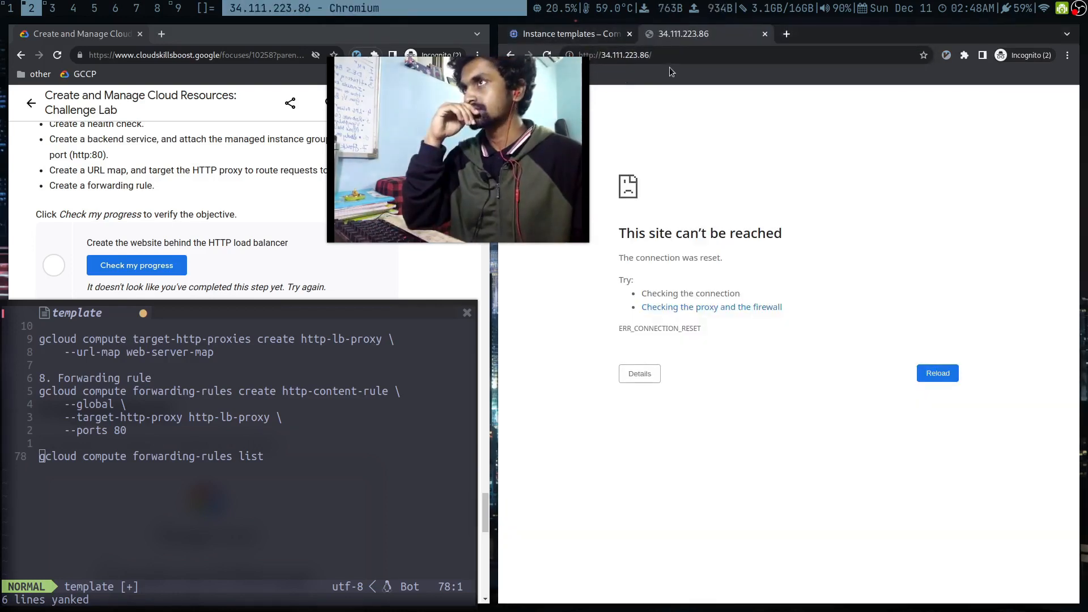
- Return to the instance templates page and close the Cloud Shell terminal
{"action": "left_click", "coordinate": [560, 40]}
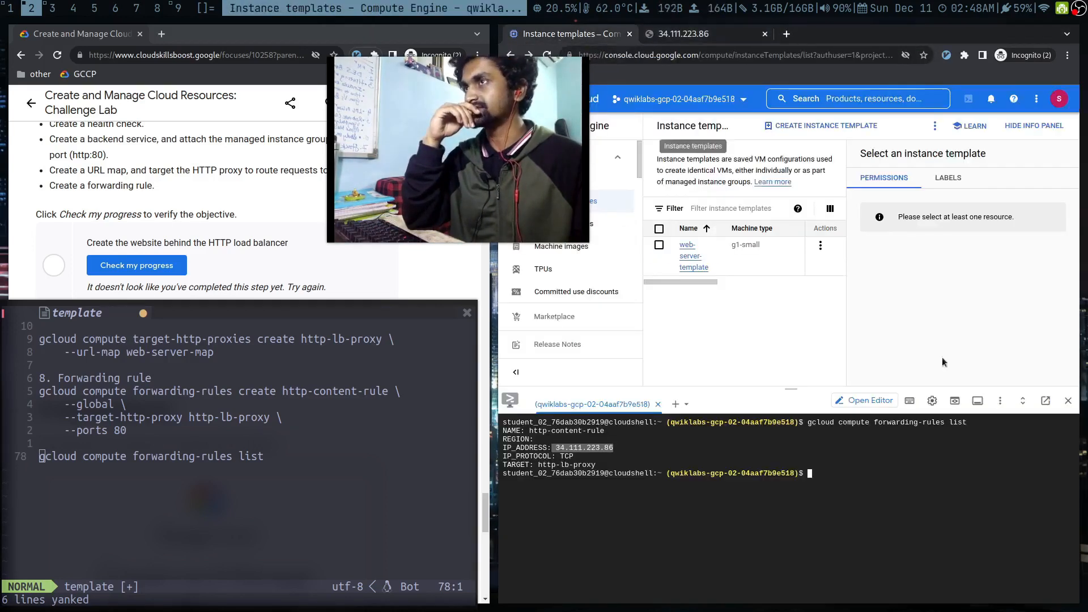
{"action": "left_click", "coordinate": [1070, 403]}
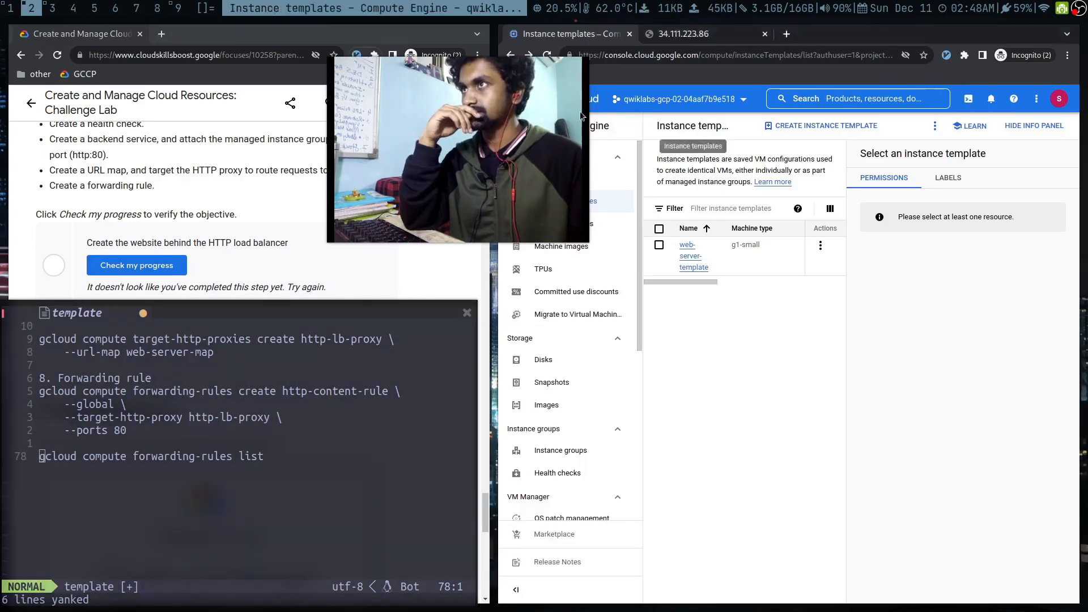
- Create a VM instance named nucleus-jumphost-417, taking the name from the lab instructions
{"action": "left_click", "coordinate": [516, 103]}
{"action": "key", "text": "Escape"}
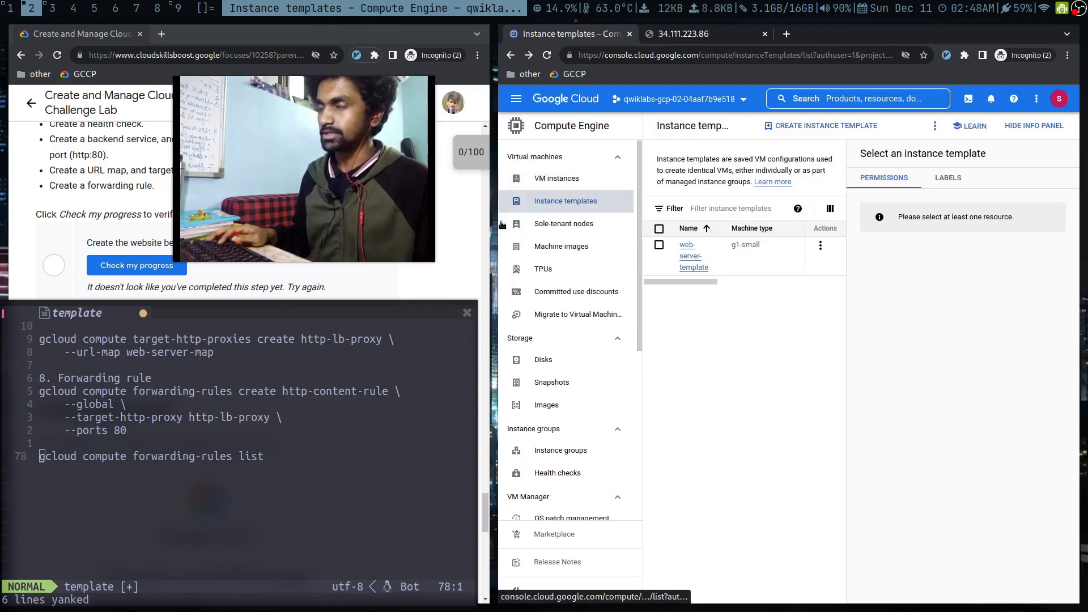
{"action": "left_click", "coordinate": [555, 178]}
{"action": "left_click", "coordinate": [847, 125]}
{"action": "key", "text": "super+grave"}
{"action": "scroll", "coordinate": [122, 425], "scroll_direction": "up", "scroll_amount": 18}
{"action": "scroll", "coordinate": [123, 426], "scroll_direction": "up", "scroll_amount": 2}
{"action": "left_click_drag", "start_coordinate": [133, 359], "coordinate": [251, 359]}
{"action": "triple_click", "coordinate": [793, 167]}
{"action": "type", "text": "nucleus-jumphost-417"}
{"action": "scroll", "coordinate": [779, 453], "scroll_direction": "down", "scroll_amount": 15}
{"action": "left_click", "coordinate": [763, 565]}
- Highlight Task 2's required zone us-west1-b and open the Kubernetes Engine: Qwik Start lab at its default compute zone task
{"action": "scroll", "coordinate": [244, 450], "scroll_direction": "down", "scroll_amount": 5}
{"action": "left_click_drag", "start_coordinate": [172, 433], "coordinate": [230, 433]}
{"action": "left_click", "coordinate": [161, 34]}
{"action": "left_click", "coordinate": [79, 74]}
{"action": "scroll", "coordinate": [334, 481], "scroll_direction": "down", "scroll_amount": 10}
{"action": "left_click", "coordinate": [335, 506]}
{"action": "scroll", "coordinate": [185, 396], "scroll_direction": "down", "scroll_amount": 10}
{"action": "scroll", "coordinate": [184, 396], "scroll_direction": "up", "scroll_amount": 3}
{"action": "left_click", "coordinate": [227, 418]}
{"action": "scroll", "coordinate": [255, 422], "scroll_direction": "down", "scroll_amount": 20}
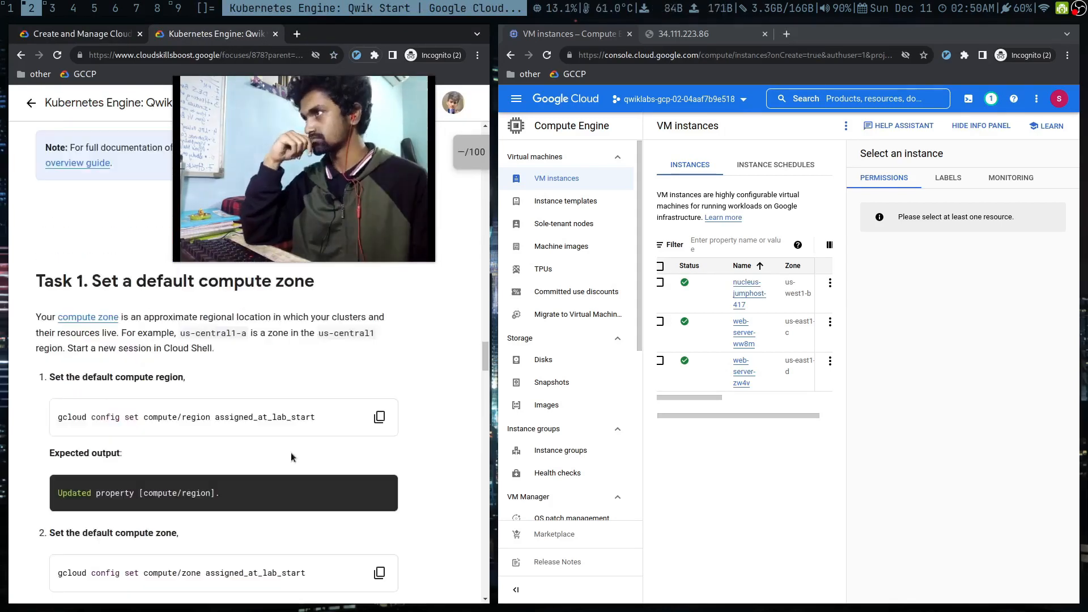
- Start Cloud Shell and set the default compute region to us-east1 with the lab's gcloud config command
{"action": "left_click", "coordinate": [969, 99]}
{"action": "left_click_drag", "start_coordinate": [58, 417], "coordinate": [215, 417]}
{"action": "type", "text": "gcloud config set compute/region"}
{"action": "type", "text": "us-east1"}
{"action": "key", "text": "Return"}
- Set the default compute zone to us-east1-b in Cloud Shell by adapting the previous gcloud config command
{"action": "scroll", "coordinate": [379, 488], "scroll_direction": "down", "scroll_amount": 4}
{"action": "key", "text": "Up"}
{"action": "type", "text": "-b"}
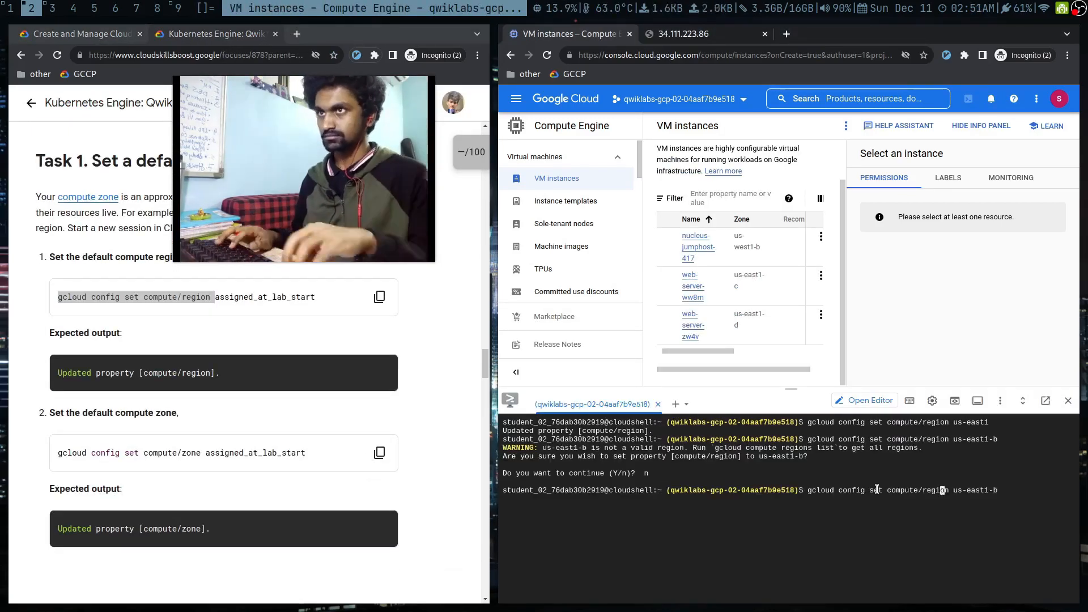
{"action": "type", "text": "zone"}
{"action": "key", "text": "Return"}
- Create a GKE cluster named jooli-hello with machine type e2-medium in zone us-east1-b, based on the Qwik Start lab's command
{"action": "scroll", "coordinate": [379, 488], "scroll_direction": "down", "scroll_amount": 5}
{"action": "left_click", "coordinate": [379, 527]}
{"action": "key", "text": "ctrl+l"}
{"action": "type", "text": "gcloud container clusters create --machine-type=e2-medium --zone=assigned_at_lab_start"}
{"action": "left_click", "coordinate": [82, 34]}
{"action": "type", "text": "he"}
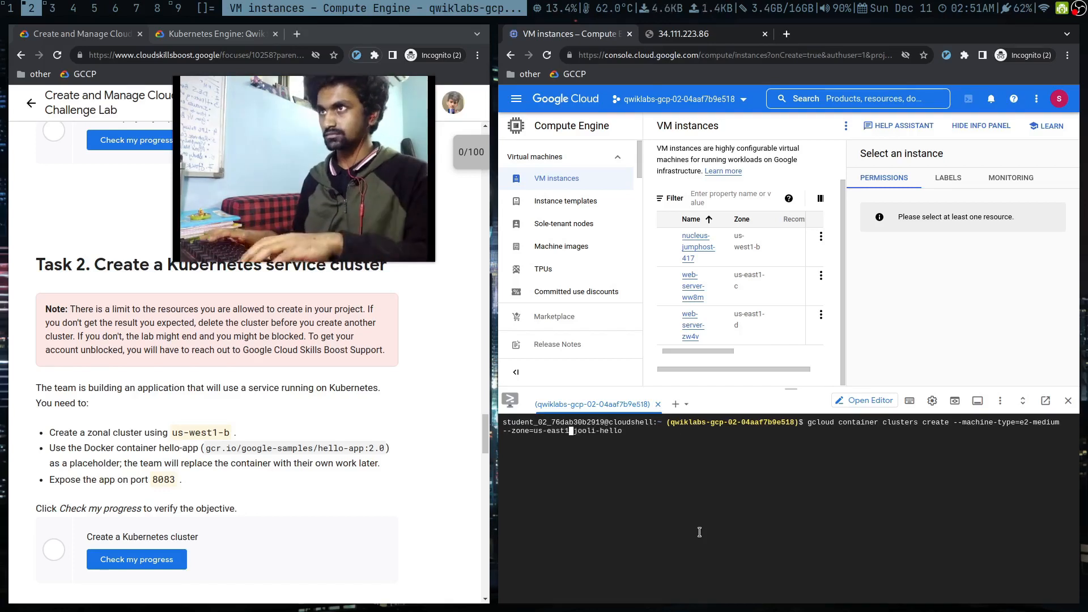
{"action": "type", "text": "-b"}
{"action": "key", "text": "Return"}
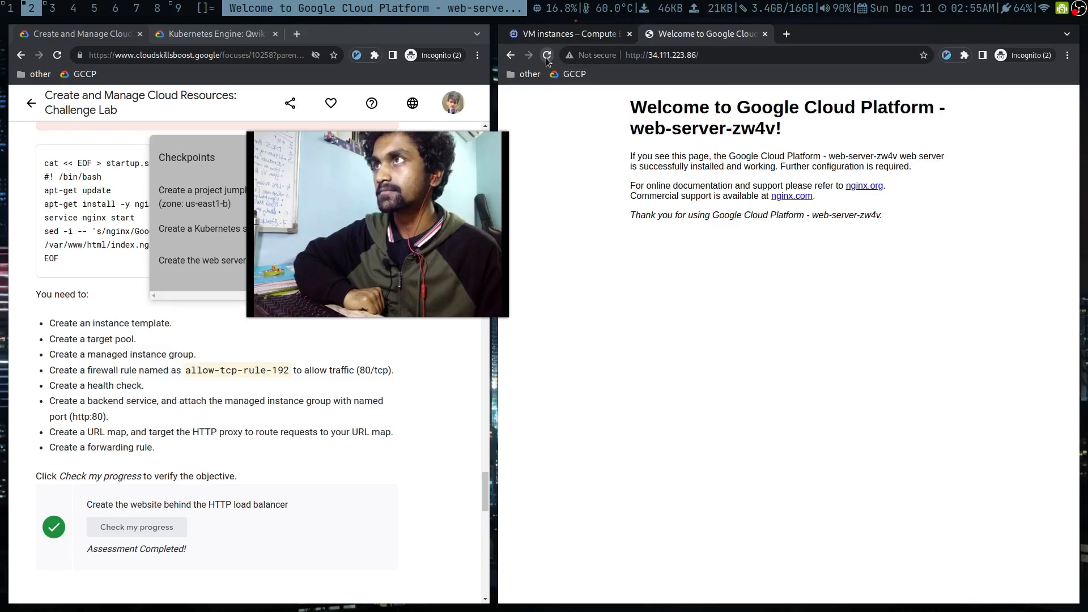
- Copy the load balancer website's address and open a cleared local terminal window
{"action": "right_click", "coordinate": [655, 59]}
{"action": "left_click", "coordinate": [705, 107]}
{"action": "key", "text": "super+Return"}
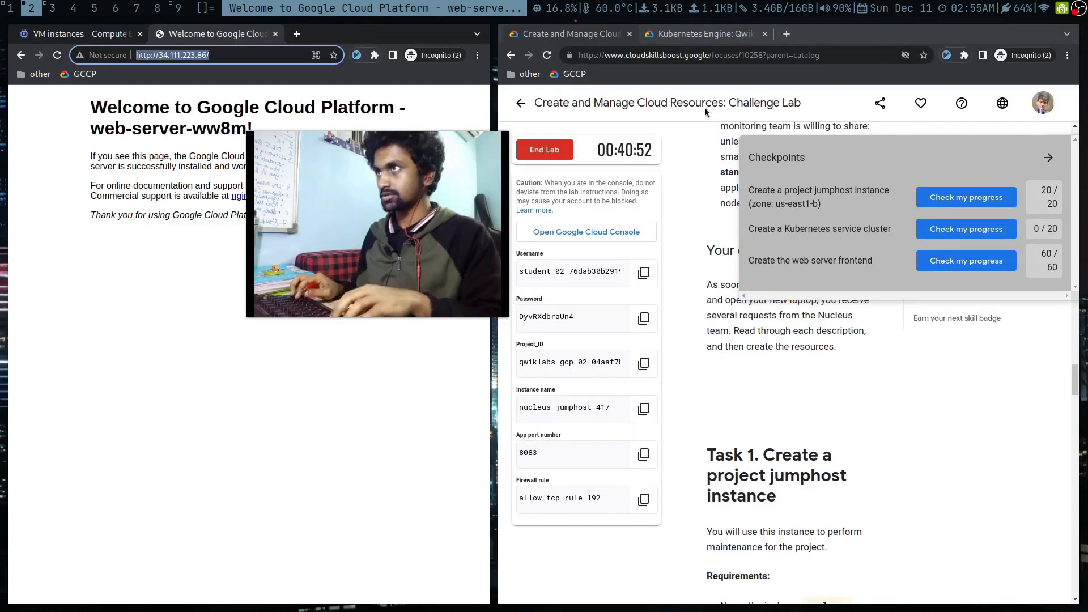
{"action": "key", "text": "super+Return"}
{"action": "key", "text": "super+shift+Return"}
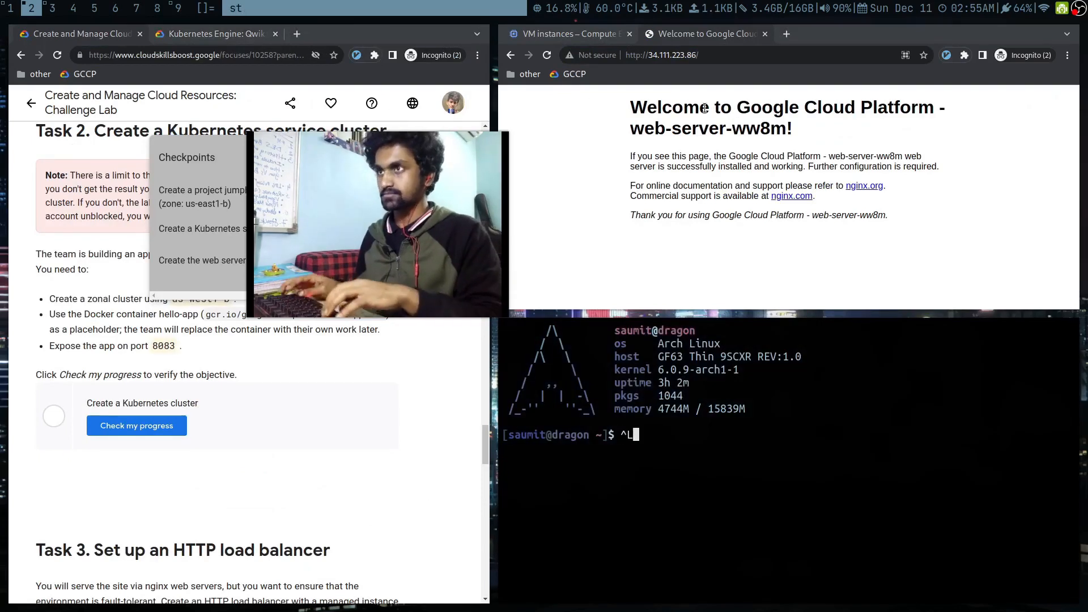
{"action": "key", "text": "ctrl+l"}
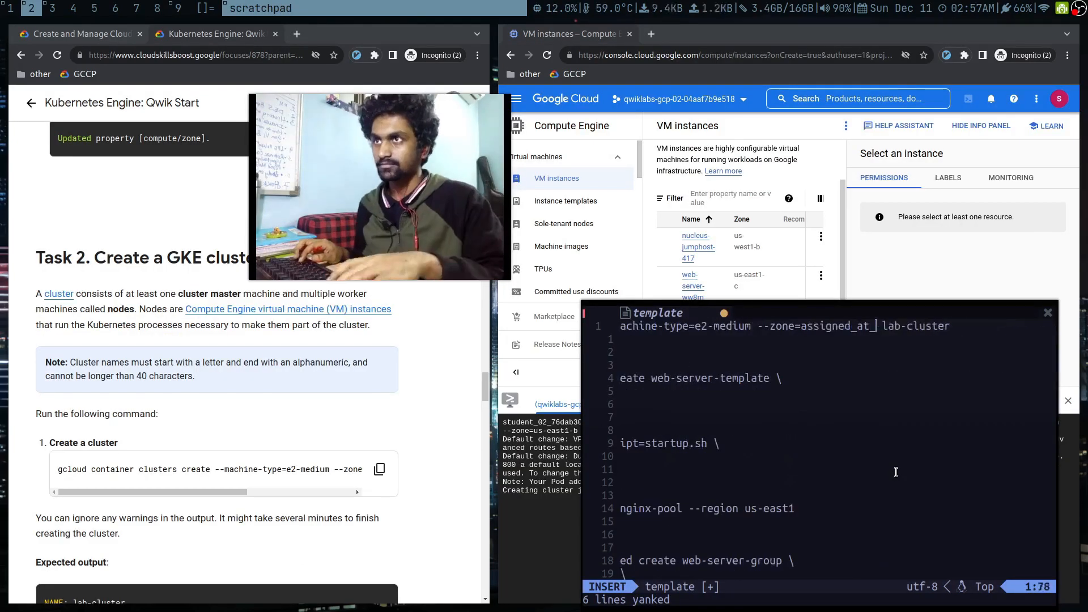
- In the notes, name the cluster jooli-hello and add comments above the cluster creation and hello-app deployment commands
{"action": "type", "text": "jooli-hello"}
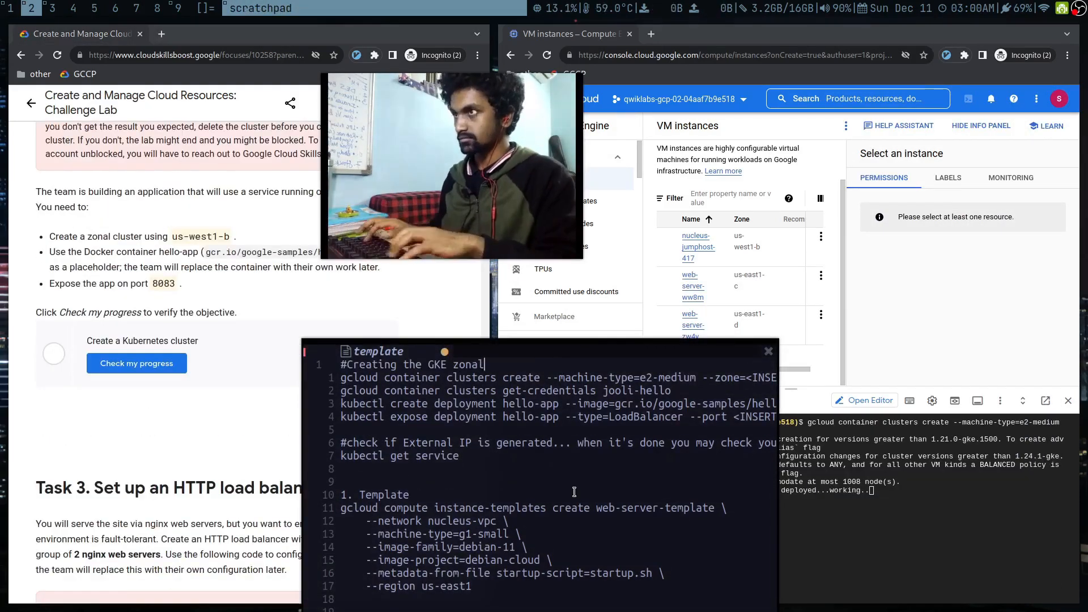
{"action": "type", "text": "cluster"}
{"action": "key", "text": "Down"}
{"action": "key", "text": "Down"}
{"action": "key", "text": "End"}
{"action": "key", "text": "Return"}
{"action": "key", "text": "Return"}
{"action": "type", "text": "# Using the"}
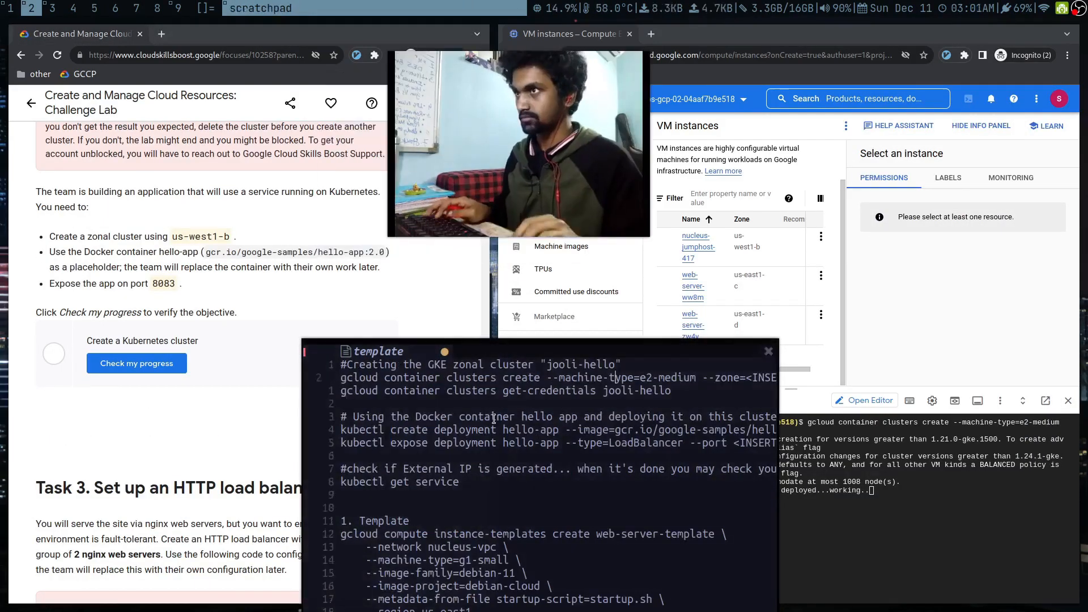
- Add the comment "#Exposing the app on a specific port" above the kubectl expose command in the notes
{"action": "key", "text": "Down"}
{"action": "key", "text": "End"}
{"action": "key", "text": "Return"}
{"action": "key", "text": "Return"}
{"action": "type", "text": "#Exposing the app on a specific "}
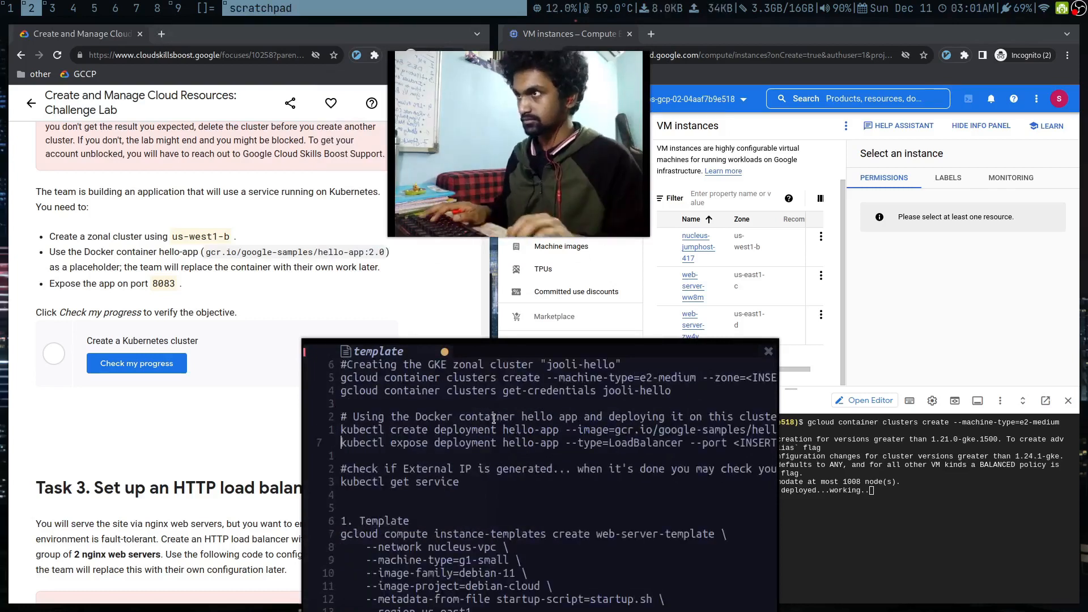
{"action": "type", "text": "port"}
{"action": "key", "text": "Escape"}
{"action": "key", "text": "j"}
{"action": "key", "text": "j"}
{"action": "key", "text": "j"}
{"action": "key", "text": "y"}
{"action": "left_click_drag", "start_coordinate": [493, 418], "coordinate": [294, 418]}
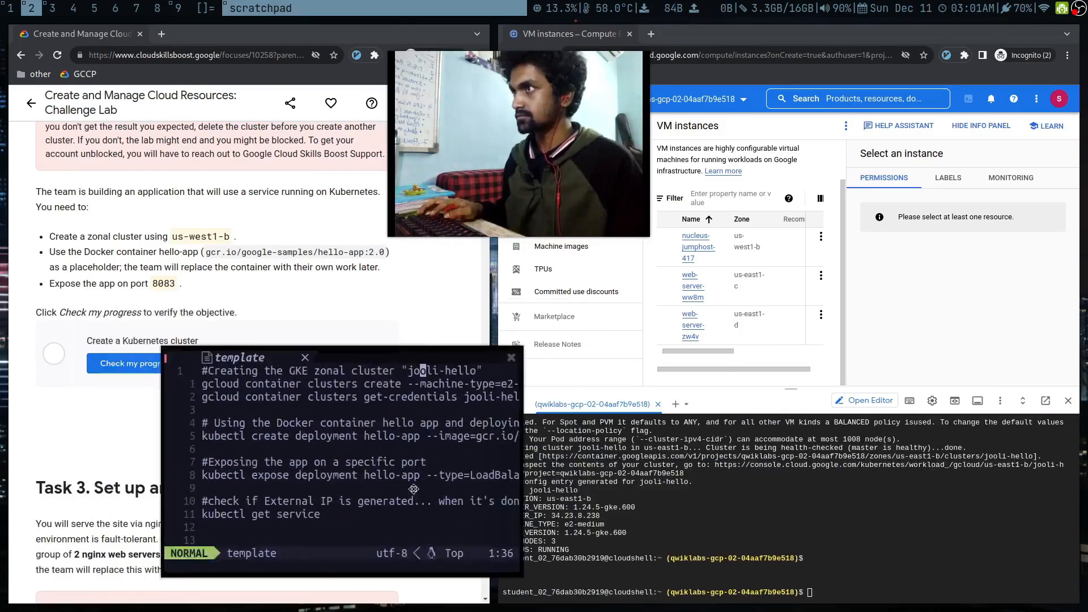
- Copy the get-credentials command for the jooli-hello cluster from the notes and run it in a cleared Cloud Shell
{"action": "left_click_drag", "start_coordinate": [413, 488], "coordinate": [341, 433]}
{"action": "key", "text": "j"}
{"action": "key", "text": "j"}
{"action": "key", "text": "y"}
{"action": "key", "text": "y"}
{"action": "key", "text": "ctrl+l"}
{"action": "type", "text": "gcloud container clusters get-credentials jooli-hello"}
{"action": "key", "text": "Return"}
- Copy the kubectl command from the notes and create the hello-app deployment from image gcr.io/google-samples/hello-app:2.0
{"action": "key", "text": "j"}
{"action": "key", "text": "j"}
{"action": "key", "text": "j"}
{"action": "key", "text": "y"}
{"action": "key", "text": "y"}
{"action": "key", "text": "ctrl+v"}
{"action": "key", "text": "Return"}
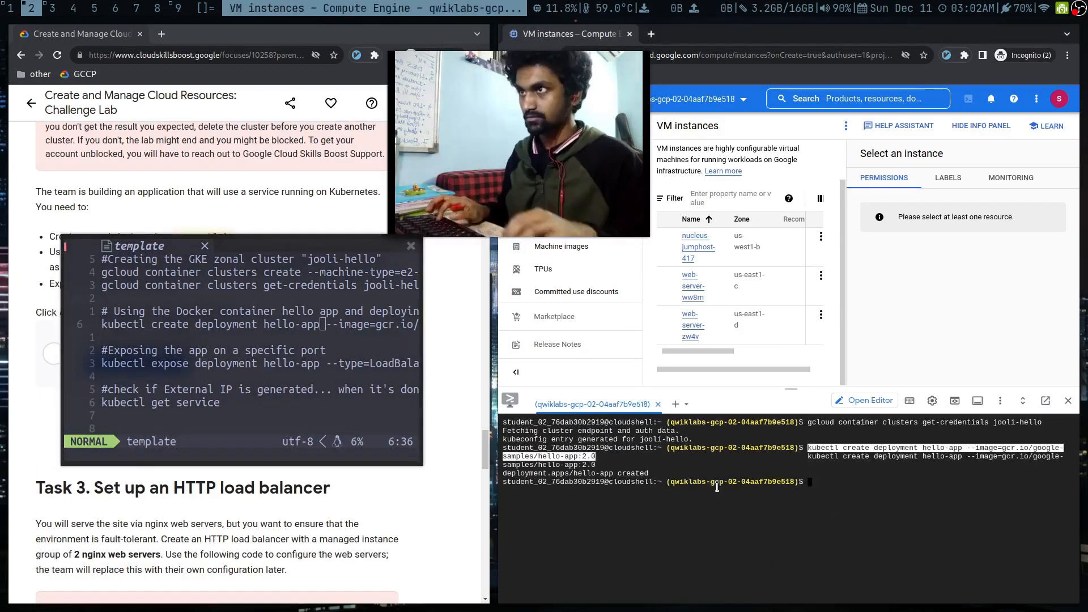
- Copy the kubectl expose command for hello-app from the notes and try running it with its port placeholder
{"action": "key", "text": "j"}
{"action": "key", "text": "j"}
{"action": "key", "text": "j"}
{"action": "key", "text": "y"}
{"action": "key", "text": "y"}
{"action": "key", "text": "ctrl+l"}
{"action": "type", "text": "kubectl expose deployment hello-app --type=LoadBalancer --port <INSERT PORTNO HERE>"}
{"action": "key", "text": "Return"}
- Replace the port placeholder with 8083 in the recalled command and expose the hello-app deployment as a LoadBalancer
{"action": "key", "text": "Up"}
{"action": "key", "text": "BackSpace"}
{"action": "key", "text": "BackSpace"}
{"action": "key", "text": "BackSpace"}
{"action": "key", "text": "BackSpace"}
{"action": "key", "text": "BackSpace"}
{"action": "key", "text": "BackSpace"}
{"action": "key", "text": "BackSpace"}
{"action": "key", "text": "BackSpace"}
{"action": "key", "text": "BackSpace"}
{"action": "key", "text": "BackSpace"}
{"action": "key", "text": "BackSpace"}
{"action": "key", "text": "BackSpace"}
{"action": "key", "text": "BackSpace"}
{"action": "key", "text": "BackSpace"}
{"action": "key", "text": "BackSpace"}
{"action": "key", "text": "BackSpace"}
{"action": "key", "text": "BackSpace"}
{"action": "key", "text": "BackSpace"}
{"action": "key", "text": "BackSpace"}
{"action": "left_click_drag", "start_coordinate": [340, 362], "coordinate": [348, 439], "text": "super"}
{"action": "key", "text": "BackSpace"}
{"action": "type", "text": "8083"}
{"action": "key", "text": "Return"}
- Copy kubectl get service from the notes and run it repeatedly in Cloud Shell to check the services' external IPs
{"action": "key", "text": "ctrl+l"}
{"action": "key", "text": "j"}
{"action": "key", "text": "j"}
{"action": "key", "text": "j"}
{"action": "key", "text": "y"}
{"action": "key", "text": "y"}
{"action": "type", "text": "kubectl get service"}
{"action": "key", "text": "Return"}
{"action": "key", "text": "Up"}
{"action": "key", "text": "Return"}
{"action": "key", "text": "ctrl+l"}
{"action": "type", "text": "watch"}
{"action": "key", "text": "ctrl+c"}
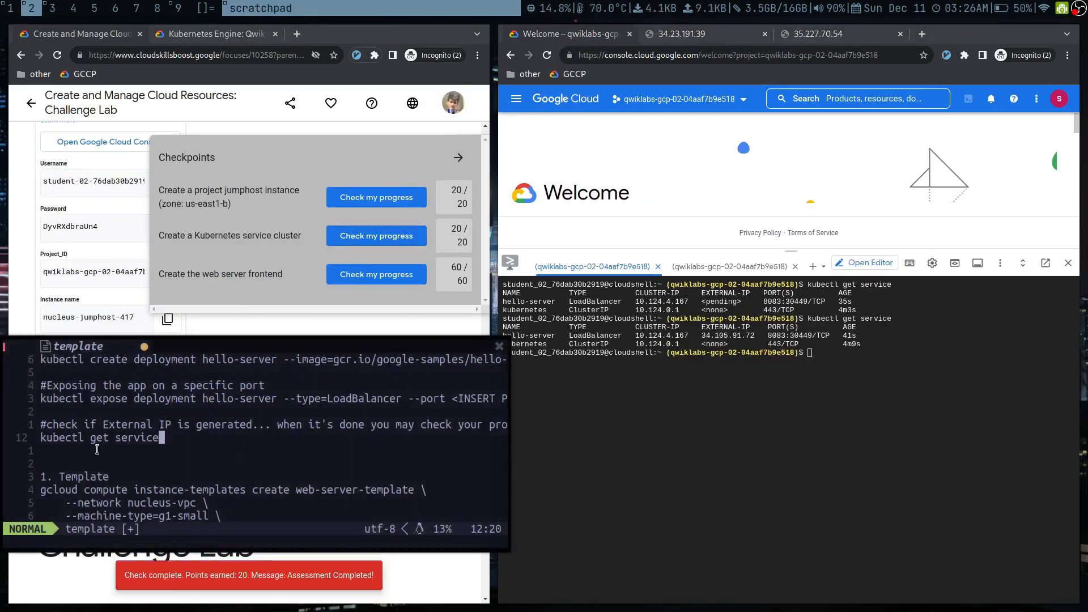
- Save and close the template notes file and exit its terminal
{"action": "type", "text": ":wq"}
{"action": "key", "text": "Return"}
{"action": "key", "text": "ctrl+d"}
- End the Create and Manage Cloud Resources challenge lab and confirm
{"action": "left_click_drag", "start_coordinate": [484, 167], "coordinate": [485, 594]}
{"action": "scroll", "coordinate": [279, 497], "scroll_direction": "up", "scroll_amount": 15}
{"action": "left_click", "coordinate": [69, 149]}
{"action": "left_click", "coordinate": [362, 390]}
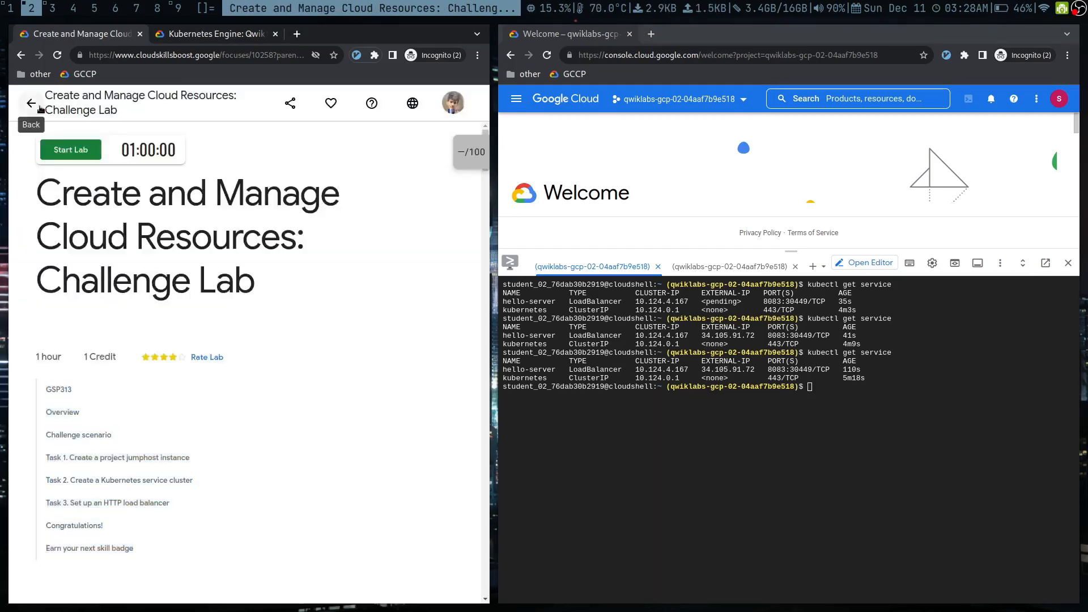
- Return to the Create and Manage Cloud Resources quest page, go through its lab list and close the extra tab
{"action": "left_click", "coordinate": [31, 105]}
{"action": "scroll", "coordinate": [226, 368], "scroll_direction": "down", "scroll_amount": 15}
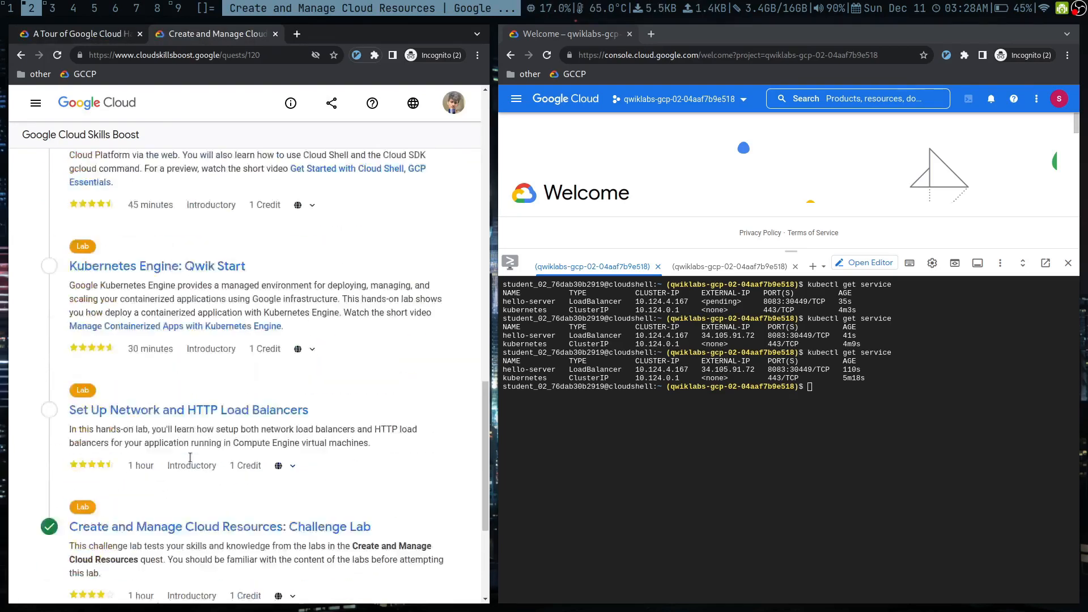
{"action": "middle_click", "coordinate": [119, 43]}
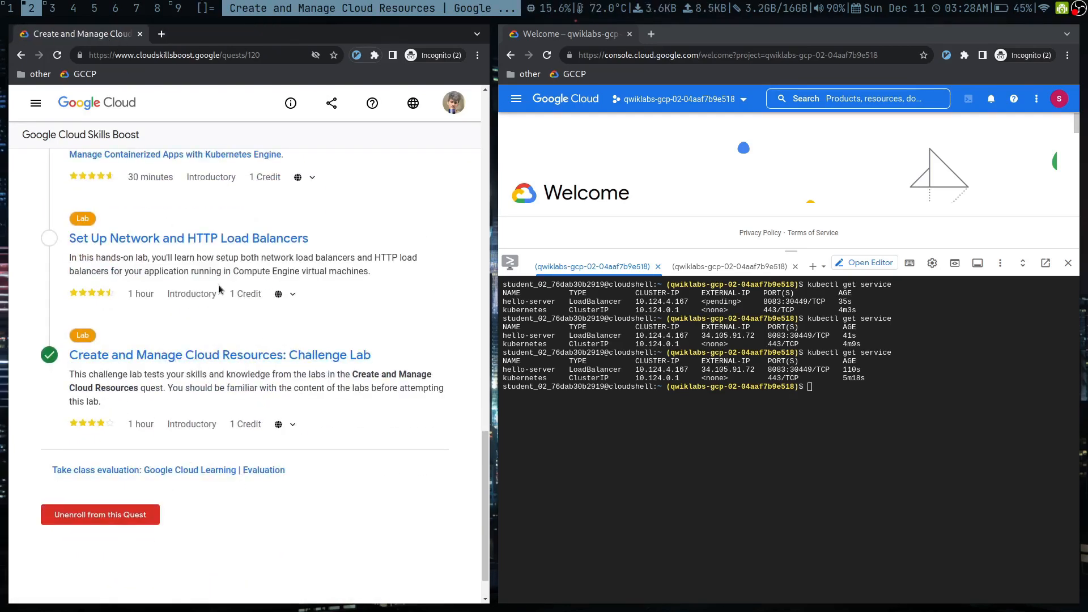